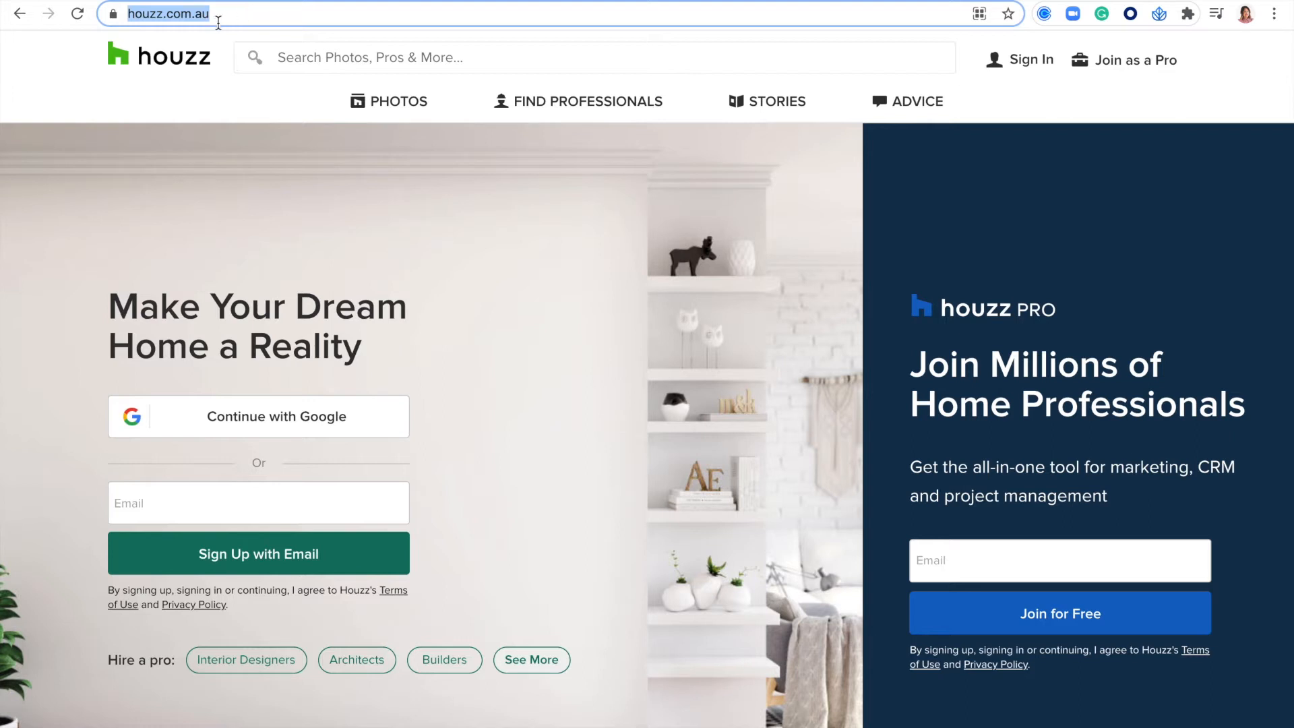
- Sign in to the Houzz account with the prefilled email and password
click(1267, 107)
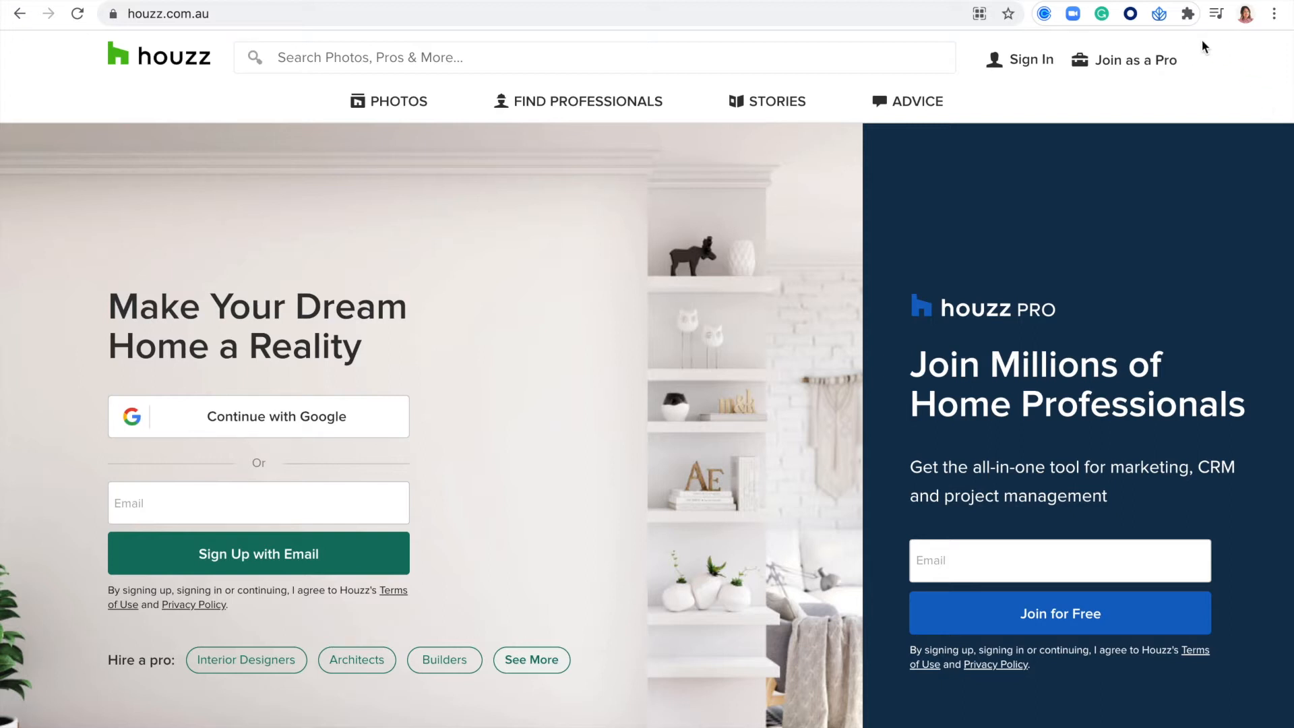
click(1032, 62)
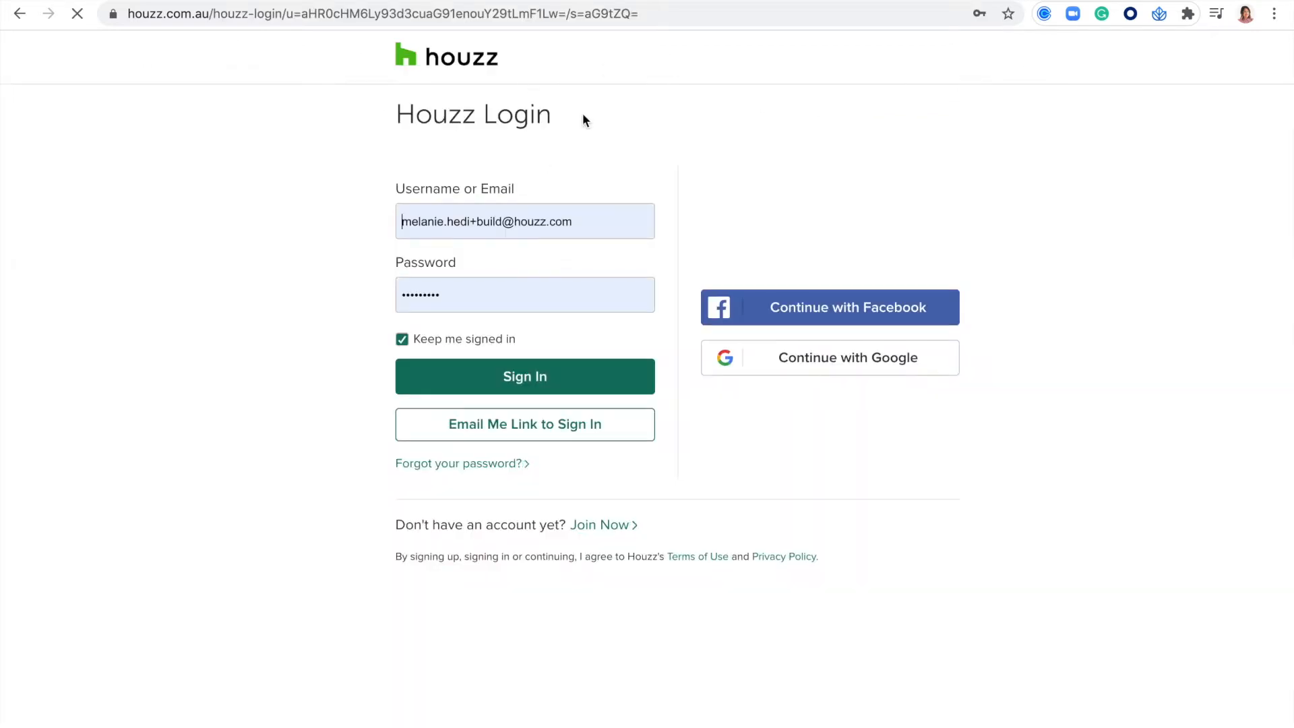
click(433, 223)
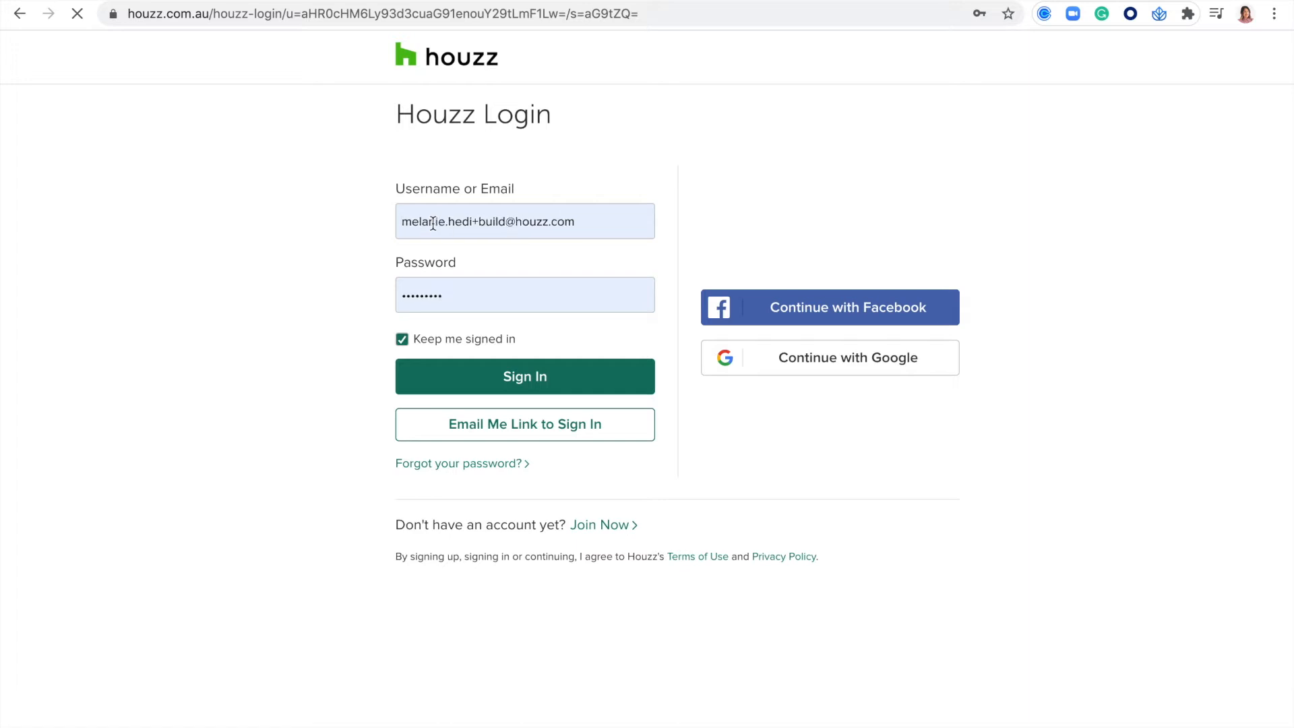
click(453, 291)
click(301, 349)
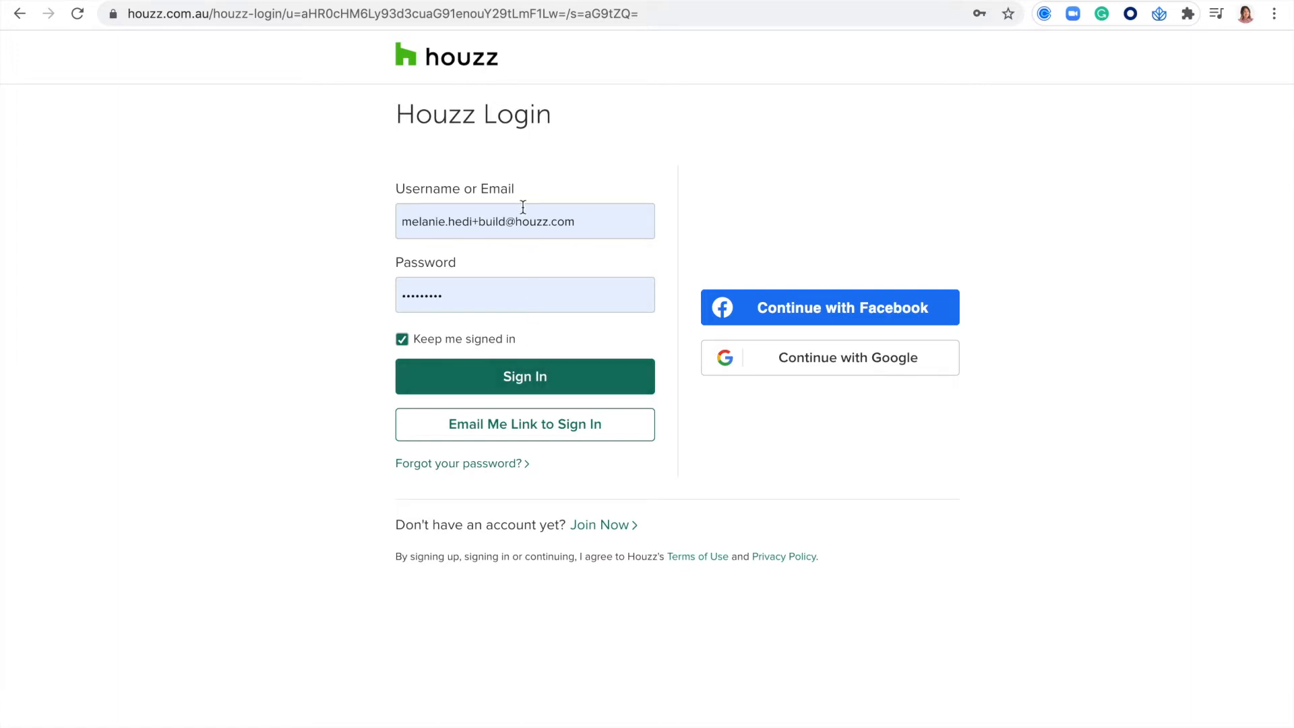
click(511, 376)
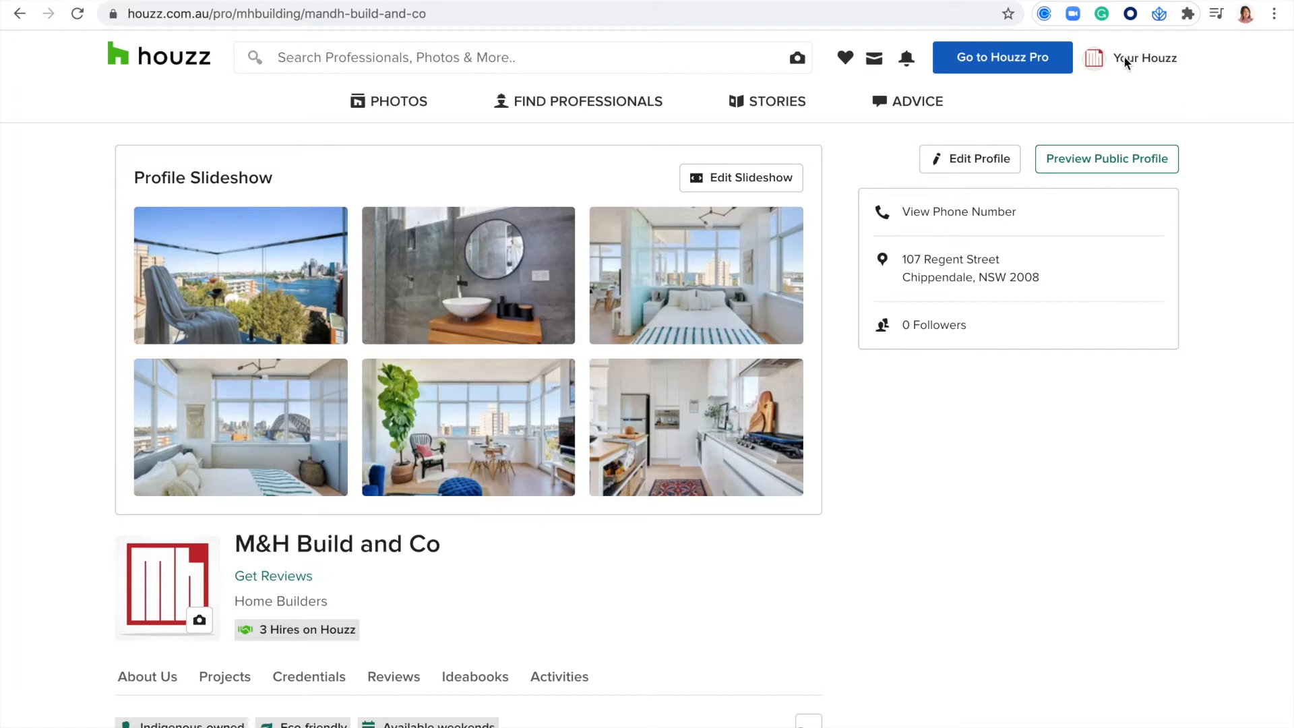
- Open the Your Houzz account menu and look over the business's private profile page
click(1143, 61)
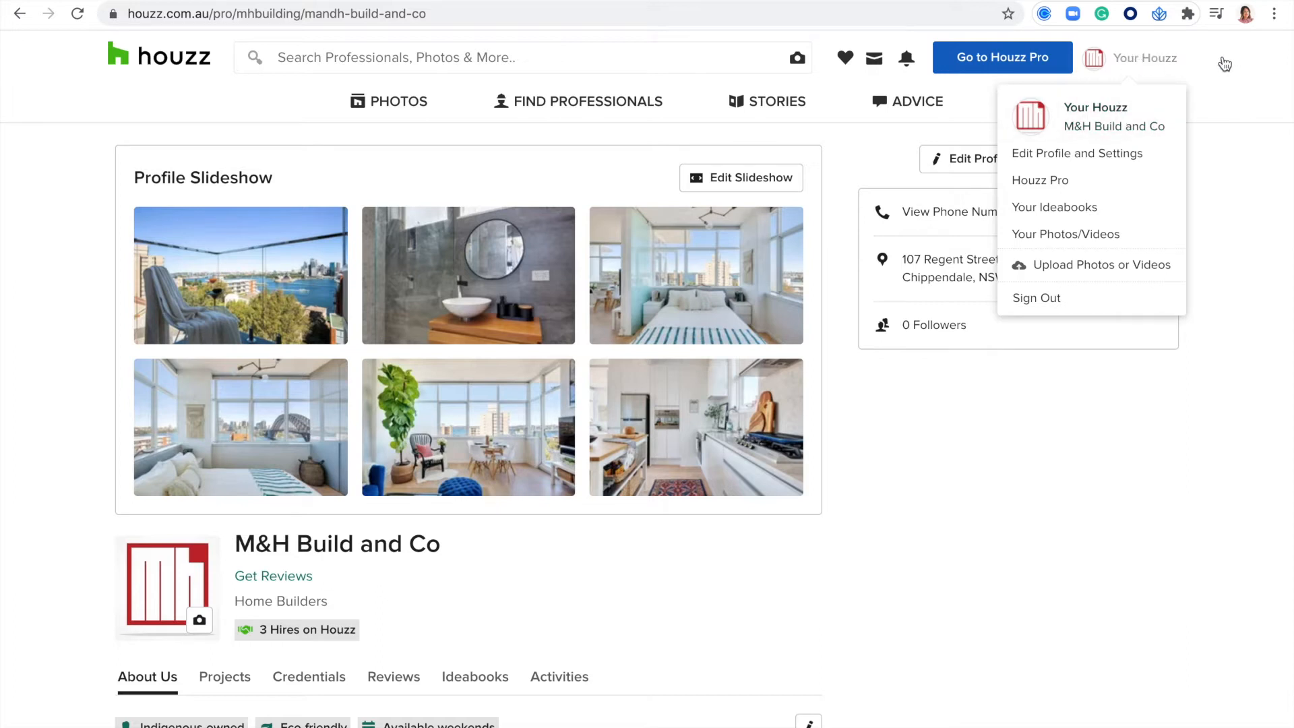
scroll(1208, 294, down, 3)
scroll(1207, 294, up, 3)
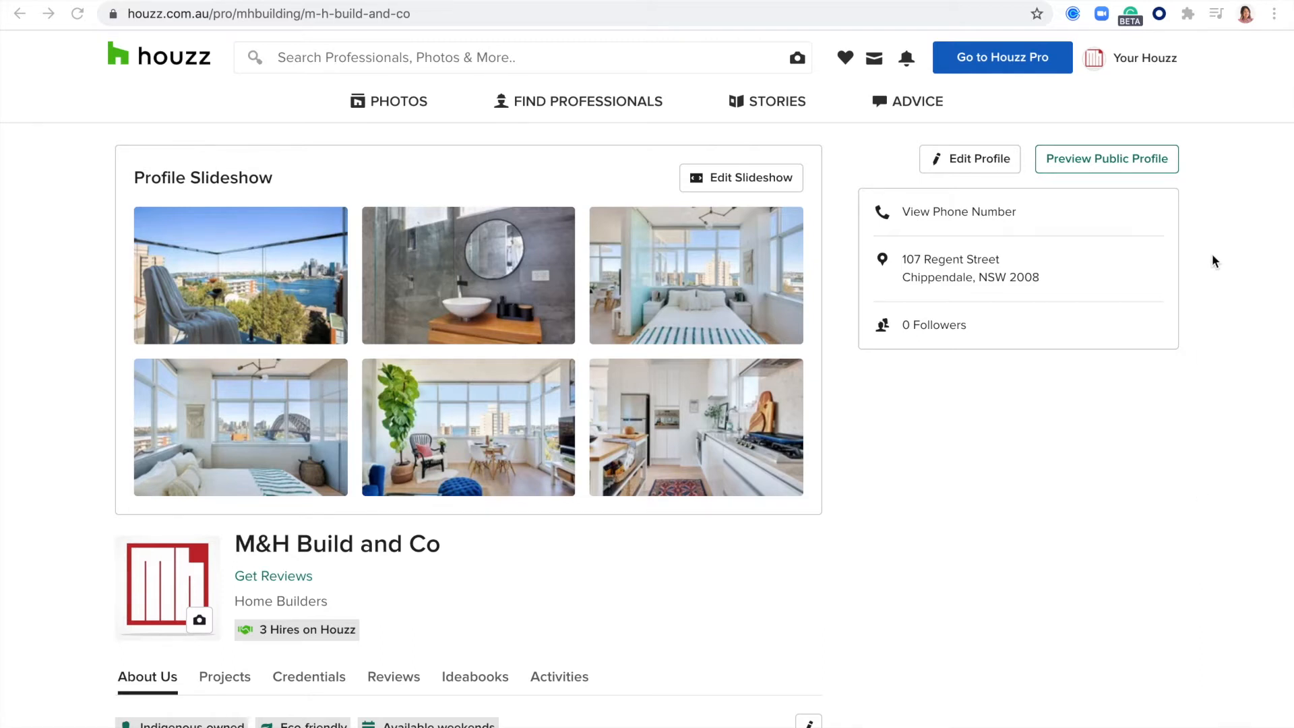
- Preview the public version of the M&H Build and Co profile, review its projects and credentials, and return to the private profile
click(1081, 167)
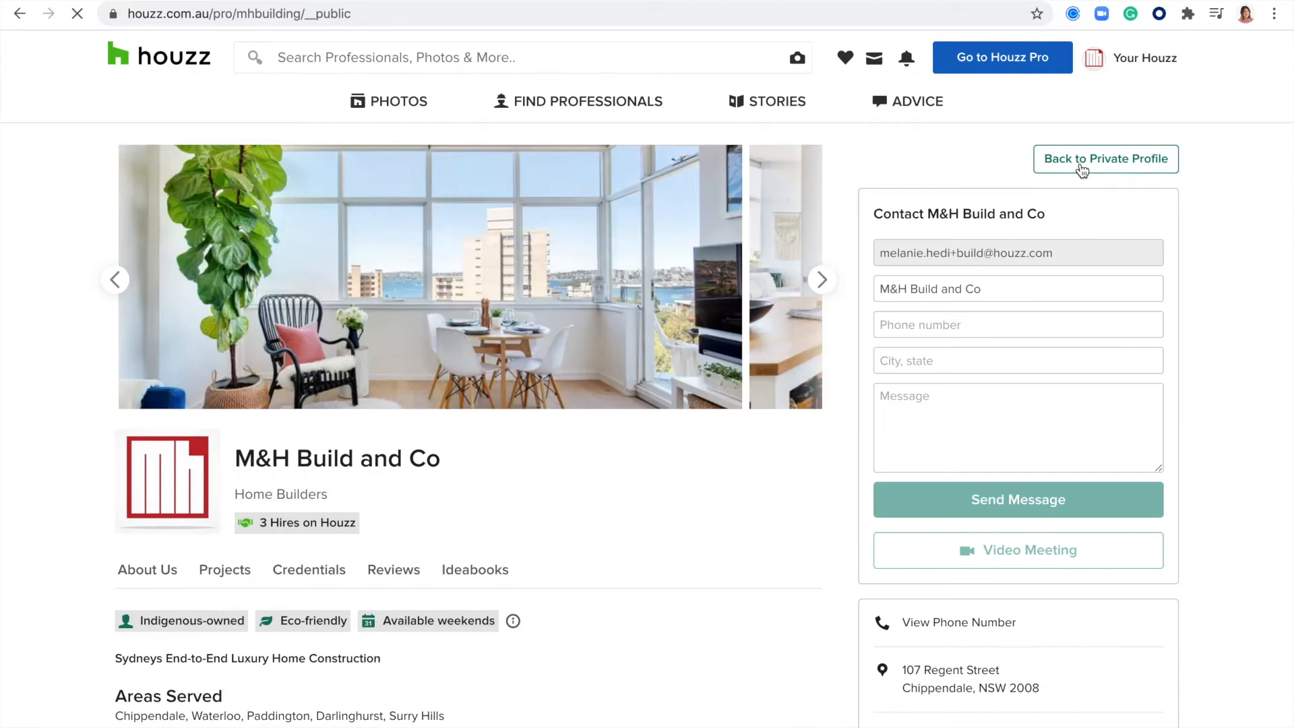
scroll(599, 250, down, 5)
scroll(597, 249, down, 4)
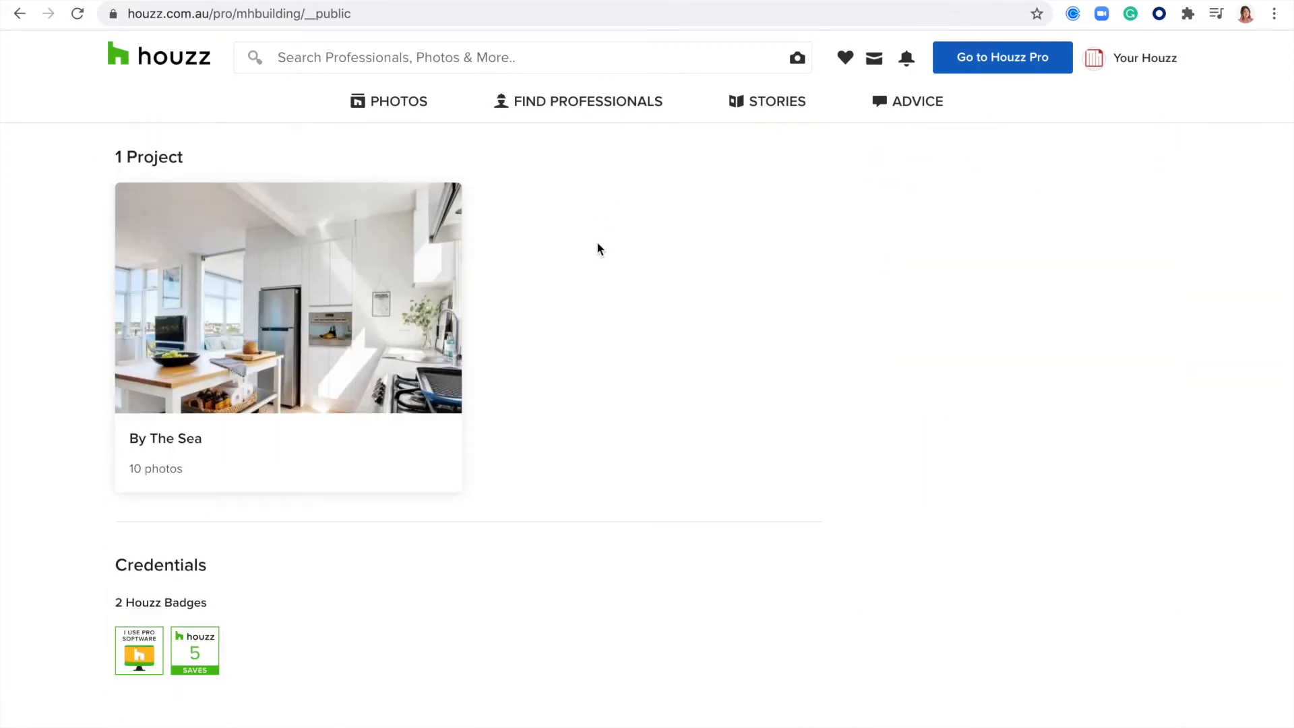
scroll(597, 249, up, 10)
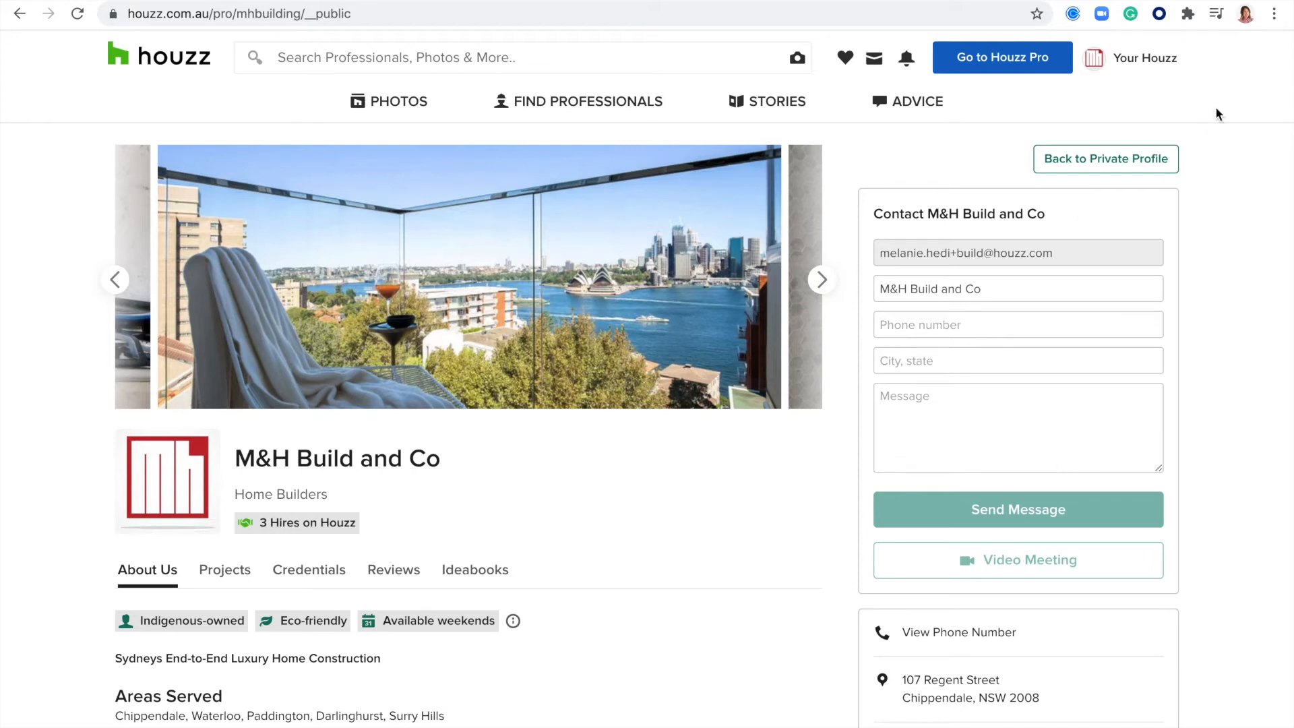
click(1111, 165)
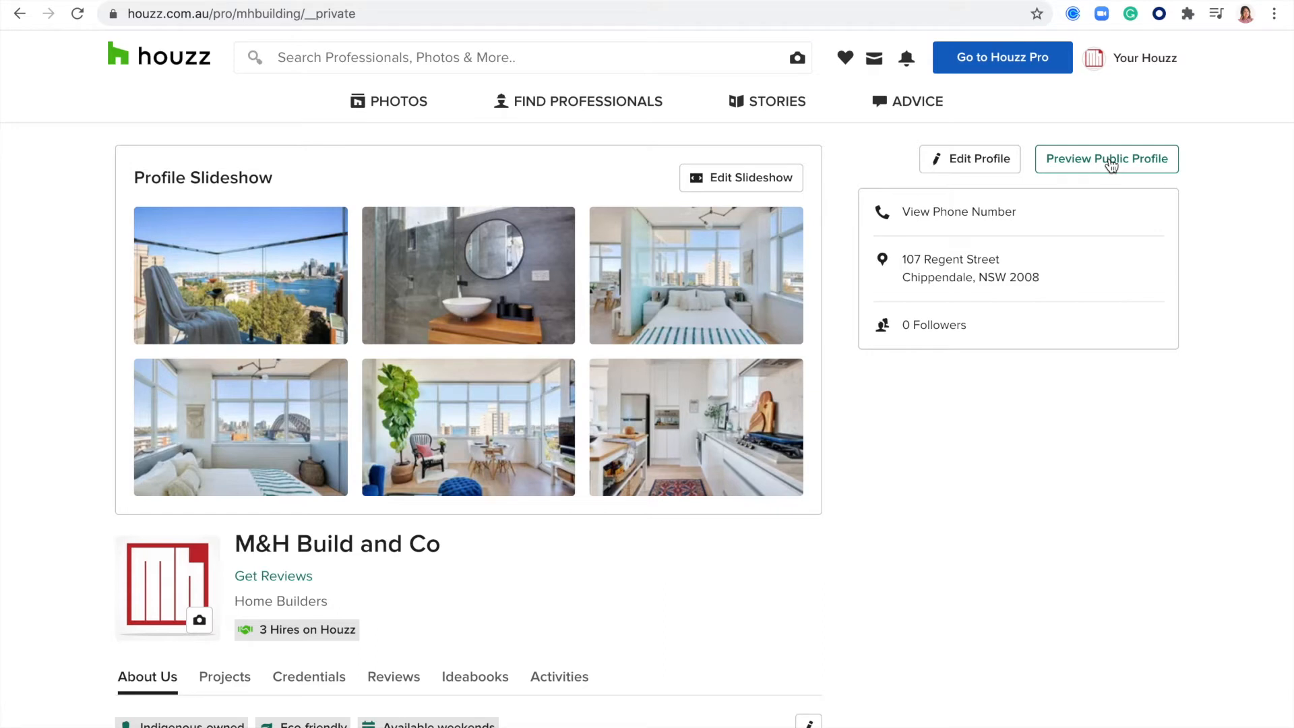
- Open the preview of the company highlight video in the profile's About Us section
scroll(560, 404, down, 3)
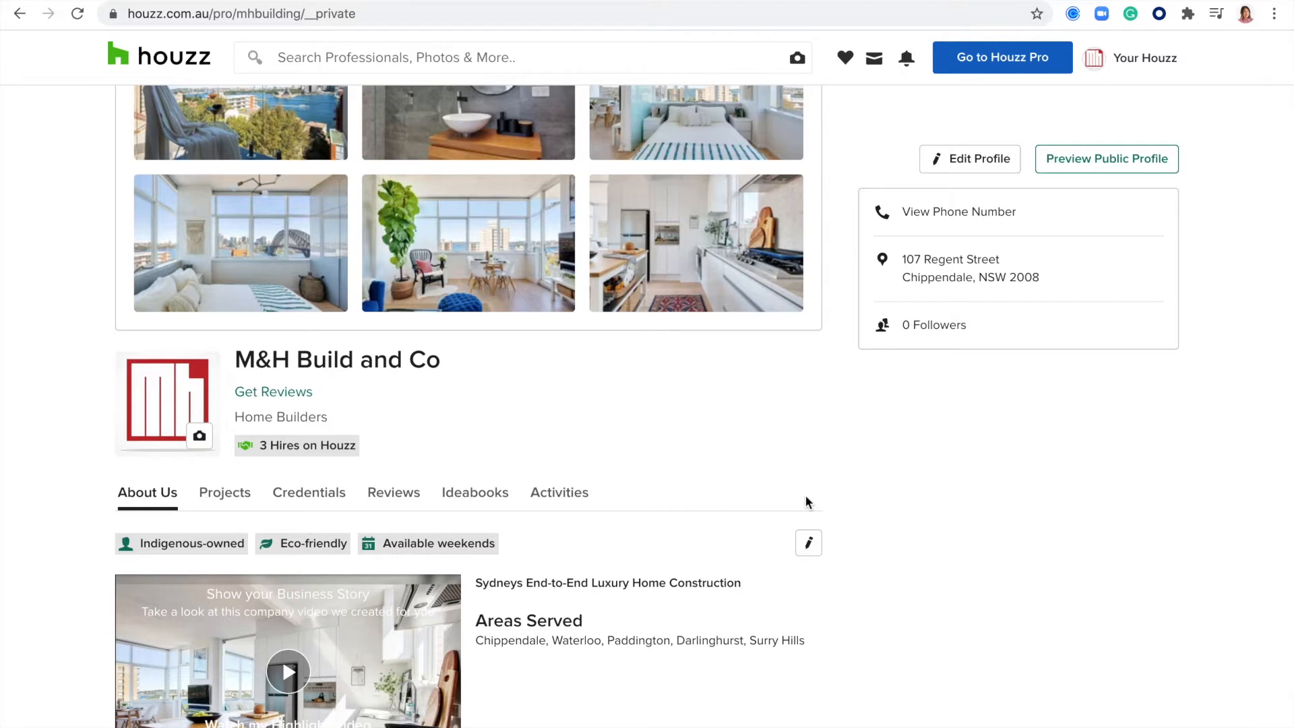
scroll(806, 502, down, 2)
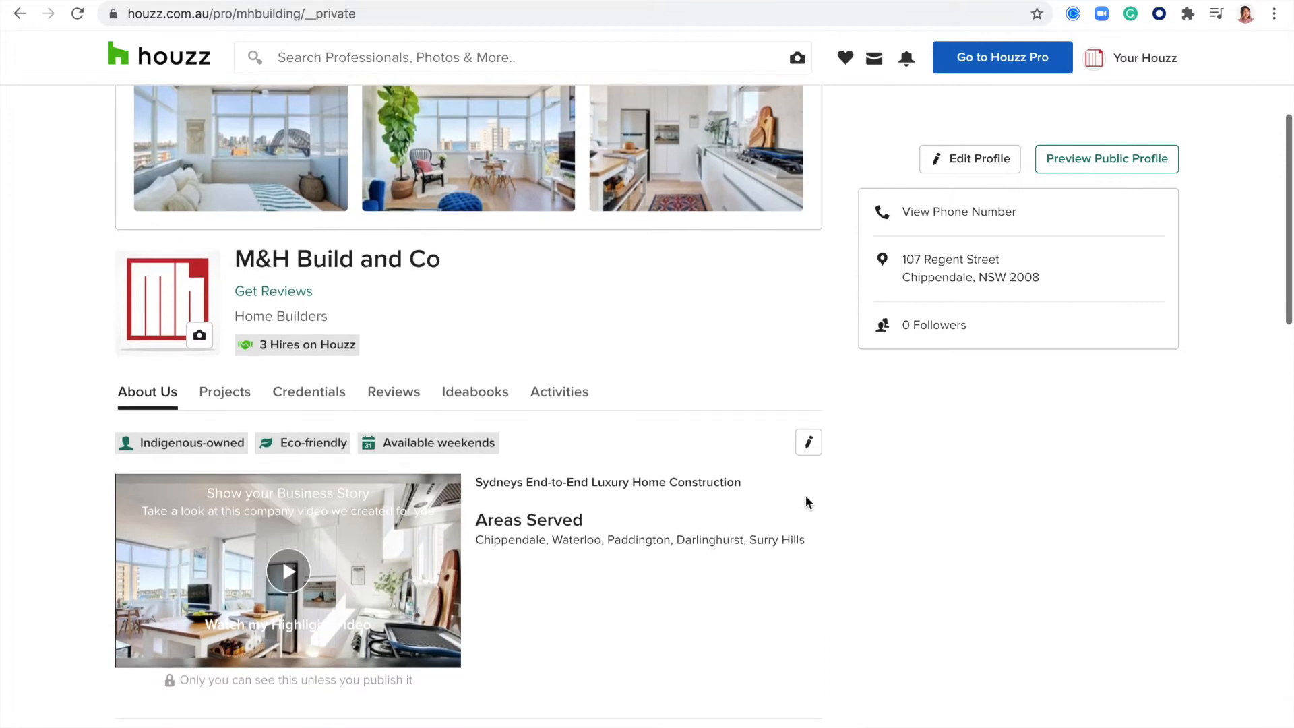
click(289, 571)
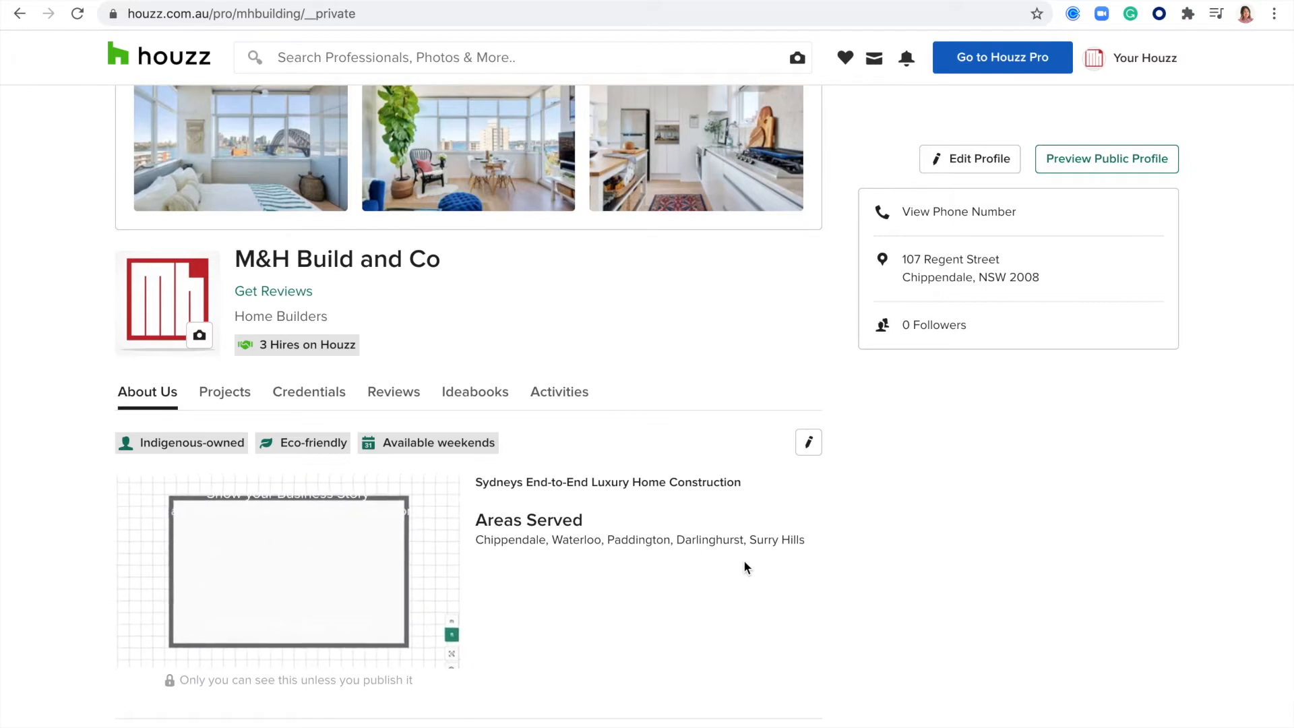
click(177, 525)
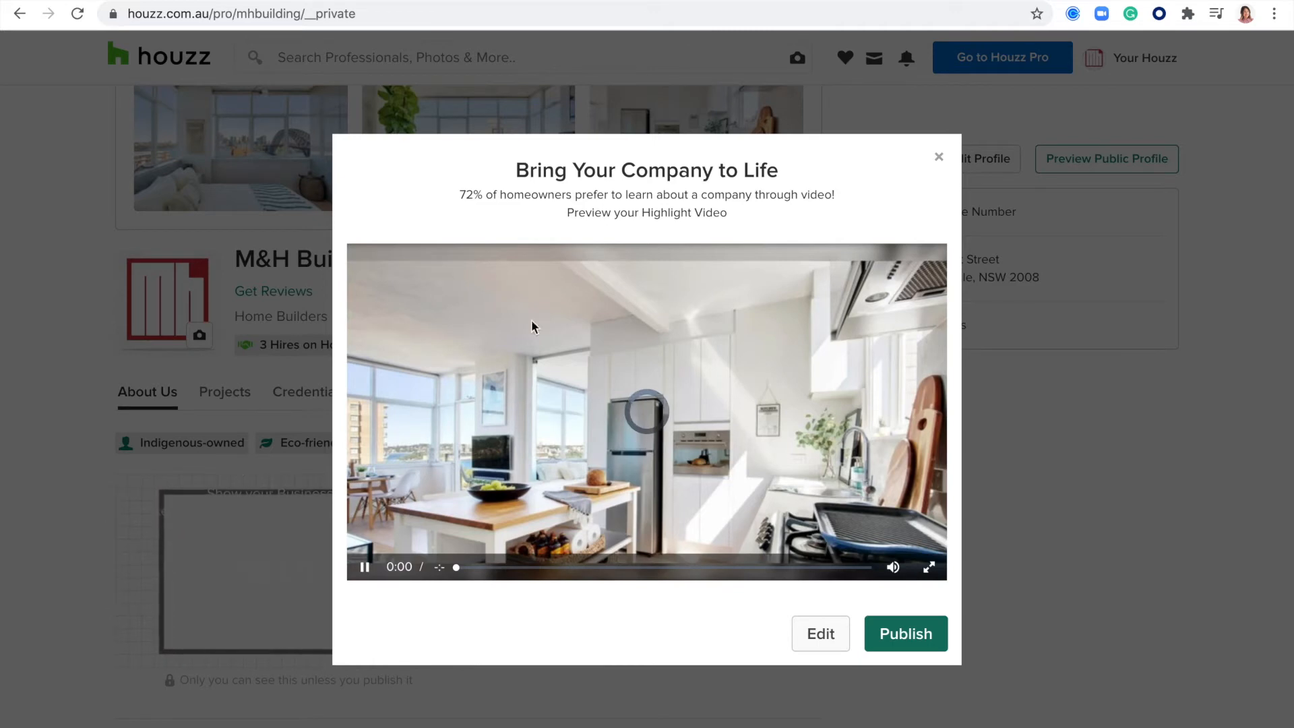
- Start editing the highlight video and choose the Sydney template for it
click(812, 646)
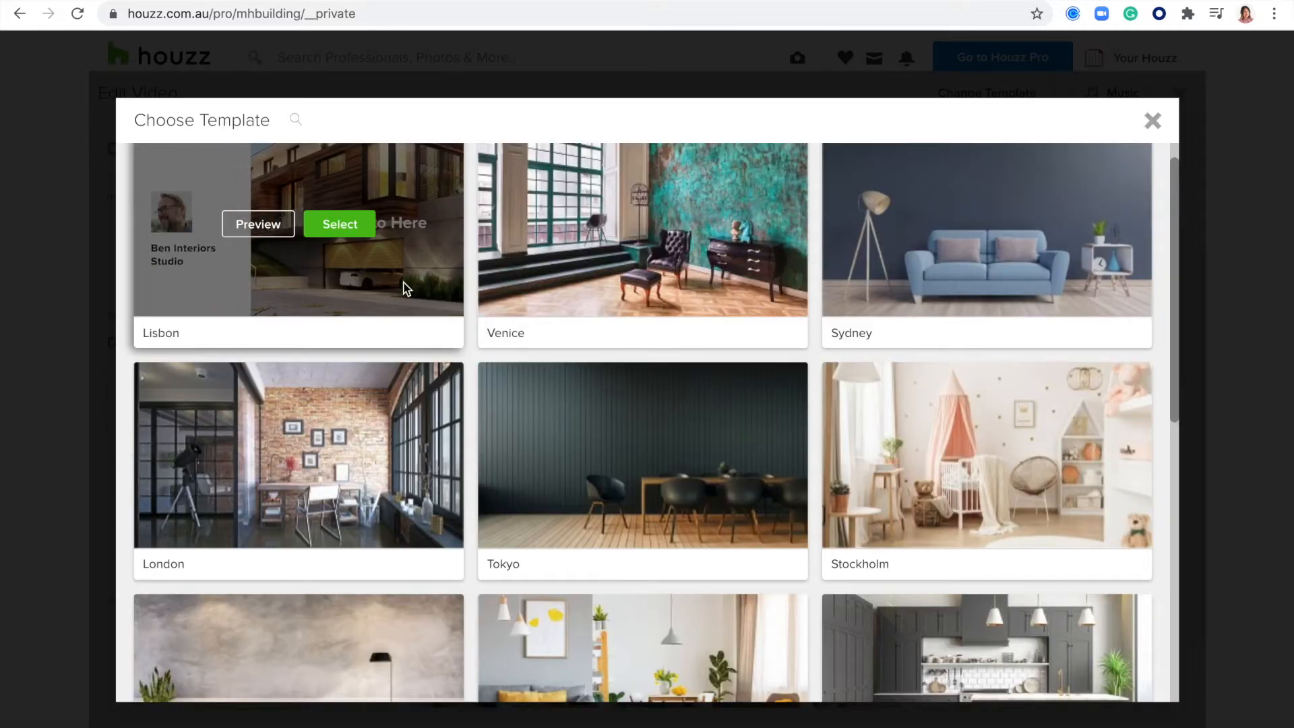
scroll(288, 219, down, 3)
scroll(287, 219, up, 4)
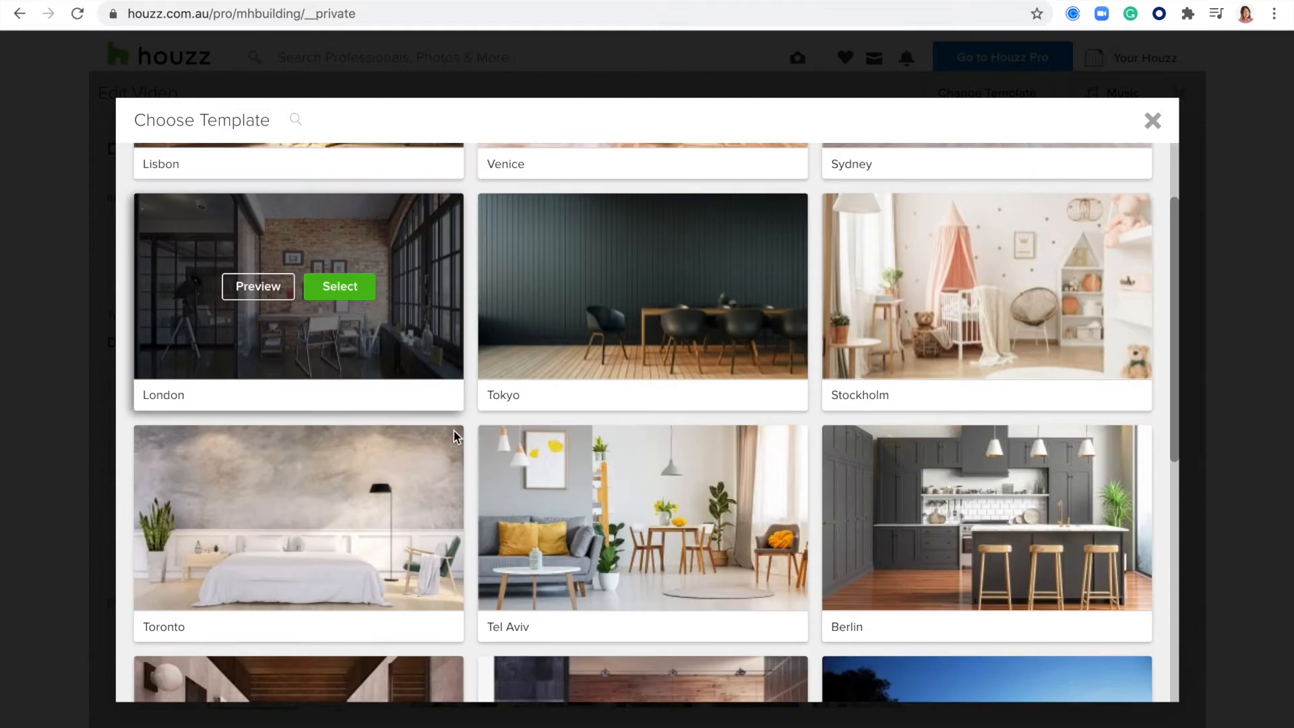
mouse_move(1090, 180)
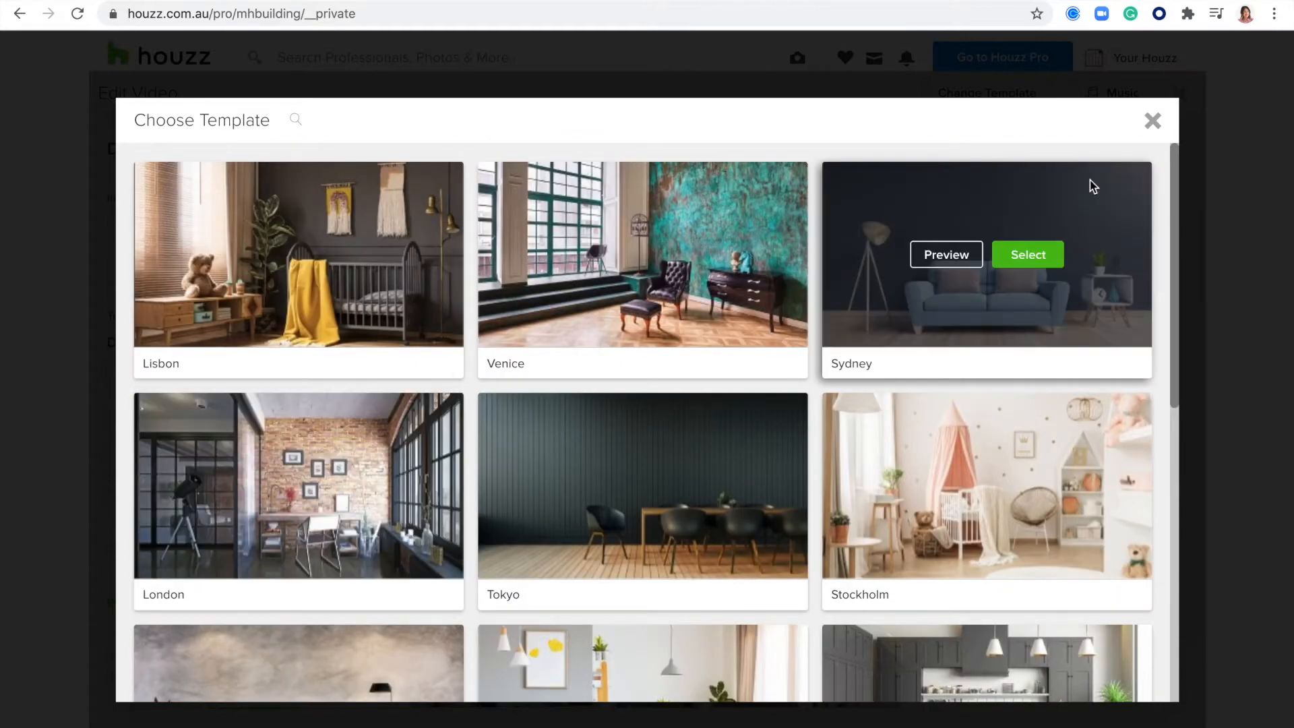
click(1029, 260)
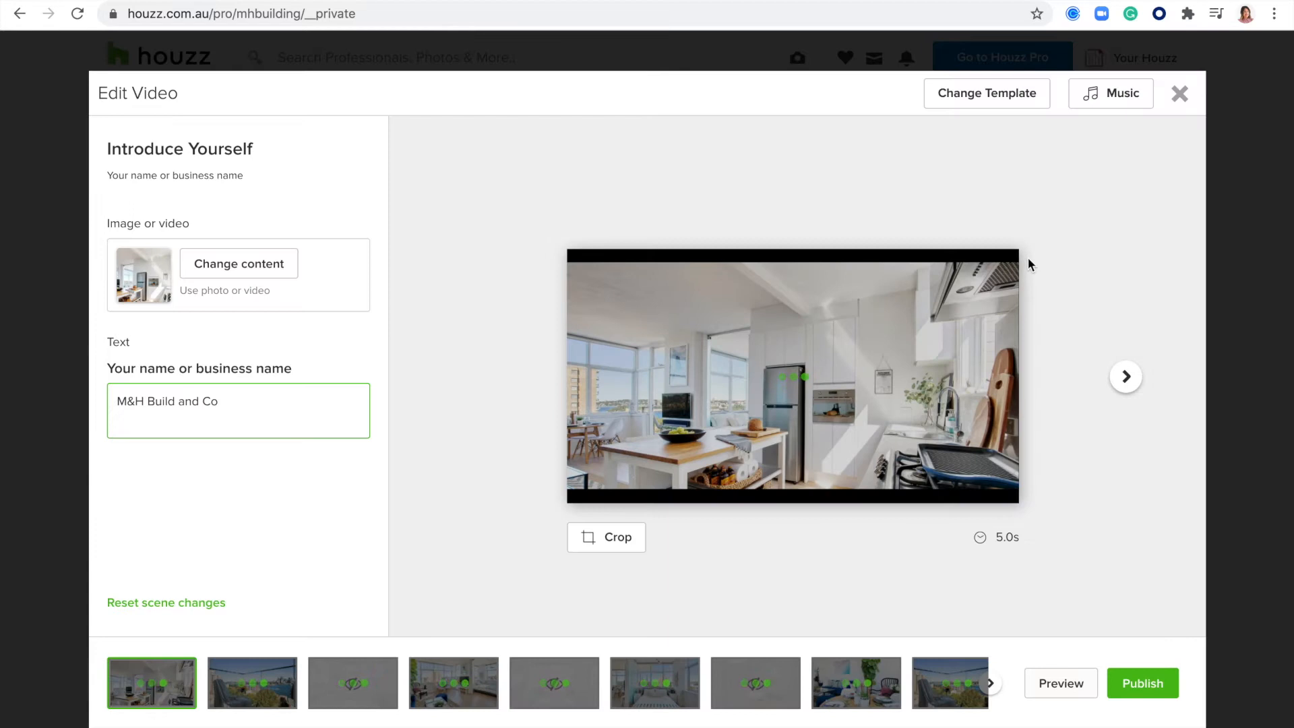
- Examine the video's opening scene settings and browse the available background music tracks, keeping the current music
drag(179, 93, 99, 93)
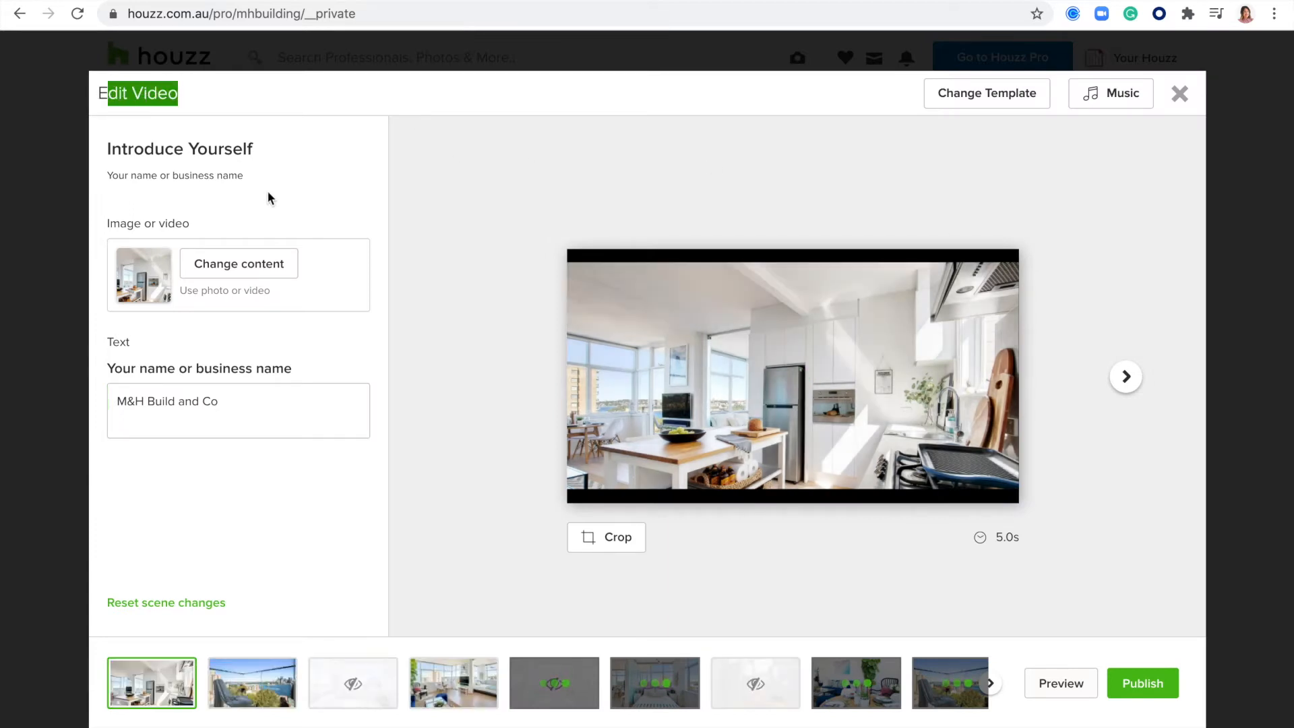
drag(211, 225, 107, 224)
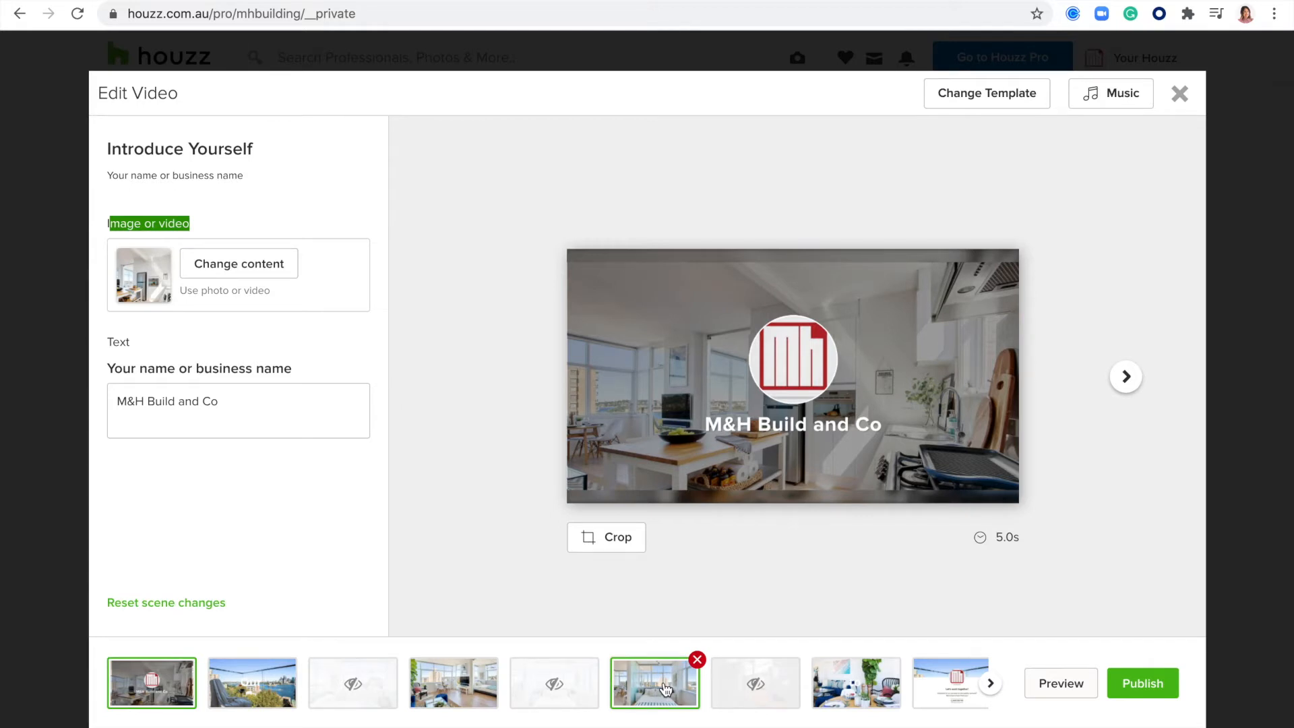
click(1097, 103)
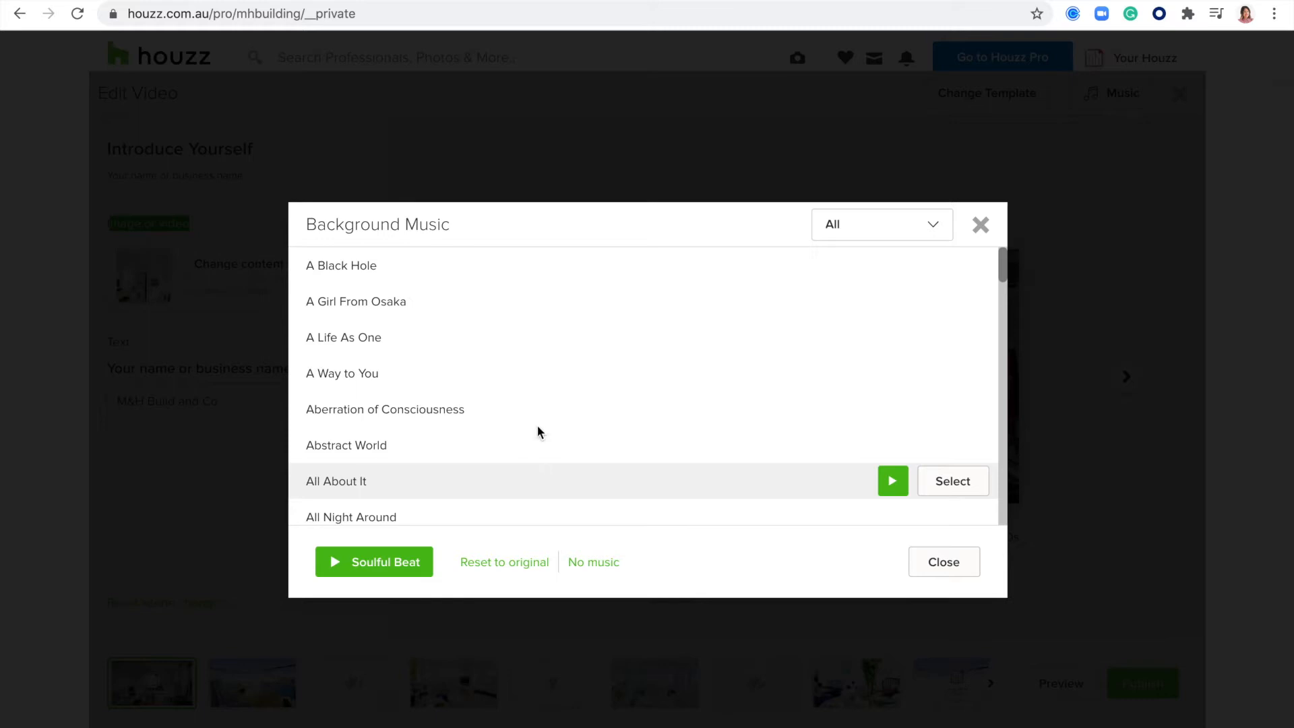
scroll(537, 418, down, 3)
scroll(540, 352, up, 3)
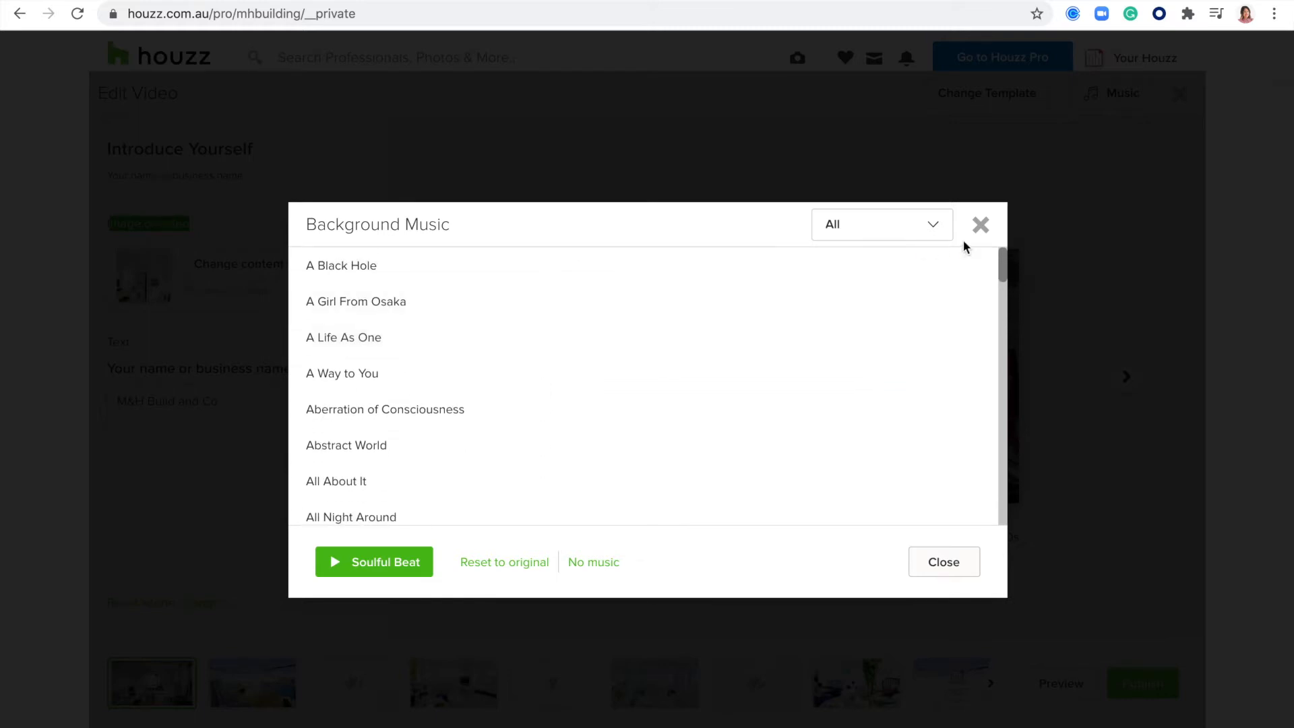
click(978, 227)
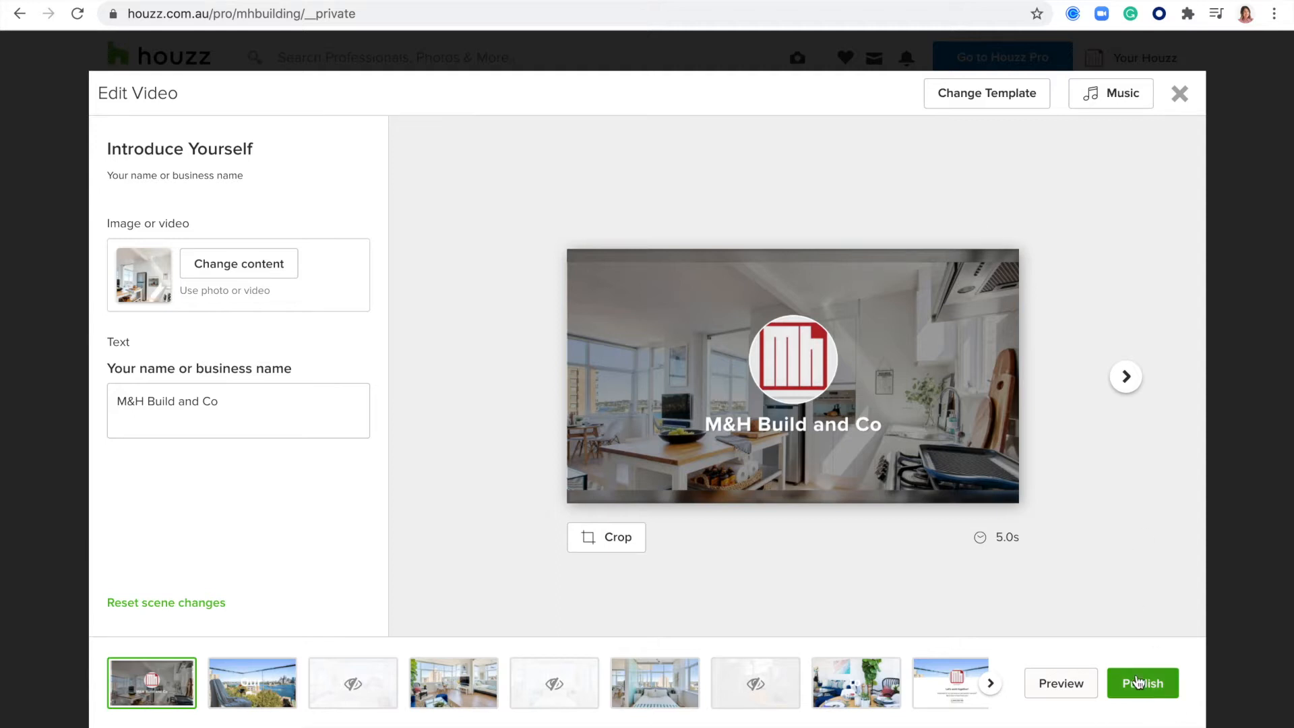
- Leave the video editor and the highlight video preview without publishing
click(1179, 101)
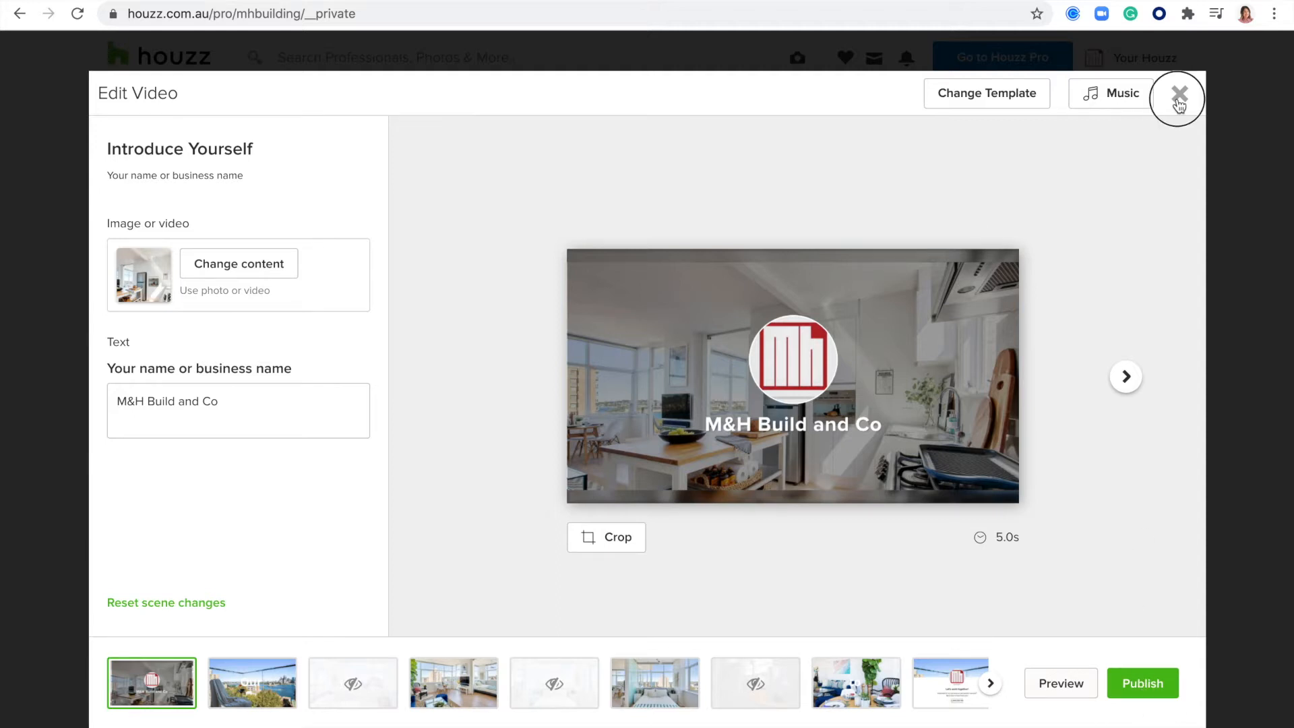
click(694, 472)
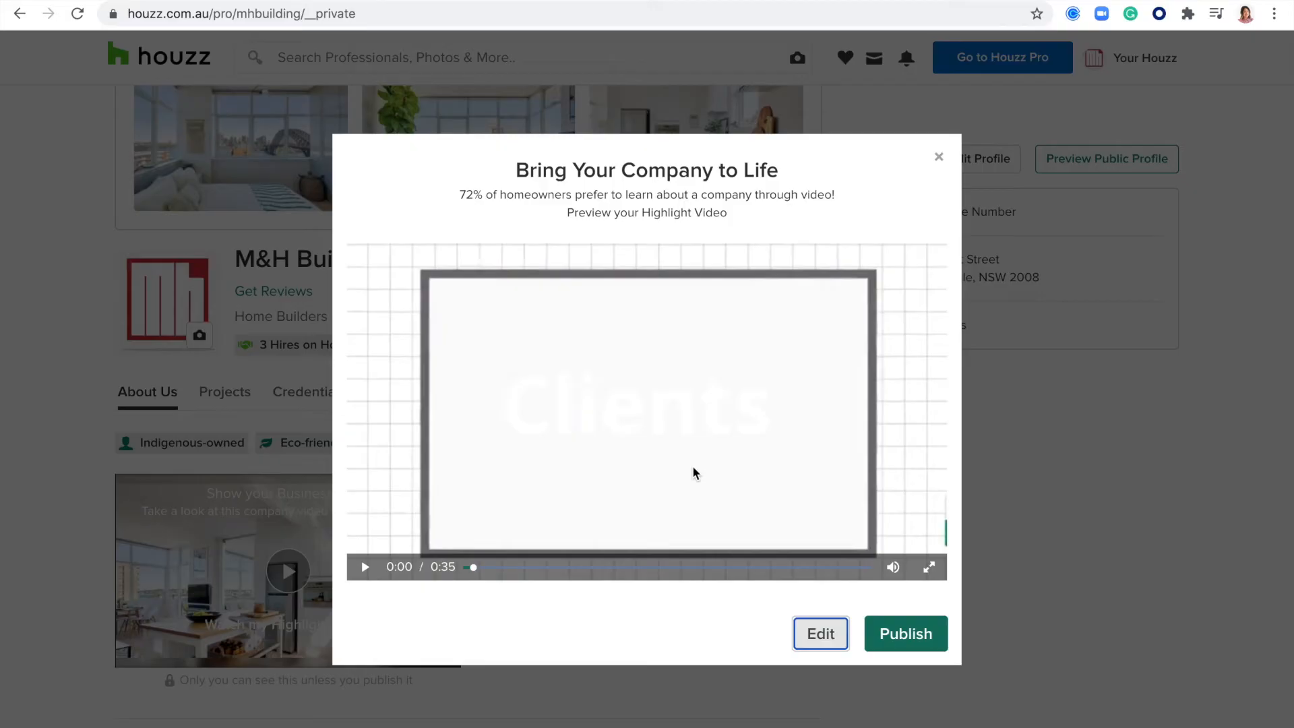
click(939, 161)
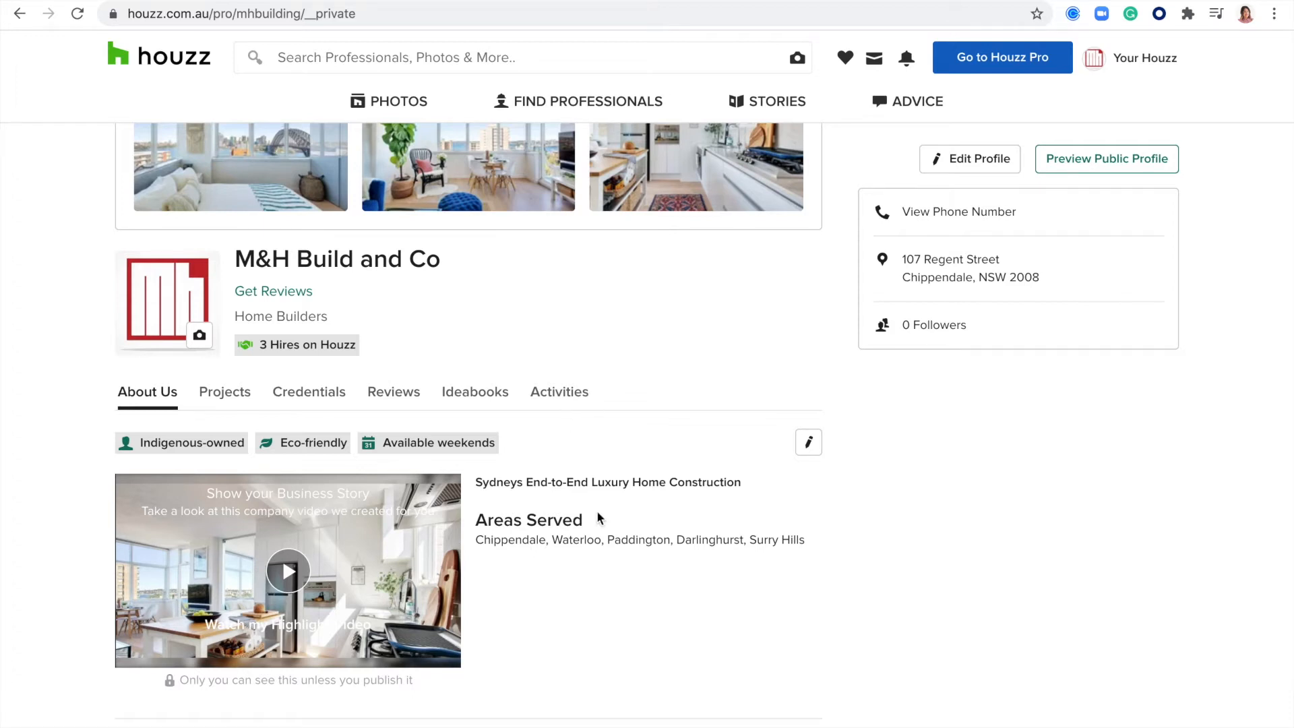
- Open the Standouts selection for the profile's About Us section
scroll(524, 429, down, 1)
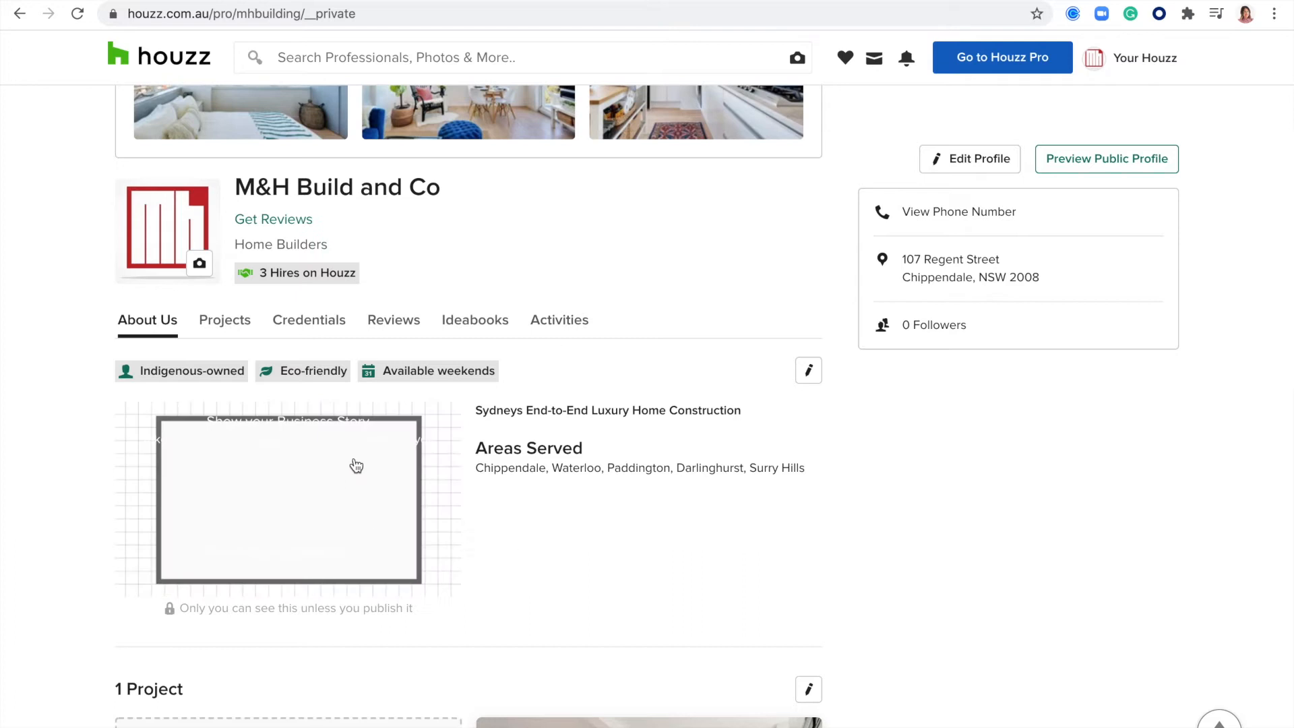
scroll(618, 547, down, 2)
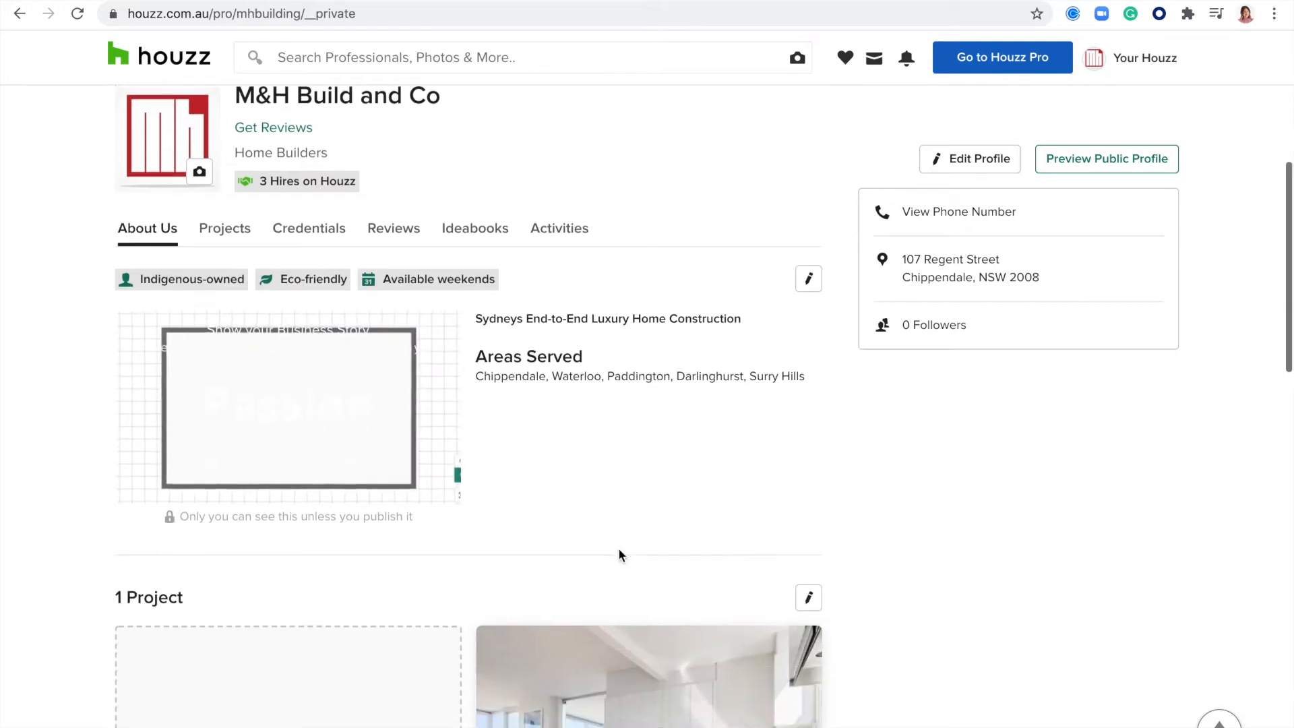
scroll(618, 548, up, 1)
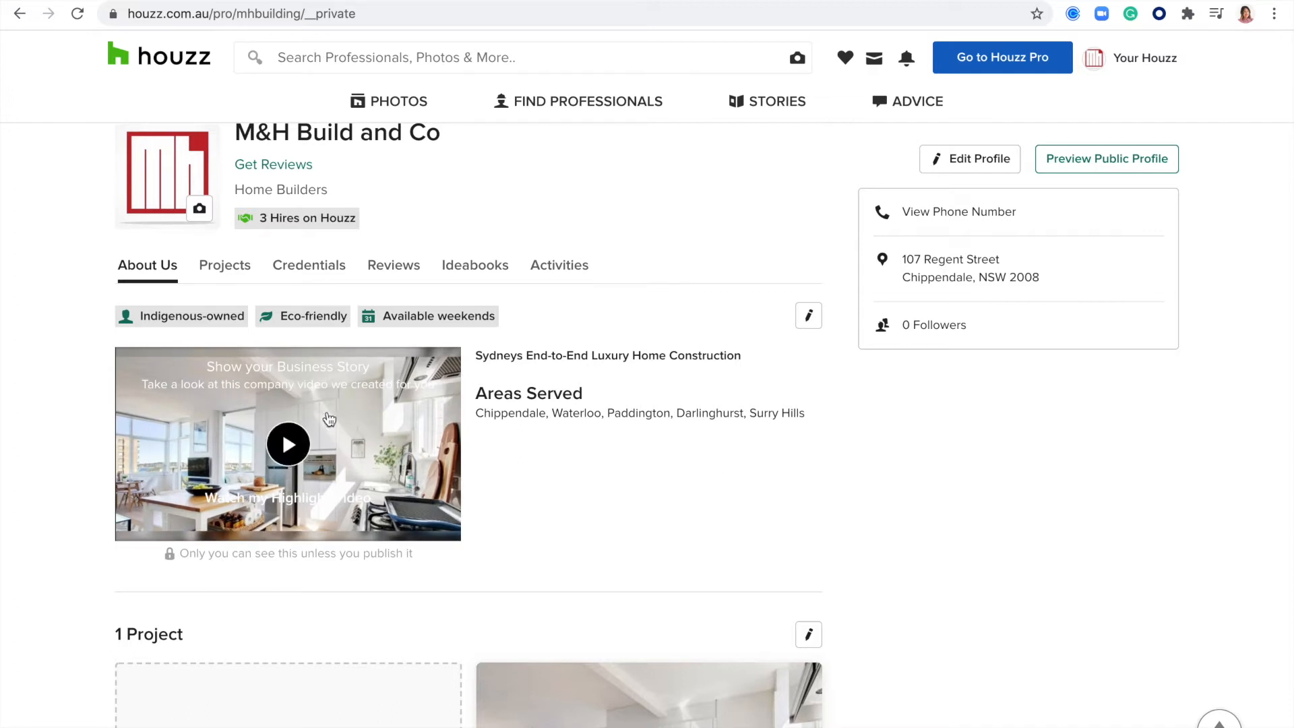
scroll(738, 450, down, 1)
scroll(737, 450, up, 1)
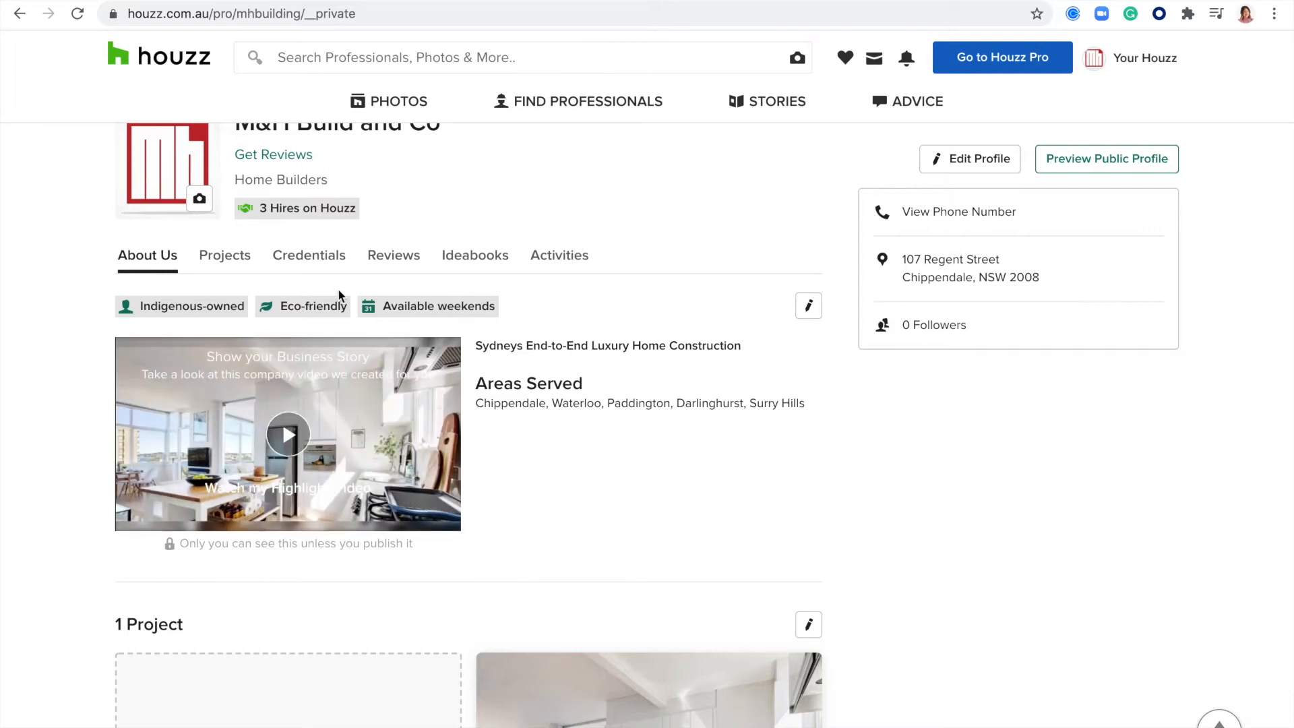
click(809, 308)
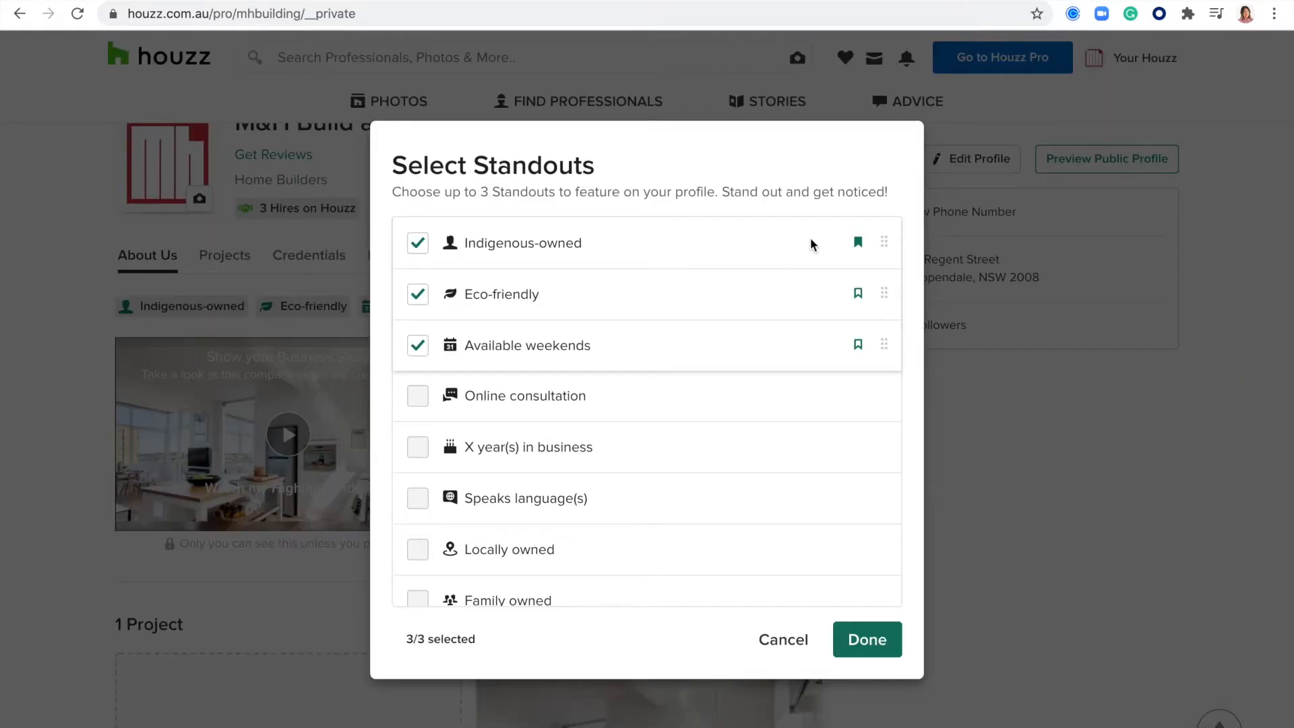
- Review the full list of available Standouts and confirm the selection of Indigenous-owned, Eco-friendly and Available weekends
drag(602, 166, 389, 166)
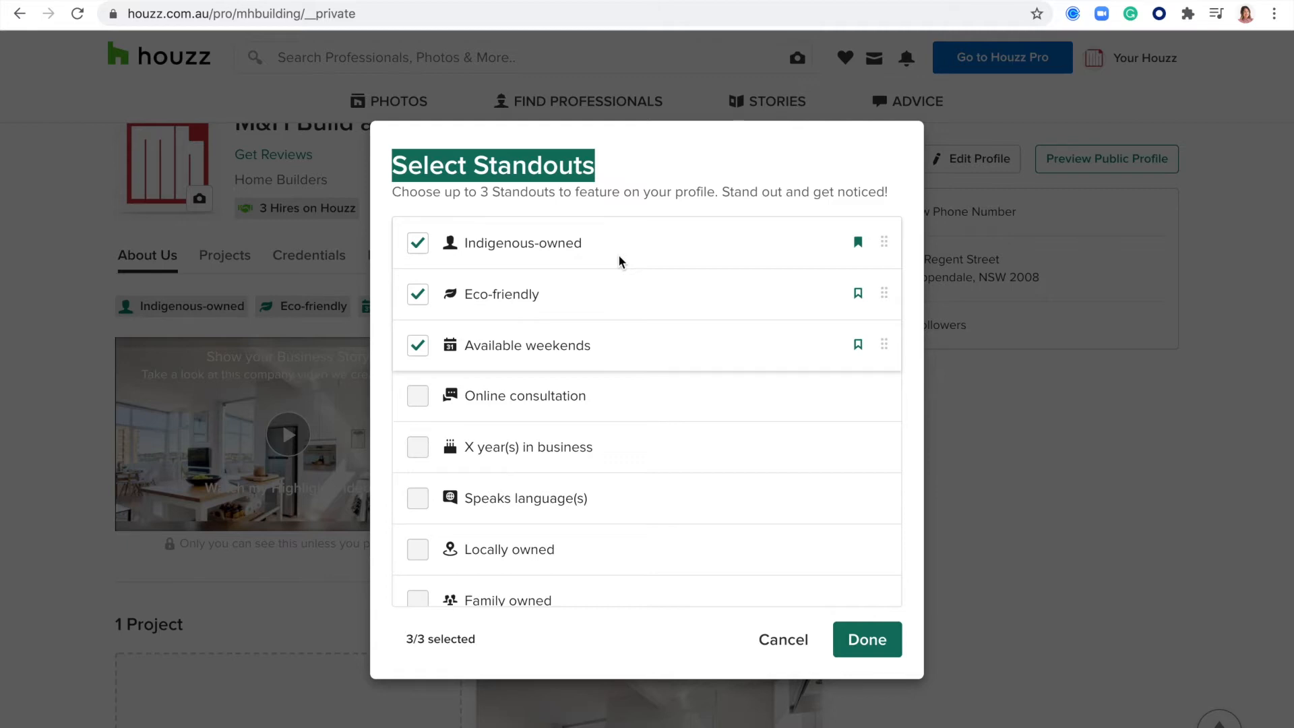
drag(465, 244, 519, 244)
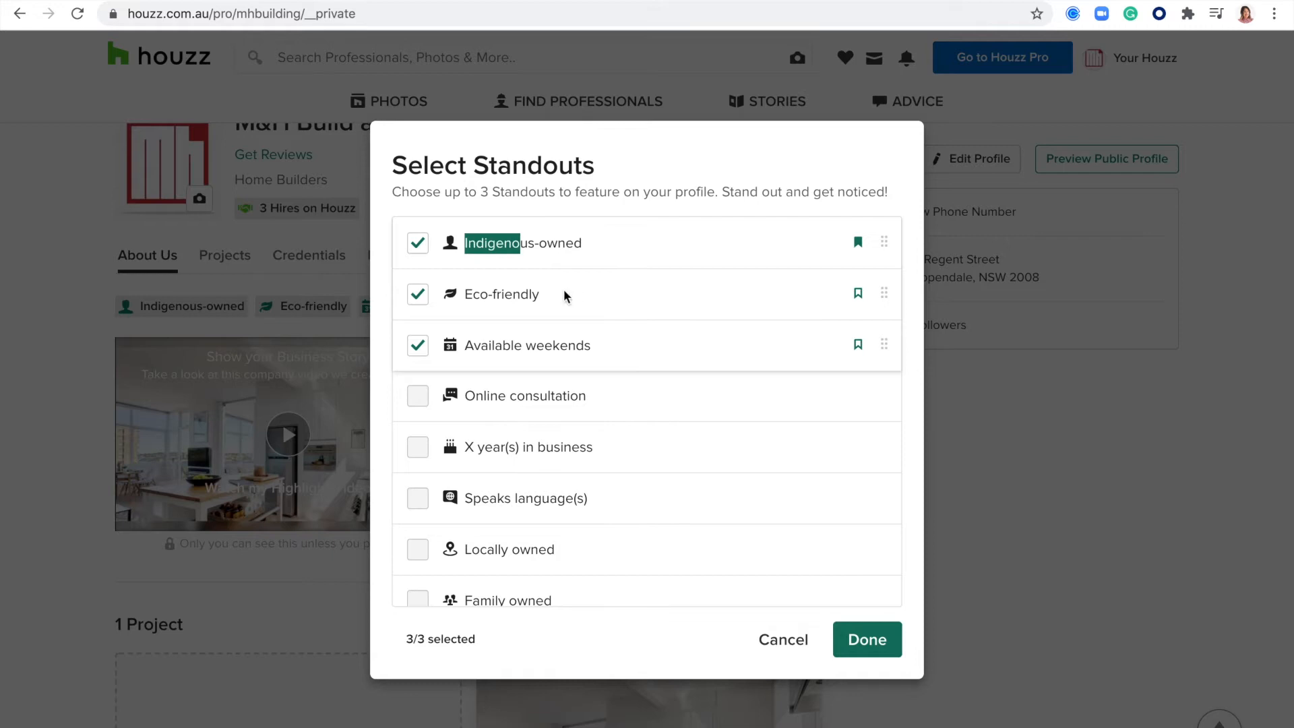
click(705, 352)
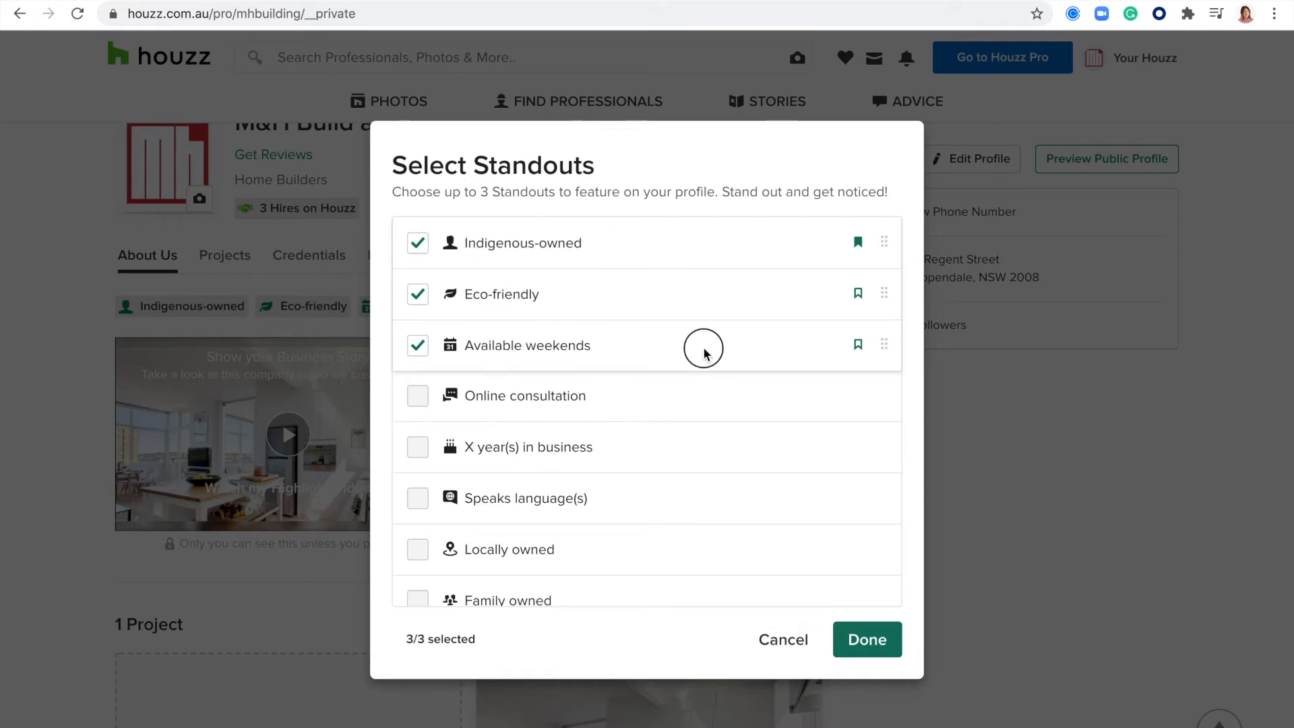
scroll(641, 428, down, 5)
scroll(641, 428, down, 3)
scroll(641, 427, up, 5)
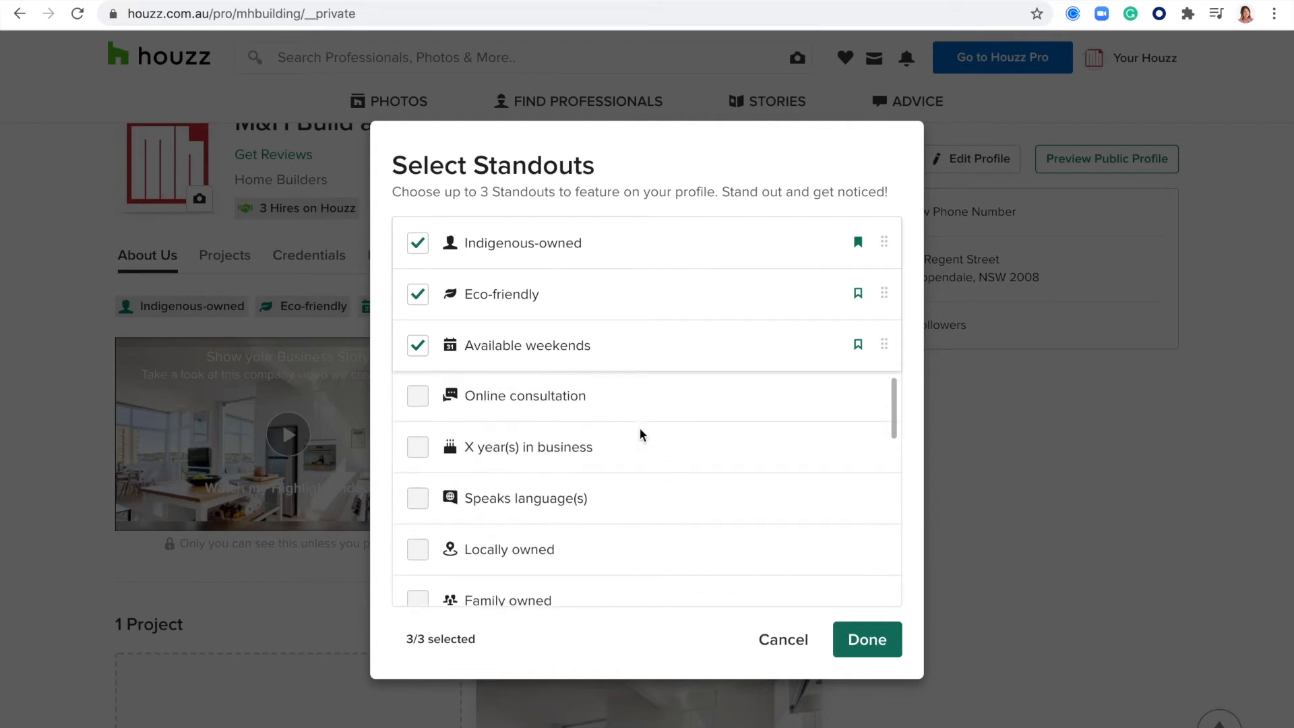
scroll(637, 432, down, 4)
scroll(637, 439, down, 2)
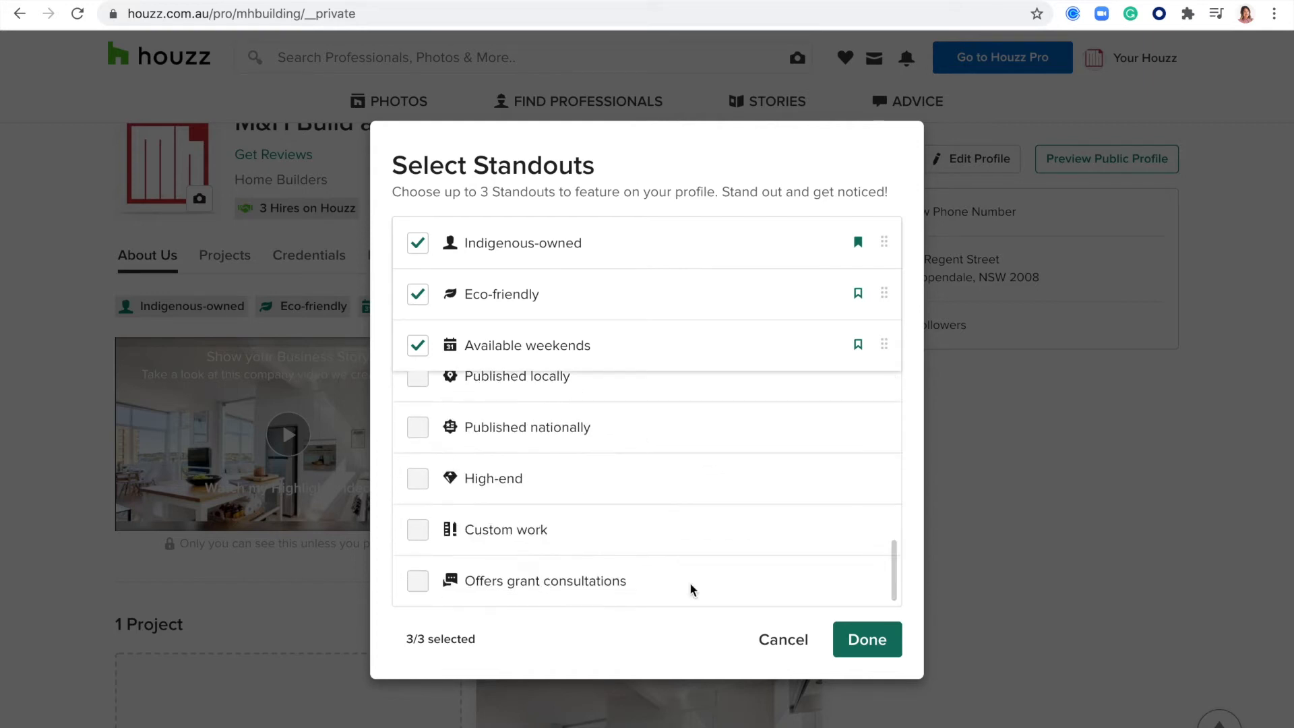
click(873, 643)
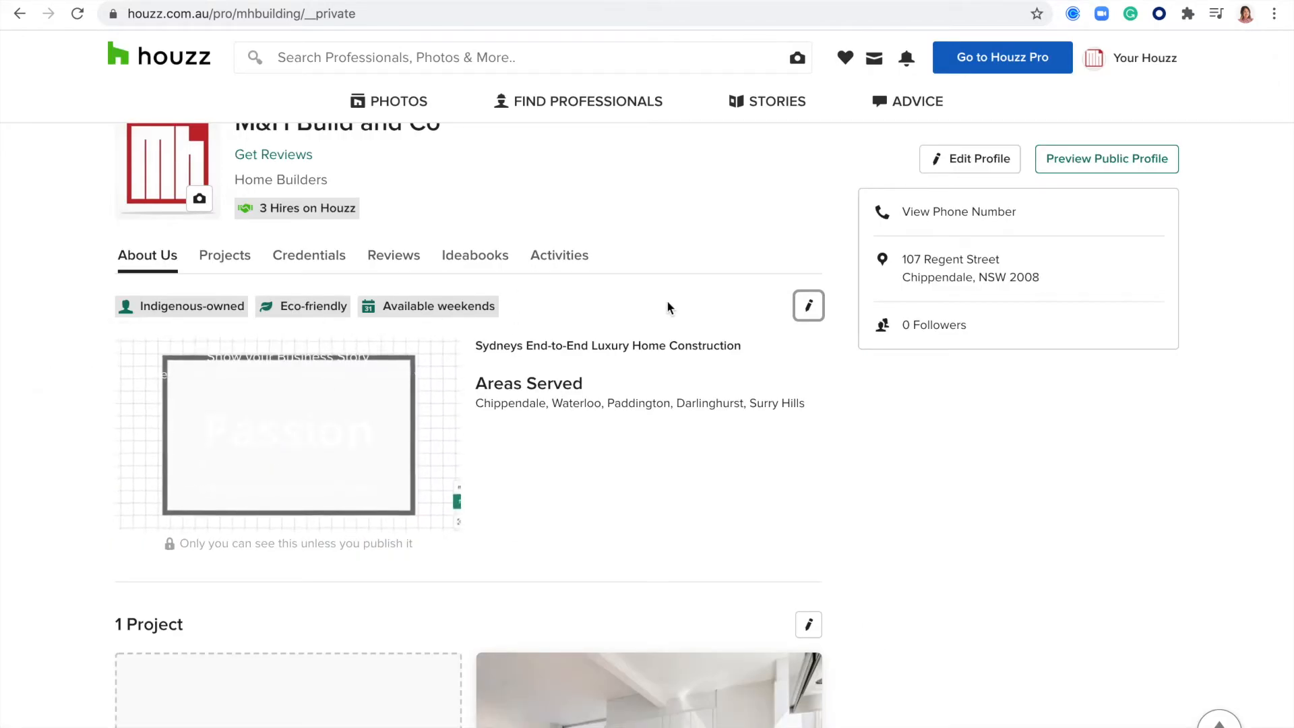
- Look over the profile's Credentials, Reviews and Ideabook sections, and open the business profile for editing
scroll(661, 482, down, 14)
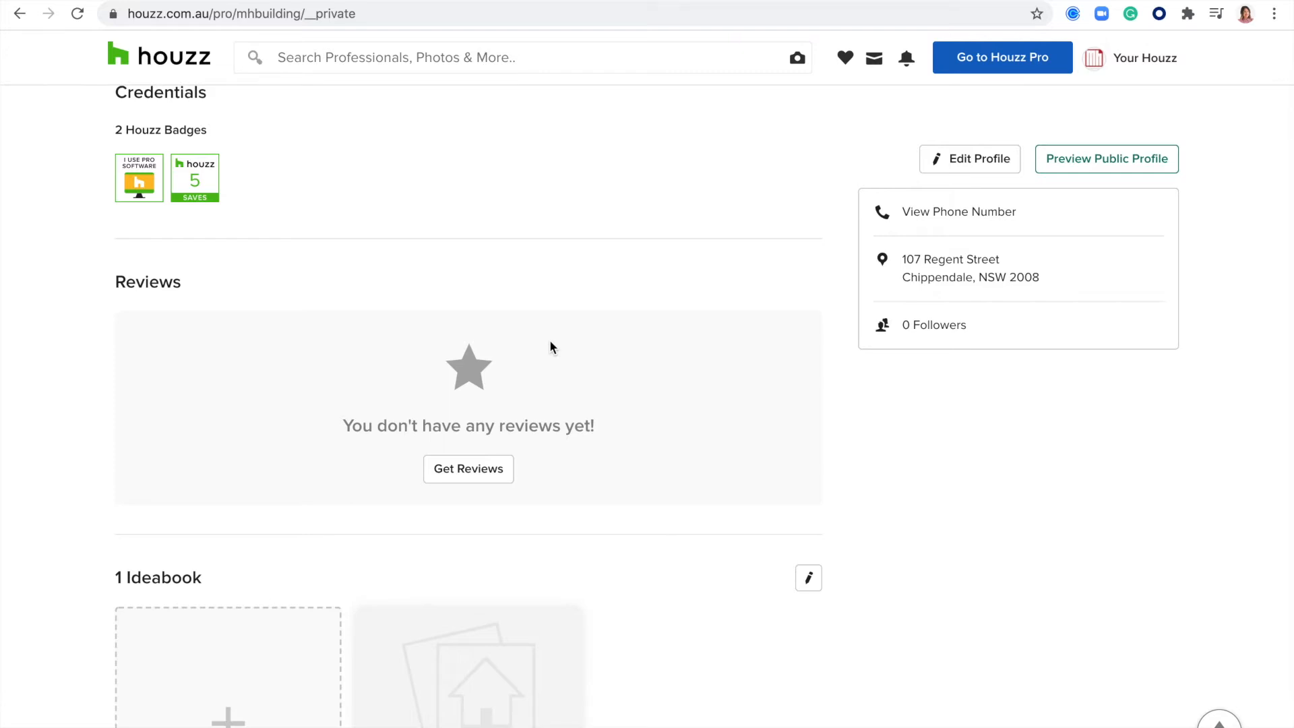
scroll(549, 340, up, 15)
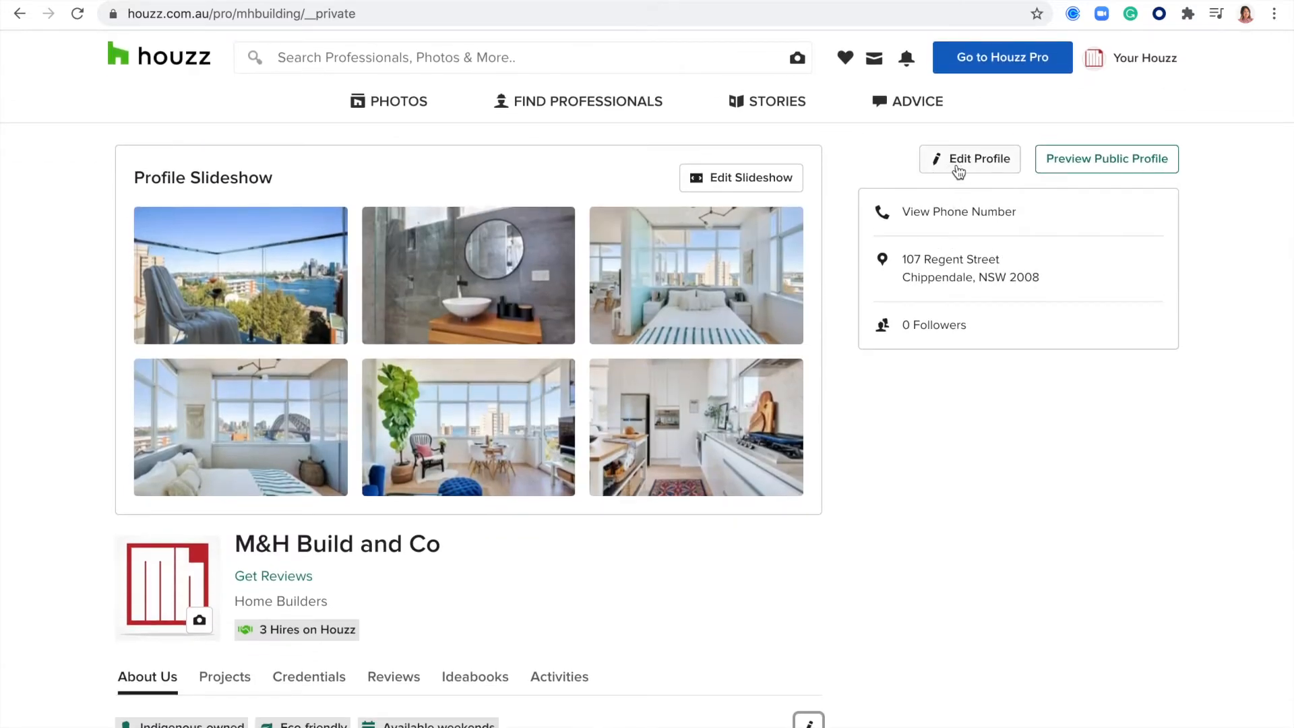
click(950, 175)
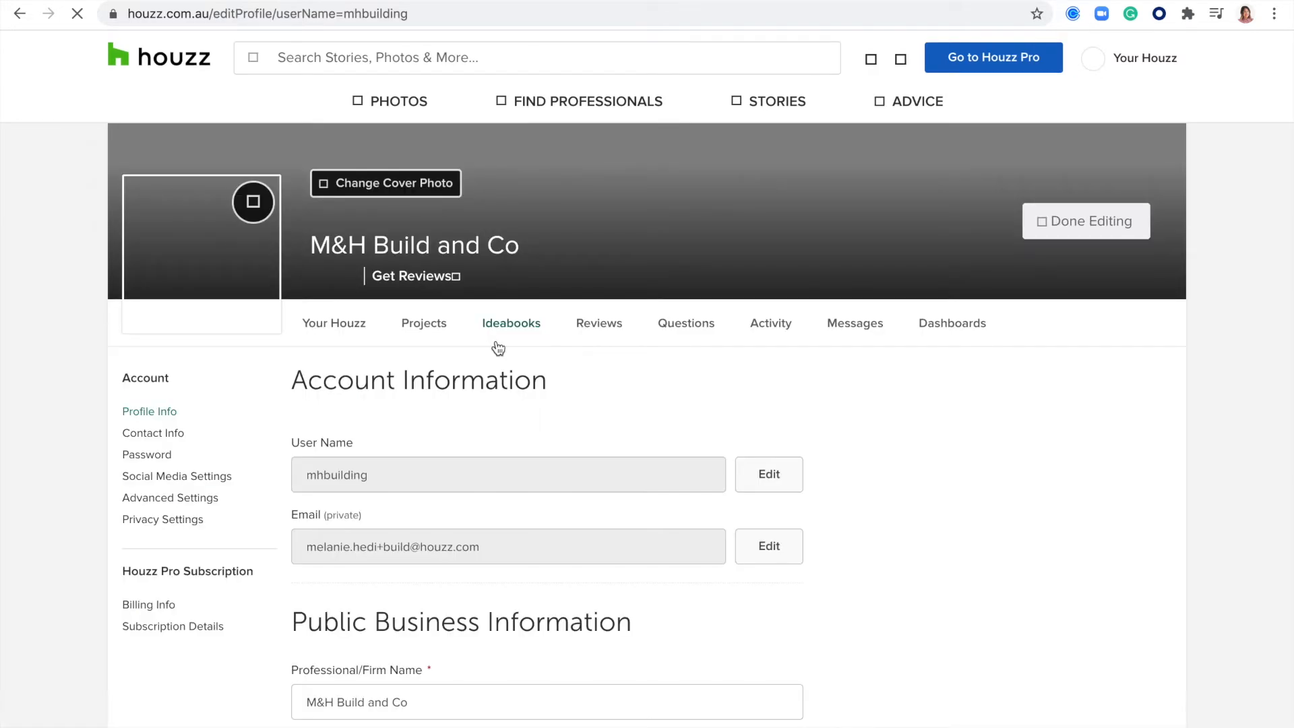
- Examine the account, public business information and services sections of the profile form, and finish editing without changes
scroll(598, 400, down, 5)
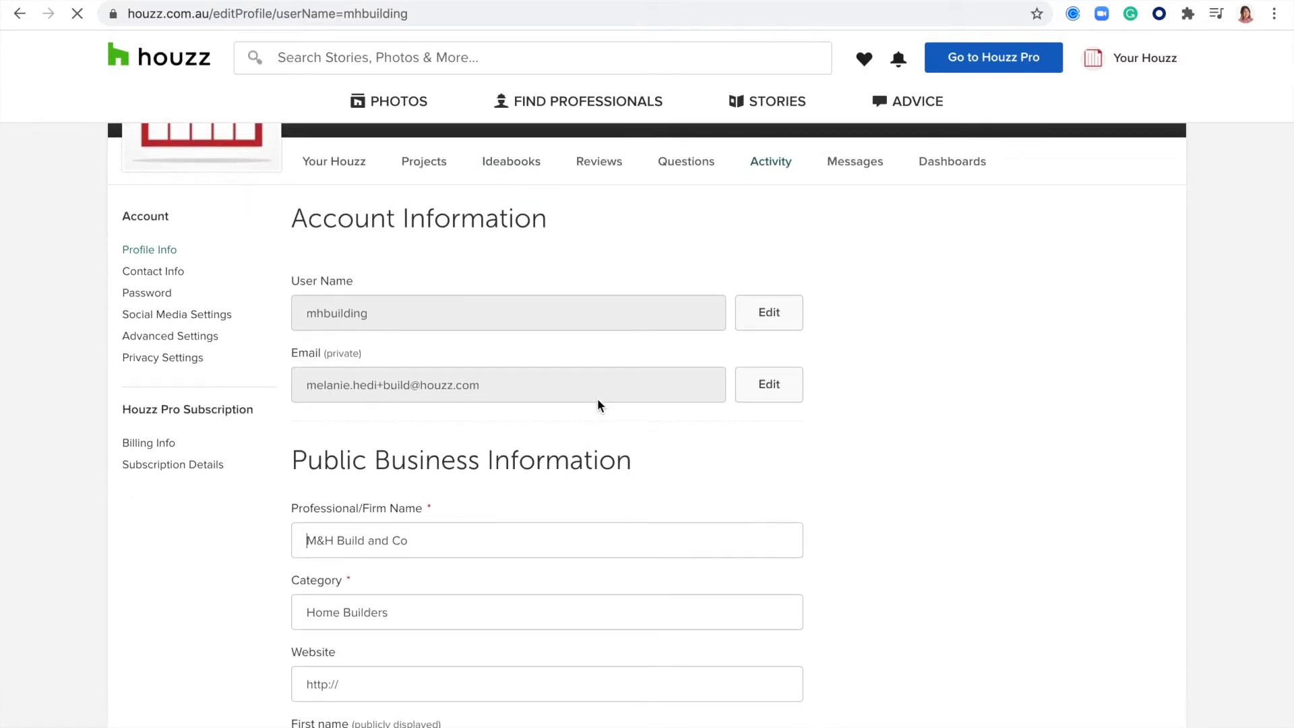
scroll(889, 329, down, 6)
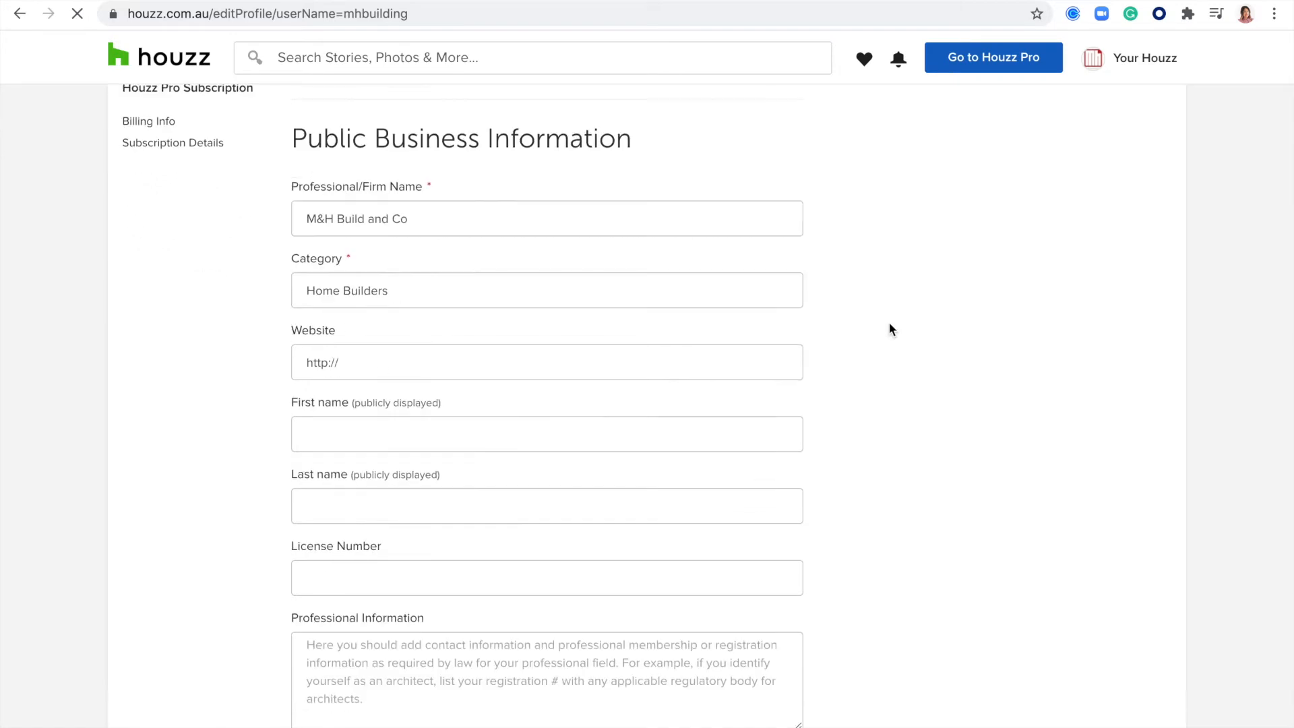
scroll(890, 327, down, 8)
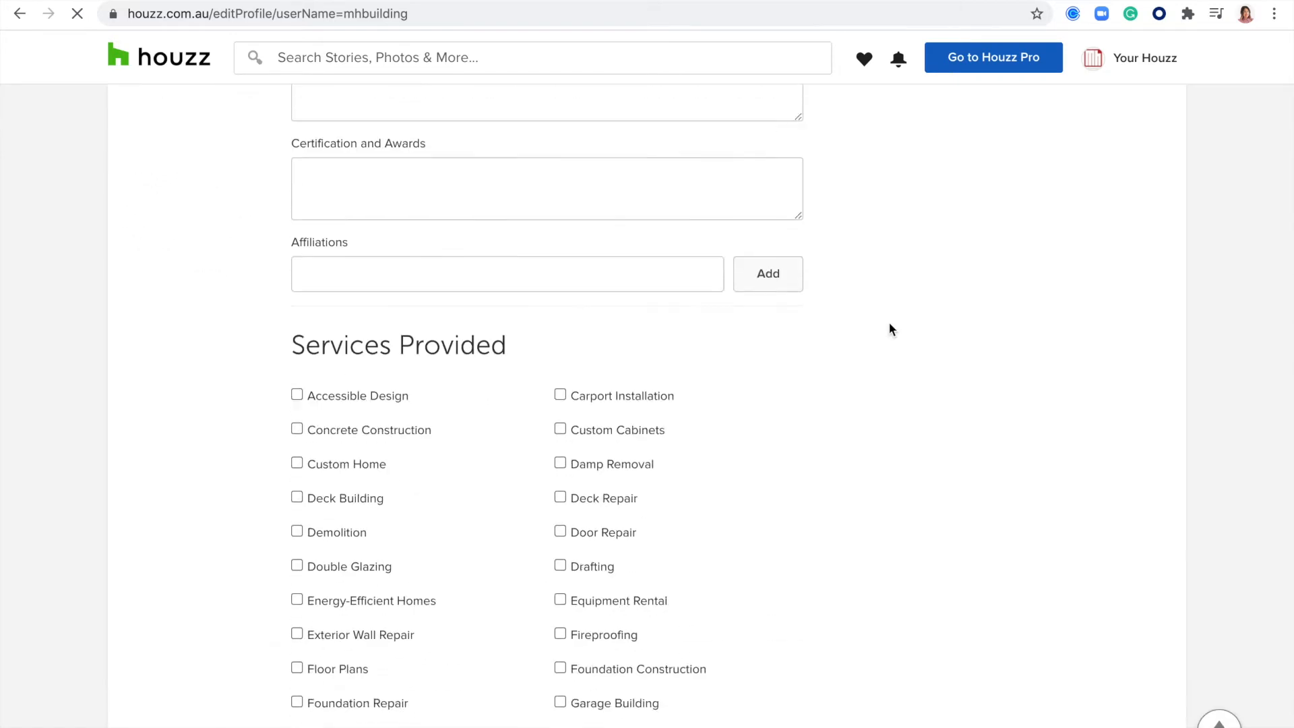
scroll(890, 329, down, 15)
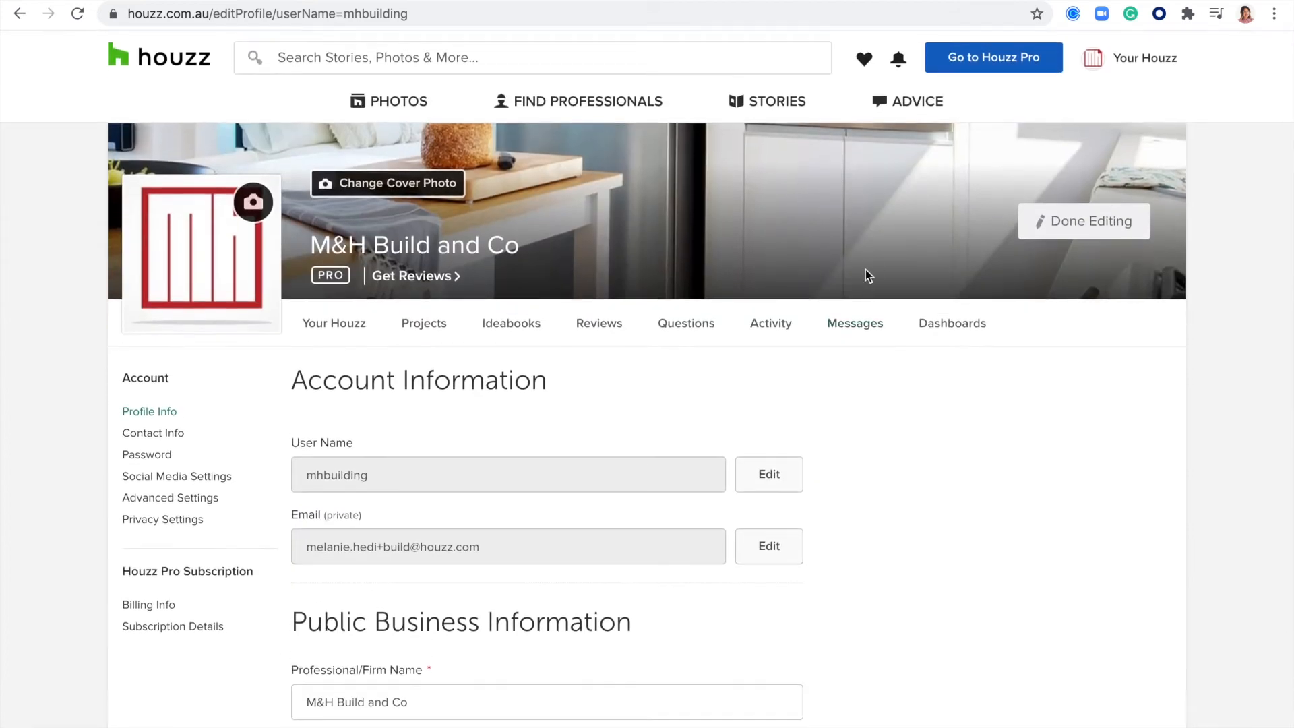
click(1099, 229)
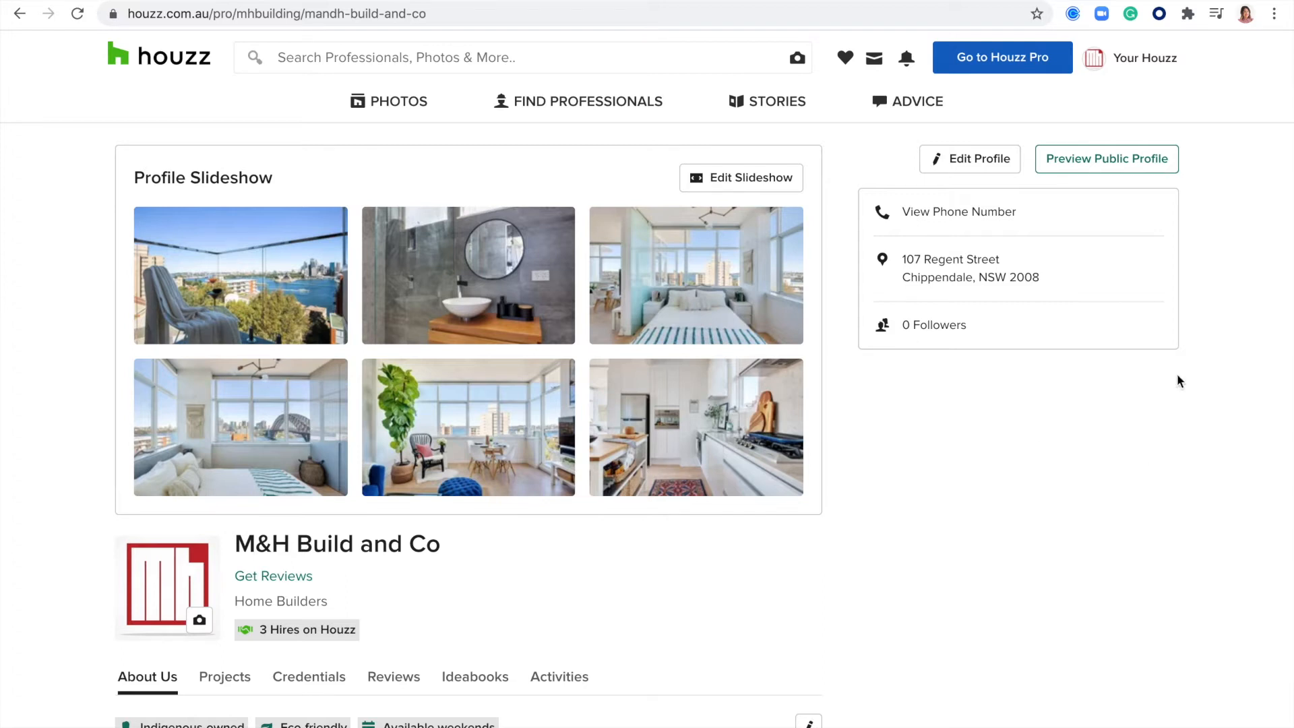
- Switch to Houzz Pro and look through the options under Marketing, Leads and Projects
click(989, 61)
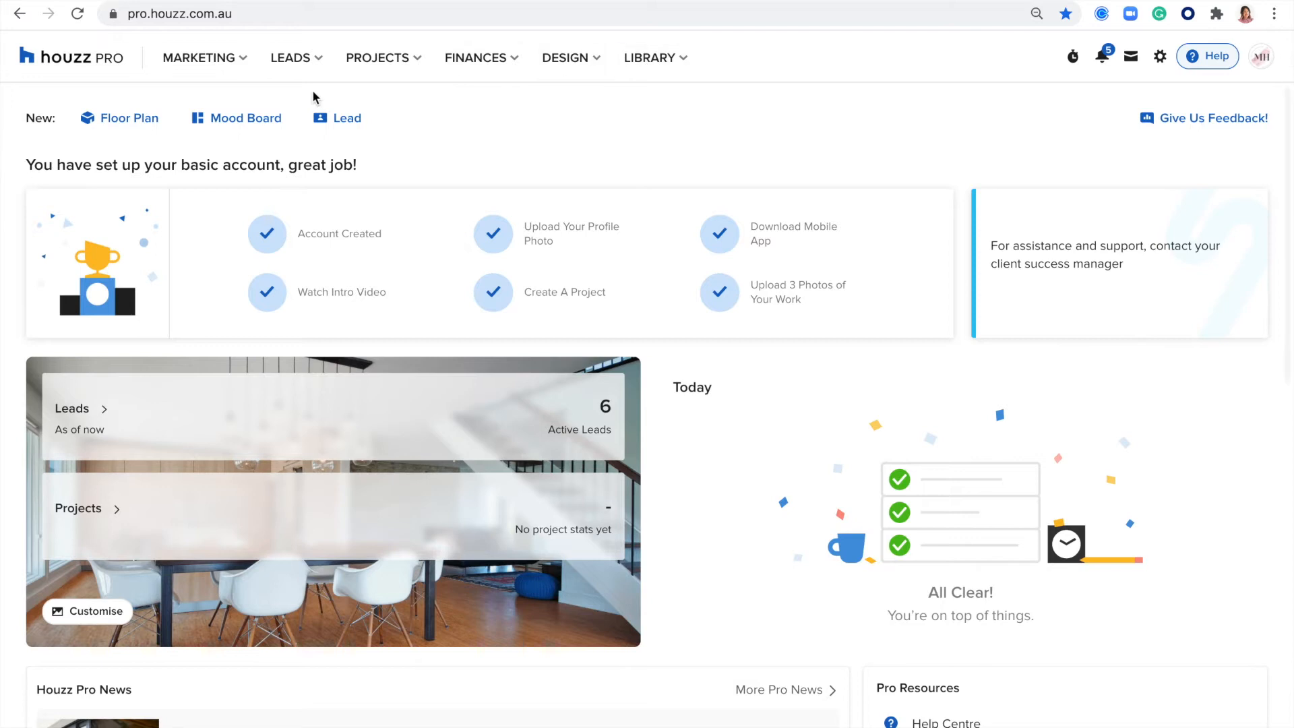
click(245, 59)
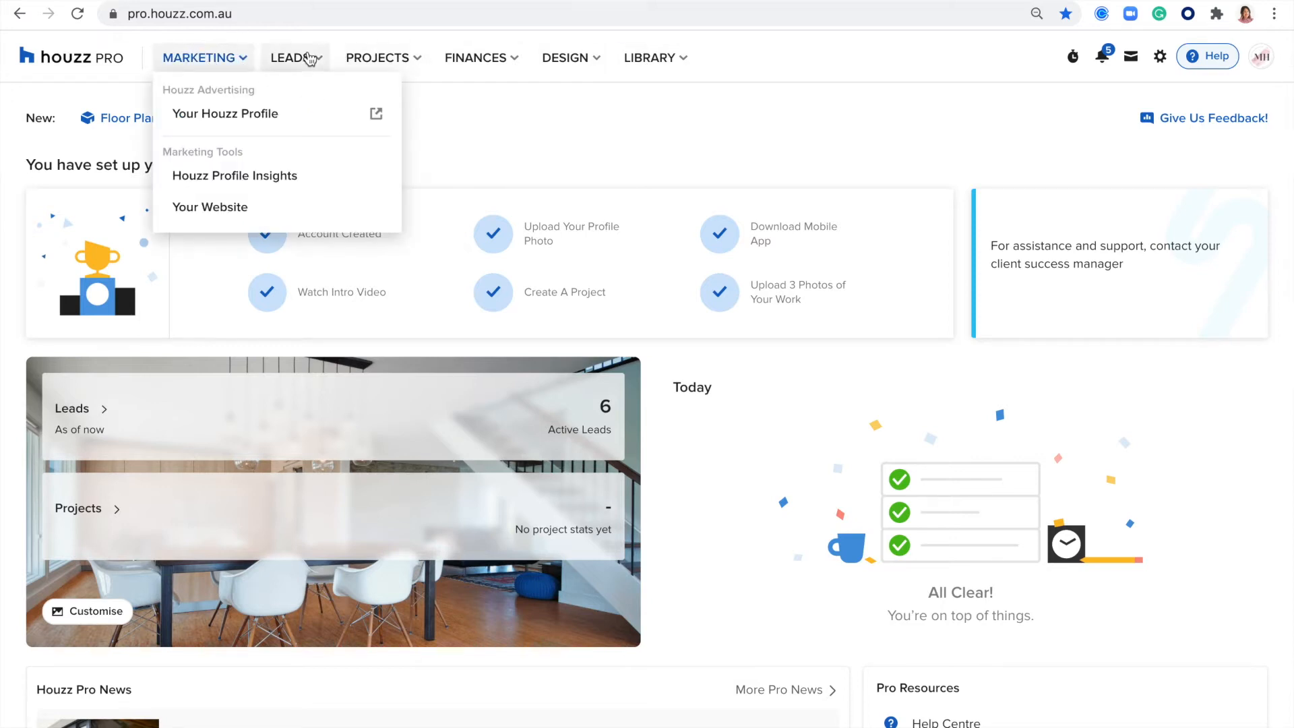
click(317, 60)
click(416, 59)
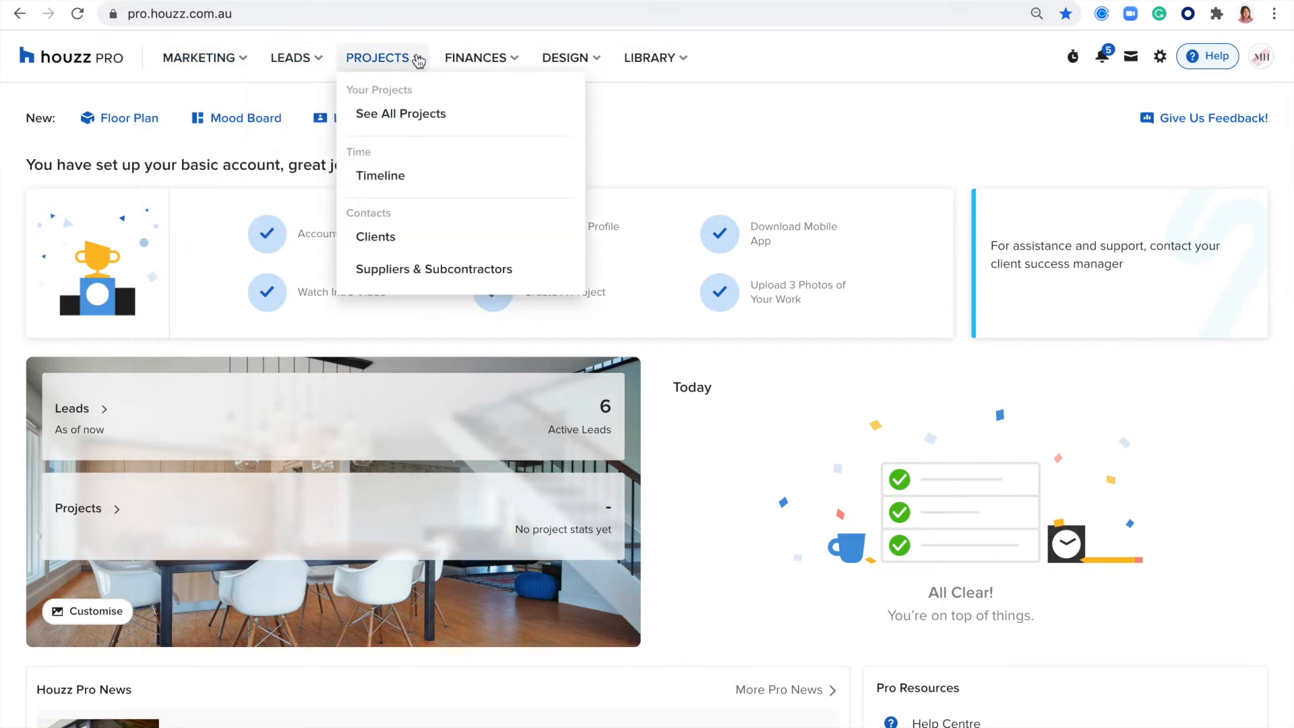
click(768, 107)
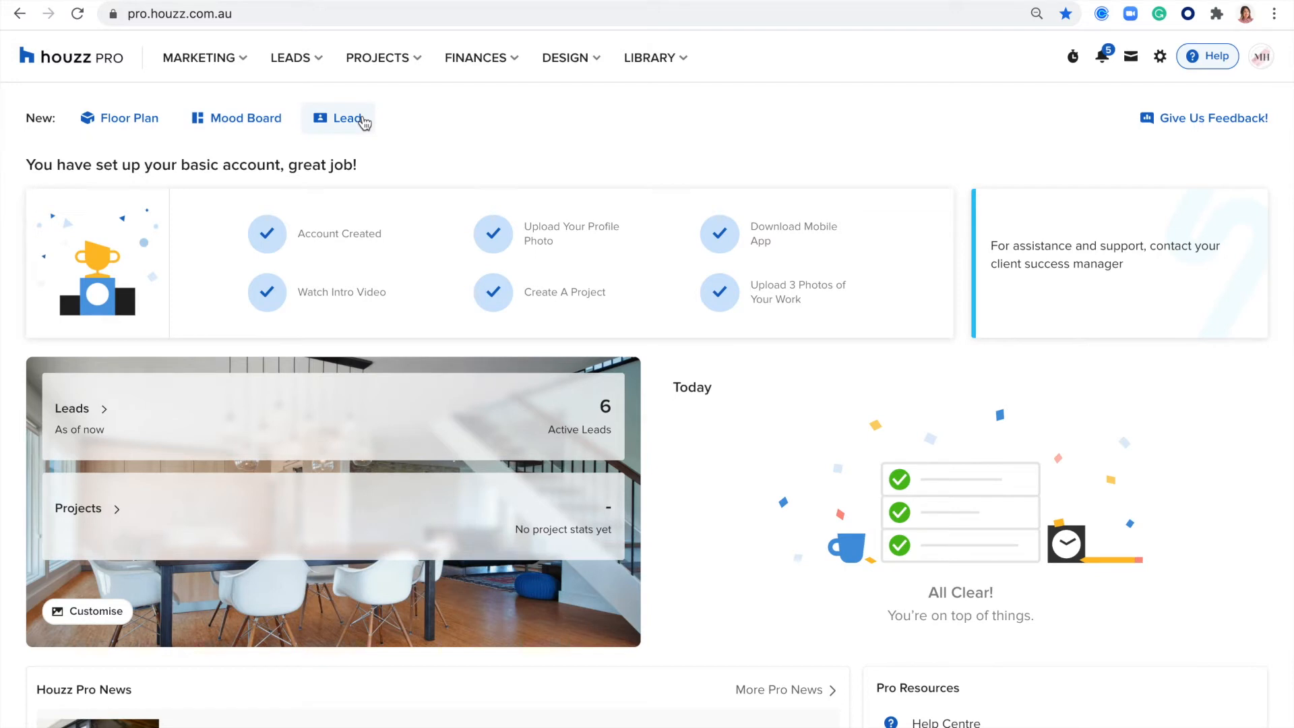
- Examine the basic account setup checklist on the dashboard, including the descriptions for uploading a profile photo and creating a project
scroll(357, 126, down, 1)
drag(367, 142, 116, 147)
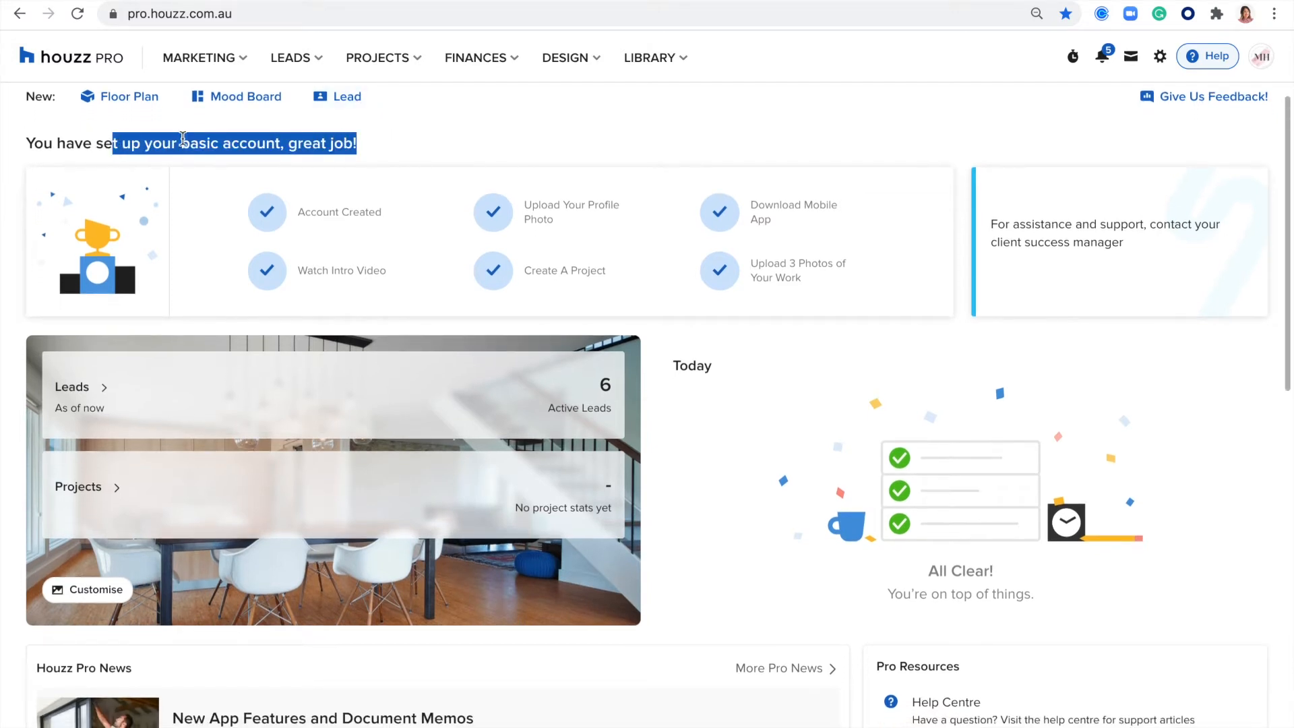
scroll(483, 135, down, 1)
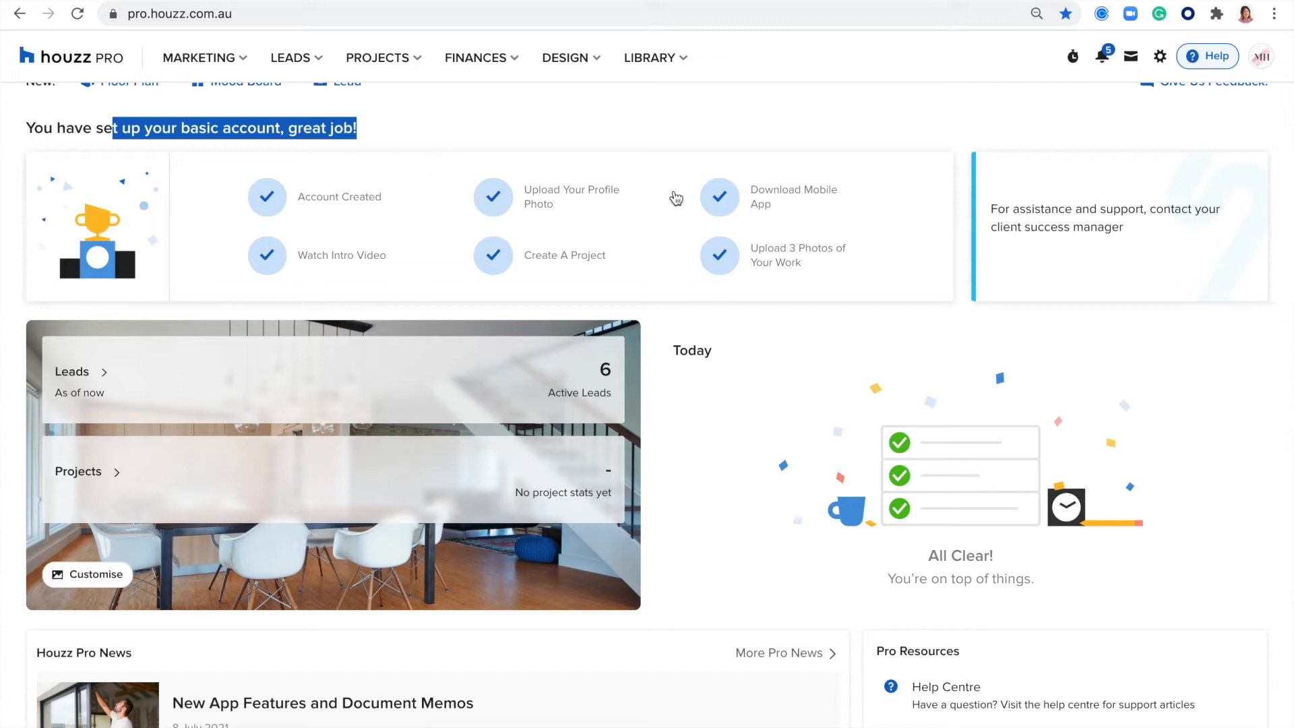
mouse_move(584, 205)
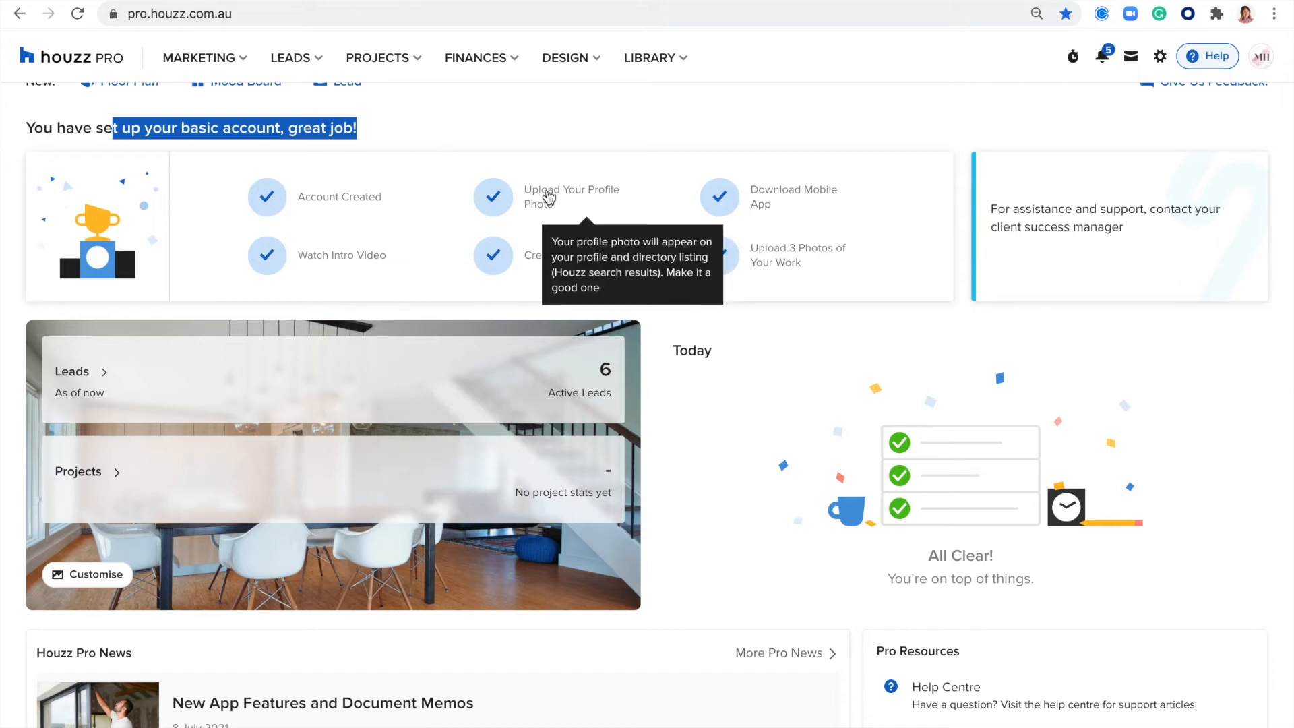
mouse_move(499, 255)
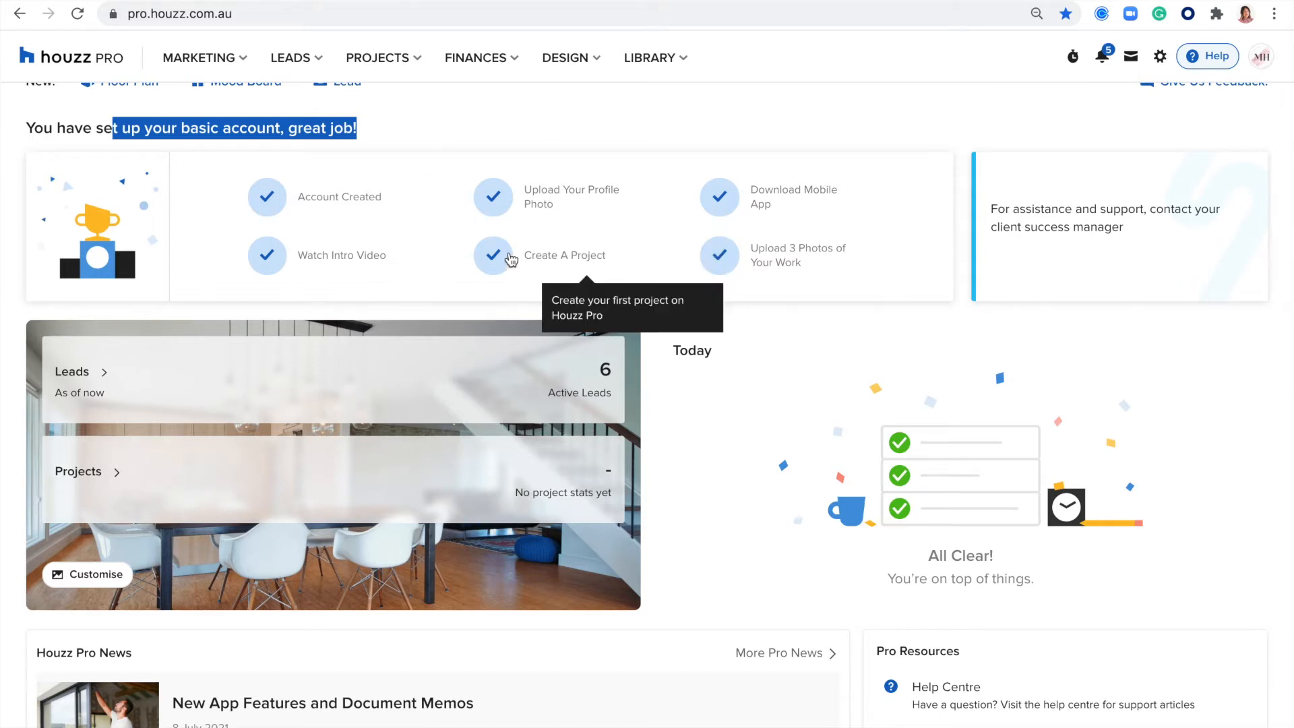
- Try showing Houzz Marketing in the dashboard overview, deselect it again, and leave the customisation without saving
scroll(710, 379, down, 3)
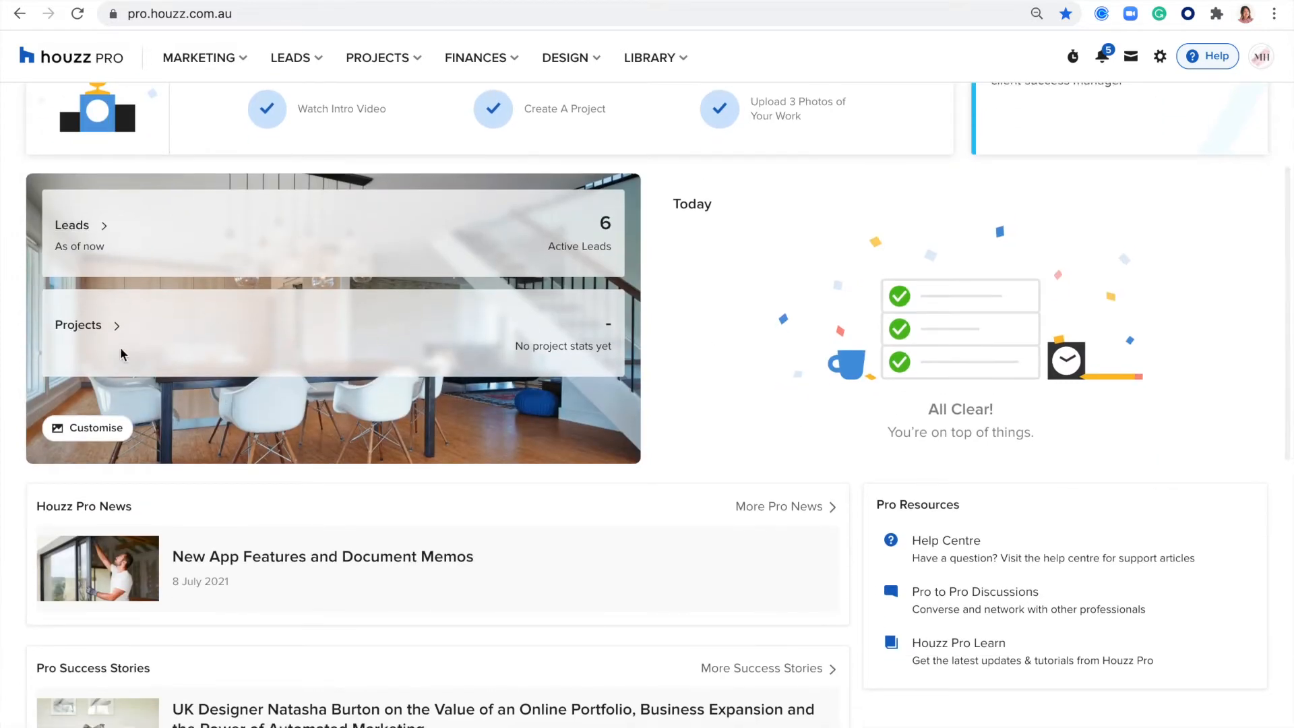
click(93, 427)
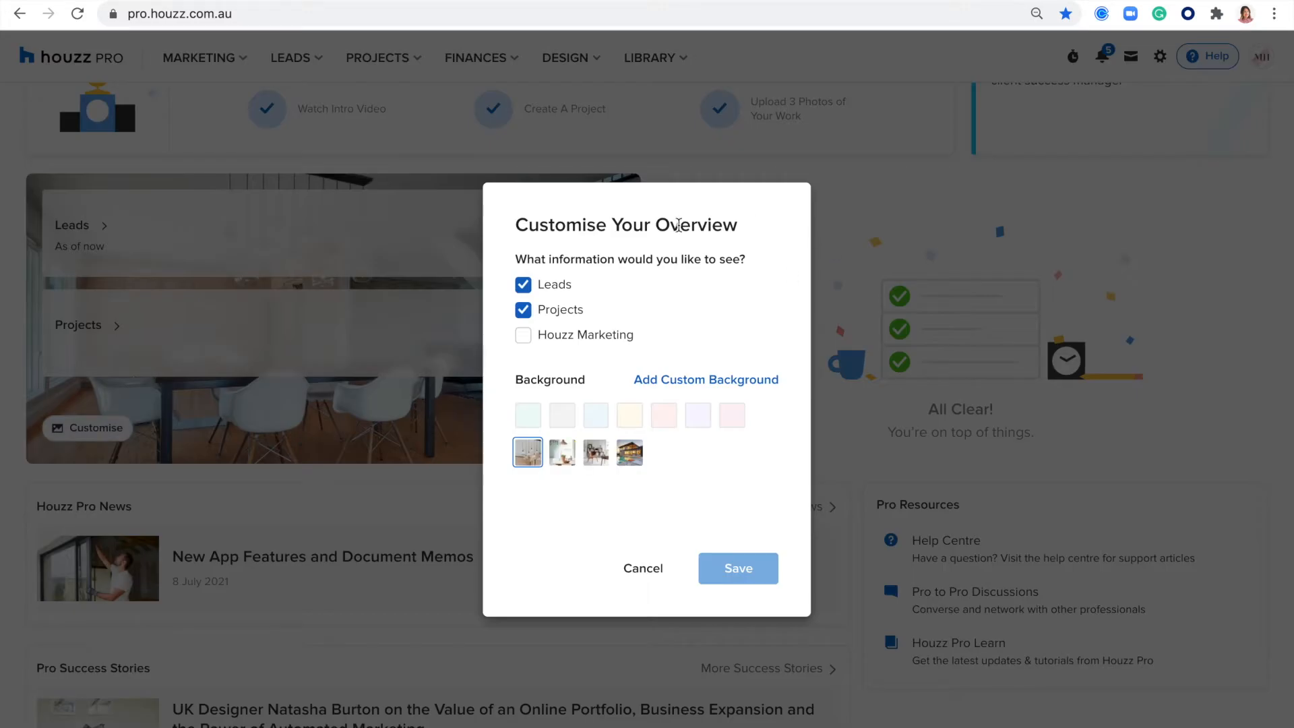
click(523, 336)
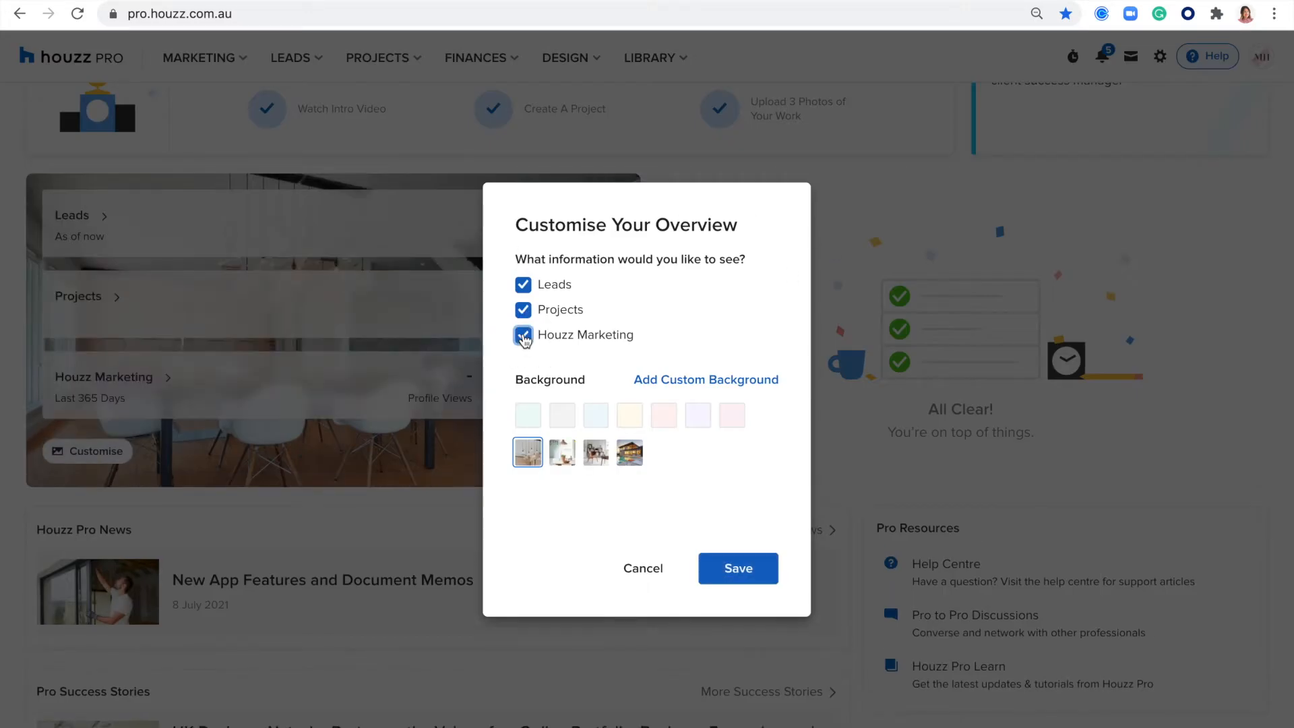
click(523, 336)
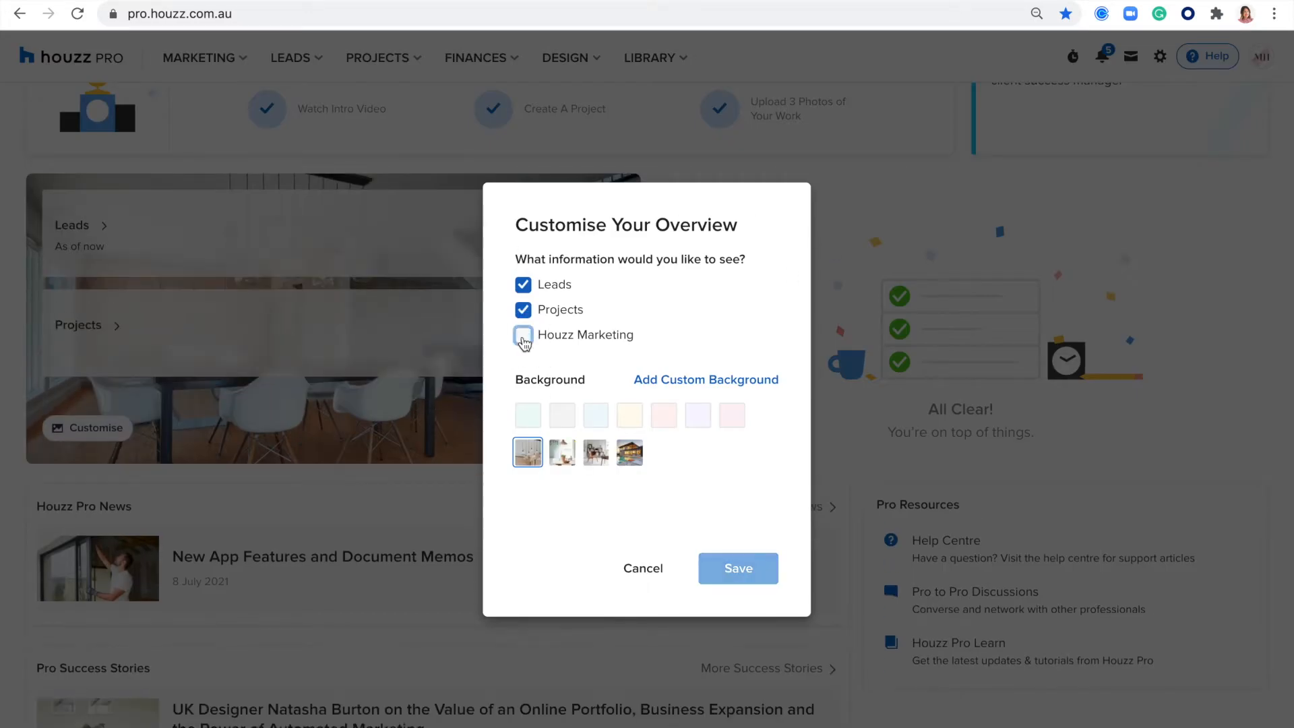
click(645, 568)
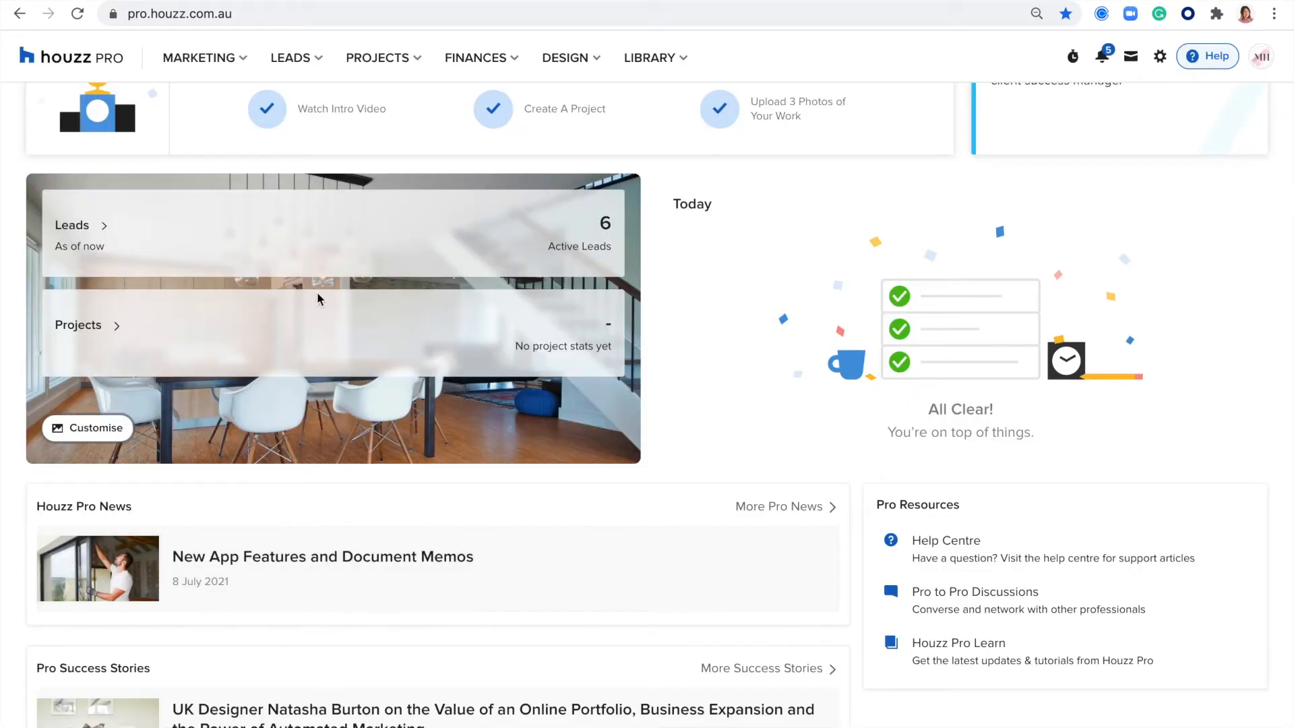
- Look through the news, success stories, sales and marketing, and business management articles and the Pro Resources on the dashboard
scroll(226, 360, down, 2)
scroll(226, 361, down, 5)
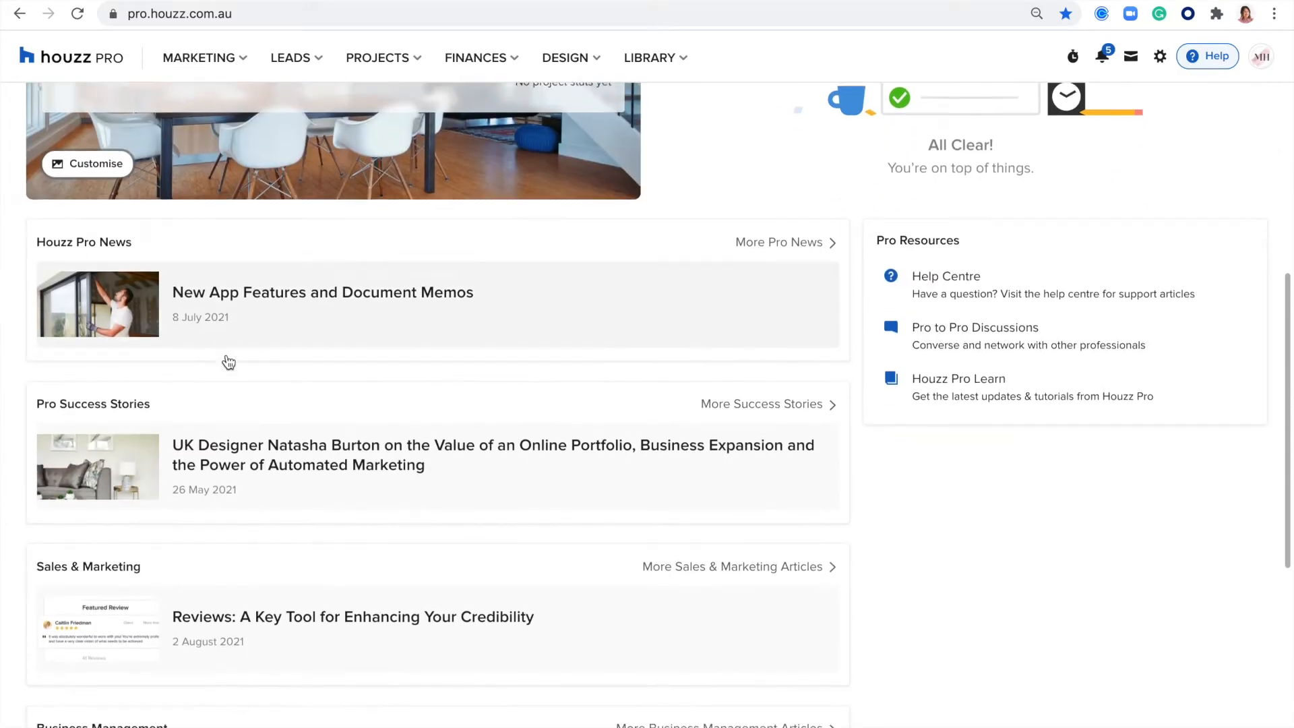
scroll(180, 293, down, 1)
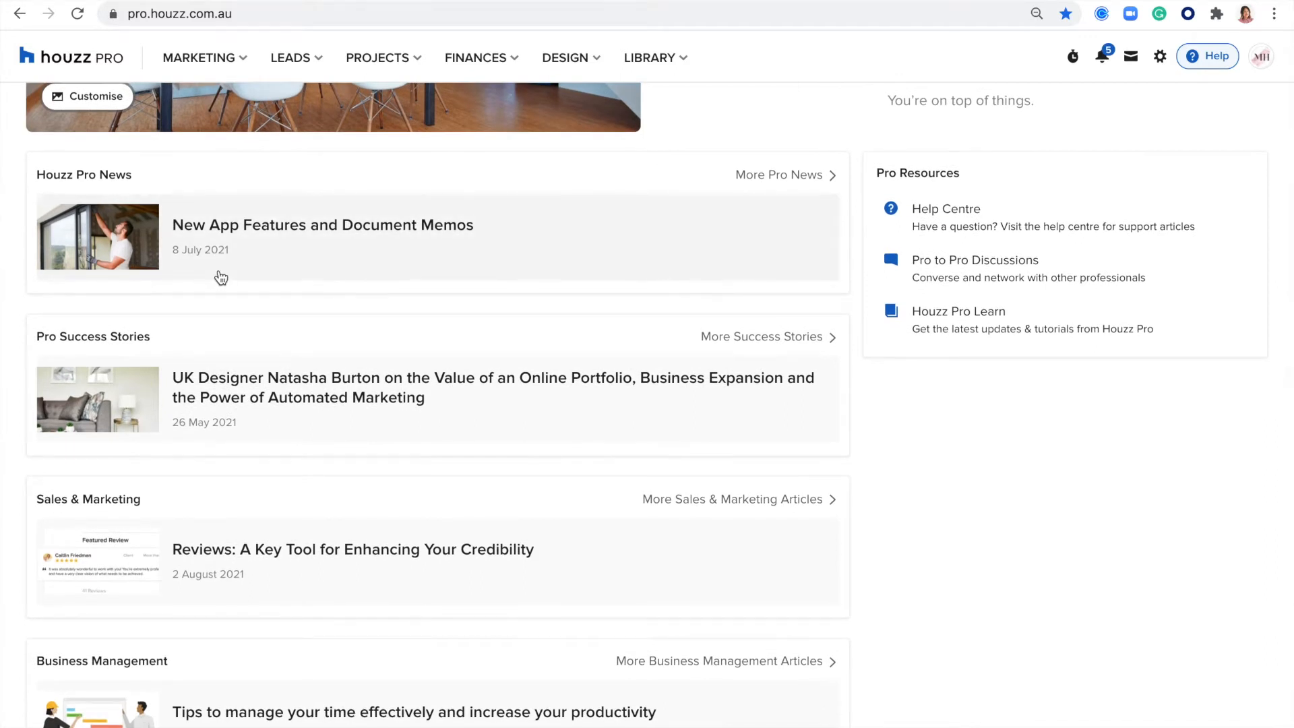
scroll(243, 430, down, 2)
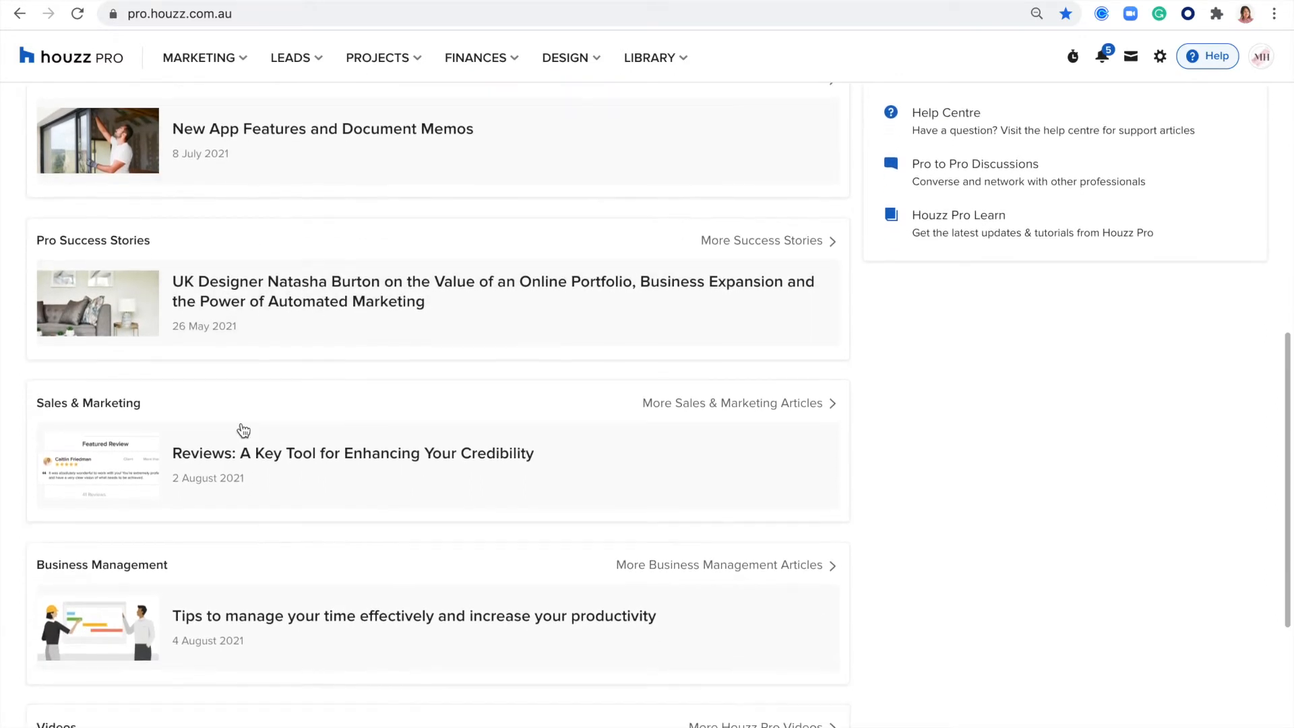
scroll(243, 431, up, 3)
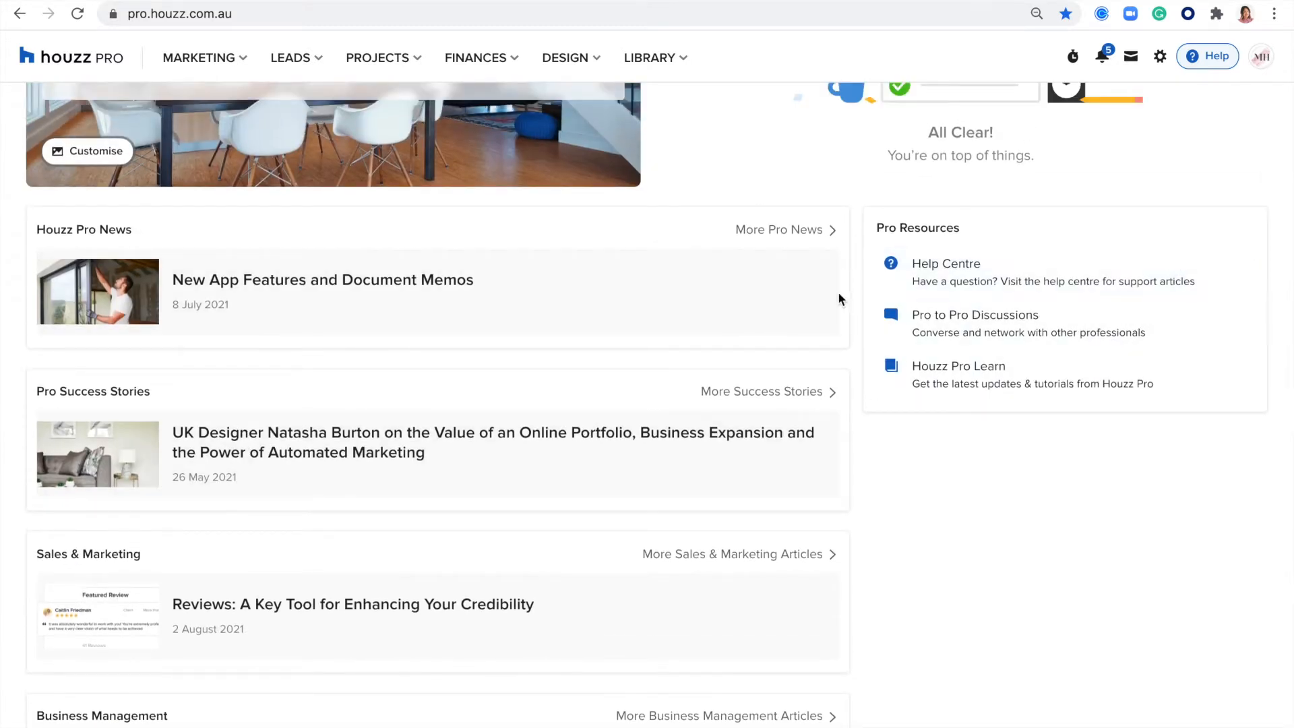
- Open Houzz Pro Learn, examine its Industry and Topic filter options, and return to the dashboard
click(941, 385)
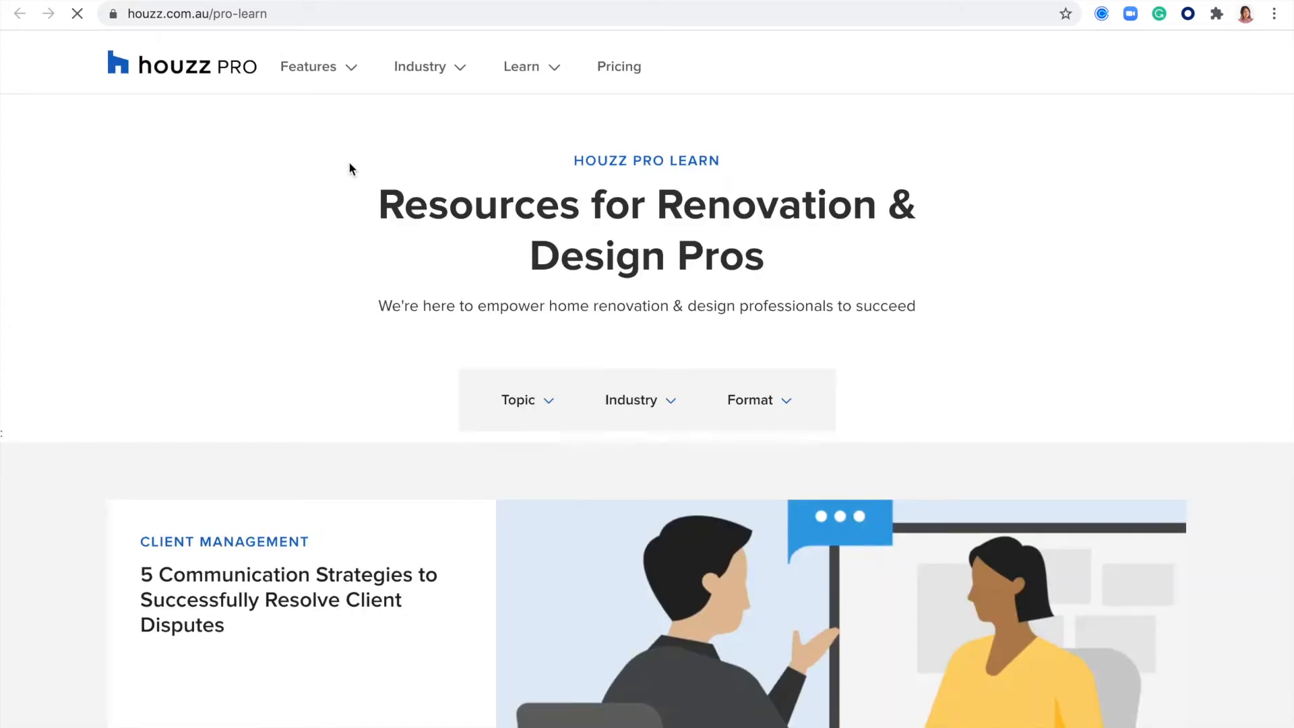
scroll(466, 245, down, 1)
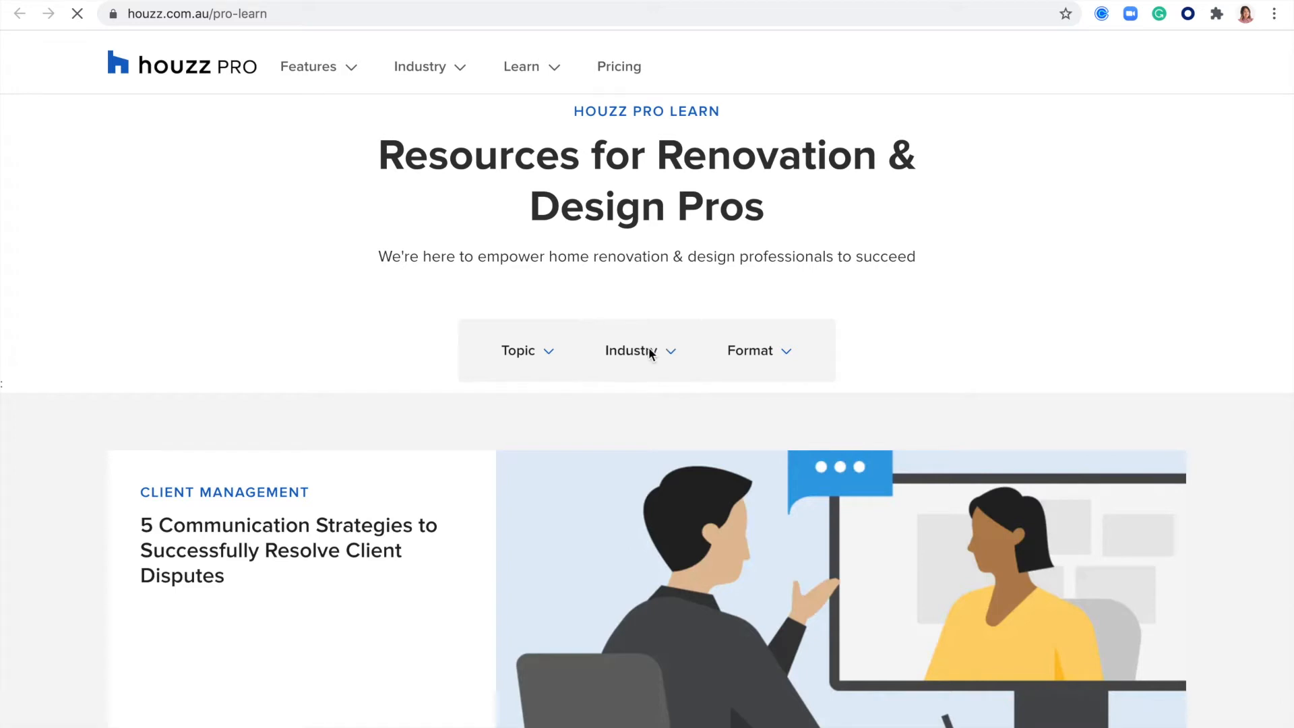
scroll(648, 346, down, 2)
click(637, 248)
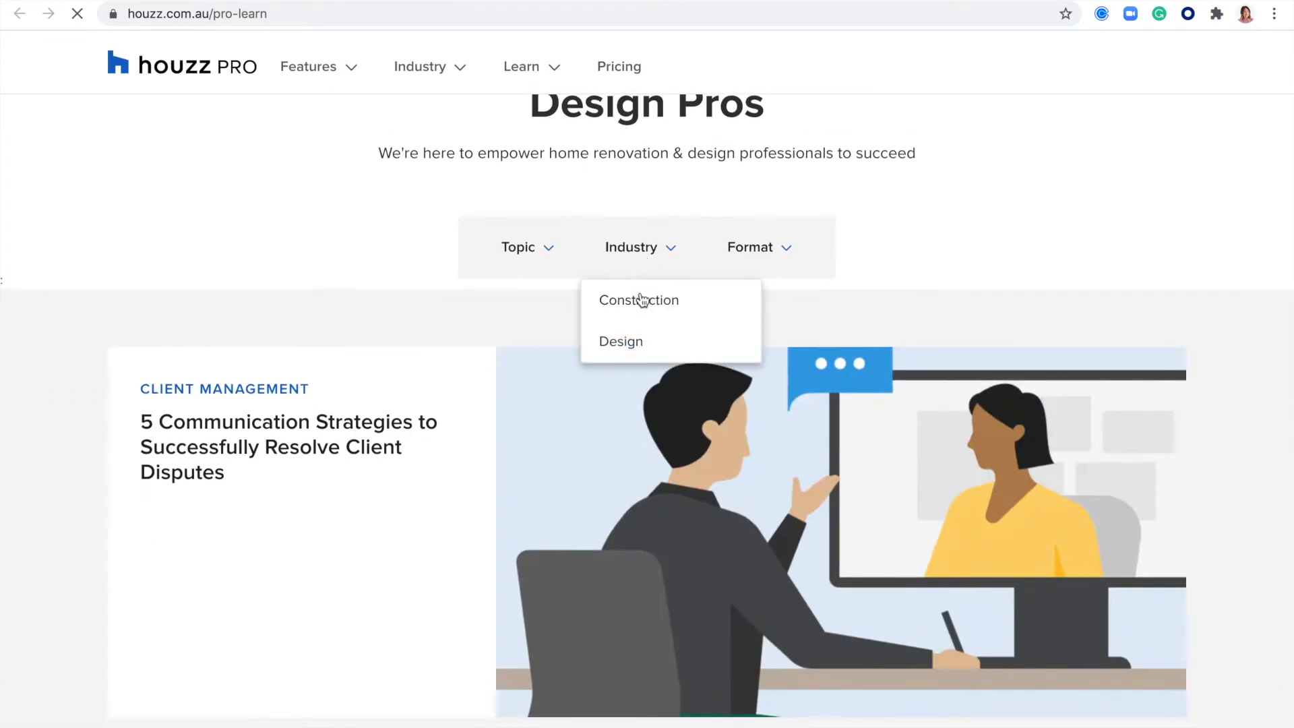
click(531, 257)
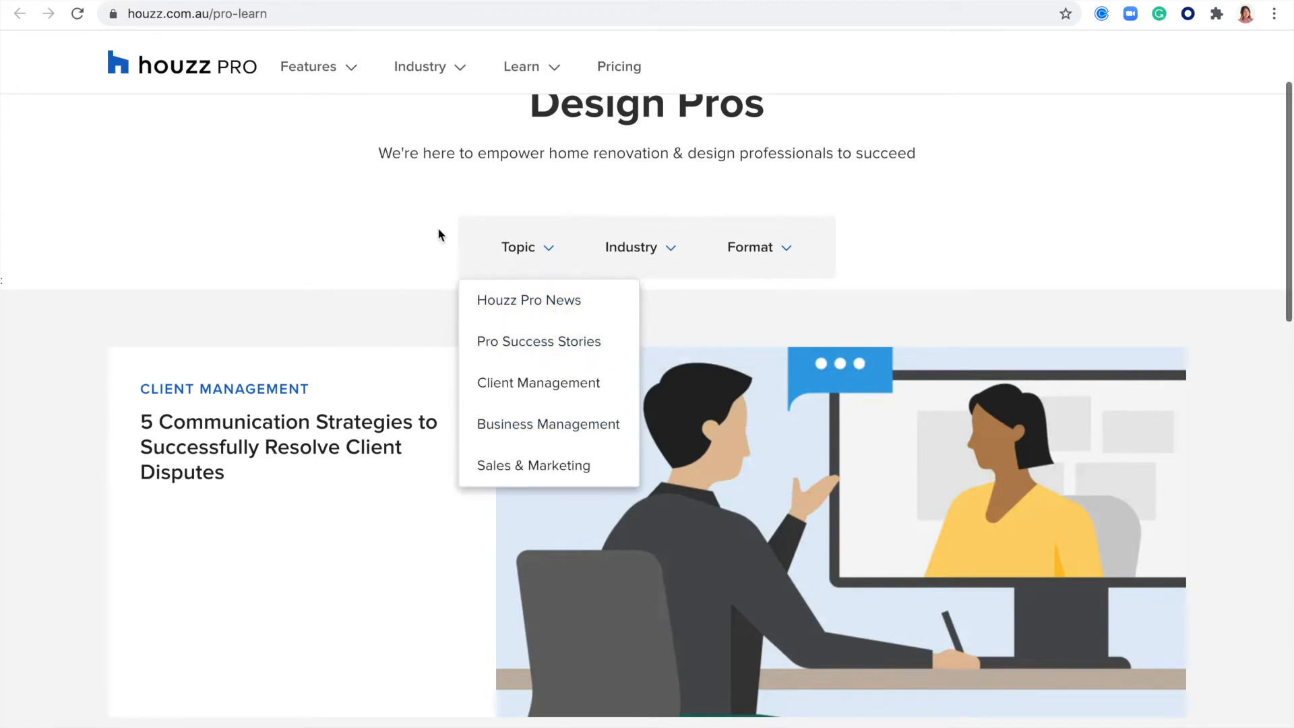
scroll(365, 246, down, 6)
scroll(365, 246, up, 9)
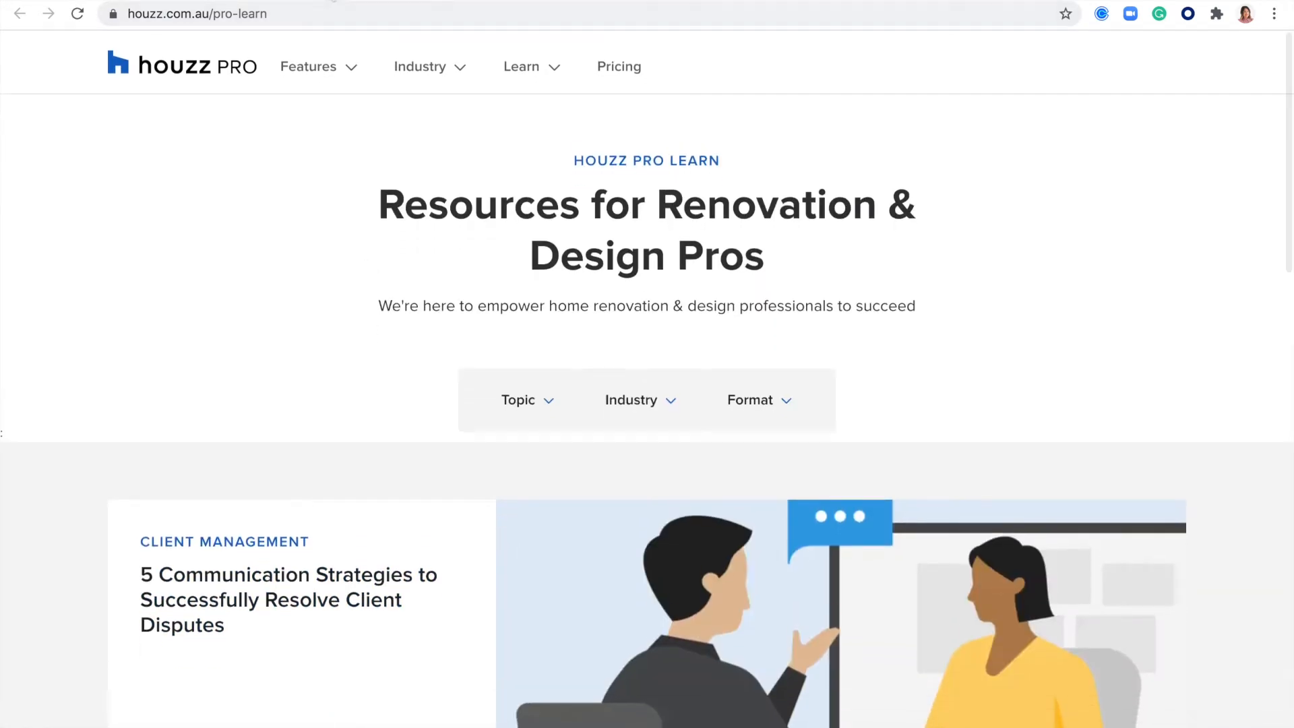
click(427, 1)
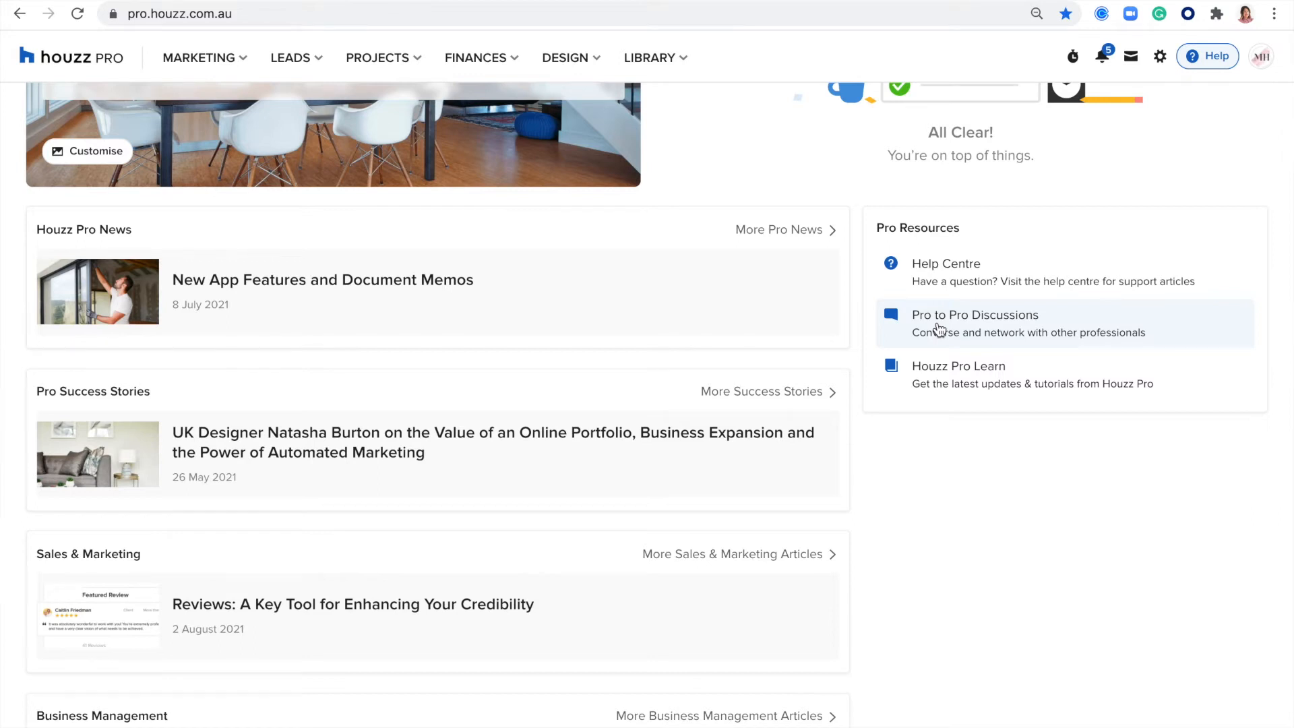
- Open the Help Centre from Pro Resources and return to the dashboard
scroll(941, 330, up, 1)
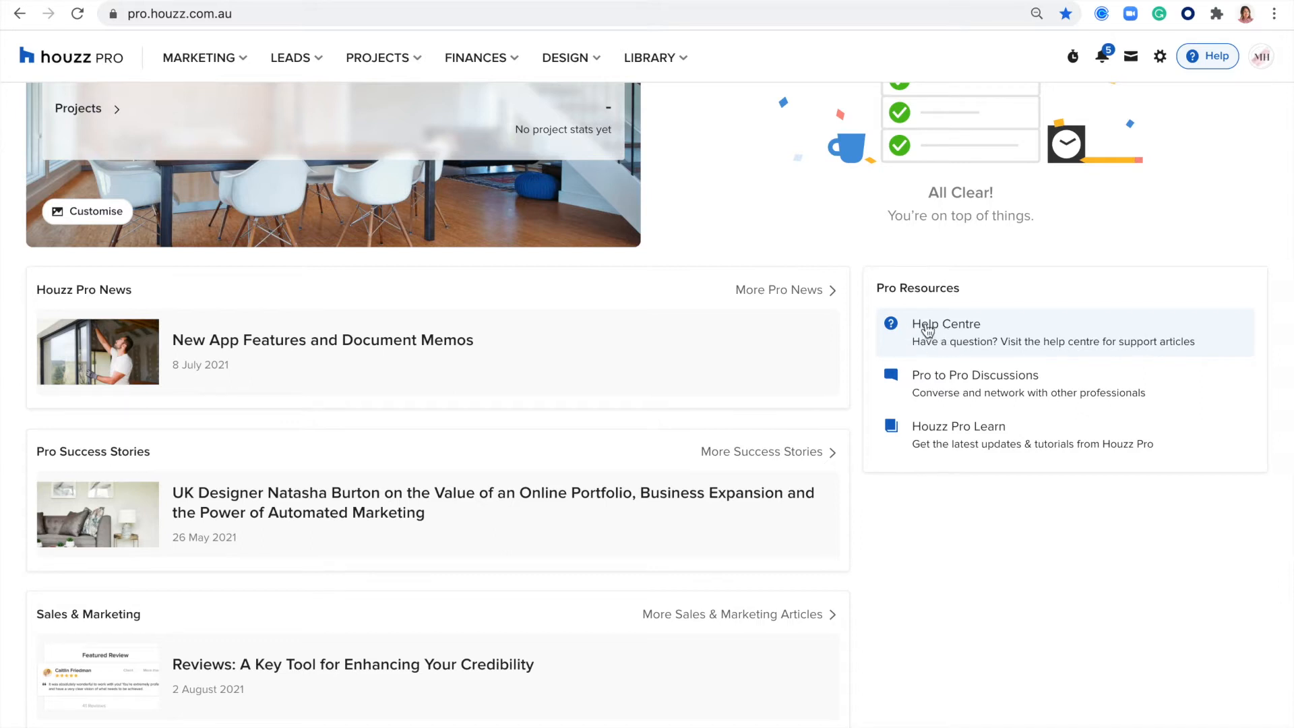
click(943, 327)
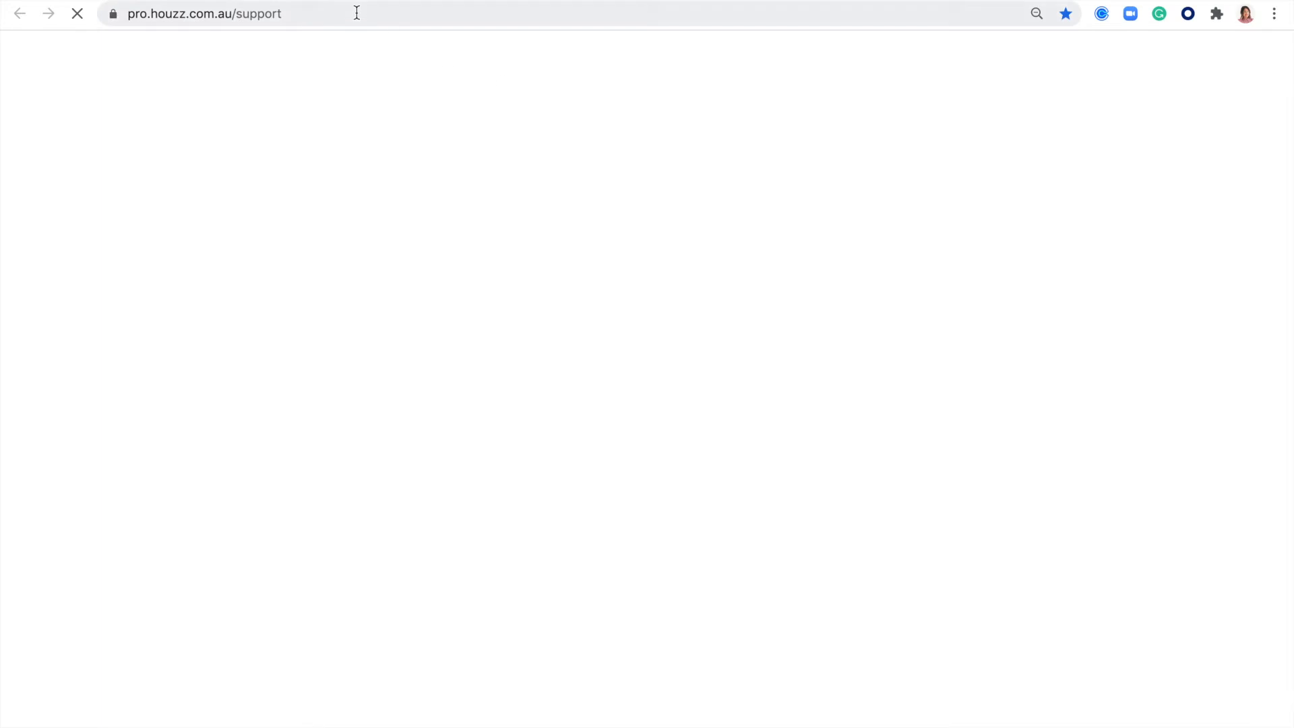
key(super+w)
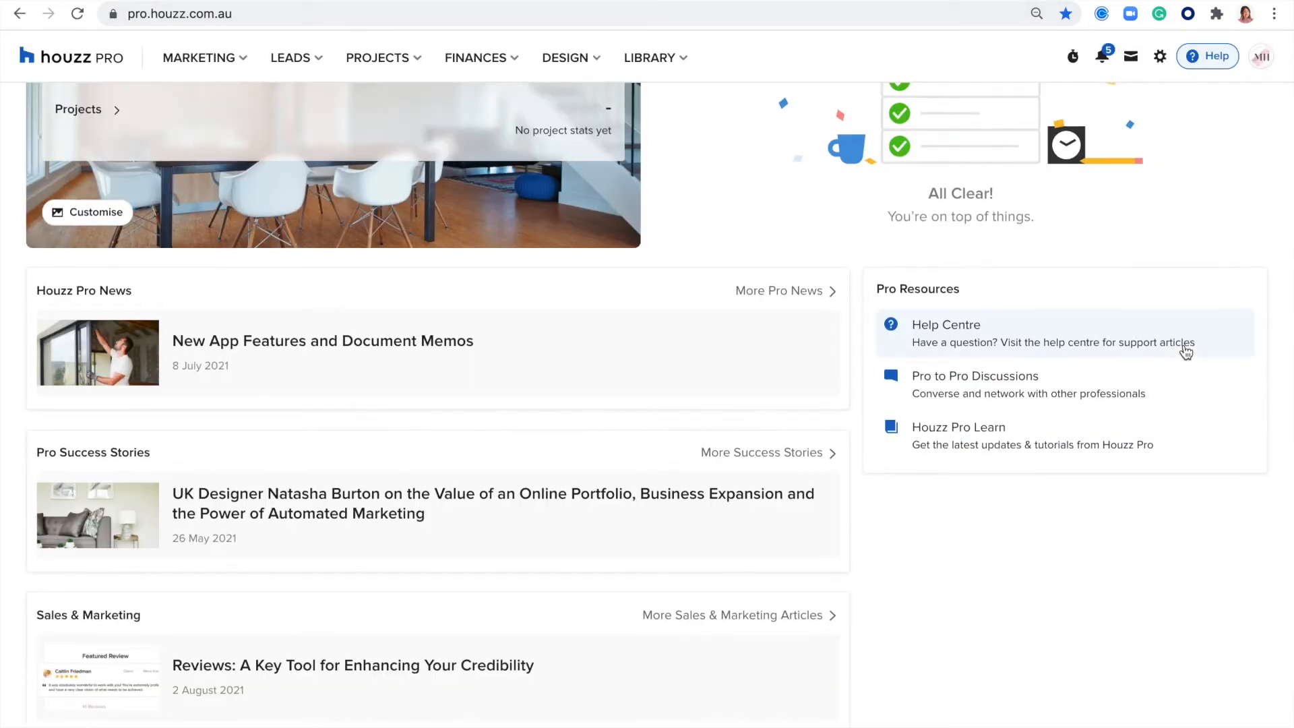
- Open the Help Centre from the dashboard's Help options and search it for "Mood boards"
scroll(1185, 352, up, 6)
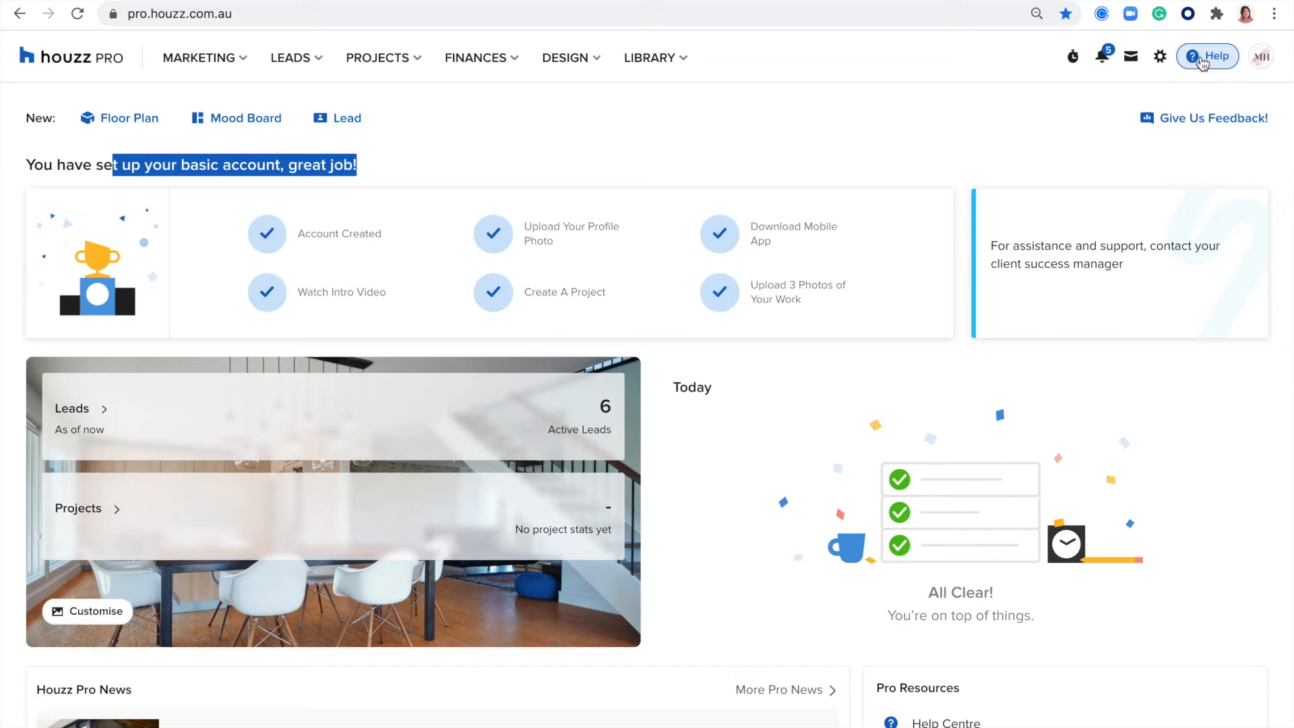
click(1202, 62)
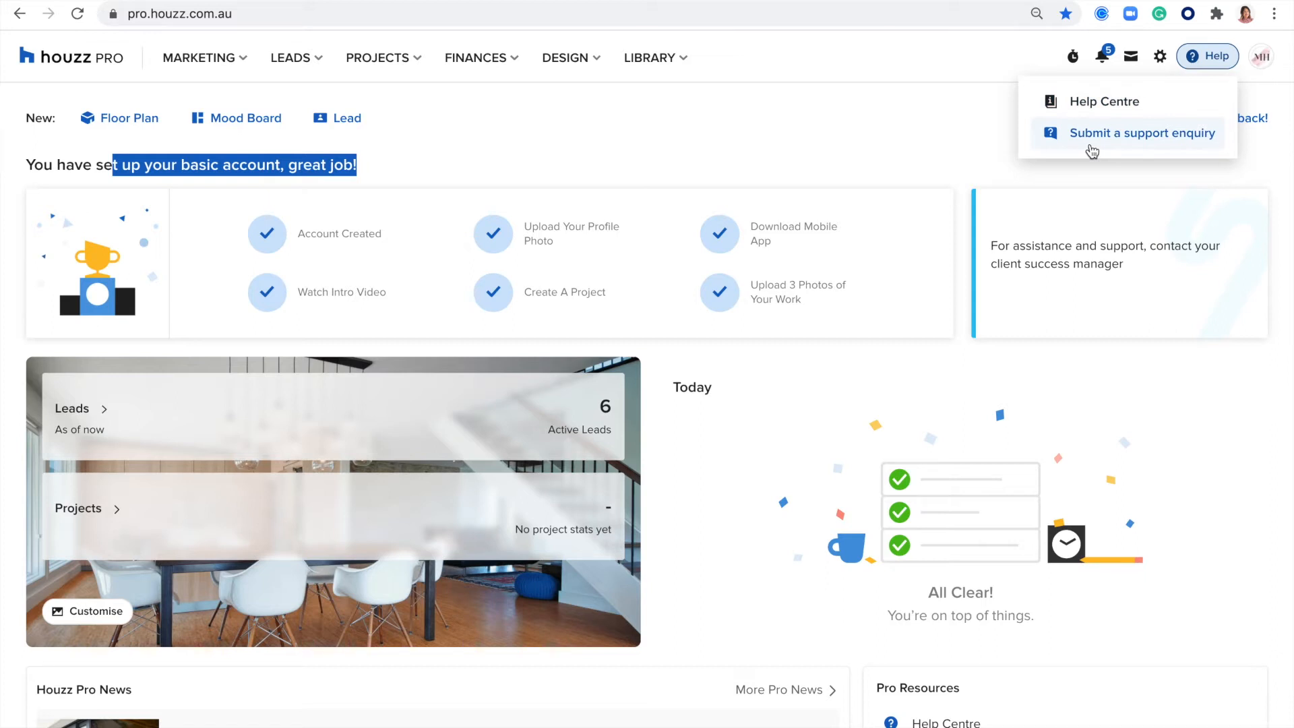
click(1086, 103)
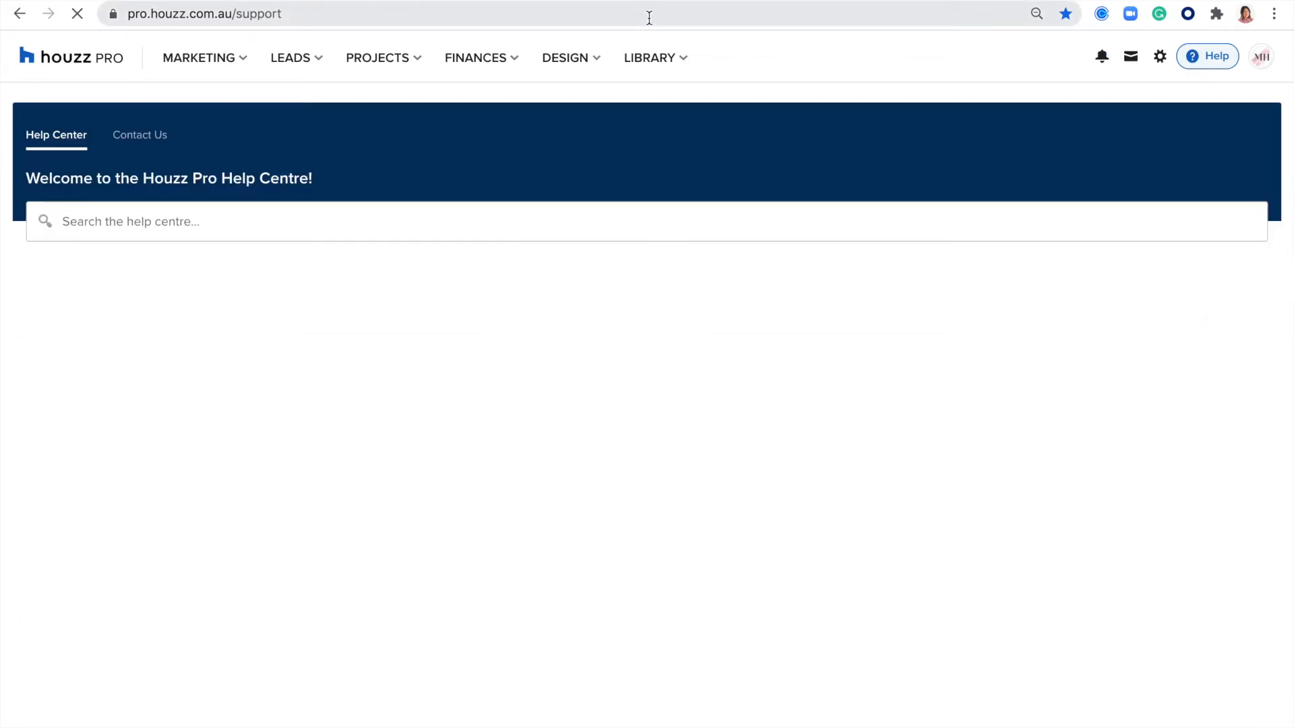
click(85, 221)
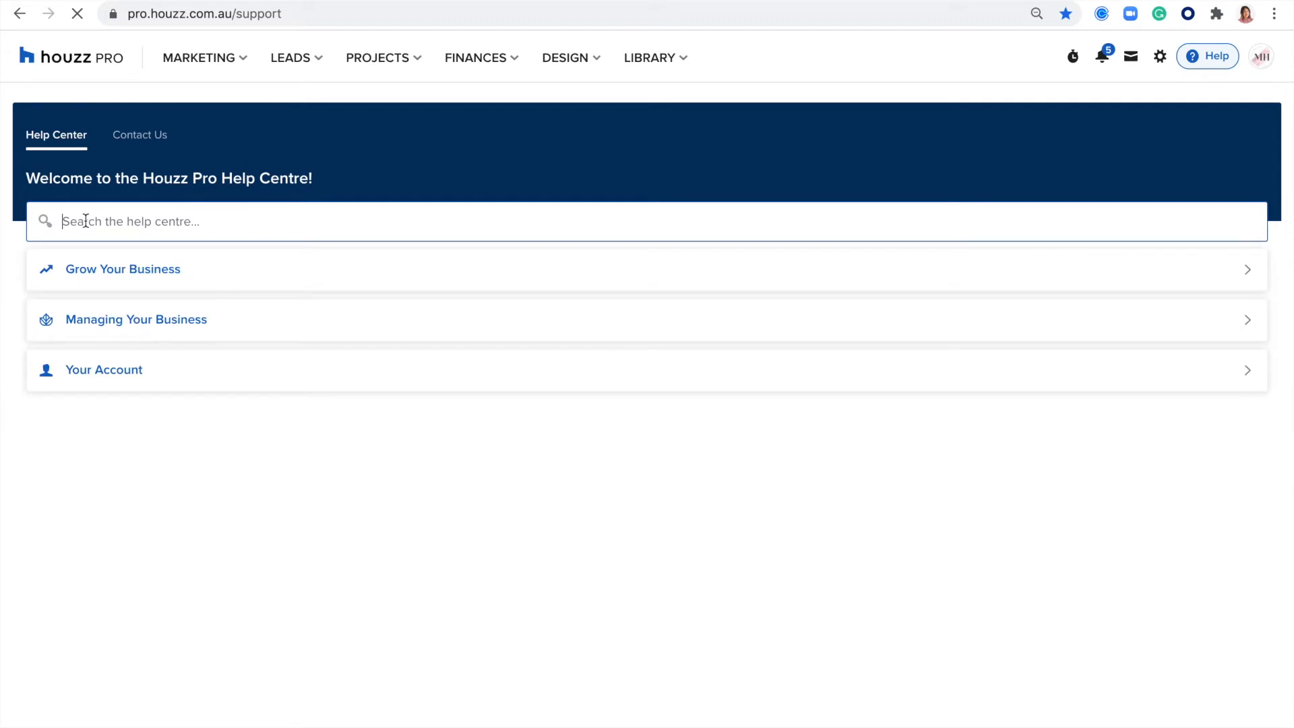
text(M)
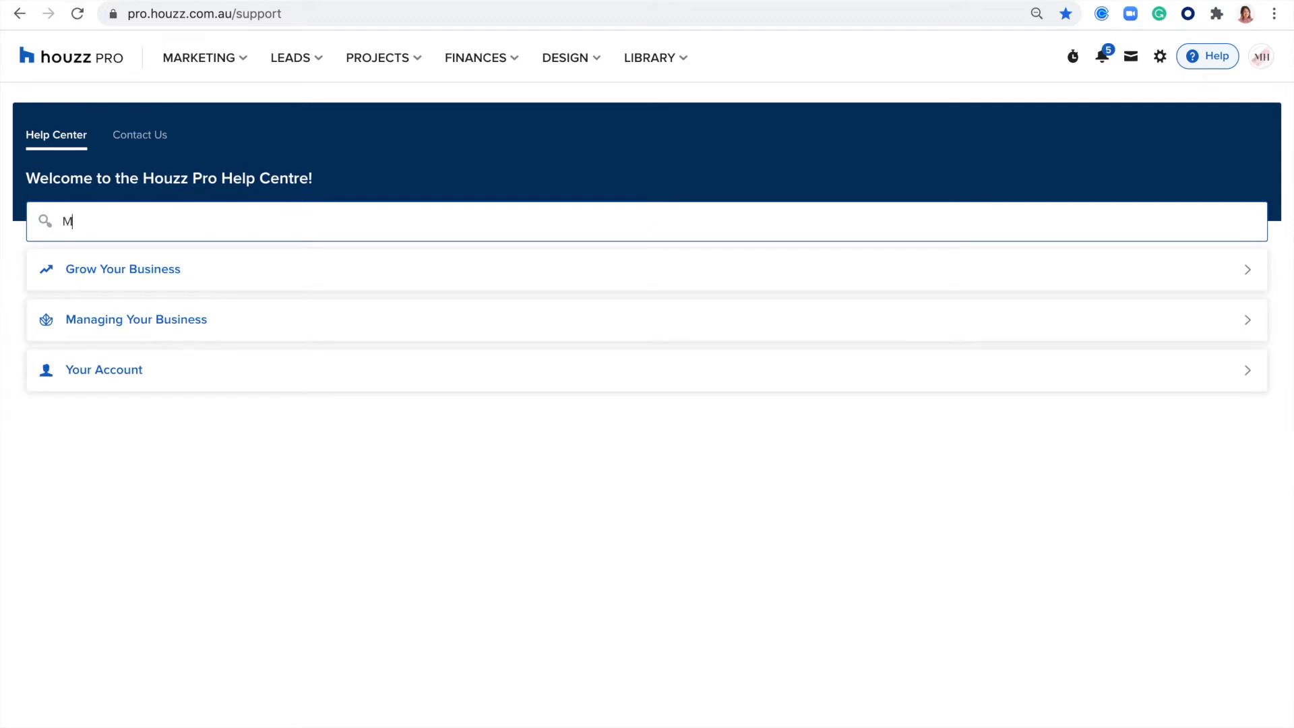
text(ood boards)
key(Return)
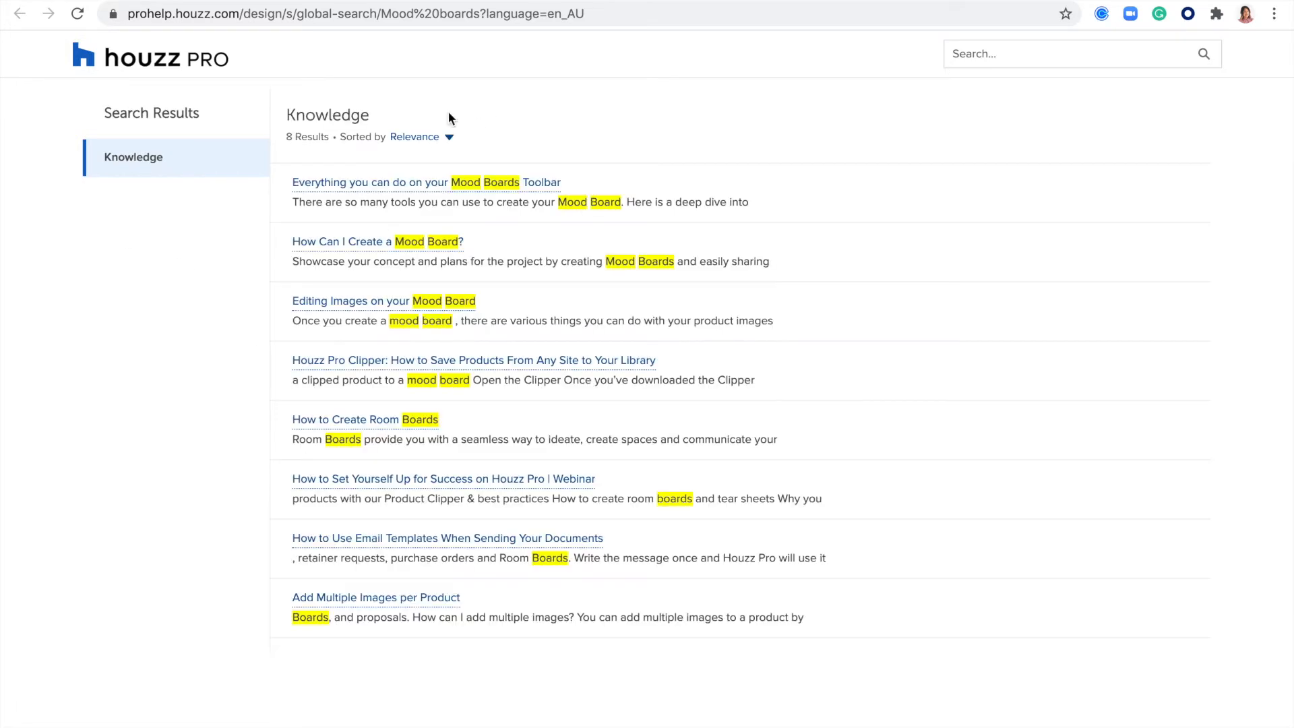
- Open the article "How Can I Create a Mood Board?" from the search results, read through it, and return to the Help Centre
mouse_move(365, 182)
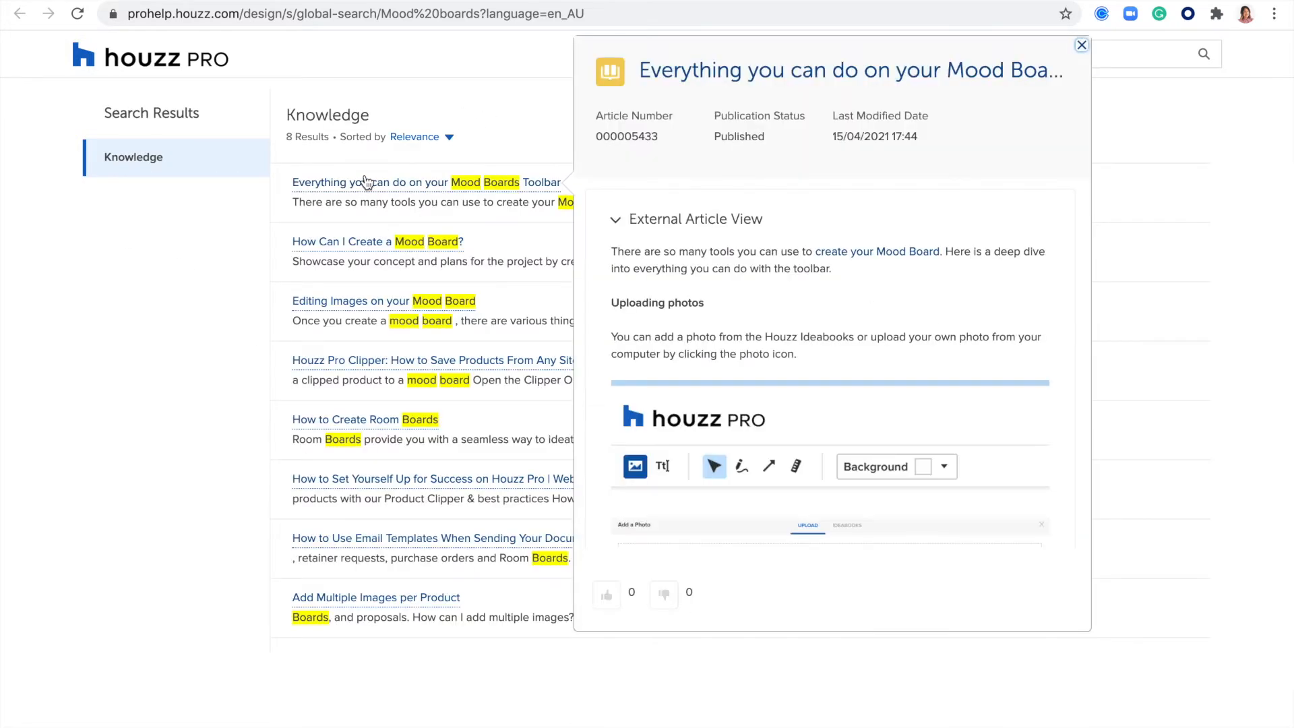
mouse_move(370, 252)
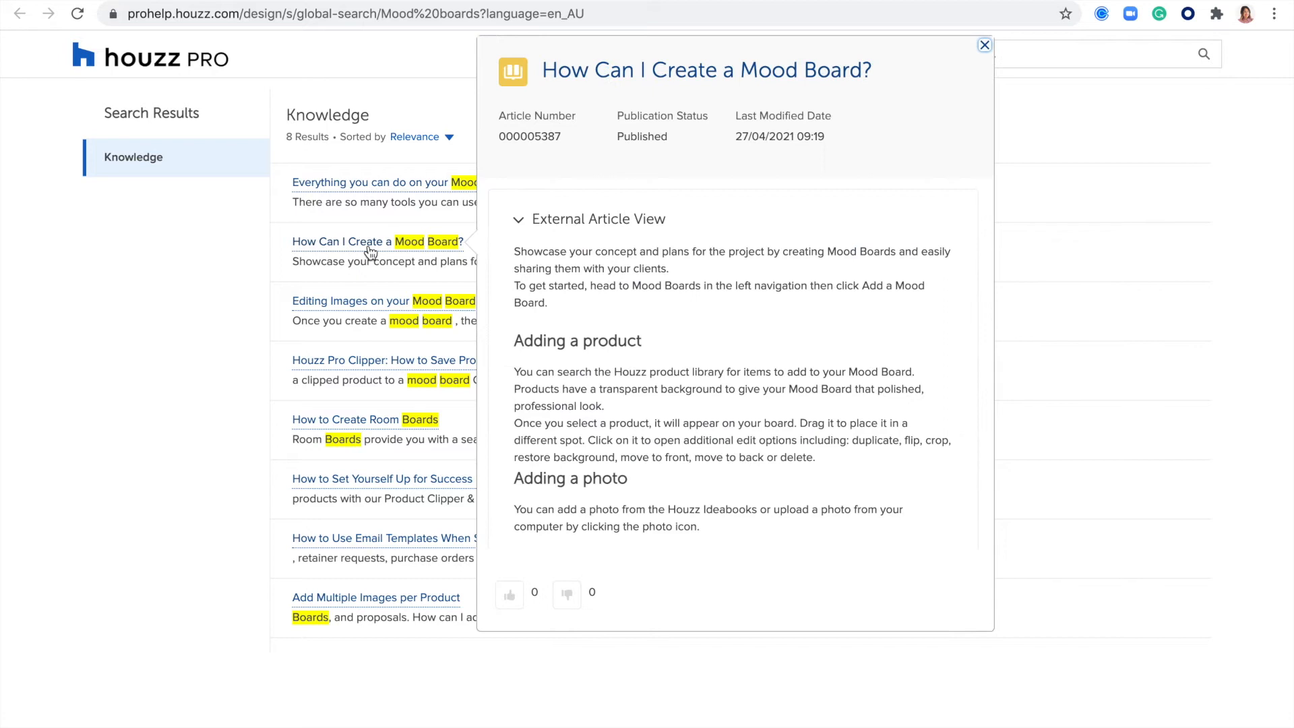
mouse_move(379, 306)
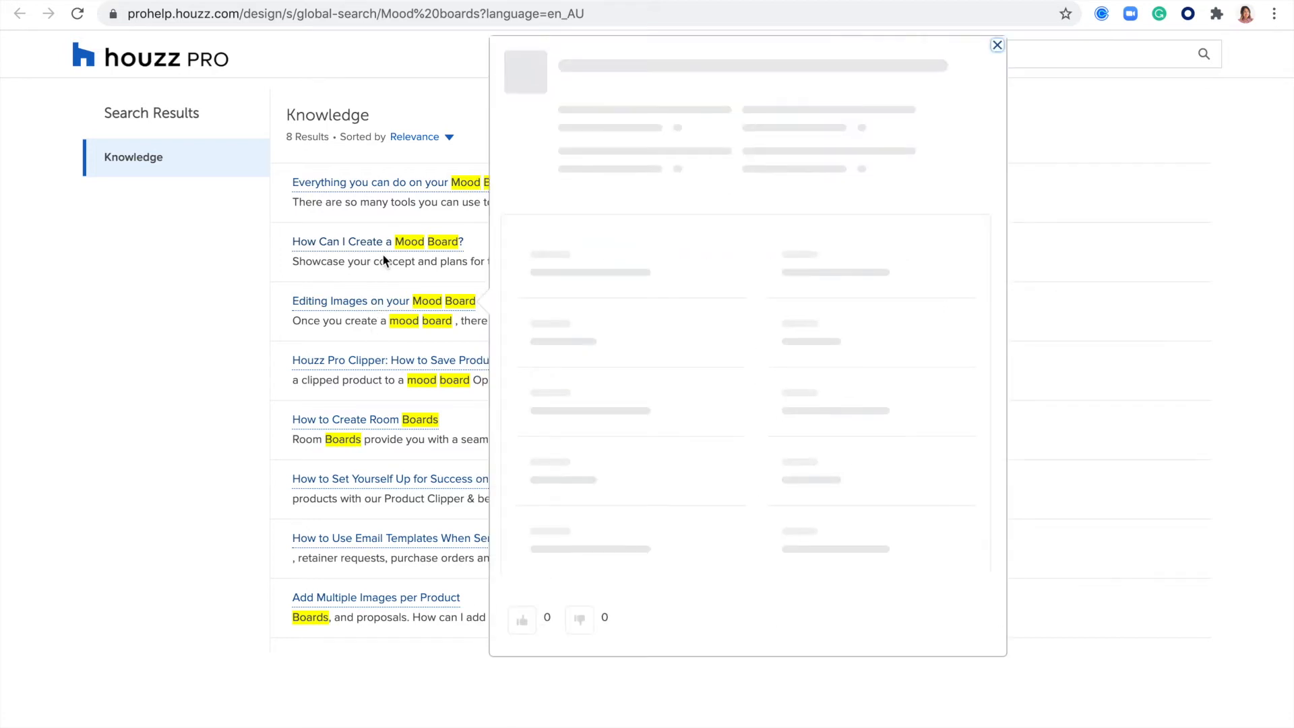
click(331, 244)
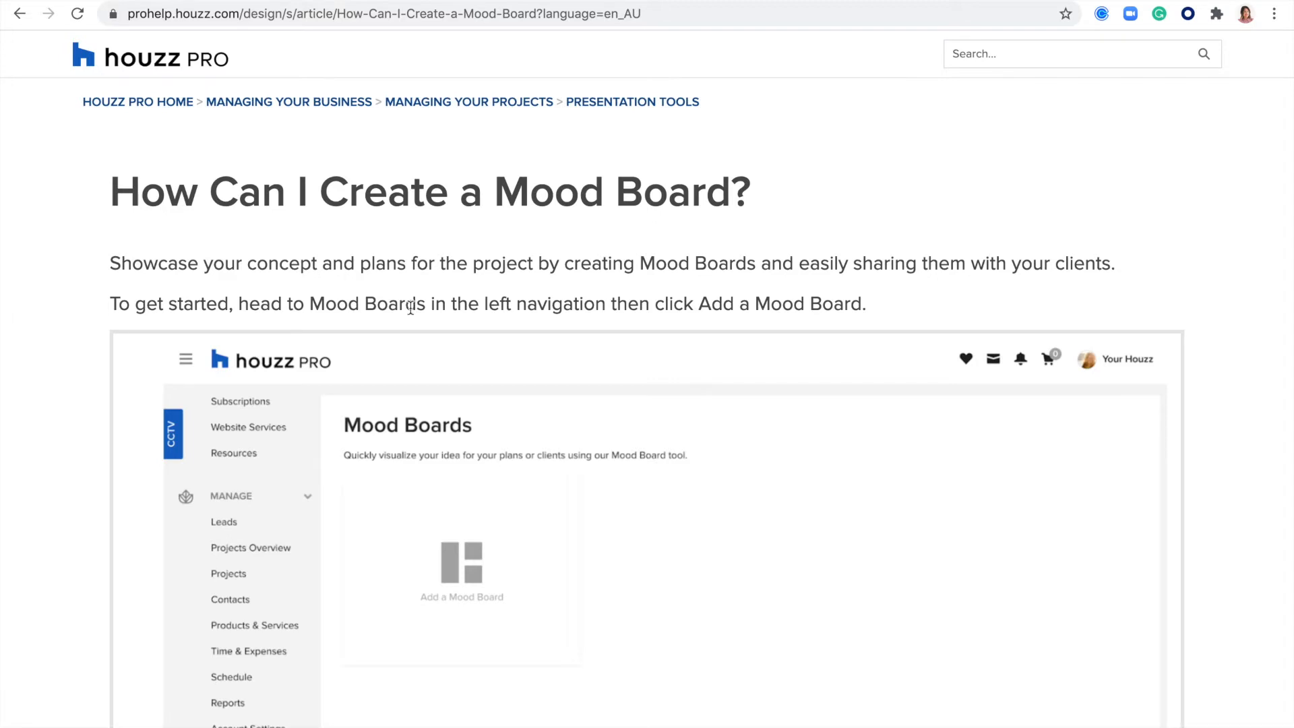
scroll(887, 167, down, 6)
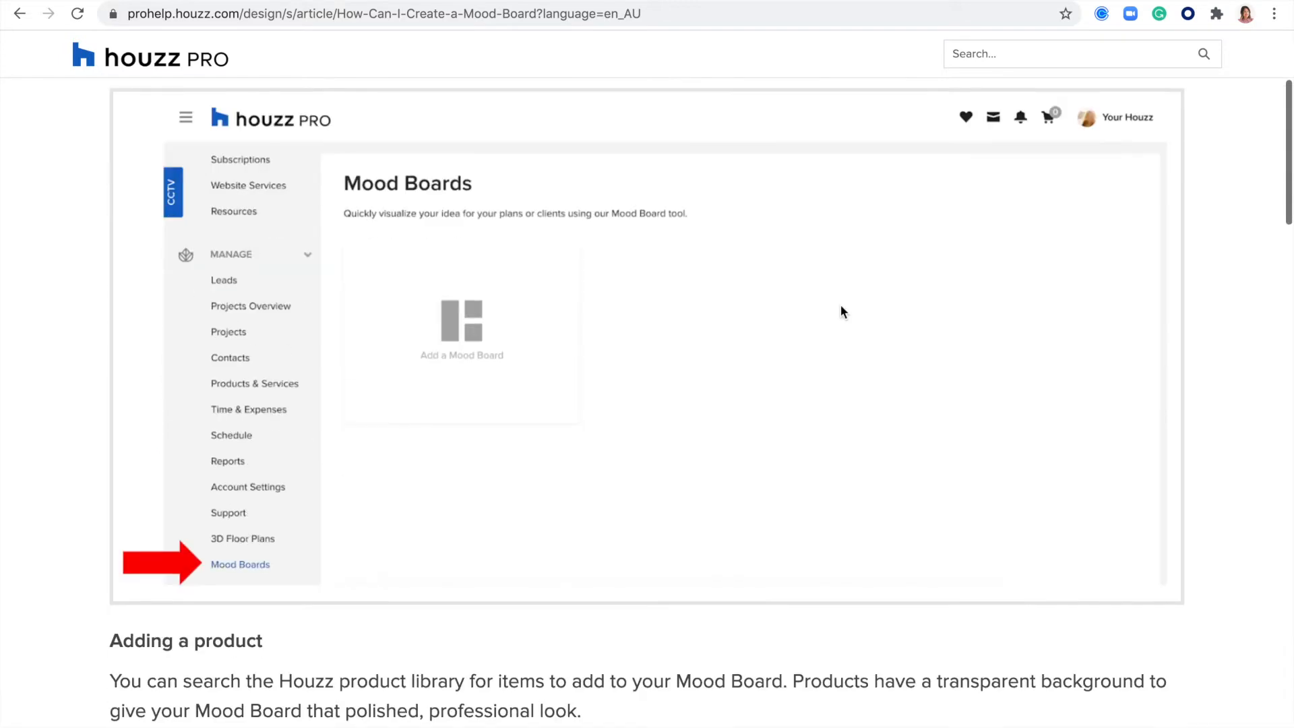
scroll(383, 448, down, 12)
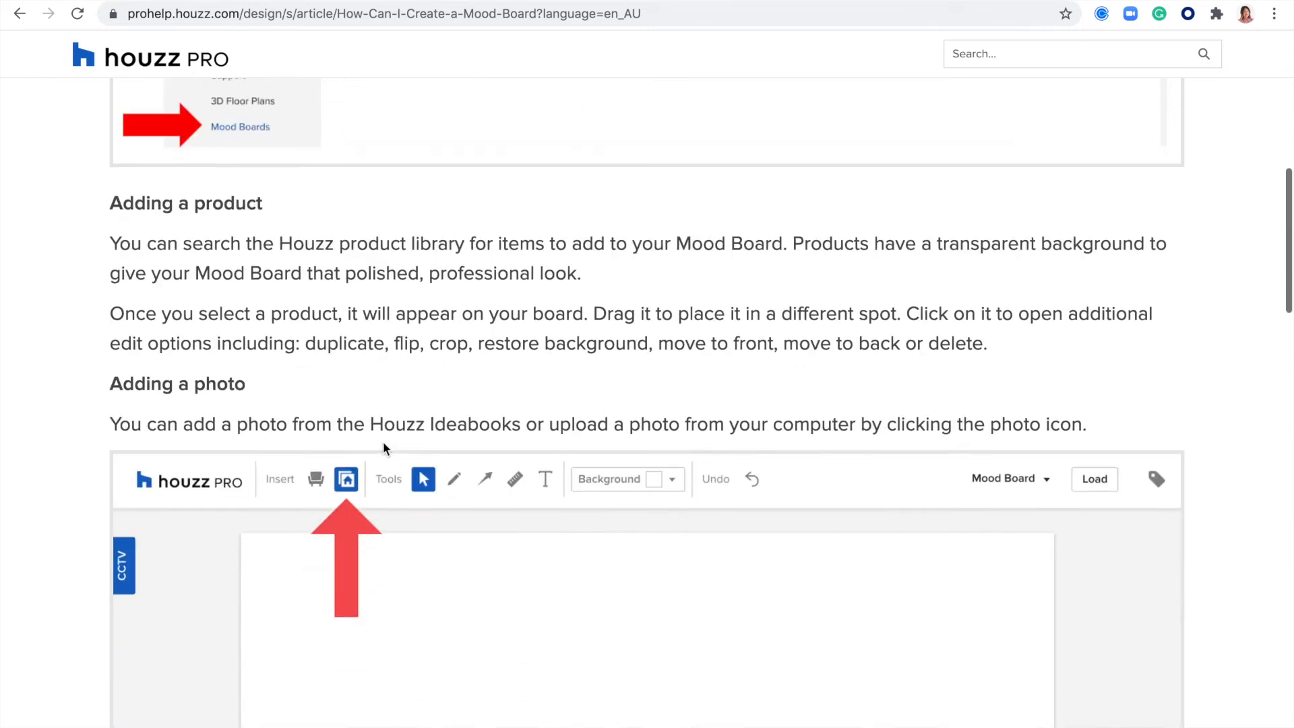
scroll(383, 445, down, 16)
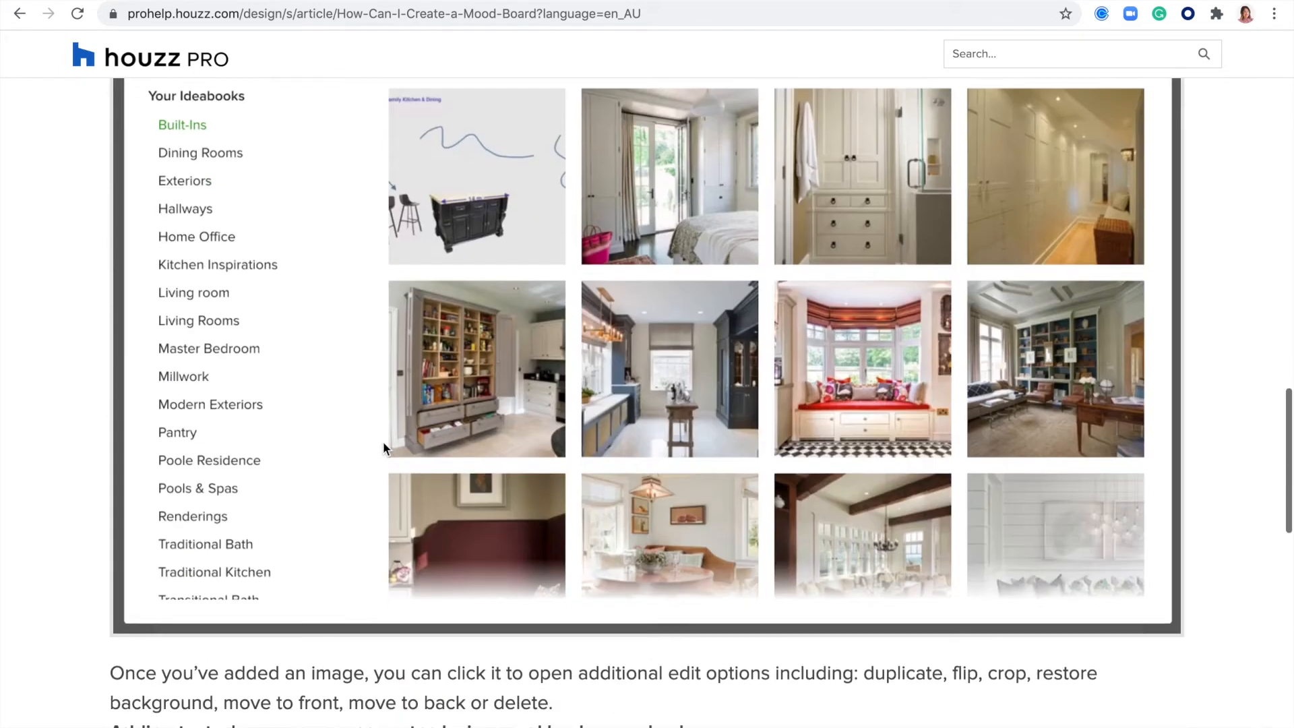
scroll(384, 445, down, 11)
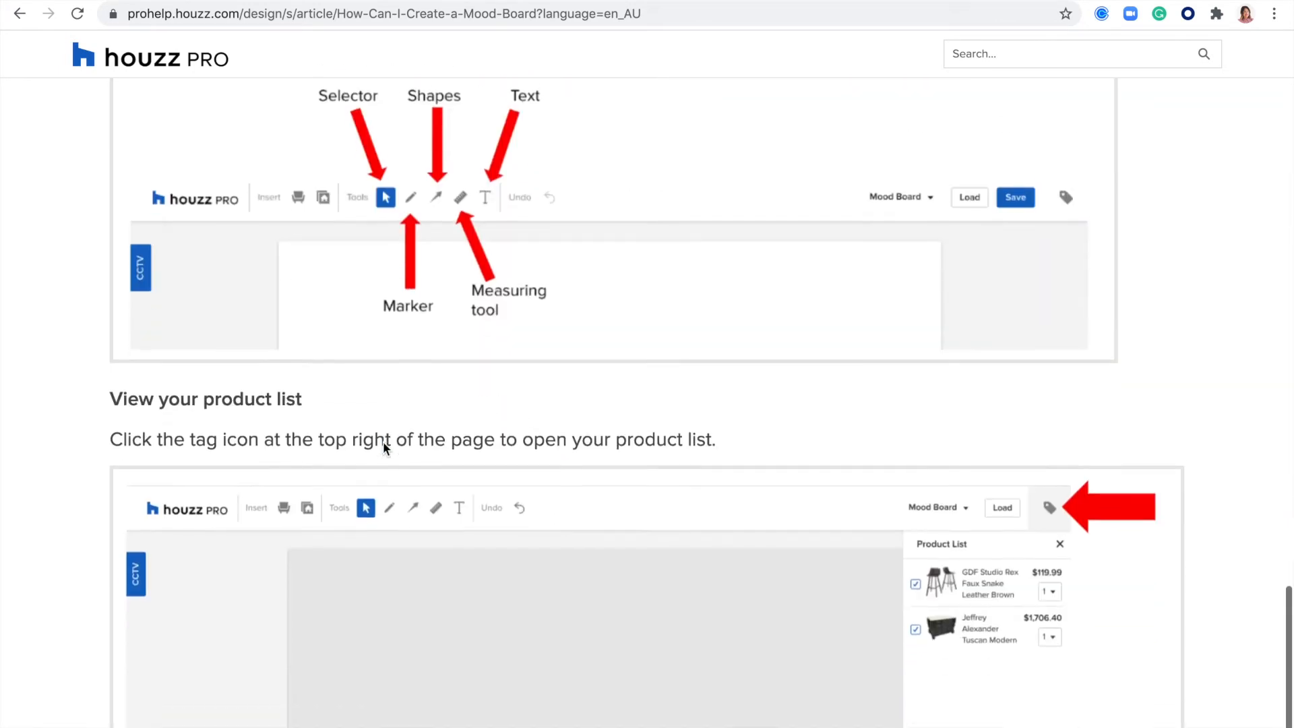
scroll(383, 445, up, 20)
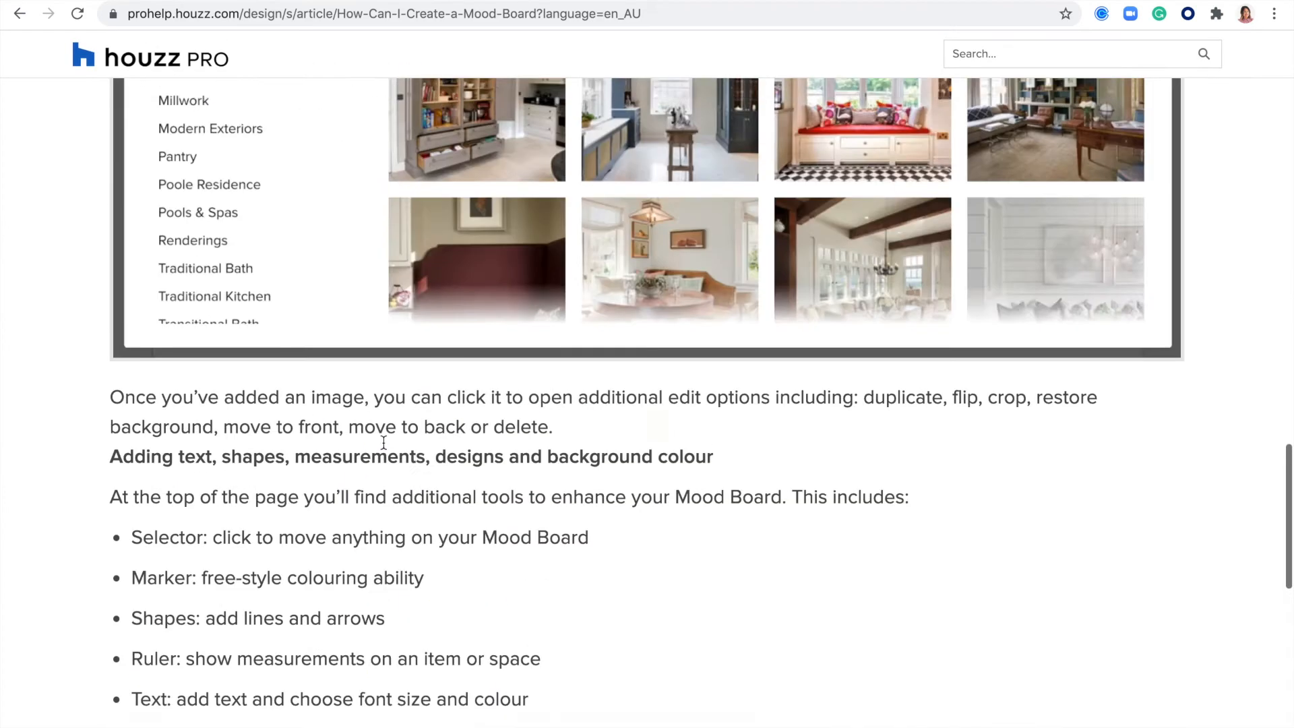
scroll(383, 442, up, 2)
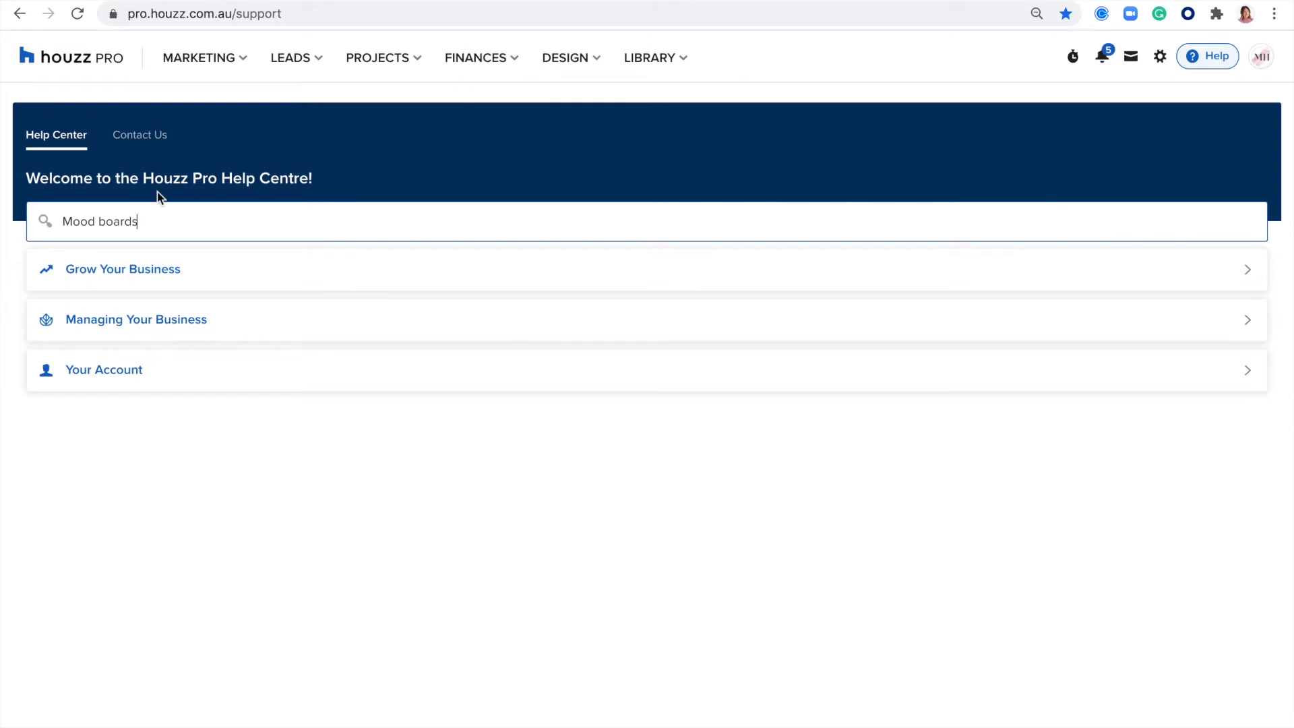
- Start a support request with Mood Boards as the topic, then leave it unsubmitted and return to the dashboard
click(141, 139)
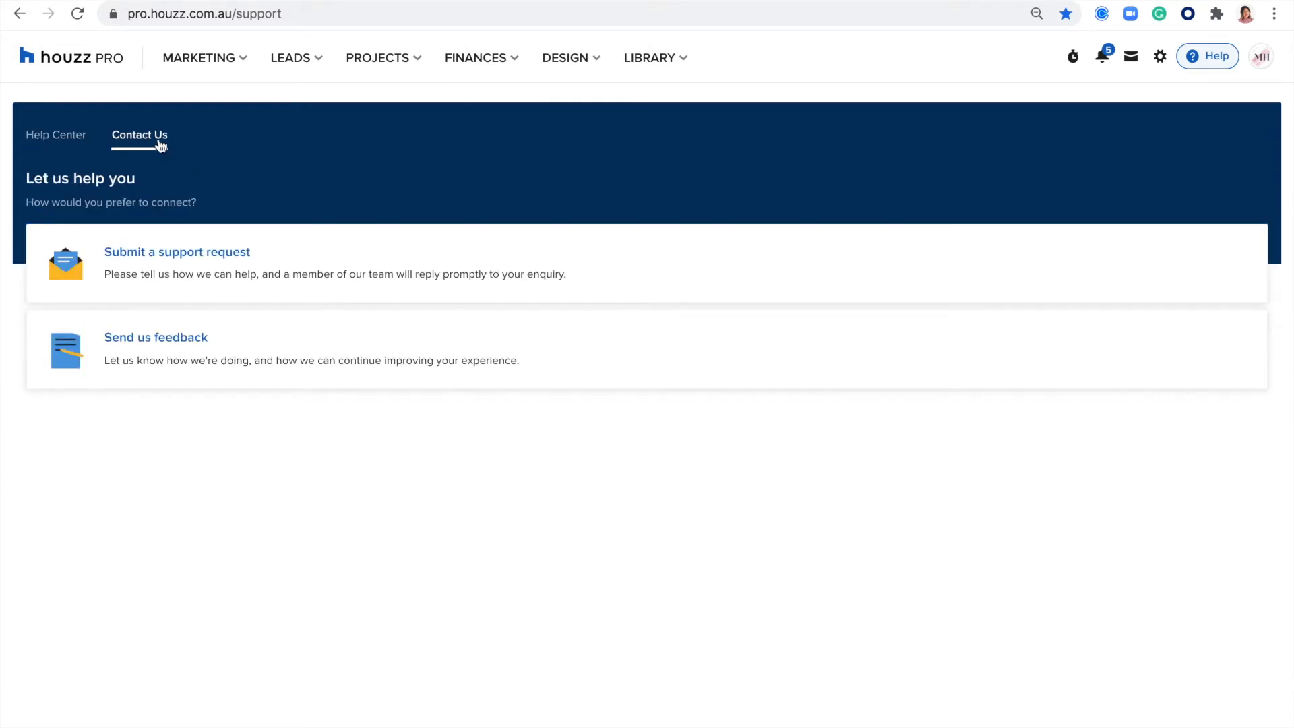
click(174, 253)
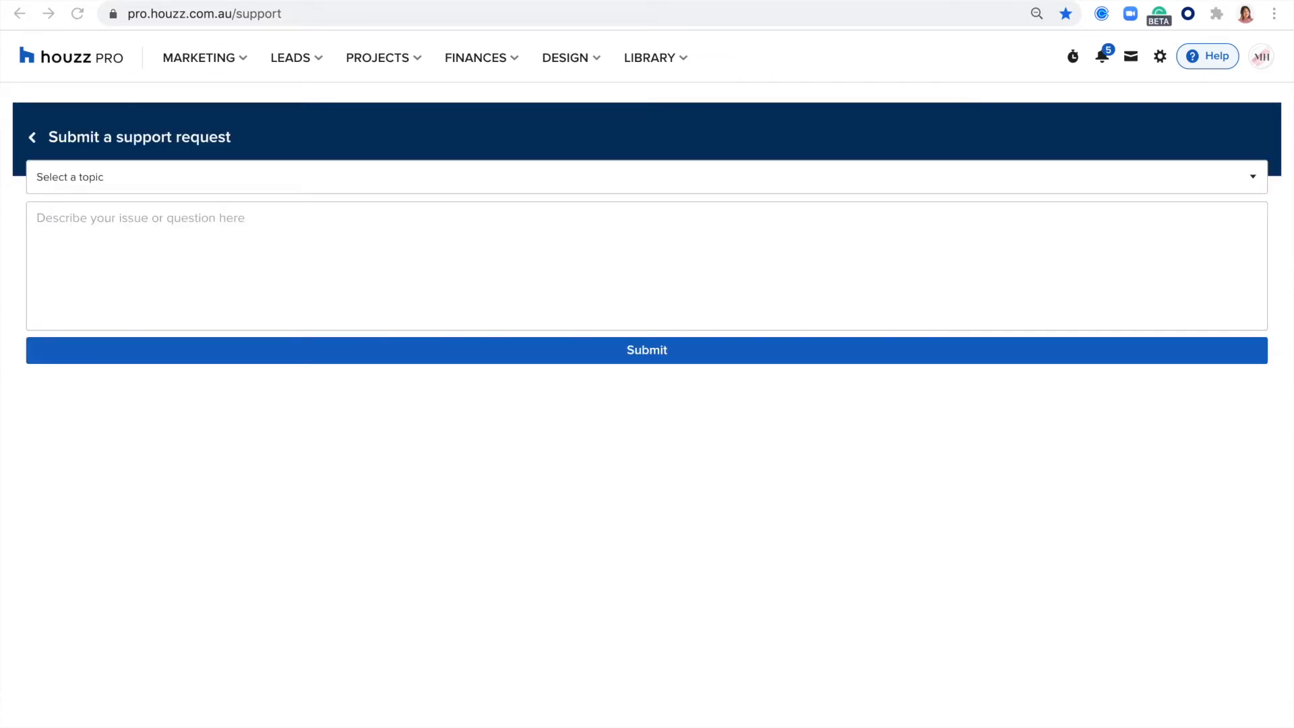
click(74, 179)
click(61, 186)
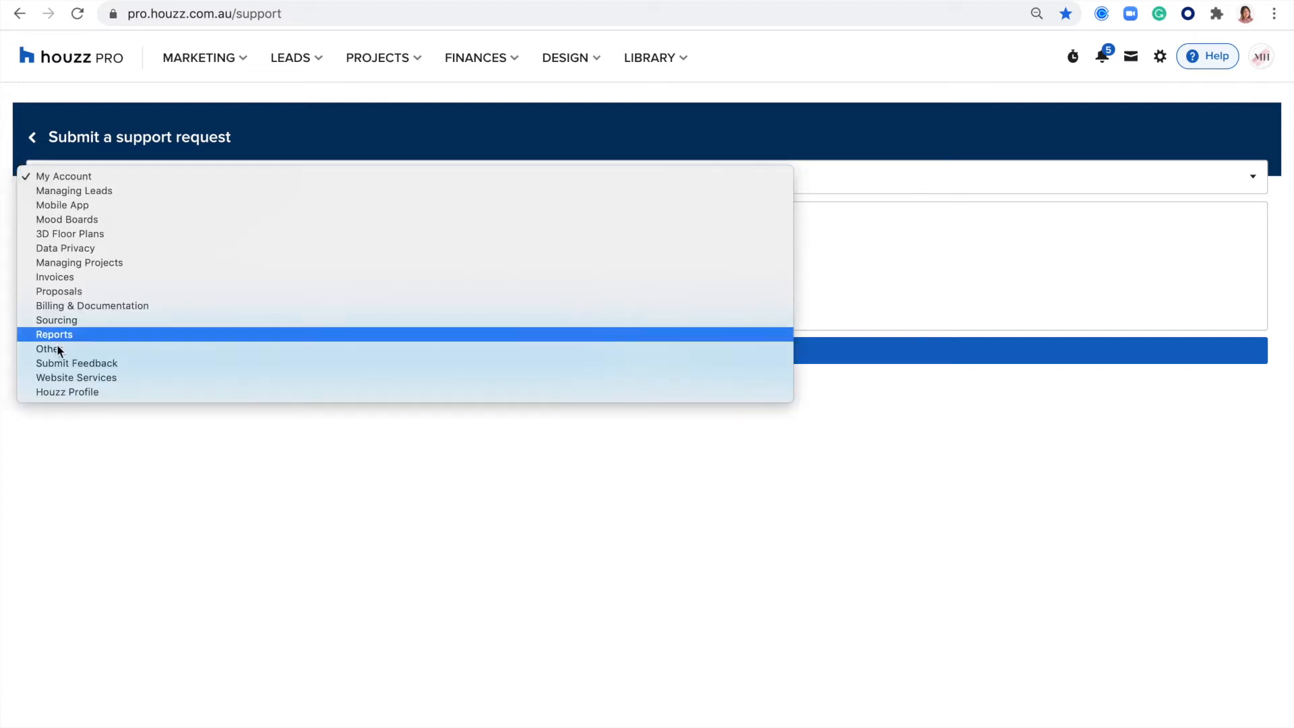
click(80, 219)
click(169, 220)
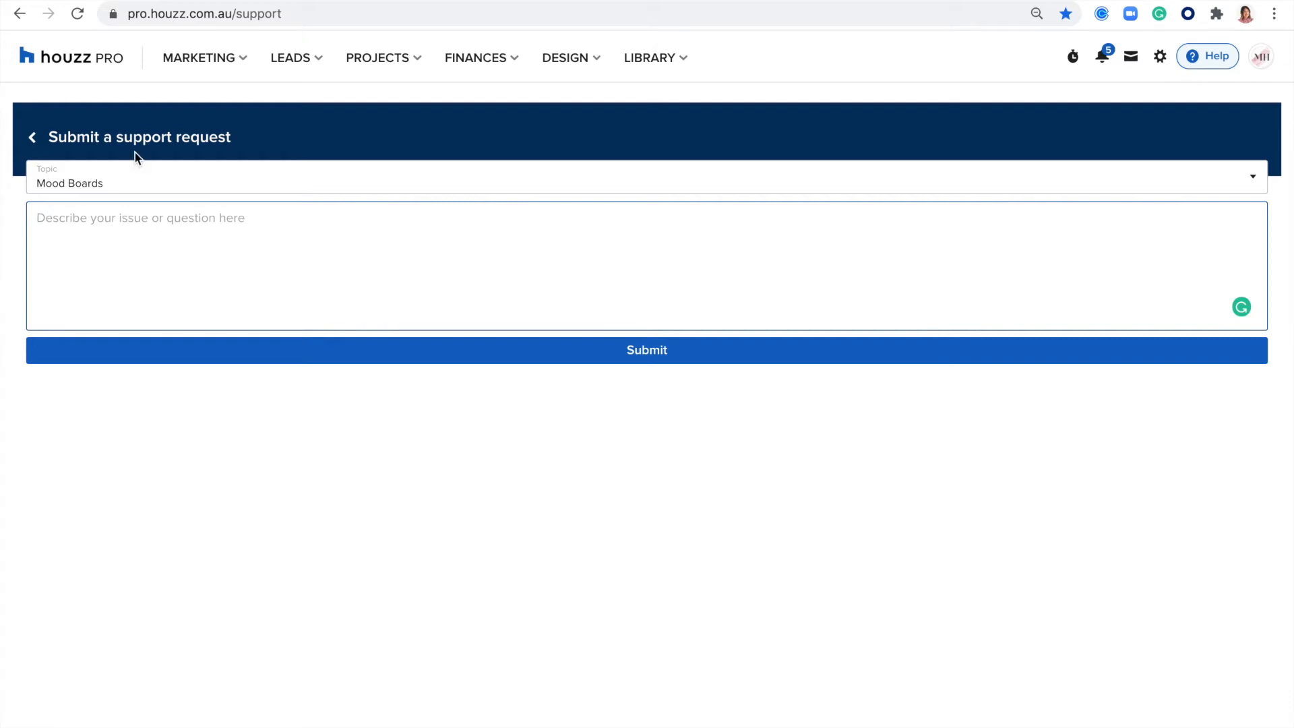
click(42, 142)
click(46, 66)
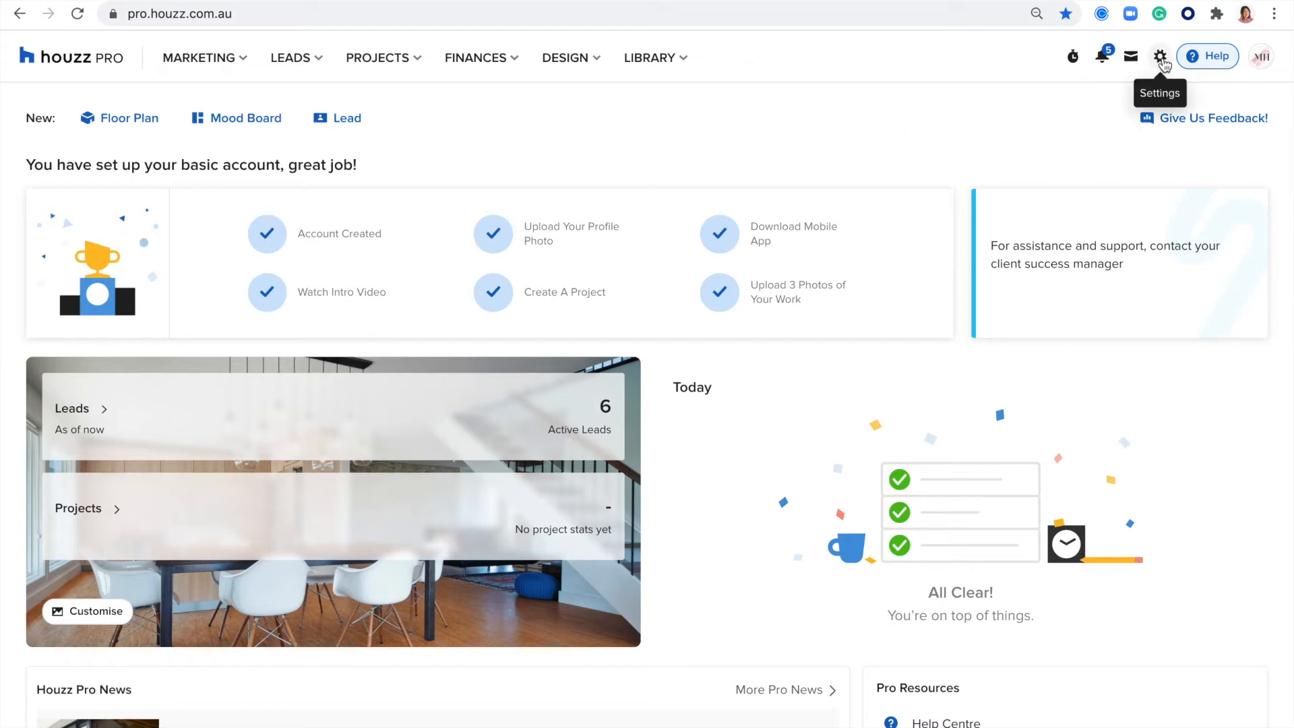
- Open Account Settings and review the company details on the Account Info page, including the ABN field
click(1163, 58)
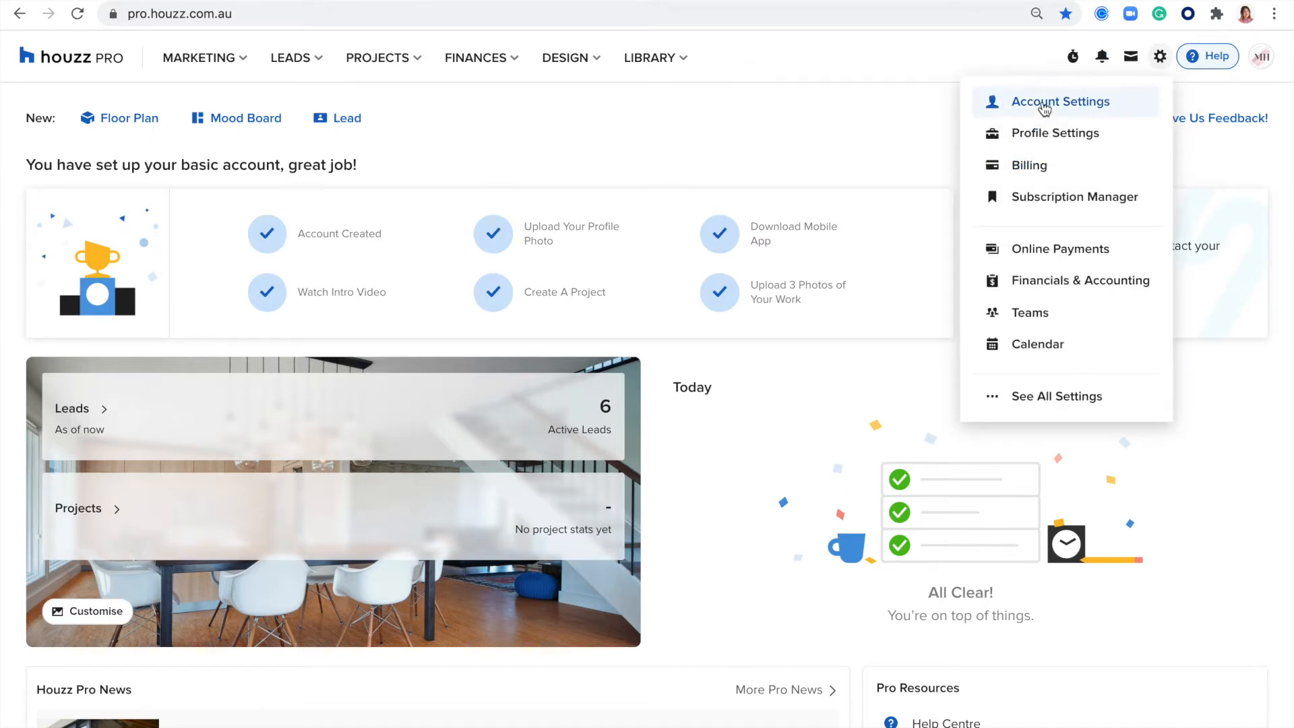
click(1047, 107)
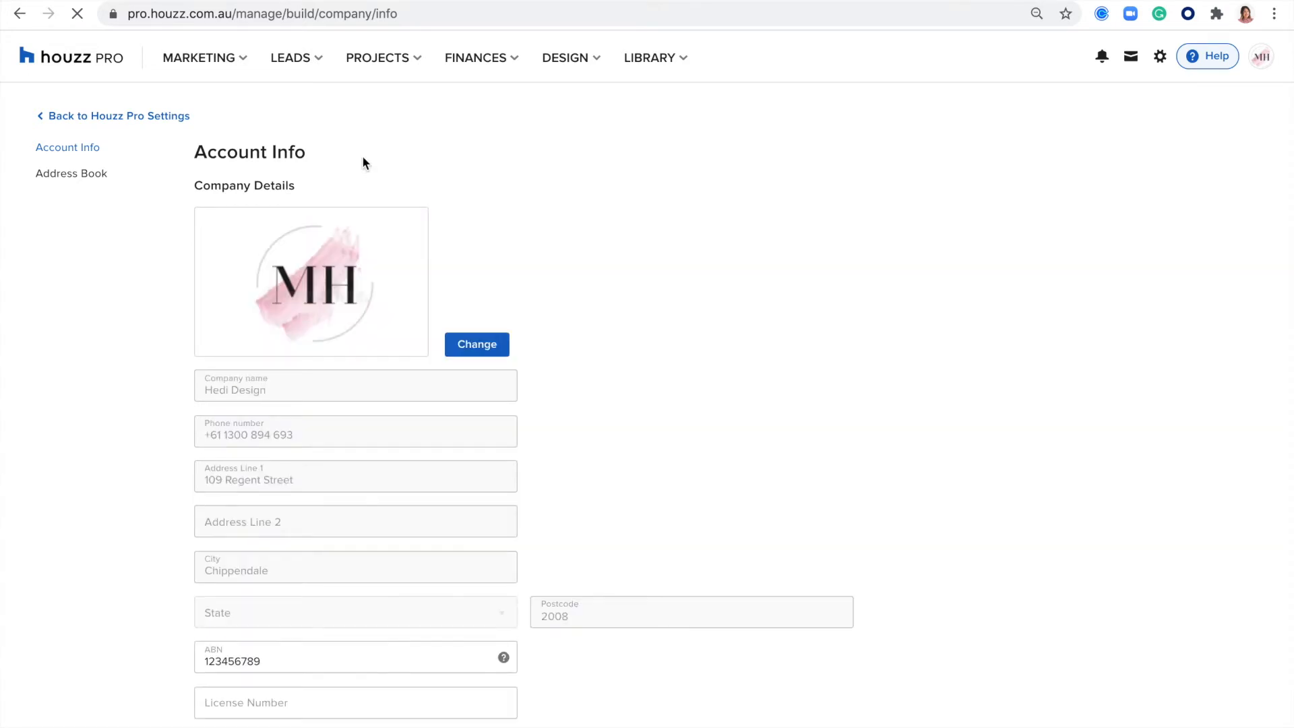
scroll(304, 290, down, 2)
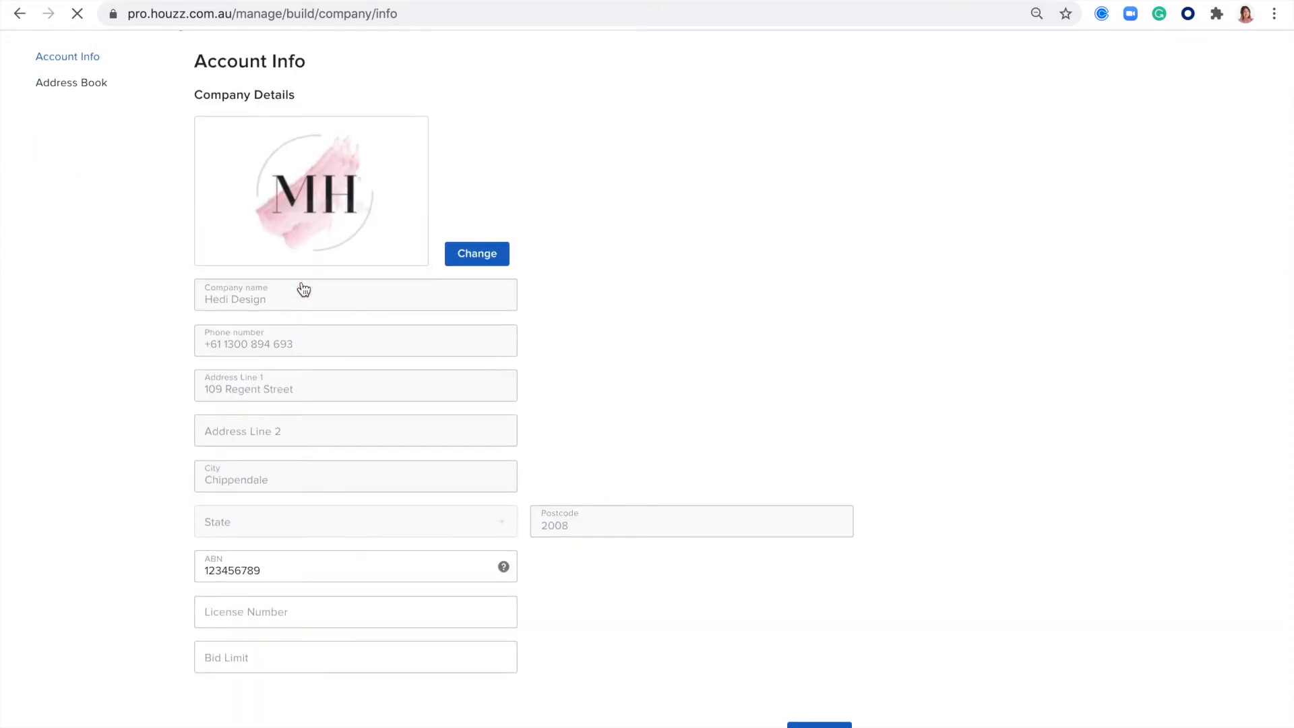
drag(292, 568, 182, 568)
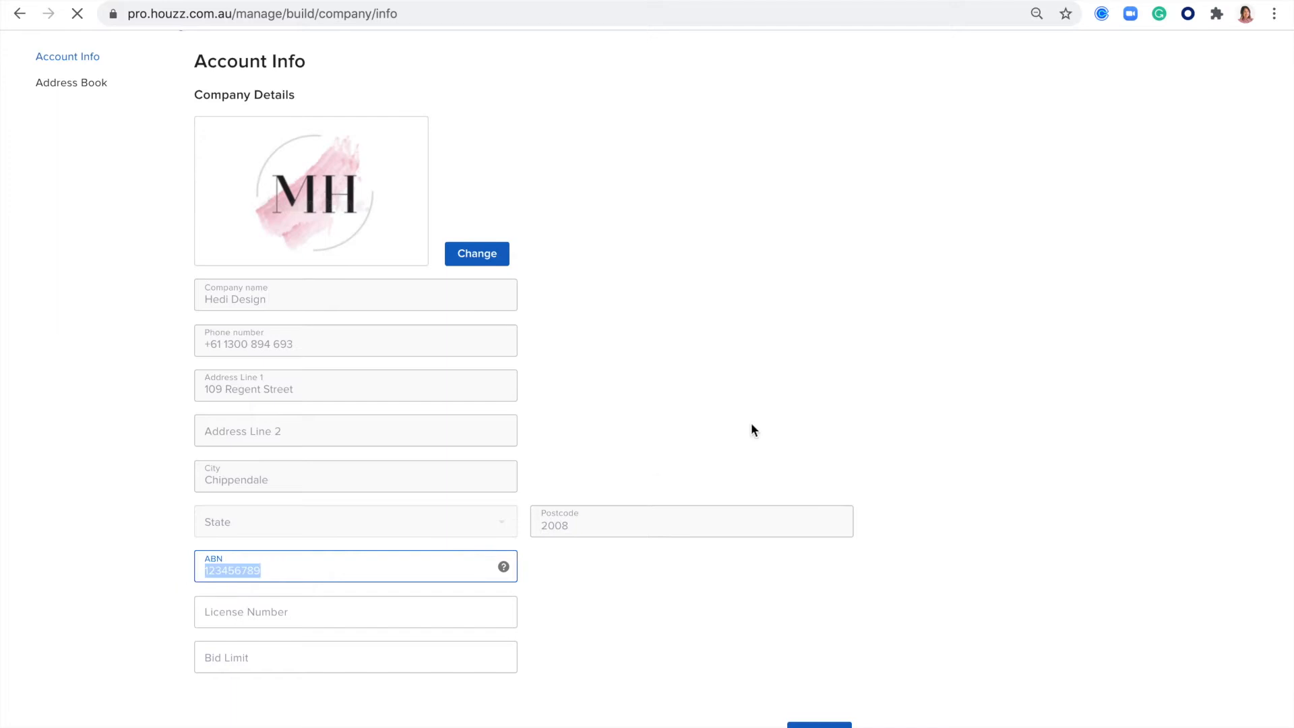
click(751, 420)
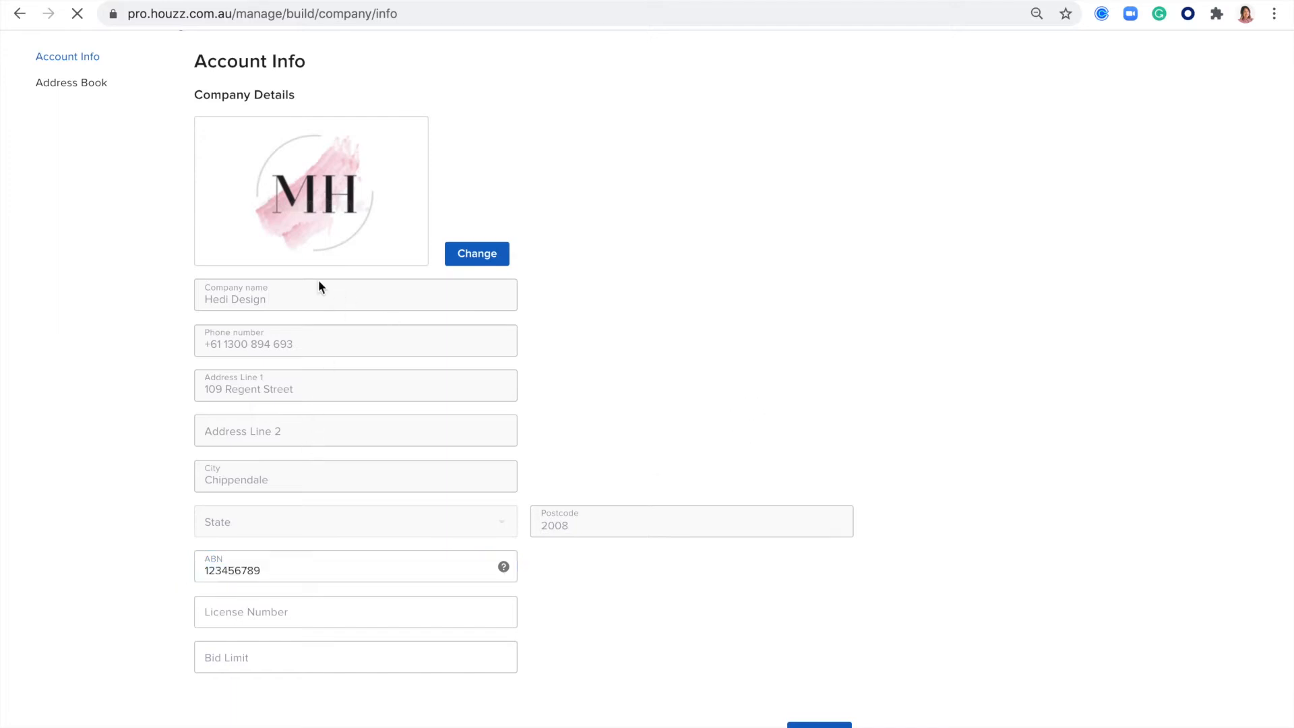
scroll(712, 355, up, 1)
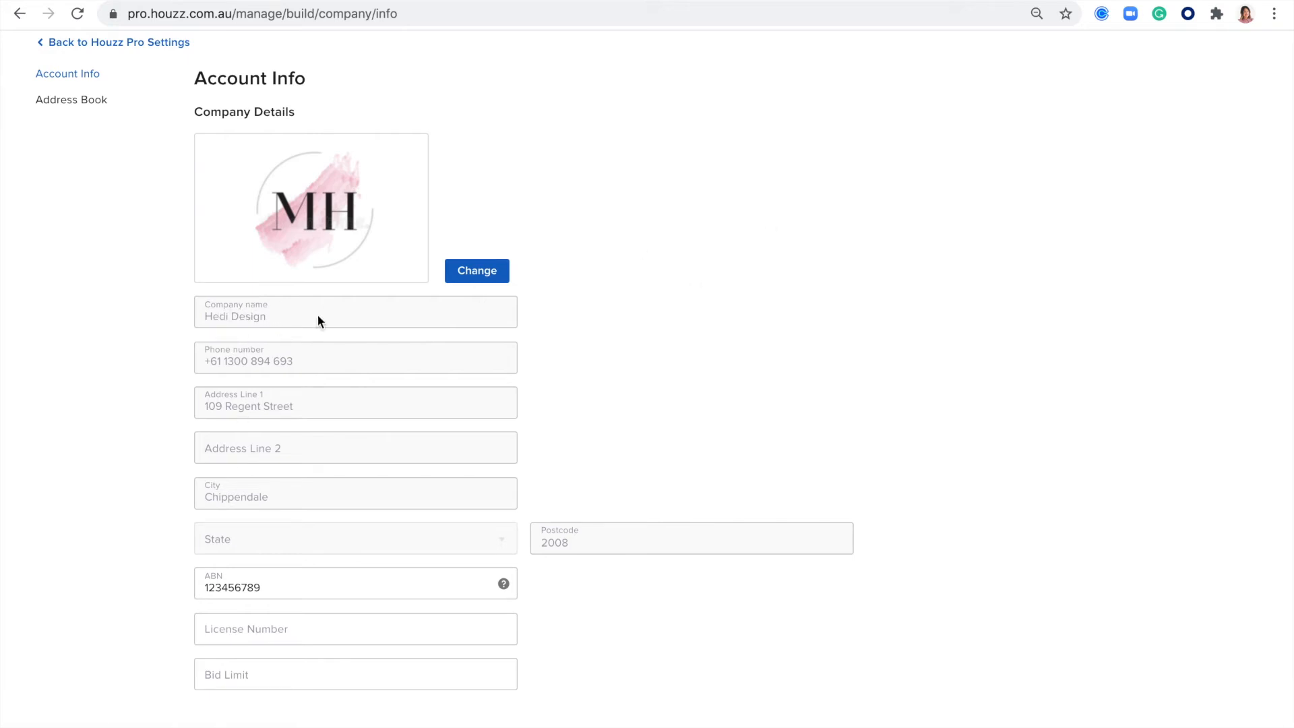
scroll(677, 332, up, 2)
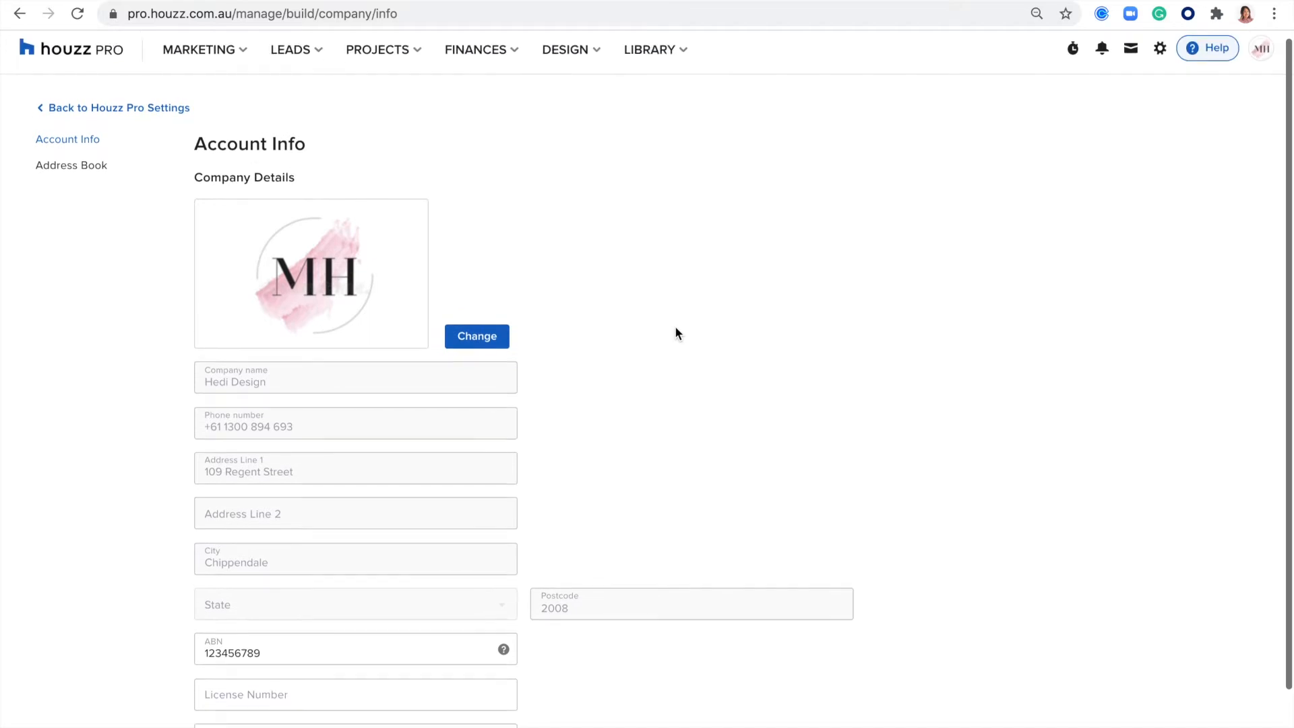
- Open the Subscription Manager from the settings to view the Houzz Pro subscriptions
click(1158, 58)
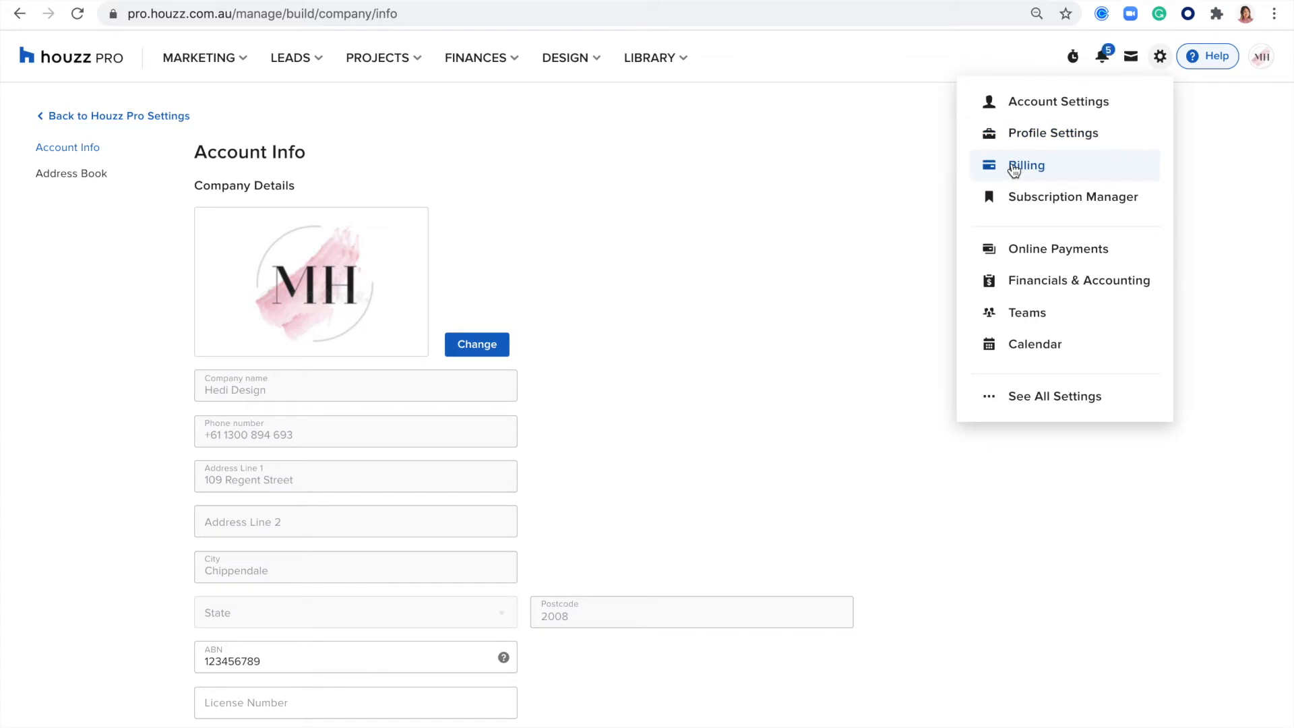
click(1031, 203)
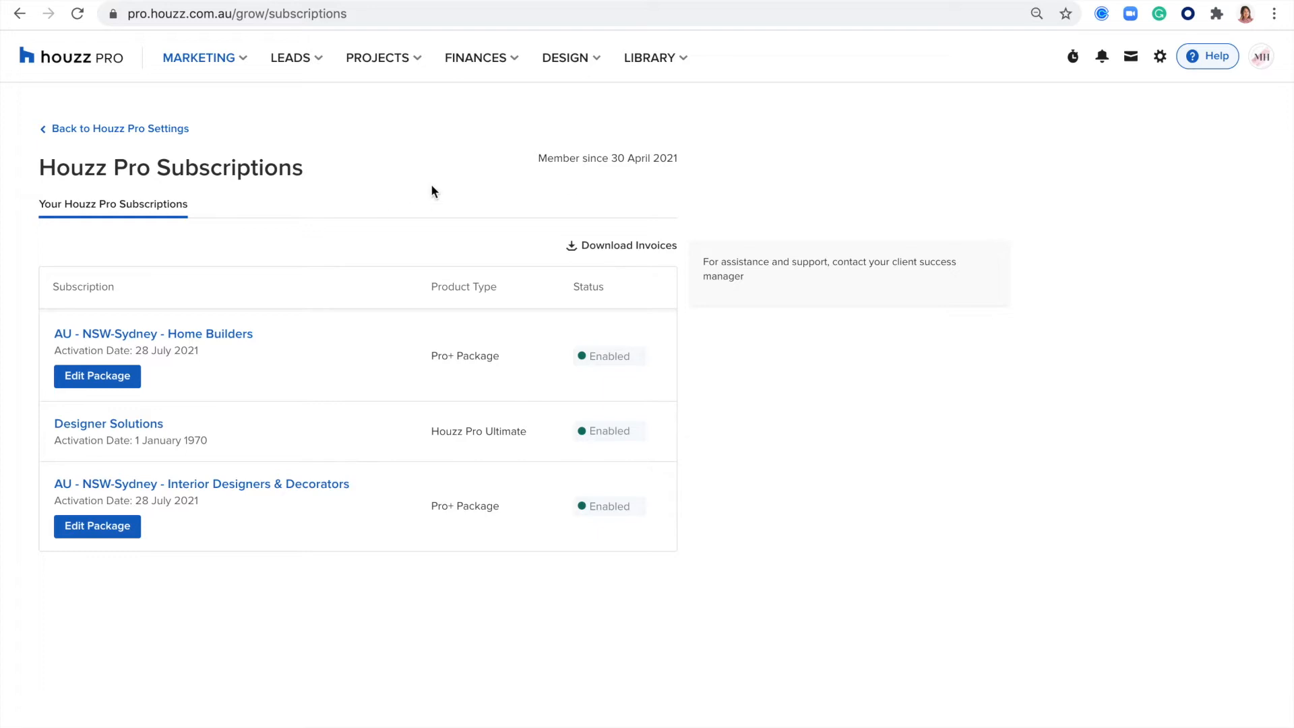
- Open the Online Payments setup from the settings, play its introductory video, and close the setup page
click(1159, 58)
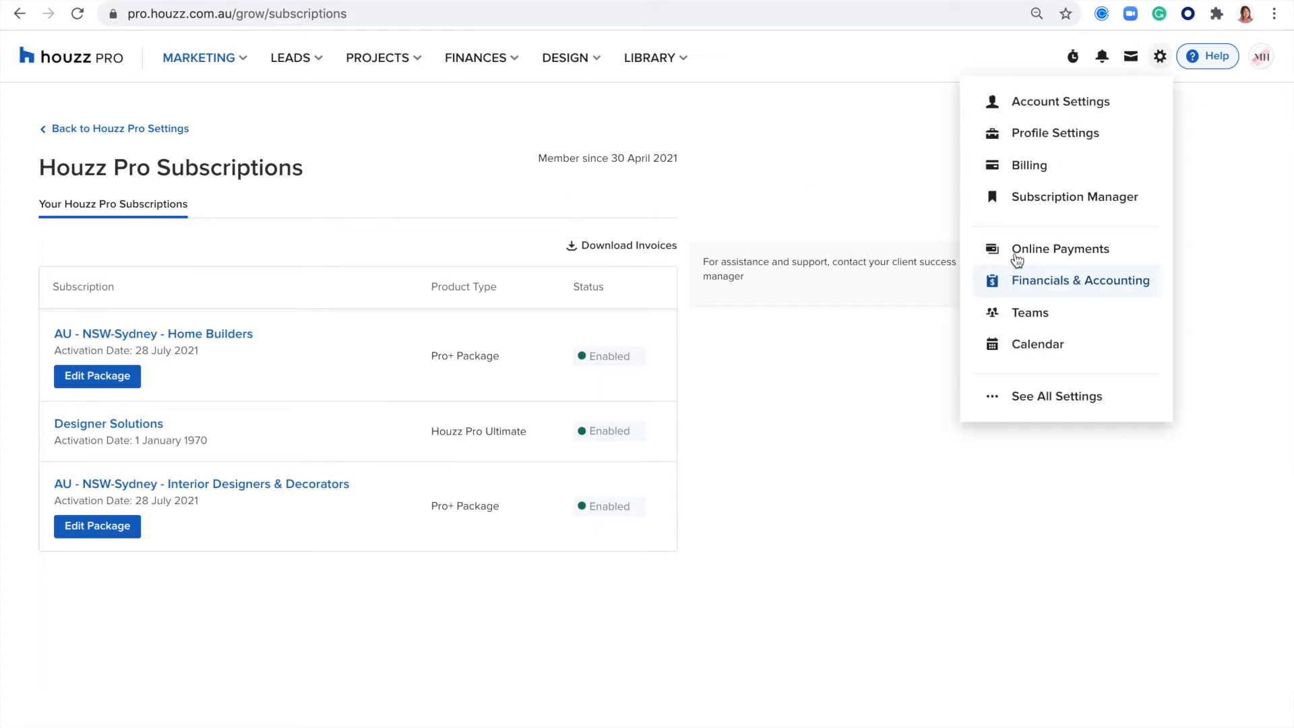
click(1020, 252)
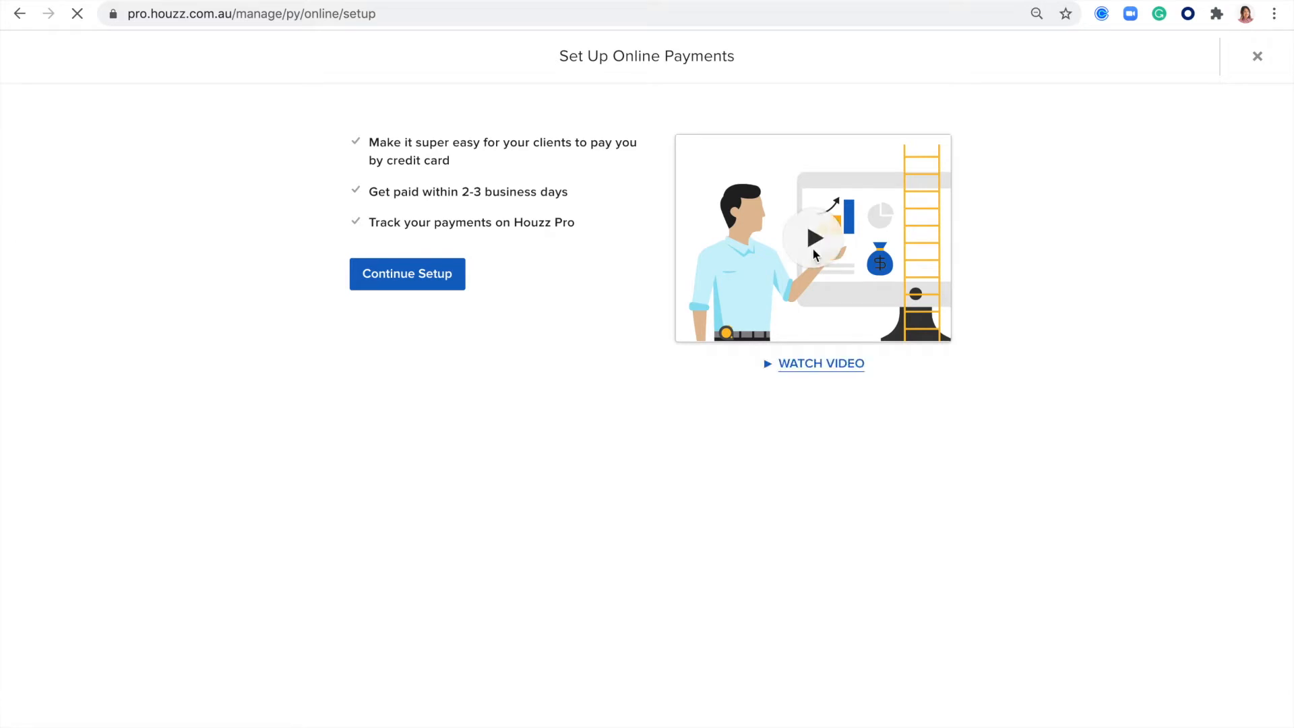
click(814, 254)
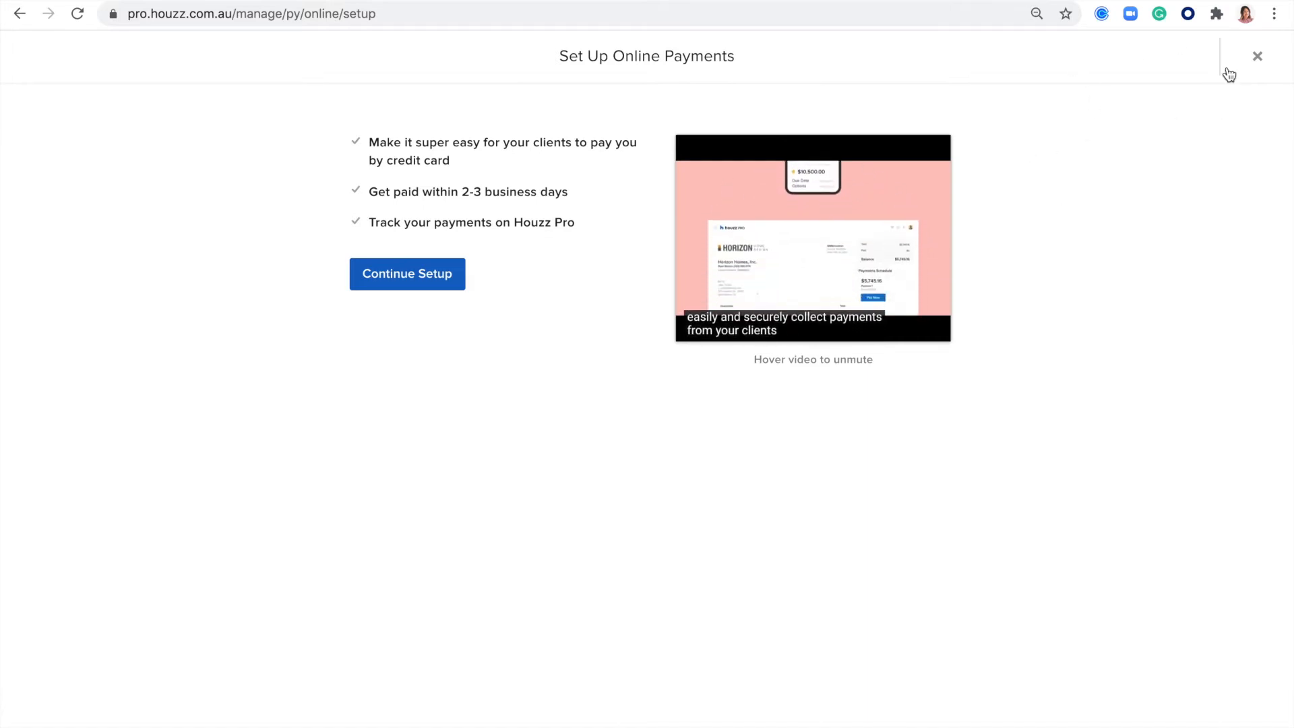
click(1257, 57)
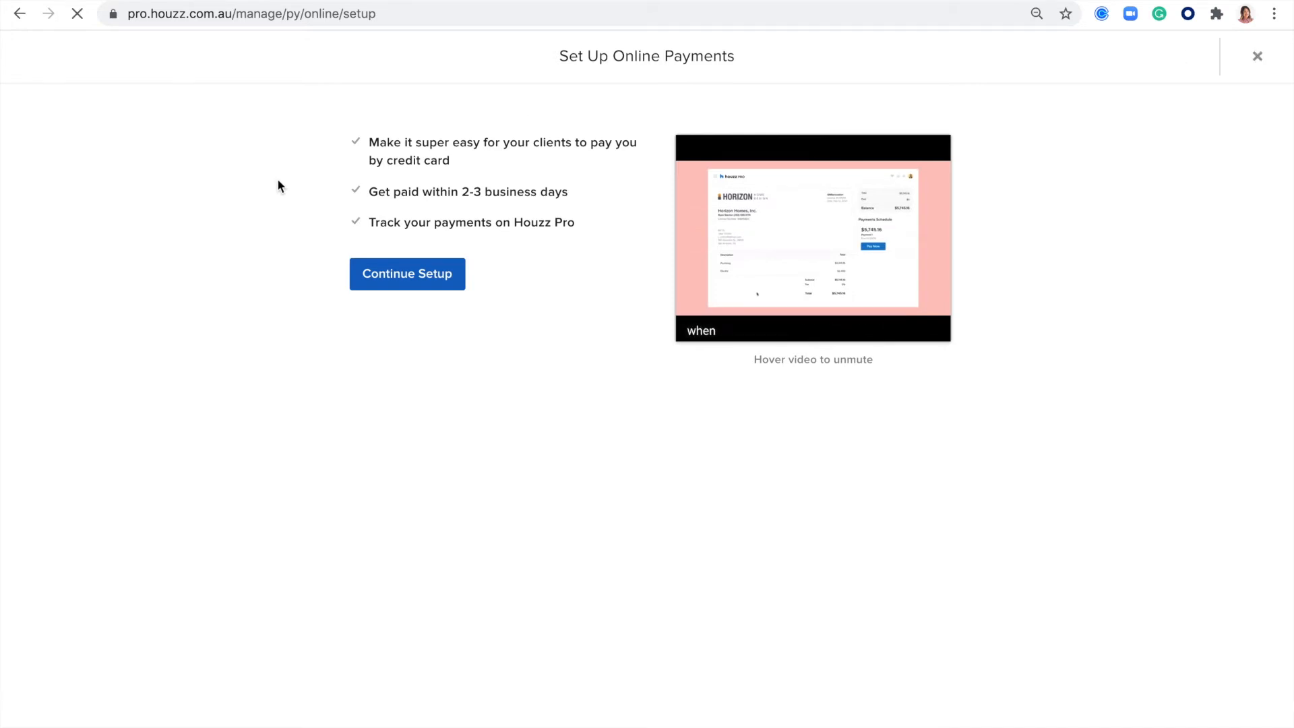
- Open the Financials & Accounting settings and examine the Custom Invoice Name and GST Rates sections
click(1161, 57)
click(1043, 289)
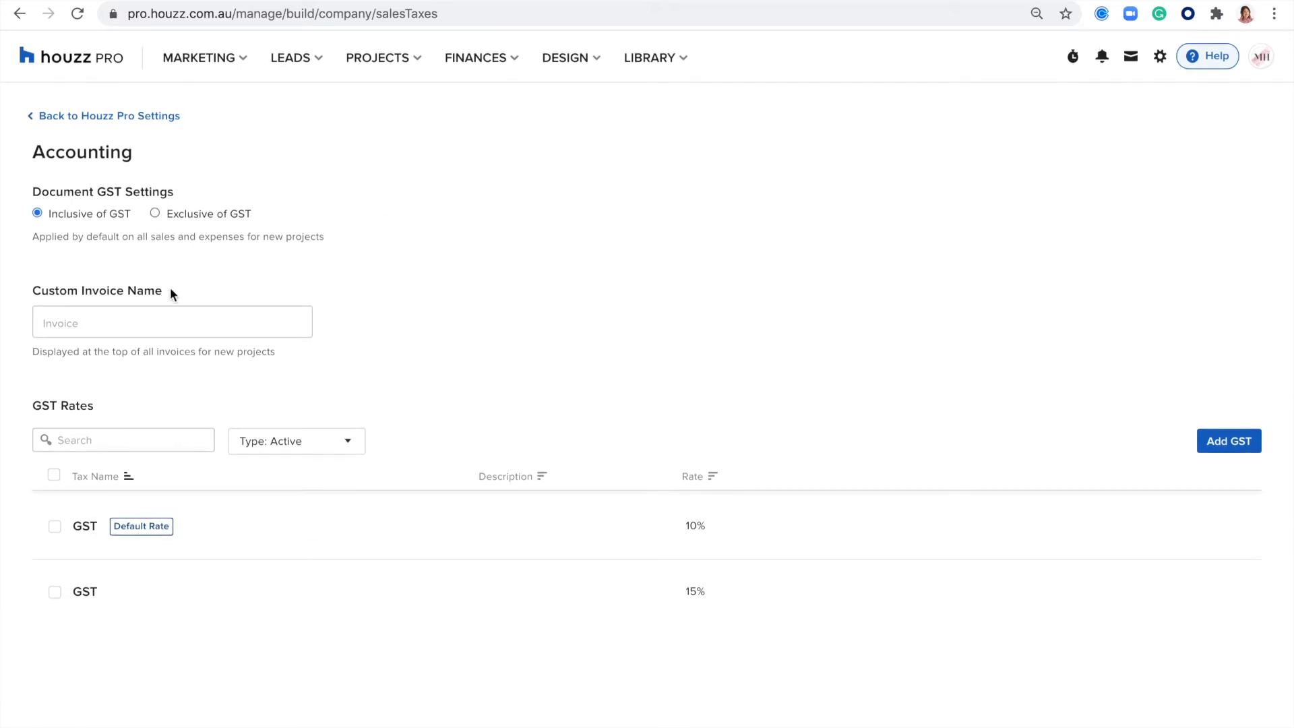
triple_click(128, 291)
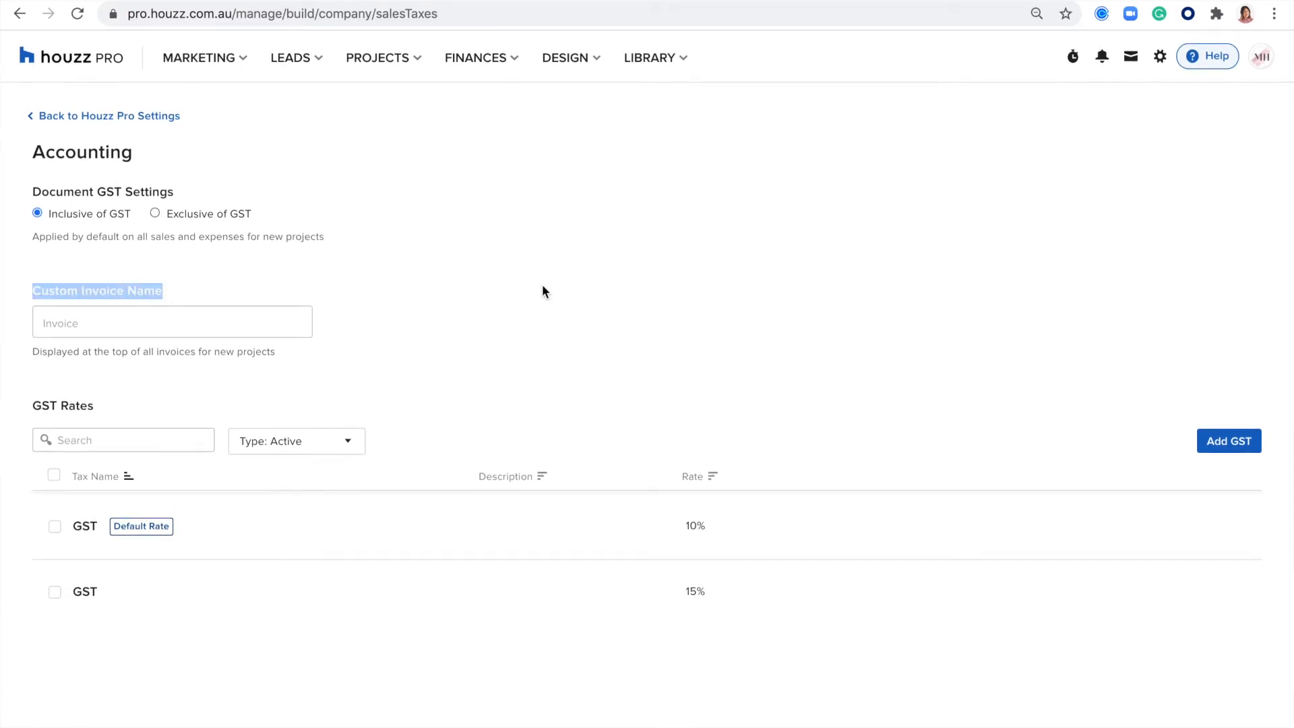
drag(97, 403, 21, 421)
click(738, 495)
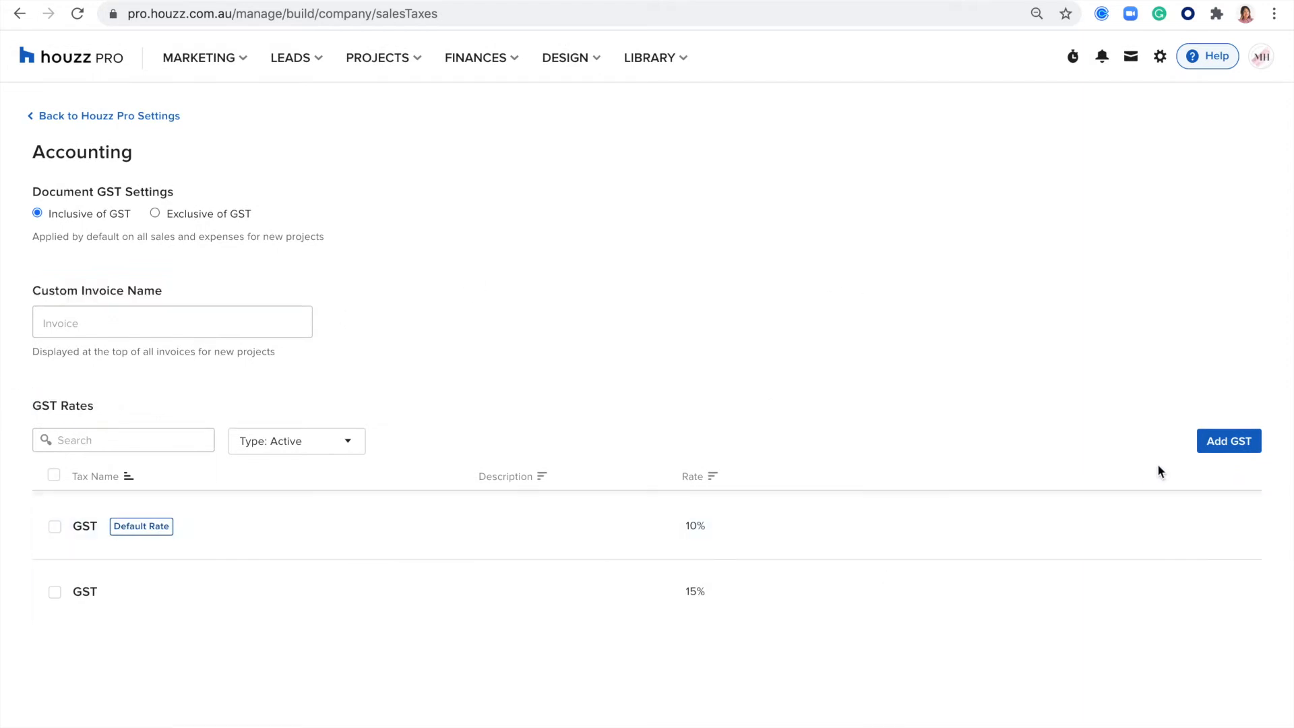
- Look at the Add GST form, cancel it without adding a rate, and examine the rates already listed
click(1228, 444)
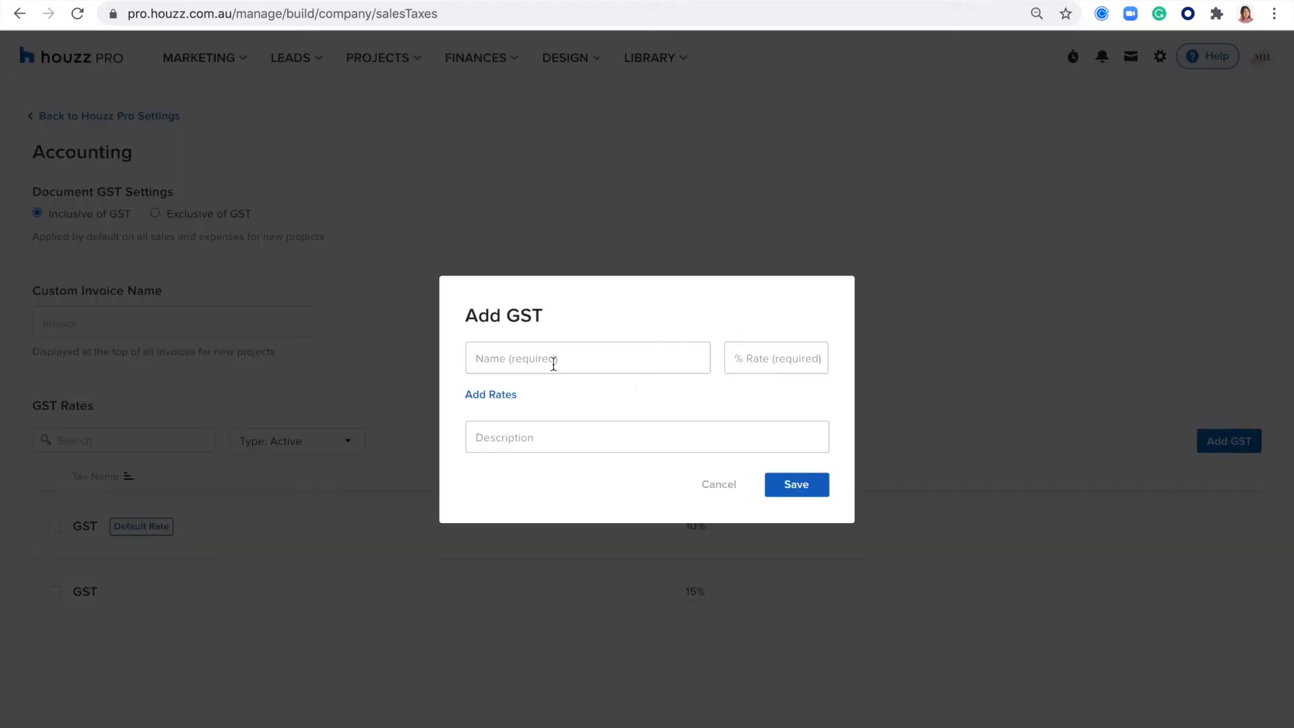
click(720, 485)
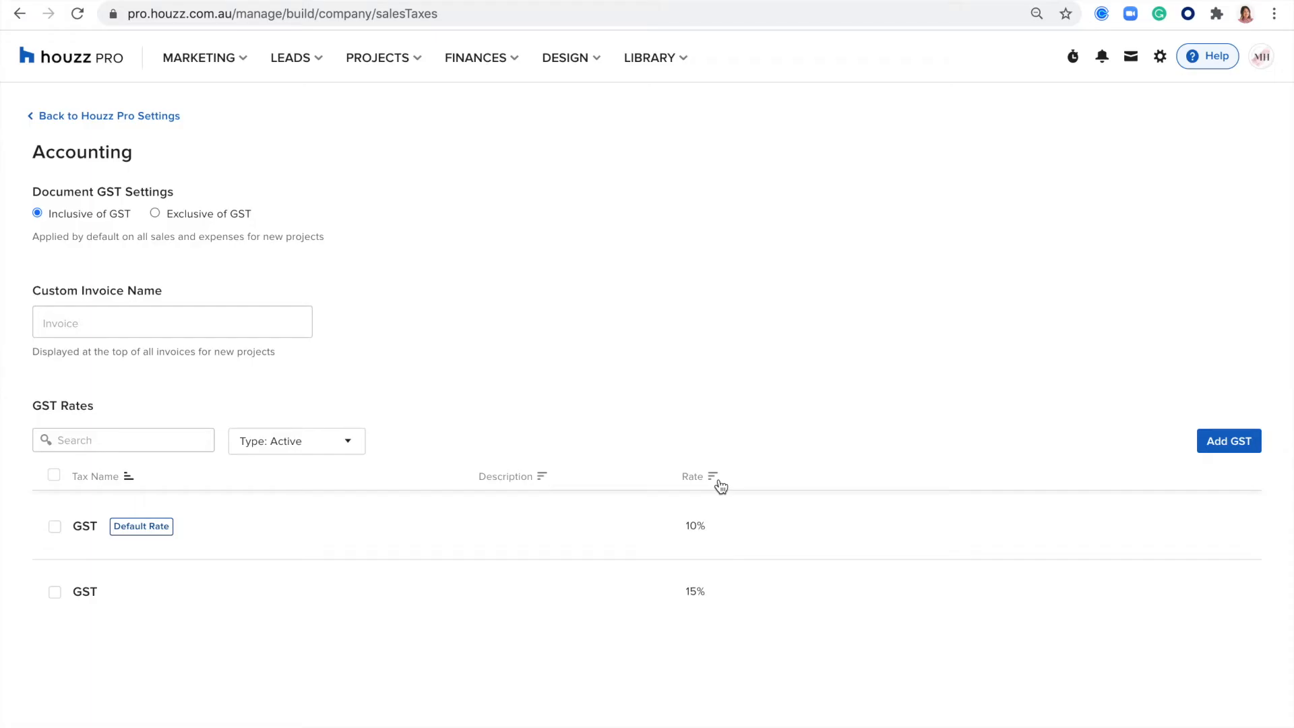
drag(735, 538, 670, 538)
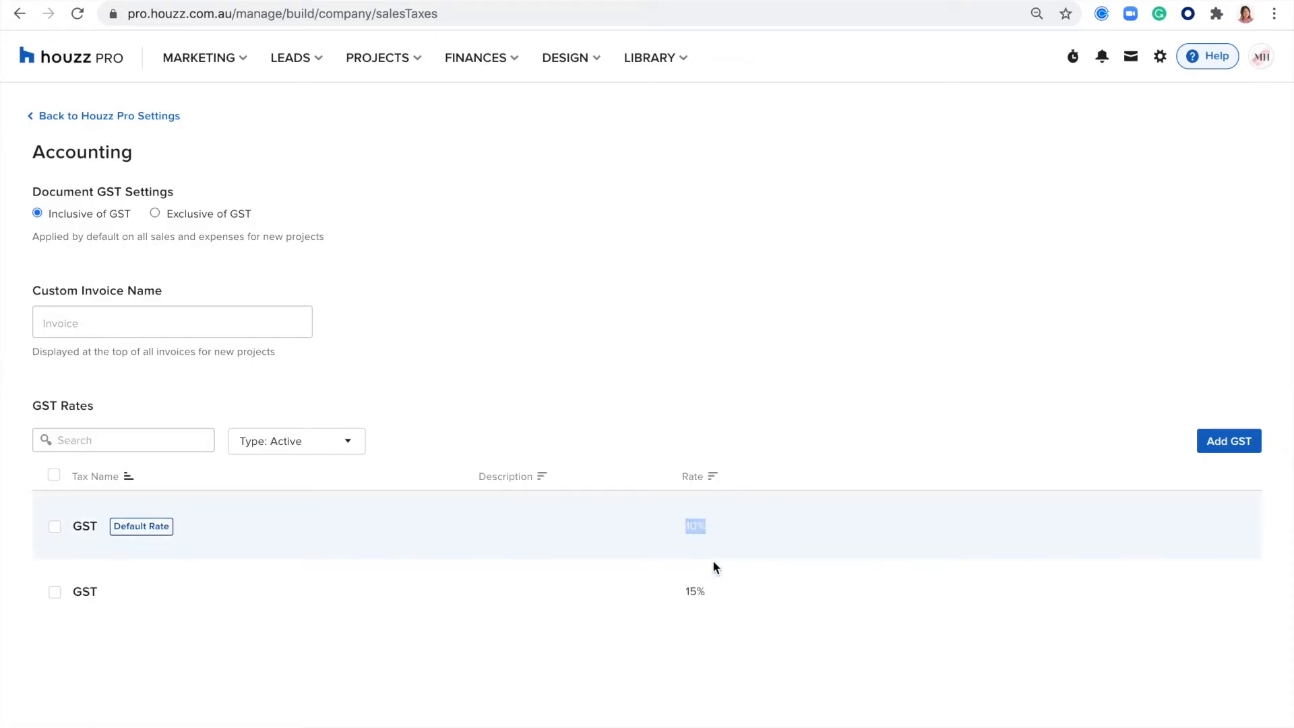
drag(713, 596, 672, 596)
- Open the Teams settings and examine the Team Members summary with its member and seat allowance
click(1159, 56)
click(1055, 315)
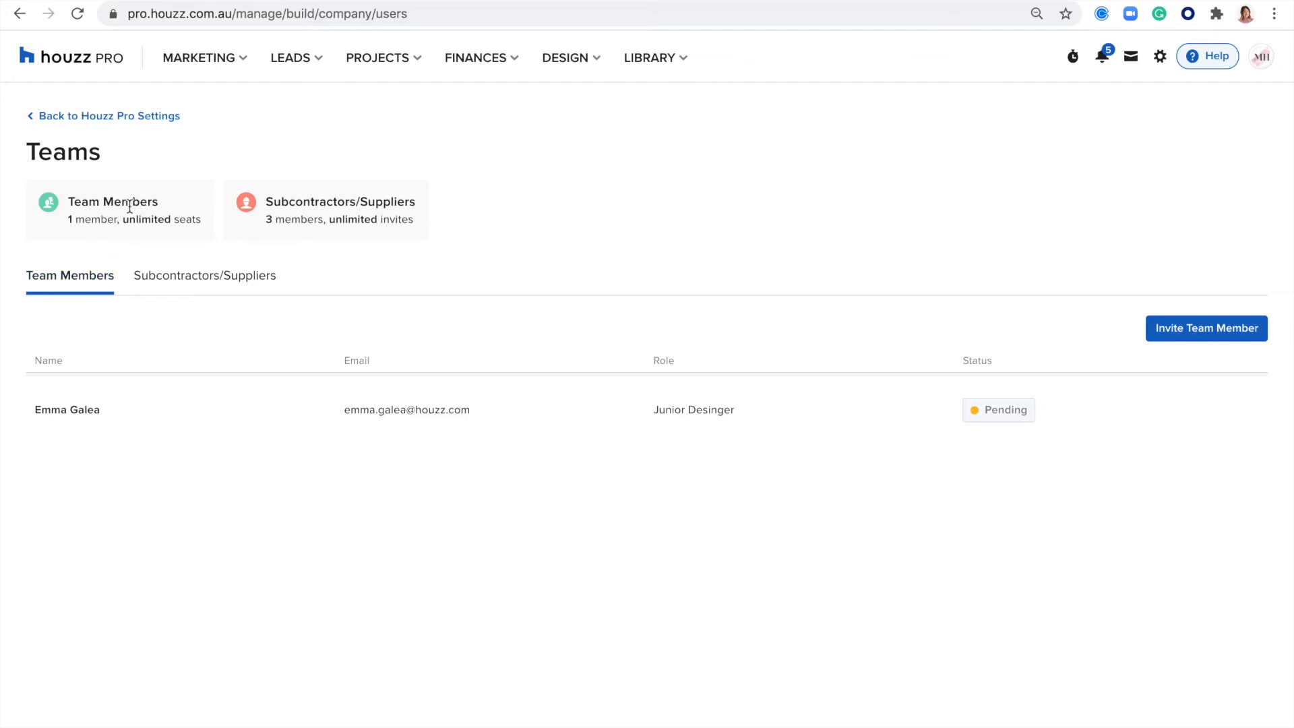
drag(160, 202, 84, 202)
drag(206, 219, 78, 221)
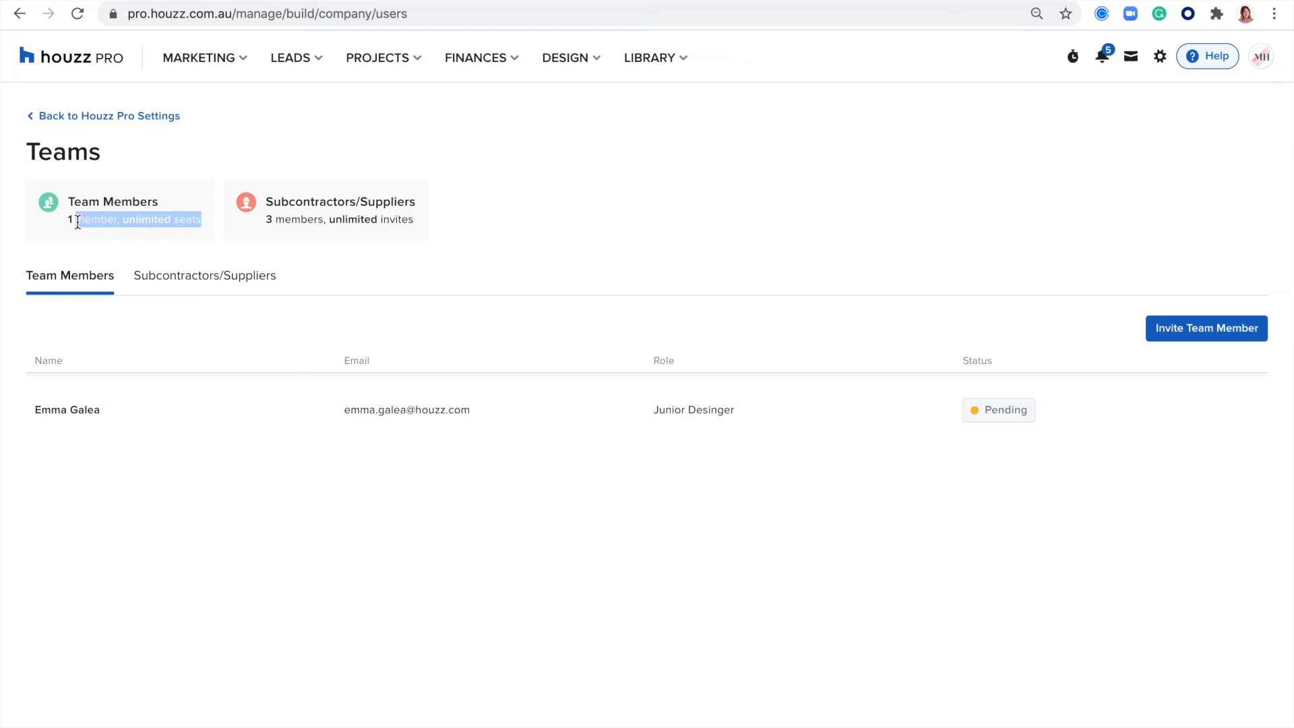
double_click(97, 220)
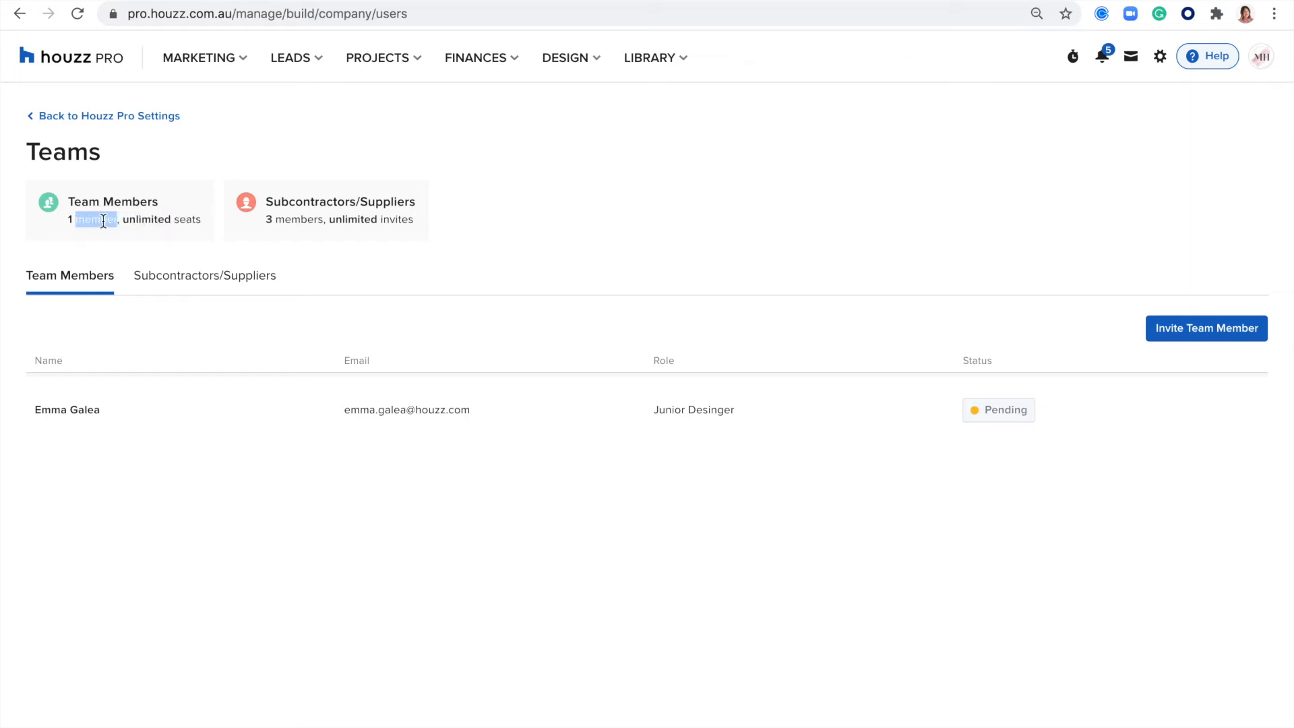
drag(202, 220, 72, 220)
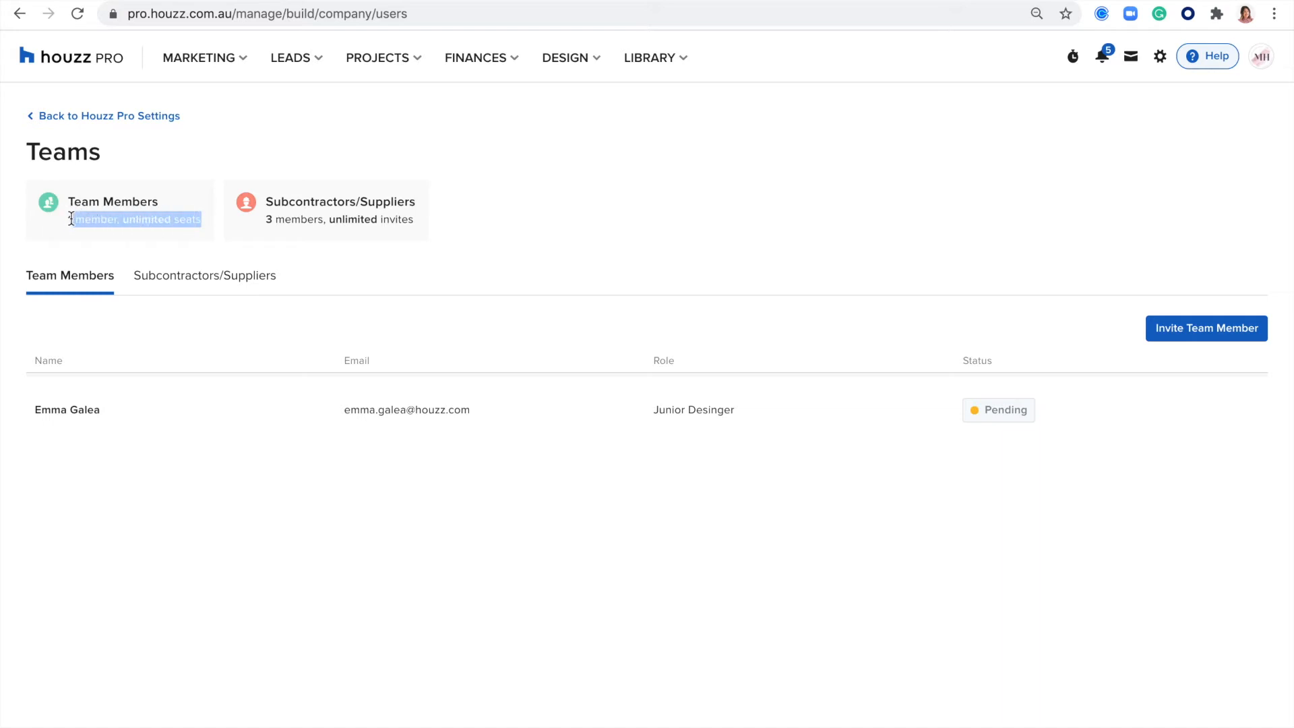
click(566, 227)
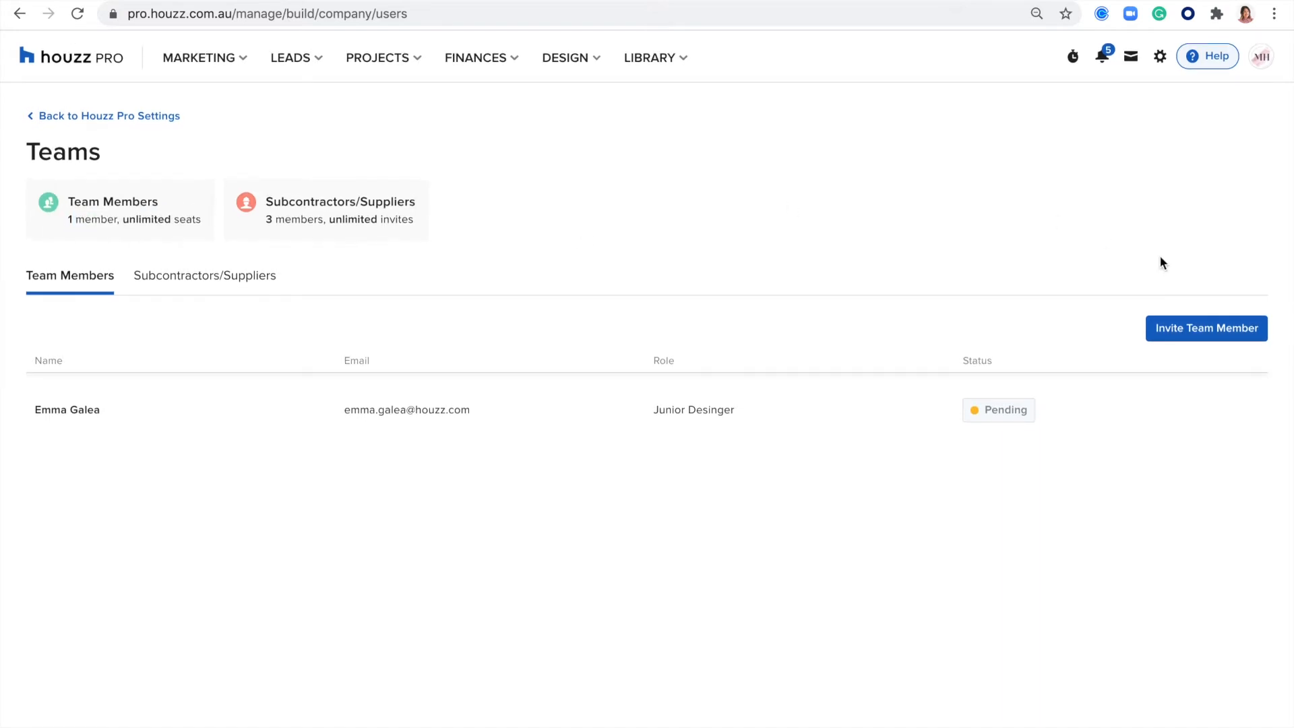
- Open the Add Team Member form and look through its email field and available role options without choosing one
click(1185, 334)
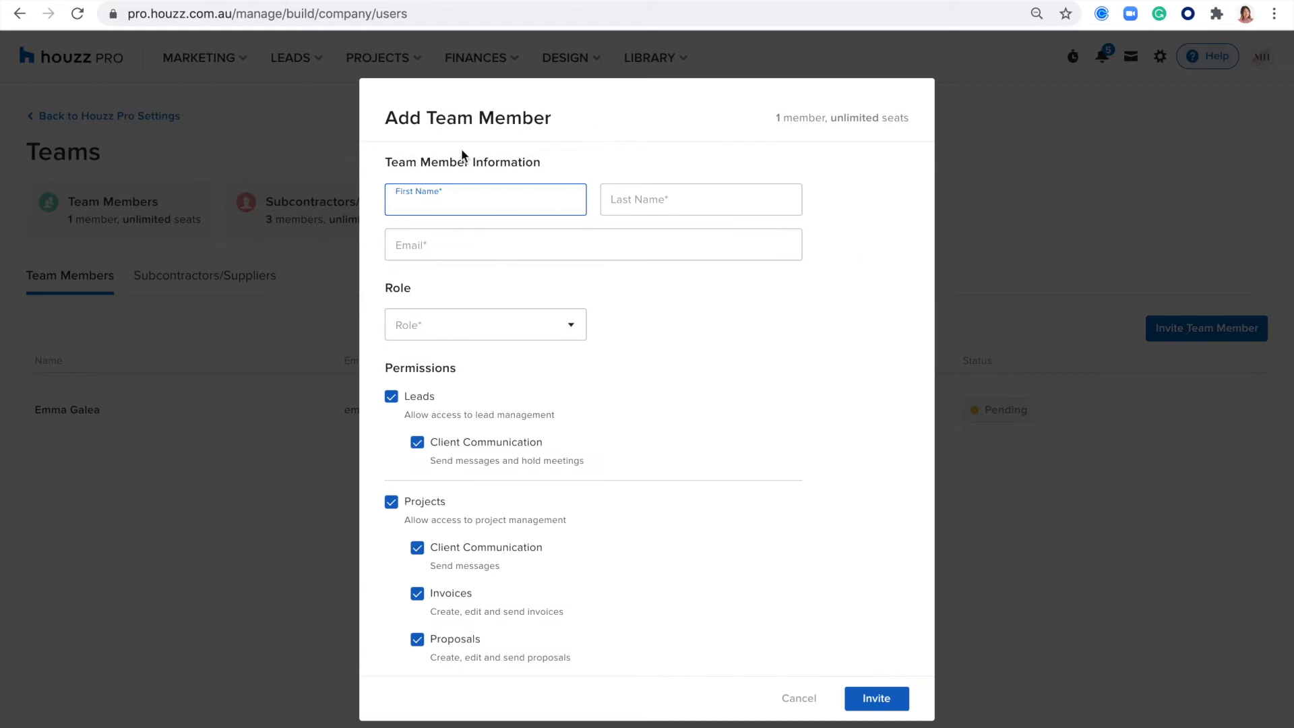
click(426, 252)
click(464, 322)
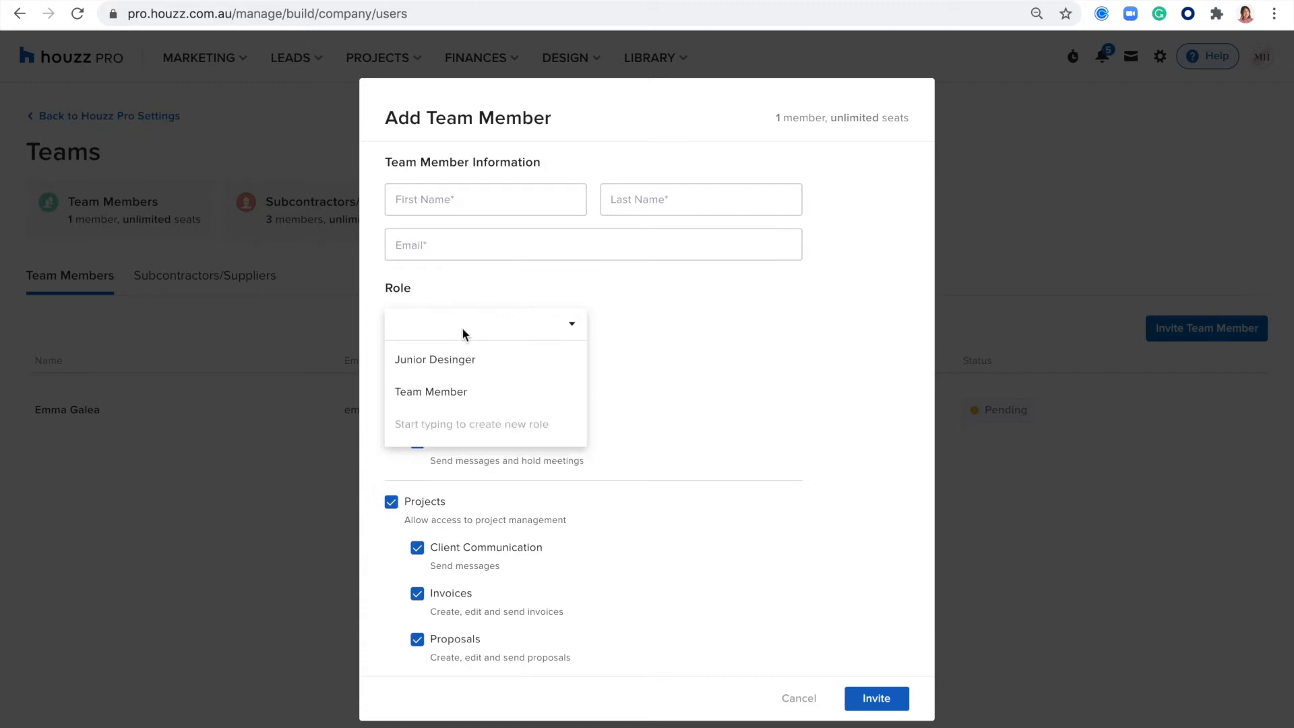
click(641, 335)
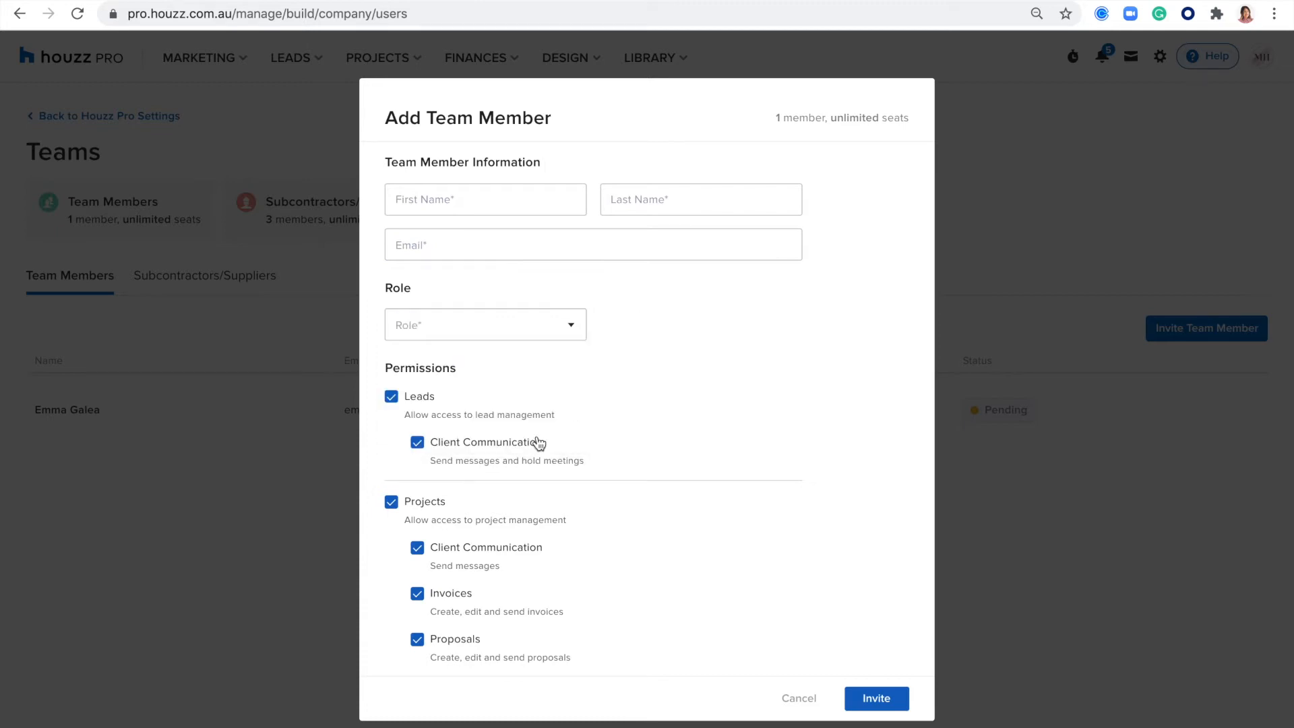
- Review the new team member's permissions, toggle the Leads Client Communication permission off and back on, and cancel the invitation
scroll(539, 443, down, 2)
drag(460, 244, 388, 238)
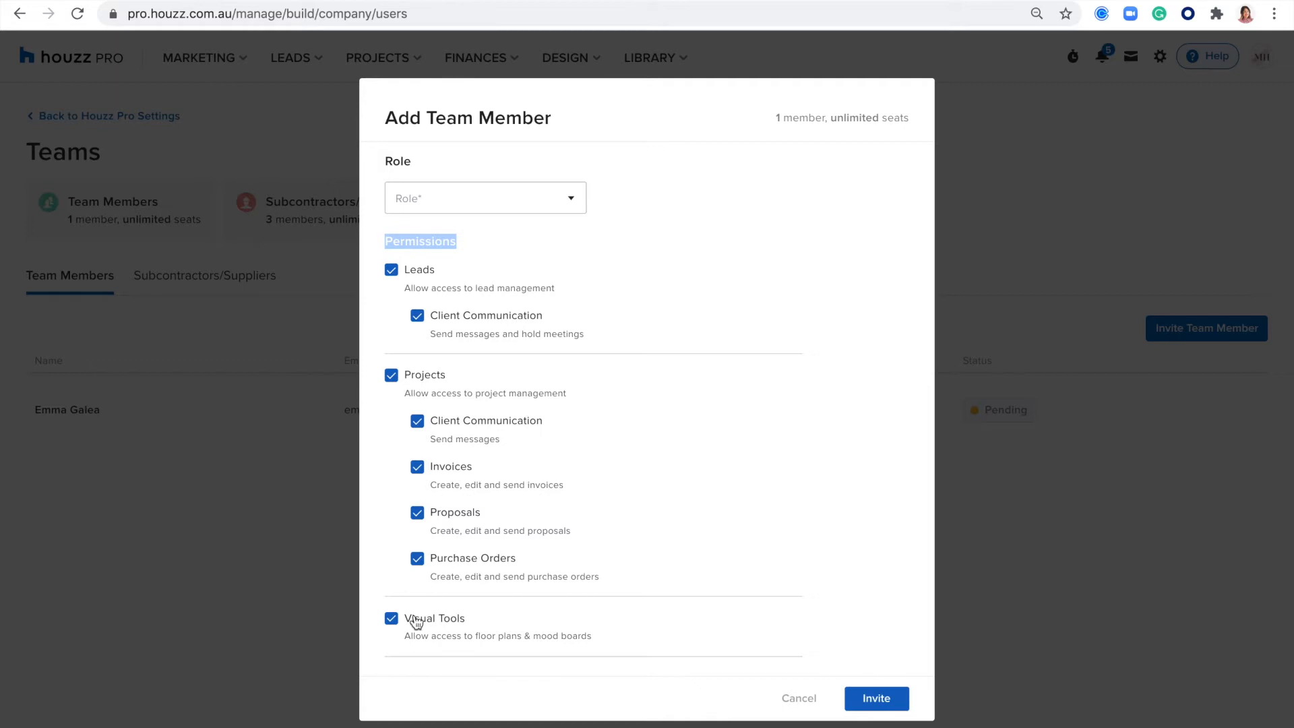
click(658, 303)
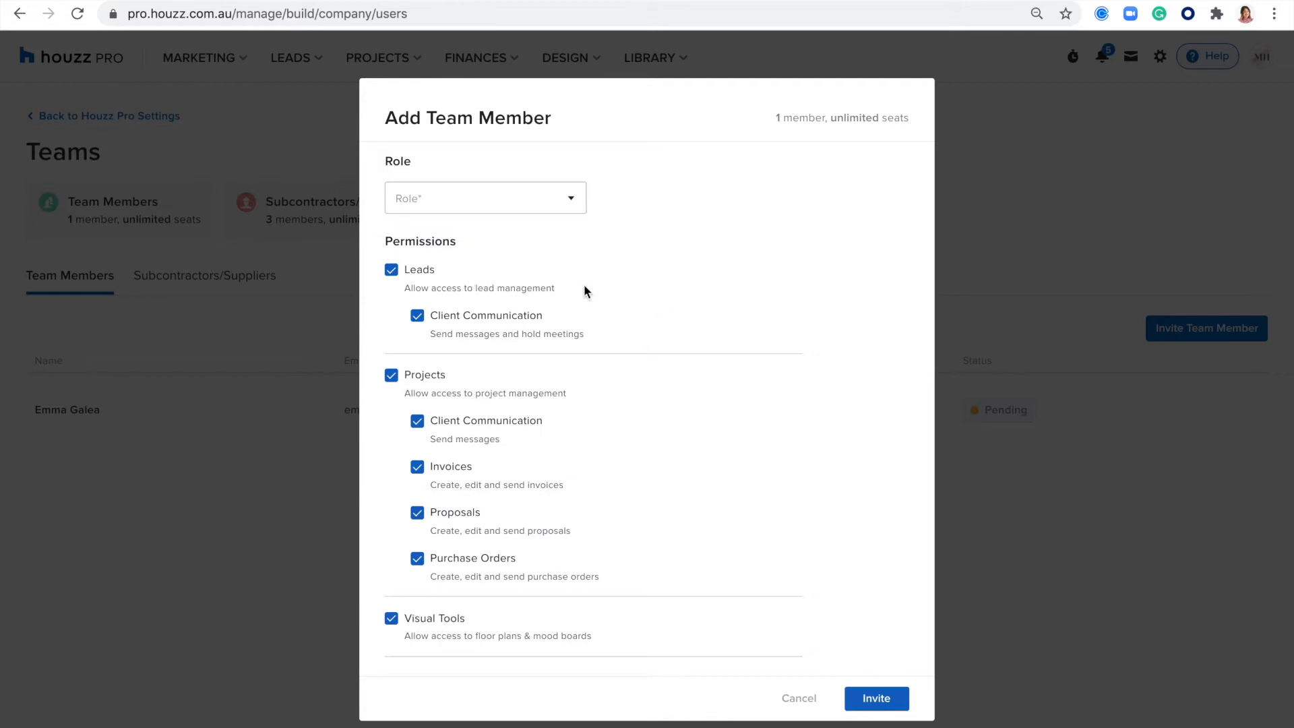
drag(559, 288, 386, 283)
drag(590, 339, 508, 337)
click(416, 324)
click(421, 318)
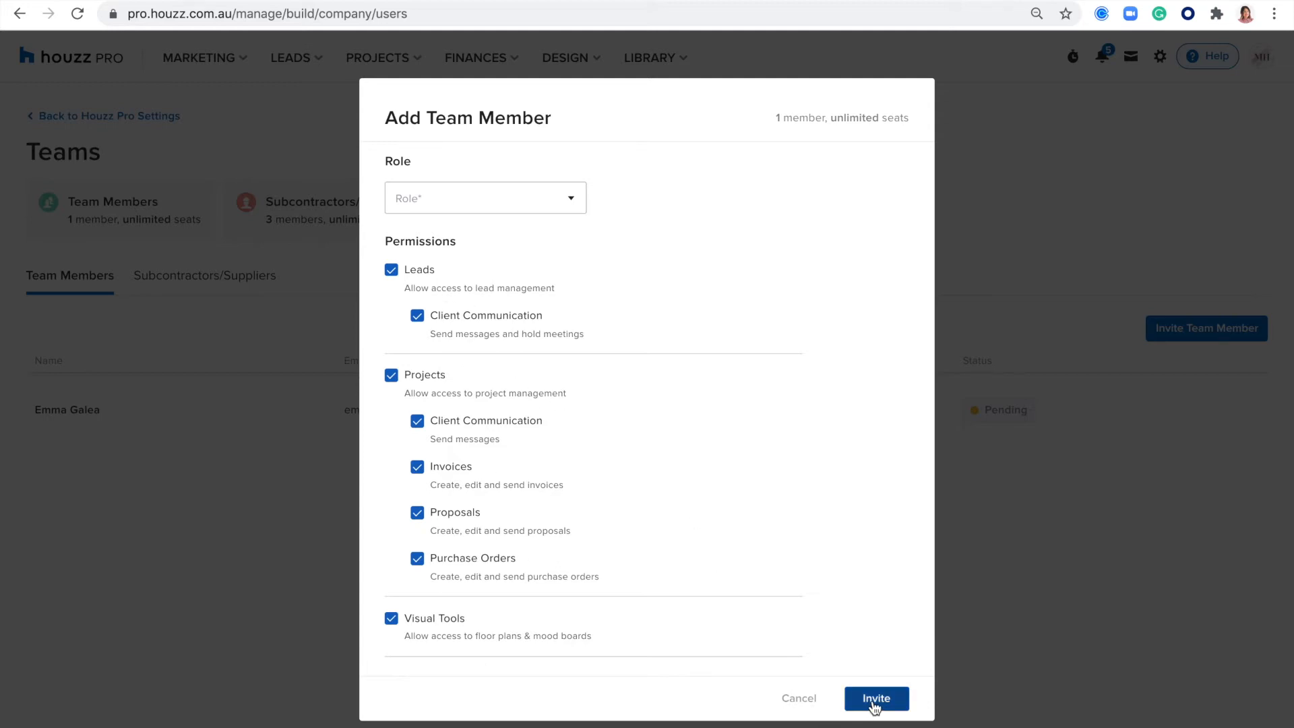
click(817, 696)
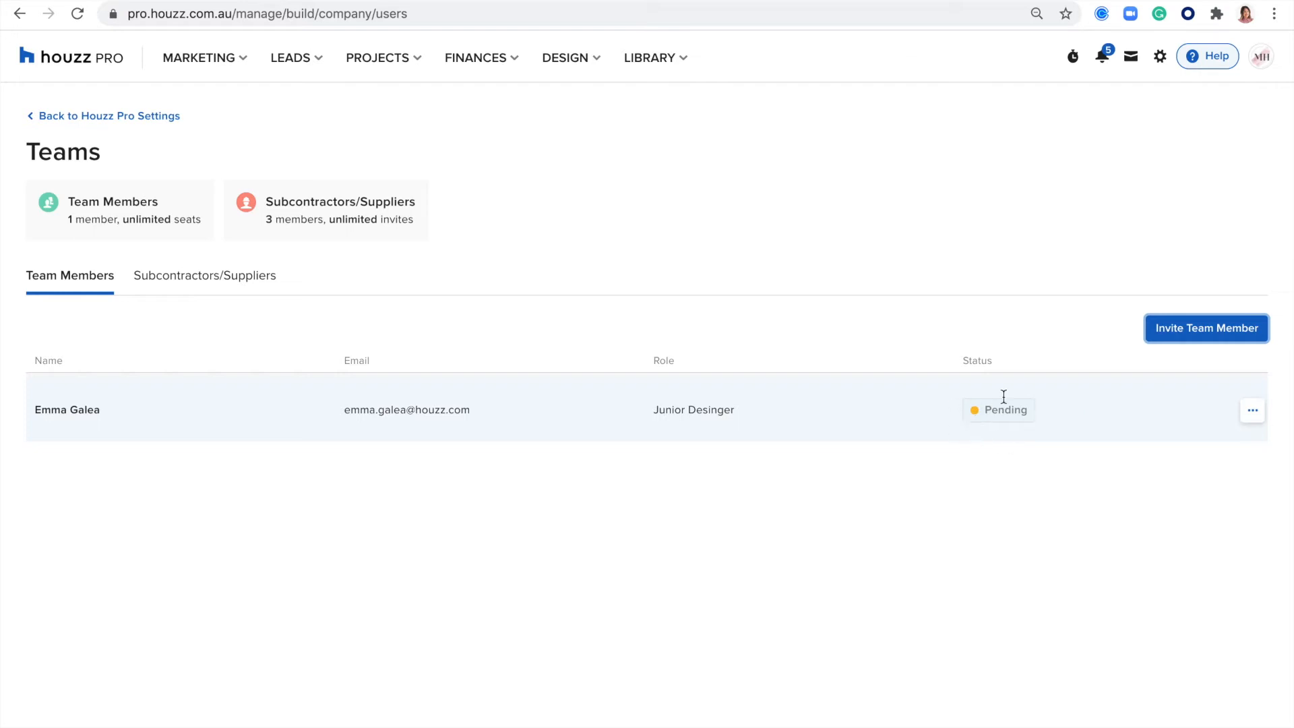
- Open the existing team member for editing, review the role and permissions, and cancel without saving
click(1252, 413)
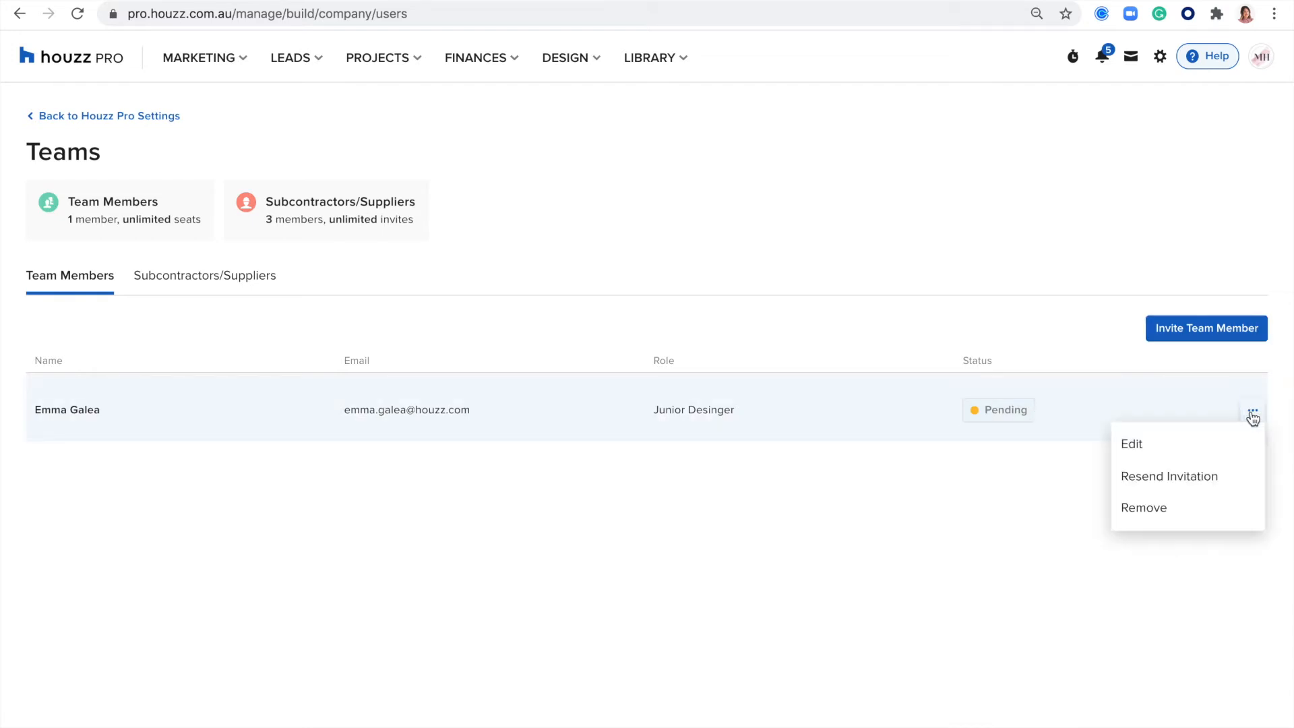
click(1154, 438)
scroll(492, 455, down, 2)
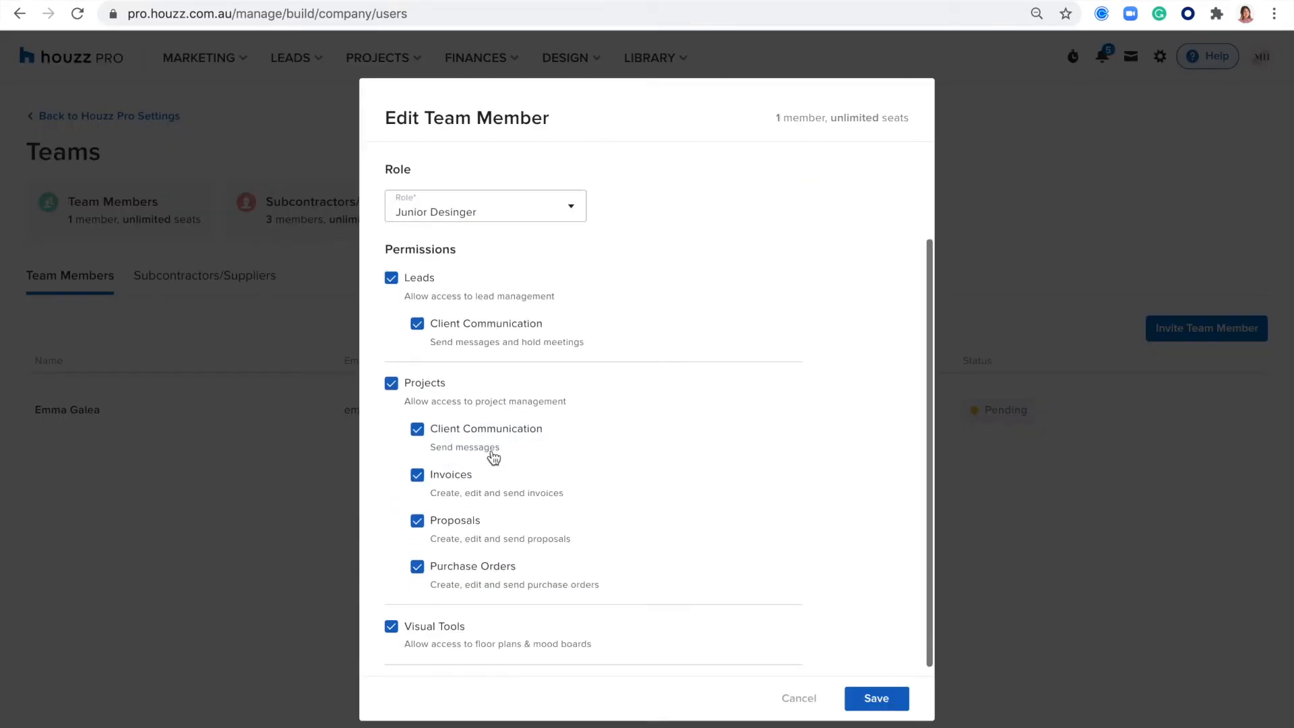
click(803, 698)
- View the team member's resend and remove options, and switch to the Subcontractors/Suppliers list
click(1254, 414)
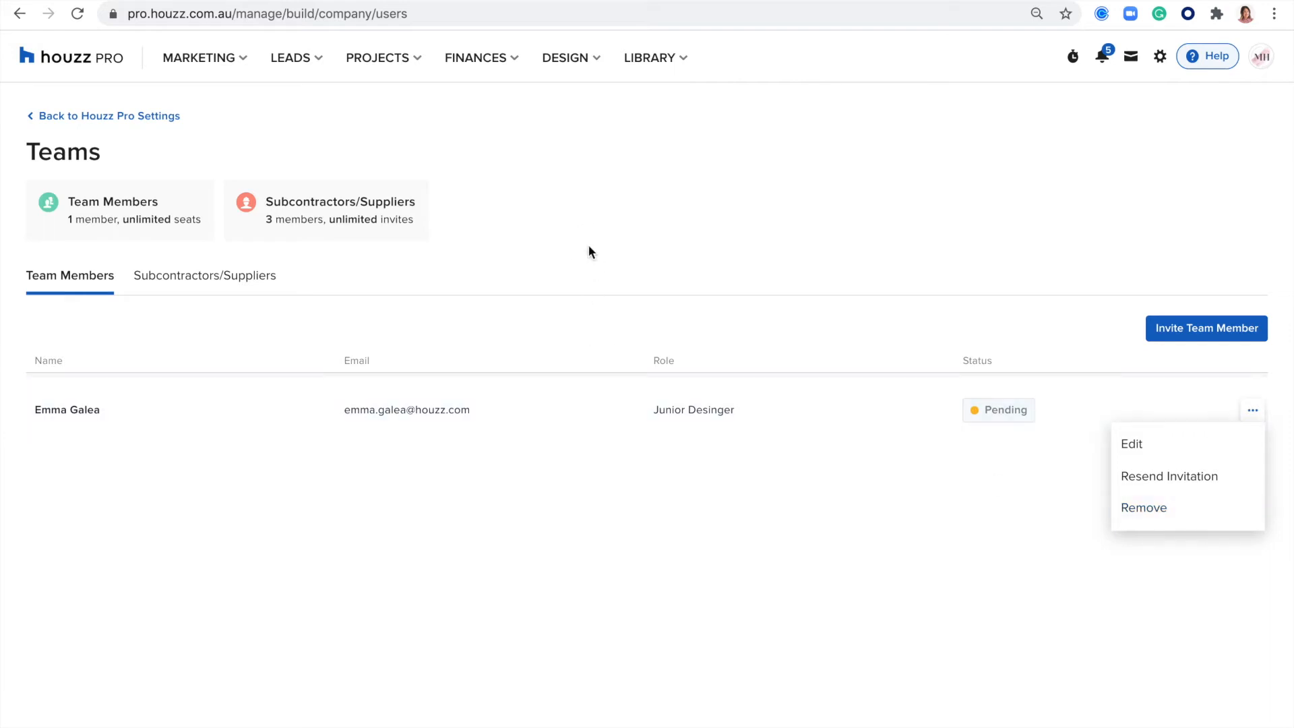
click(204, 274)
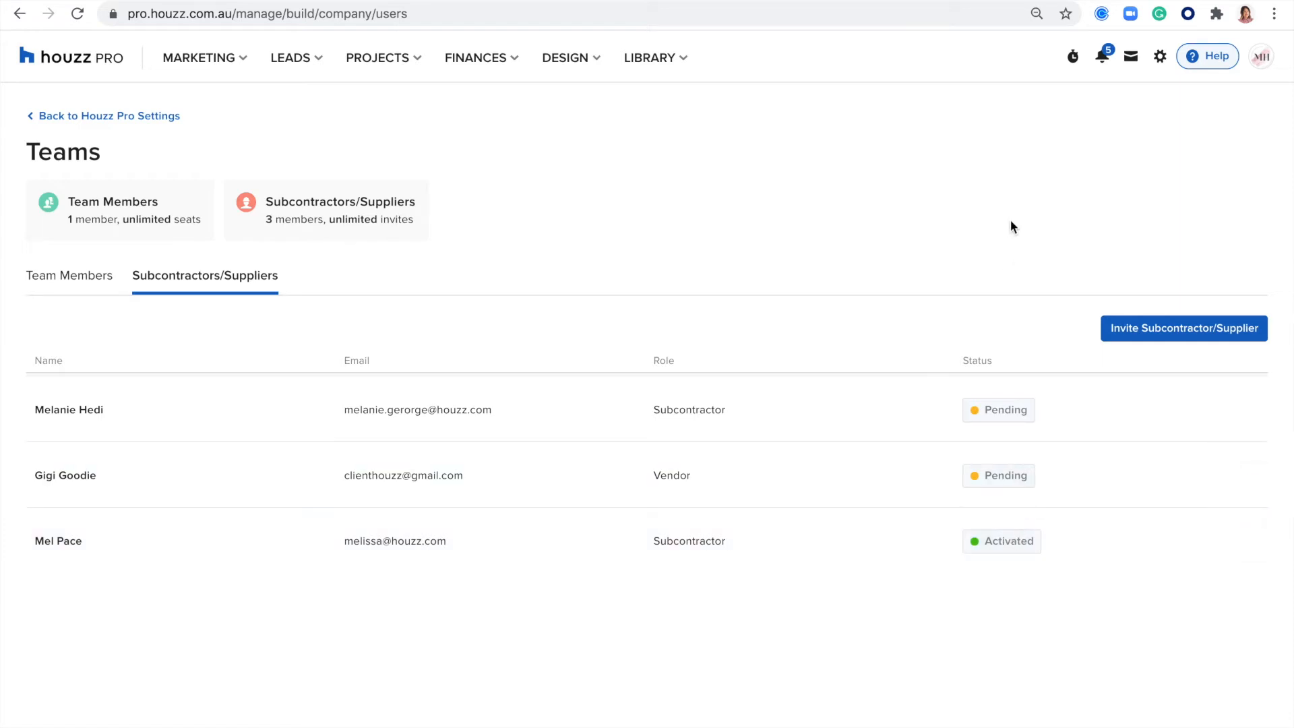
- Start a subcontractor/supplier invitation with the contact's first name, last name and email, choose the Subcontractor role, and continue to the permissions
click(1134, 337)
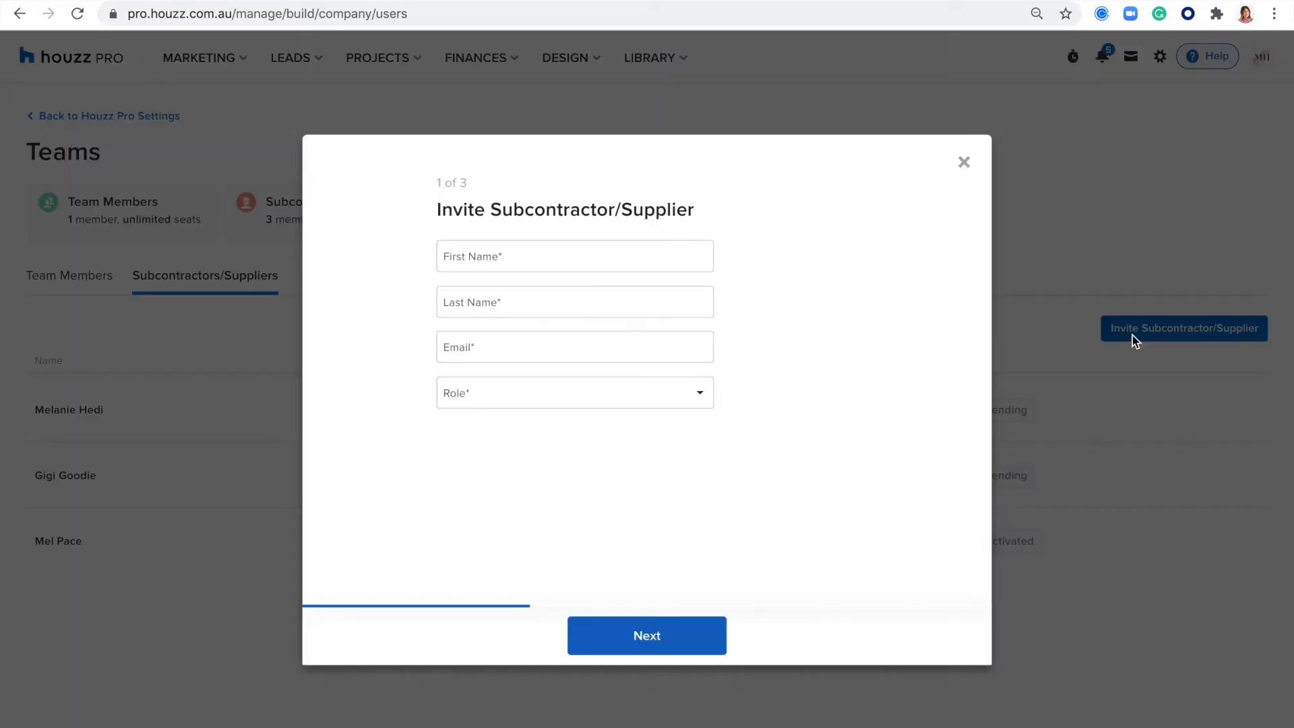
click(480, 253)
click(479, 302)
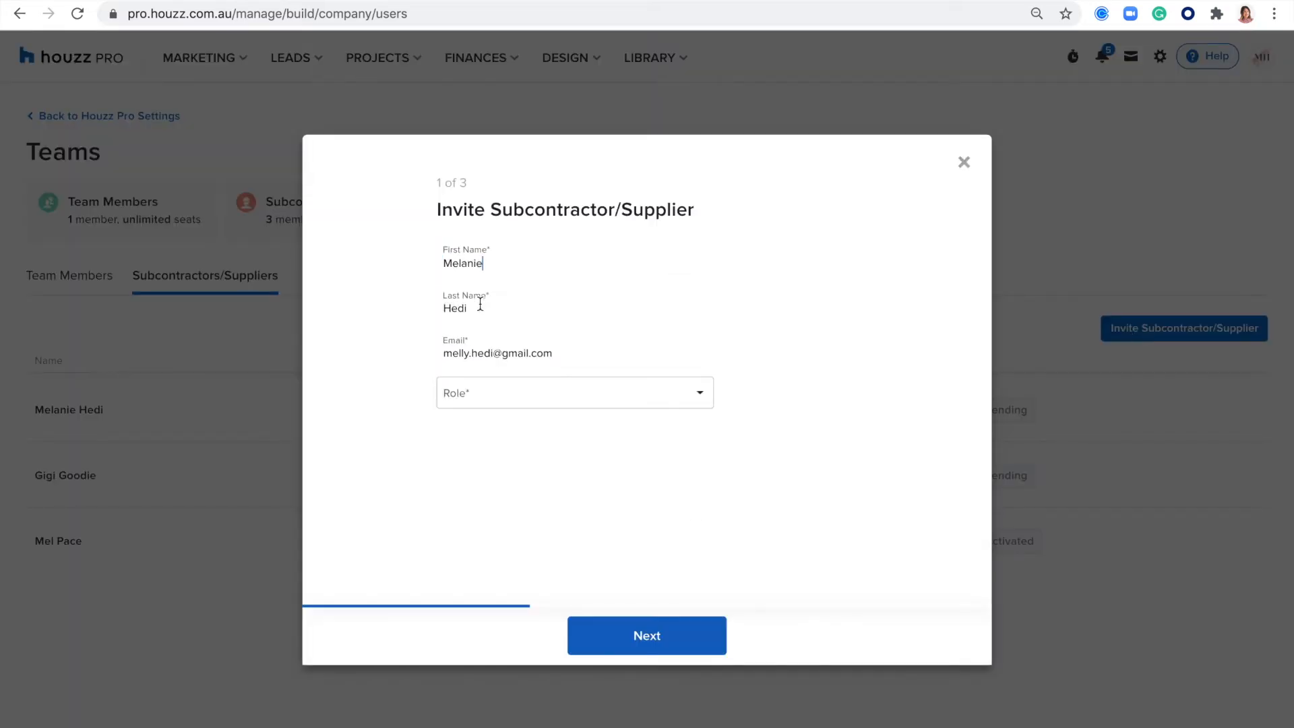
click(480, 393)
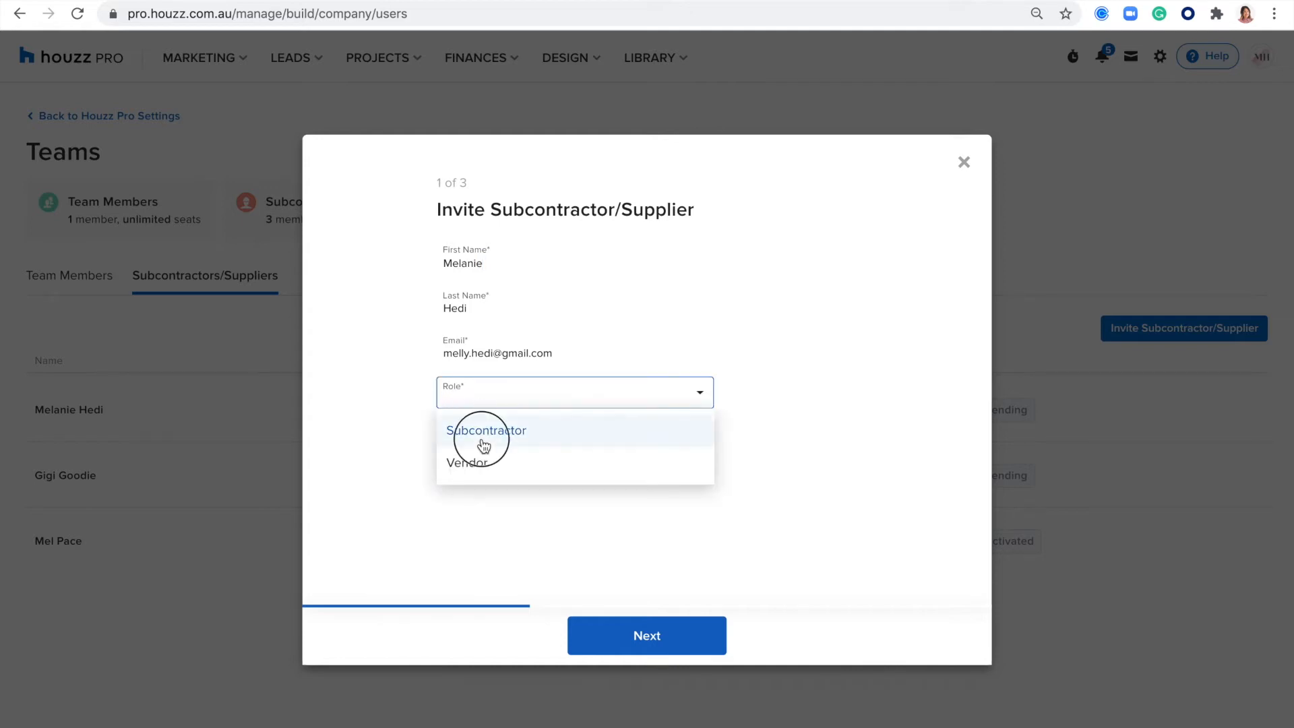
click(483, 431)
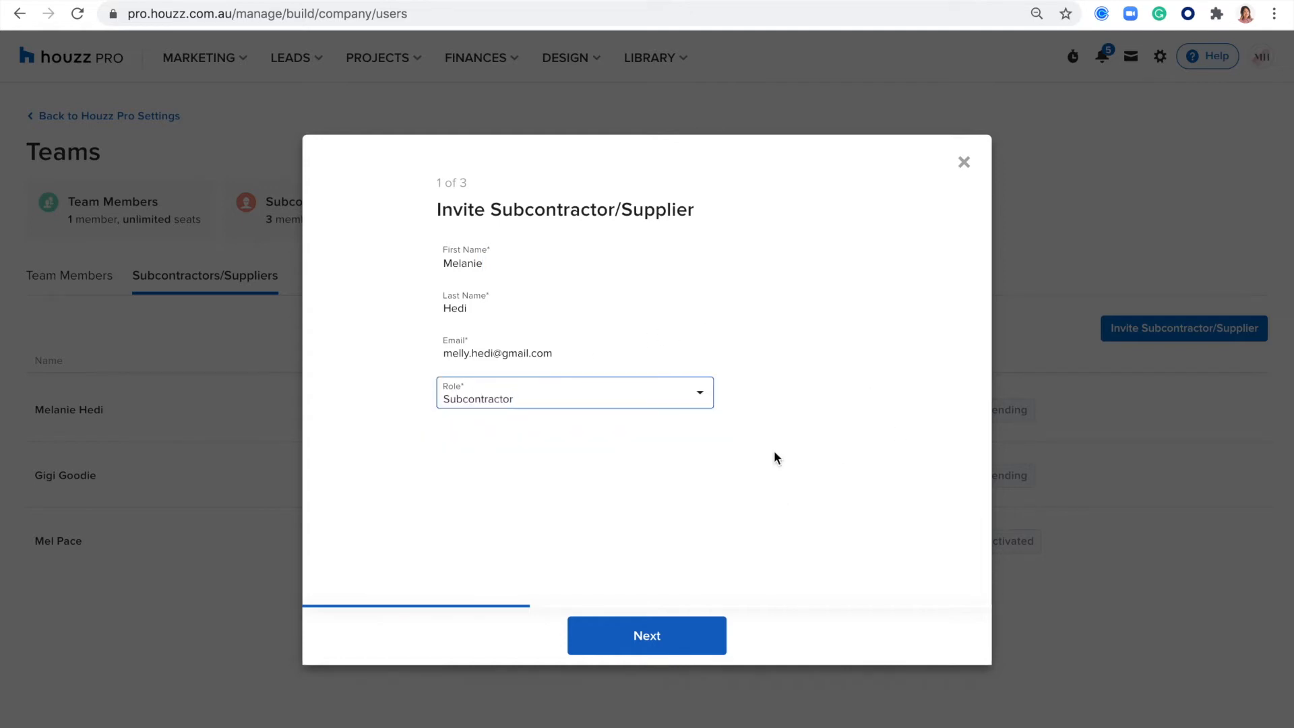
click(643, 640)
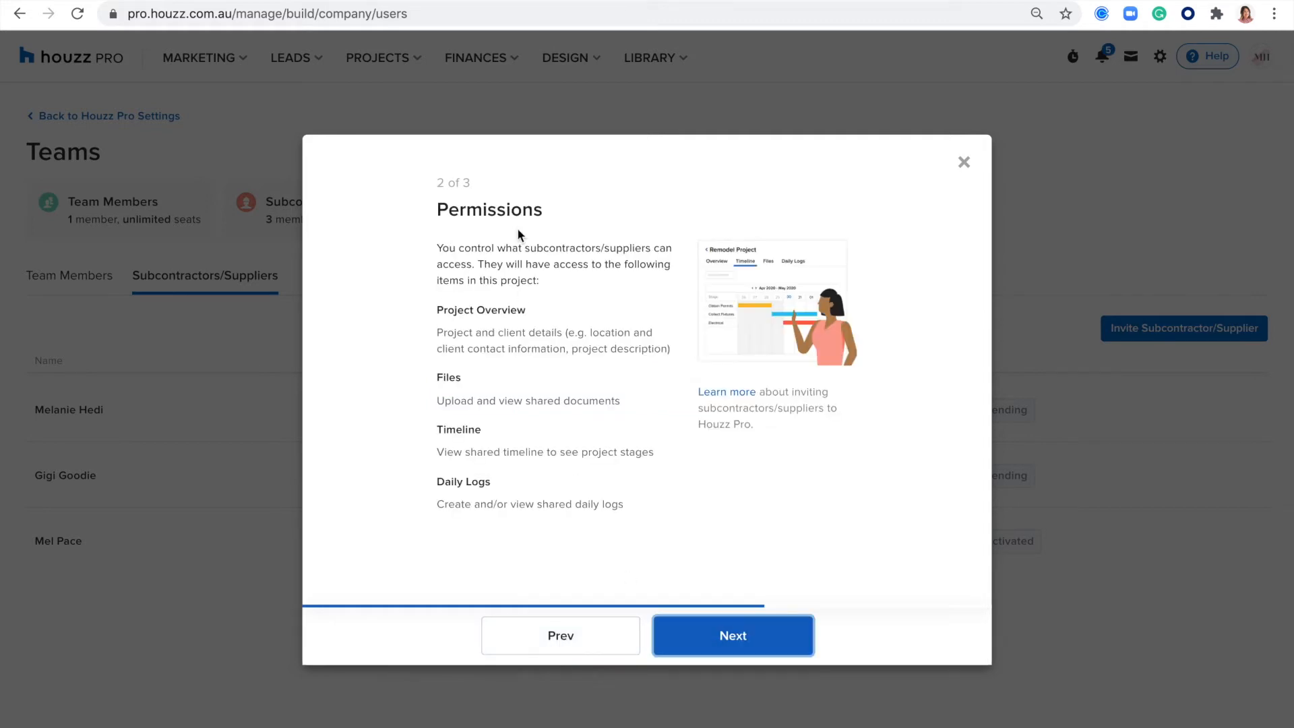
- Review the Project Overview, Files, Timeline and Daily Logs permissions and the optional personal message, and close the invitation without sending it
drag(548, 211, 426, 214)
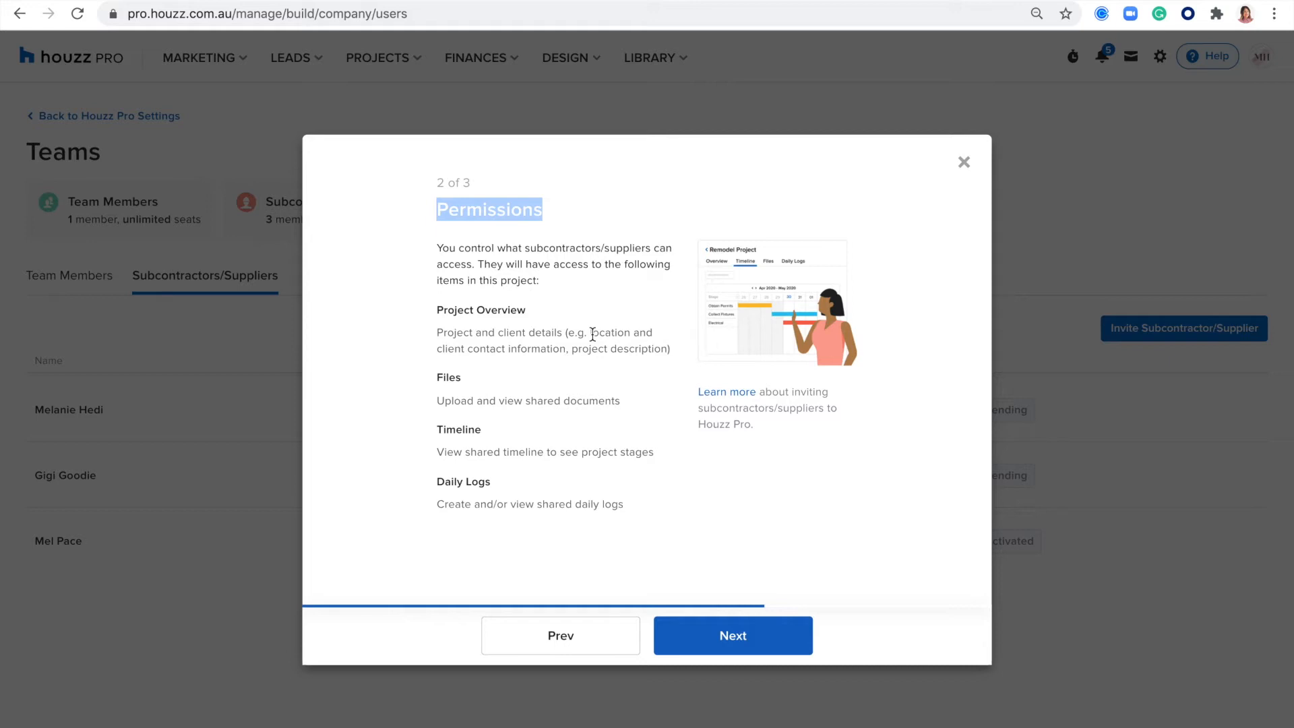
drag(536, 310, 428, 316)
drag(471, 378, 426, 383)
drag(499, 432, 428, 435)
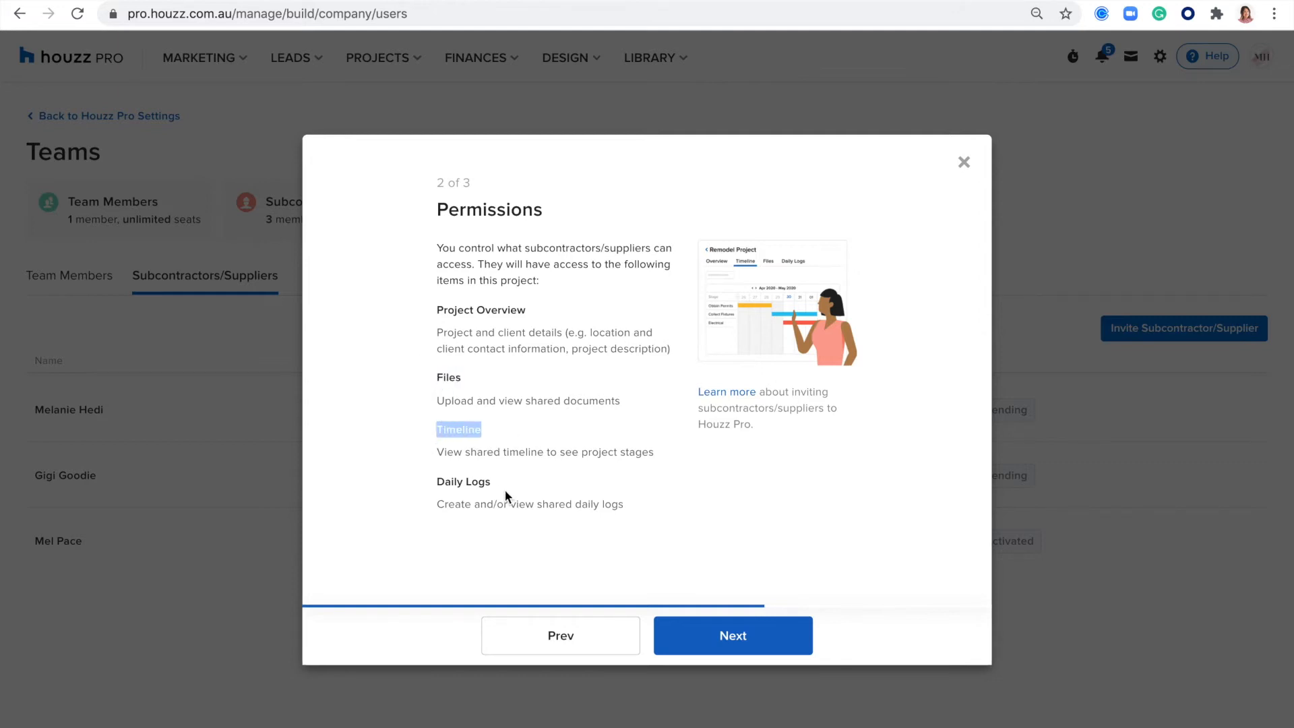
drag(505, 492, 626, 507)
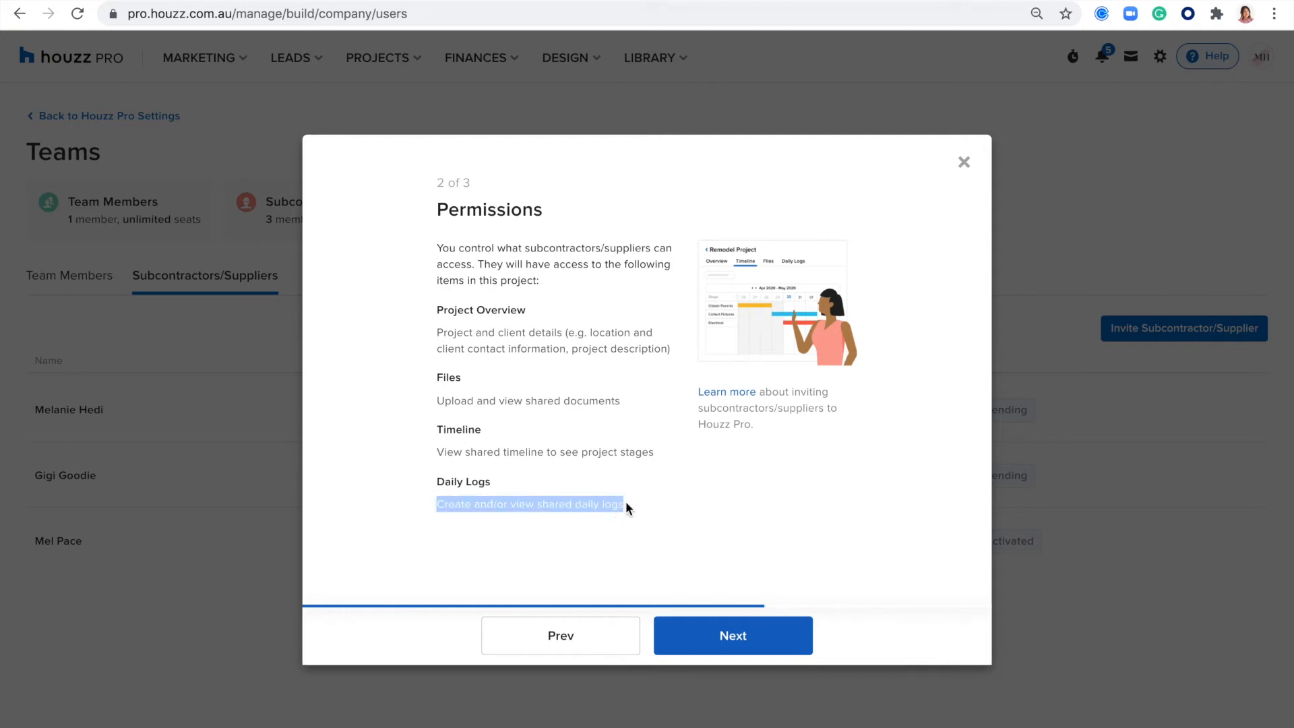
click(722, 635)
click(498, 308)
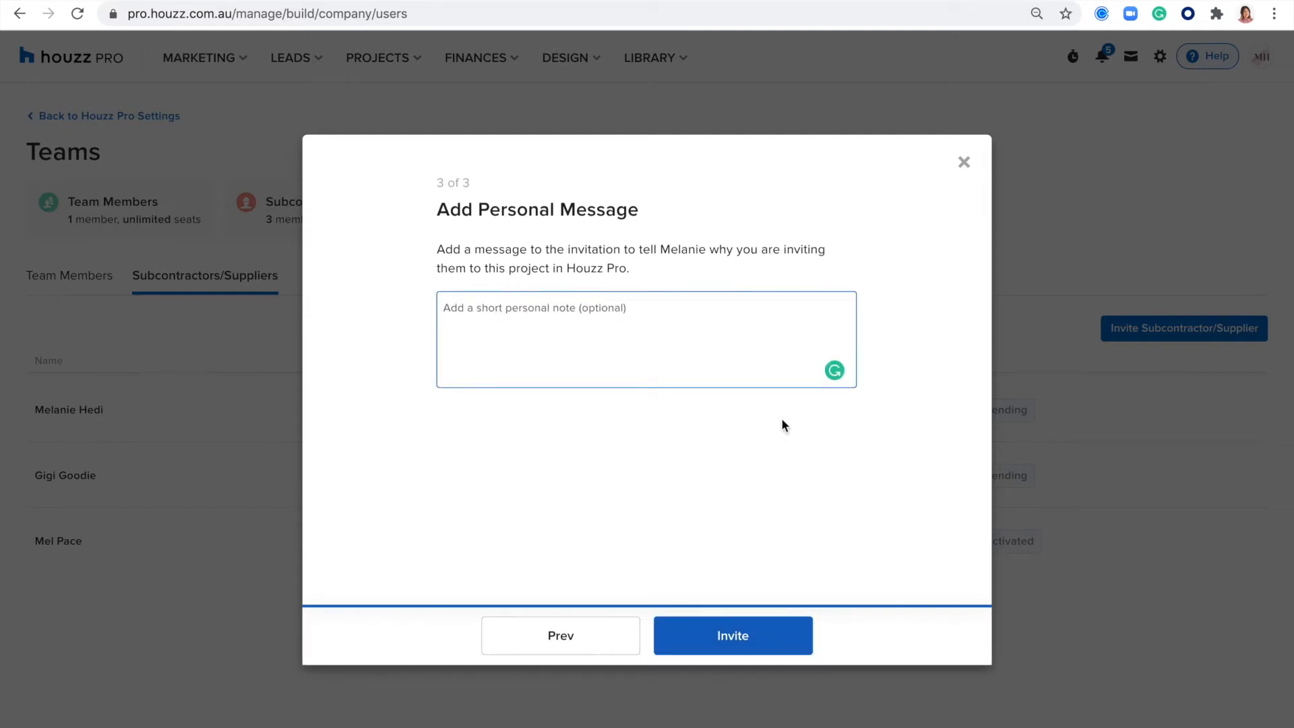
click(964, 163)
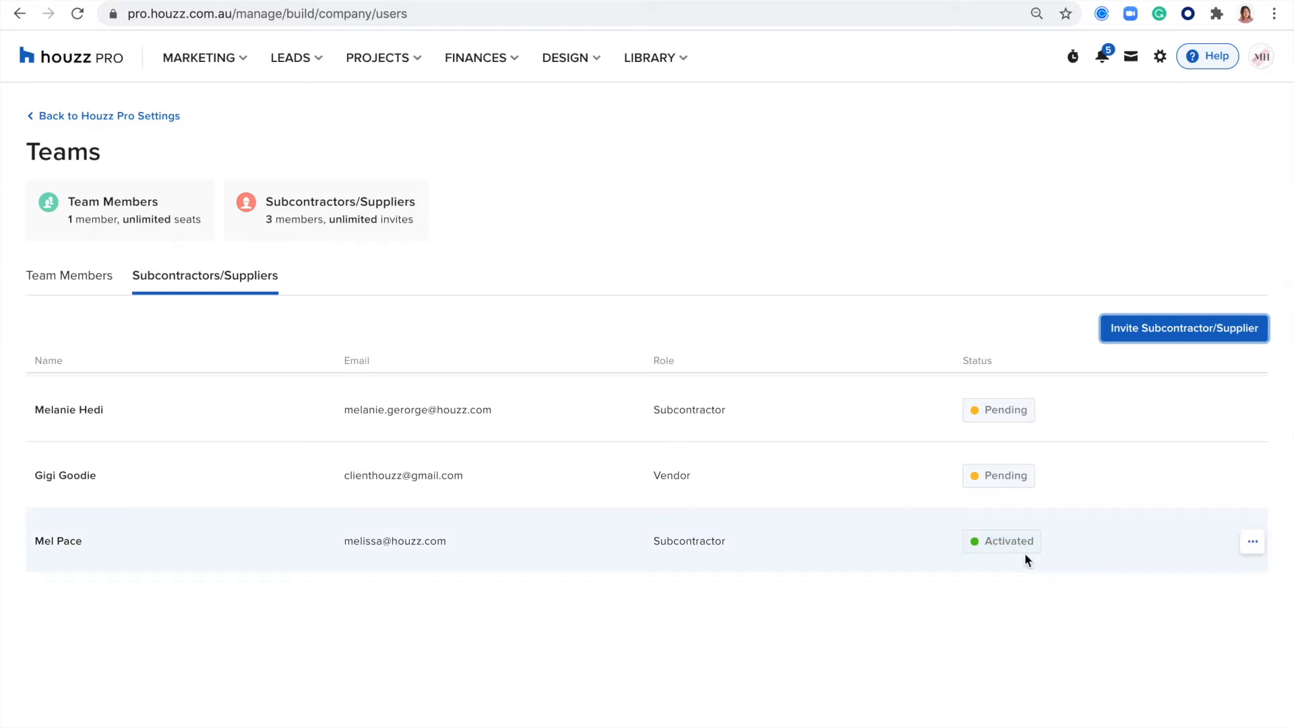
- Review the activated subcontractor's permissions and current project access, cancel without saving, and check the member's edit and remove options
click(1252, 543)
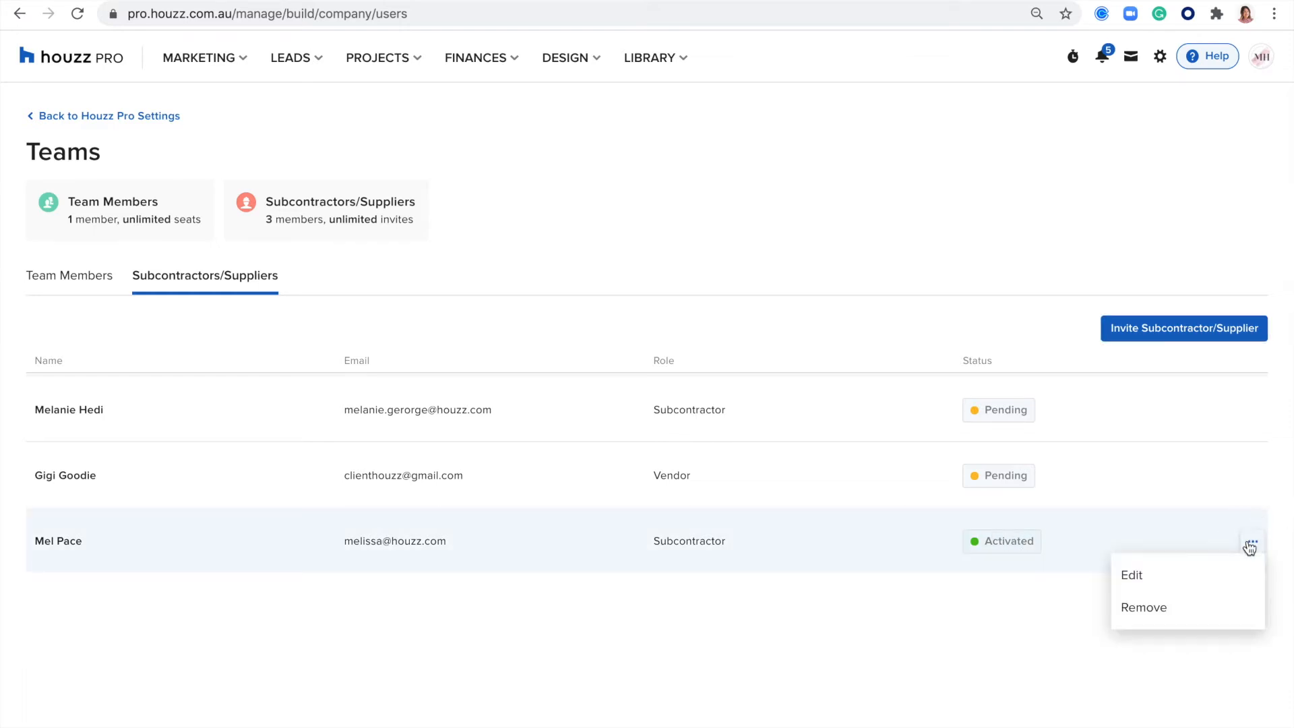
click(1138, 574)
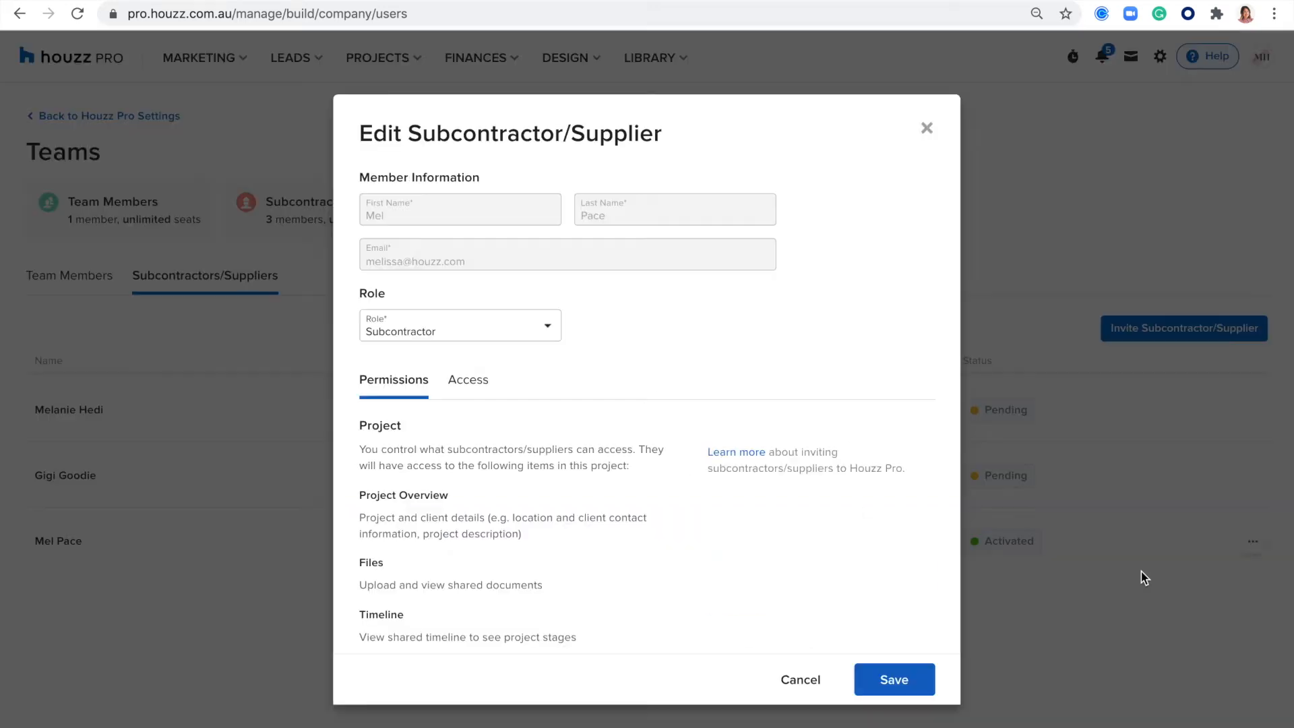
scroll(509, 424, down, 2)
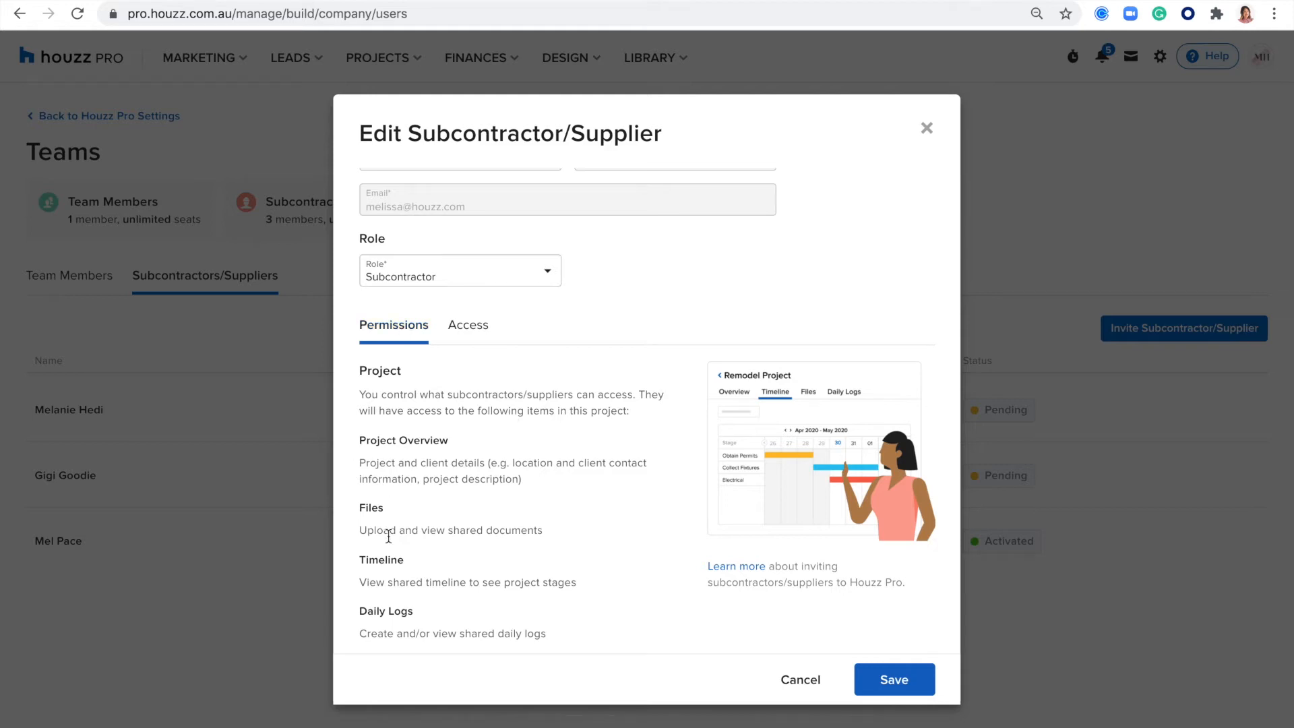
click(459, 327)
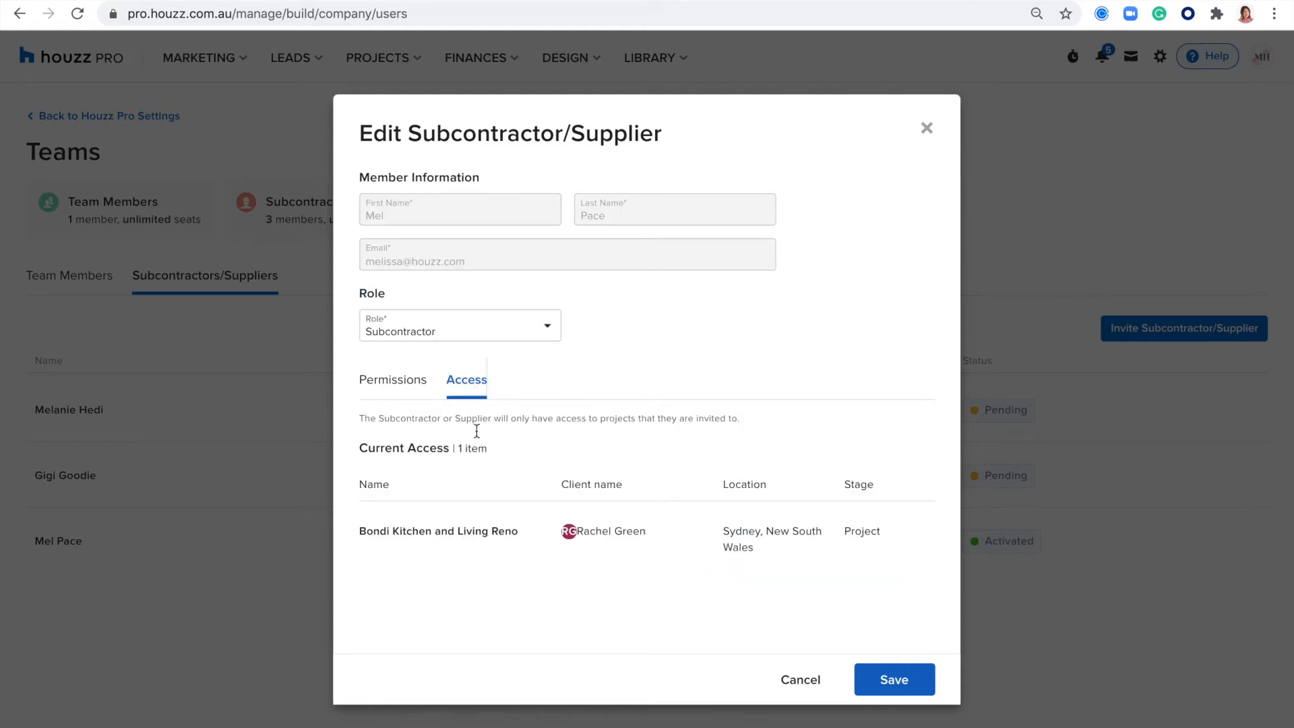
drag(499, 448, 361, 448)
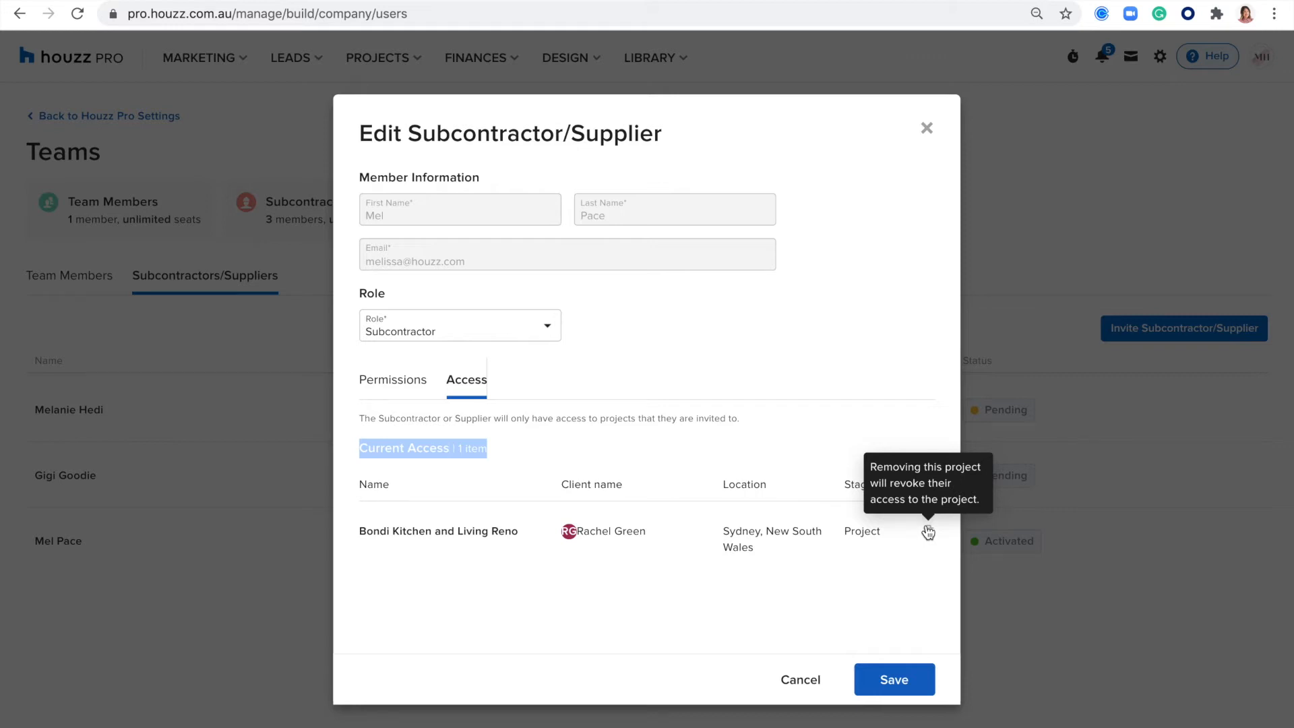
click(799, 679)
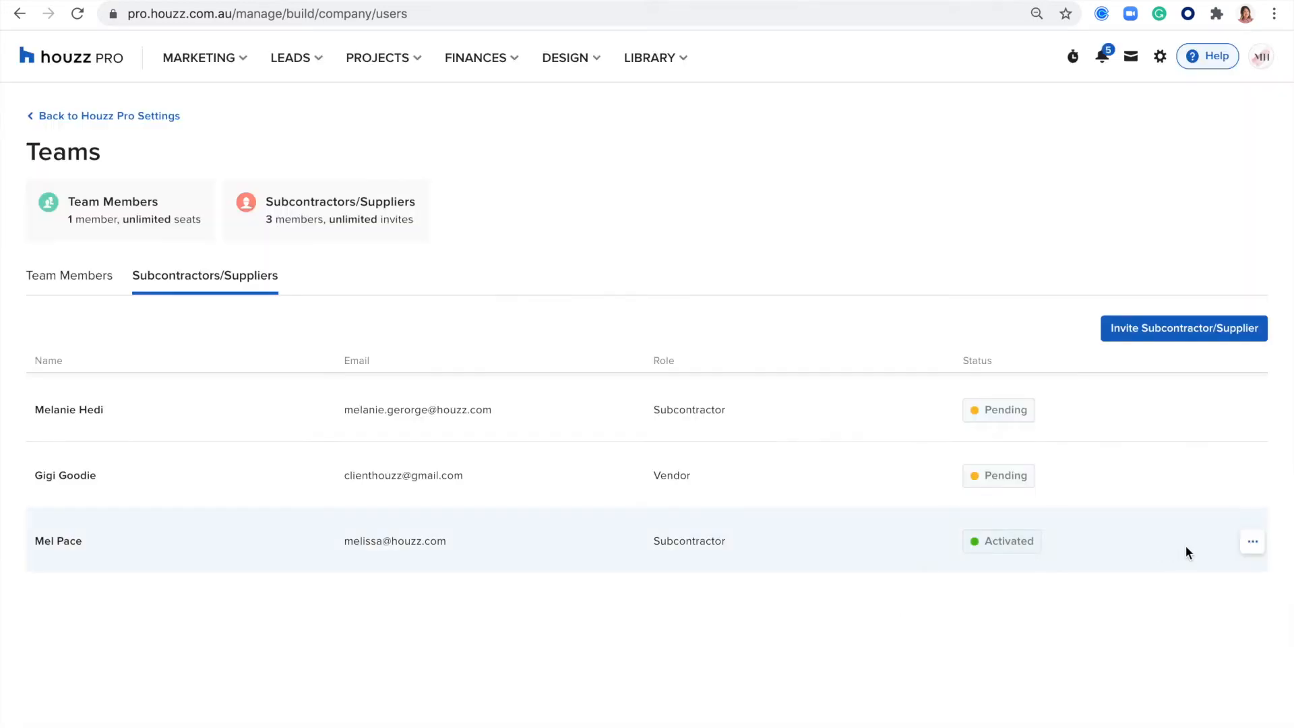
click(1254, 544)
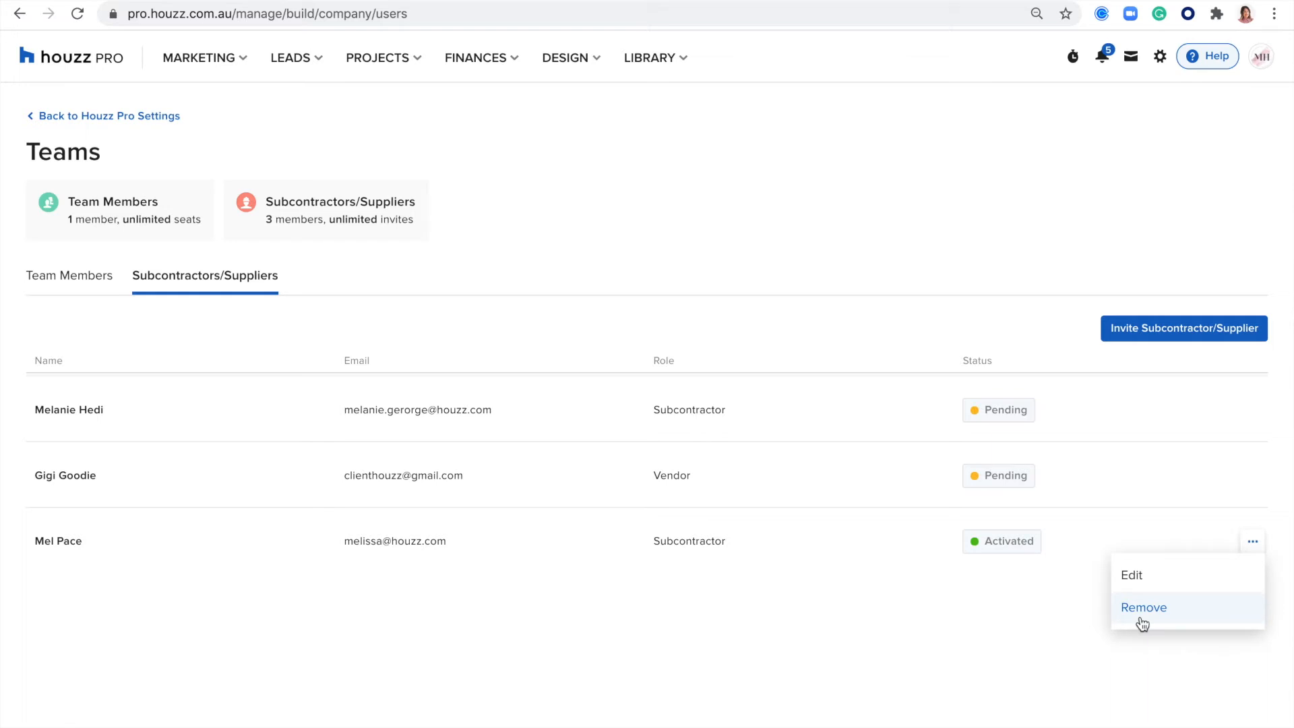
click(953, 170)
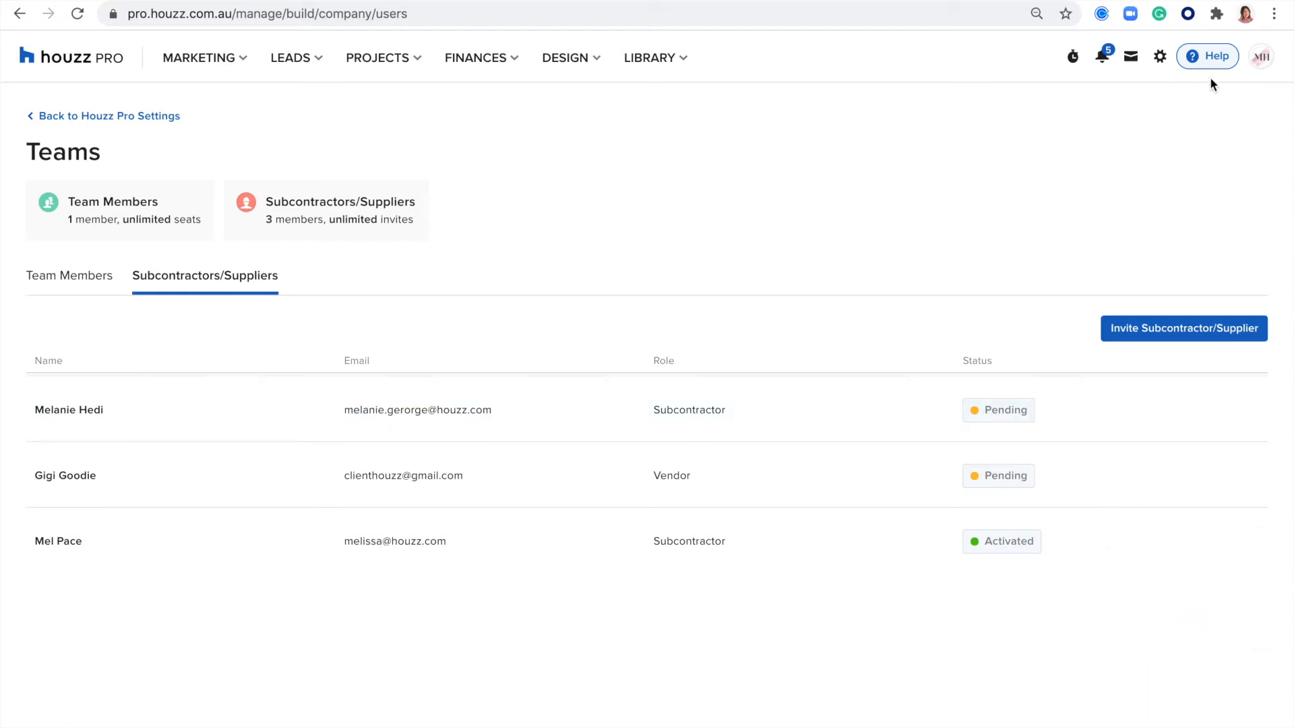
- Open the Calendar settings and review the calendar connection status and the video conferencing integrations
click(1160, 58)
click(1028, 357)
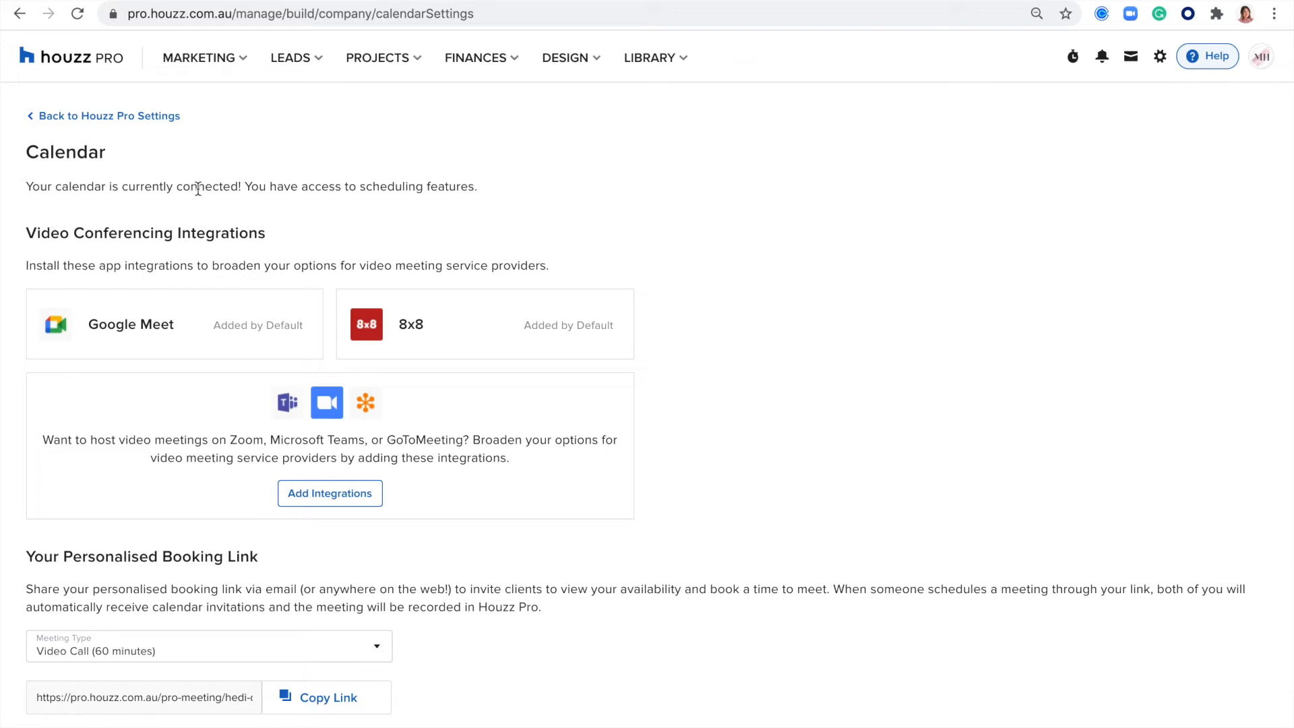
drag(461, 187, 9, 191)
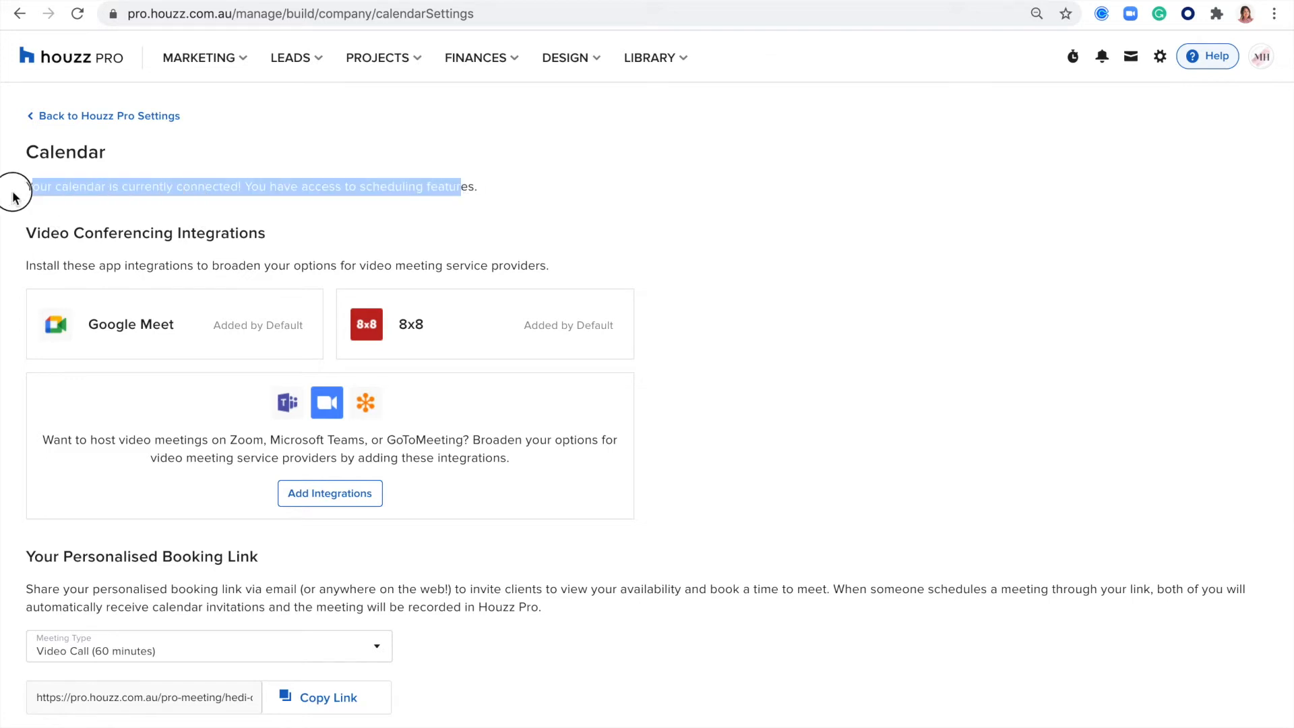
click(93, 201)
scroll(135, 194, down, 1)
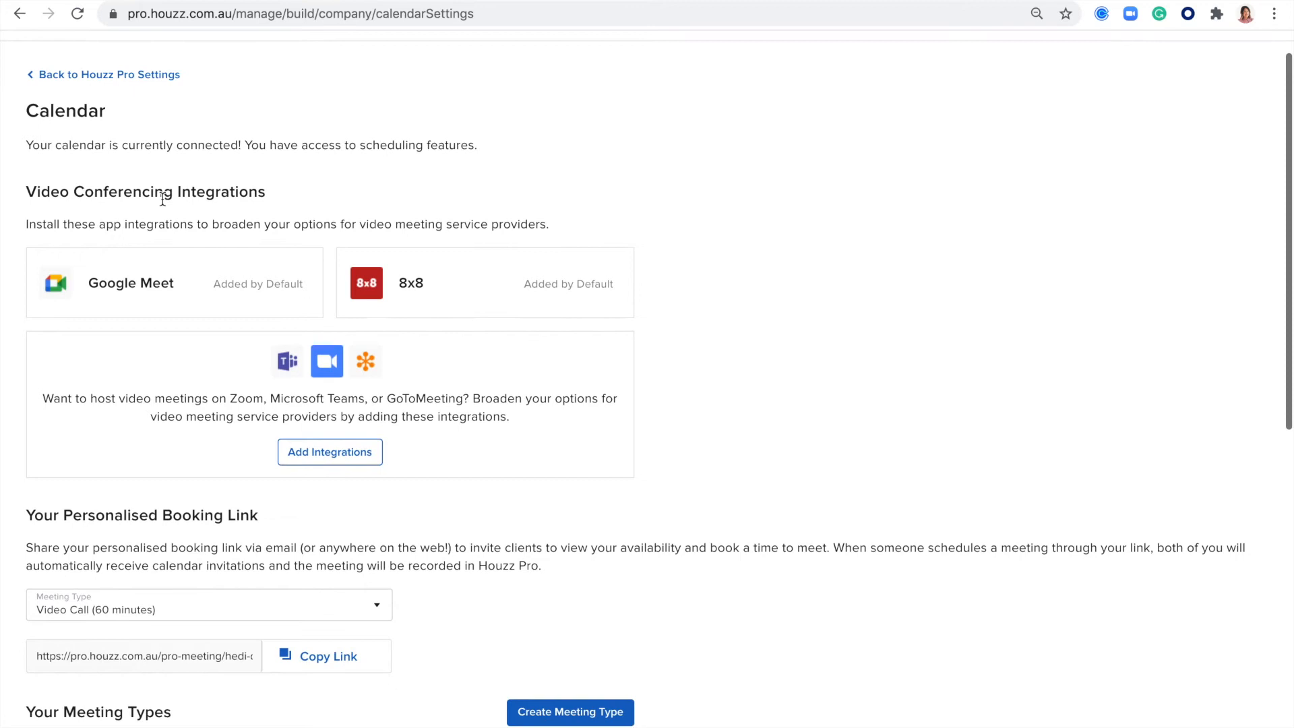
drag(270, 193, 2, 209)
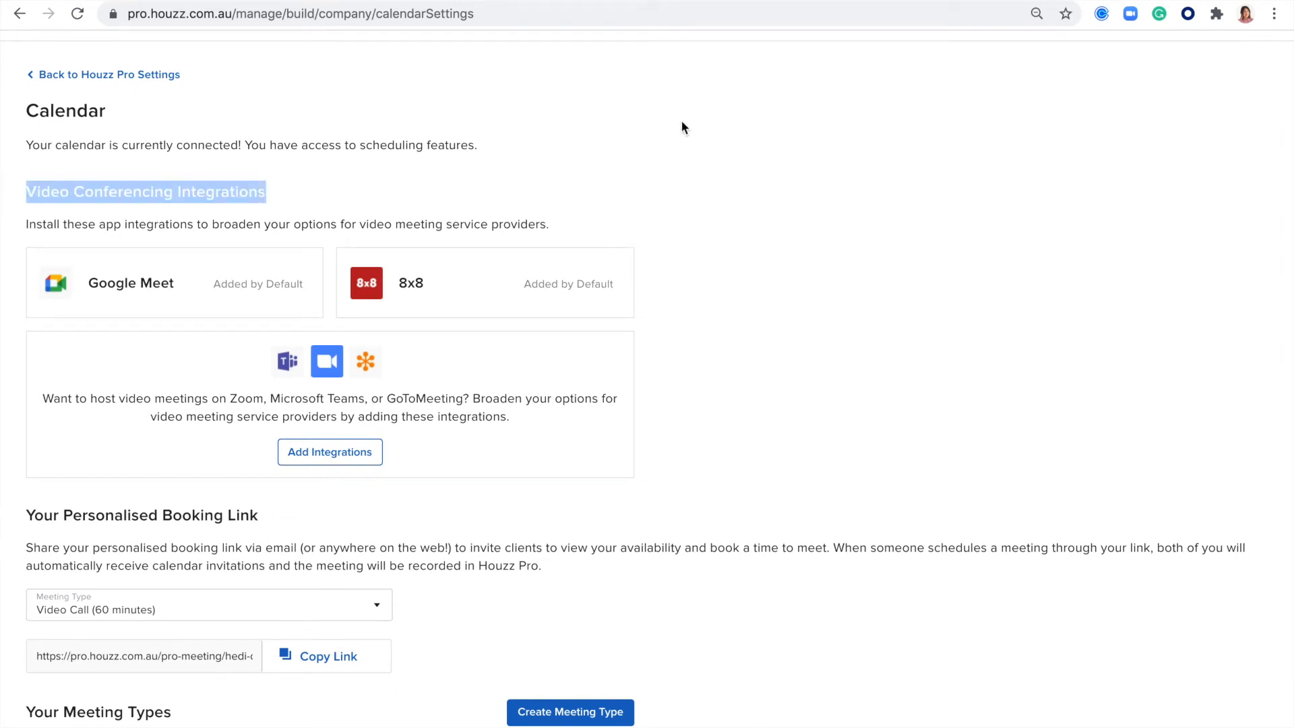
scroll(1052, 344, down, 1)
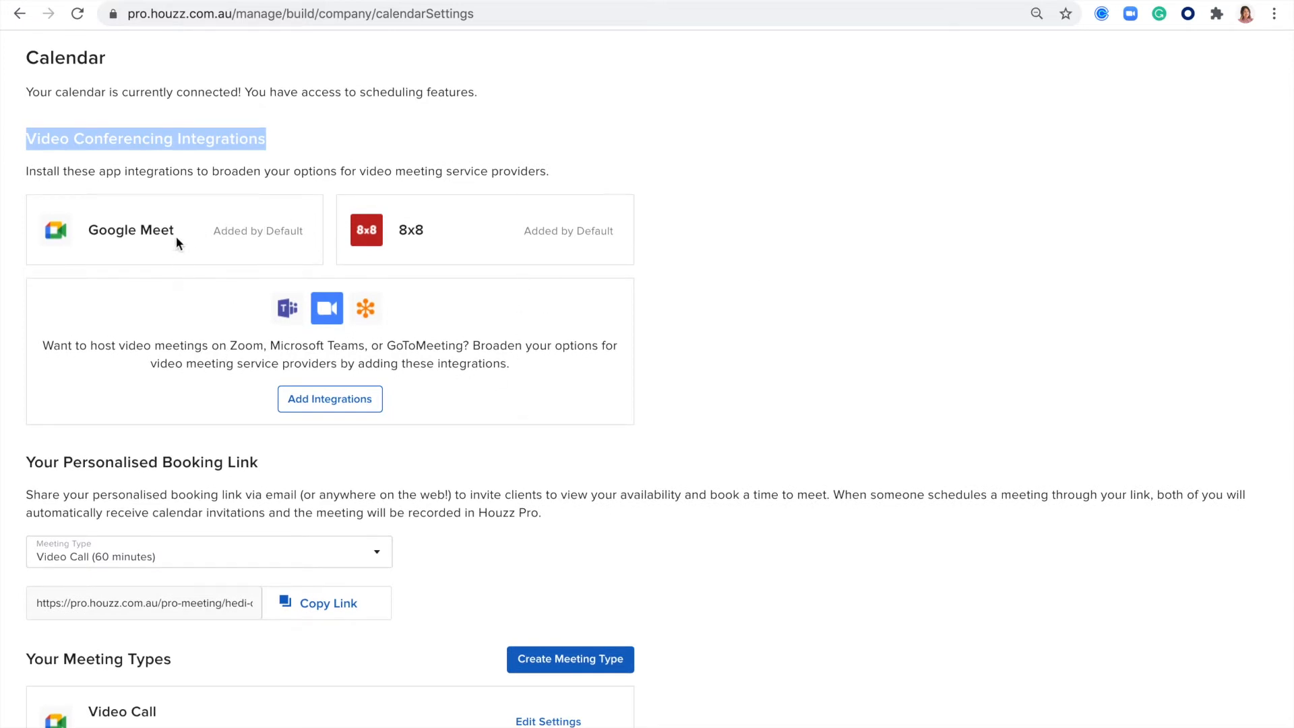
- Set the personalised booking link's meeting type to Phone Call (30 minutes) and highlight the resulting link
scroll(614, 334, down, 2)
drag(297, 374, 71, 375)
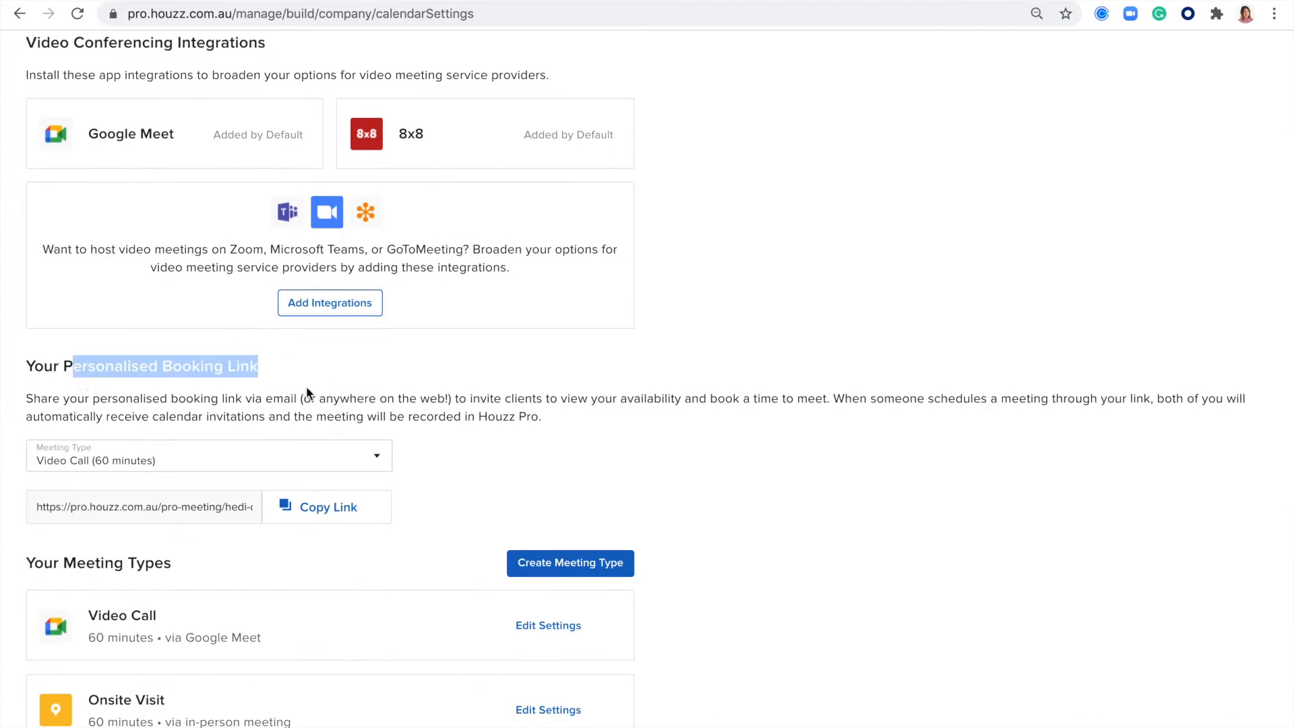
scroll(317, 369, down, 1)
click(463, 325)
click(375, 399)
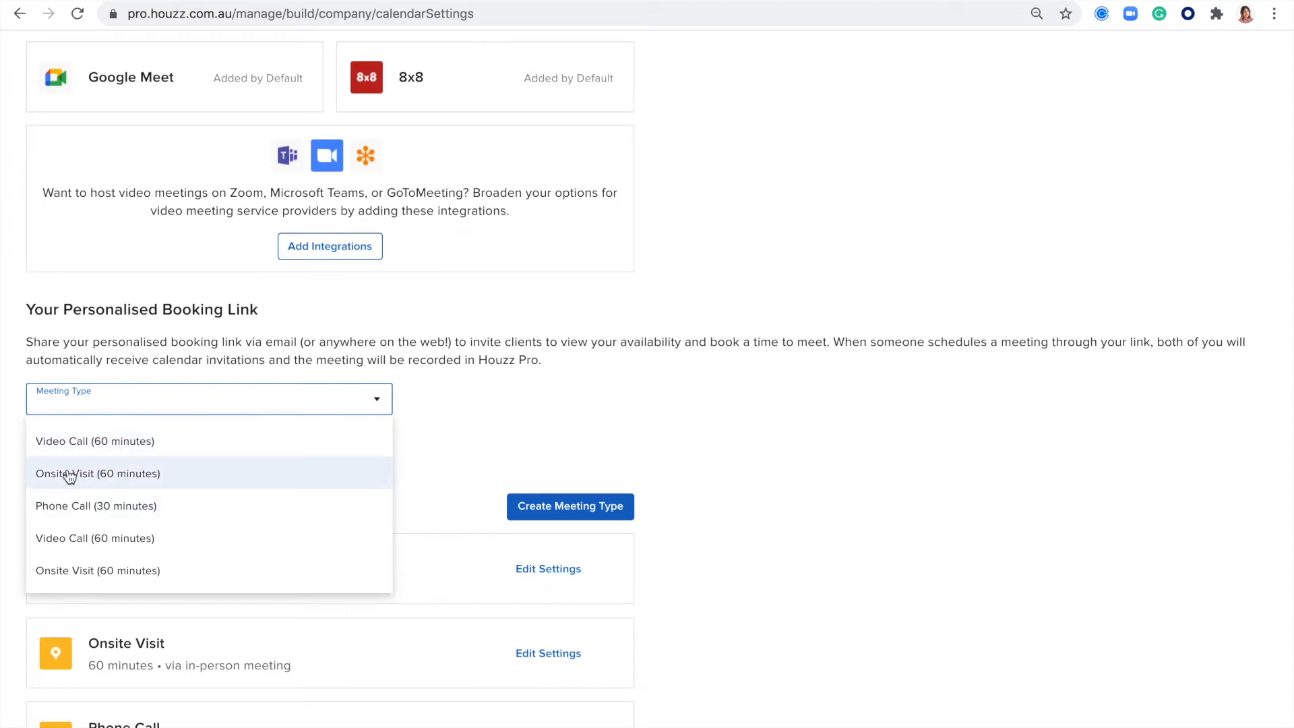
click(108, 502)
click(125, 447)
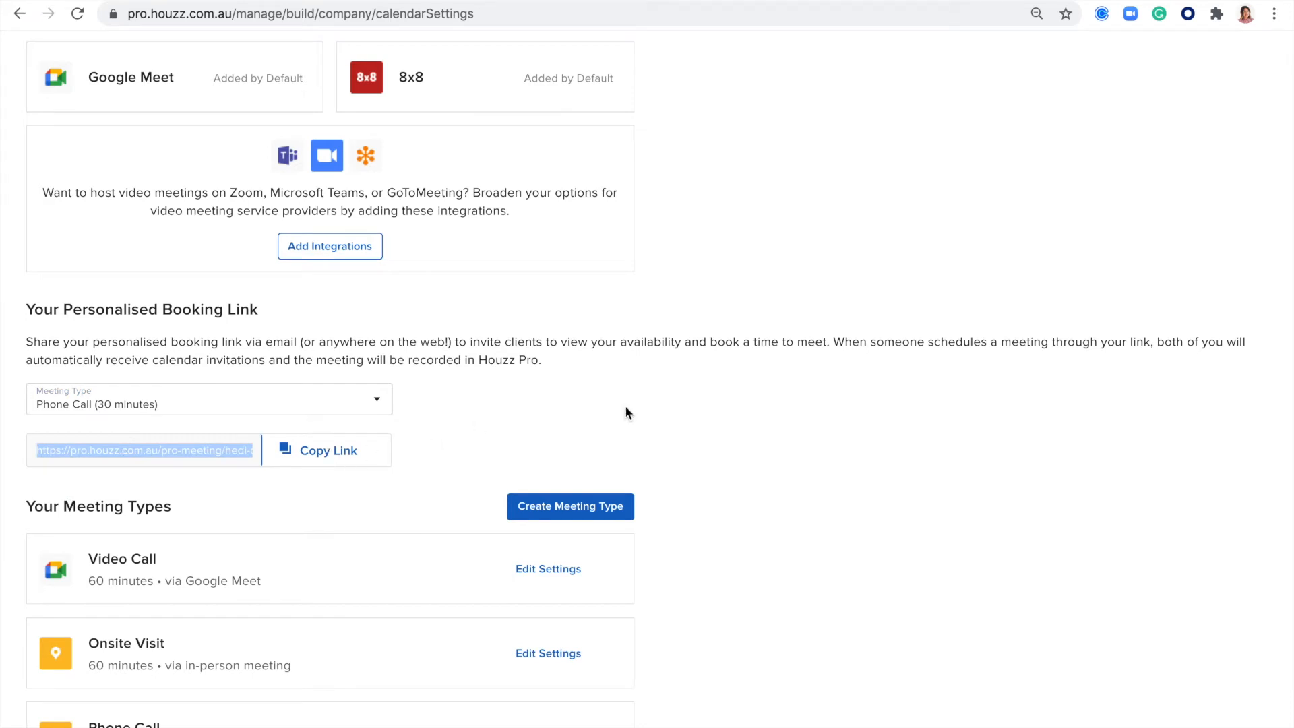
click(865, 422)
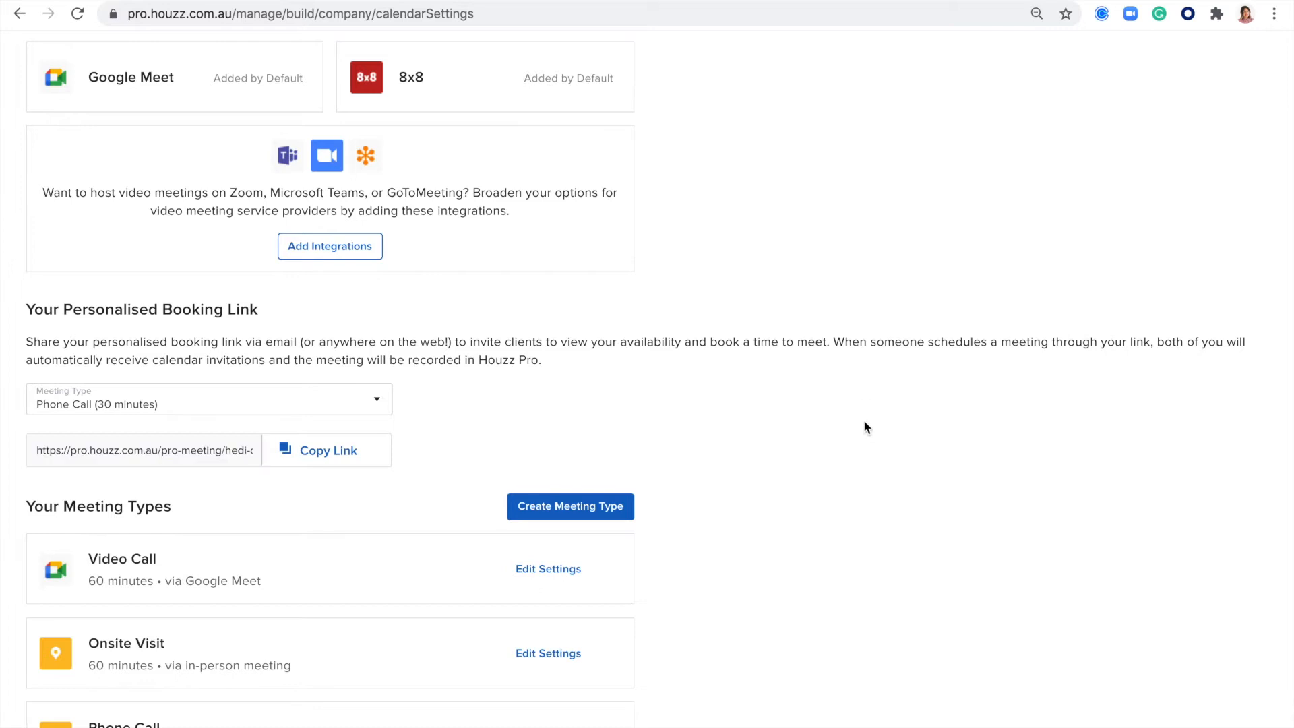
- Try a 12:30 PM start time without Monday and Wednesday for the first Video Call meeting type, and cancel the edit
scroll(865, 423, down, 5)
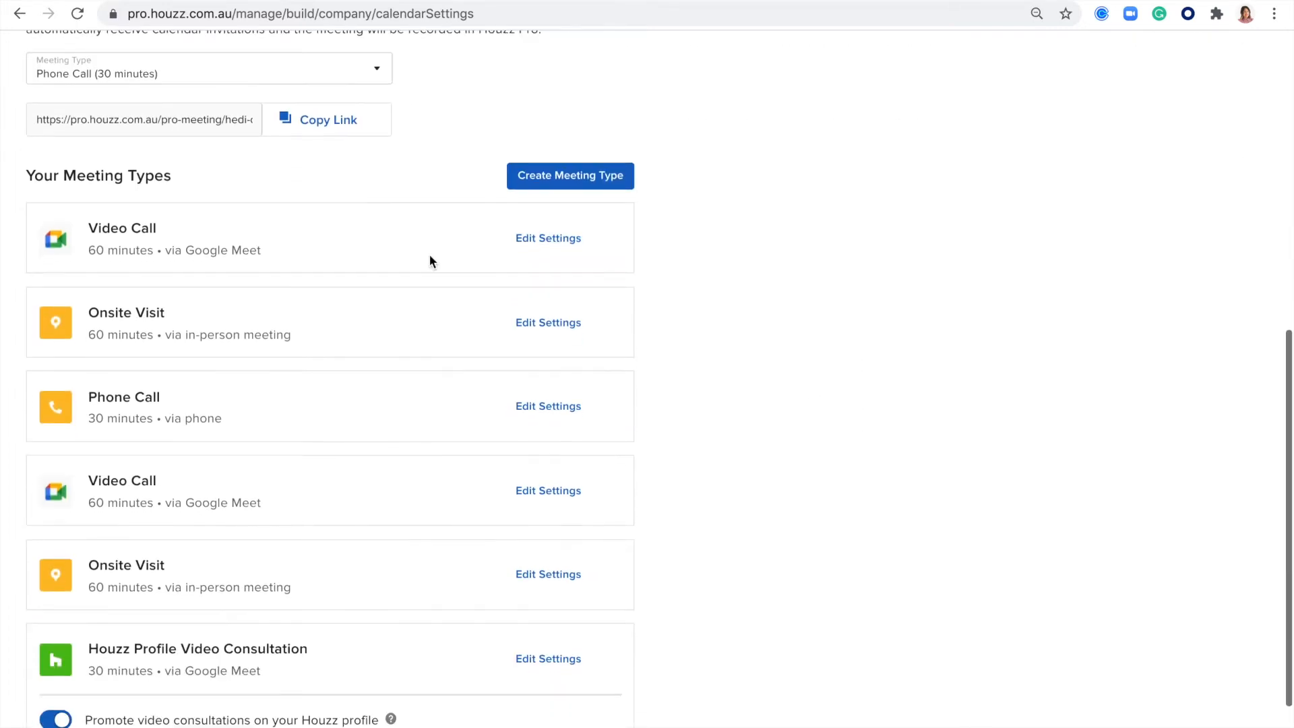
drag(176, 180, 24, 179)
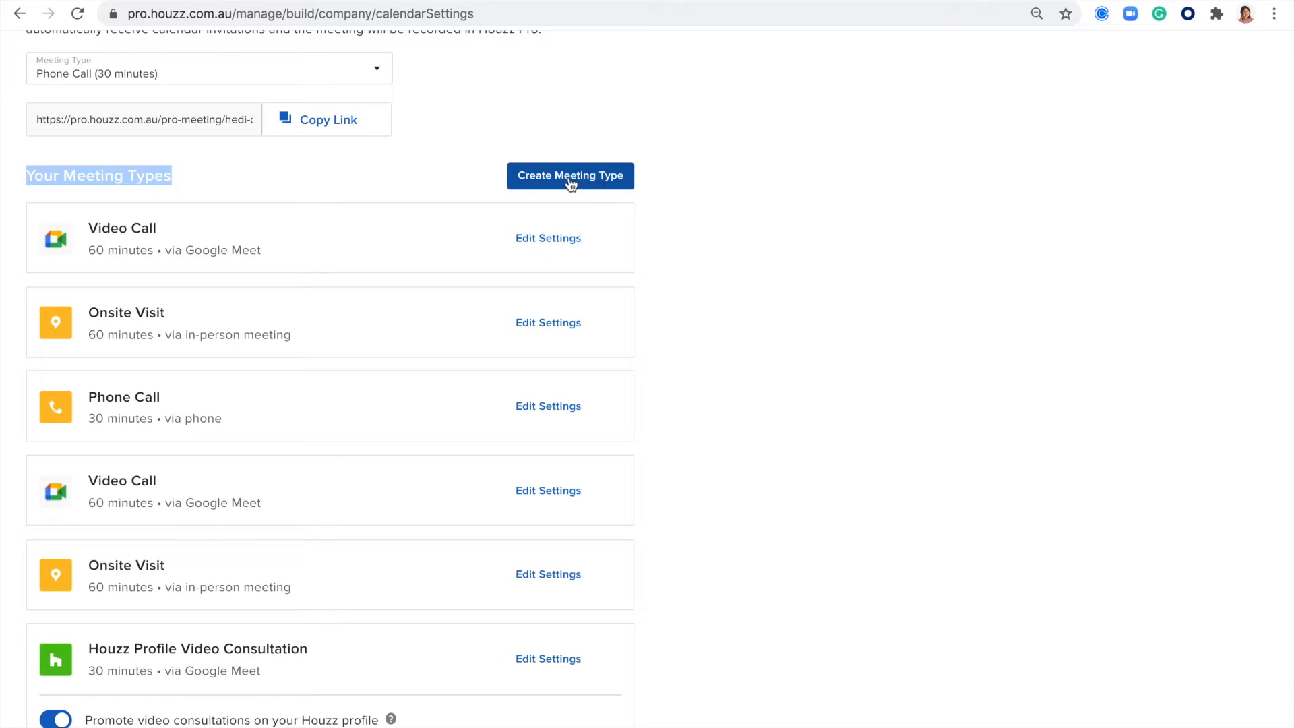
click(543, 241)
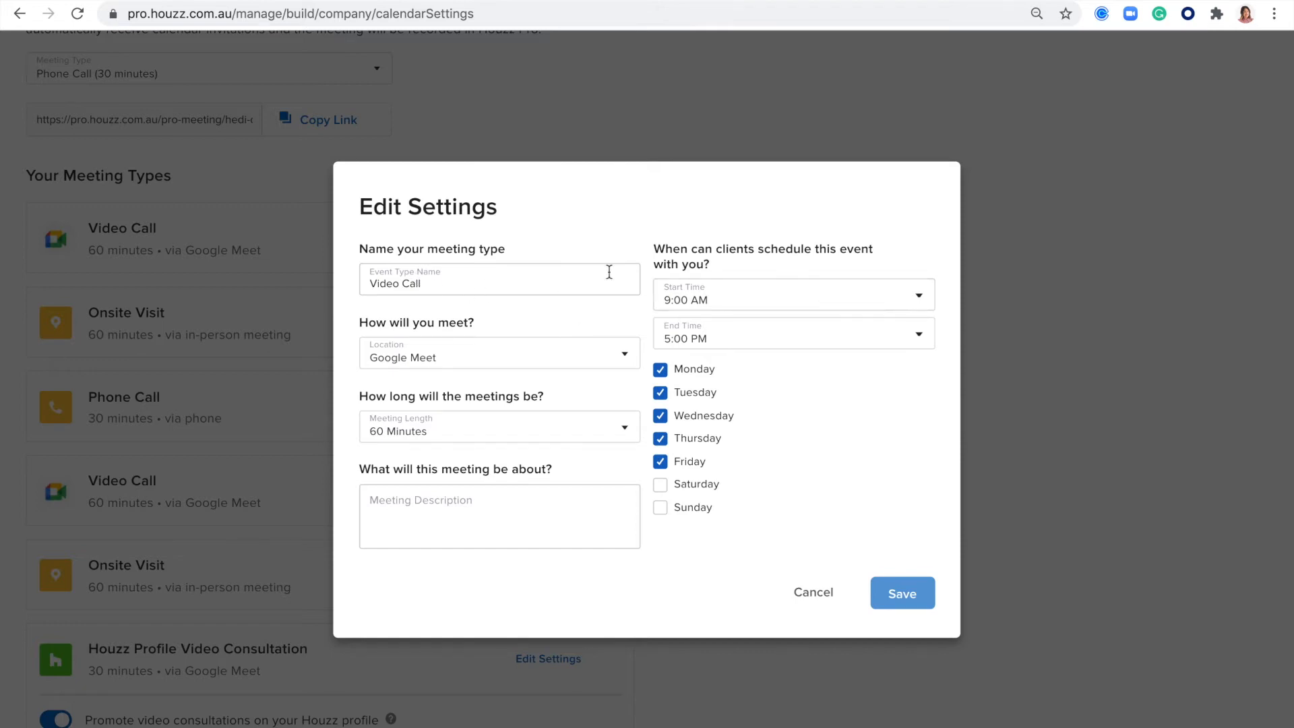
click(919, 297)
scroll(782, 453, down, 15)
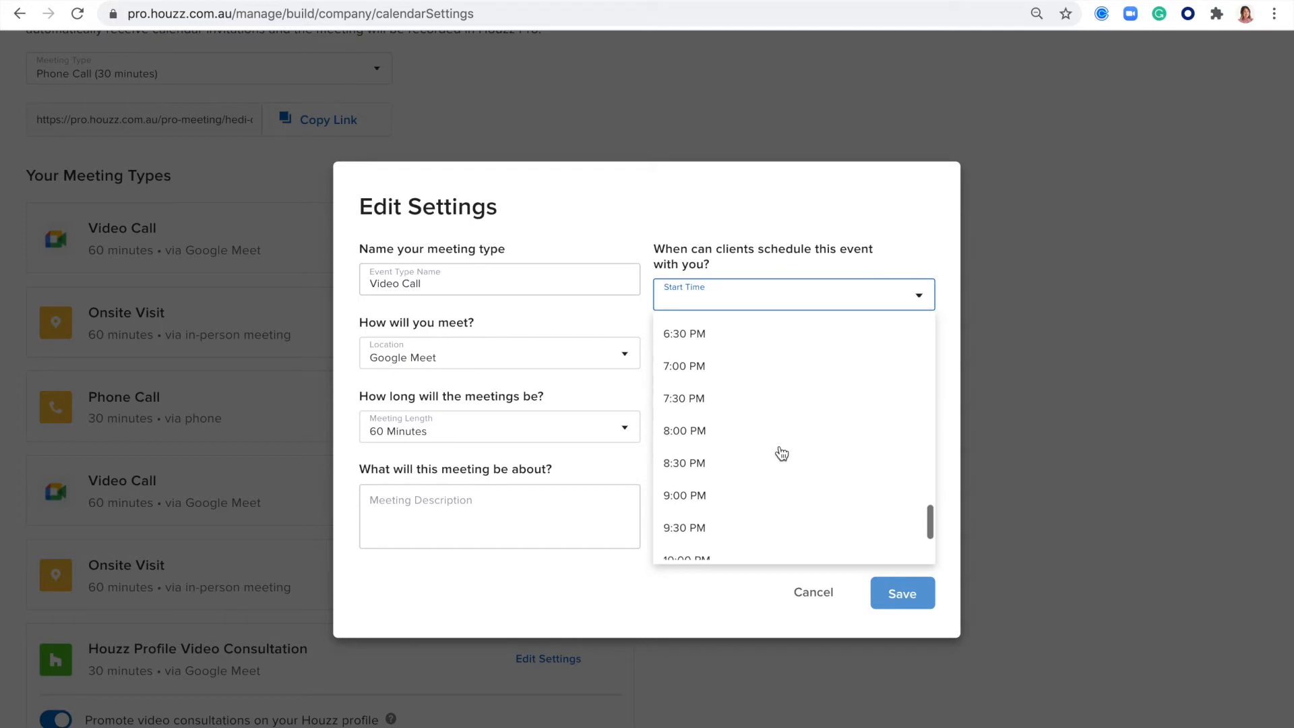
scroll(728, 421, up, 7)
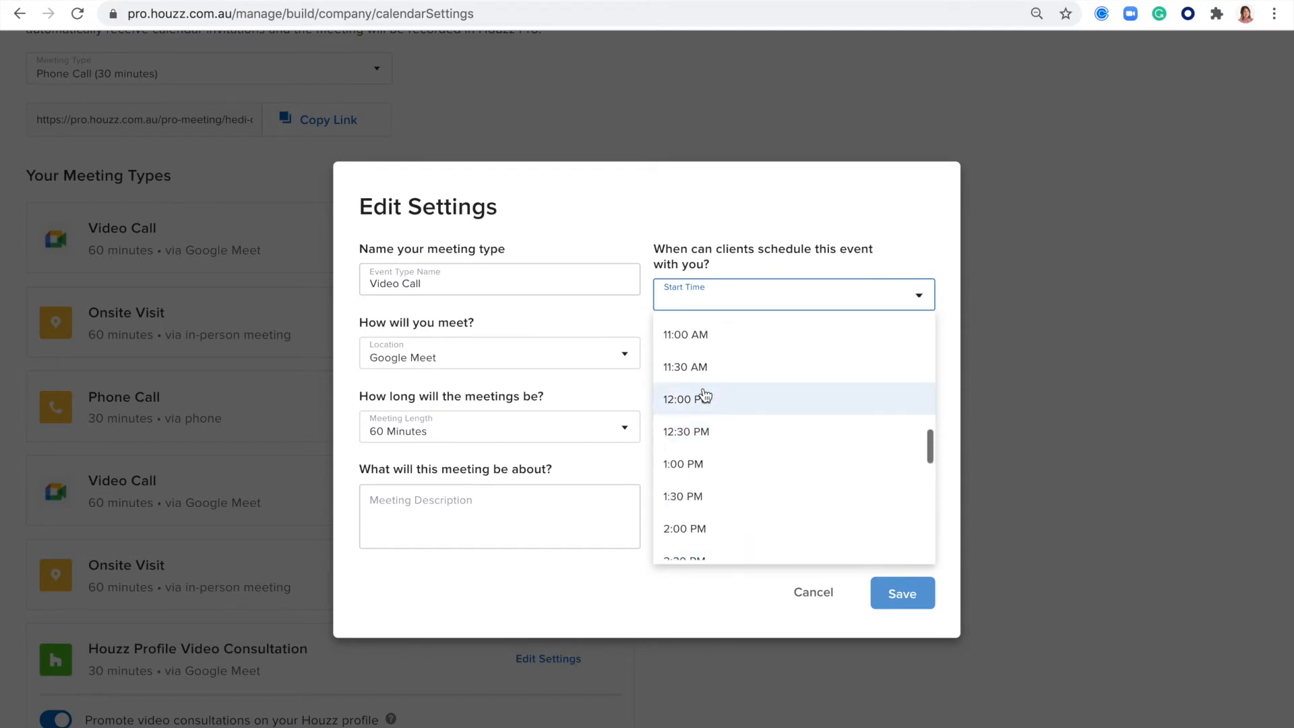
click(719, 422)
click(660, 415)
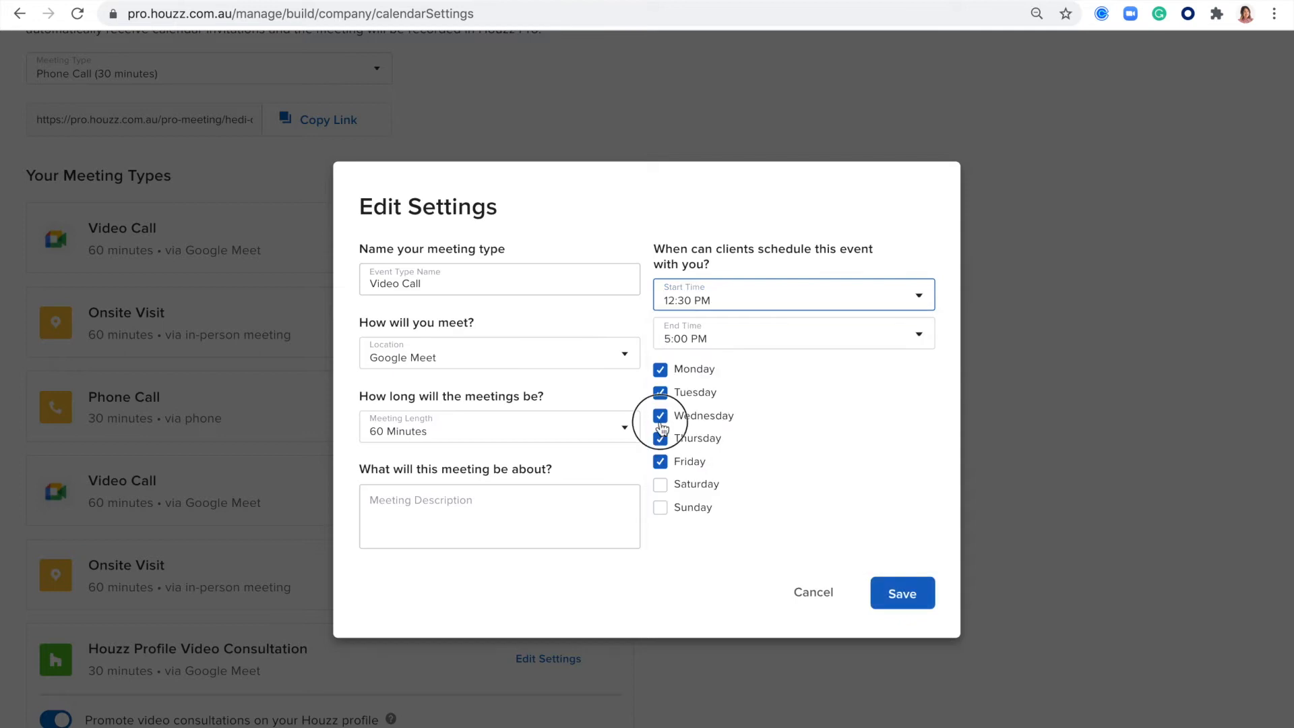
click(660, 369)
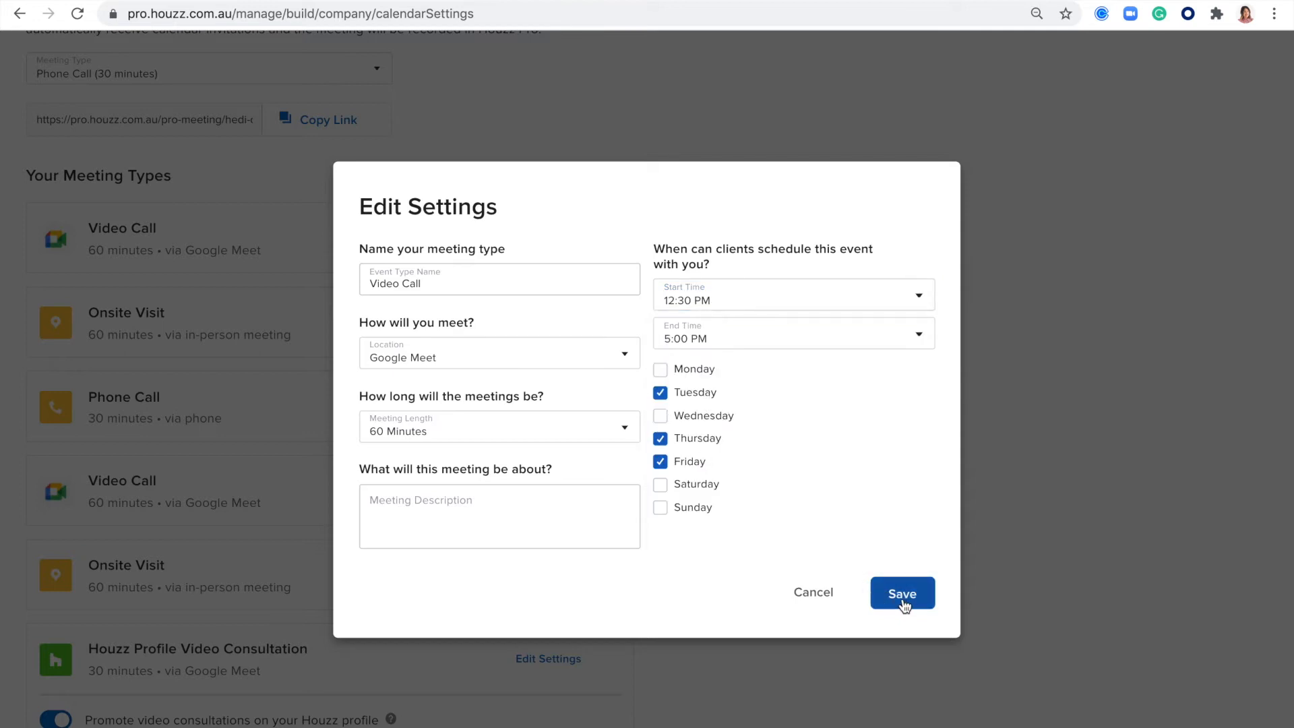
click(814, 593)
- Examine the option for promoting video consultations on the Houzz profile, below the Houzz Profile Video Consultation meeting type
scroll(546, 642, down, 2)
scroll(547, 643, down, 1)
mouse_move(420, 616)
mouse_down()
mouse_move(138, 607)
mouse_move(416, 604)
mouse_up()
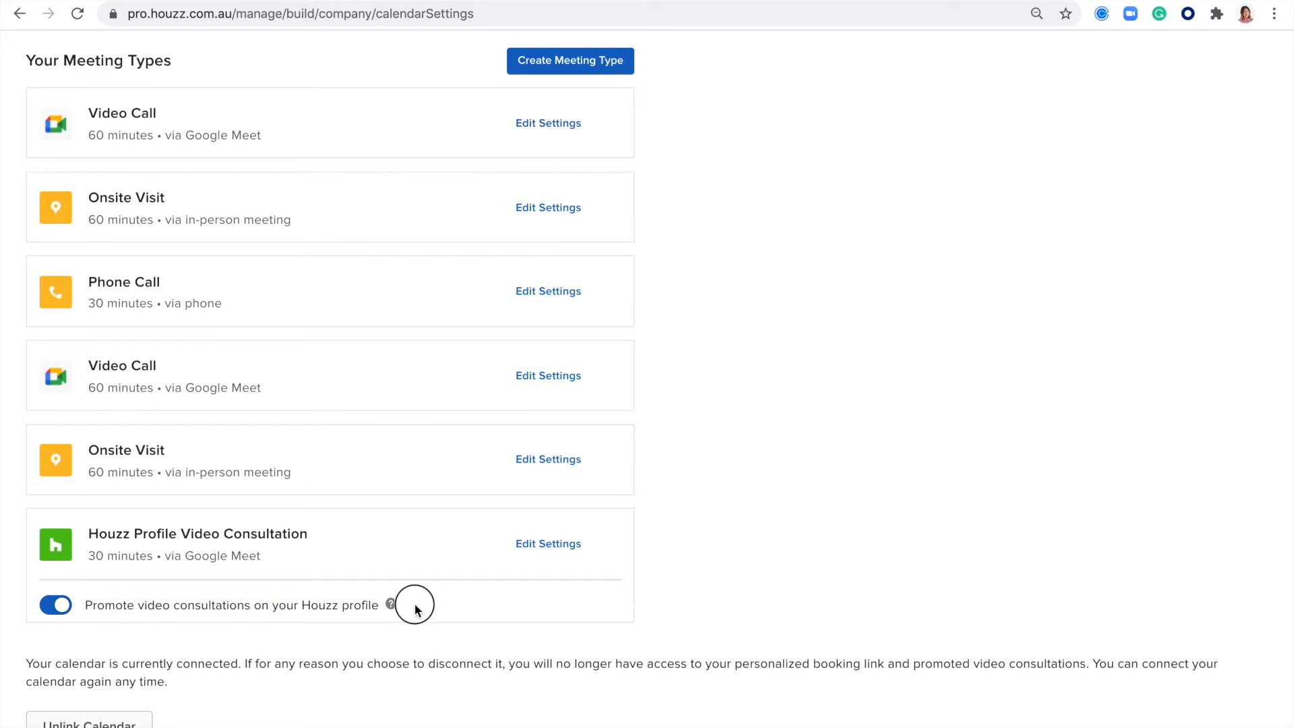
- Read the explanation of promoting video consultations on the Houzz profile, and close it
triple_click(397, 601)
click(437, 605)
click(391, 606)
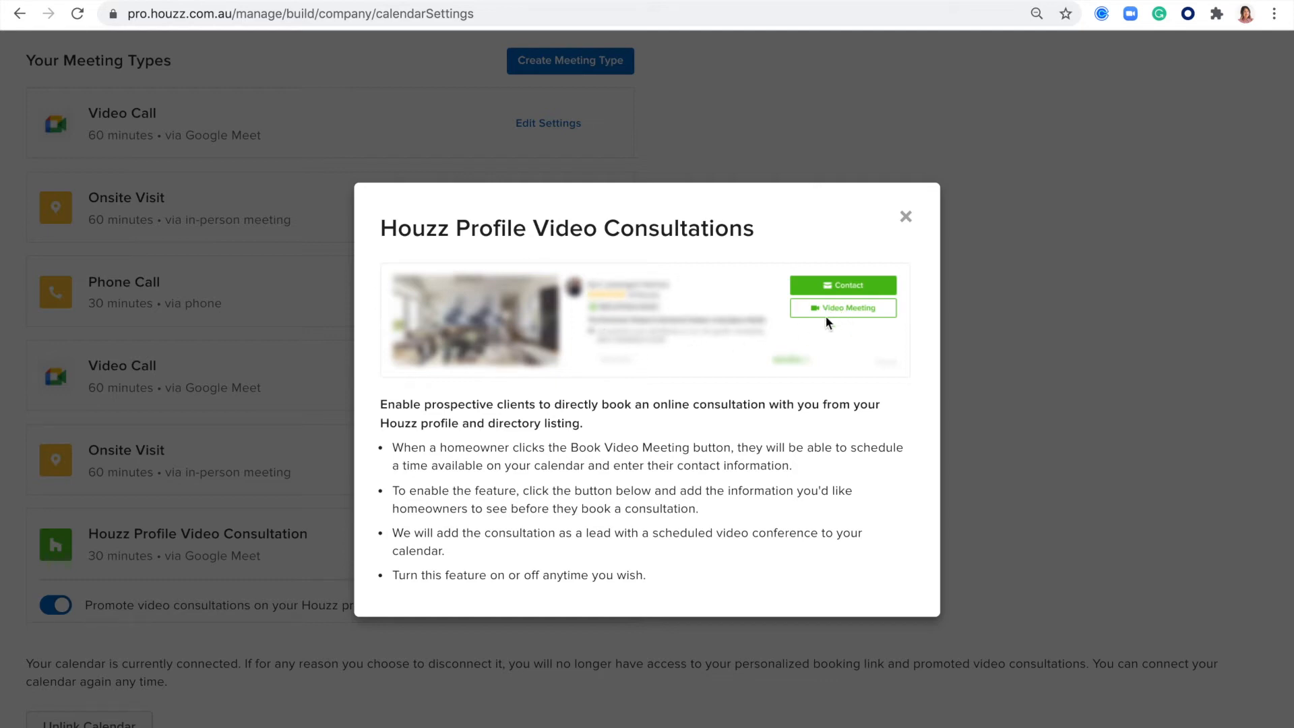
click(905, 215)
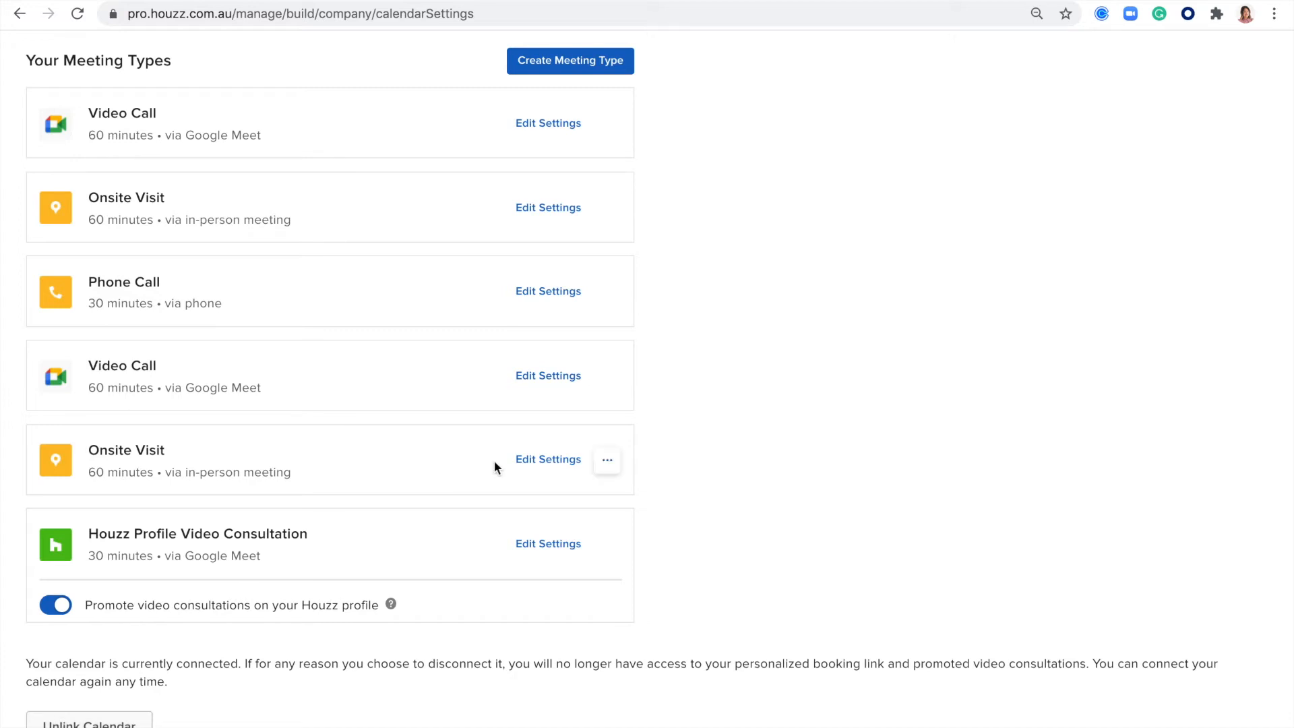
- Return to the Houzz Pro dashboard and open the list of all leads
scroll(495, 460, up, 10)
click(53, 58)
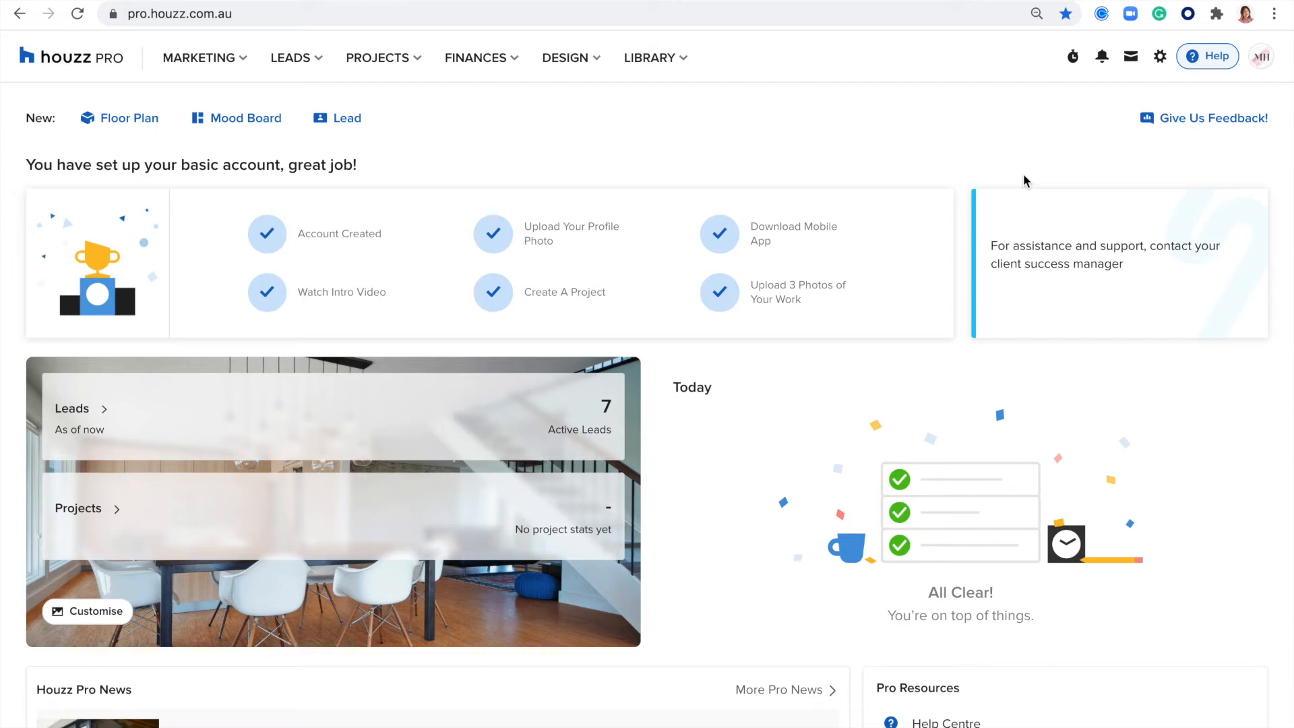
click(296, 59)
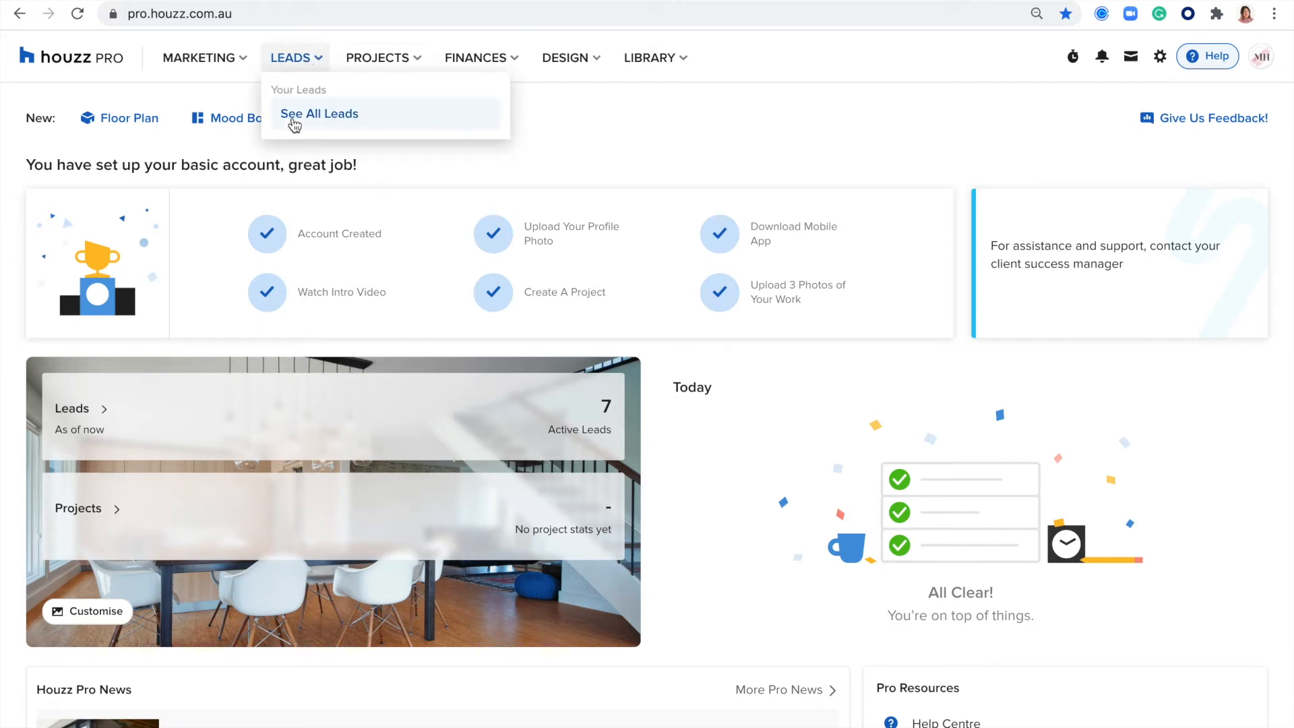
click(307, 124)
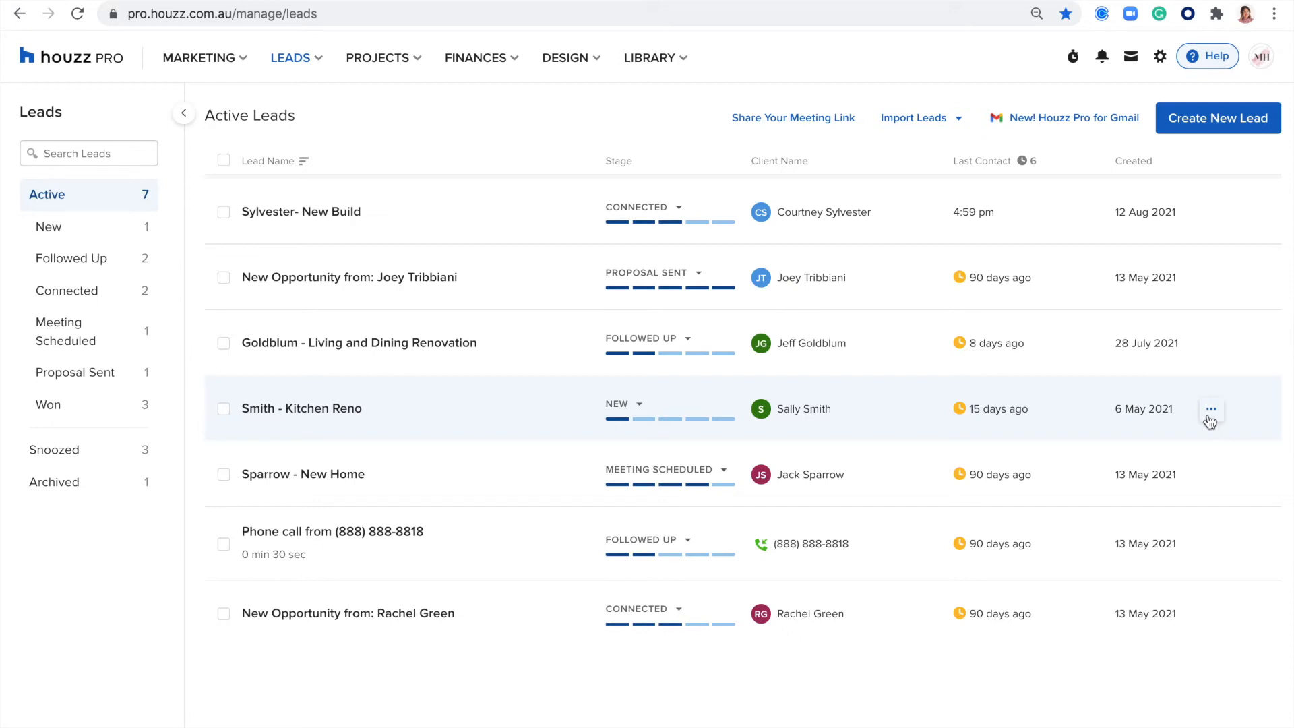
- Try snoozing the phone call lead until the chosen date 27 Aug 2021, and cancel the snooze
click(1212, 543)
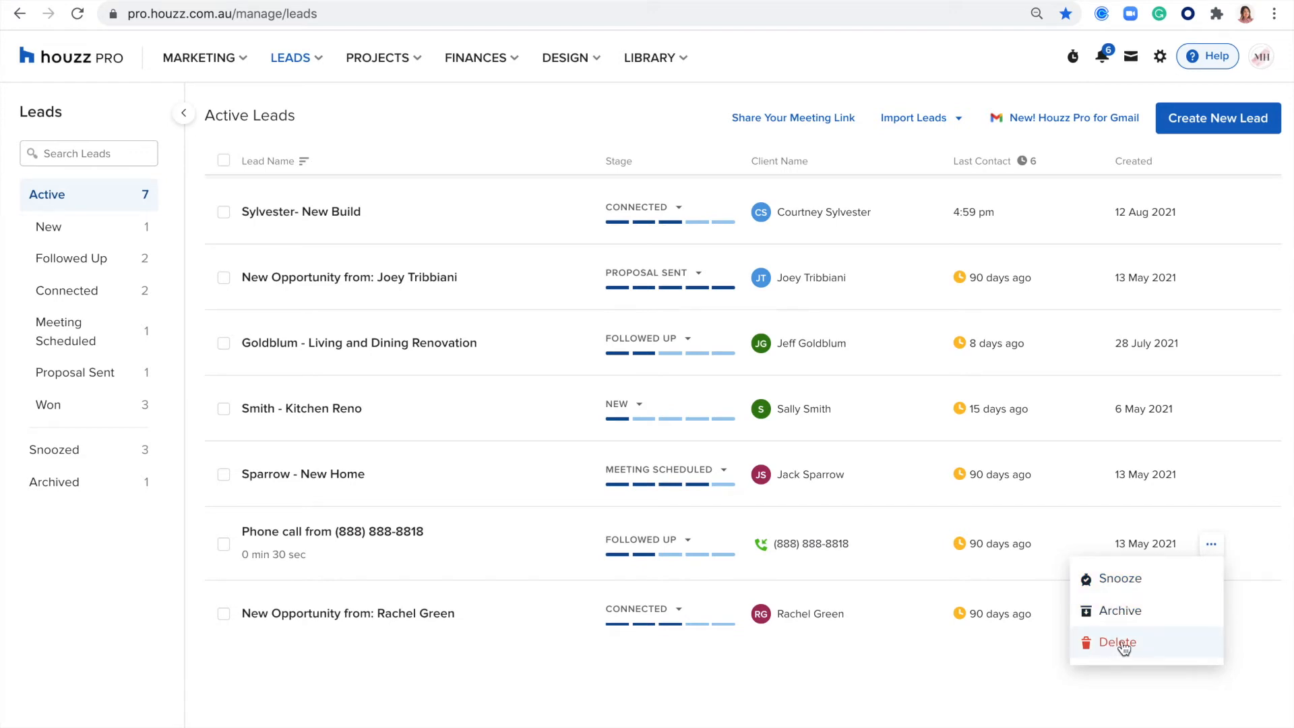
click(1136, 578)
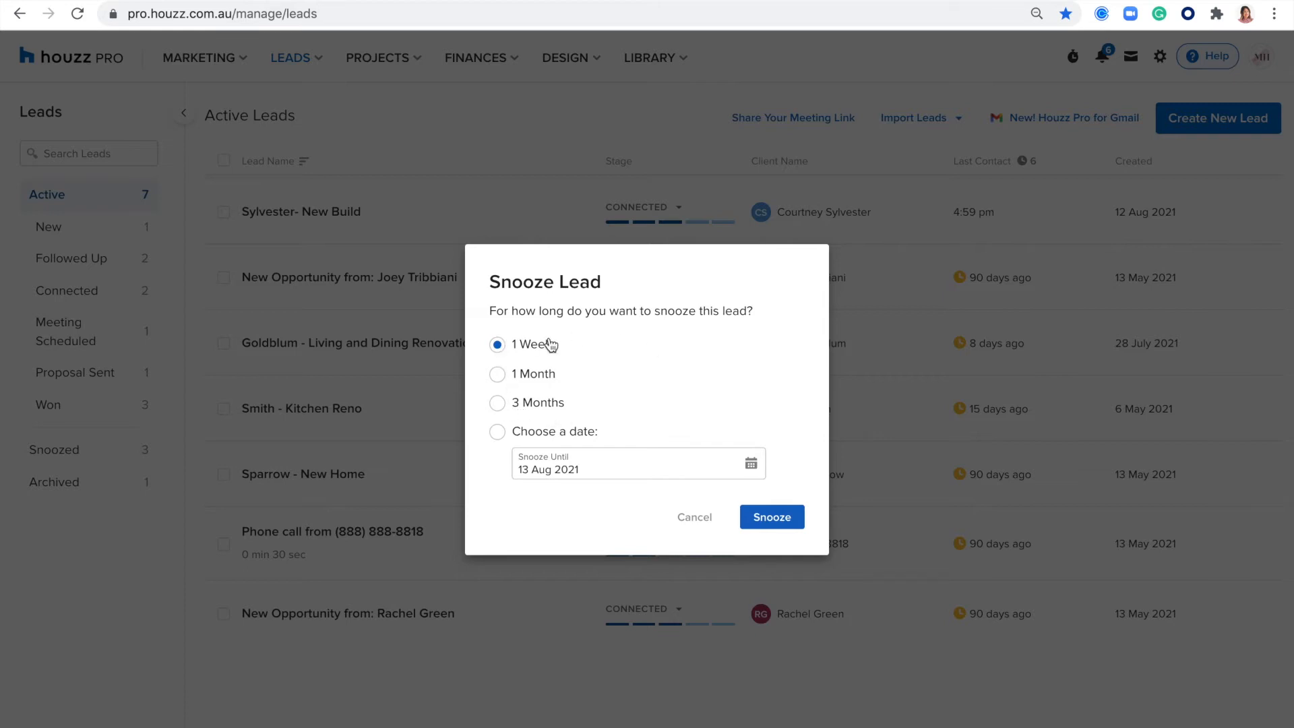
click(500, 434)
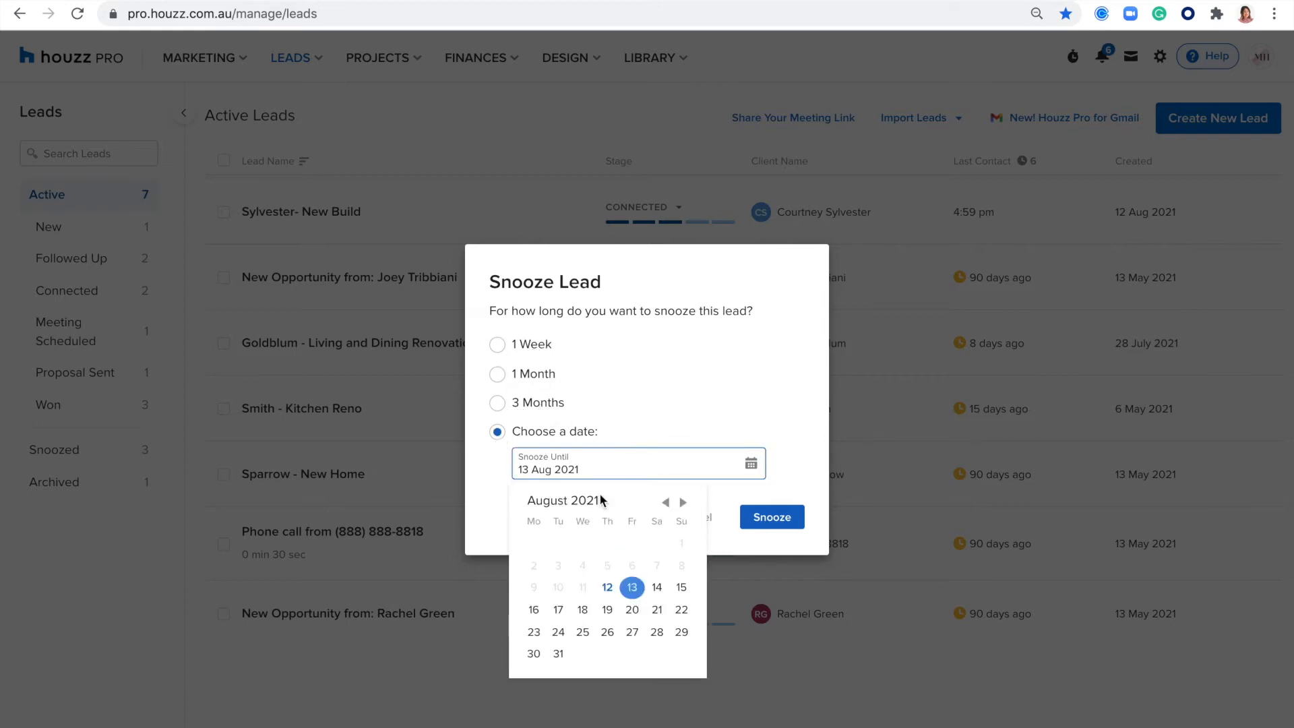
click(632, 632)
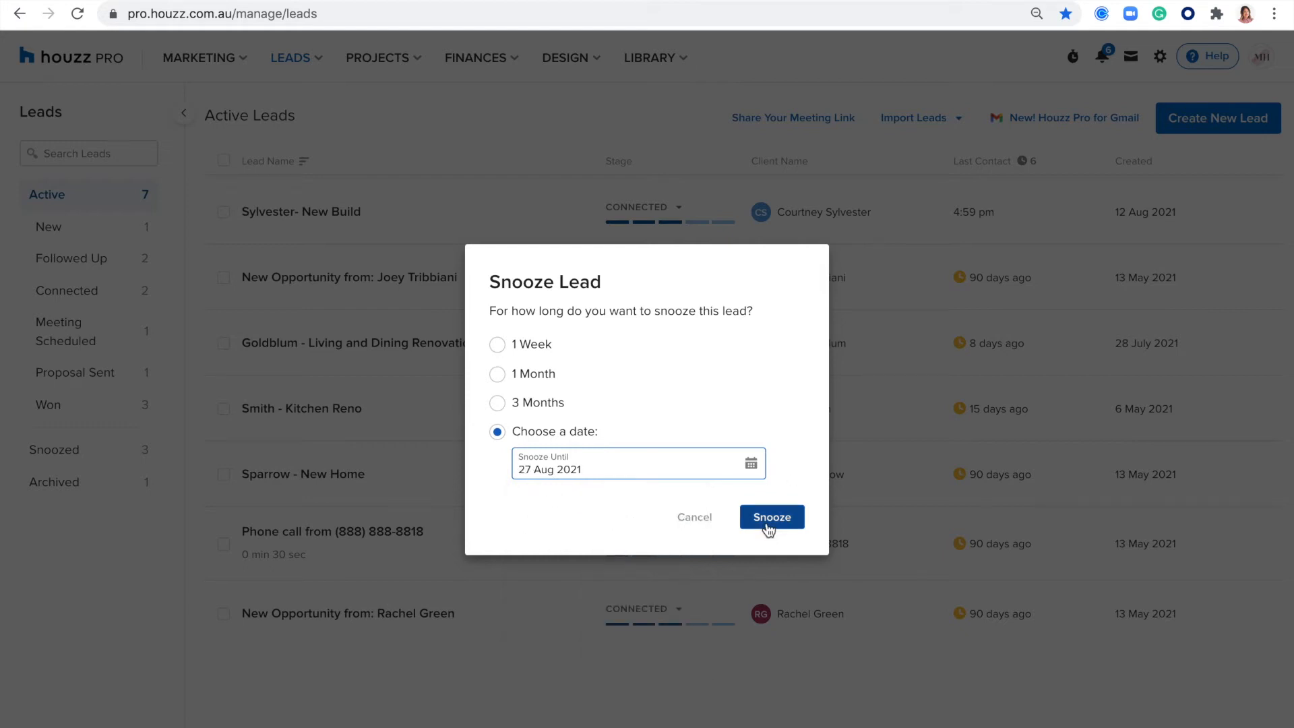
click(695, 521)
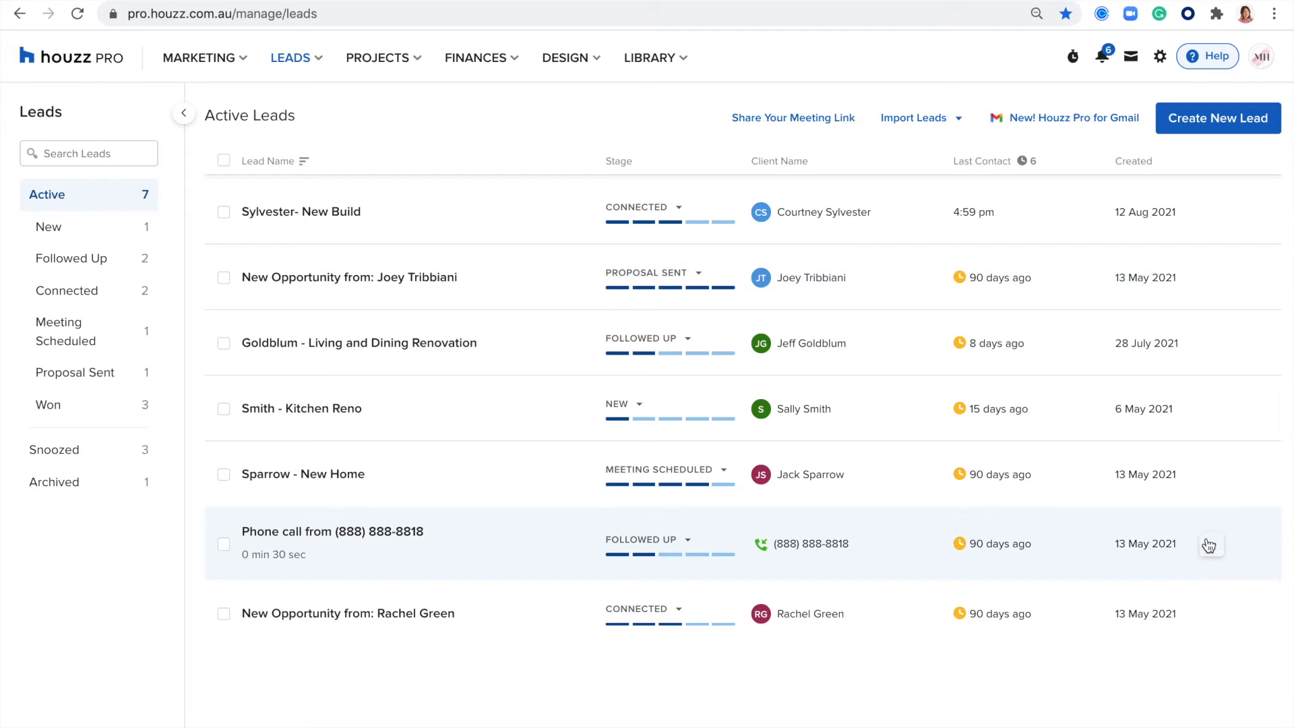
- Archive the phone call lead with the reason "I don't serve this location" and skip the goodbye message
click(1210, 543)
click(1105, 611)
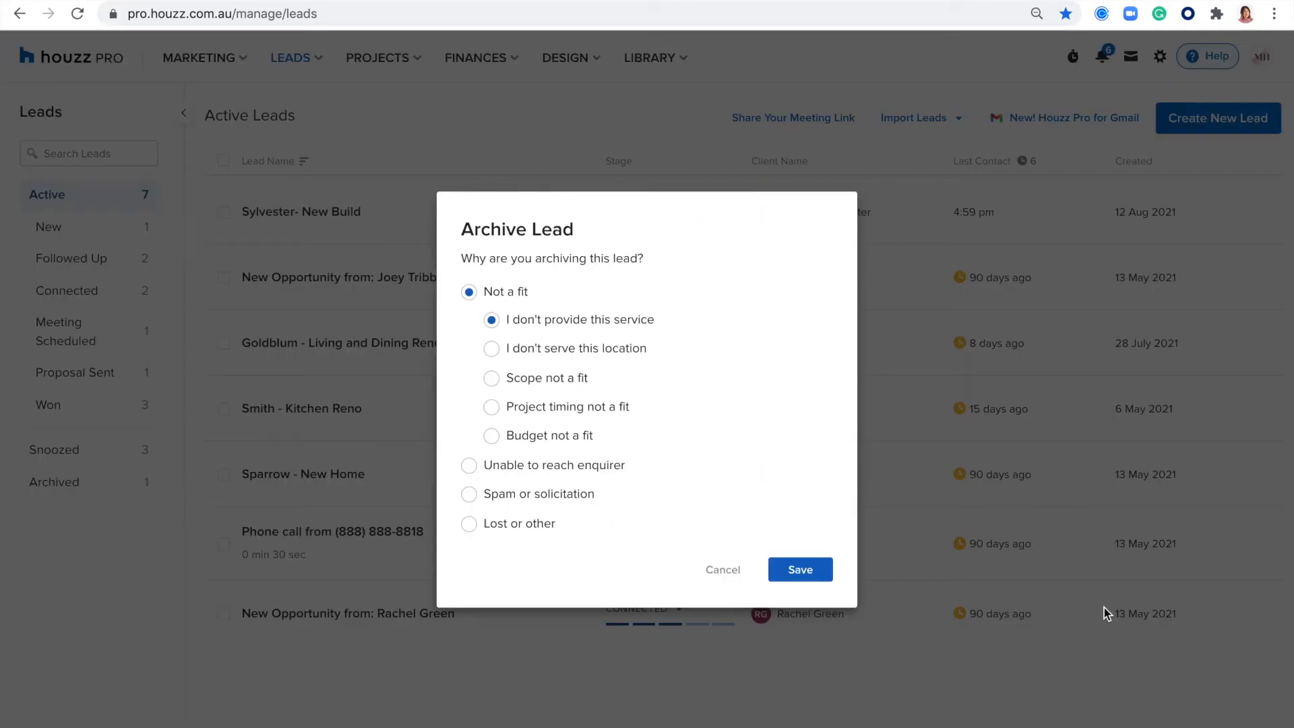
click(492, 351)
click(803, 568)
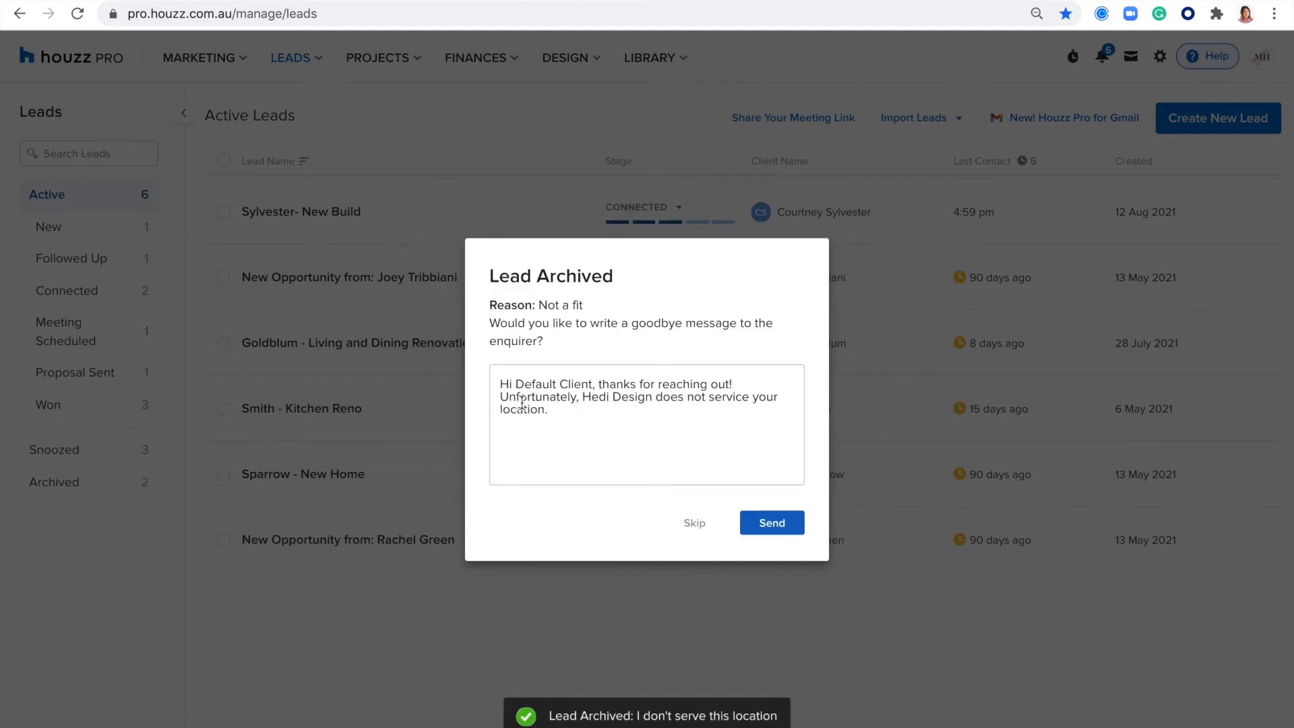
click(688, 523)
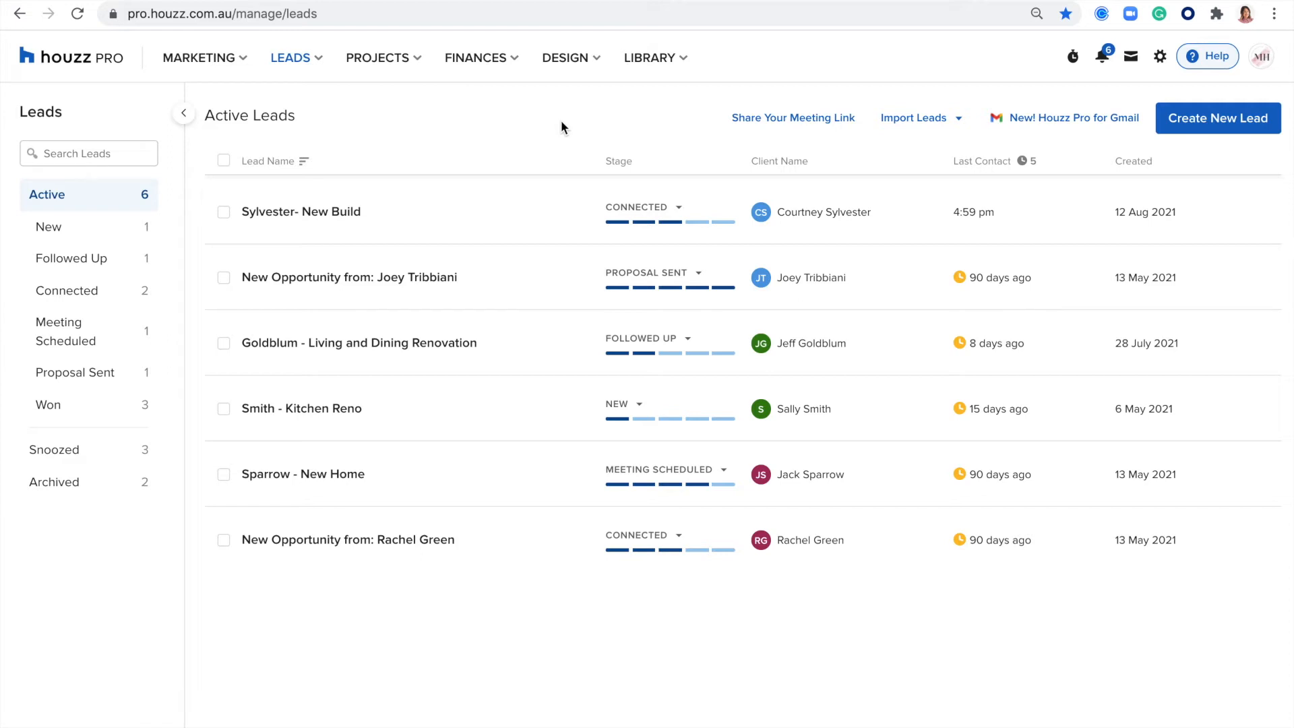
- Examine the option for importing leads from a CSV file, highlight "CSV File" in its heading, and close it
click(933, 124)
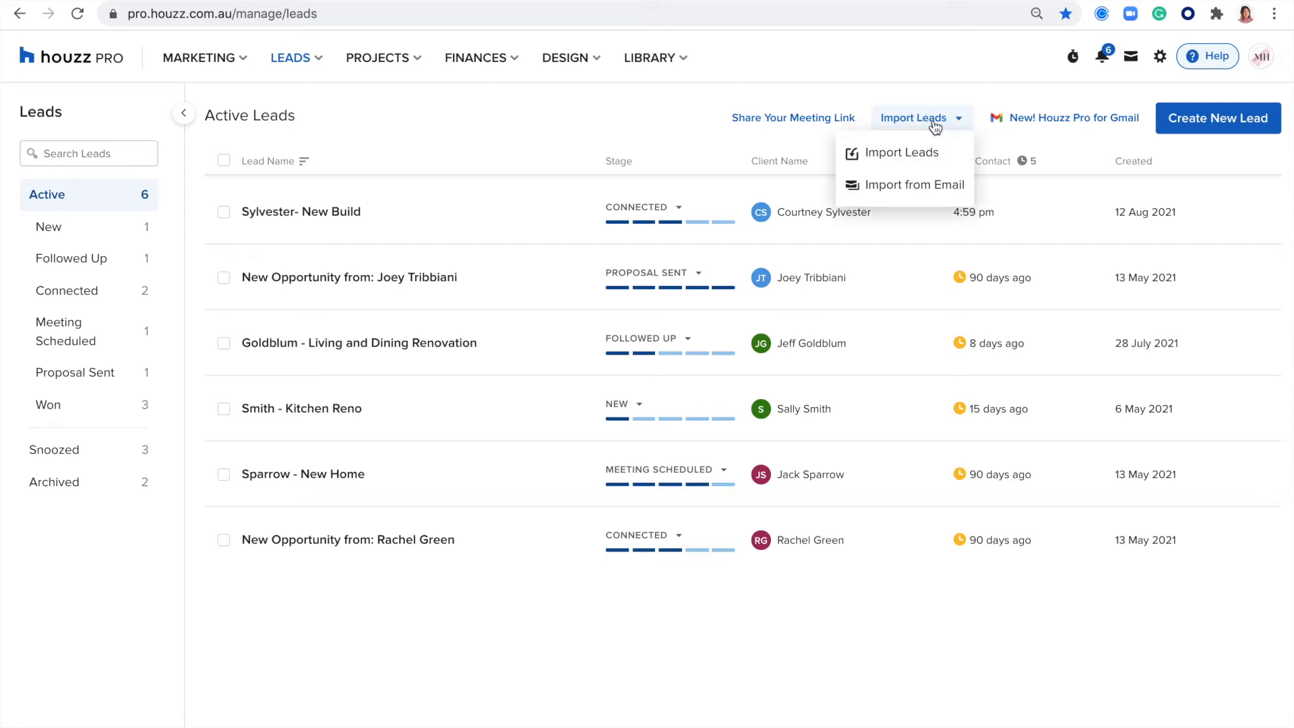
click(886, 155)
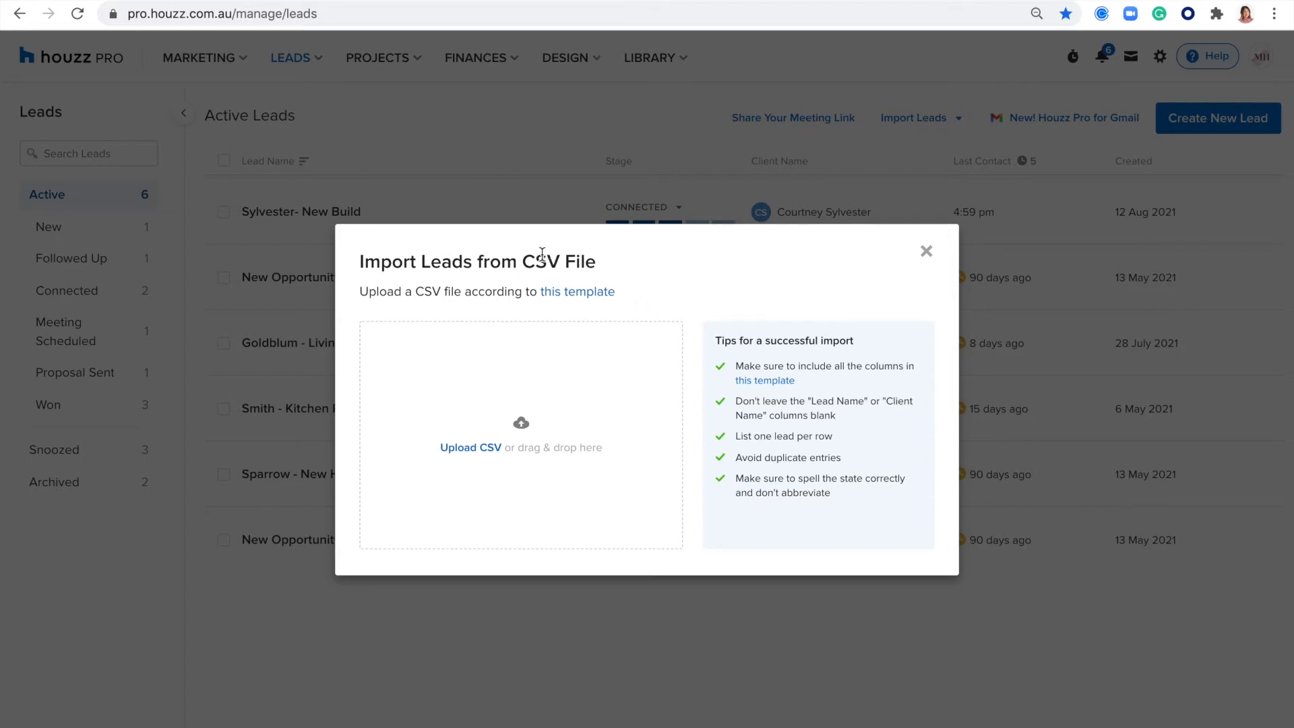
drag(597, 261, 516, 263)
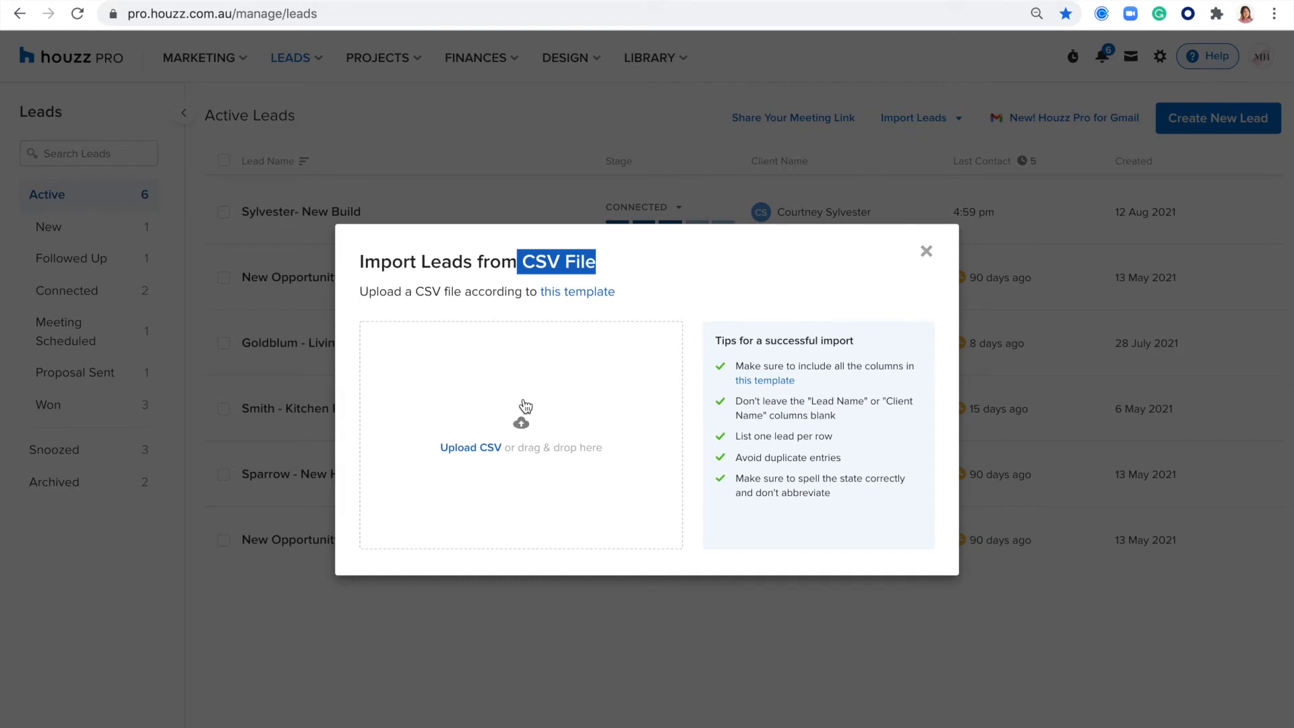
click(926, 253)
- Review how to import a lead from email, highlighting the forwarding address, and view the Houzz Pro CRM for Gmail extension page
click(936, 128)
click(904, 187)
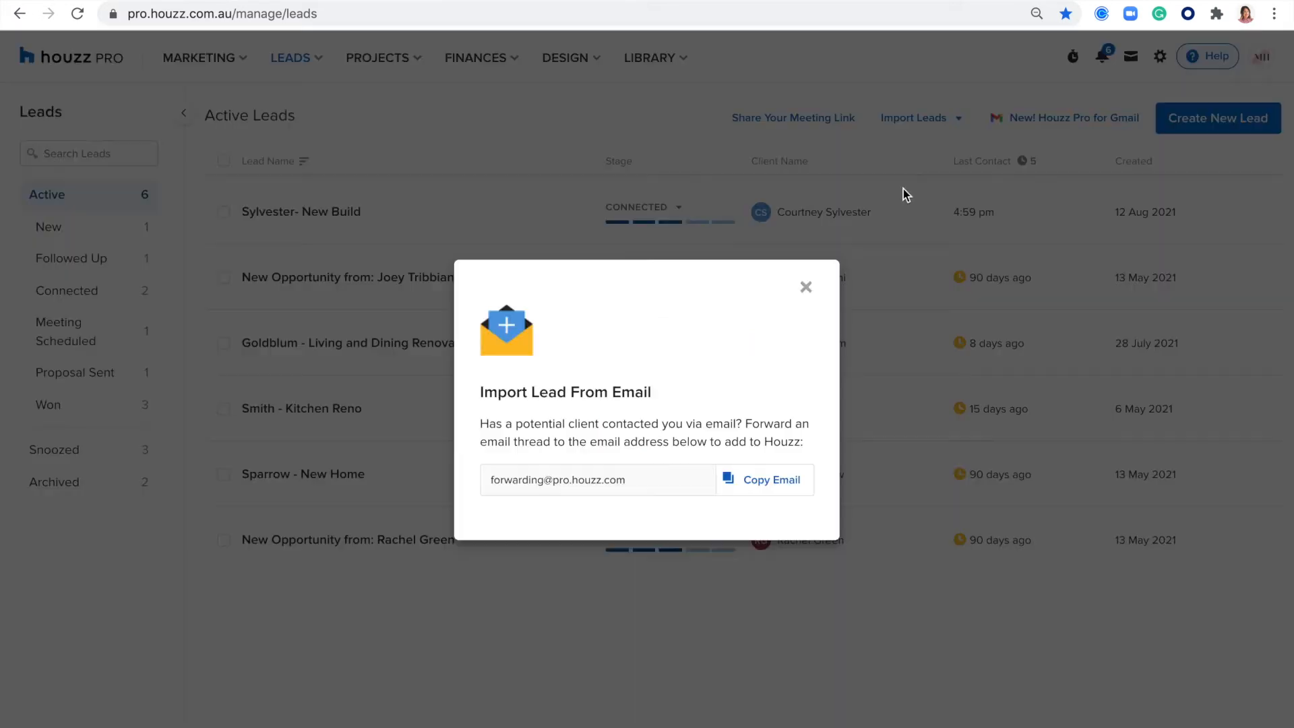
drag(637, 478, 480, 478)
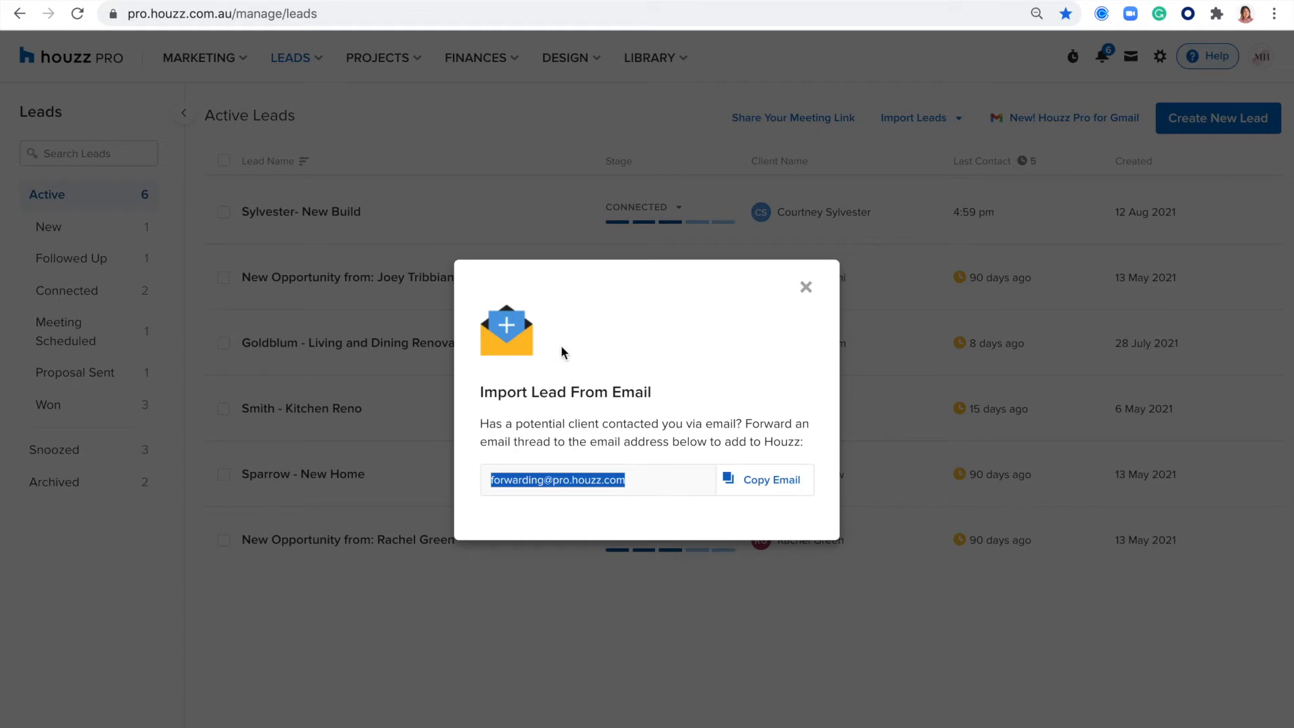
click(807, 288)
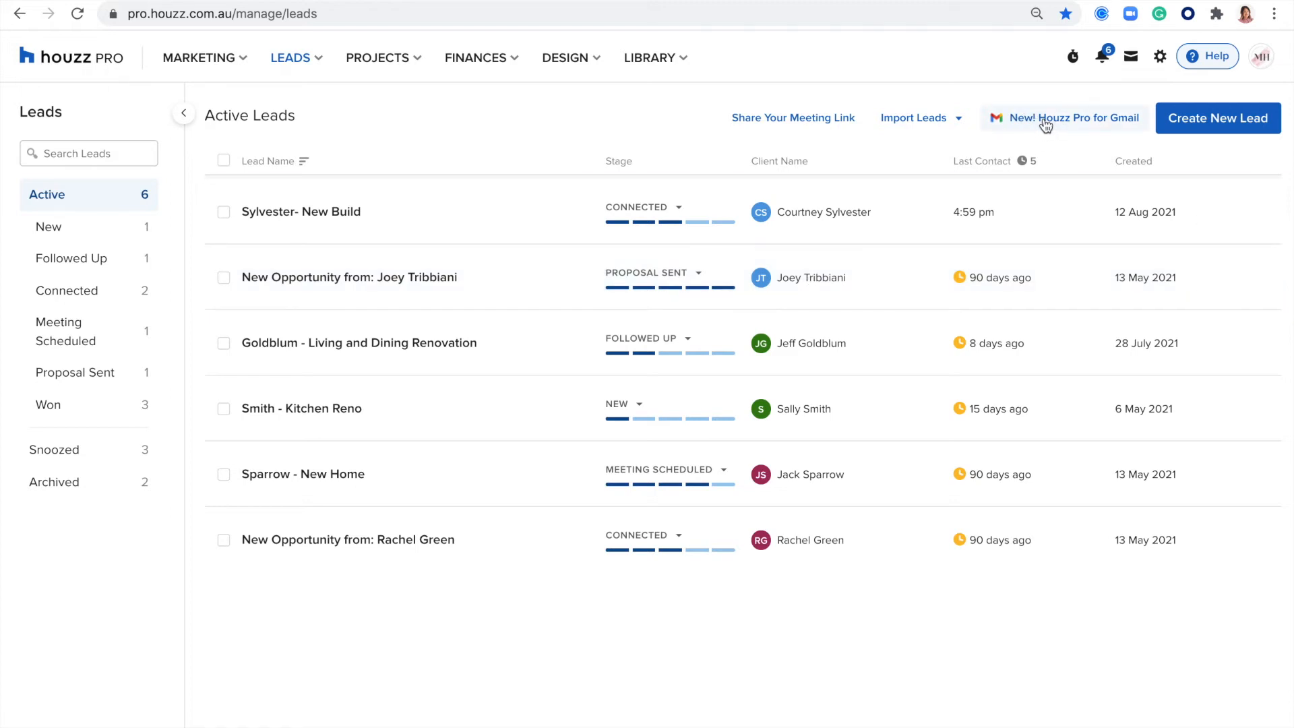
click(1043, 125)
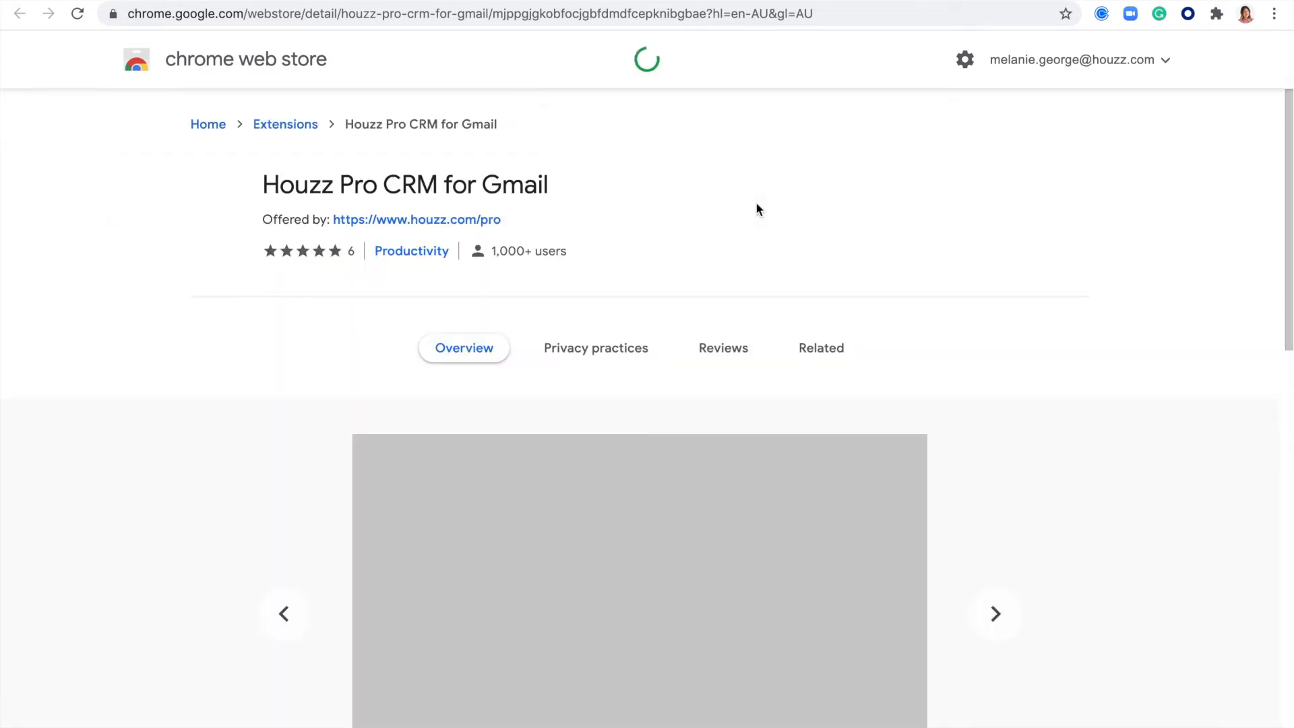
scroll(931, 309, down, 1)
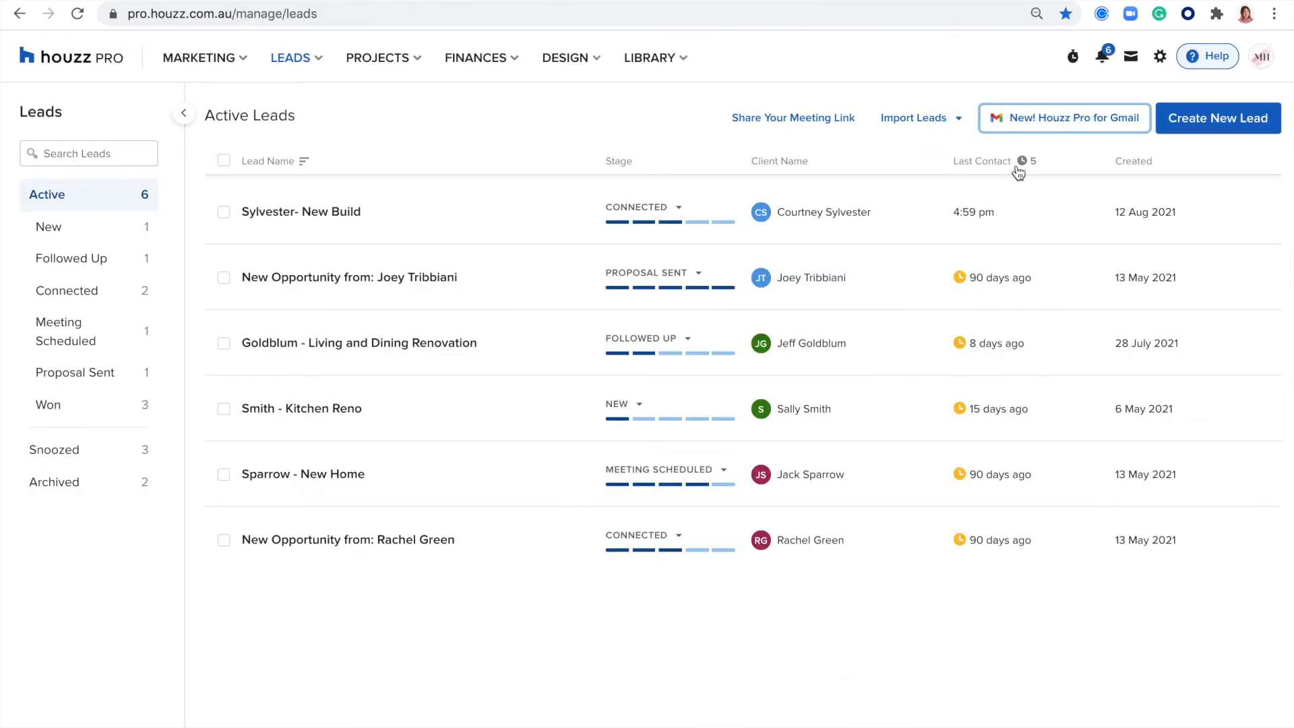
- Start a new lead and expand the form to review its additional lead and client detail fields
click(1221, 129)
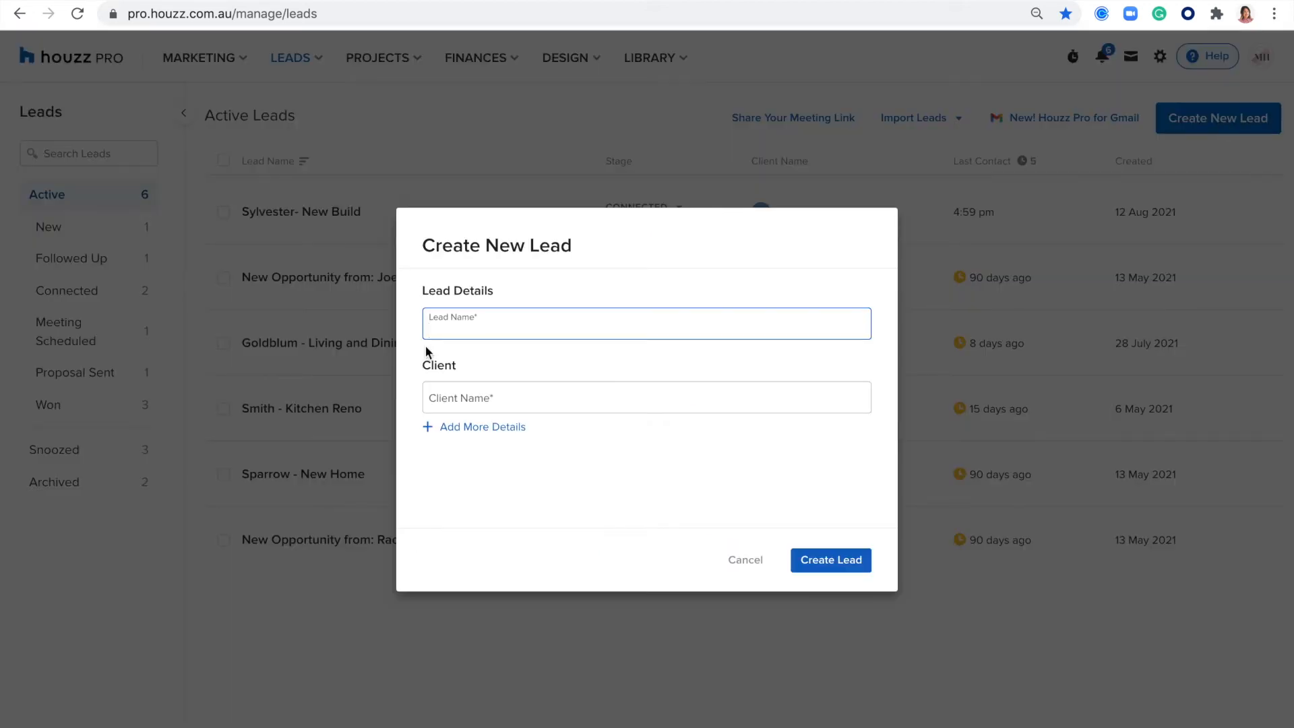
click(455, 318)
click(653, 370)
click(467, 398)
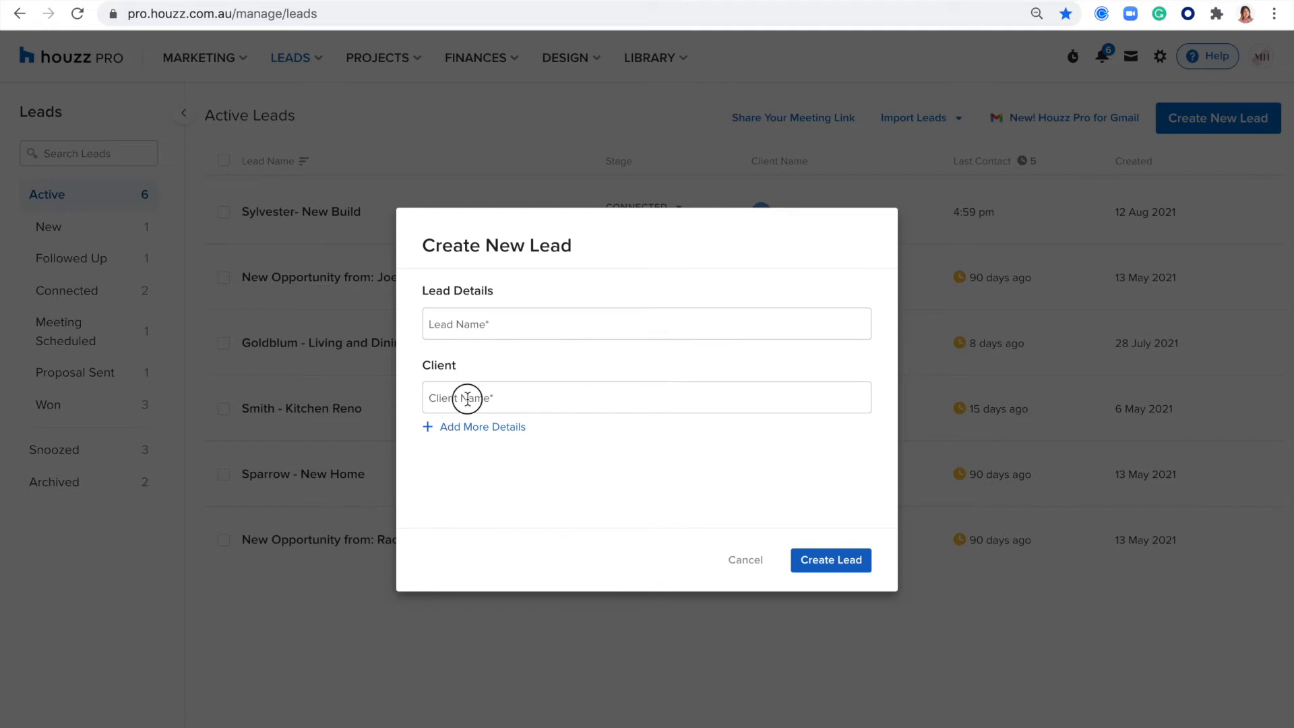
click(479, 368)
click(461, 431)
scroll(503, 381, down, 3)
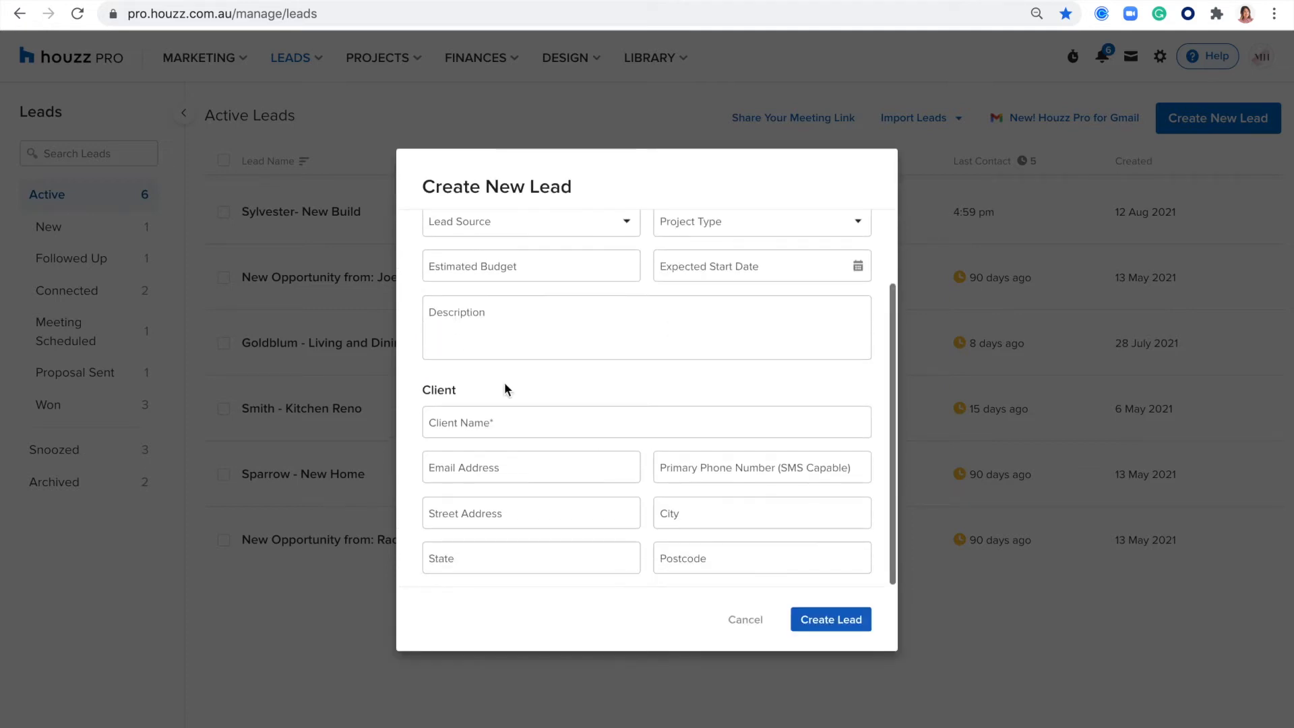
scroll(504, 357, up, 2)
- Try Social media as the new lead's source, browse the other source options, and cancel the lead
click(519, 294)
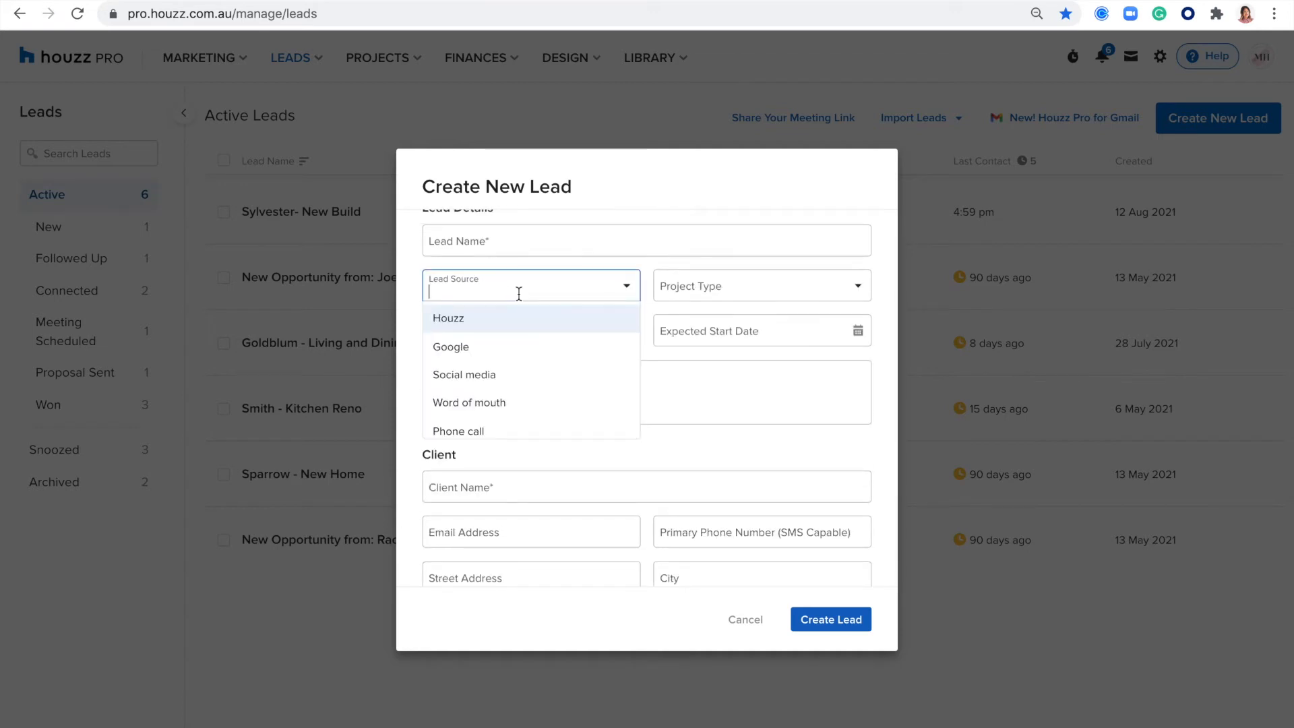
click(469, 369)
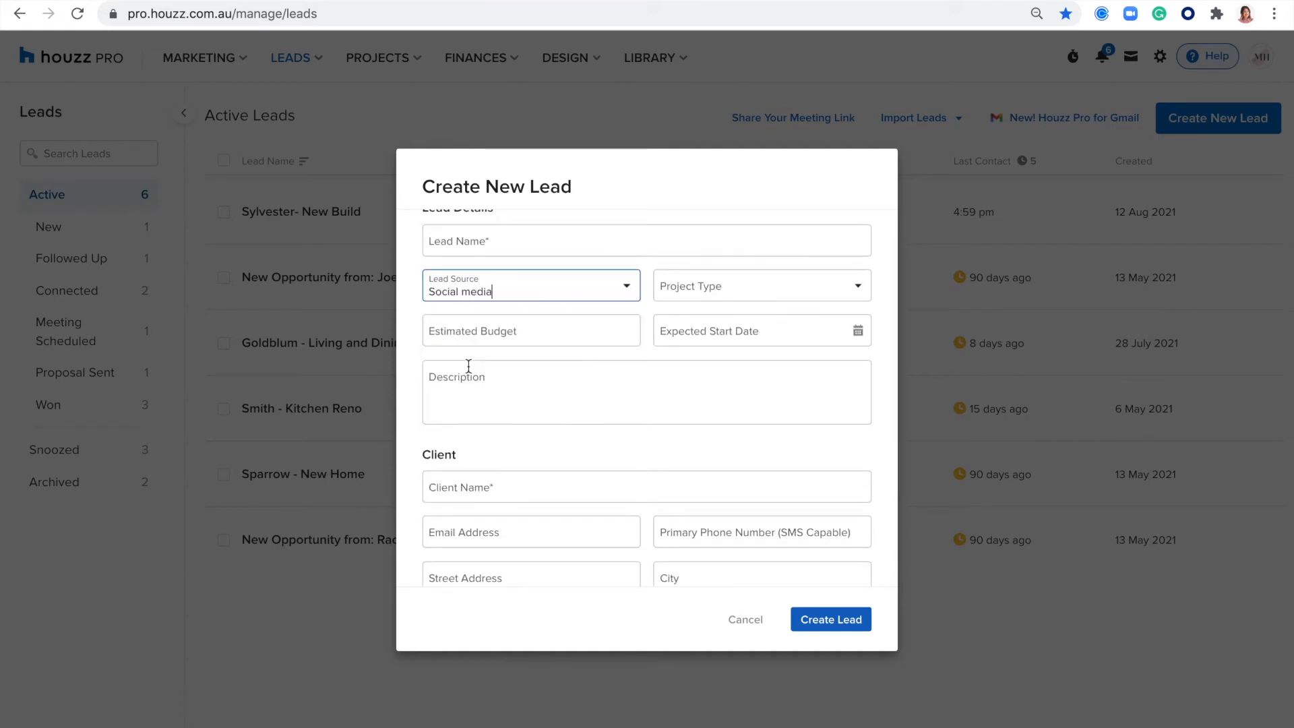
click(509, 293)
scroll(475, 408, down, 1)
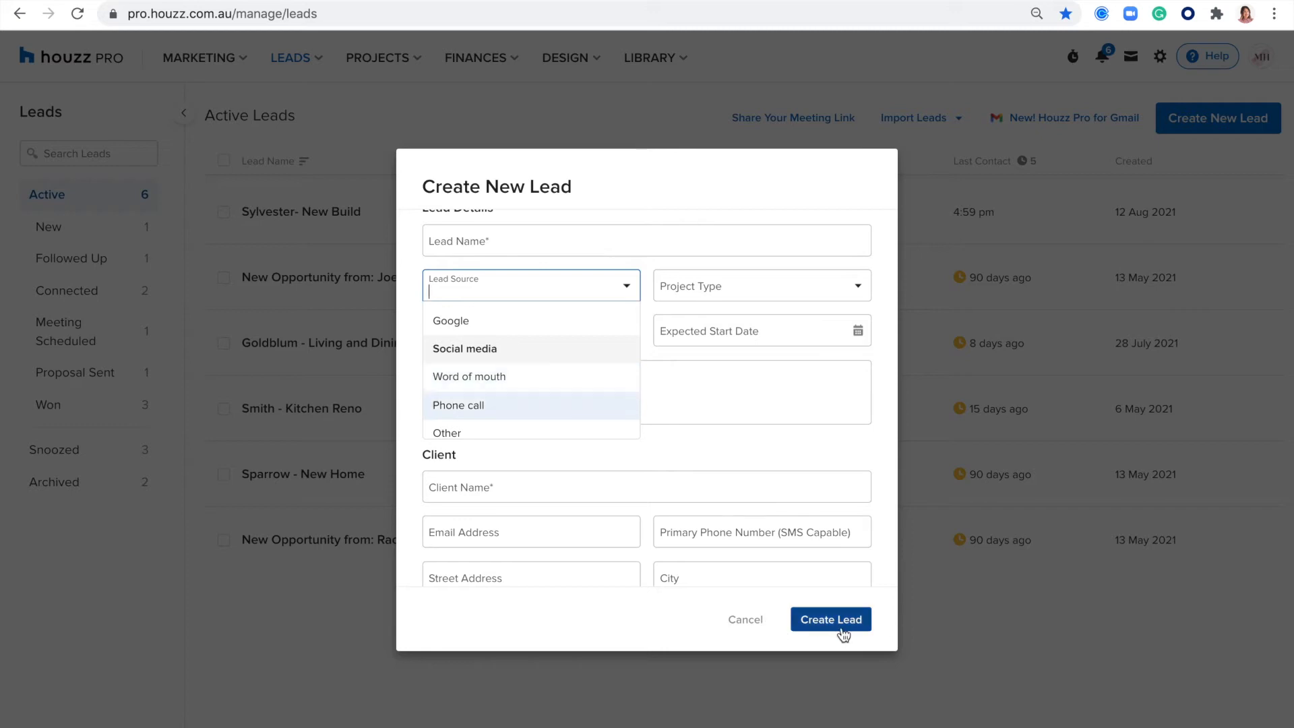
click(727, 620)
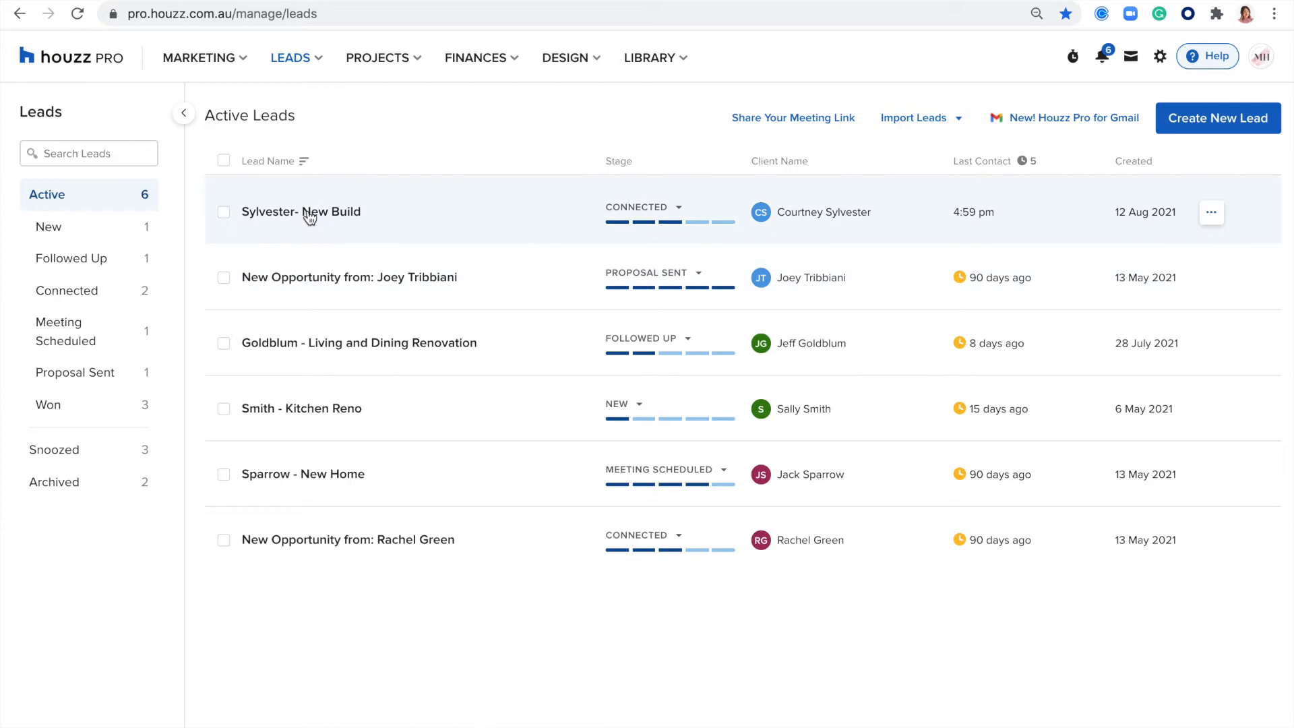
- Open the New Build lead in the Connected stage and look through its overview and latest message
click(271, 213)
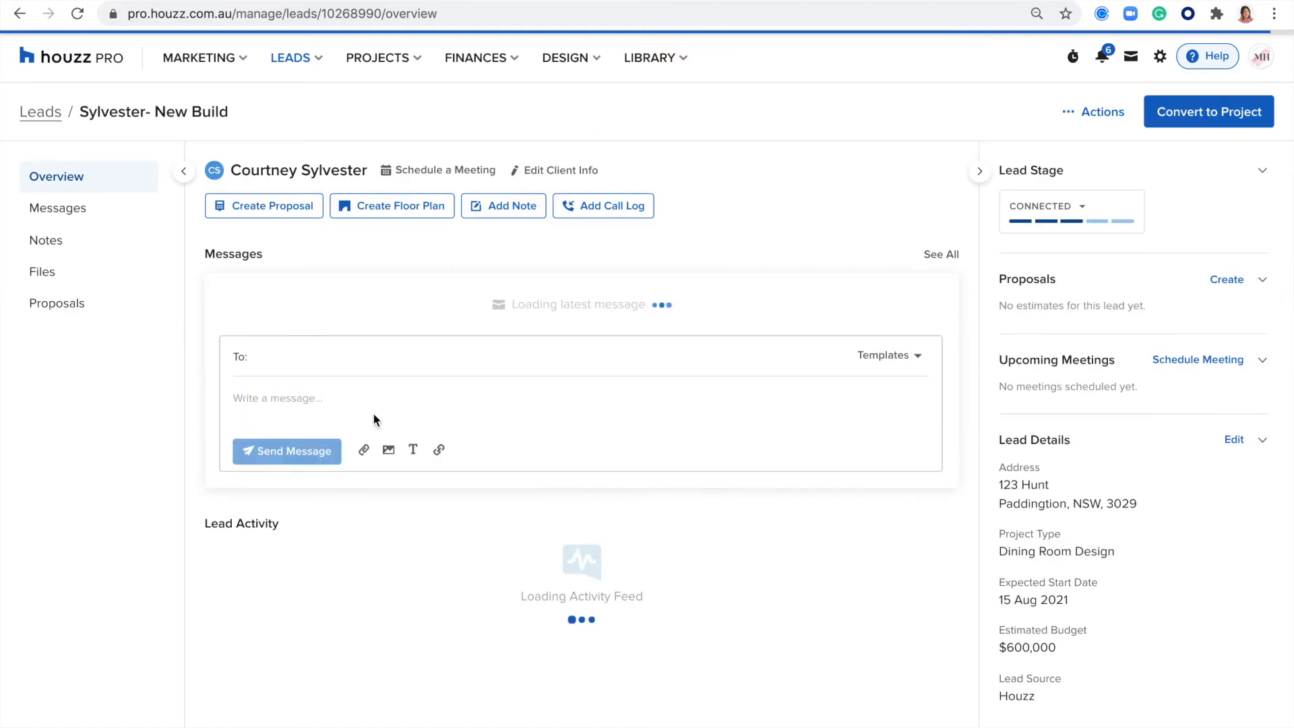
scroll(323, 376, down, 1)
scroll(323, 374, down, 1)
scroll(322, 373, up, 2)
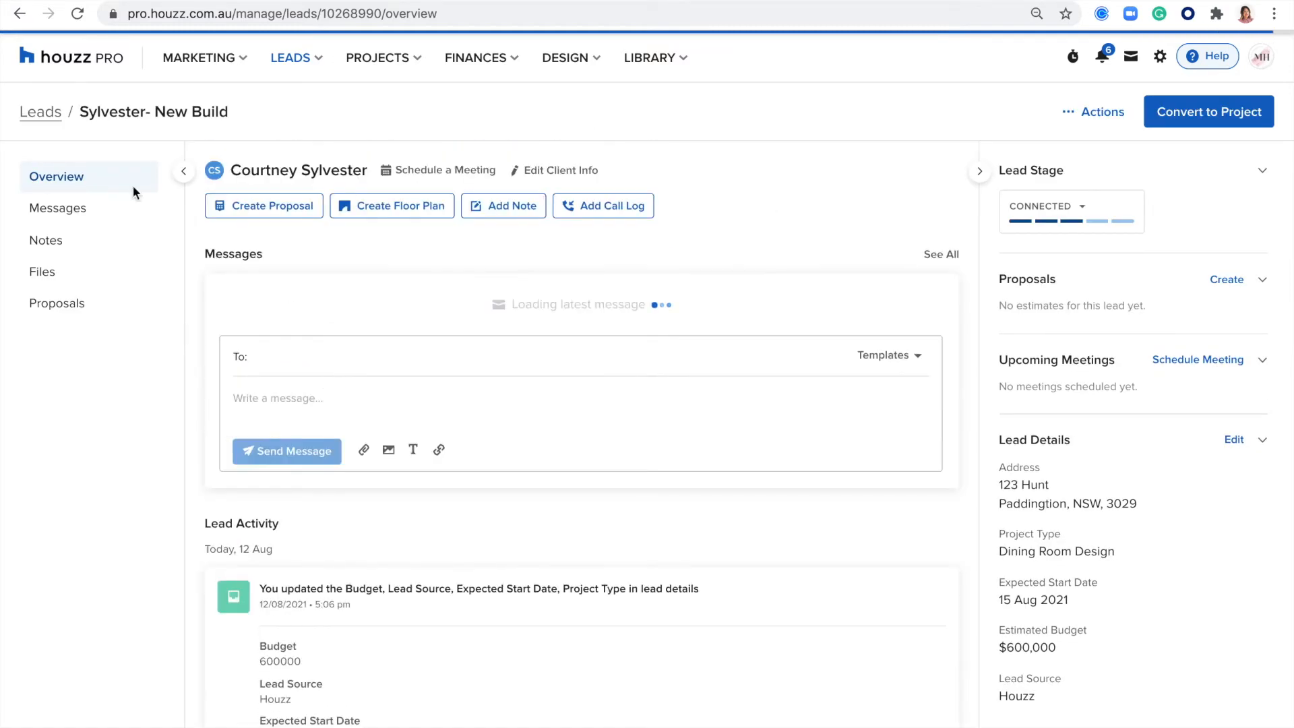
scroll(361, 367, down, 1)
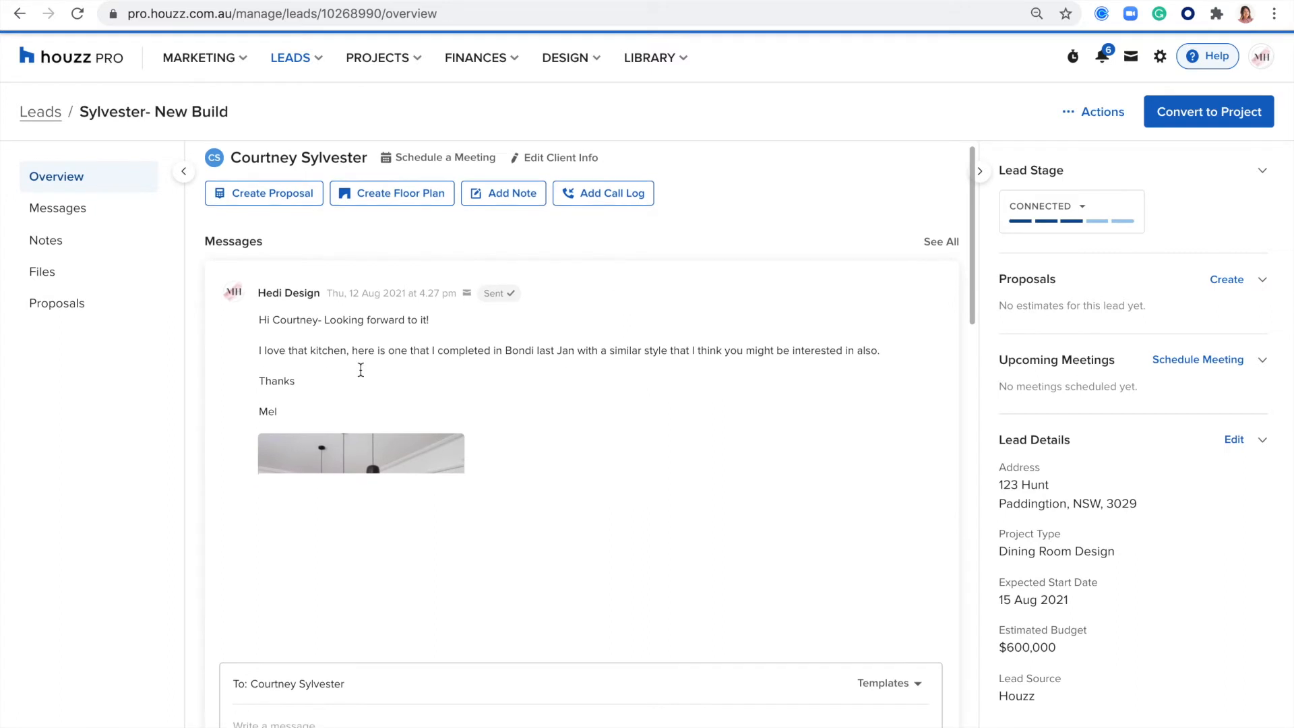
scroll(415, 345, down, 10)
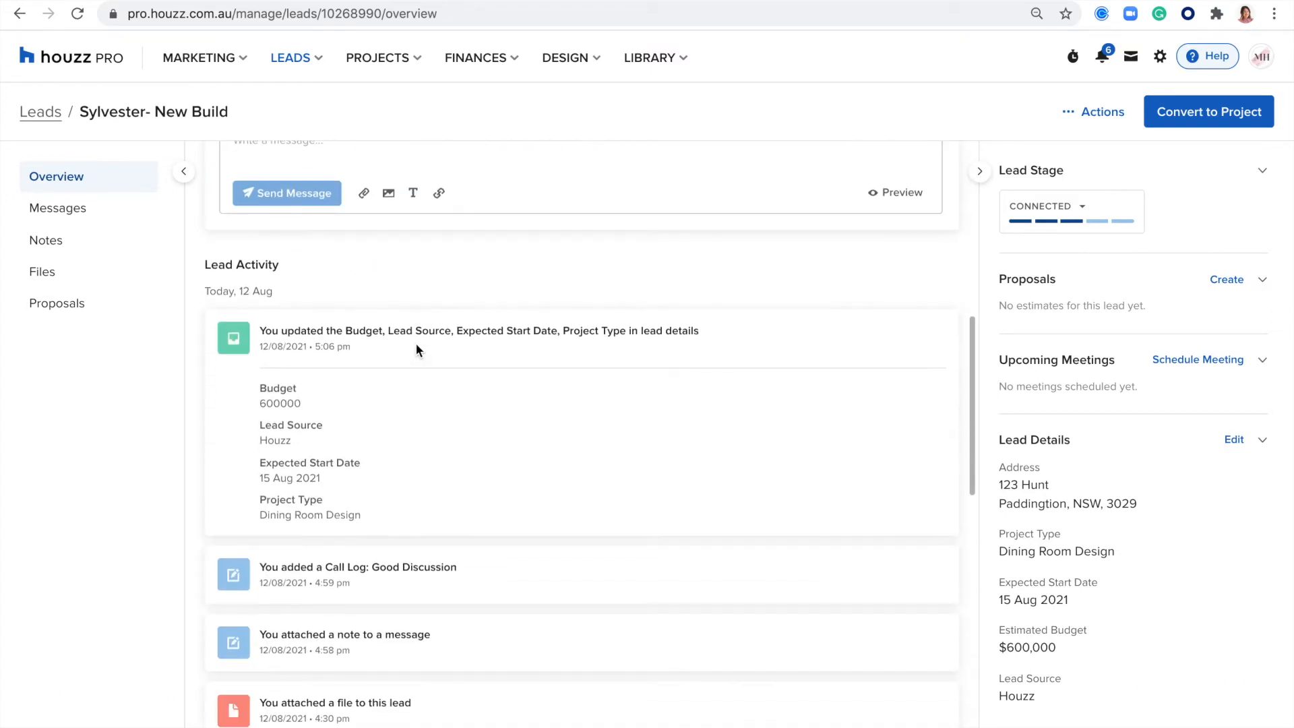
- Highlight the Lead Activity heading and look through the lead's history of updates, call logs, files and messages
drag(293, 248, 197, 247)
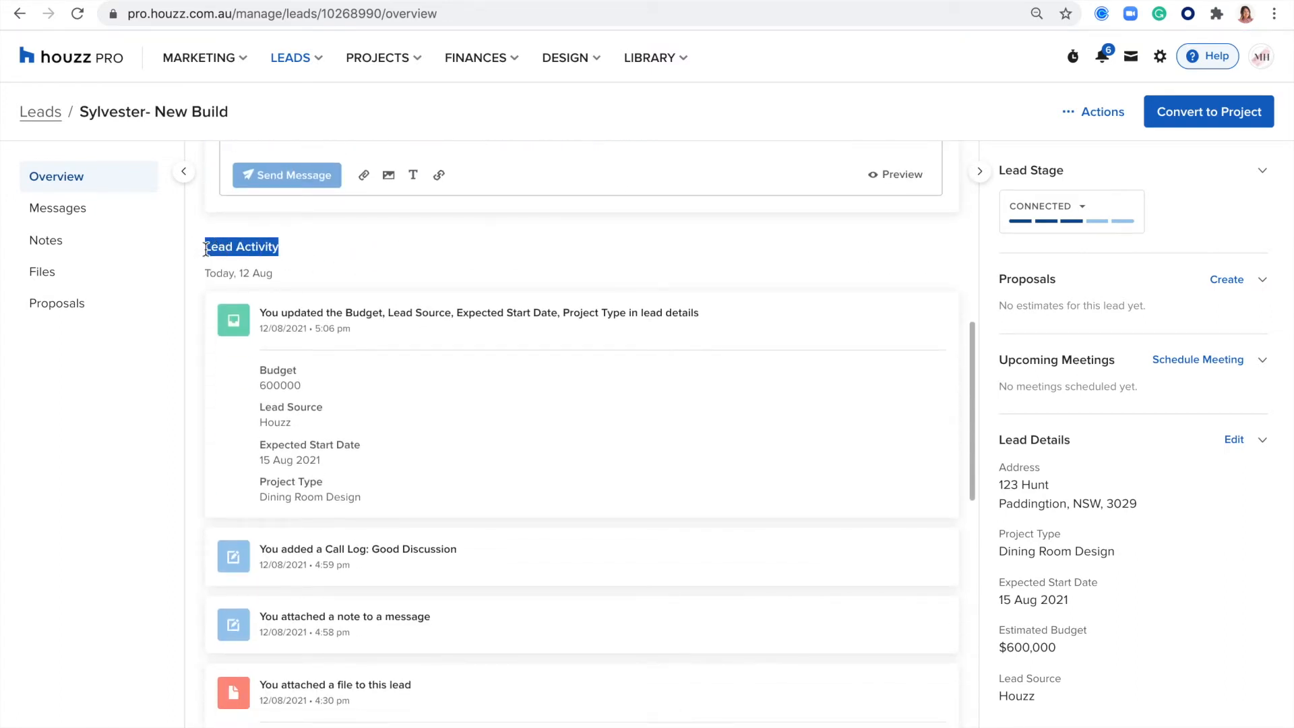
scroll(326, 364, down, 2)
scroll(325, 363, down, 4)
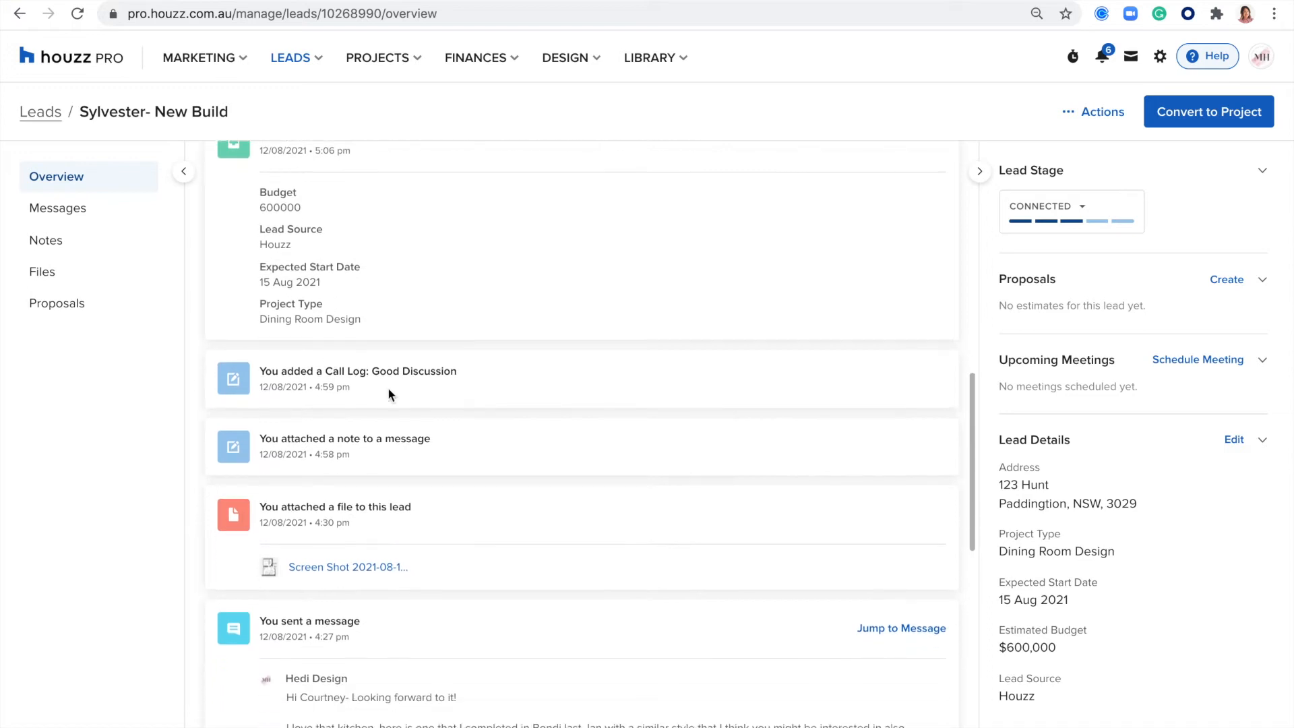
scroll(389, 389, down, 4)
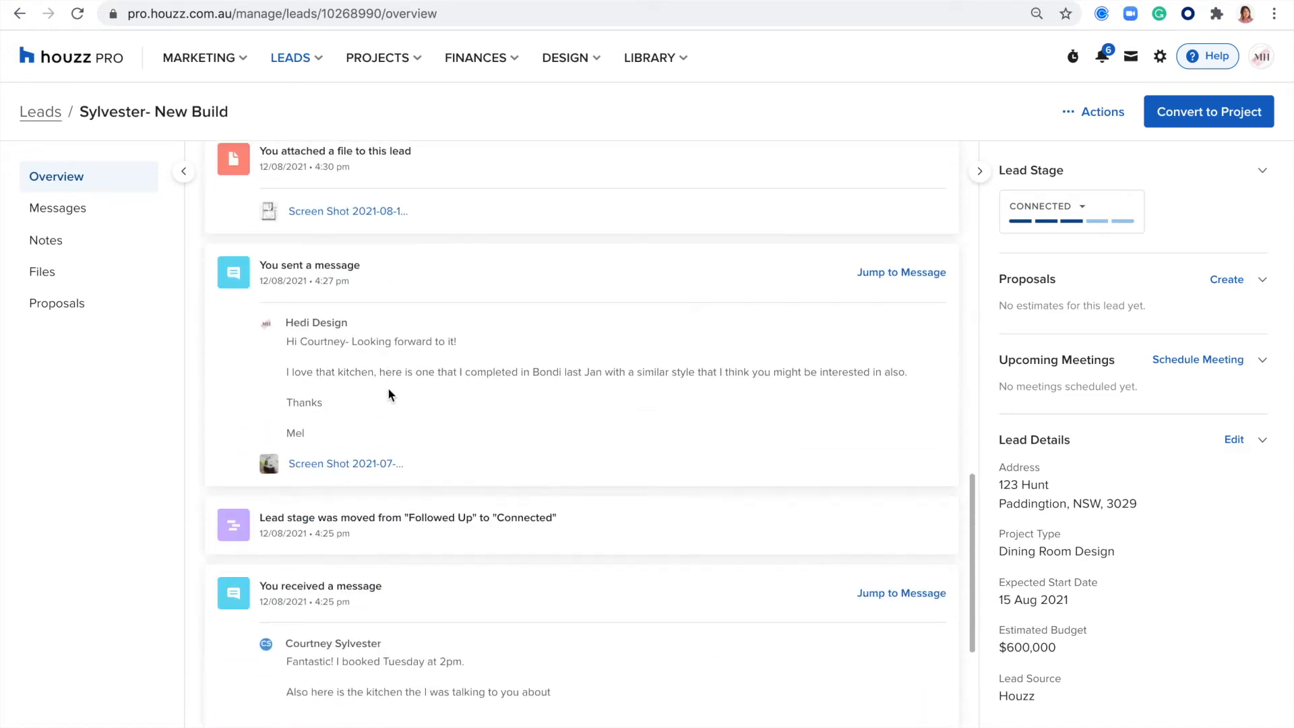
- Go back through the lead's overview and highlight the Lead Details heading
scroll(390, 393, up, 15)
scroll(390, 396, up, 3)
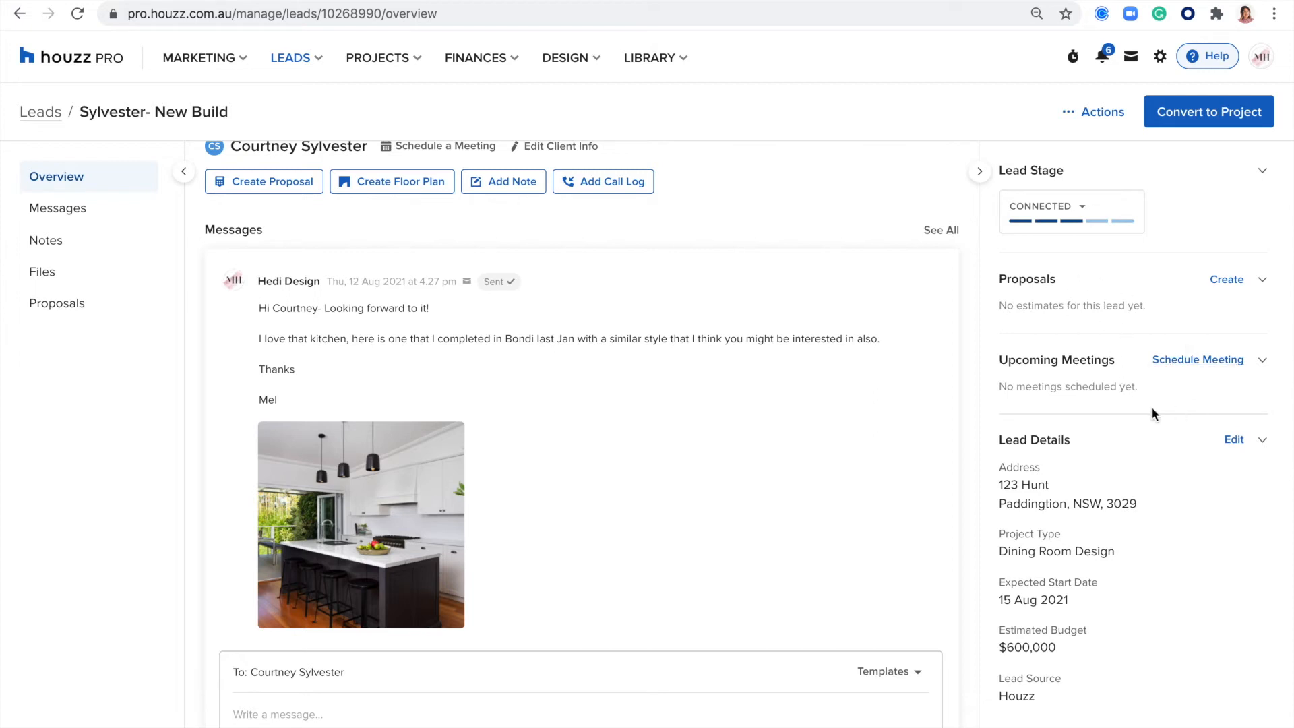
drag(1104, 442, 997, 439)
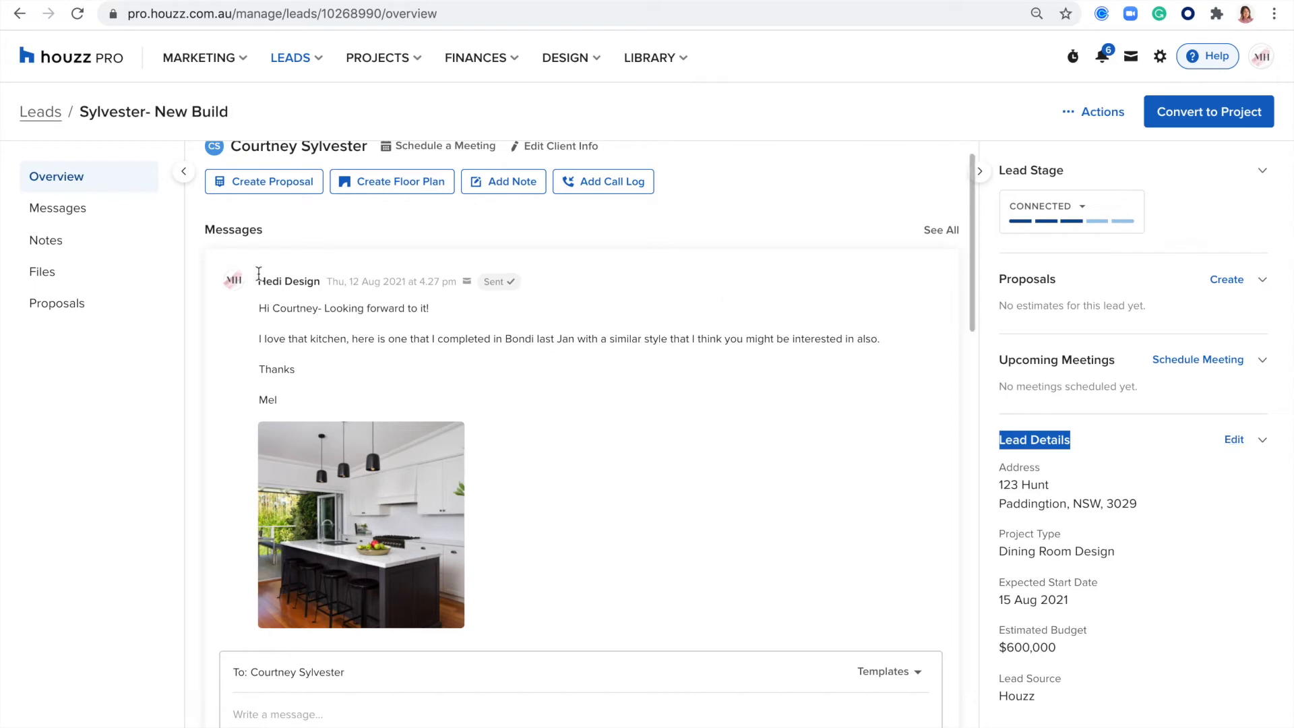
- Open the lead's messages and look through the conversation from the first to the latest message
click(58, 212)
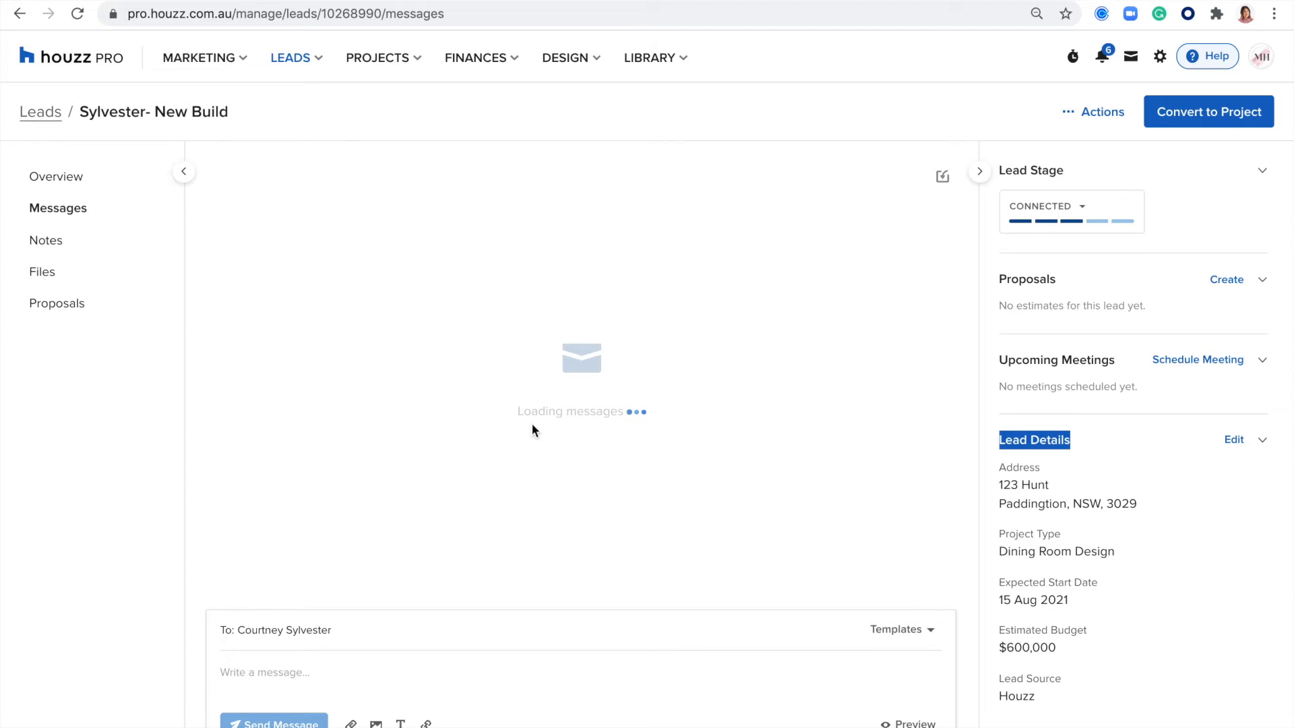
scroll(532, 429, up, 10)
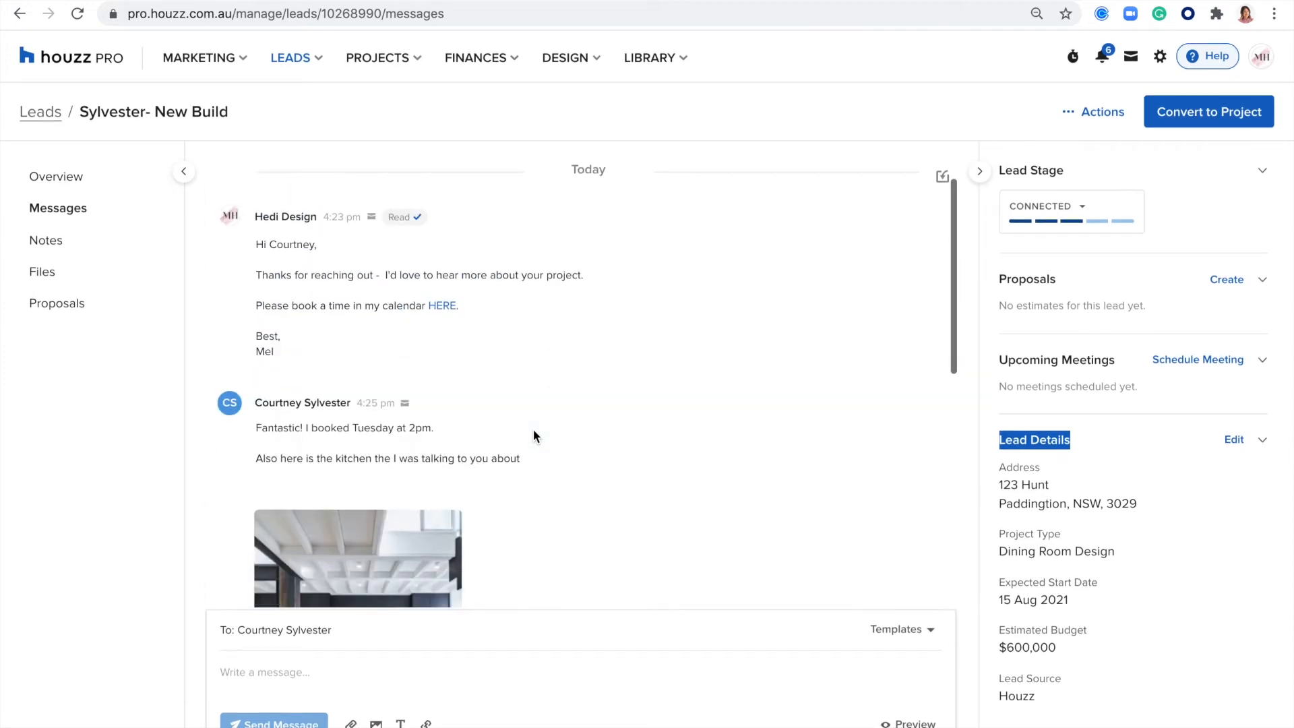
scroll(533, 434, down, 8)
- Start a message to the lead and open the full list of message templates
click(244, 669)
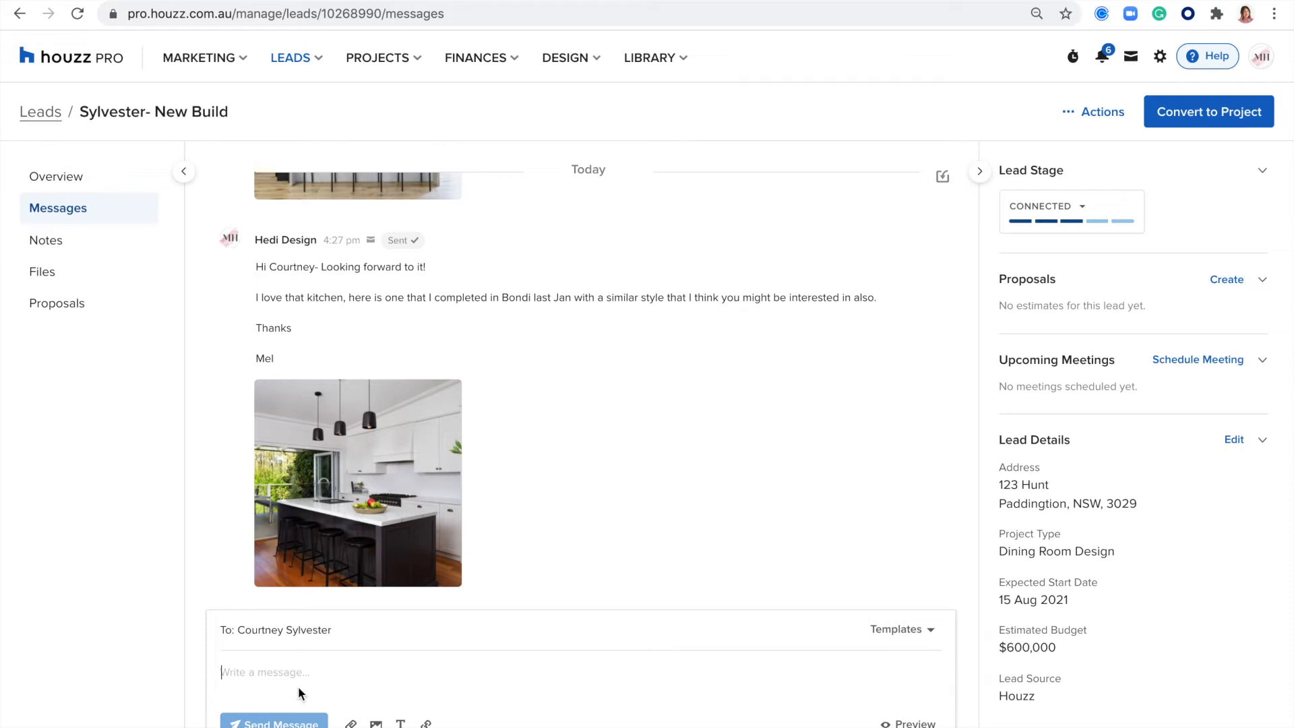
click(888, 632)
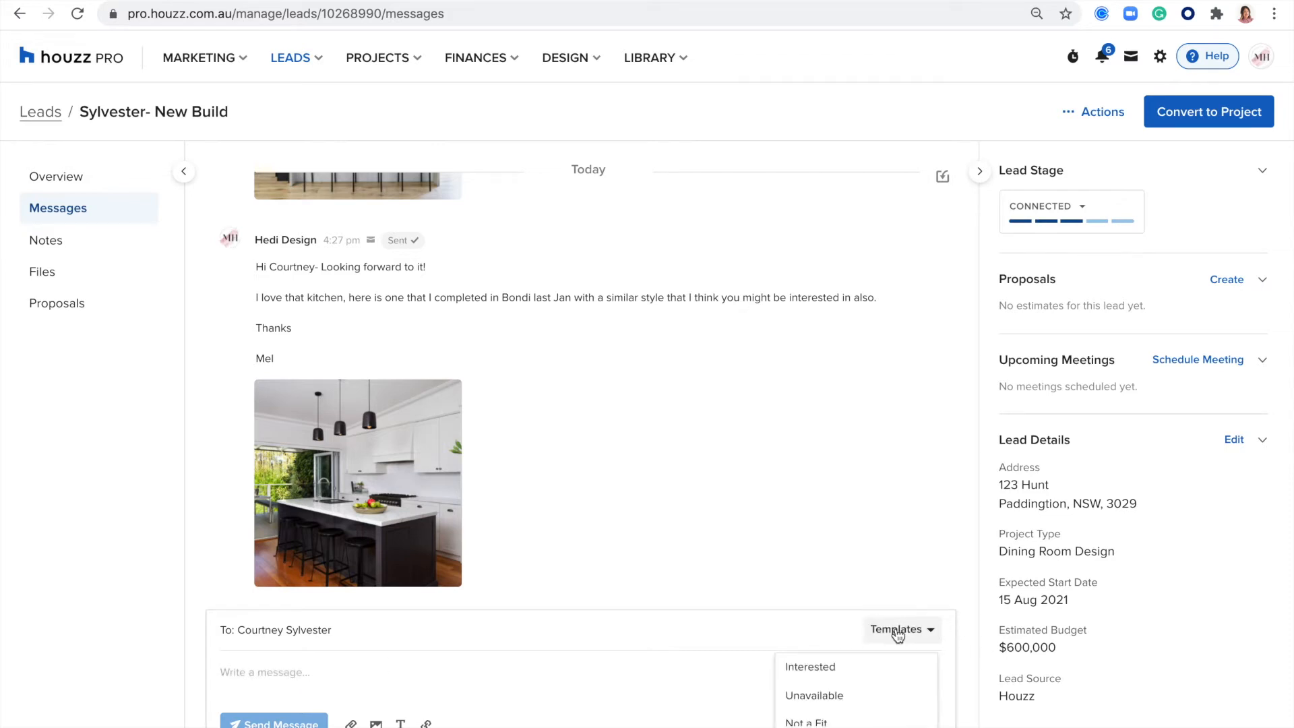
click(822, 726)
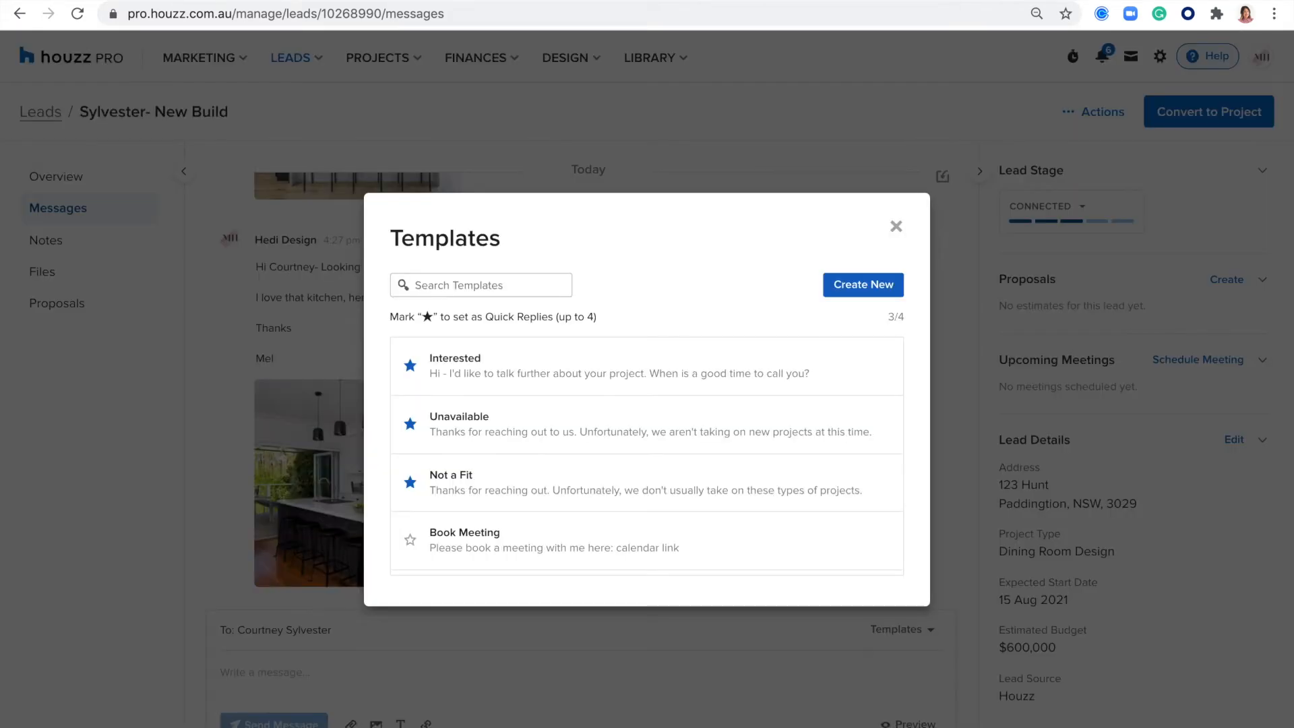
- Start a new template containing the Client Name and Schedule Calendar Link smart text, and discard it
click(838, 283)
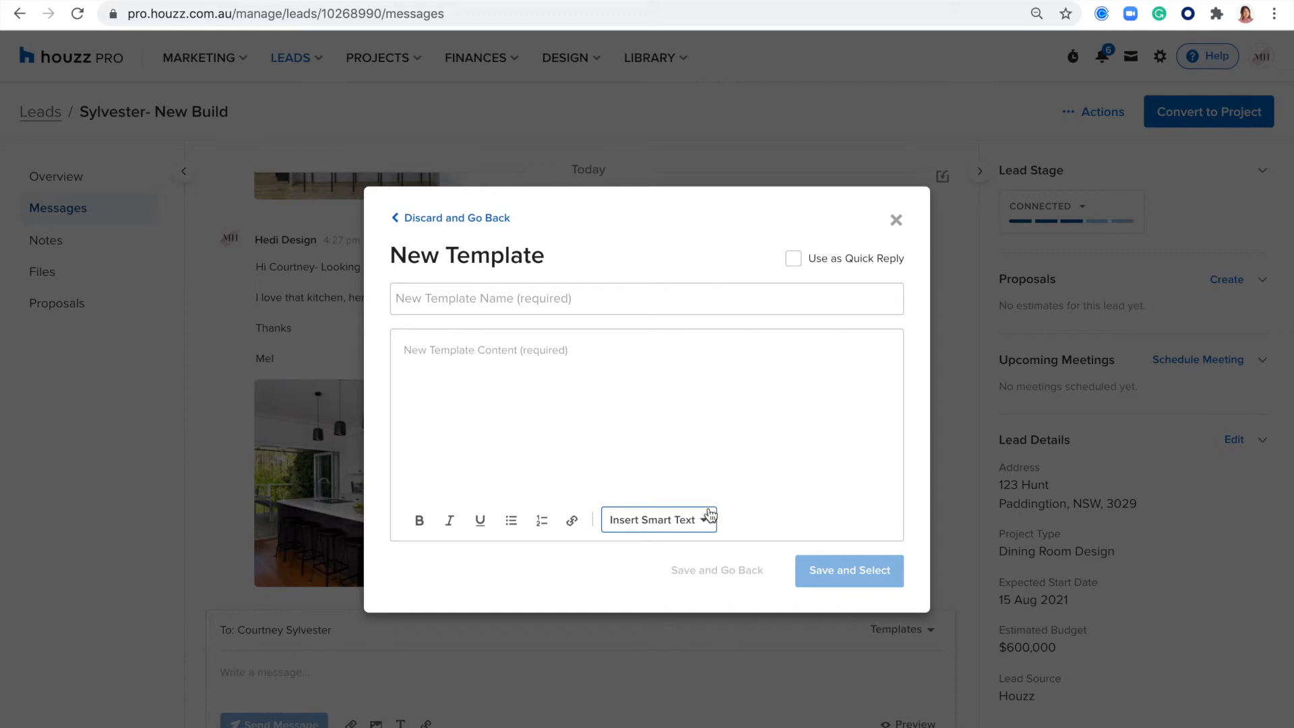
click(691, 525)
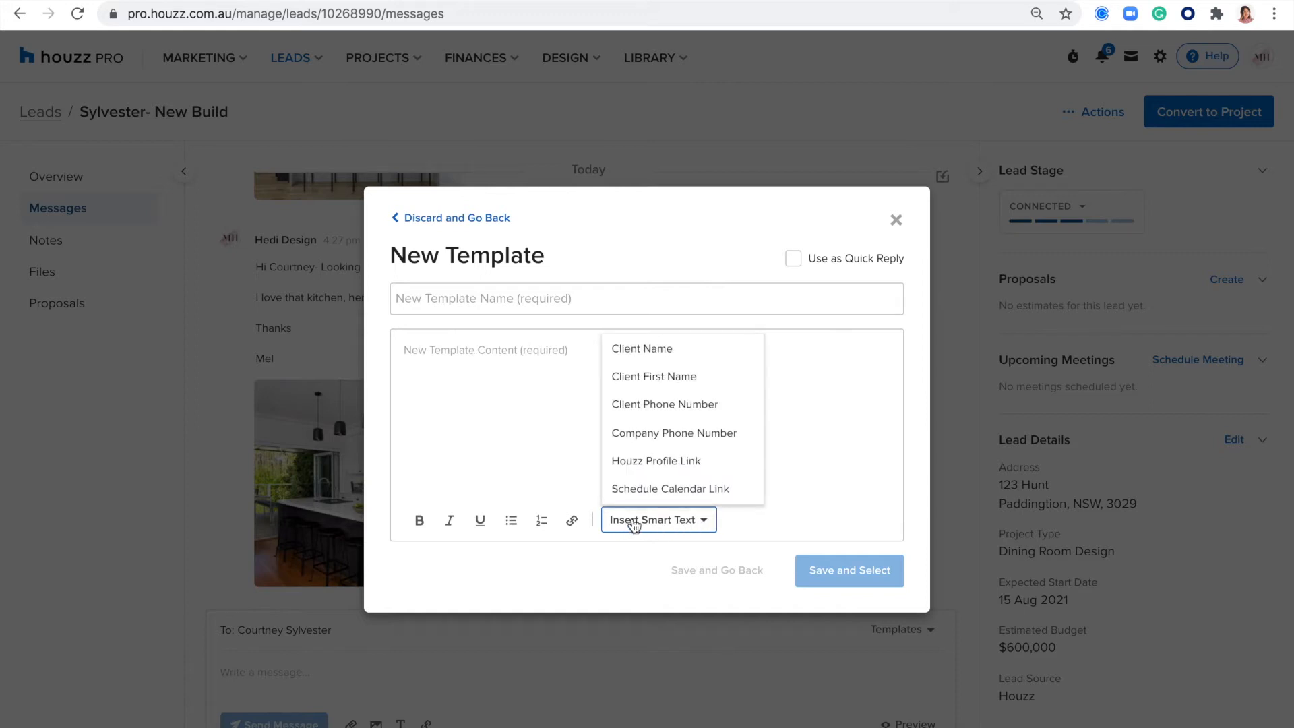
click(656, 349)
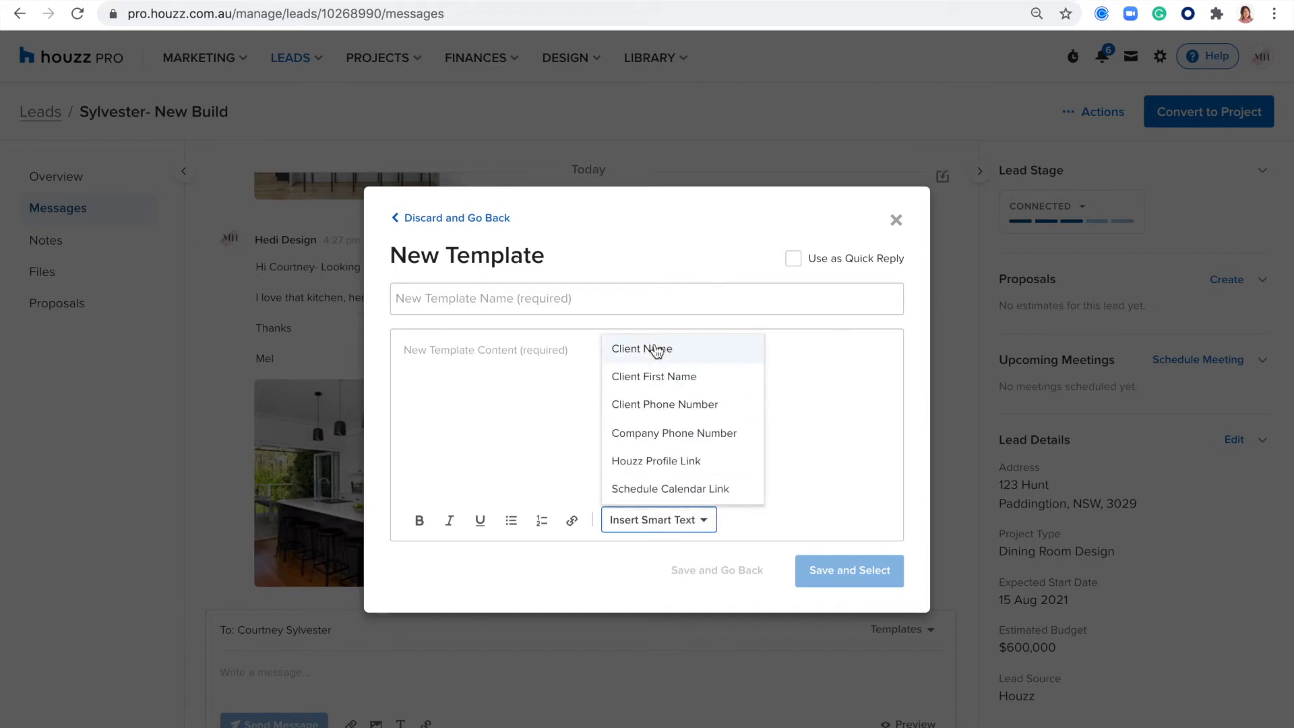
click(706, 521)
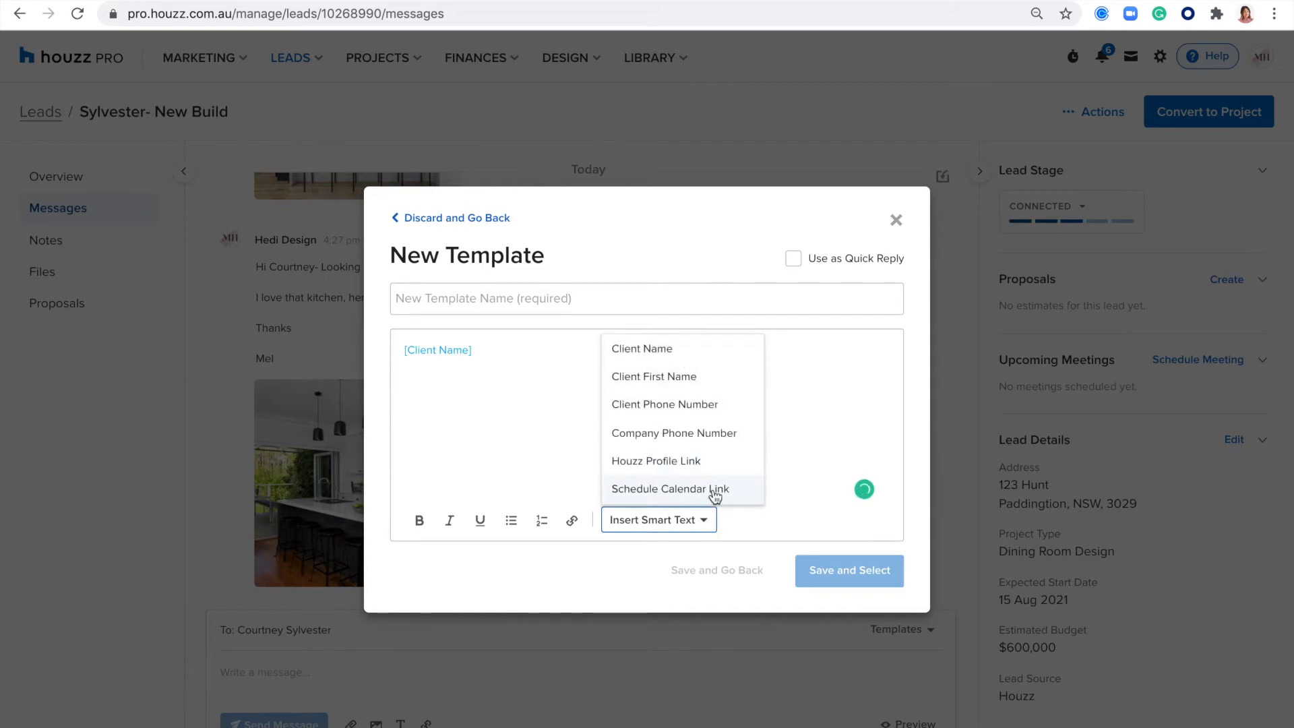
click(713, 494)
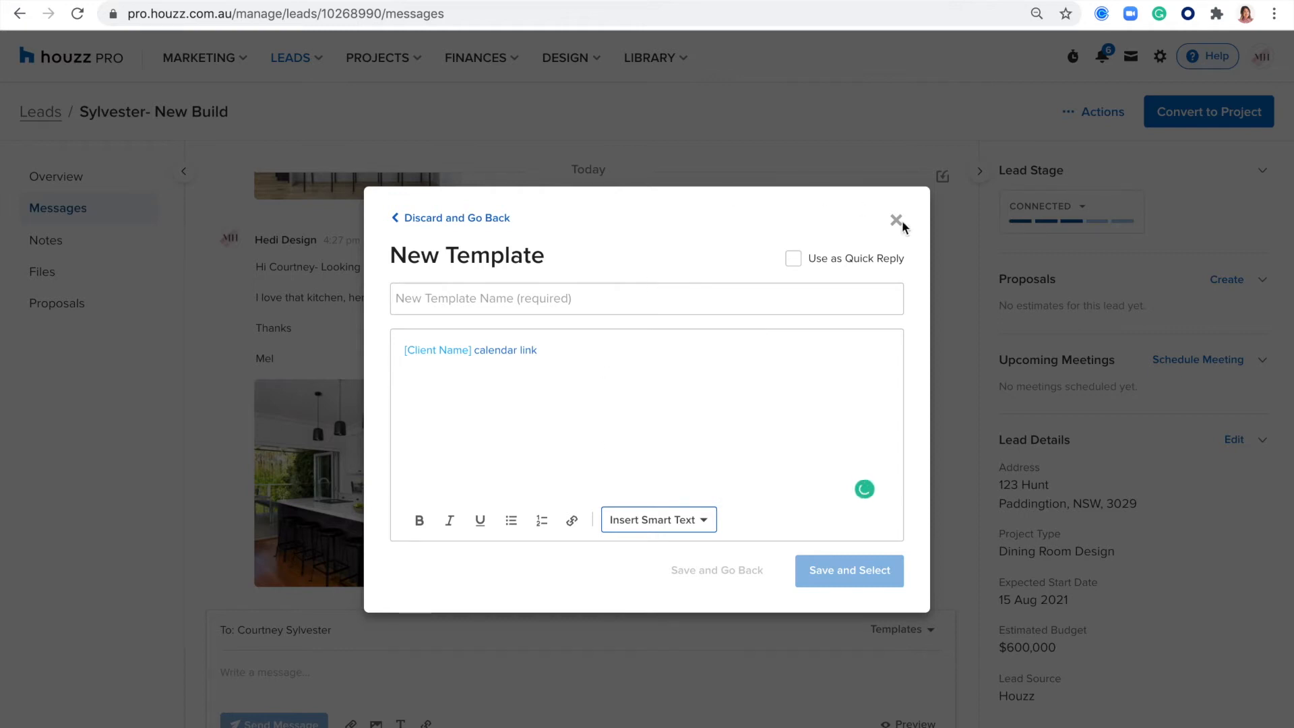
click(412, 224)
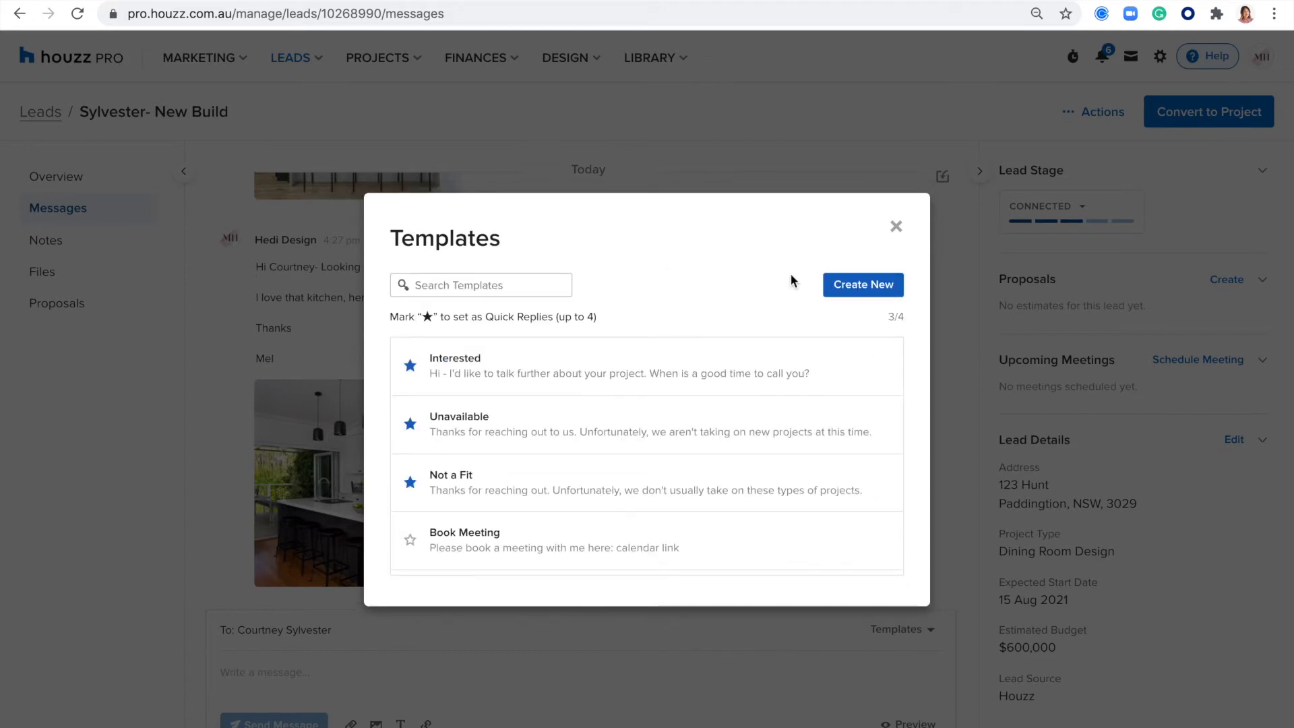
- Highlight the Quick Replies note, insert the Book Meeting template into the message and highlight its text
drag(610, 316, 483, 317)
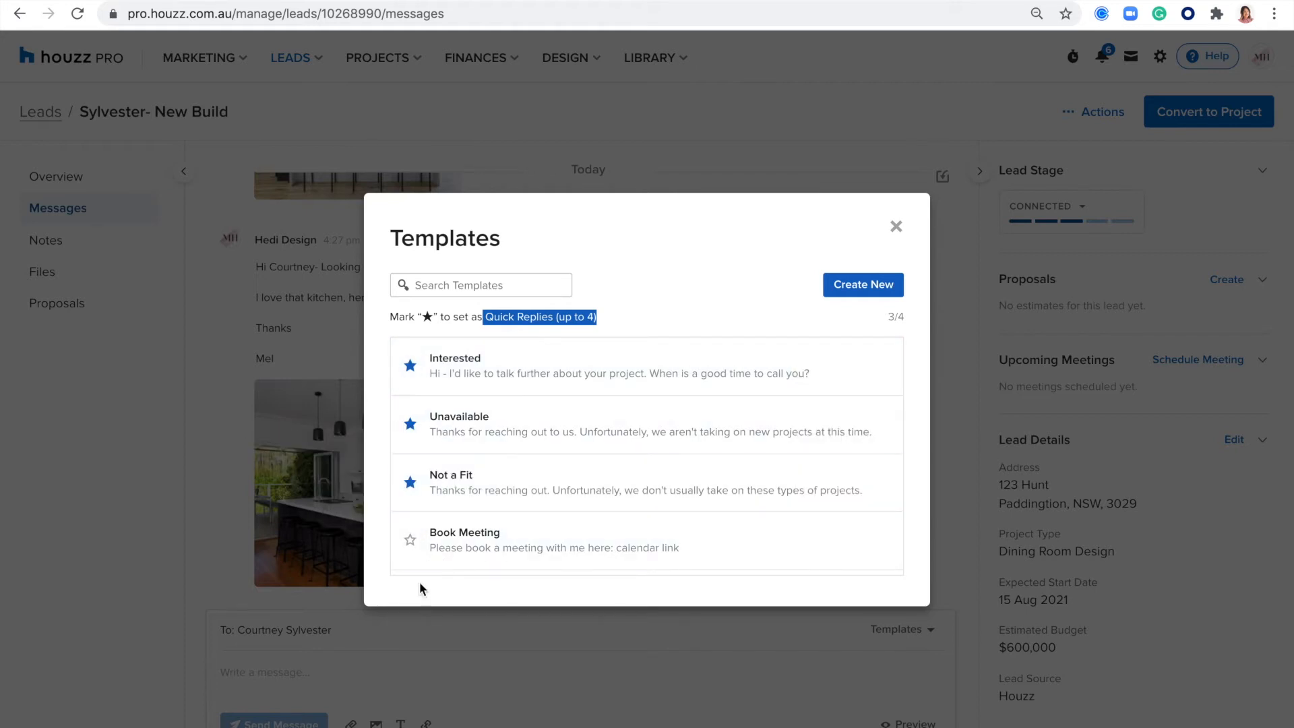
click(433, 286)
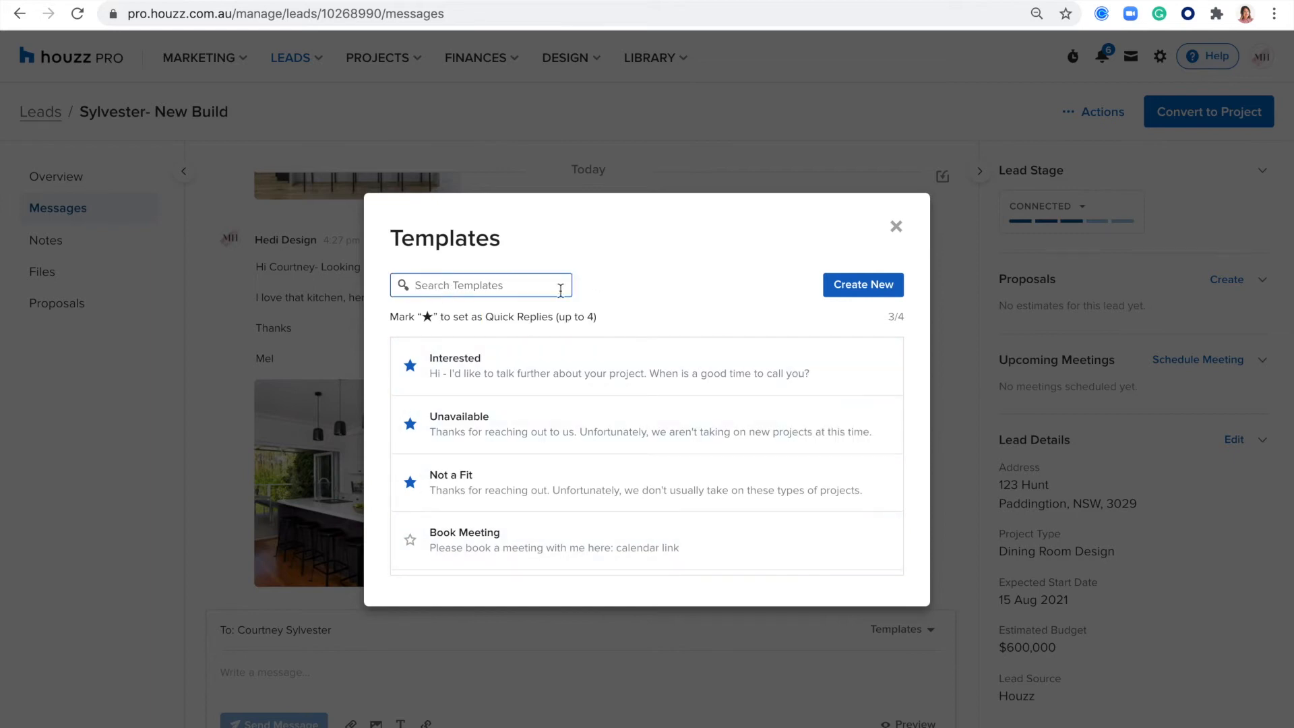
click(472, 533)
click(823, 540)
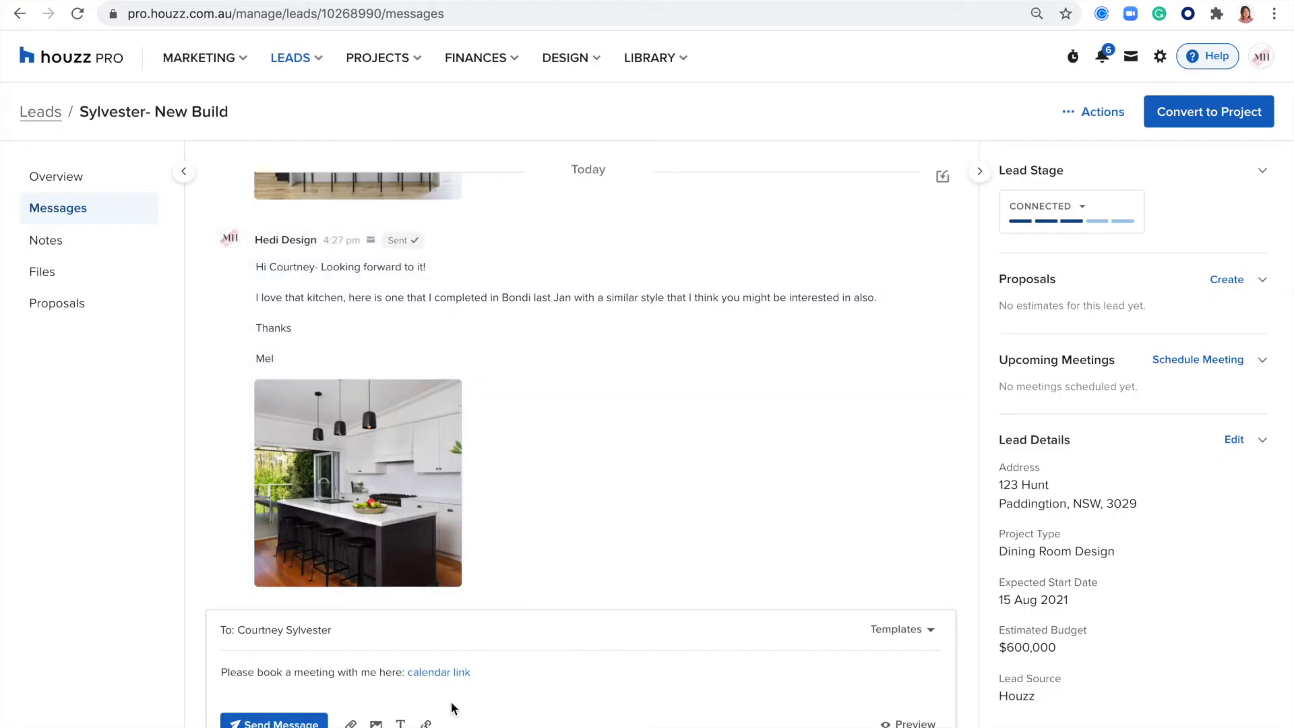
drag(500, 672, 222, 671)
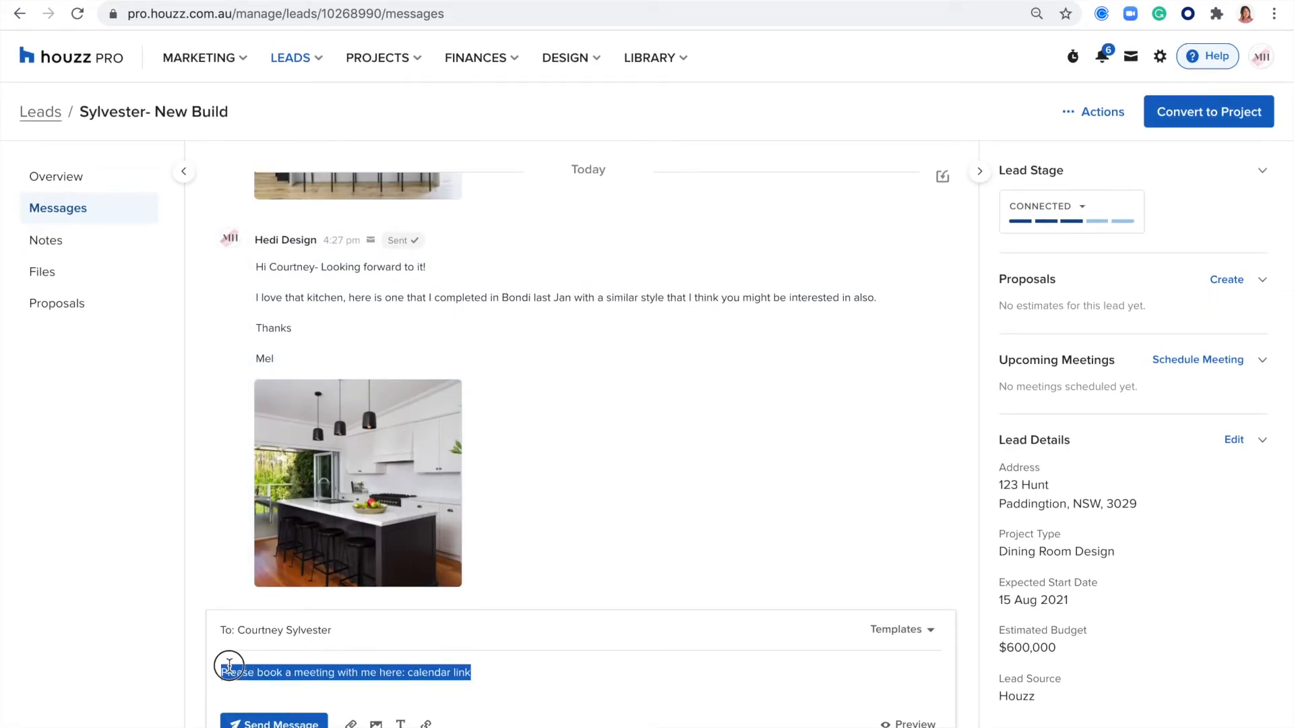
click(632, 654)
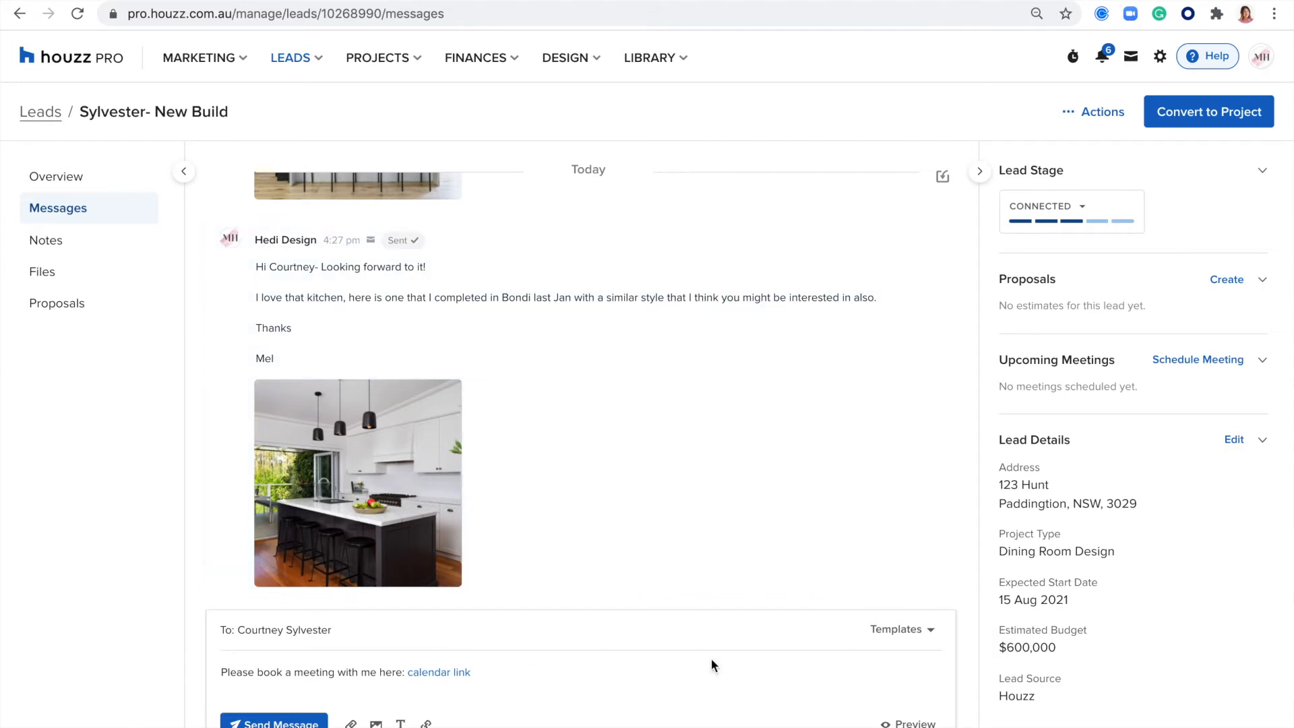
- Preview the message in the Default email format and look through its desktop layout
click(910, 723)
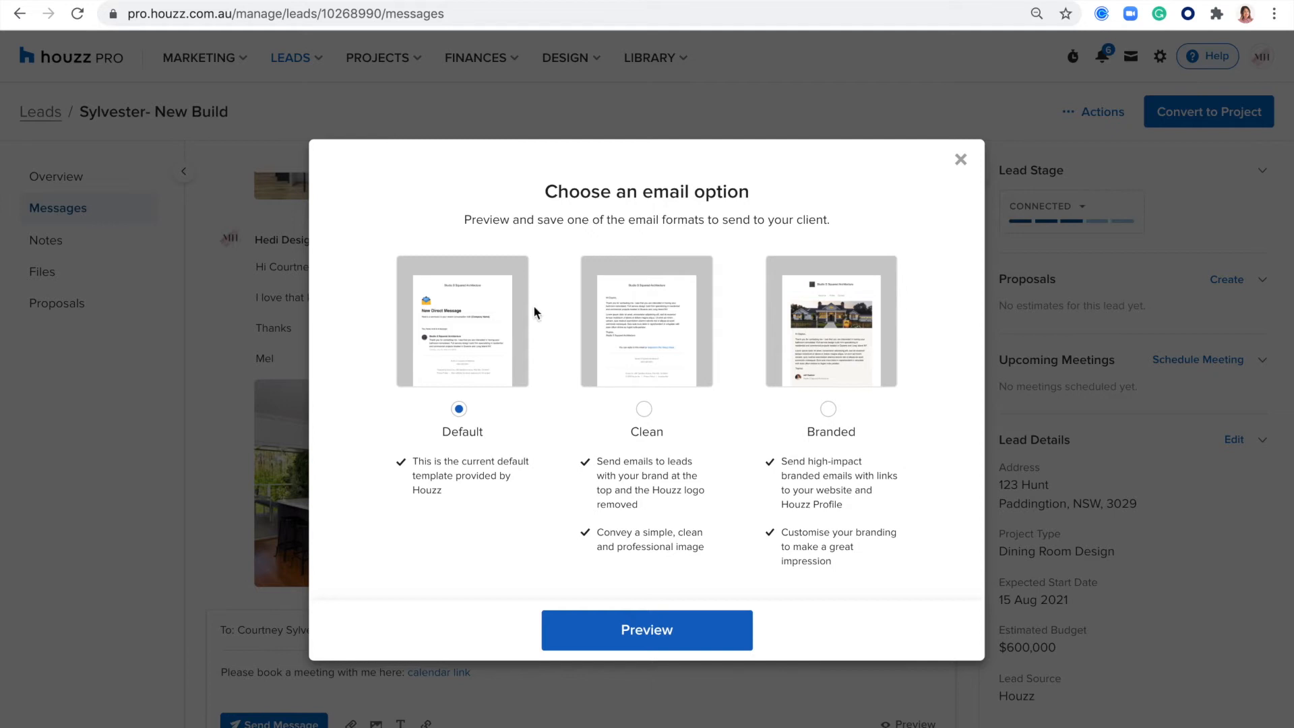
click(658, 641)
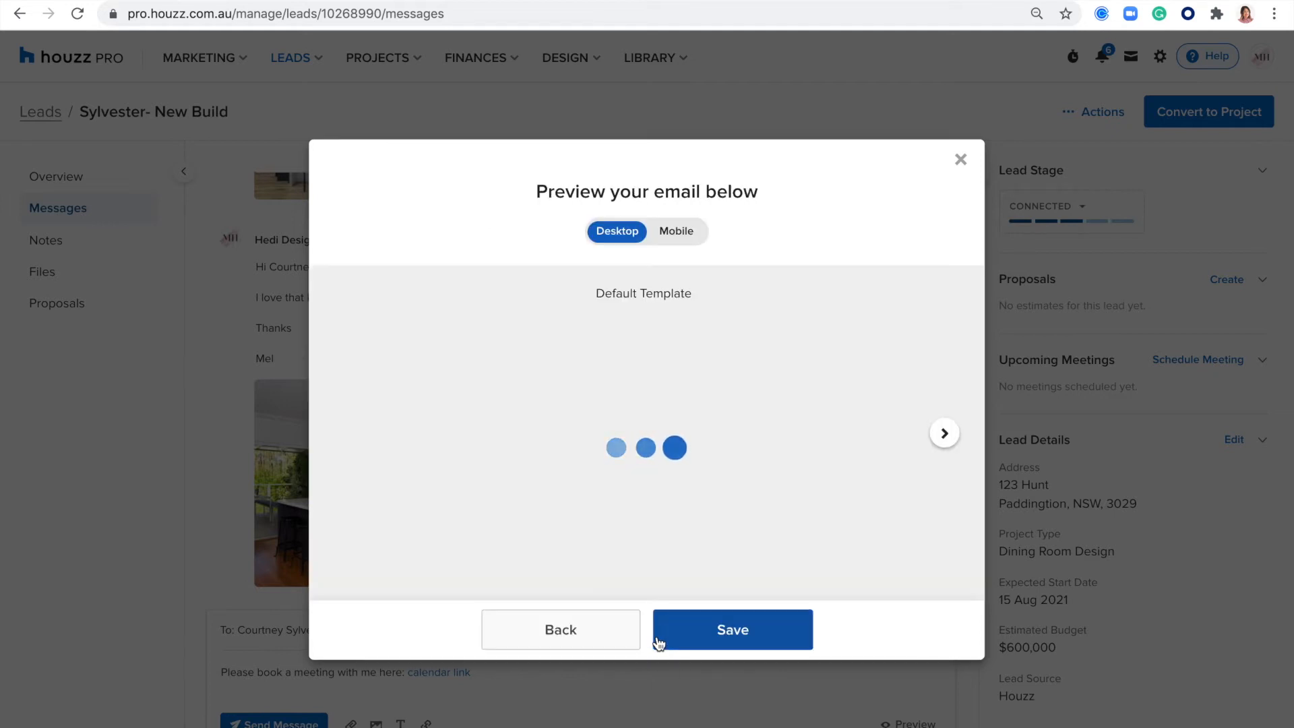
scroll(613, 465, down, 3)
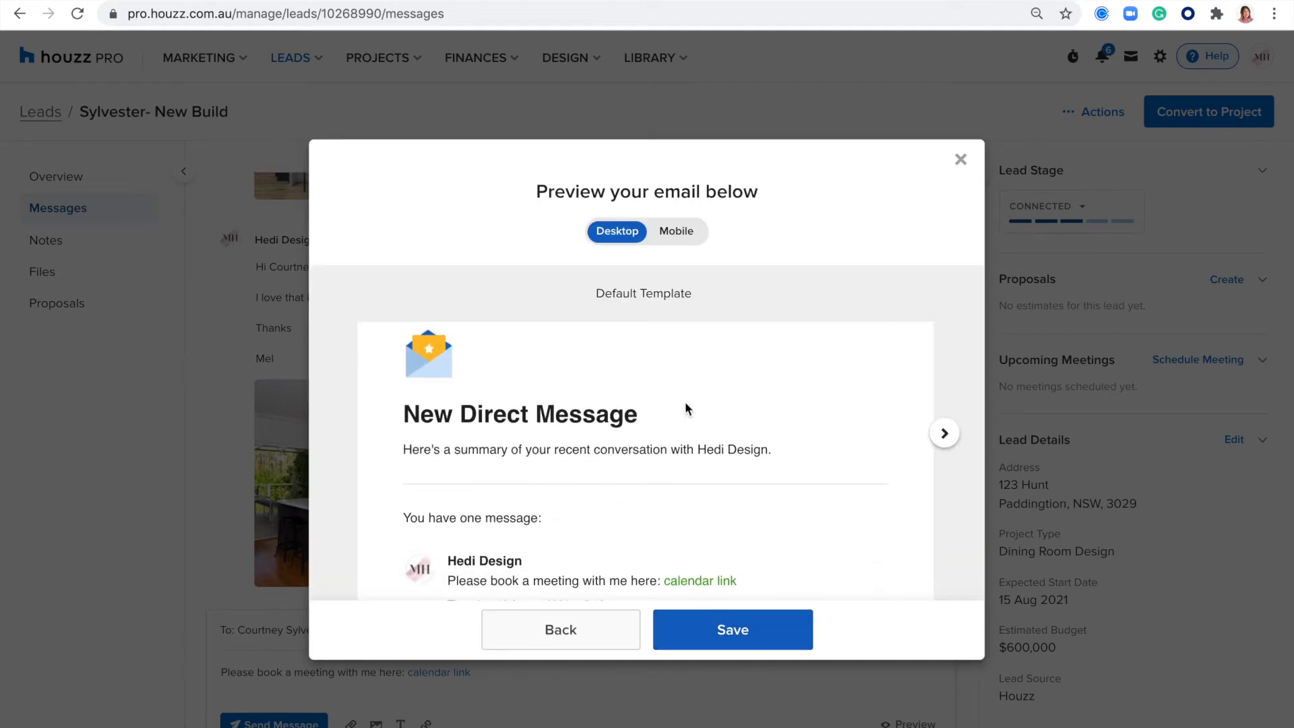
scroll(641, 388, down, 2)
scroll(466, 451, down, 2)
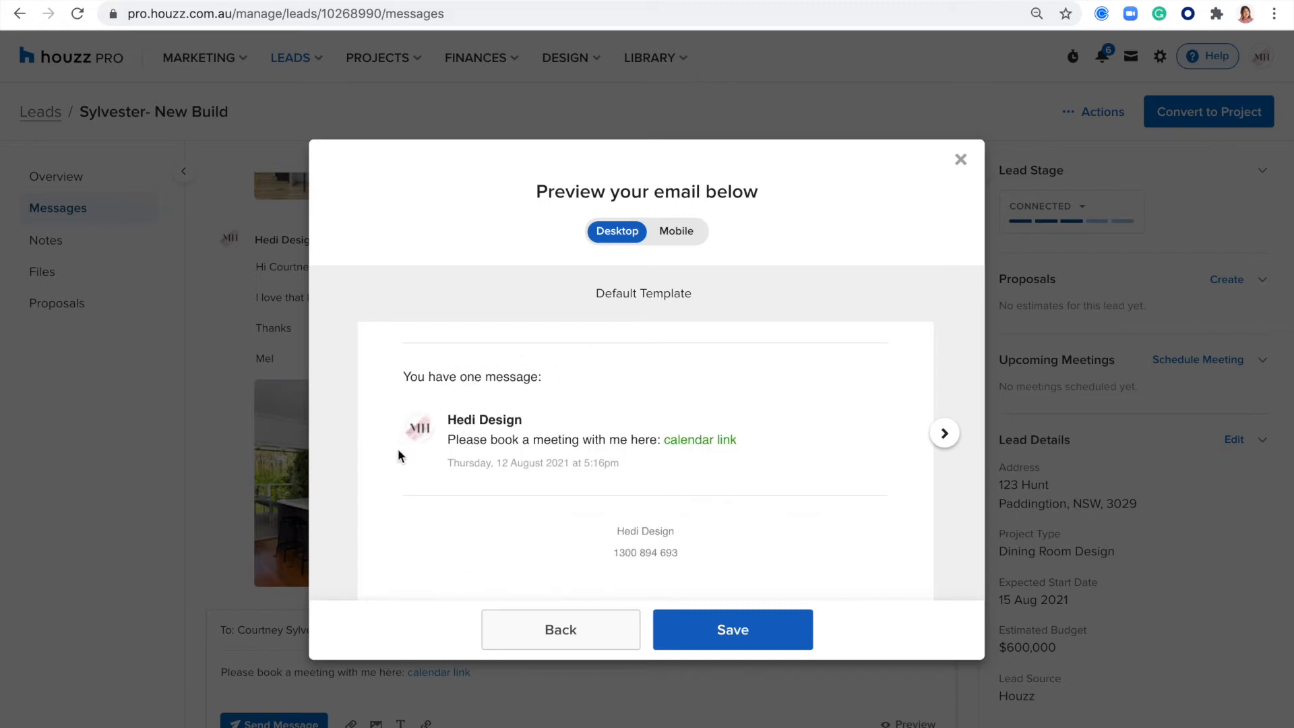
scroll(412, 431, up, 4)
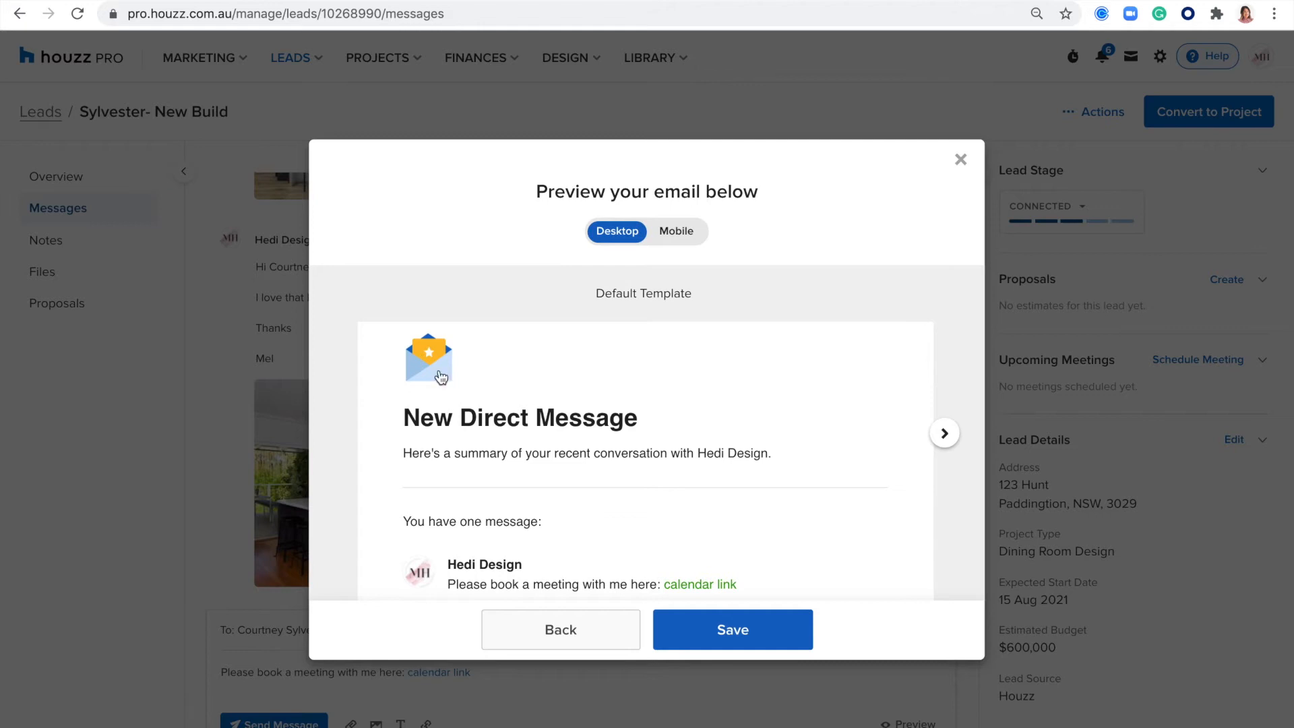
scroll(438, 374, down, 4)
scroll(427, 367, up, 5)
scroll(428, 368, down, 2)
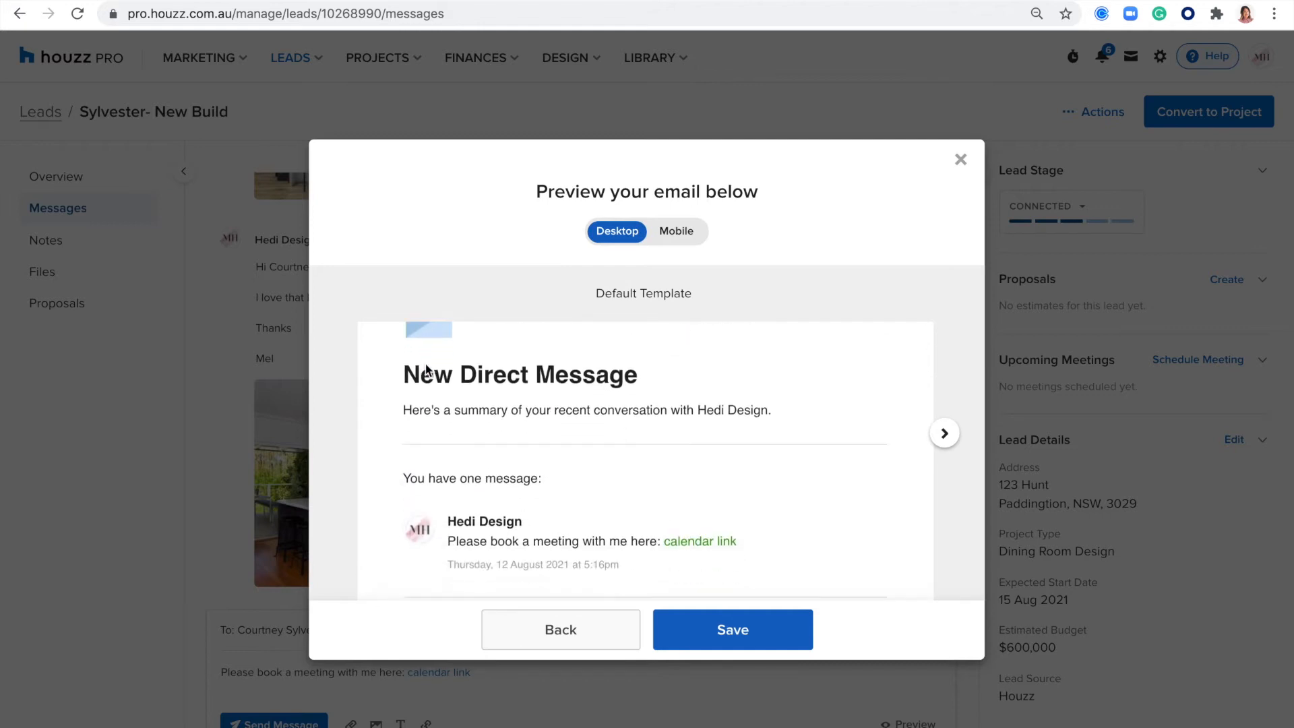
scroll(426, 367, down, 2)
- Examine the desktop previews of the Clean and Branded email templates
click(944, 433)
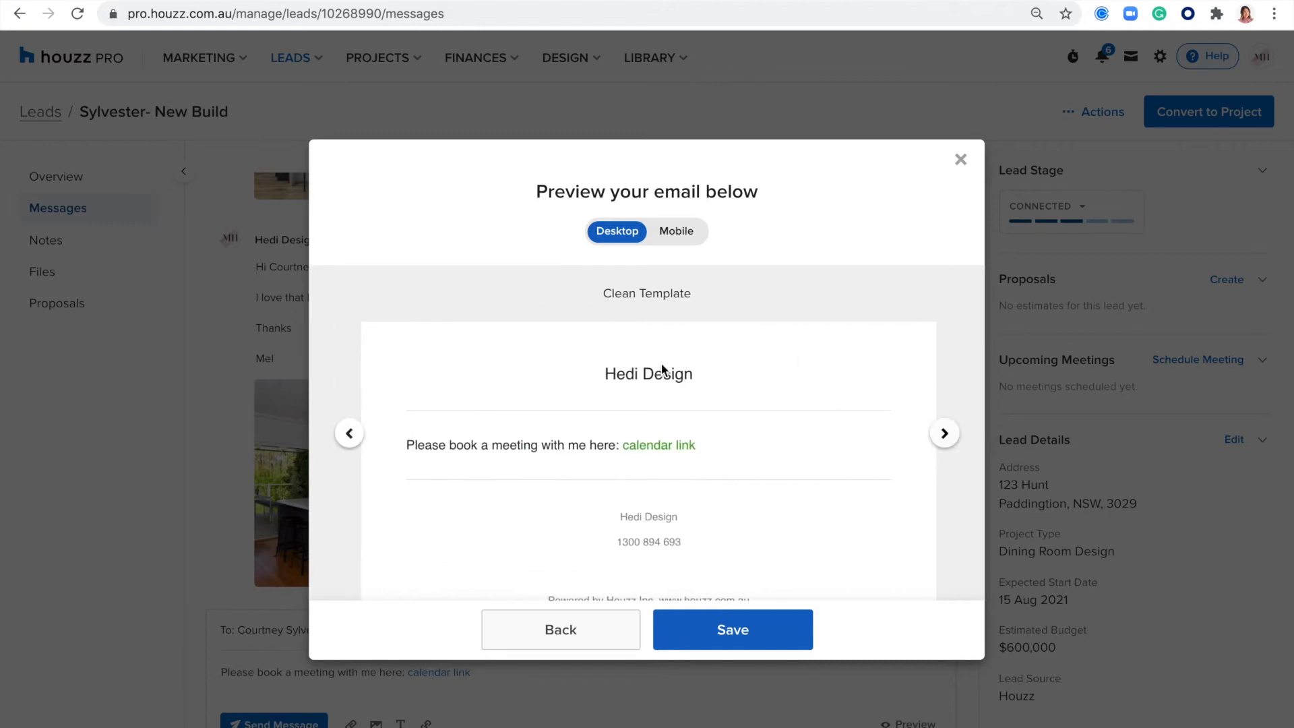
scroll(634, 394, down, 1)
scroll(634, 394, up, 1)
scroll(509, 425, down, 1)
scroll(508, 425, up, 1)
click(944, 435)
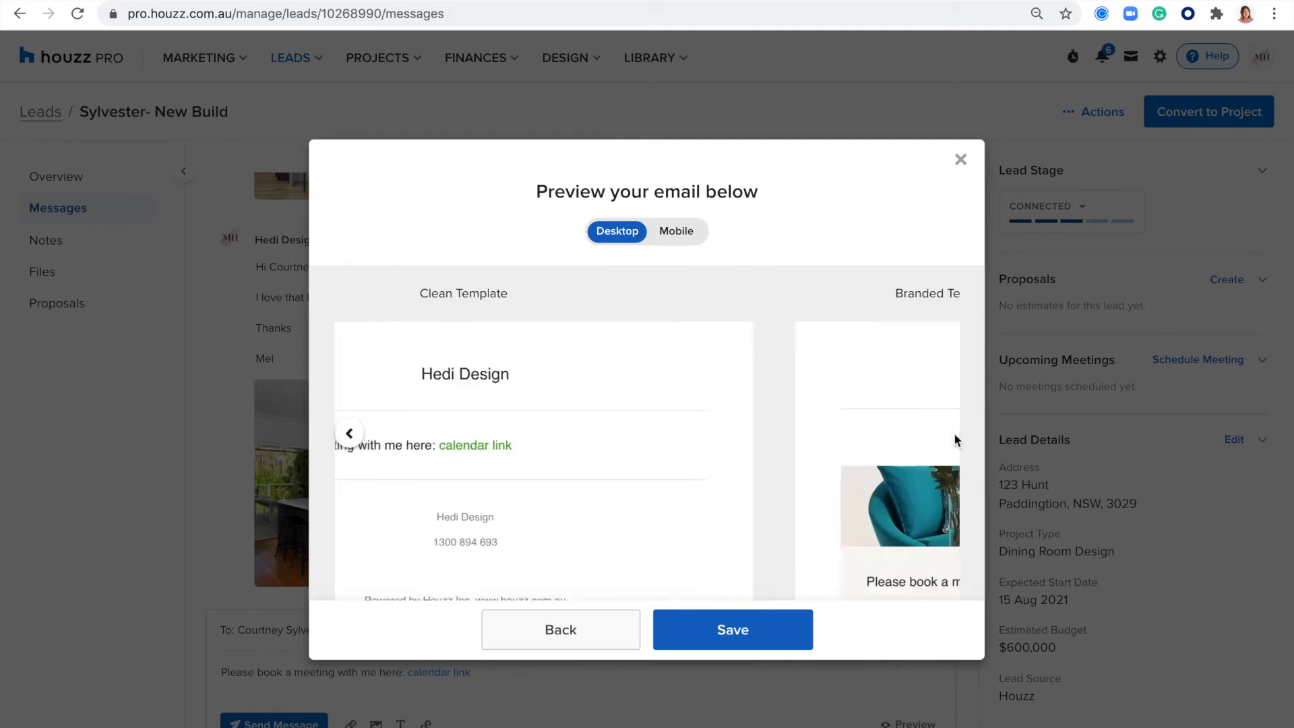
scroll(790, 361, down, 1)
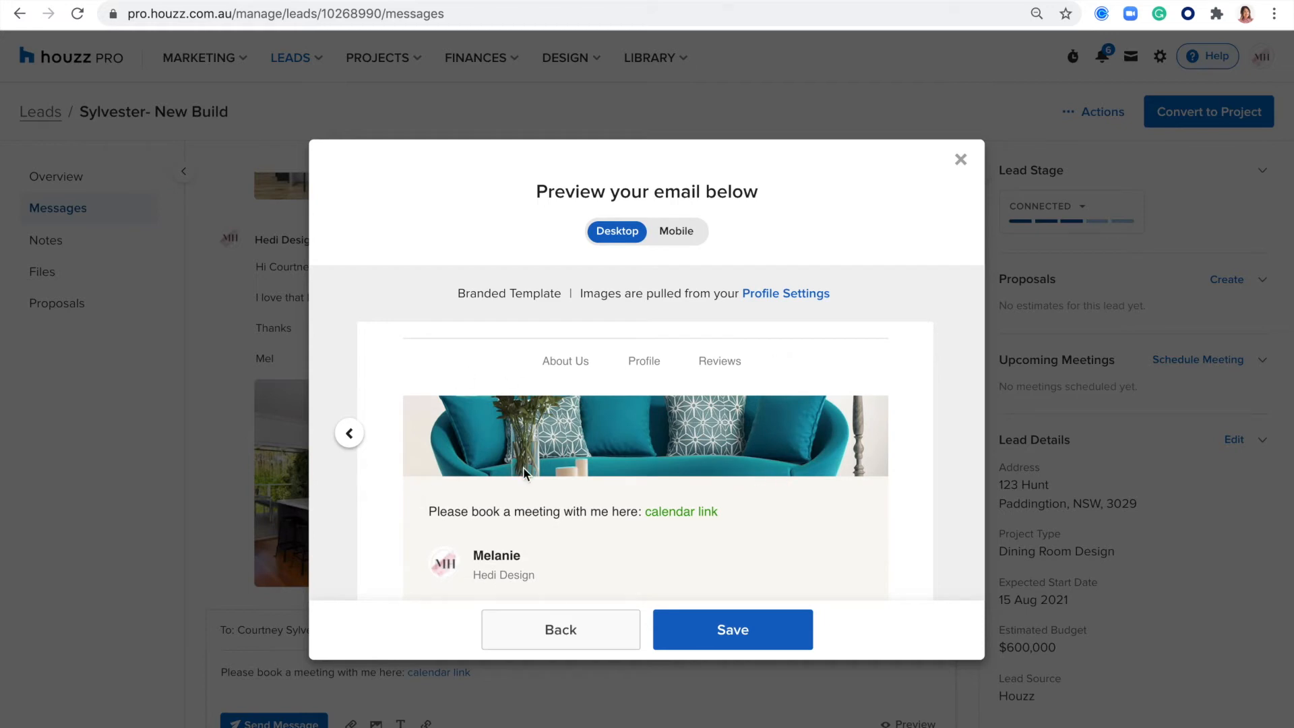
scroll(511, 429, down, 3)
scroll(512, 428, up, 4)
- Check the email in the mobile preview, return to the Default template and save that format
click(667, 232)
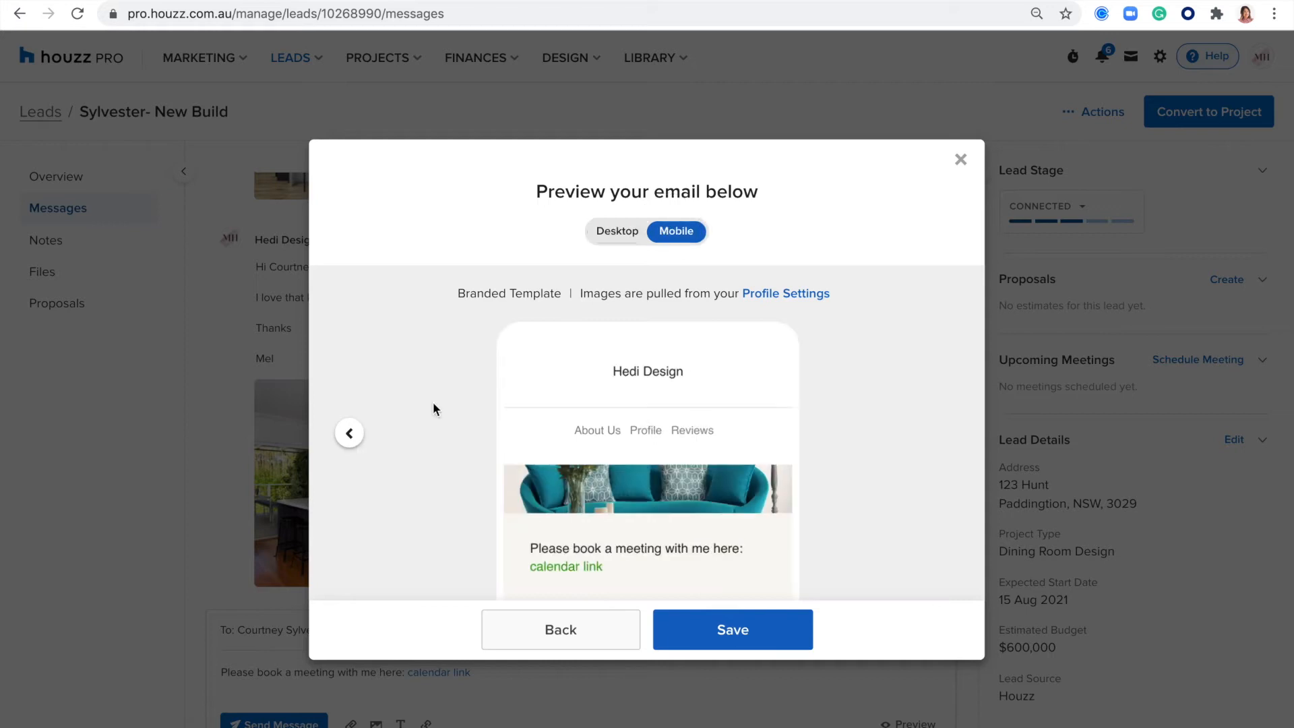
click(345, 435)
click(342, 439)
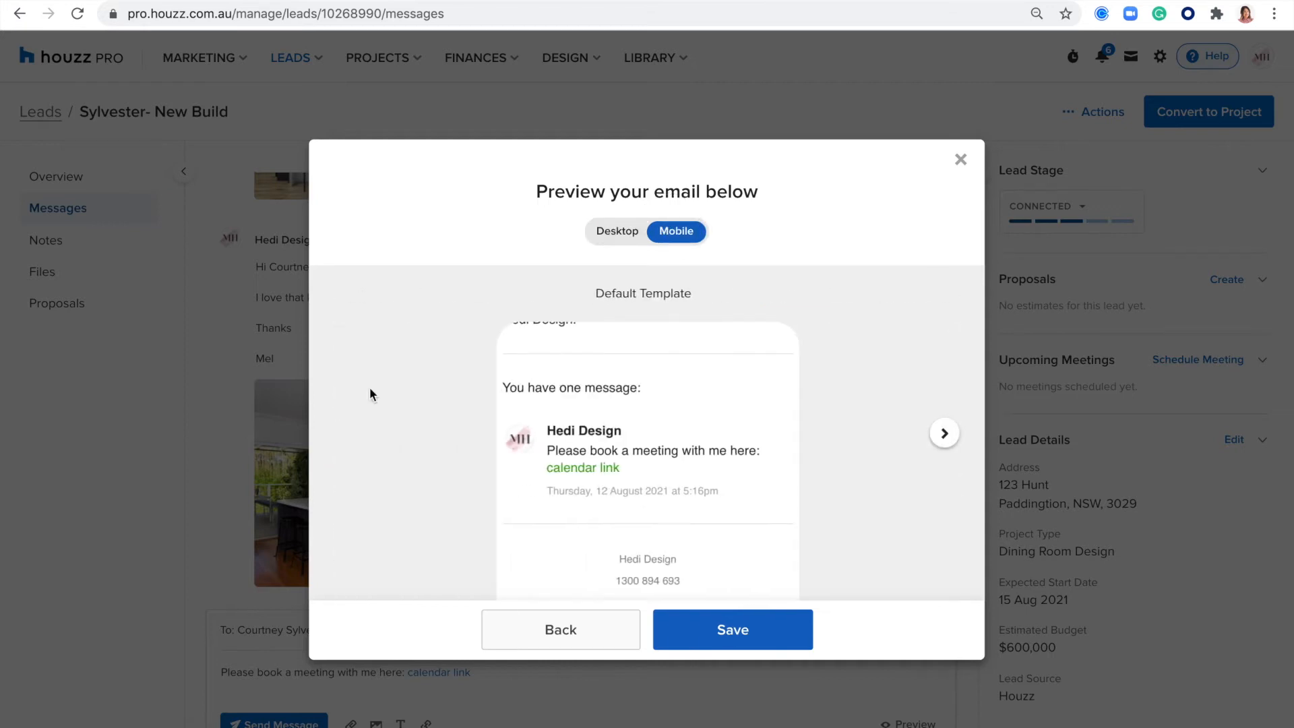
click(752, 651)
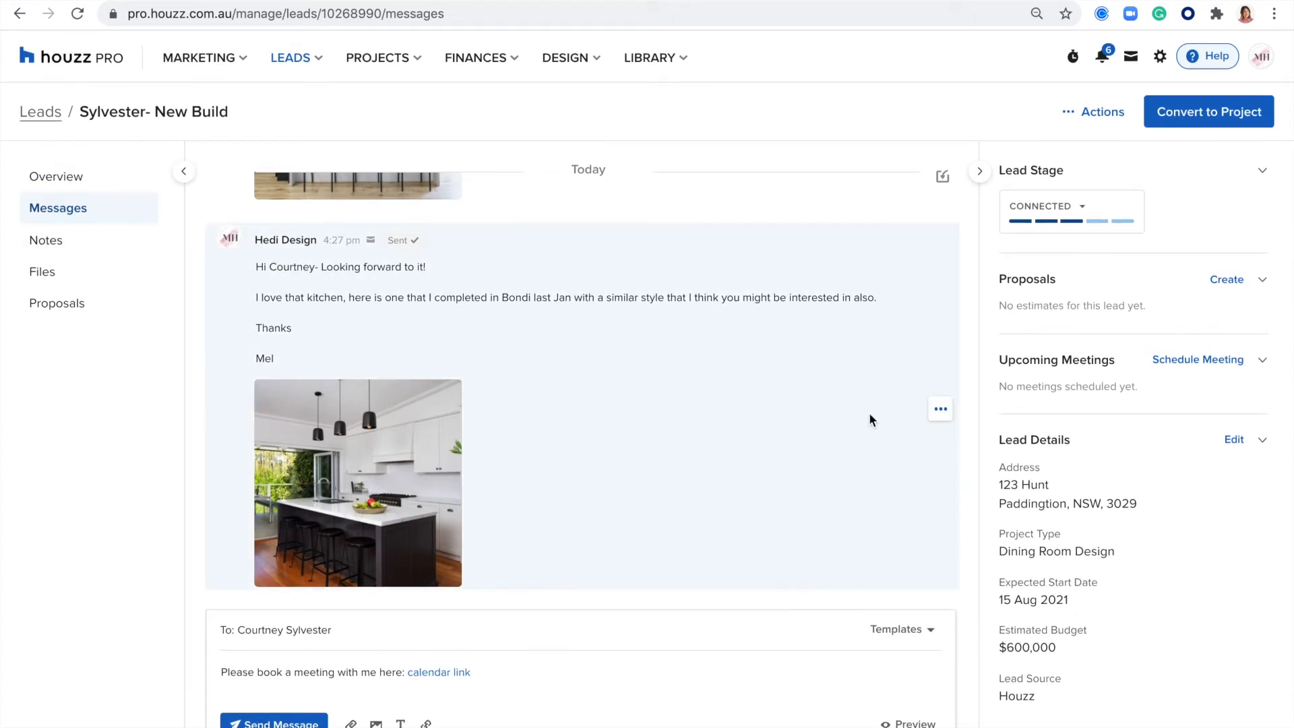
- Add the internal note "details of inspo" to the latest sent message in the lead's conversation
click(940, 409)
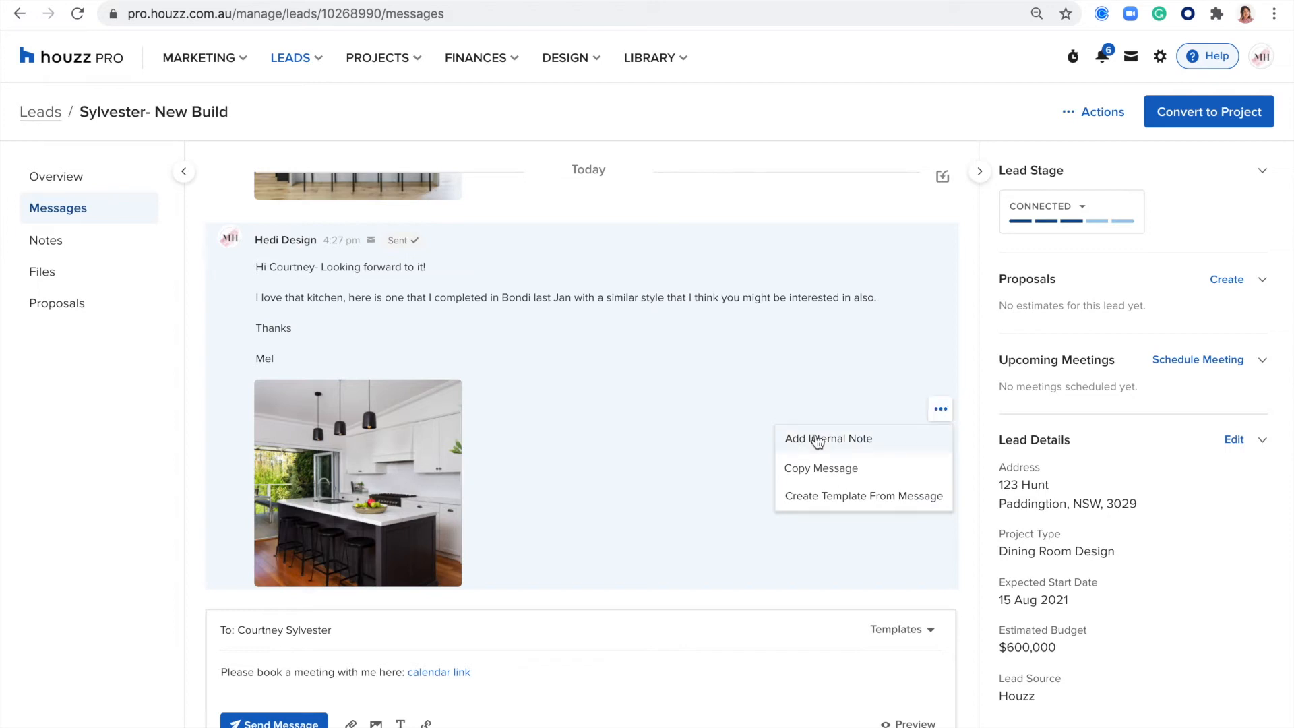
click(861, 442)
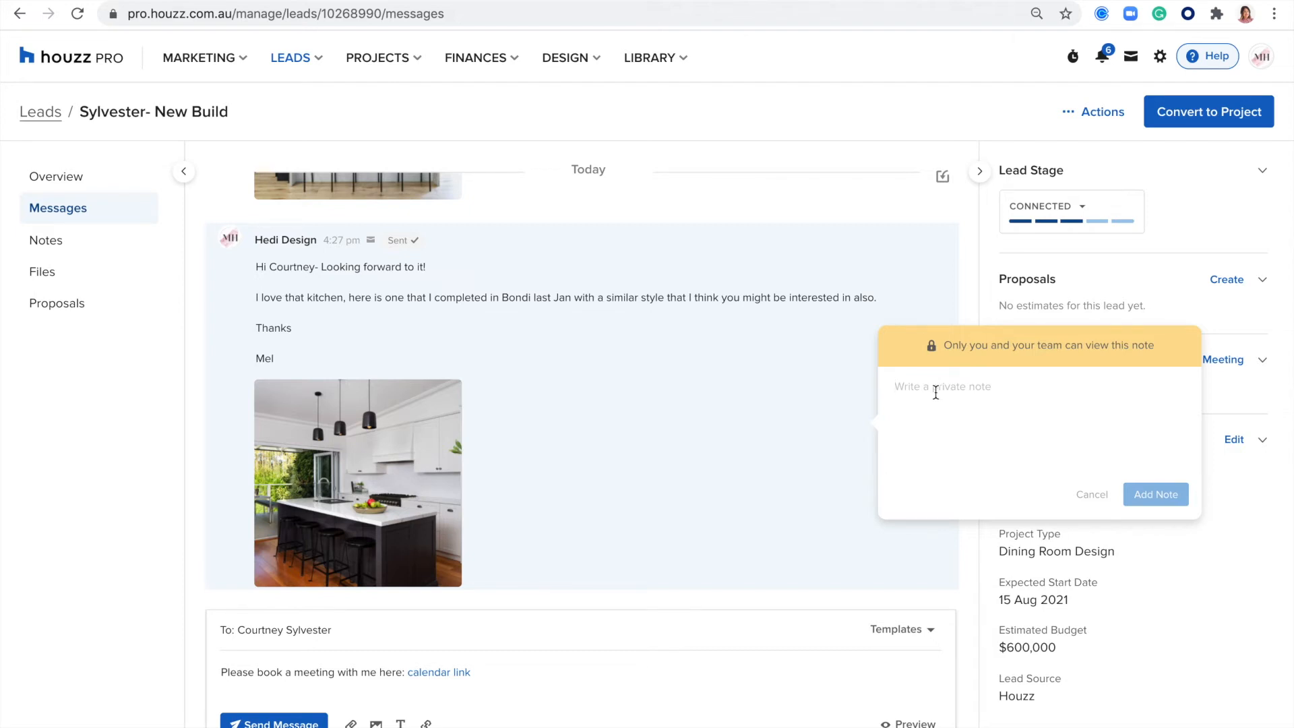
text(details of inspo)
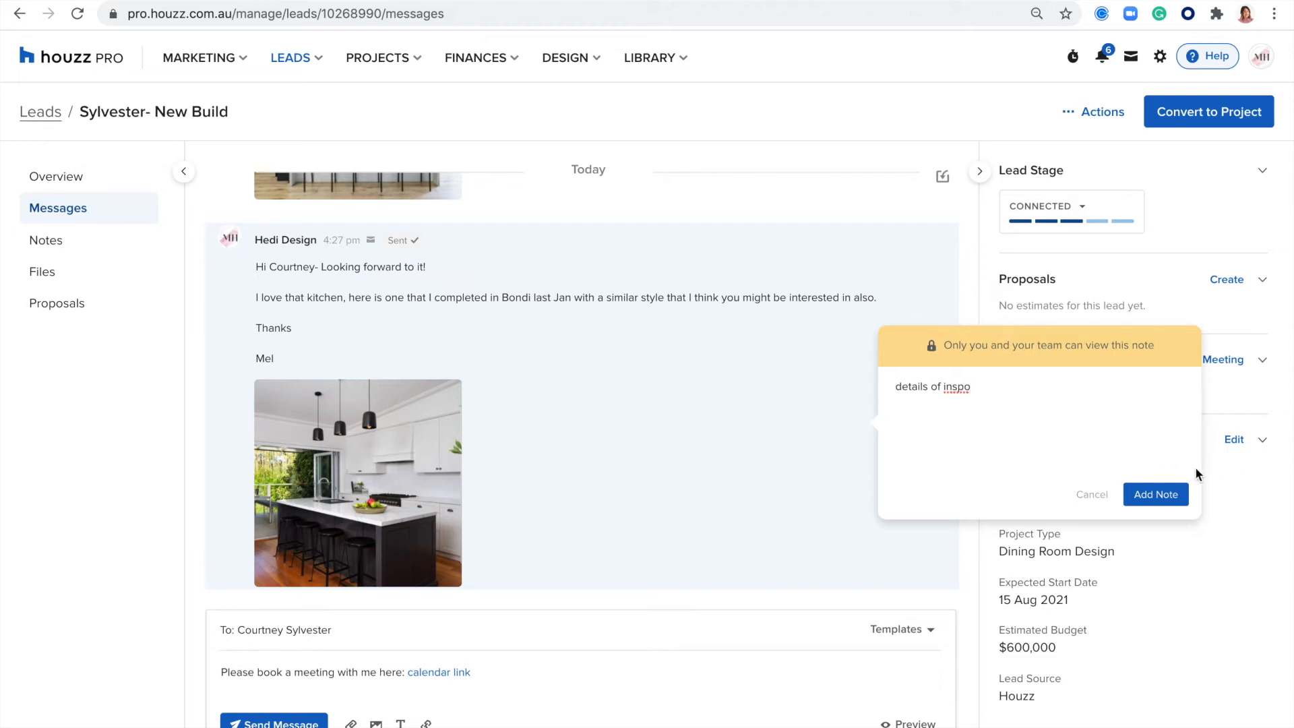
click(1167, 494)
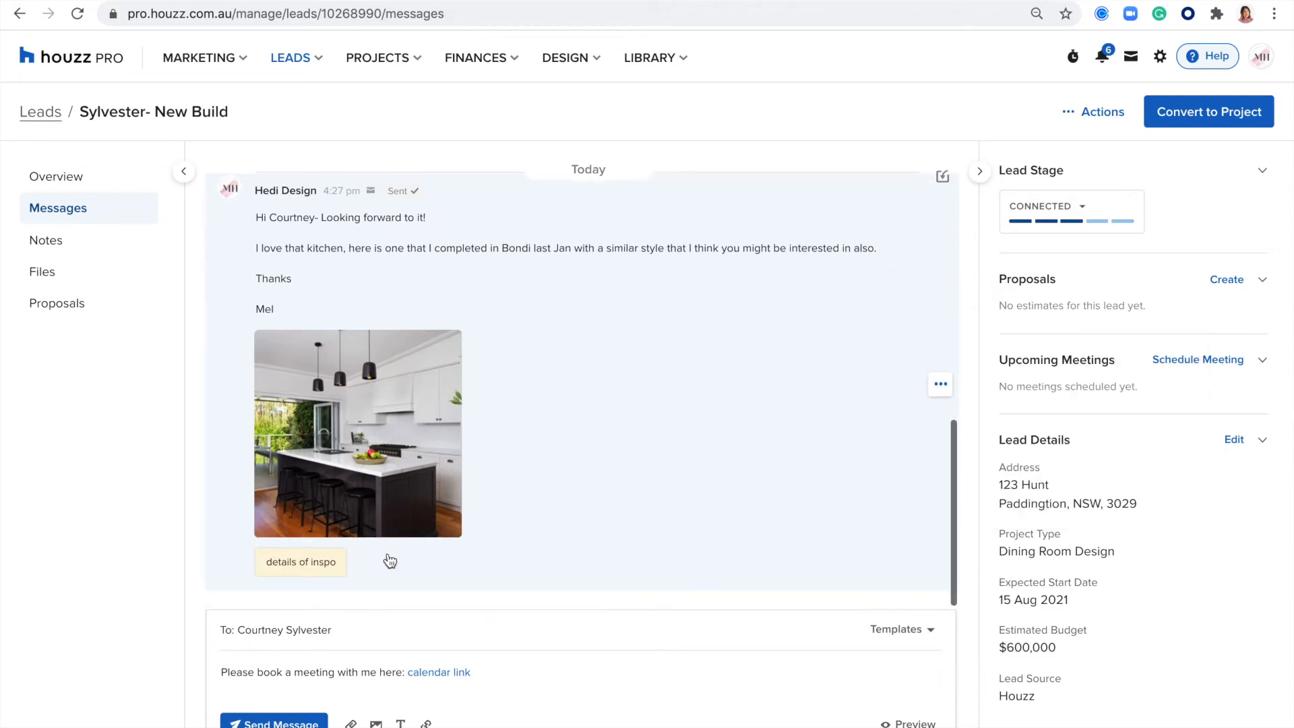
scroll(519, 499, up, 10)
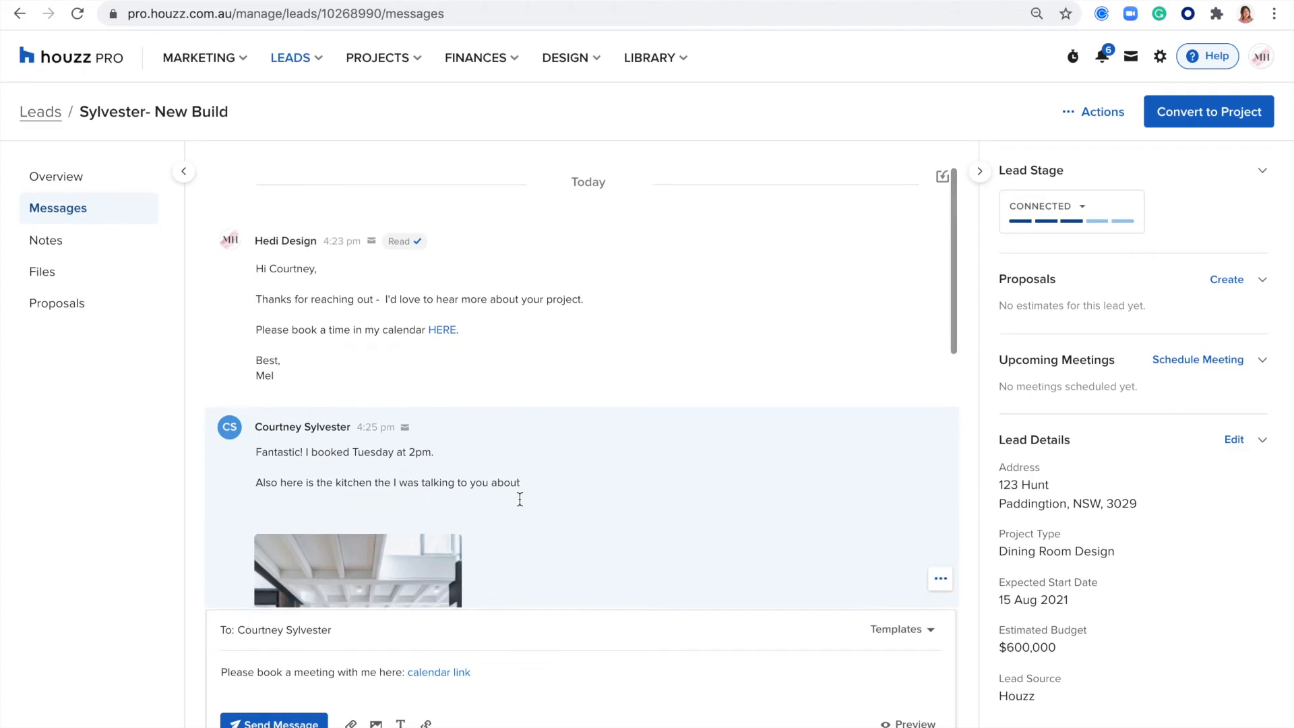
- Look through the lead's conversation, including the attached internal note, and view the options available for the latest sent message
scroll(519, 499, down, 10)
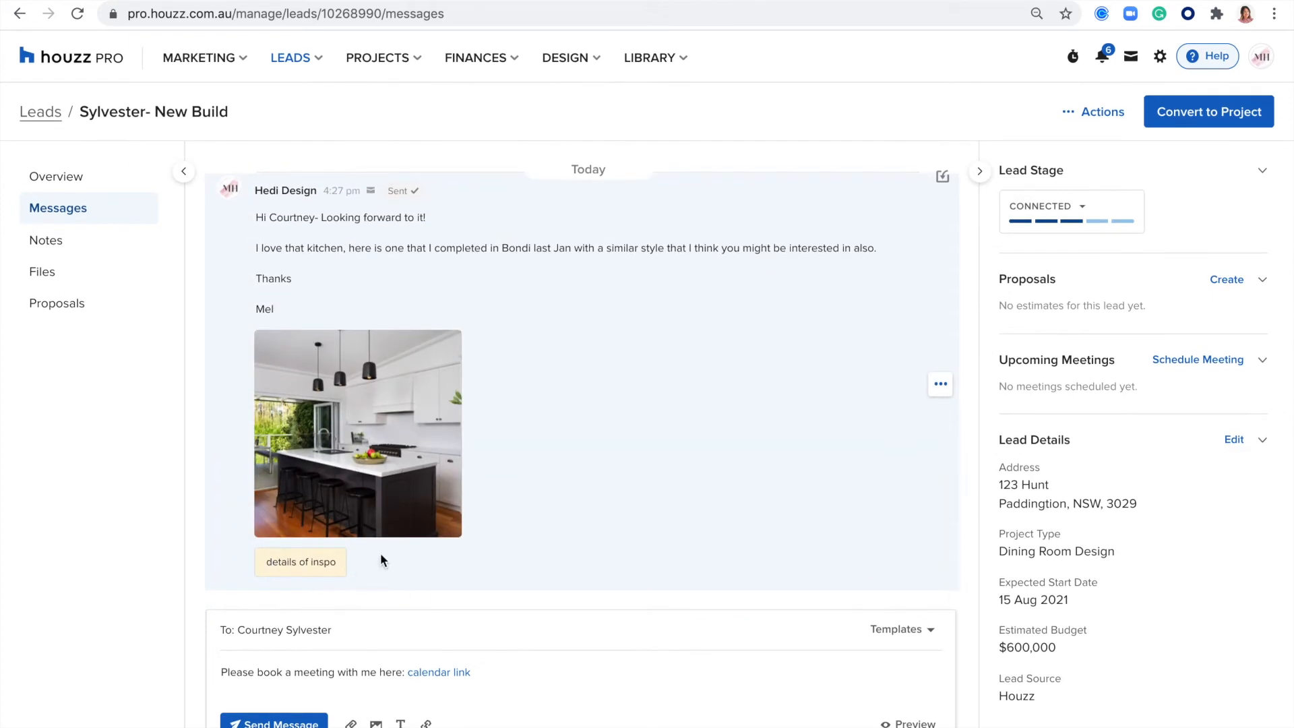
scroll(751, 430, up, 10)
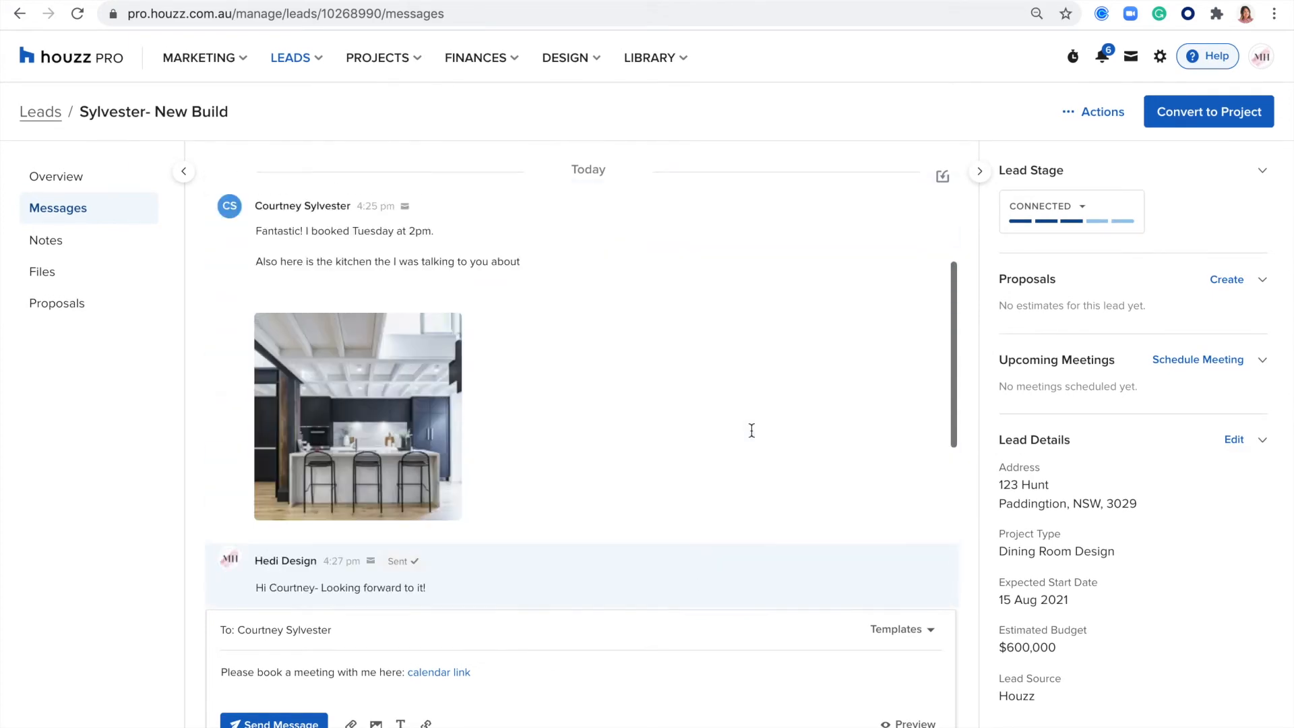
scroll(751, 430, down, 10)
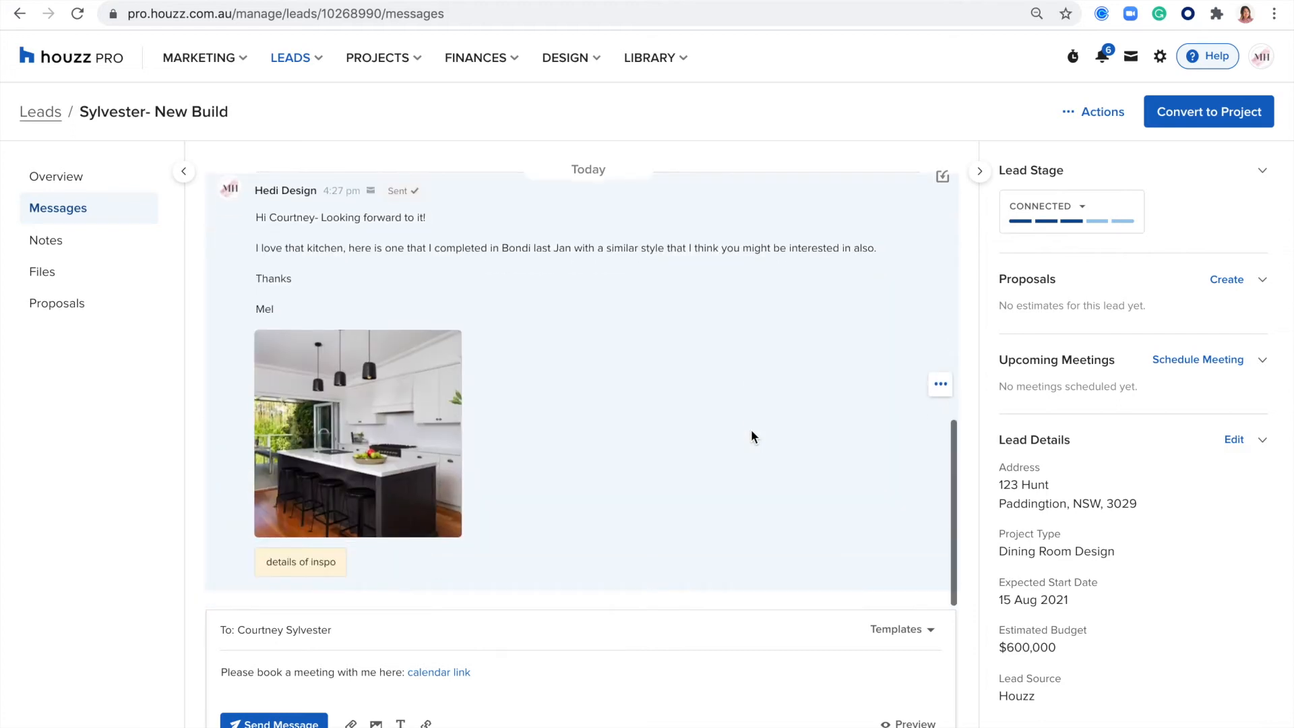
scroll(751, 430, up, 10)
scroll(751, 430, down, 10)
scroll(751, 430, up, 1)
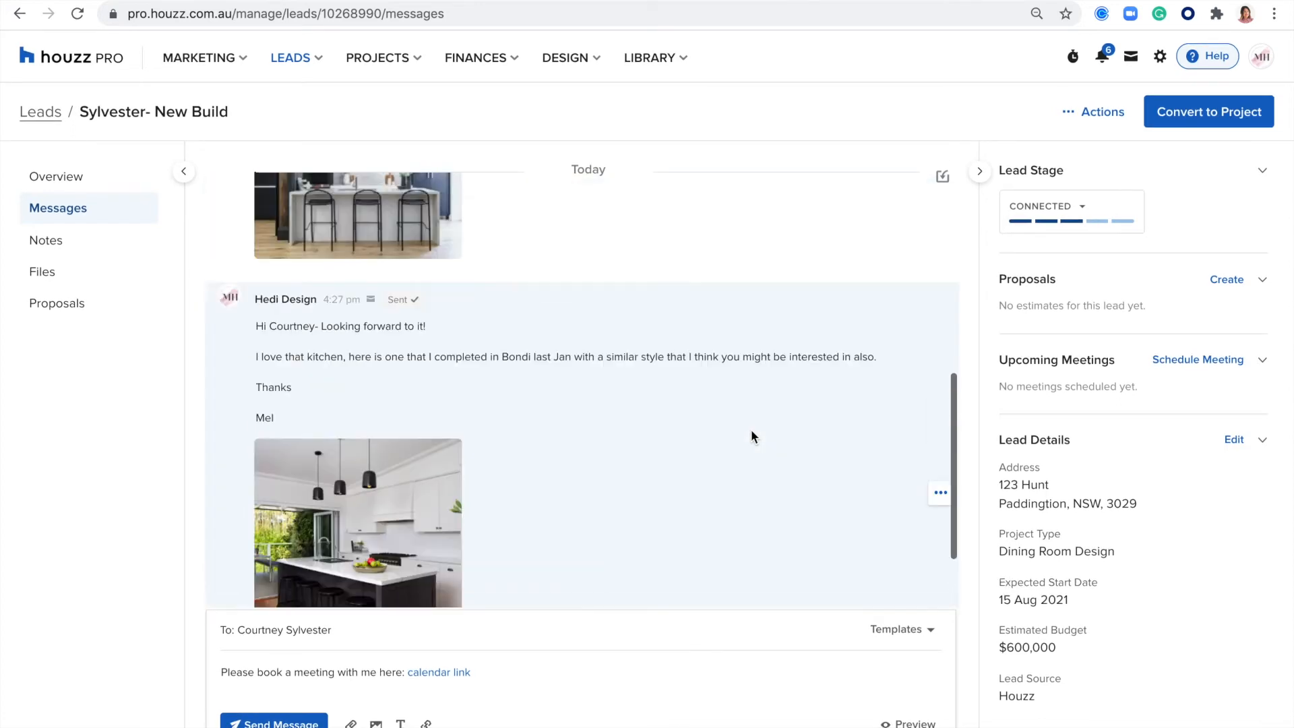
scroll(751, 430, down, 2)
click(939, 386)
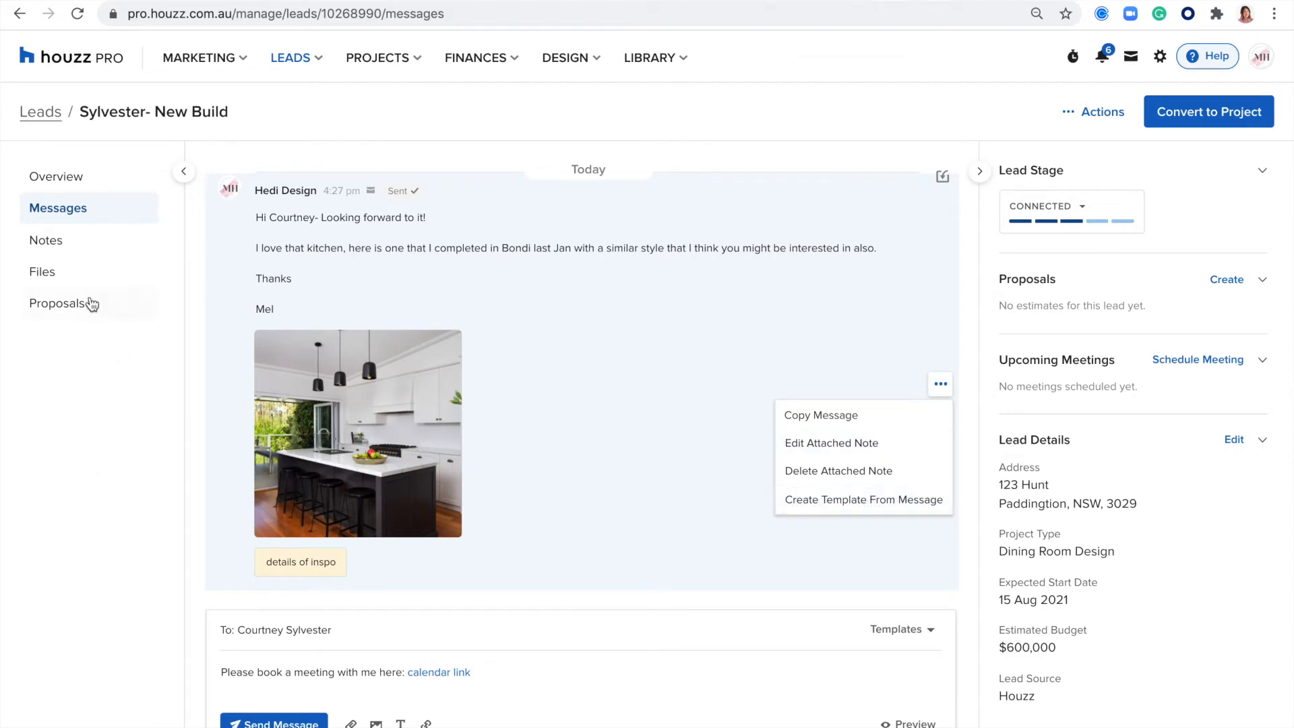
- Open the lead's notes and view the "details of inspo" note with its original message
click(52, 245)
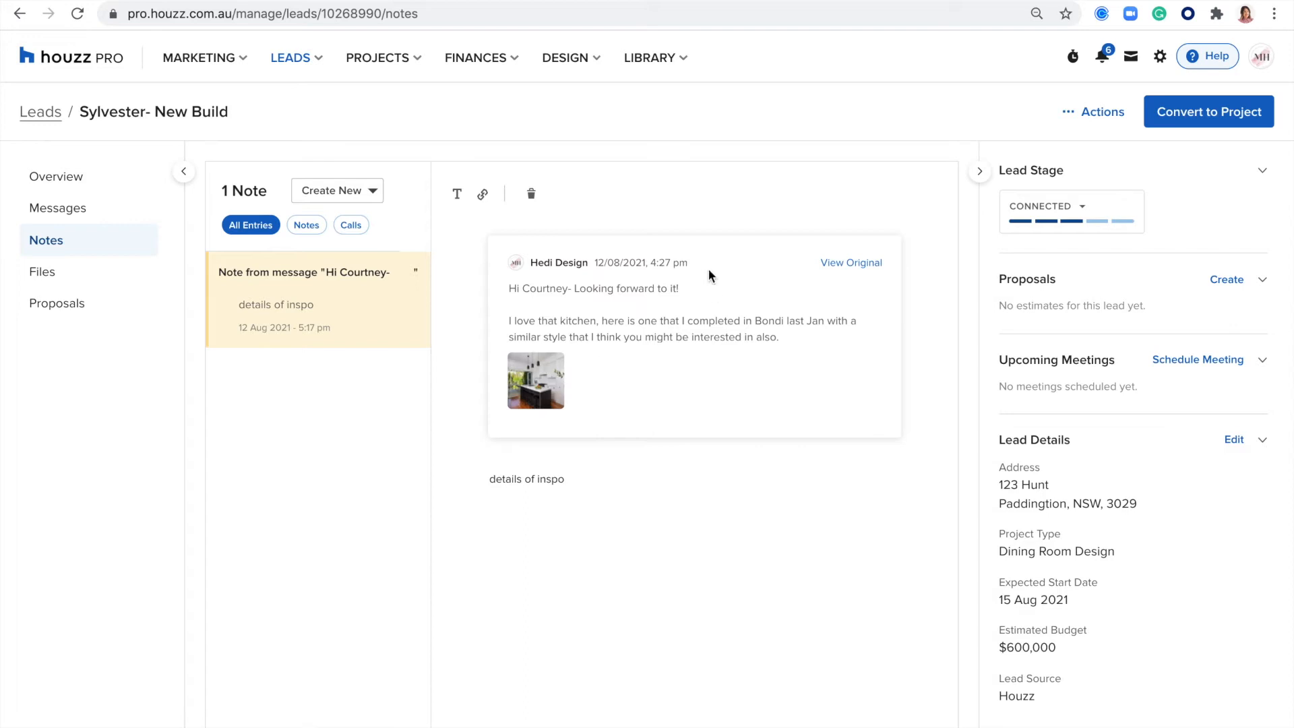
click(627, 480)
key(Return)
key(Return)
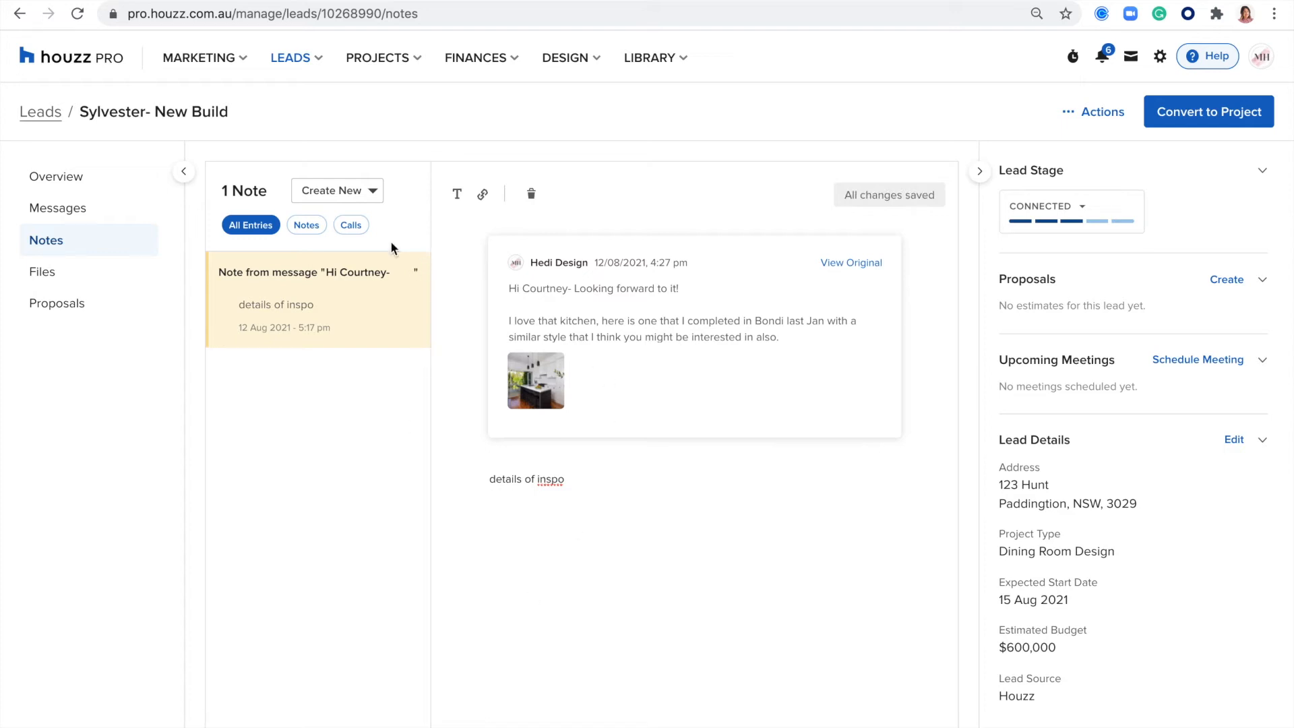
- Add a call log to the lead's notes with the outcome Good Discussion
click(362, 230)
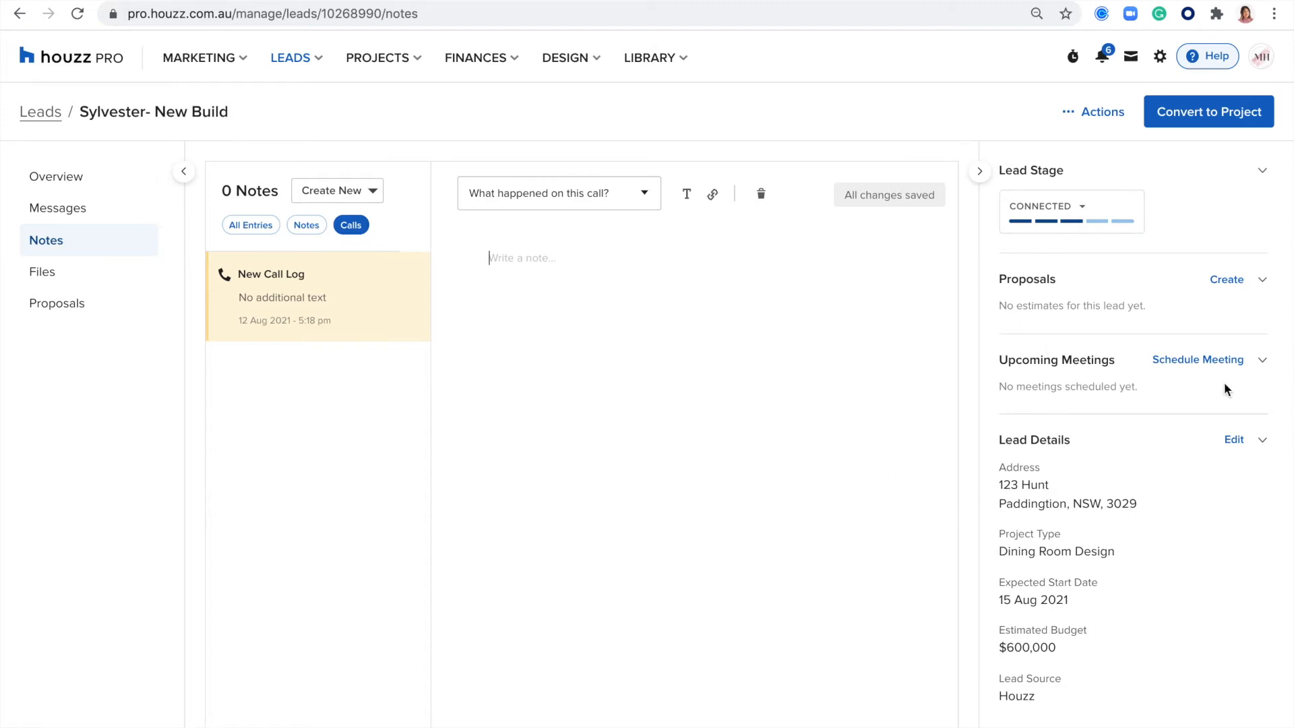
click(1215, 365)
click(748, 367)
click(626, 196)
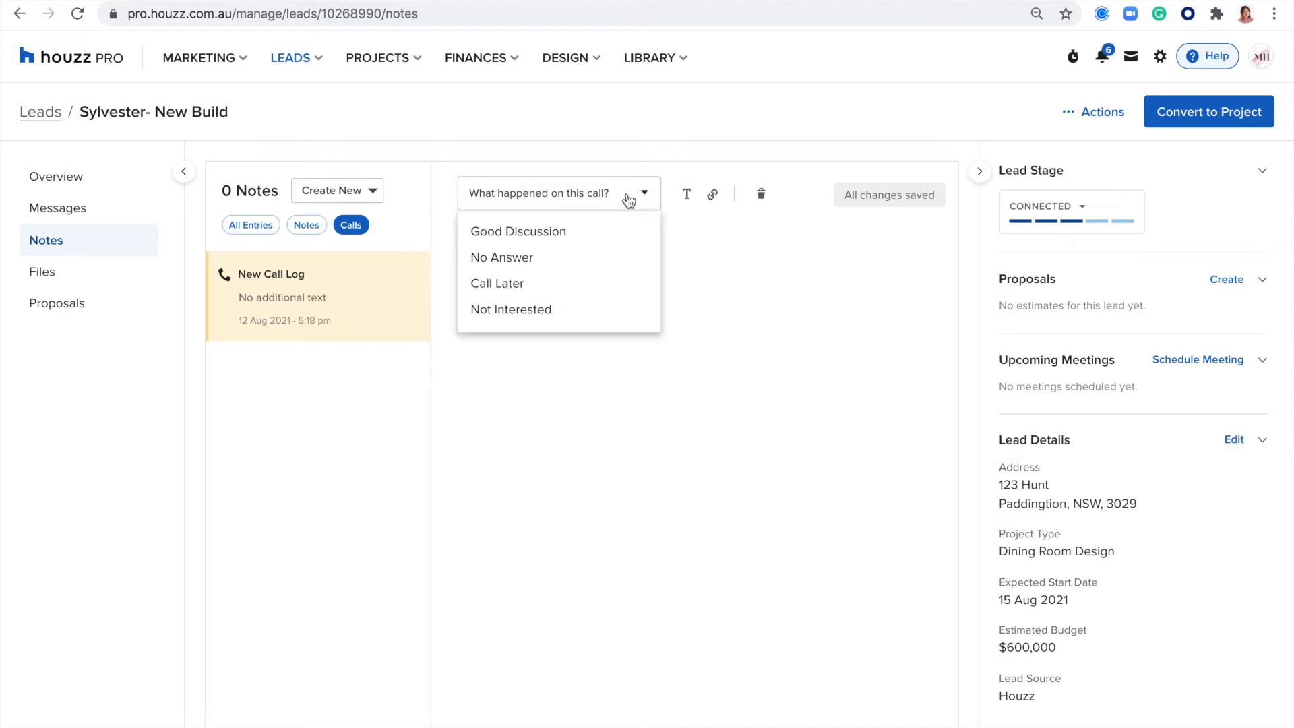
click(500, 232)
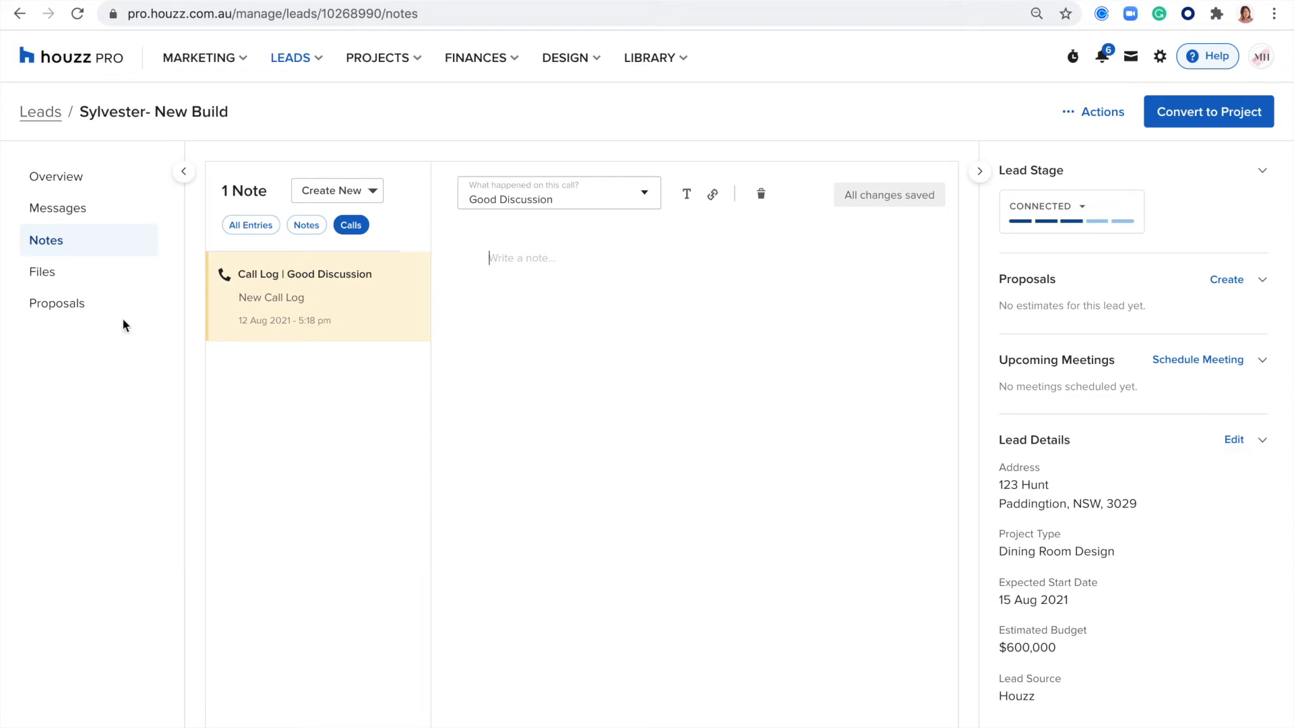
- View the lead's files and proposals, including the options for creating a new proposal
click(43, 272)
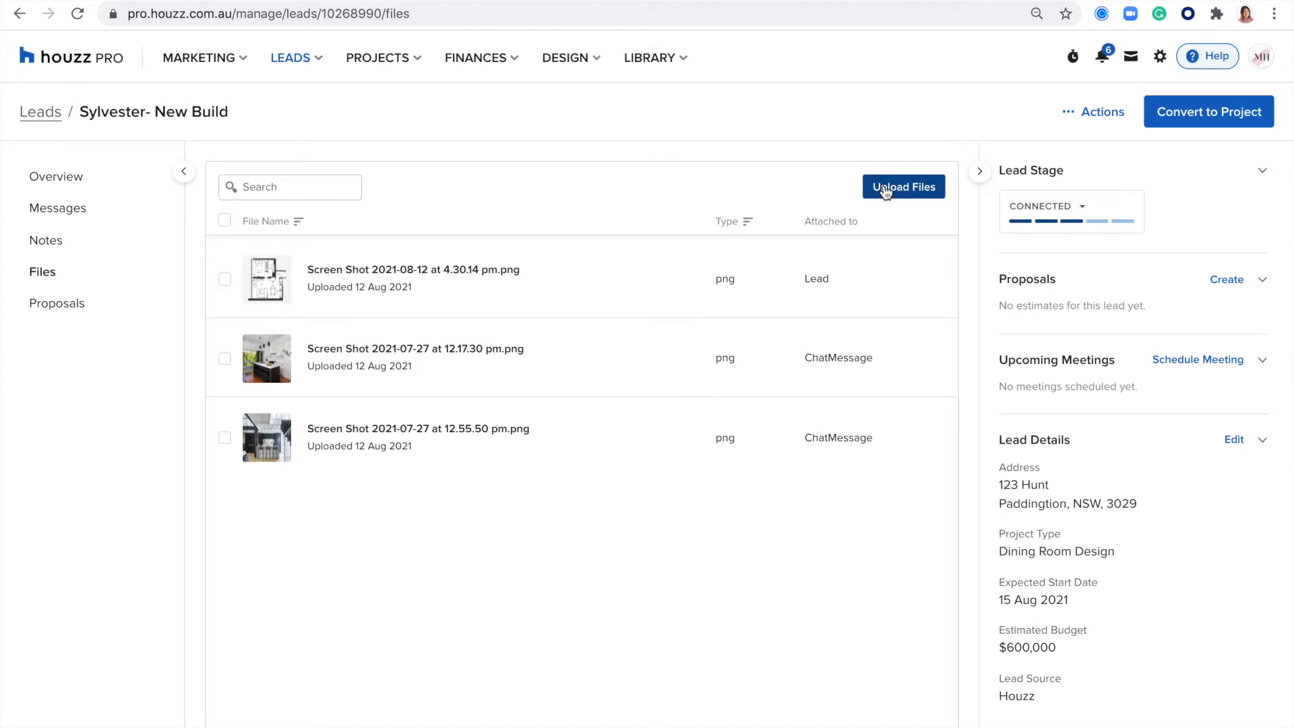
click(65, 305)
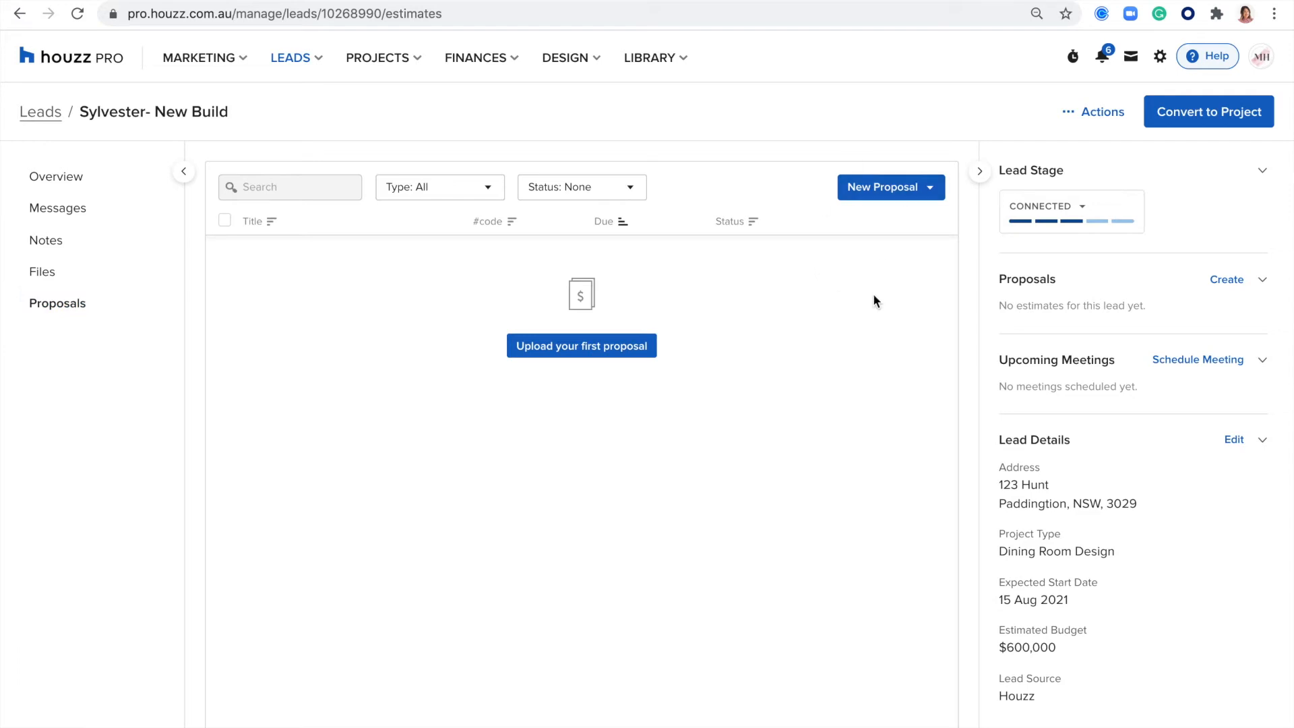
click(927, 195)
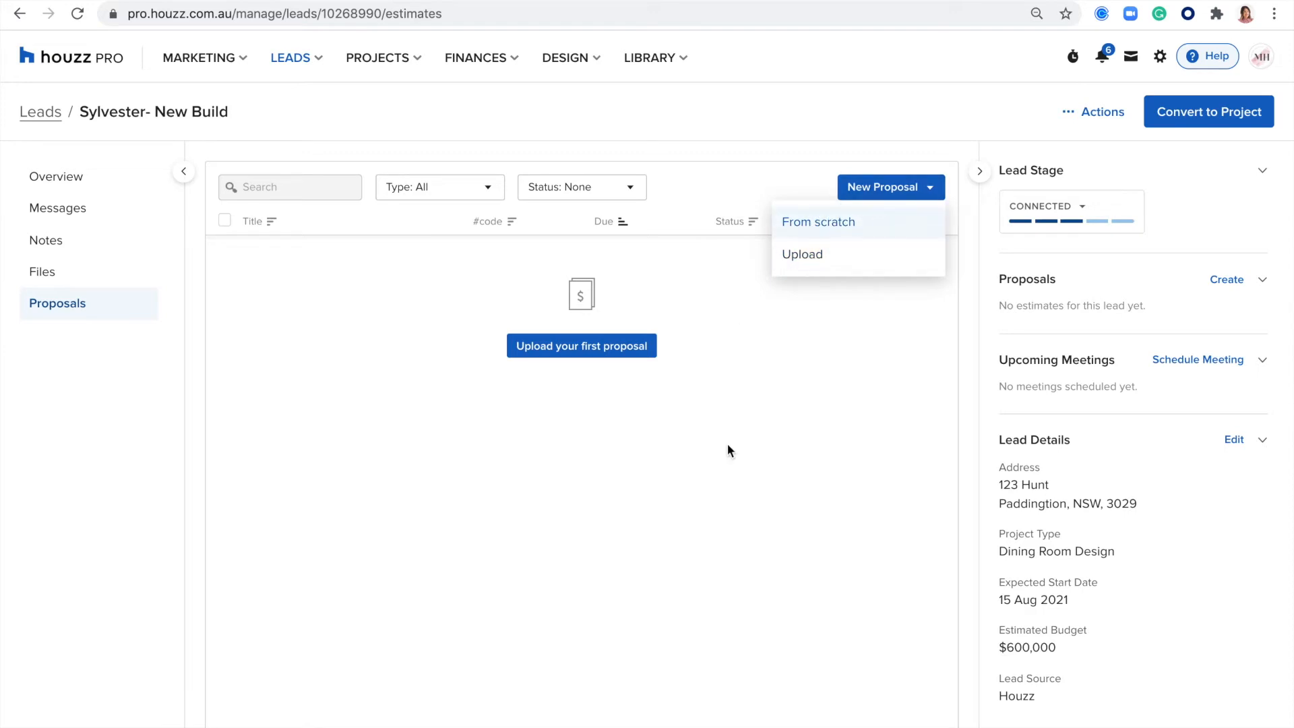
- Return to the lead's messages and copy the shareable calendar link for the 60-minute Google Meet Video Call
click(73, 207)
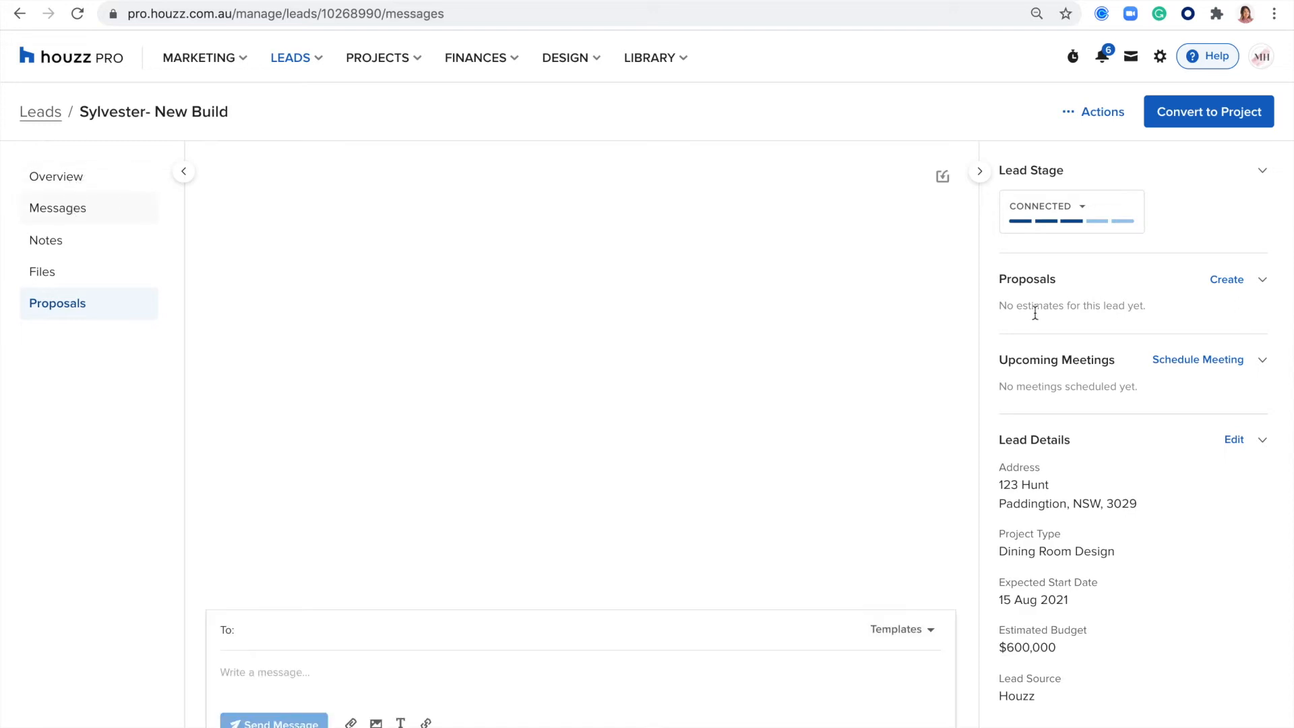
click(1192, 363)
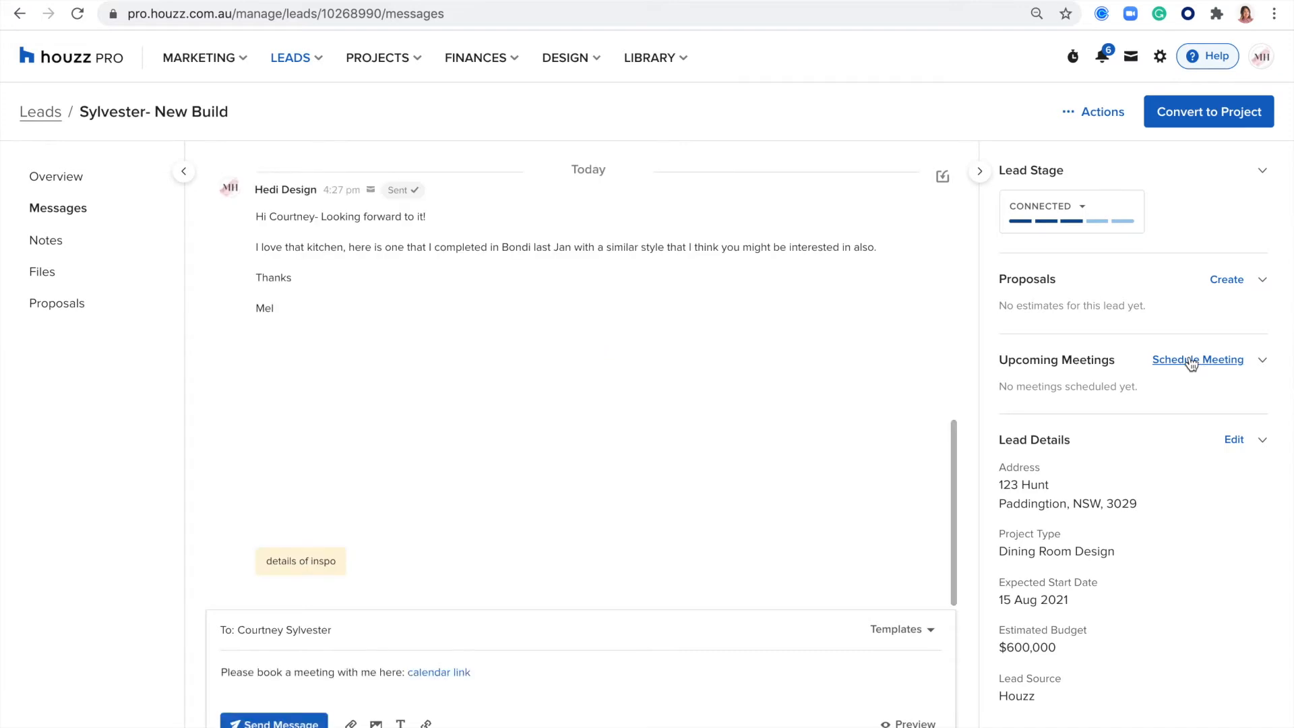
click(1226, 363)
click(1124, 407)
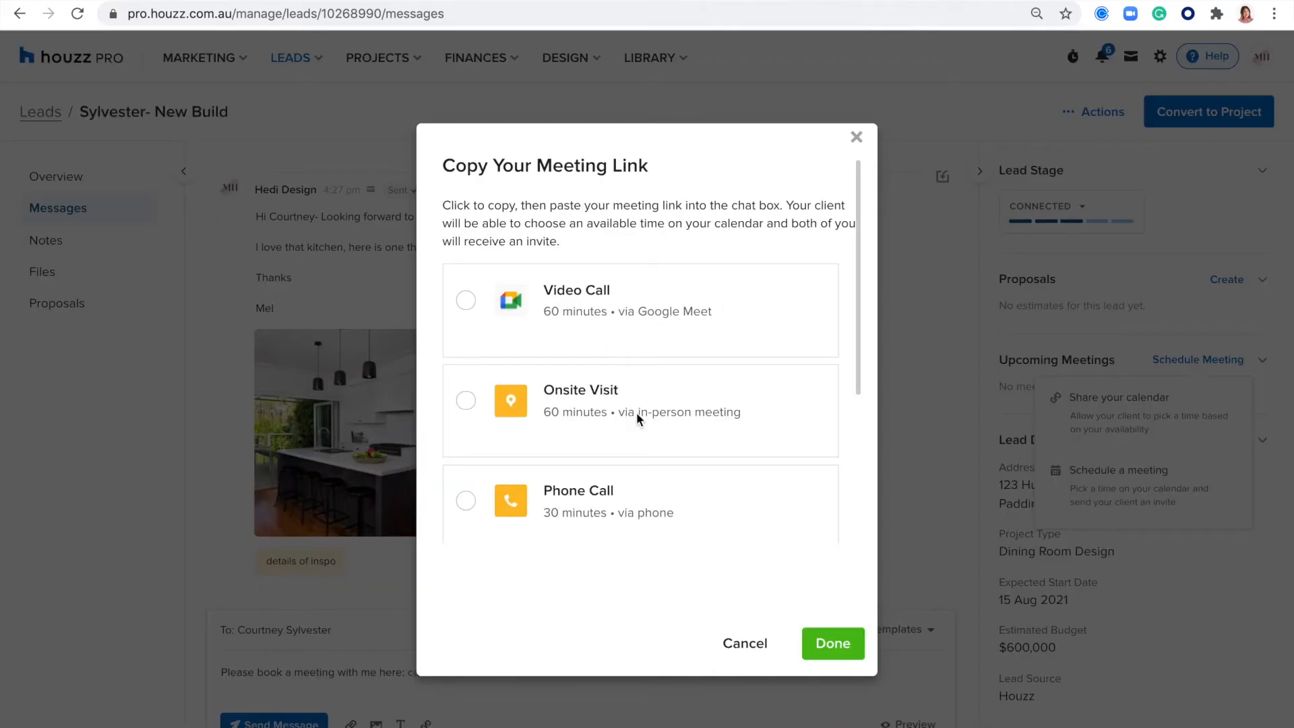
click(466, 298)
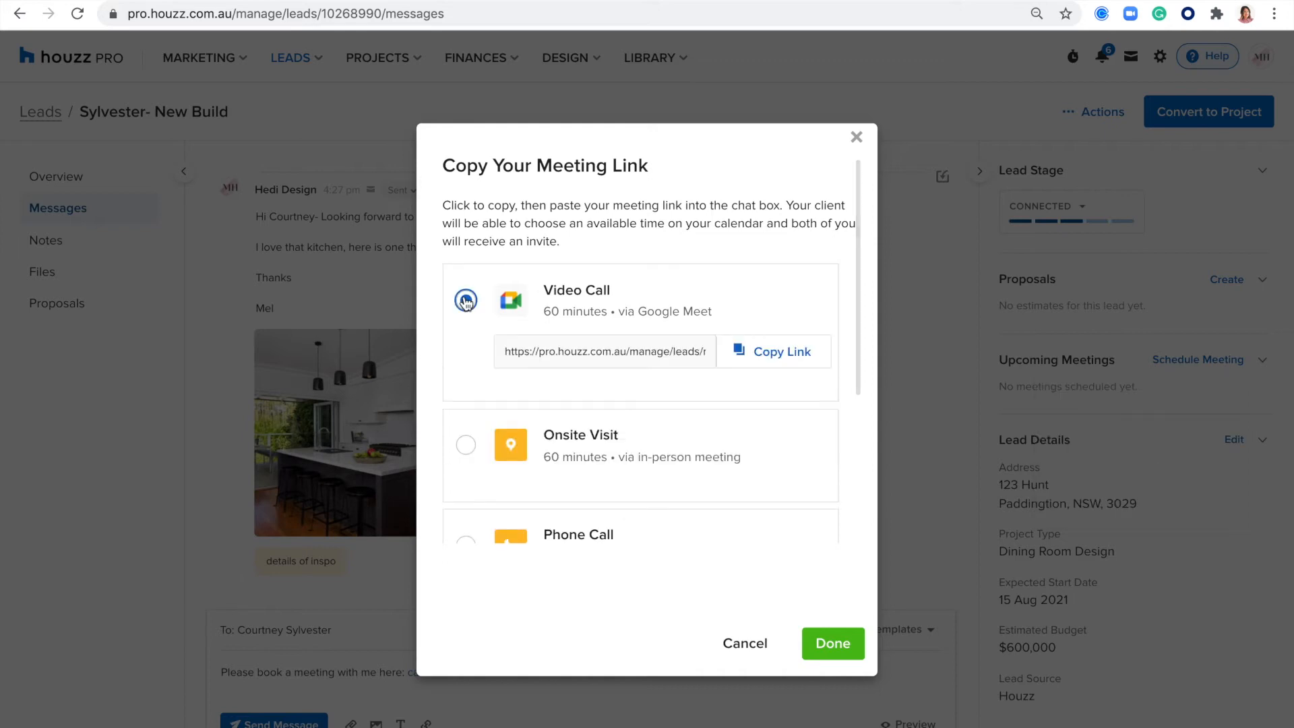
click(764, 364)
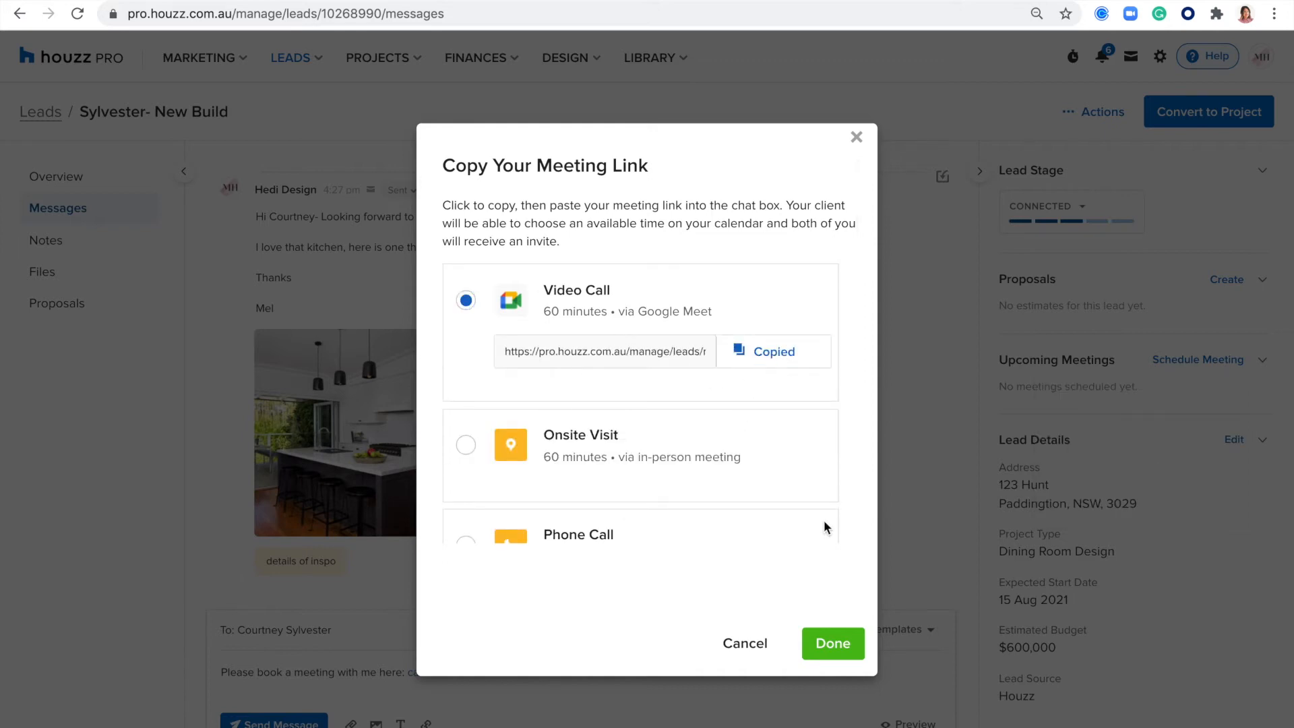
click(832, 643)
- Link the word "here" in the draft message to the copied meeting URL
double_click(390, 672)
click(426, 723)
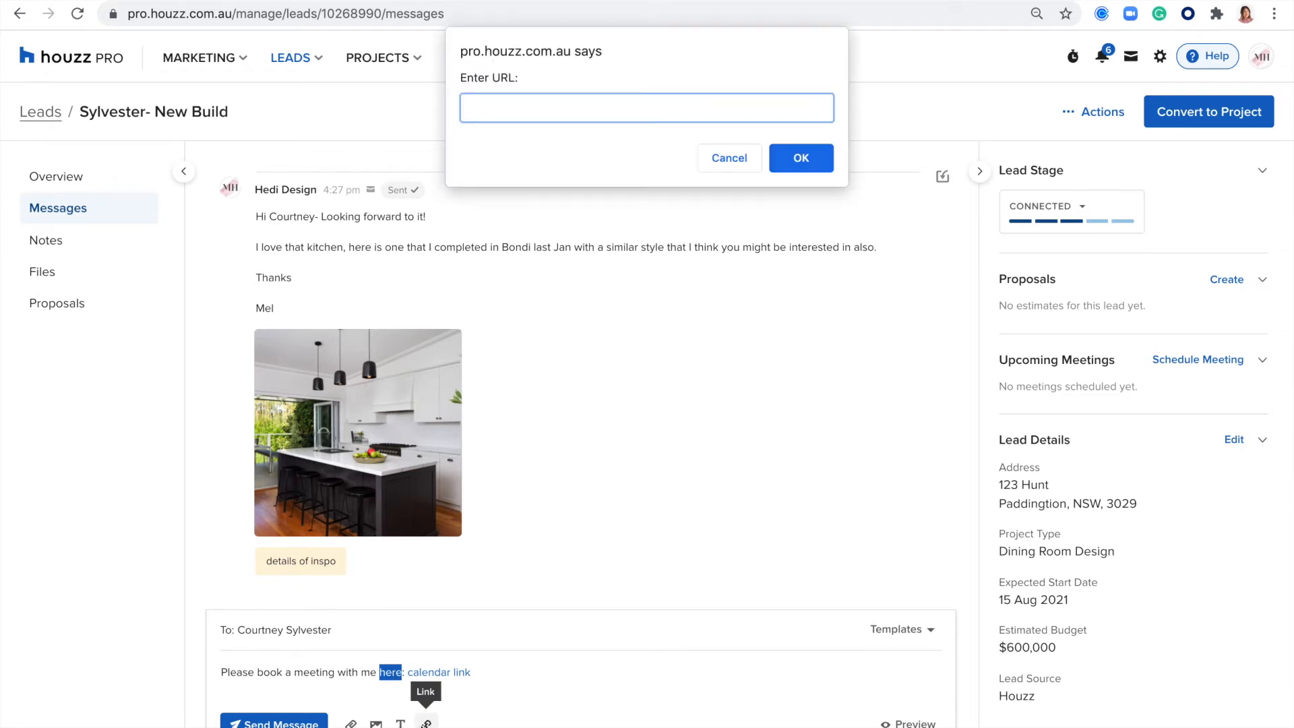
key(ctrl+v)
click(800, 157)
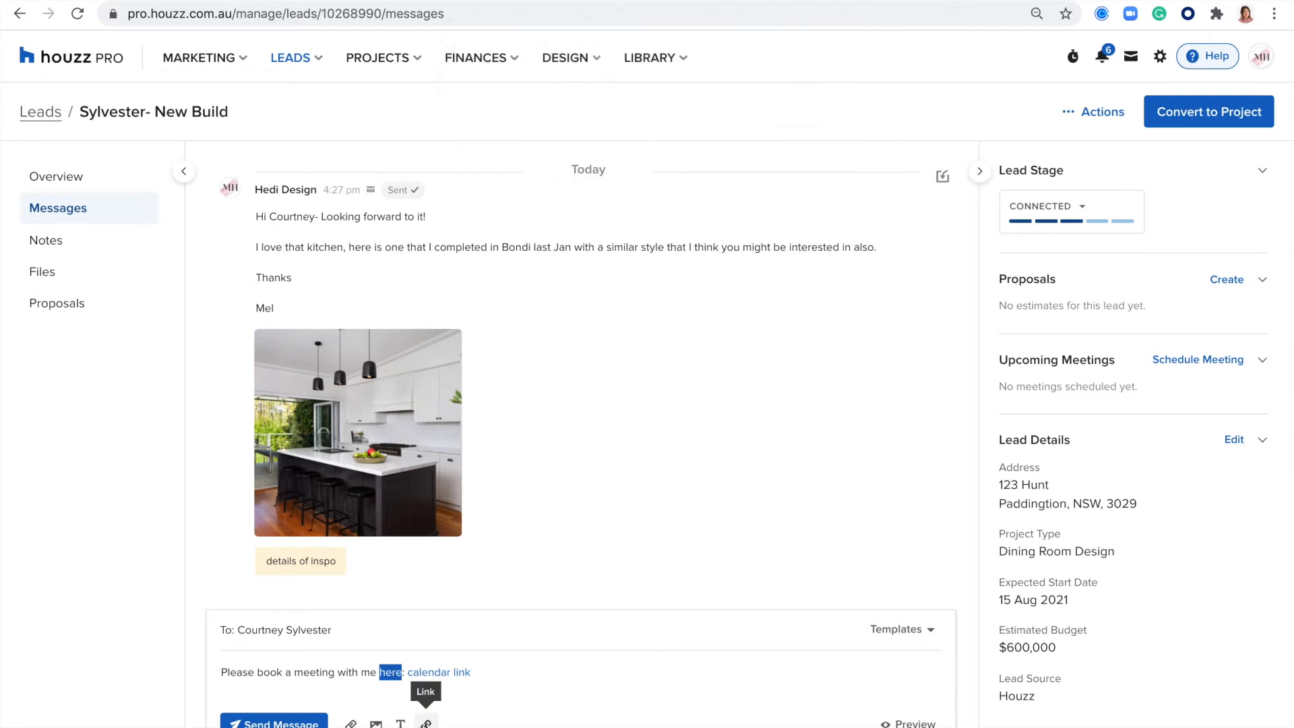
click(487, 680)
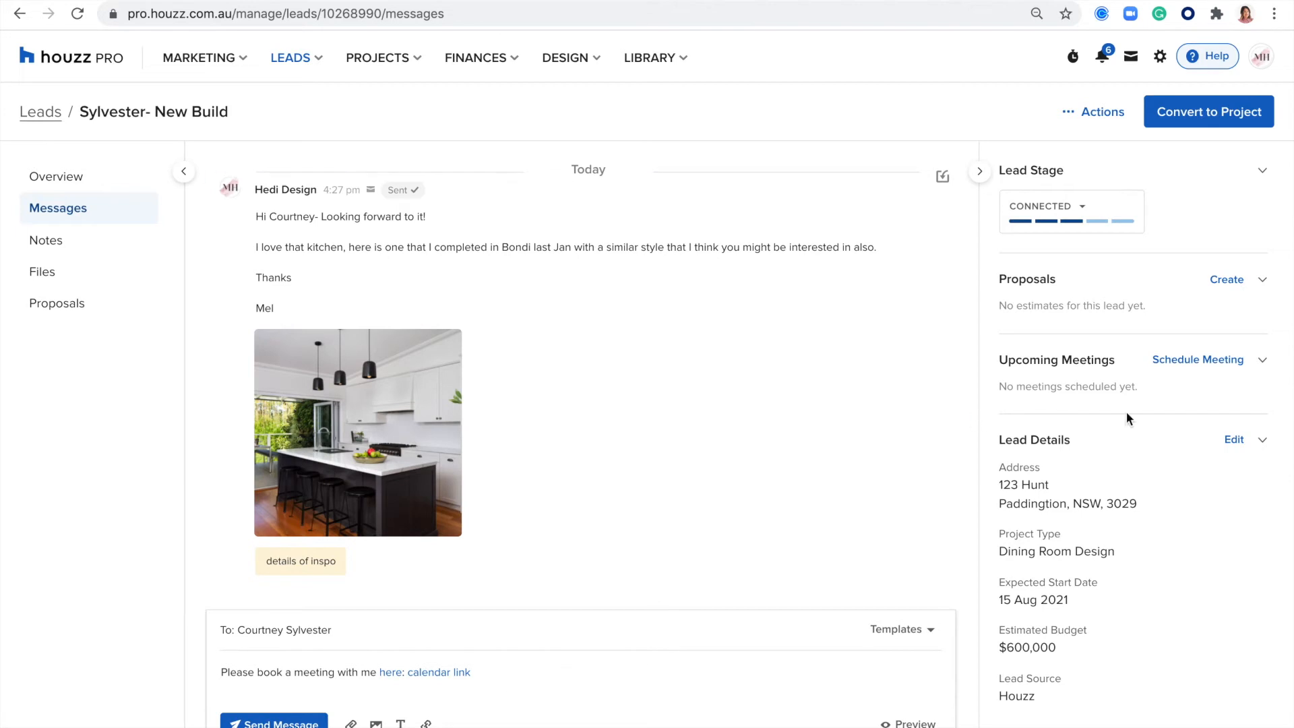
- Start scheduling a meeting with the lead, choosing the 60-minute Video Call via Google Meet as its type
click(1177, 363)
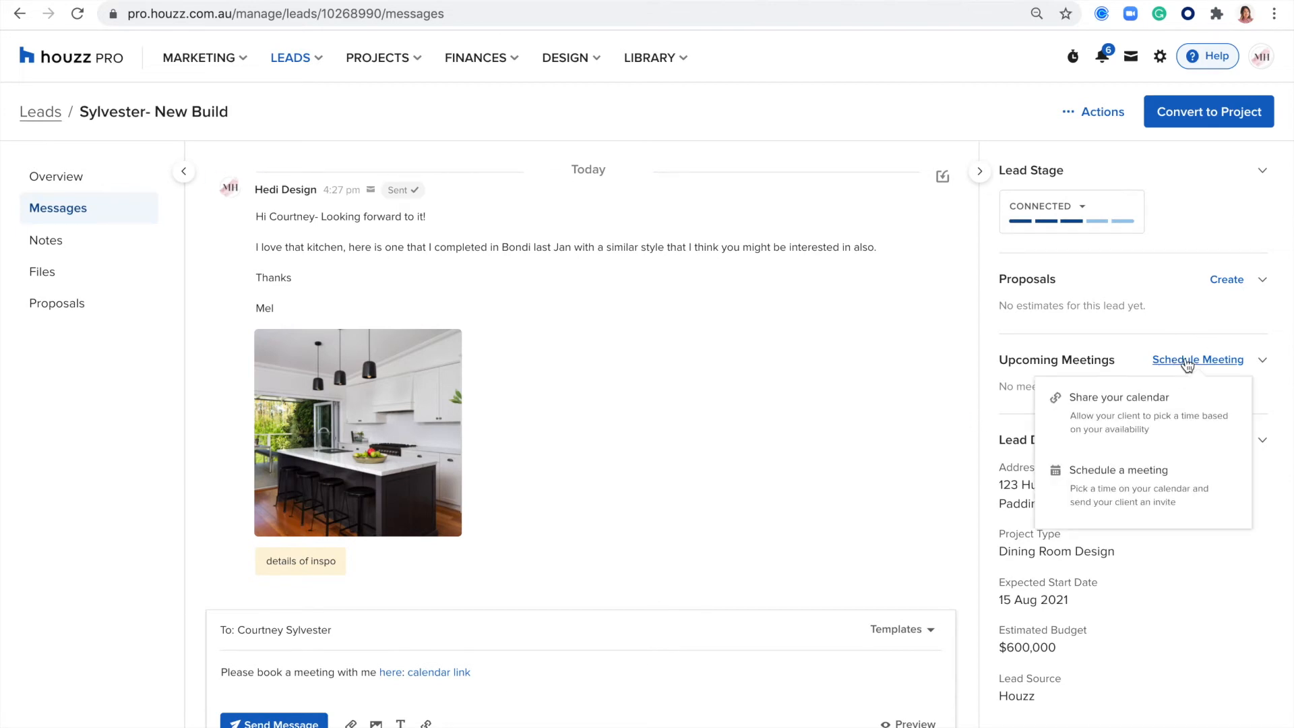
click(1127, 476)
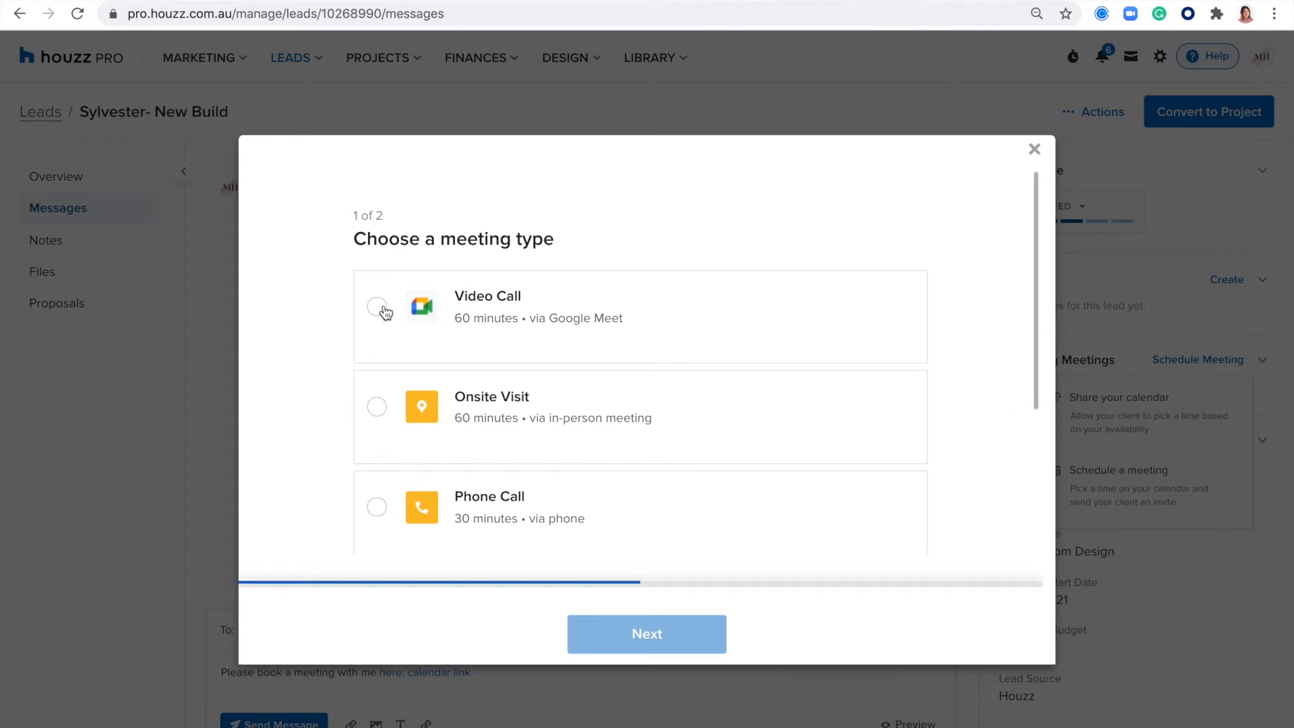
scroll(378, 422, down, 3)
click(381, 378)
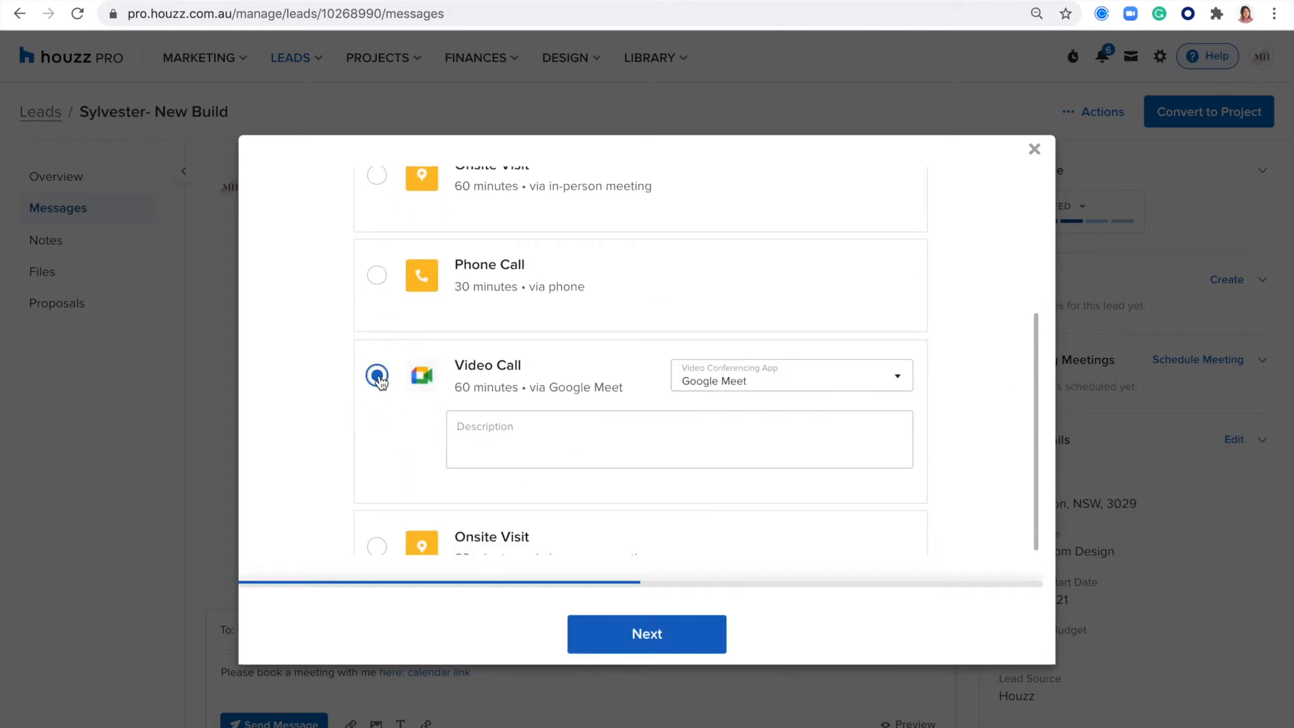
click(641, 633)
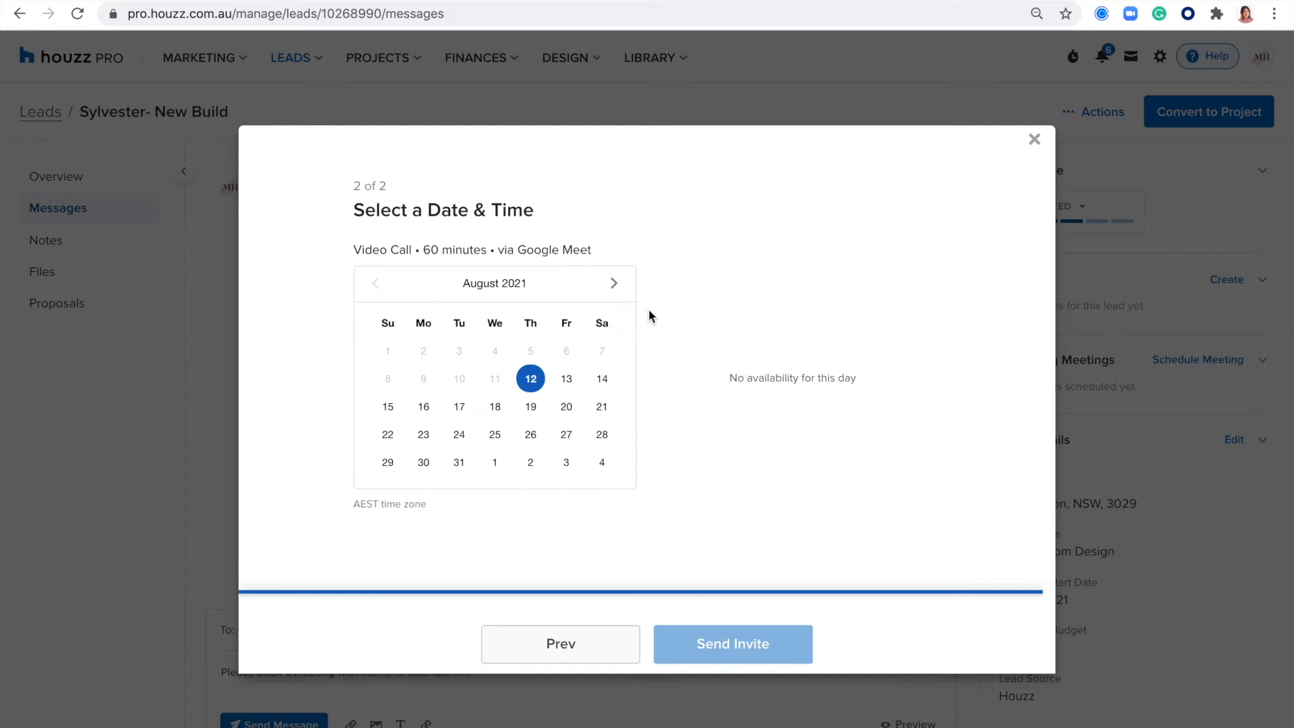
- Set the meeting for 18 August 2021 at 9:00 AM and send the invite
click(495, 406)
click(696, 289)
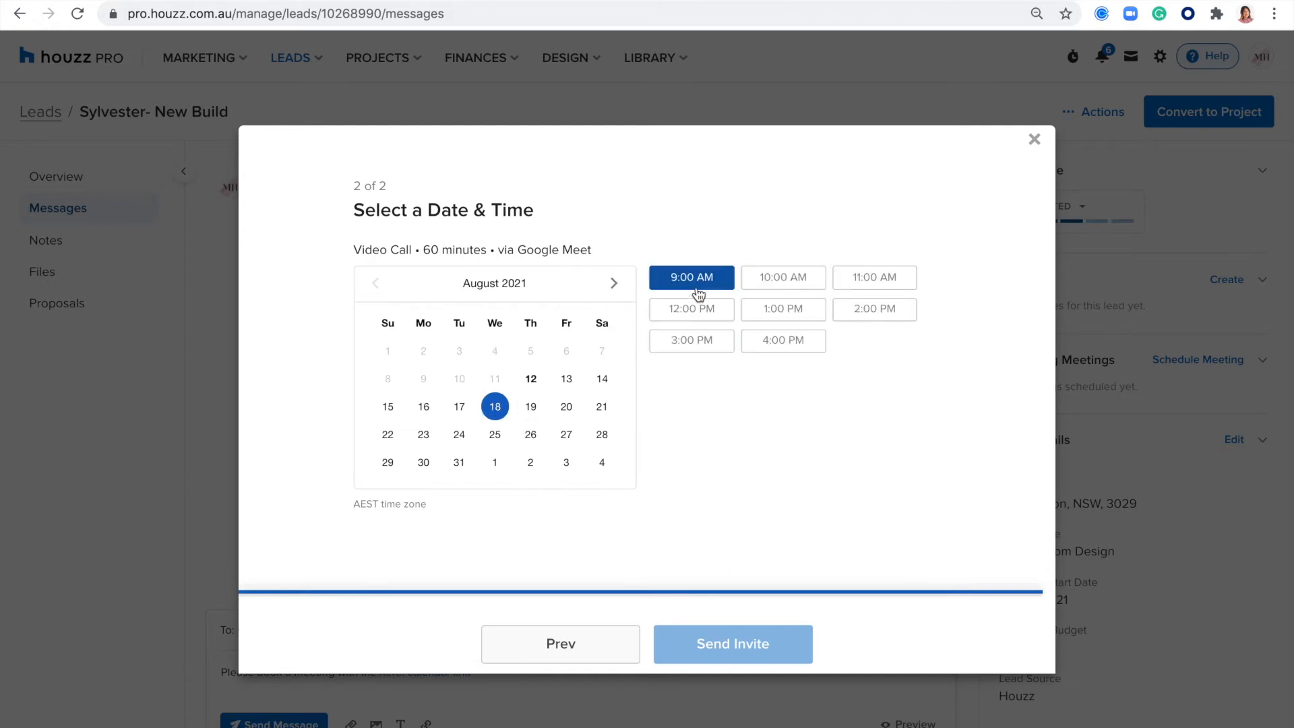
click(778, 658)
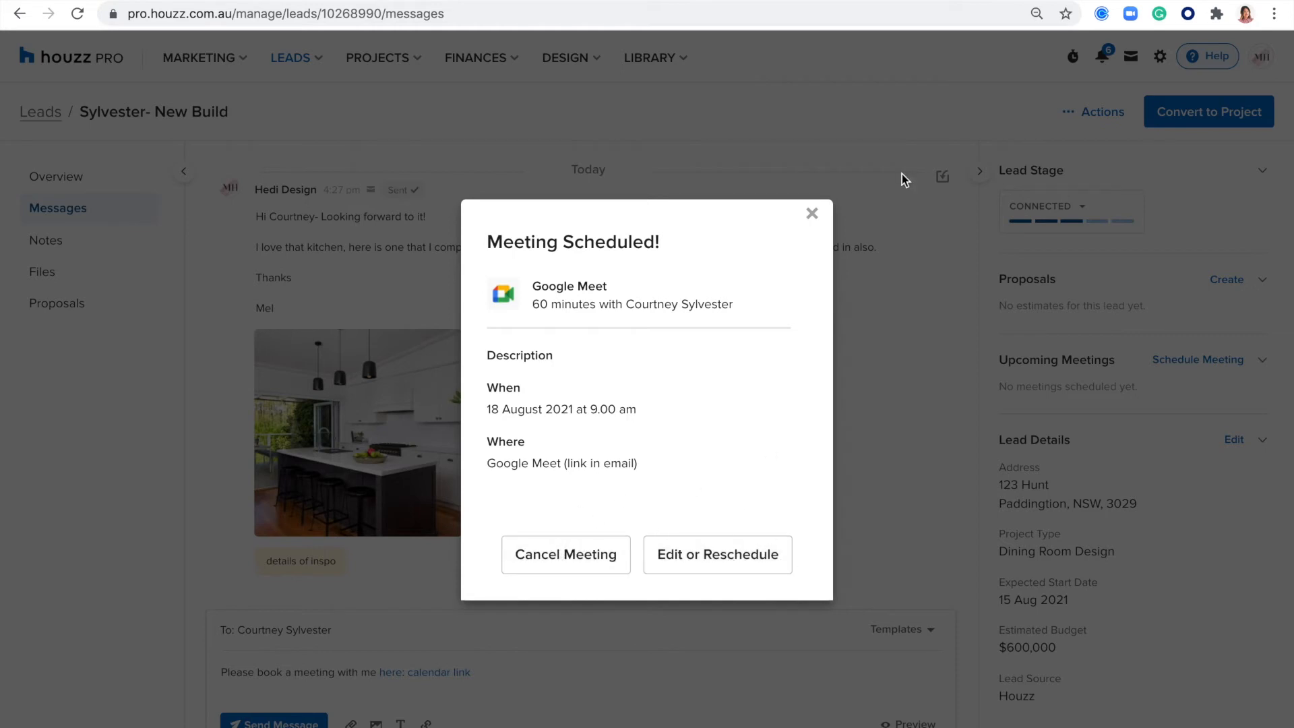
click(812, 214)
- Review the lead's conversation from the latest message back to the first one
scroll(879, 391, up, 5)
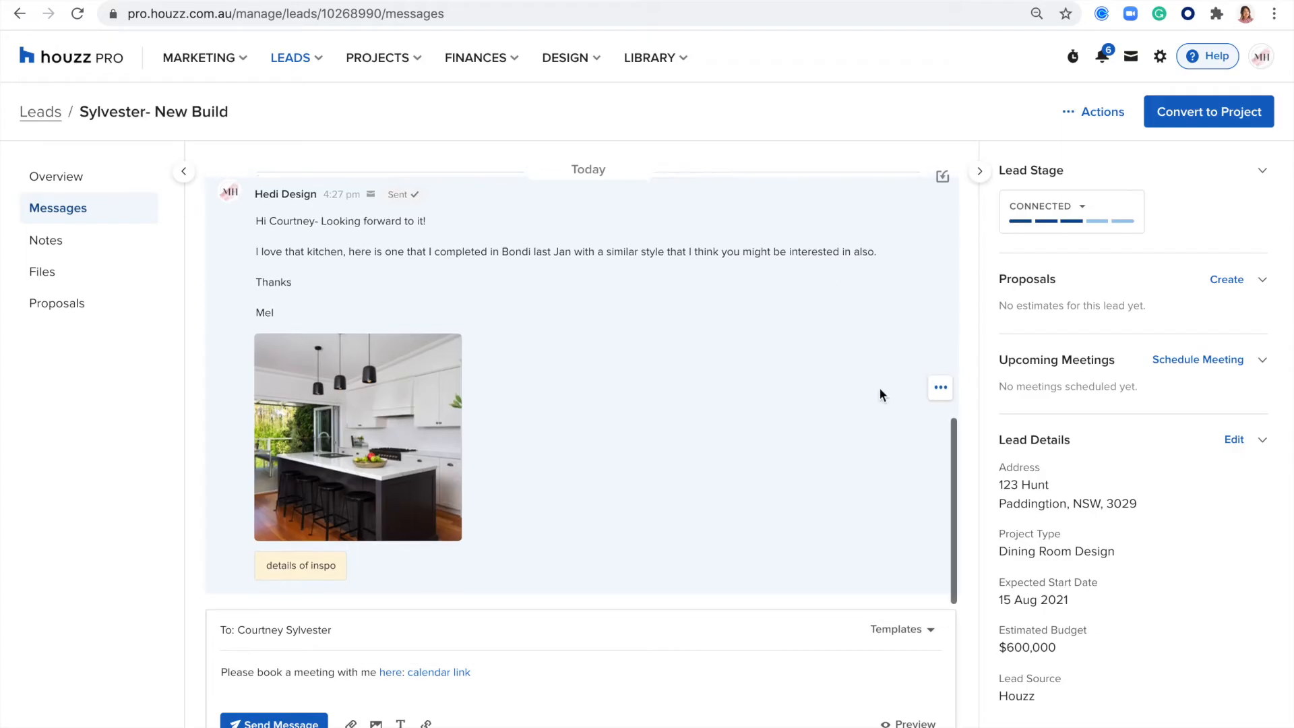
scroll(880, 391, down, 2)
scroll(880, 391, up, 1)
scroll(879, 391, down, 4)
scroll(880, 391, up, 5)
scroll(880, 391, up, 3)
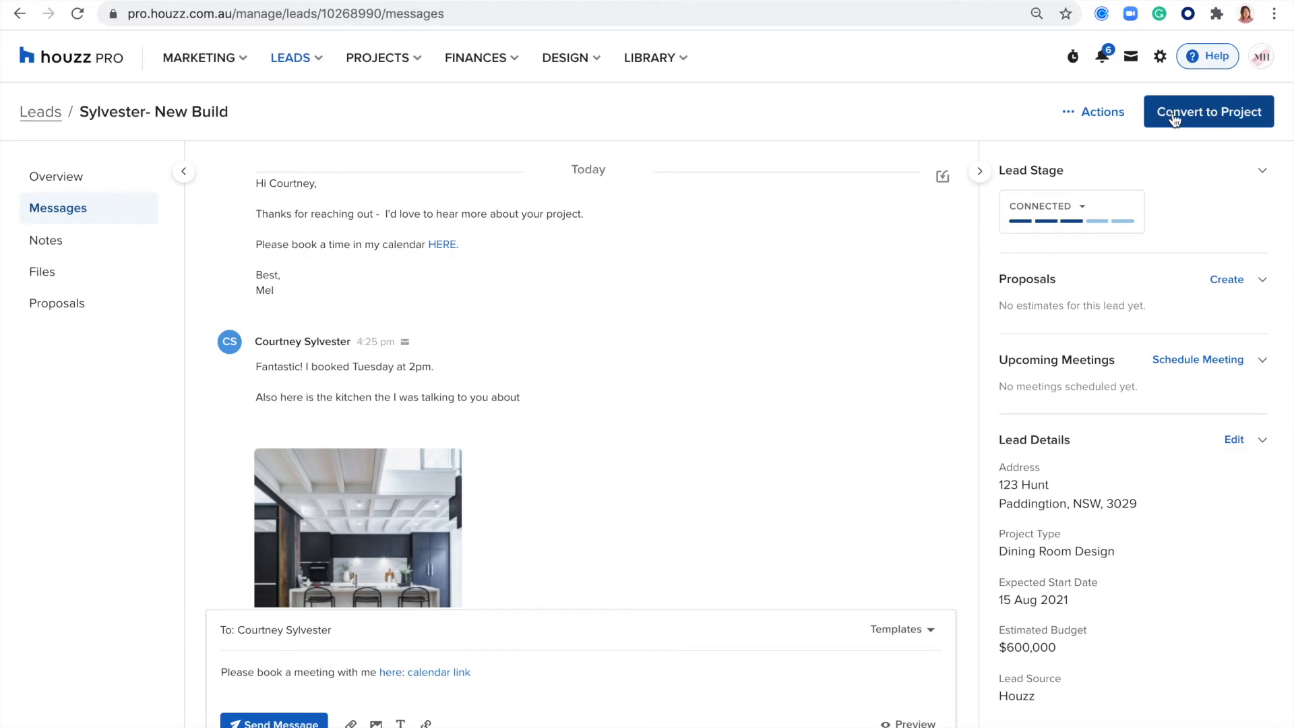
scroll(710, 342, up, 2)
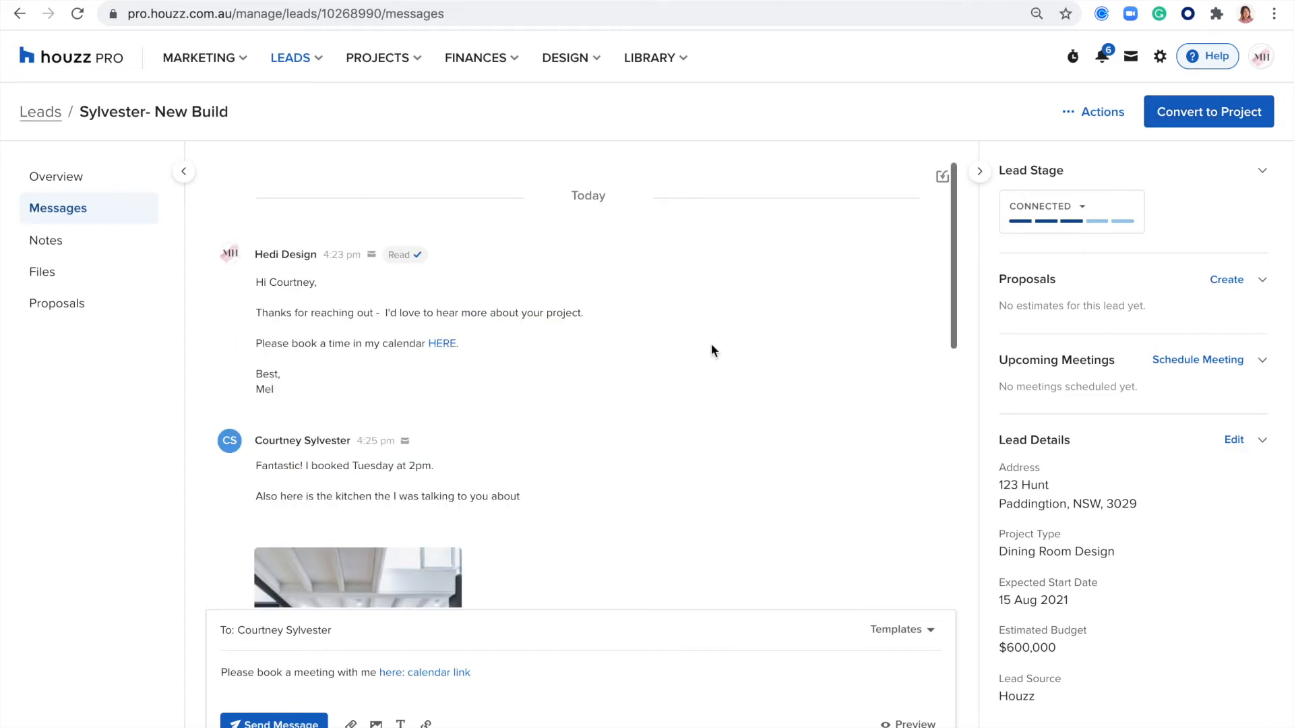
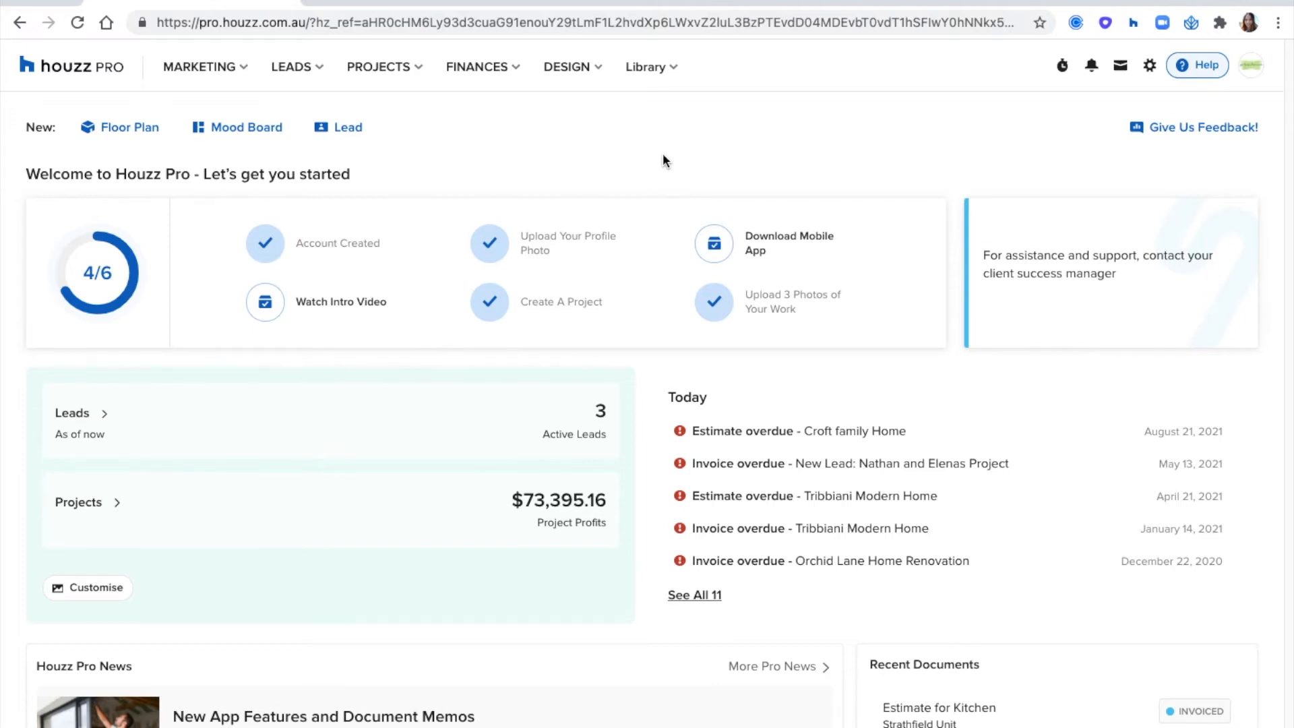
- Start a new project from the list of all projects and name it "Strathfield Unit"
click(405, 72)
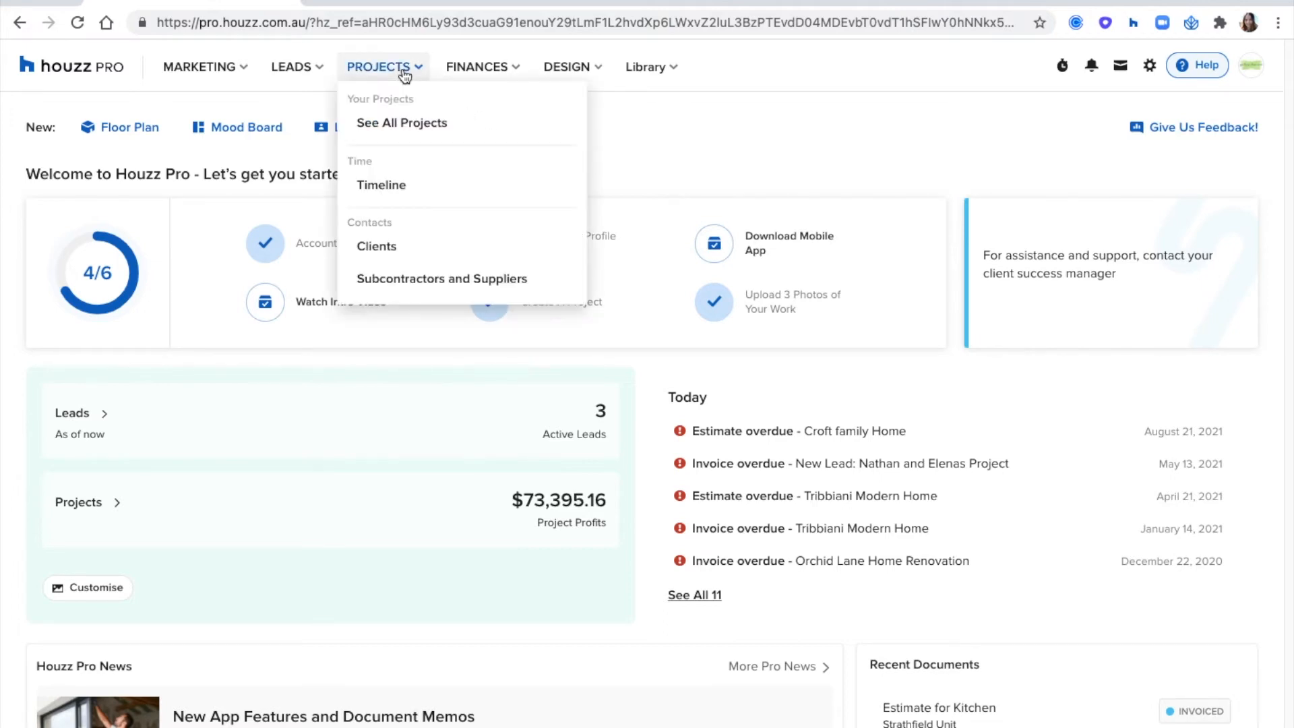
click(398, 130)
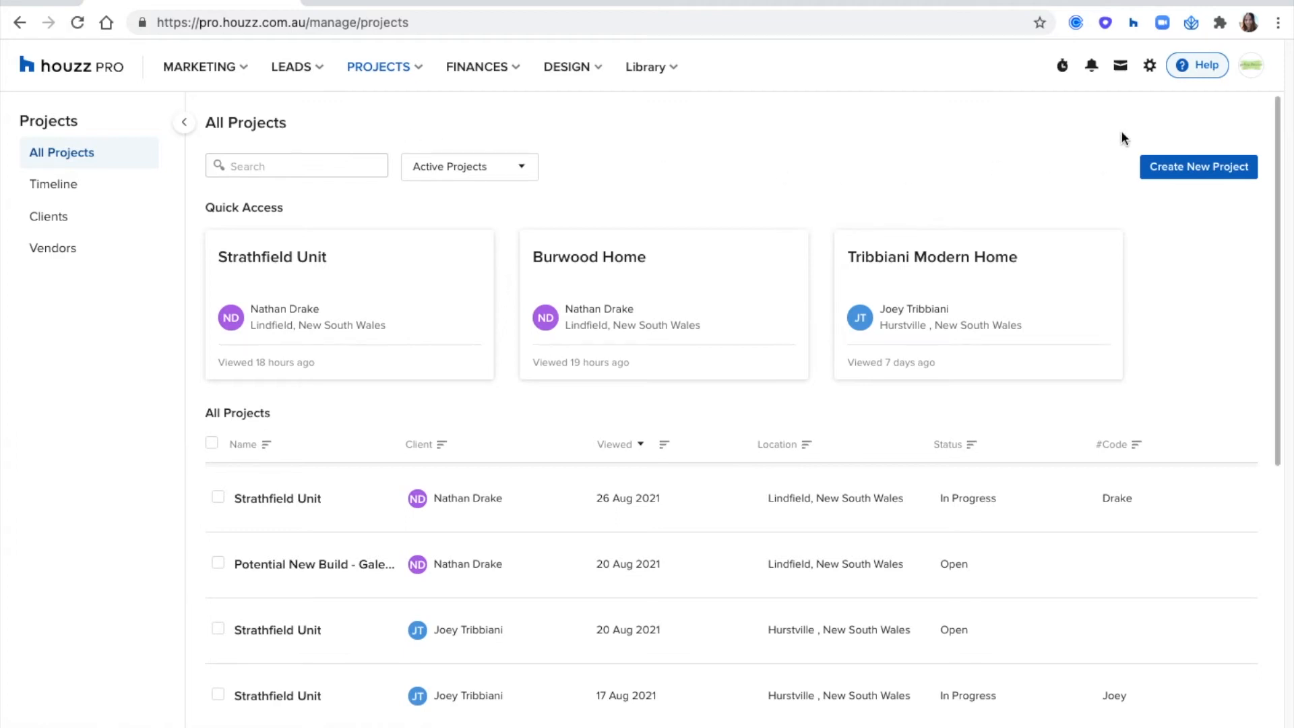
click(1181, 165)
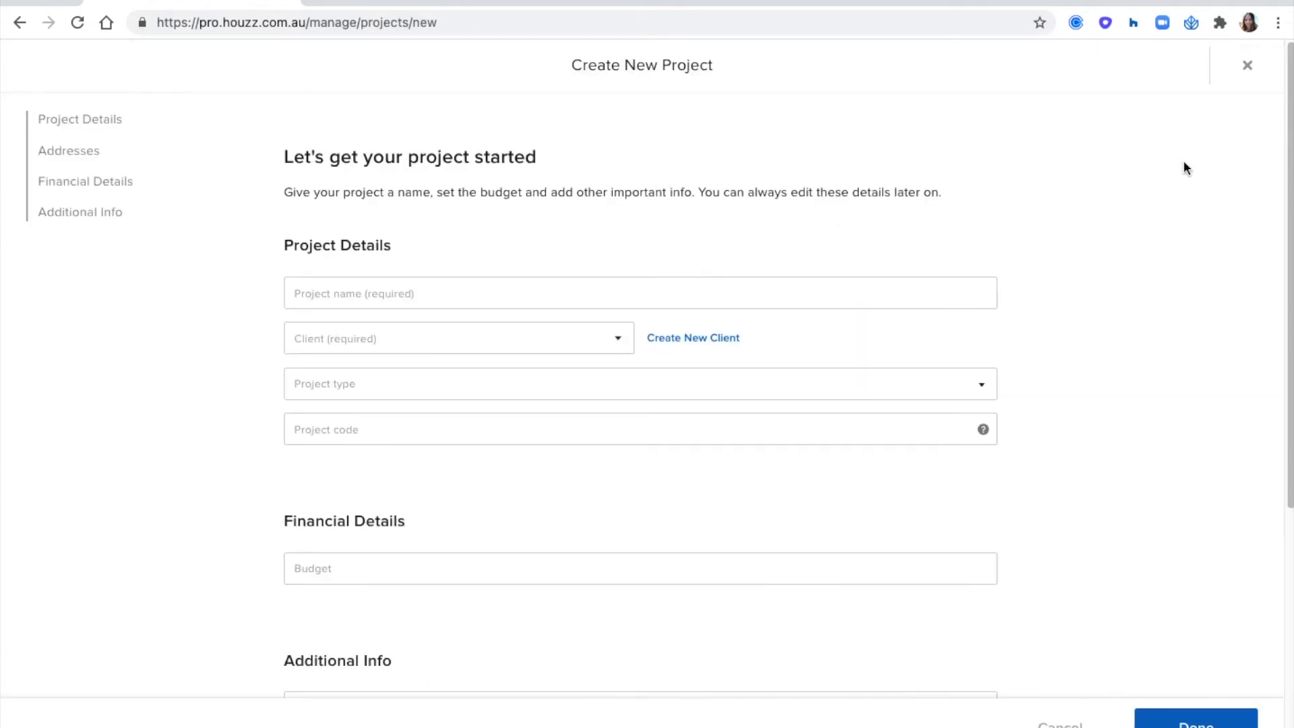
click(696, 295)
text(St)
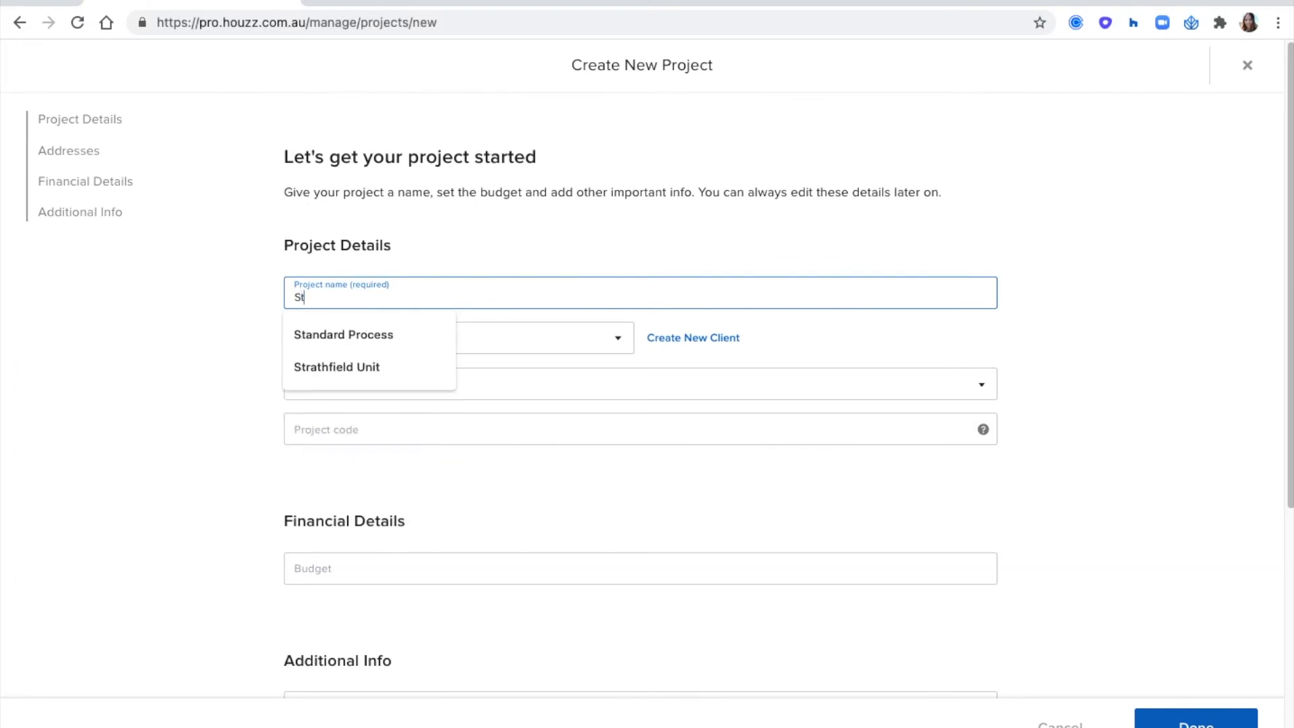
key(Down)
key(Down)
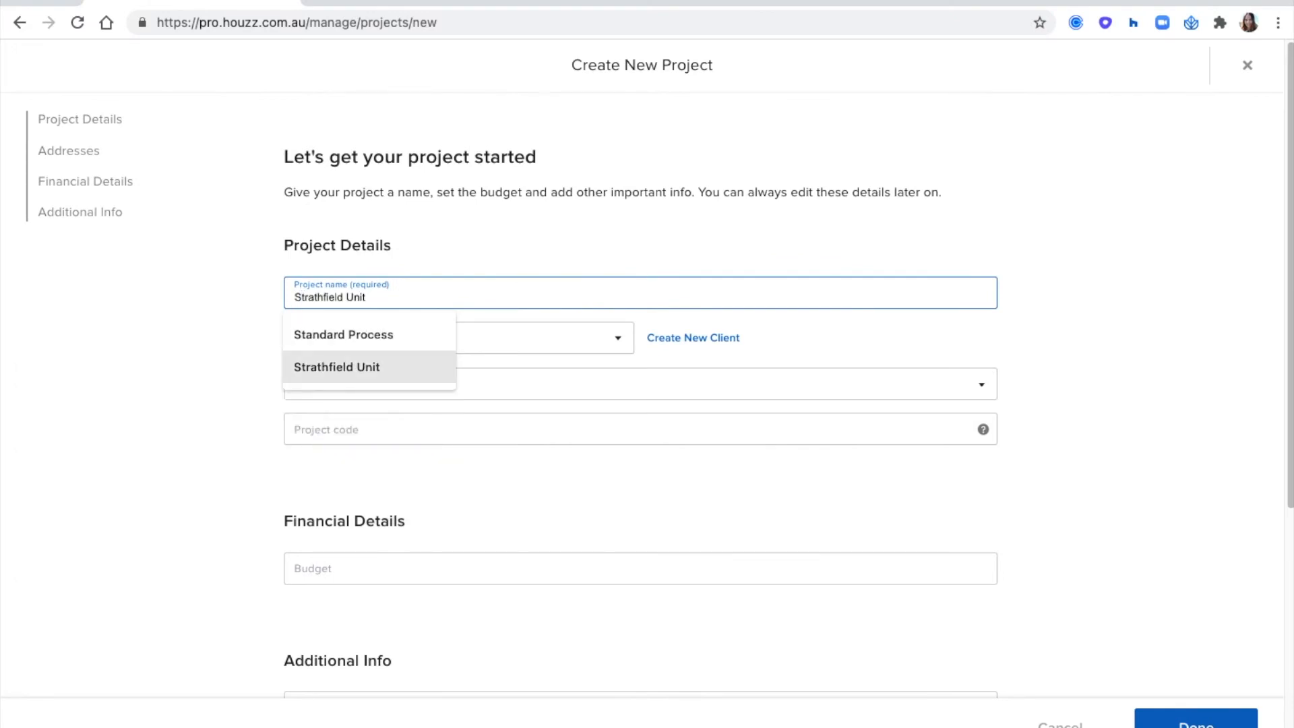
key(Return)
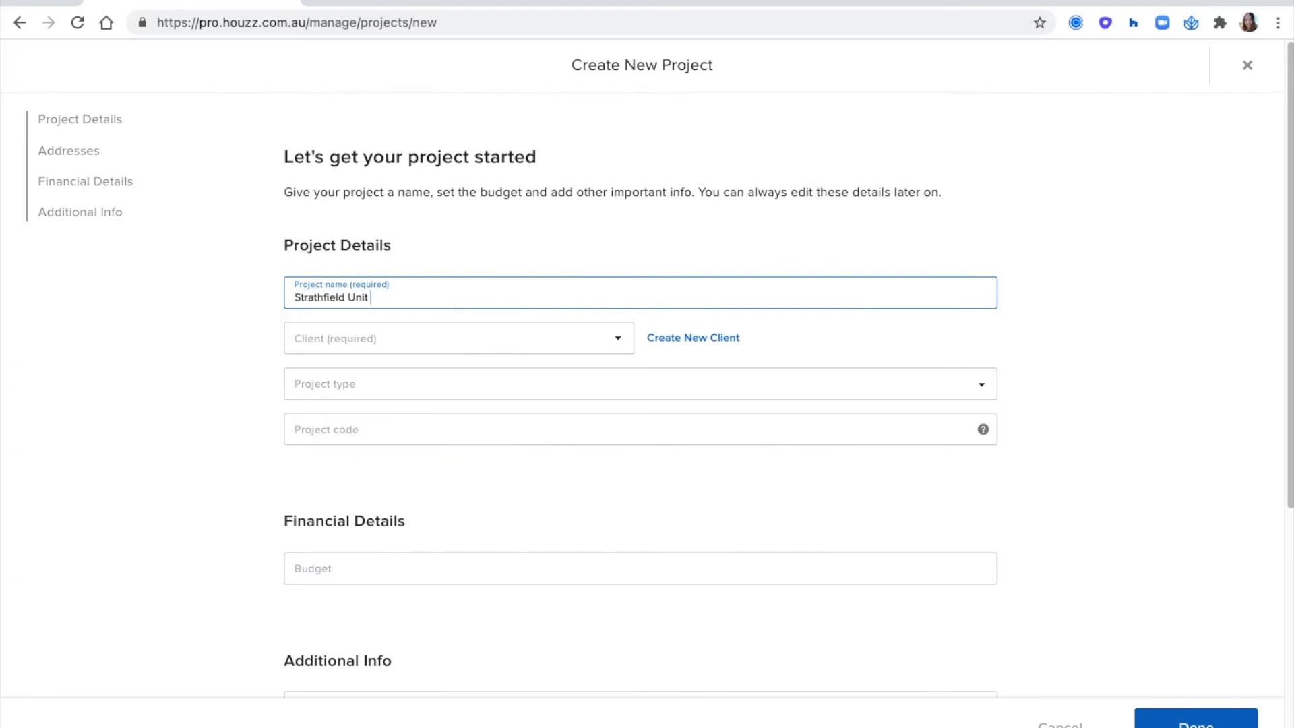
- Assign the existing client based in Lindfield to the project and look at the form for adding a new client
click(373, 341)
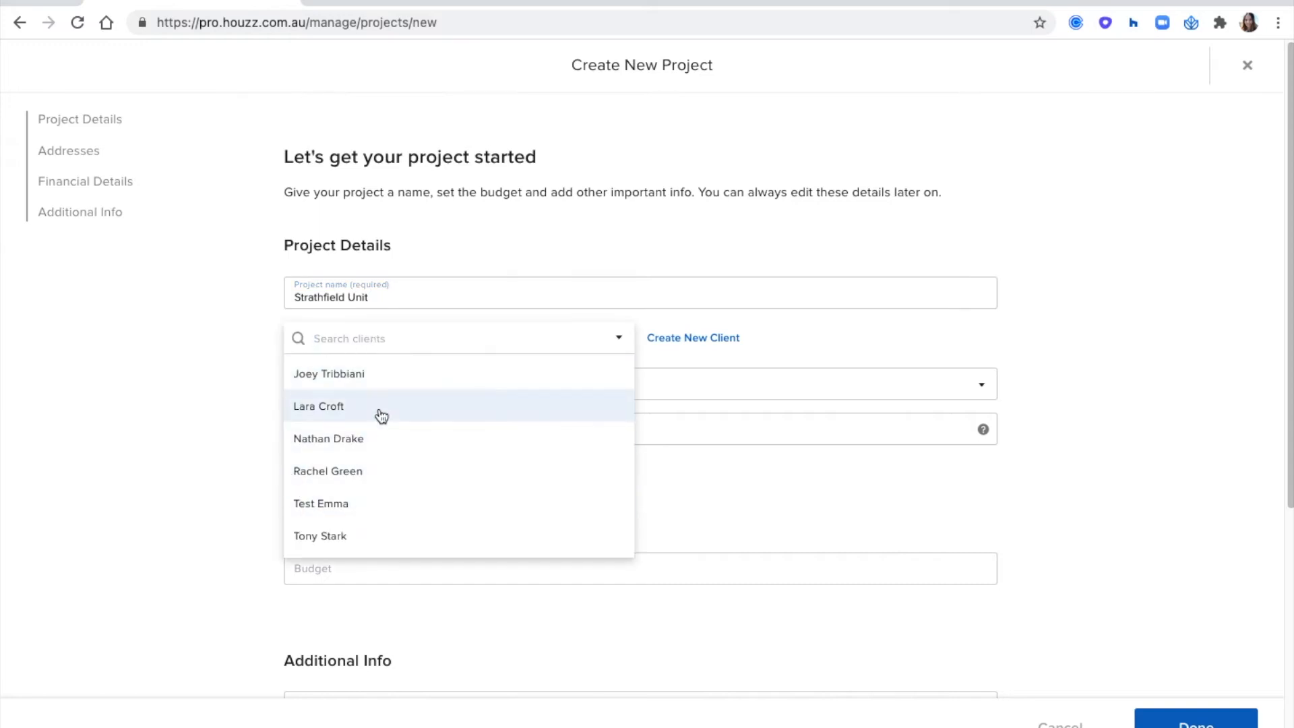
click(368, 445)
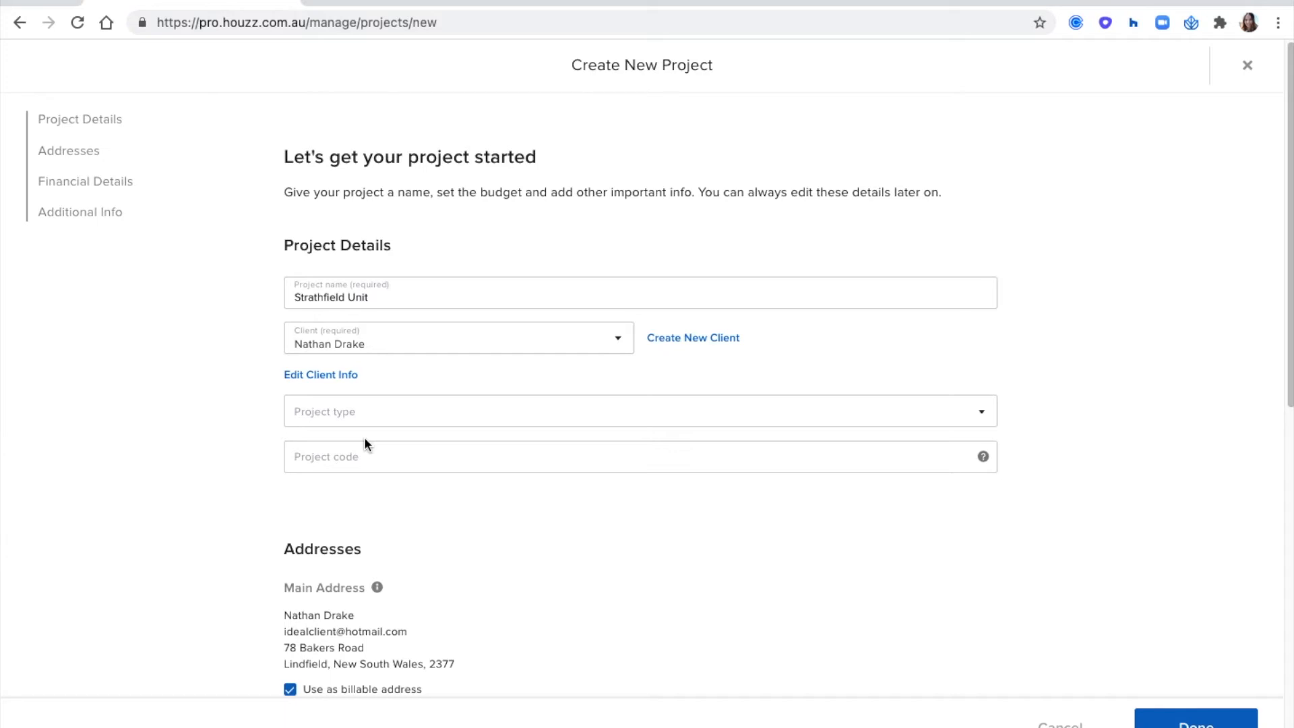
click(691, 338)
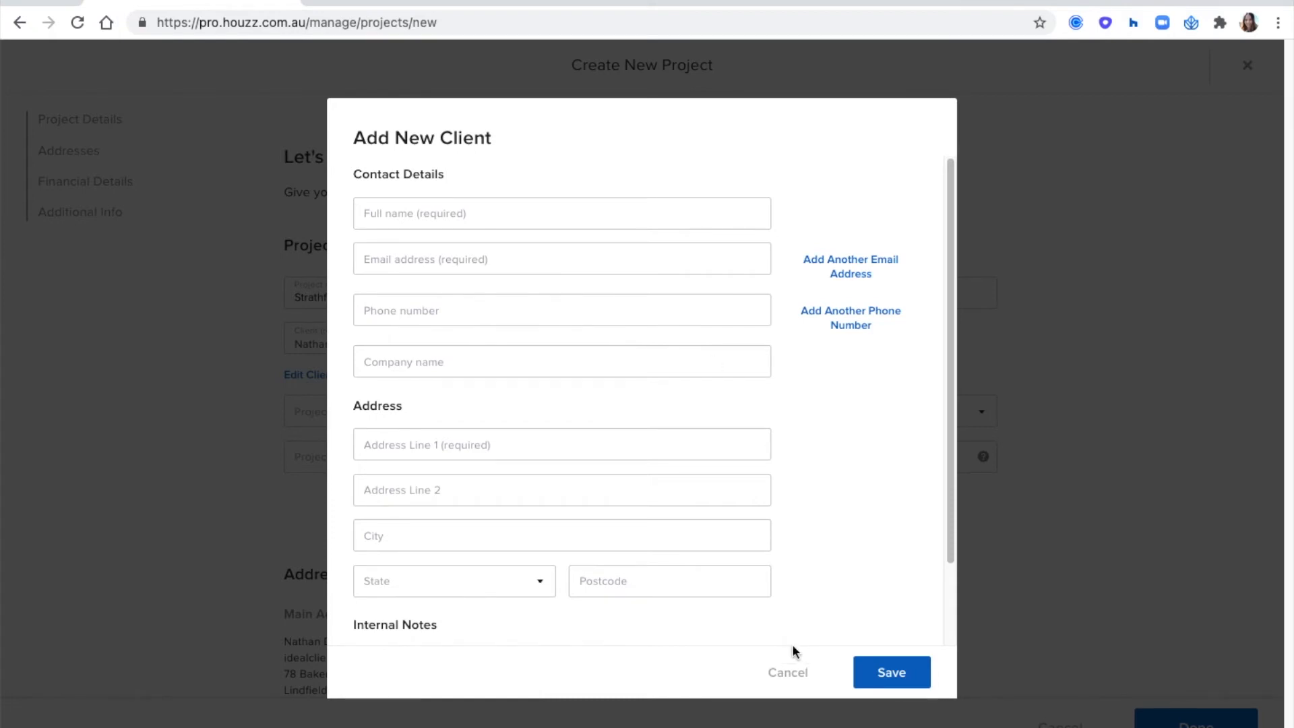
click(788, 672)
- Set the project type to Custom Home and enter the client's surname in lowercase as the project code
scroll(231, 266, down, 3)
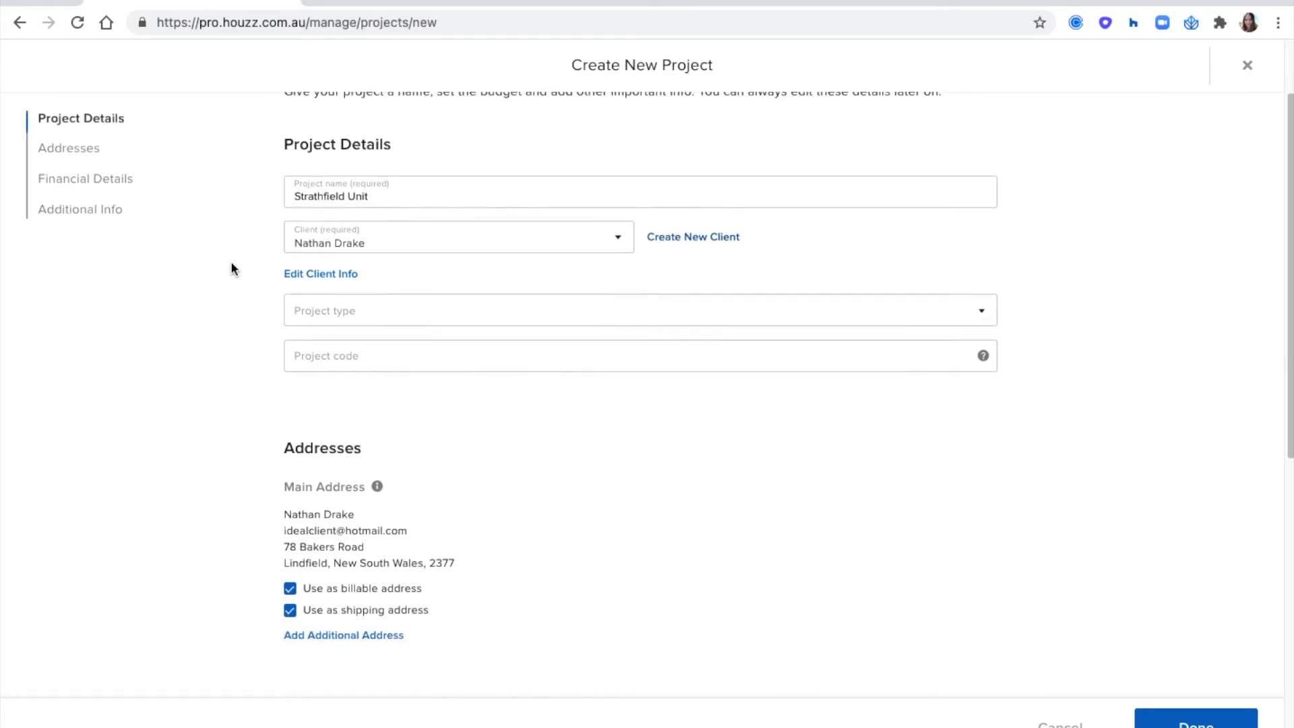
click(324, 287)
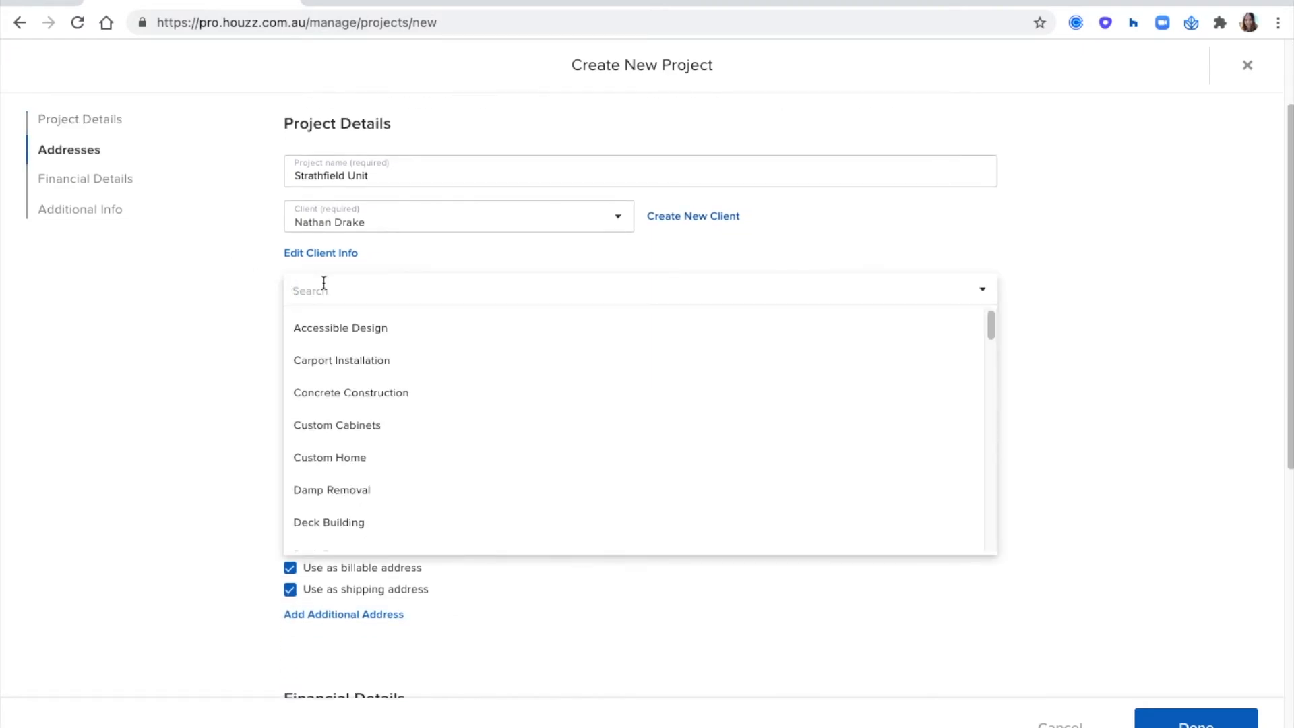
scroll(438, 384, down, 4)
scroll(438, 384, down, 5)
scroll(439, 383, up, 6)
scroll(438, 384, up, 1)
click(352, 457)
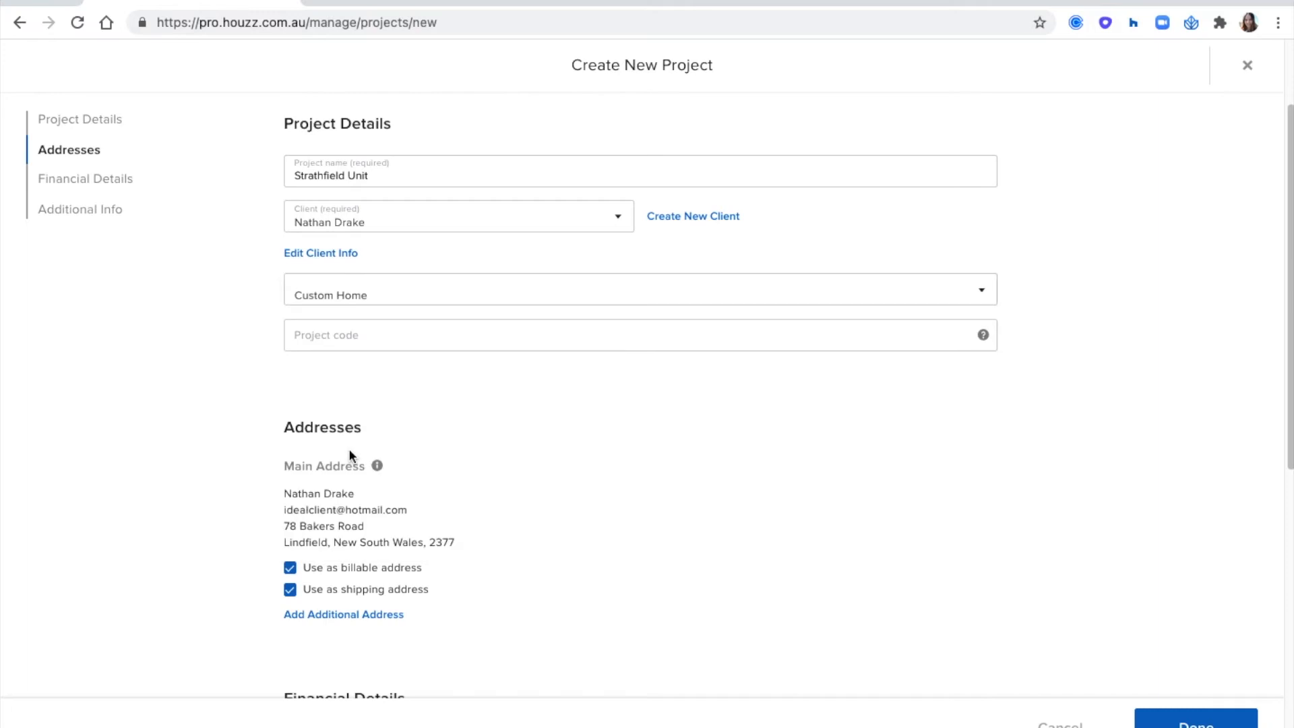
click(318, 345)
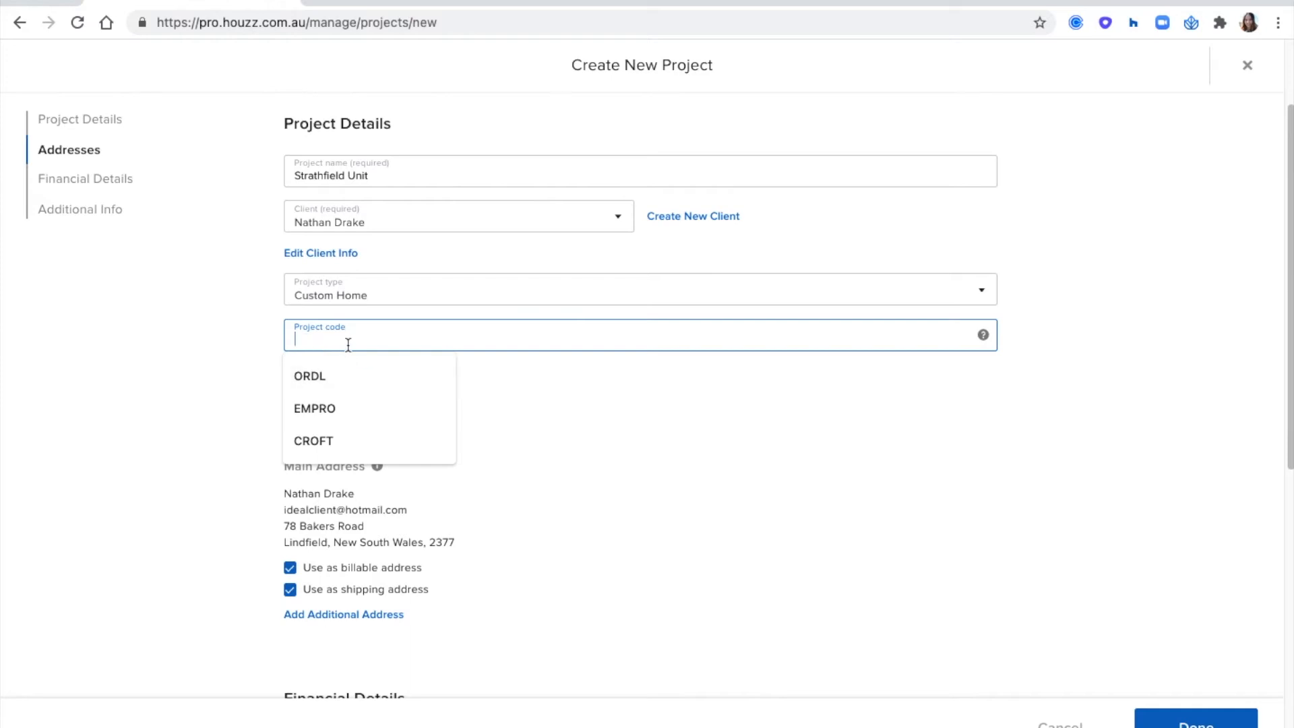
text(drake)
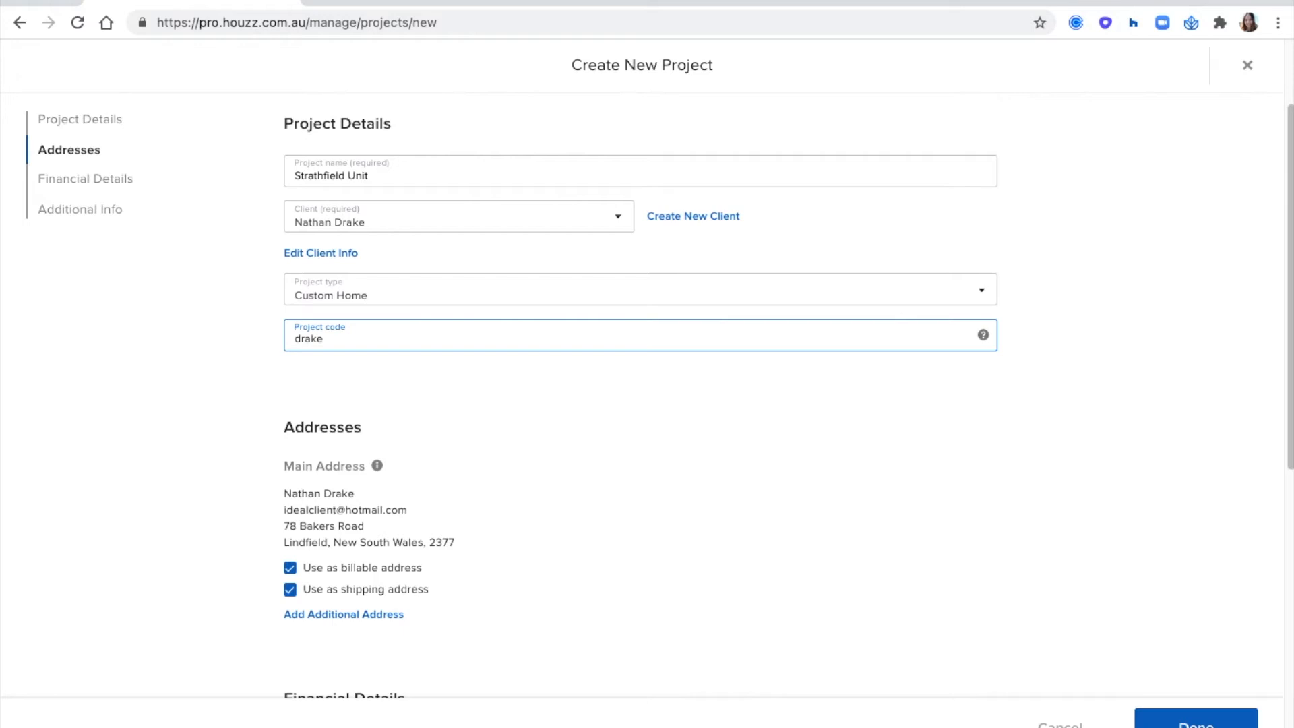
click(265, 323)
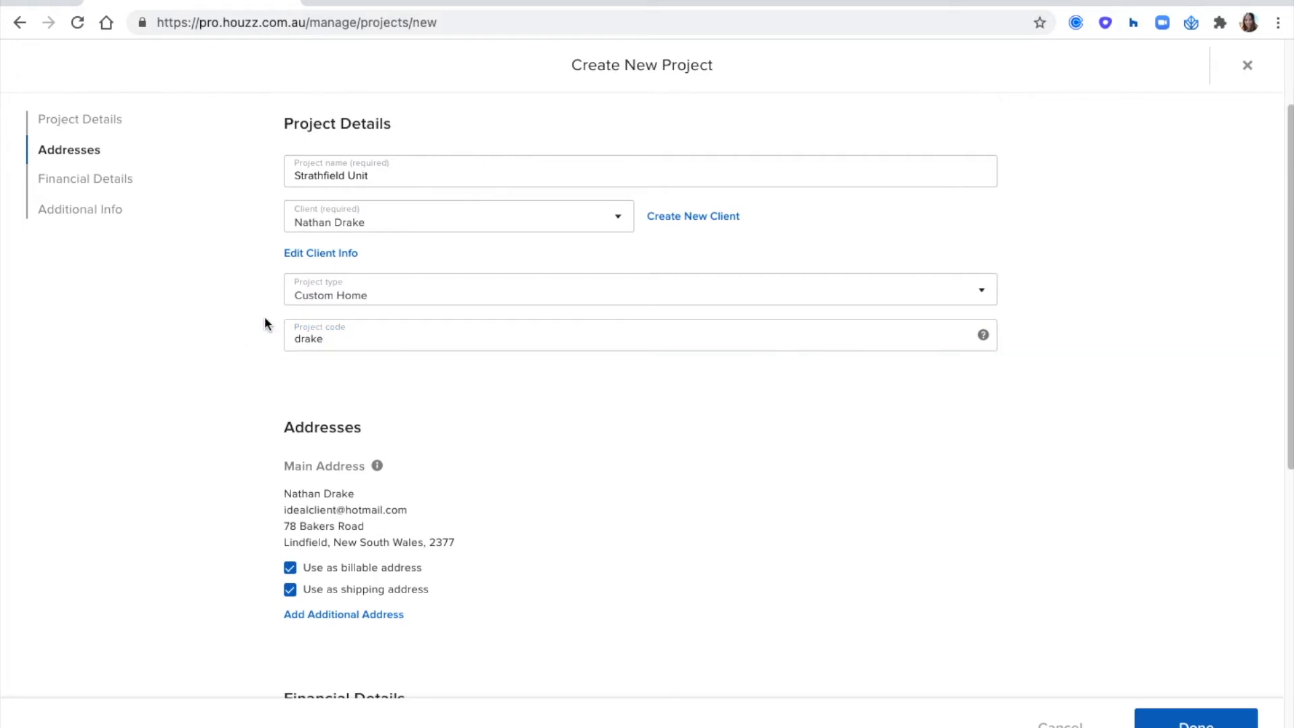
- Set the project's budget to $50,000 in the financial details
scroll(265, 323, down, 4)
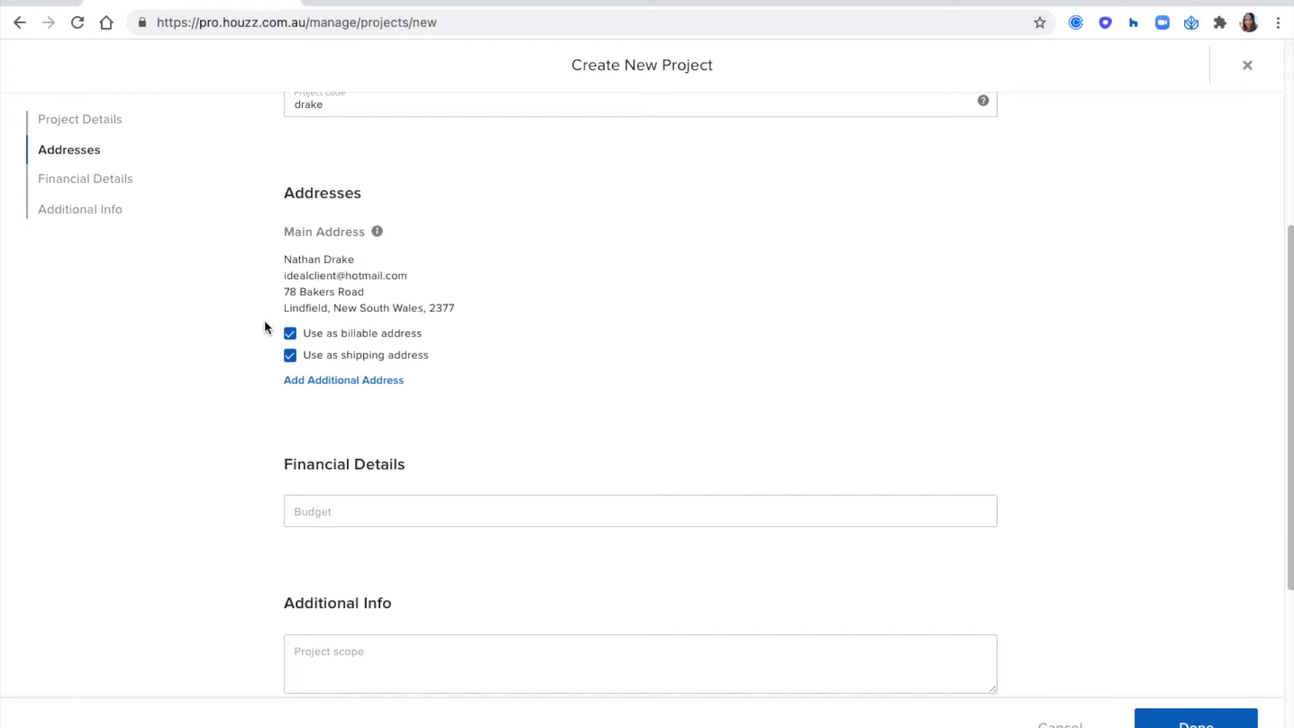
scroll(265, 322, down, 4)
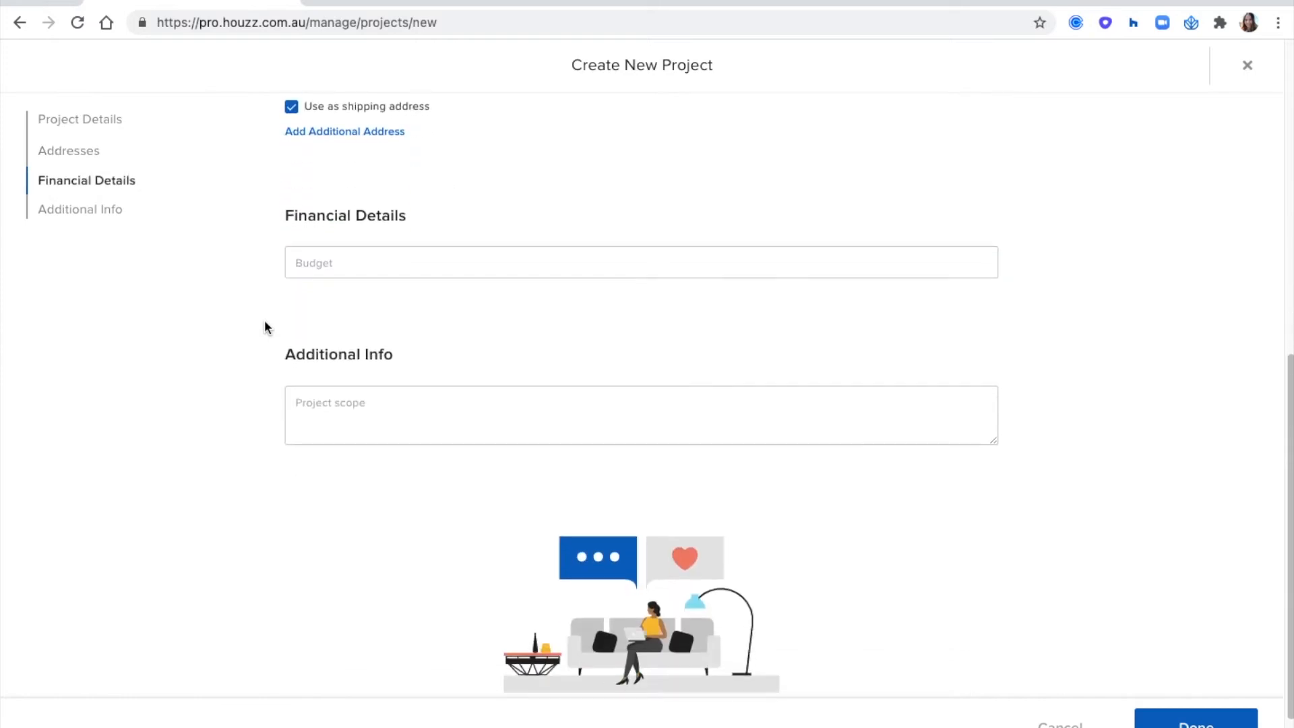
click(329, 268)
text(50000)
click(284, 309)
- Enter "Stick to budget!" as the project scope and create the project
scroll(284, 308, down, 1)
click(333, 386)
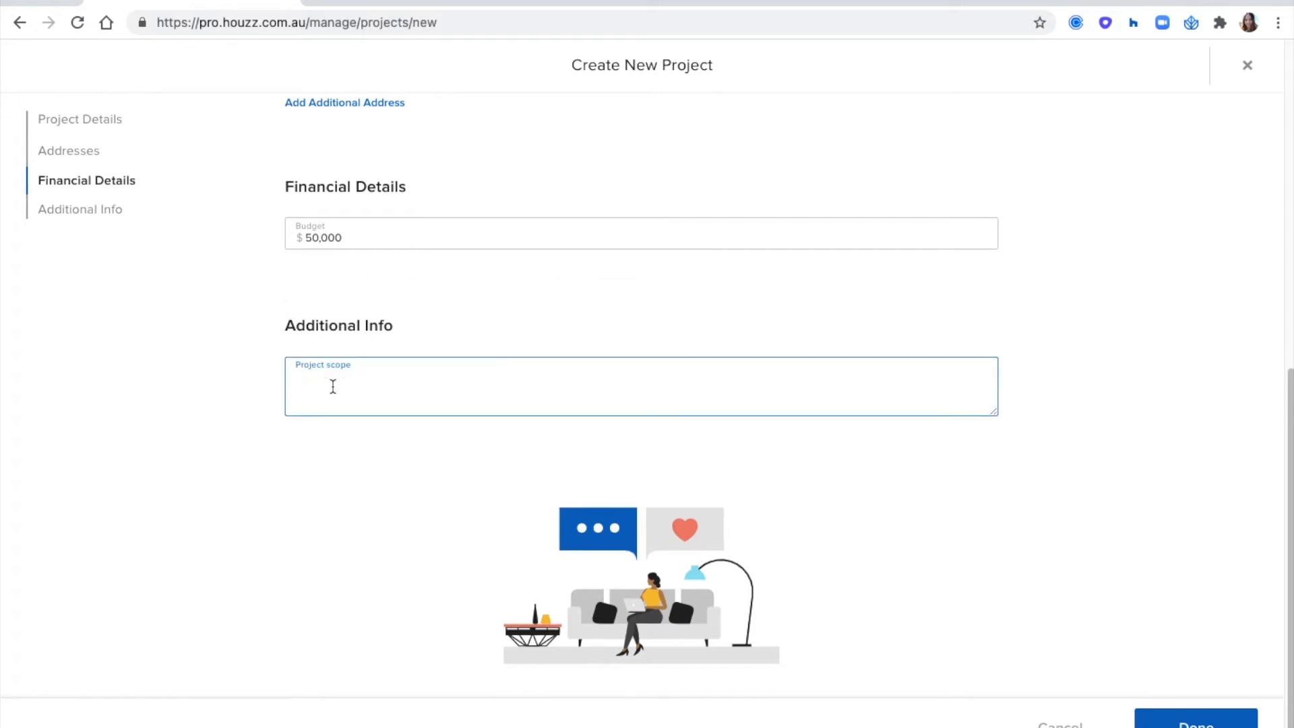
text(Stick to budget!)
click(236, 366)
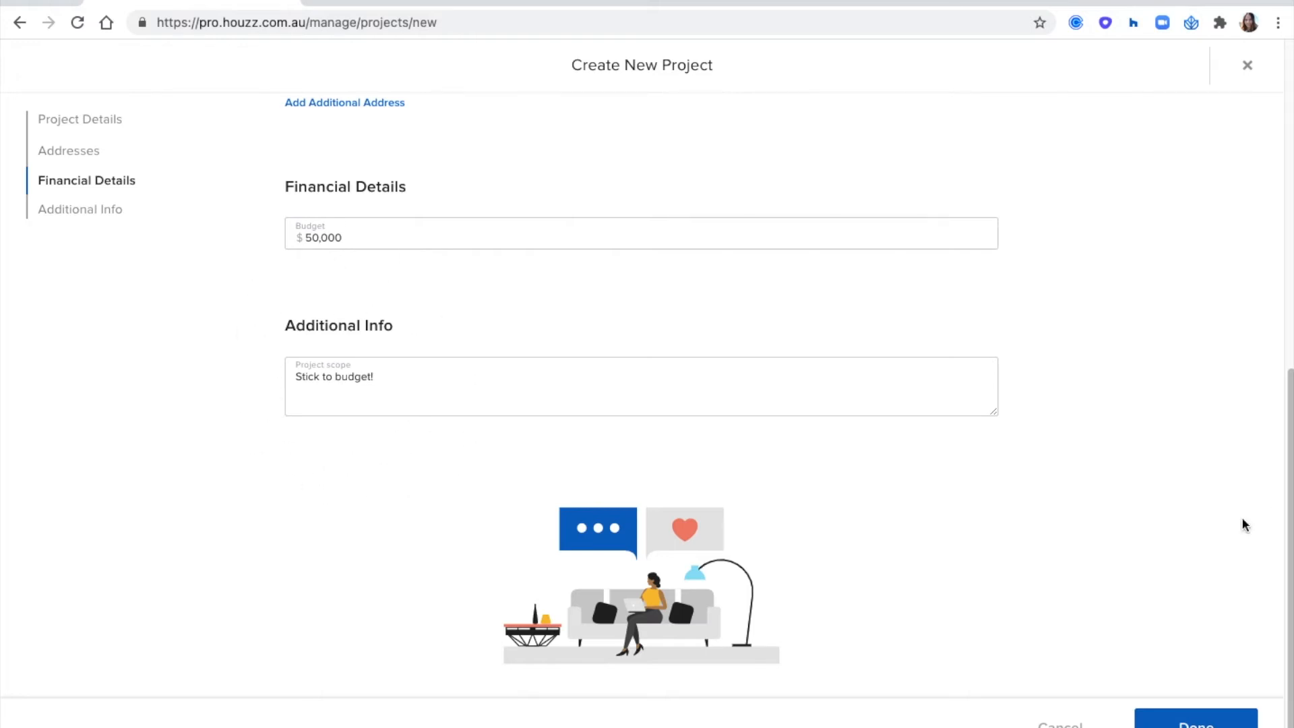
scroll(1179, 581, down, 1)
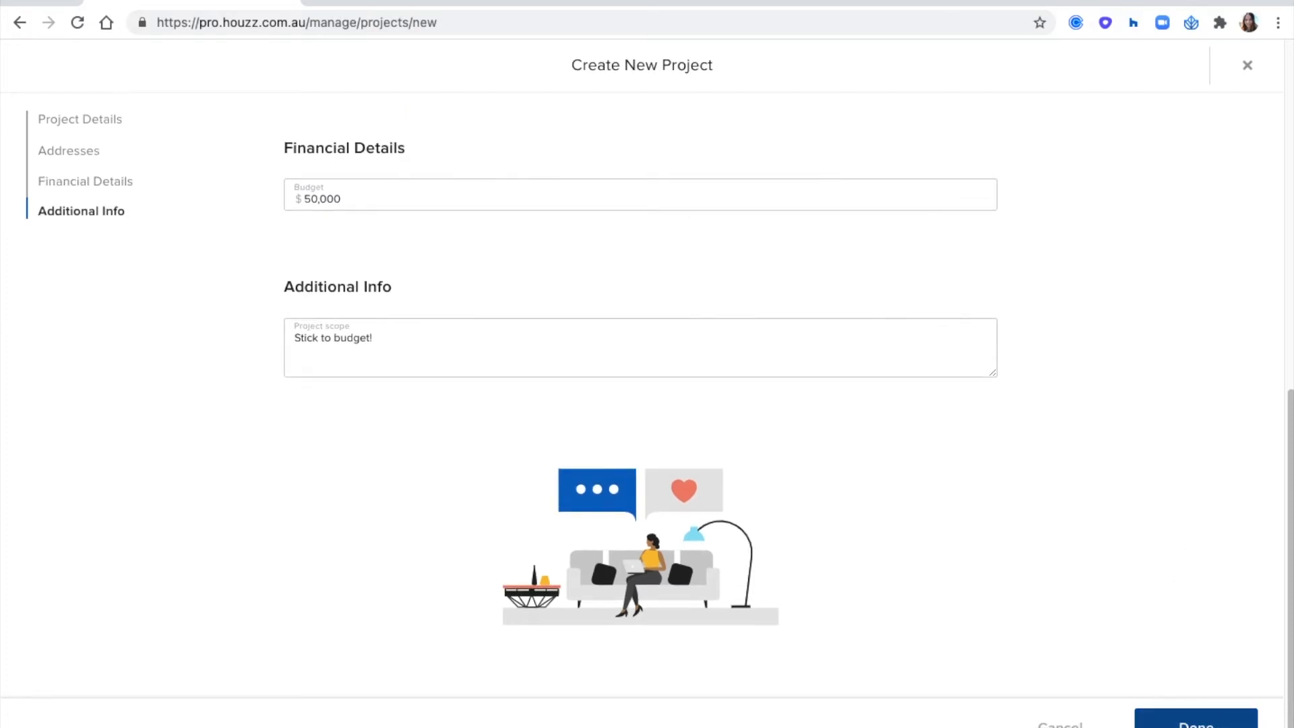
click(1197, 720)
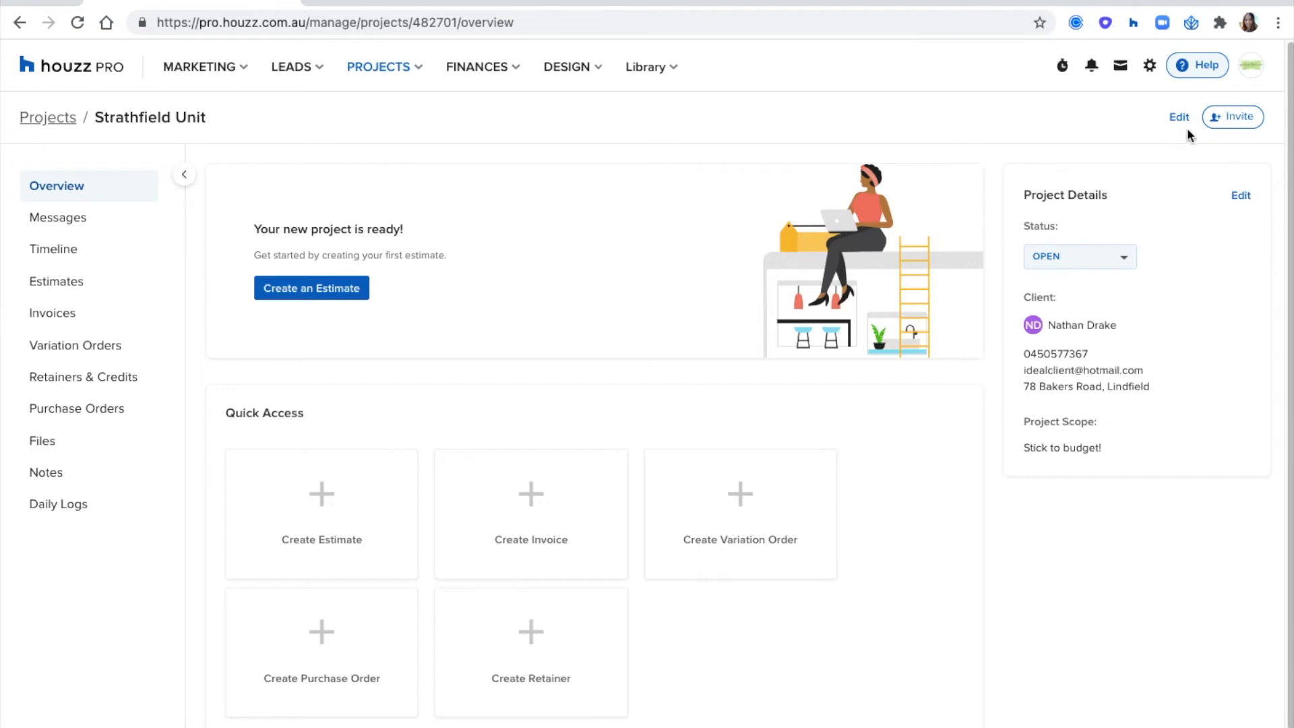
- Start a subcontractor/supplier invitation for the Strathfield Unit project and choose the second existing contact as the invitee
click(1243, 117)
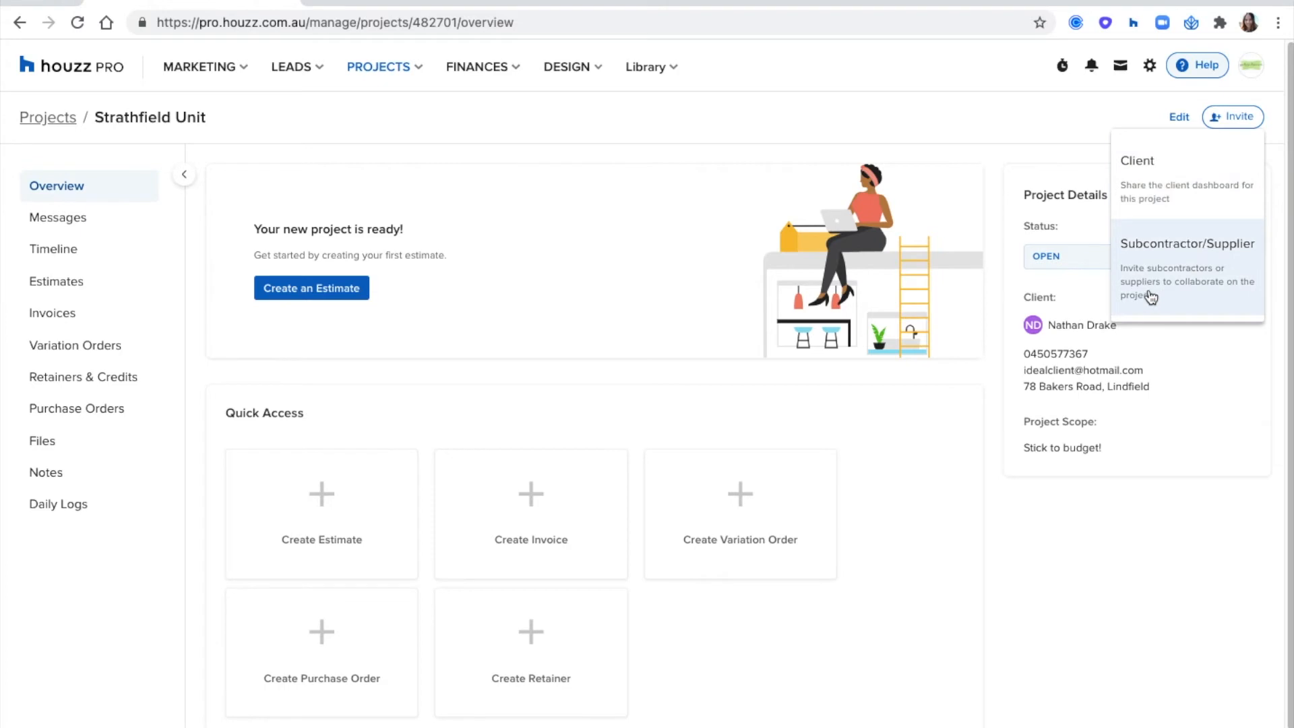
click(1199, 287)
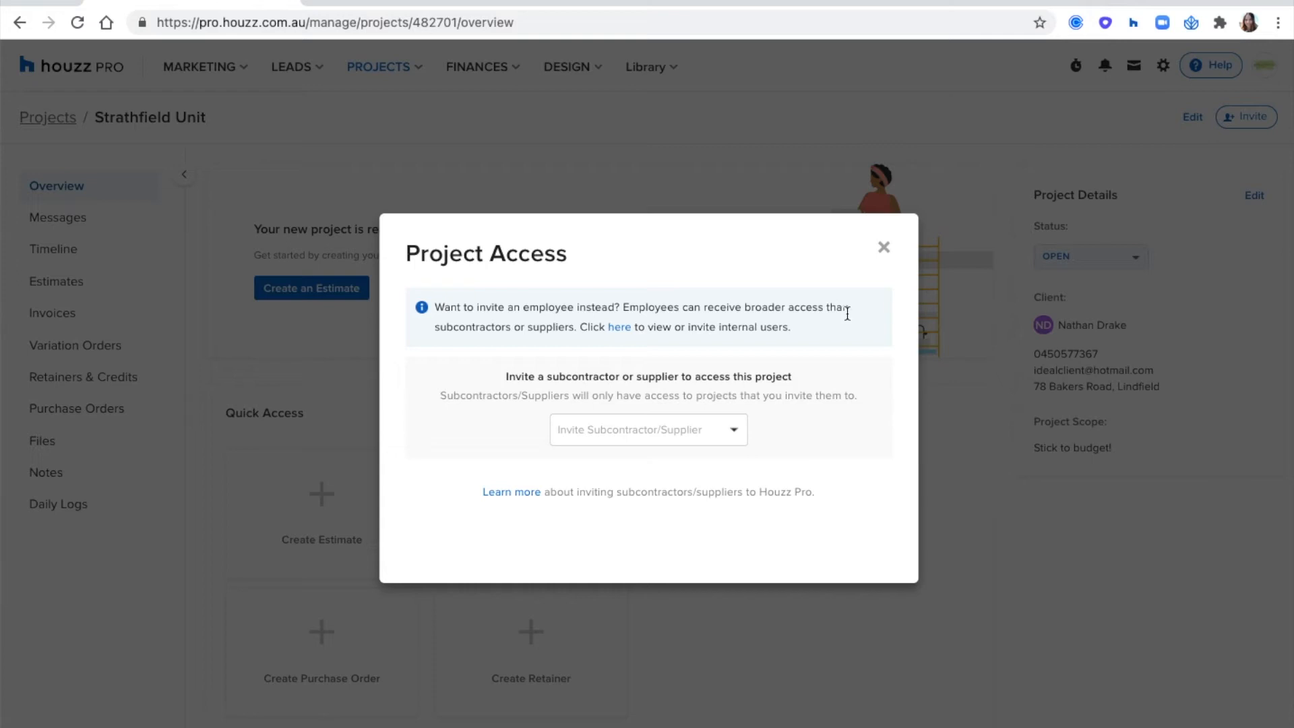
click(635, 423)
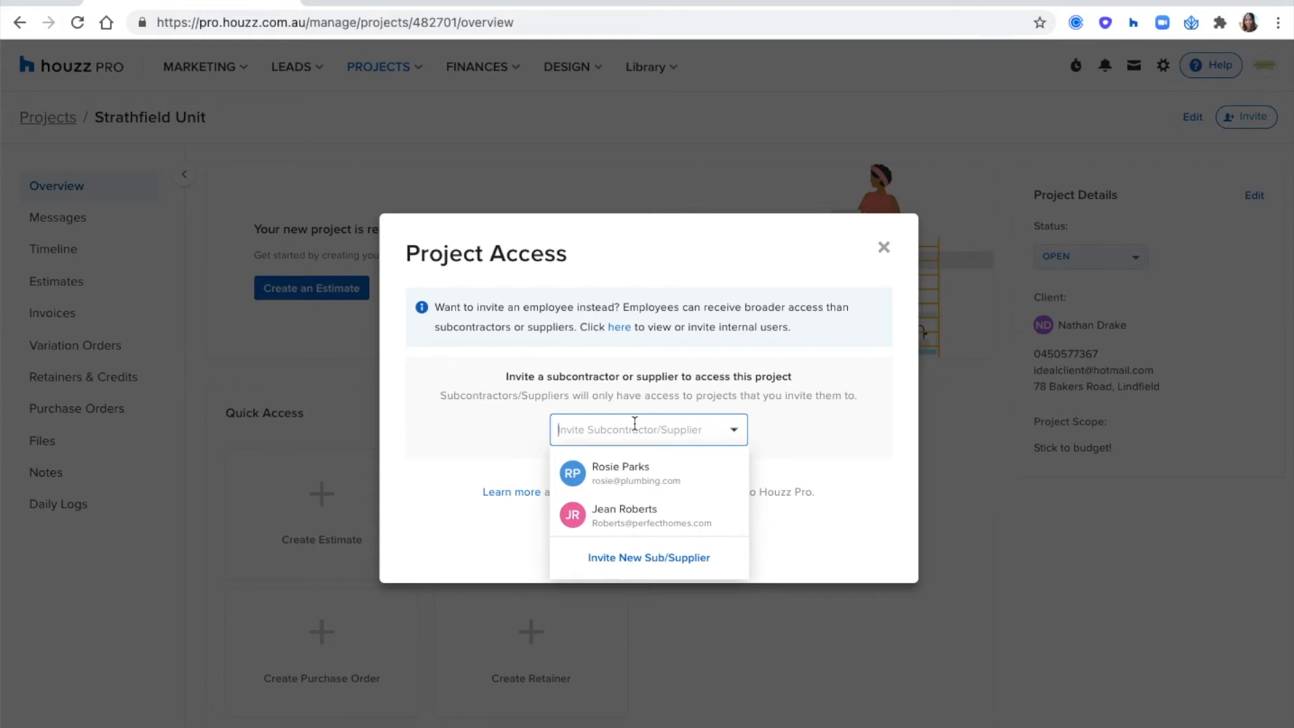
click(623, 519)
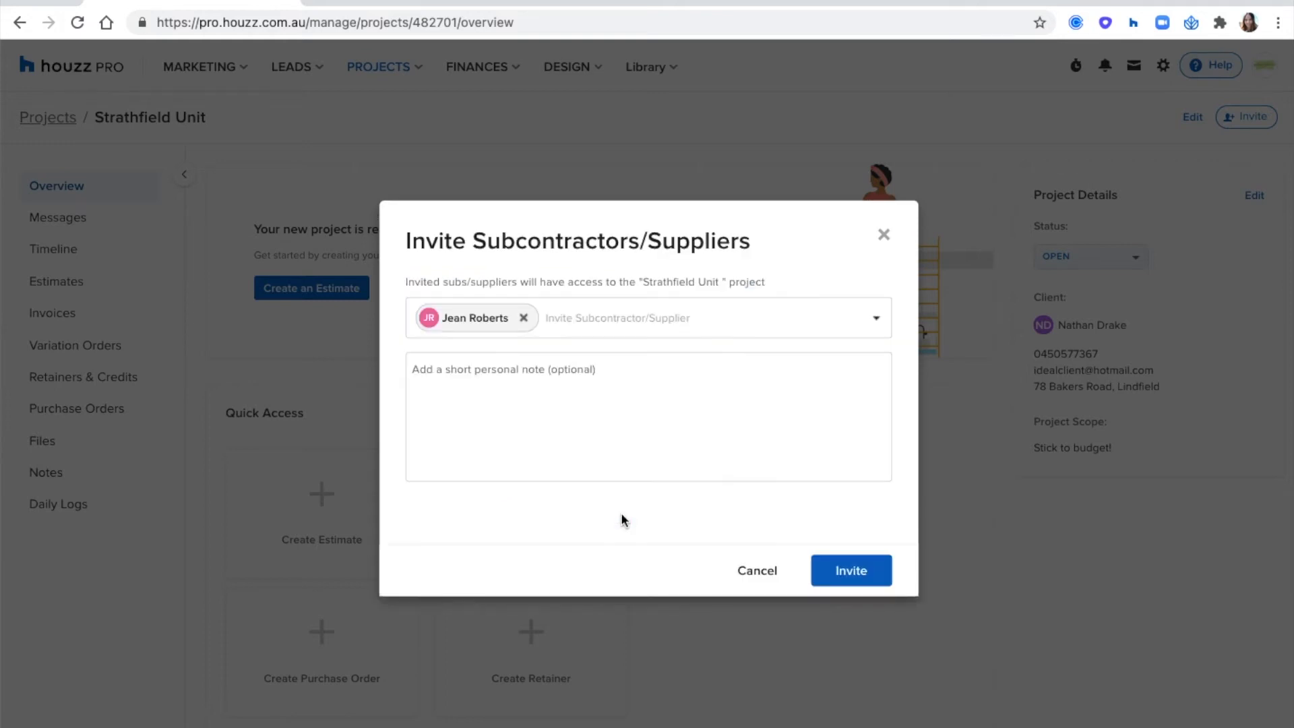
- Add the personal note "Come collaborate on this project!" and send the subcontractor's invitation
click(500, 371)
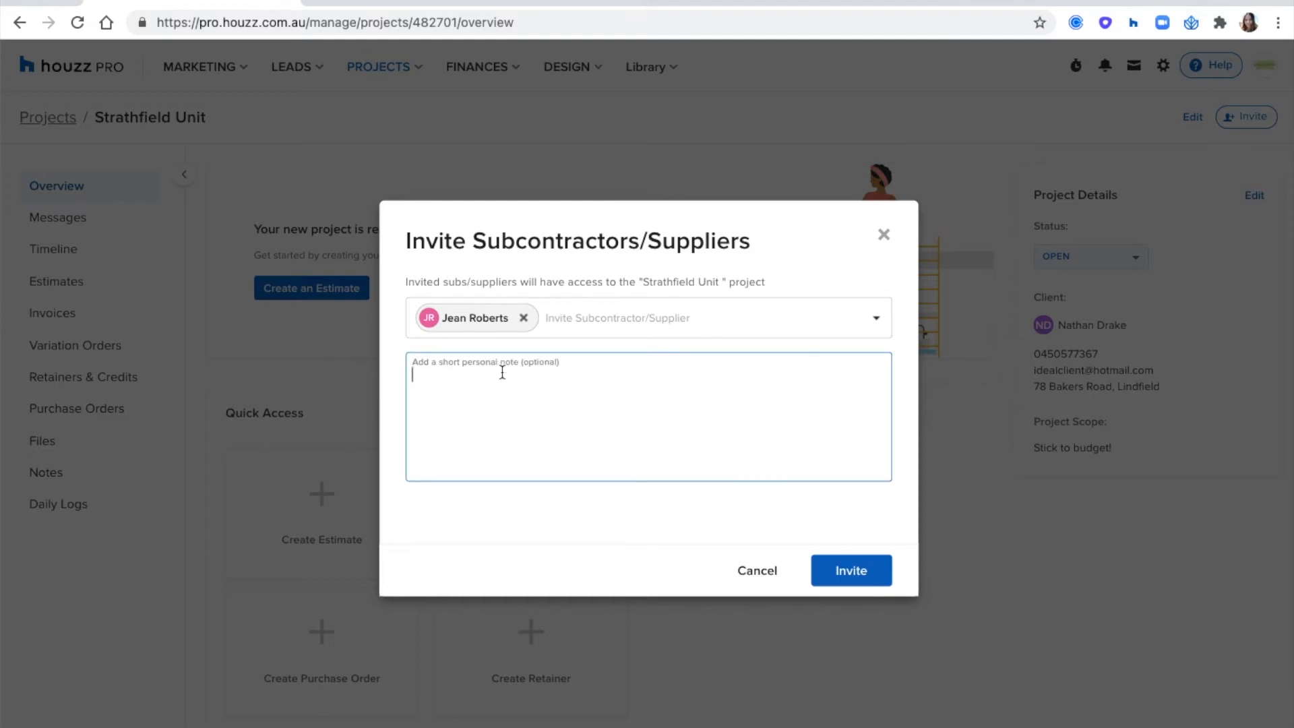
text(Come bo)
key(BackSpace)
key(BackSpace)
text(collaborate on this pro)
key(BackSpace)
key(BackSpace)
key(BackSpace)
key(BackSpace)
text(project!)
click(864, 571)
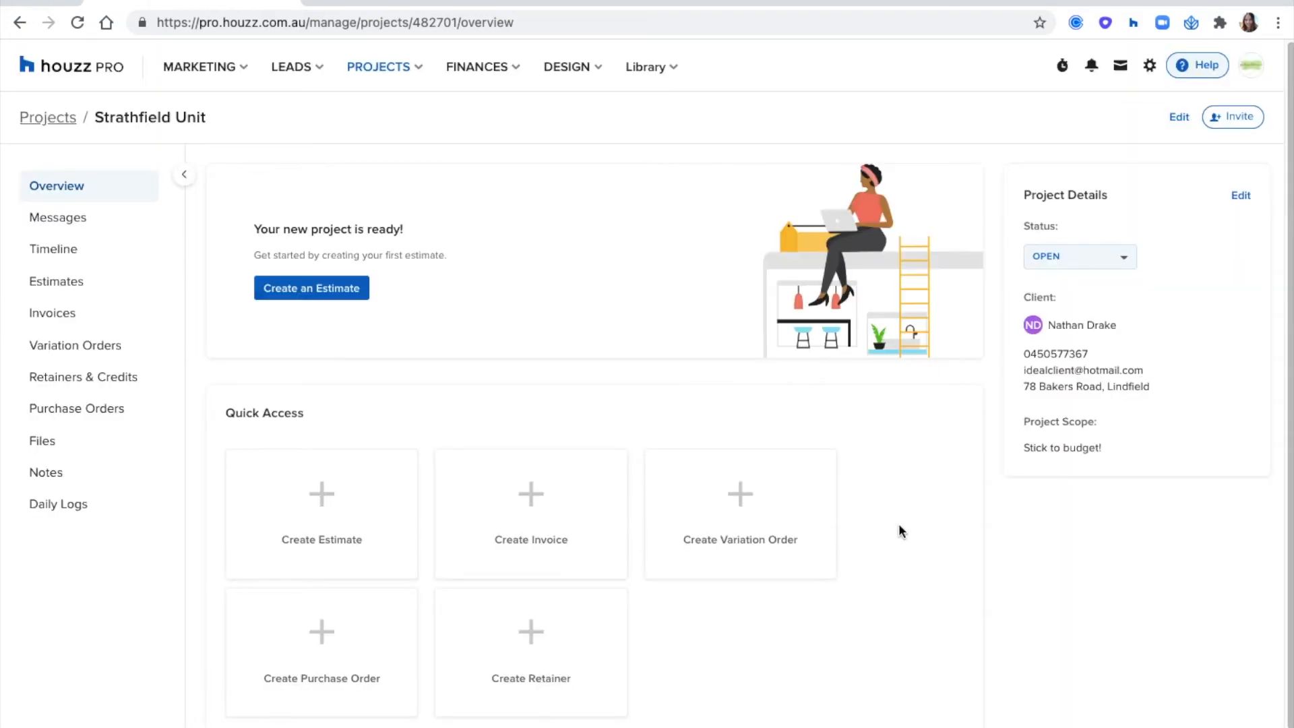
- Resend the pending invitation to the subcontractor from the project access list and close the list
click(1237, 121)
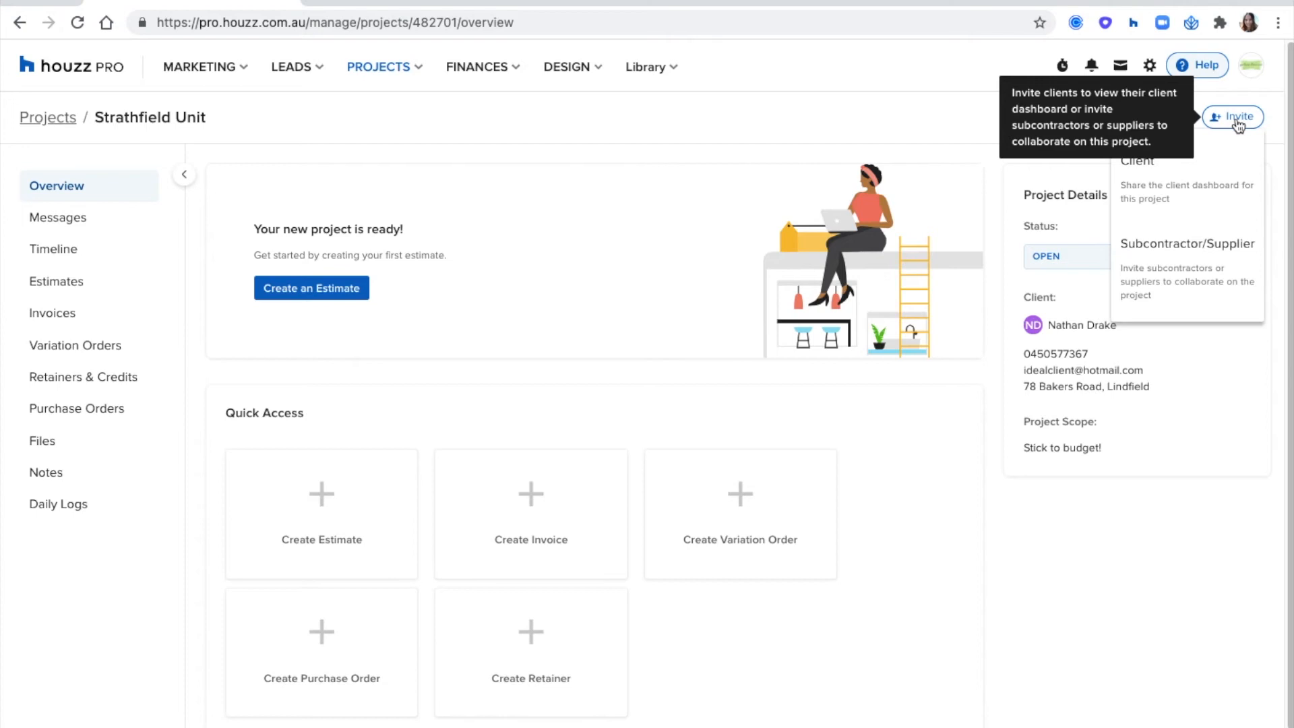
click(1174, 259)
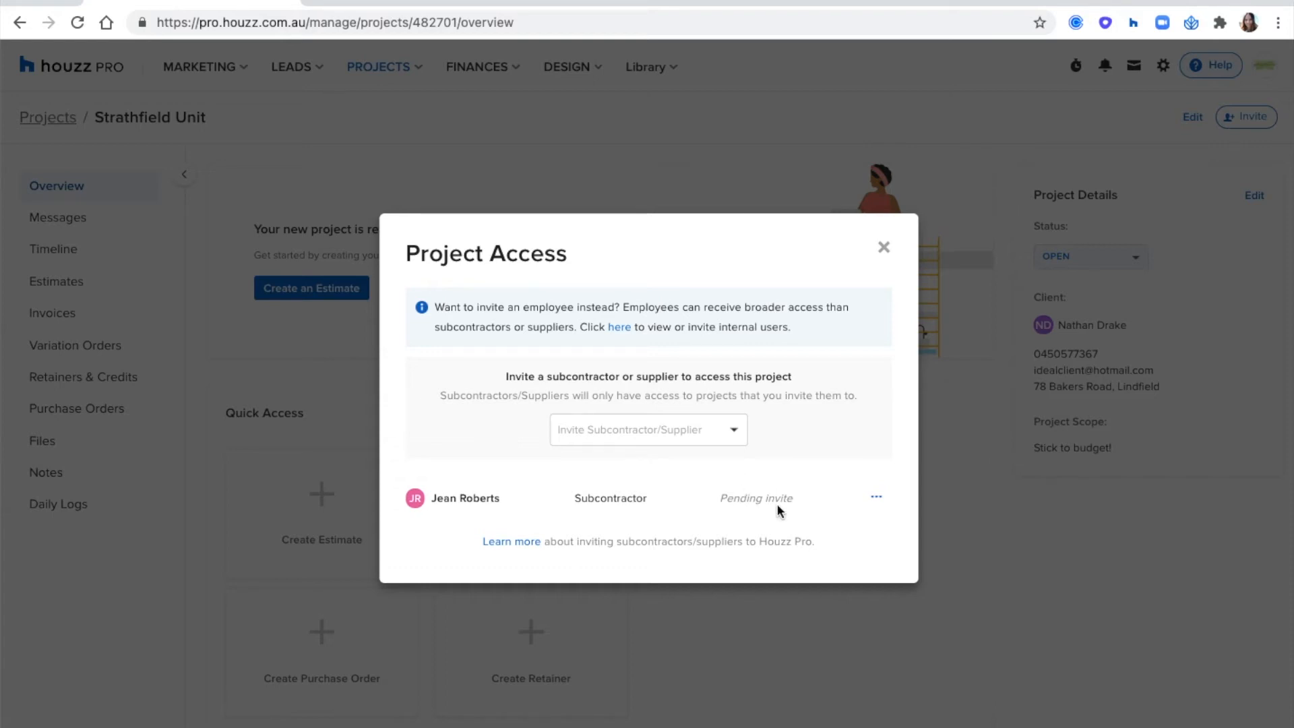
click(878, 498)
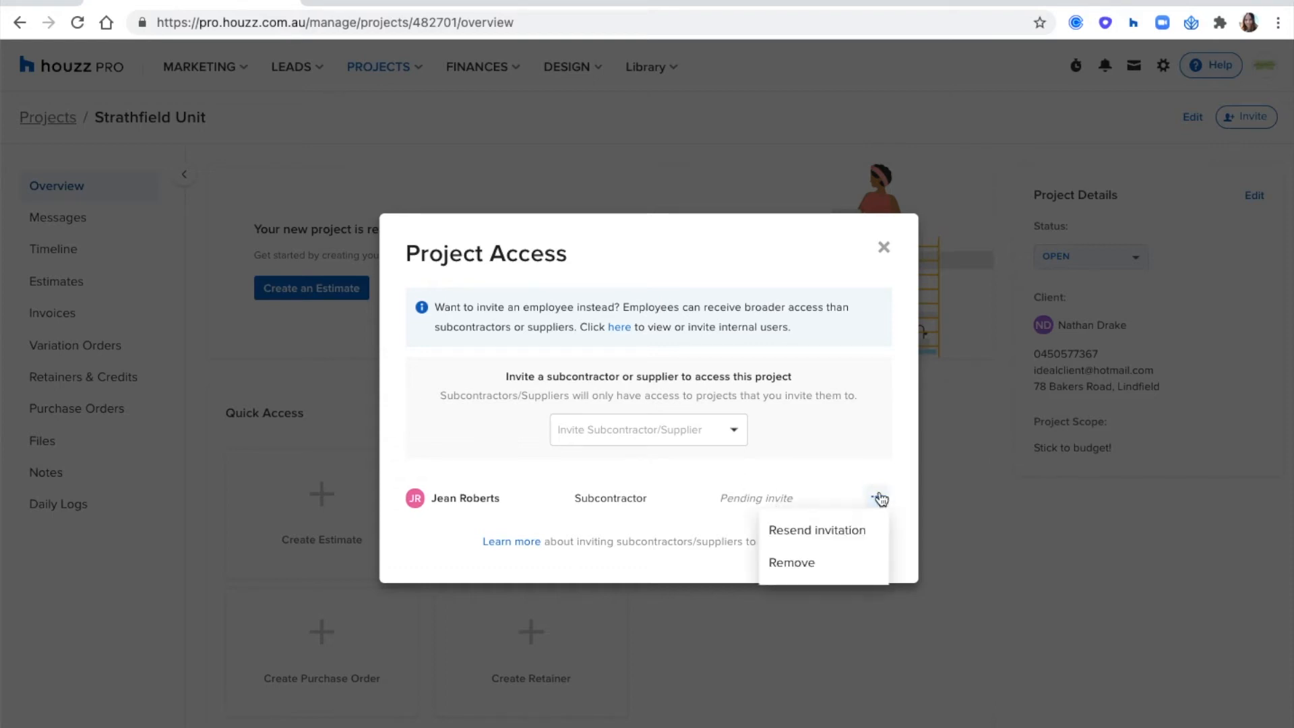
click(790, 536)
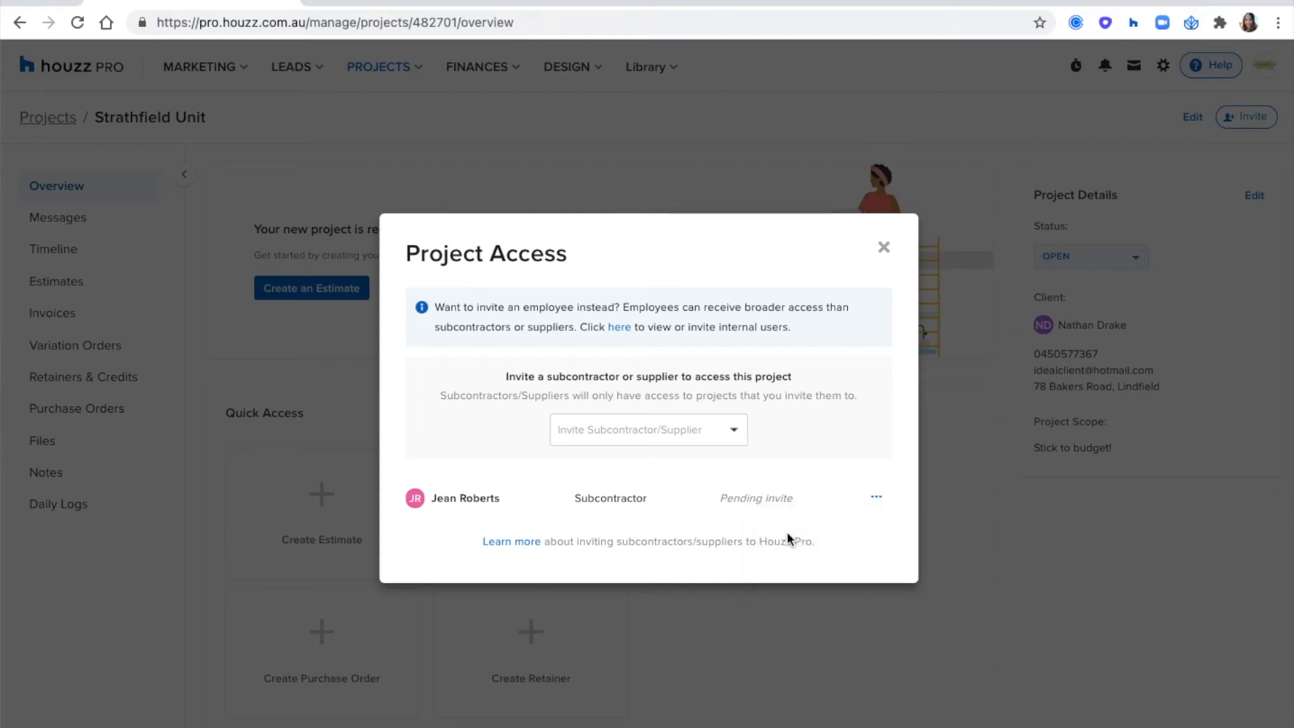
click(884, 248)
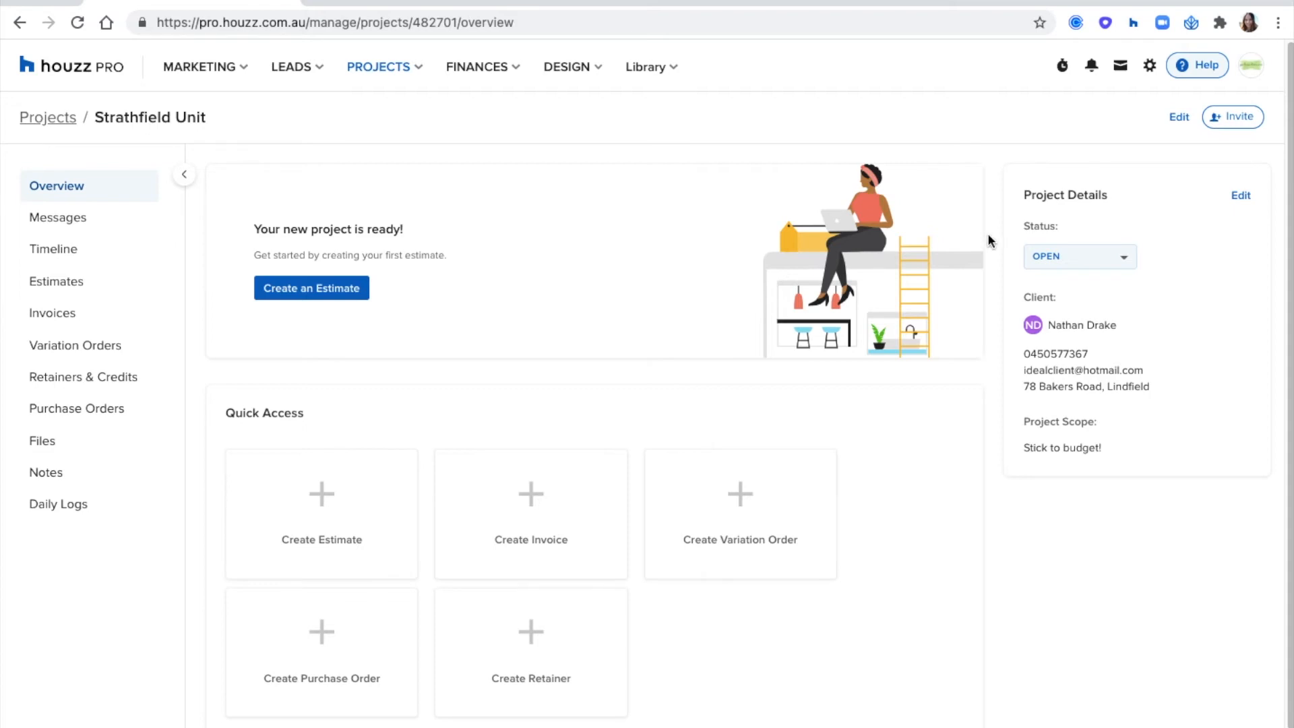
- Send the client a templated message from the project overview, thanking them for the phone call and inviting them to book a video call
scroll(988, 235, down, 5)
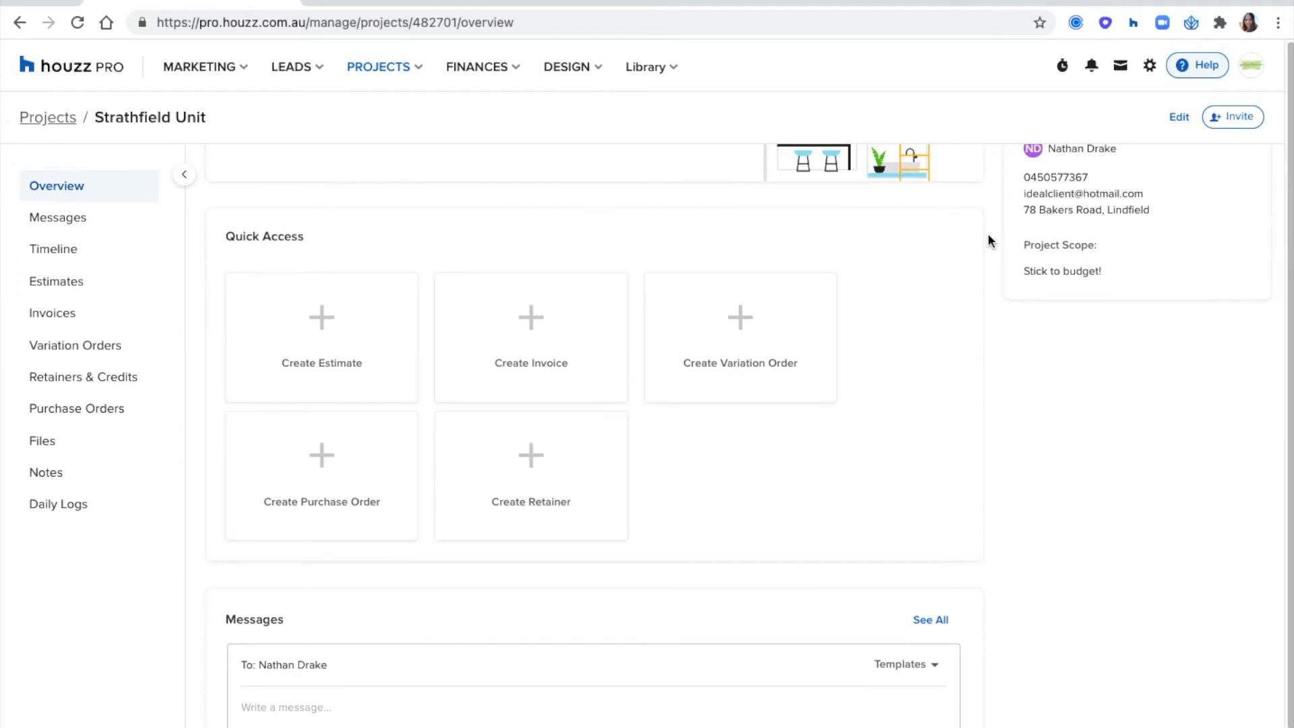
scroll(988, 234, down, 10)
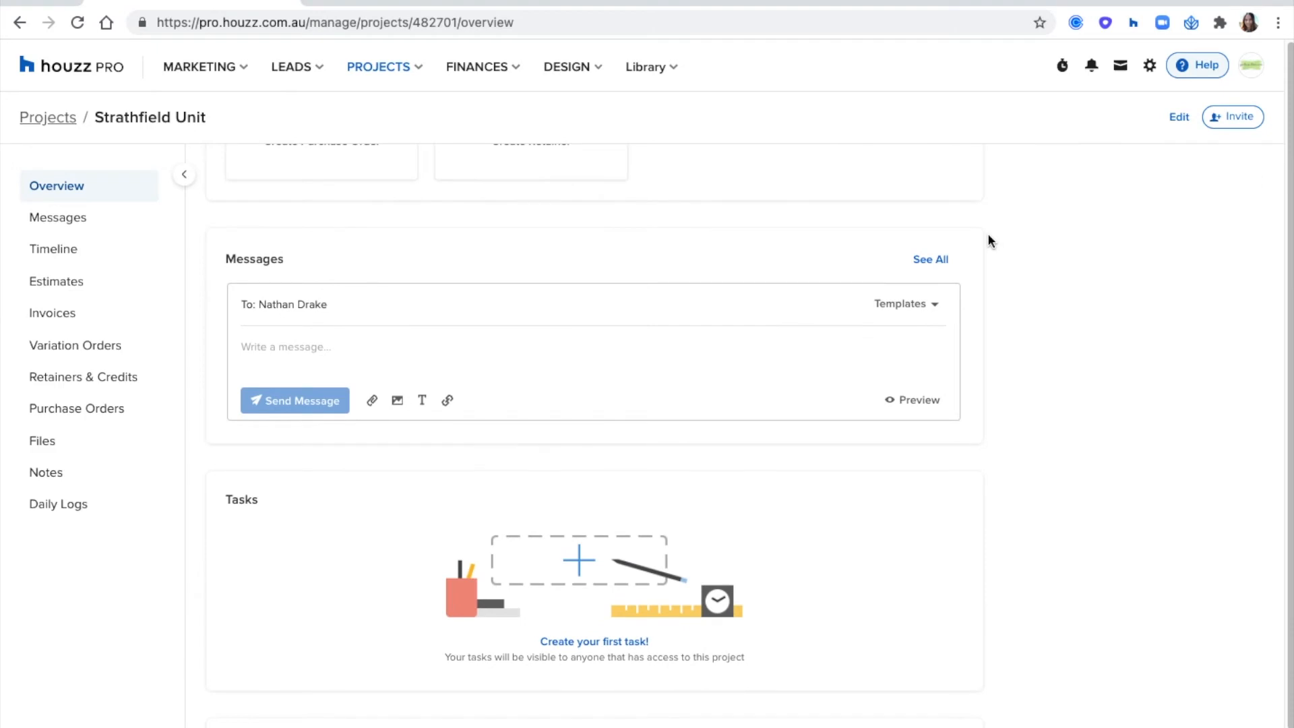
click(575, 346)
click(920, 305)
scroll(878, 355, down, 2)
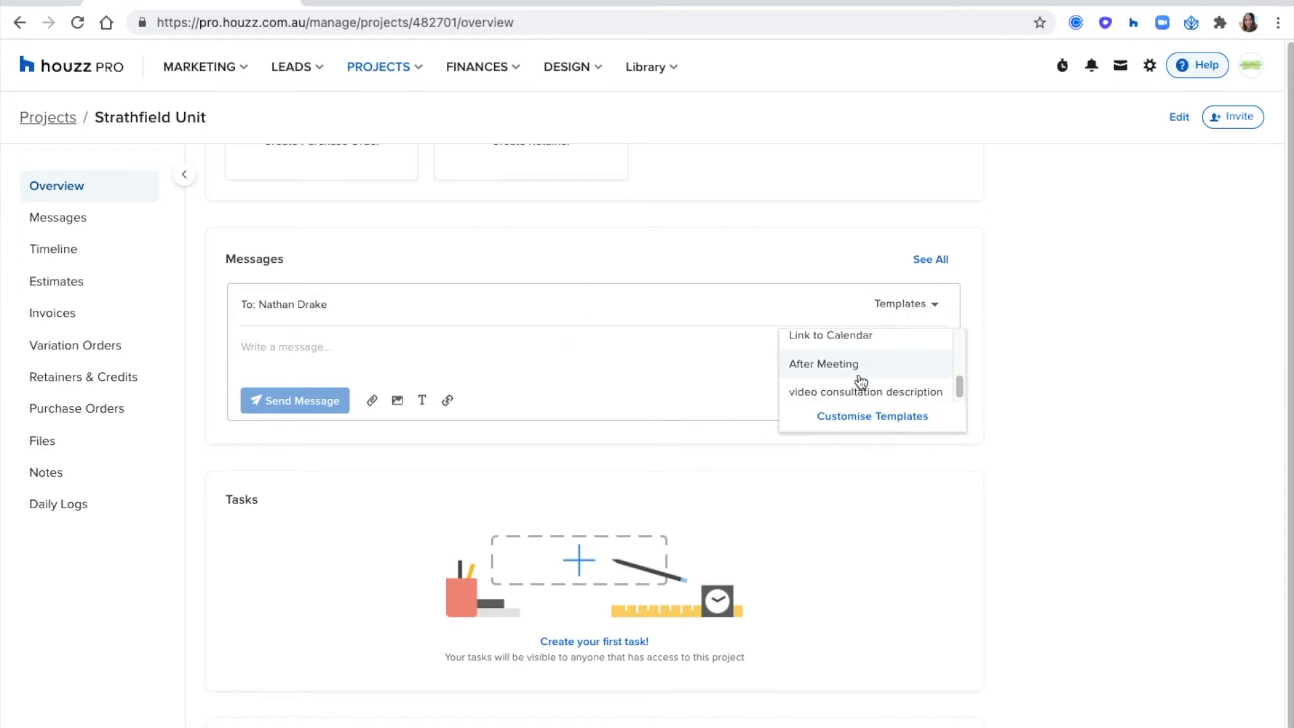
click(859, 375)
click(269, 482)
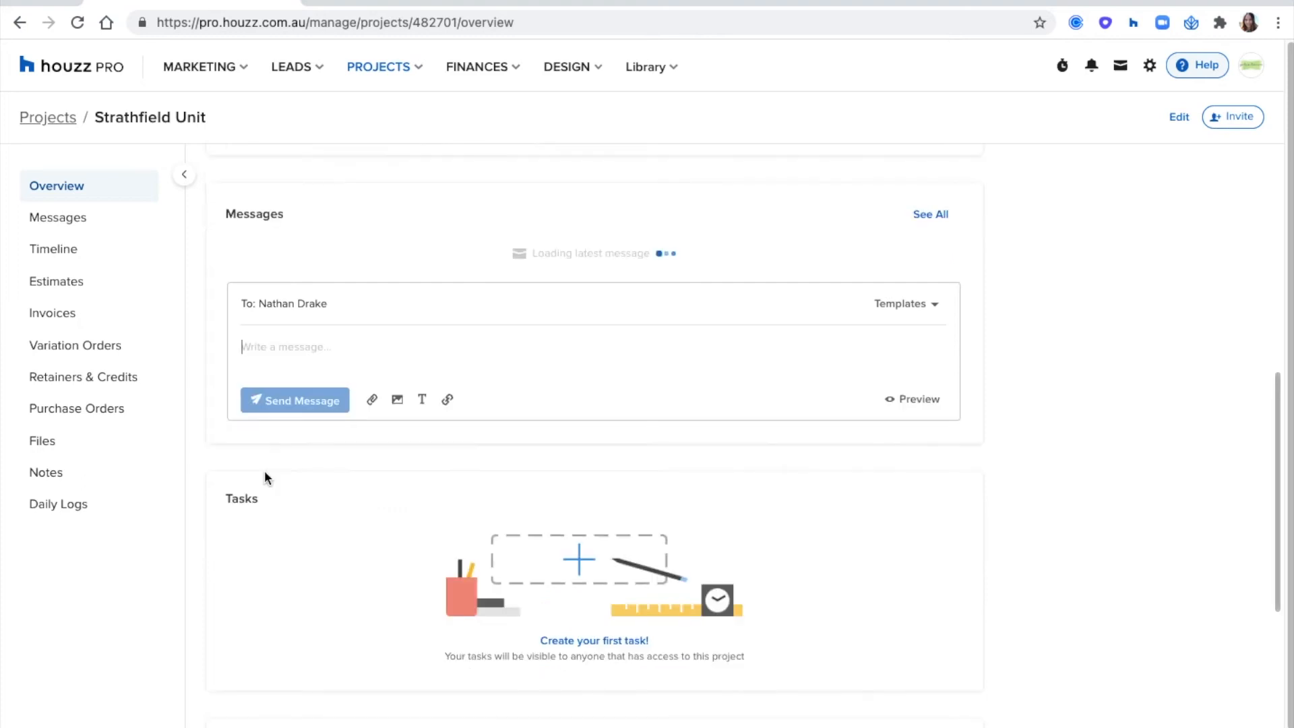
- Review the sent message, the overview's Tasks, Upcoming Events and Files sections, and the project's full message history
scroll(378, 424, up, 3)
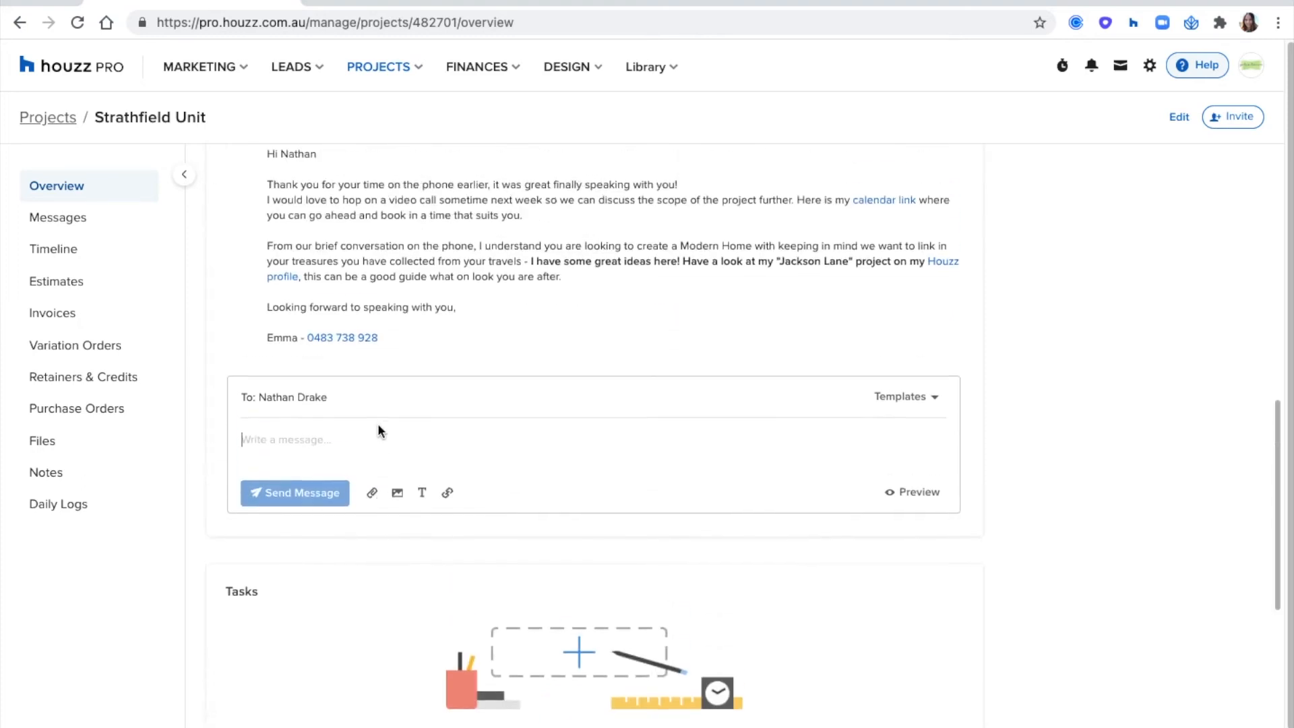
scroll(1067, 353, down, 5)
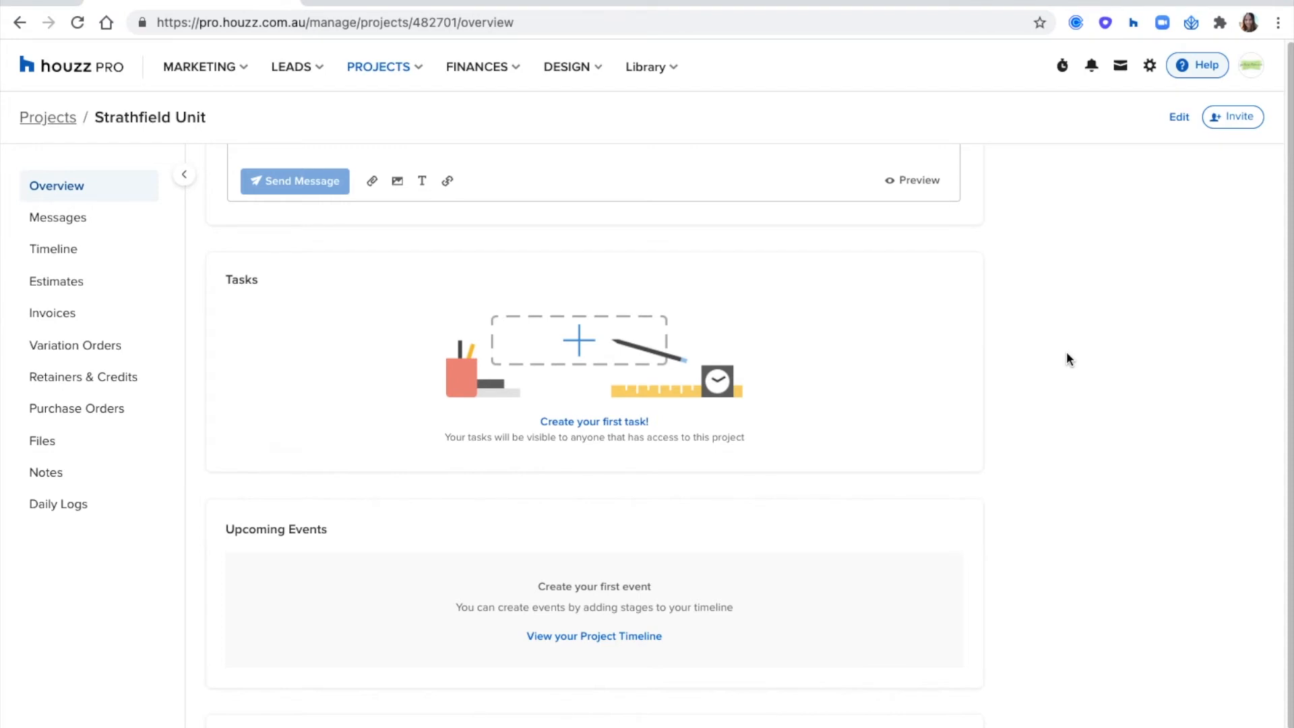
scroll(1066, 354, down, 2)
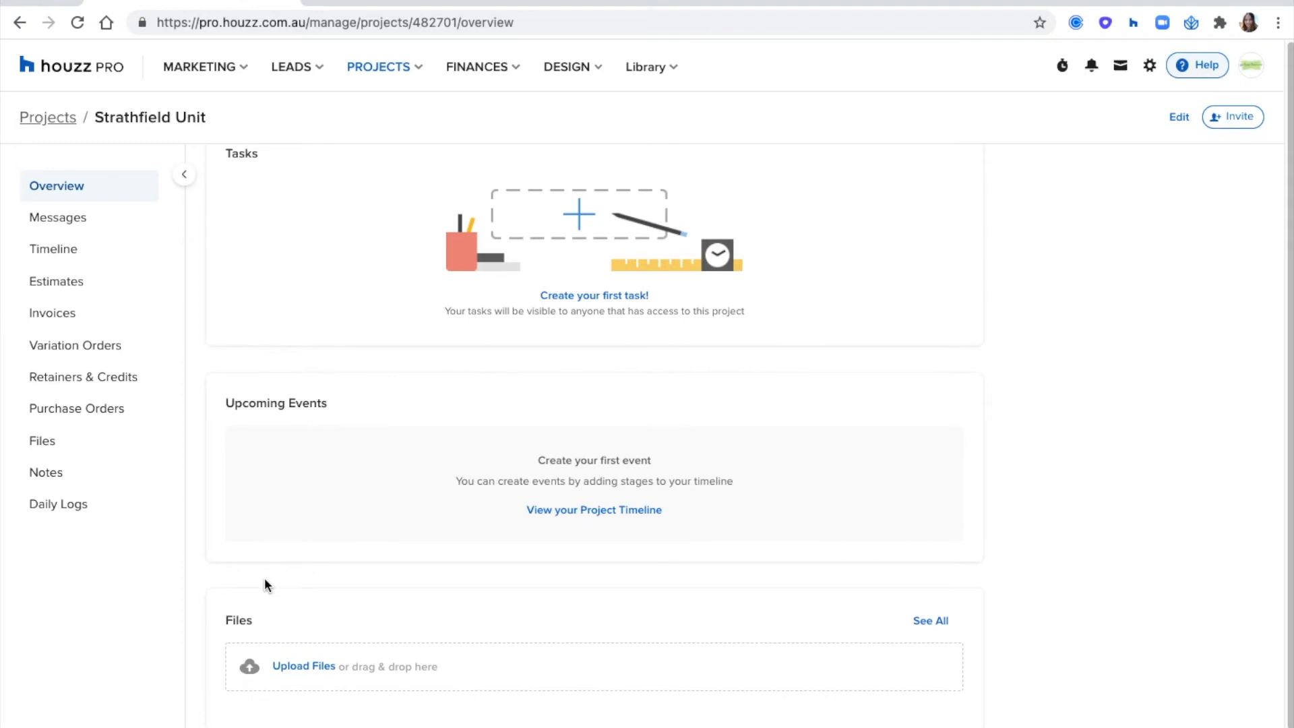
scroll(266, 387, up, 2)
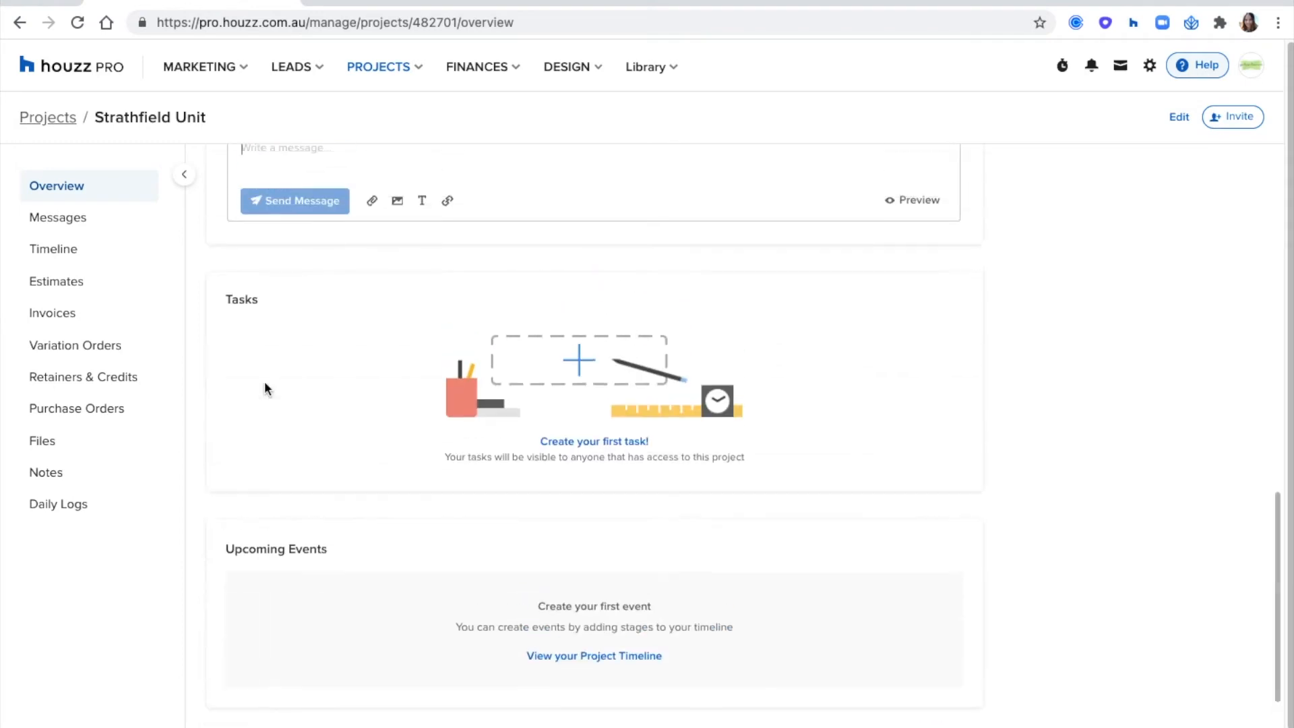
click(83, 222)
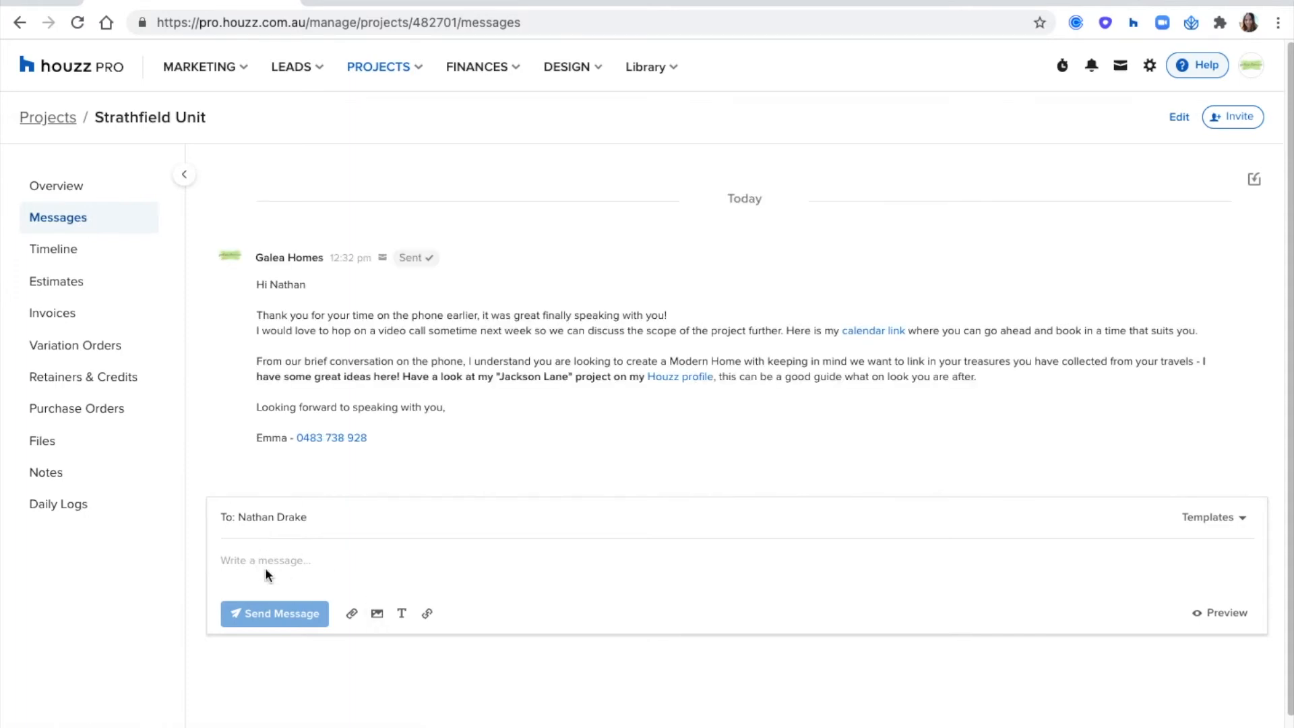
- Open the Strathfield Unit project timeline and switch it from calendar to Gantt view
click(50, 255)
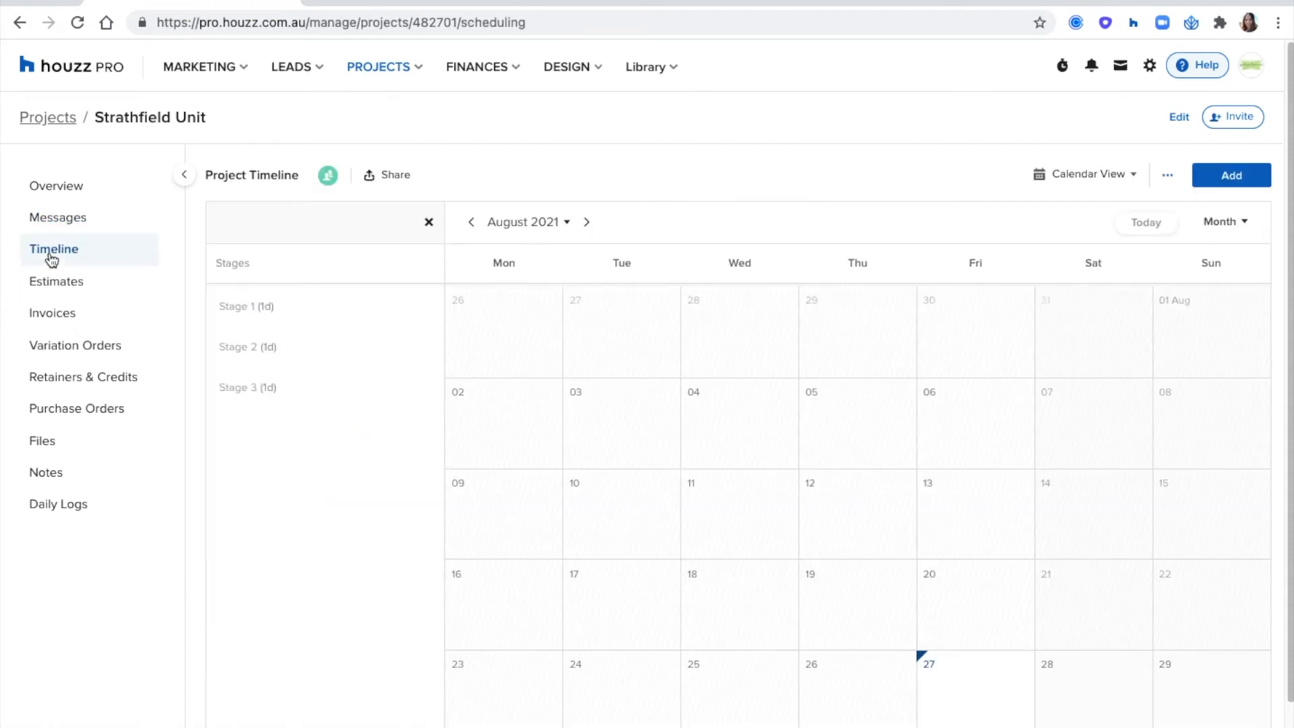
click(1065, 179)
click(1064, 246)
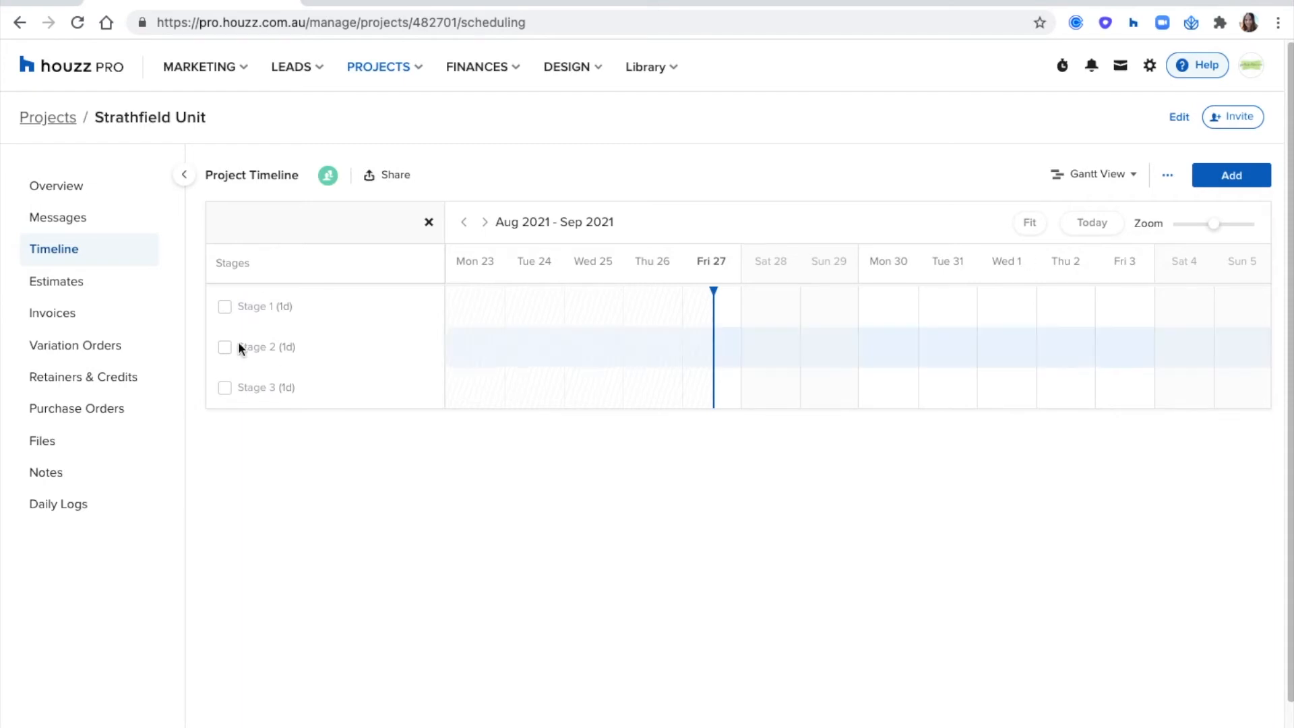
- Open the project's estimates and examine the templates available for a new estimate, leaving without choosing one
click(67, 286)
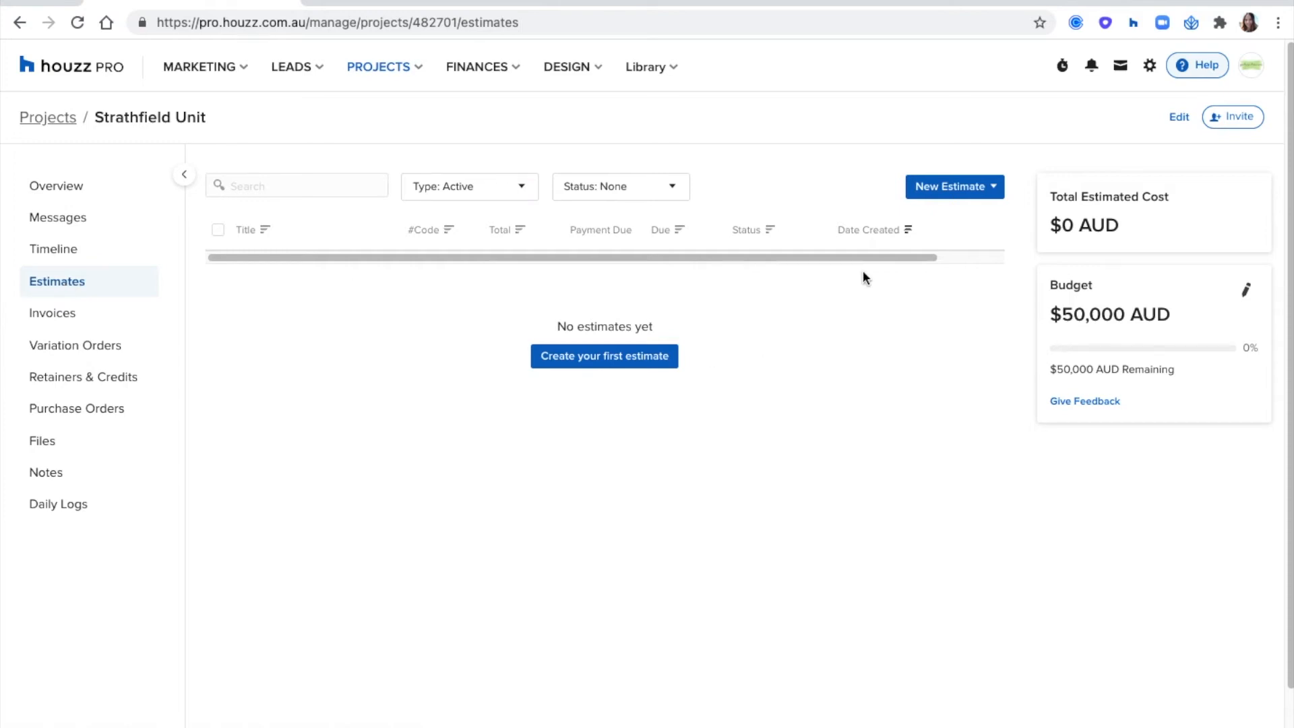
click(988, 190)
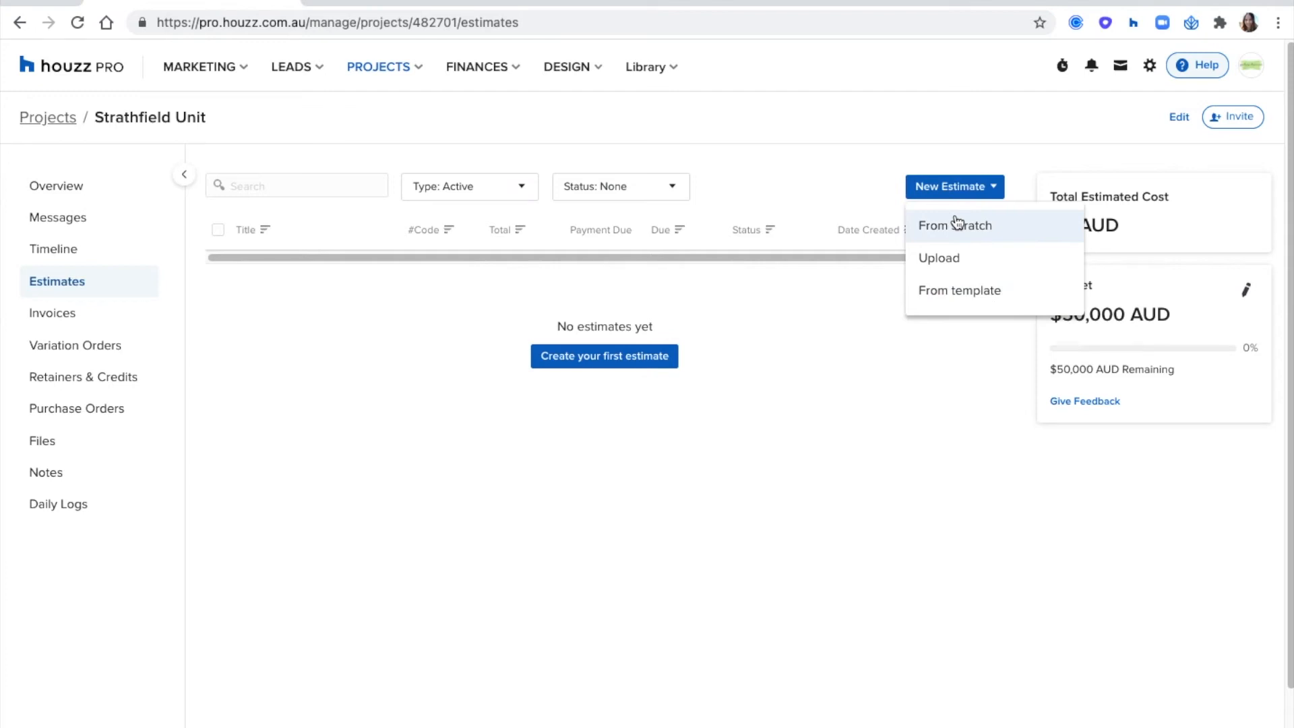
click(992, 289)
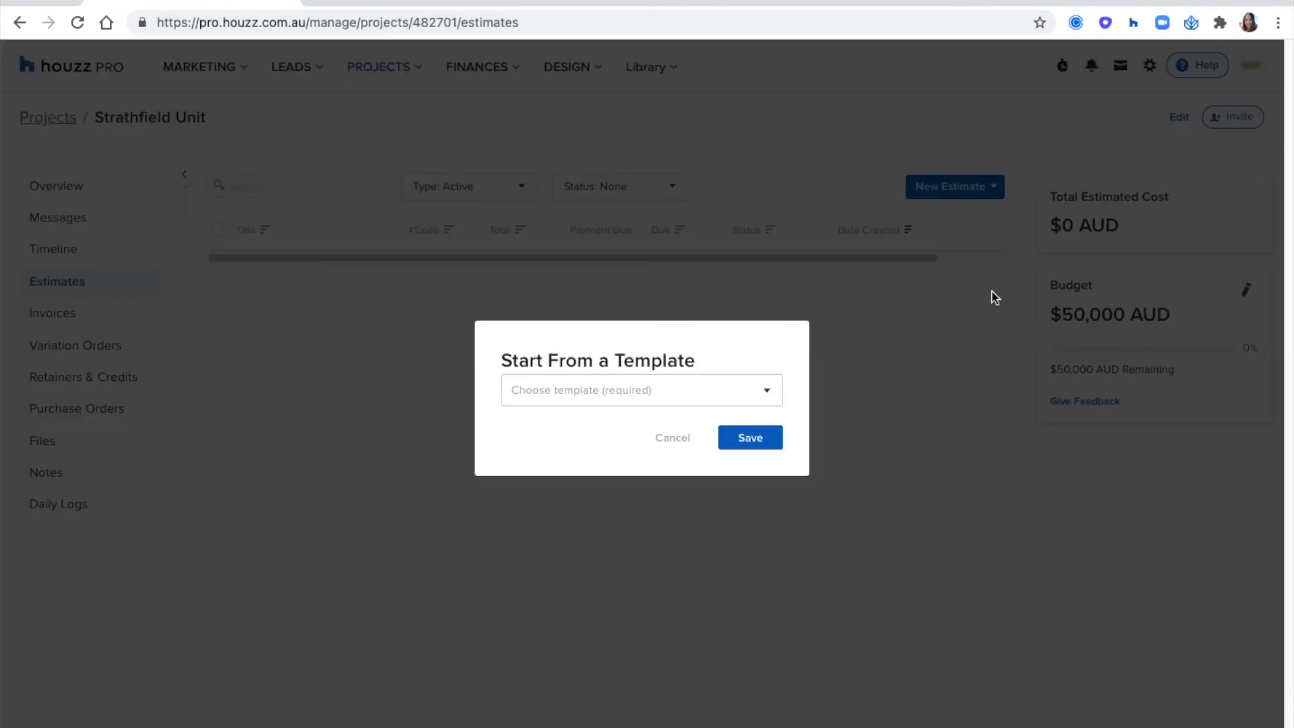
click(653, 390)
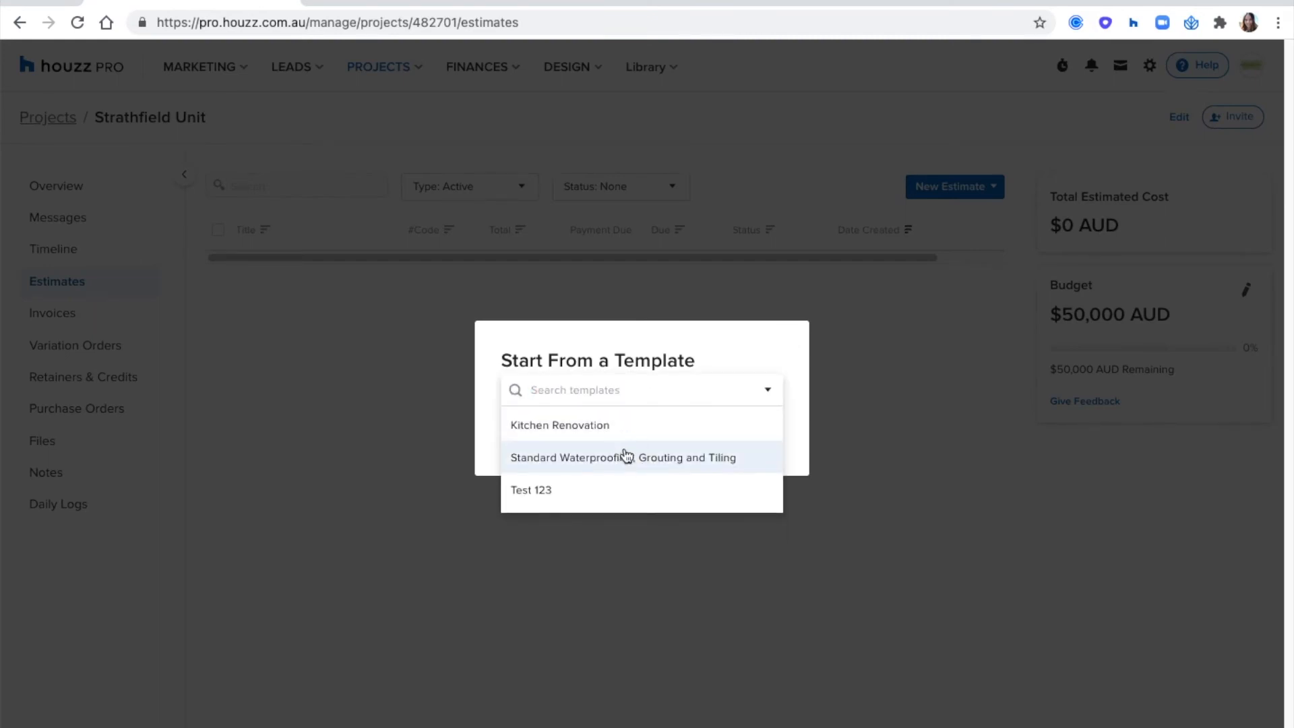
click(819, 350)
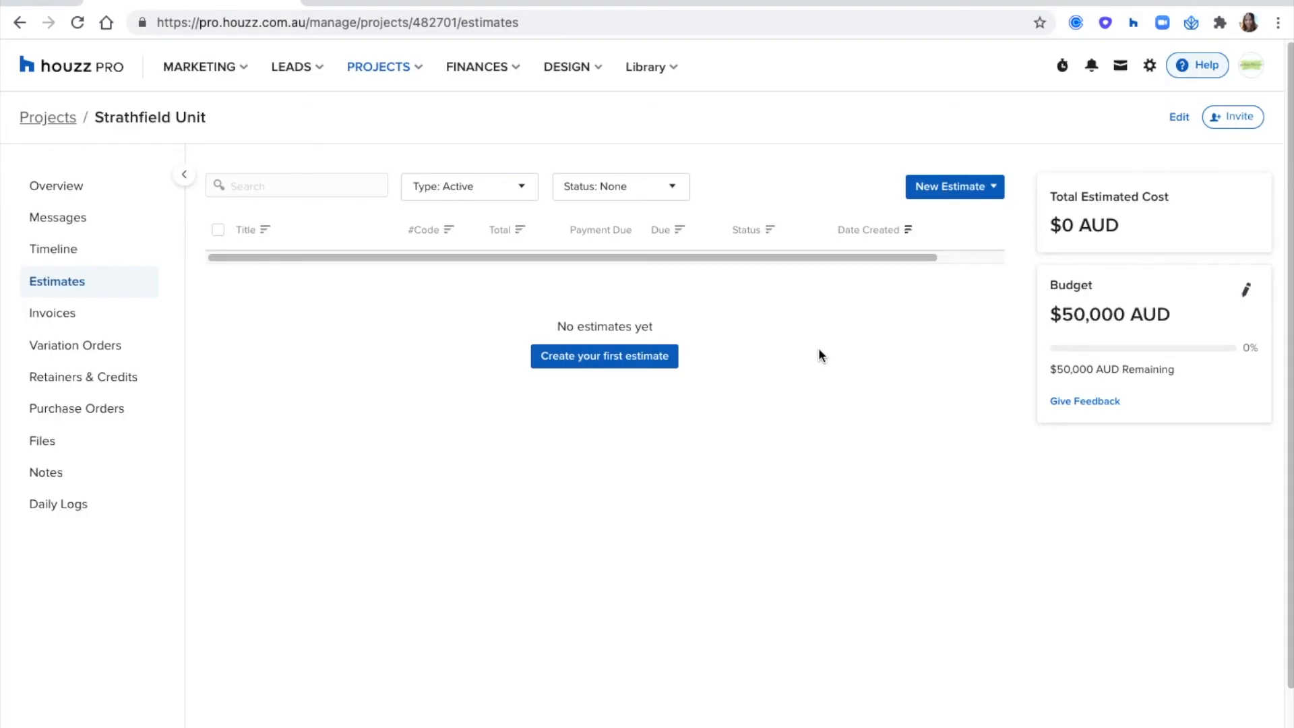
- Create a new estimate from scratch for the Strathfield Unit project
click(935, 194)
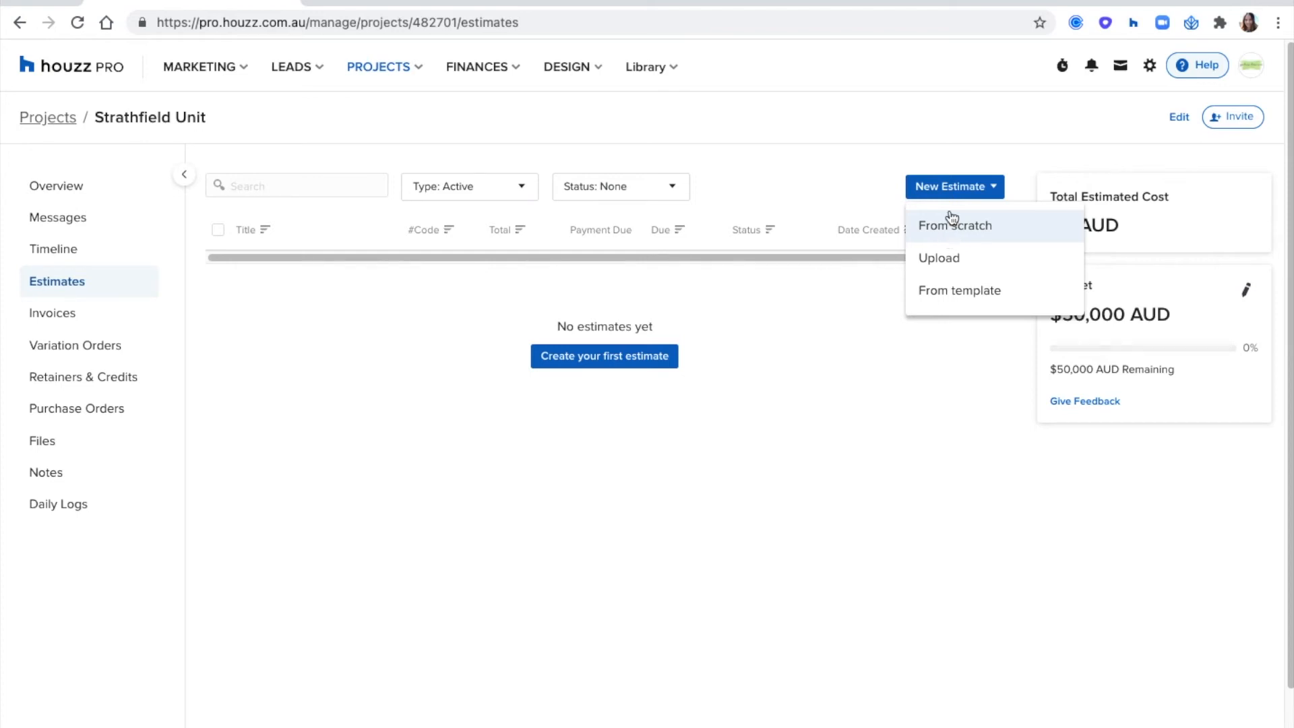
click(968, 132)
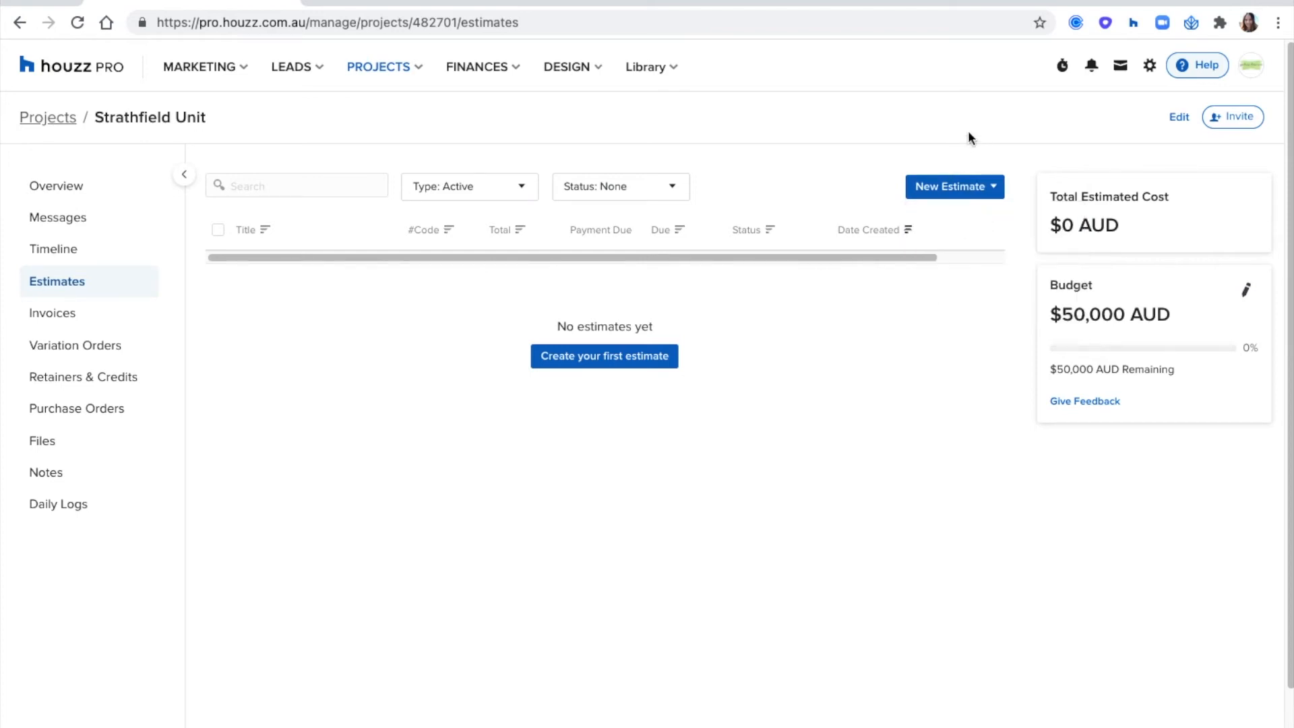
click(954, 191)
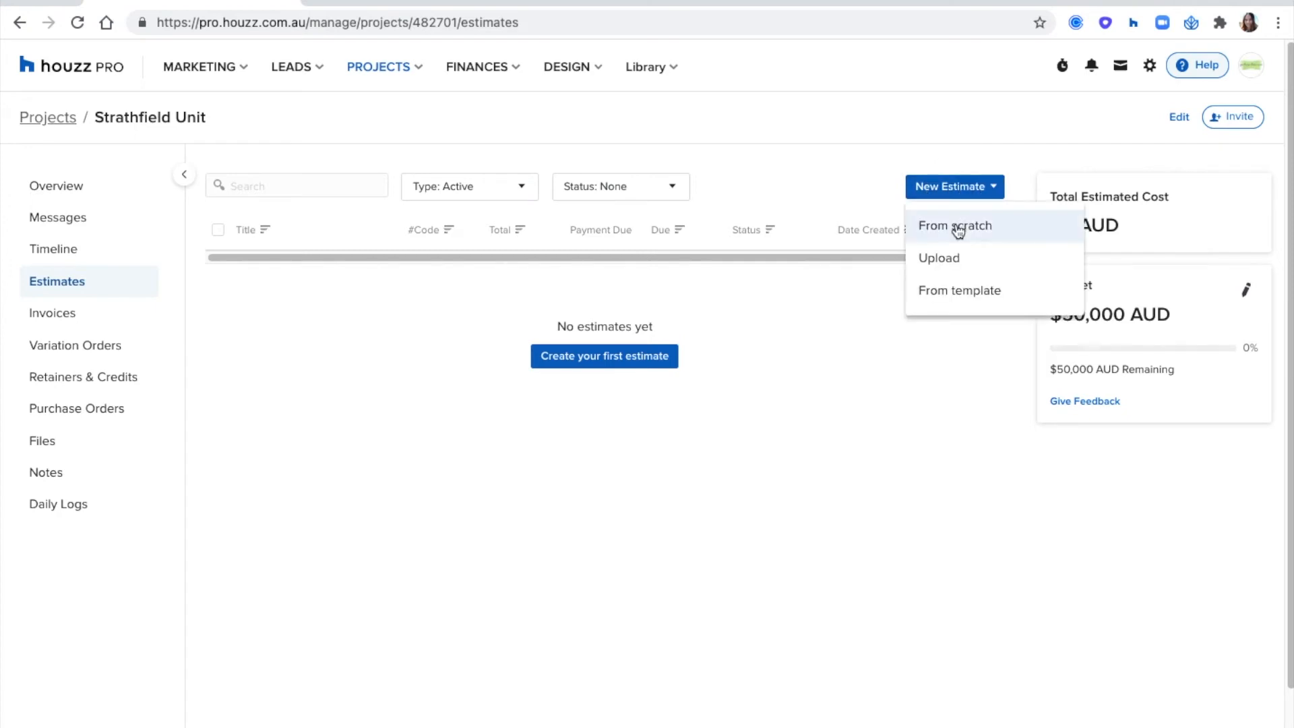
click(958, 227)
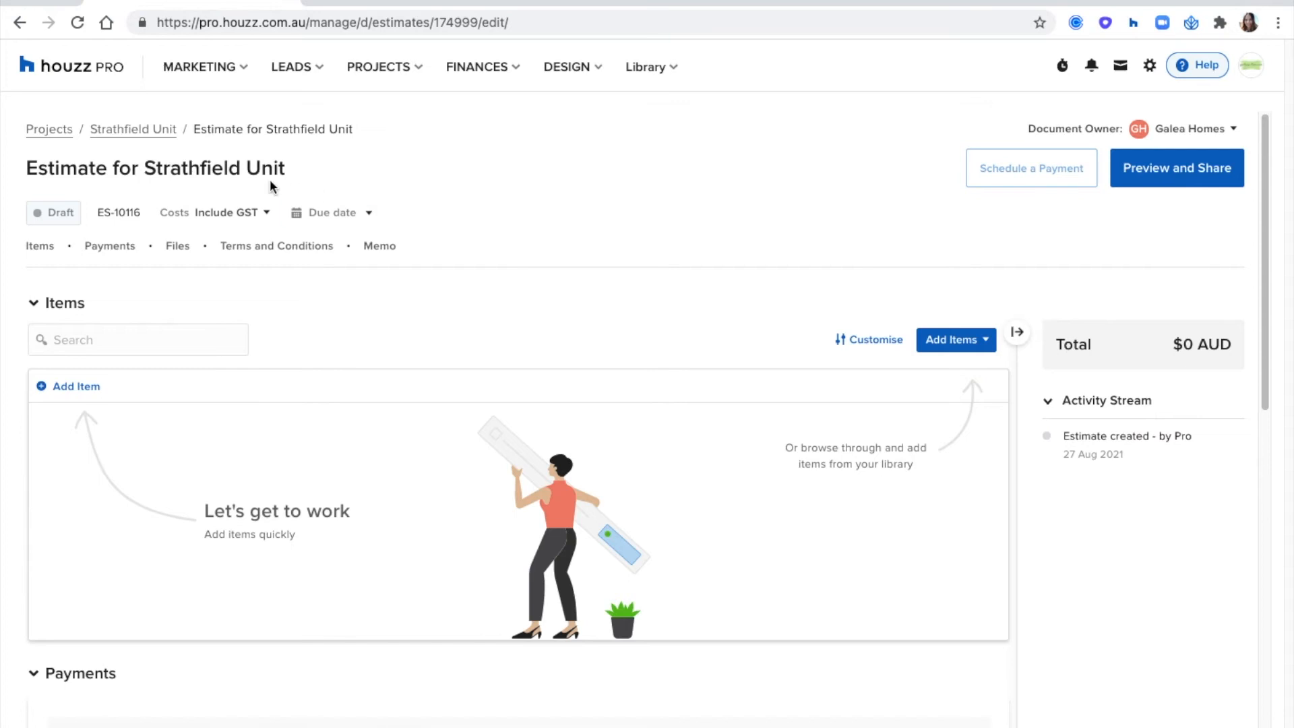
- Rename the estimate as "Estimate for Kitchen" and save the new title
click(240, 167)
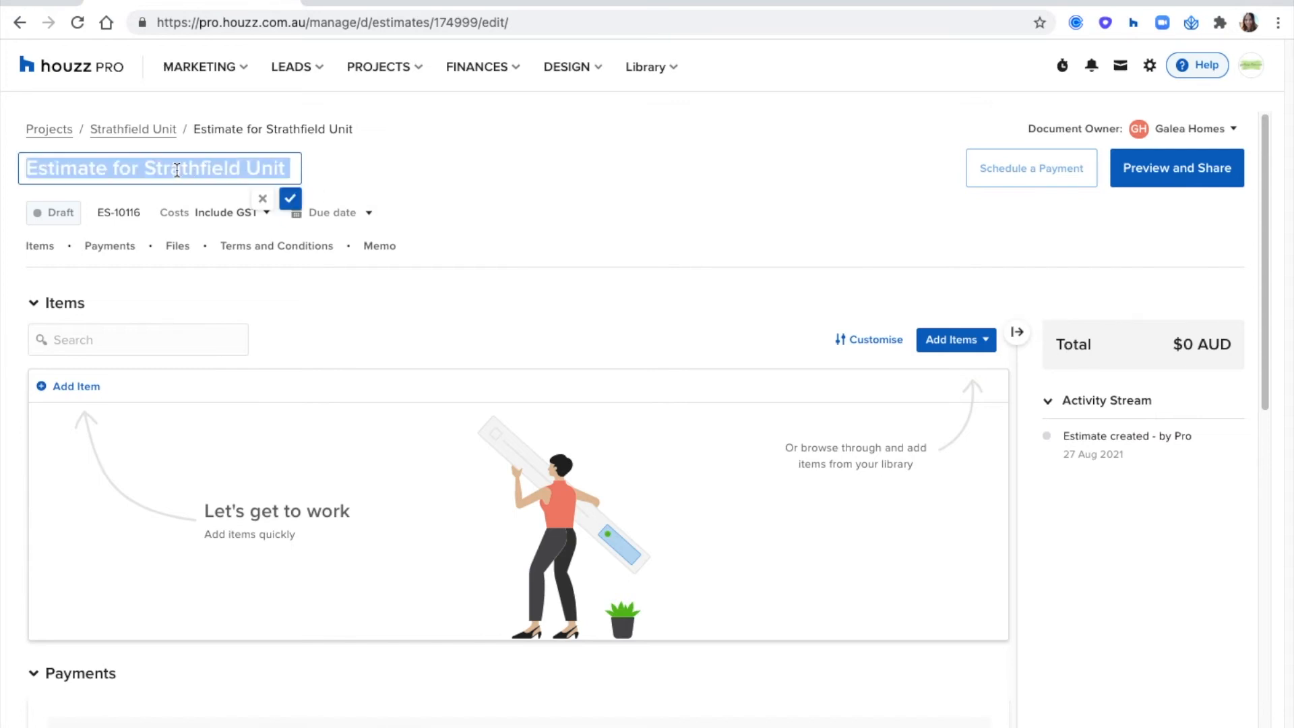
click(147, 168)
drag(145, 167, 286, 166)
text(Kitchen)
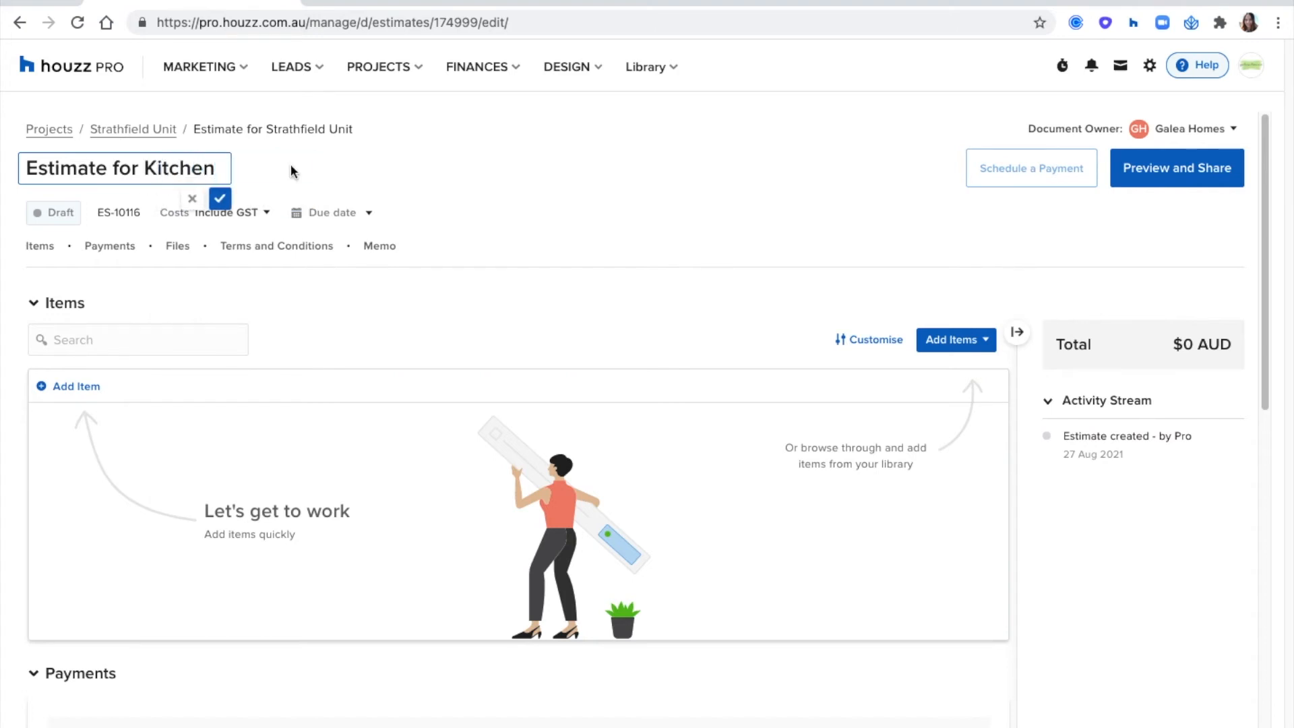
click(223, 199)
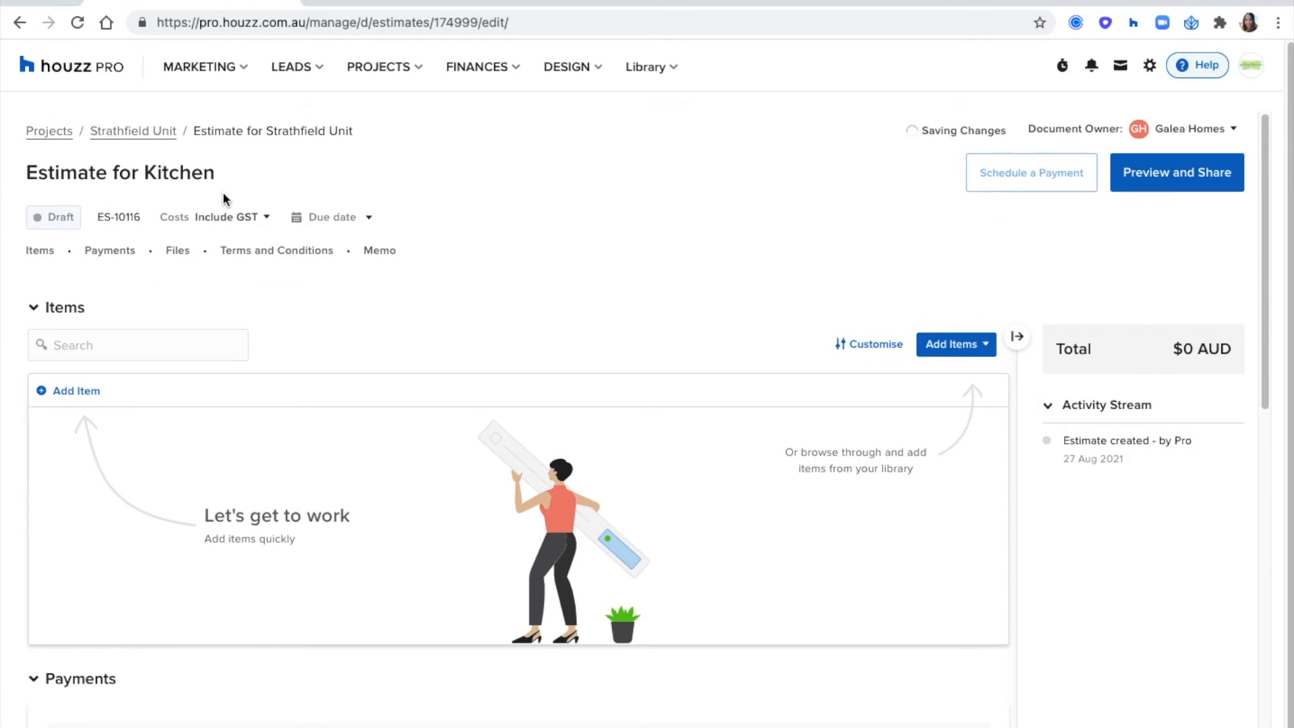
- Check the estimate's GST options and set its due date to 31 December 2021
click(260, 220)
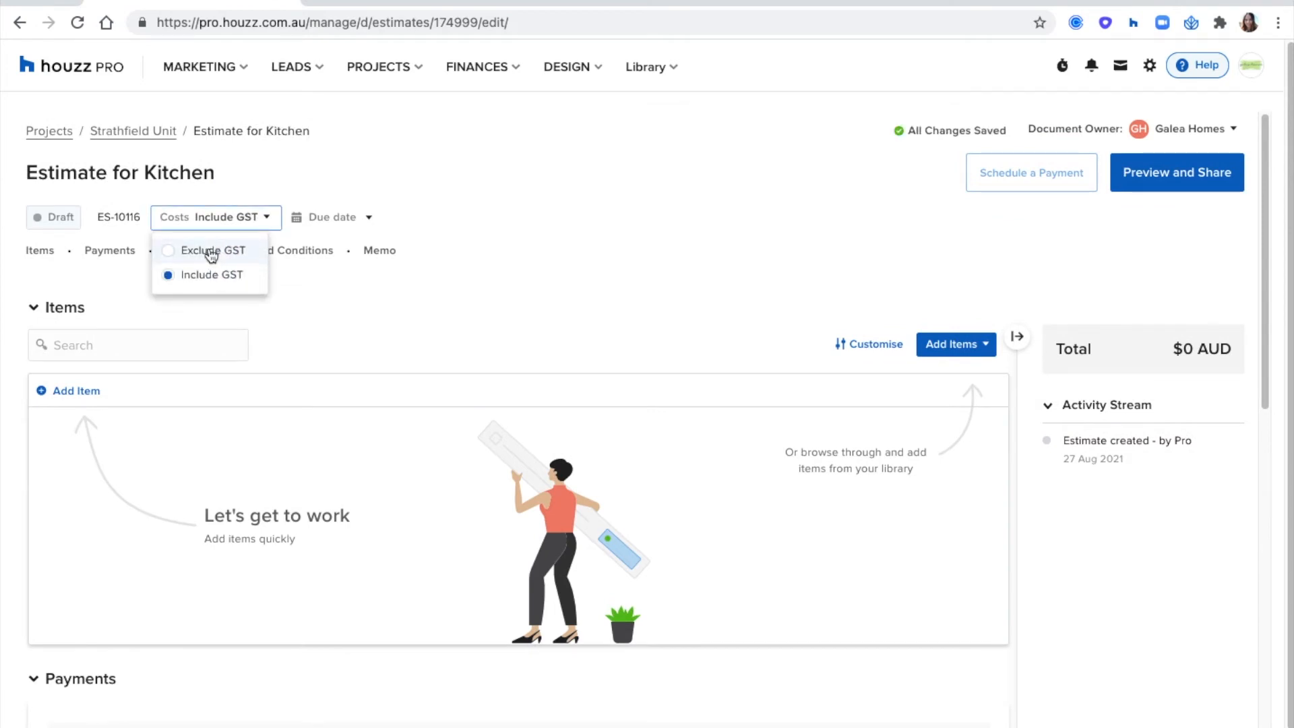
click(413, 221)
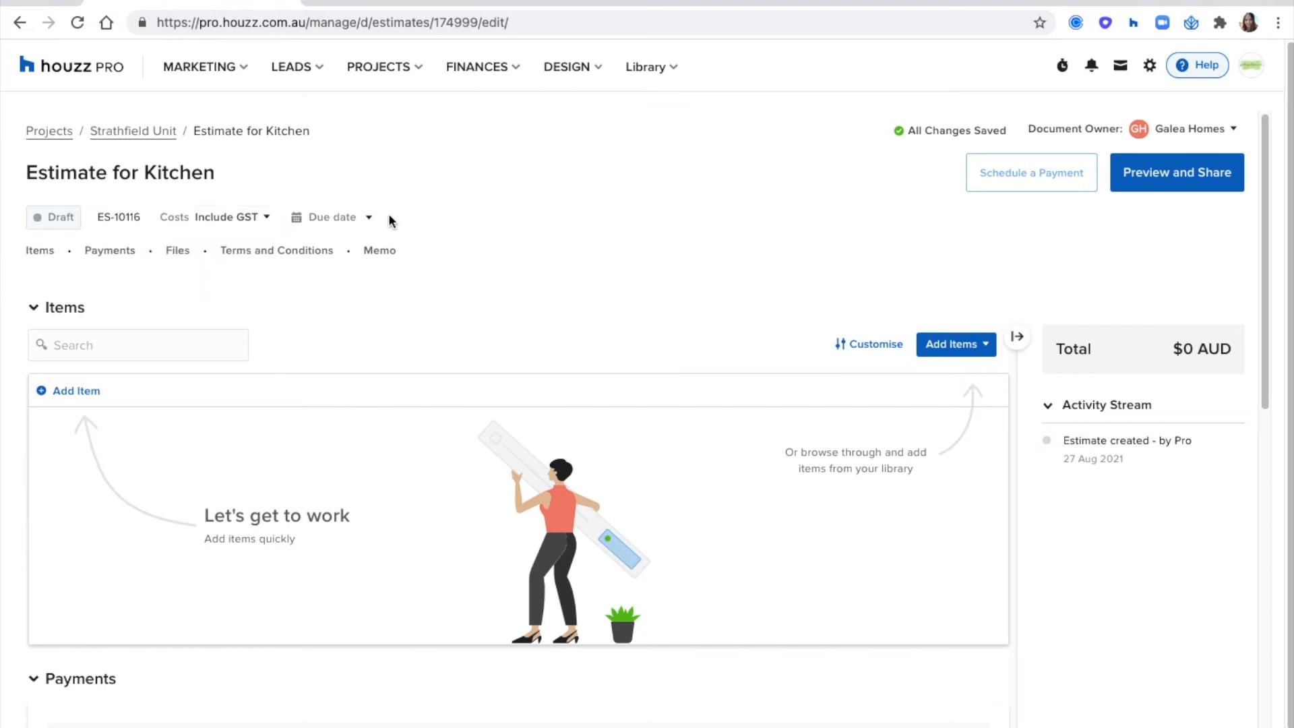
click(362, 218)
click(465, 248)
click(466, 248)
click(466, 249)
click(465, 249)
click(408, 426)
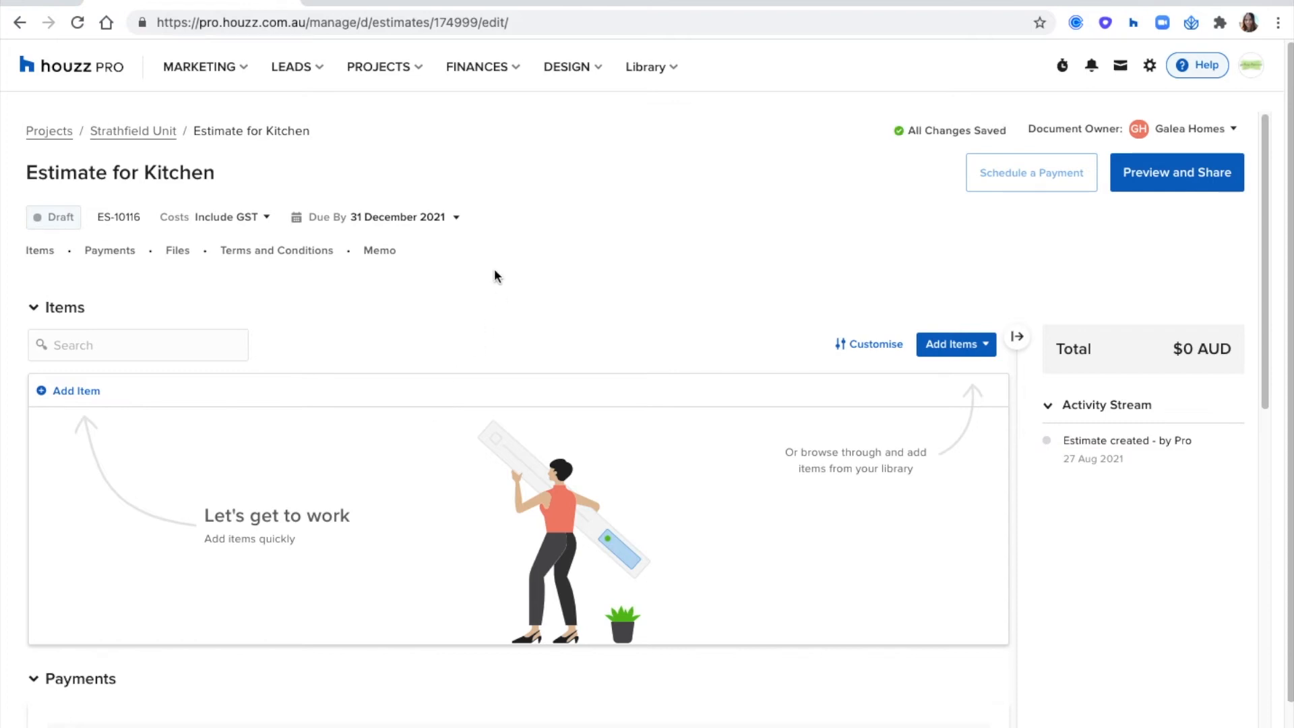
- Collapse the estimate's total and activity stream summary to widen the items area
scroll(495, 268, down, 1)
scroll(494, 268, up, 1)
click(1019, 337)
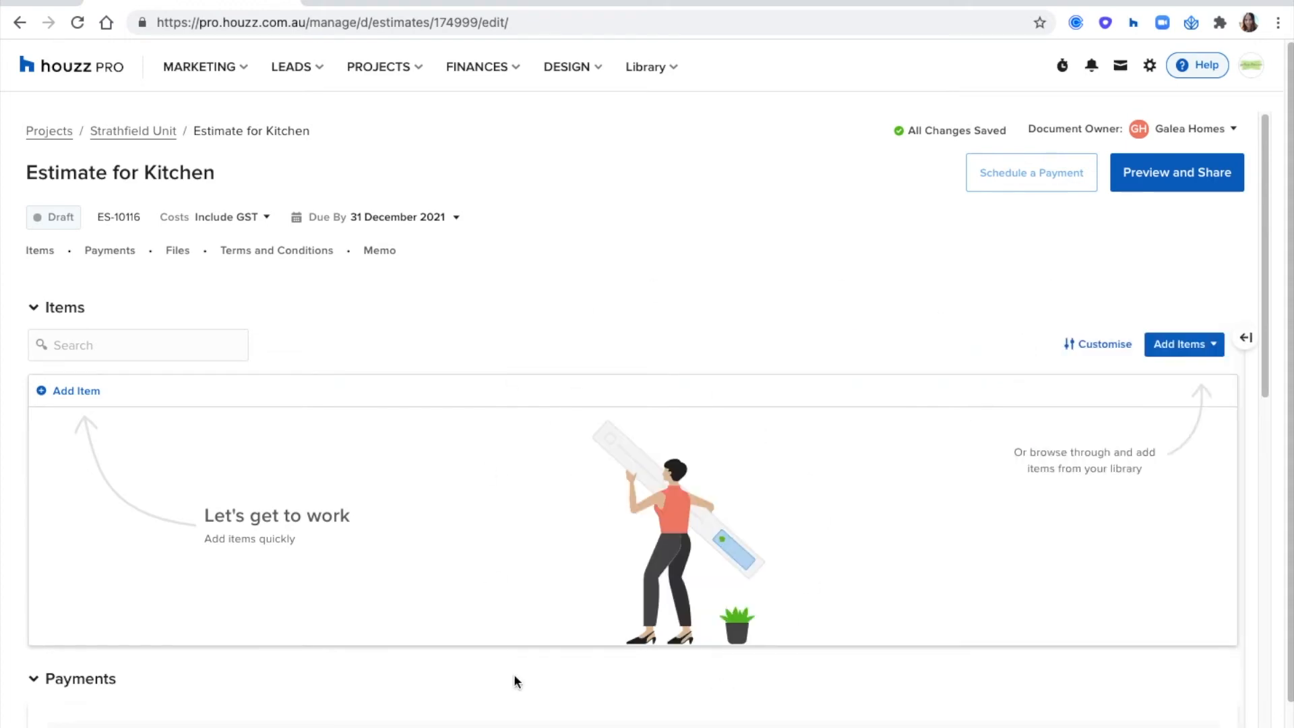
- Start a new item in the kitchen estimate and name it "Tiles 600x600mm"
scroll(787, 381, down, 1)
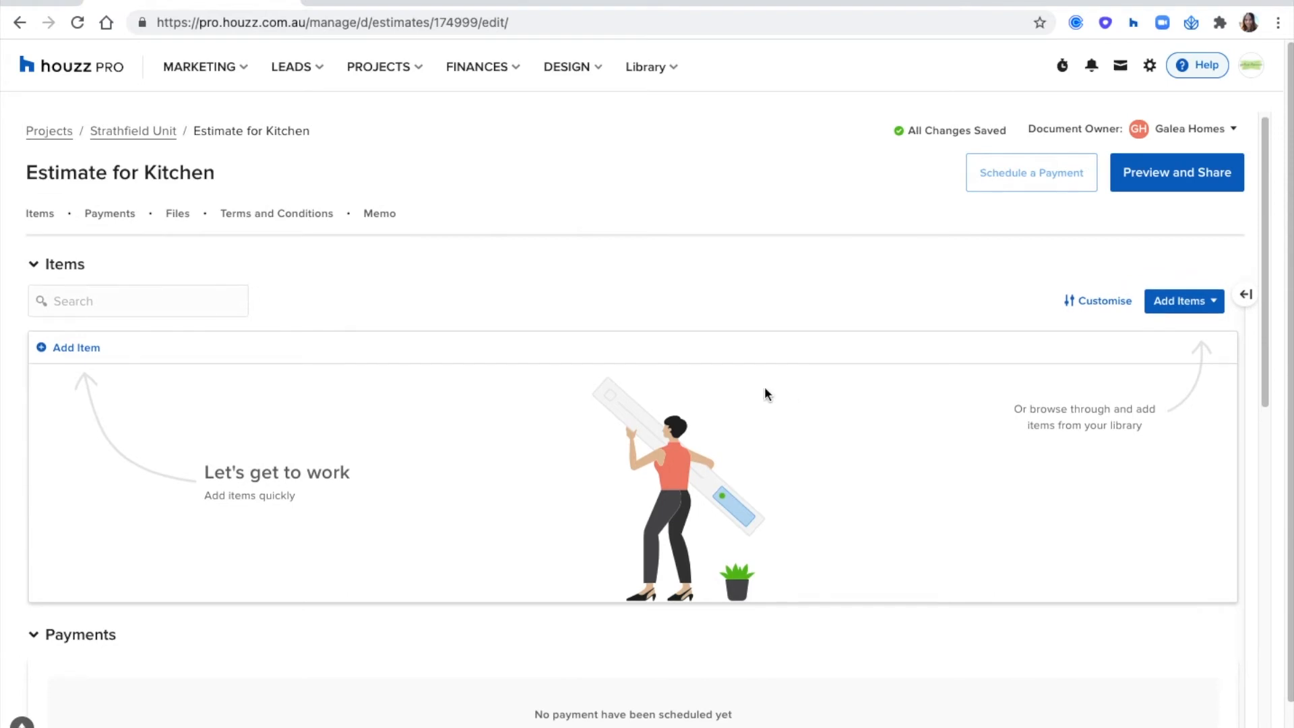
click(1181, 299)
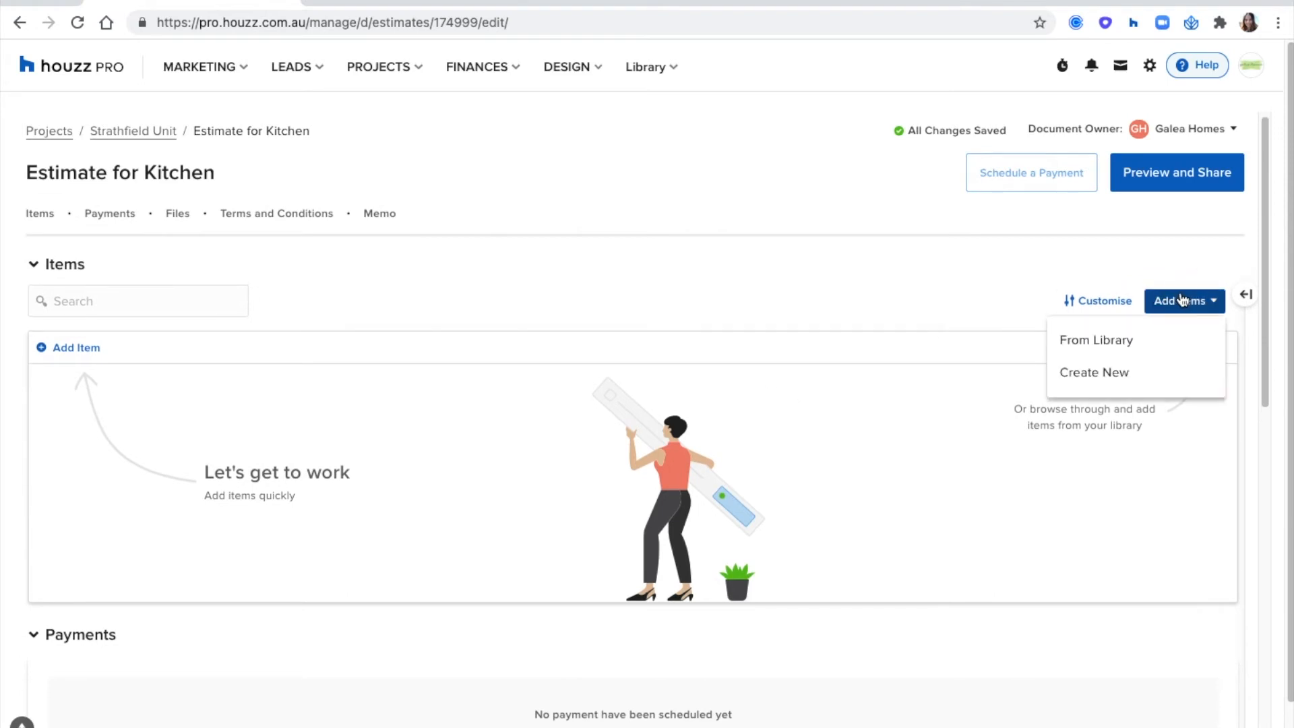
click(1156, 376)
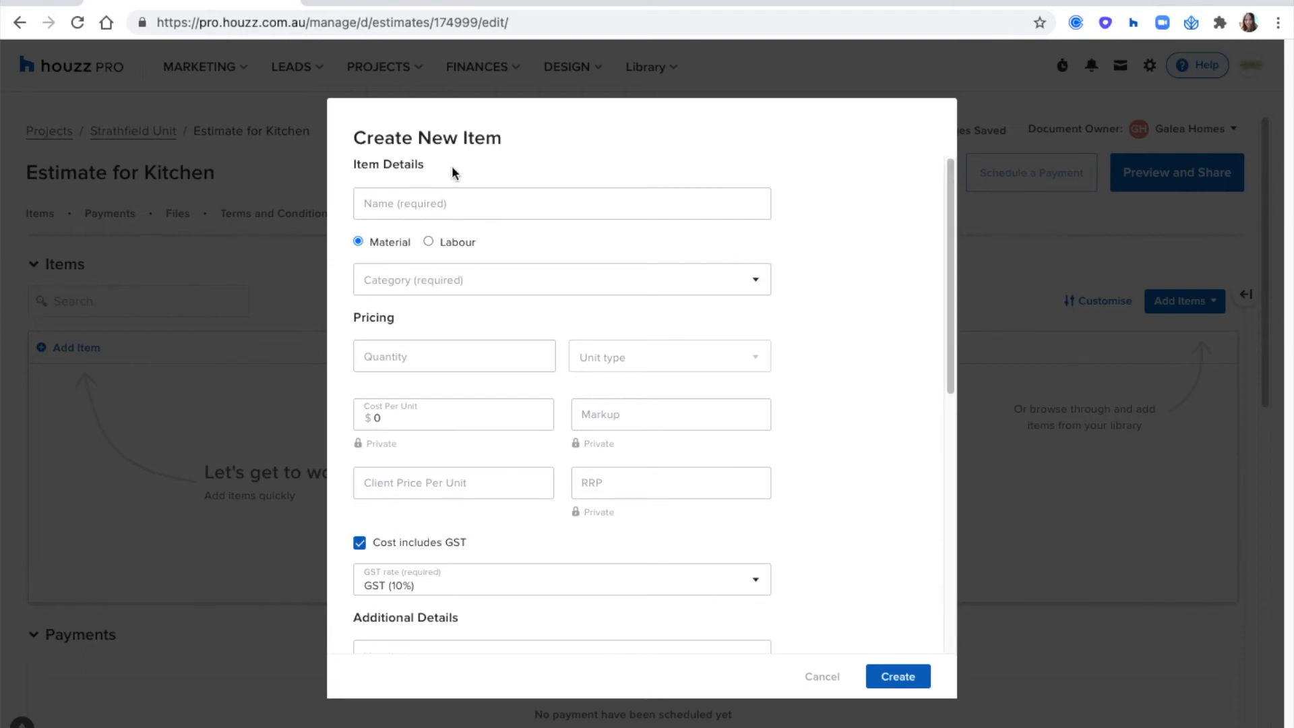
click(460, 207)
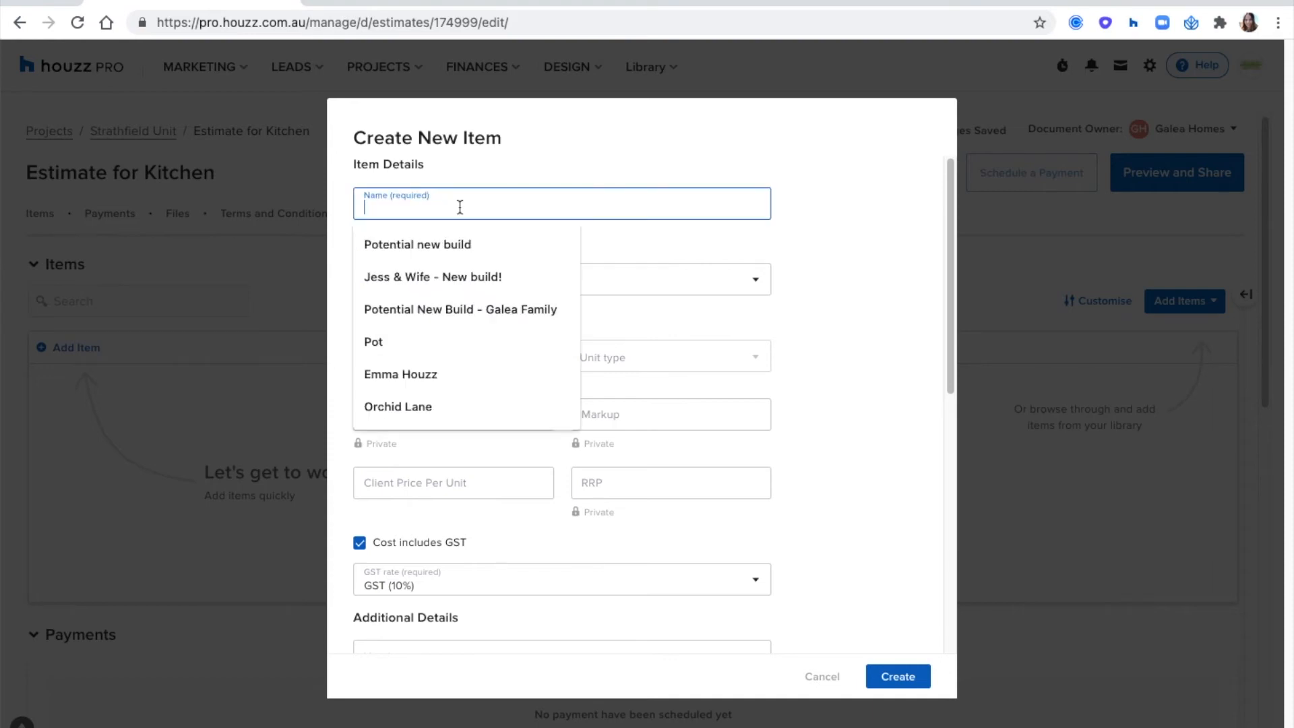
click(496, 143)
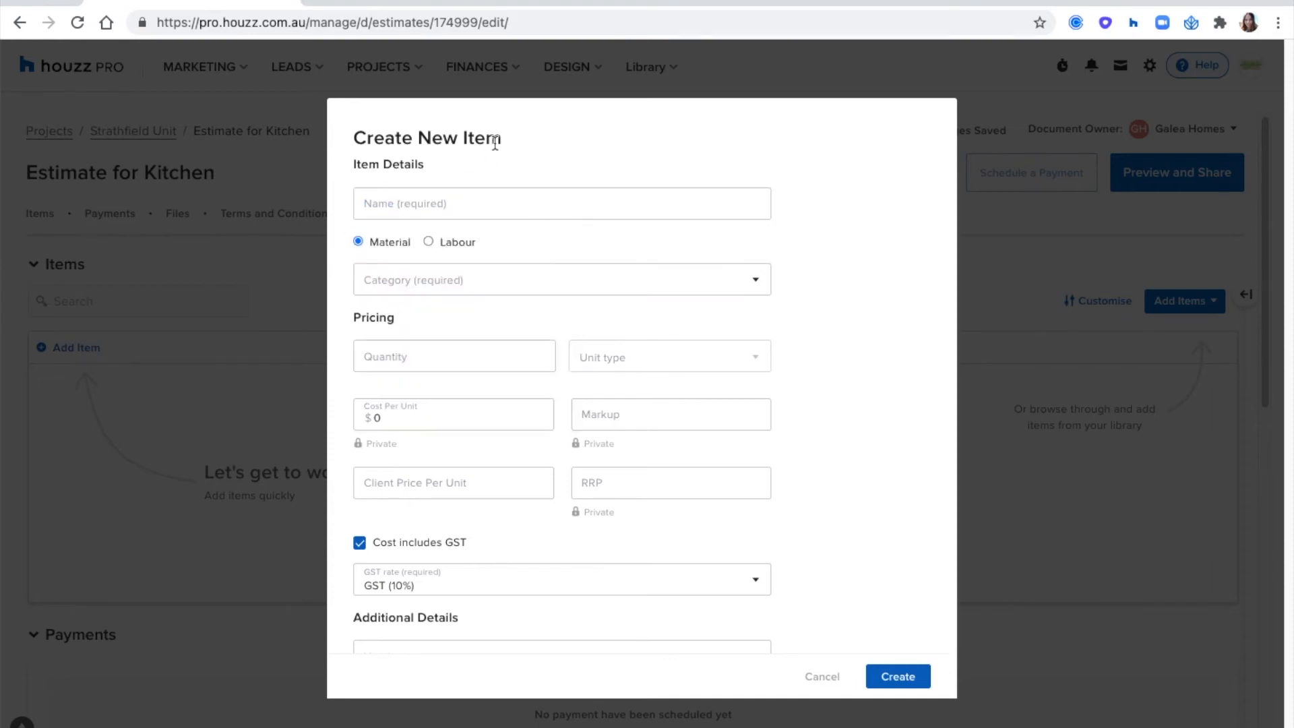
click(447, 207)
text(Til)
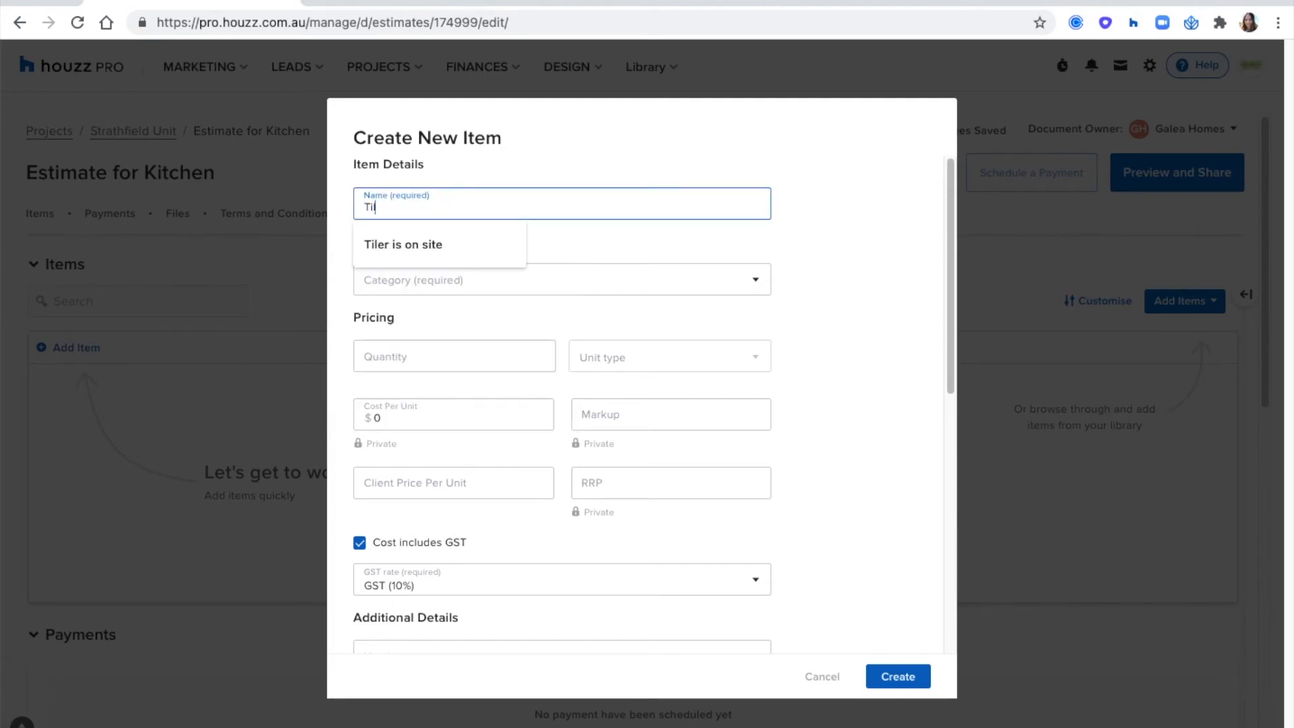
text(es 600x)
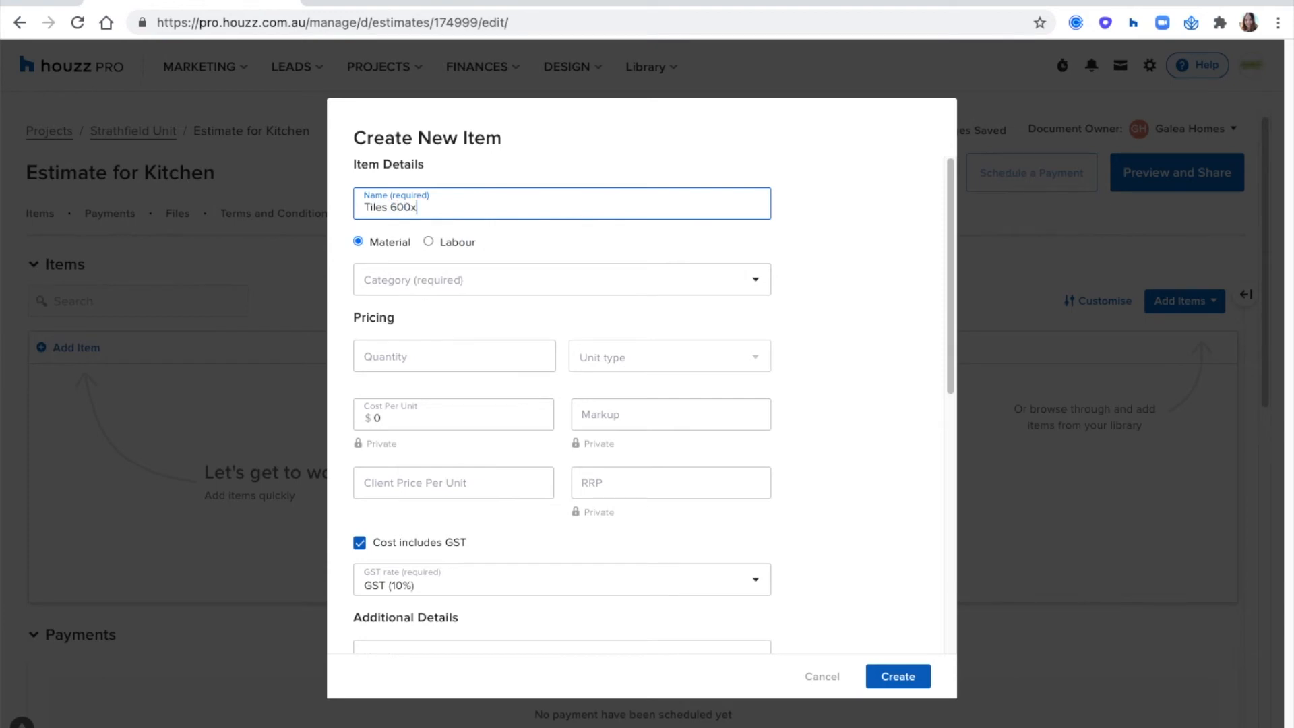
text(600mm)
click(516, 256)
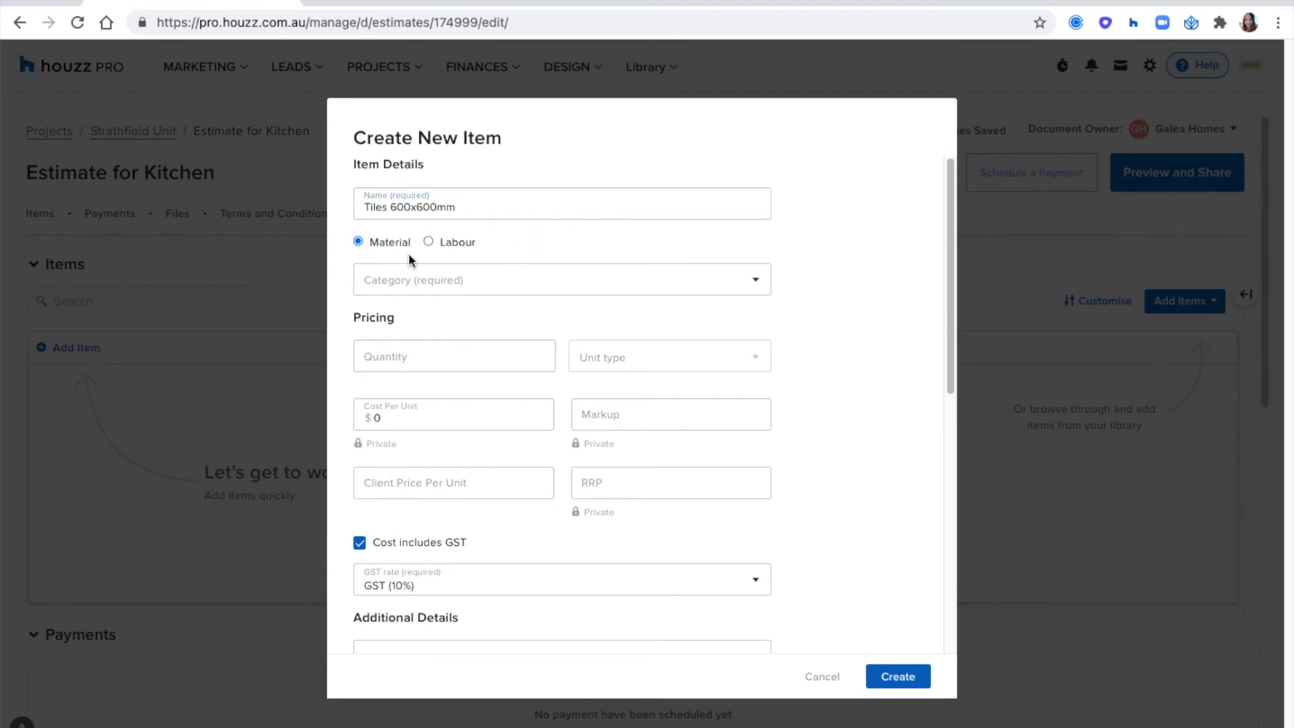
- Assign the Tiles 600x600mm item to the existing Kitchen category
click(425, 282)
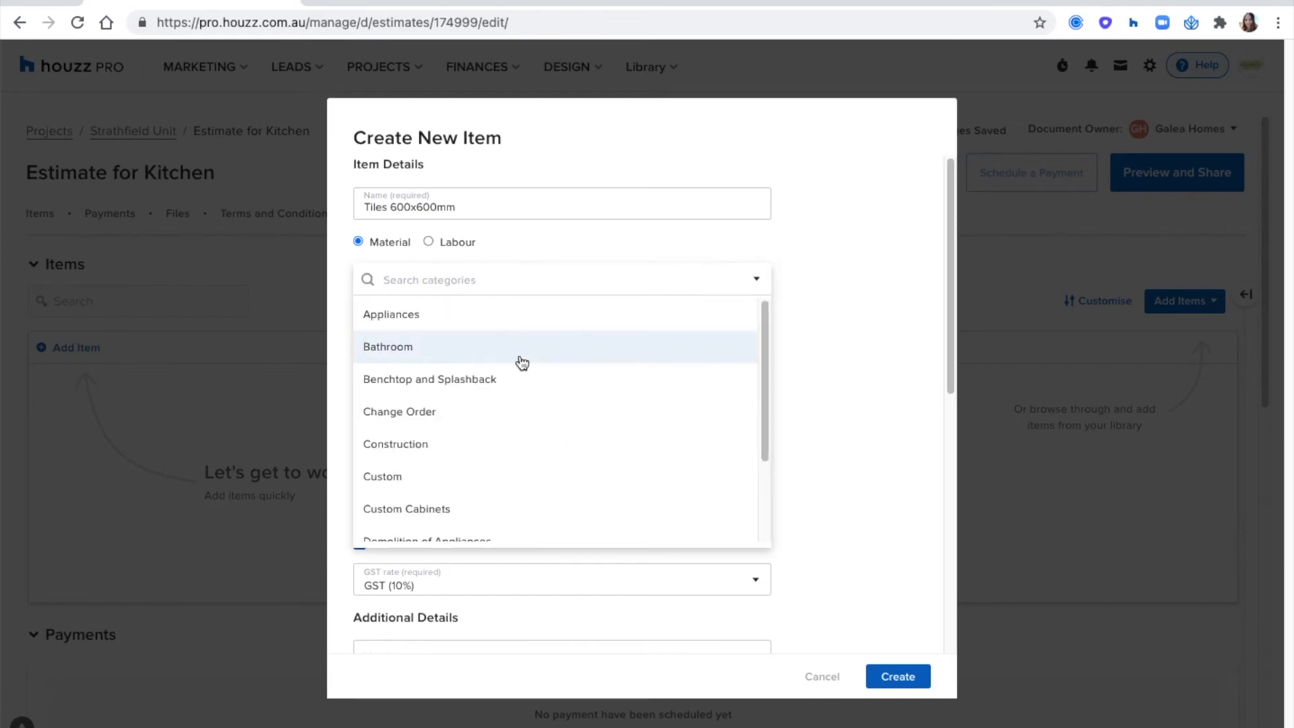
scroll(522, 362, down, 3)
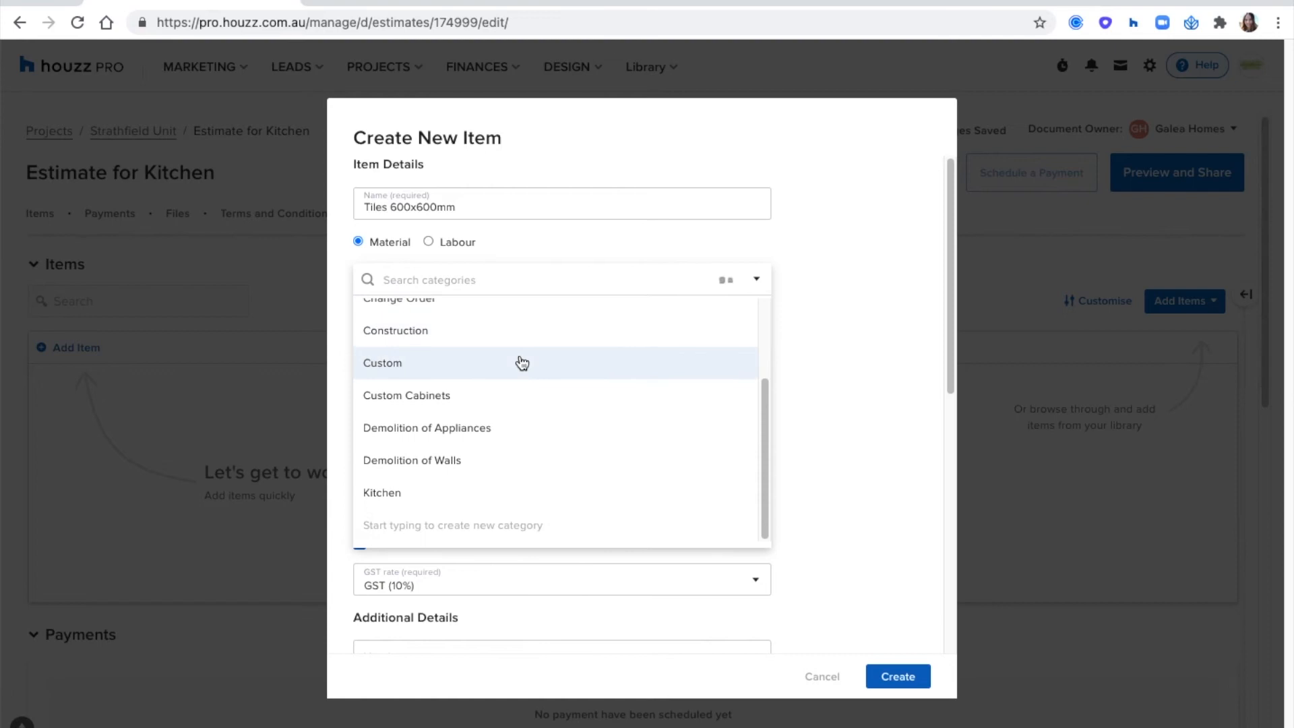
scroll(483, 494, down, 2)
scroll(483, 497, up, 1)
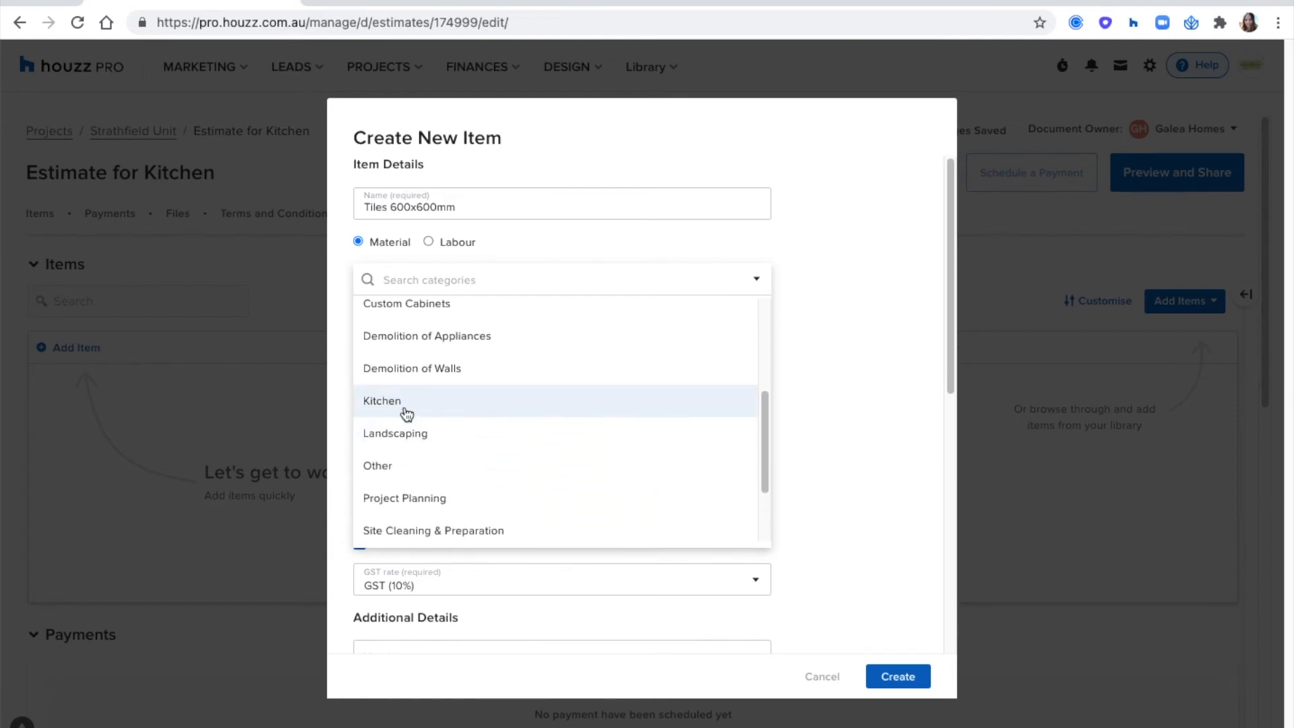
click(404, 409)
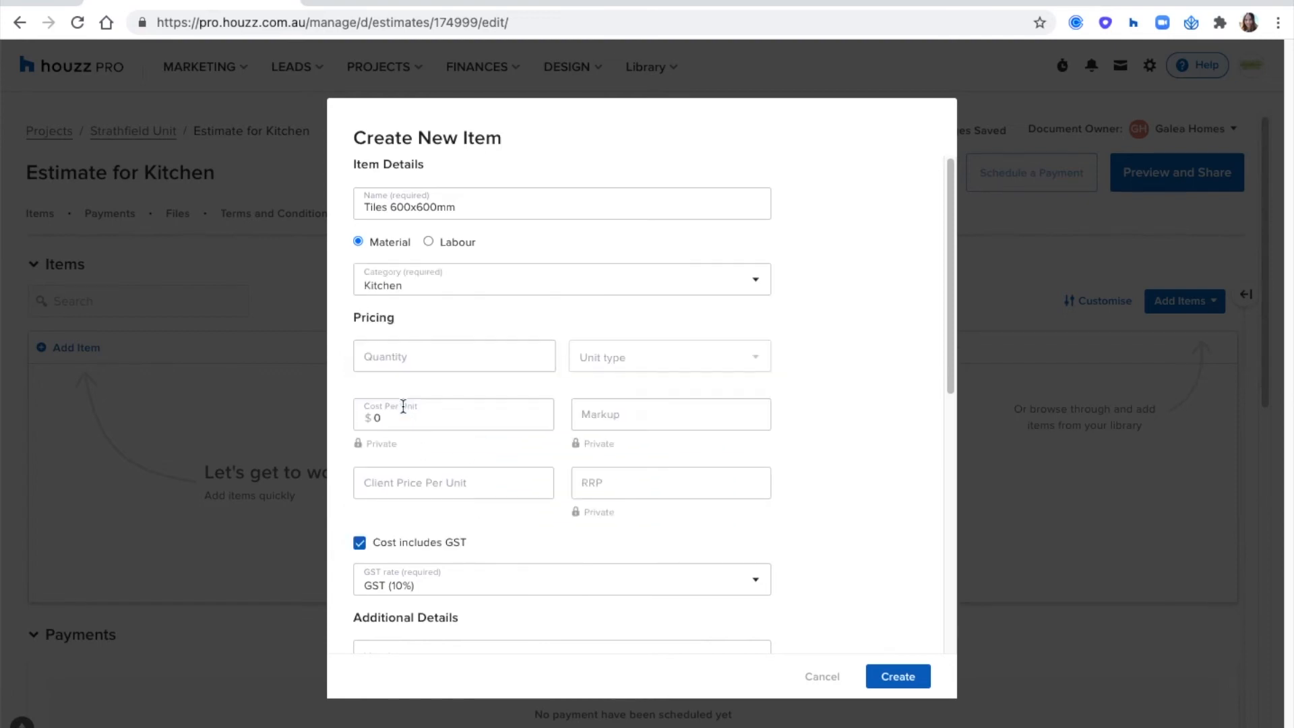
- Try the category search with "type" and "kitch", and choose Kitchen from the matches again
click(445, 282)
text(type)
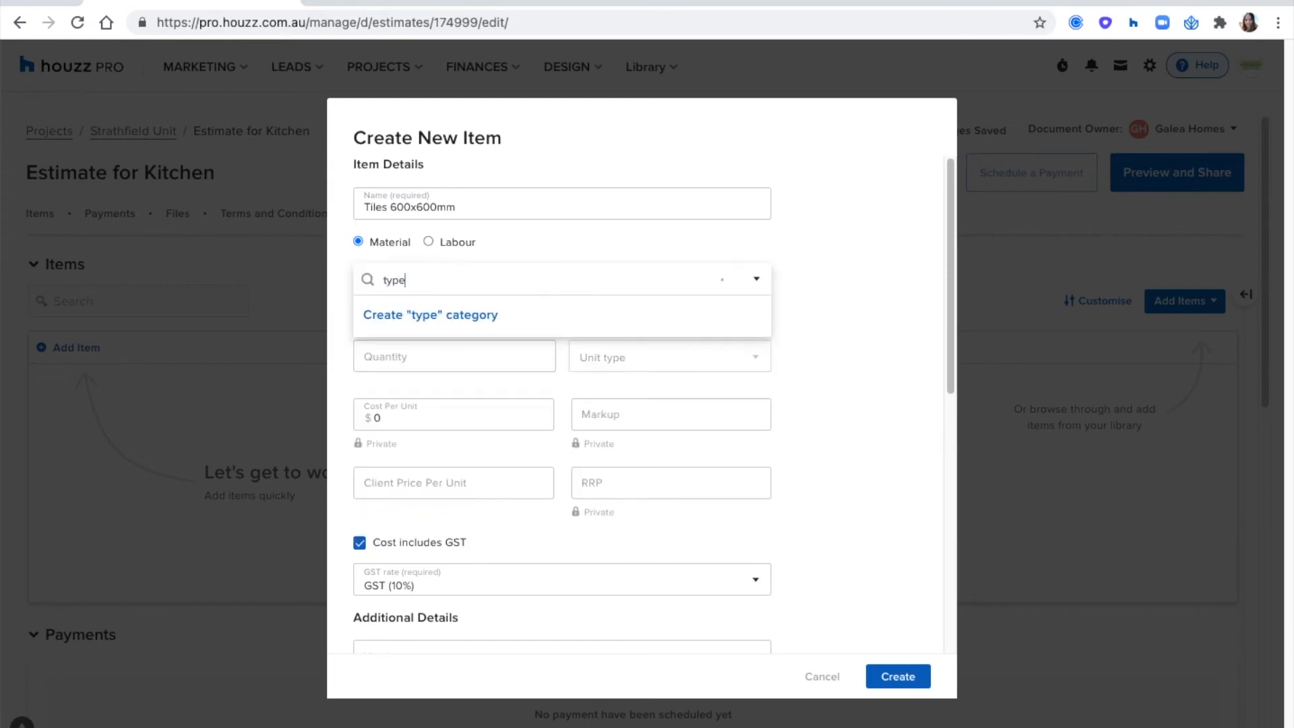
key(BackSpace)
key(BackSpace)
key(BackSpace)
key(BackSpace)
text(kt)
key(BackSpace)
text(itch)
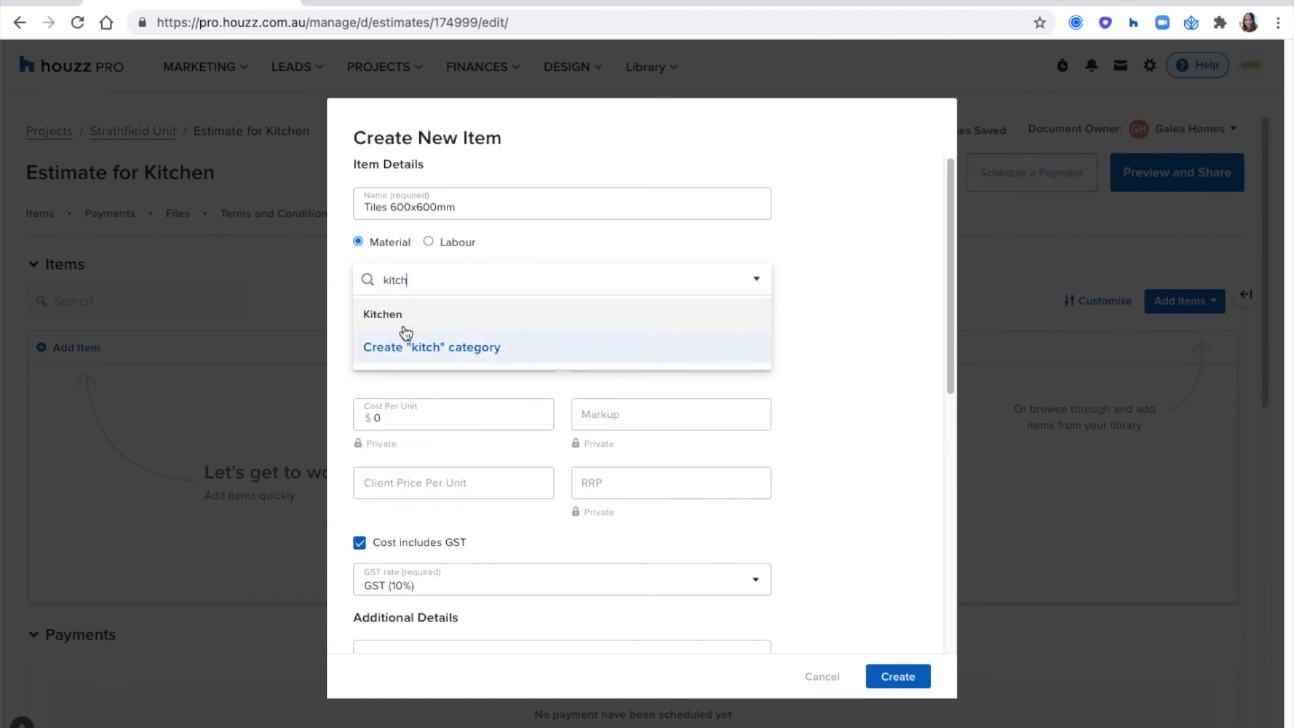
click(424, 323)
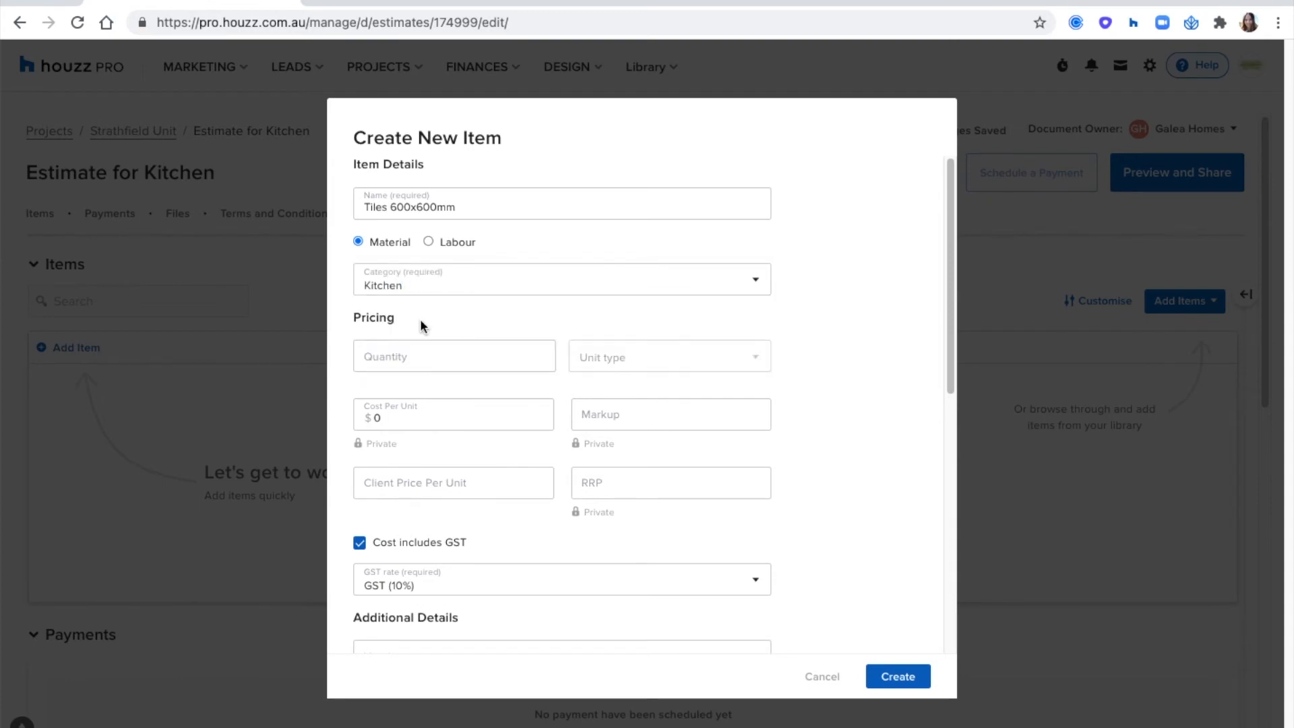
- Set the tile item's quantity to 1 in the pricing details
scroll(453, 300, down, 1)
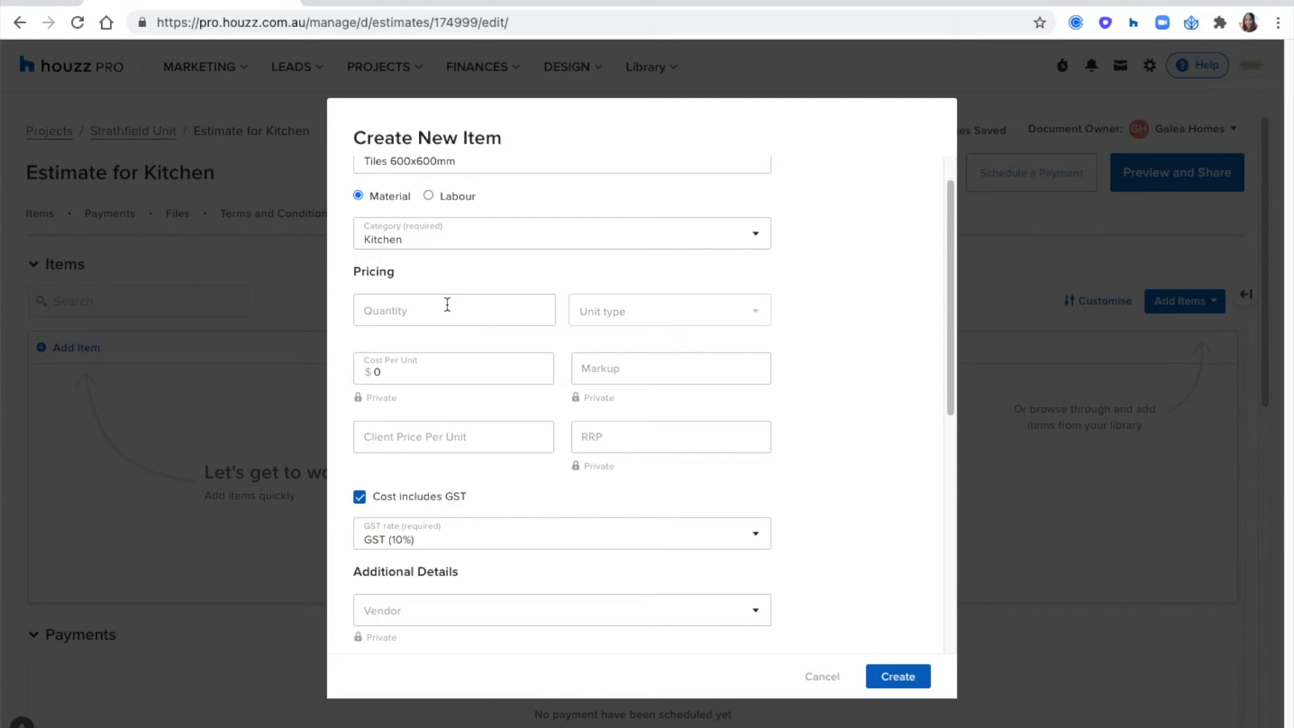
scroll(439, 288, down, 1)
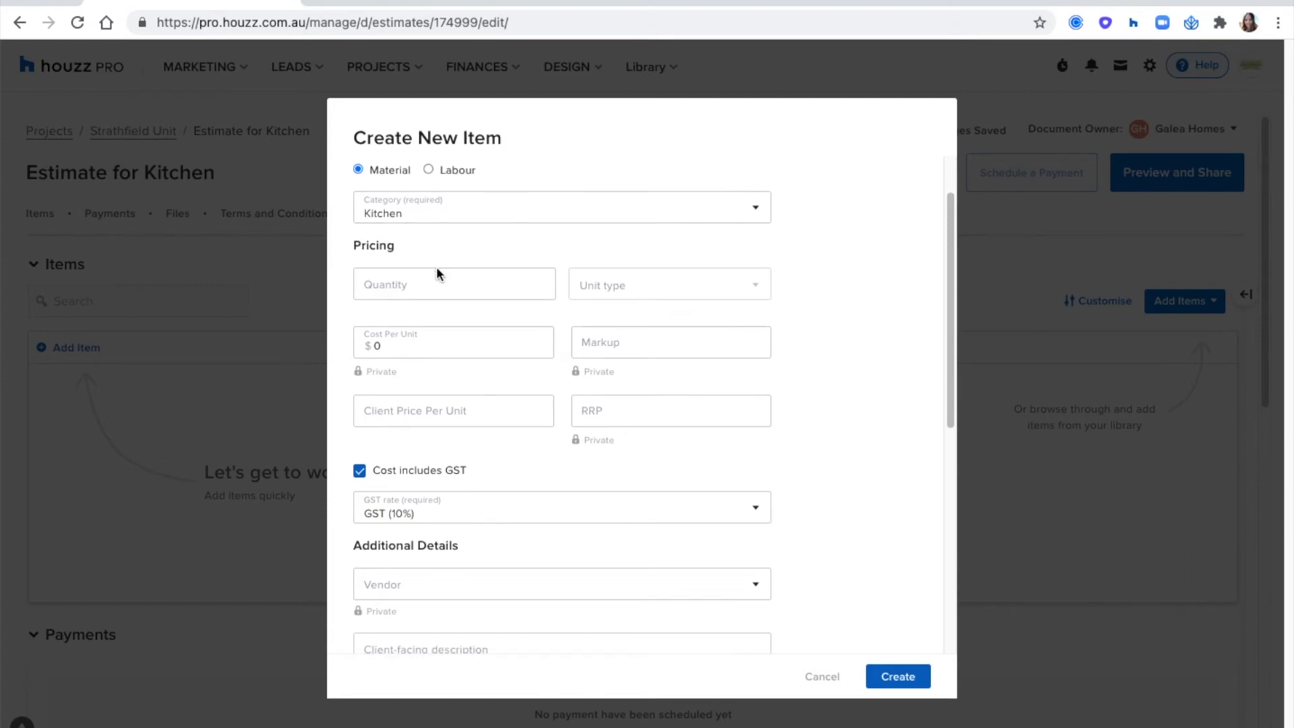
click(438, 284)
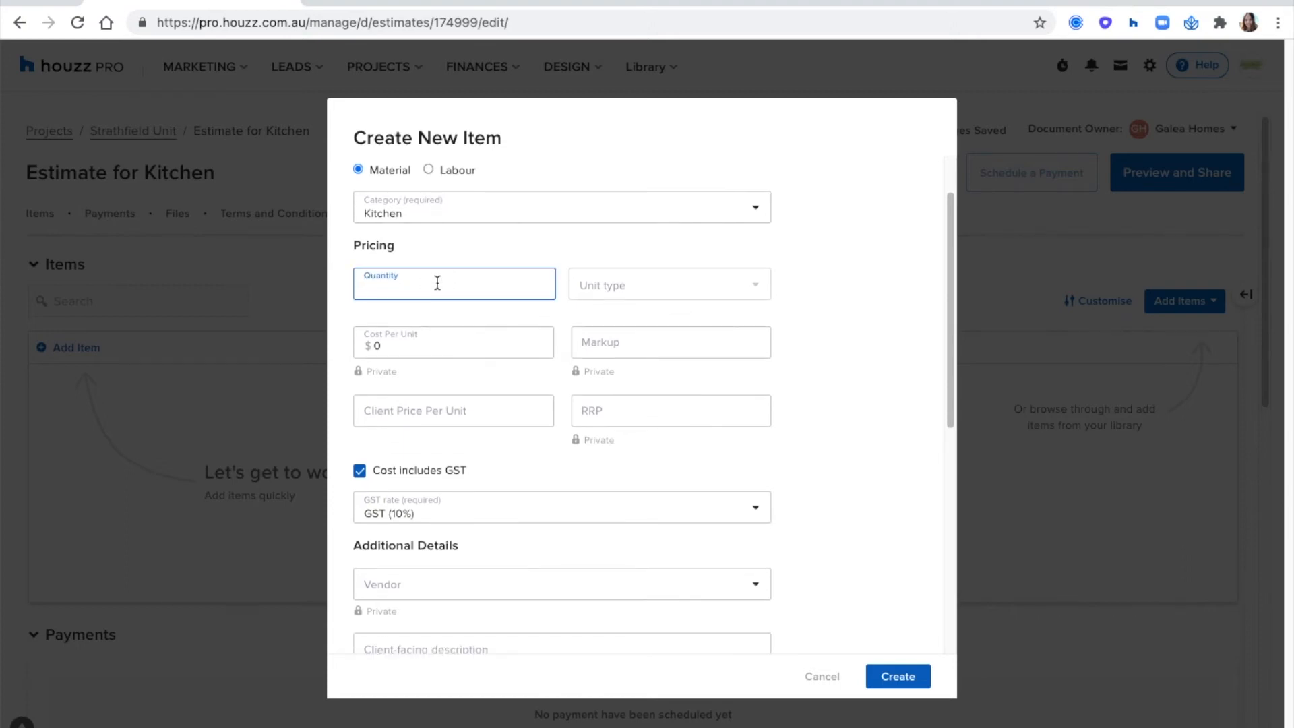
text(1)
click(480, 241)
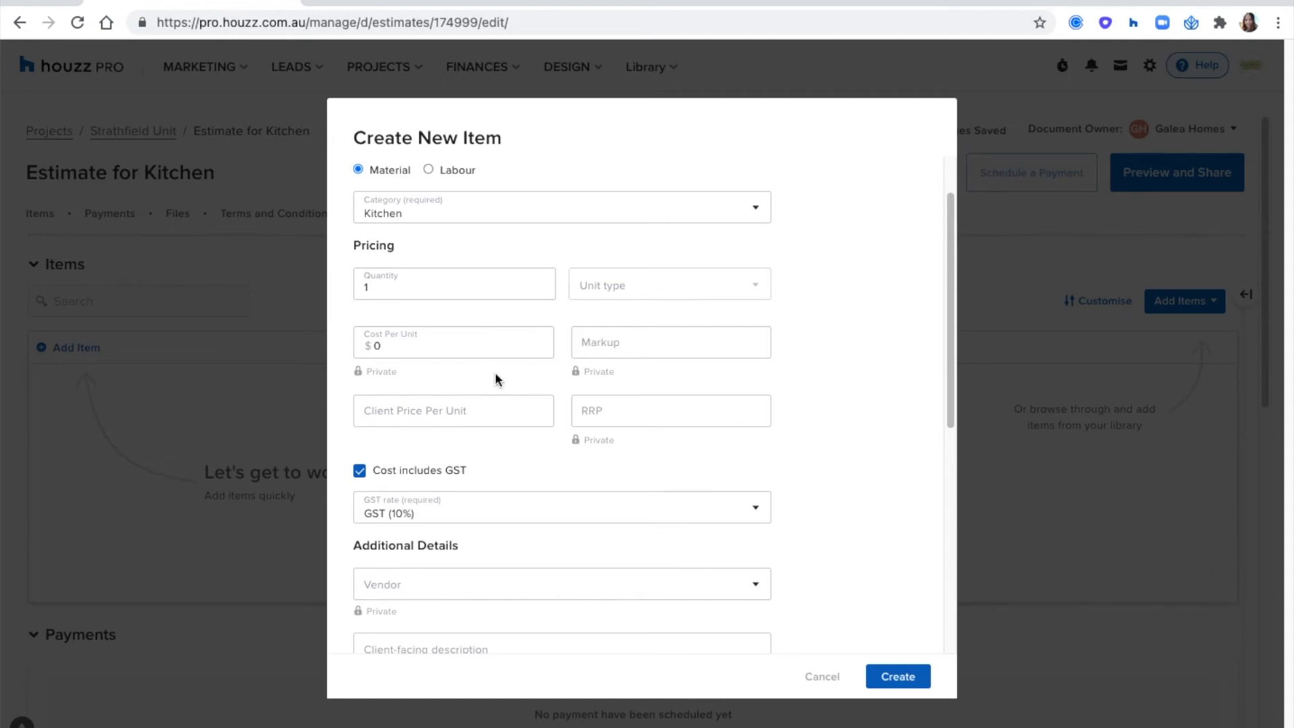
drag(400, 282, 344, 285)
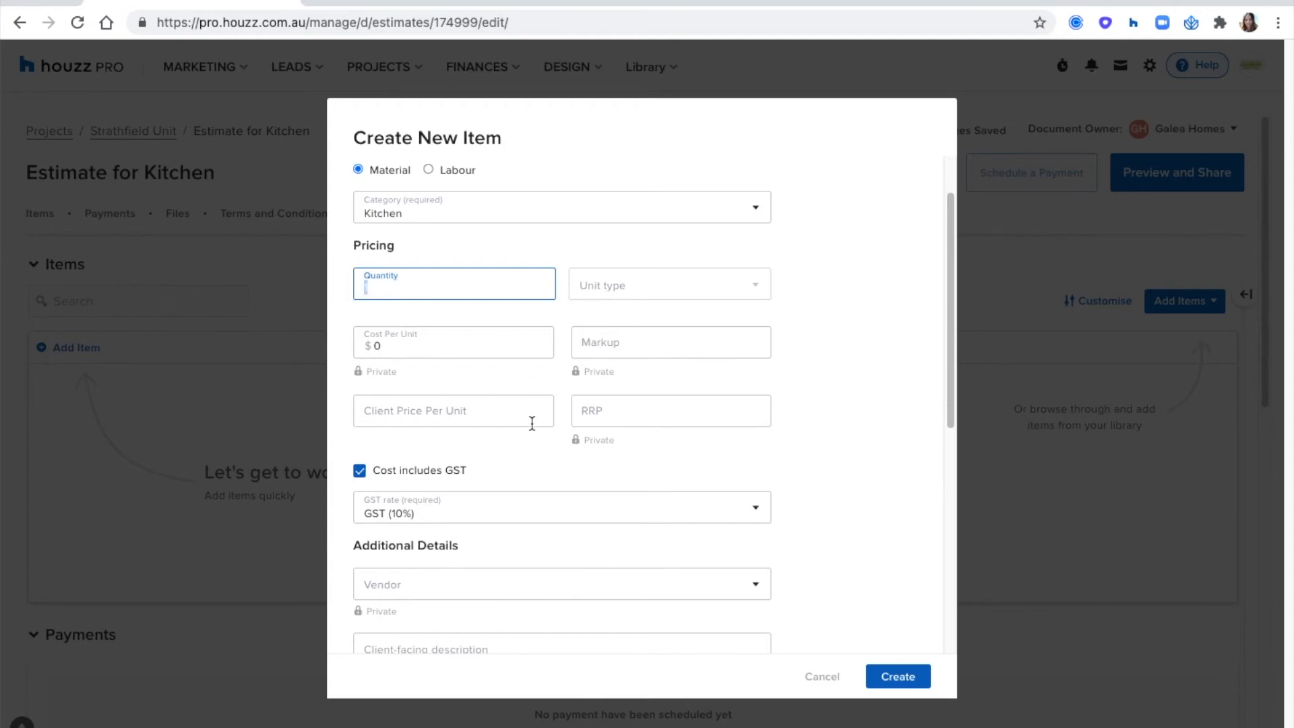
click(609, 253)
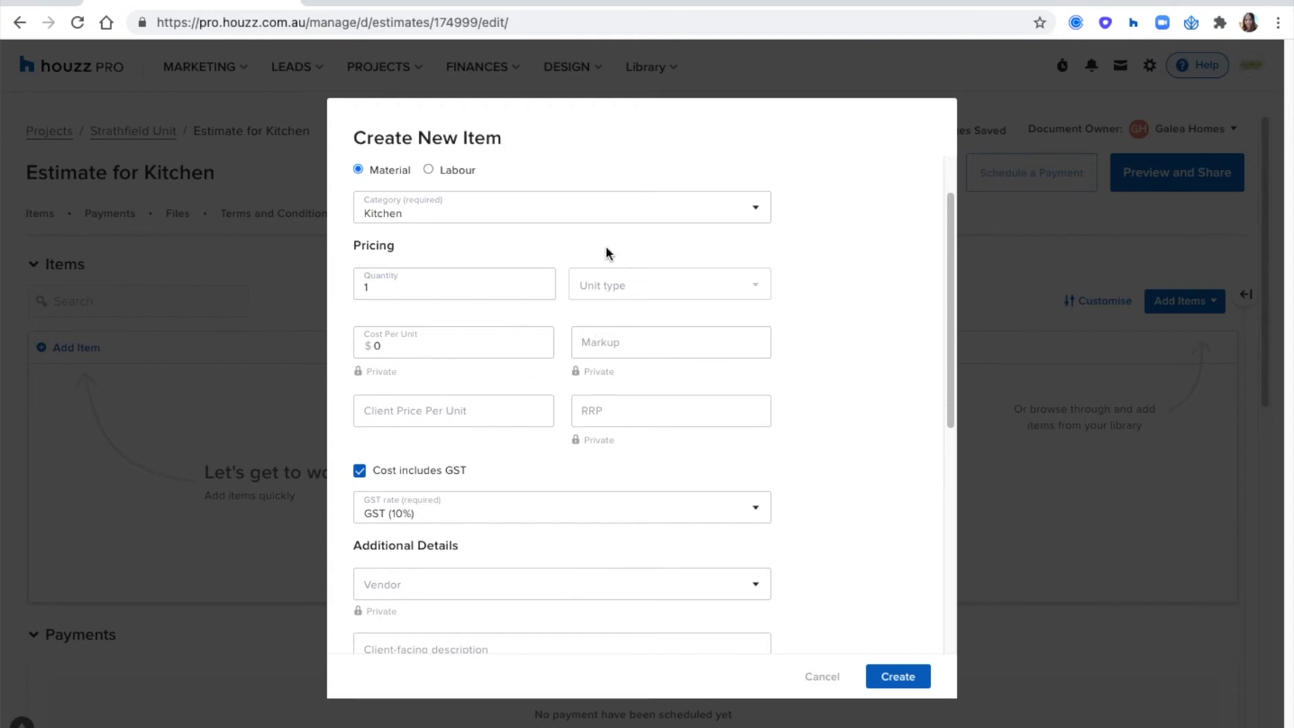
scroll(546, 270, up, 2)
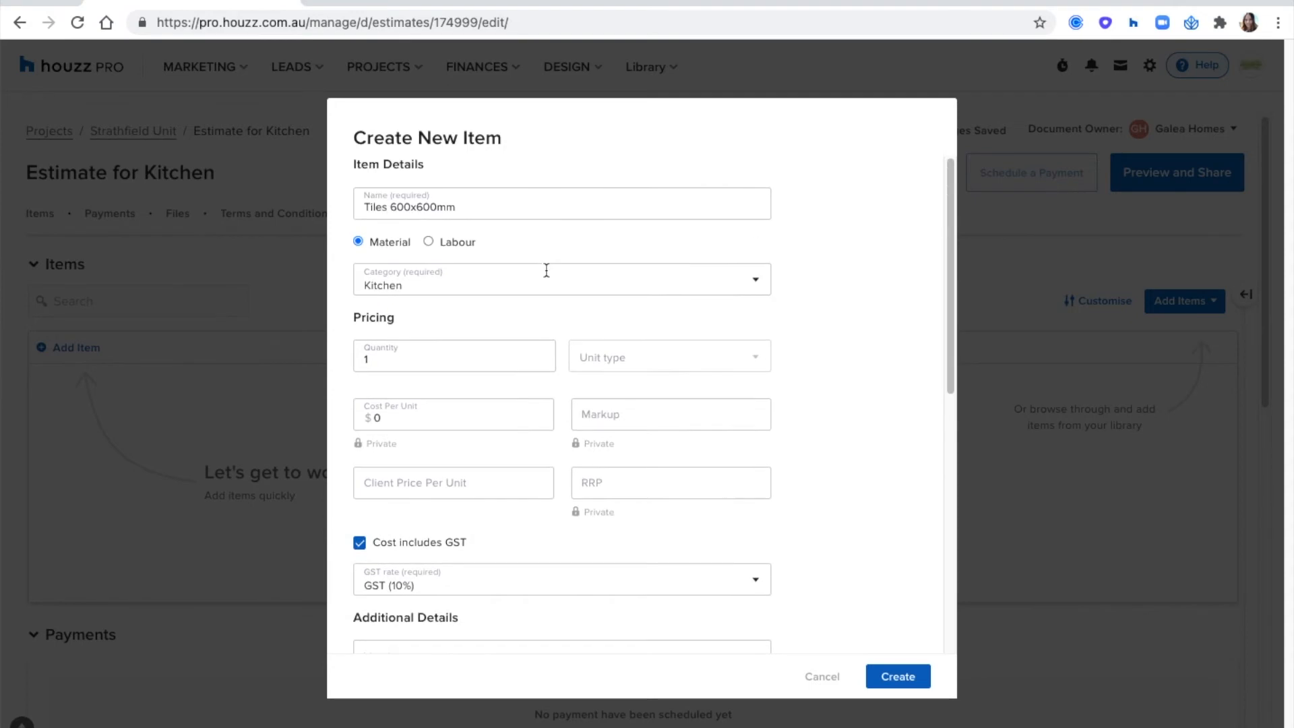
- Add a custom unit type named "Test" for the tile item
click(630, 365)
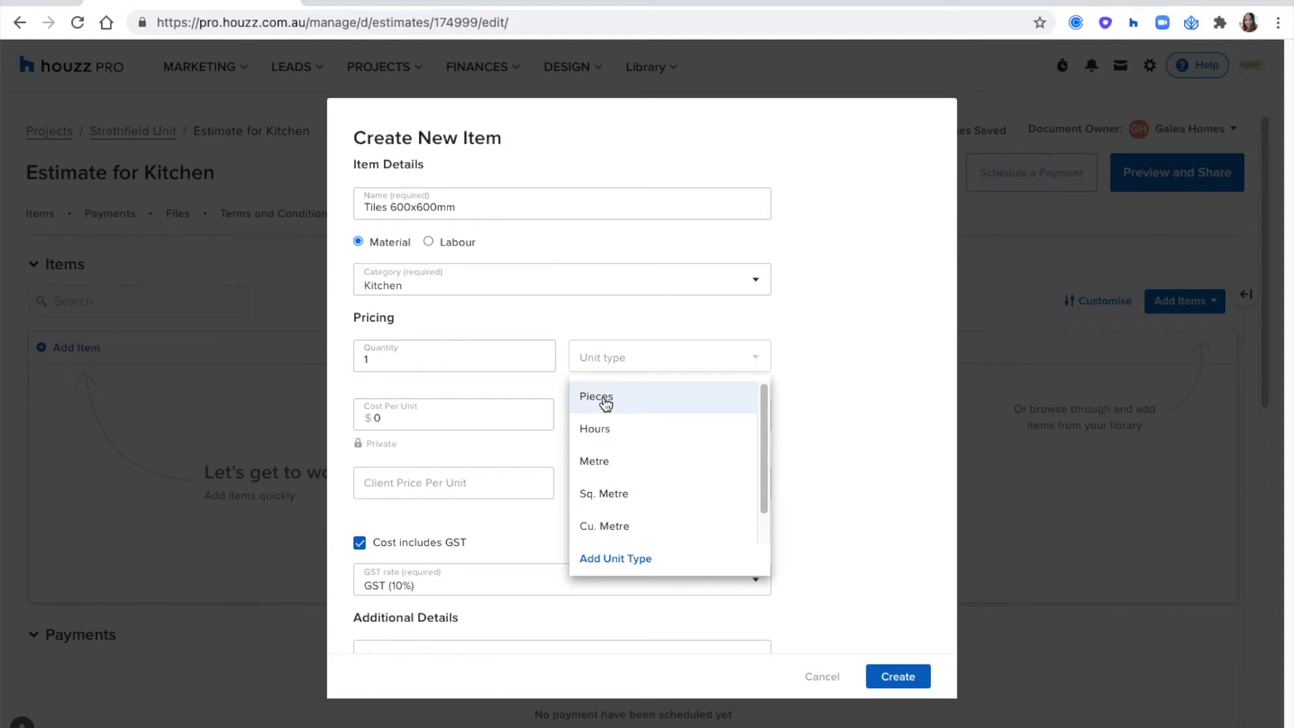
click(612, 559)
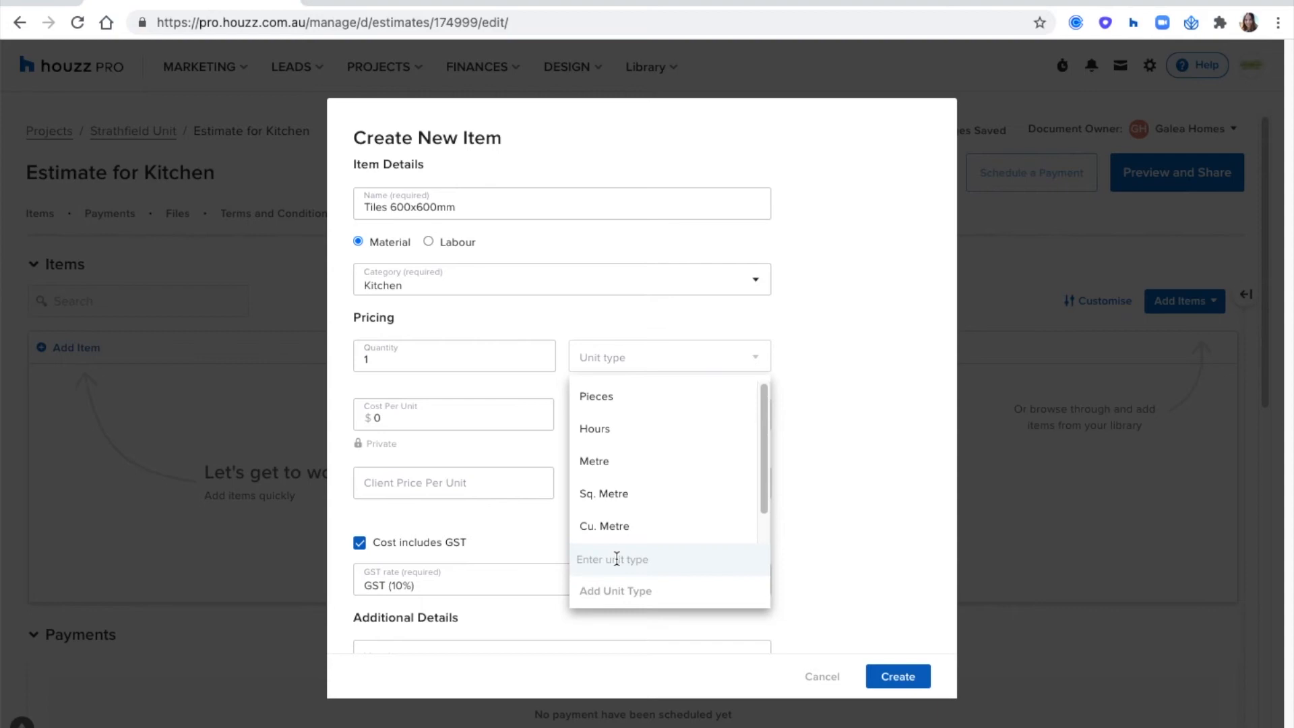
text(Test)
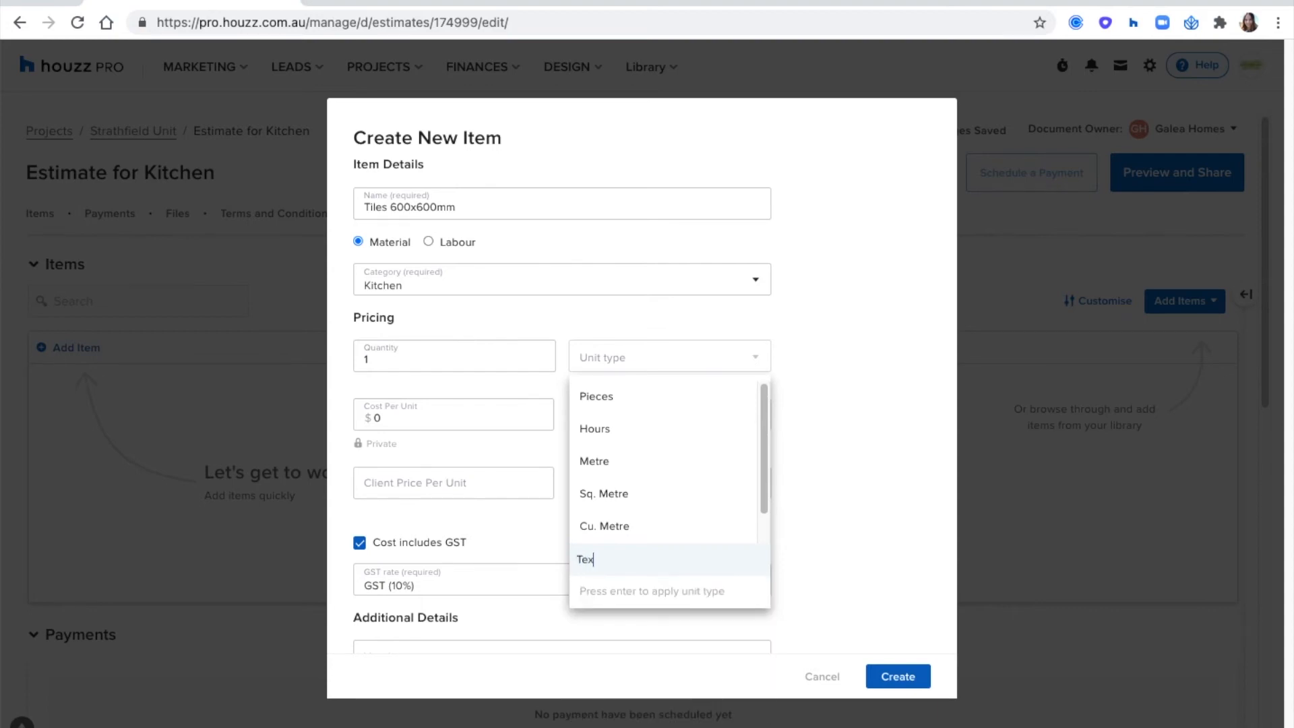
key(Return)
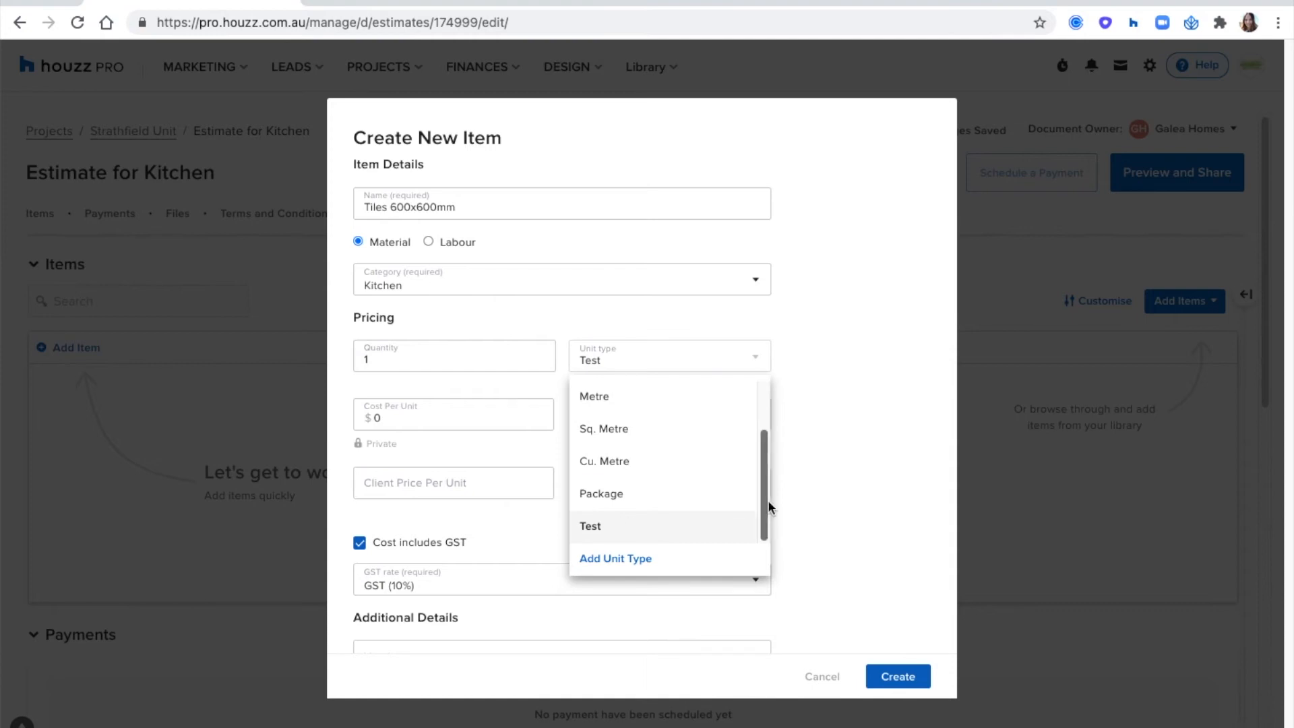
- Set the item's unit type to Sq. Metre and delete the custom "Test" unit type from the options
scroll(677, 505, up, 1)
scroll(742, 532, down, 1)
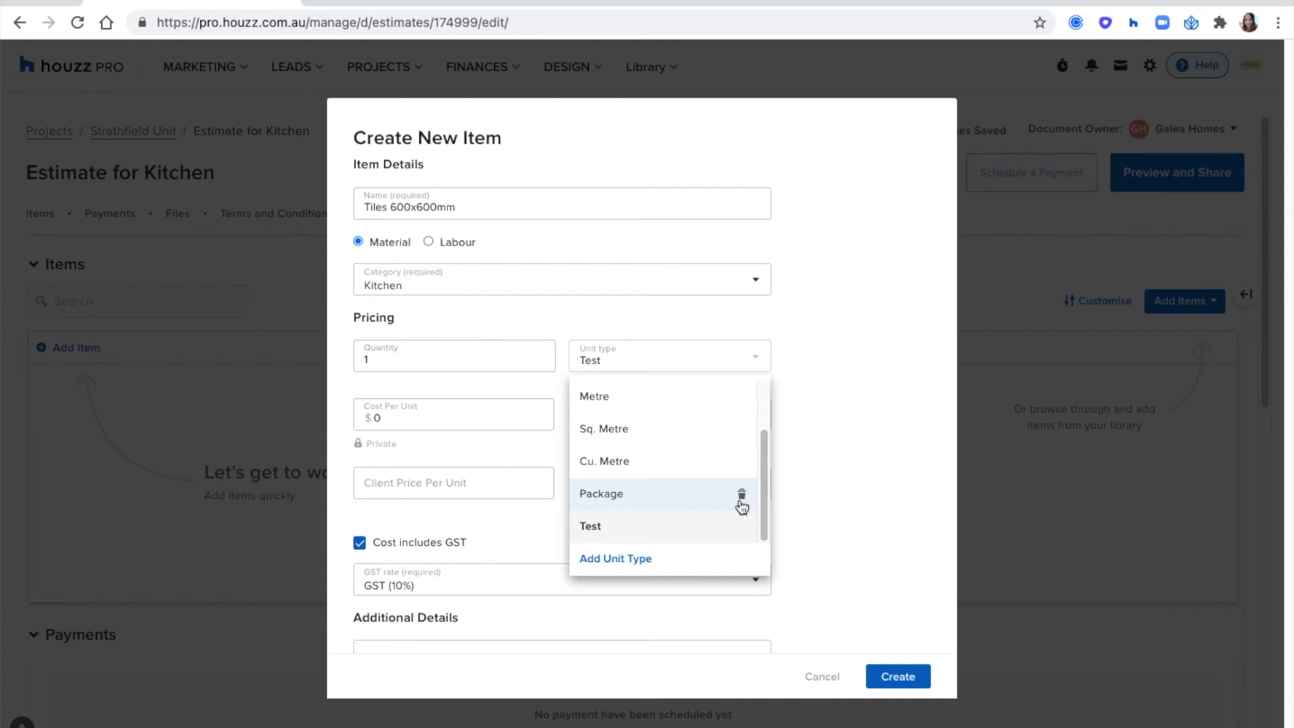
scroll(674, 493, up, 2)
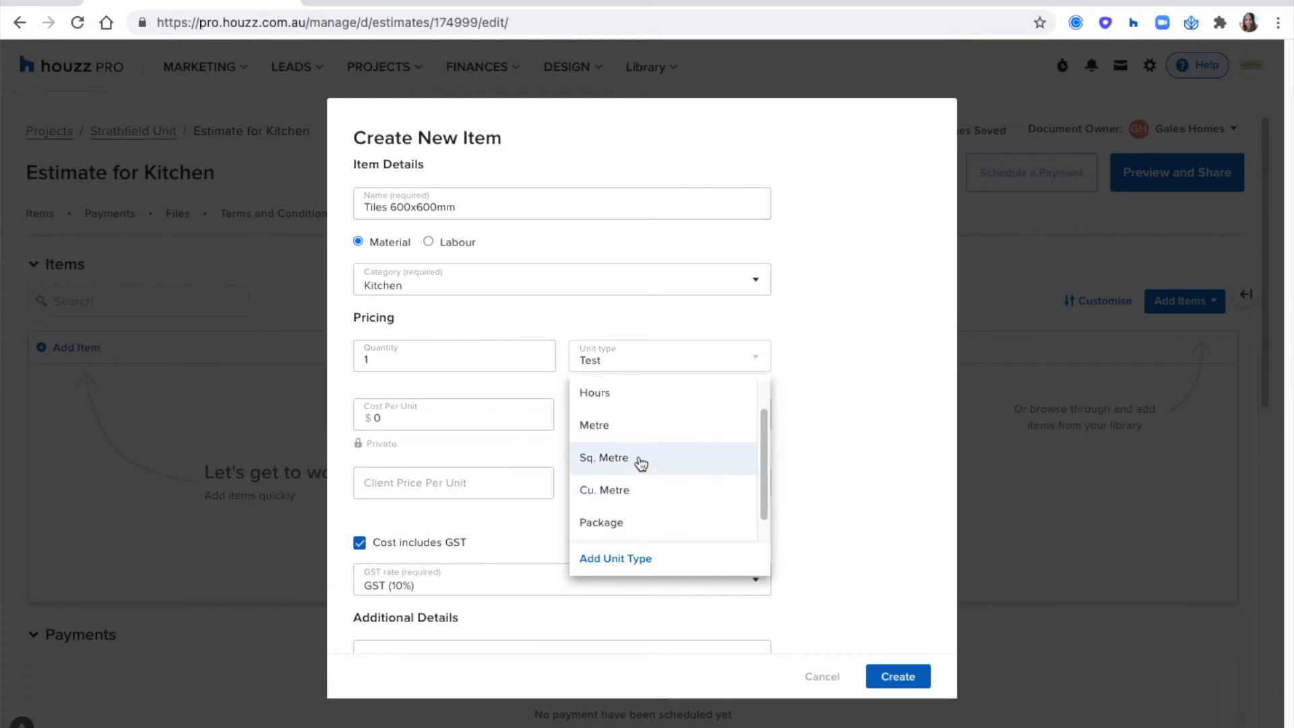
click(641, 461)
click(641, 358)
scroll(693, 468, down, 2)
click(742, 527)
click(782, 468)
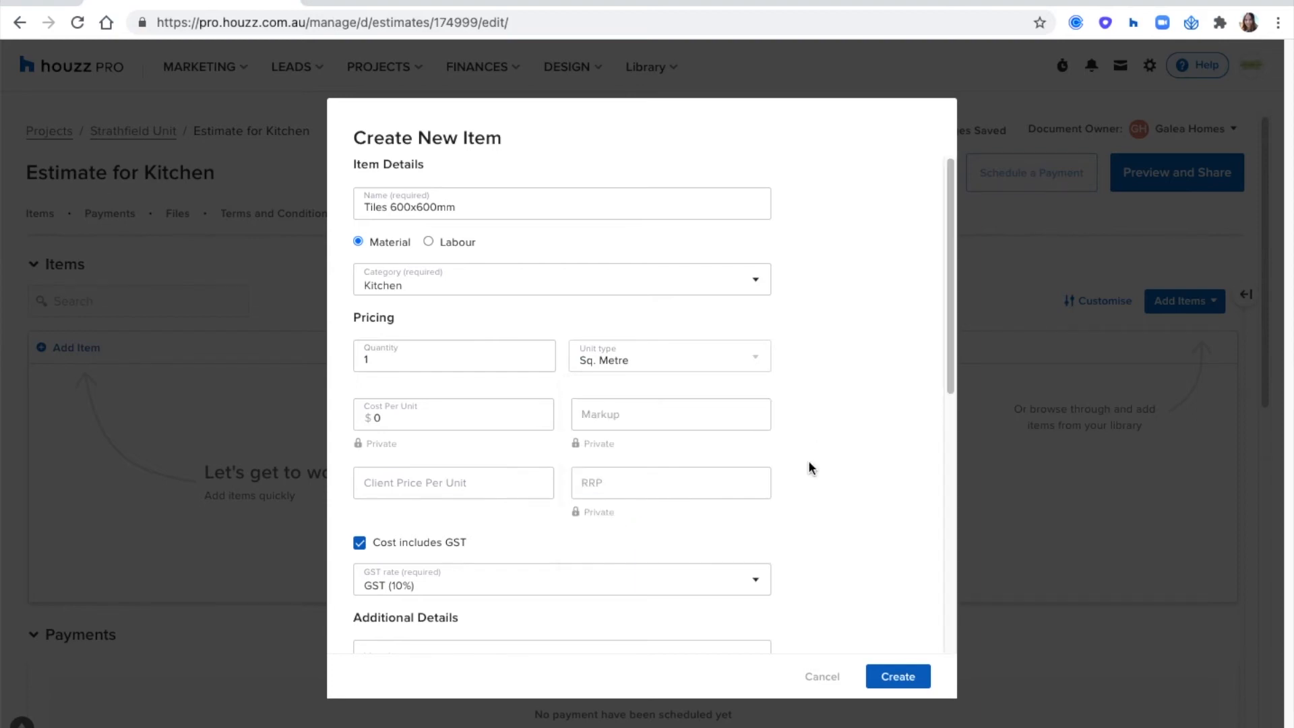
- Set the tile item's cost per unit to $80
click(426, 418)
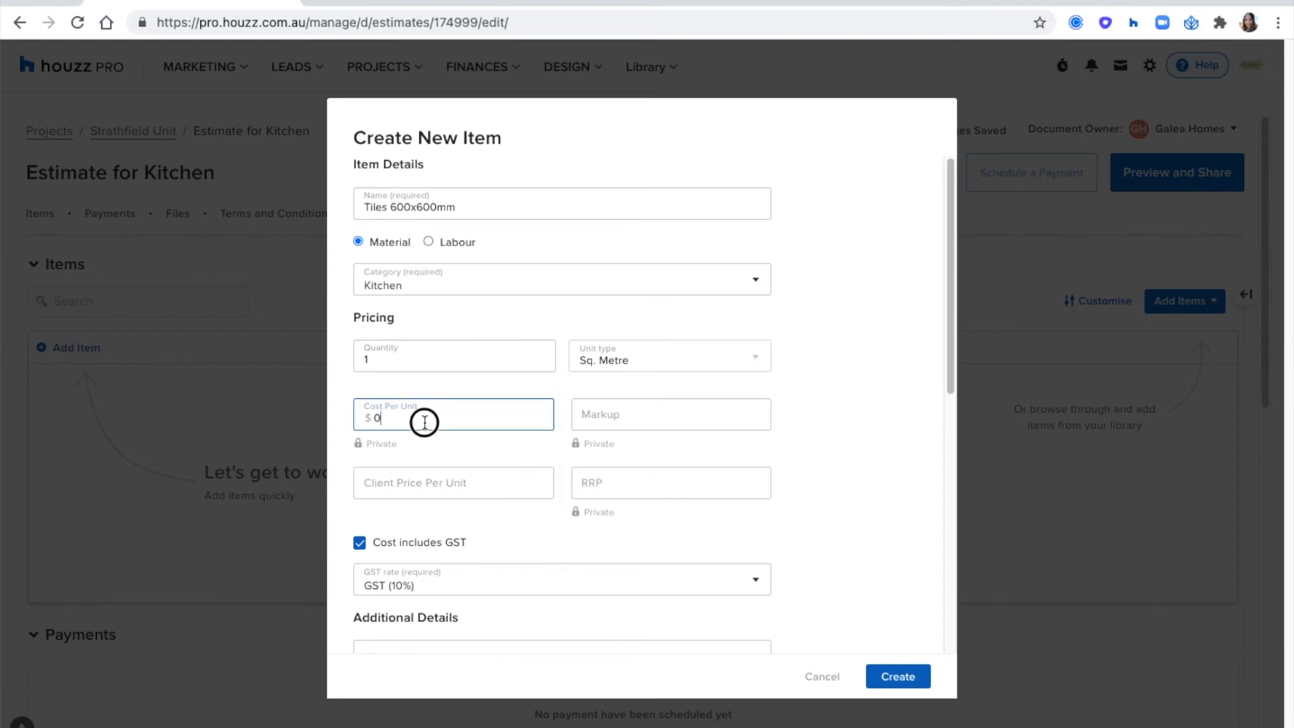
scroll(492, 277, down, 1)
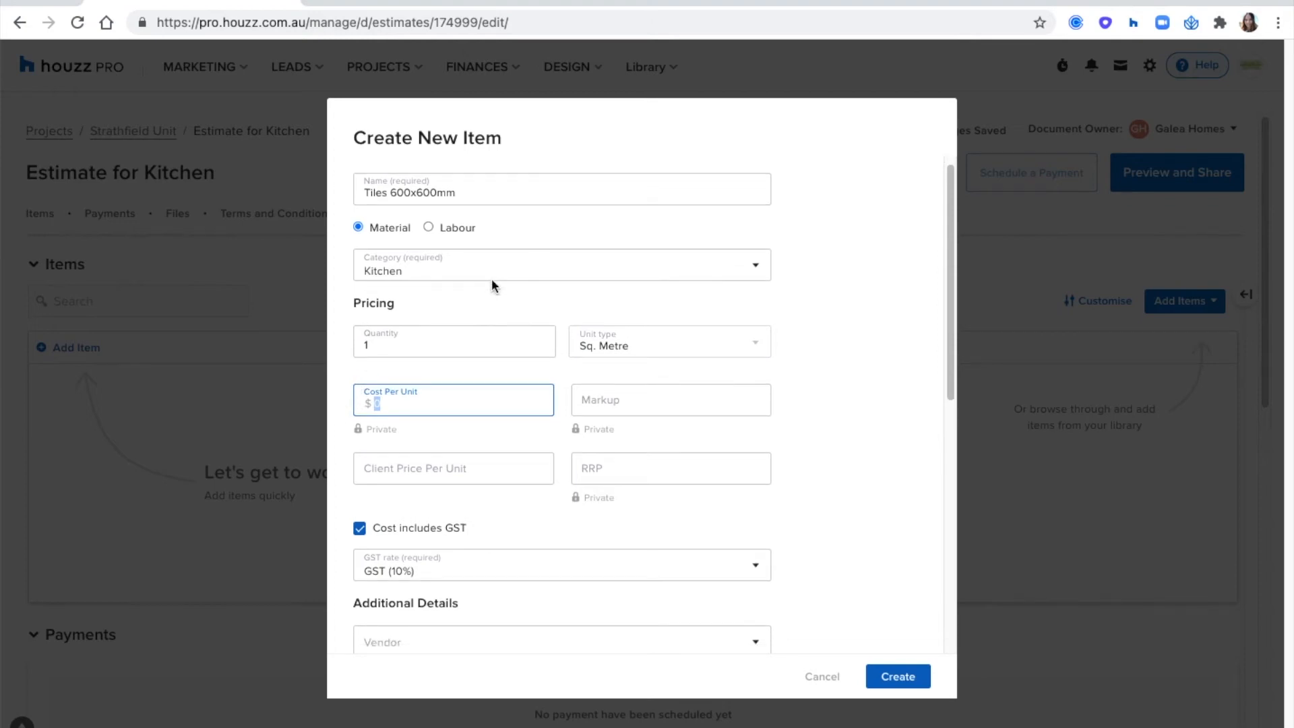
text(80)
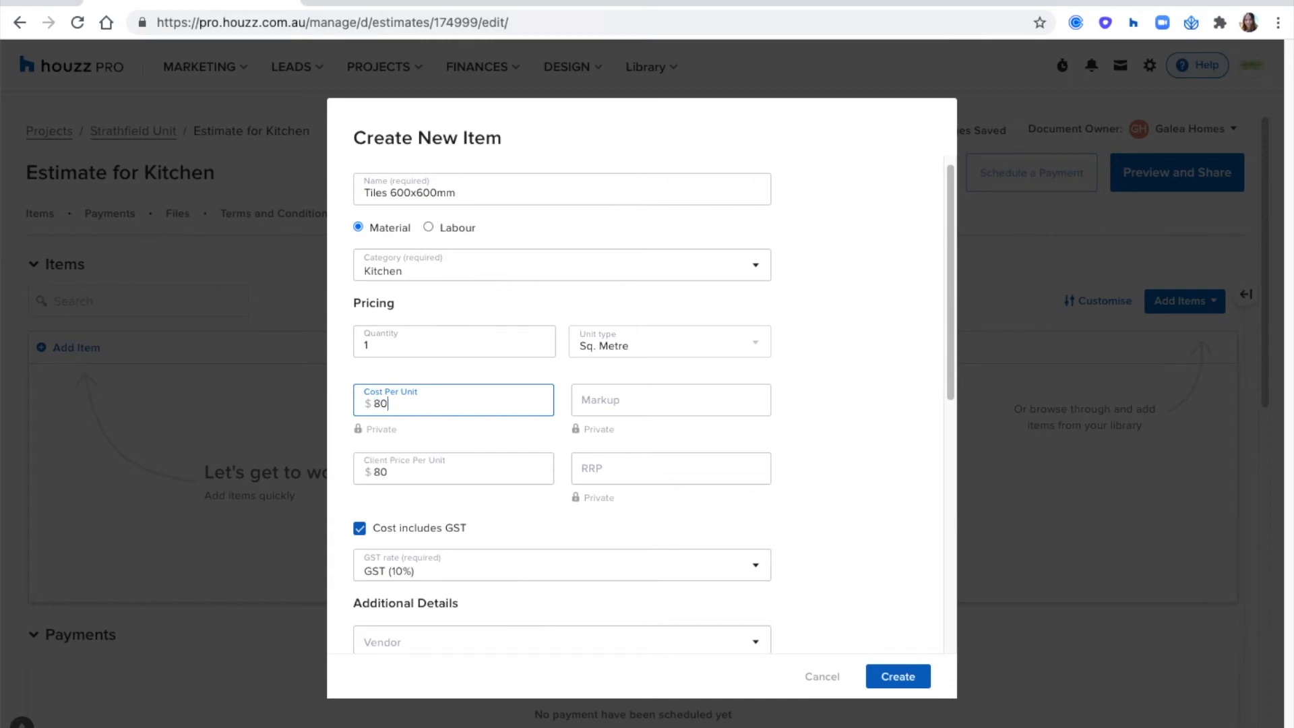
- Apply a 15% markup to the tile item's cost
click(632, 403)
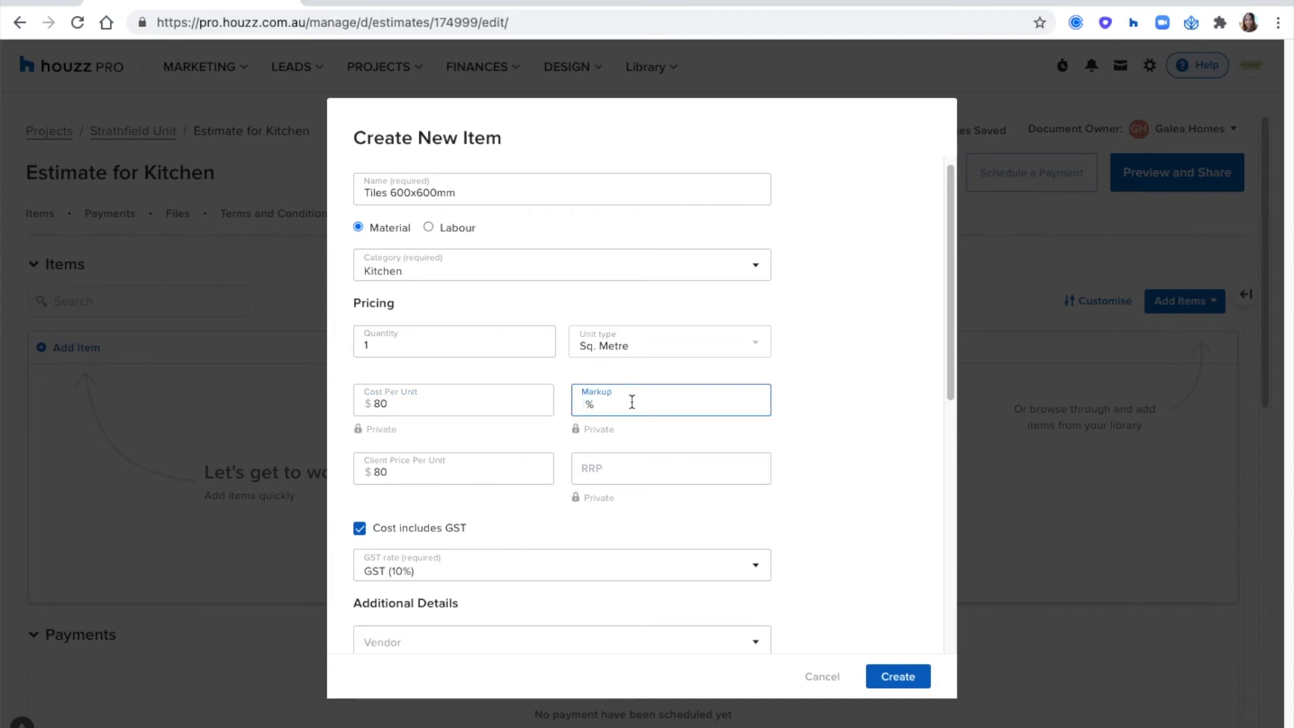
text(15)
click(809, 423)
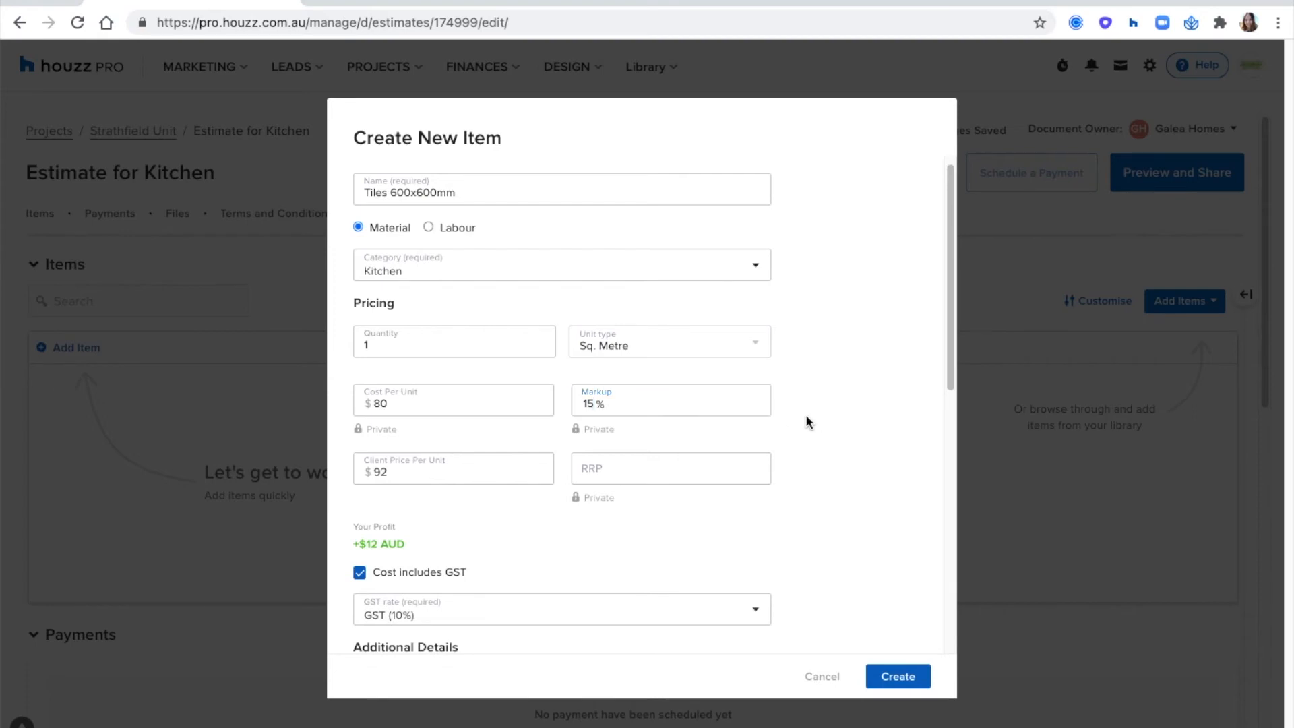
- Set the tile item's client price per unit to $120 and check the profit calculated for it
scroll(515, 315, down, 2)
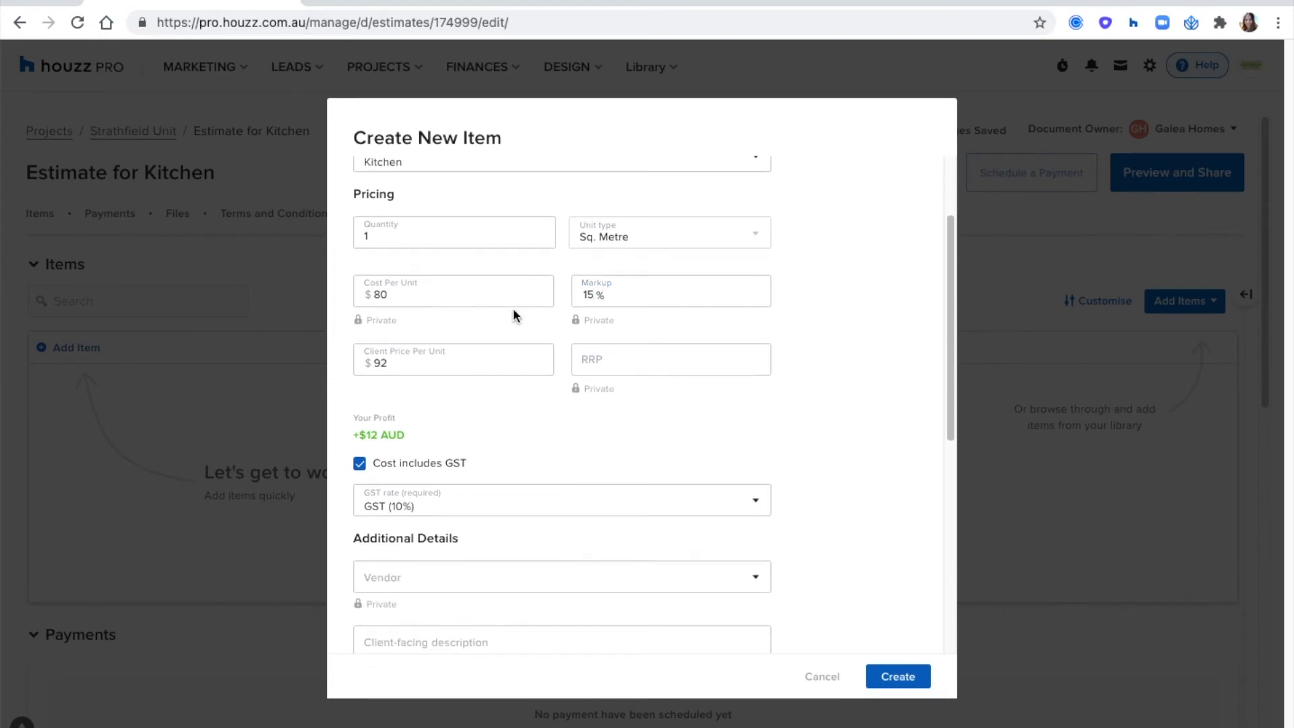
drag(410, 364, 356, 365)
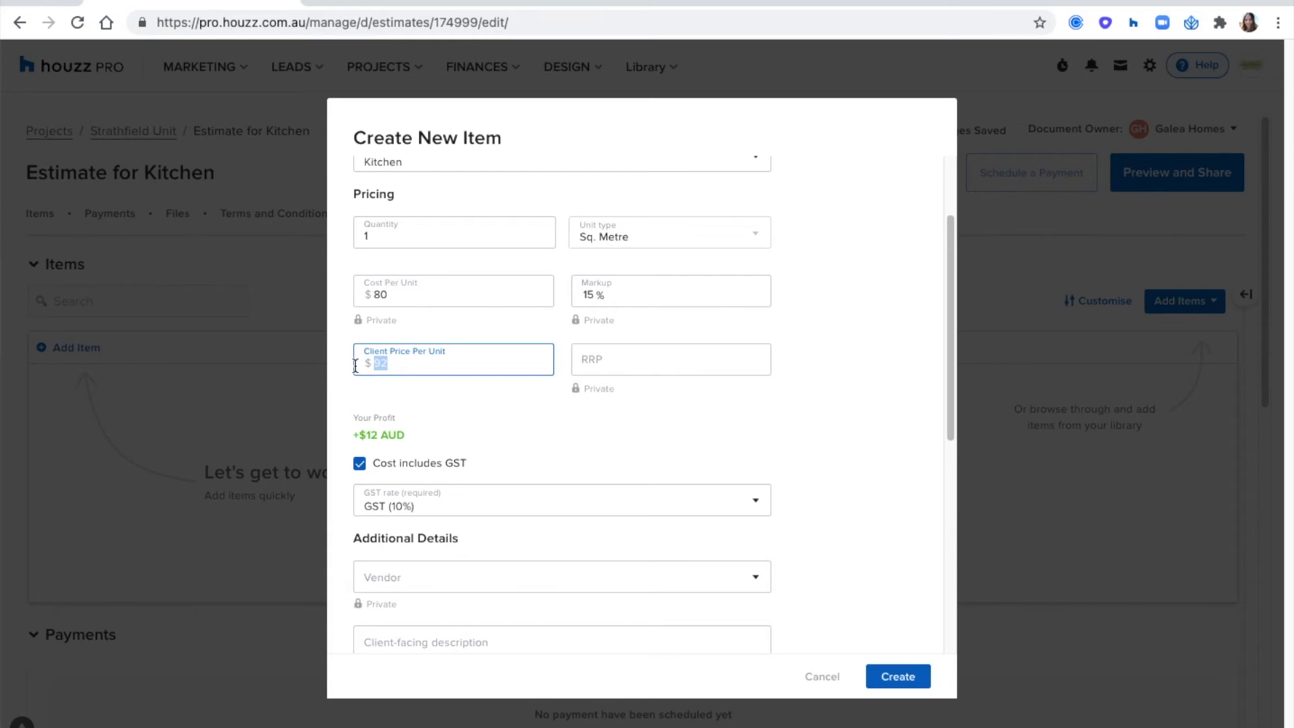
text(120)
click(436, 379)
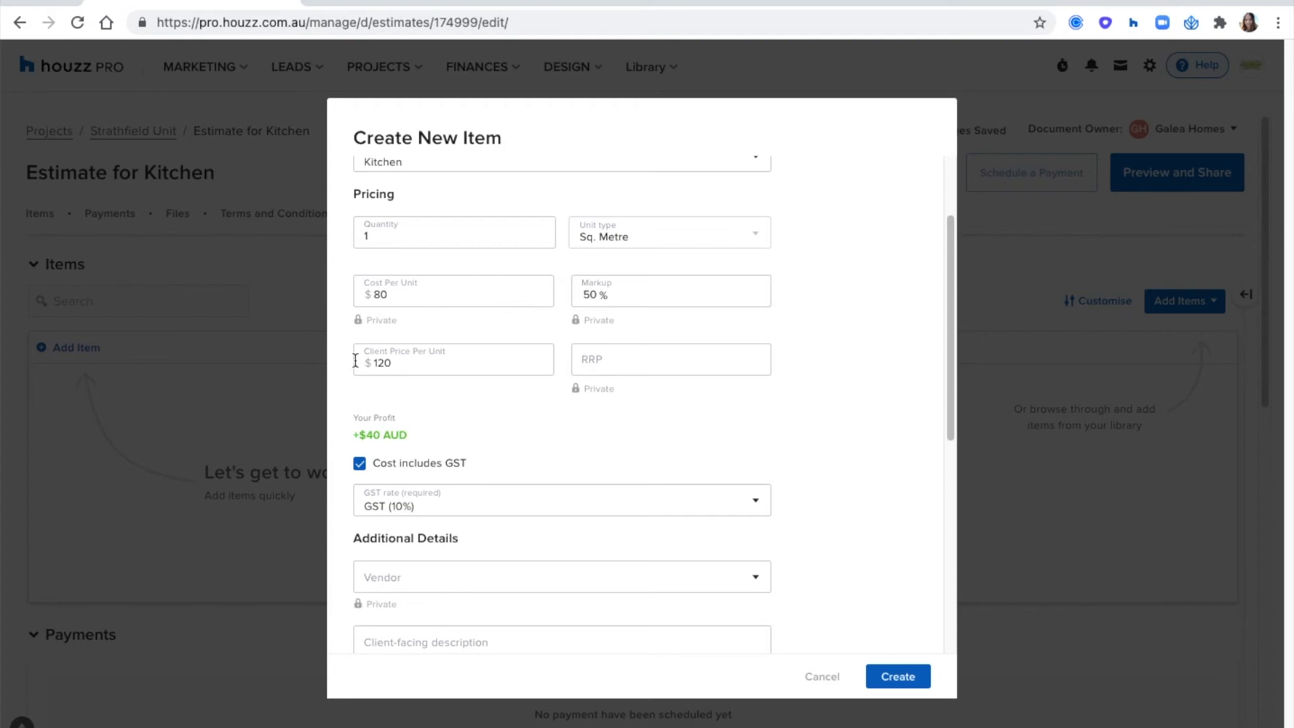
click(374, 431)
triple_click(374, 430)
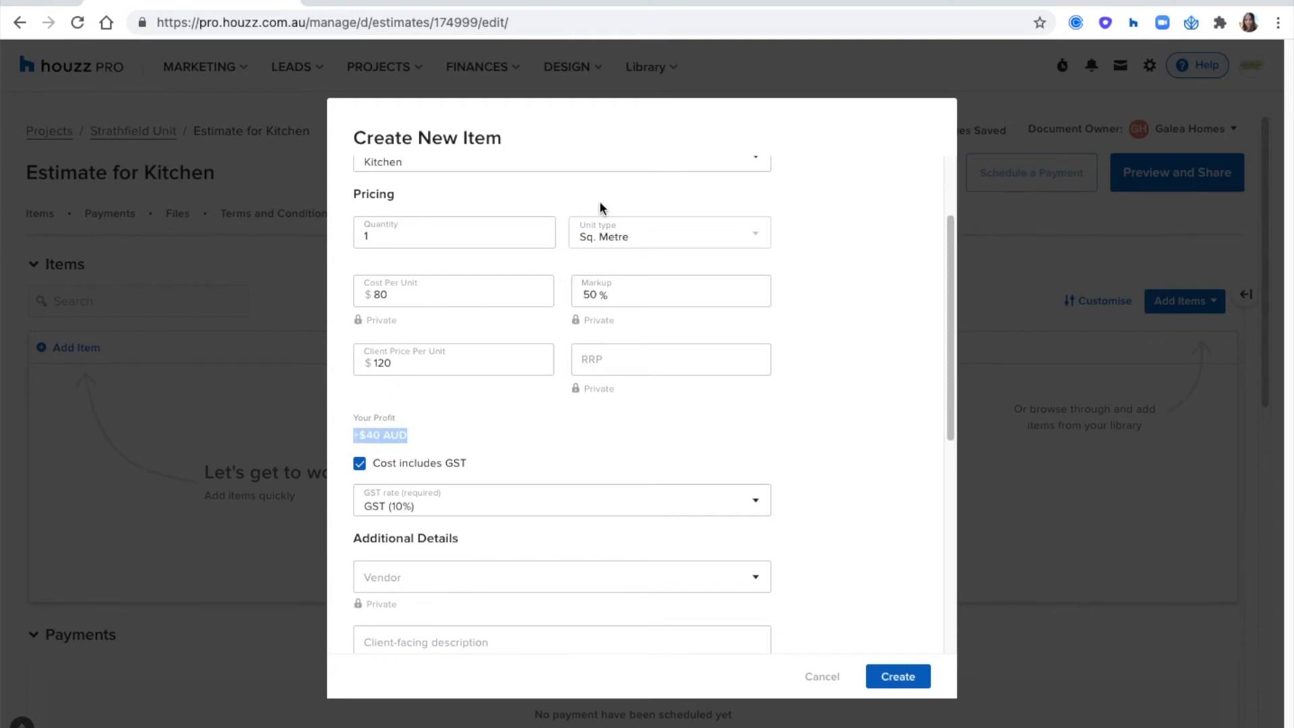
click(499, 426)
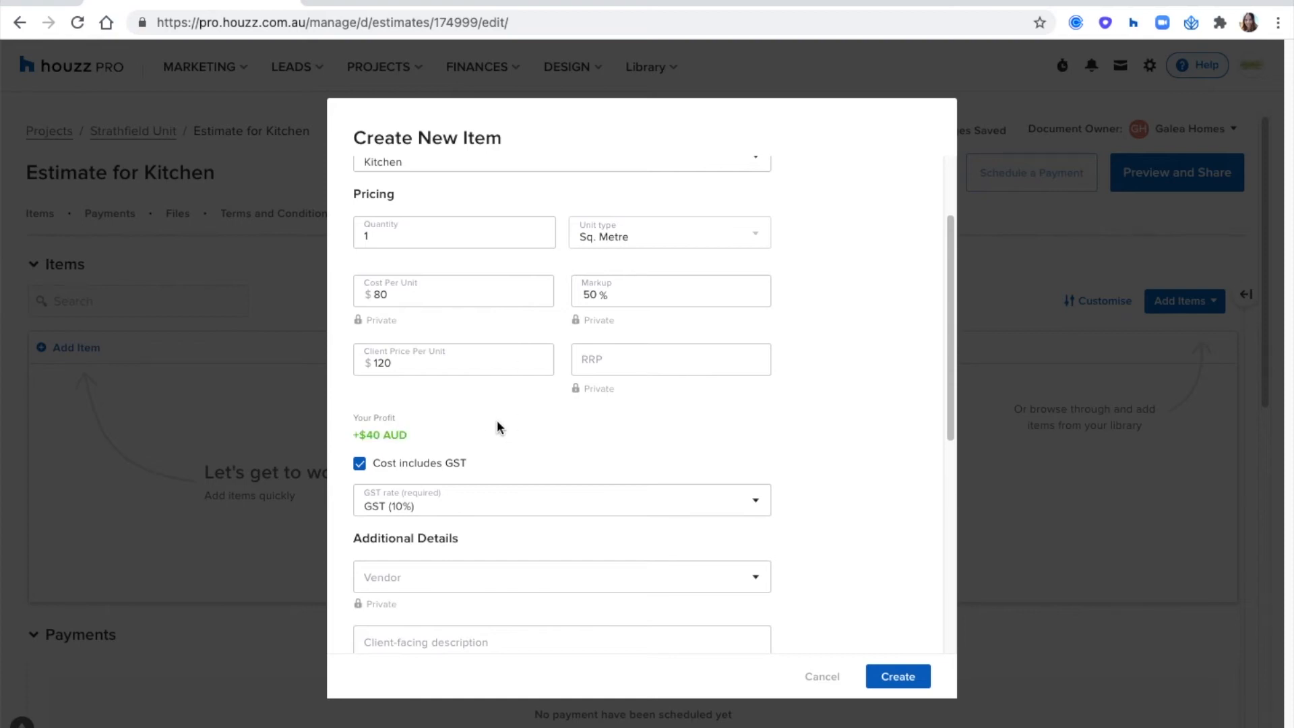
- Set the tile item's RRP to $150 and check the client savings calculated for it
click(604, 366)
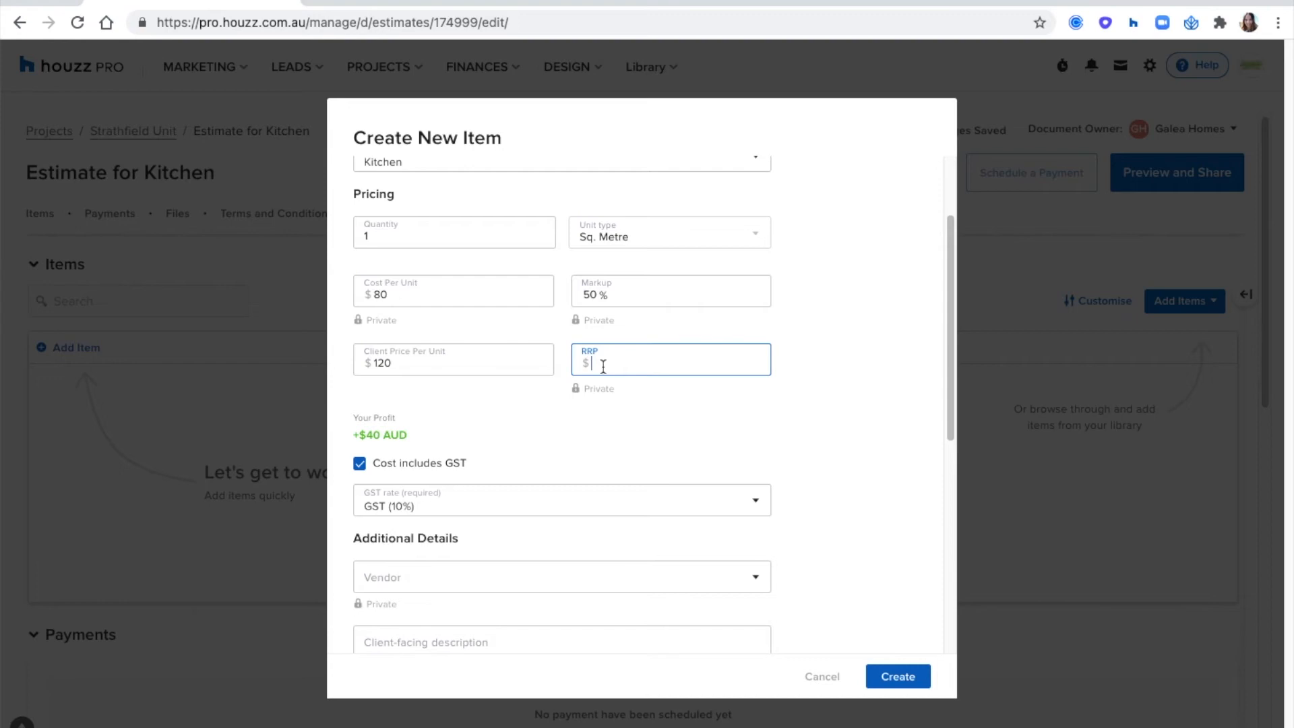
double_click(387, 364)
click(629, 367)
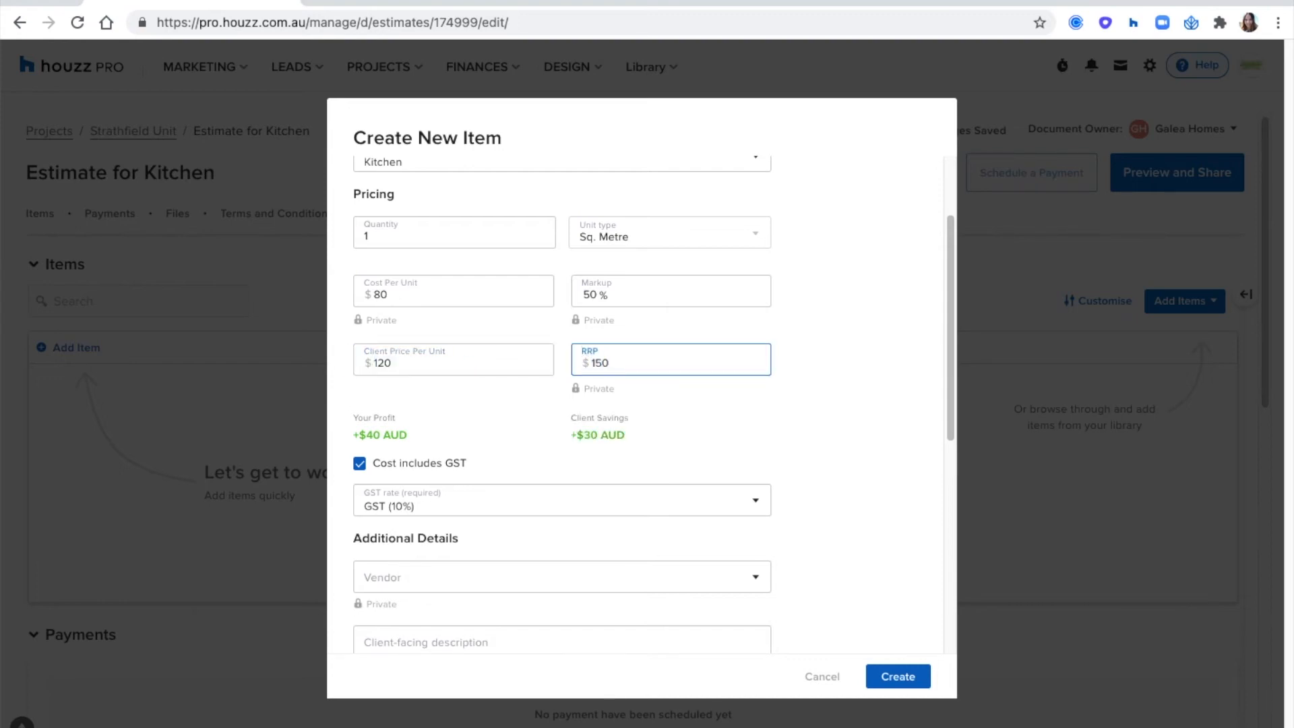
click(596, 437)
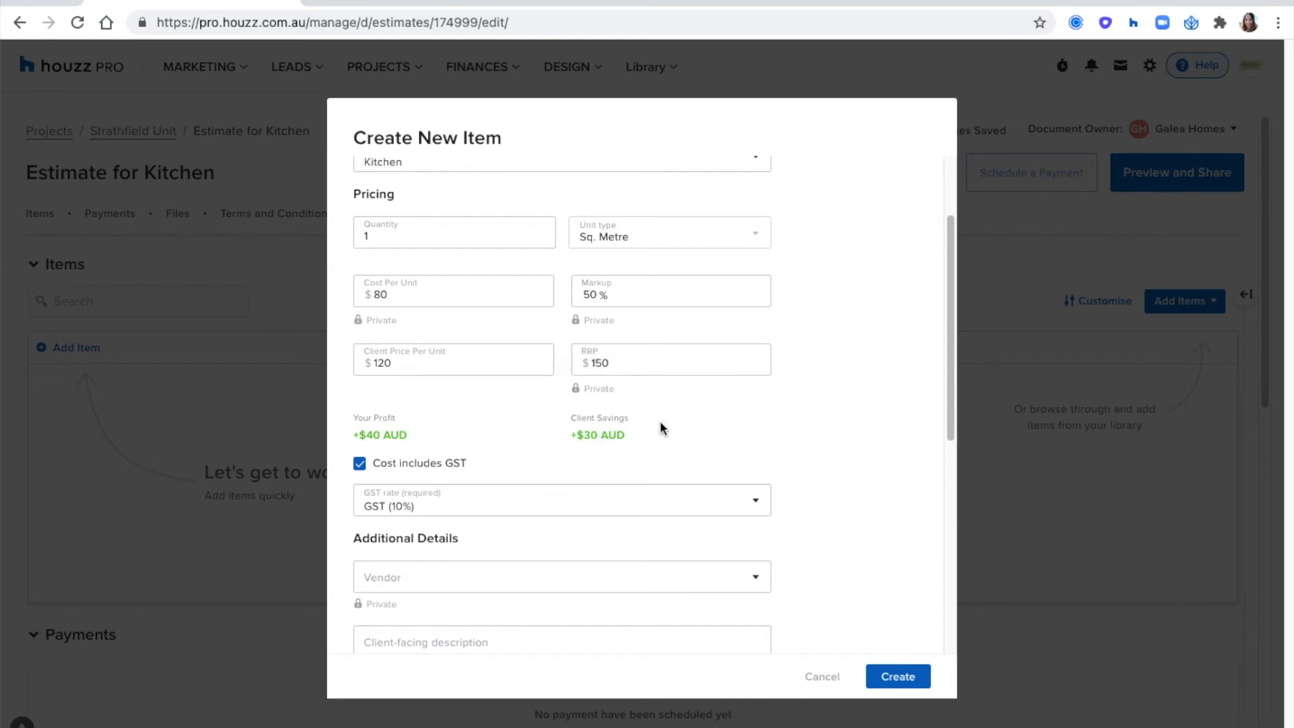
scroll(841, 302, down, 1)
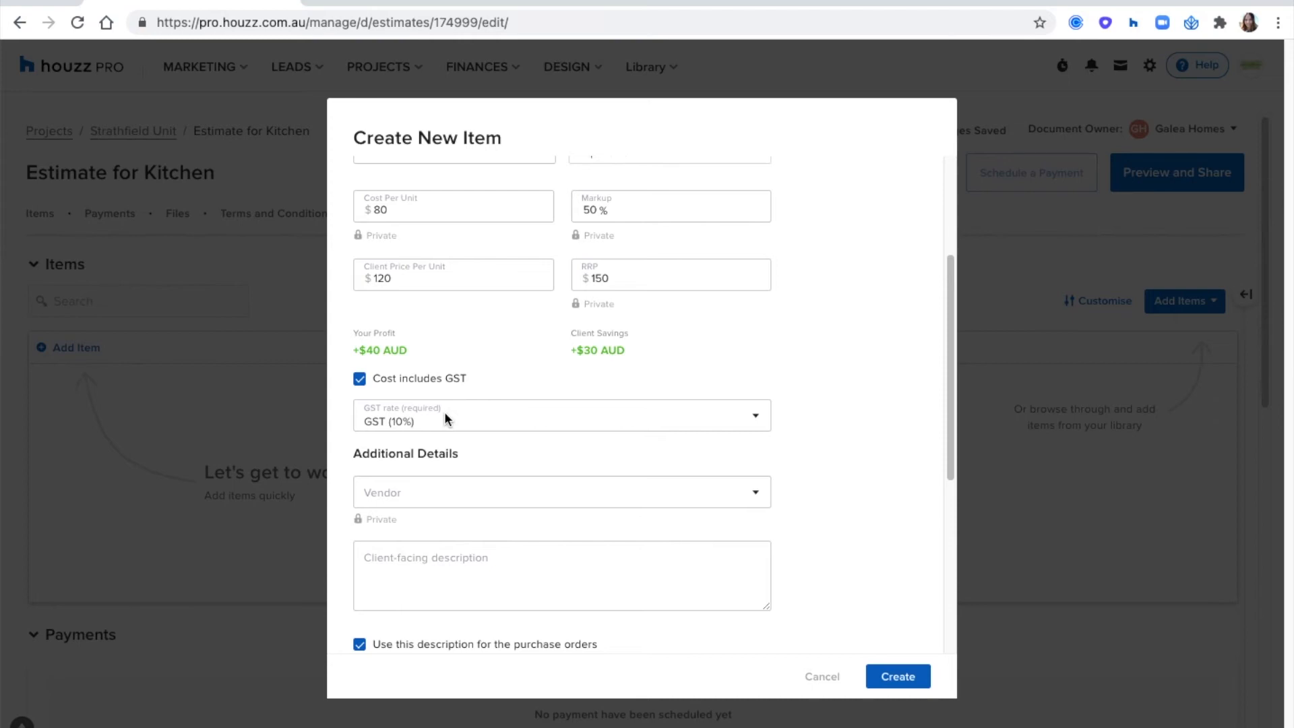
- Assign Livingtiles as the tile item's vendor
scroll(845, 306, down, 3)
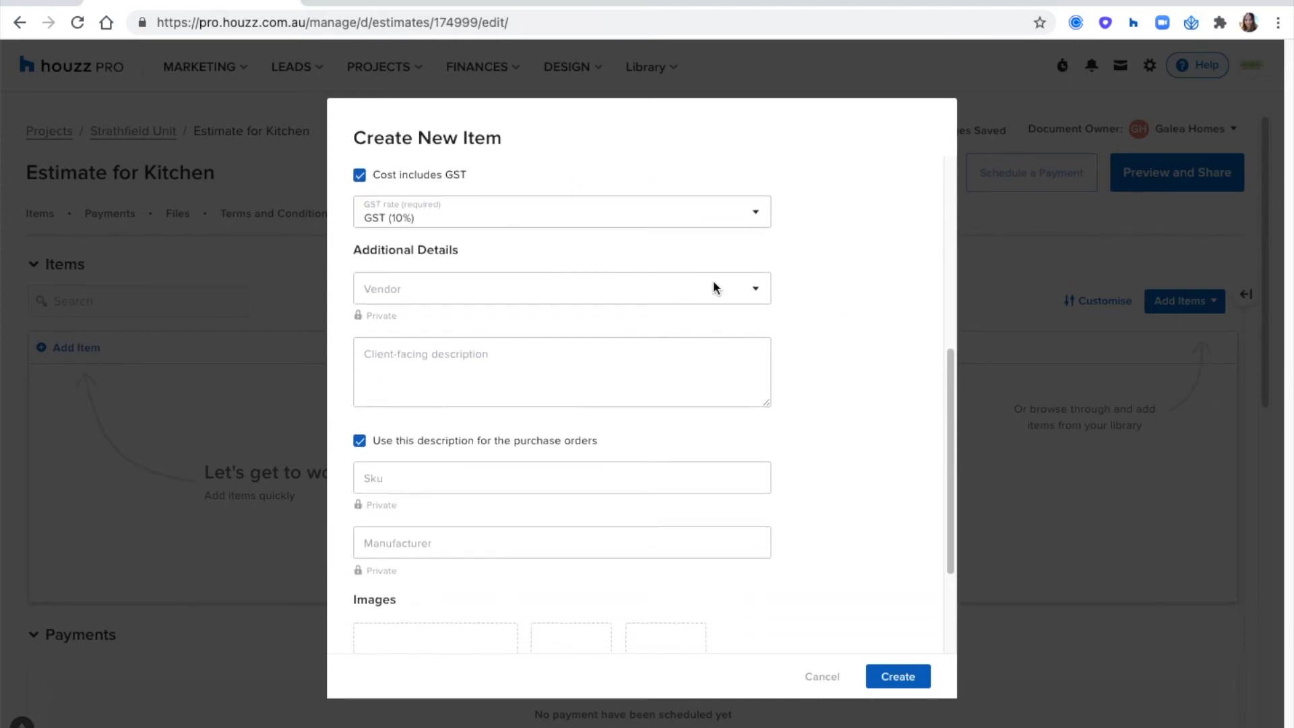
click(714, 284)
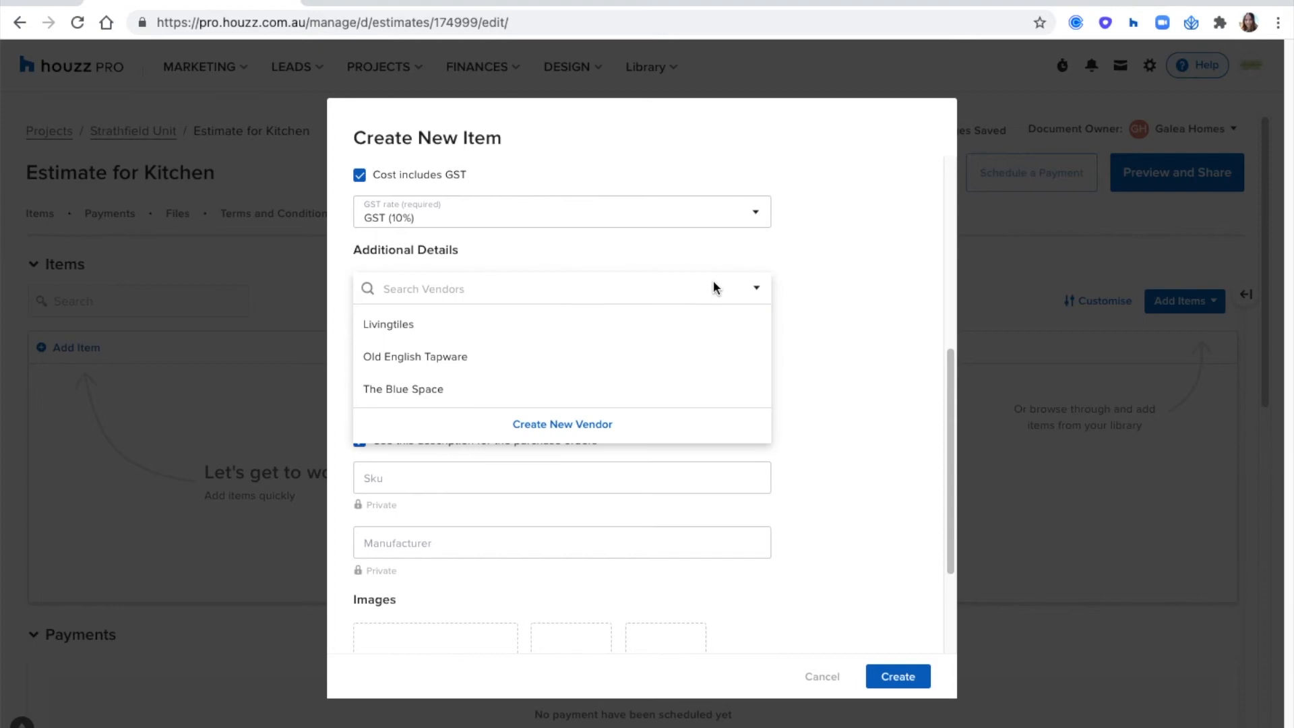
click(660, 334)
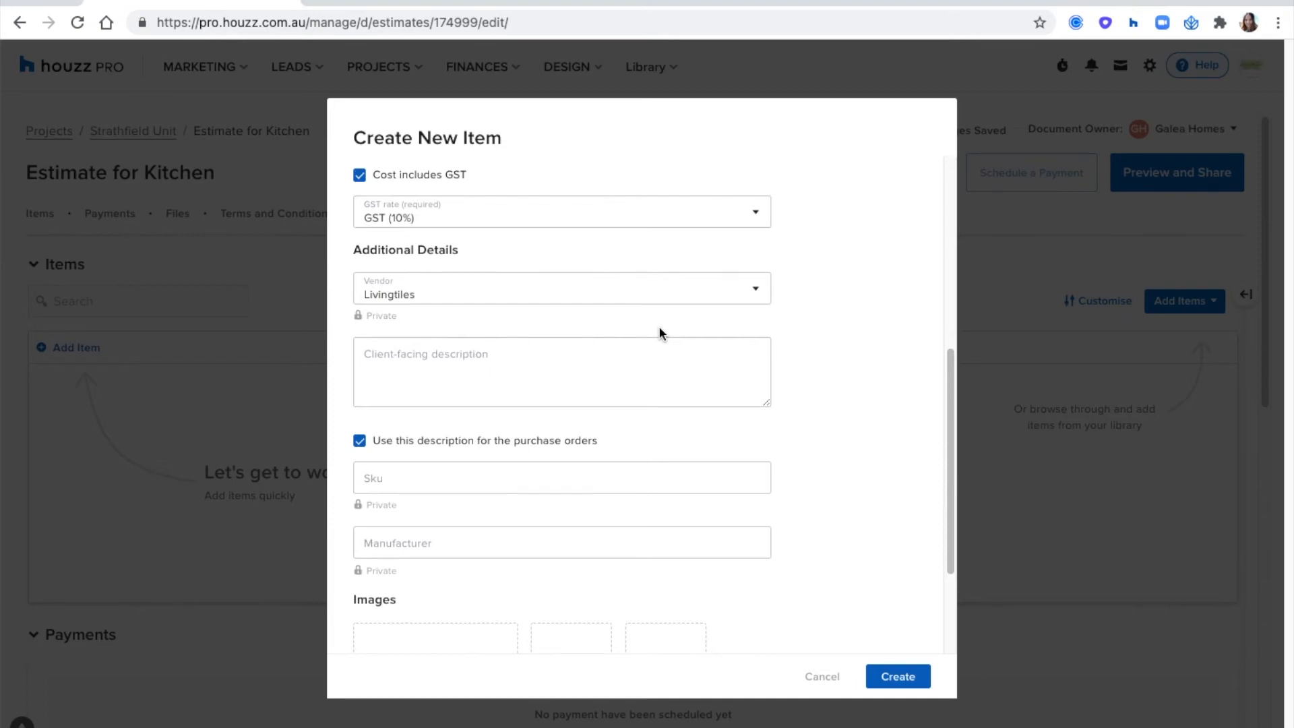
- Enter "Perfect for the kitchen floors and S.B!" as the tile item's client-facing description
click(413, 359)
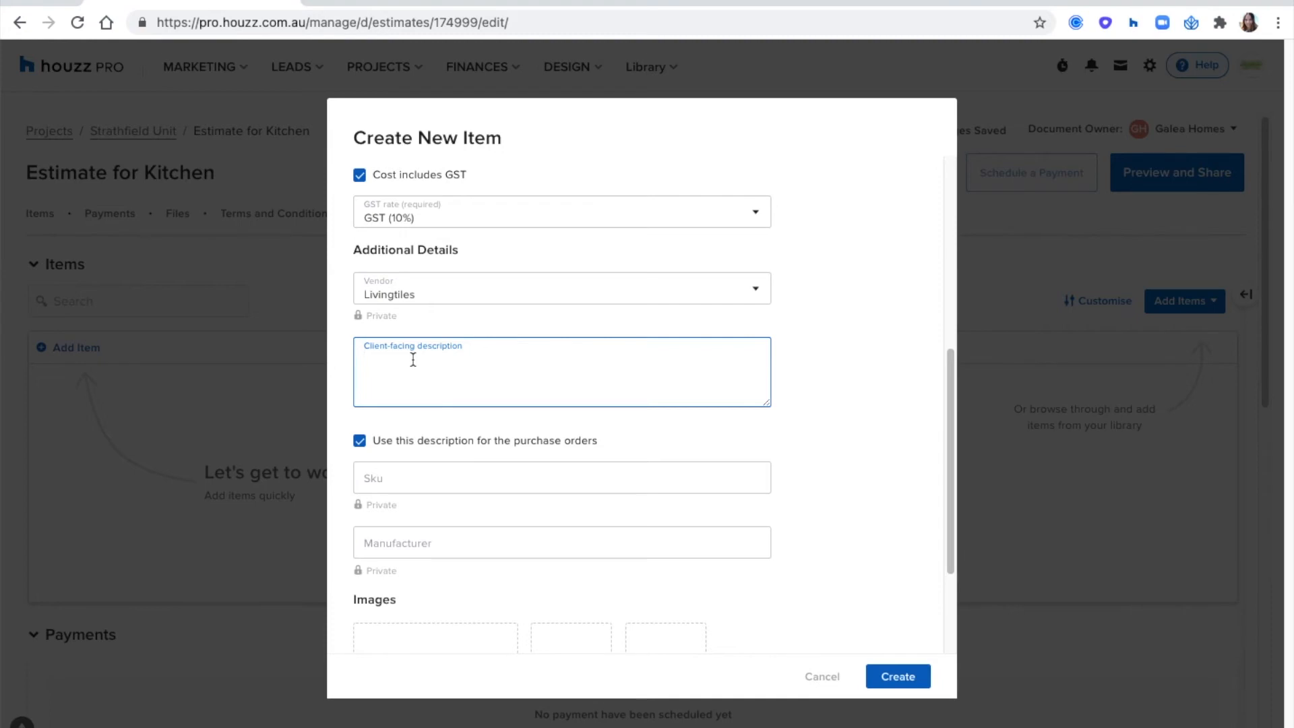
text(Perfect for the kitchen floors and S.B!)
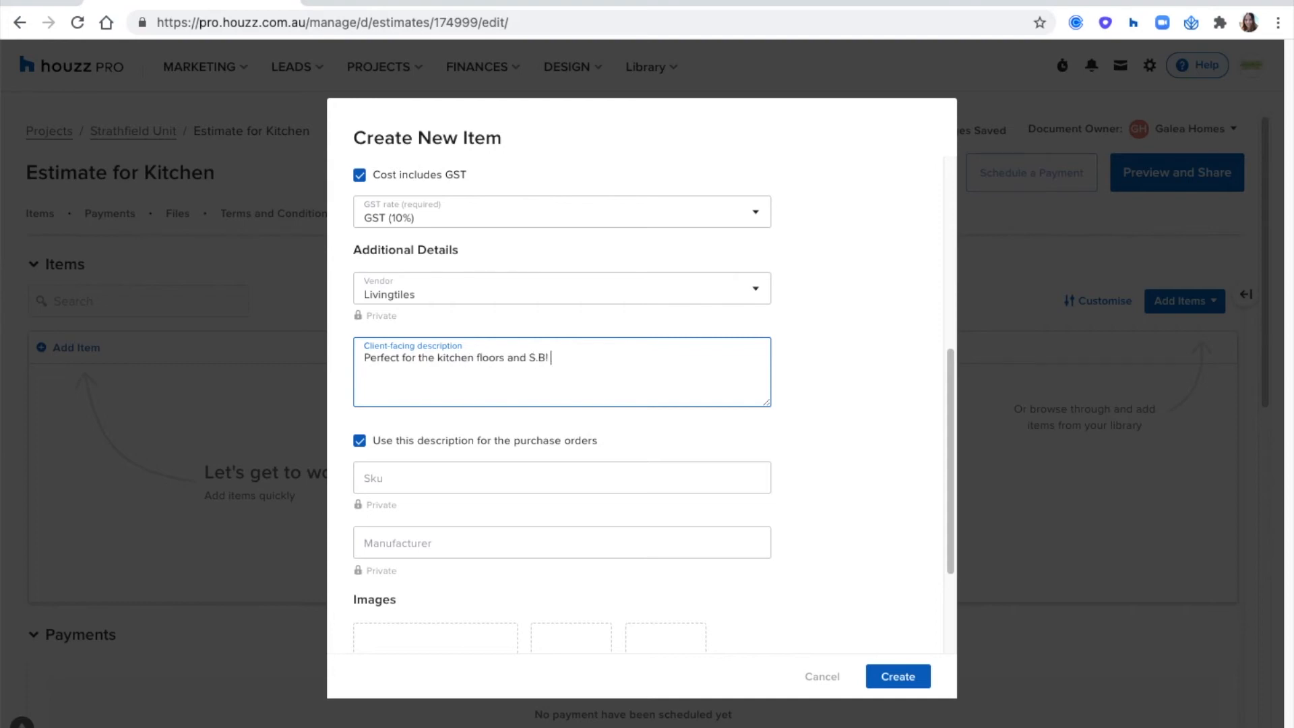
click(802, 382)
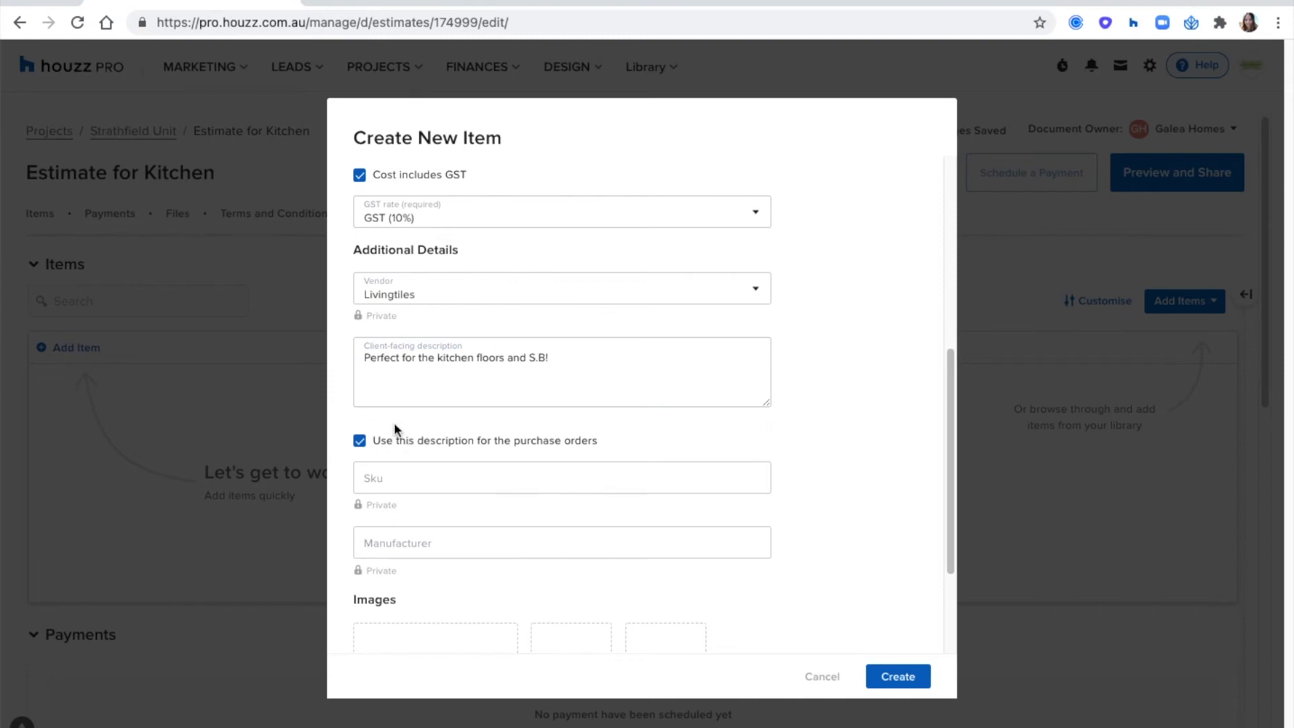
- Give purchase orders a separate vendor-facing description reading "please confirm tiles are from the same batch."
click(360, 443)
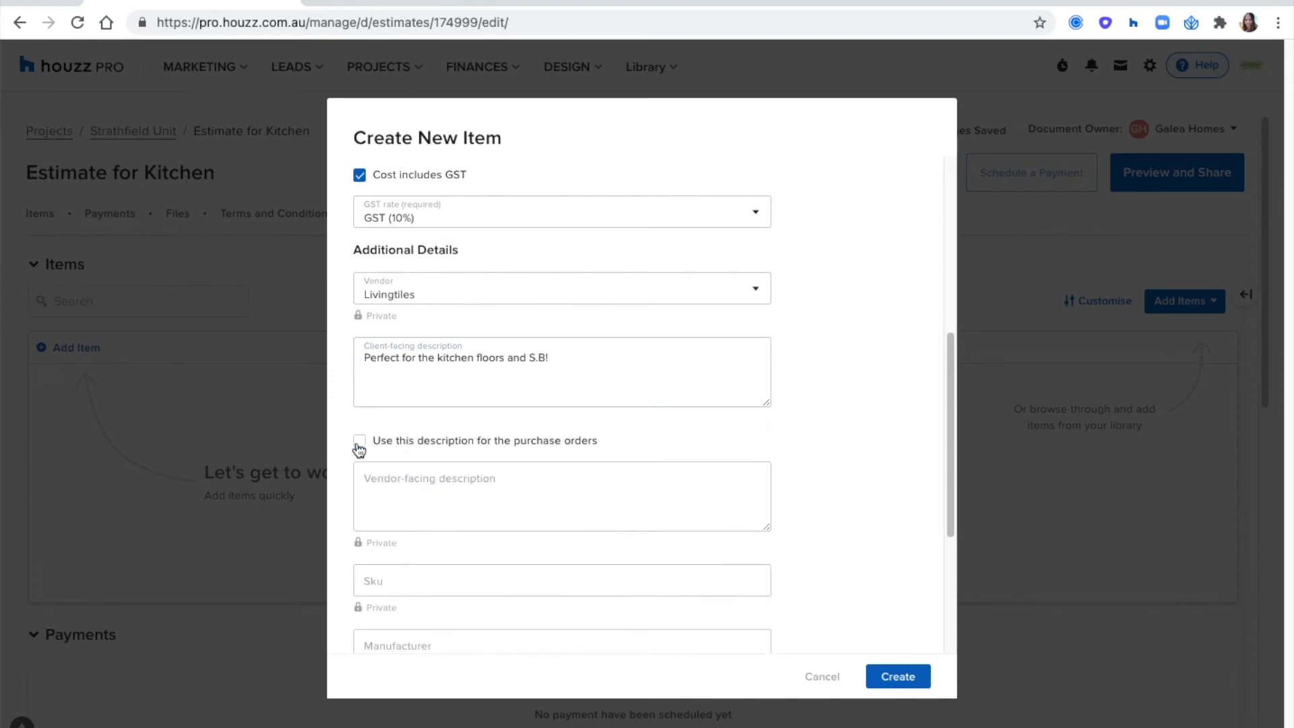
triple_click(441, 362)
click(429, 482)
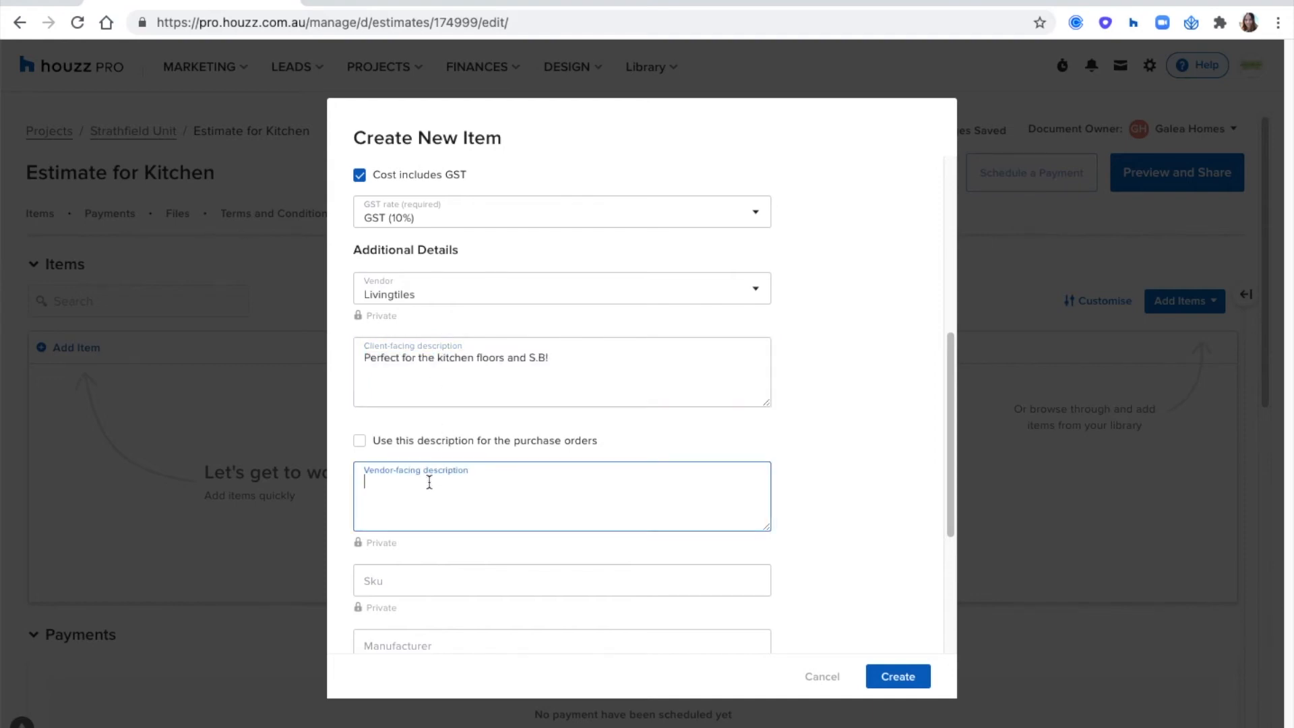
text(please c)
text(onfrim)
text( tiles are from the same )
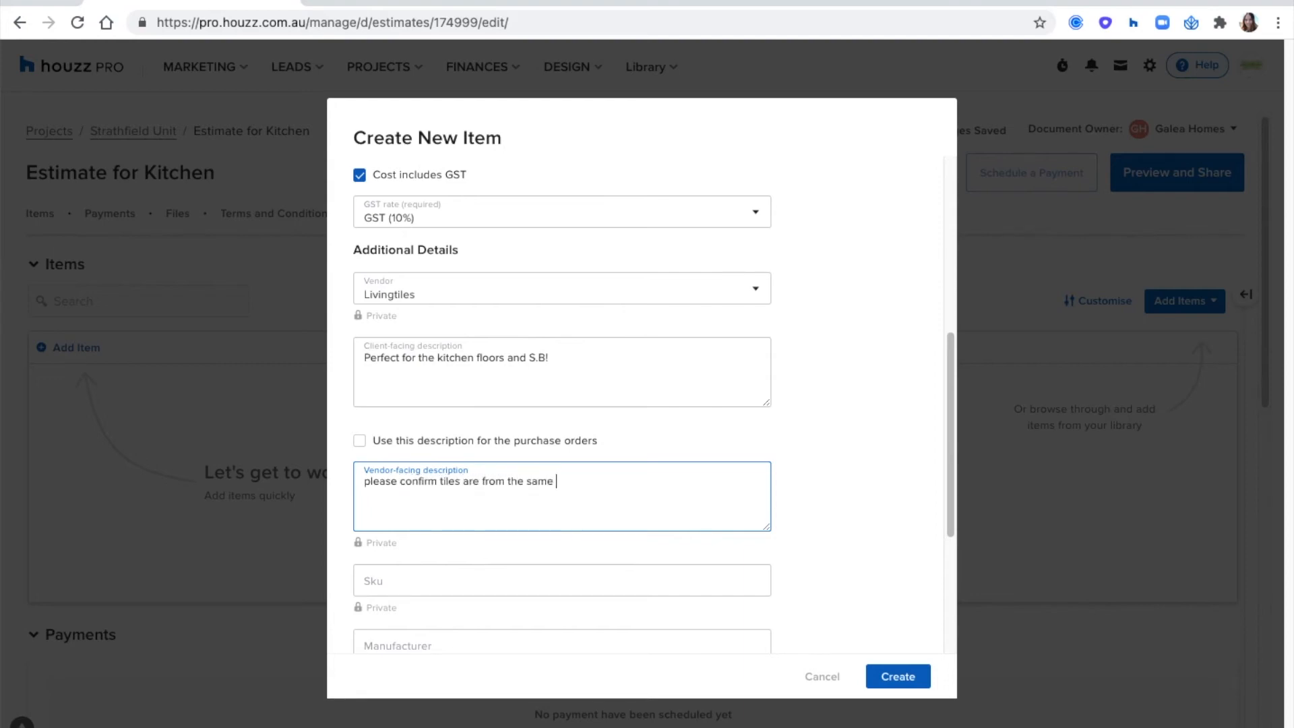
text(abtchbatch.)
- Check the tile item's remaining fields and image slots, and create the item in the estimate
scroll(476, 451, down, 3)
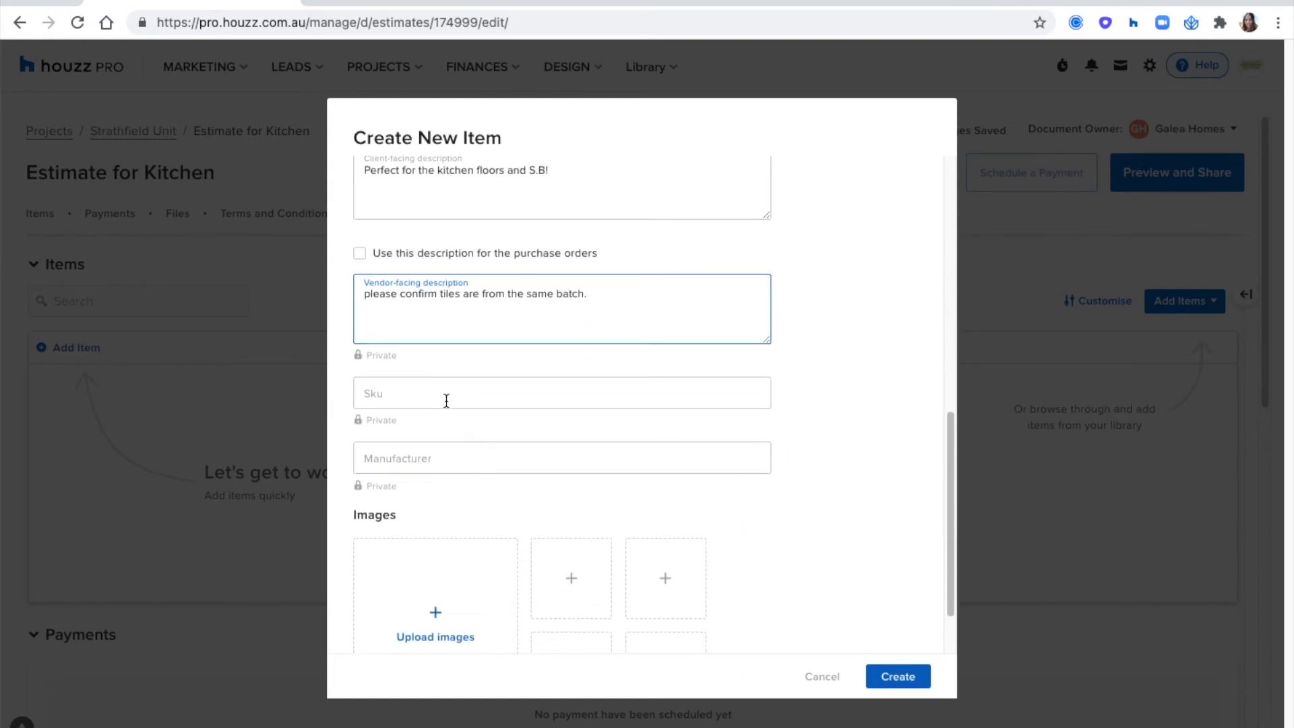
scroll(555, 451, down, 2)
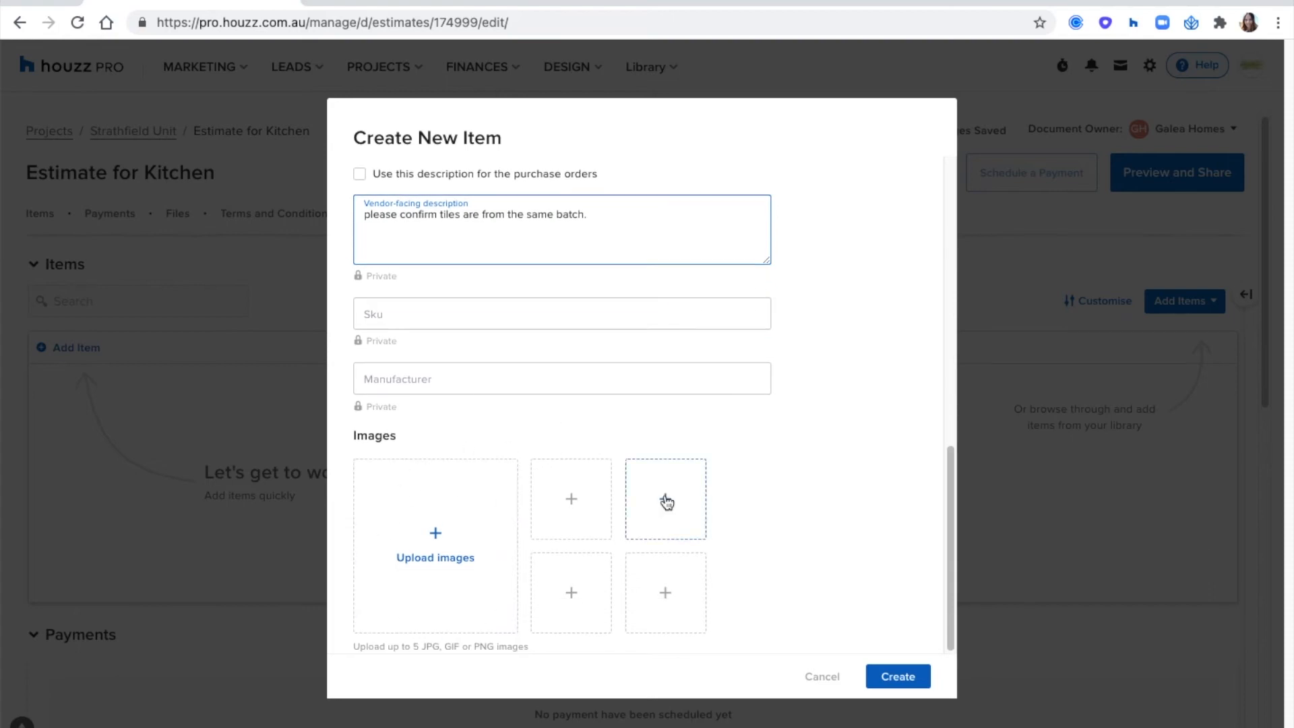
scroll(665, 495, up, 10)
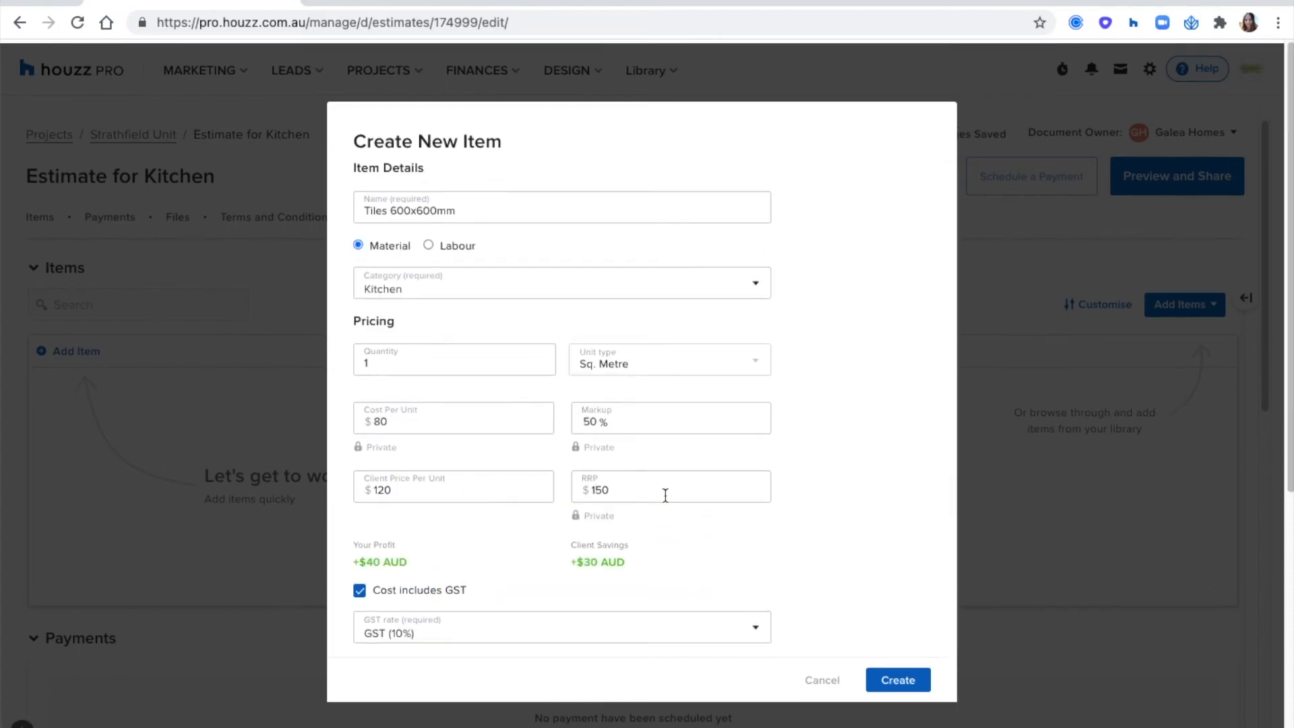
click(897, 678)
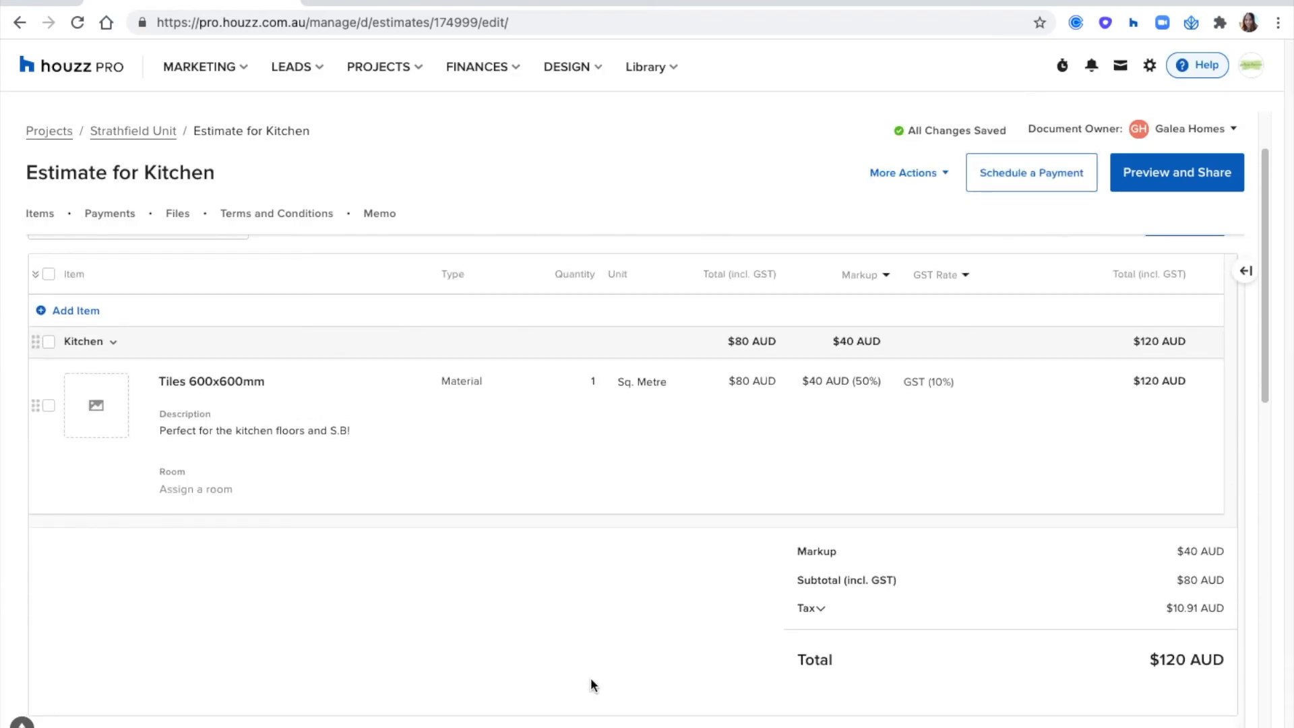
- Open the item library beside the estimate and look through the saved item categories and the favourites
scroll(591, 677, up, 1)
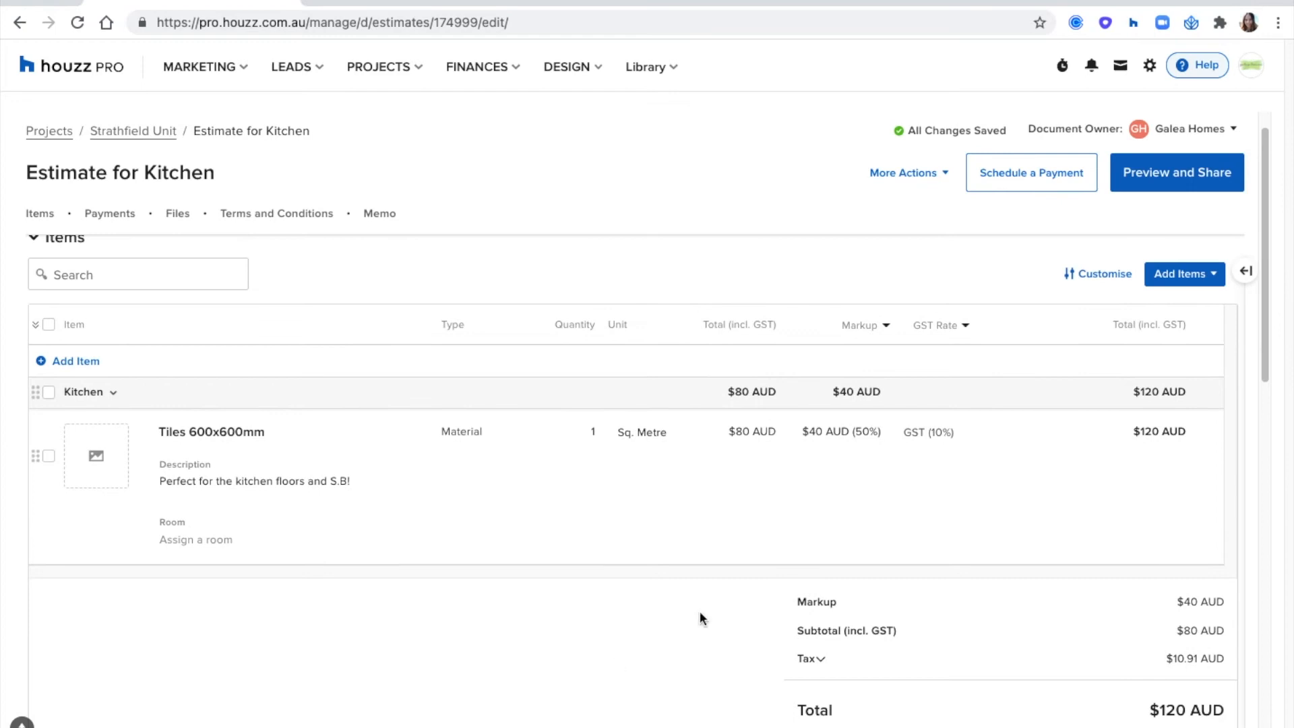
click(1183, 284)
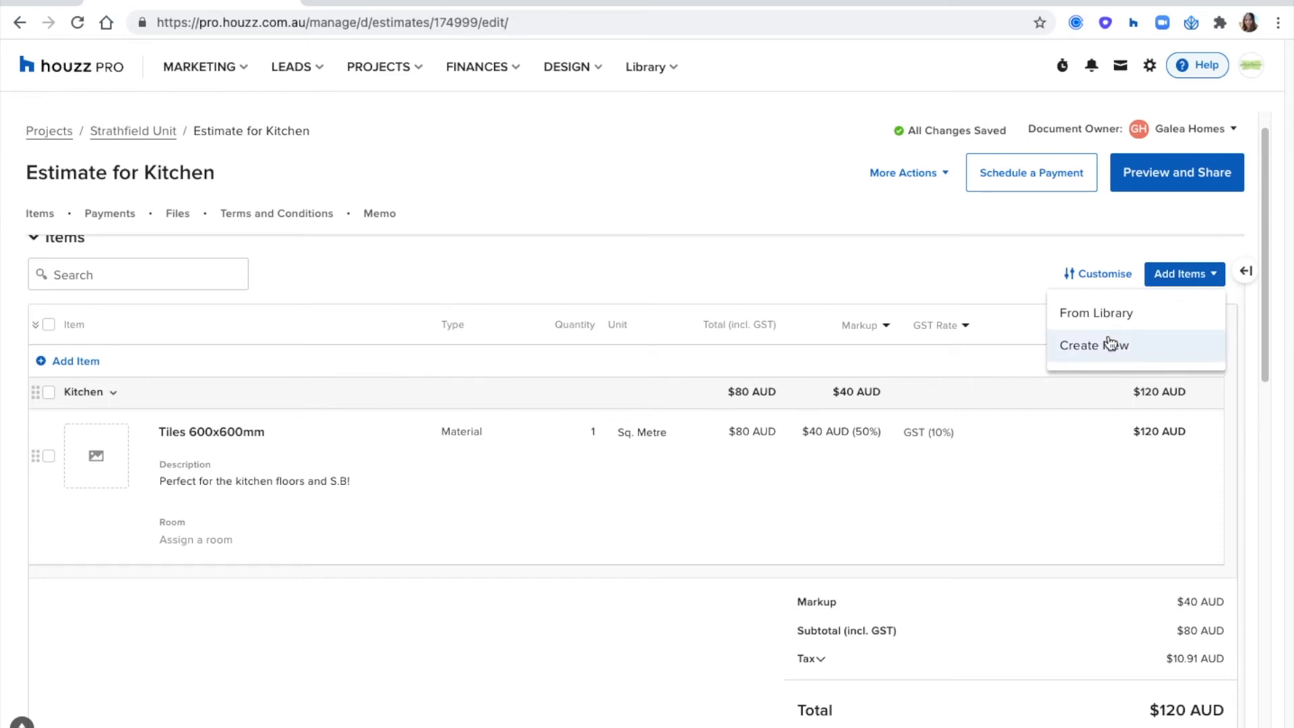
click(1090, 315)
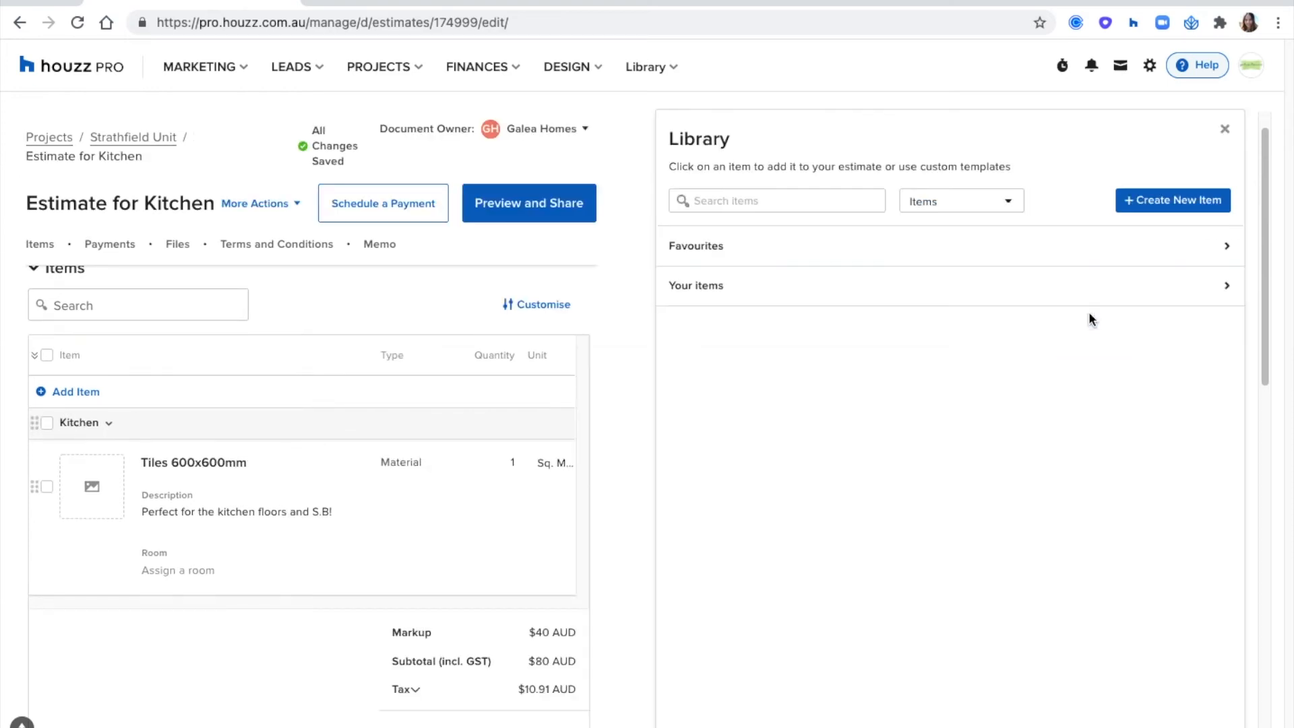
click(1037, 297)
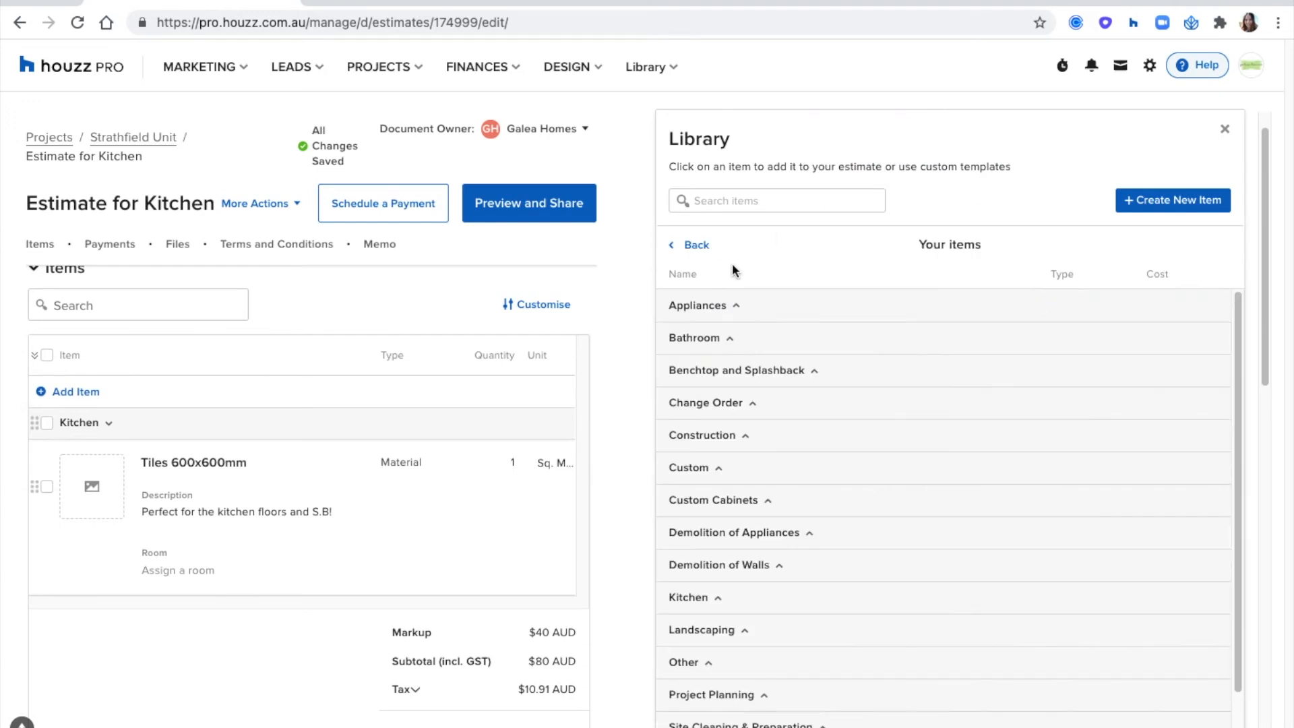
click(700, 247)
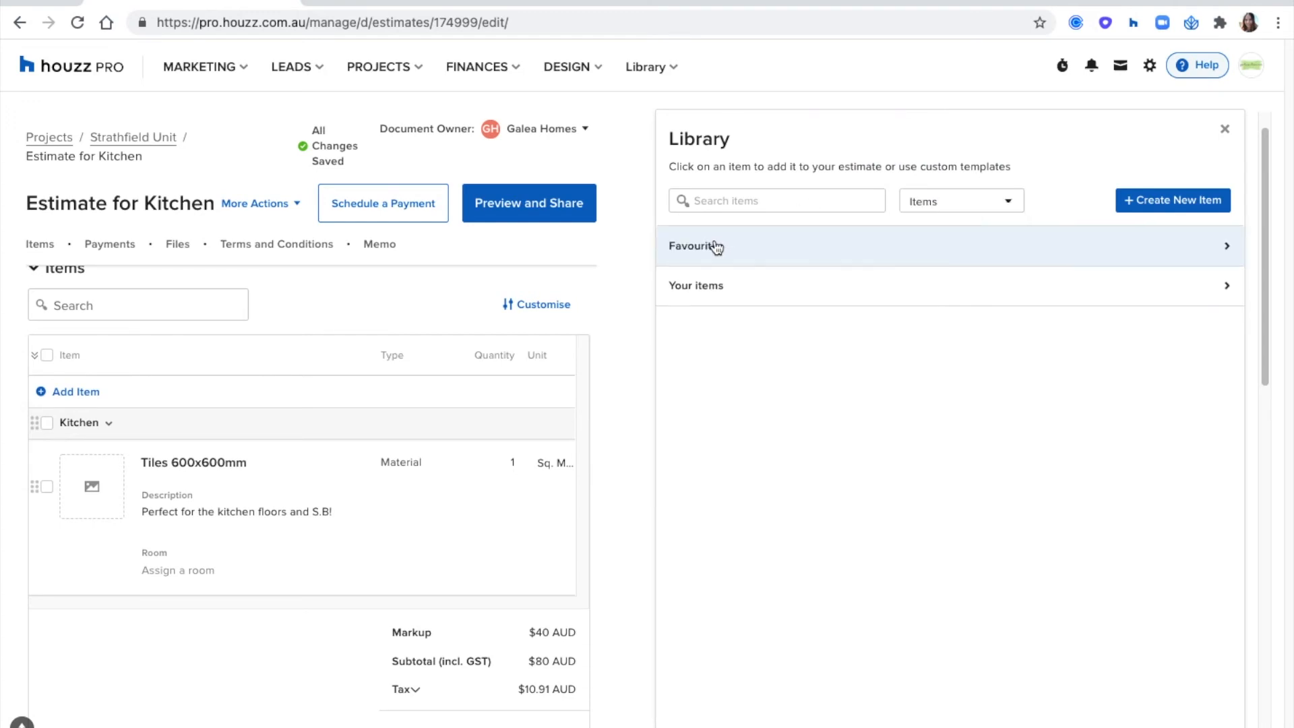
click(735, 257)
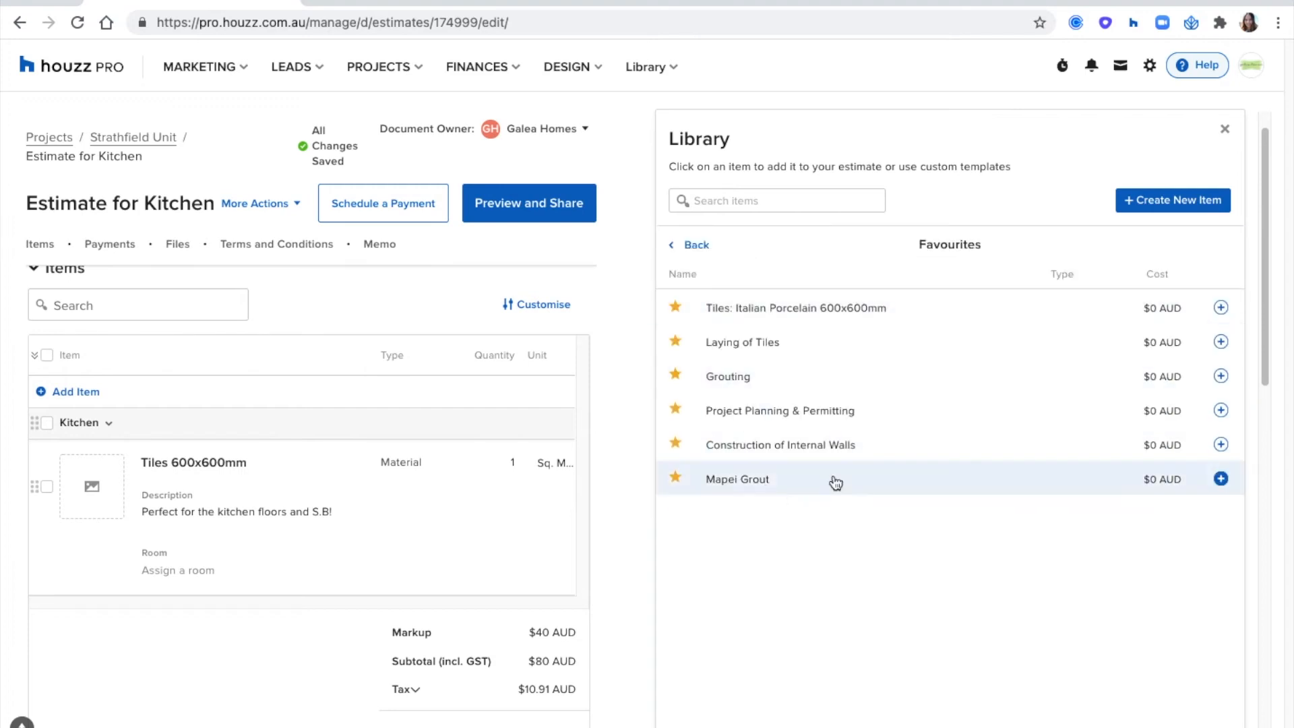
click(679, 248)
- Add the Axia Vessel Mixer - Brushed Nickel from the Kitchen category of your saved items to the estimate
click(726, 282)
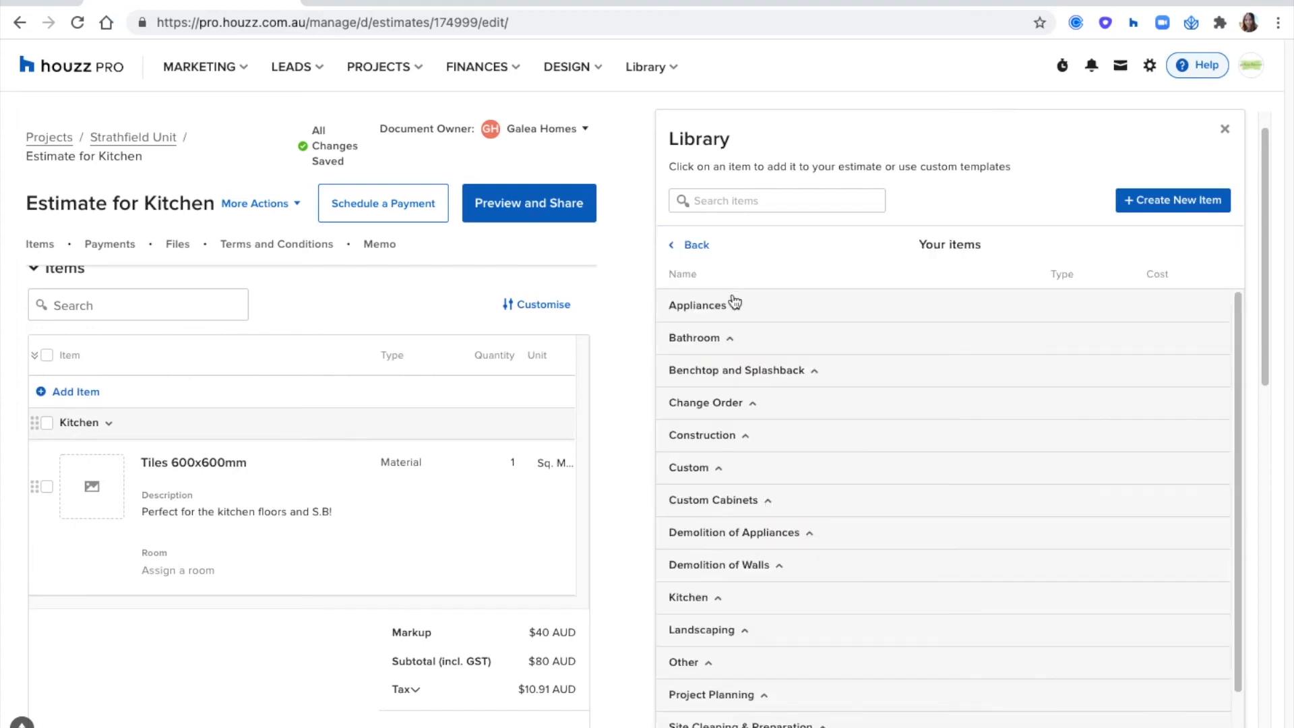
scroll(735, 344, down, 2)
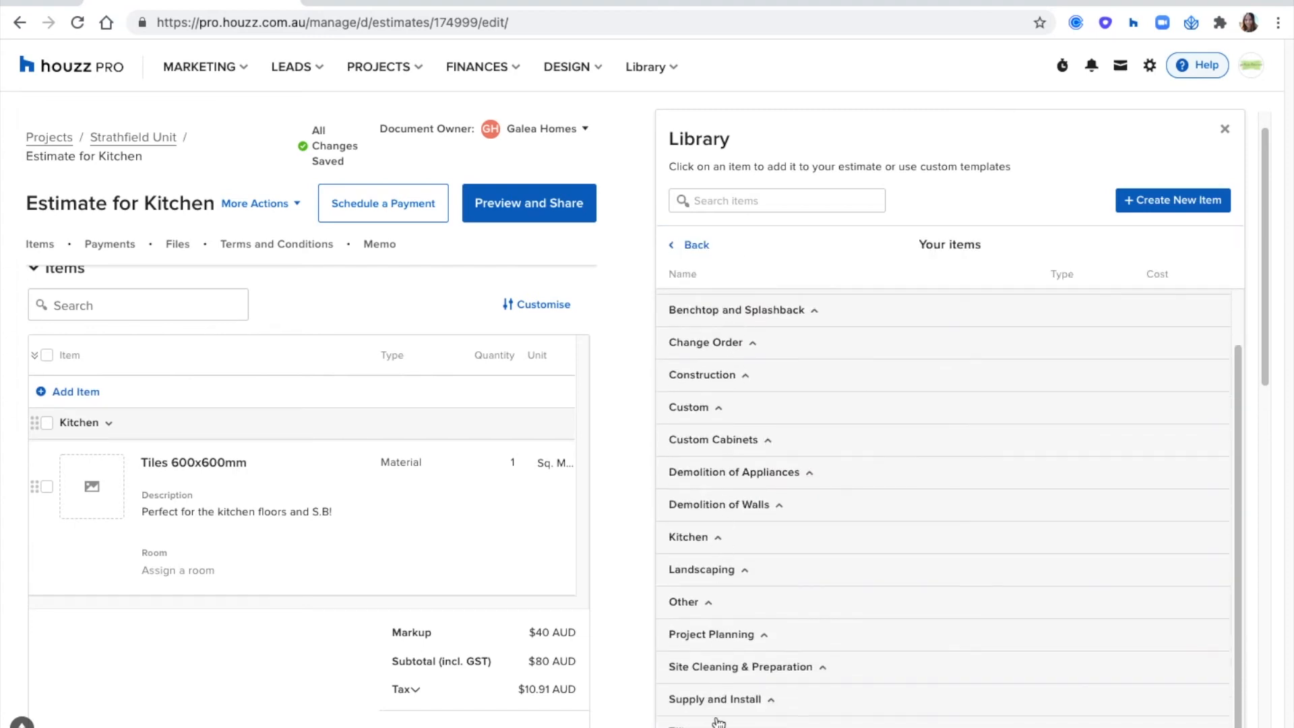
scroll(748, 580, up, 1)
click(738, 561)
scroll(848, 462, down, 3)
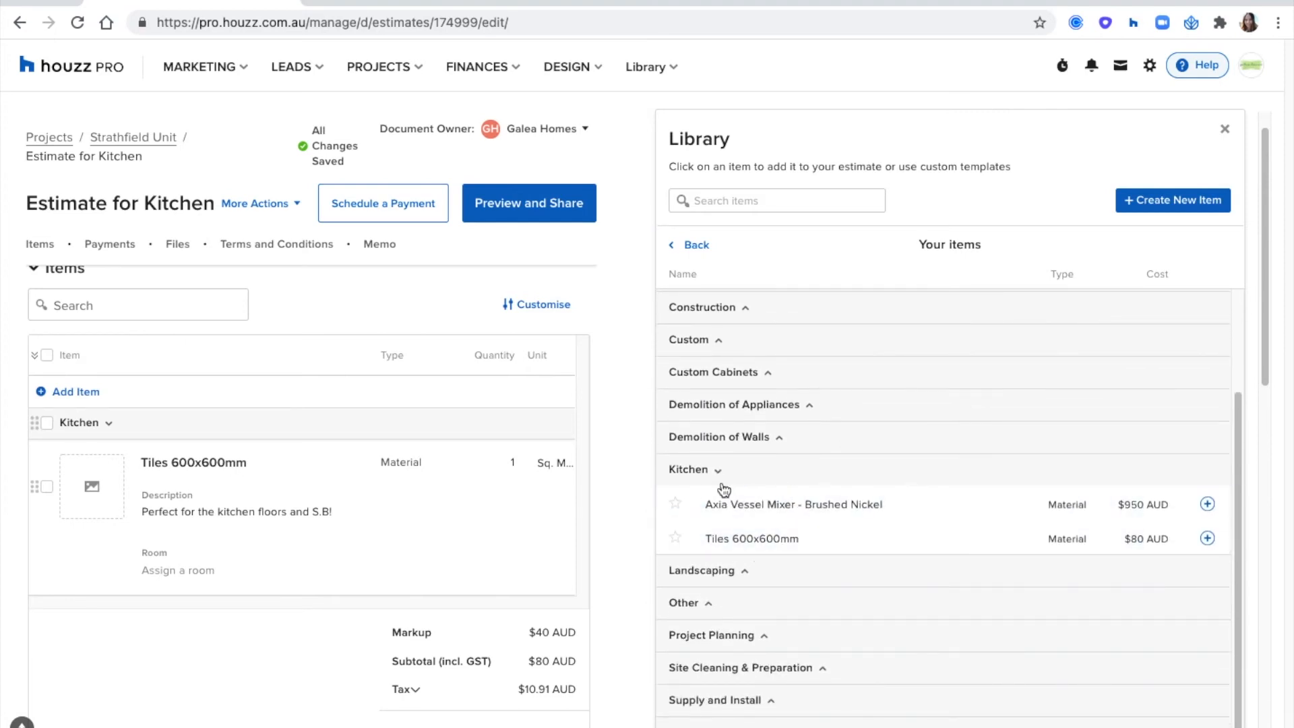
click(761, 506)
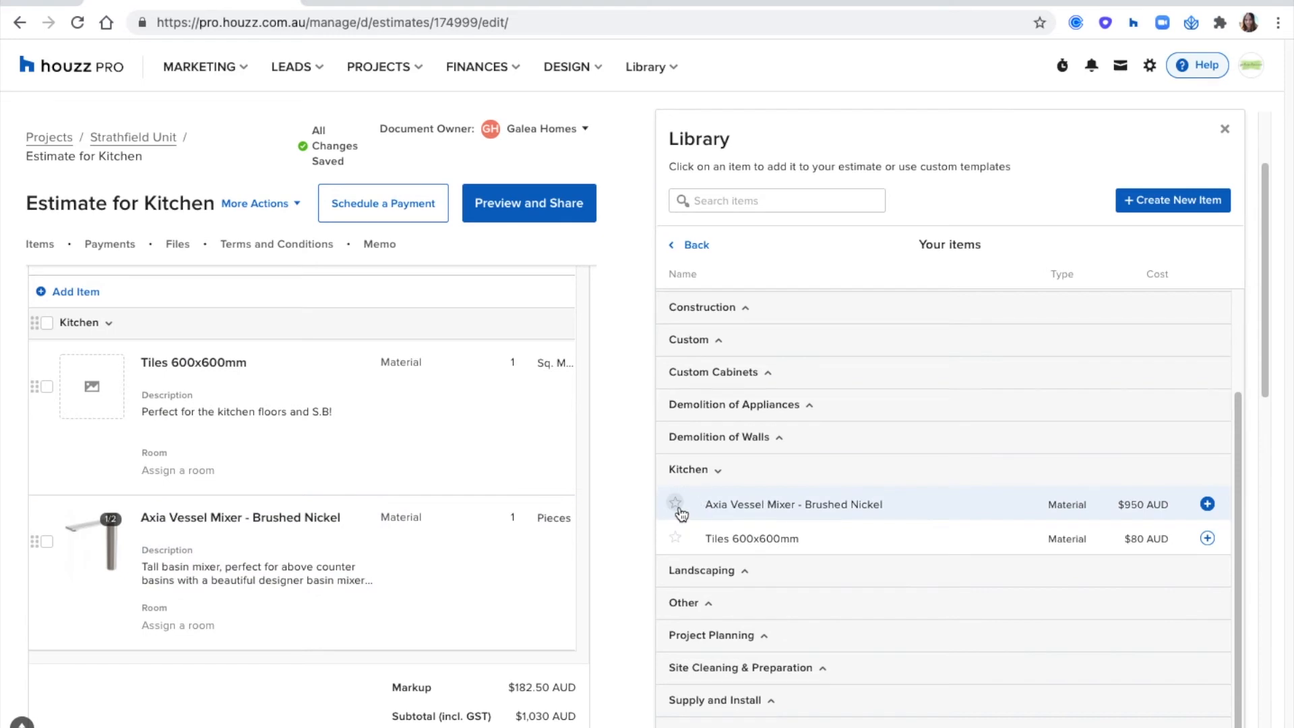
- Mark the Axia Vessel Mixer as a favourite and check it in the favourites list
click(701, 251)
click(710, 260)
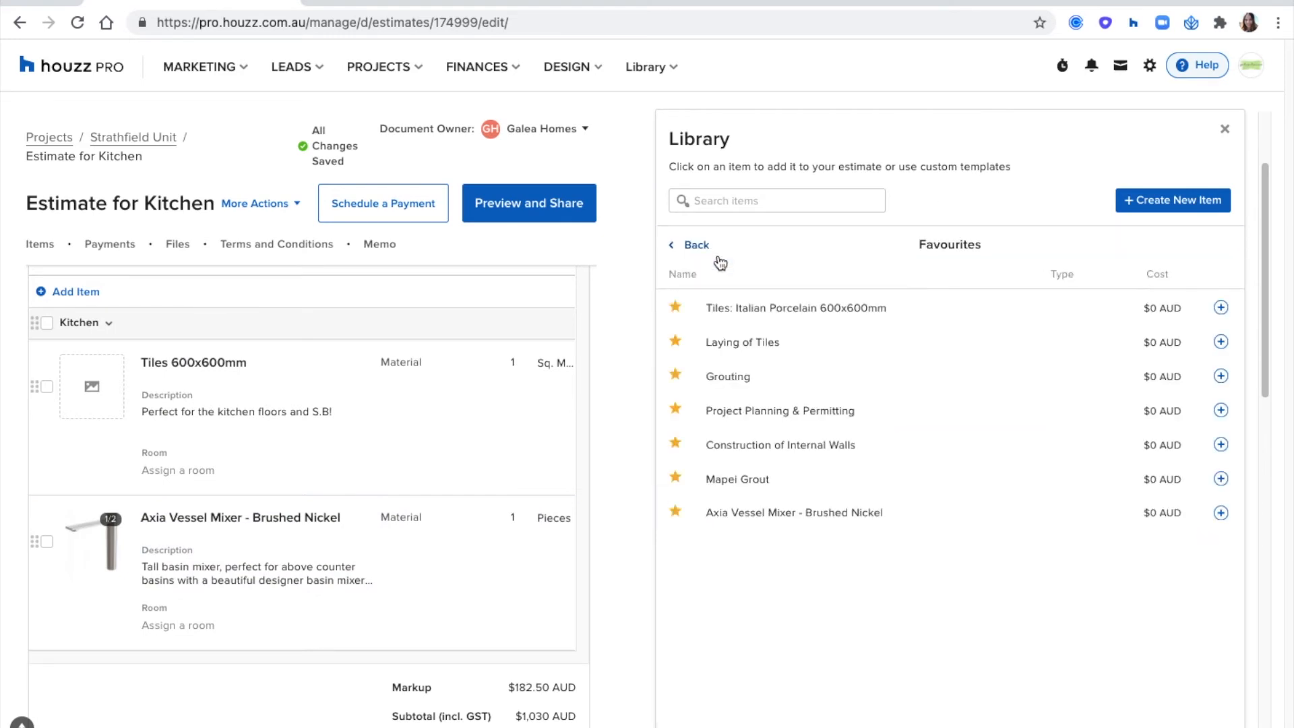
click(689, 248)
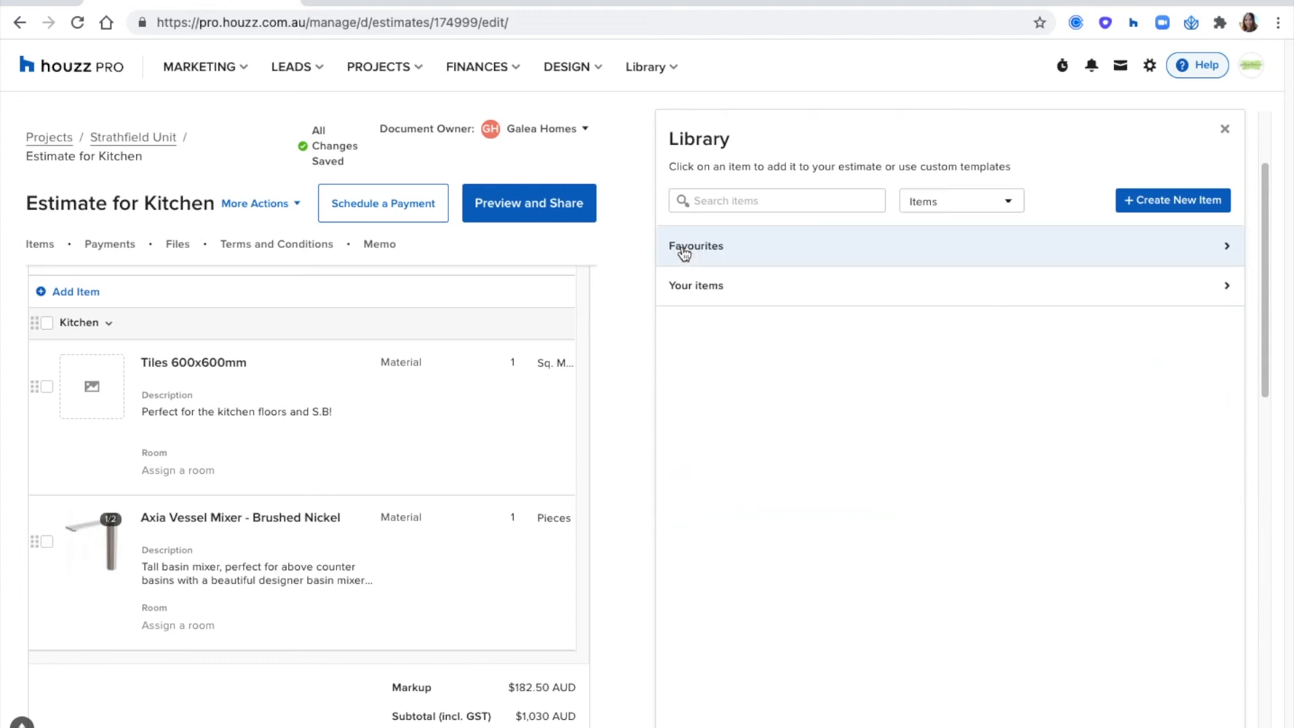
- Add the Double Door Fridge and Gas Top Oven from the Appliances category to the estimate and close the library
click(728, 293)
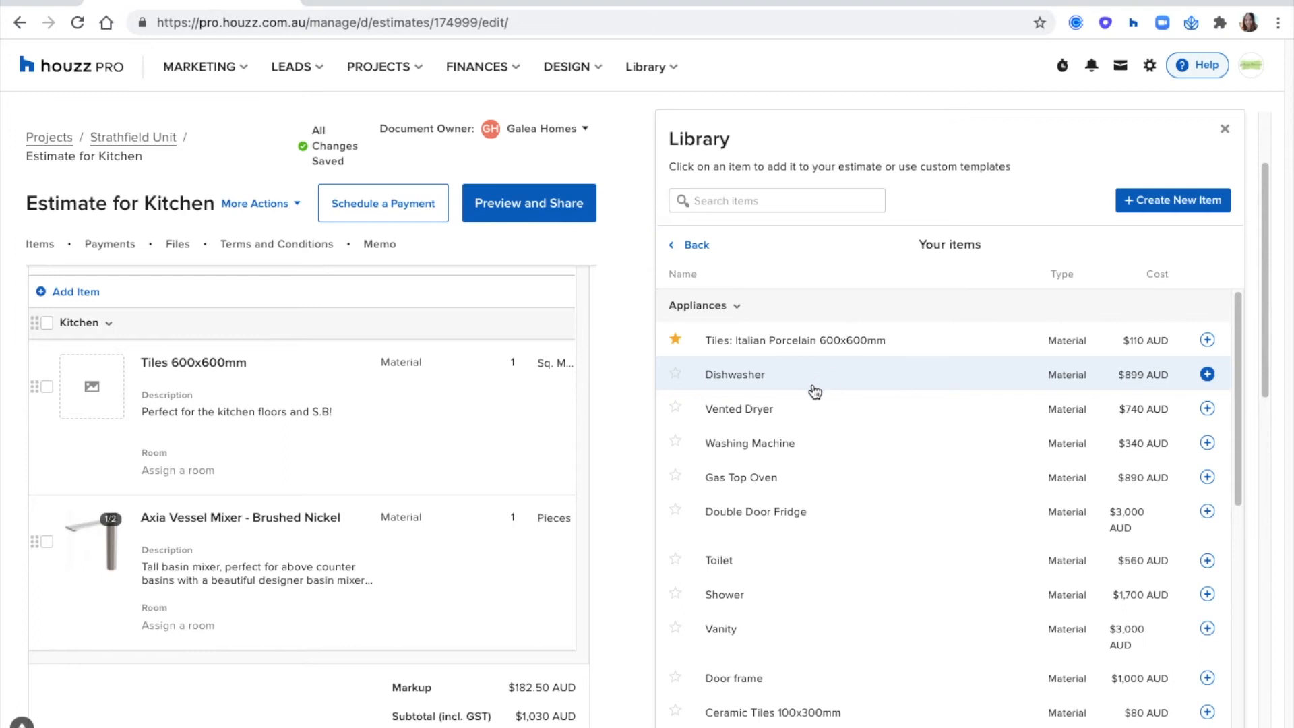
scroll(812, 390, down, 1)
click(786, 477)
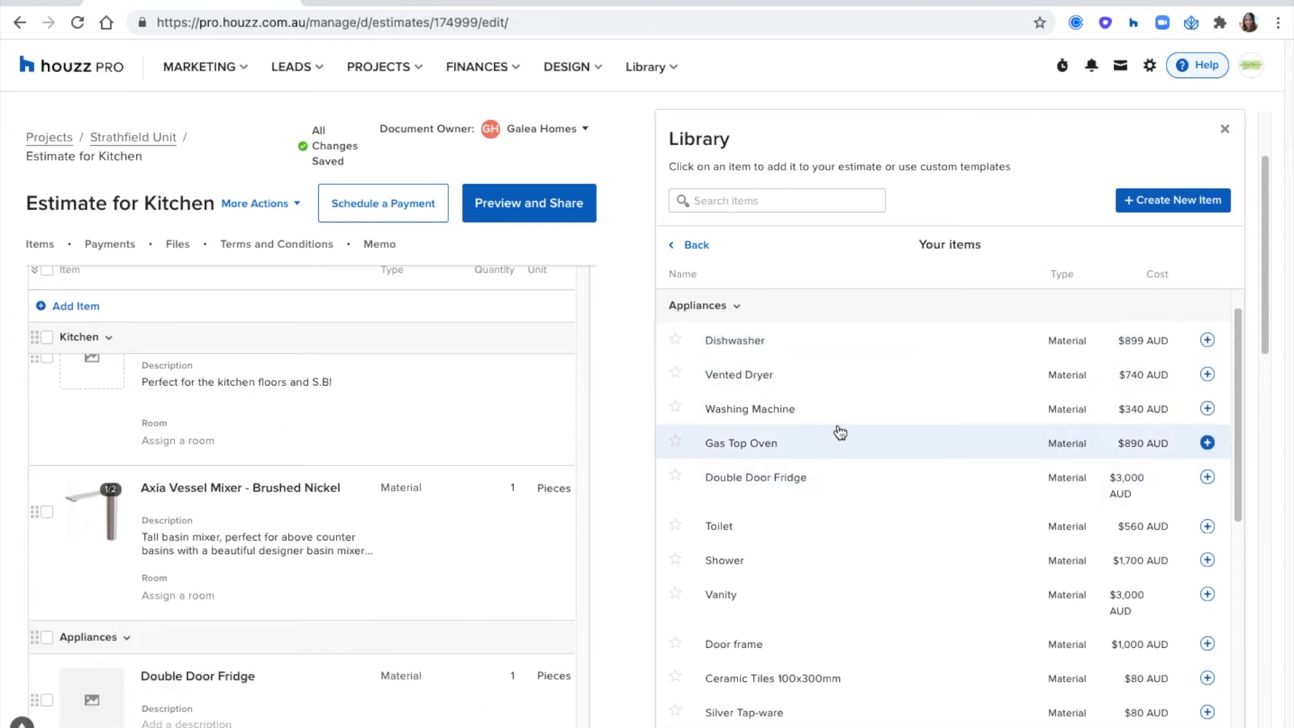
scroll(840, 432, up, 2)
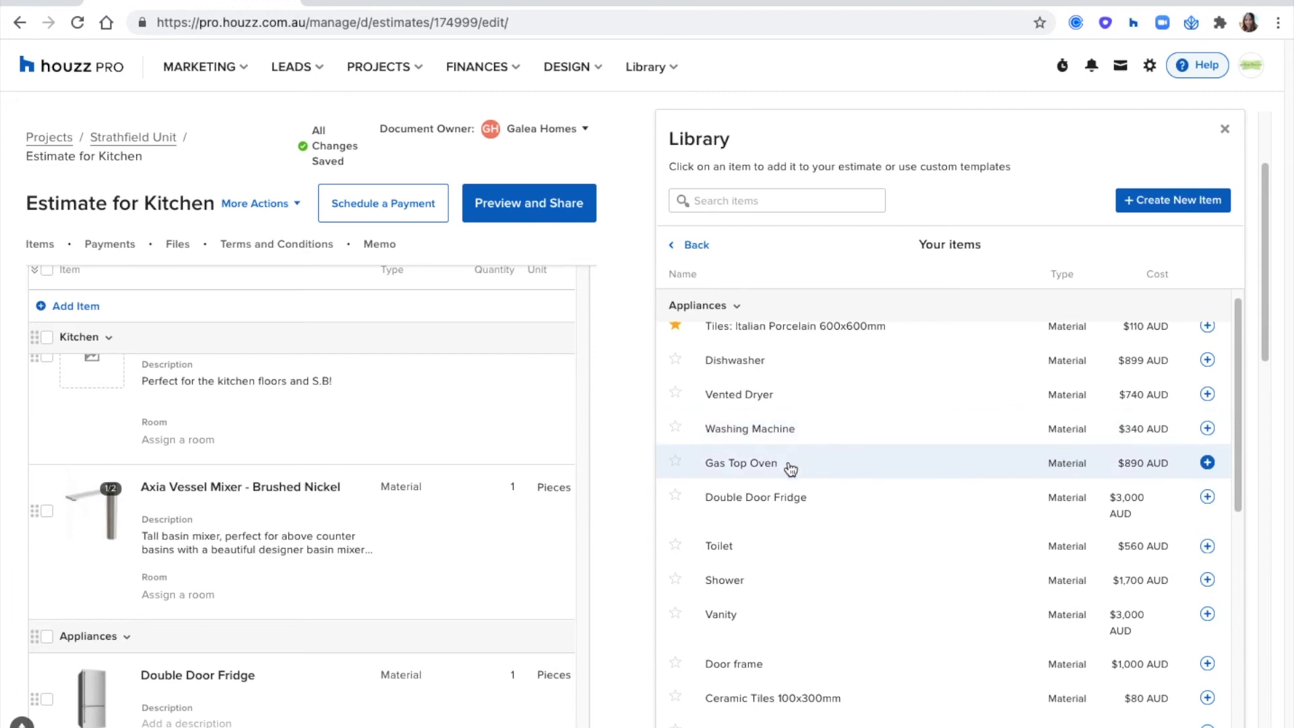
click(790, 469)
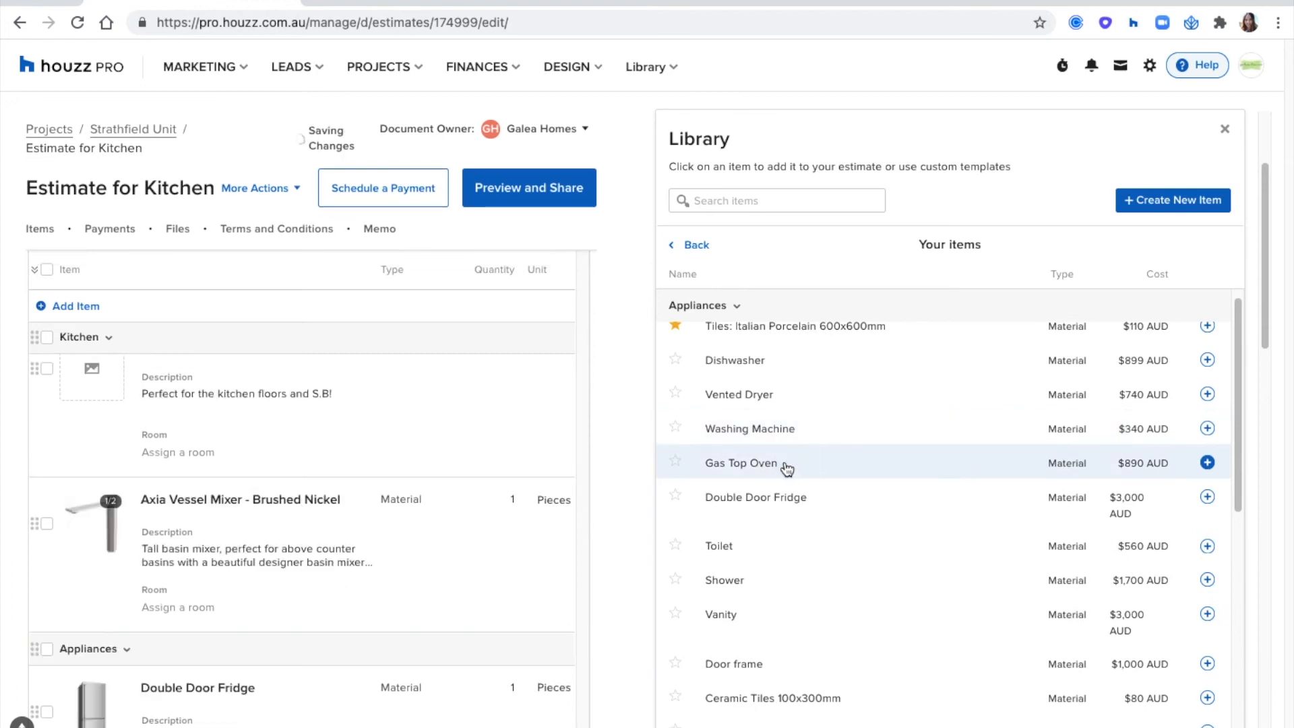
scroll(413, 518, down, 2)
scroll(413, 516, up, 2)
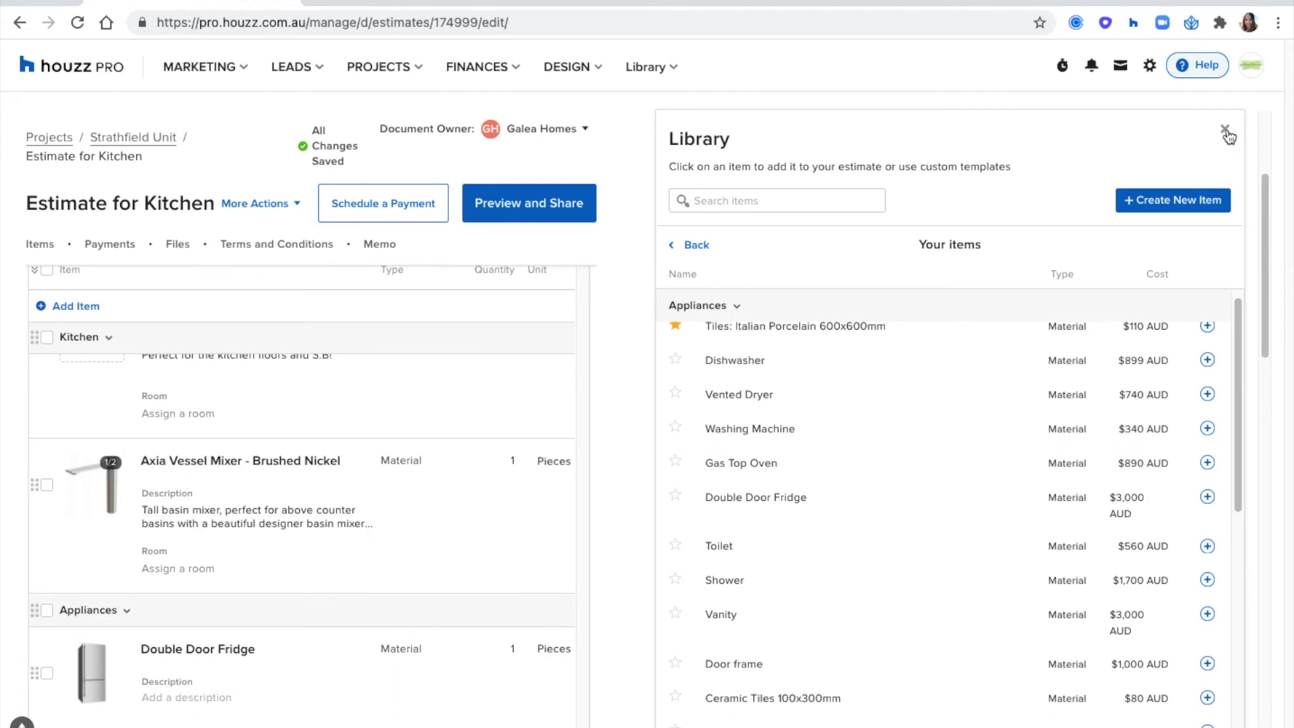
- Review the estimate by category, collapsing the Kitchen and Appliances groups and expanding Kitchen again to see its items
scroll(611, 433, down, 2)
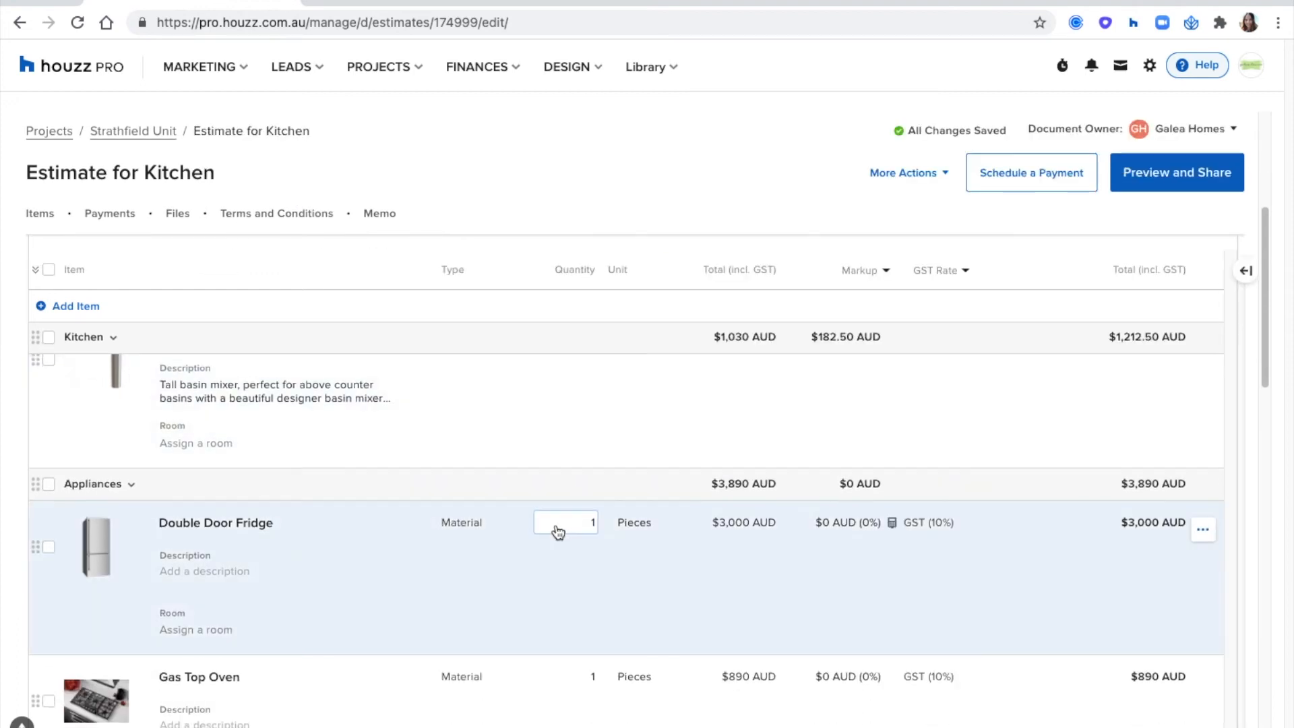
scroll(557, 525, up, 3)
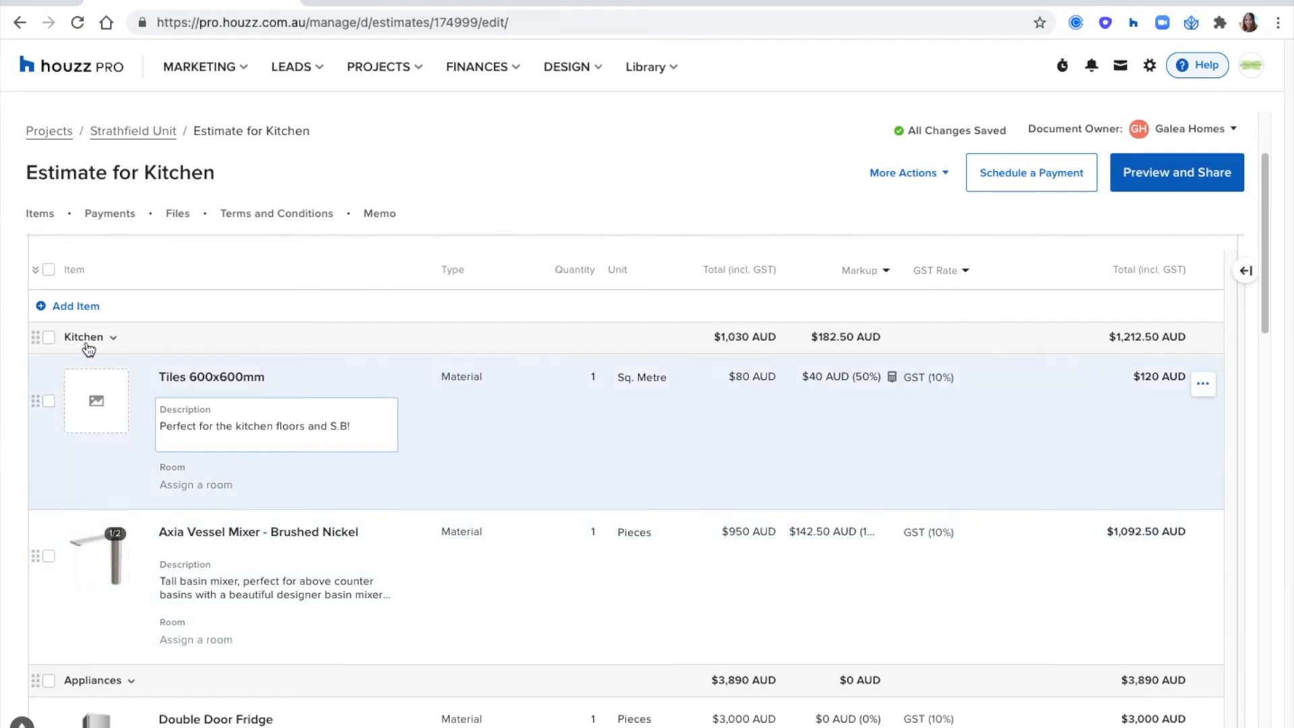
click(116, 341)
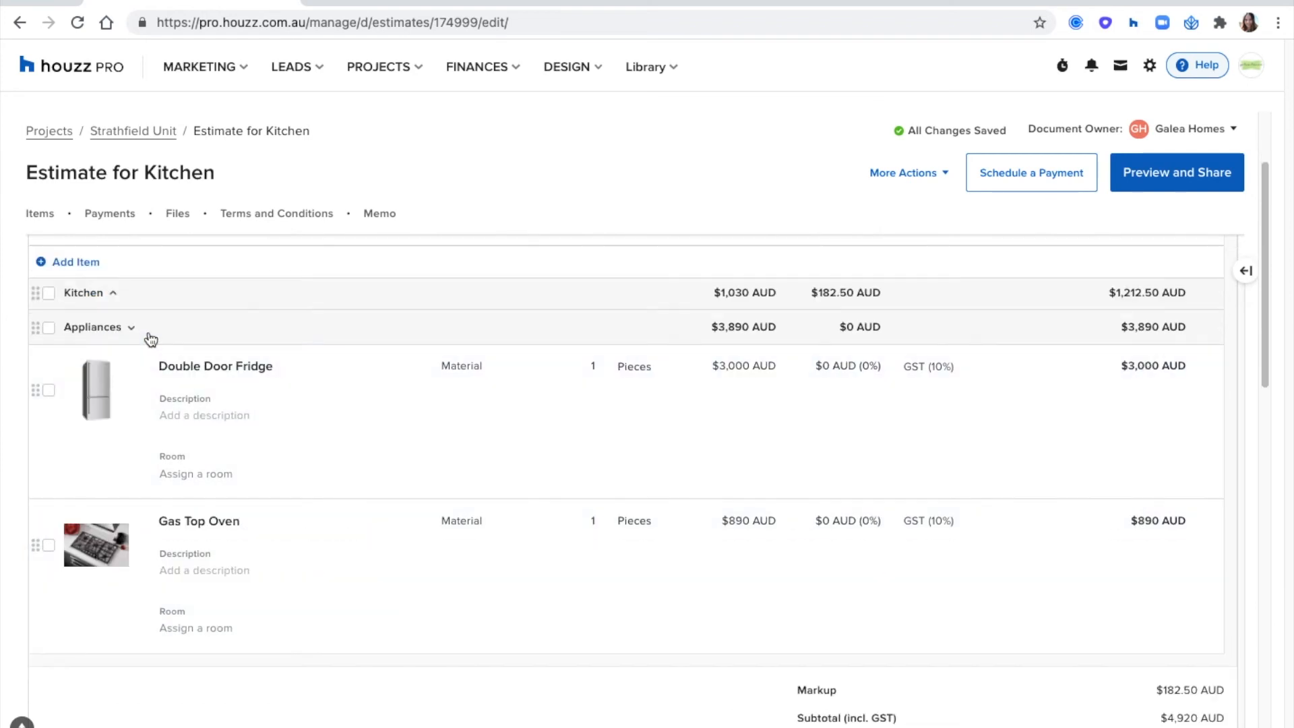
click(150, 339)
scroll(129, 478, up, 2)
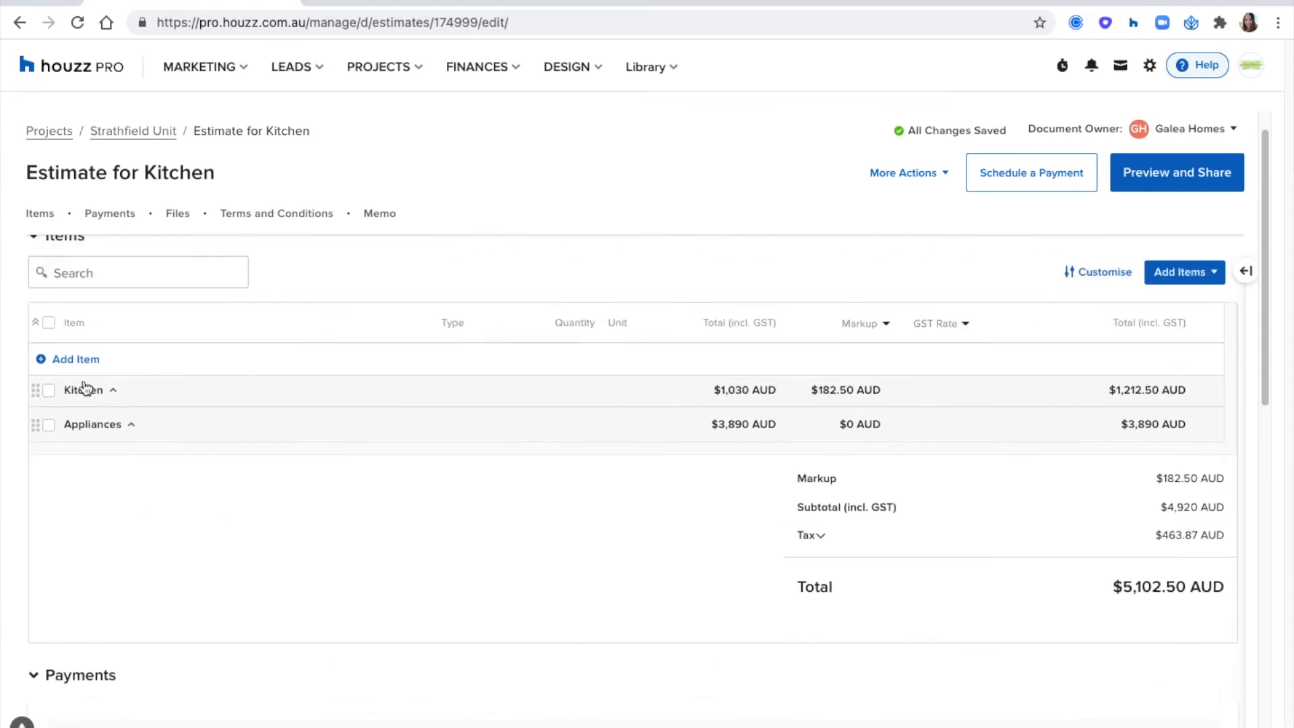
click(111, 389)
scroll(425, 290, down, 1)
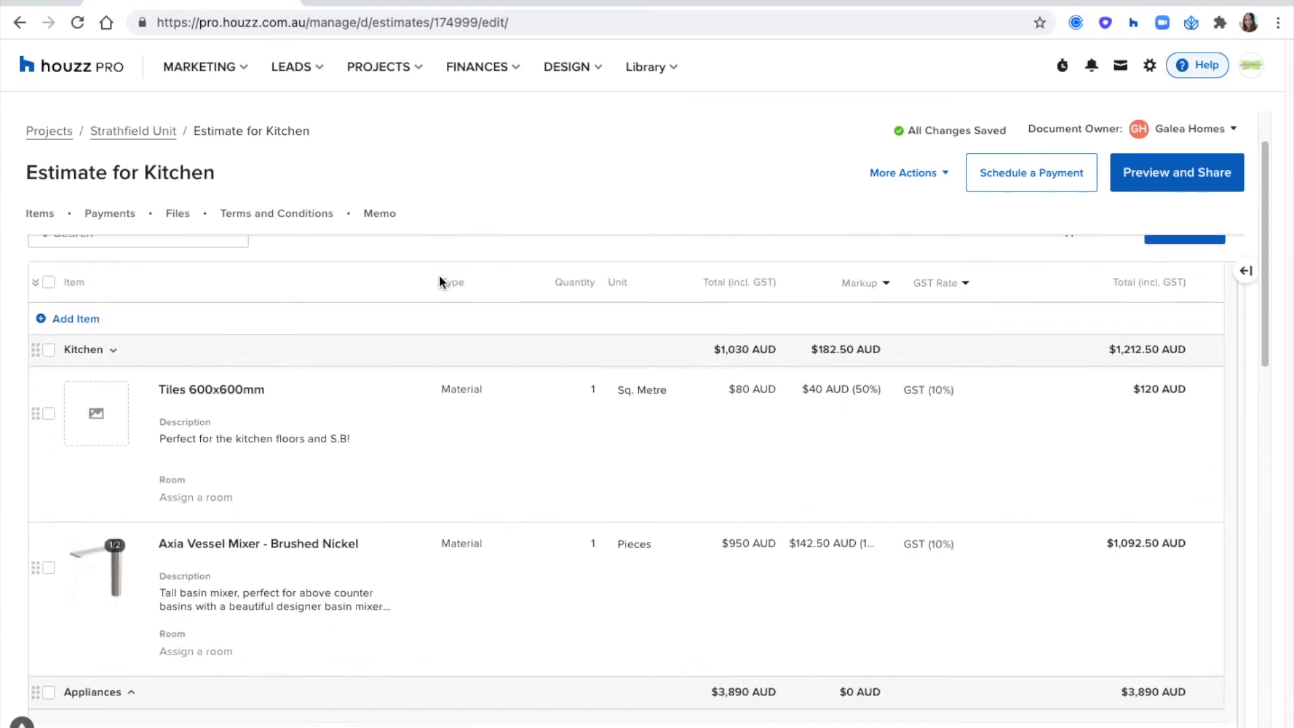
- Set the quantity of Tiles 600x600mm to 45 and of the Axia Vessel Mixer to 2
scroll(440, 278, down, 1)
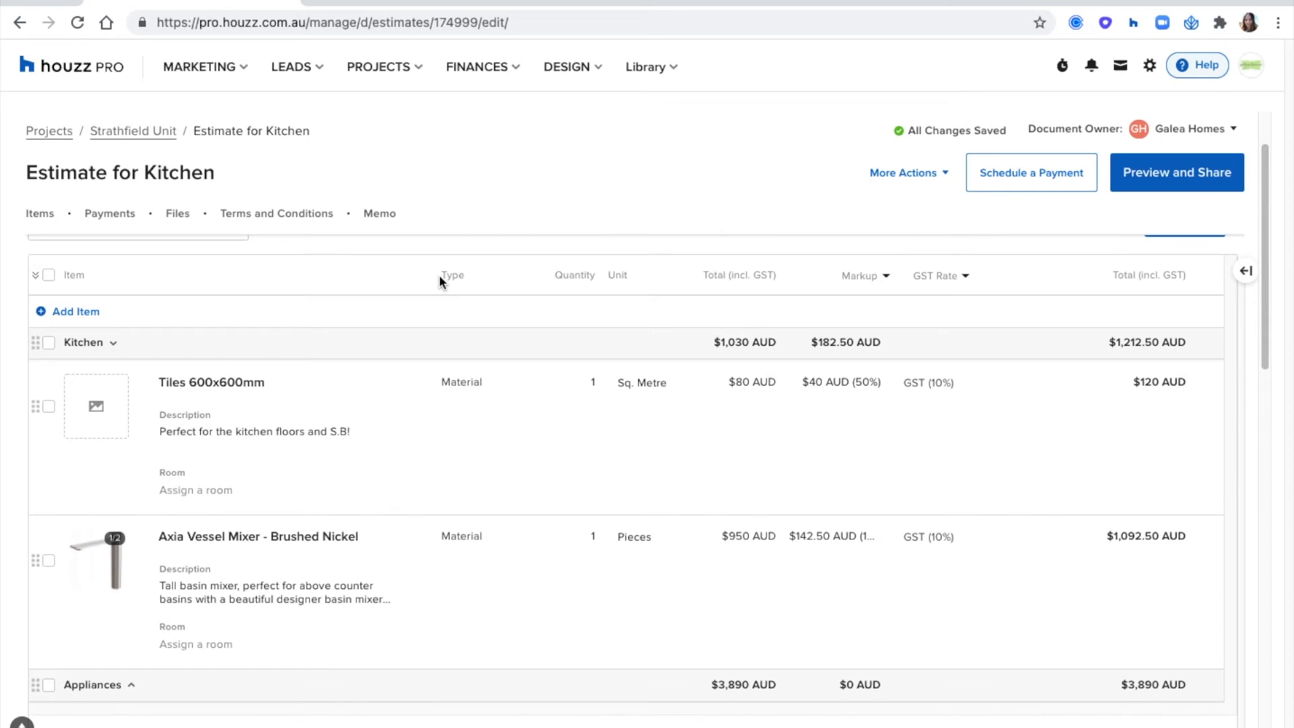
click(587, 379)
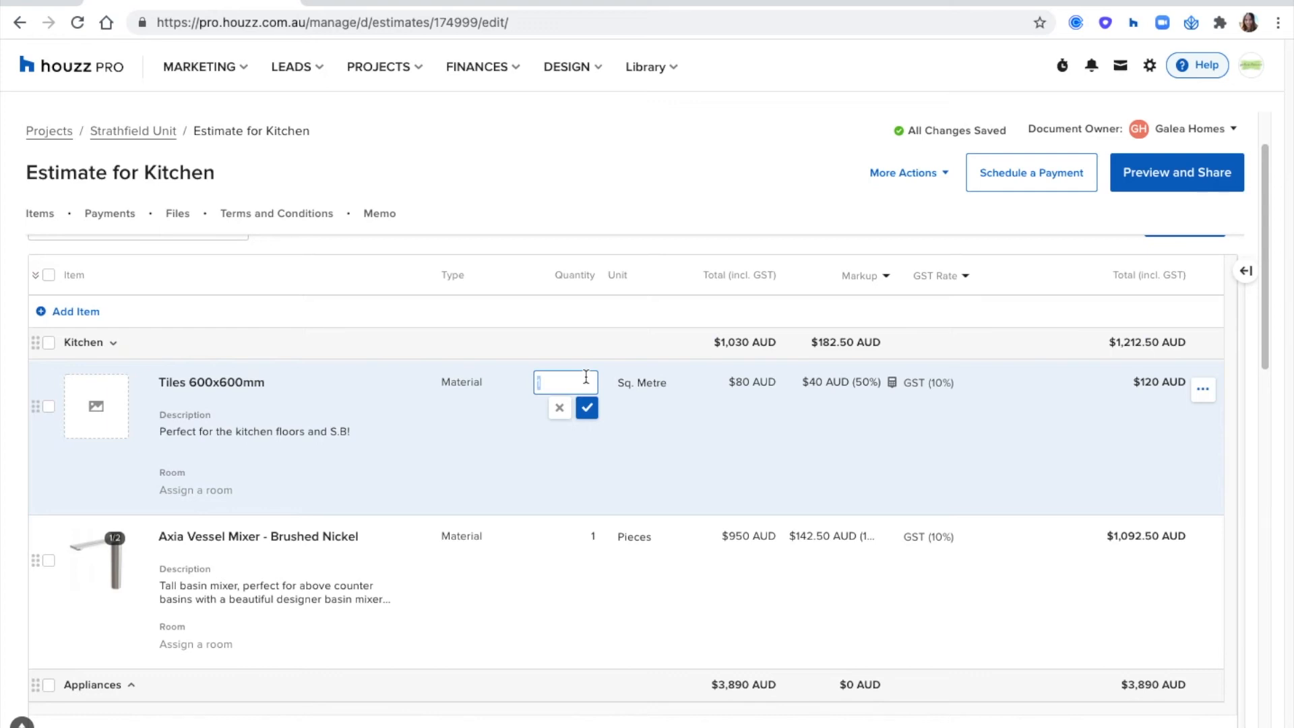
text(45)
click(588, 407)
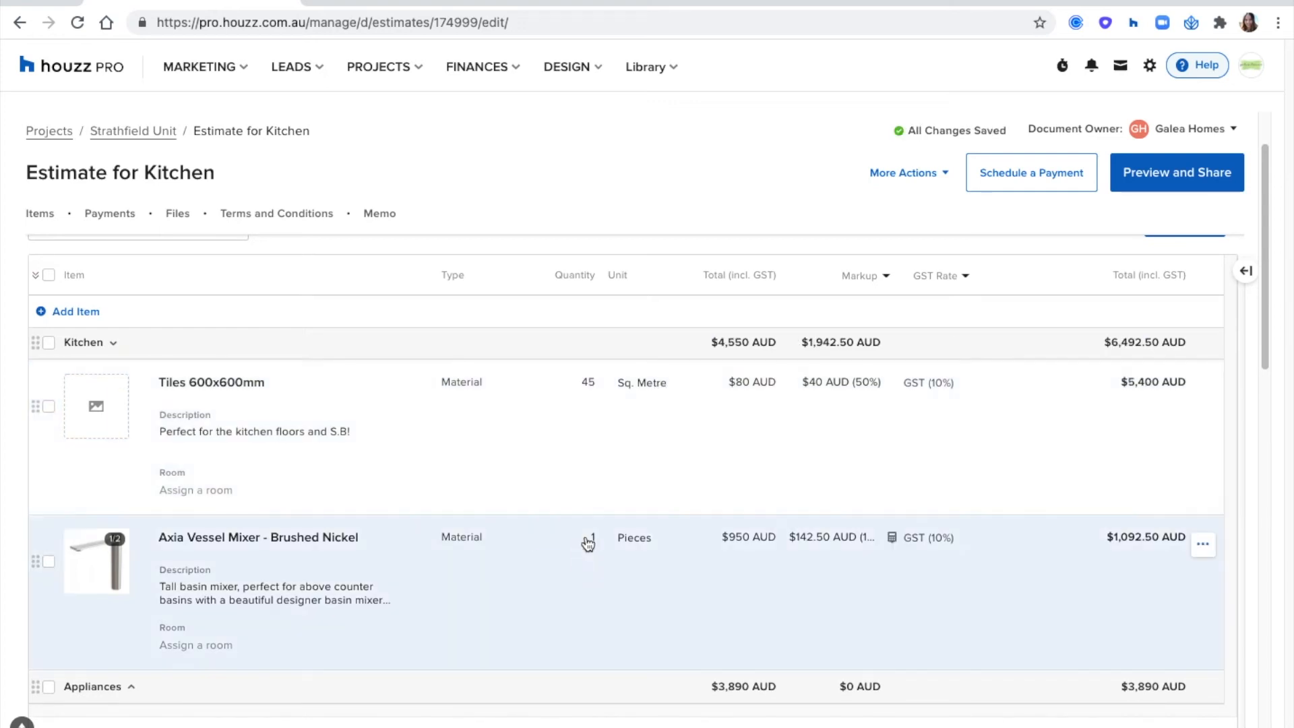
click(586, 537)
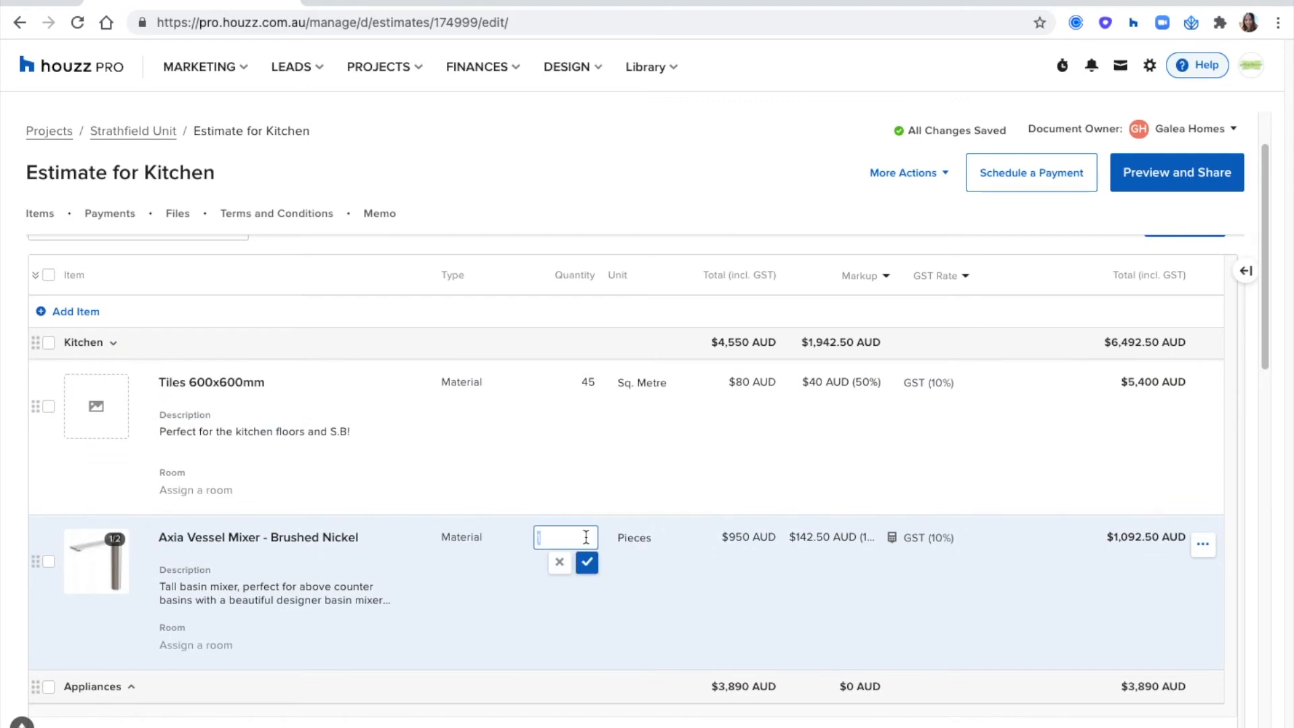
text(2)
click(587, 562)
- Review the estimate's totals and expand the Appliances group to check its items
scroll(605, 491, down, 2)
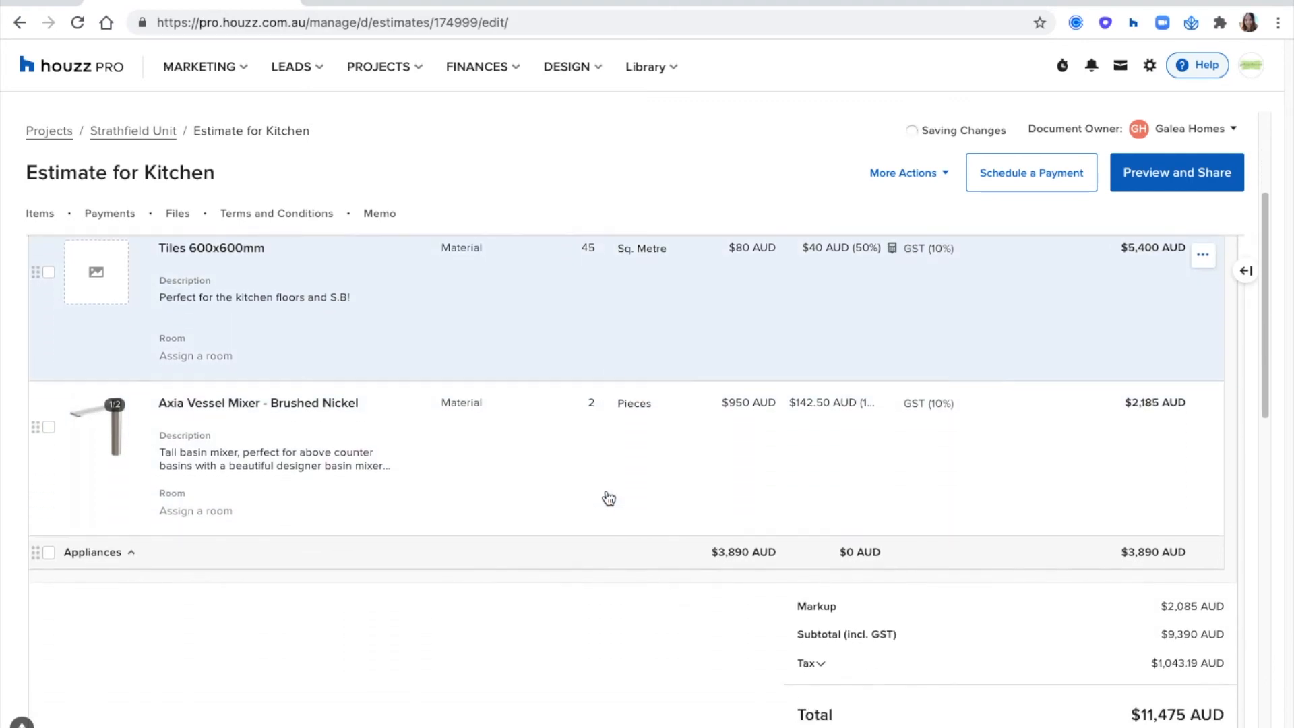
scroll(609, 499, down, 2)
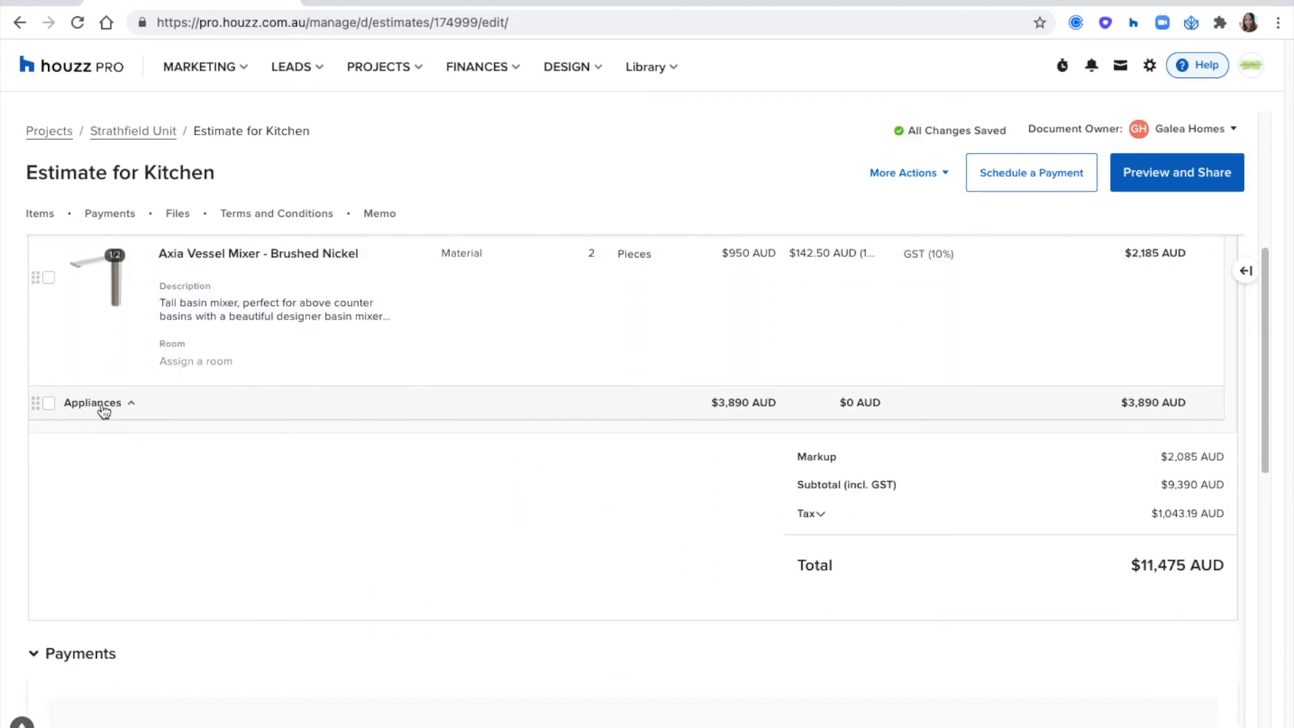
click(103, 403)
scroll(456, 490, down, 3)
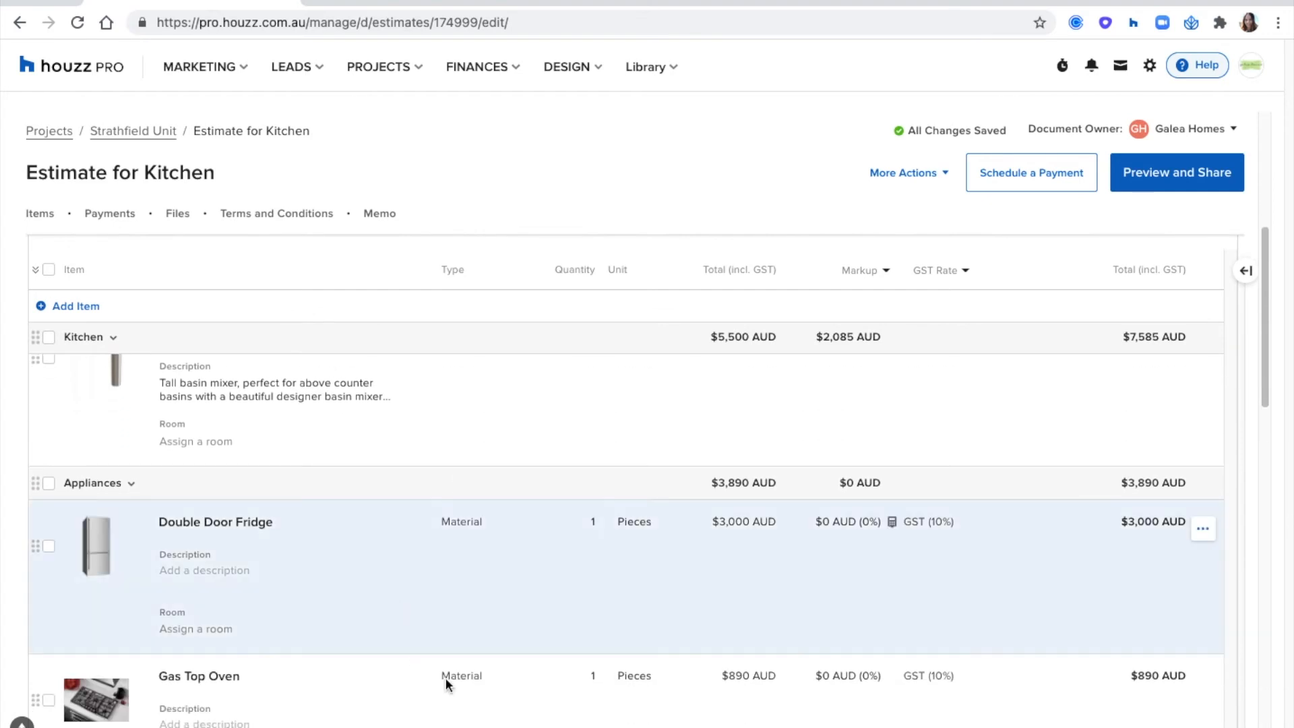
- Use the business logo as the cover image of the Tiles 600x600mm item and save it
scroll(541, 659, up, 3)
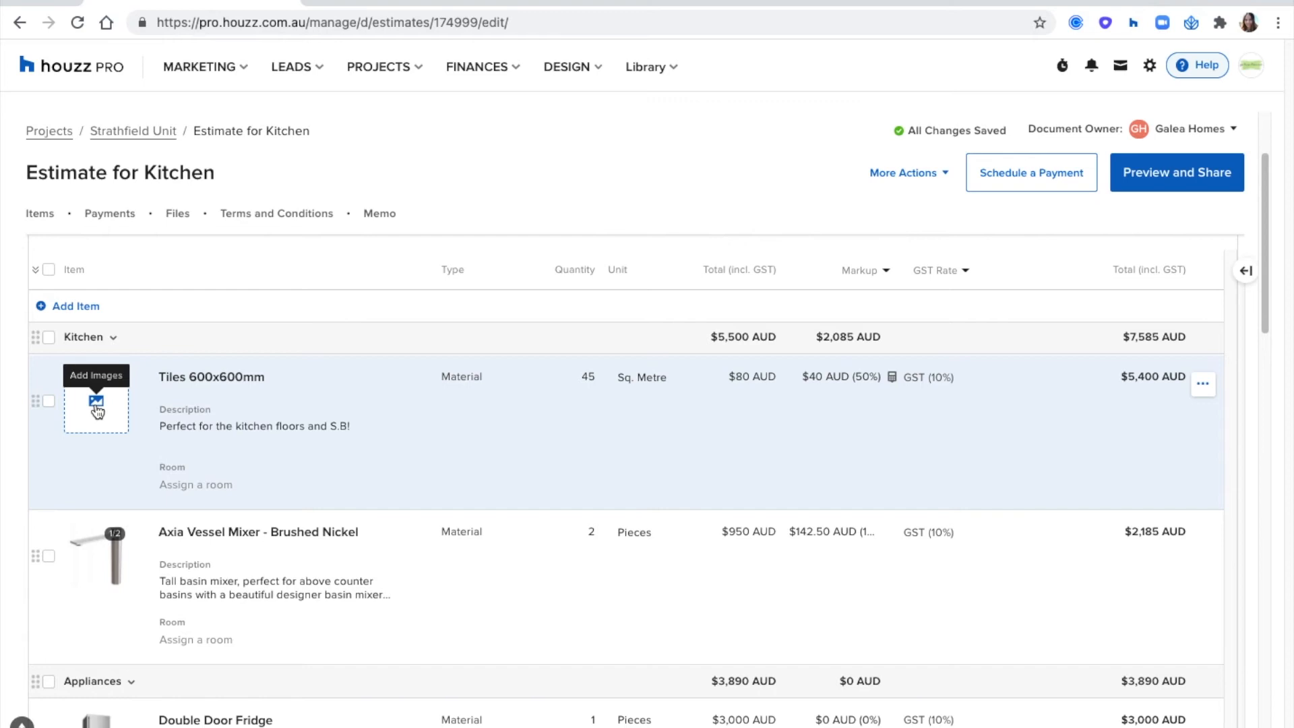
click(96, 402)
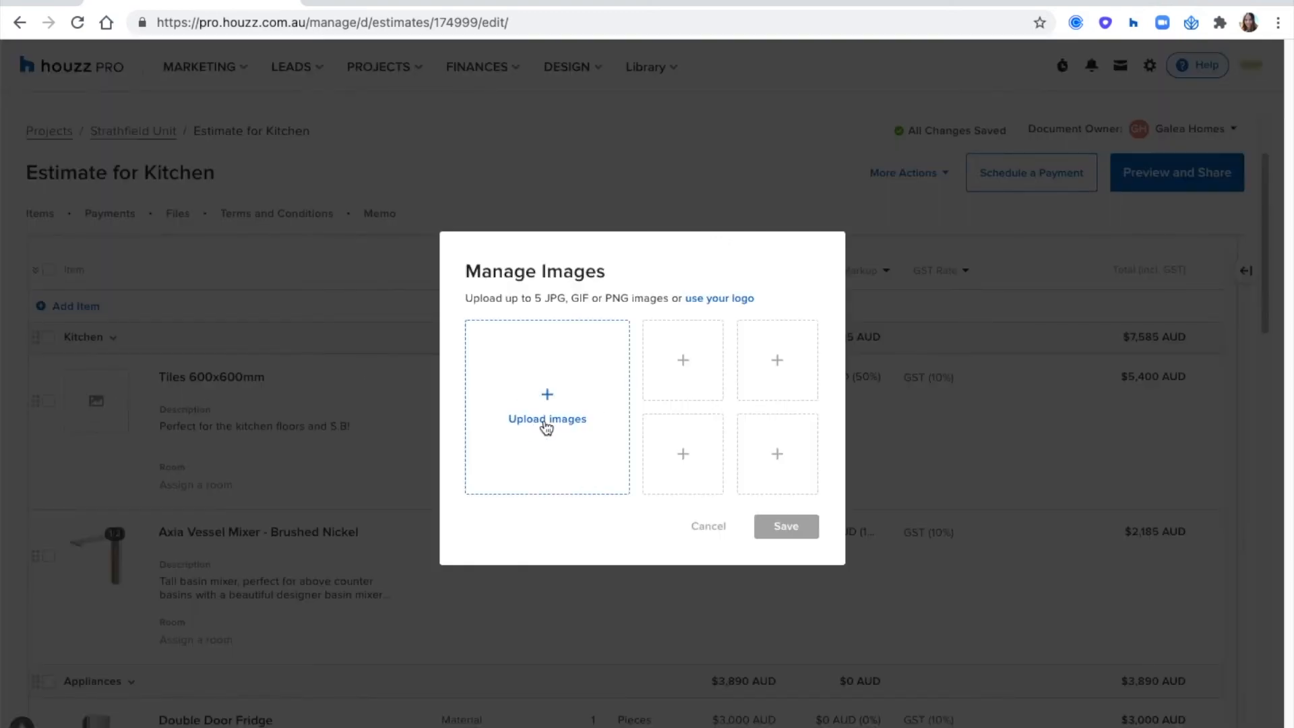
click(738, 299)
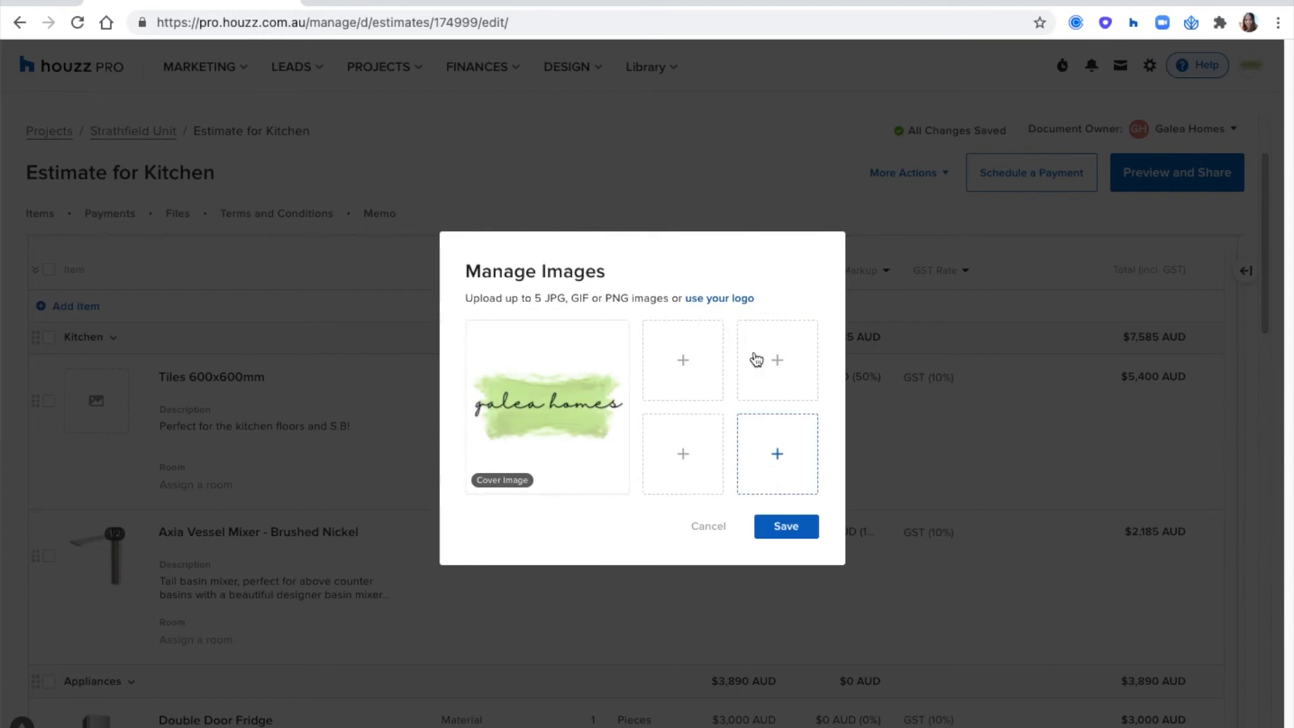
click(777, 529)
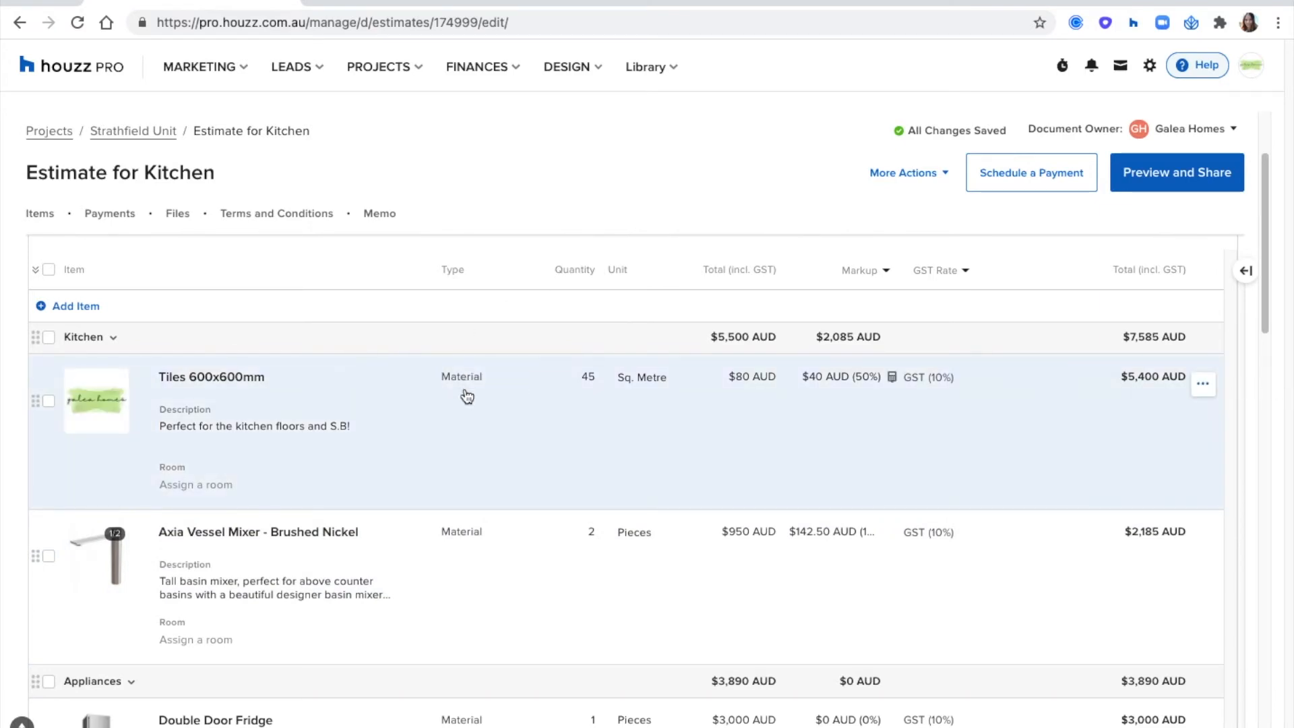
mouse_move(101, 379)
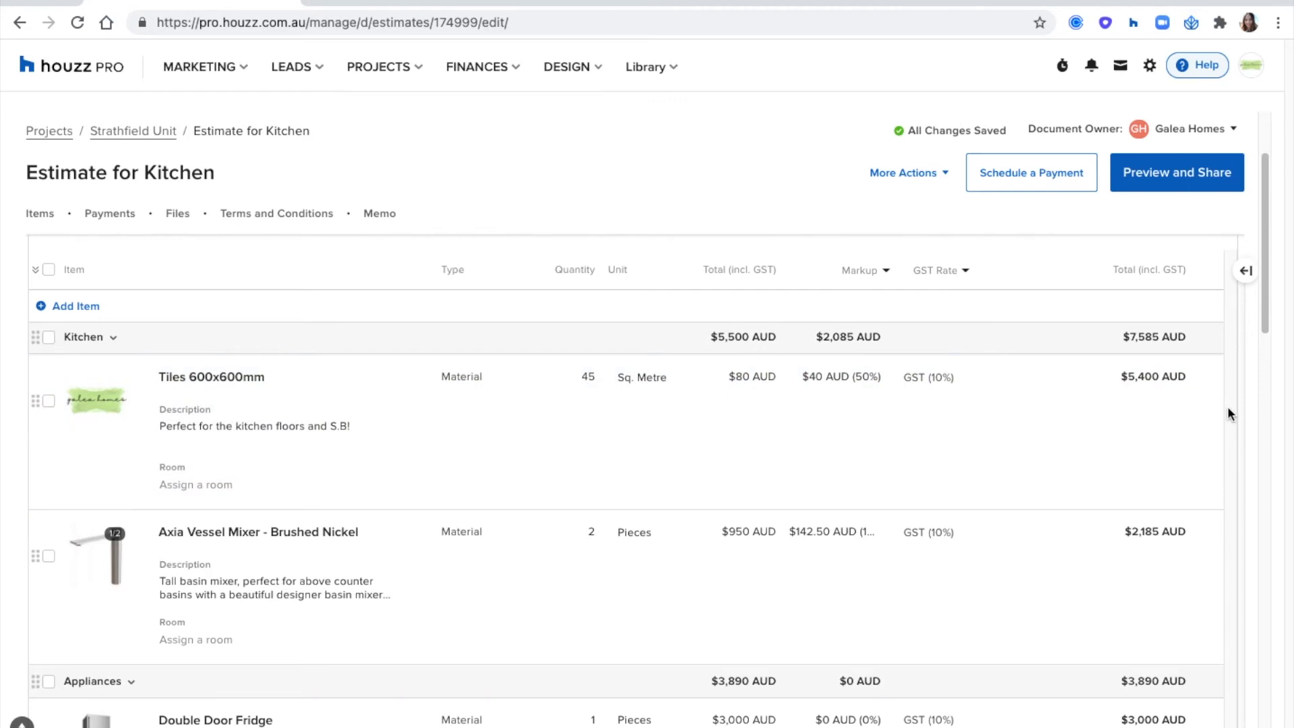
- Customise the client's view of the estimate by turning Room off and toggling Description off and back on
scroll(985, 430, down, 3)
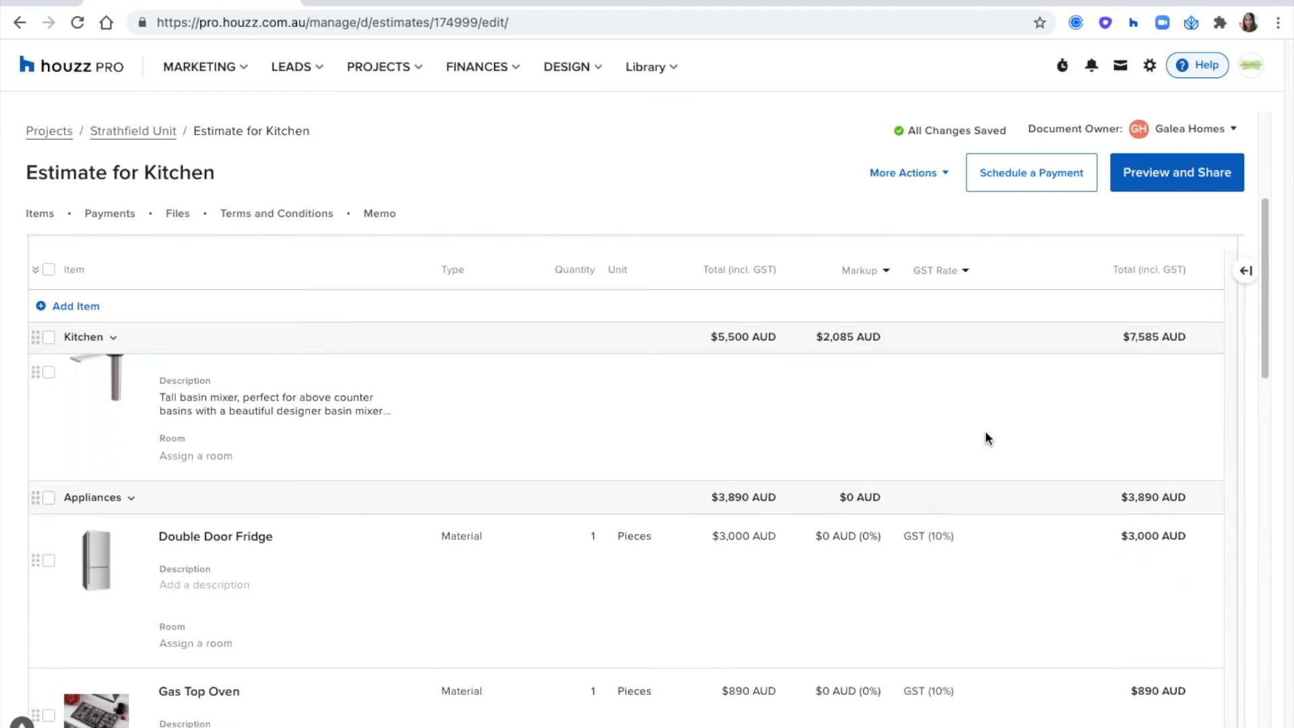
scroll(985, 430, up, 1)
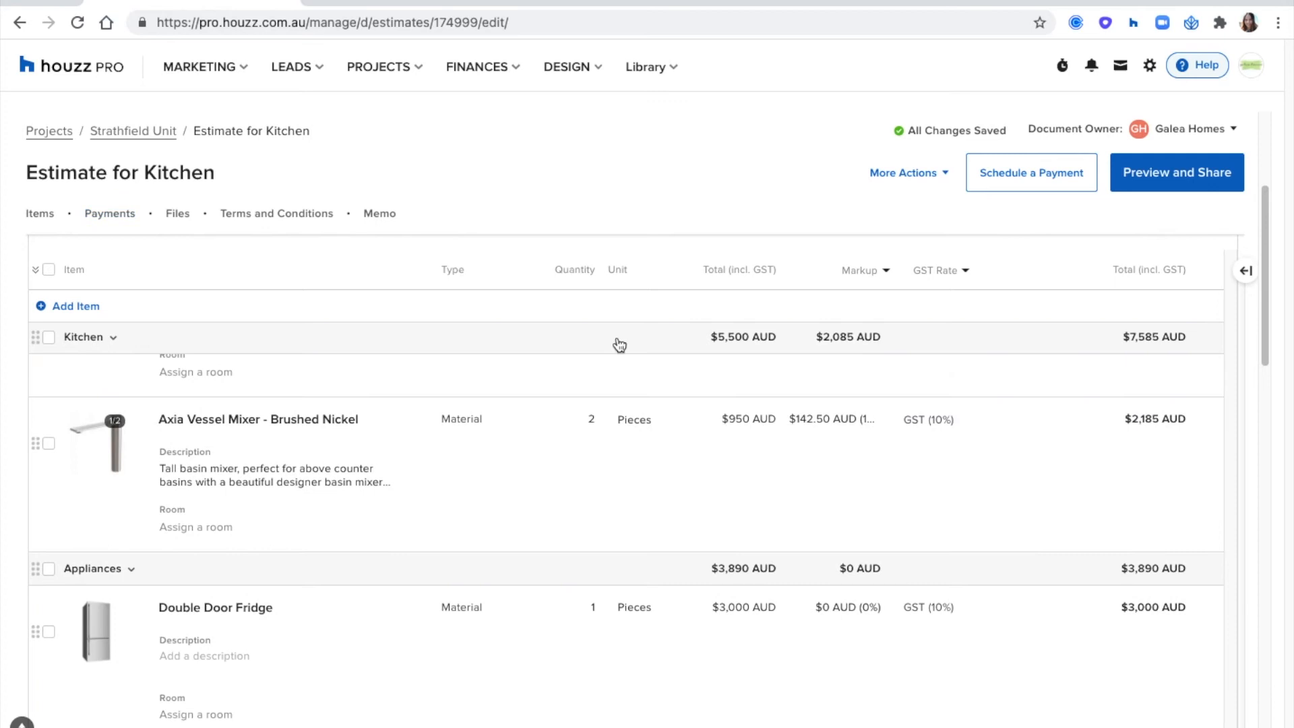
scroll(620, 345, up, 5)
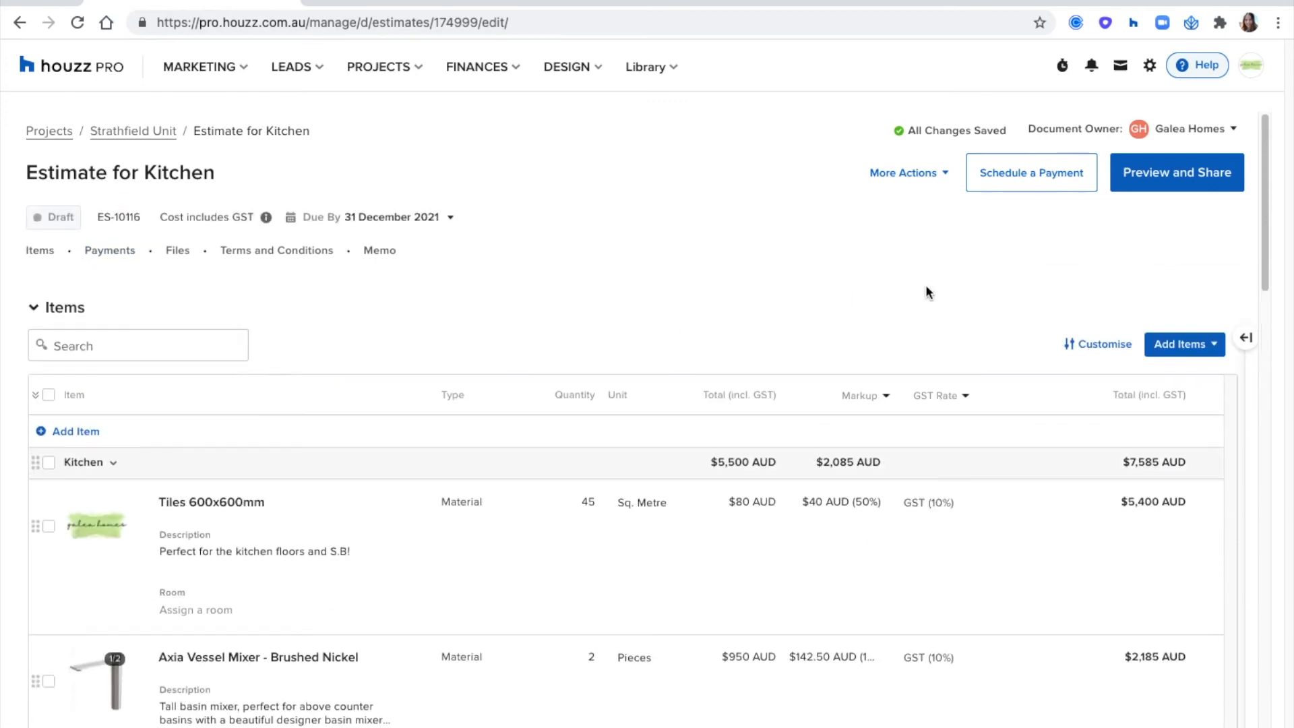
click(1097, 347)
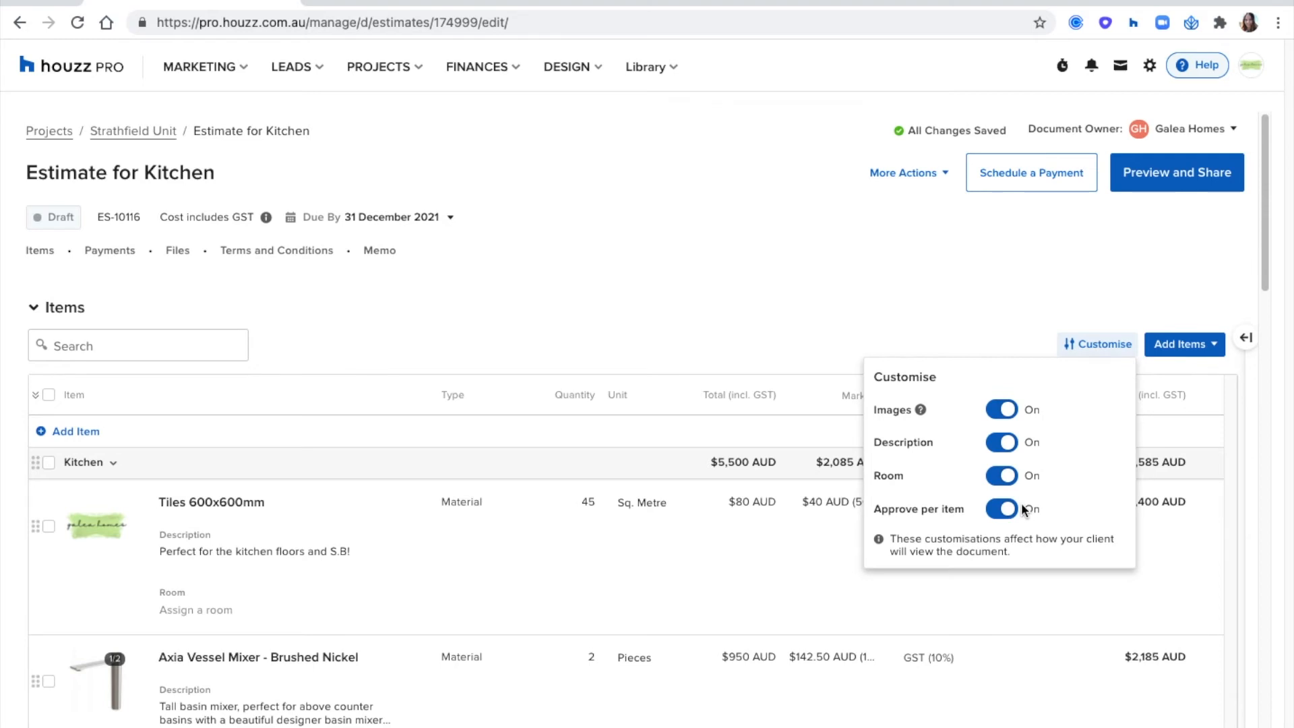
click(1004, 478)
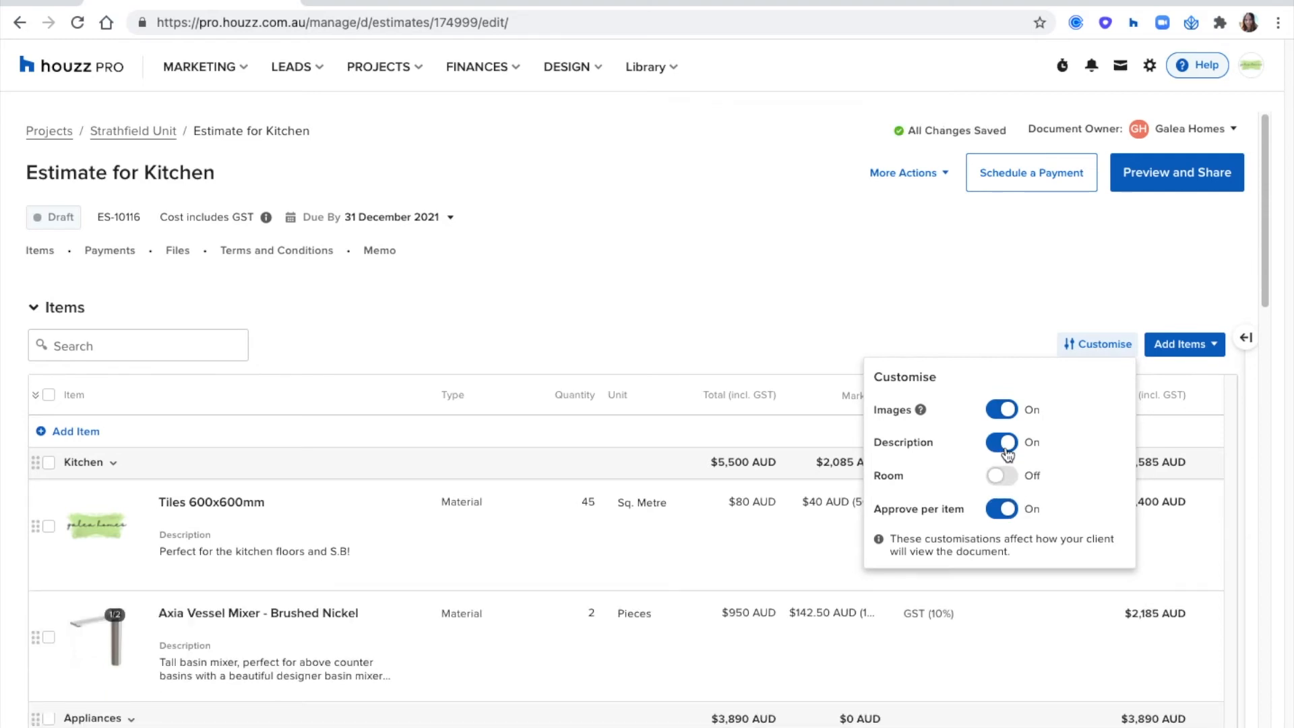
click(1008, 454)
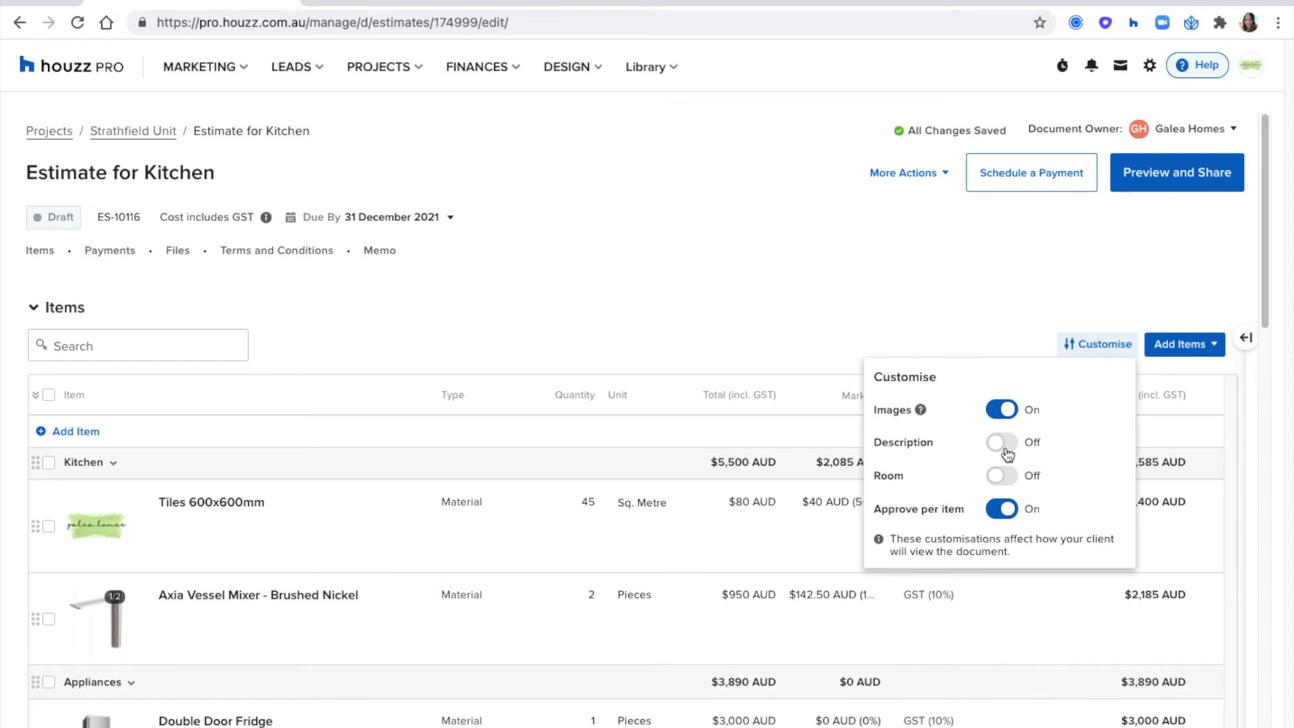
click(1007, 450)
click(876, 311)
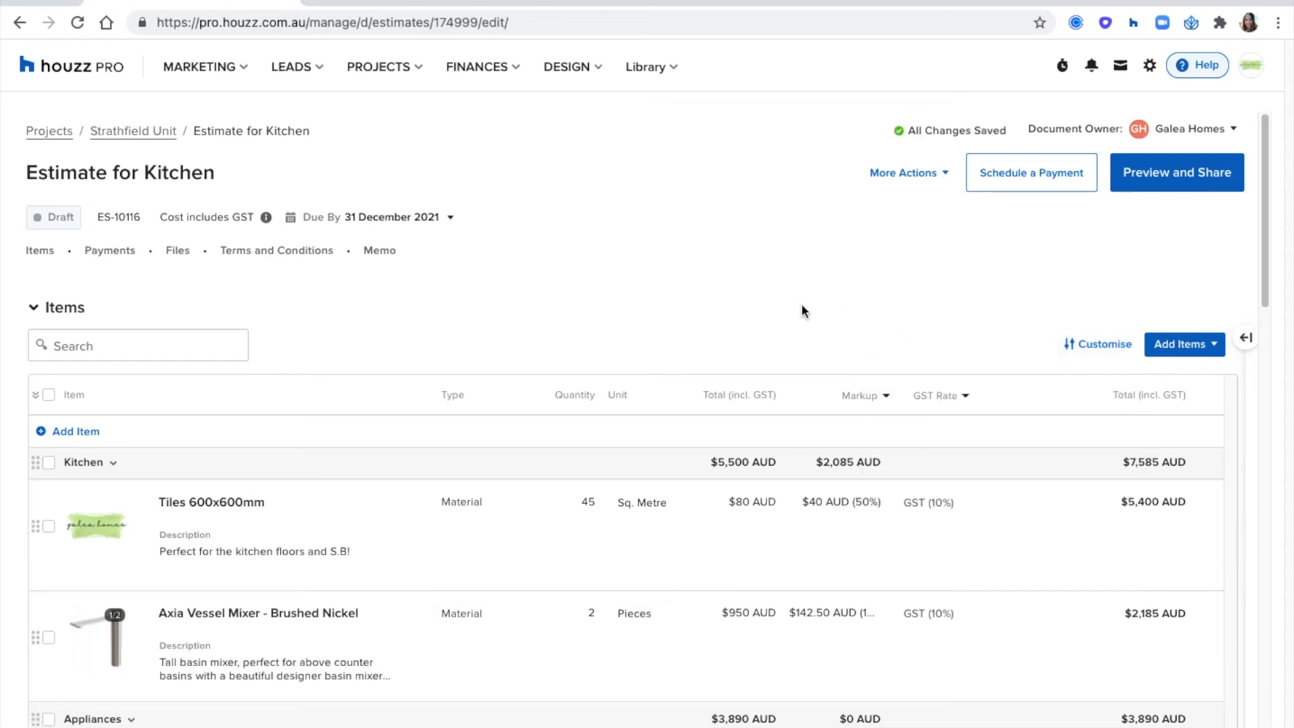
- Start a deposit request for the estimate and set its amount to 50% of the total
scroll(802, 306, down, 5)
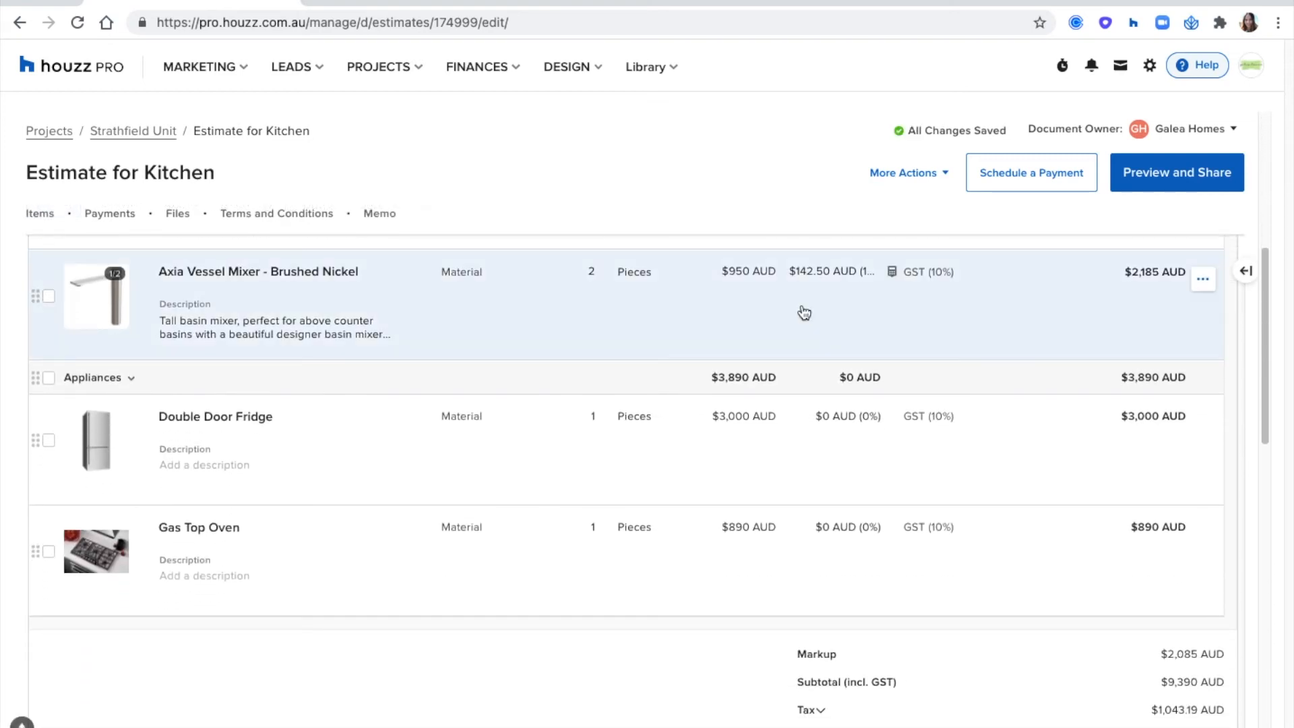
scroll(802, 311, down, 6)
scroll(802, 305, down, 5)
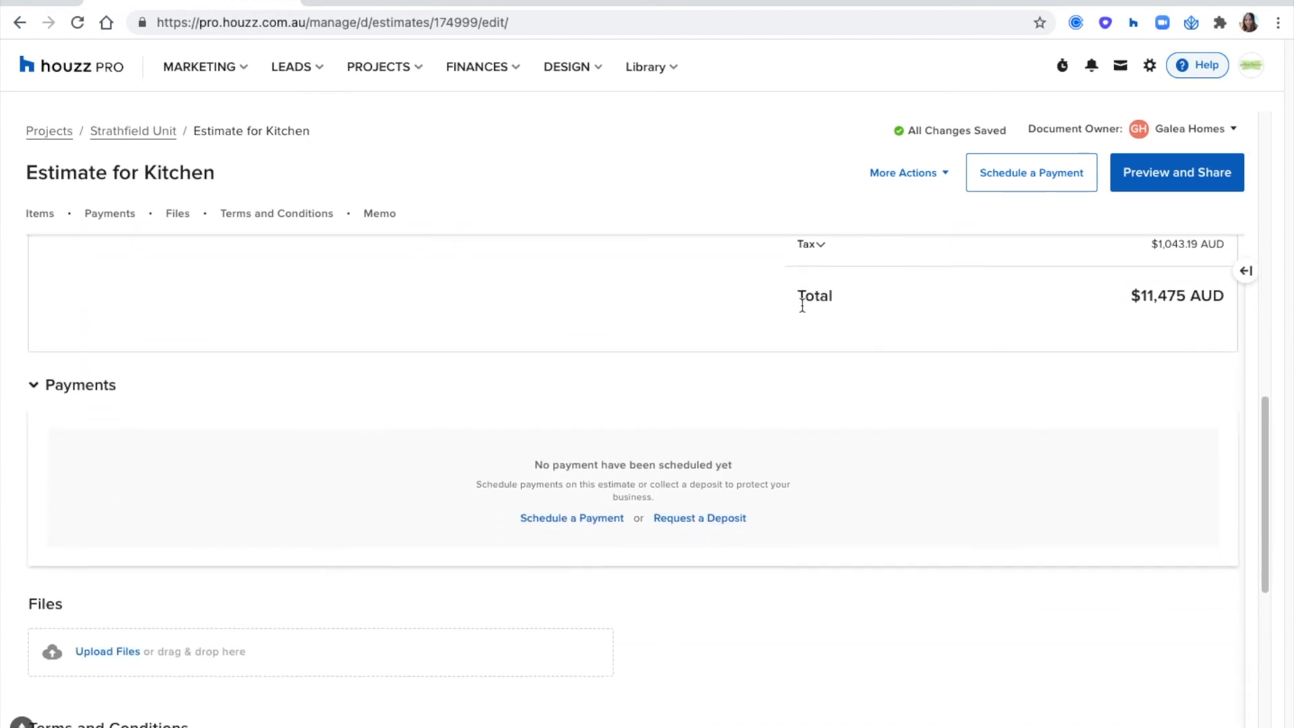
scroll(714, 322, down, 1)
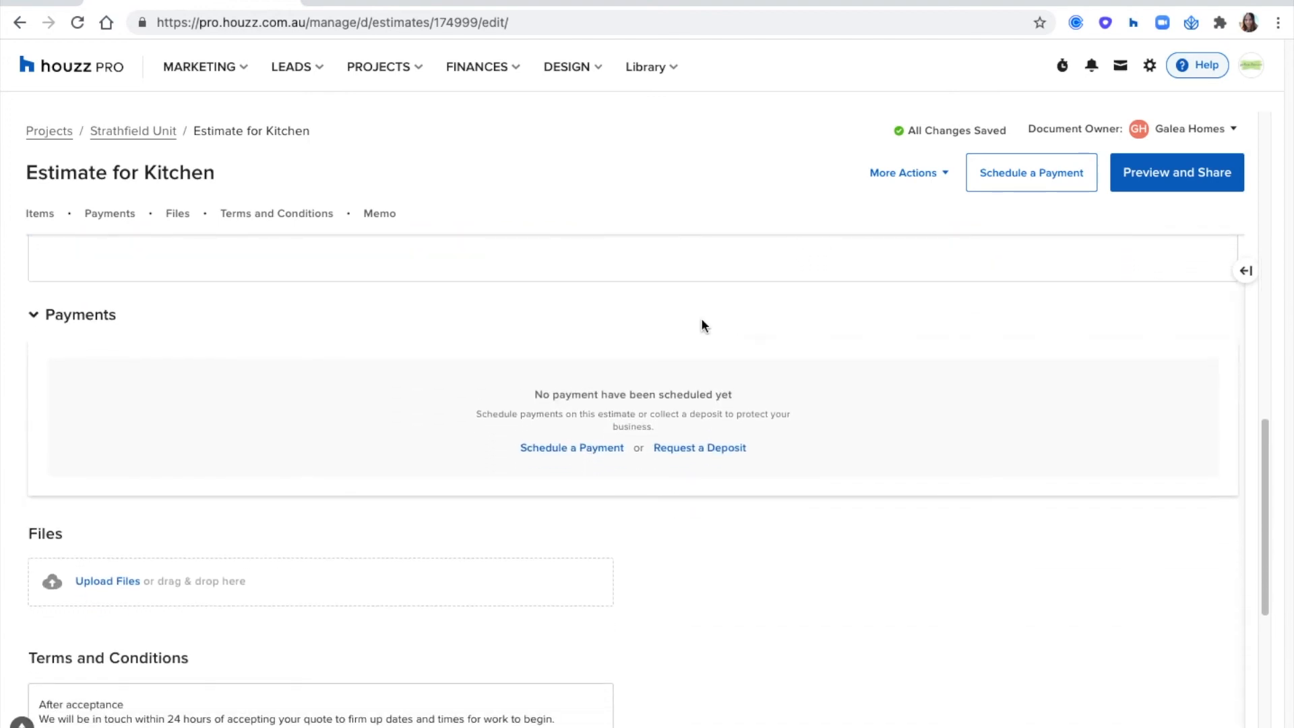
click(697, 455)
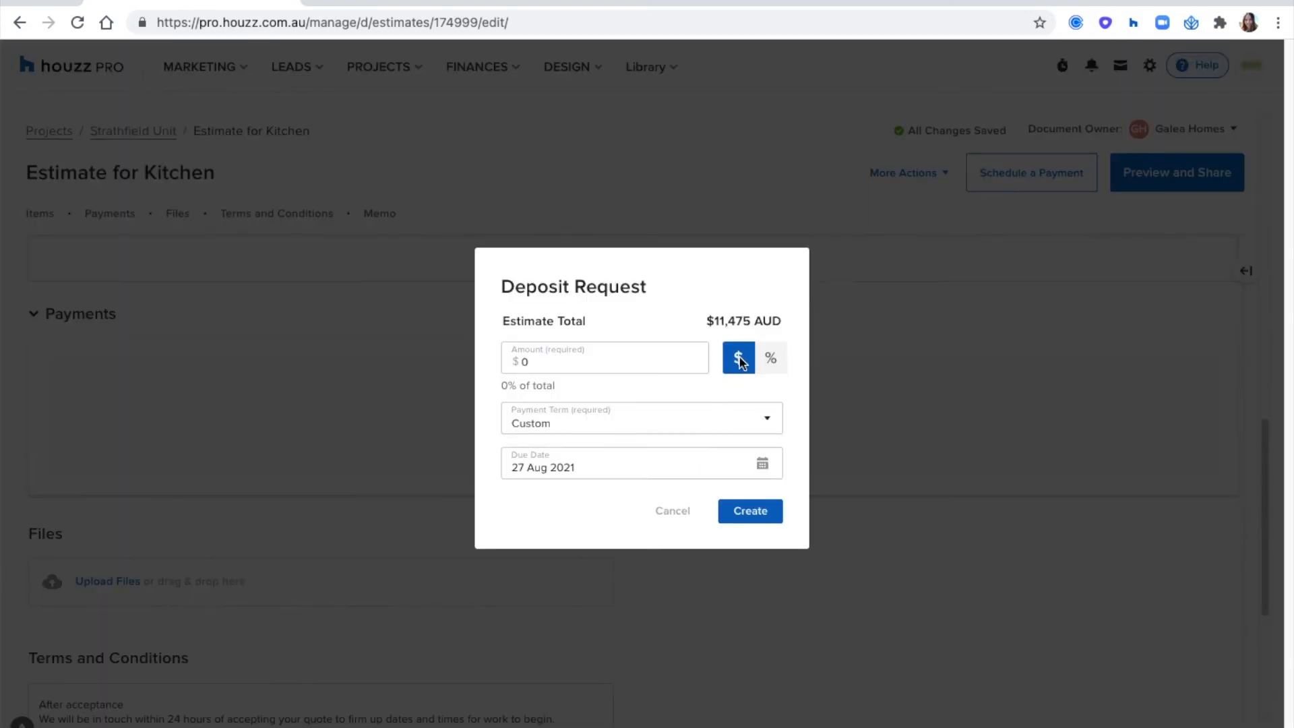
click(563, 362)
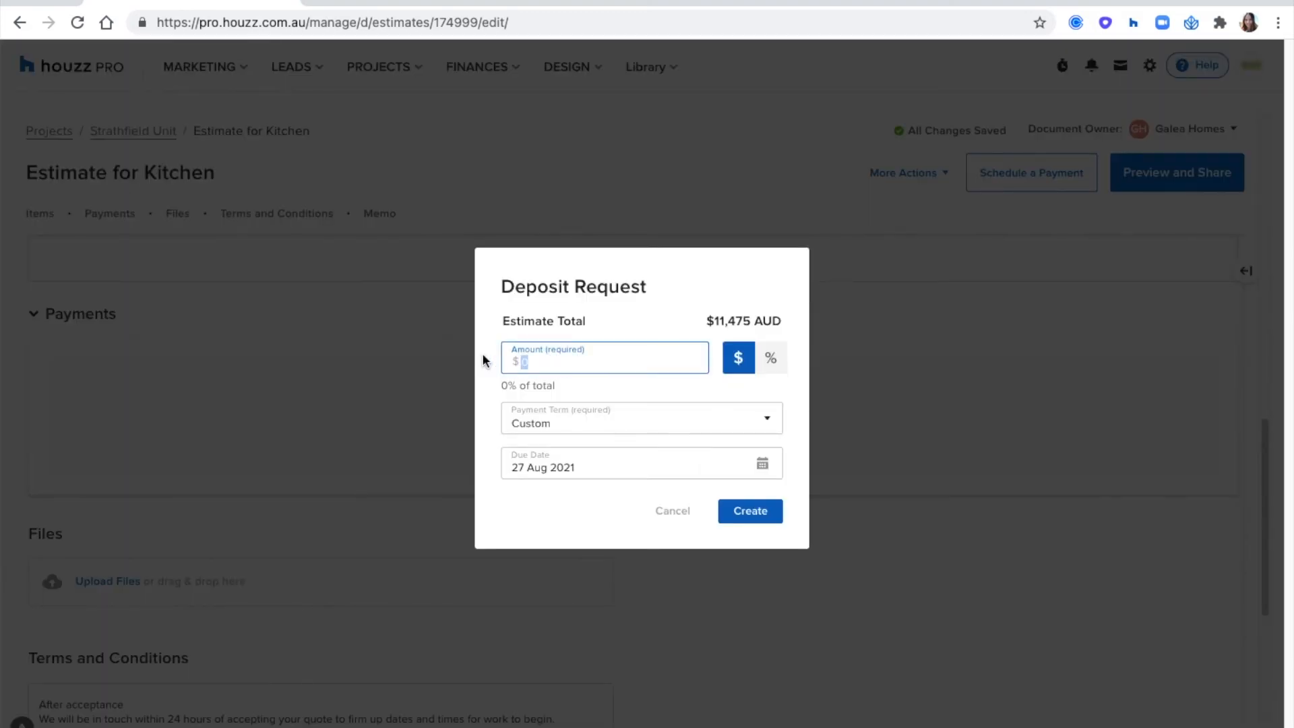
text(50)
click(768, 364)
drag(566, 360, 468, 358)
text(50)
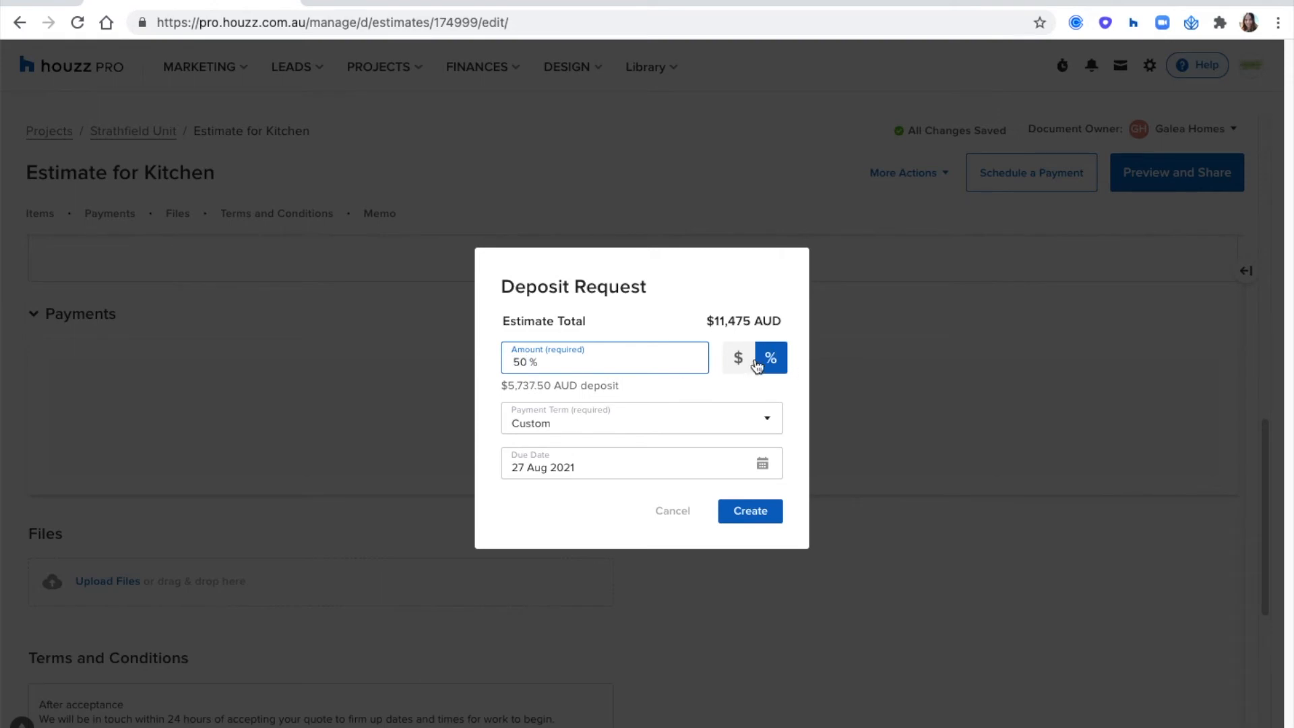
click(720, 381)
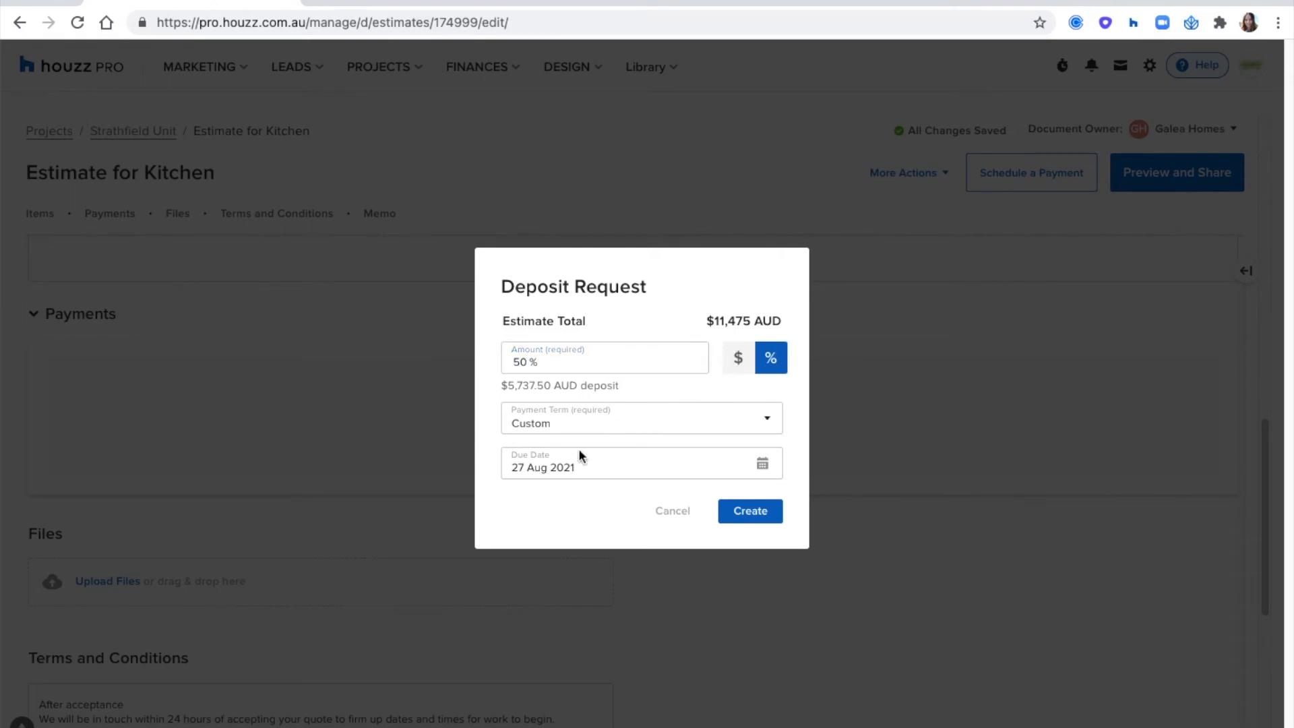
- Set the deposit's due date to 7 Jan 2022 and create the deposit request
click(557, 467)
click(677, 504)
click(677, 504)
click(677, 505)
click(676, 505)
click(677, 504)
click(624, 587)
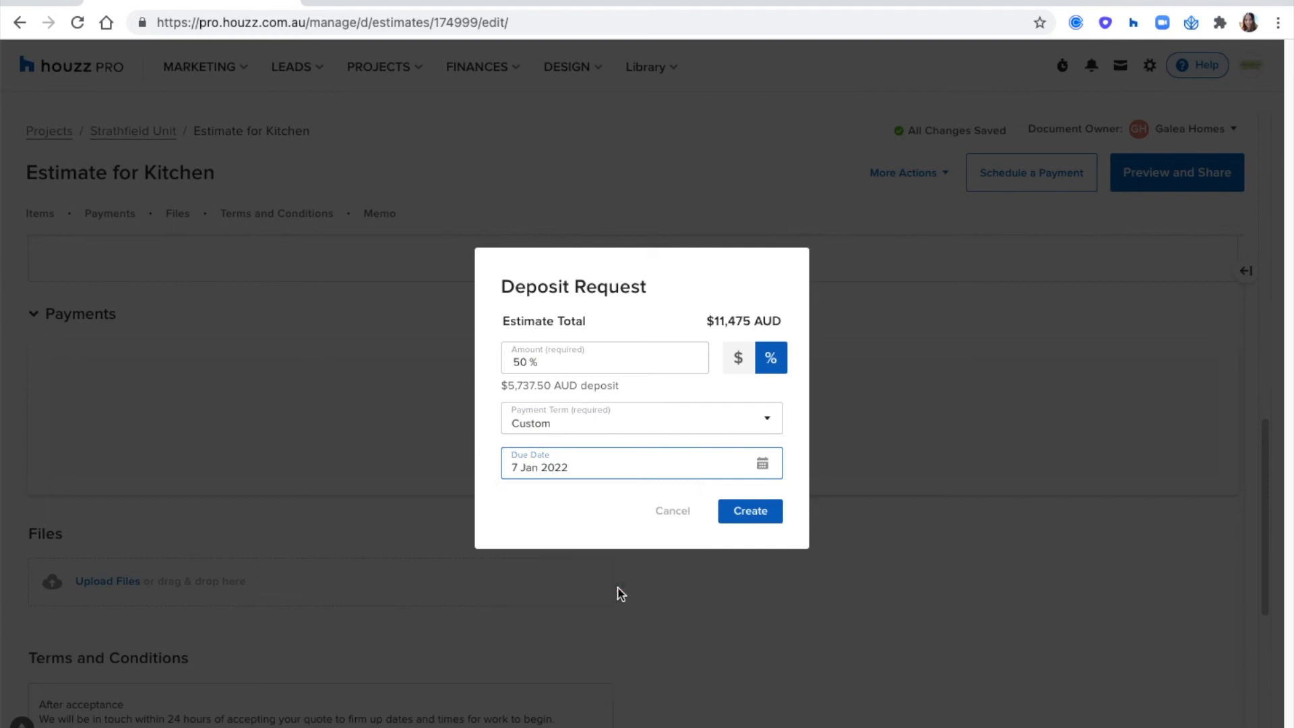
click(758, 517)
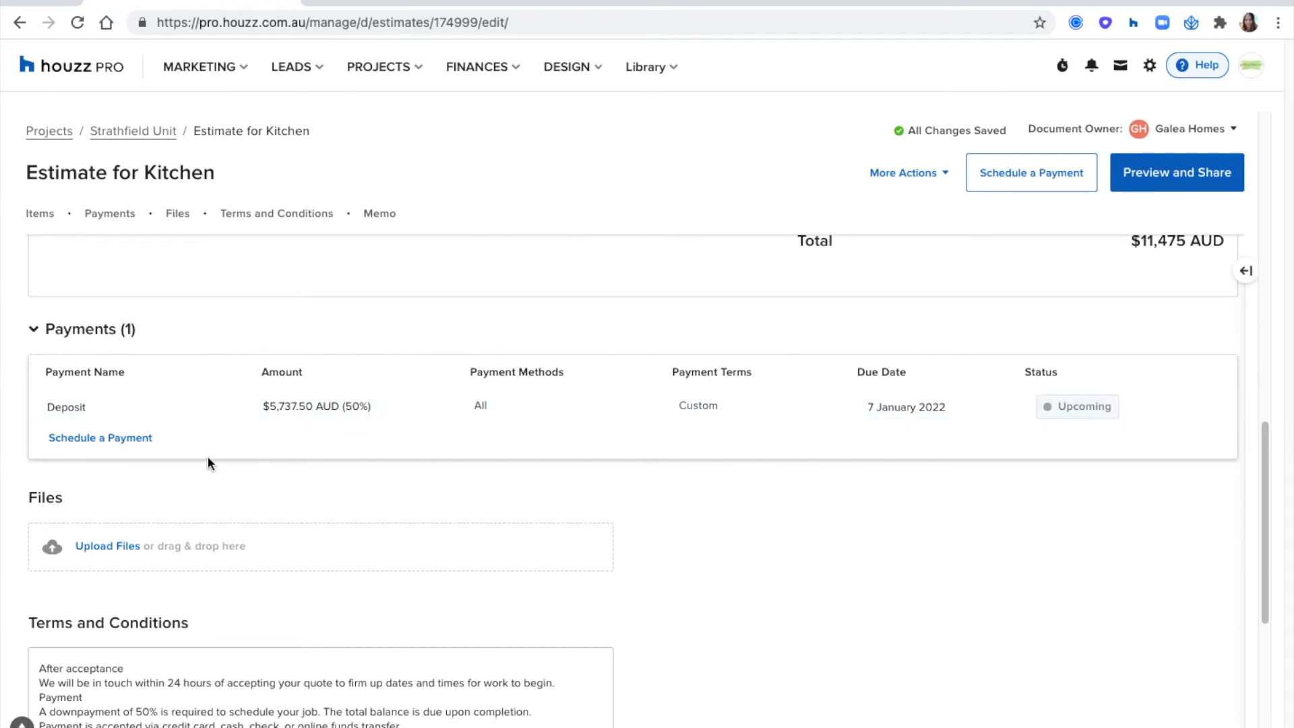
- Schedule two more payments after the deposit and name them "Design phase" and "Labour Fee"
click(123, 439)
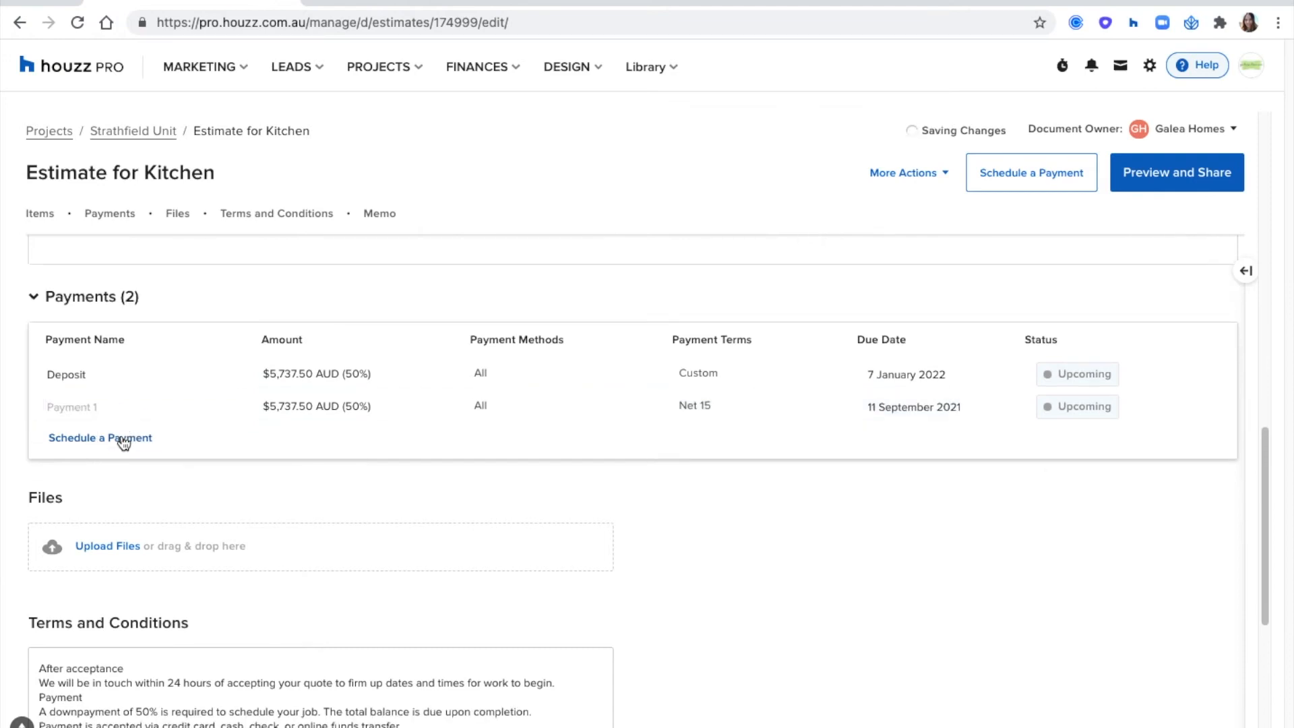
click(124, 439)
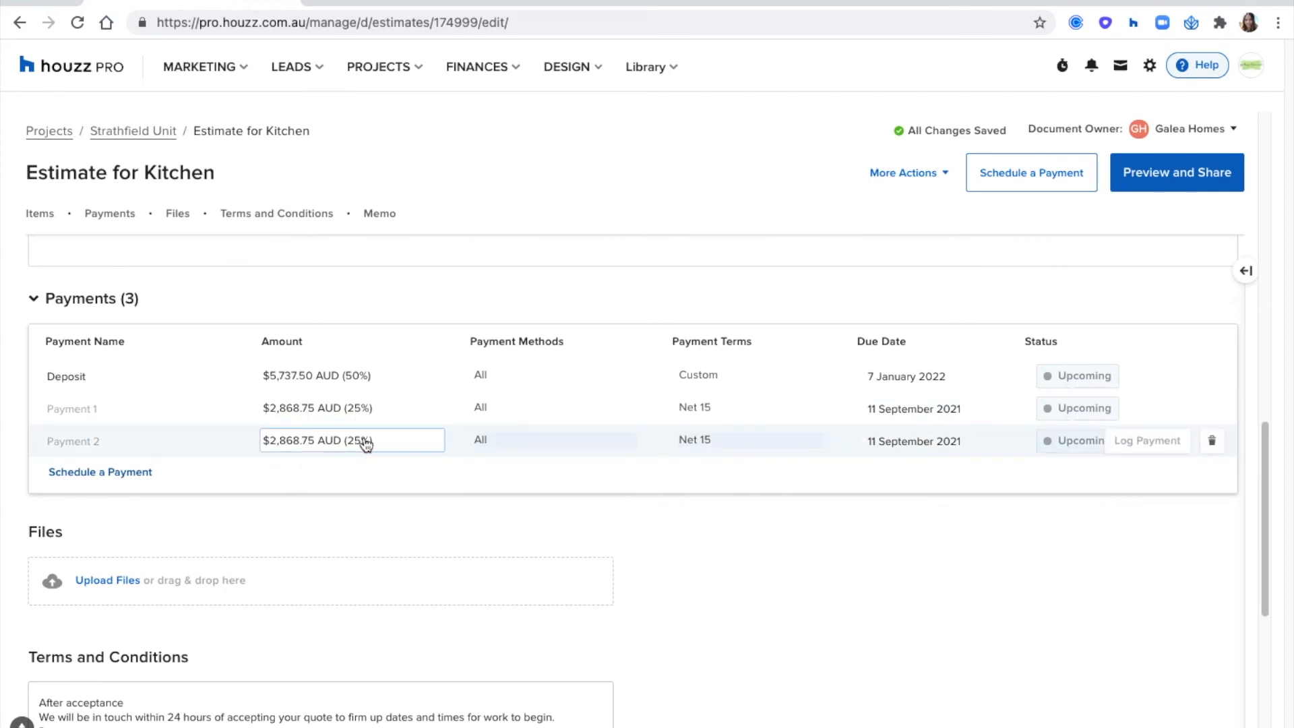
click(66, 404)
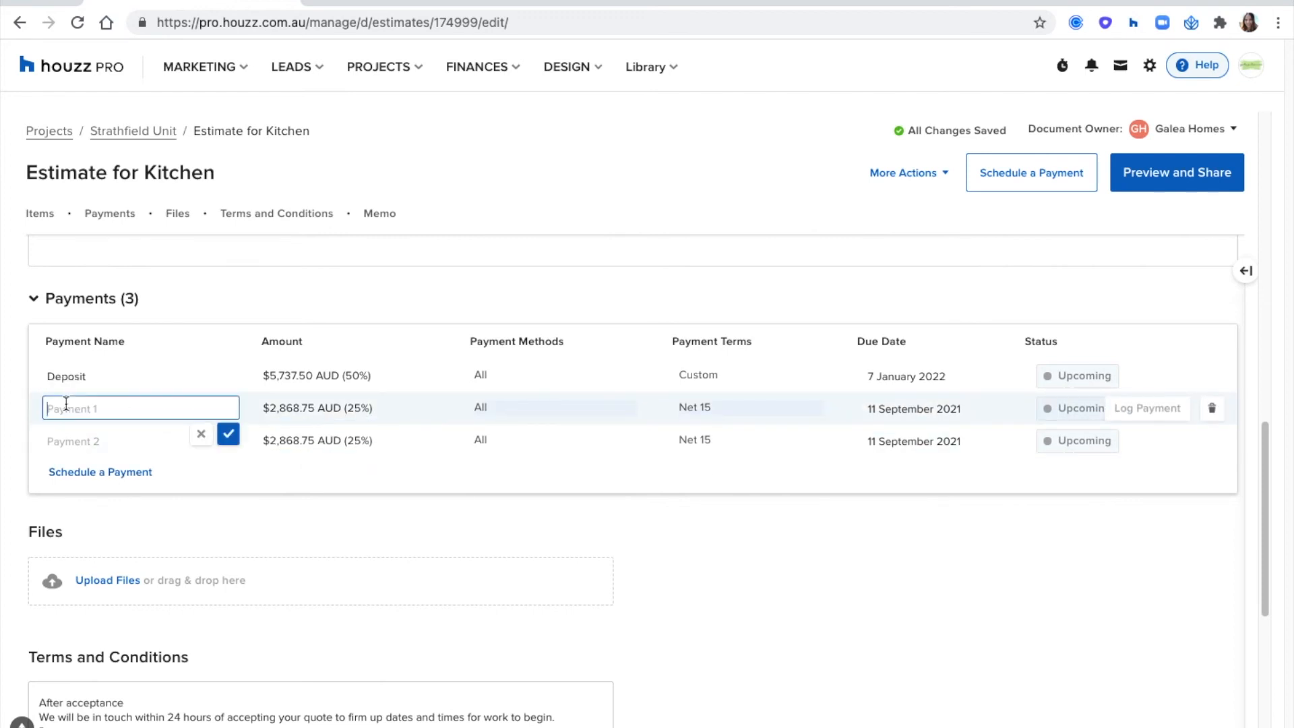
text(Design phase)
click(101, 440)
text(Labour Fee)
click(227, 466)
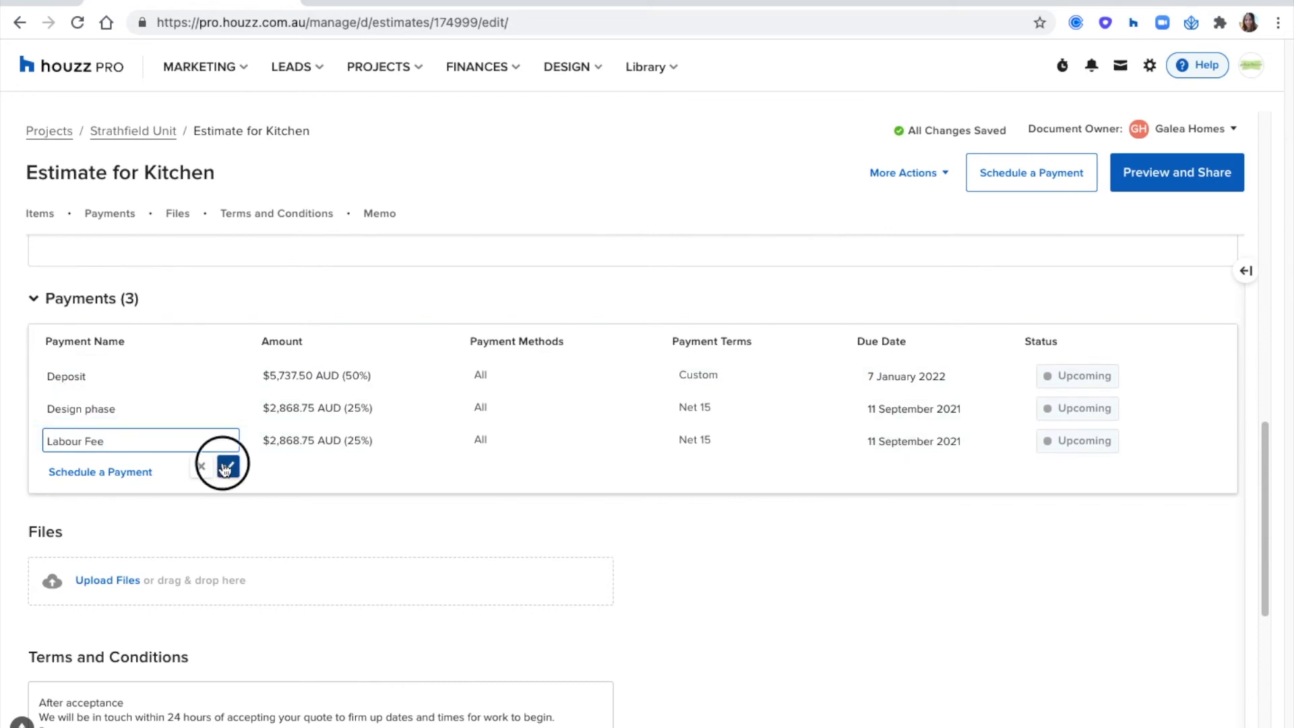
- Set the due date of the Design phase payment to 11 February 2022
click(896, 409)
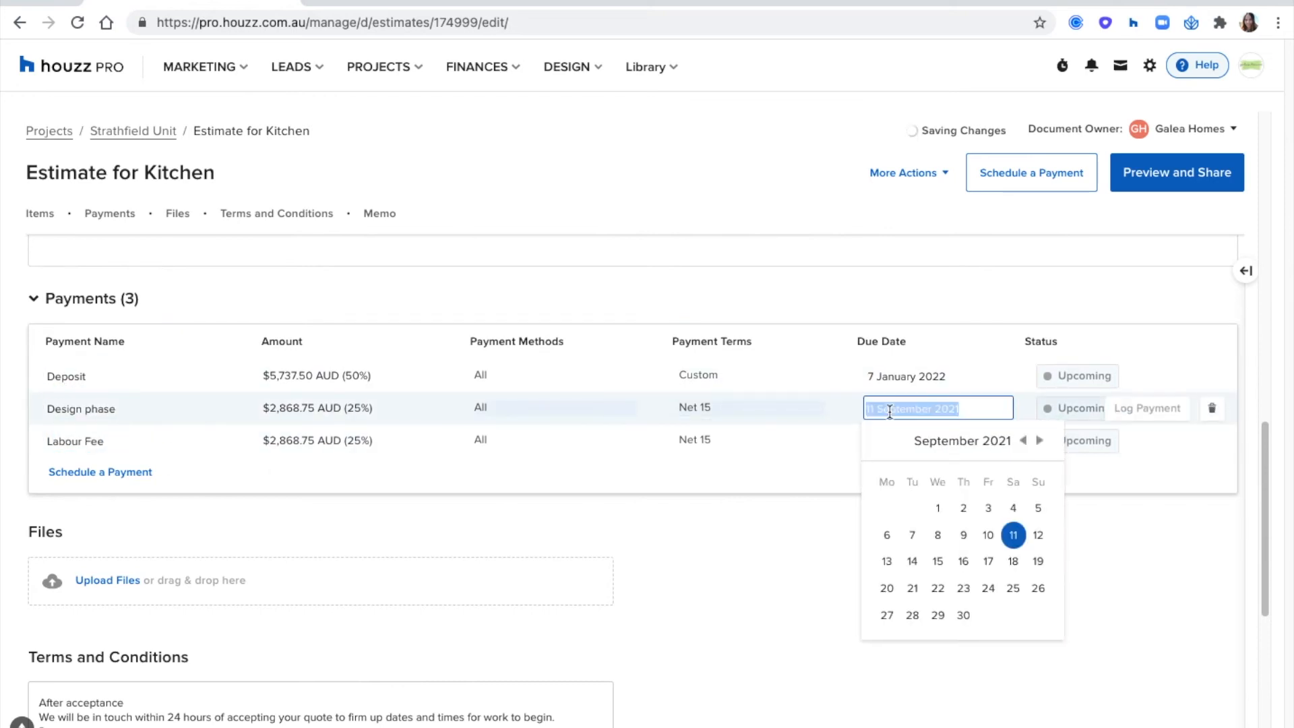
click(1040, 441)
click(1040, 442)
click(1040, 441)
click(1040, 442)
click(1040, 441)
click(986, 534)
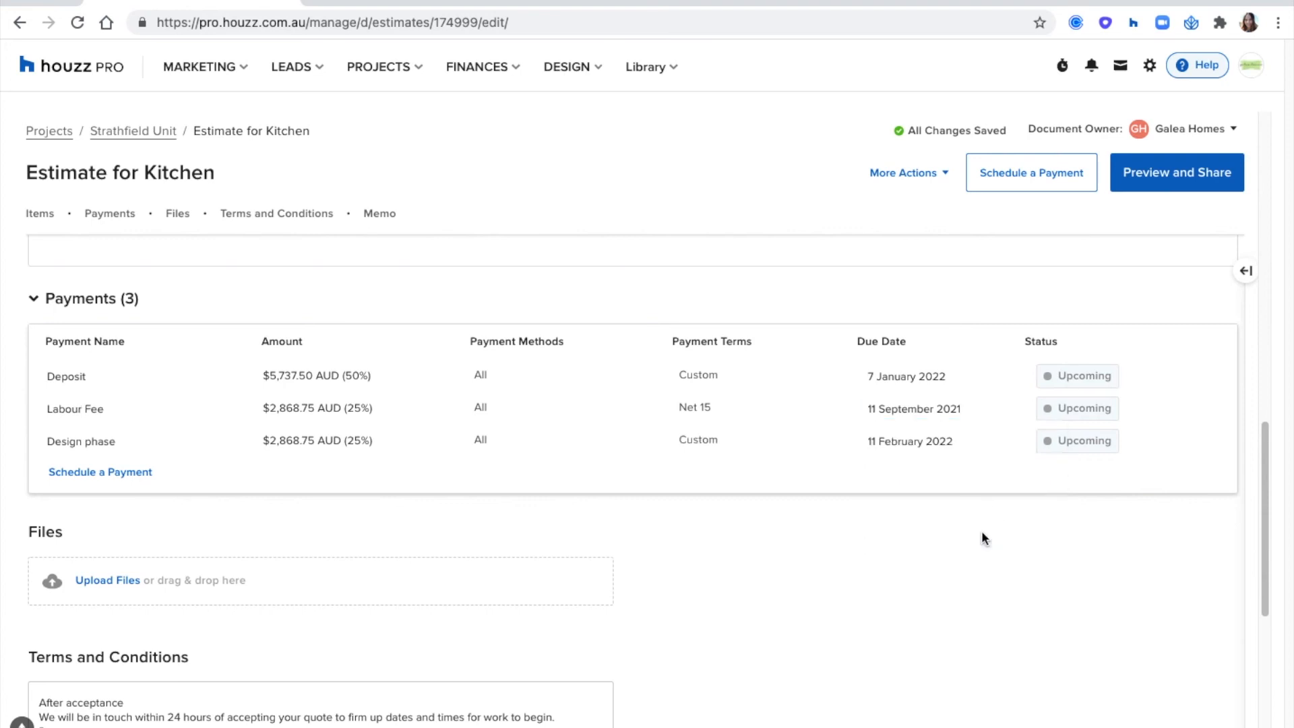
- Set the due date of the Labour Fee payment to 18 March 2022
click(898, 412)
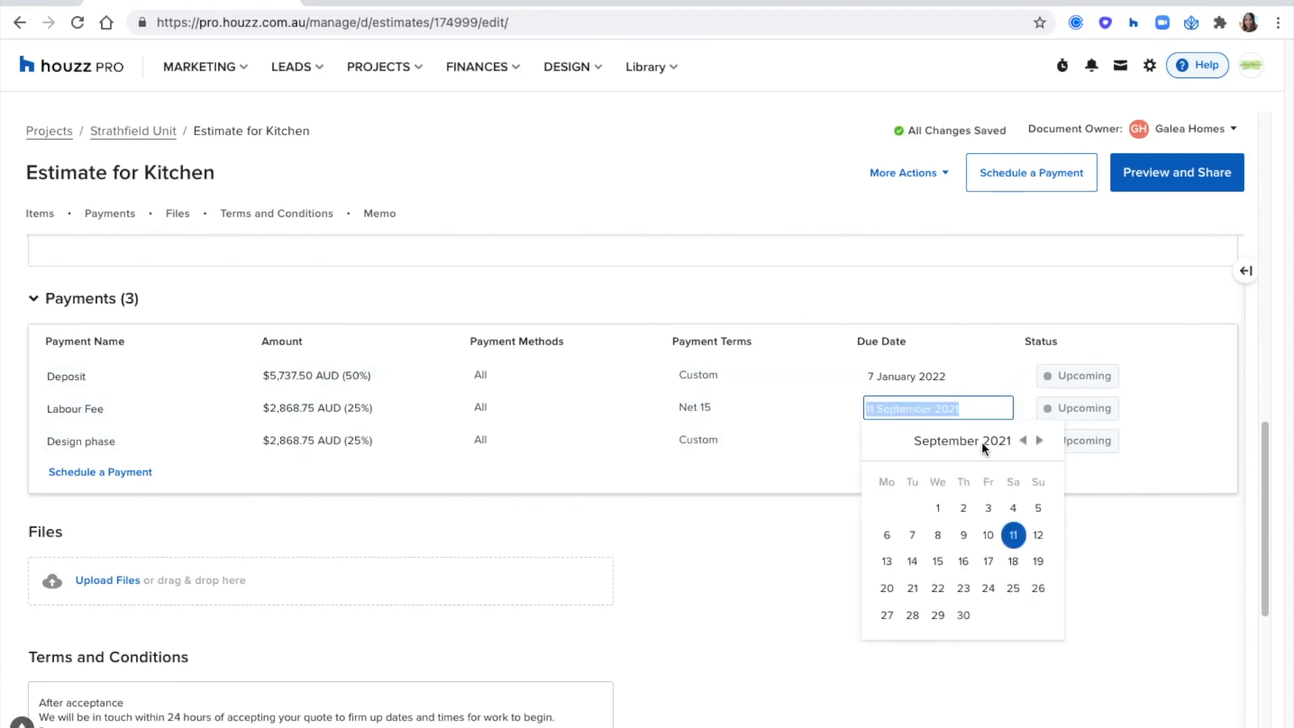
click(1039, 441)
click(1039, 441)
click(1038, 442)
click(1039, 442)
click(1039, 441)
click(1038, 442)
click(987, 550)
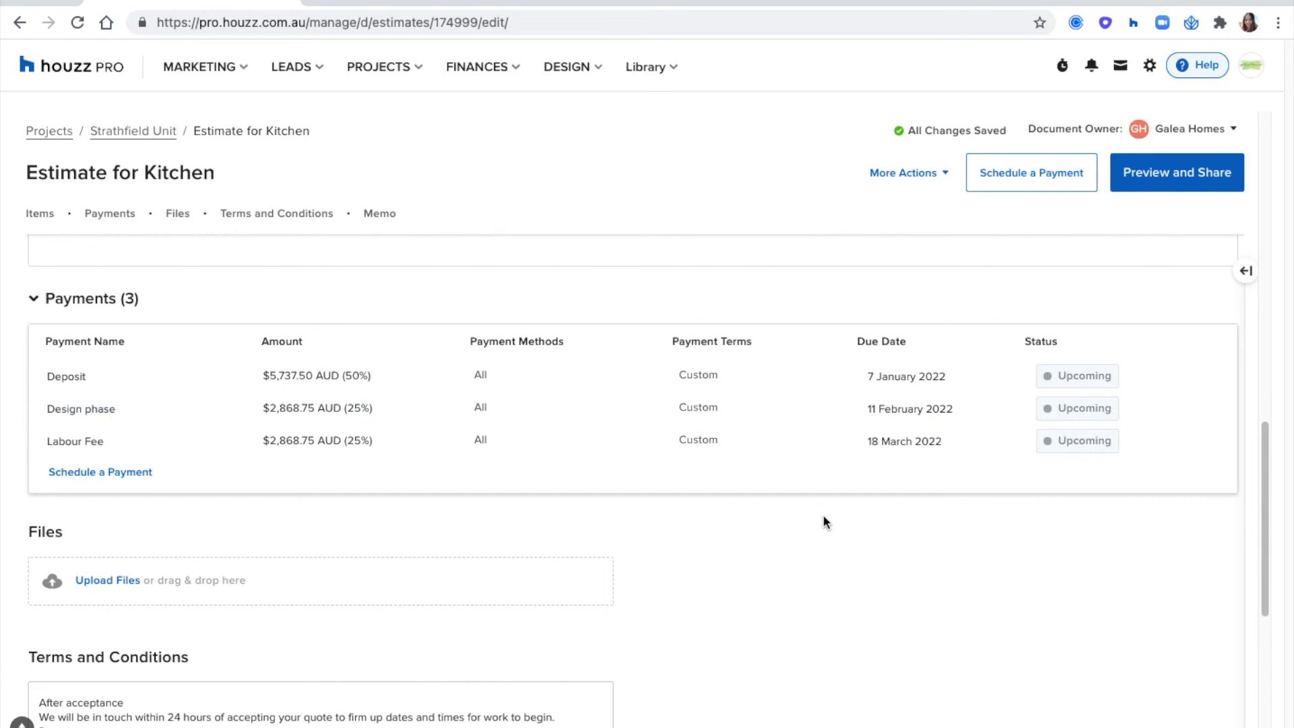
- Open the terms and conditions templates, review the text of the Payment template and save it
scroll(825, 522, down, 3)
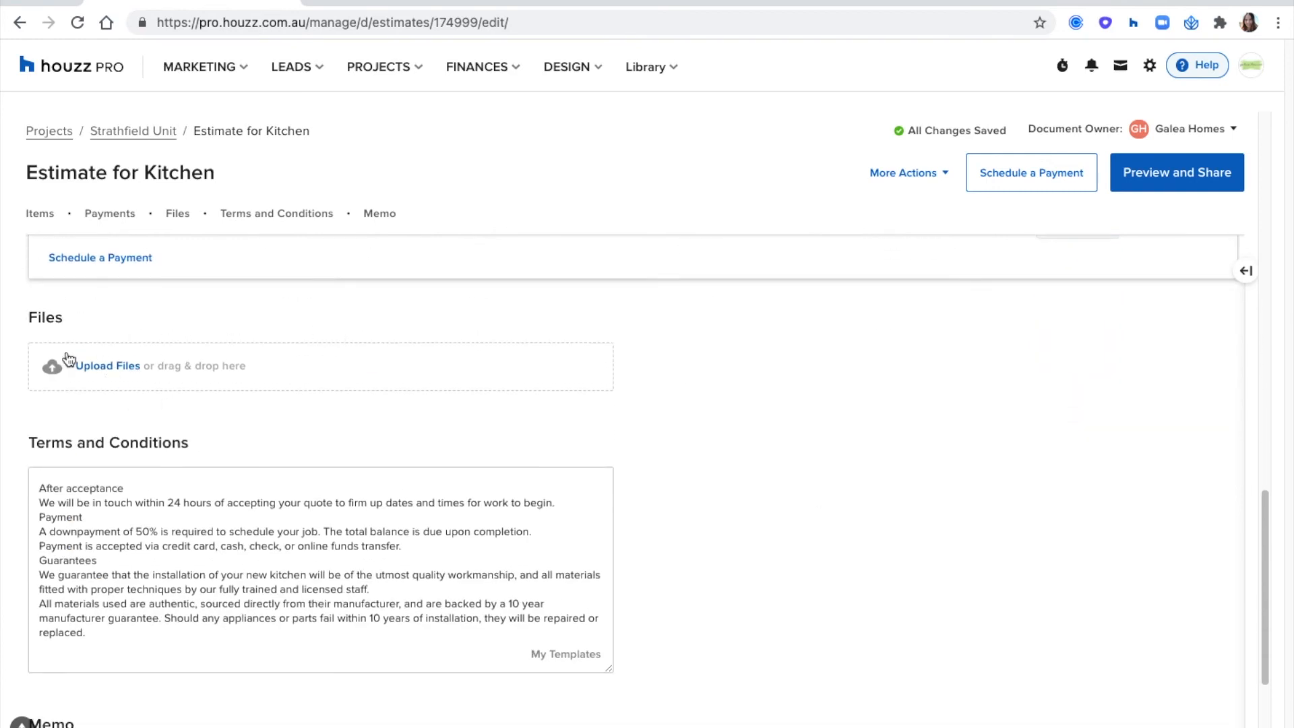
scroll(741, 364, down, 2)
scroll(742, 364, down, 1)
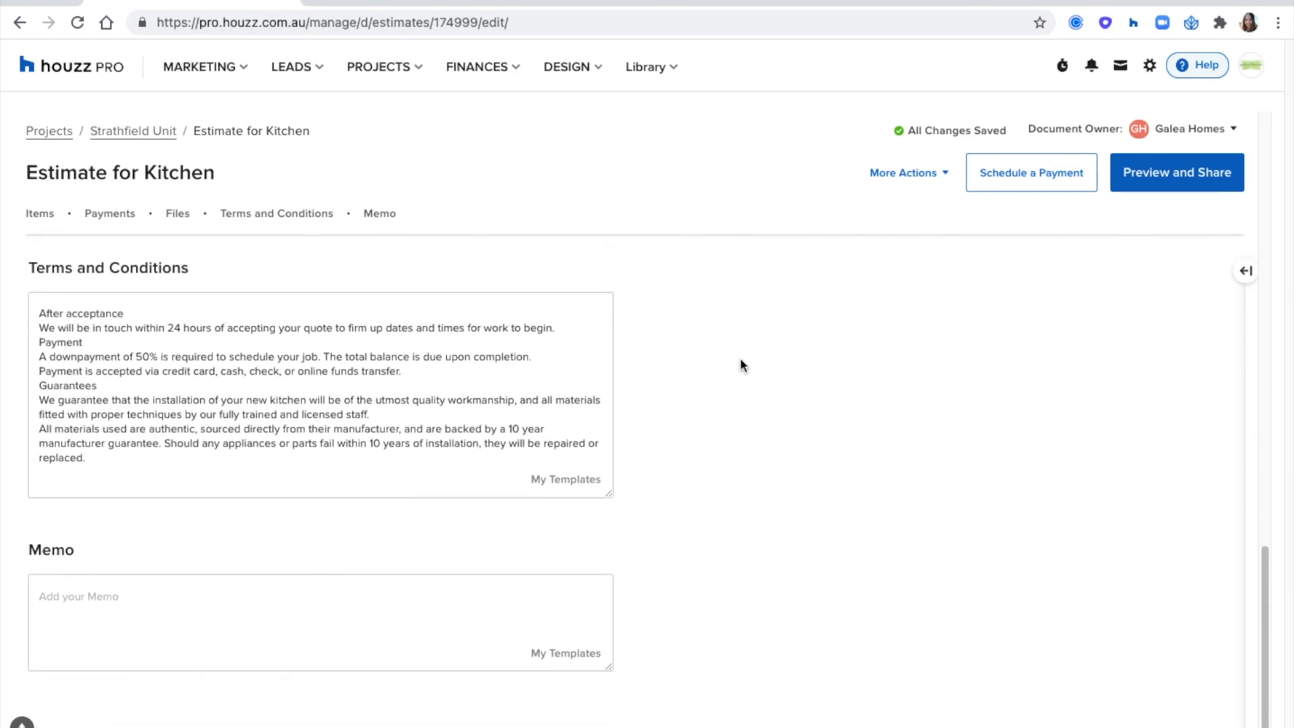
scroll(741, 364, up, 1)
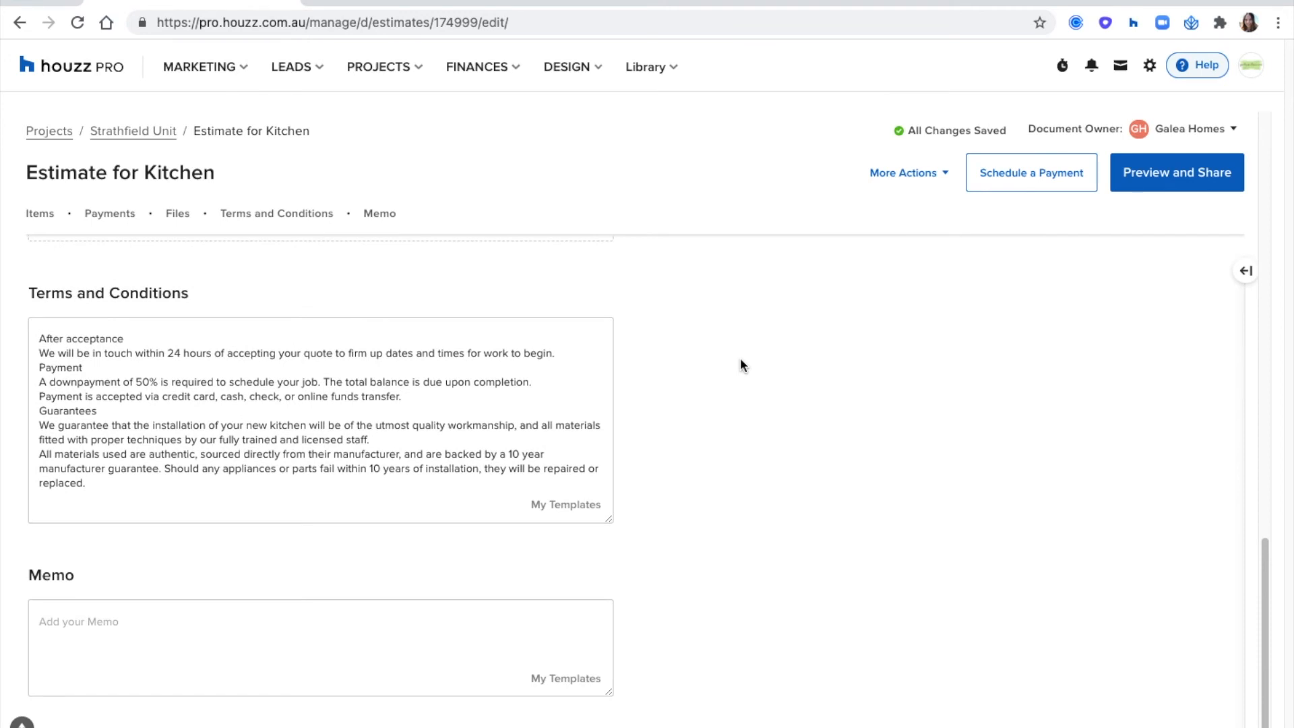
click(565, 506)
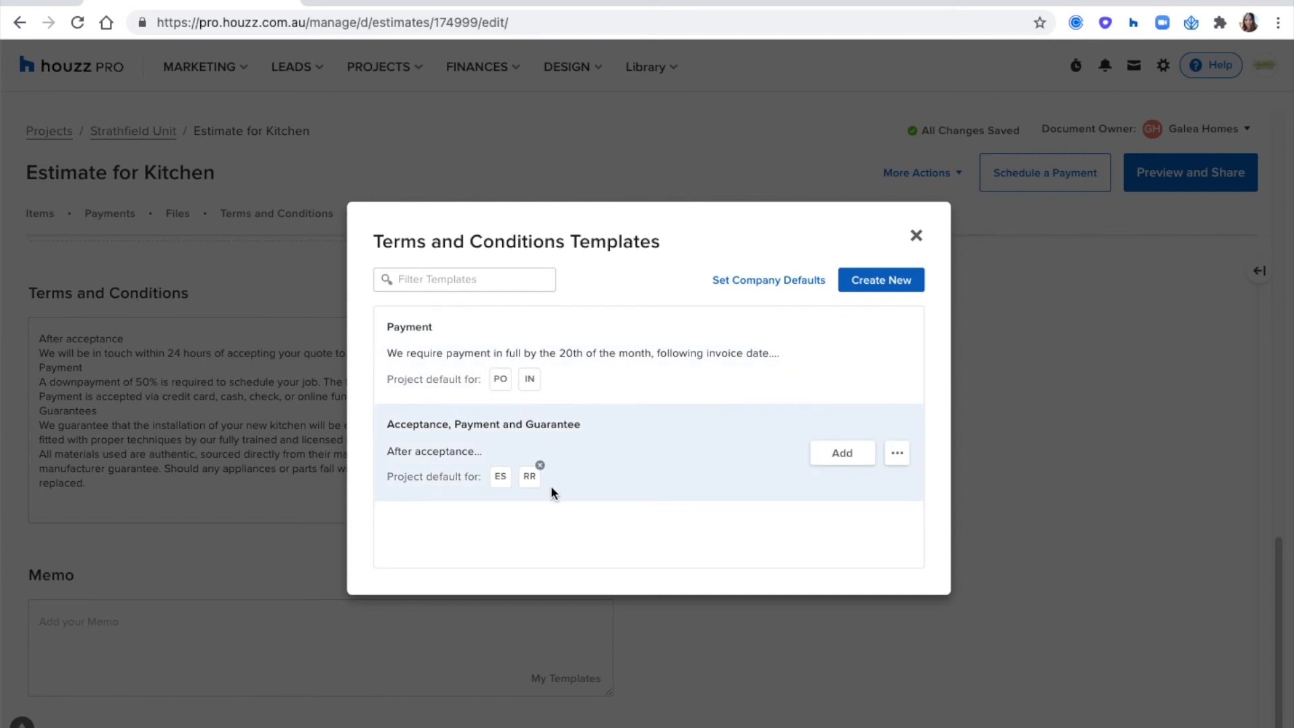
click(898, 355)
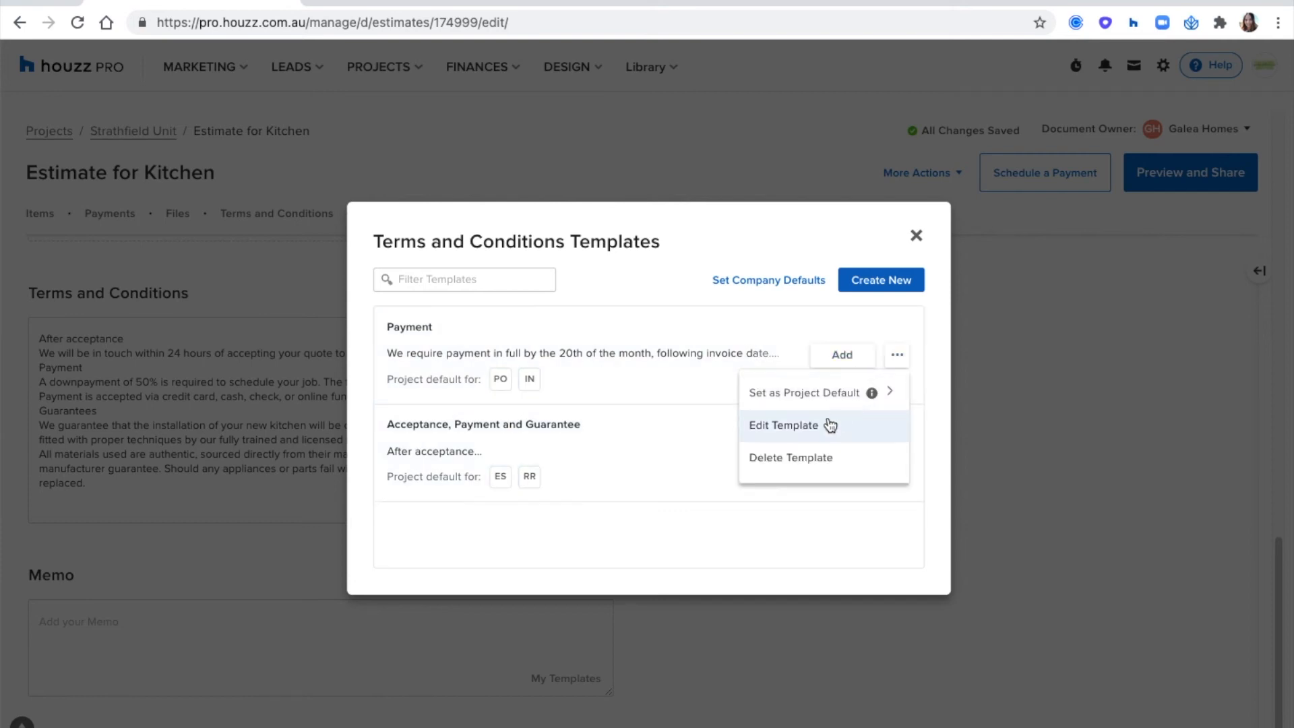
click(823, 429)
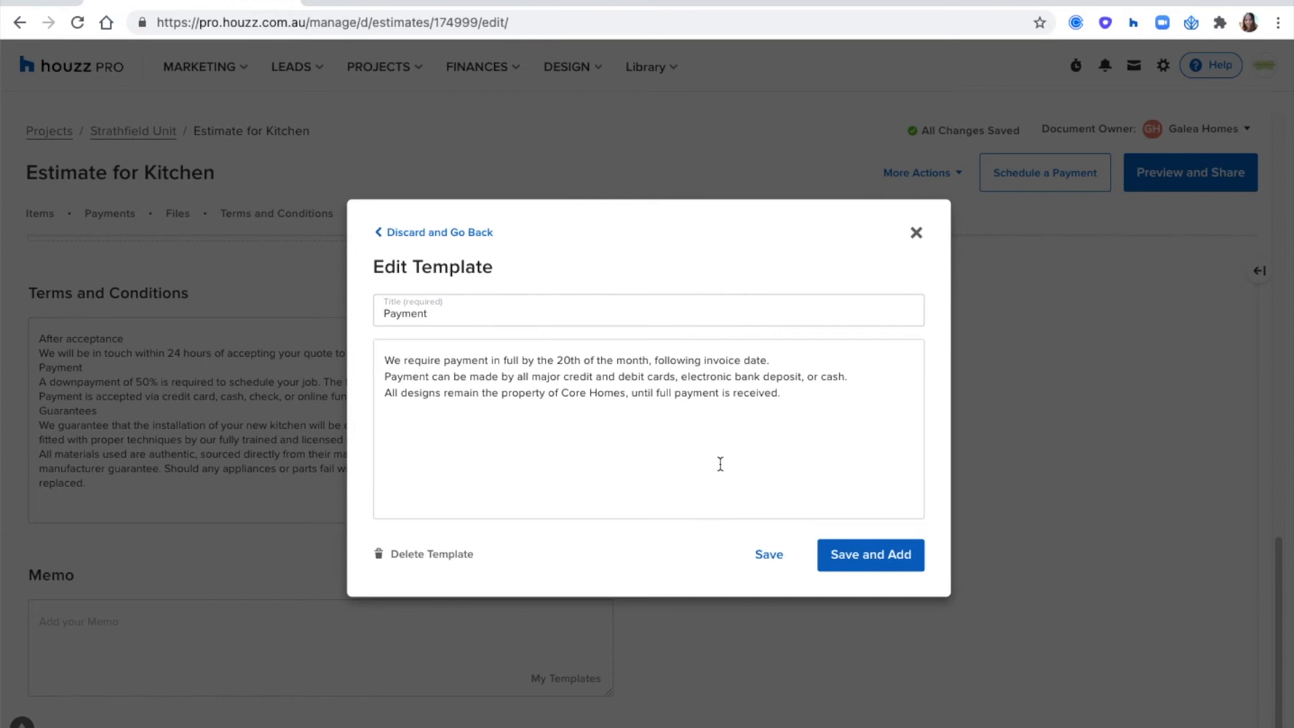
click(771, 556)
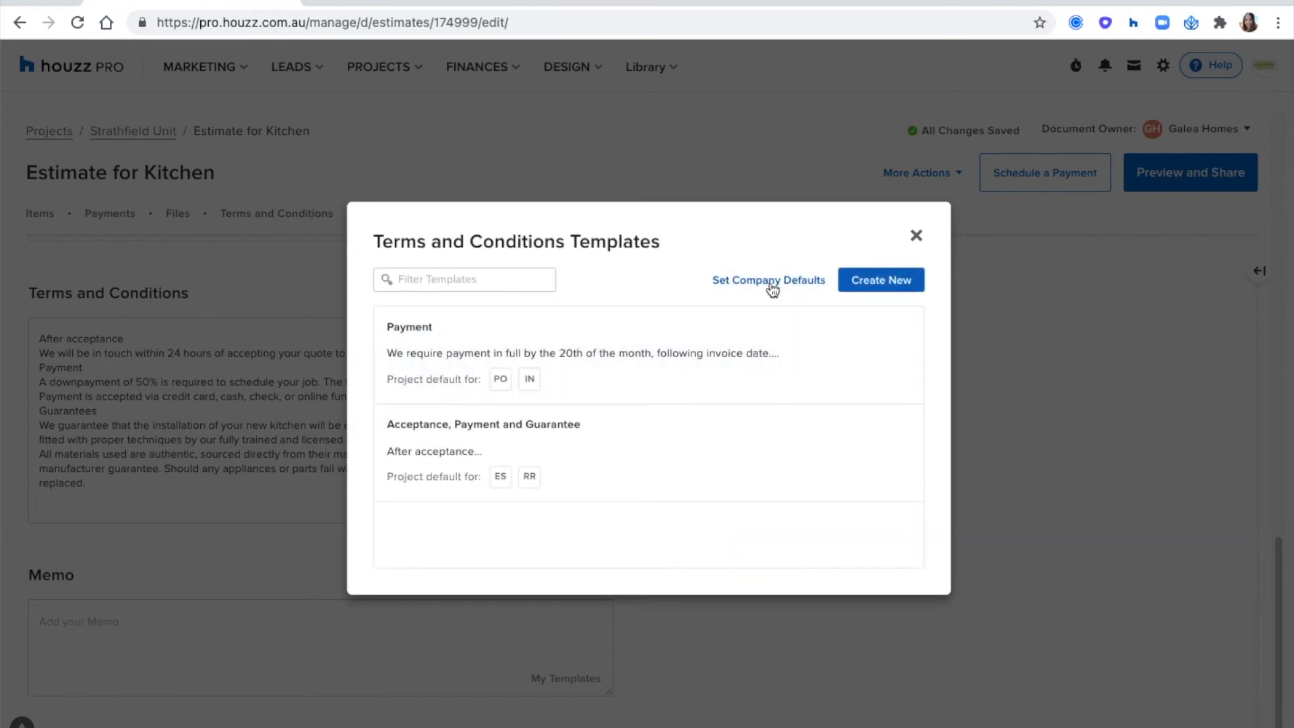
- Look at the new template form, discard it and show the company default templates for terms and conditions
click(888, 283)
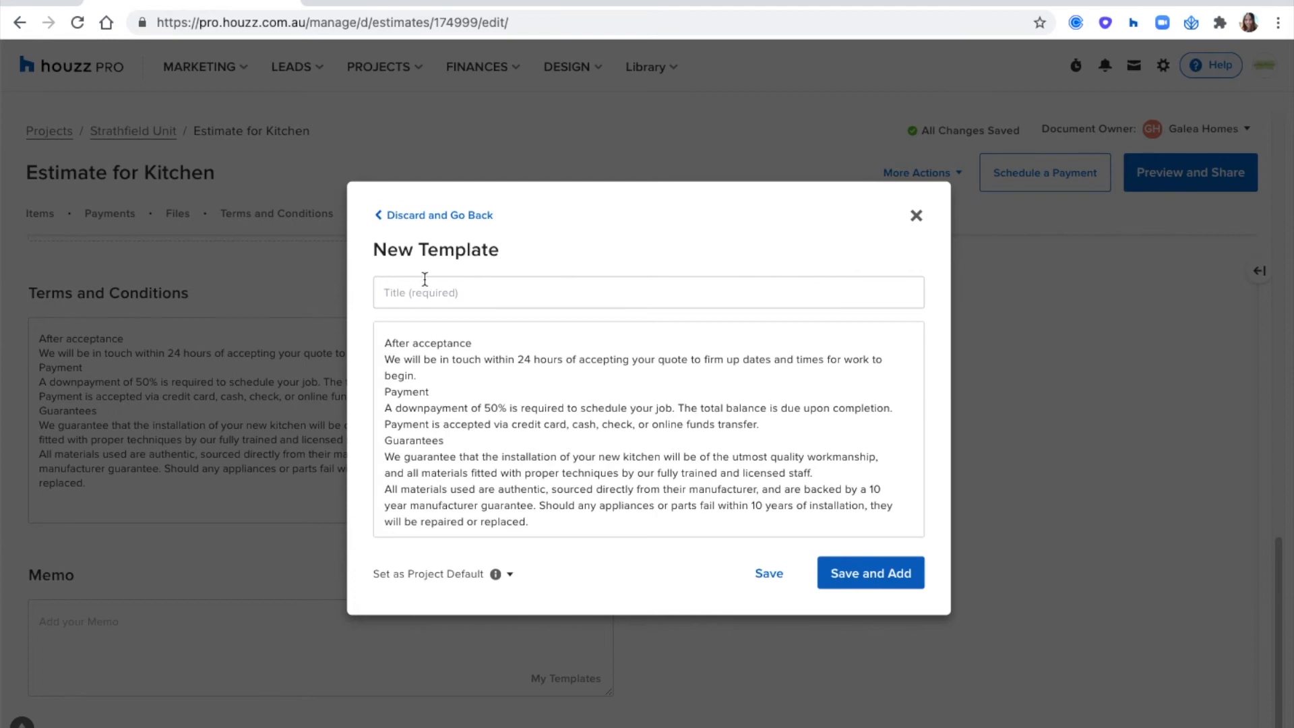
click(448, 216)
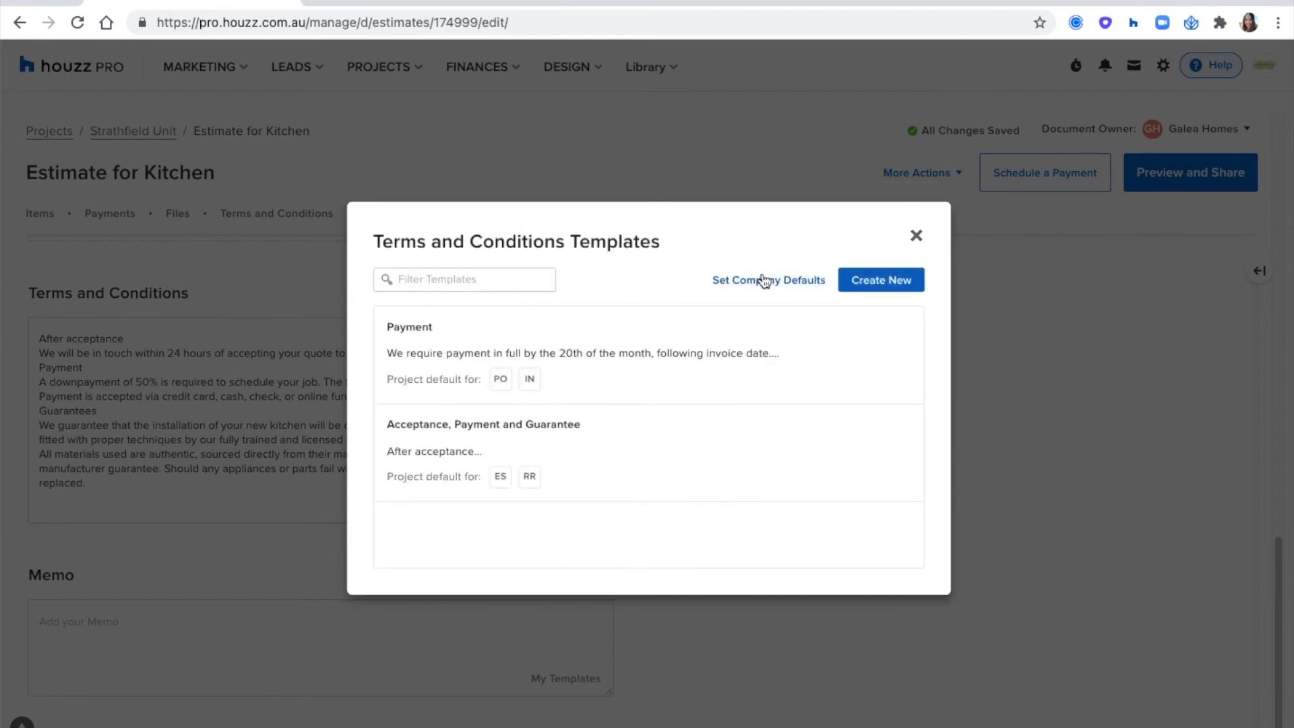
click(764, 280)
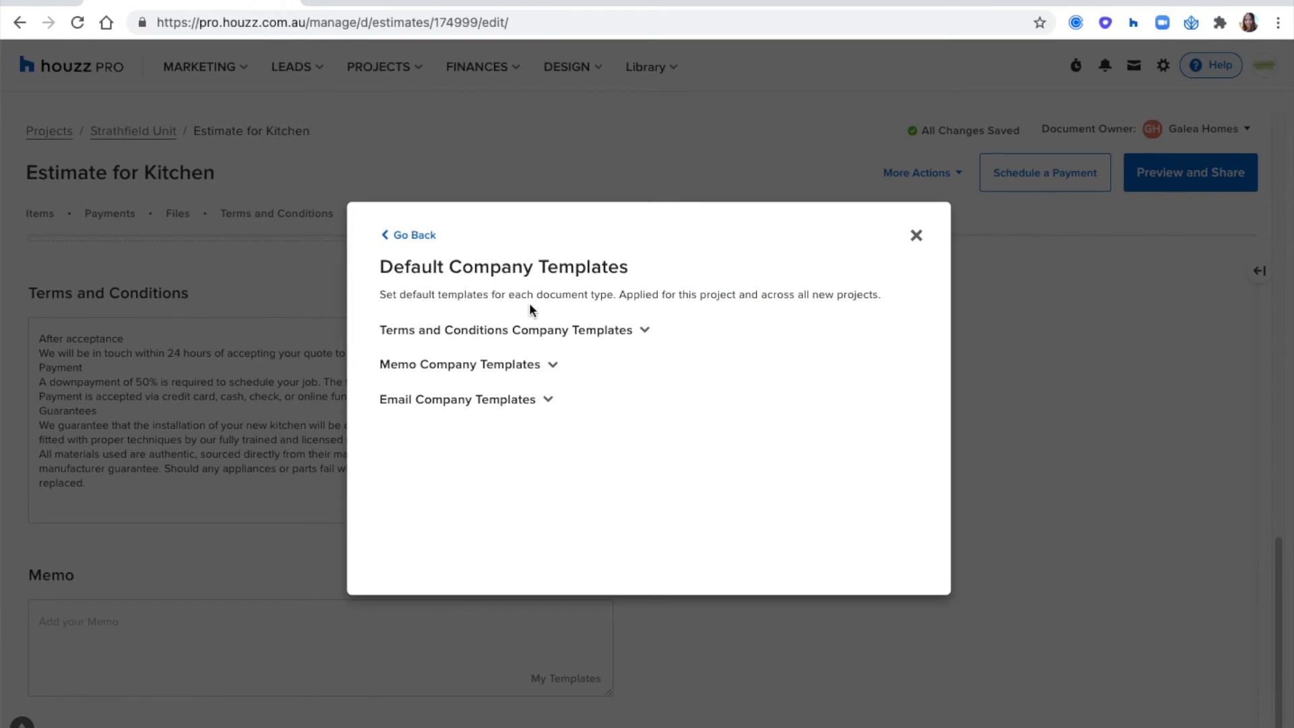
drag(502, 294, 609, 295)
click(610, 310)
click(601, 330)
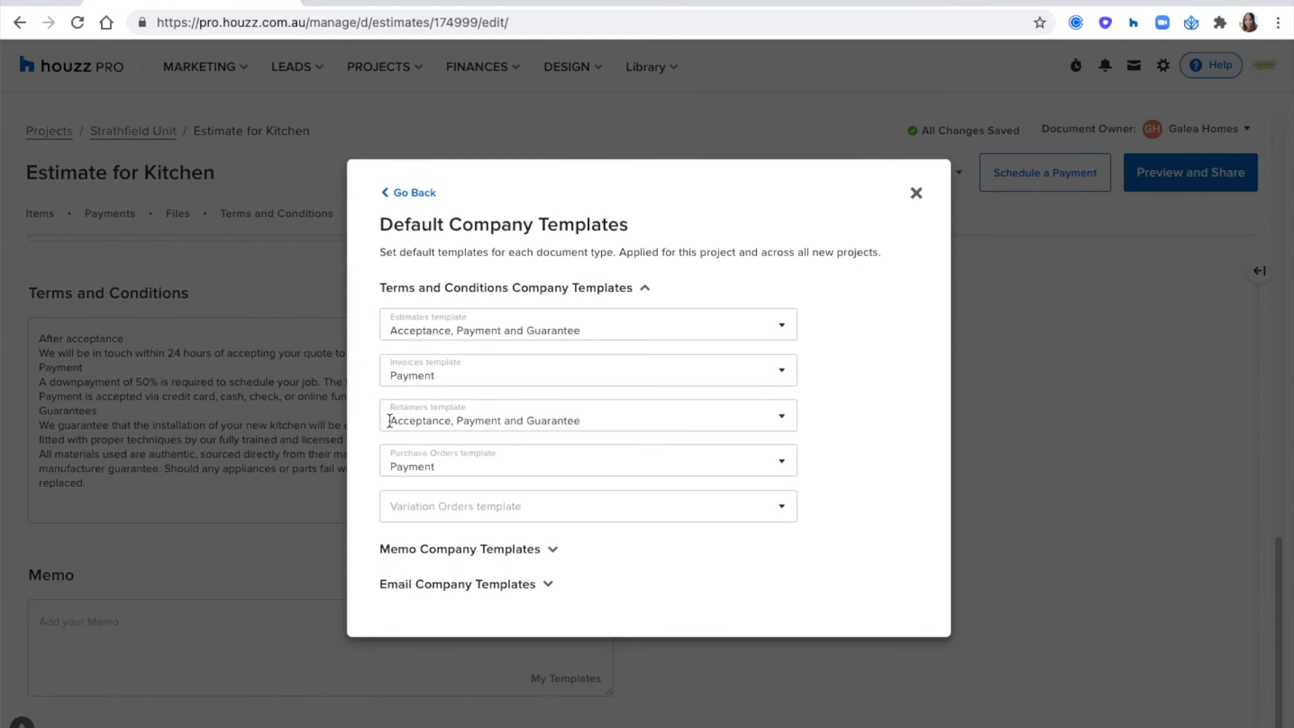
- Check the default memo template choices for estimates and close the template dialog
click(427, 553)
scroll(504, 347, down, 2)
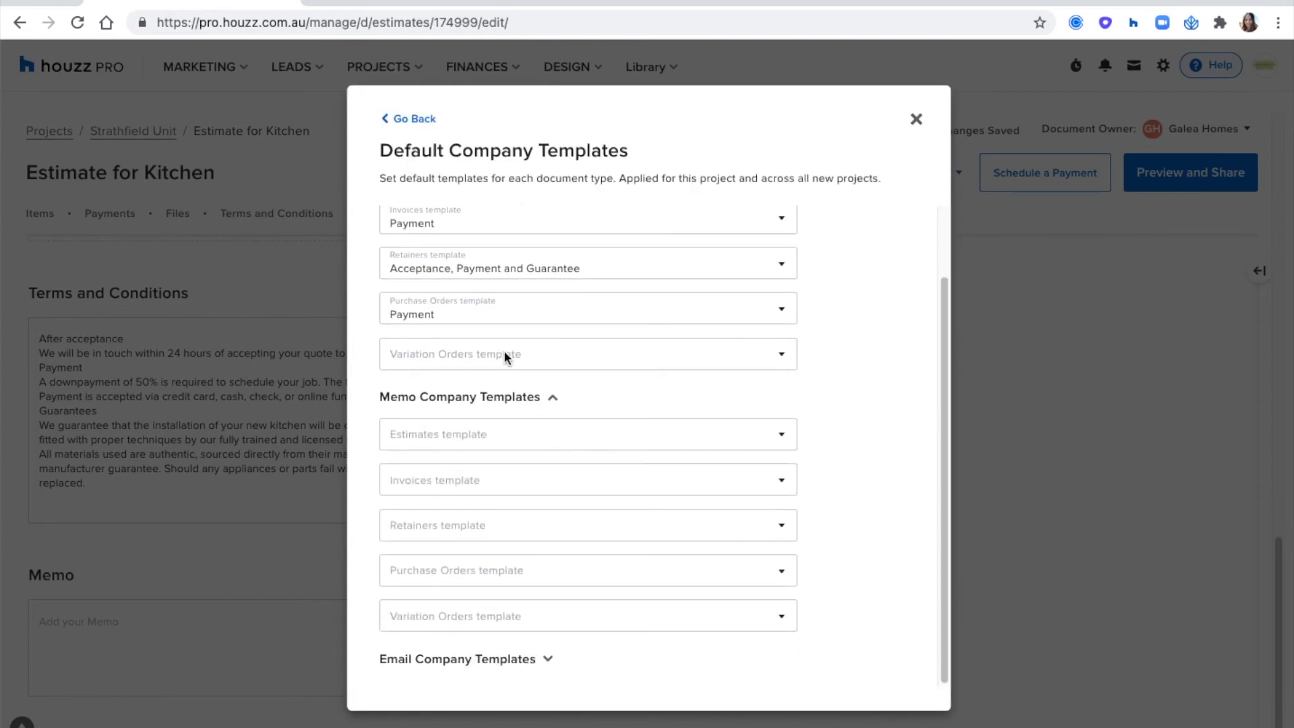
click(473, 435)
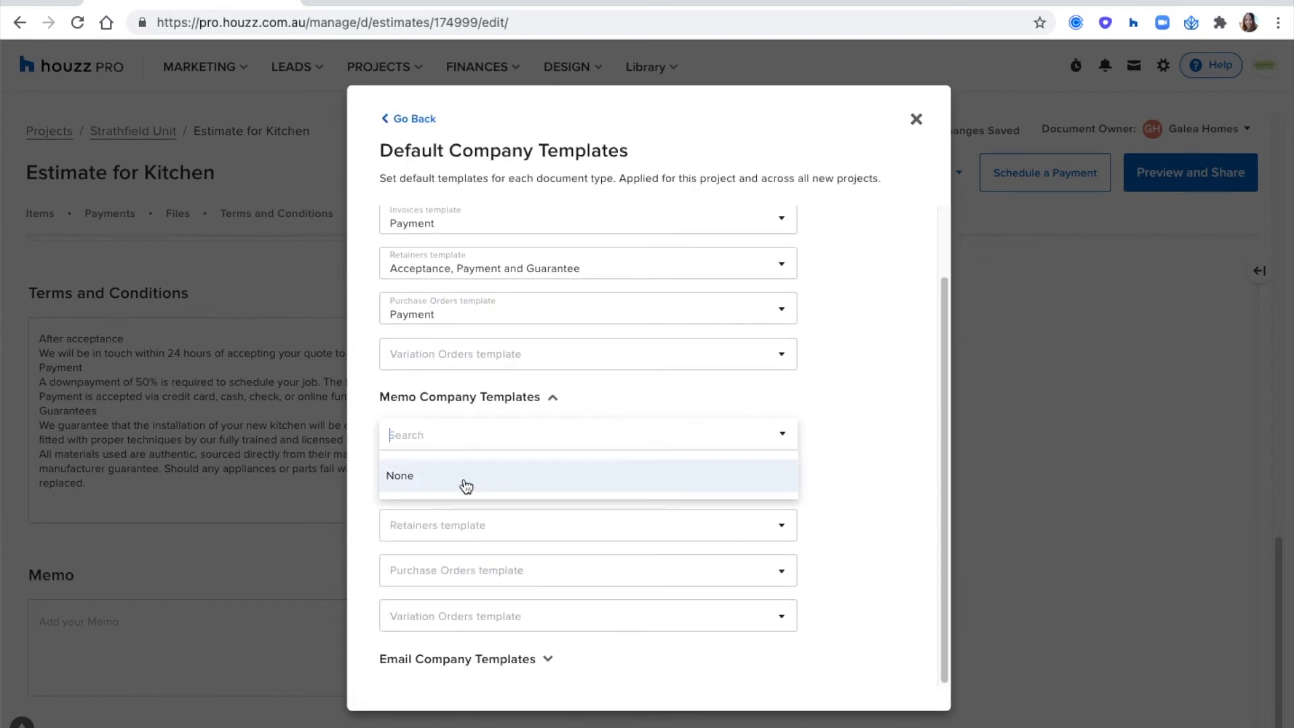
click(904, 433)
click(916, 120)
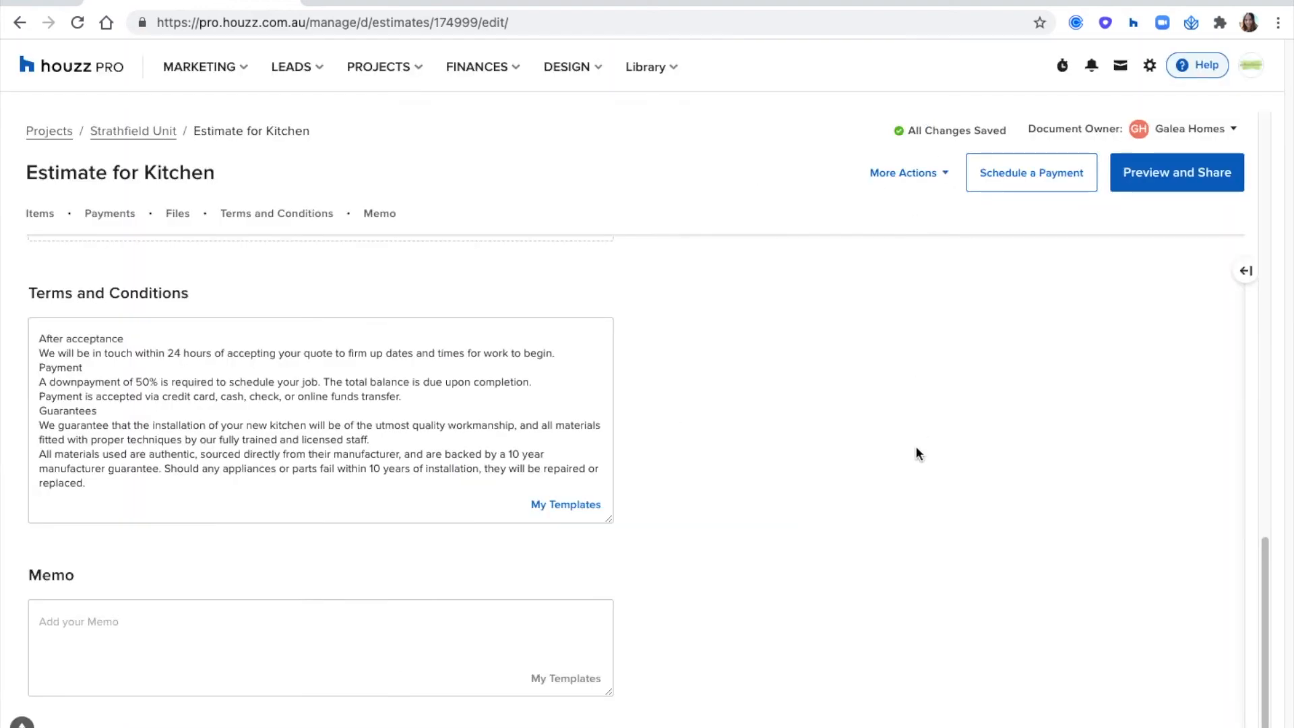
- Enter the heading "Bank Detials:" in the estimate's memo
scroll(915, 447, up, 1)
scroll(915, 447, down, 2)
click(120, 597)
text(Bnk)
key(BackSpace)
key(BackSpace)
text(ank Detials)
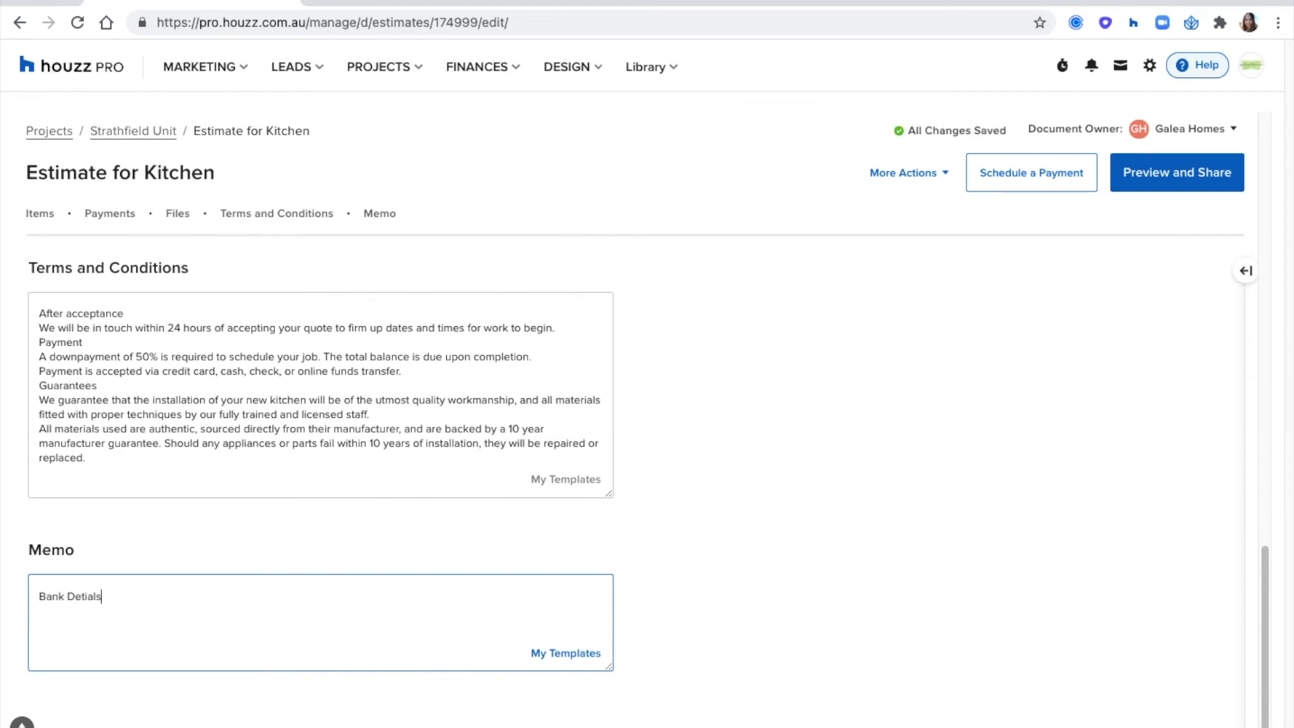
key(BackSpace)
key(BackSpace)
key(BackSpace)
key(BackSpace)
text(ials:)
- Add three lines with a dash below the memo heading and correct its misspelled word to "Details"
key(Return)
text(-)
key(Return)
text(-)
key(Return)
text(-)
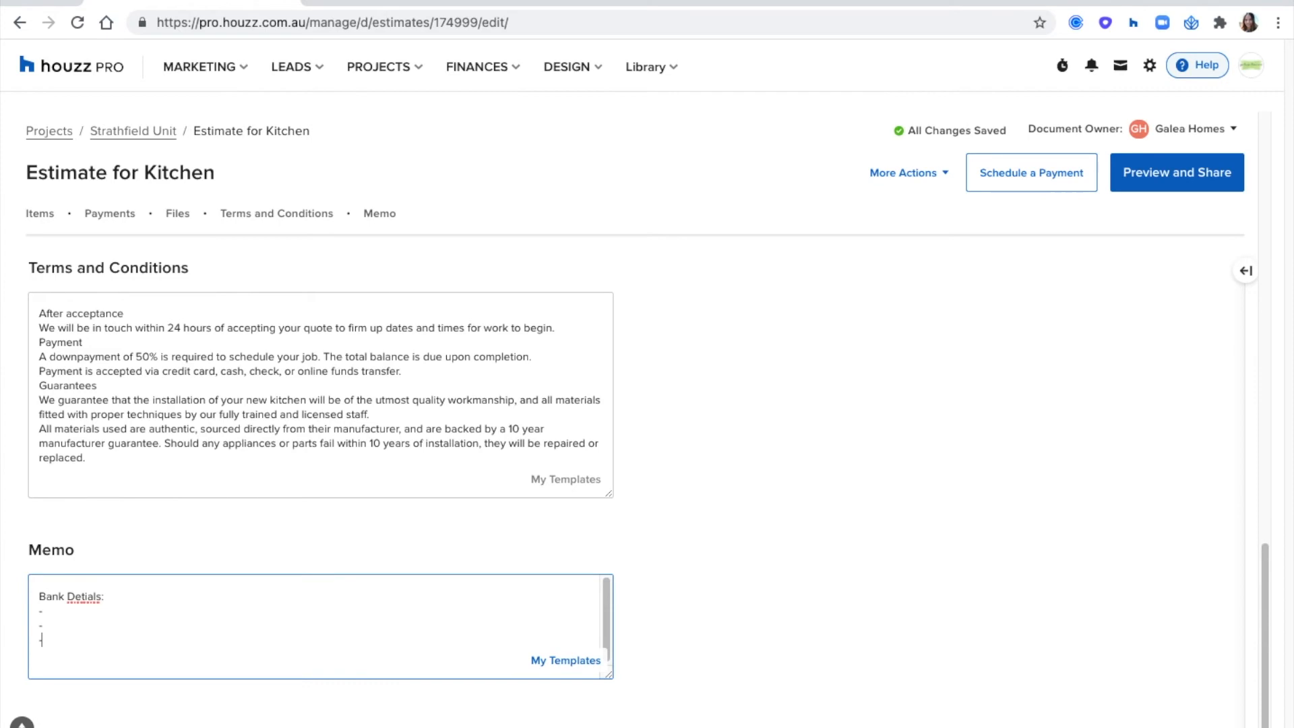
right_click(93, 596)
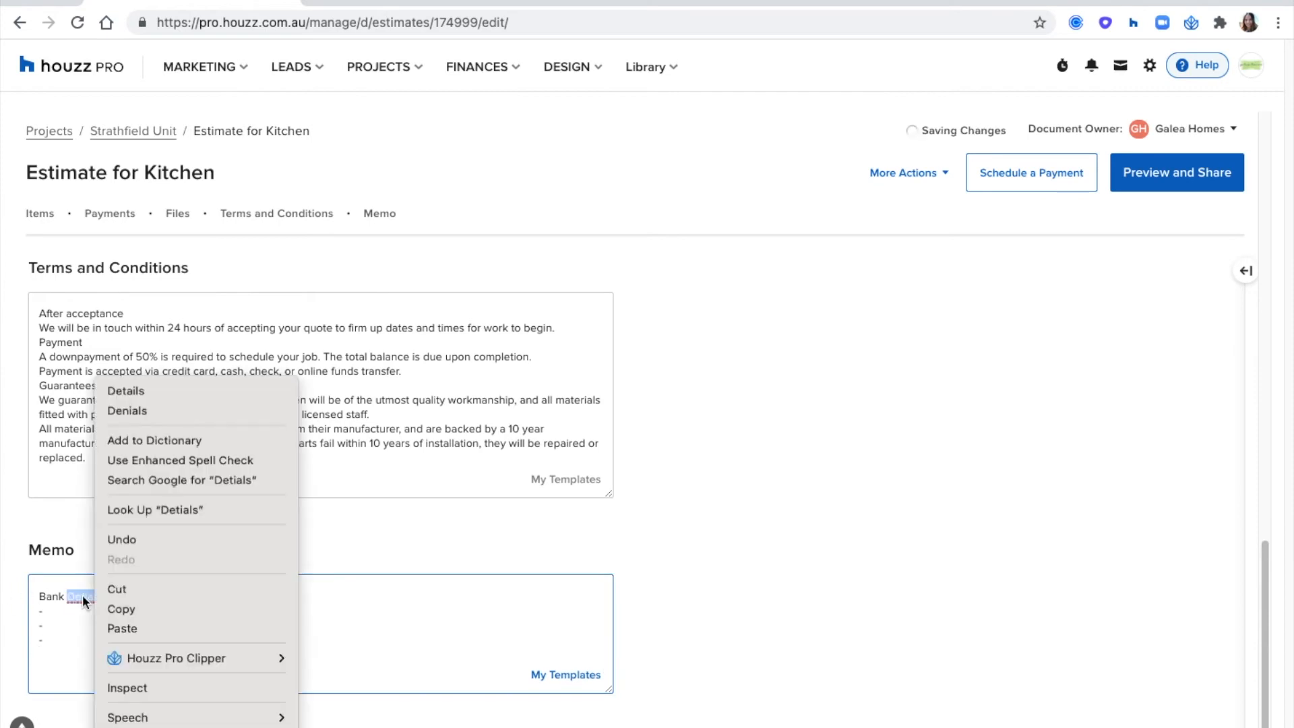
click(147, 394)
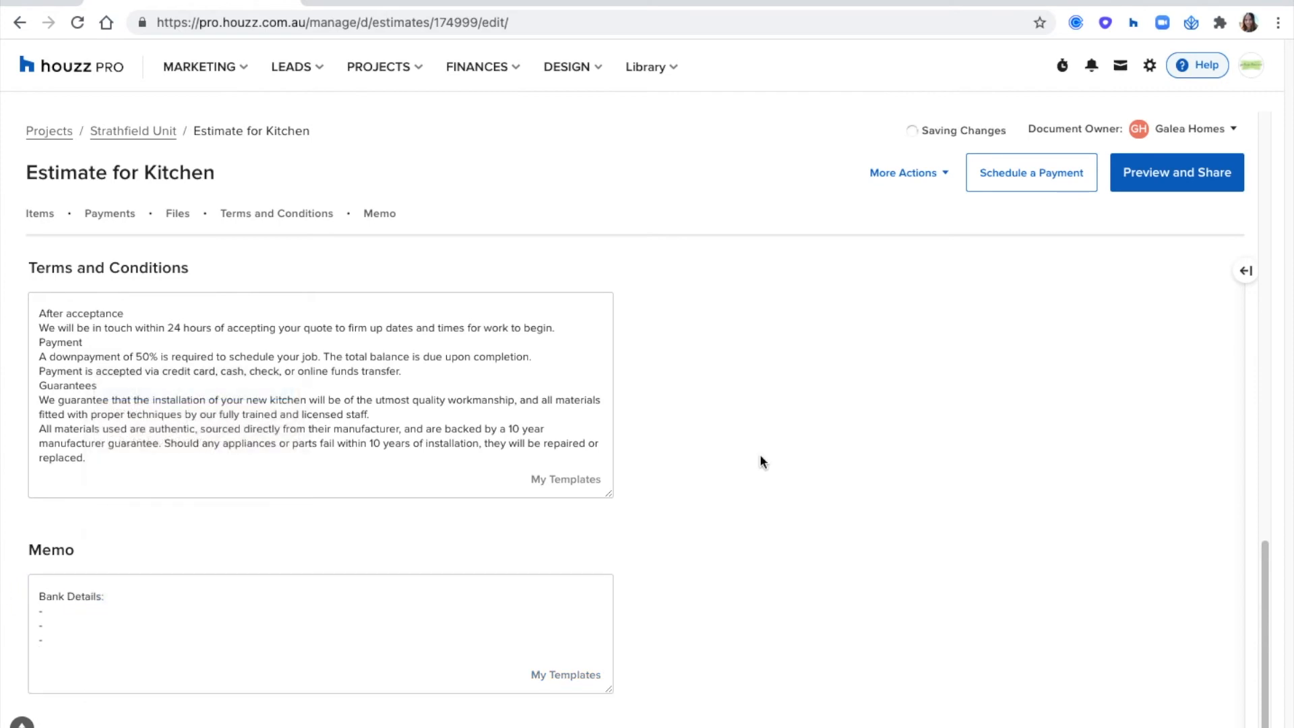
- Check the additional actions available for the estimate and open its preview for sharing
scroll(759, 461, up, 12)
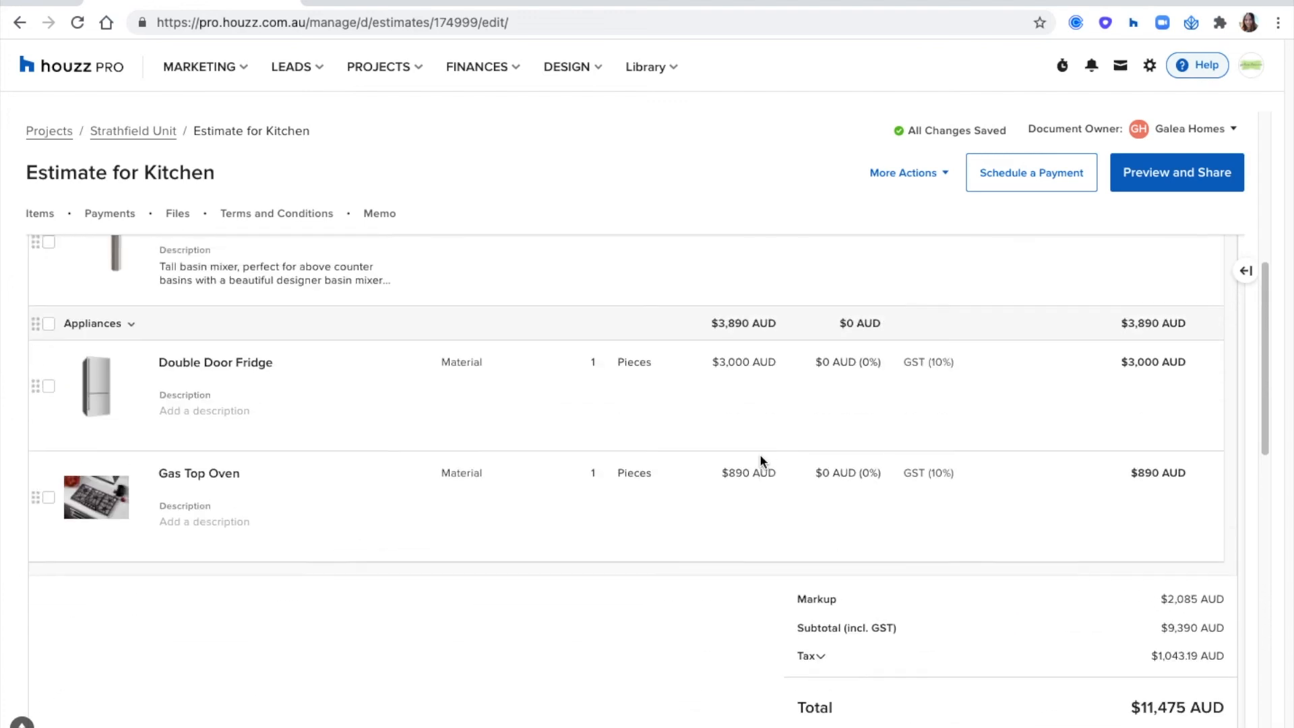
scroll(759, 454, up, 4)
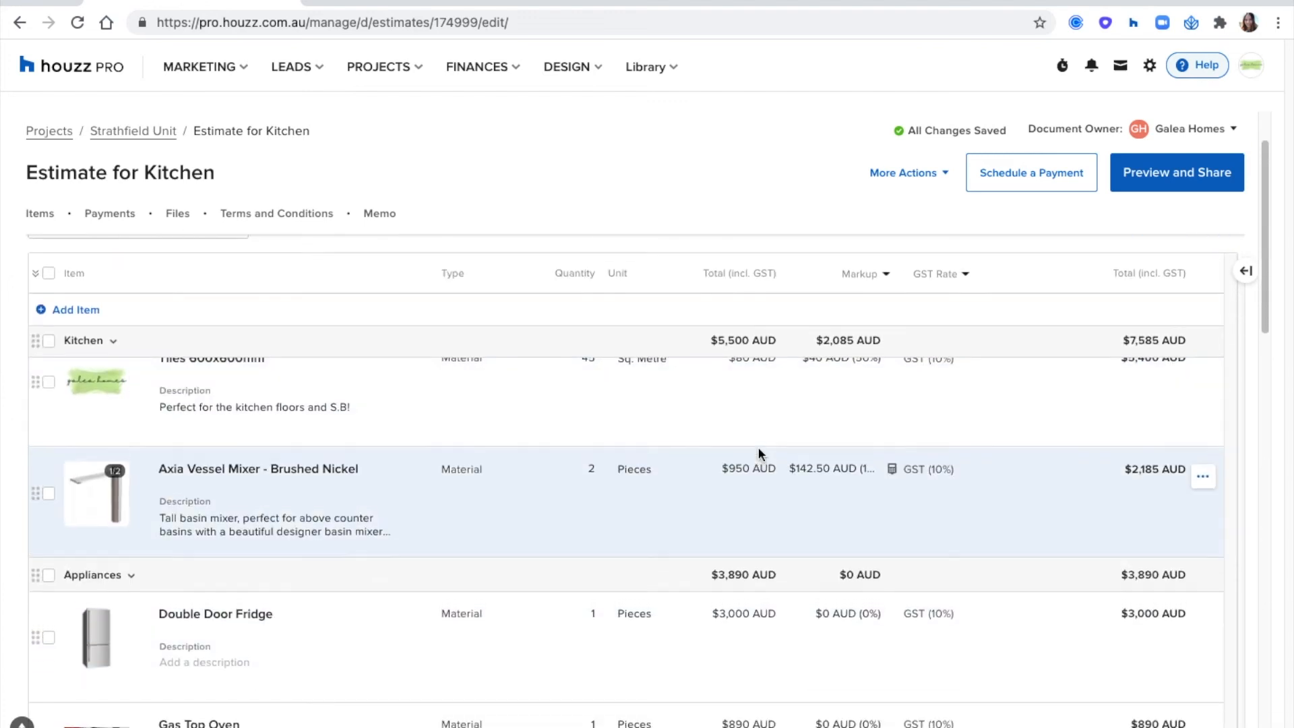
scroll(759, 446, up, 1)
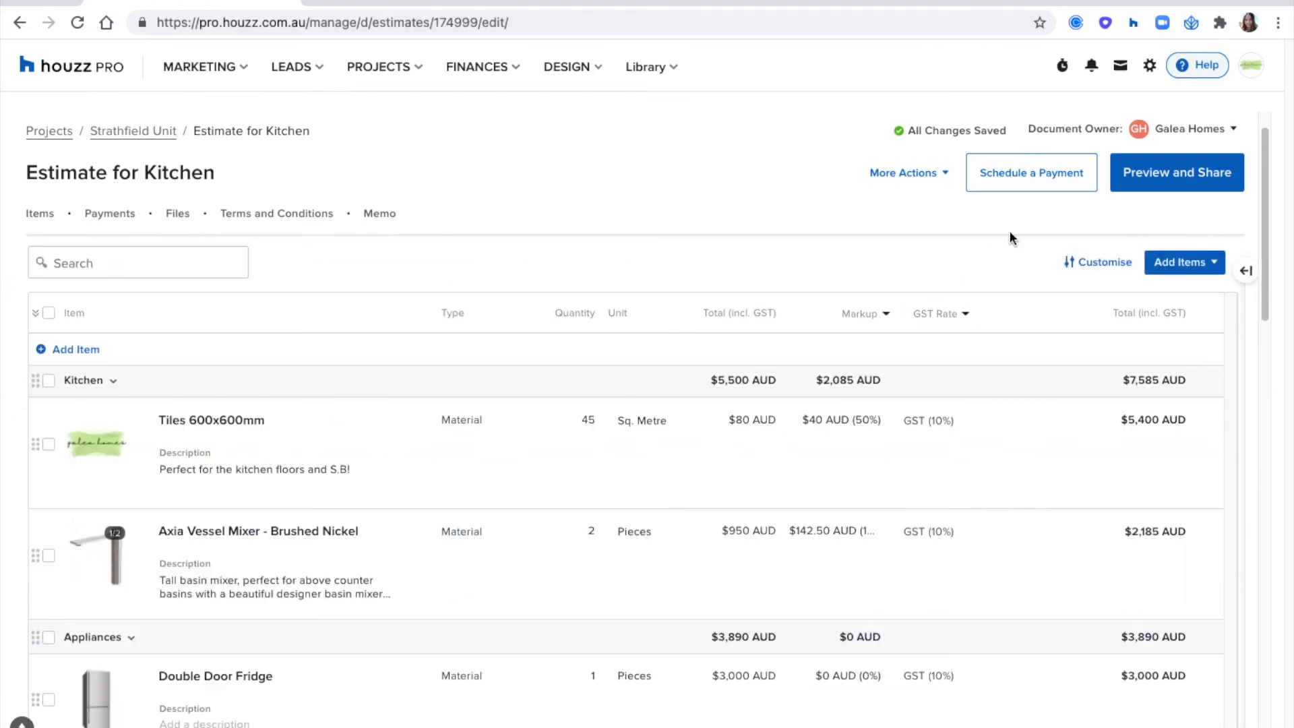
click(941, 185)
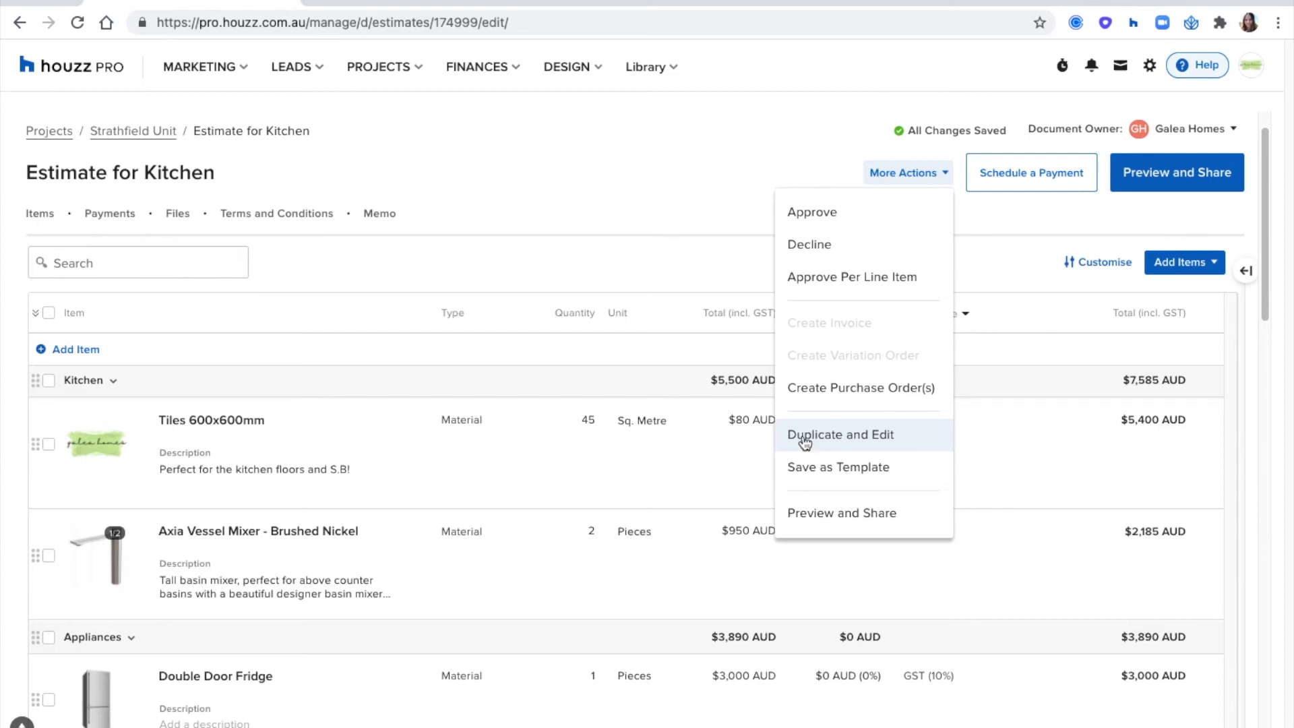
click(718, 250)
click(1210, 191)
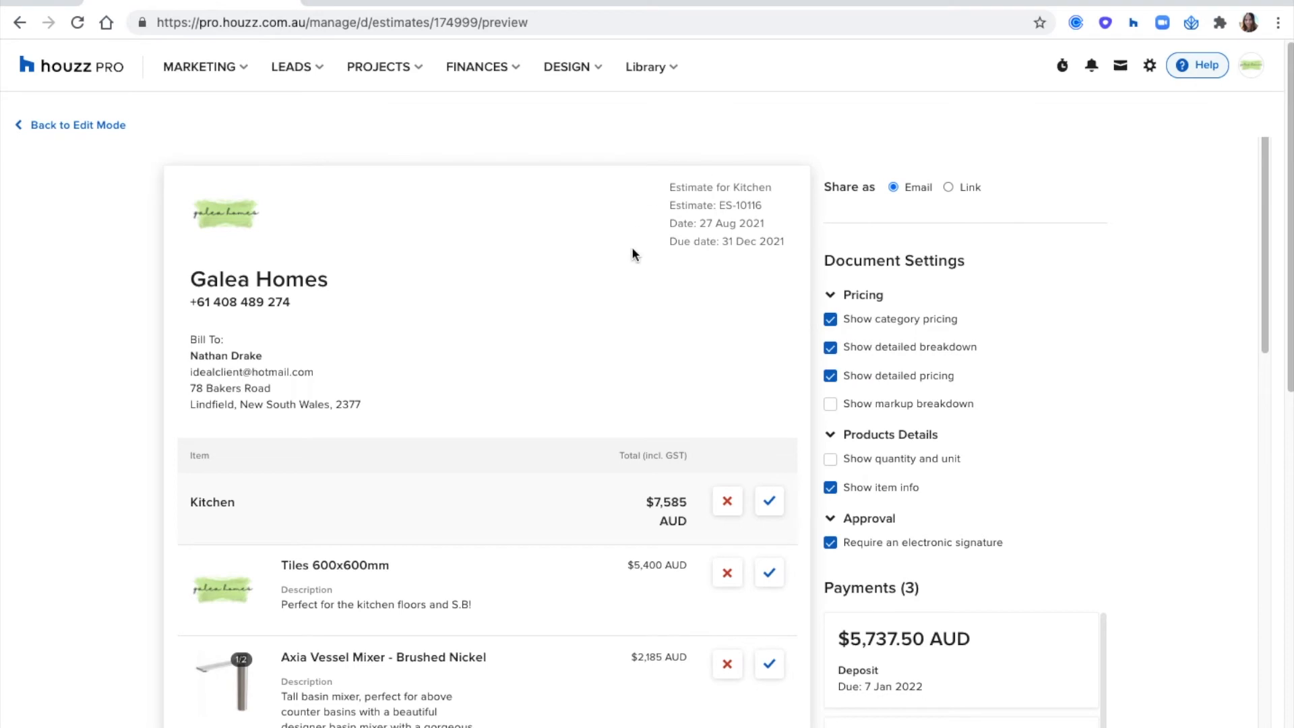
- Hide the item info and show quantity and unit in the estimate preview
scroll(632, 251, down, 3)
scroll(632, 250, down, 3)
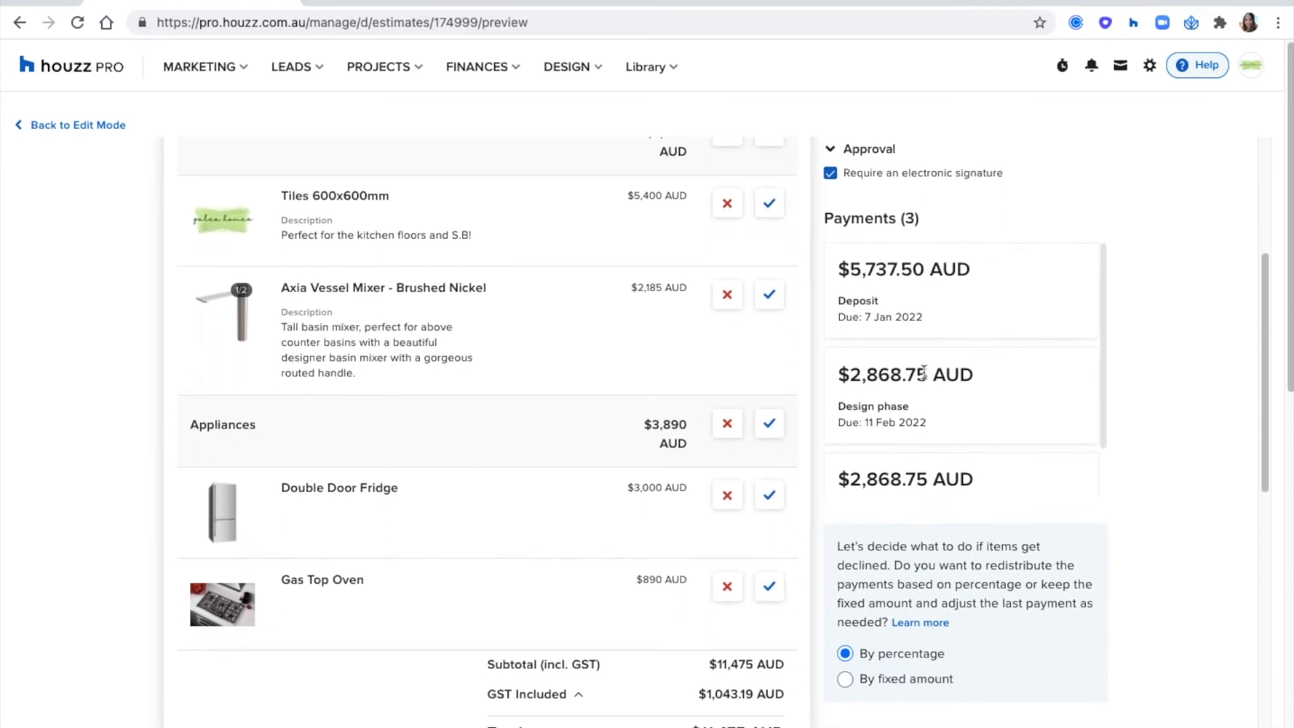
scroll(1089, 382, up, 5)
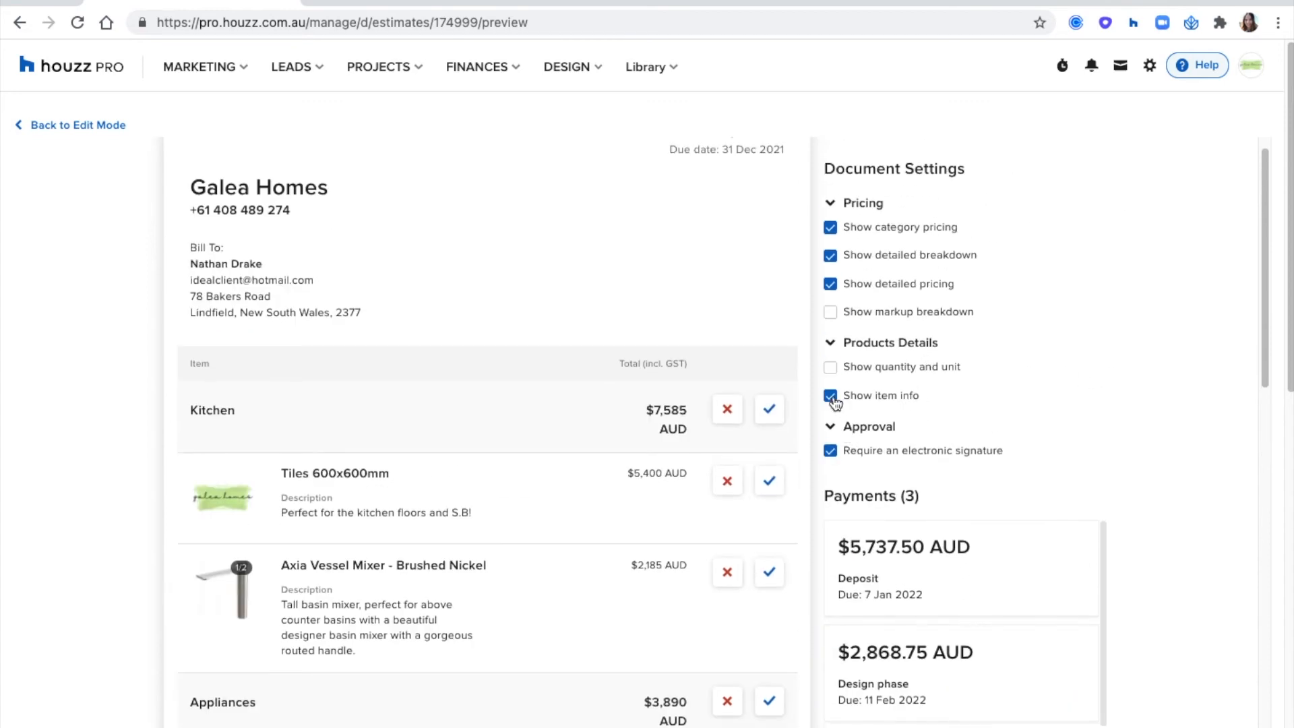
click(833, 399)
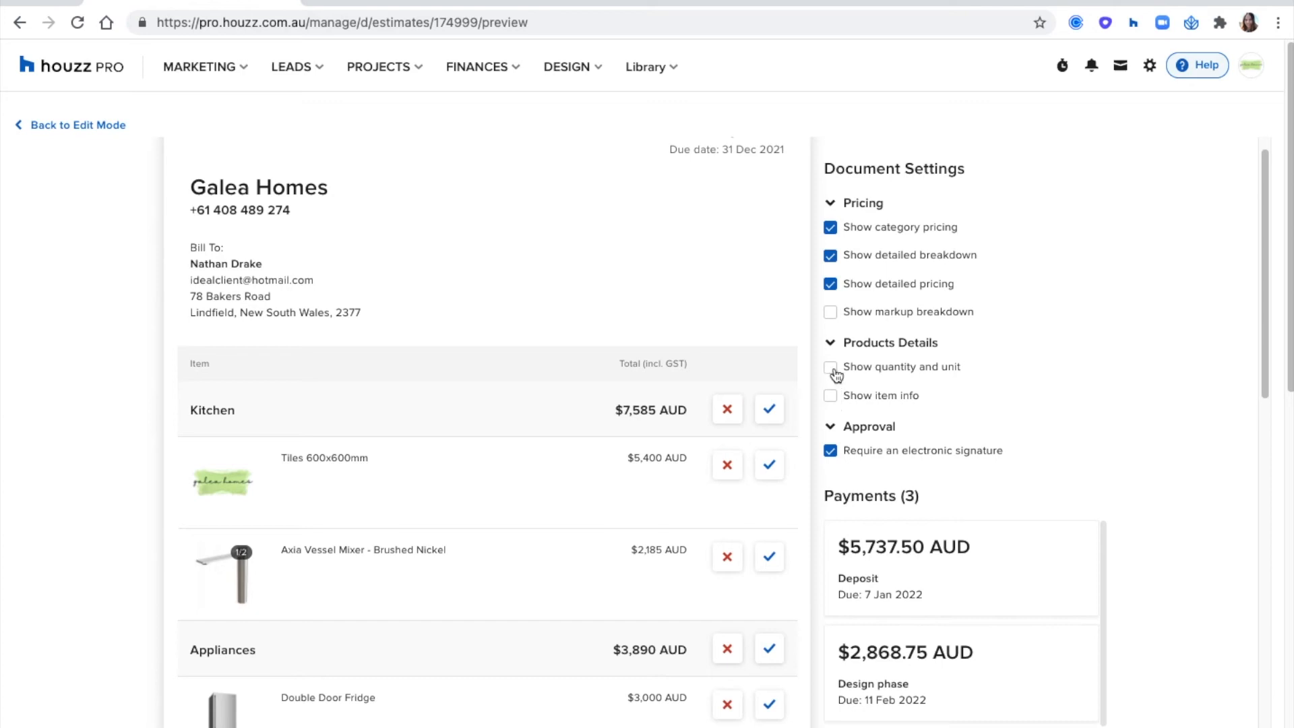
click(834, 370)
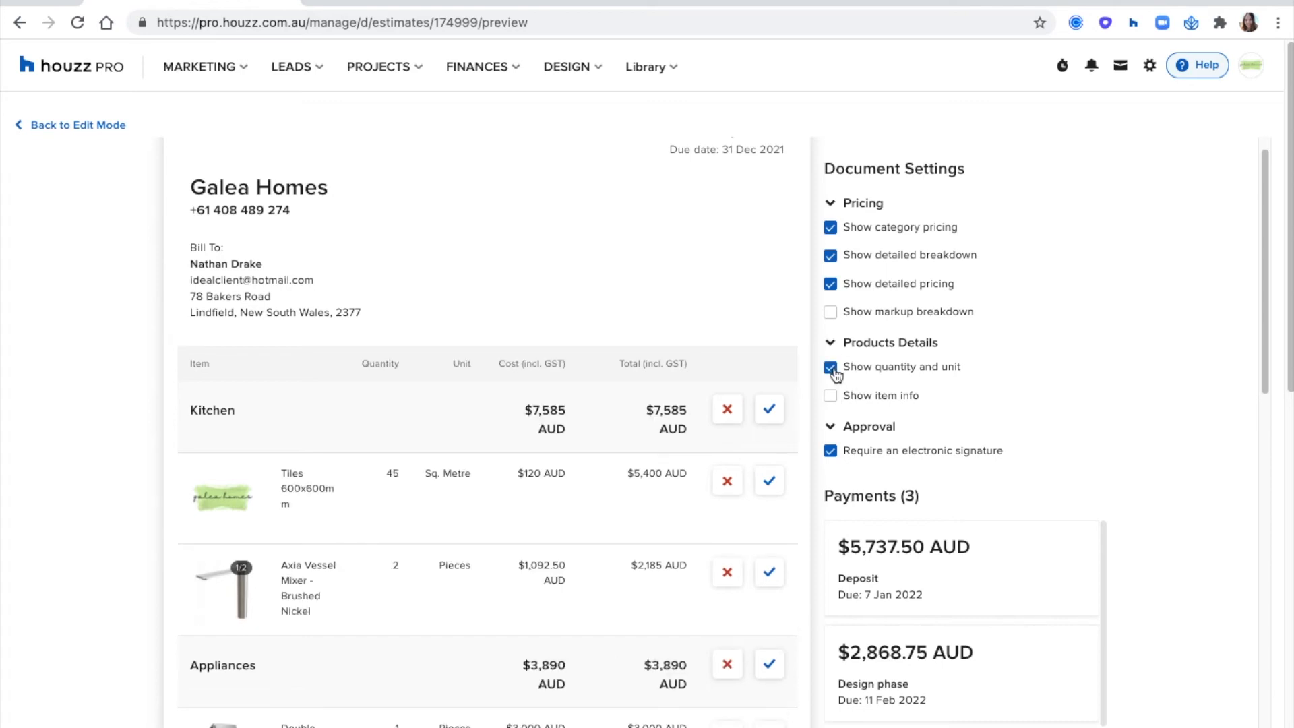
- Turn off detailed pricing, the detailed breakdown and category pricing in the estimate preview
click(832, 286)
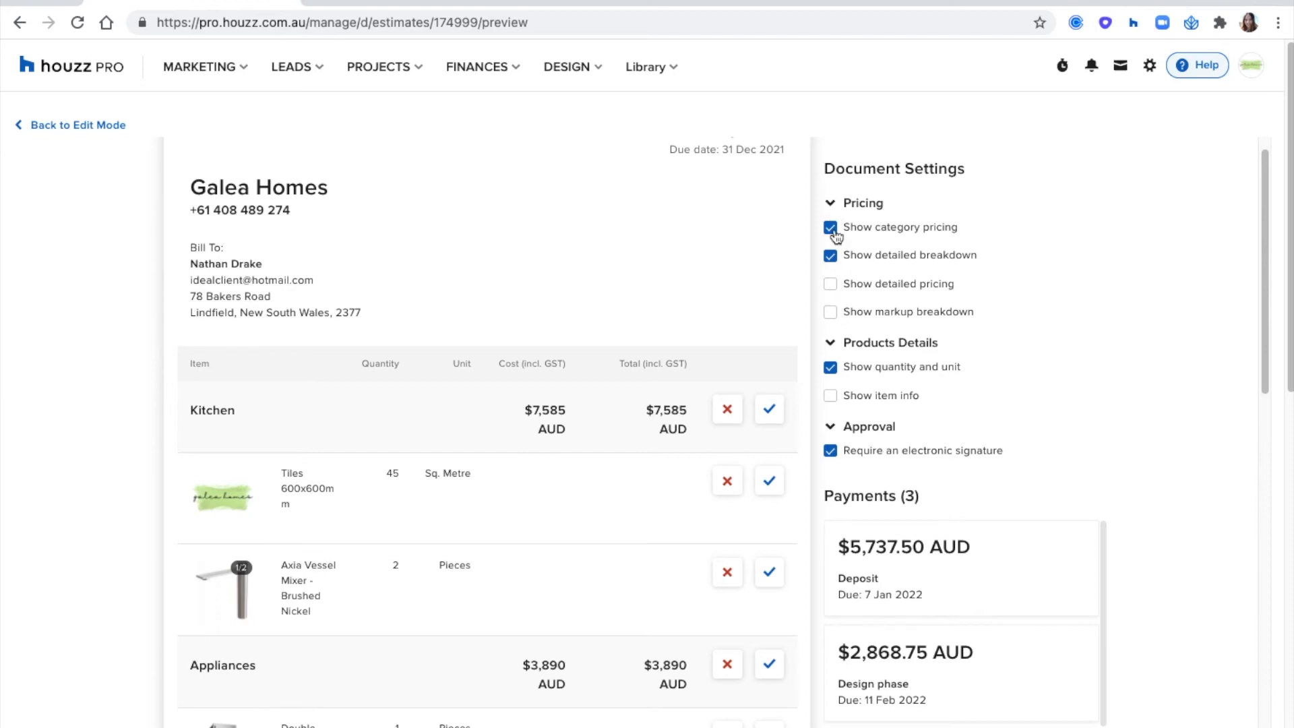
click(832, 258)
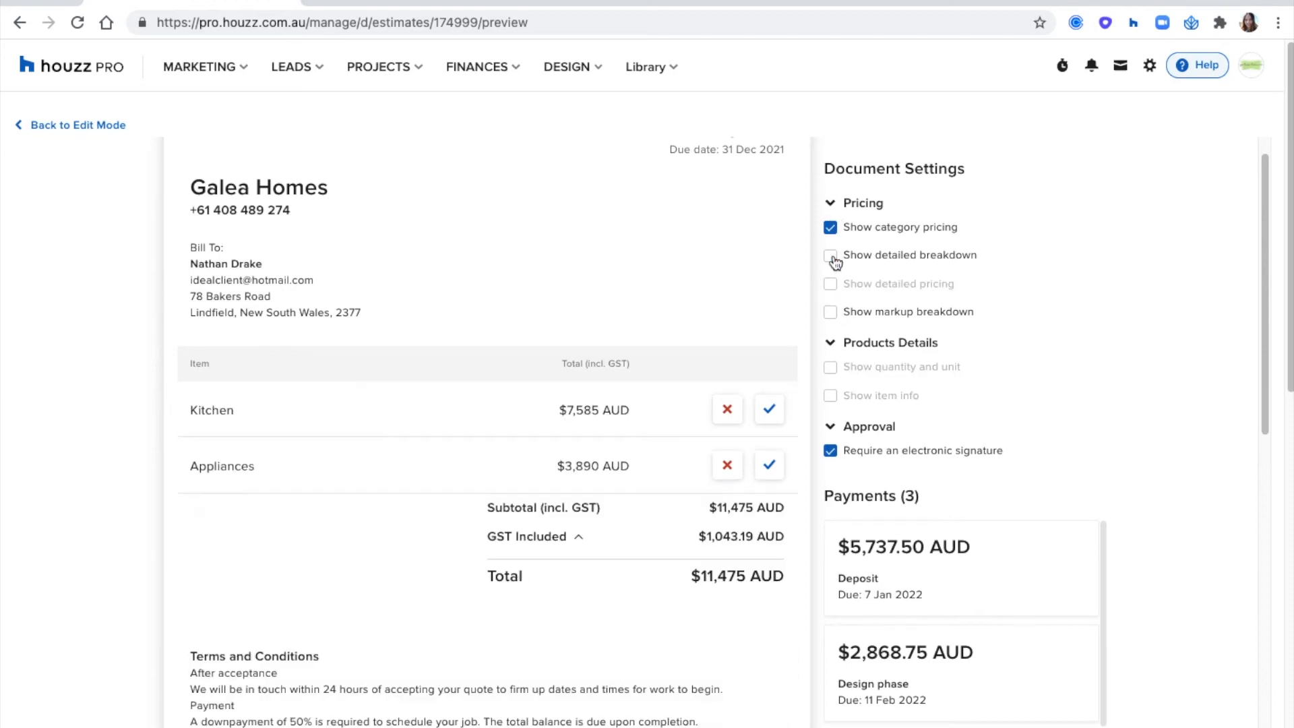
click(831, 229)
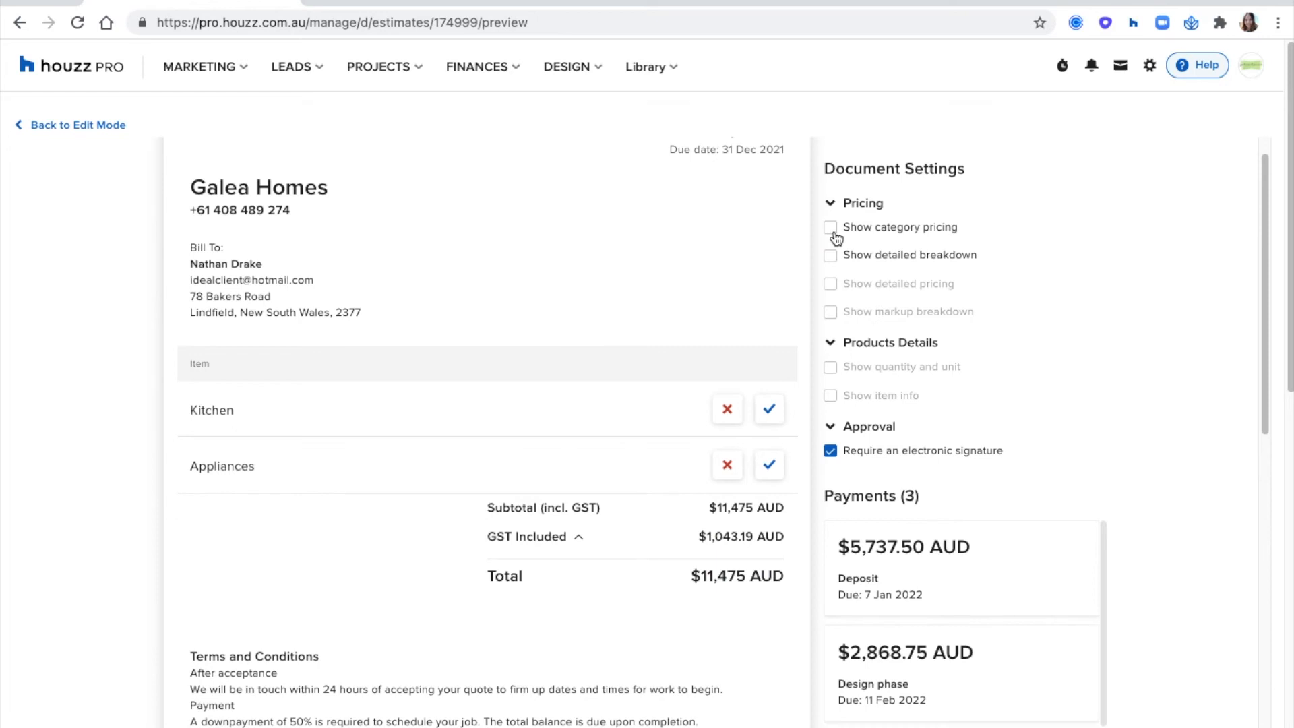
- Turn category pricing, the detailed breakdown and item info back on, leaving quantity and unit hidden
click(833, 229)
click(834, 257)
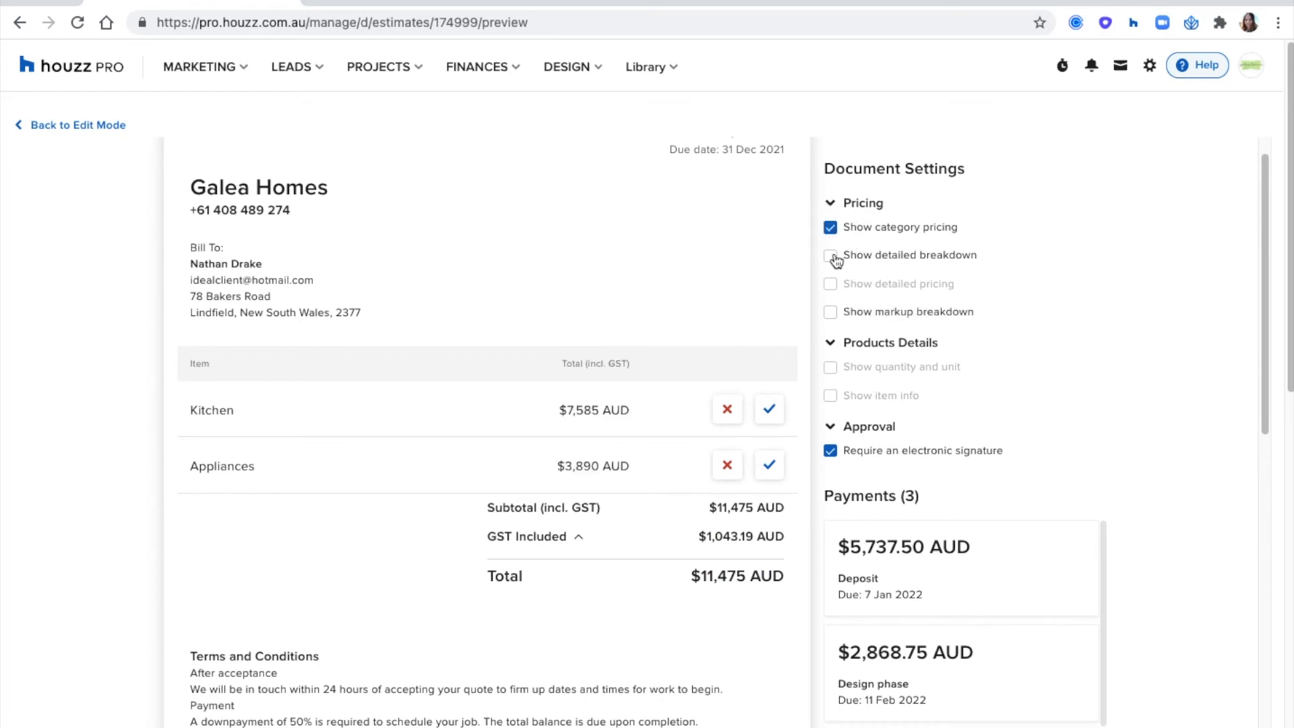
click(831, 397)
click(833, 369)
click(832, 368)
- Review the electronic signature requirement, the memo and signature area, and the sending options in the estimate preview
scroll(1148, 346, down, 2)
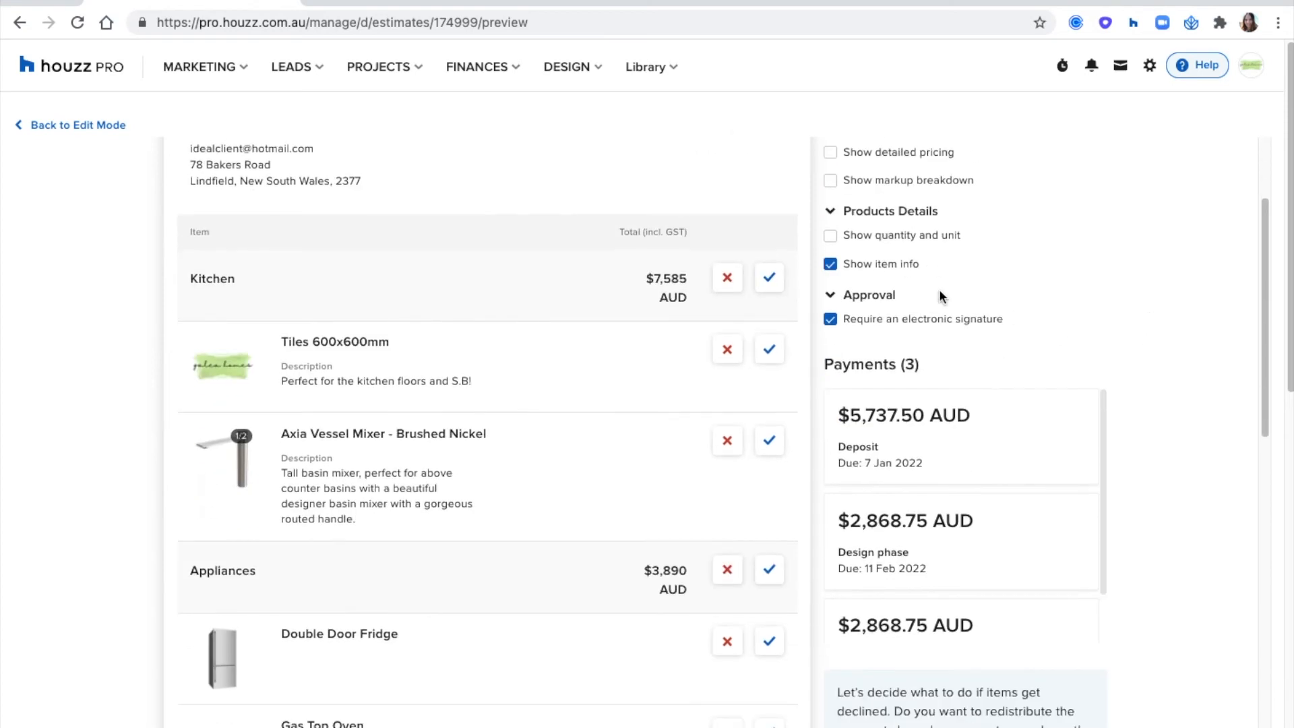
drag(848, 325, 1017, 333)
click(1070, 319)
scroll(642, 398, down, 5)
scroll(631, 402, down, 7)
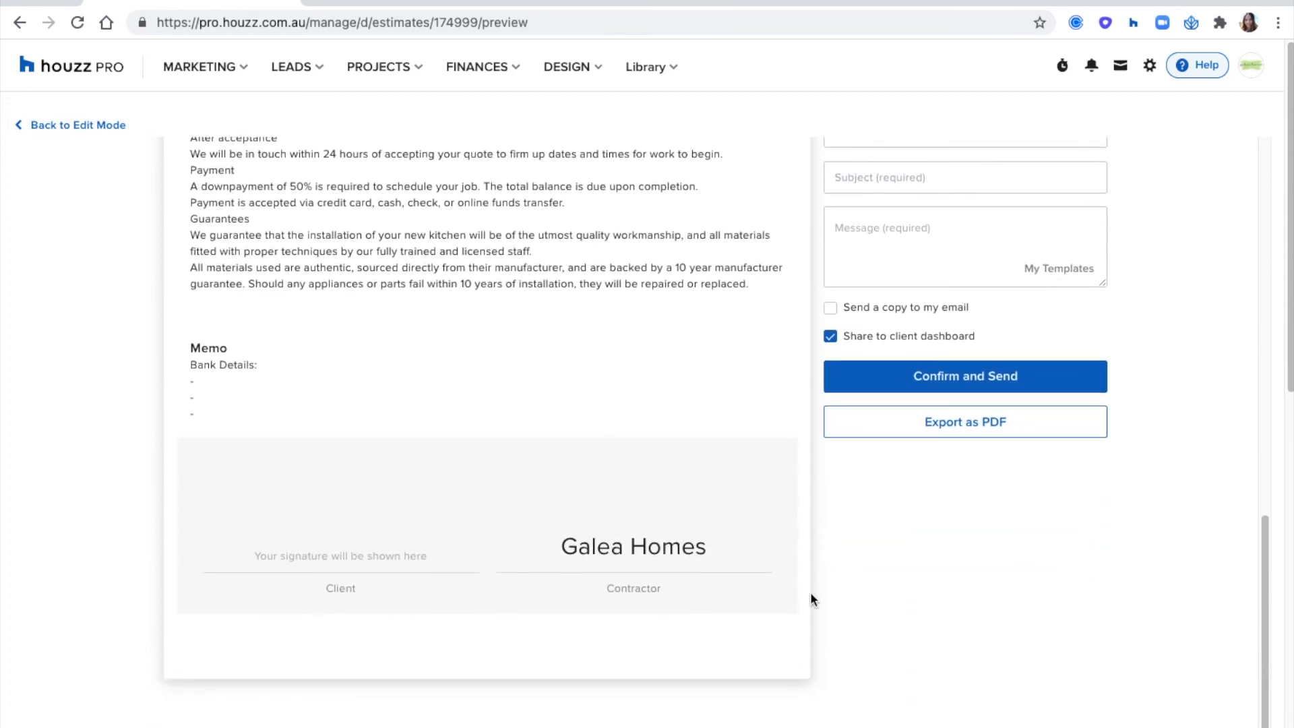
- Examine the estimate preview's subtotal, GST and total, and the approve and decline options beside each item and category
scroll(790, 454, up, 1)
scroll(790, 459, up, 6)
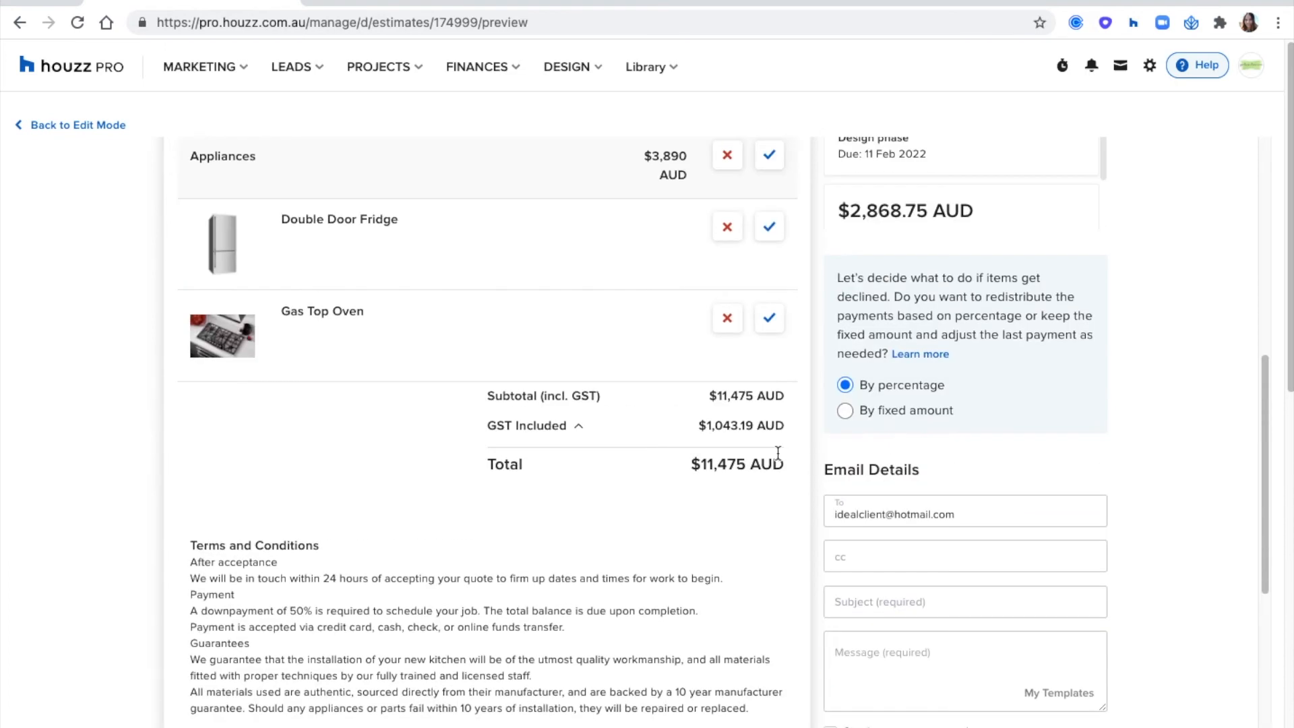
scroll(770, 353, up, 1)
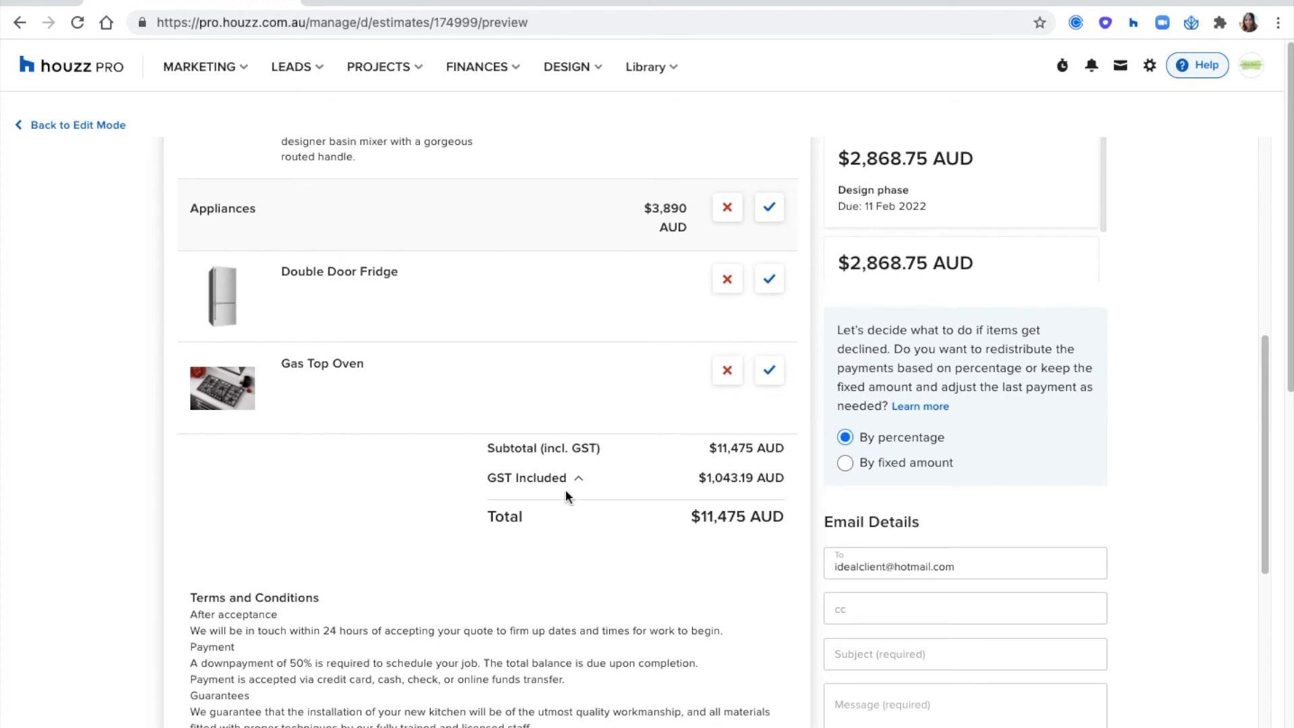
drag(523, 515, 481, 519)
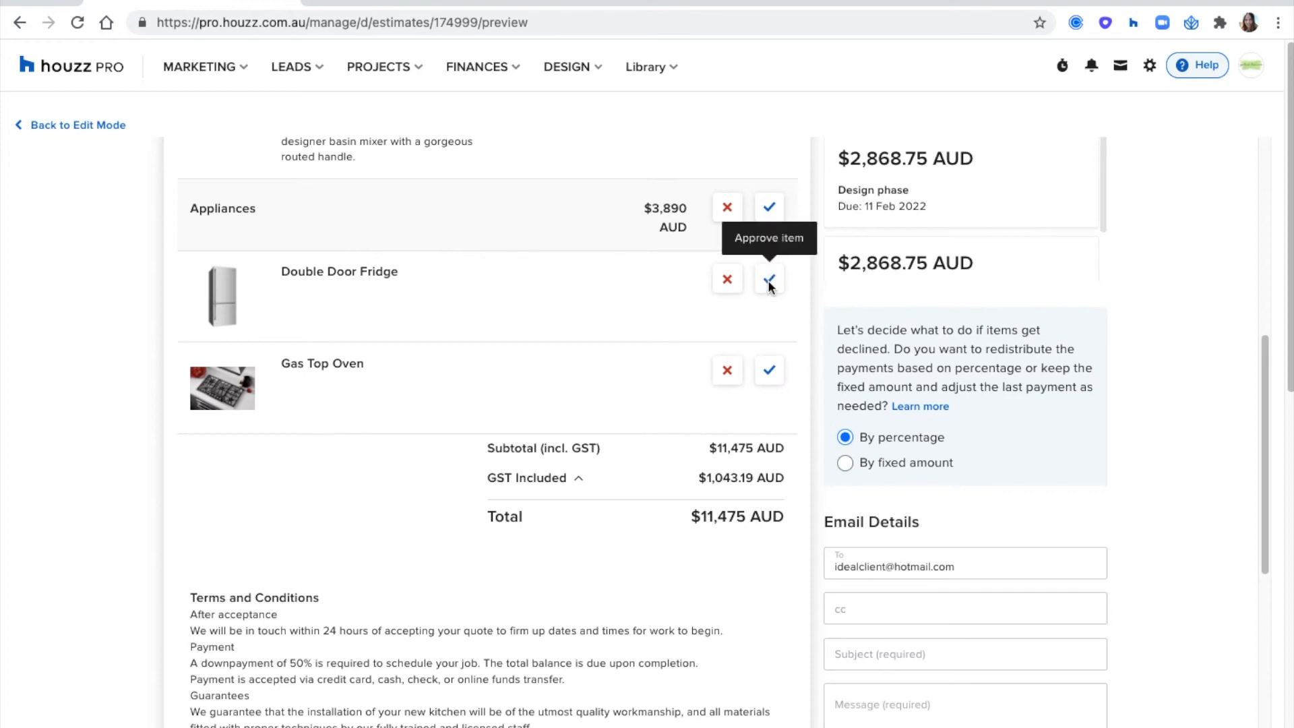
scroll(595, 481, up, 2)
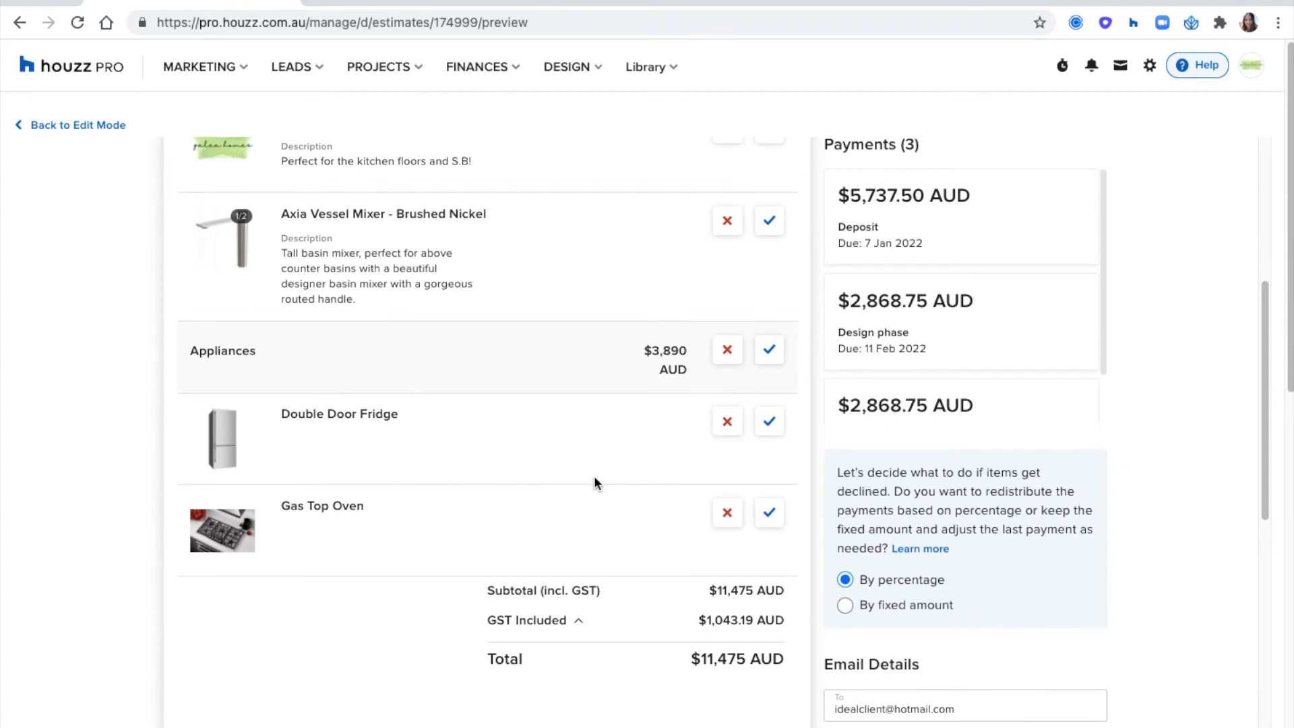
scroll(593, 481, up, 2)
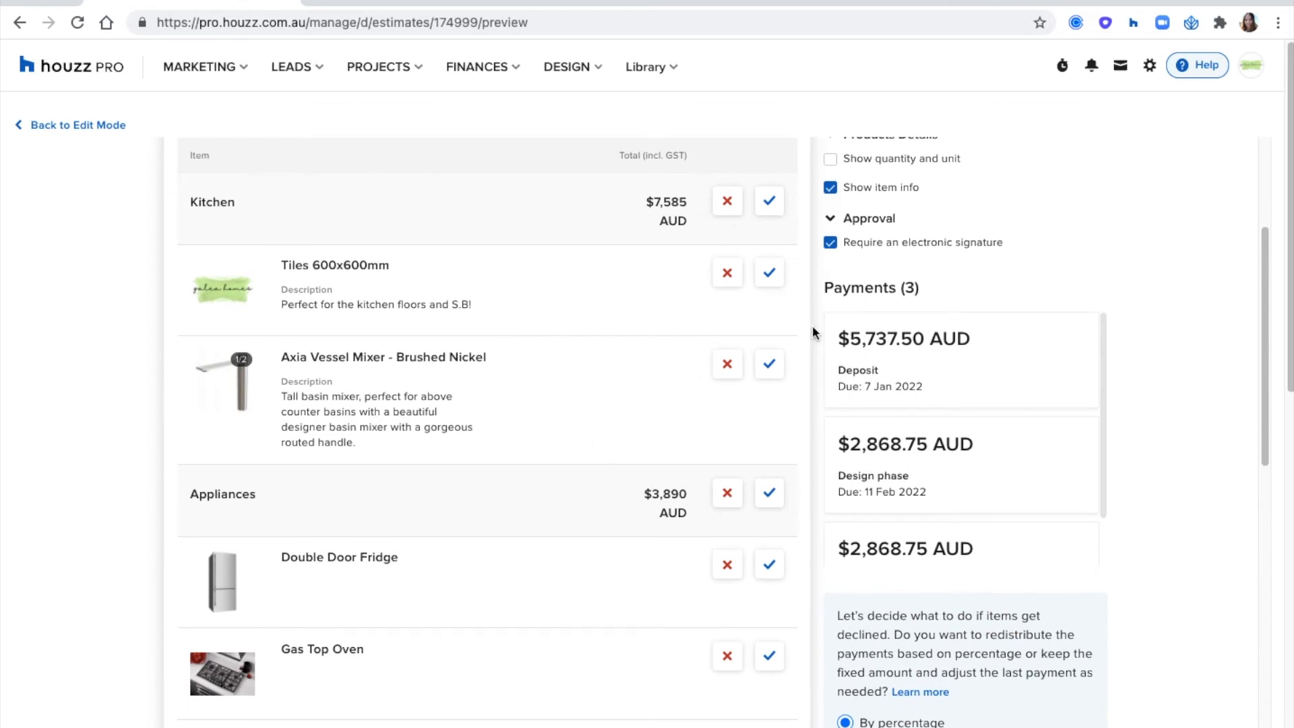
- Review the choice between percentage and fixed-amount payment redistribution for declined items, alongside the category prices and scheduled payments
scroll(1141, 390, down, 5)
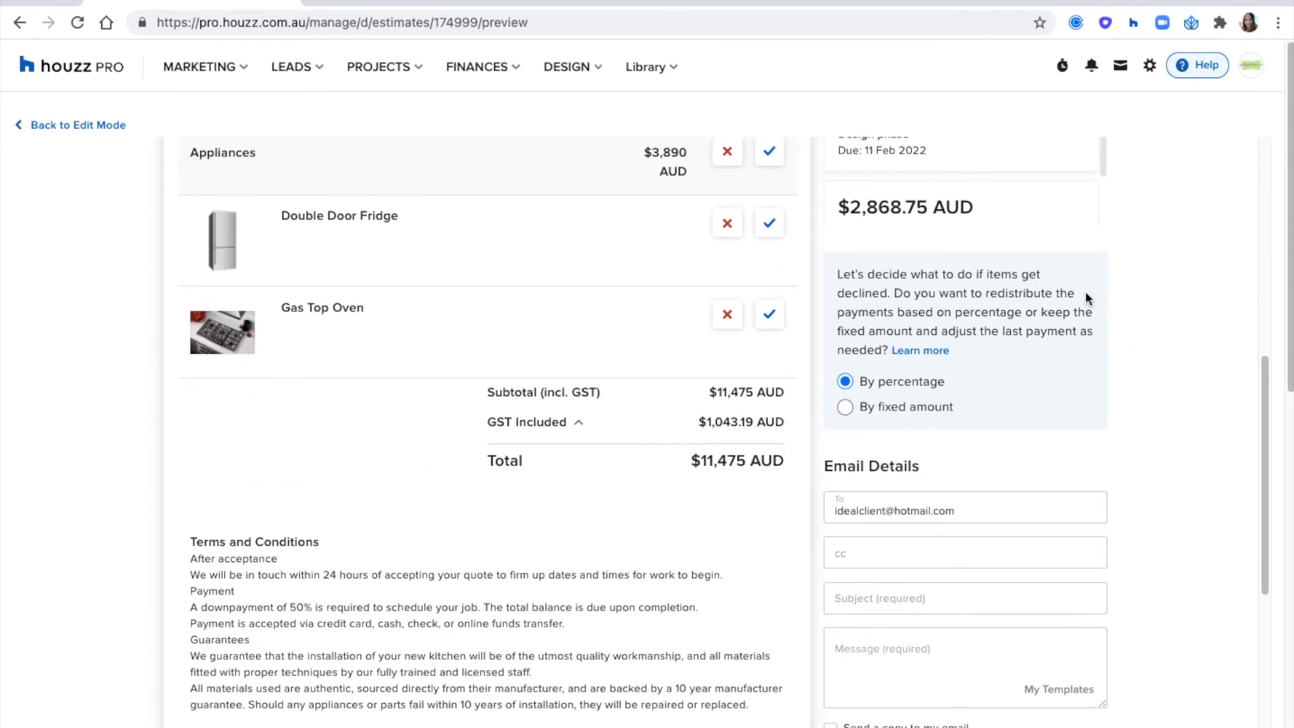
drag(842, 266, 890, 348)
click(1185, 365)
scroll(780, 240, up, 2)
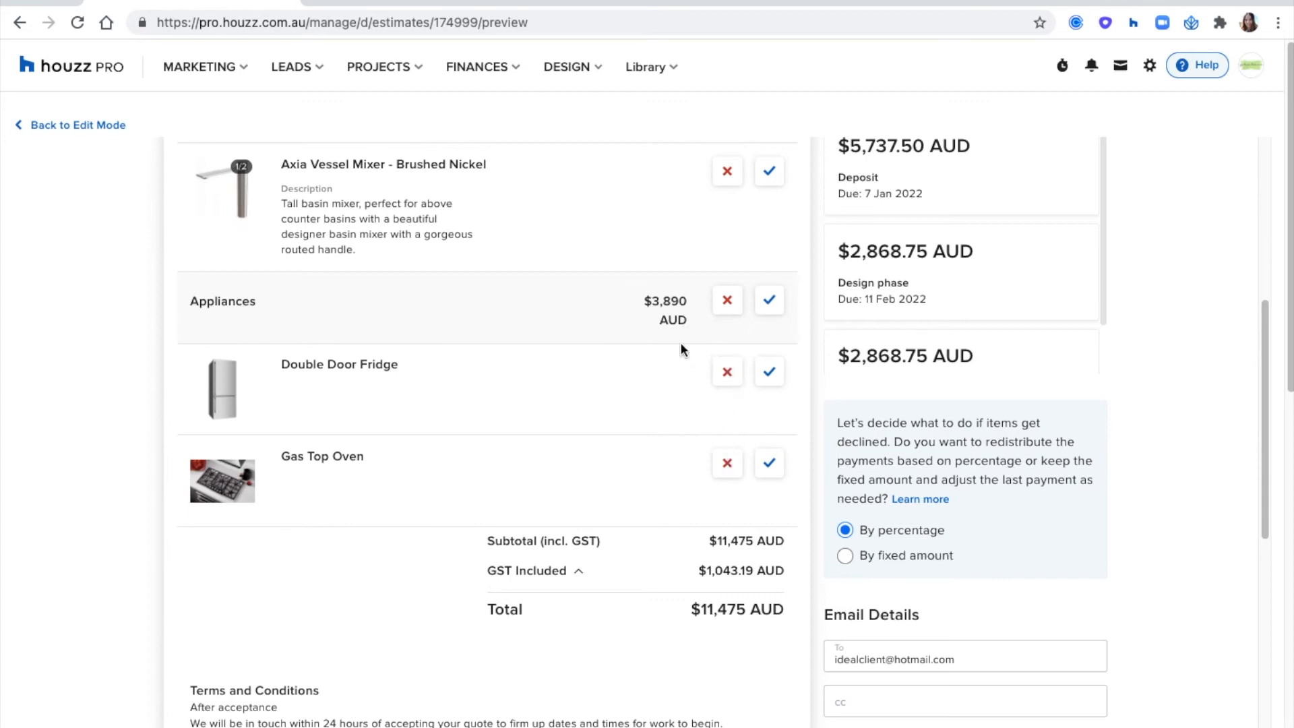
drag(653, 301, 689, 297)
scroll(966, 334, up, 2)
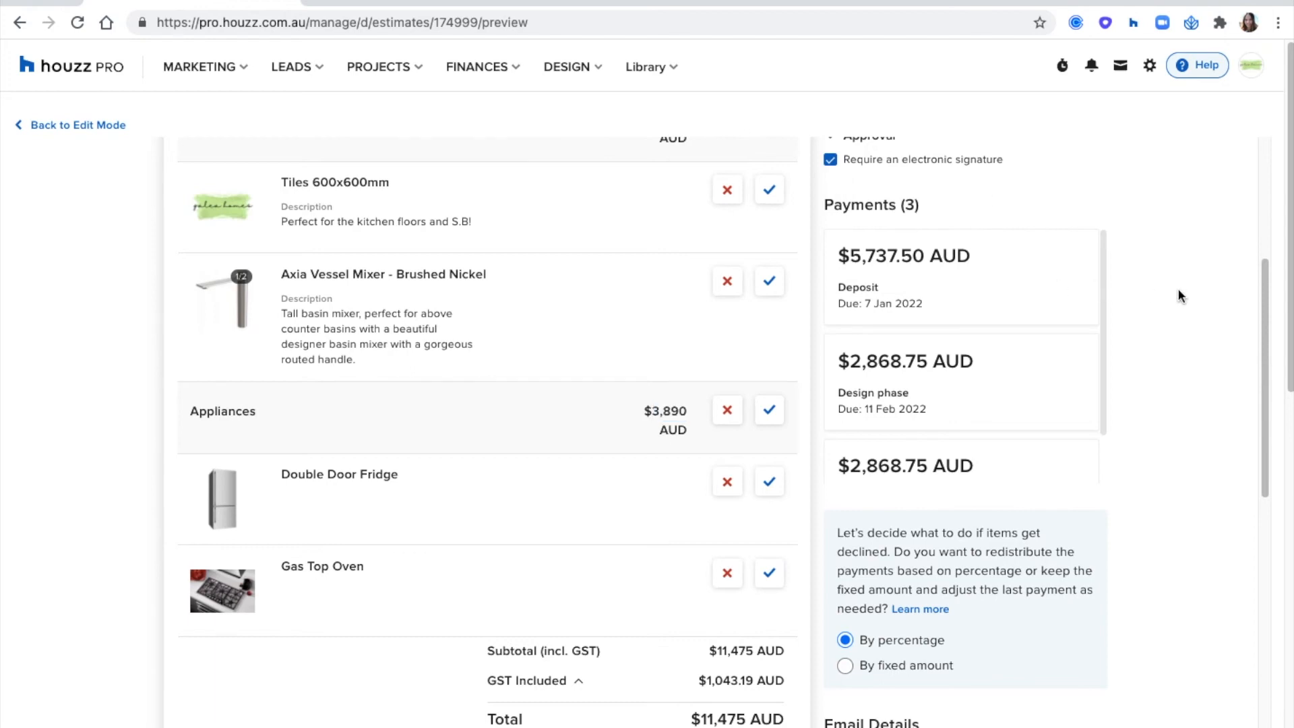
- Review the email details, client dashboard sharing and PDF export options for sending the estimate
scroll(1171, 285, down, 5)
scroll(1171, 285, down, 3)
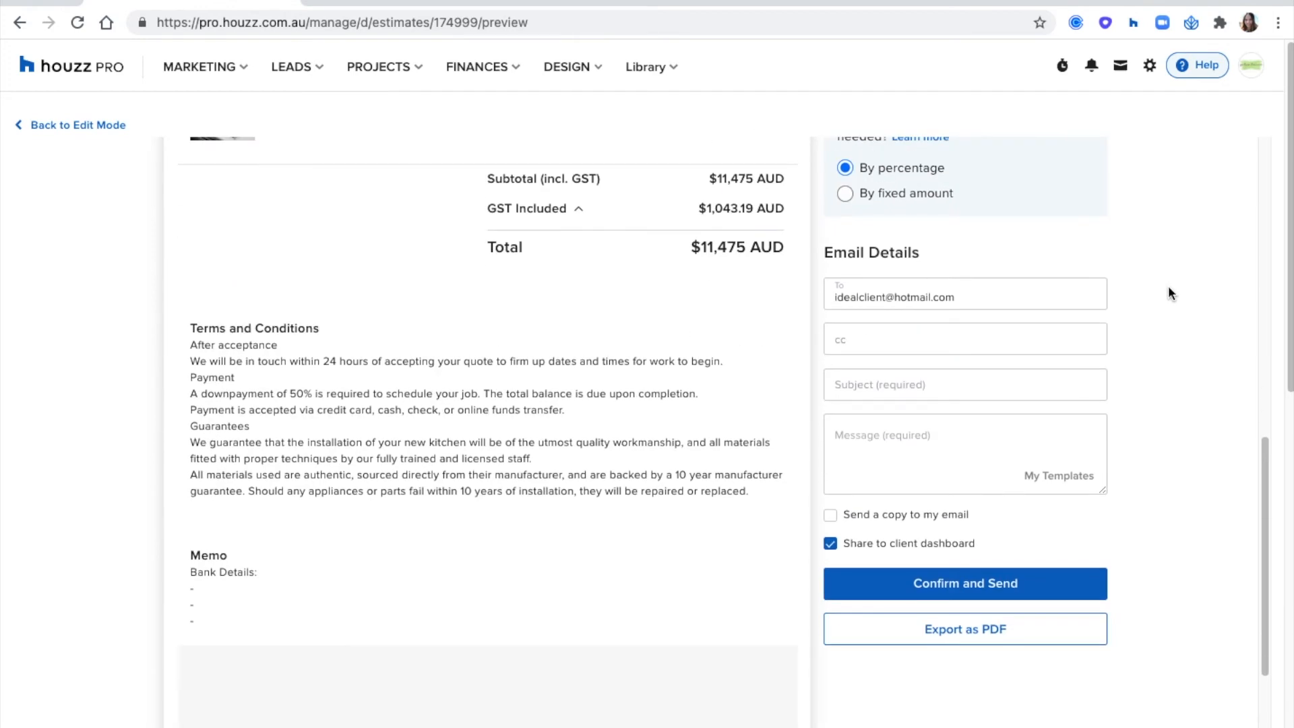
scroll(979, 417, down, 2)
click(951, 425)
click(950, 430)
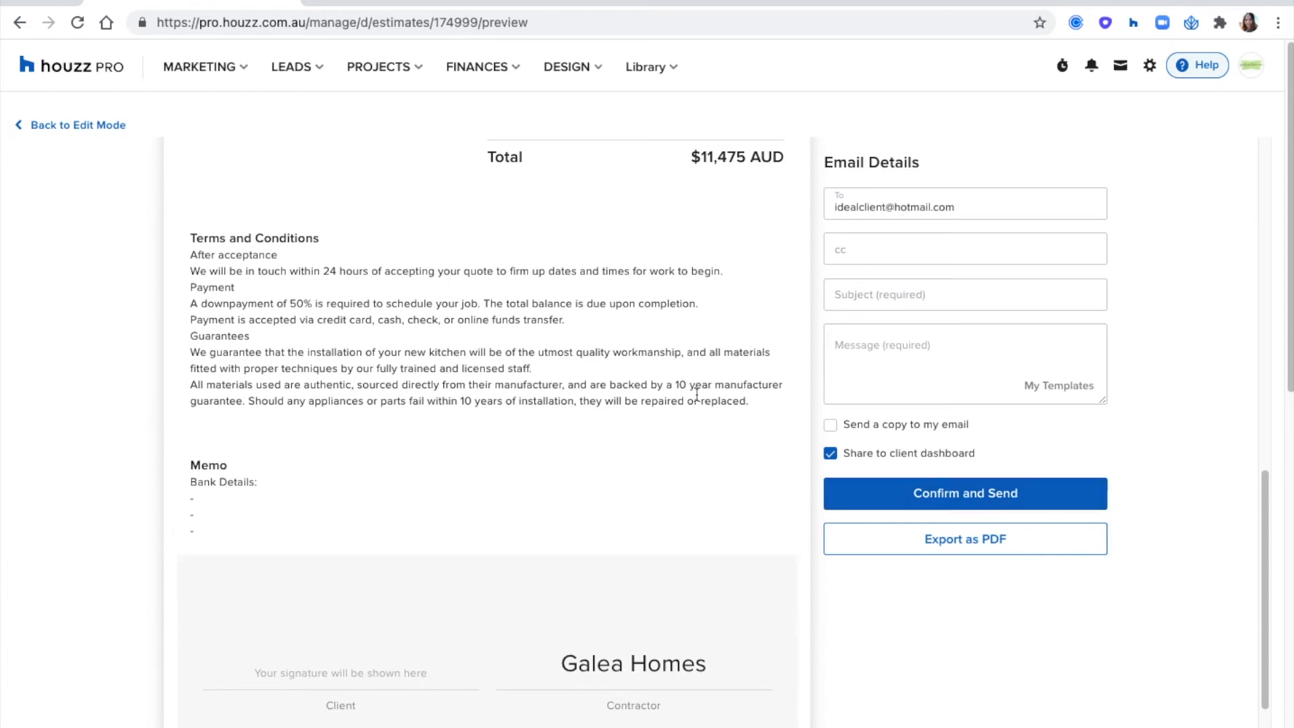
scroll(696, 395, down, 2)
scroll(497, 312, up, 9)
- Return to editing the kitchen estimate and view its per-line-item approval options without changing any item
click(108, 127)
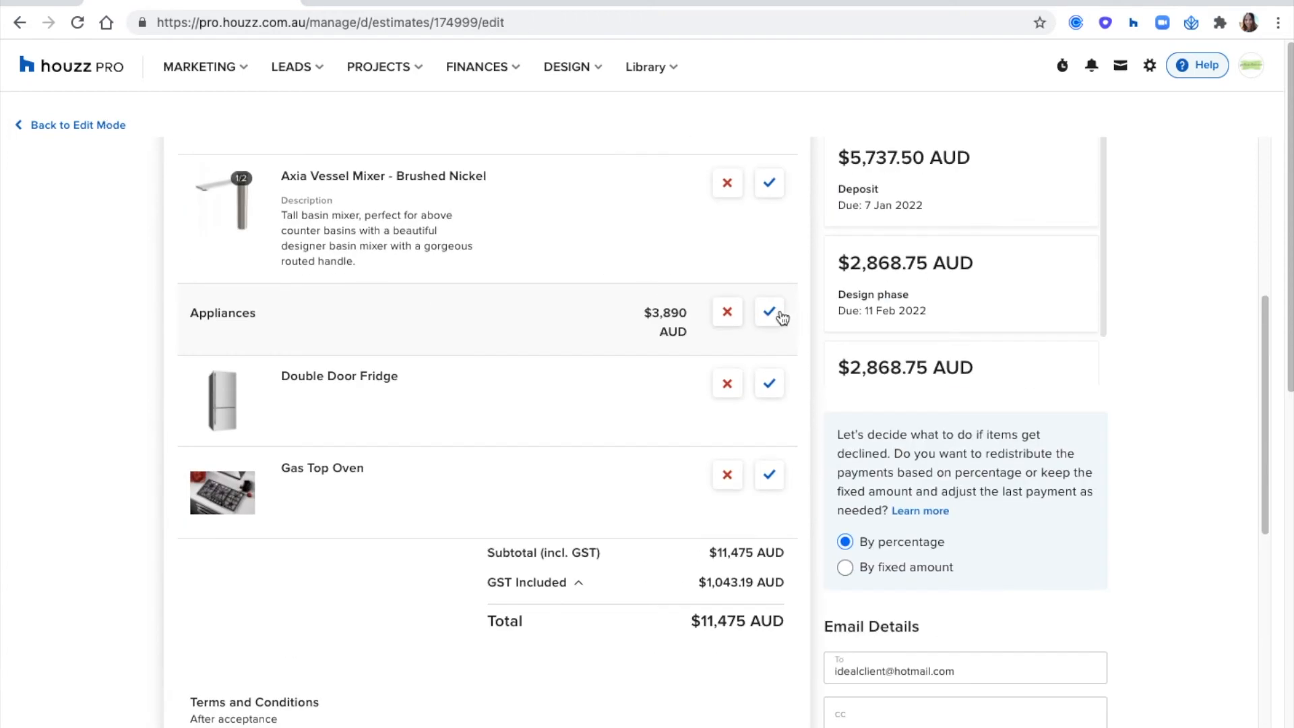
scroll(543, 333, up, 7)
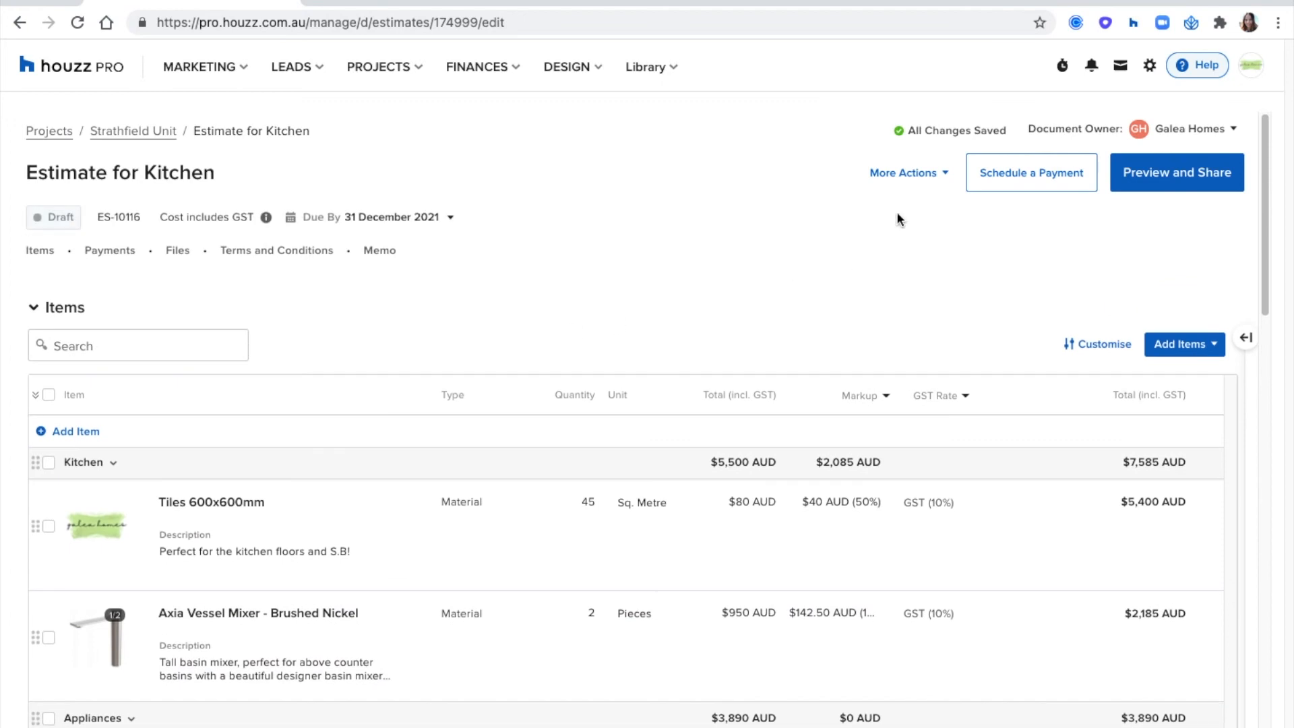
click(904, 175)
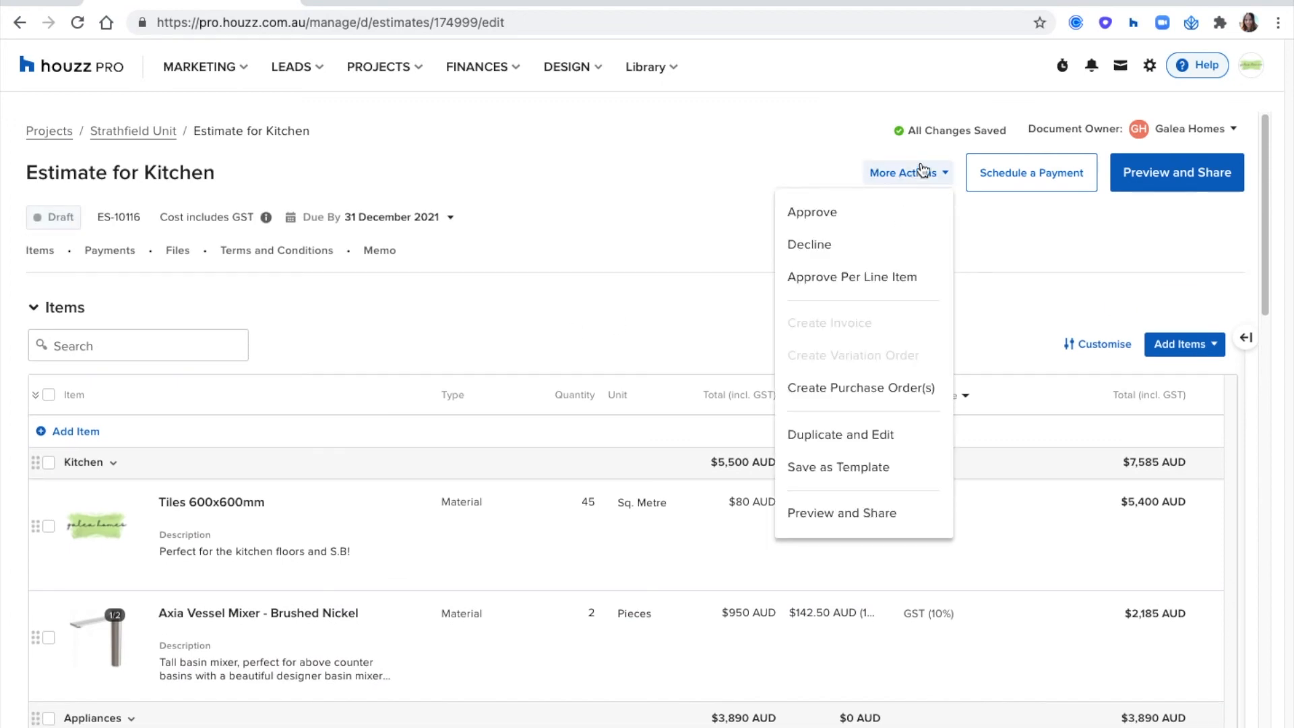
click(845, 278)
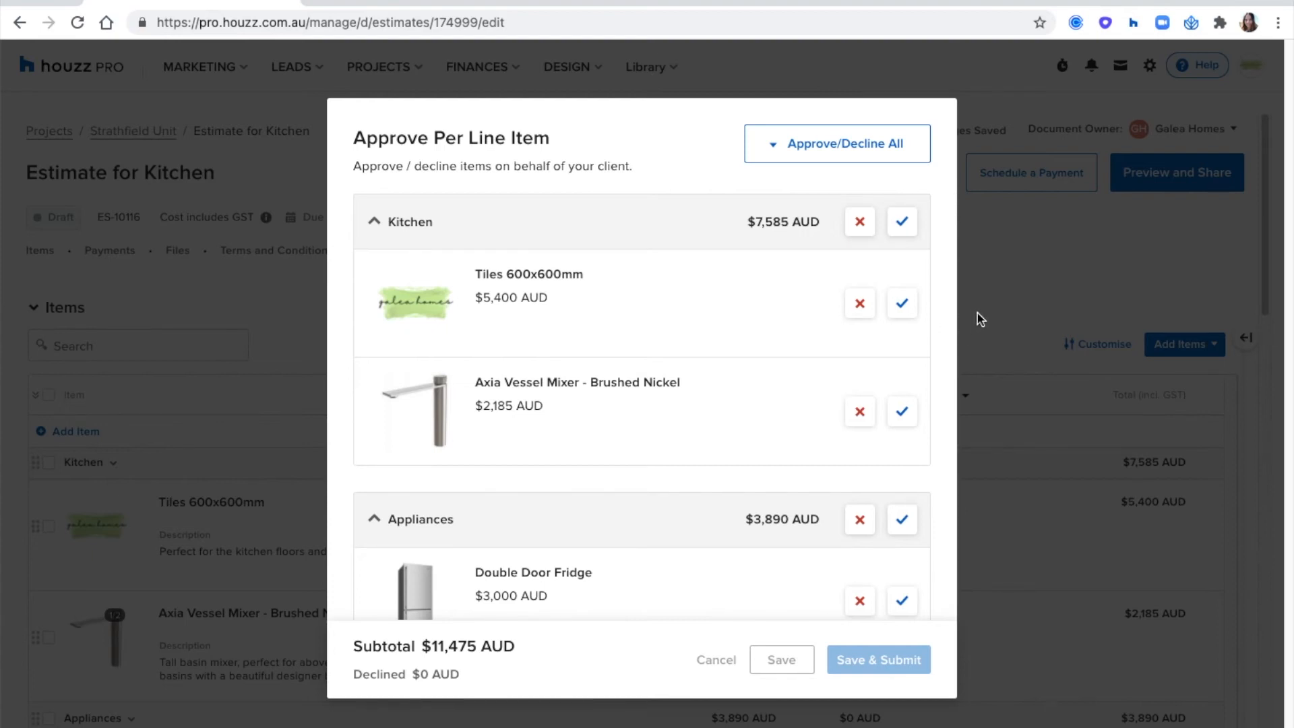
click(997, 236)
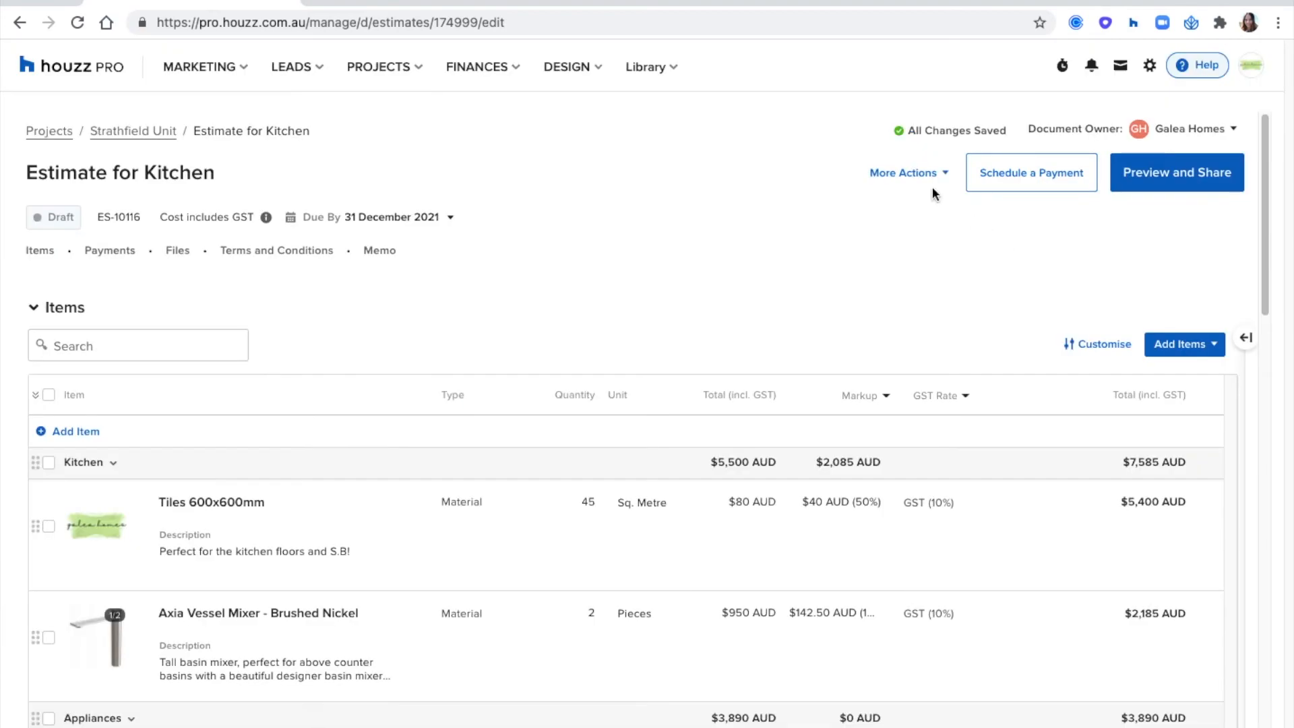
- In the per-line-item approval, approve the tiles, fridge and gas top oven, decline the Axia Vessel Mixer, and save
click(919, 174)
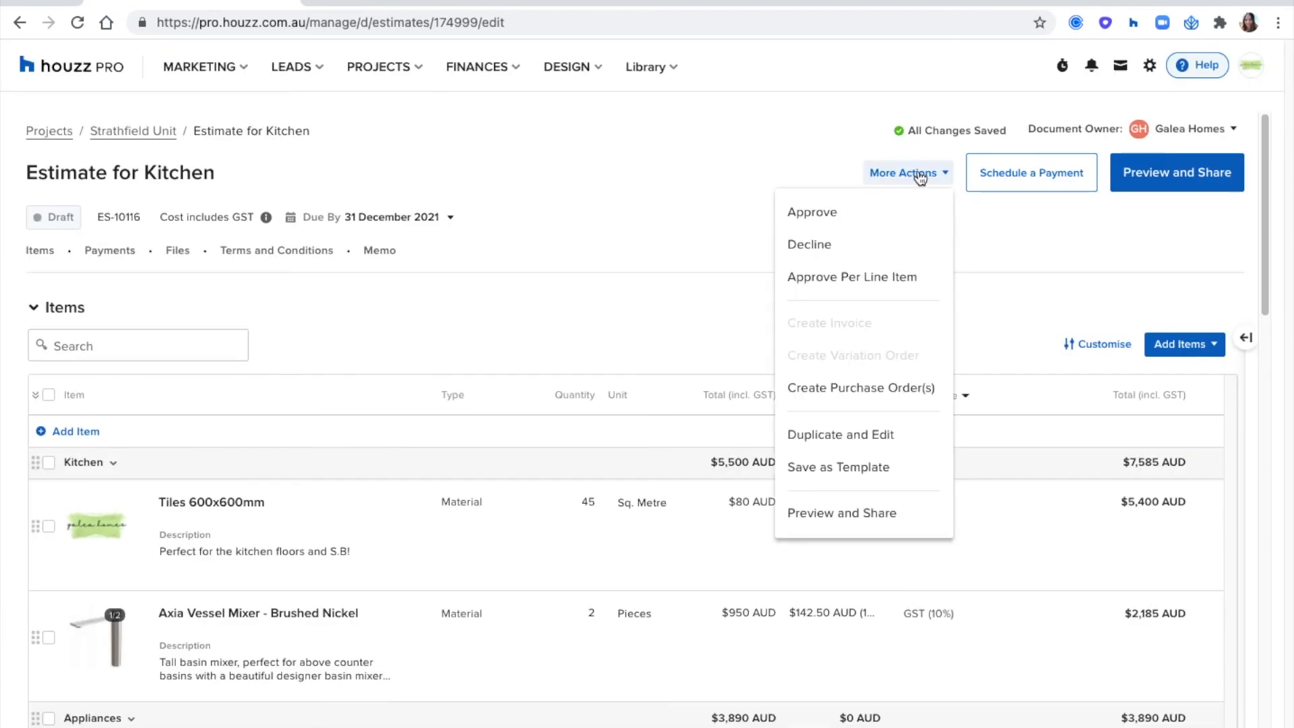
click(831, 279)
click(887, 303)
click(846, 412)
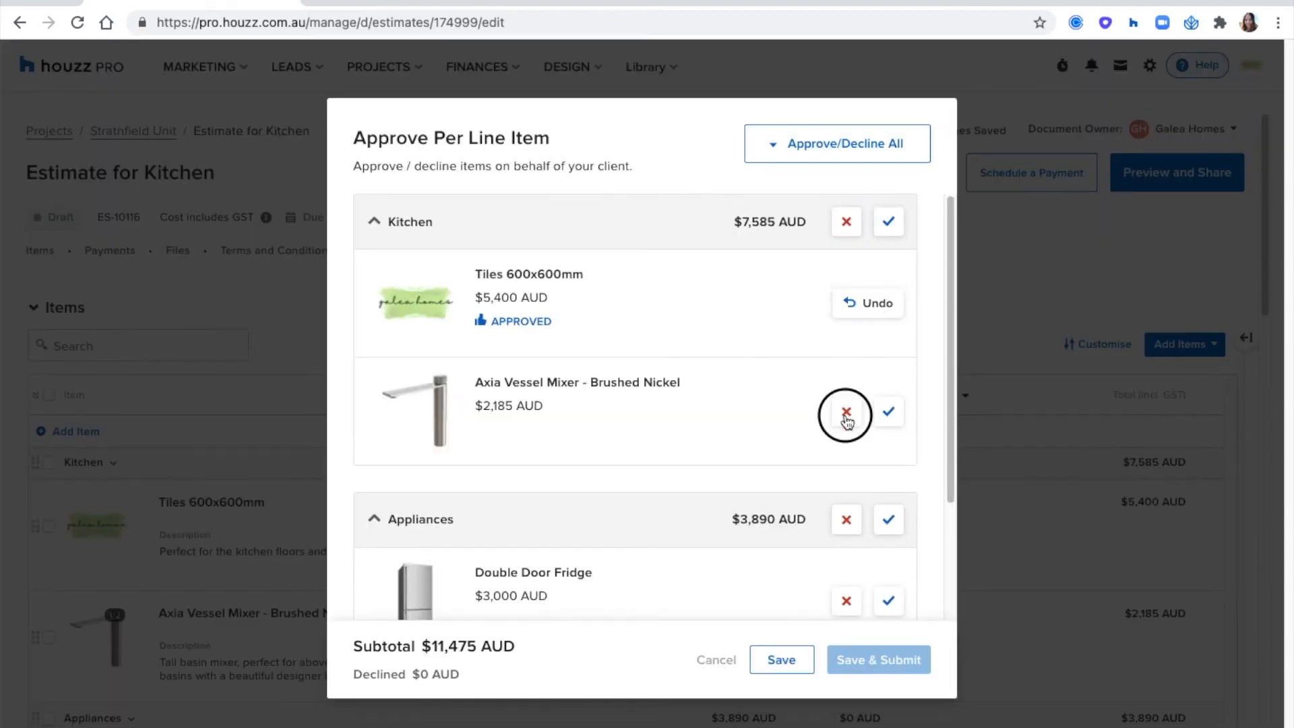
scroll(924, 398, down, 3)
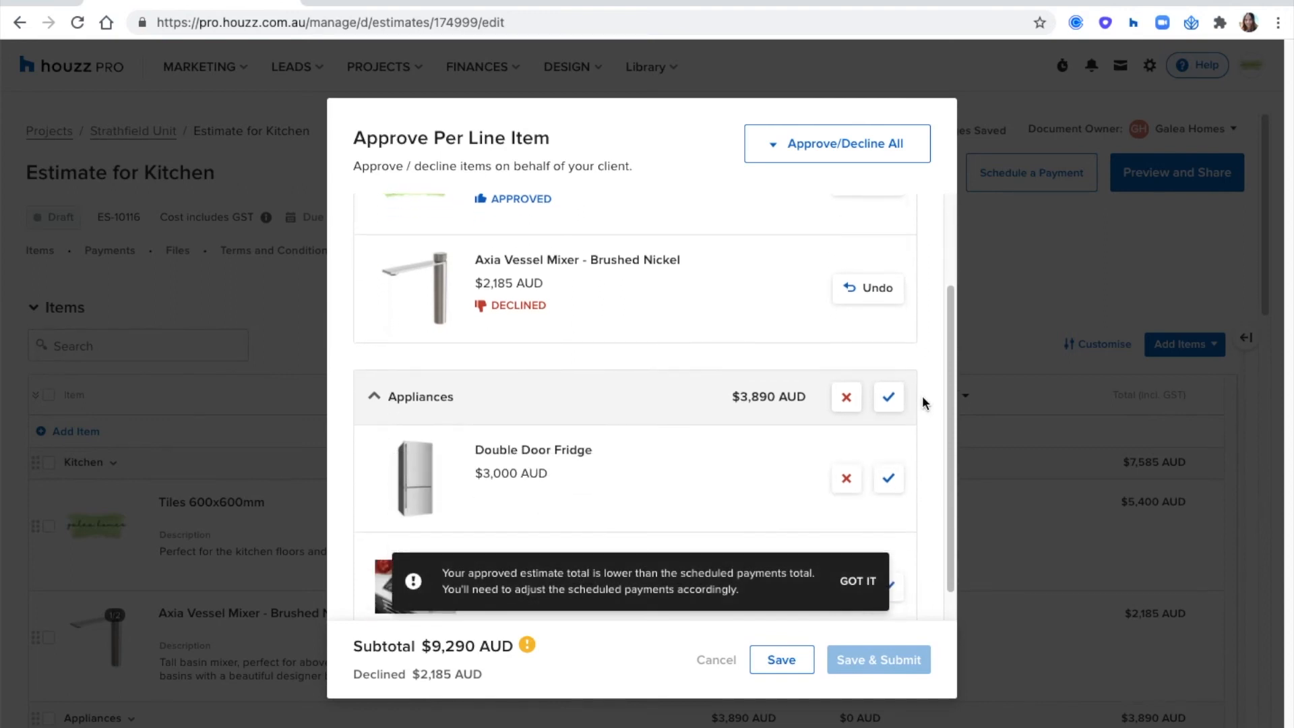
click(889, 442)
click(890, 553)
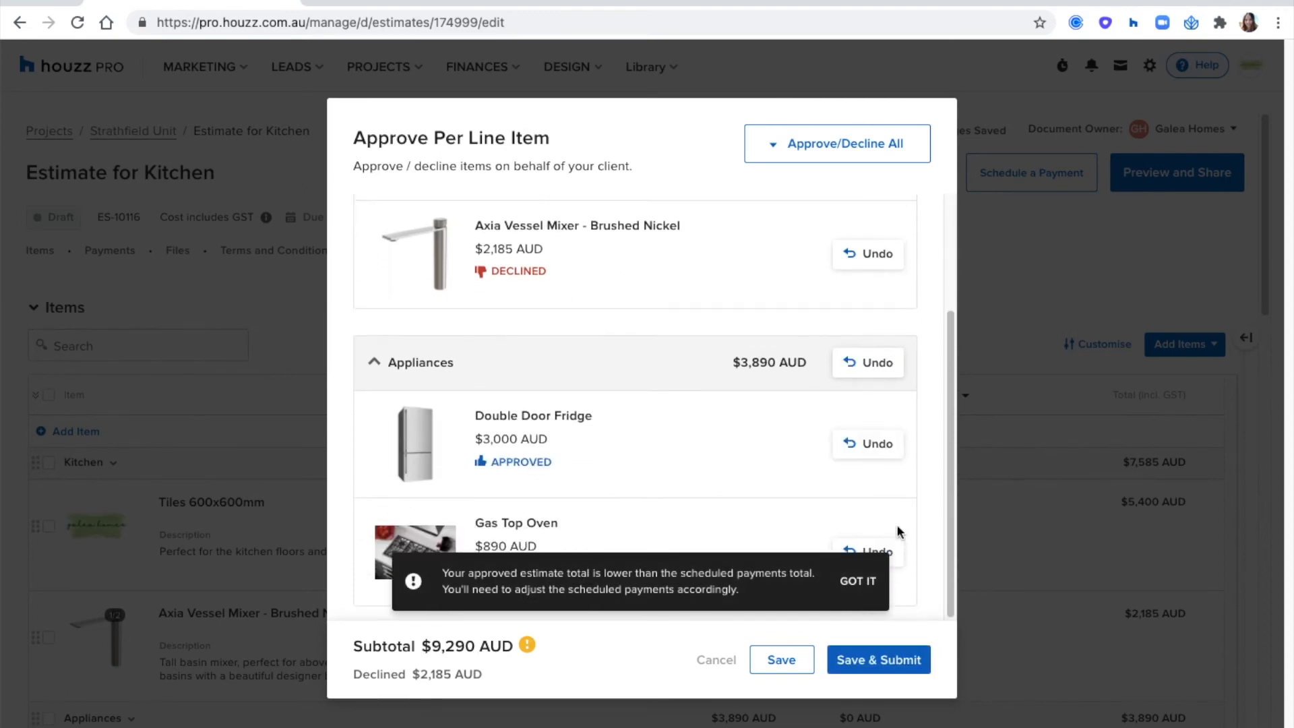
click(791, 662)
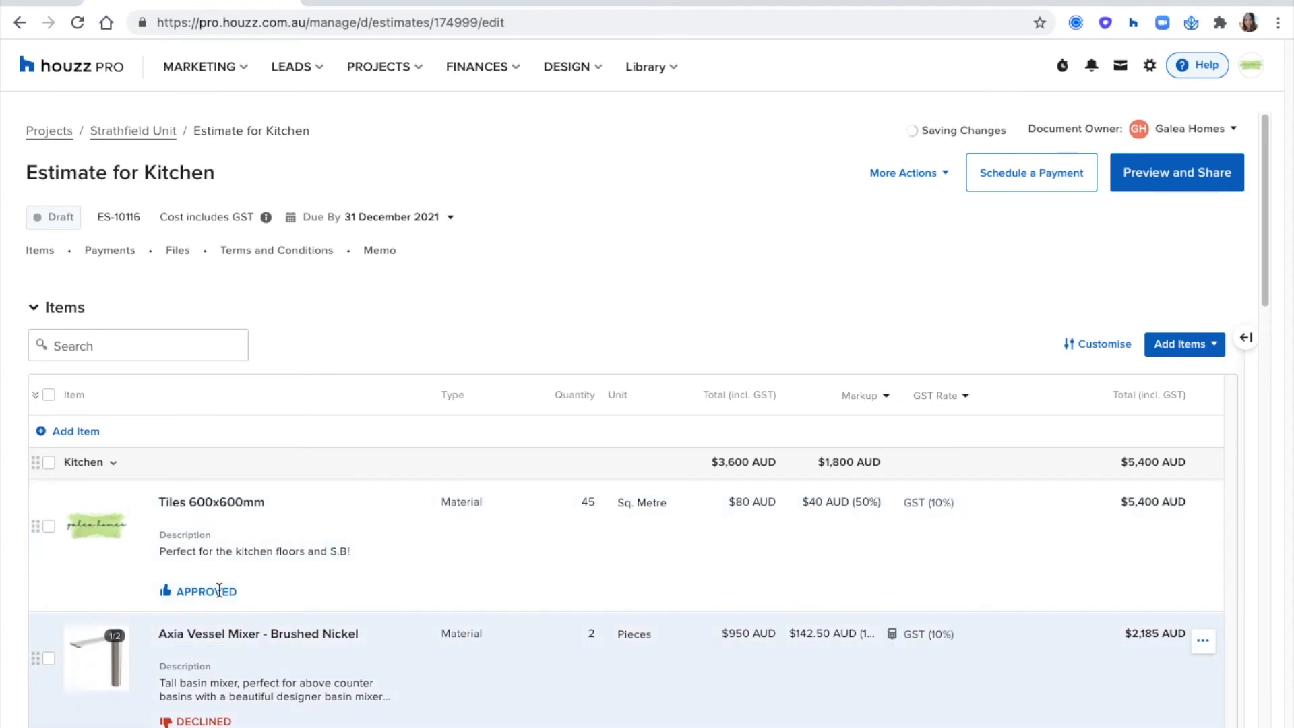
- Change the Axia Vessel Mixer from declined to approved, and save and submit the per-line-item approvals
click(905, 176)
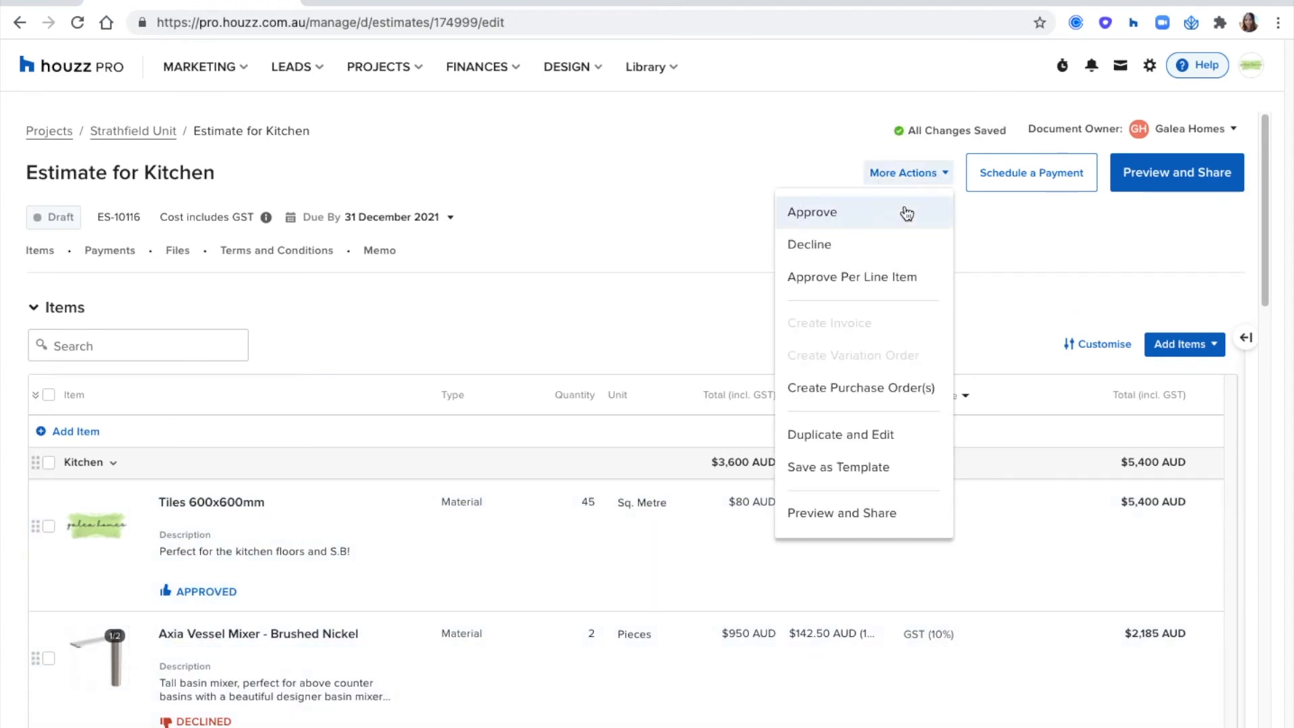
click(881, 281)
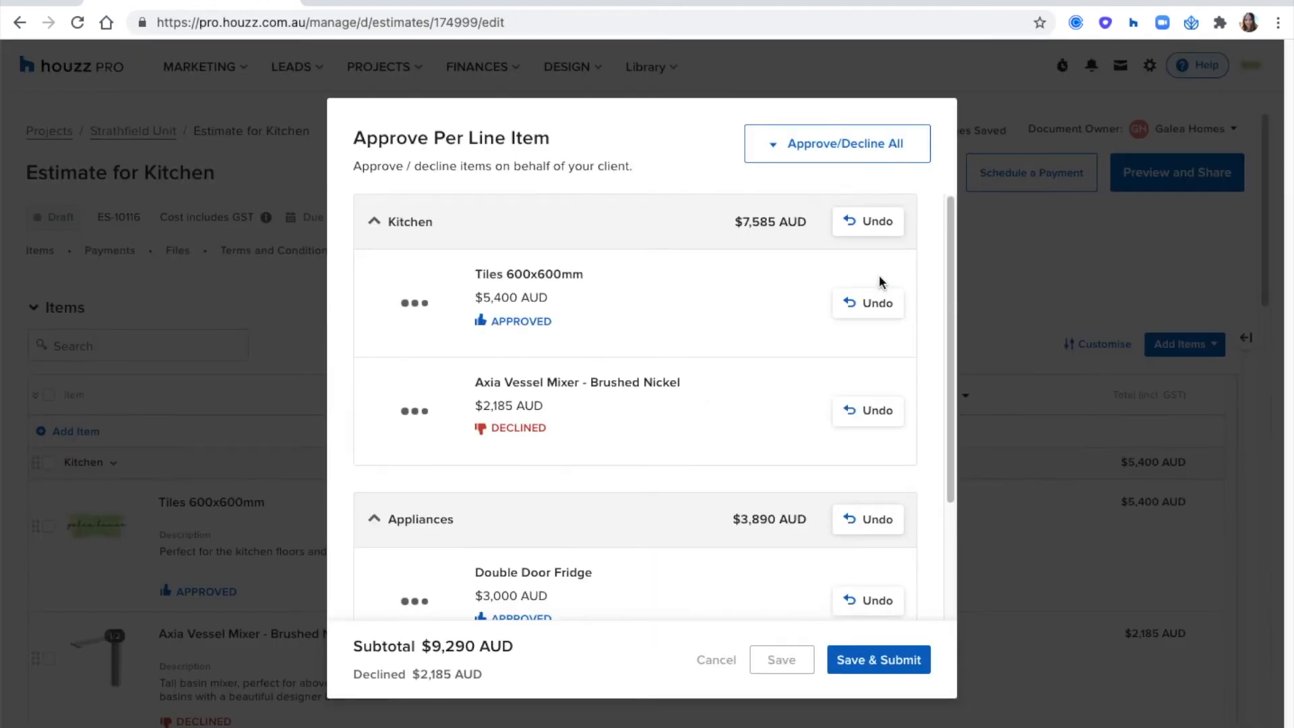
scroll(877, 276, down, 2)
click(888, 330)
click(890, 325)
scroll(927, 423, down, 2)
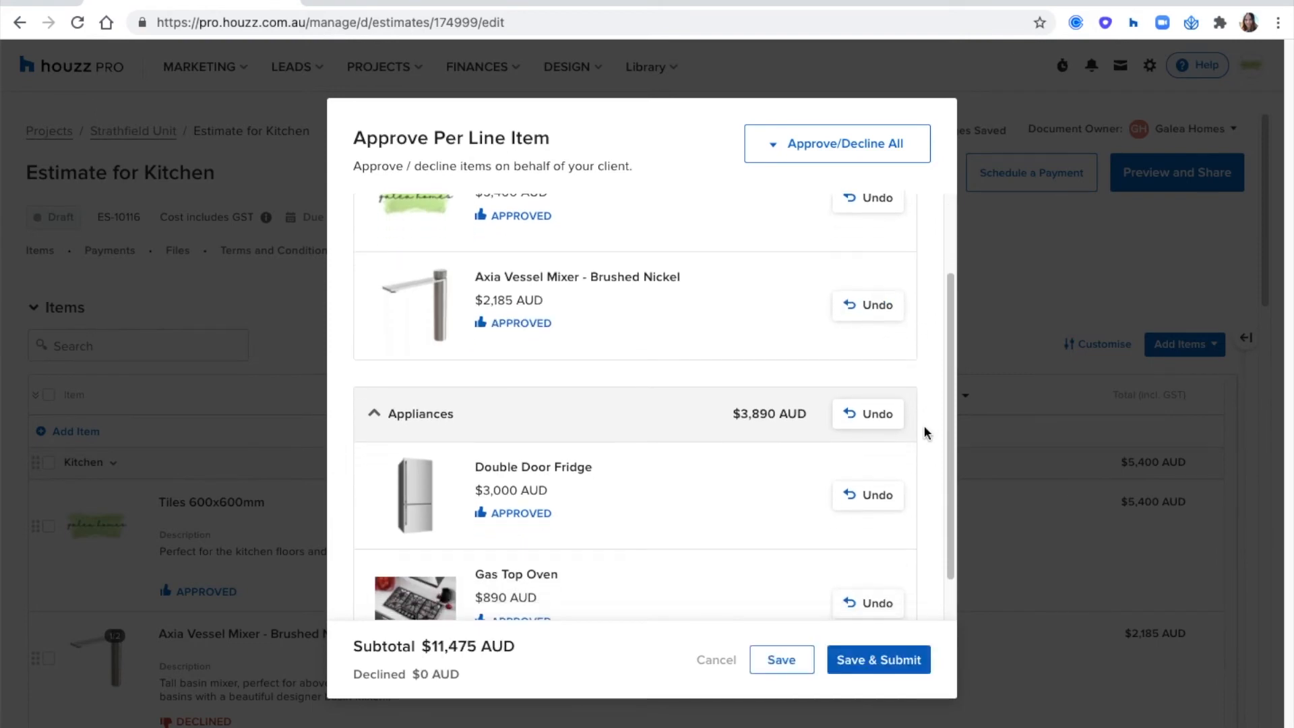
click(875, 660)
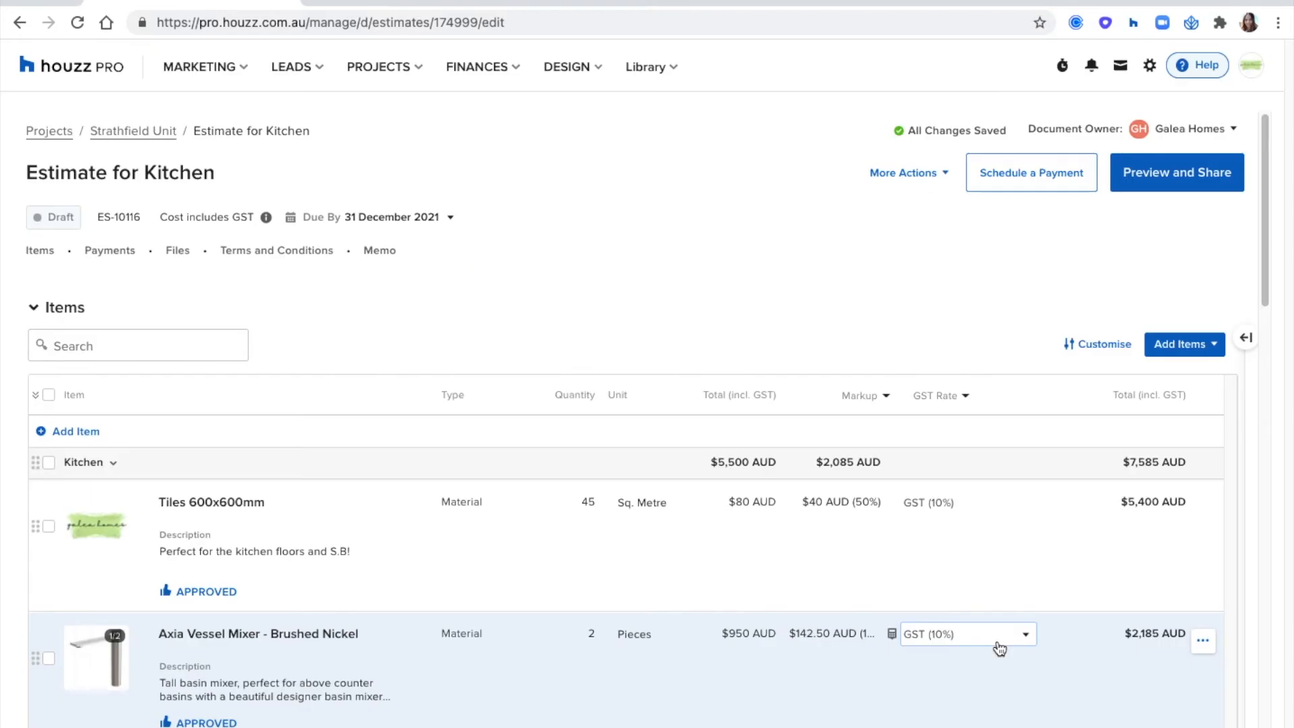
- Select all items in the approved kitchen estimate and start creating purchase orders for them
scroll(755, 529, down, 3)
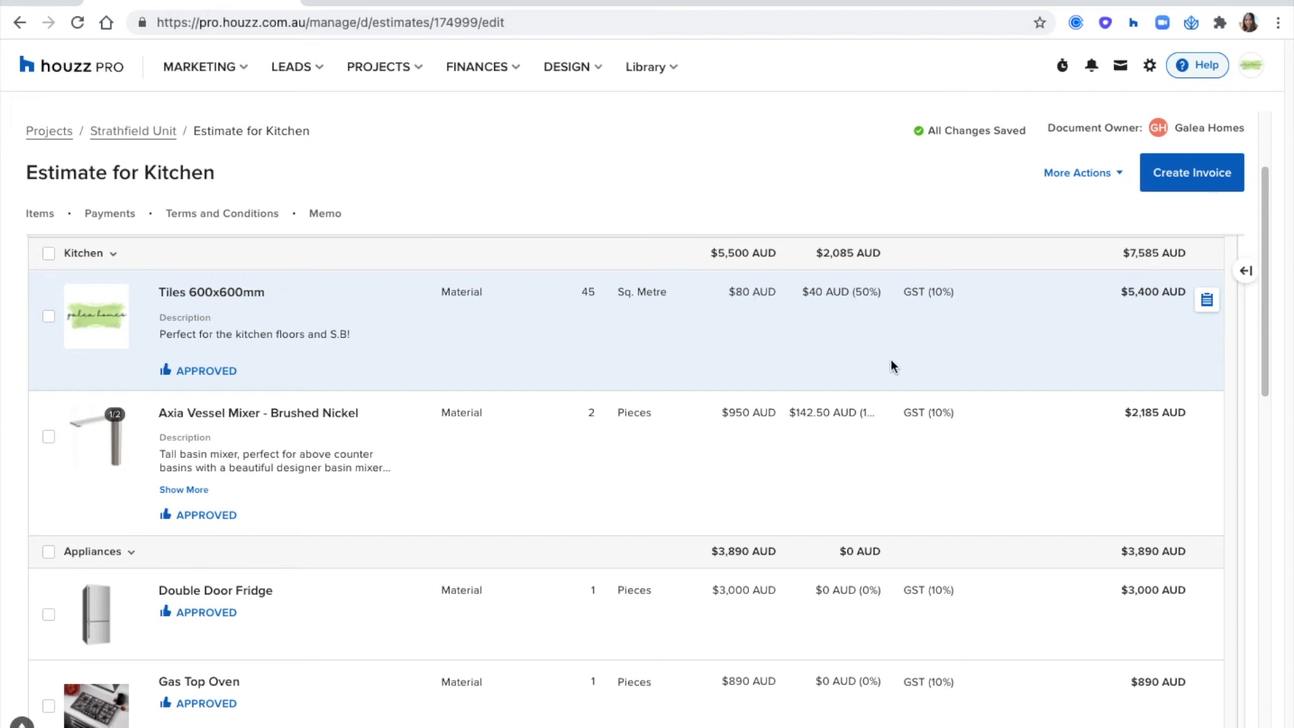
scroll(891, 359, down, 2)
scroll(898, 402, up, 5)
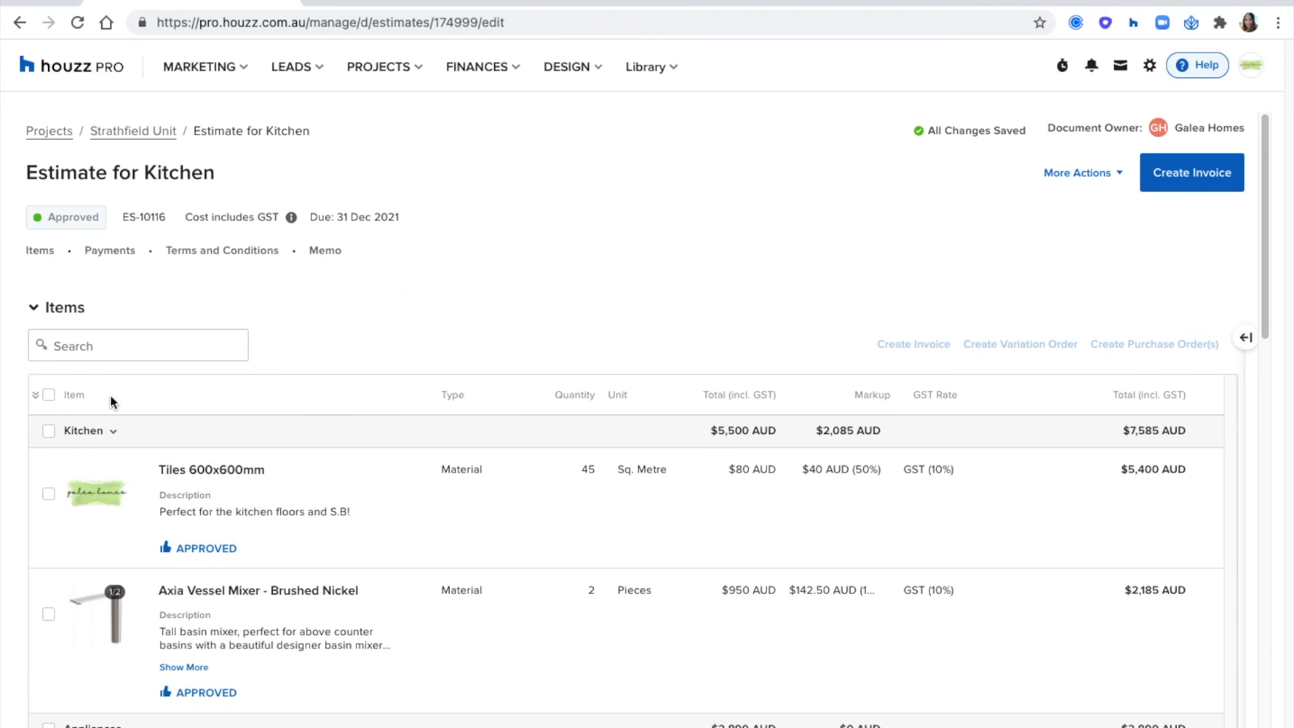
click(48, 395)
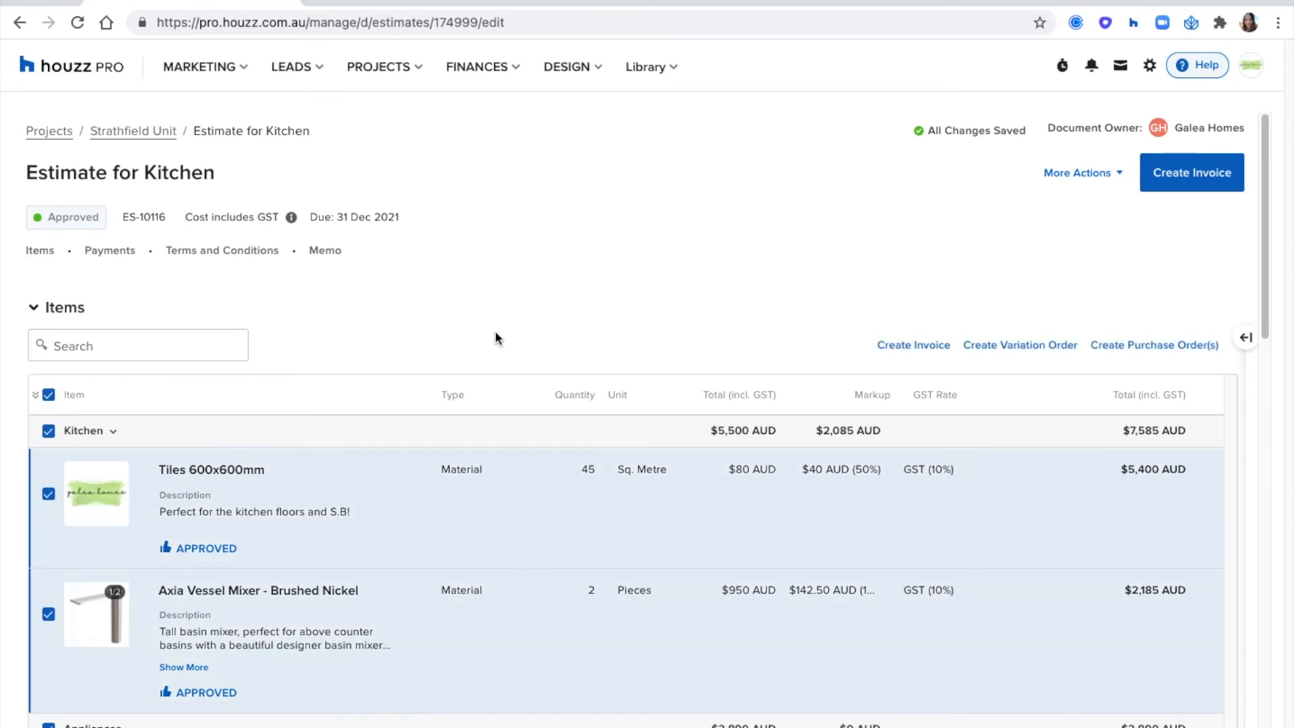
scroll(492, 326, down, 3)
scroll(492, 326, up, 3)
click(1151, 346)
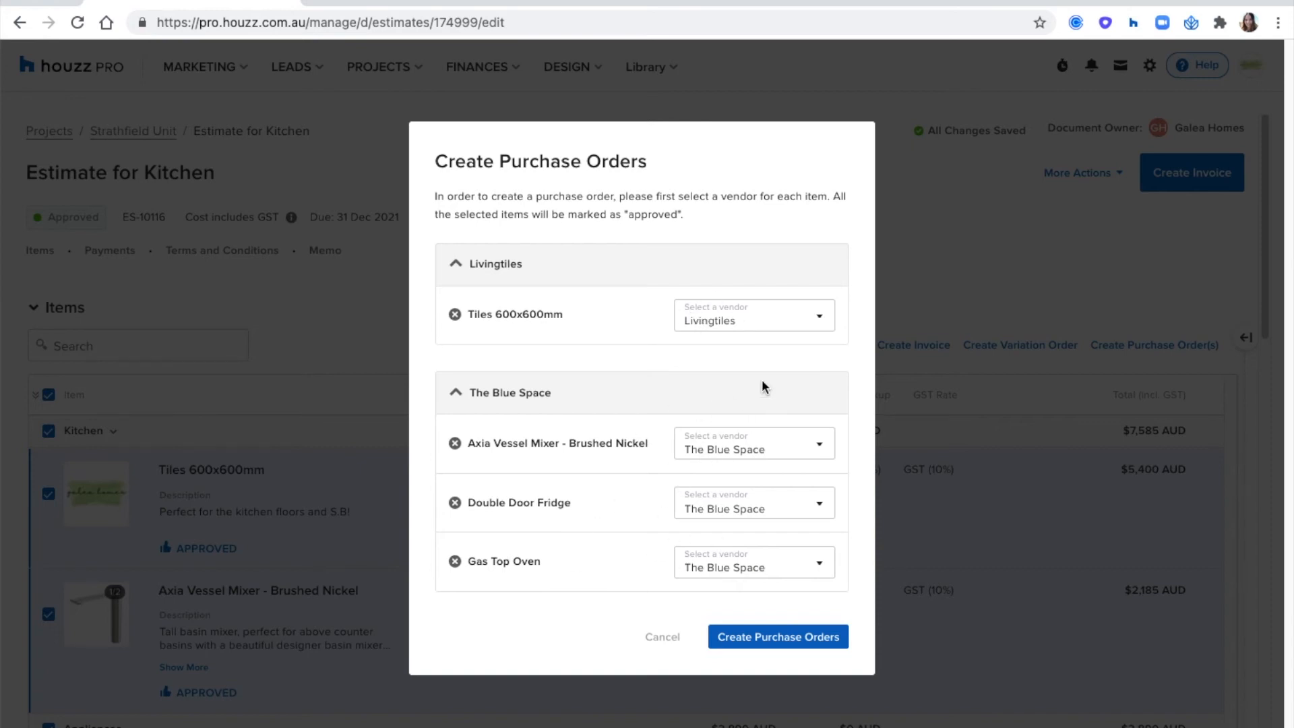
- Set the Axia Vessel Mixer's vendor to Old English Tapware and create the purchase orders
click(740, 456)
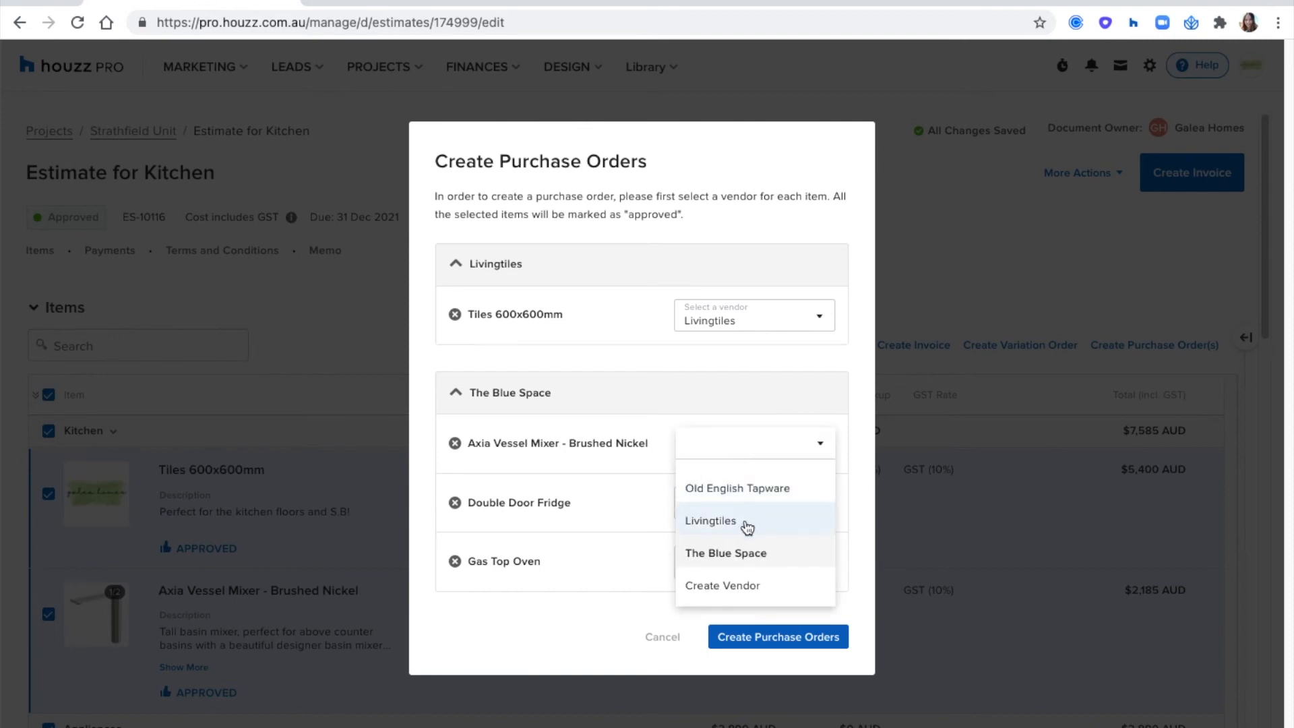
click(742, 489)
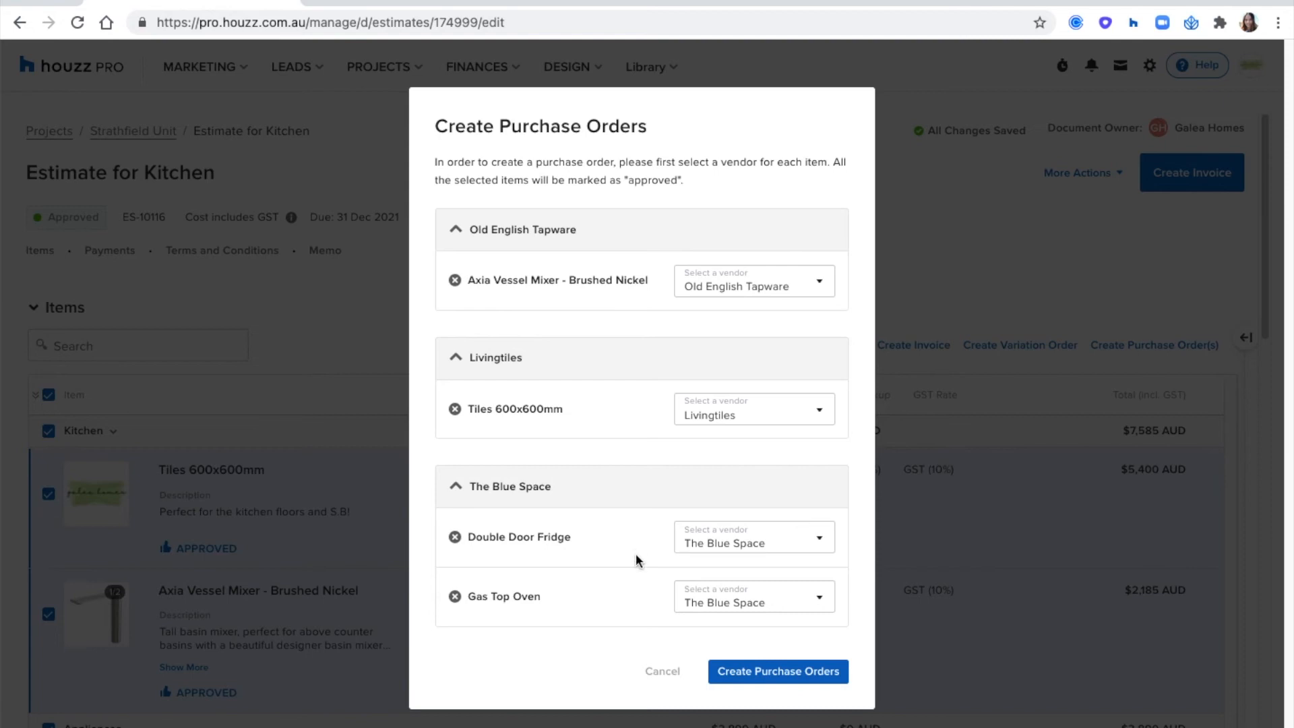
click(760, 672)
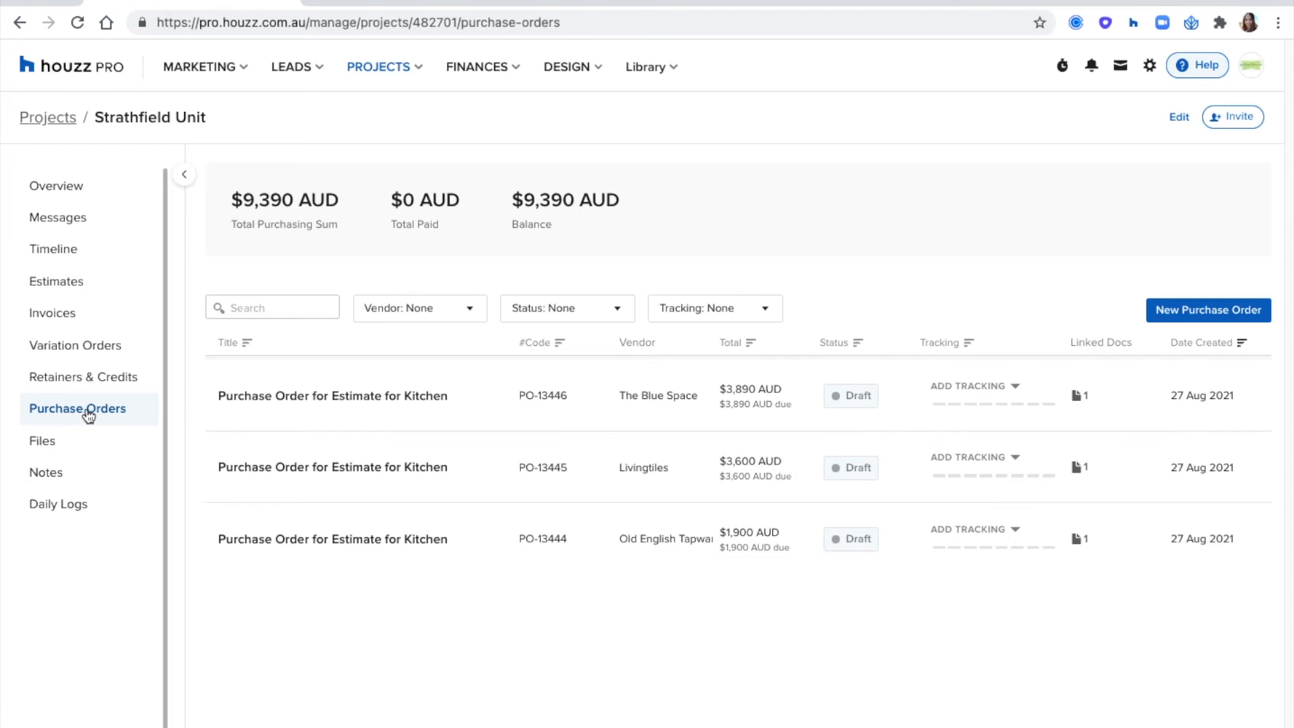
- Open the Livingtiles purchase order and set the tiles' estimated ship date to 15 October 2021
click(333, 466)
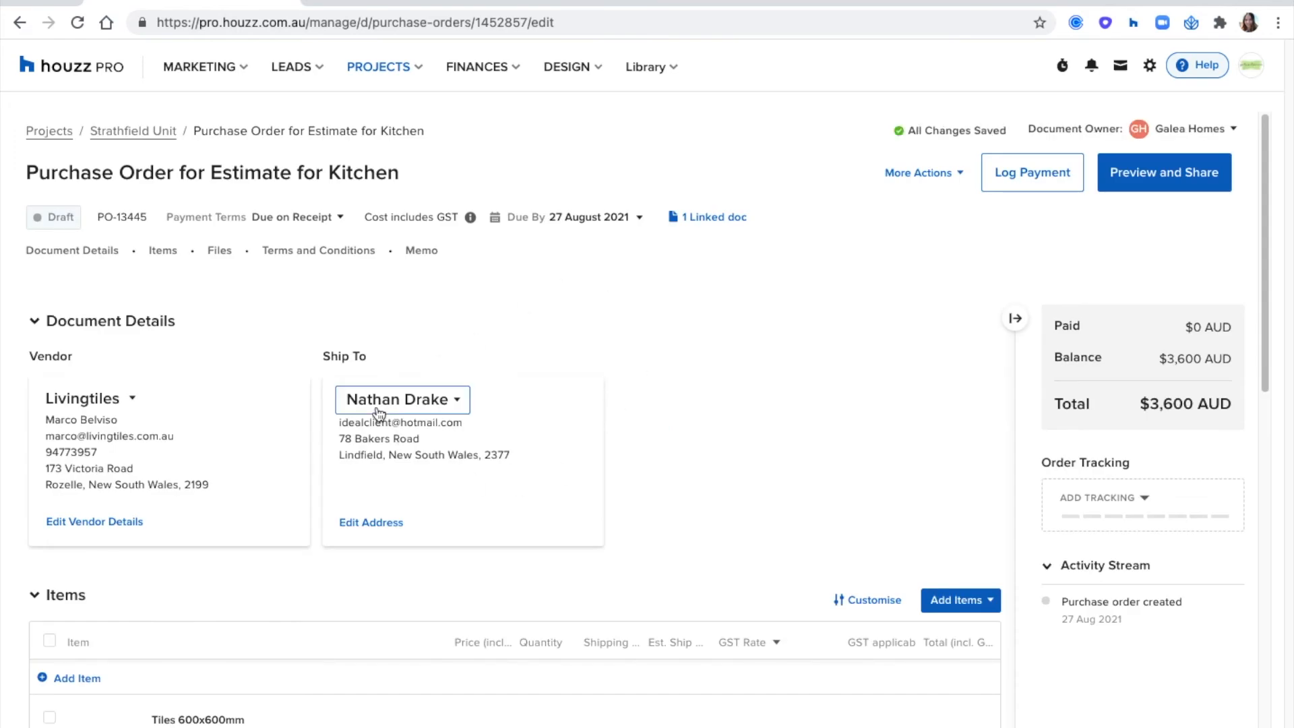
scroll(363, 449, down, 6)
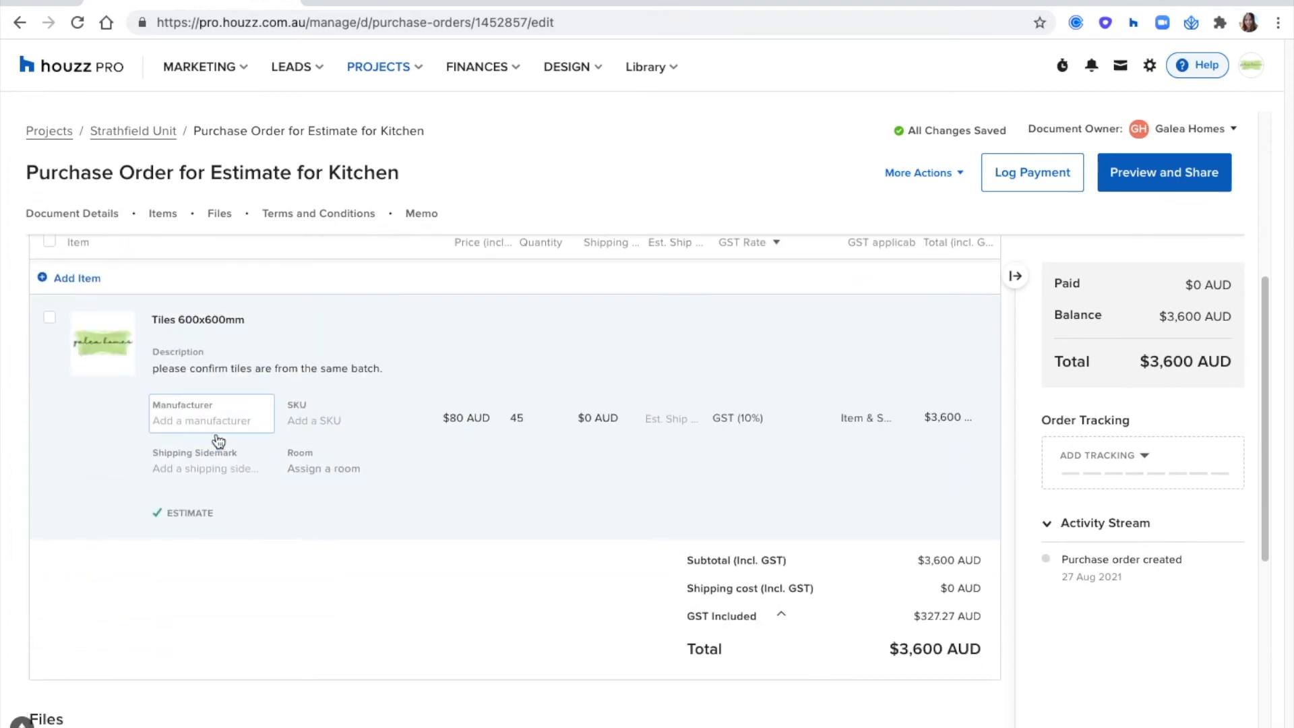
click(664, 418)
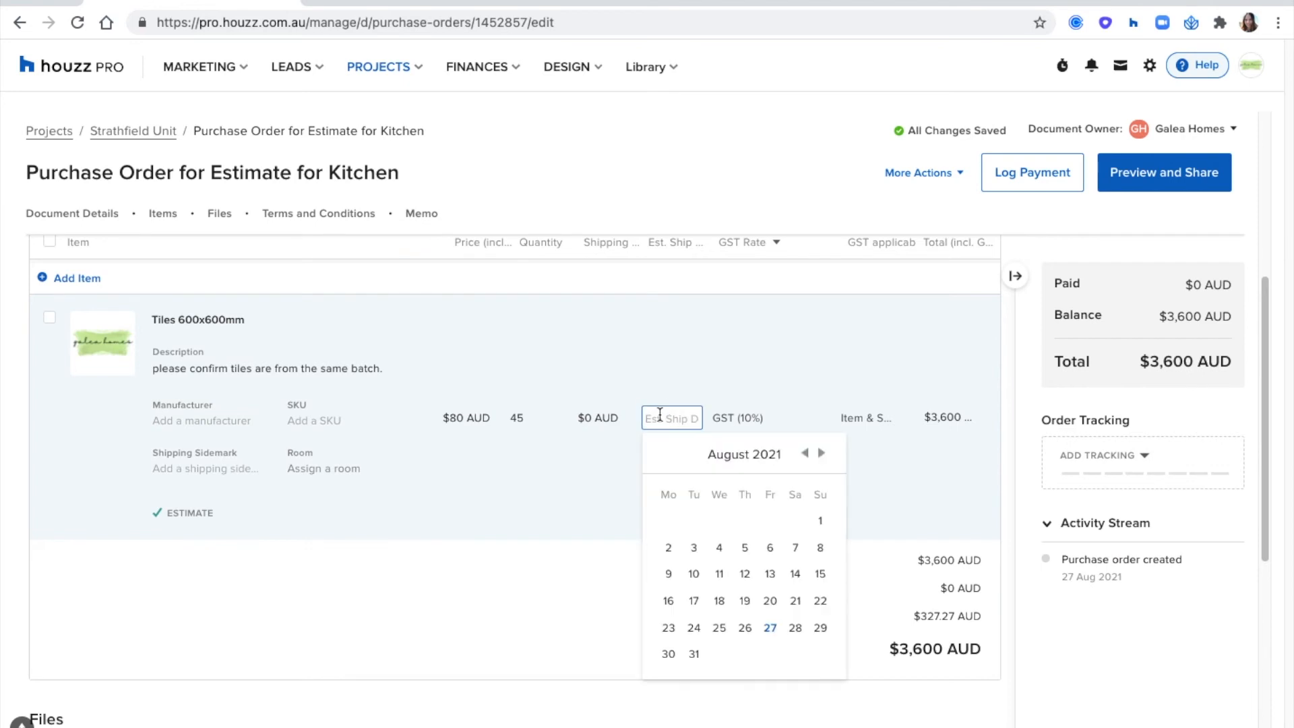
click(822, 453)
click(822, 453)
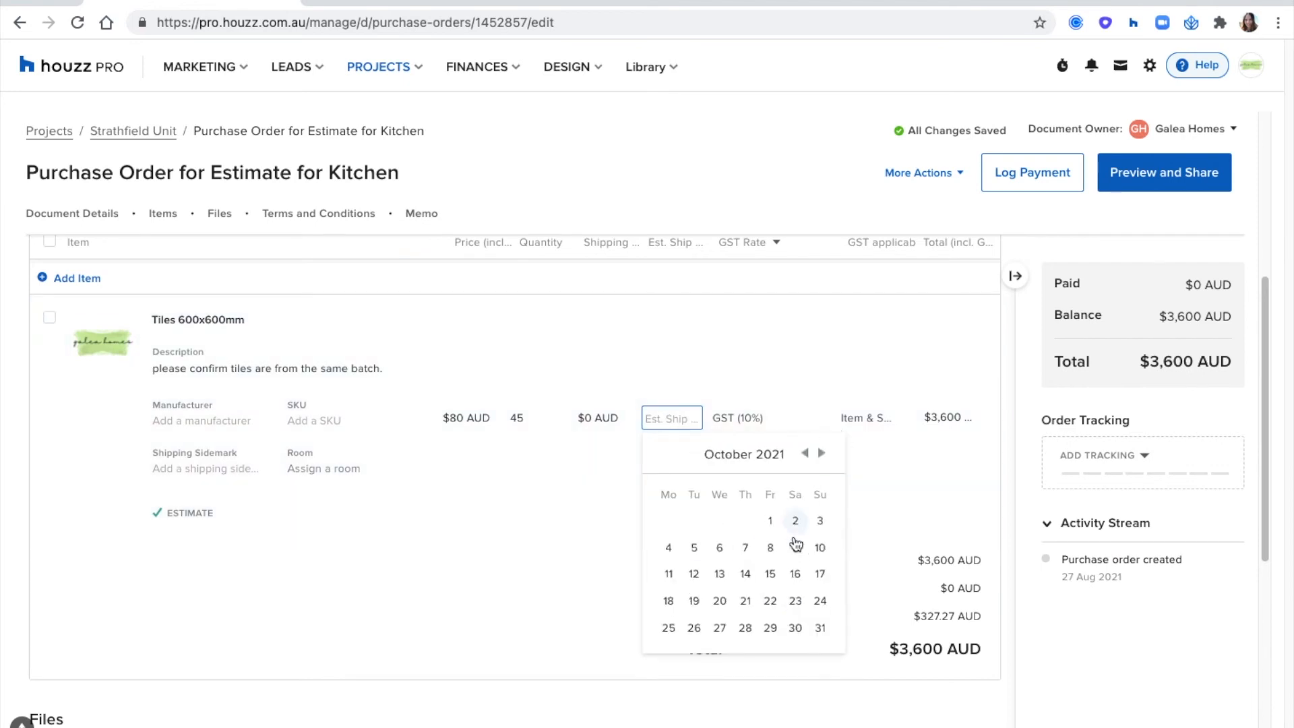
click(770, 574)
- Set the price of the Tiles 600x600mm in the purchase order to $90 AUD
click(472, 418)
text(90)
click(488, 445)
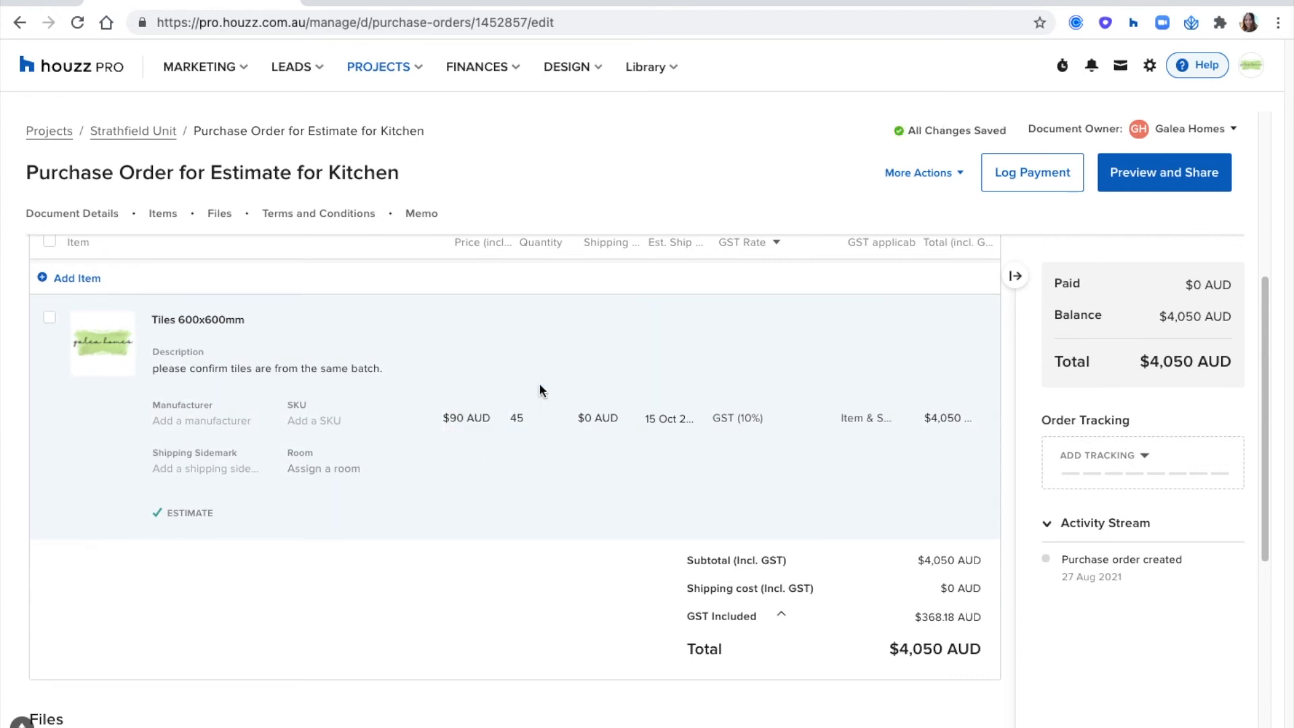
click(455, 419)
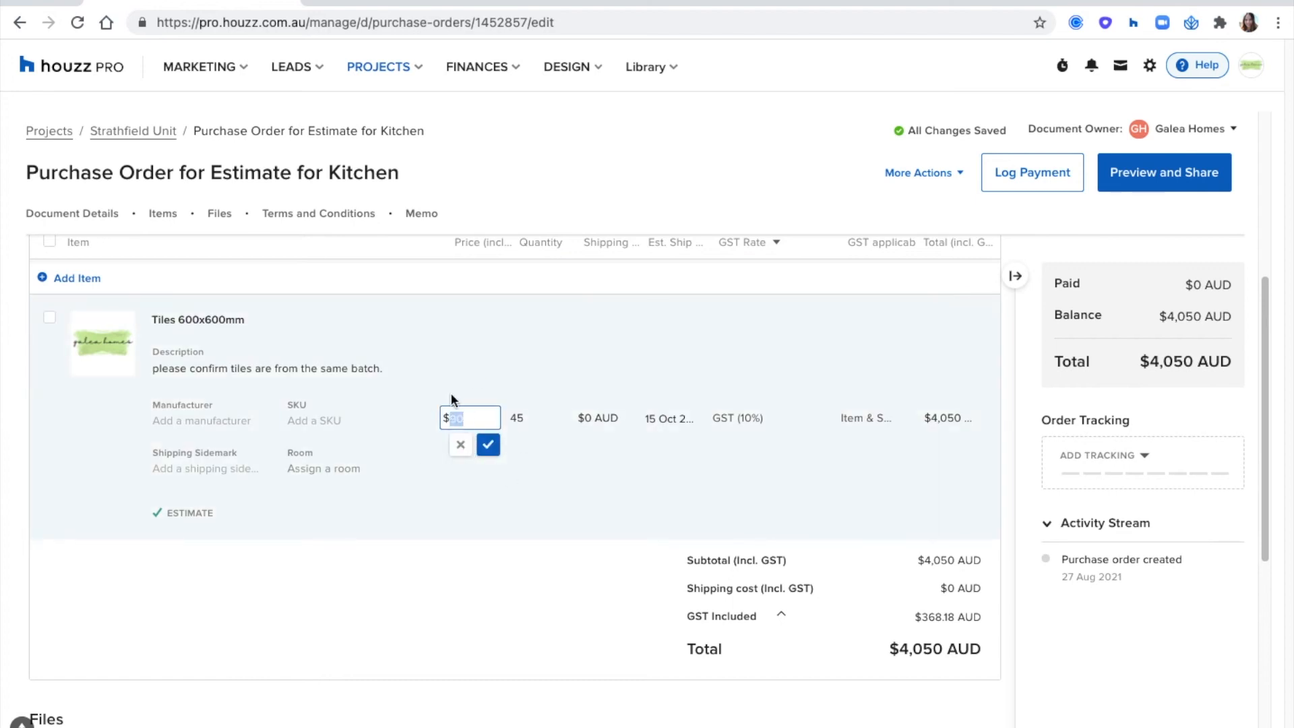
click(550, 590)
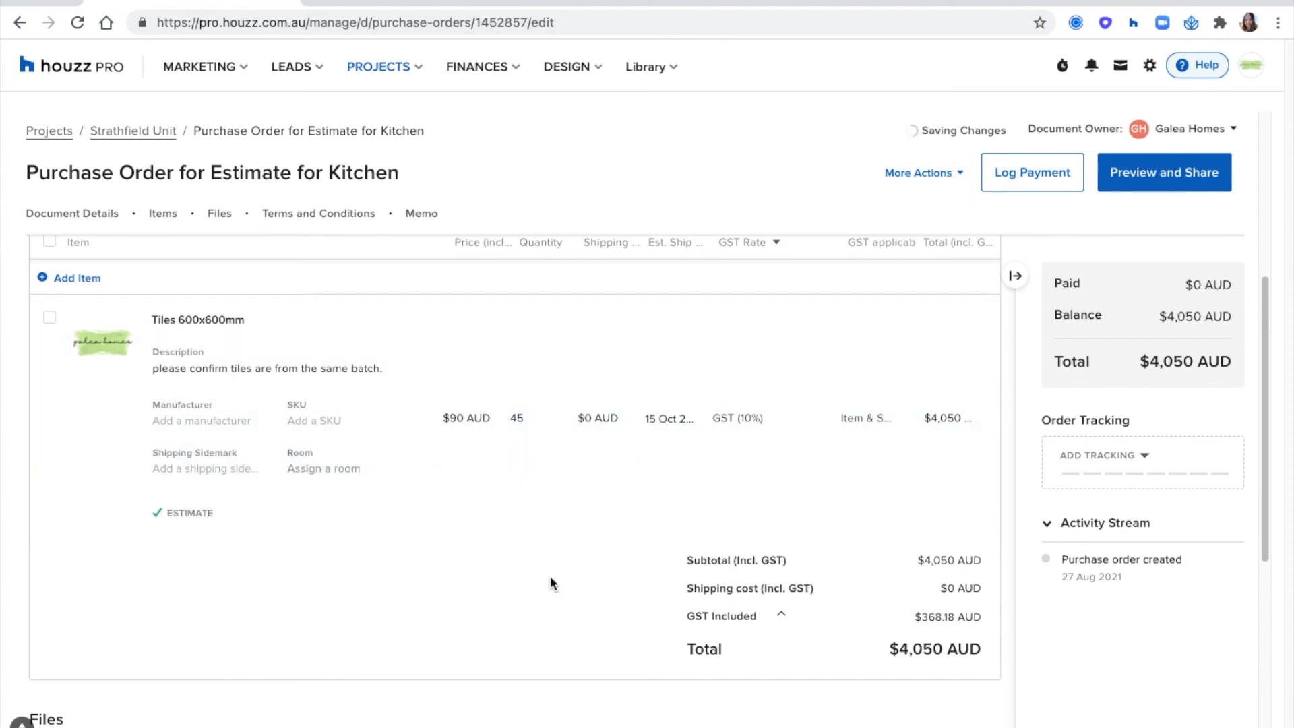
- Set the purchase order's tracking status to Waiting for quote, change it to Delivered, and finally to Installed
click(1122, 475)
click(1115, 506)
click(1115, 472)
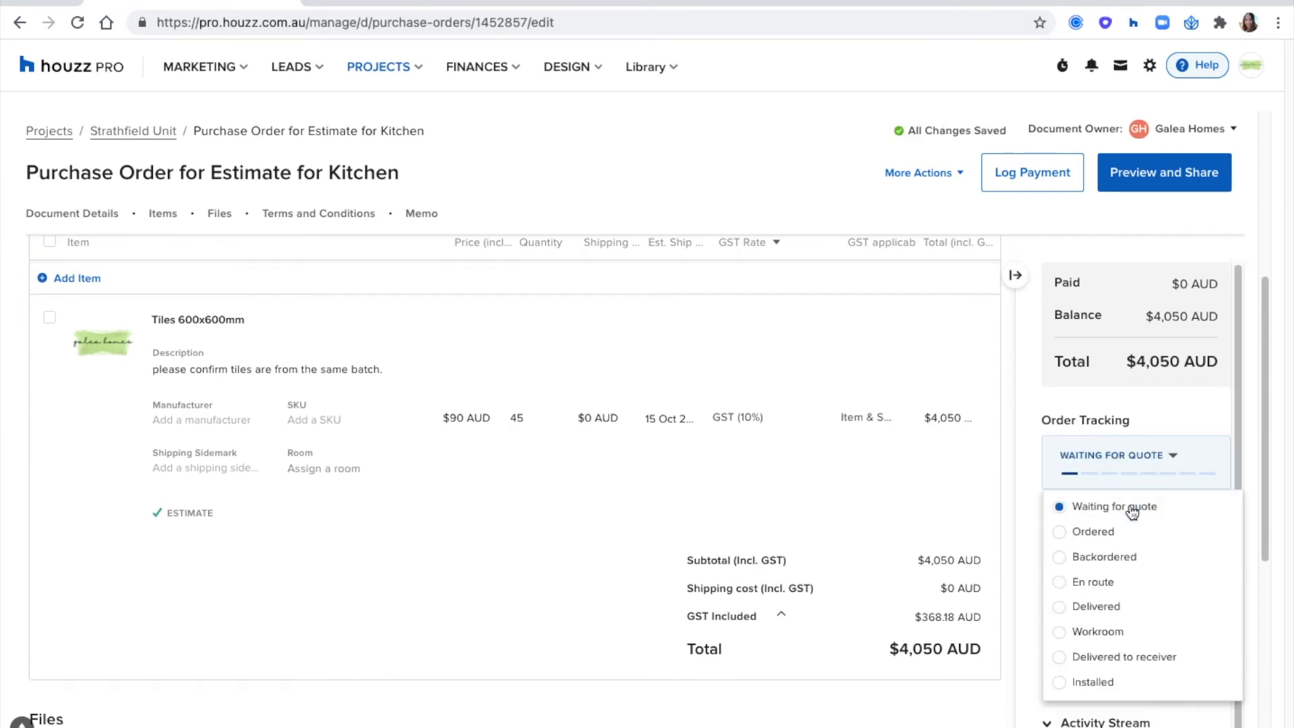
click(1115, 607)
click(1128, 474)
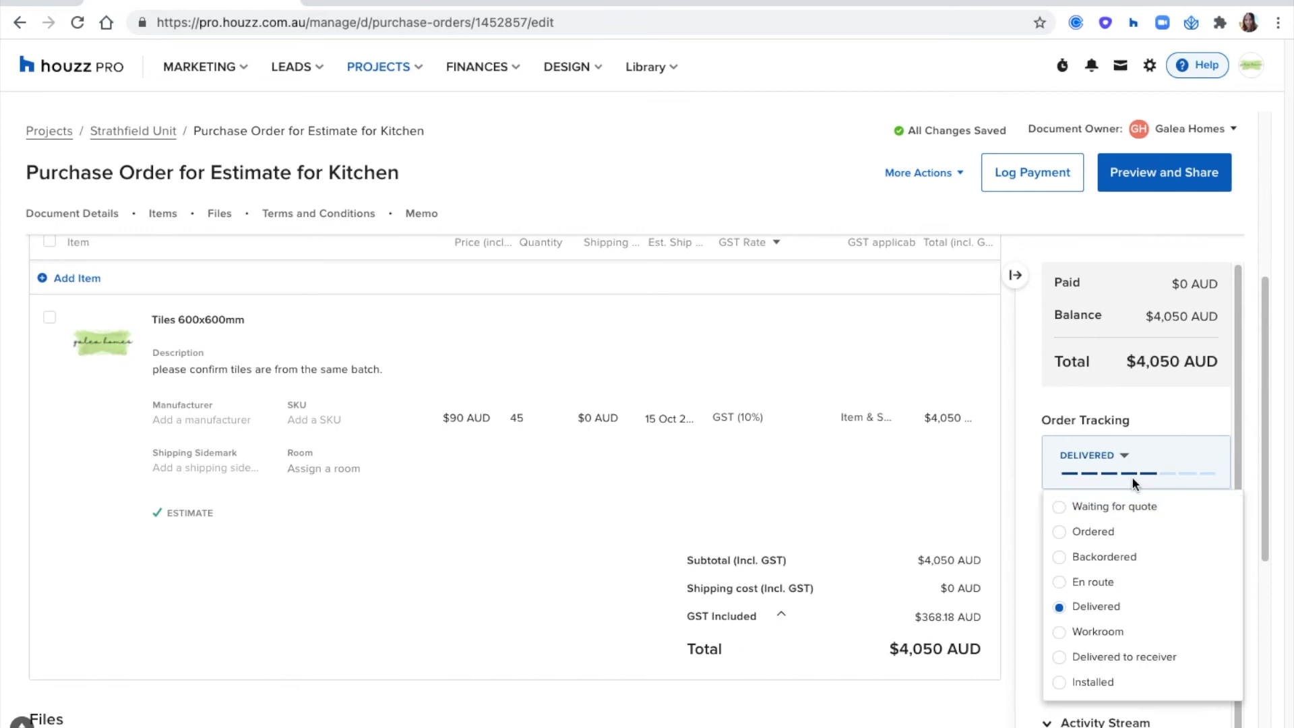
click(1093, 682)
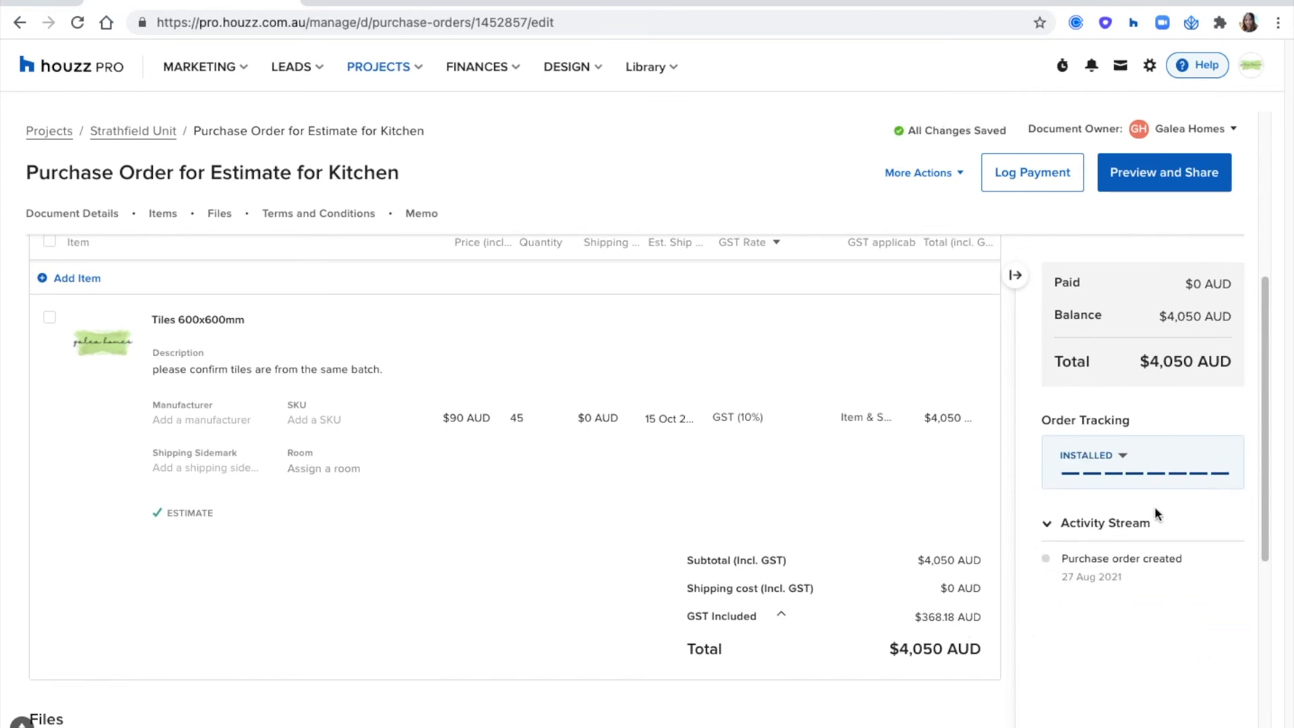
- Mark the purchase order as billed and log a $4,050 Bank Transfer payment with reference number 645, dated 28 August 2021
click(1032, 173)
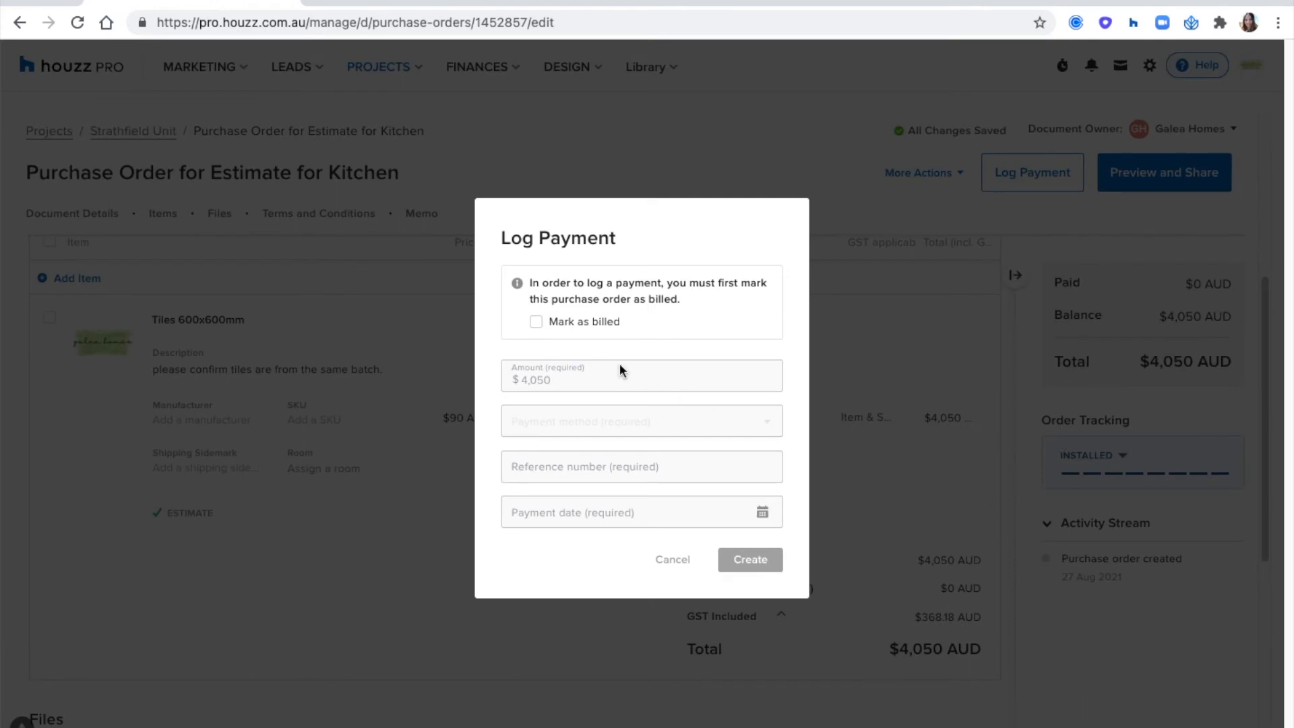
click(536, 322)
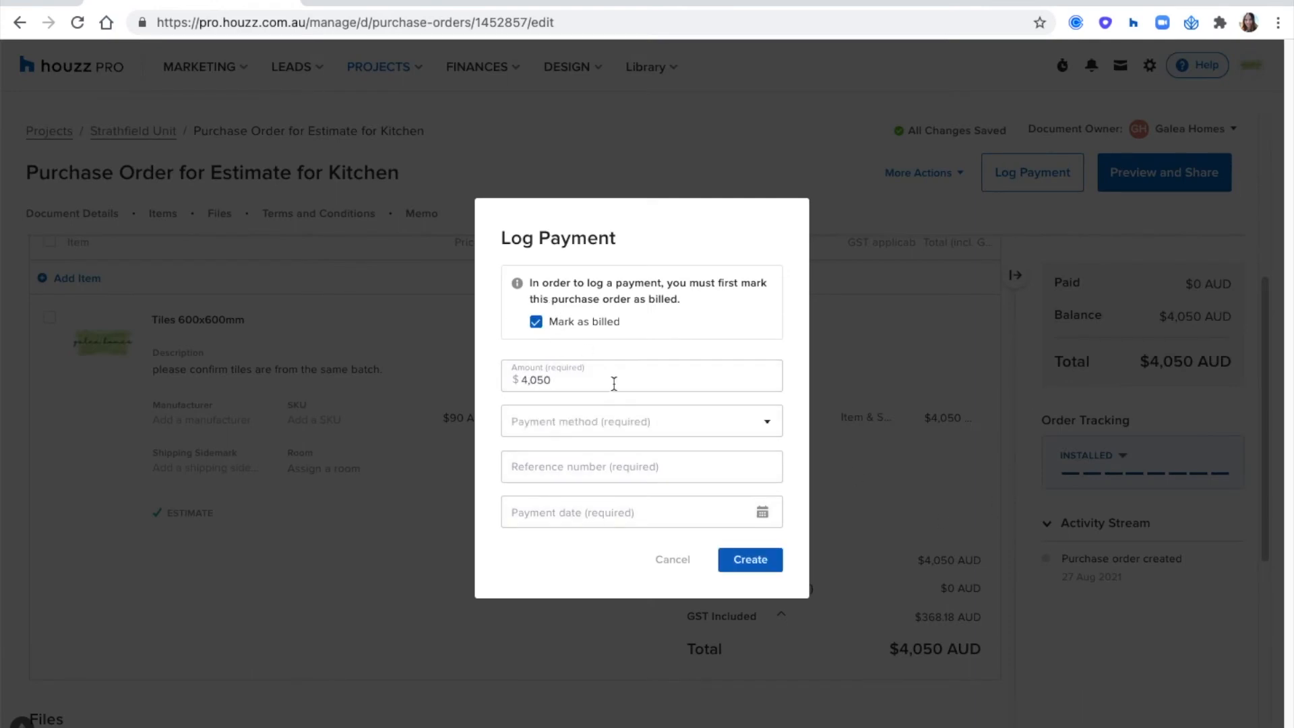
click(604, 421)
click(584, 525)
click(572, 468)
text(645)
click(584, 511)
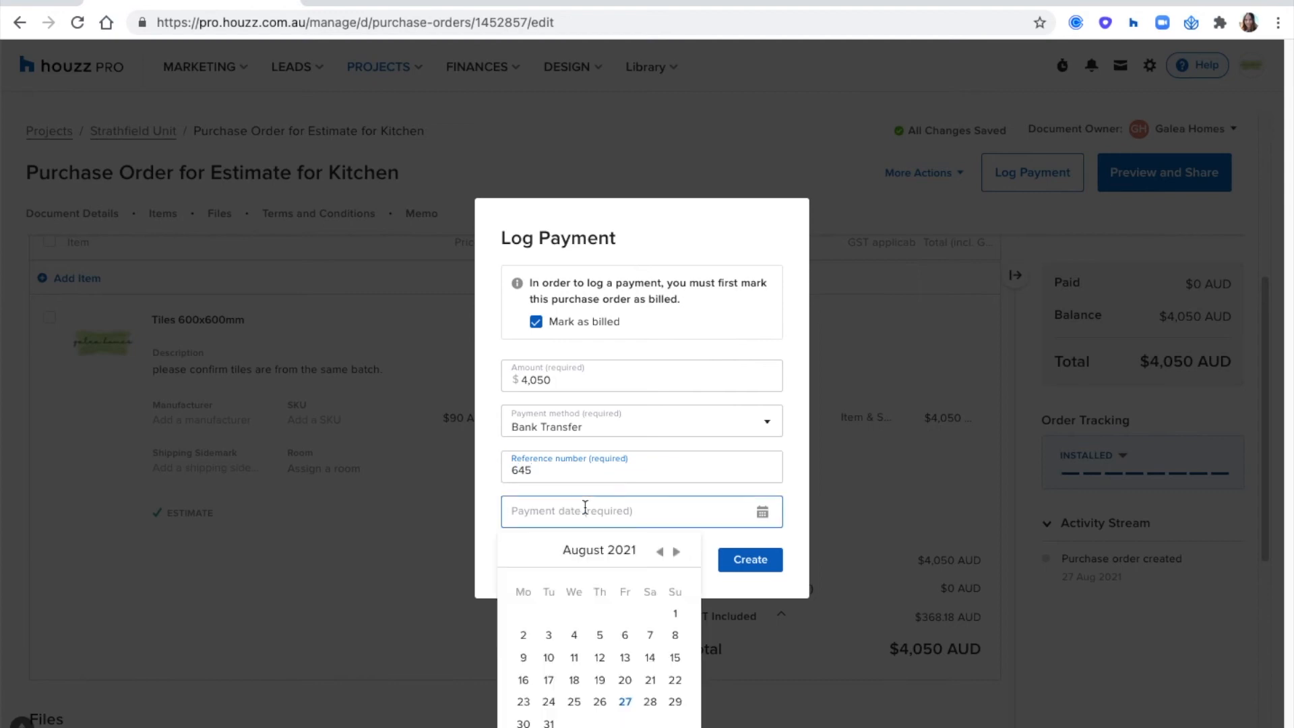
click(650, 702)
click(747, 564)
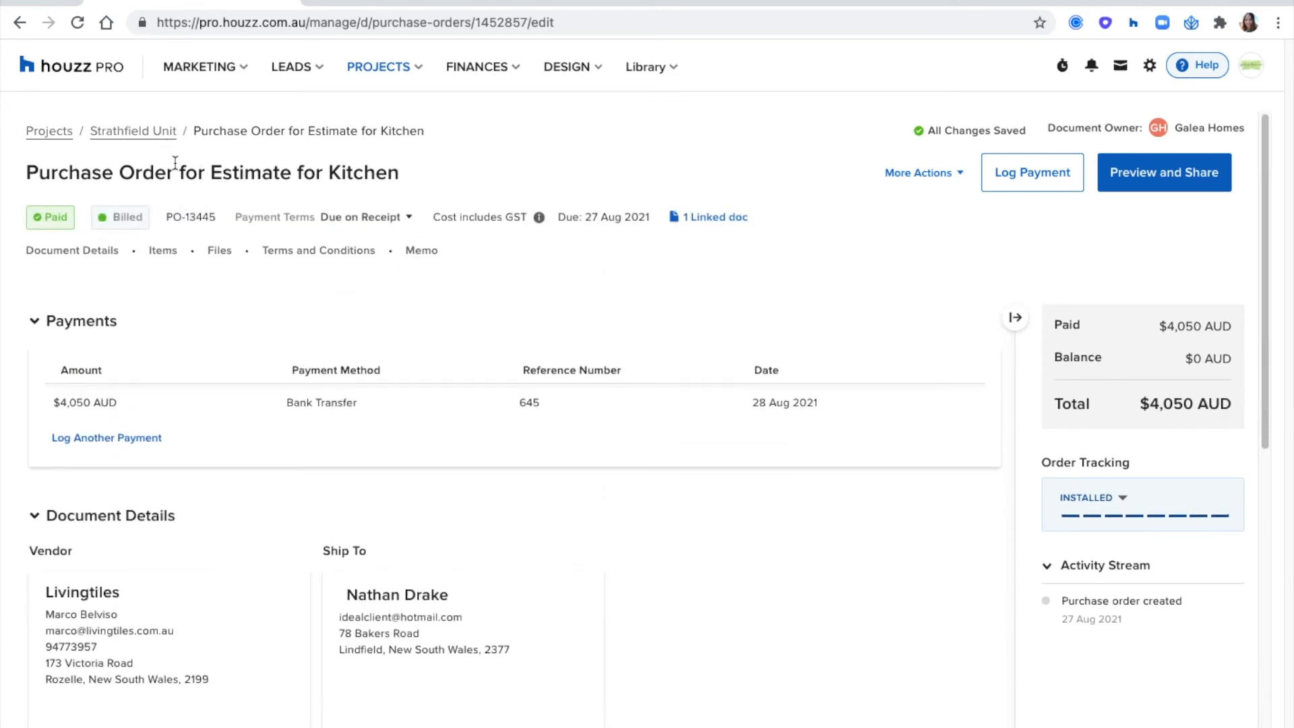
- Return to the Strathfield Unit project's purchase orders and review the total paid and the balance
click(144, 132)
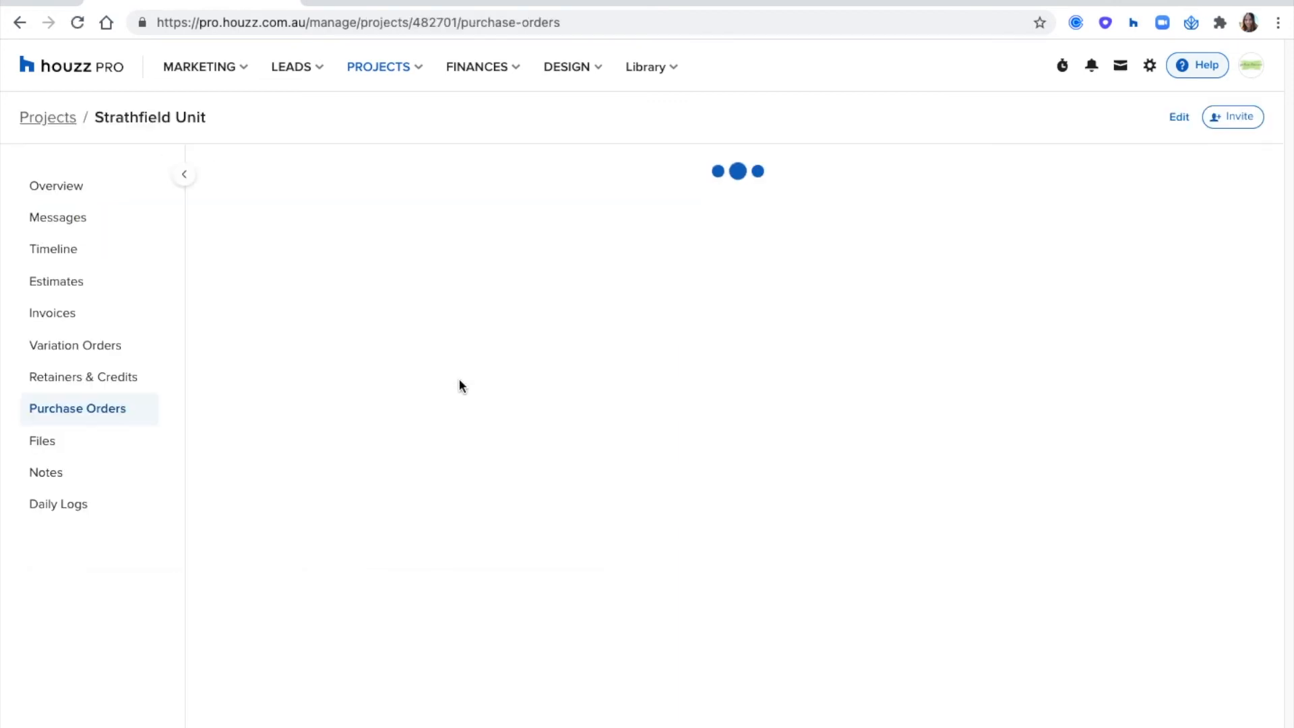
drag(500, 201, 398, 198)
drag(659, 199, 562, 189)
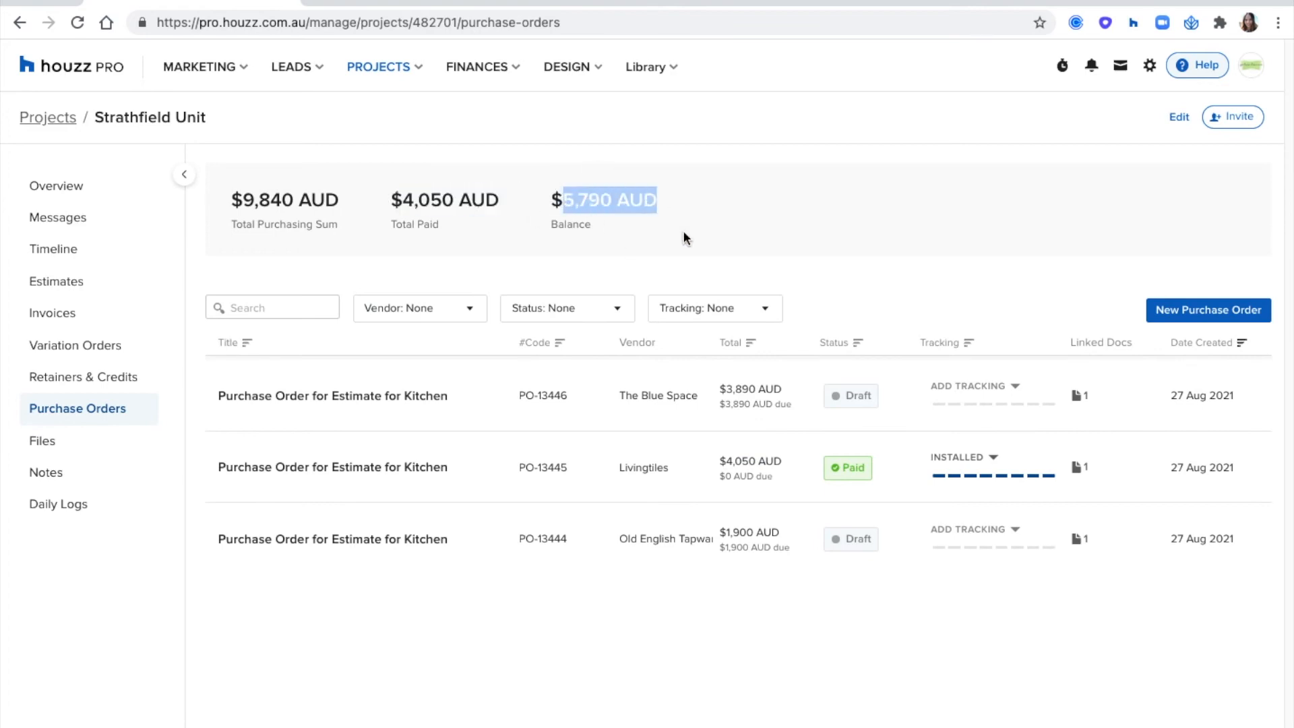
click(727, 237)
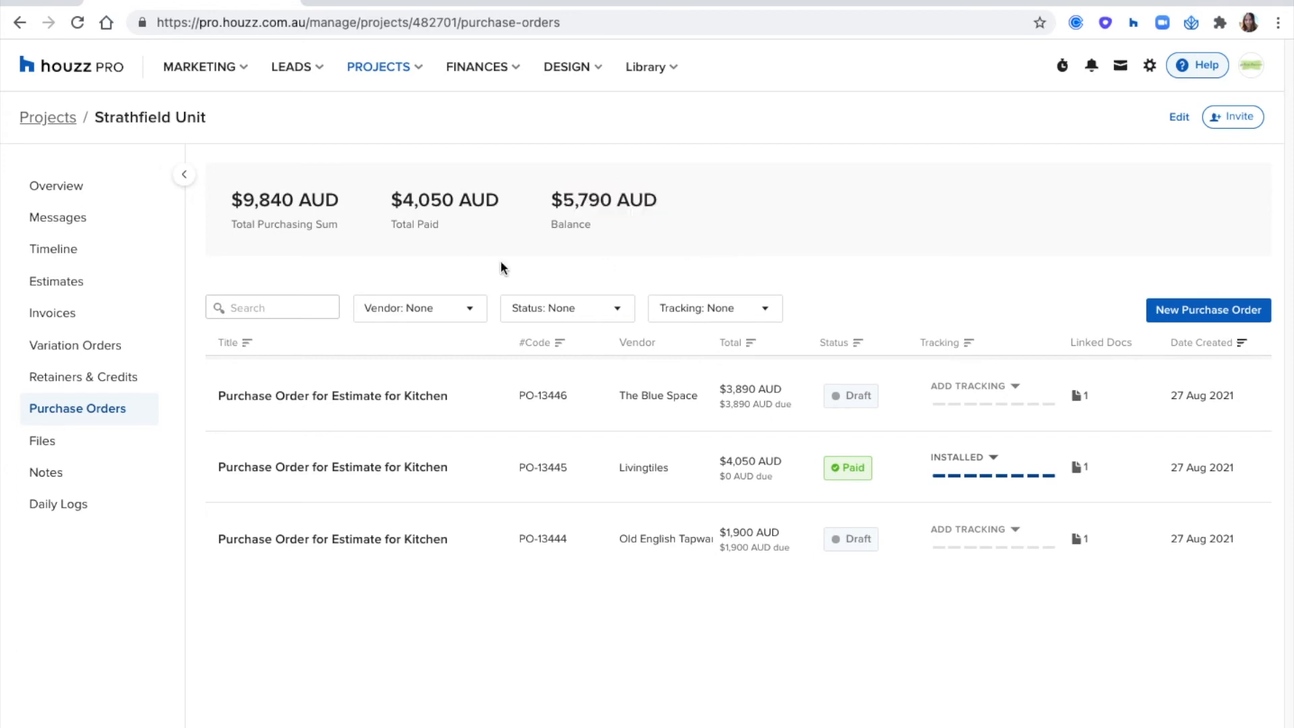
- Open the kitchen estimate linked to the Livingtiles purchase order and create an invoice for all items, transferring all scheduled payments
click(1078, 469)
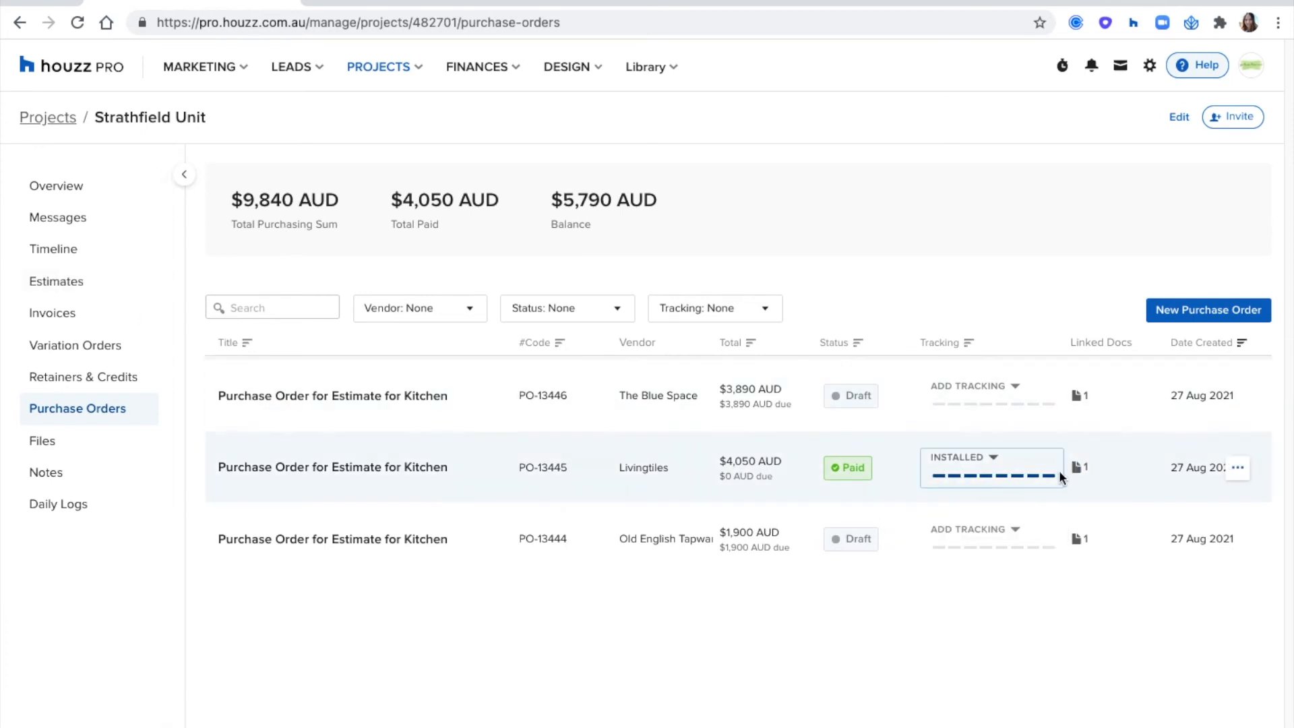
mouse_move(1078, 466)
click(933, 495)
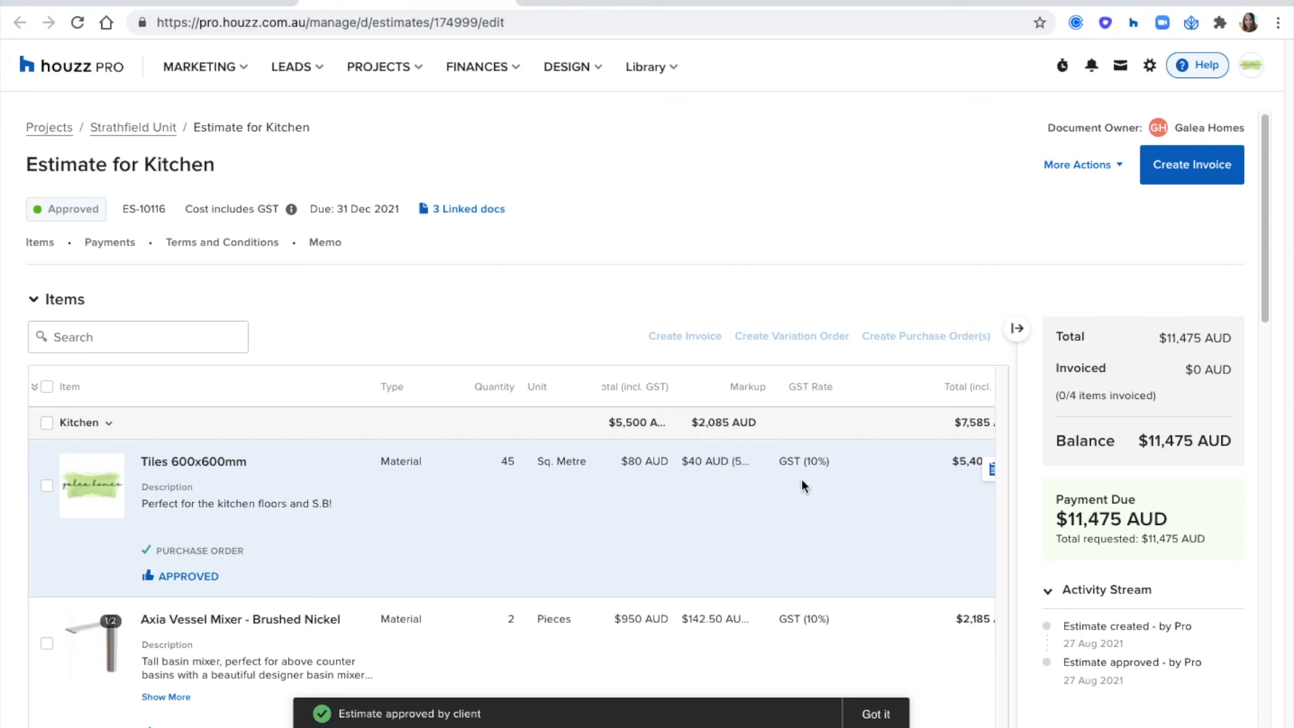
click(46, 387)
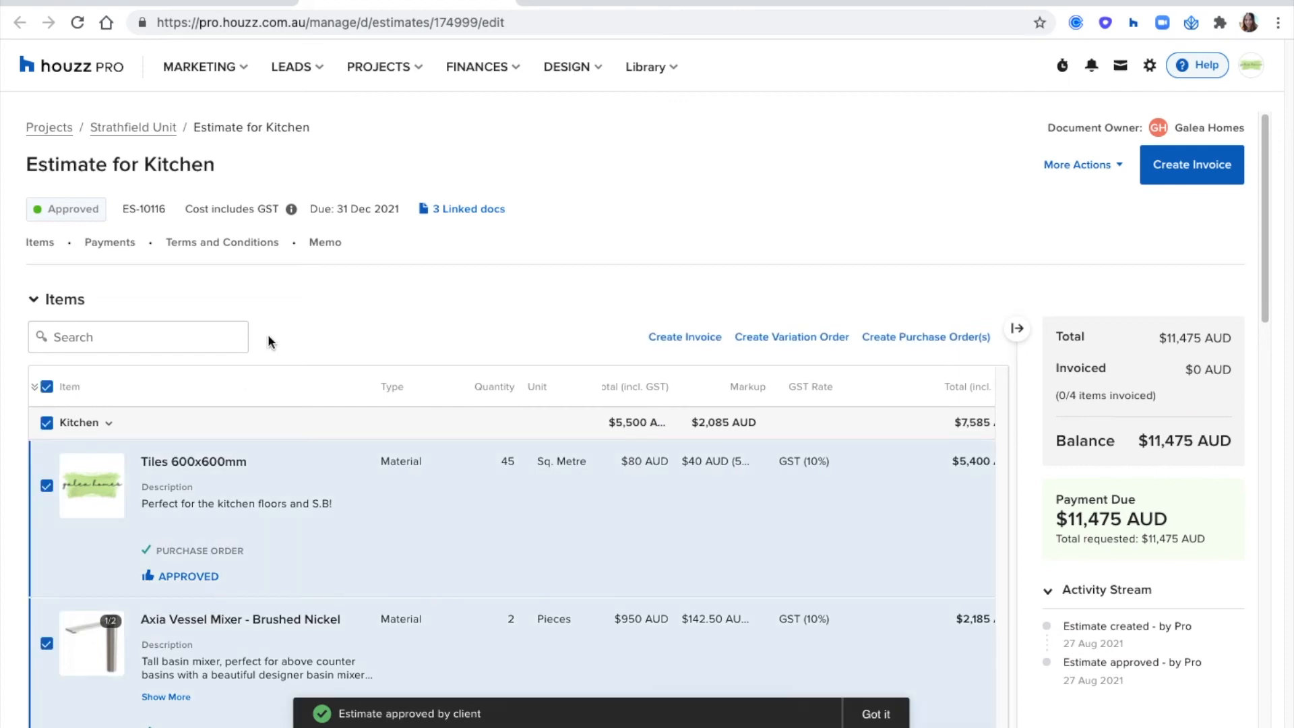
click(675, 341)
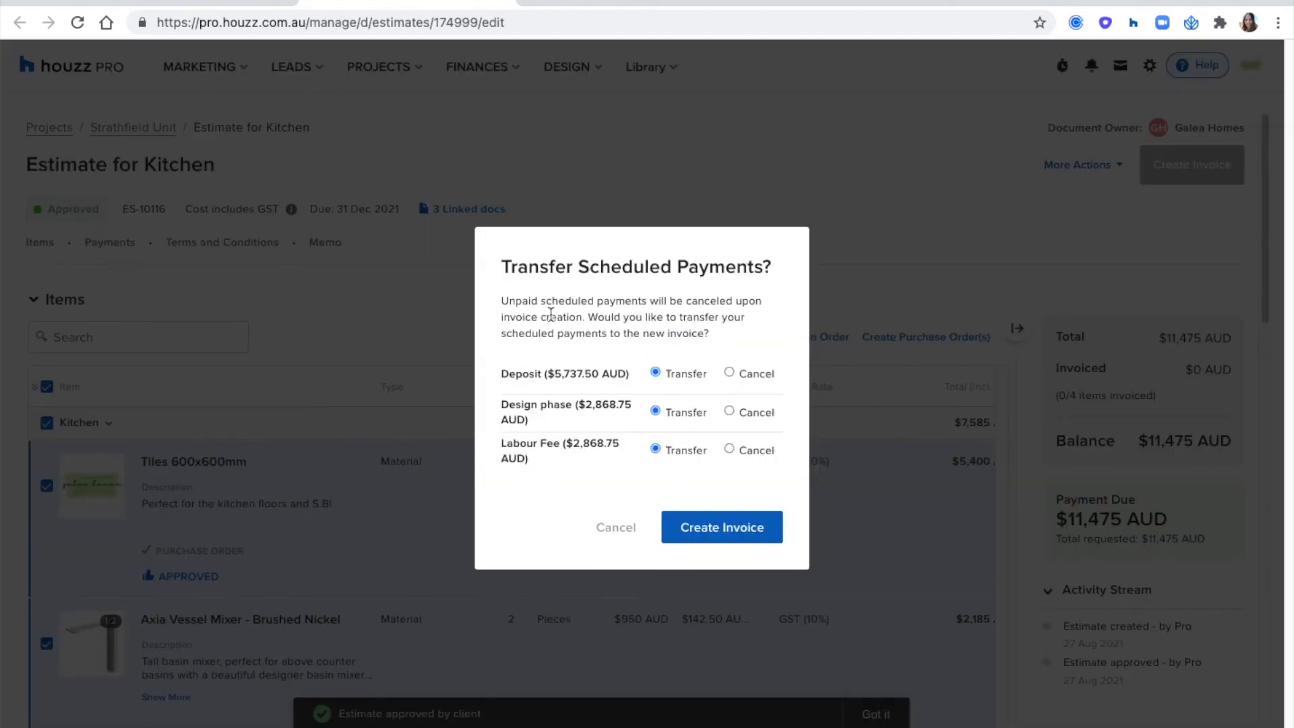
click(709, 531)
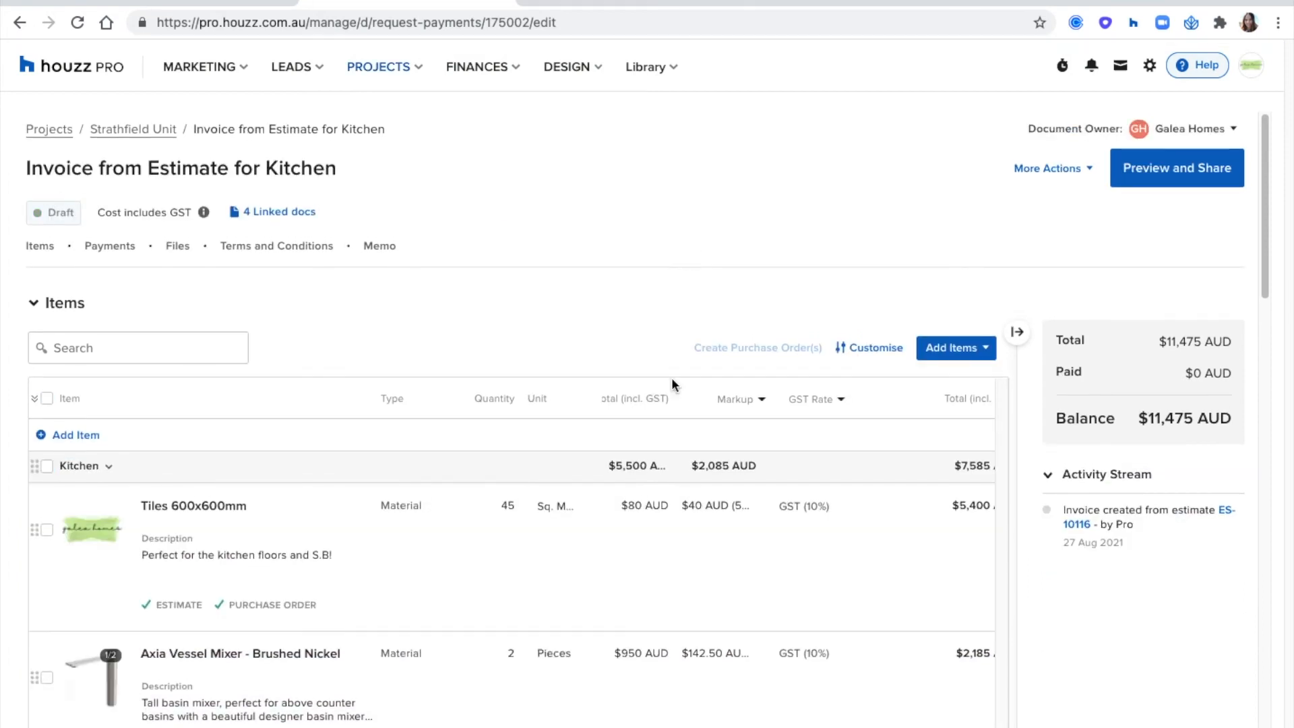
- Set the cost of the Tiles 600x600mm in the invoice to $90 AUD
click(635, 506)
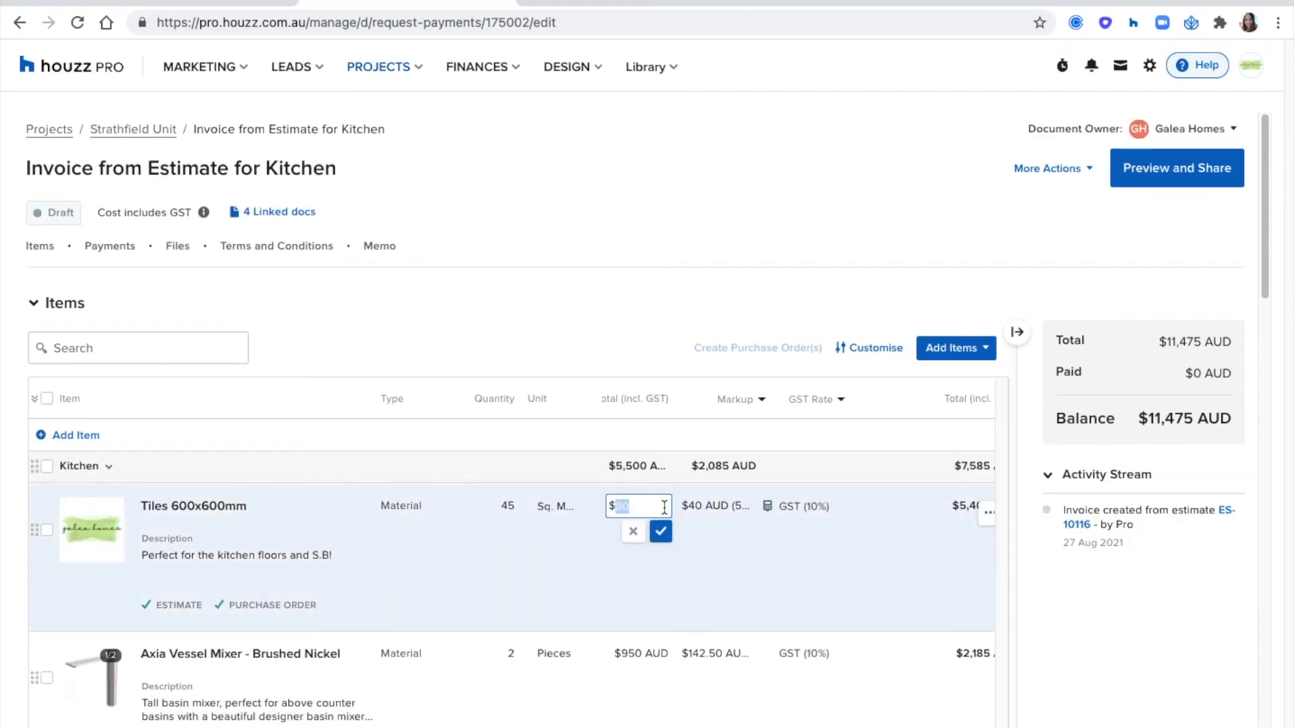
text(90)
click(661, 532)
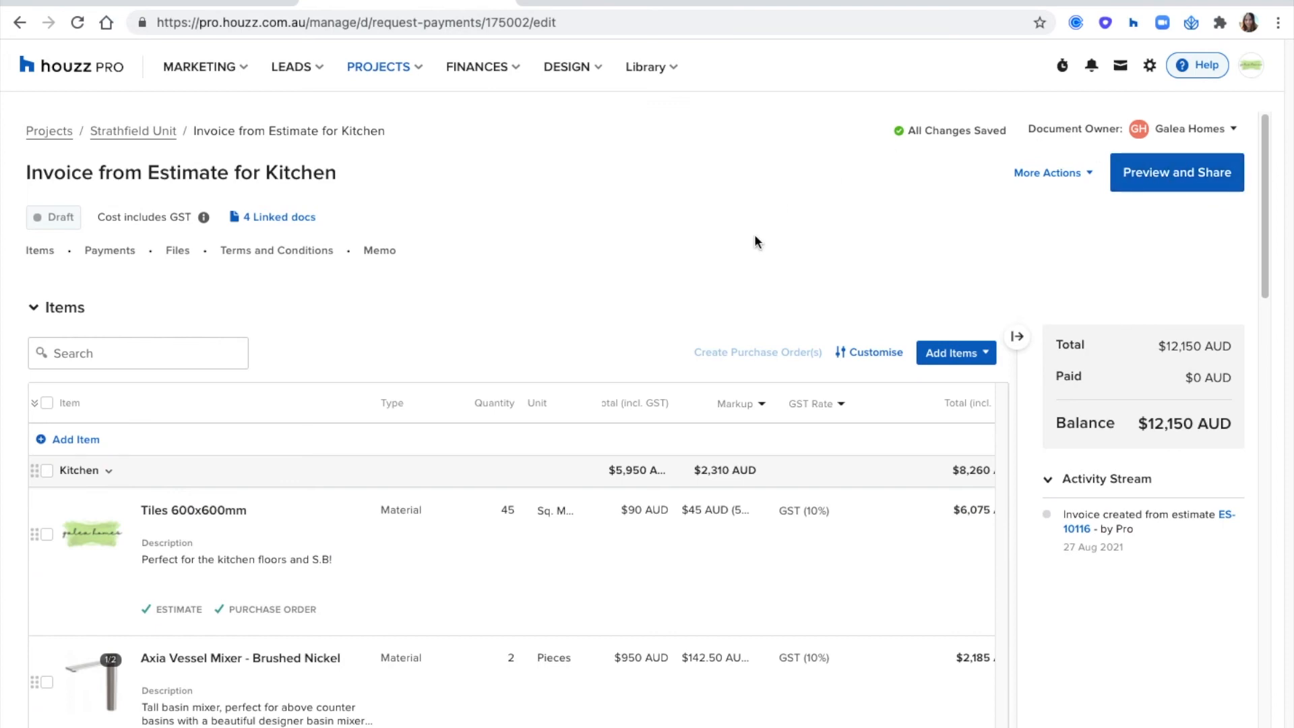
- View the Strathfield Unit project's variation orders, and create a variation order for the Tiles 600x600mm from the kitchen estimate
click(143, 134)
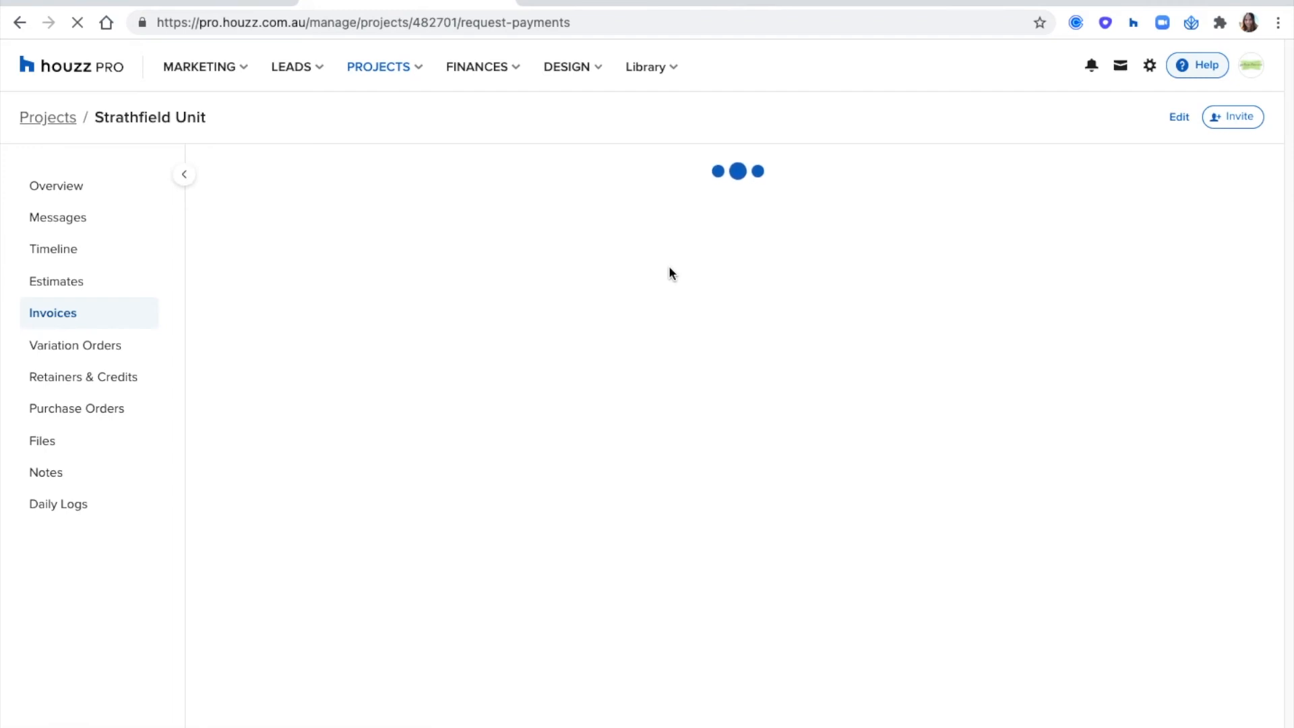
click(88, 349)
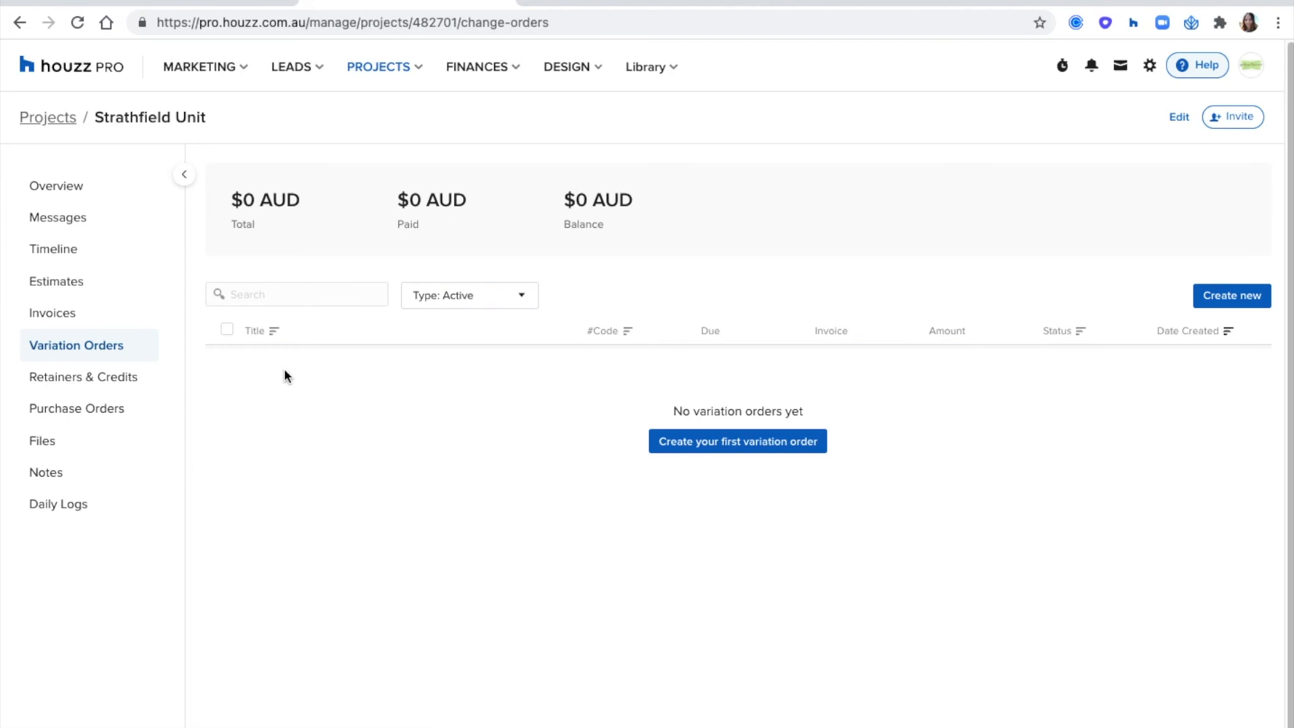
click(74, 283)
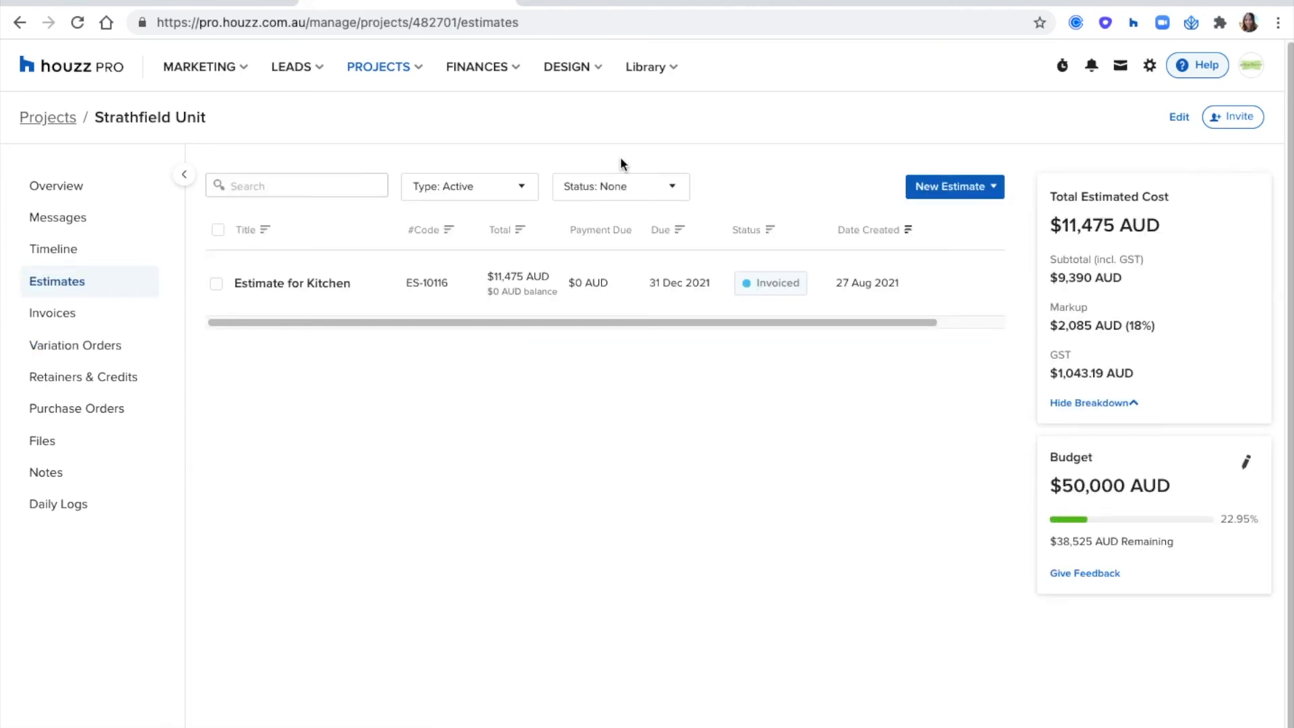
click(319, 286)
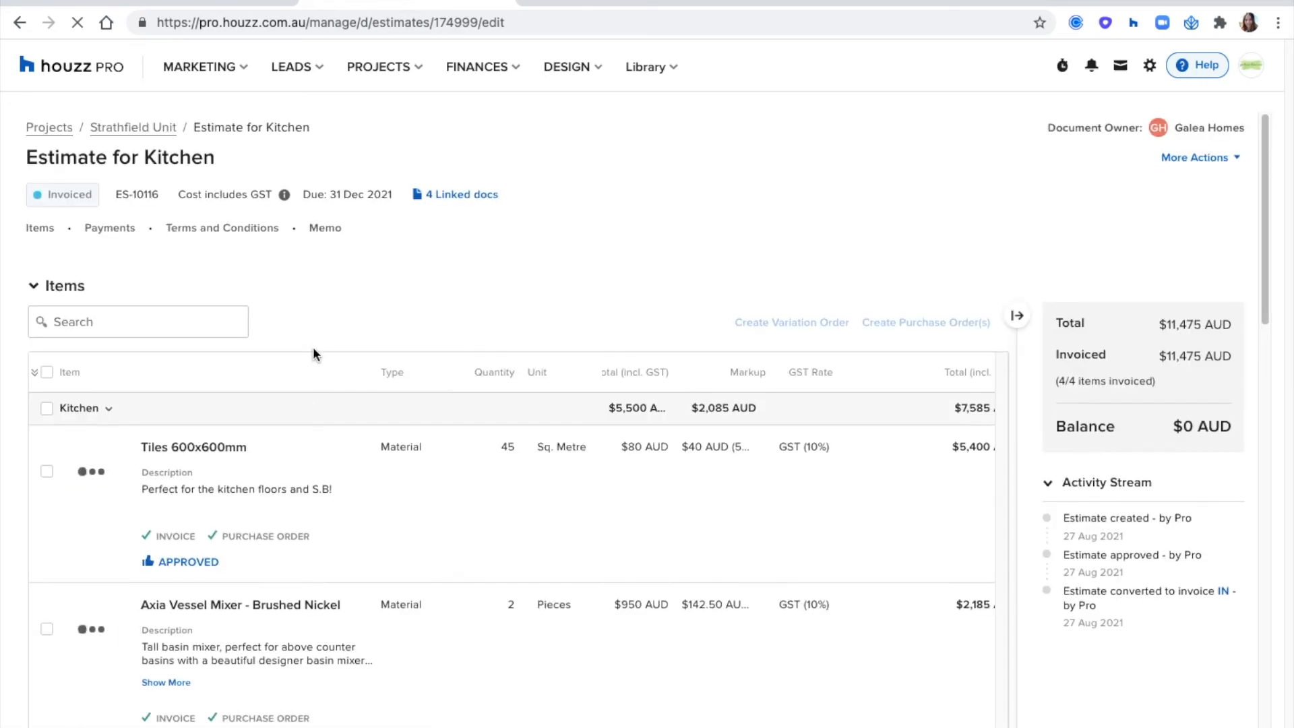
click(46, 472)
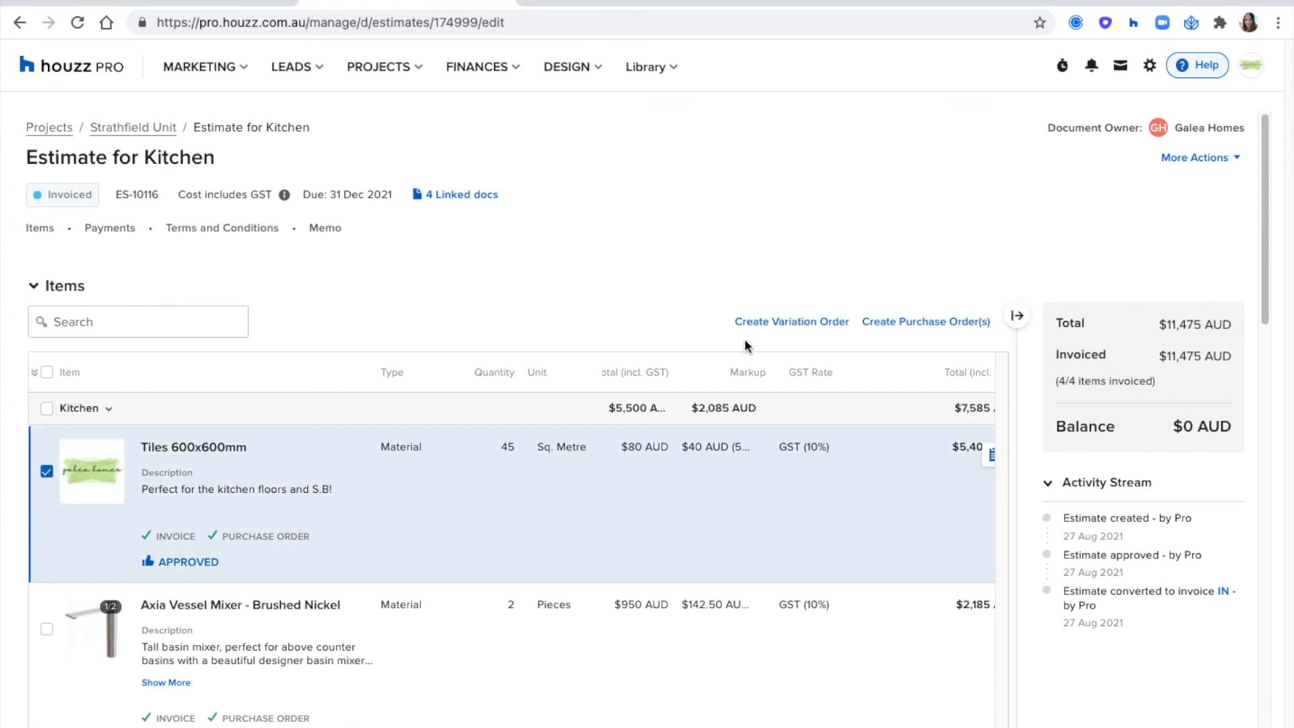
click(788, 323)
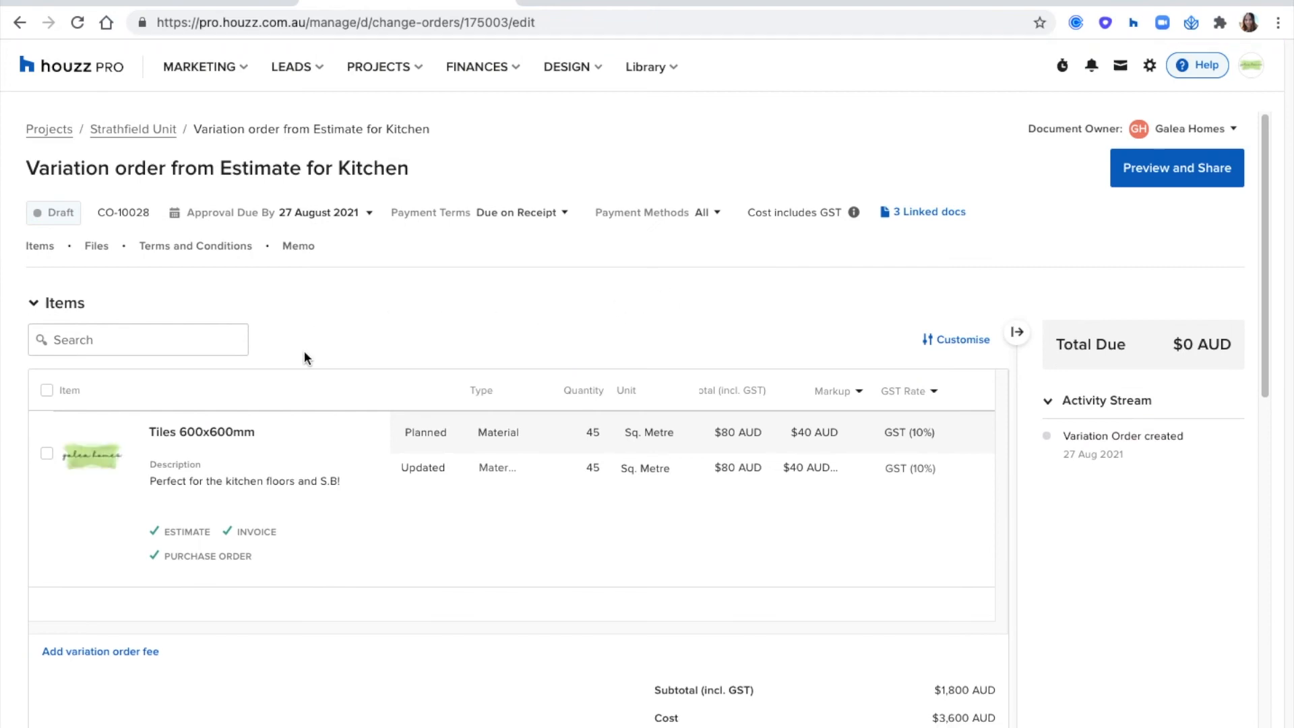
- Add the line "Added an extra kitchen level" to the tiles' description in the variation order
click(243, 484)
key(Return)
text(Added)
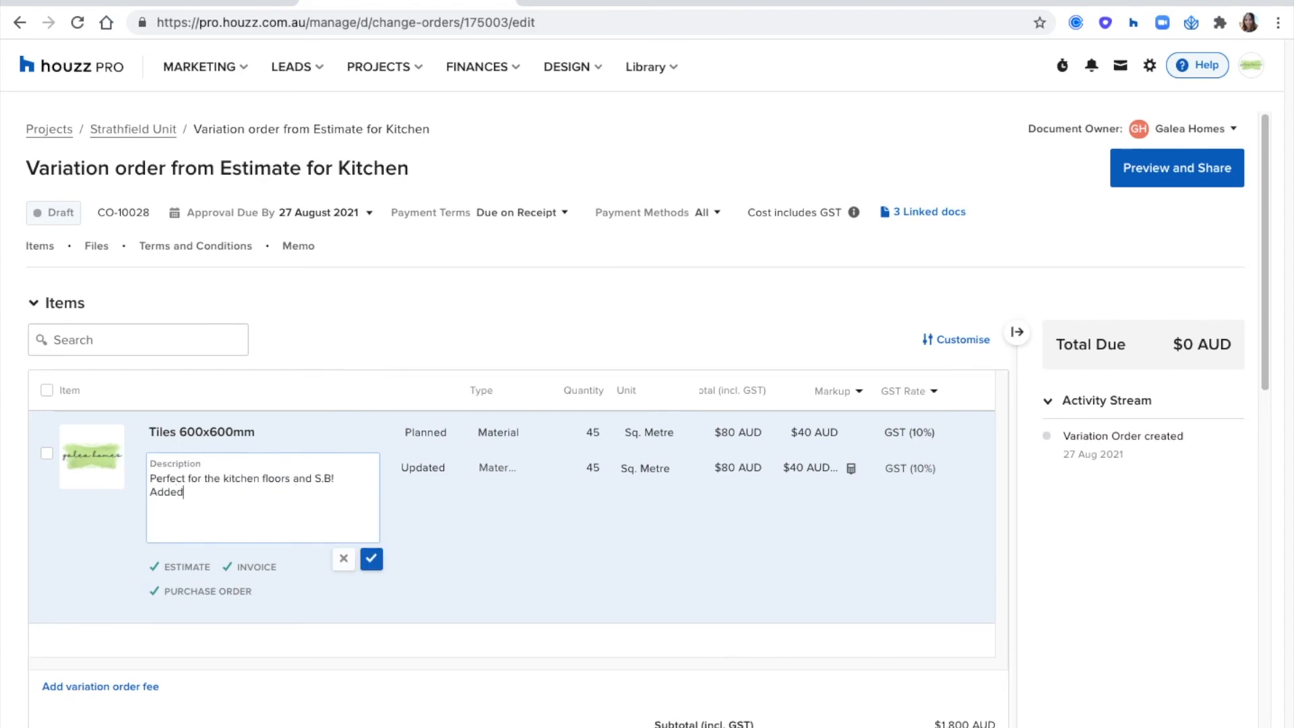
text(kitchen level)
click(372, 559)
- Set the updated quantity of the tiles in the variation order to 80, keeping their cost as it is
click(581, 480)
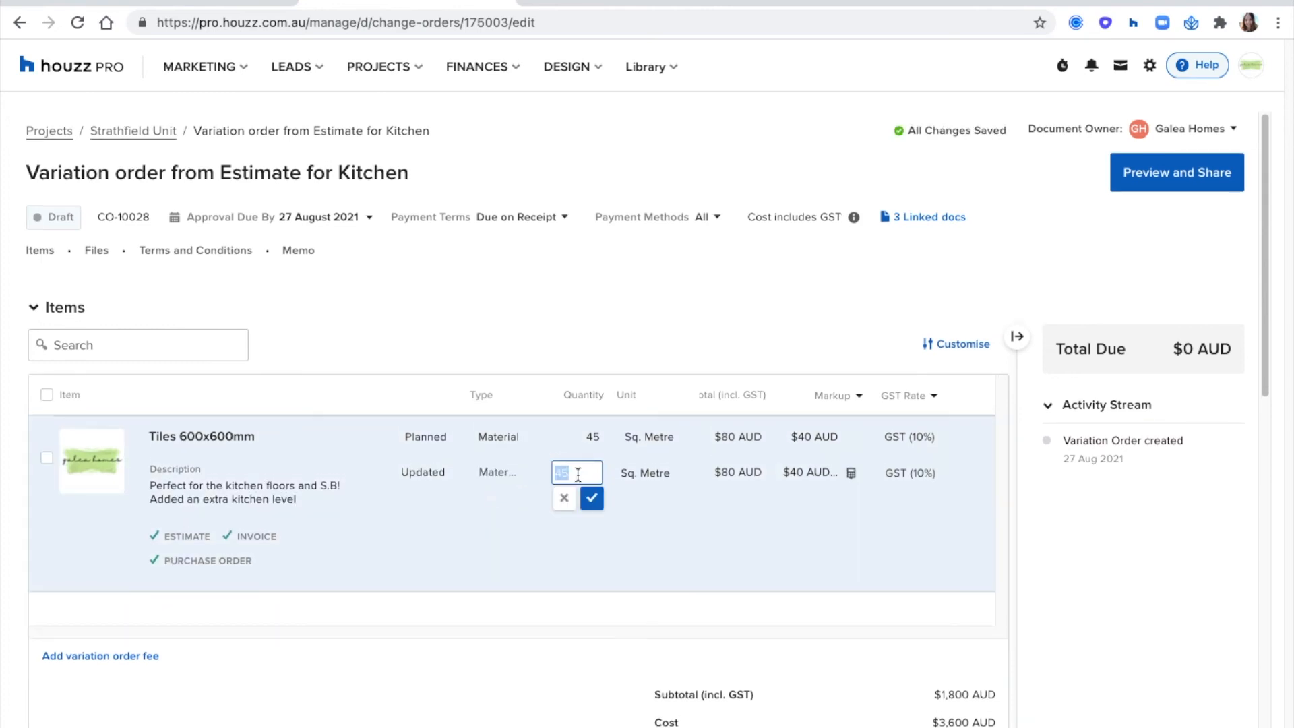
text(80)
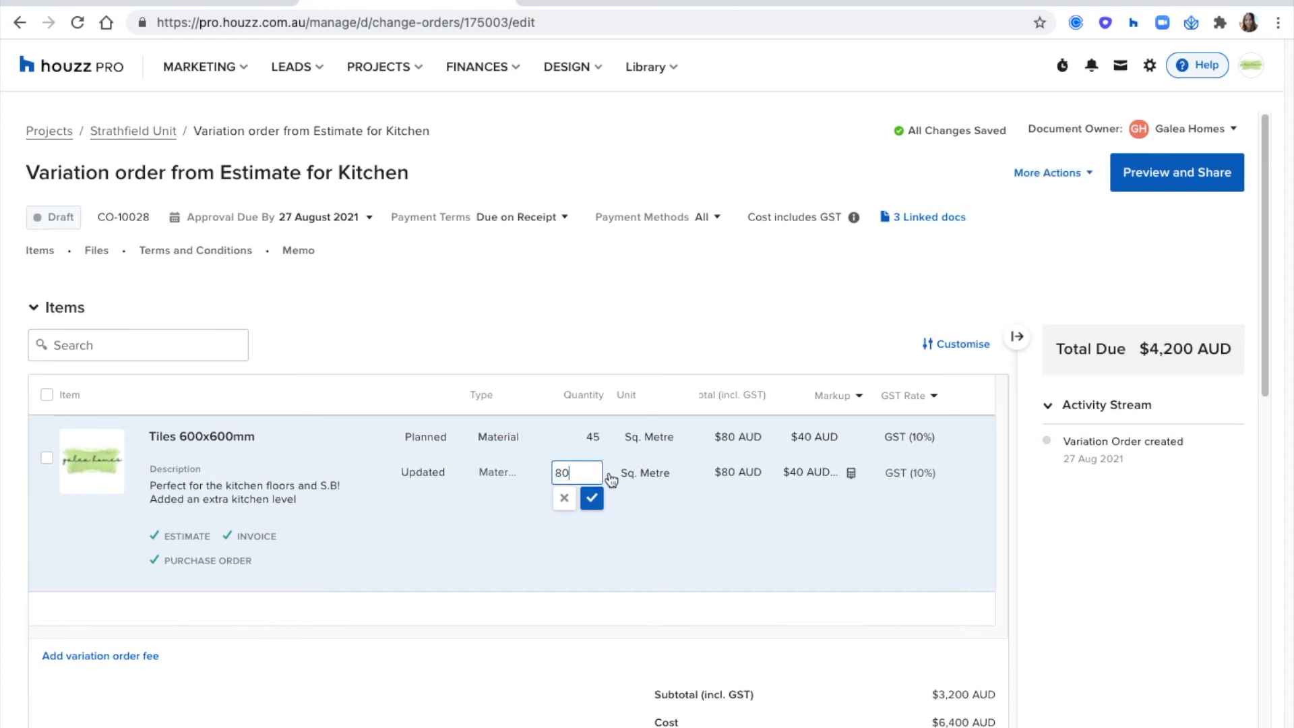
click(745, 473)
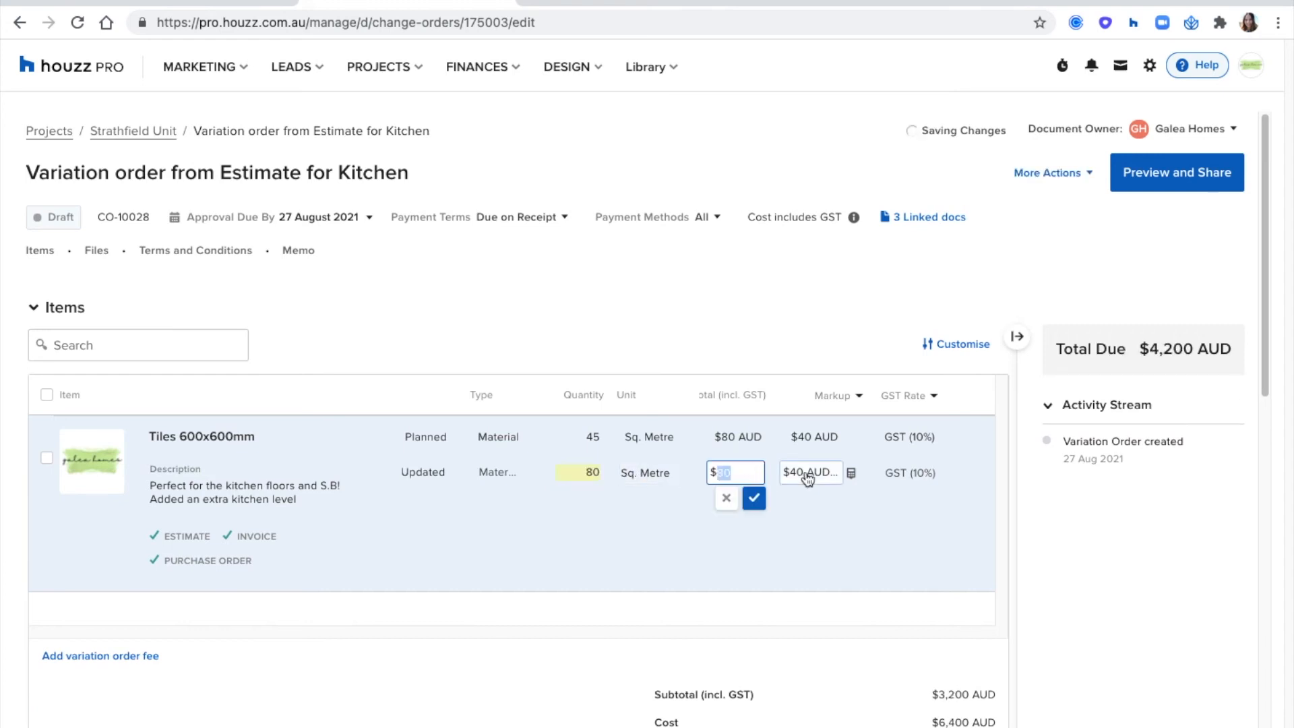
click(478, 649)
- Add a variation order fee of $600 AUD to the kitchen variation order
click(141, 654)
click(894, 654)
text(600)
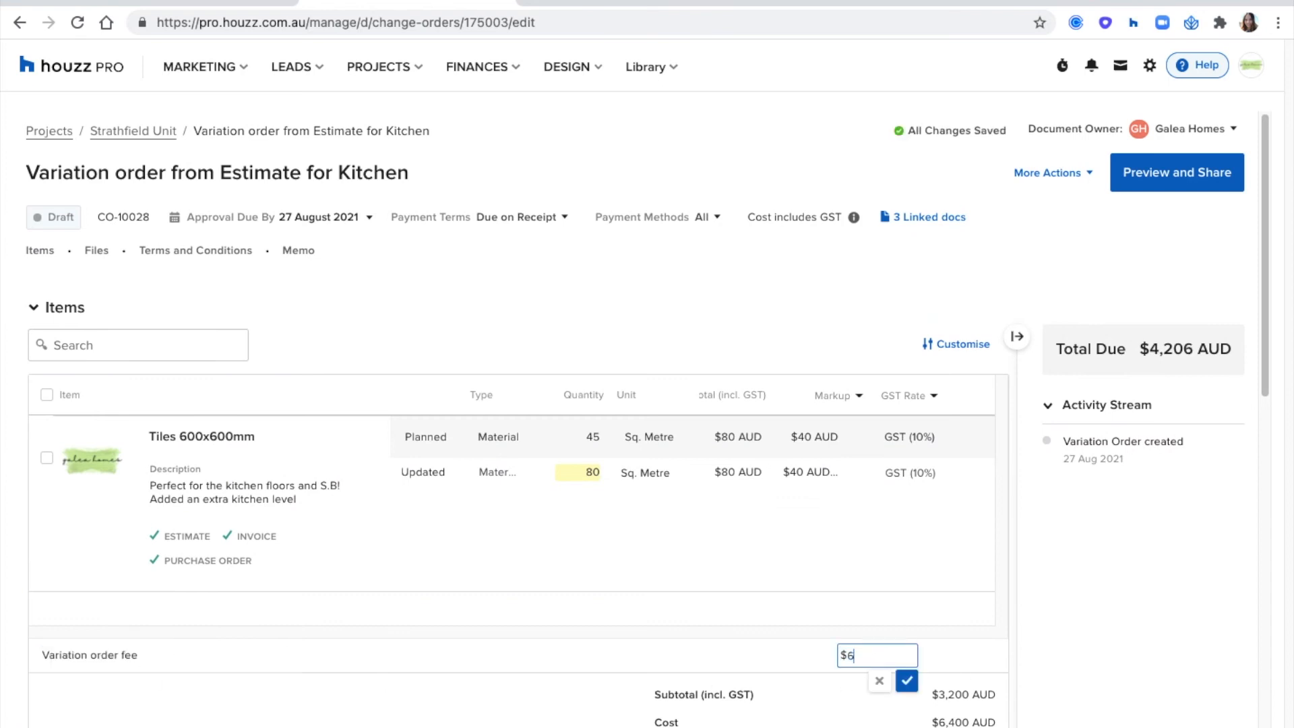
click(722, 655)
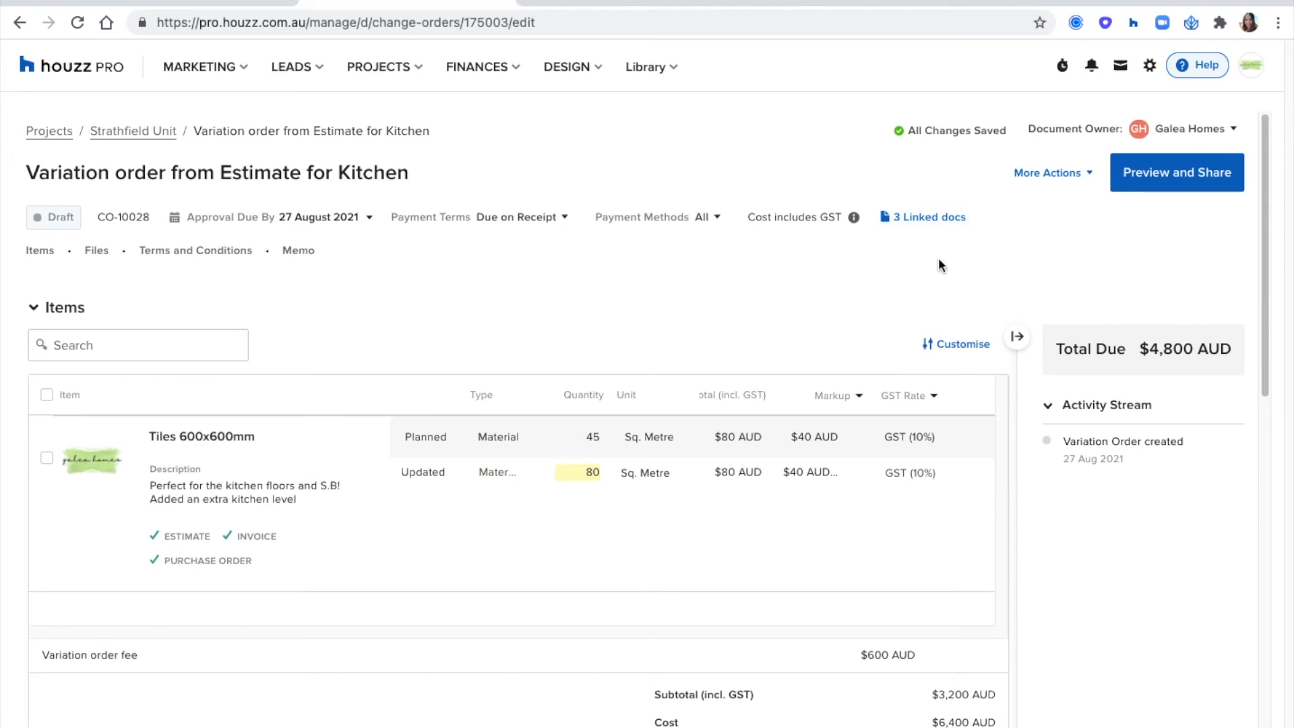
- Check the variation order's total due and its additional actions, and return to the Strathfield Unit project's variation orders
drag(1150, 349, 1230, 348)
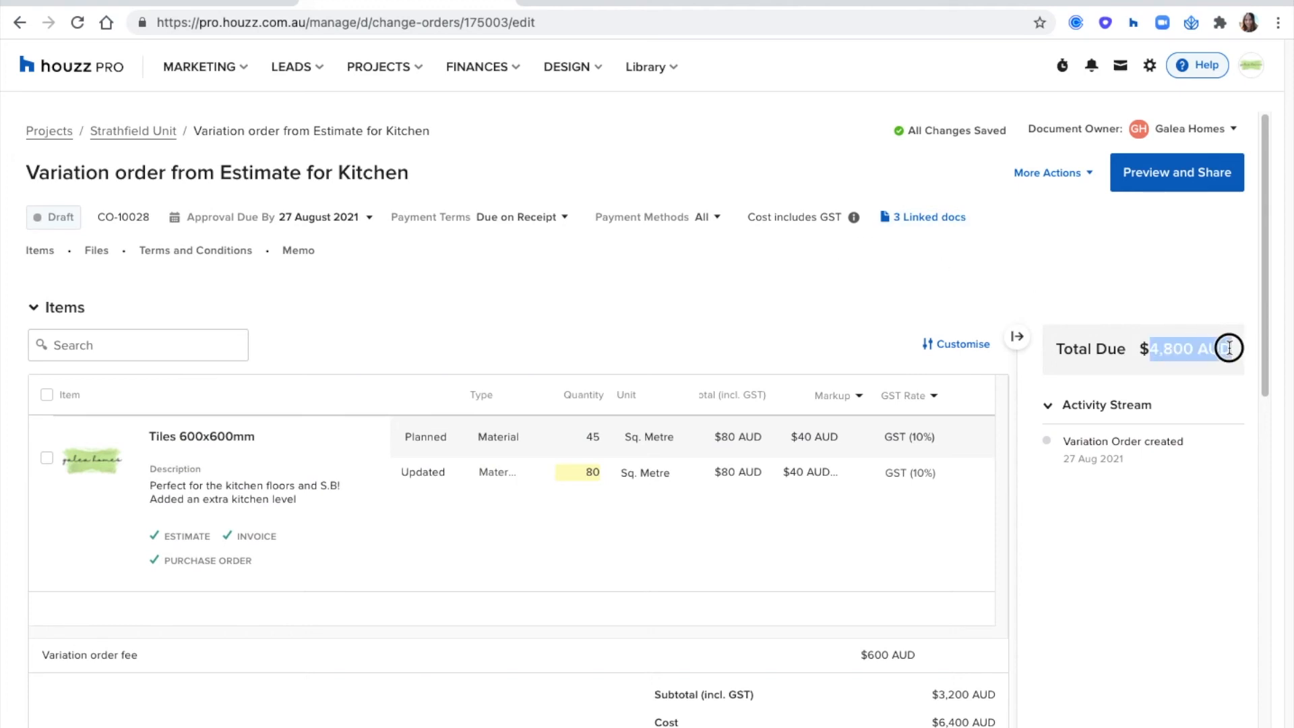
click(805, 281)
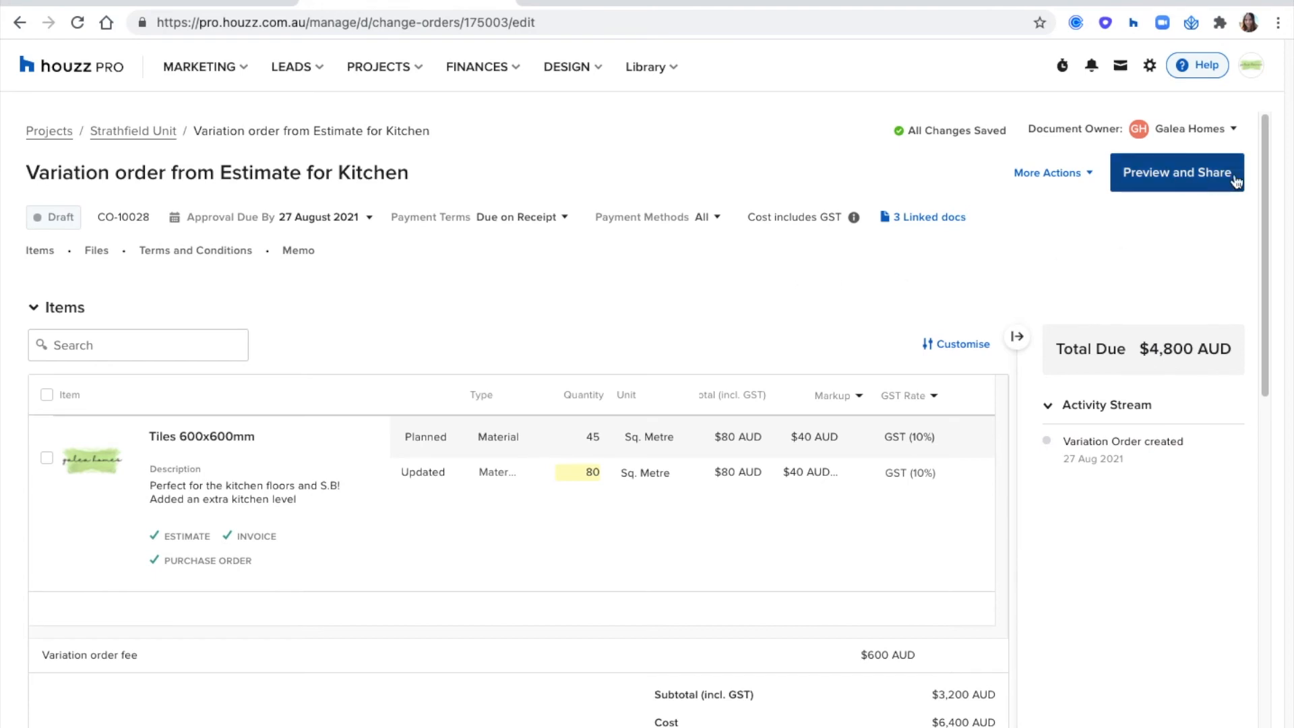
click(1066, 176)
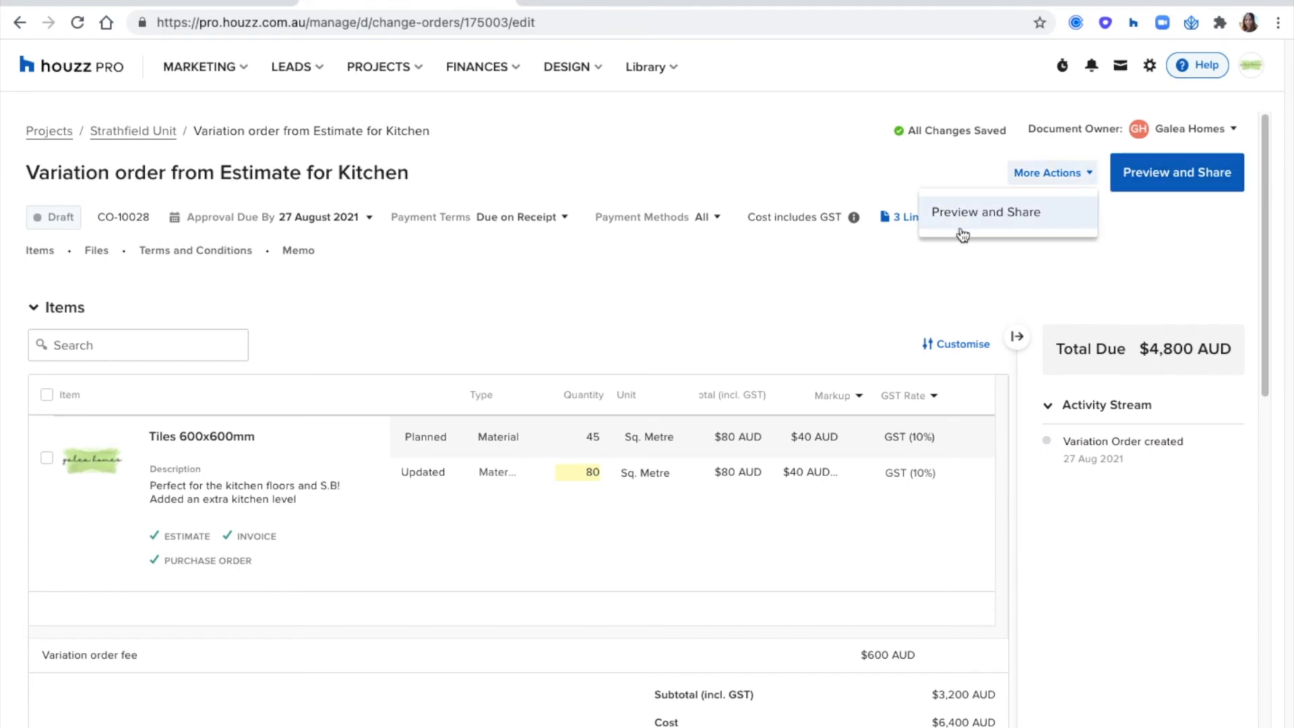
click(410, 260)
click(145, 133)
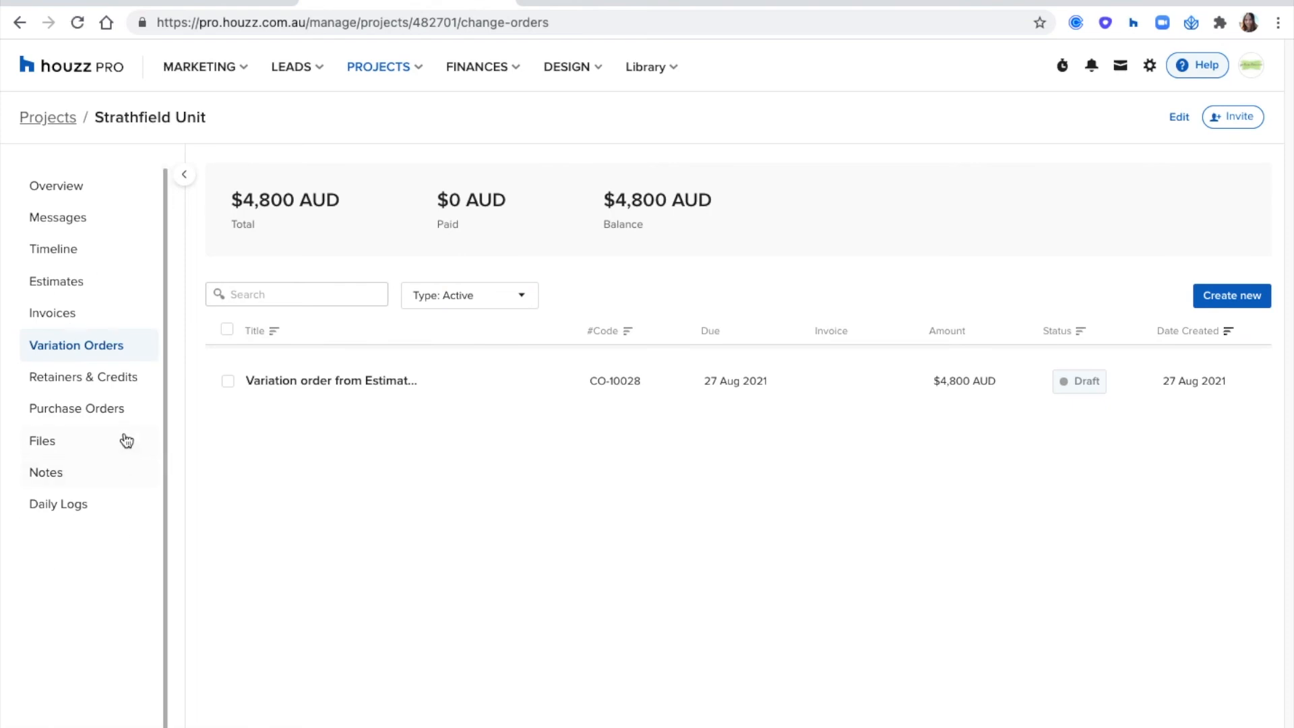
- Create a call log in the project's notes and record the call's outcome as Good Discussion
click(61, 472)
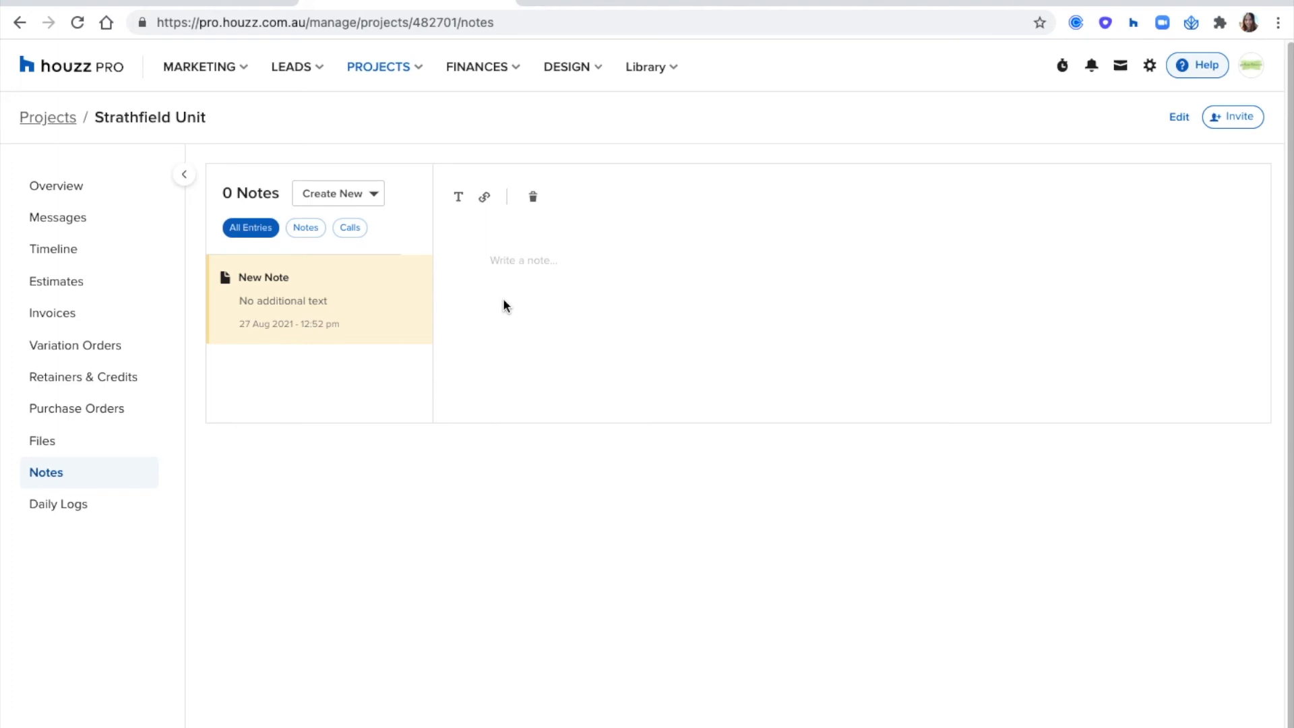
click(375, 195)
click(361, 257)
click(527, 253)
click(530, 211)
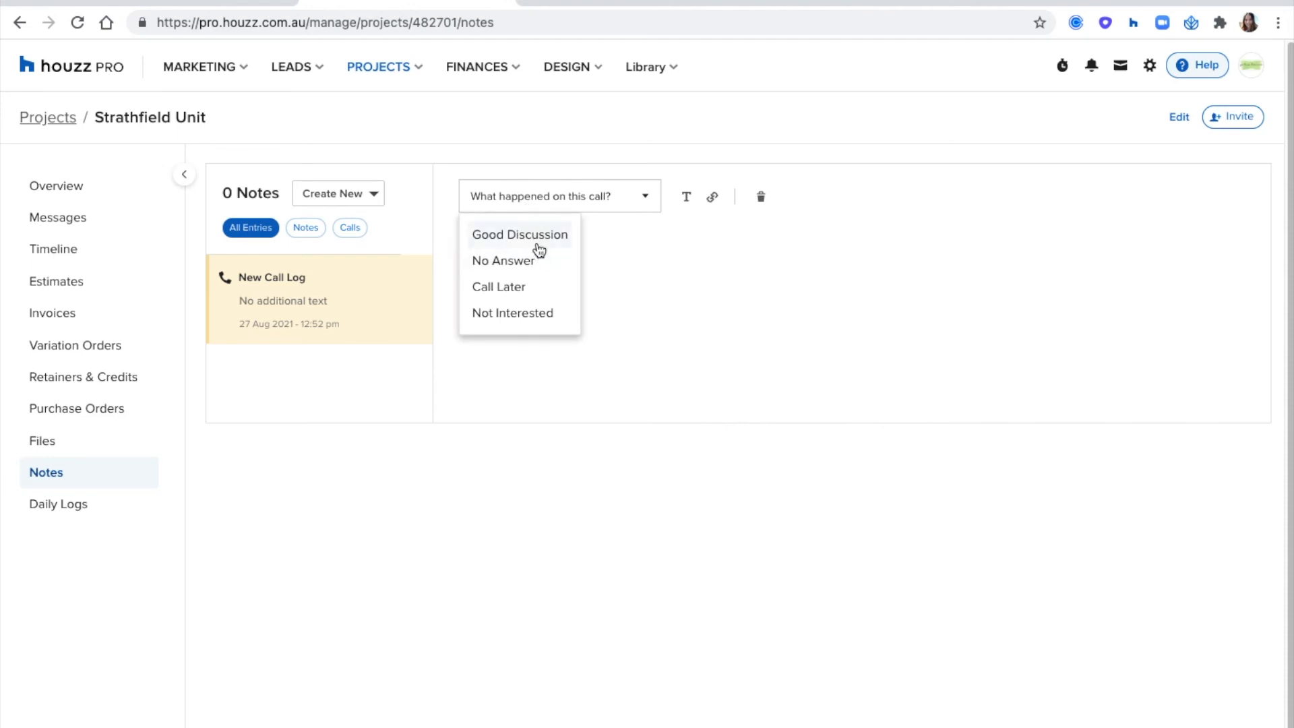
click(531, 239)
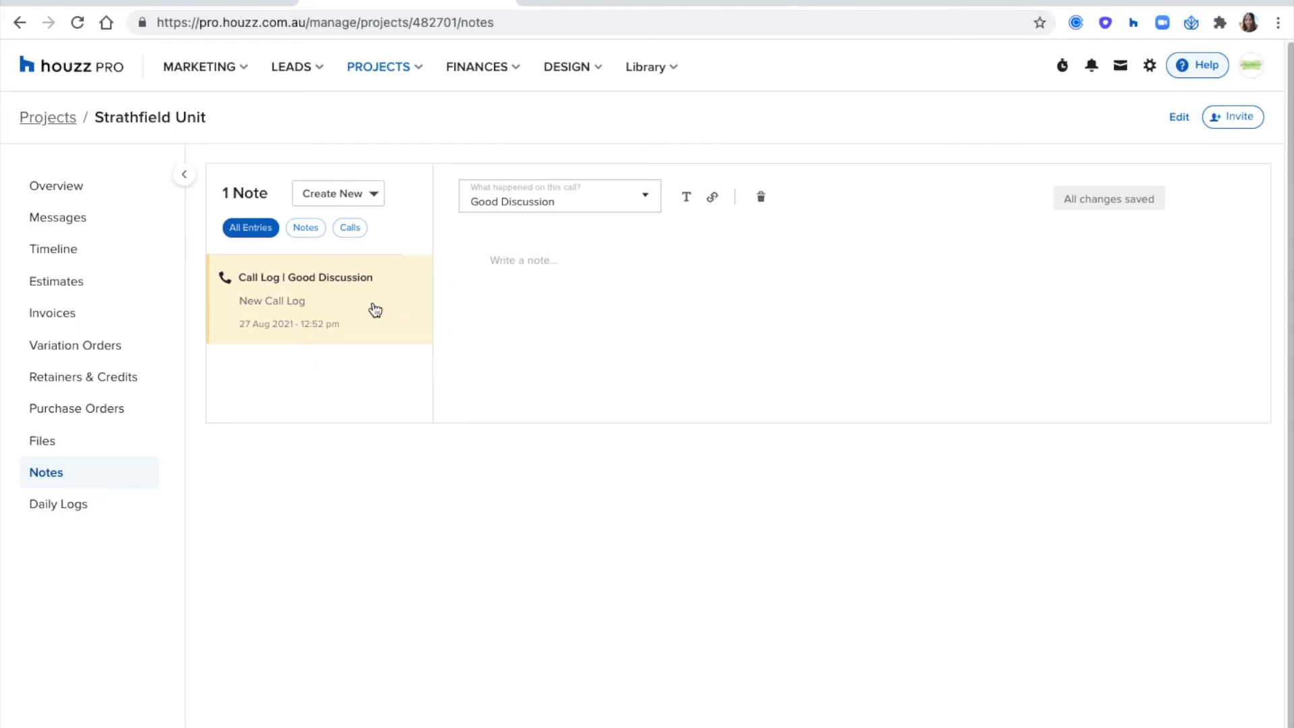
- Review the Strathfield Unit project's overview, including its recent documents, messages, tasks and upcoming events
click(67, 188)
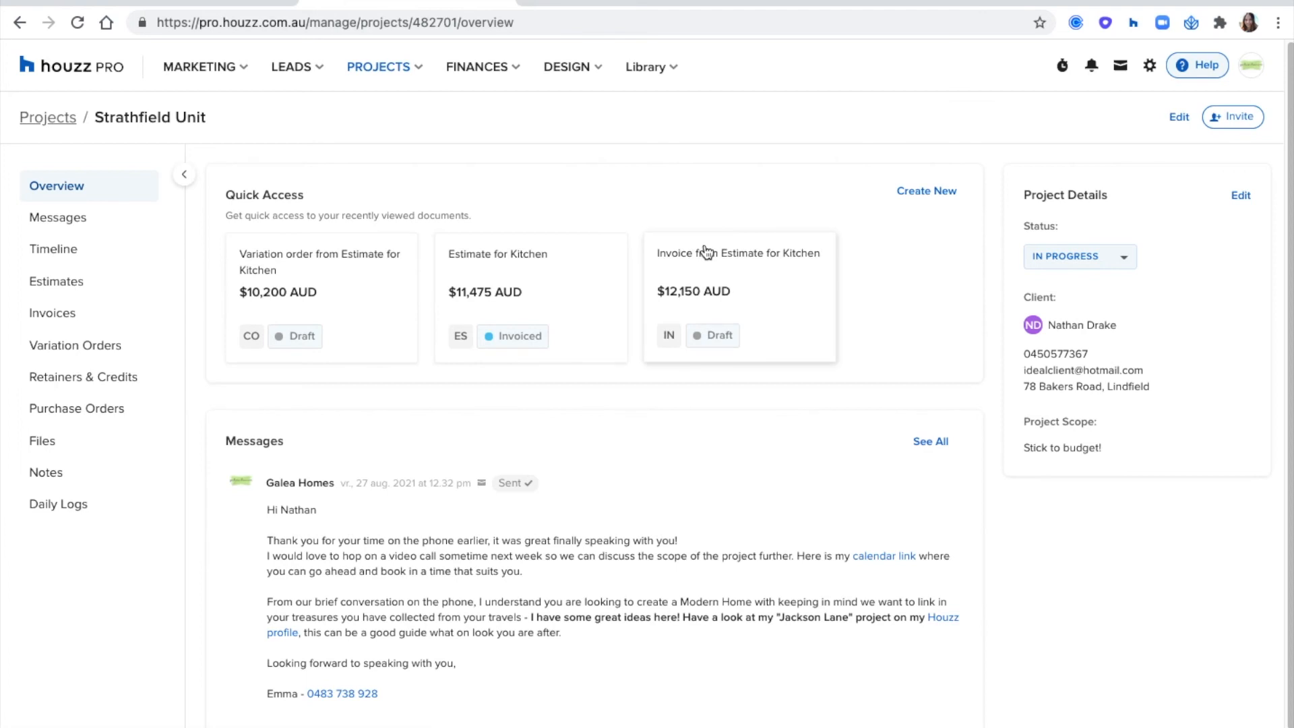
scroll(820, 237, down, 3)
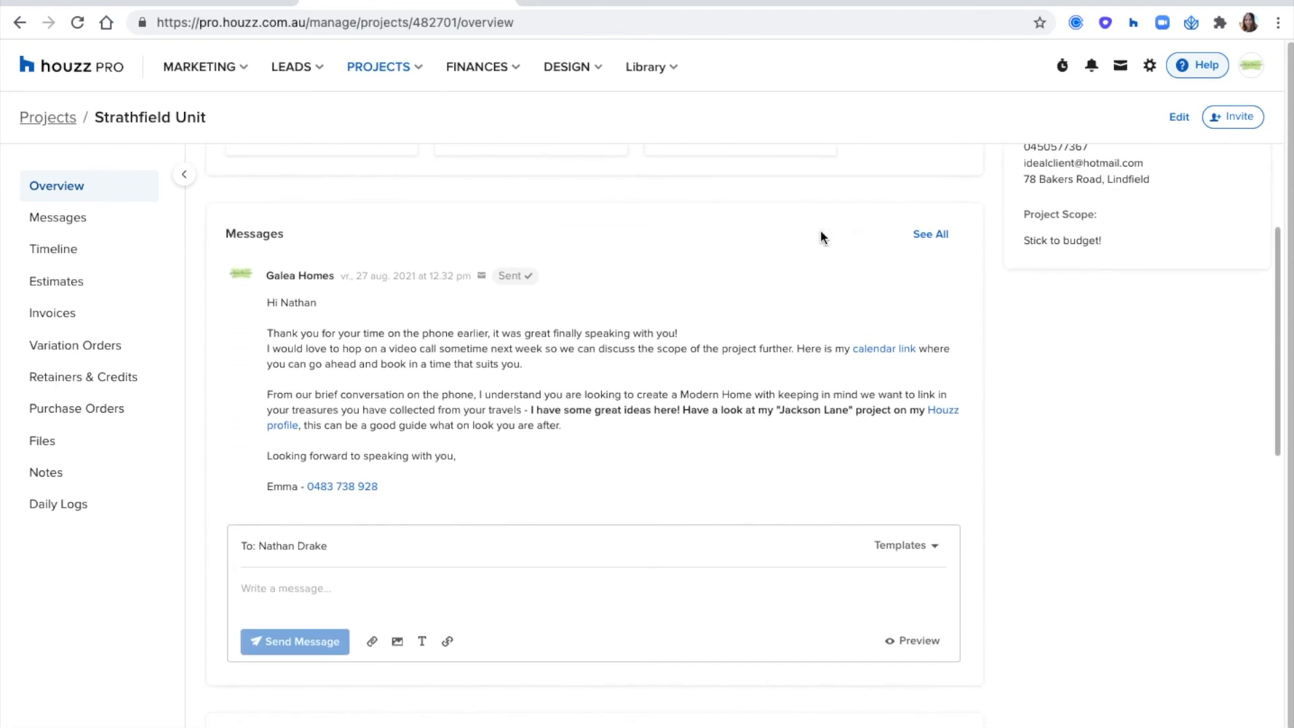
scroll(544, 328, down, 10)
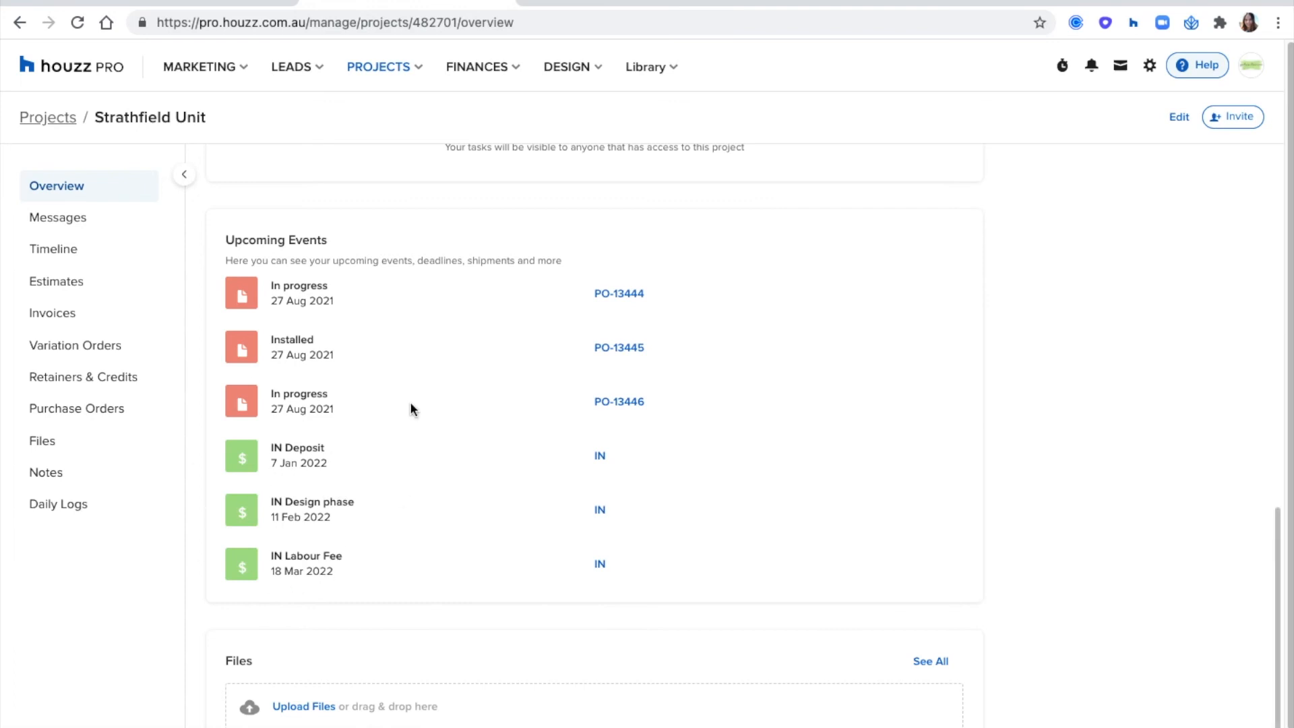
scroll(221, 481, up, 15)
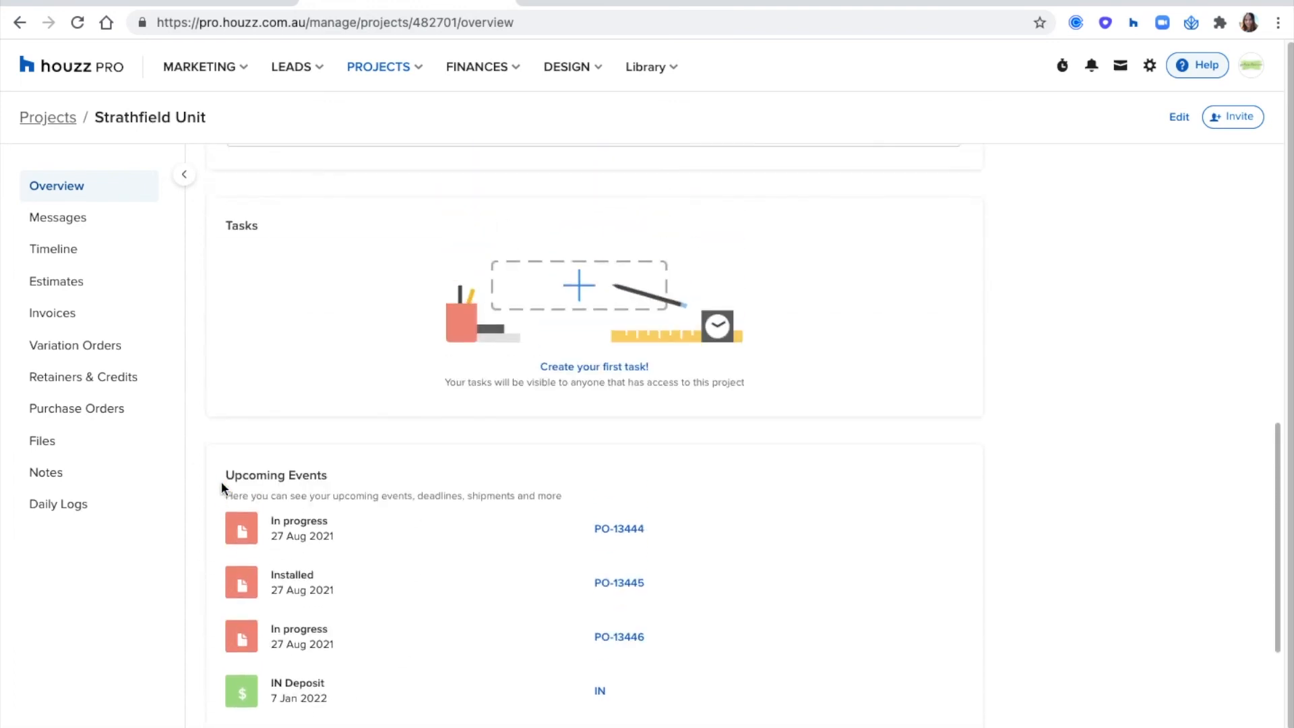
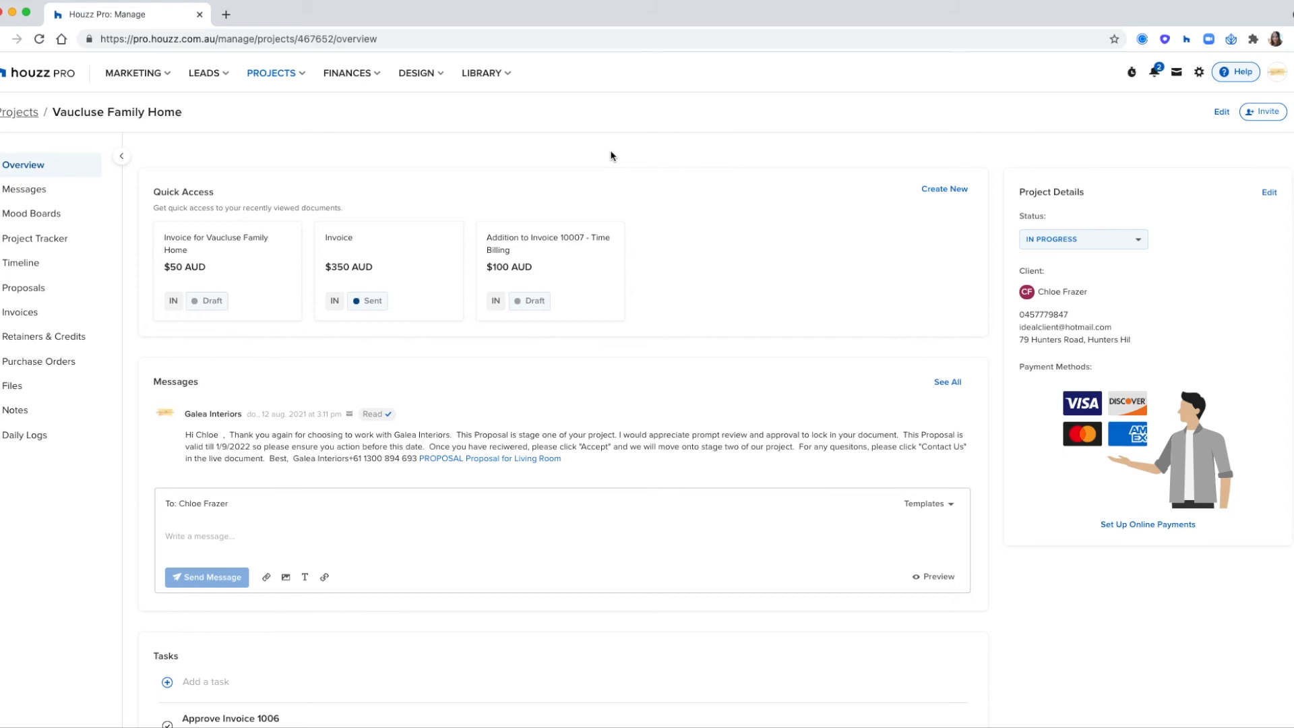
- Open the Vaucluse Family Home timeline and share it by setting the client dashboard view to Access
click(21, 264)
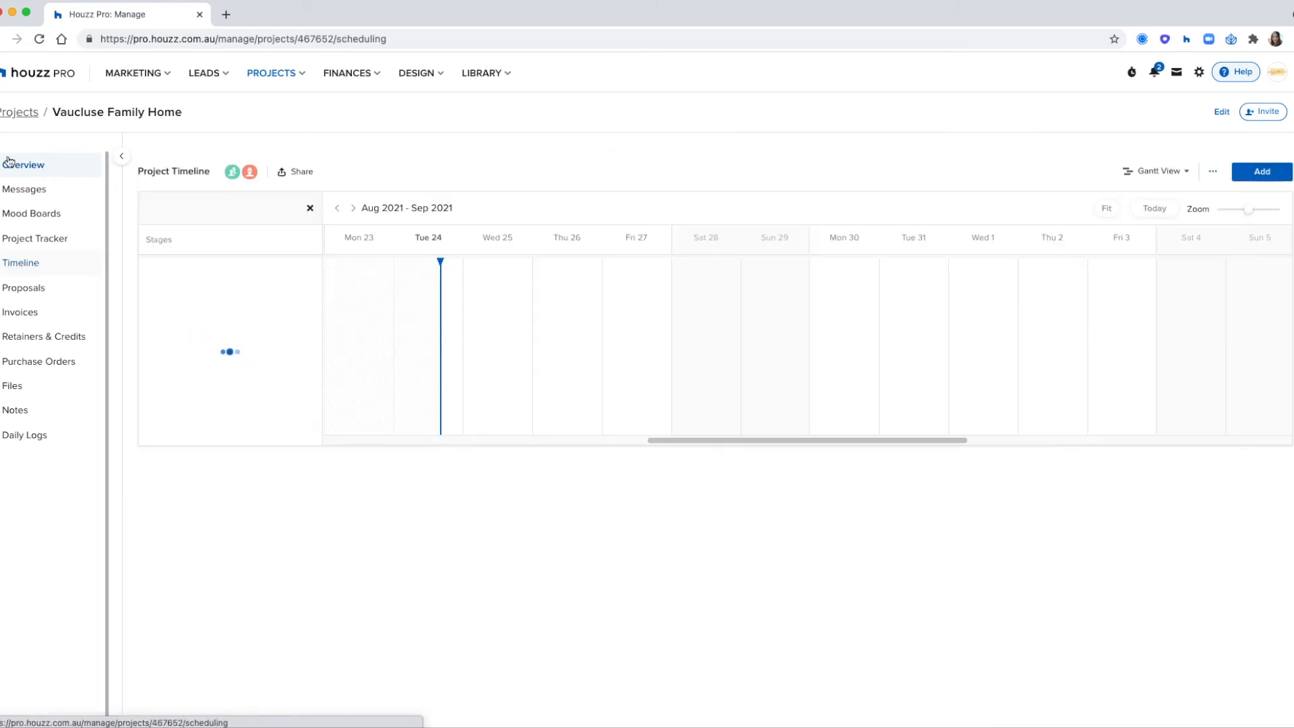
click(122, 156)
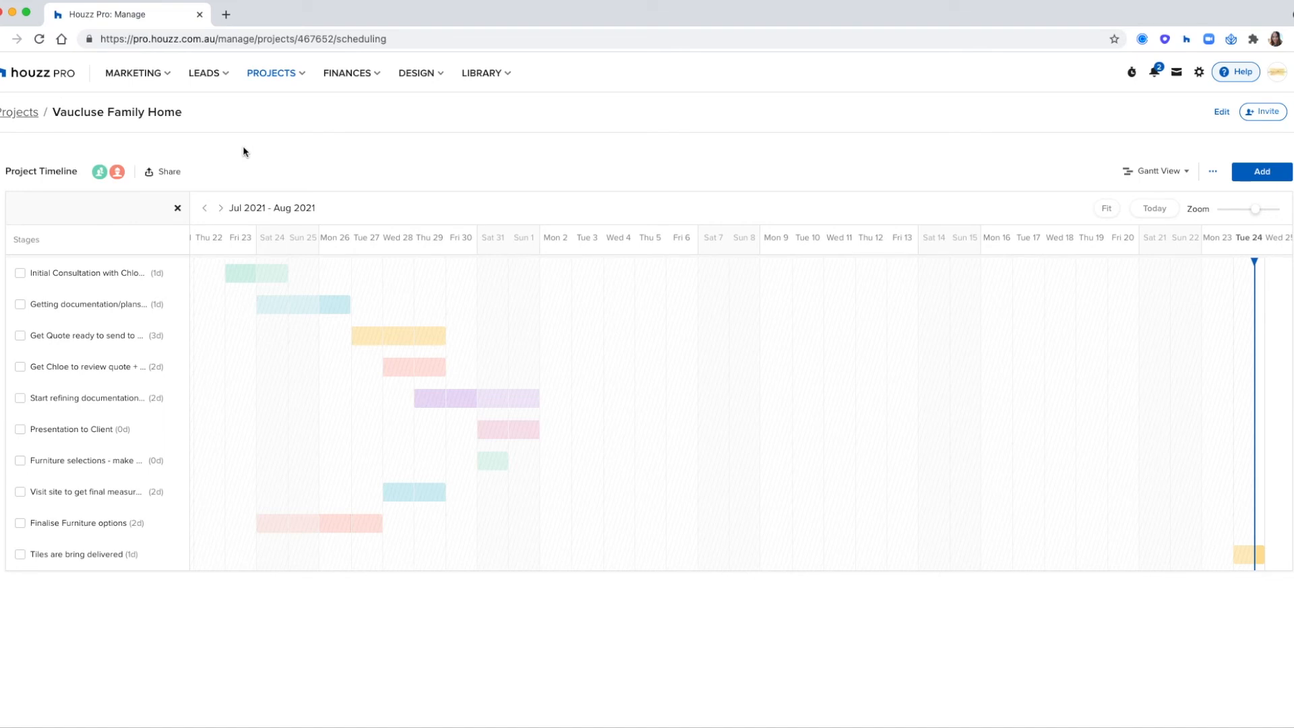
click(168, 174)
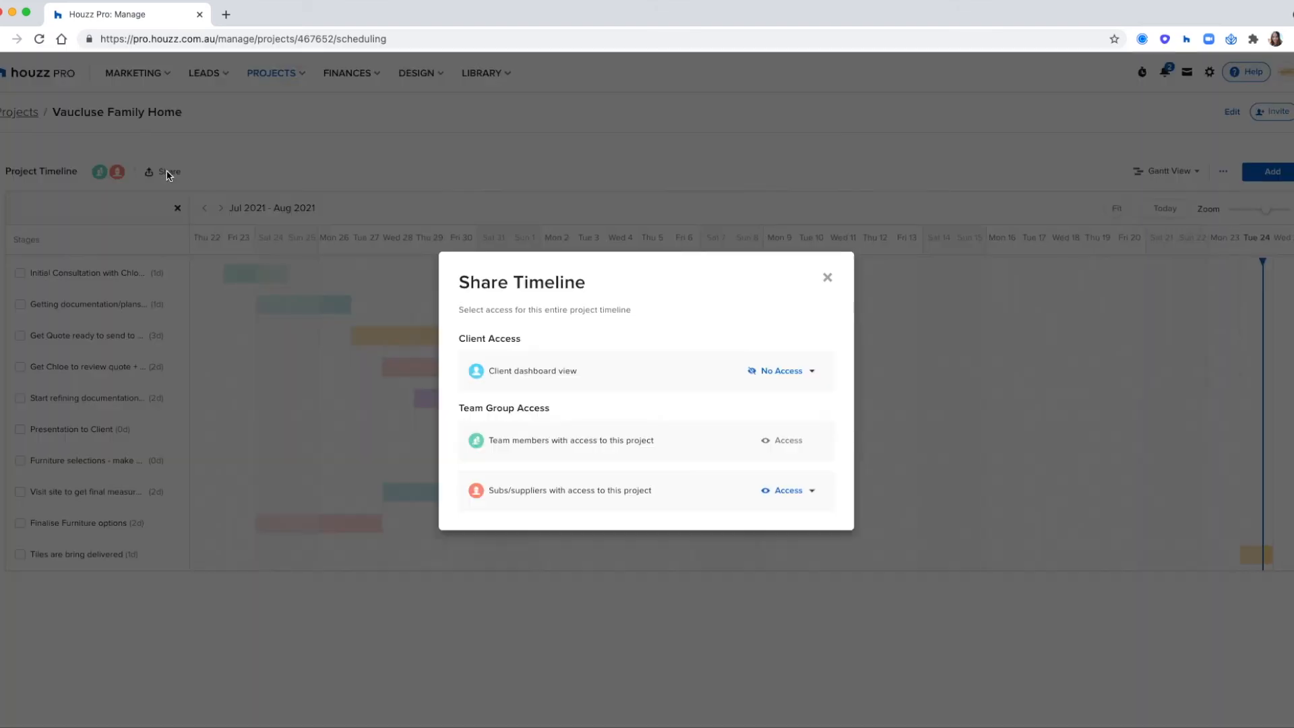
click(776, 372)
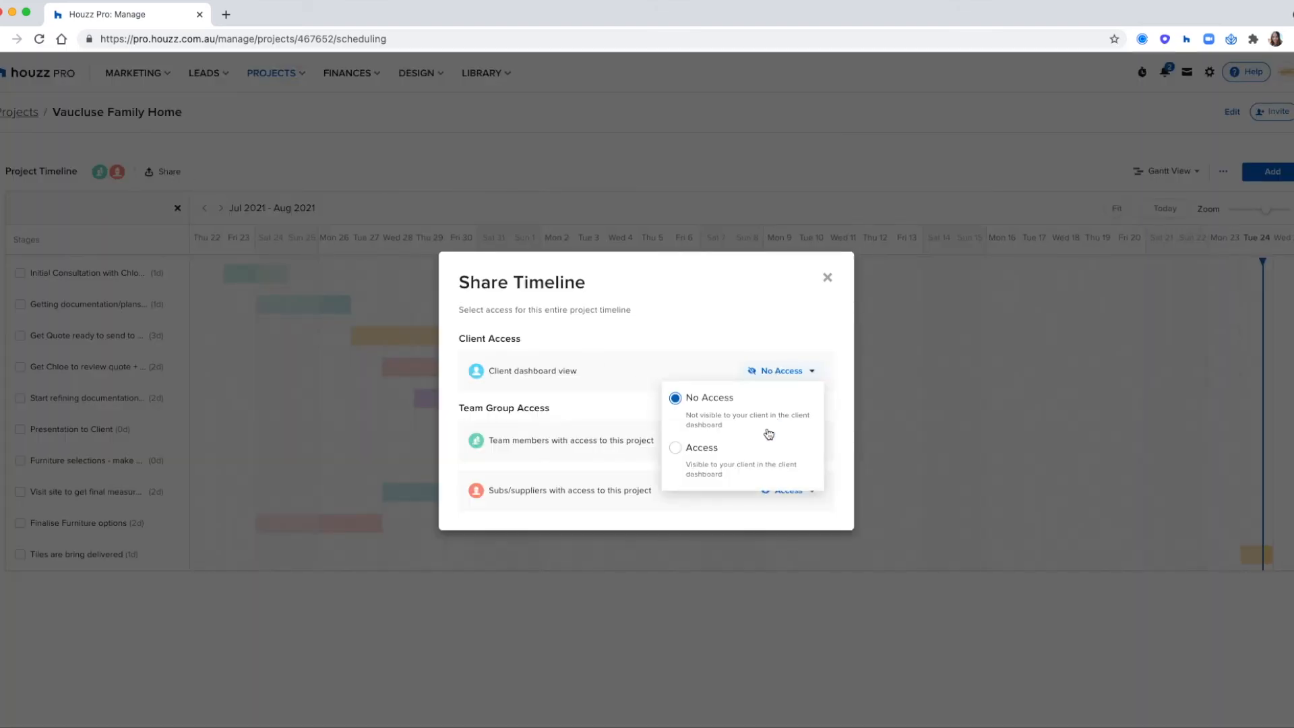
click(795, 451)
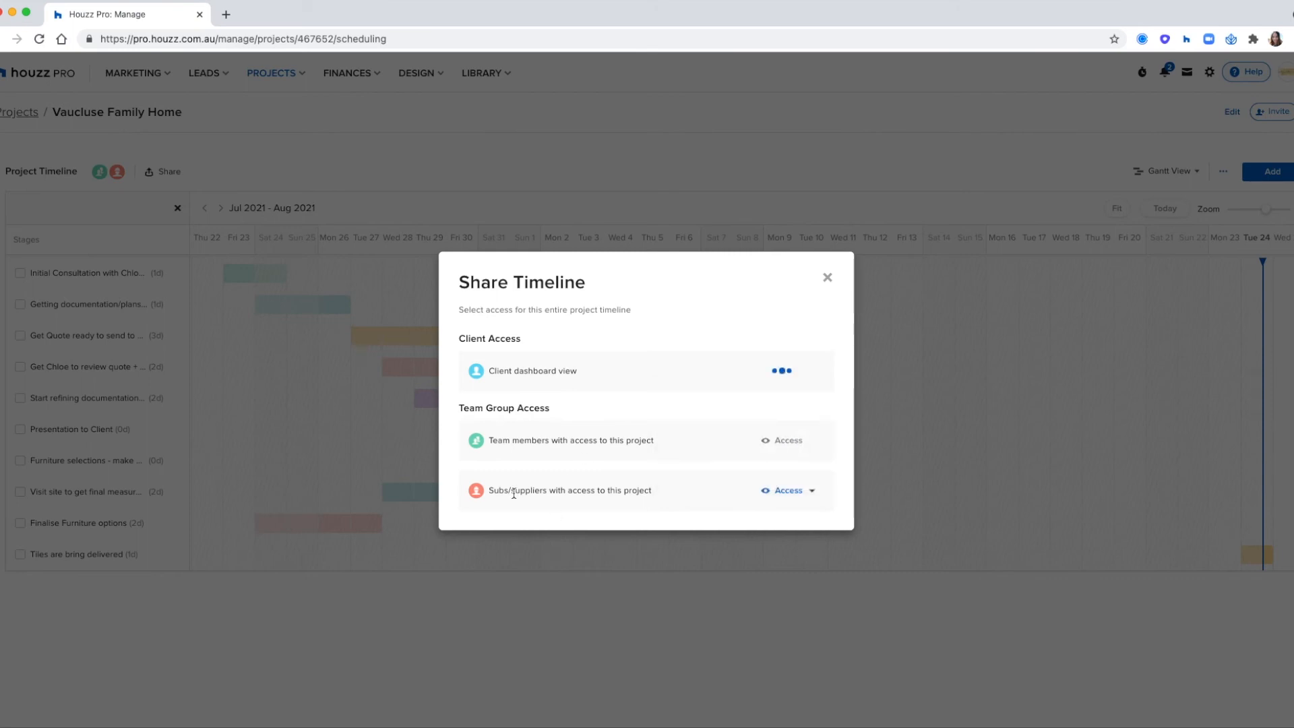
click(784, 493)
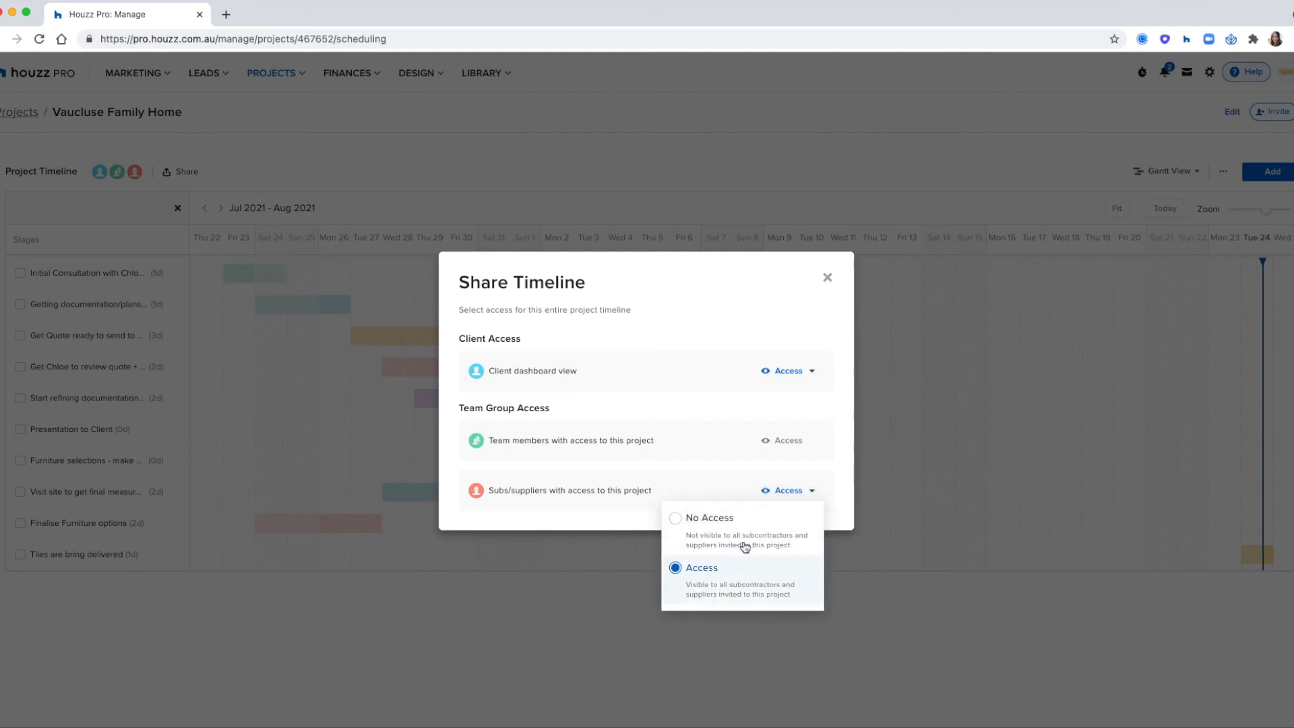
click(799, 284)
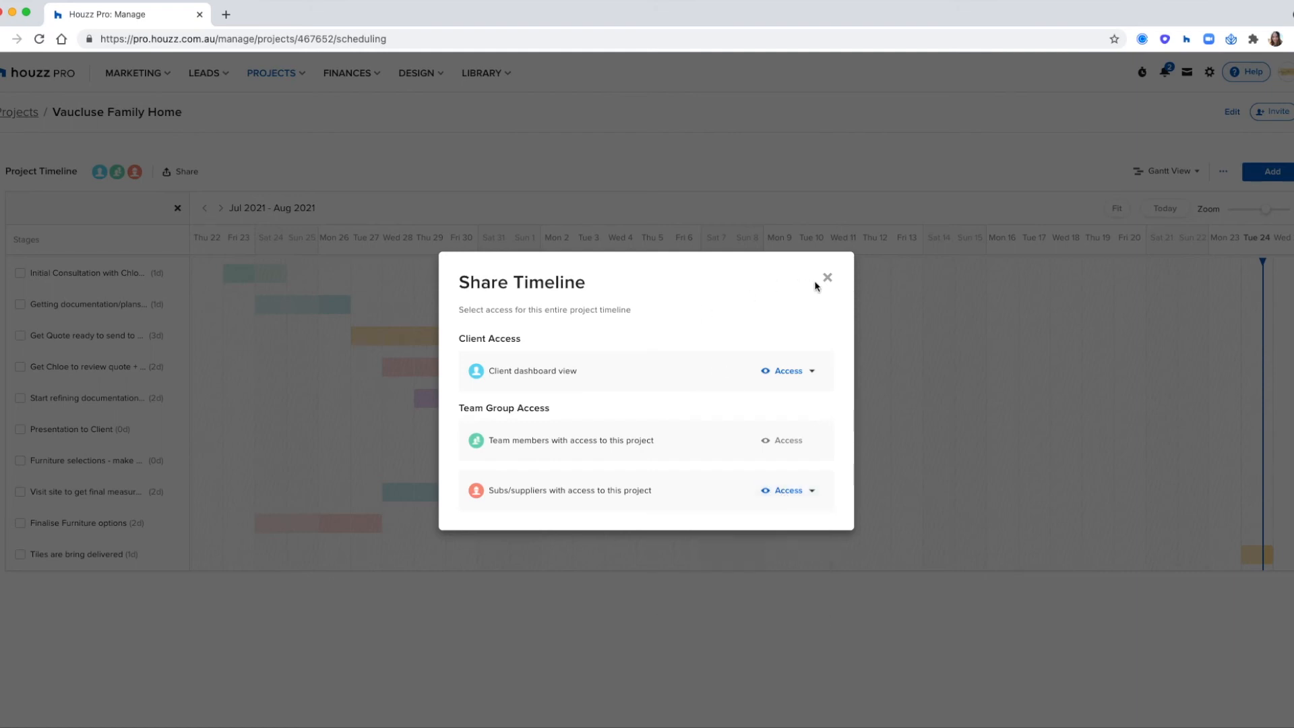
click(826, 282)
click(642, 245)
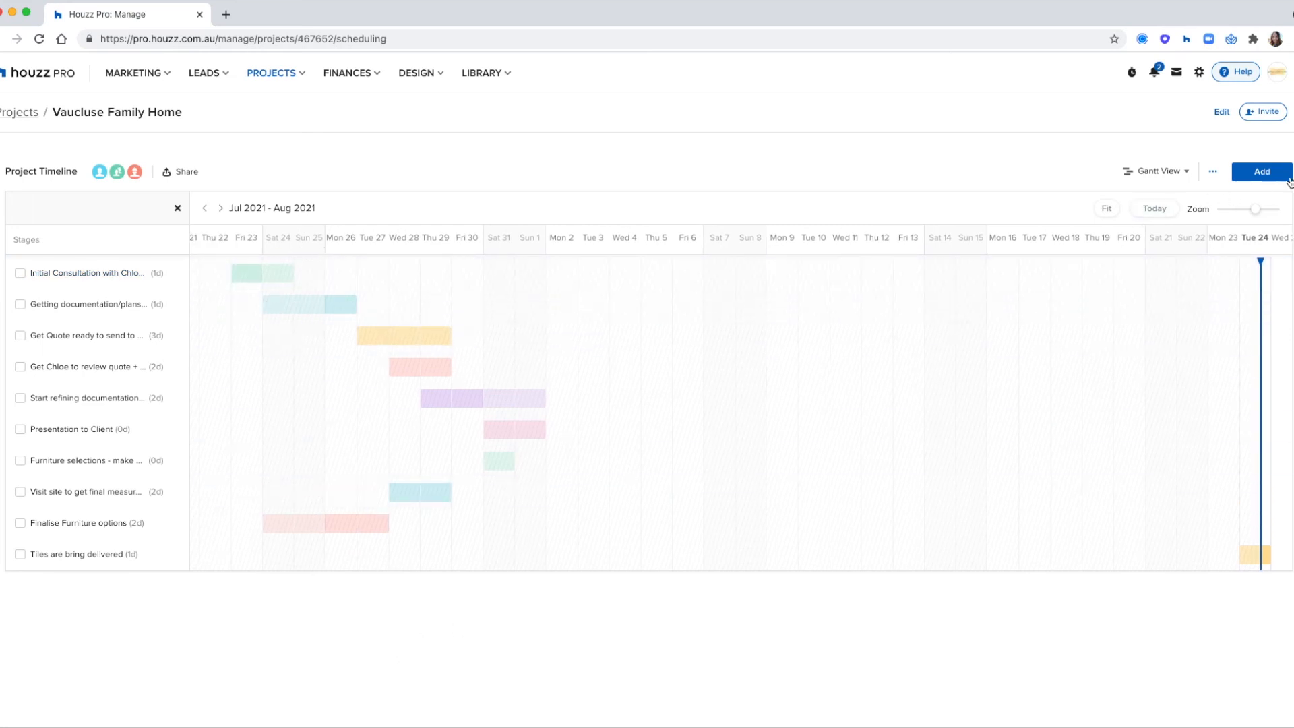
- Add an all-day timeline item titled "Tiles are delivered" on 24 Aug 2021 in blue
click(1243, 174)
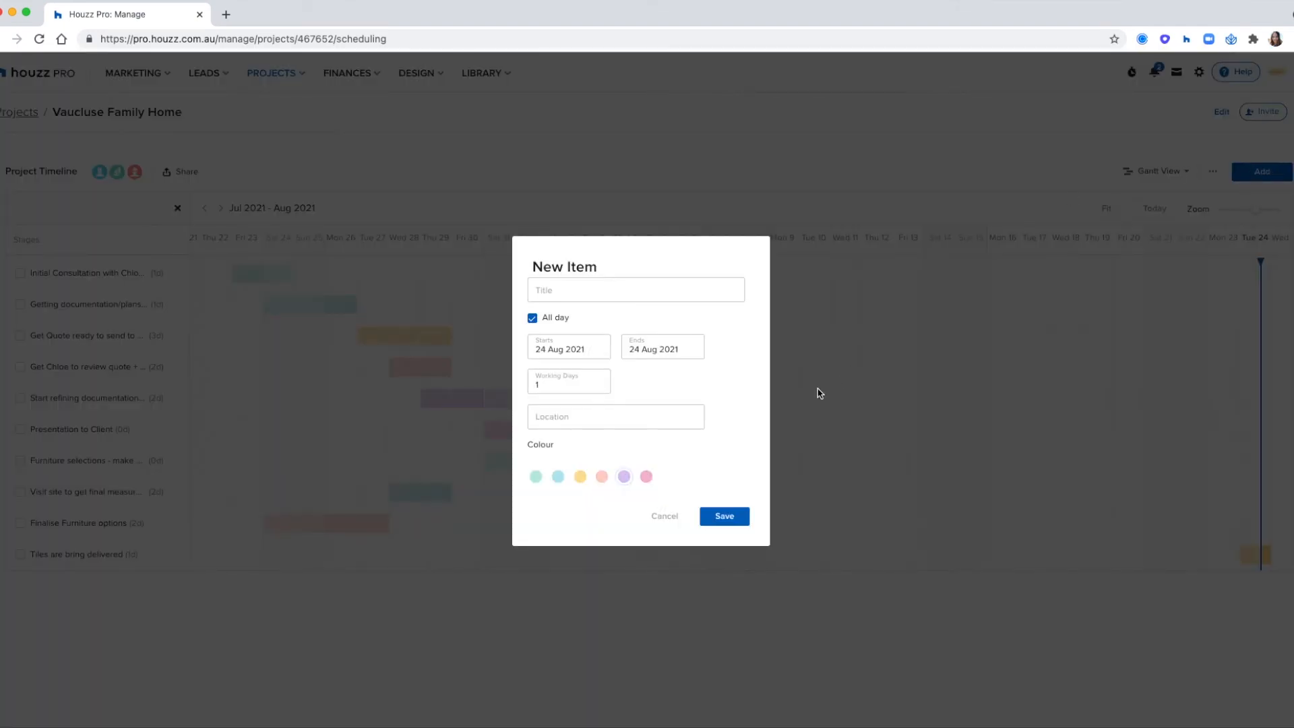
click(560, 294)
text(Tiles are delivered)
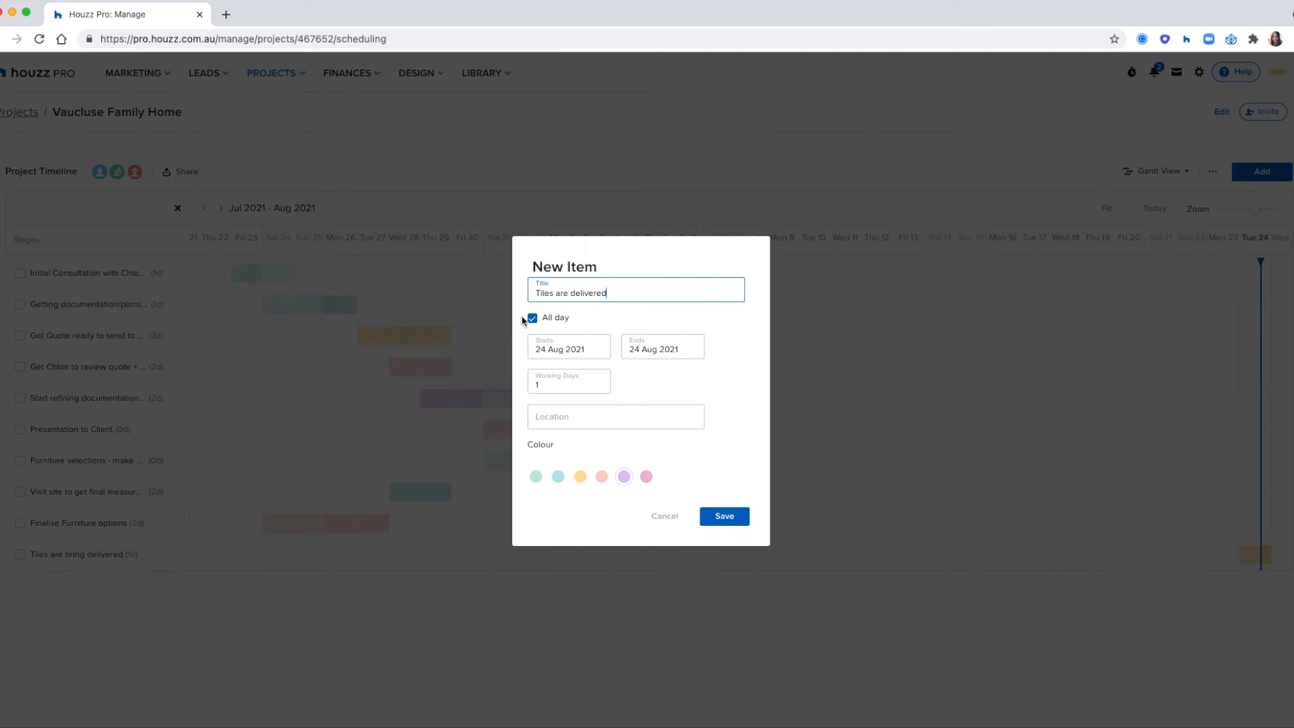
click(532, 317)
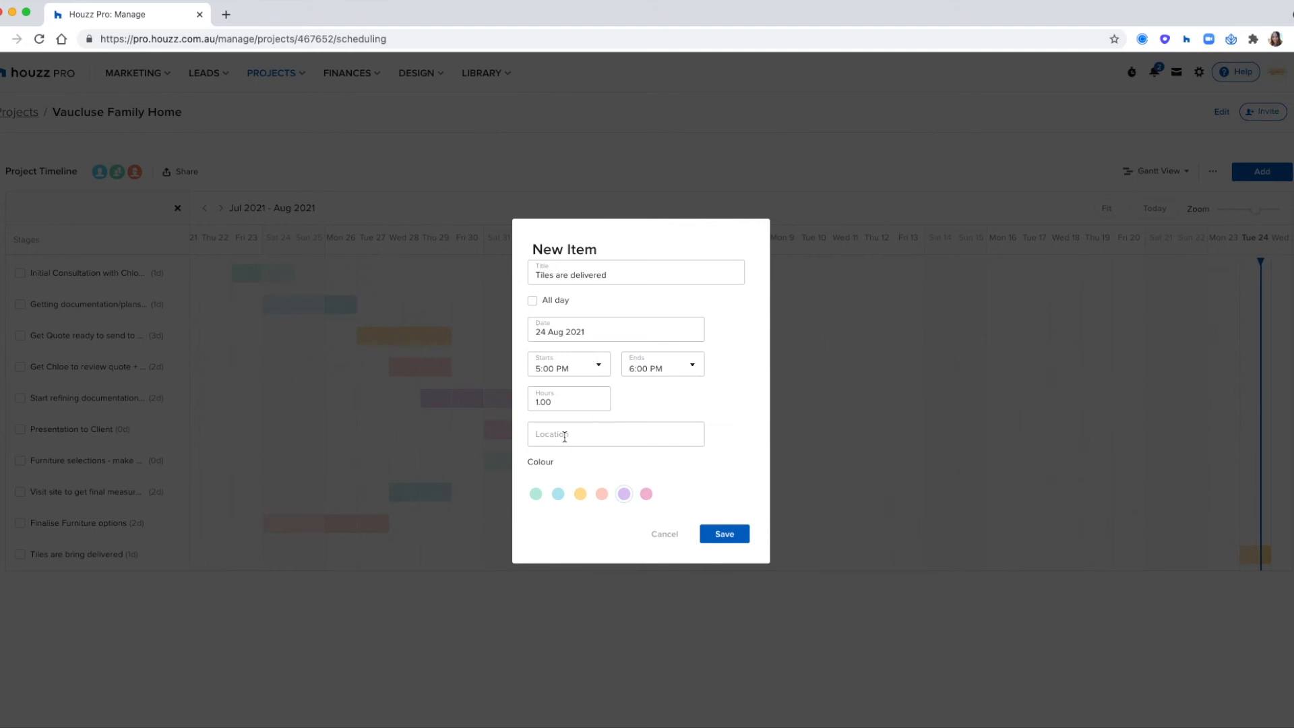
click(558, 497)
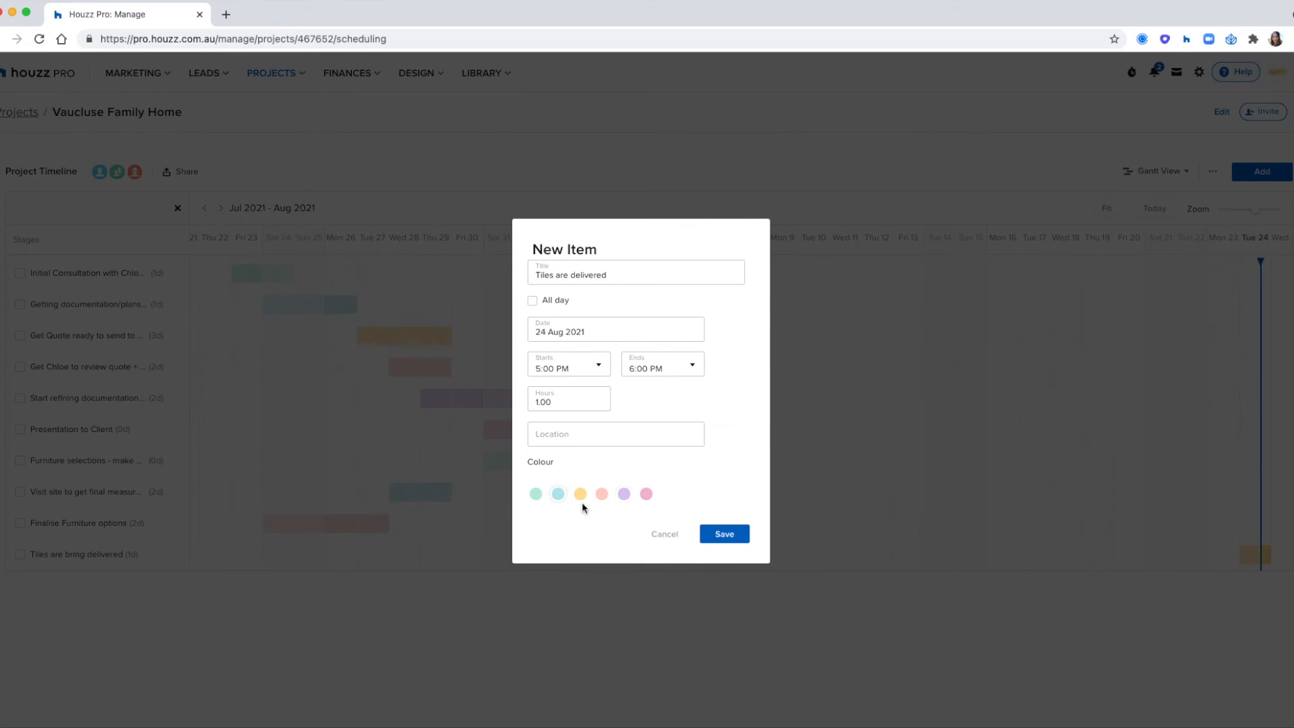
click(532, 303)
click(717, 517)
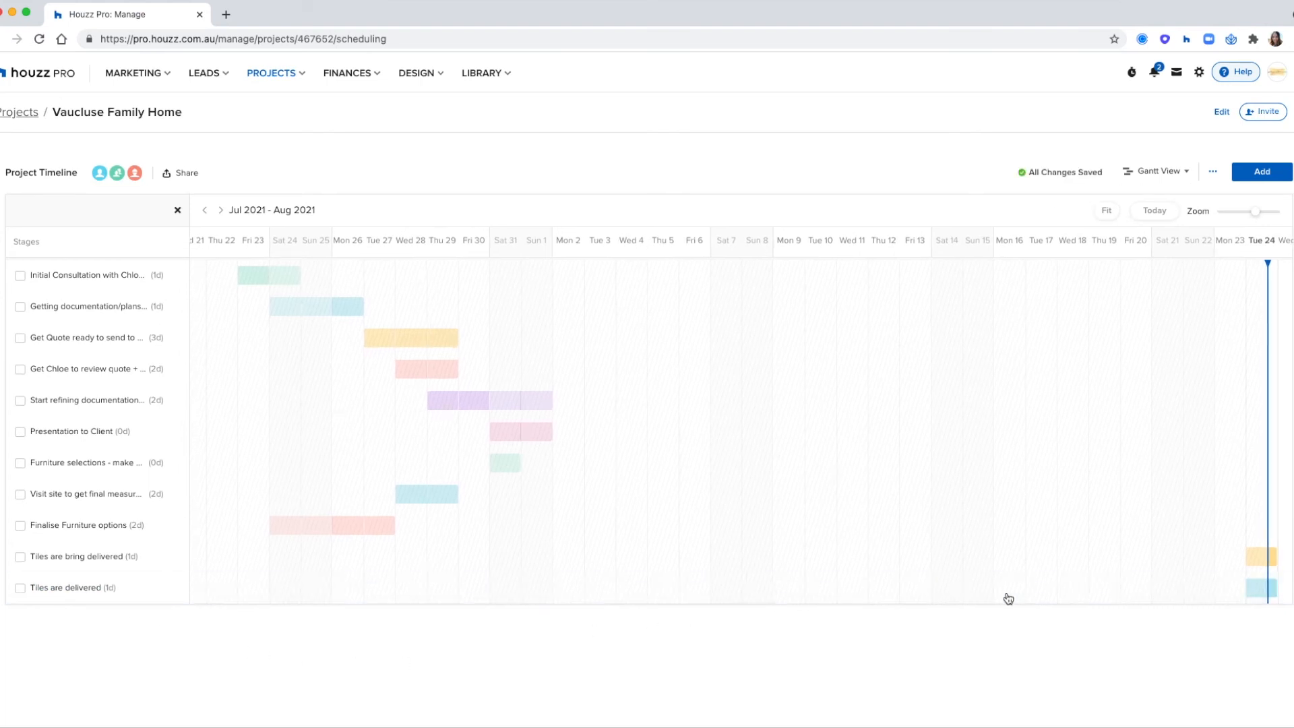
- Reschedule the "Tiles are delivered" item to span 16 to 21 August and hide the stages list
drag(1252, 588, 1098, 588)
drag(1236, 588, 1154, 589)
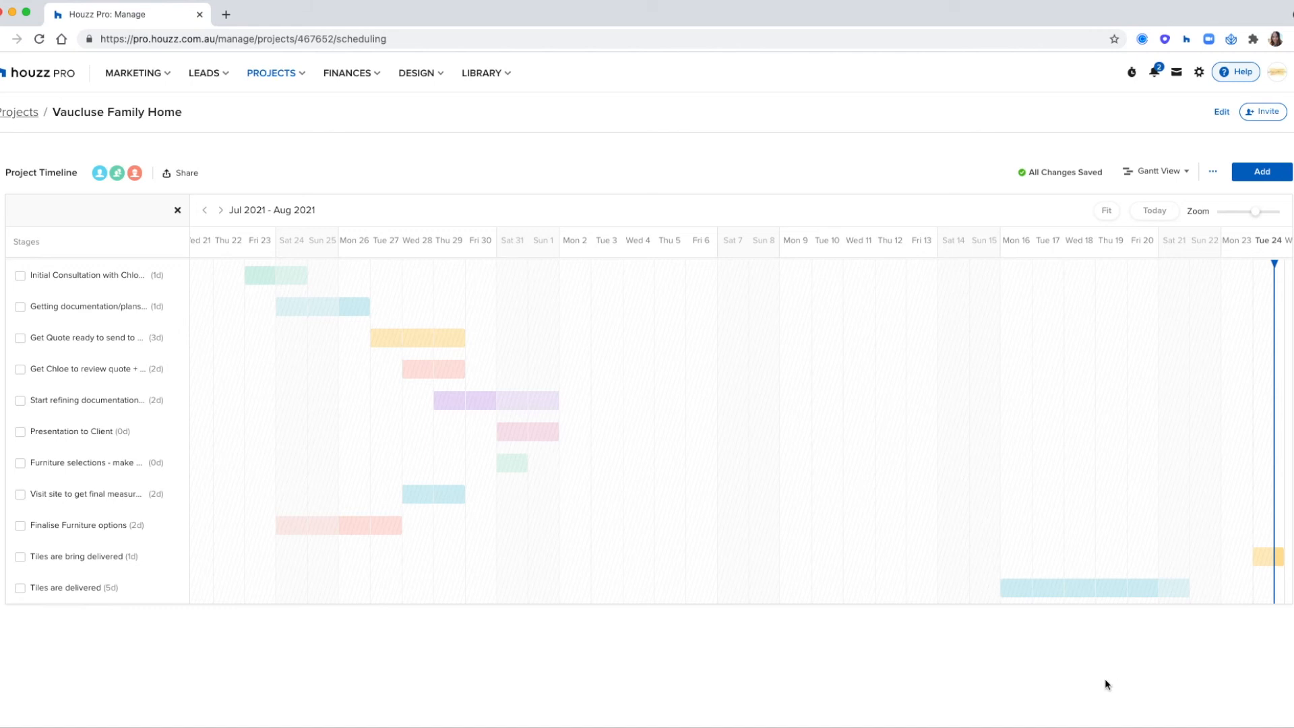
click(179, 212)
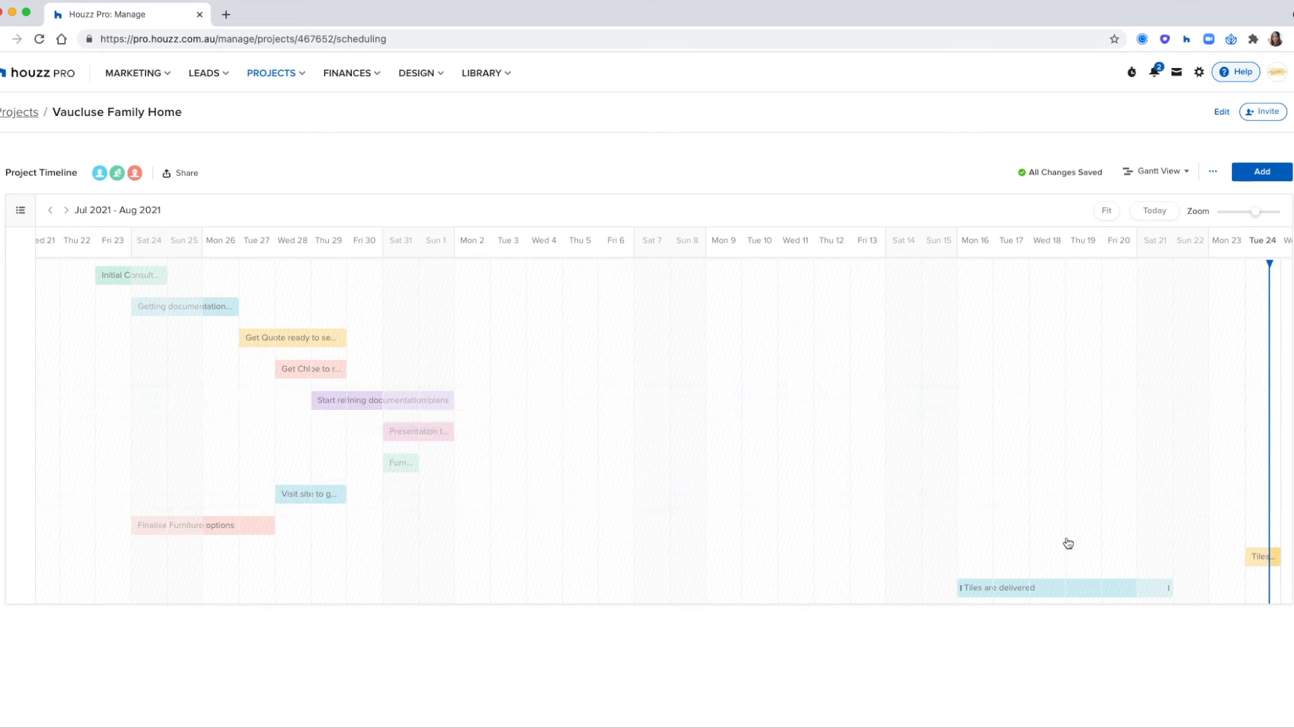
- Check the timeline fitted to all stages and at today's date, and switch it to Calendar View
click(1106, 211)
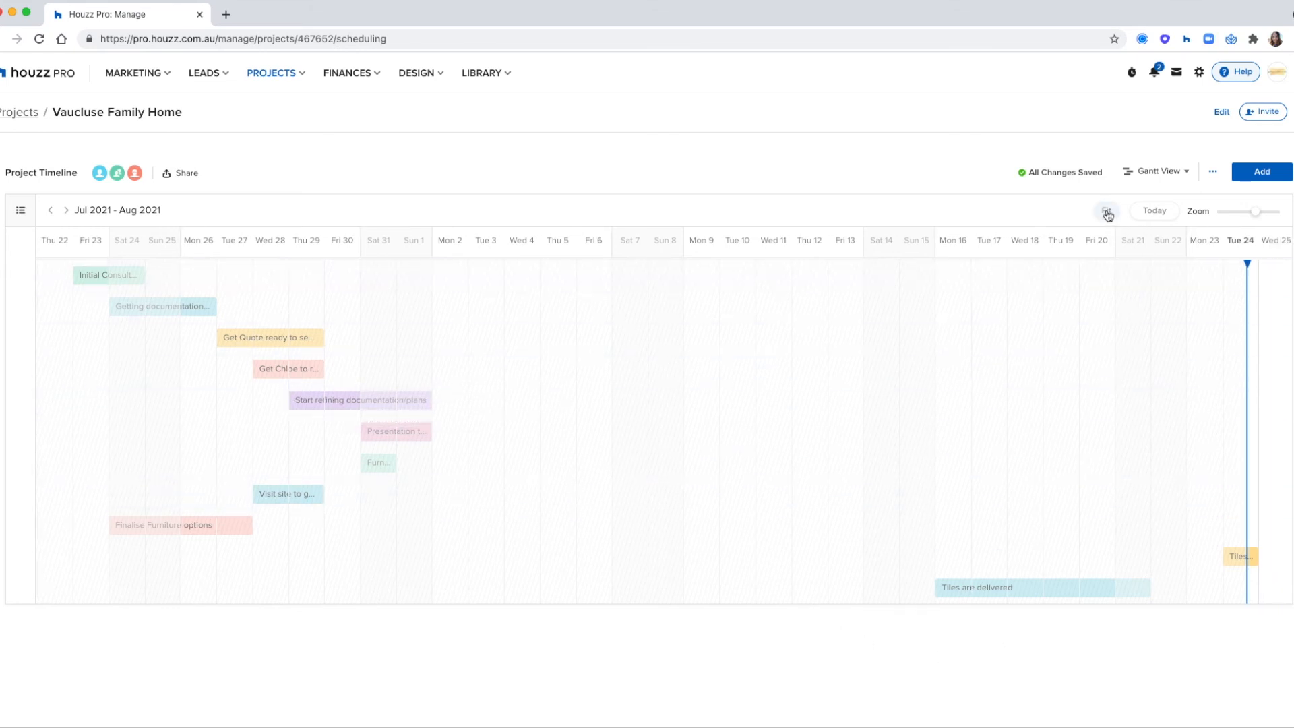
click(1155, 212)
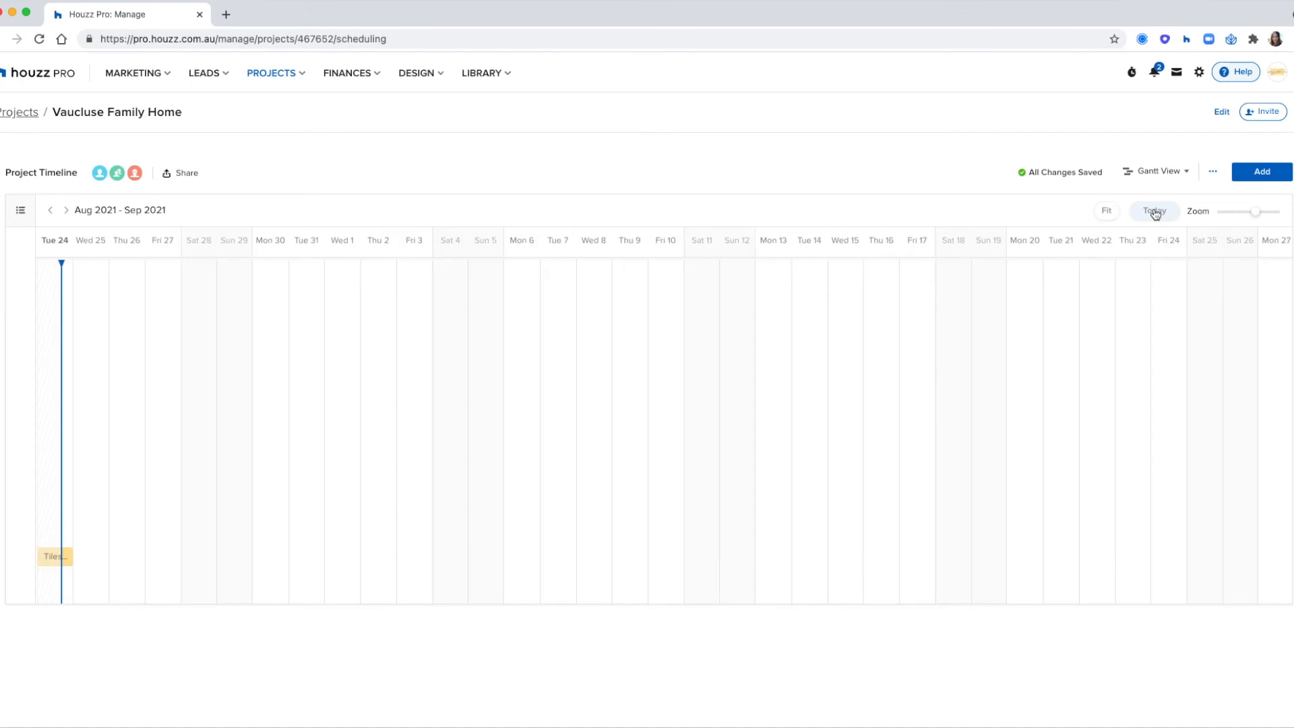
click(1107, 211)
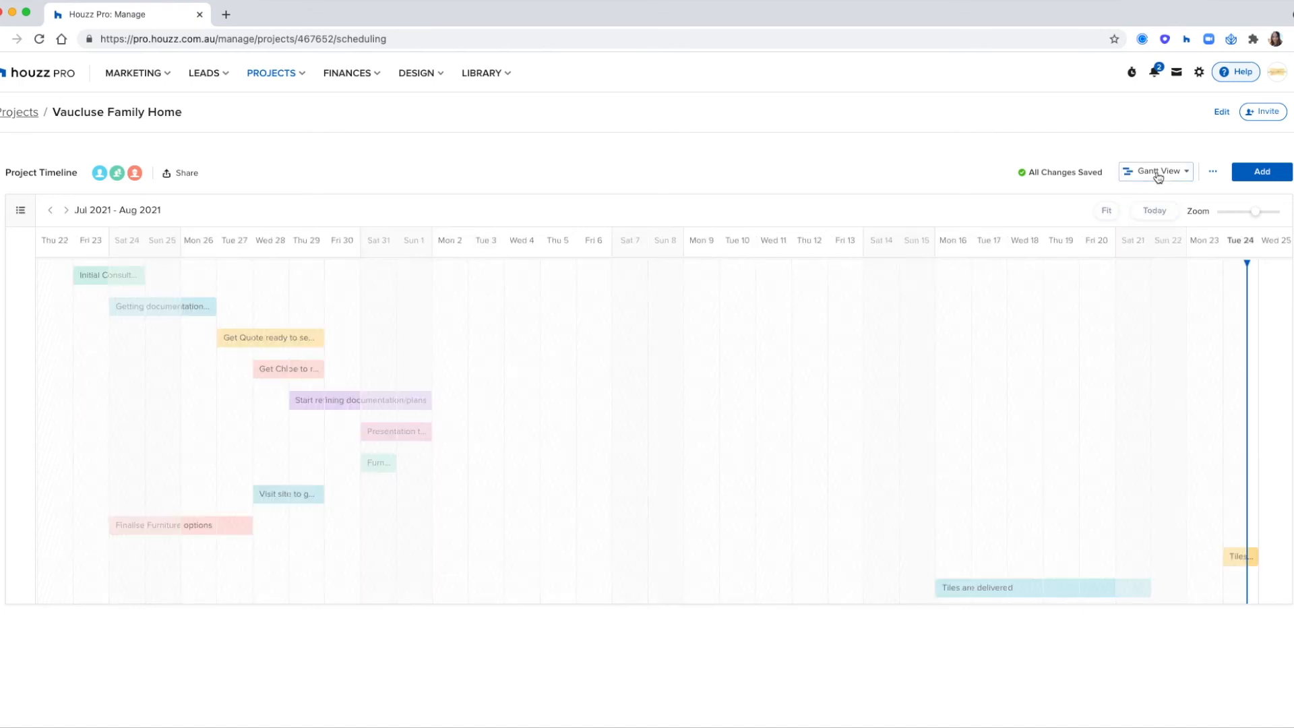
click(1154, 171)
click(1161, 200)
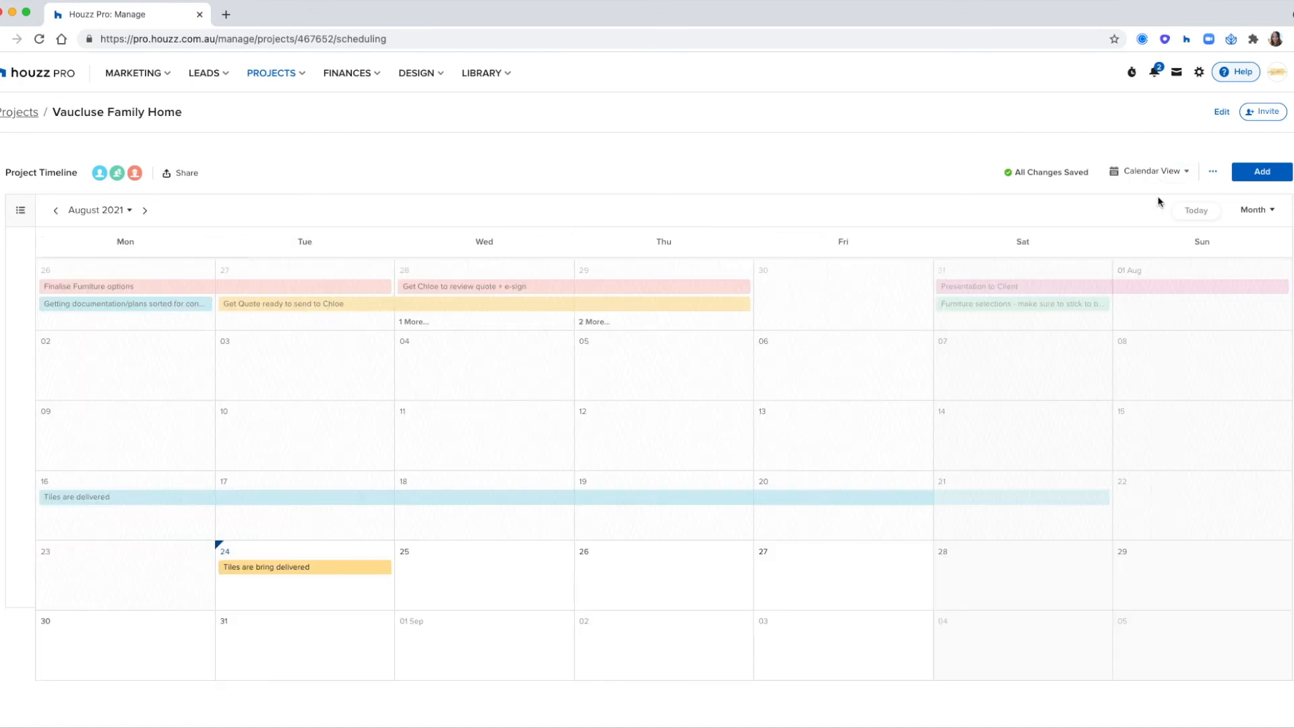
- Copy the project timeline's calendar sync link
click(1213, 176)
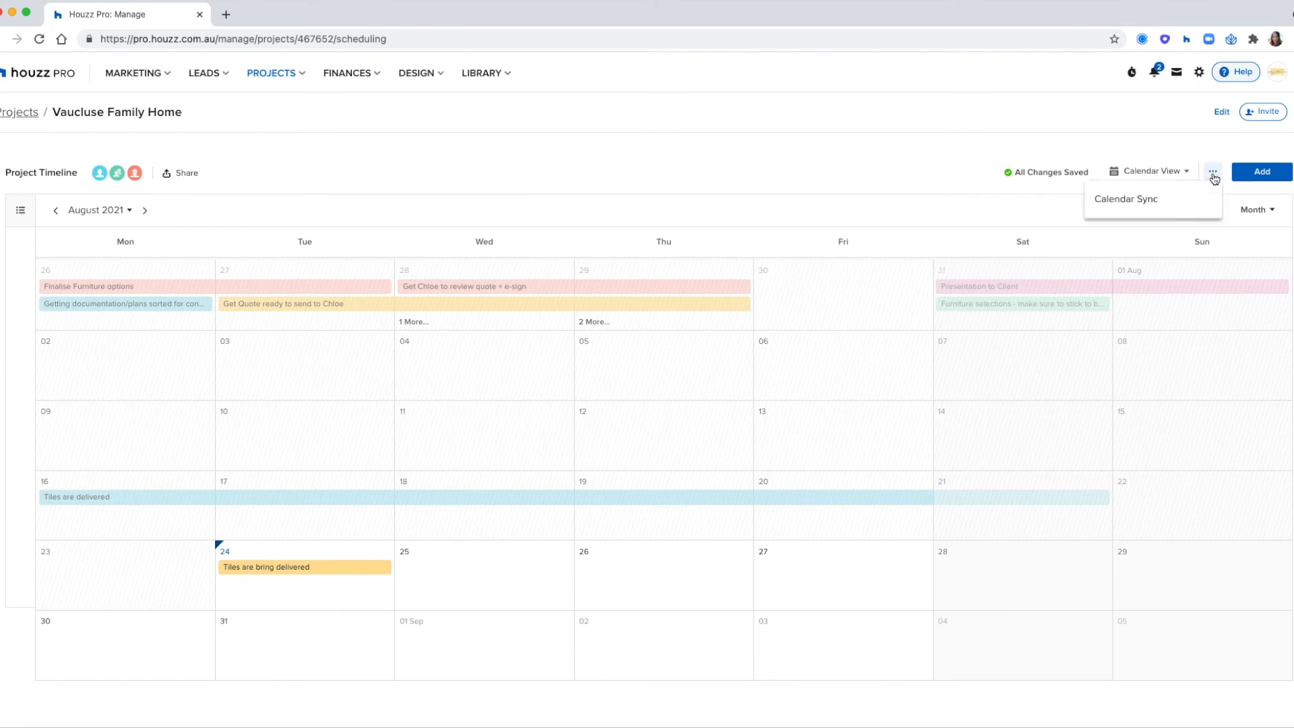
click(1180, 205)
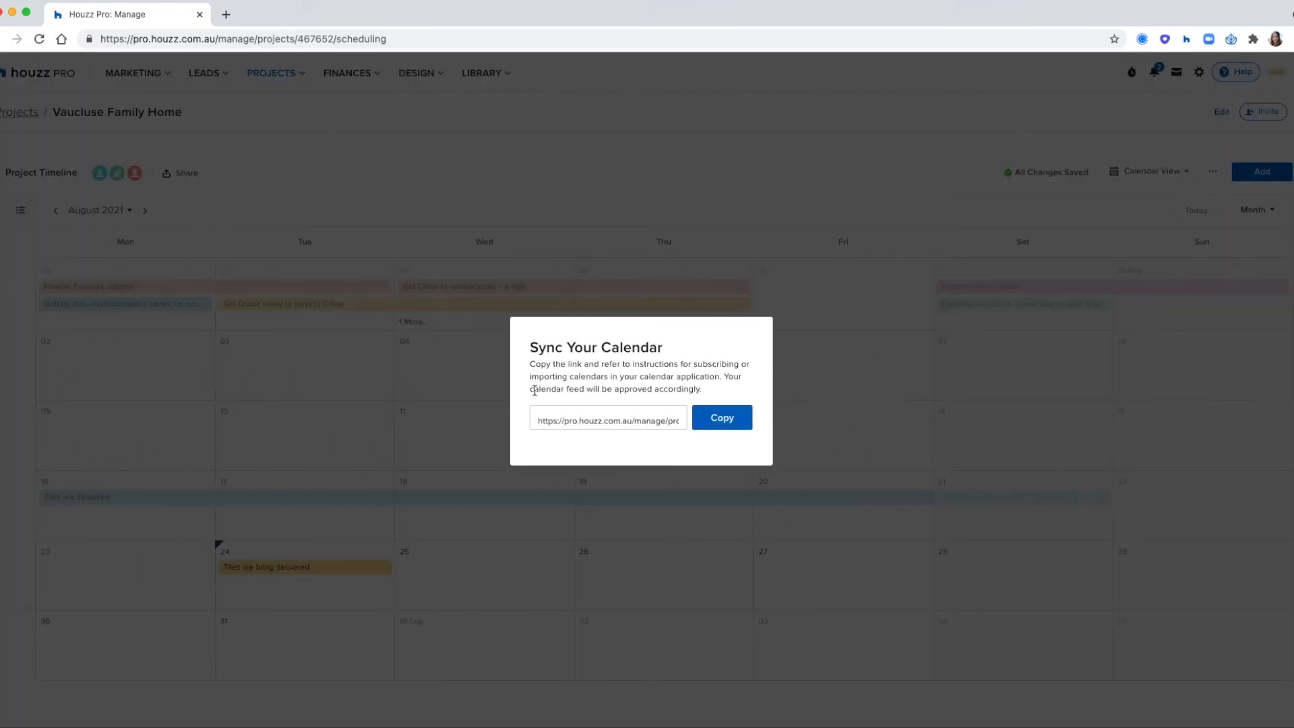
click(714, 422)
click(713, 192)
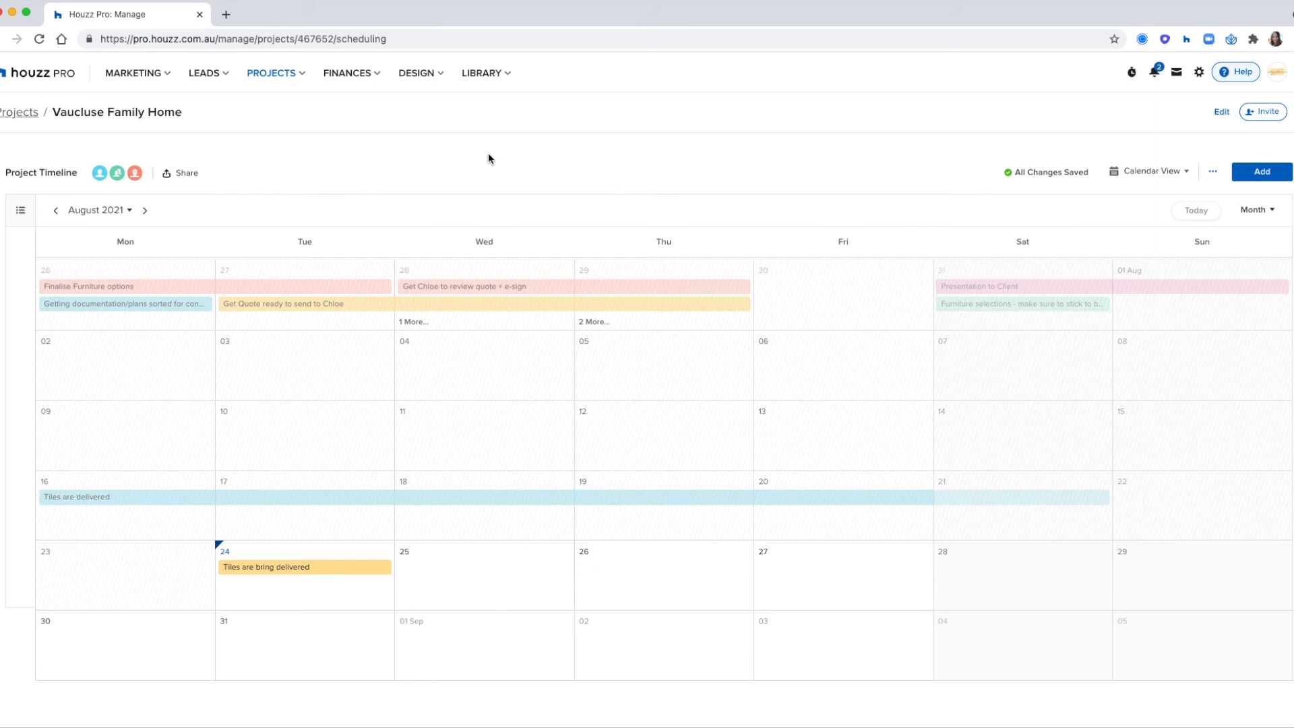
- In Time and Expenses, set up a new stopwatch for Vaucluse Family Home with the Consultation service, marked as not billable
click(349, 77)
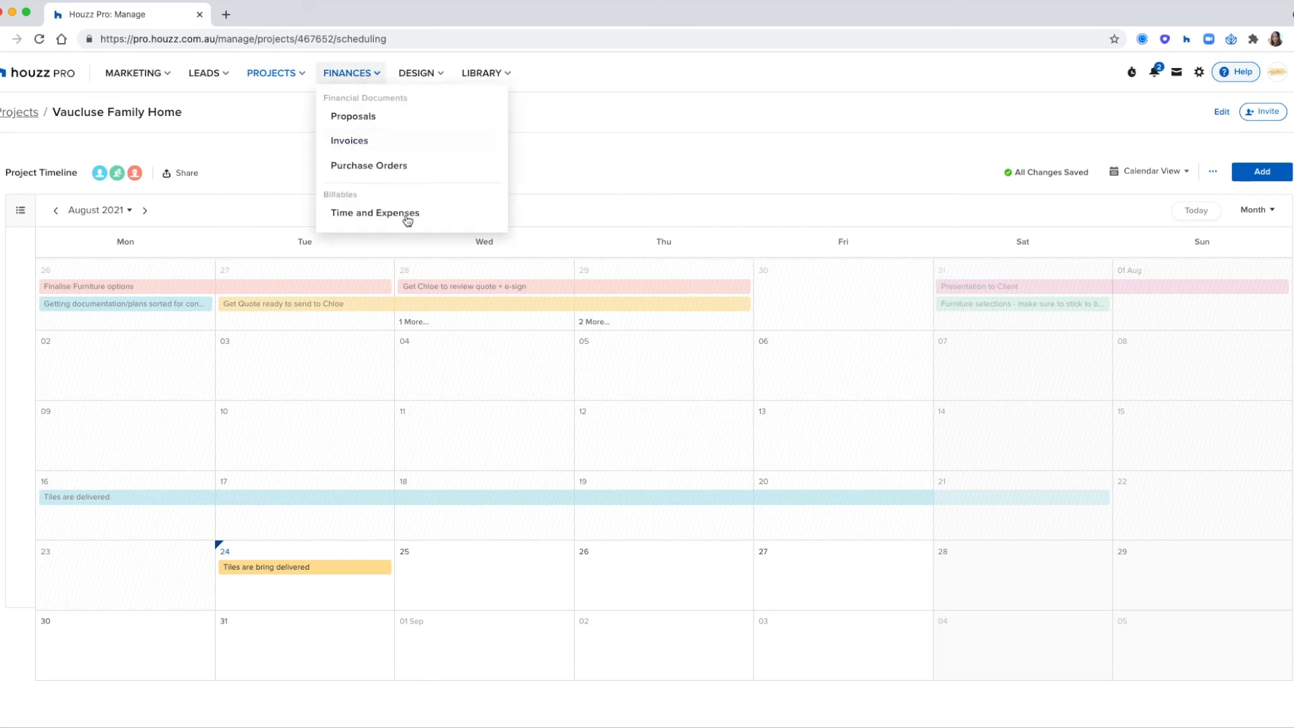
click(359, 214)
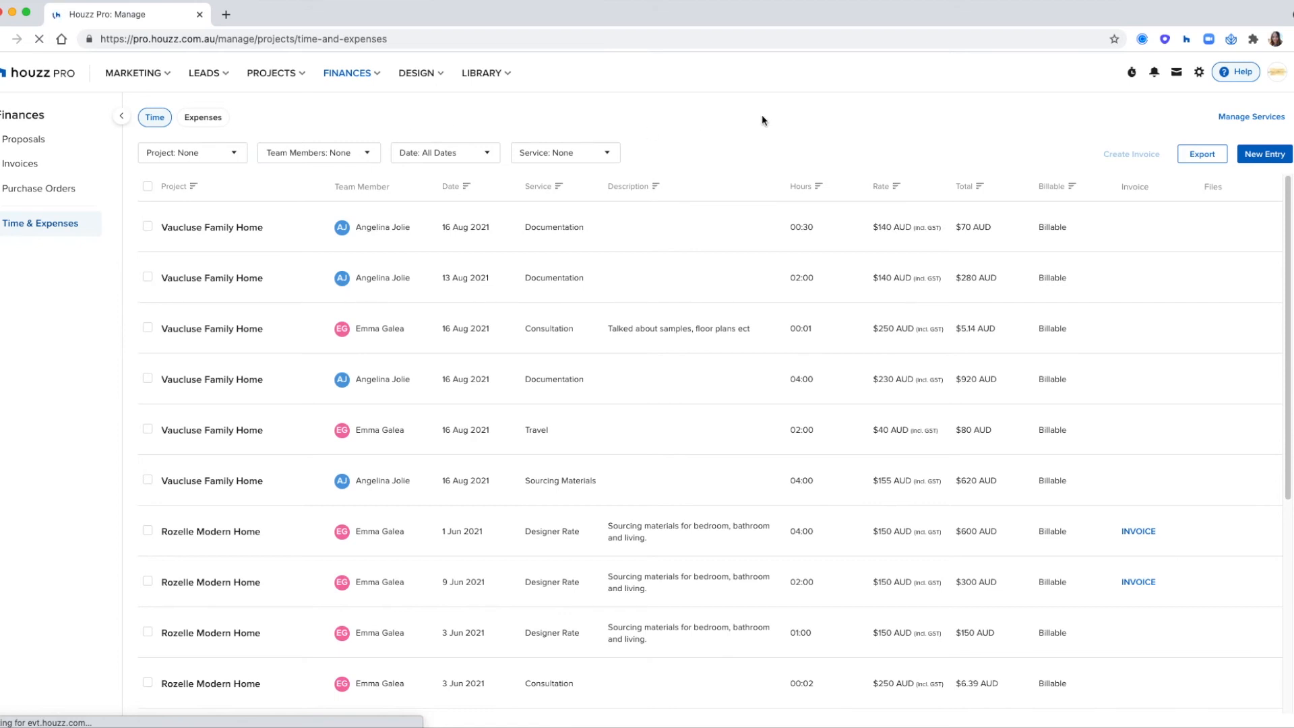
click(1133, 74)
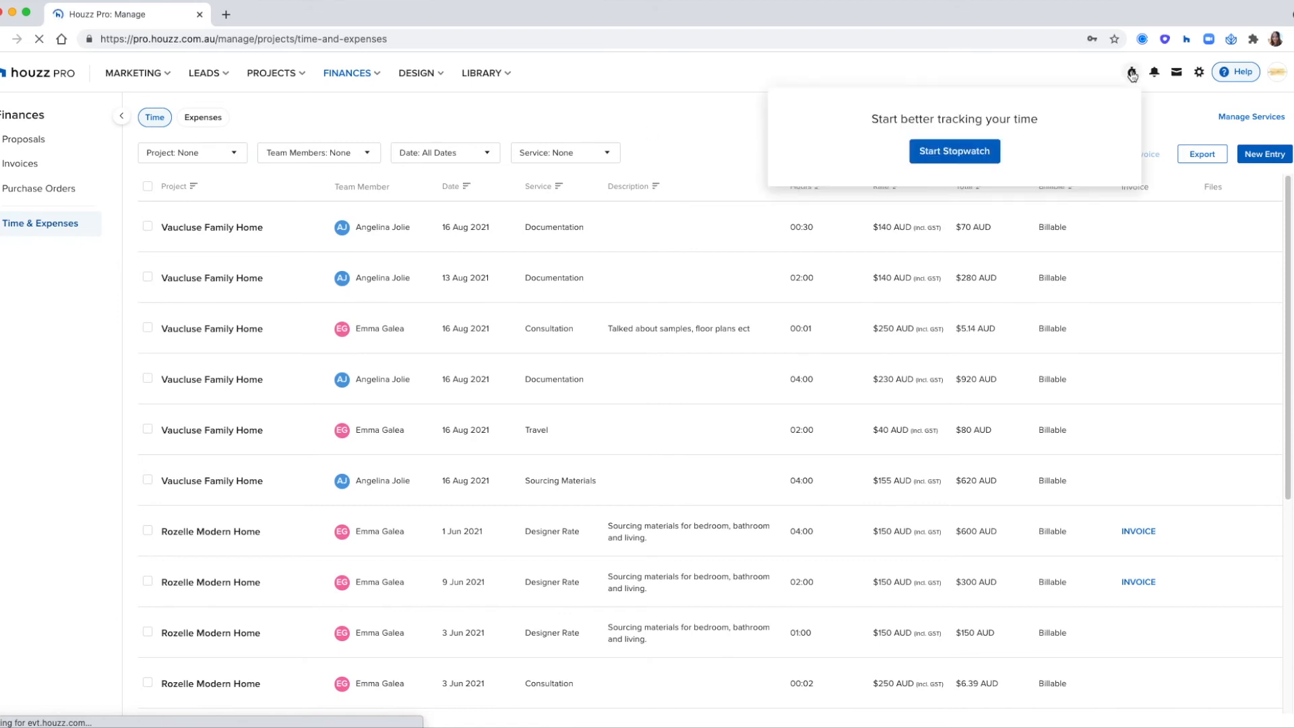
click(977, 152)
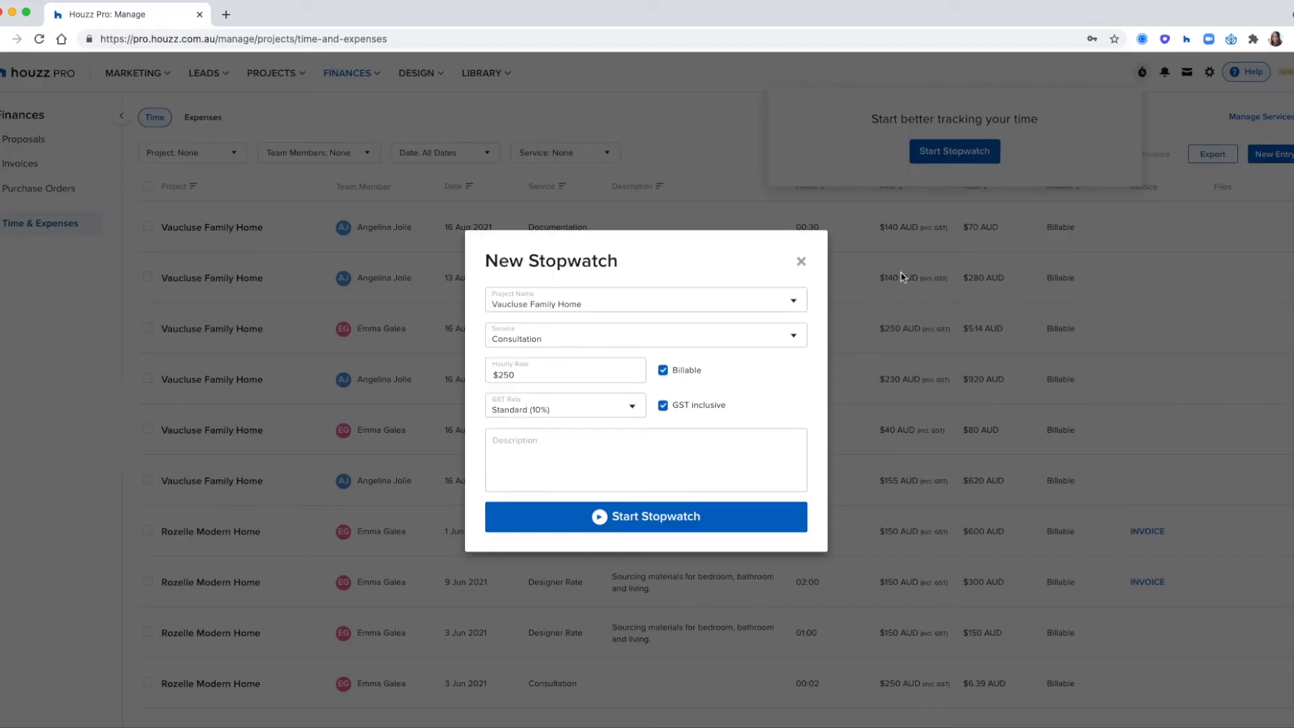
click(531, 307)
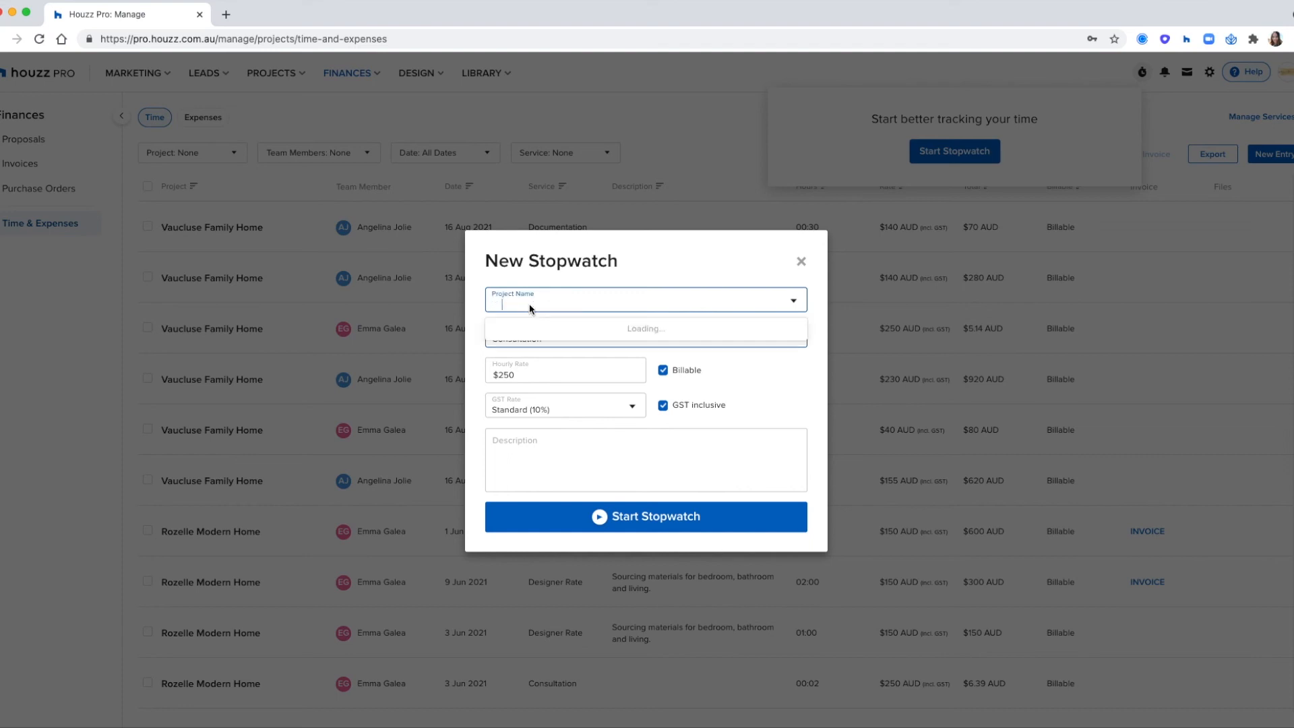
click(782, 328)
click(765, 337)
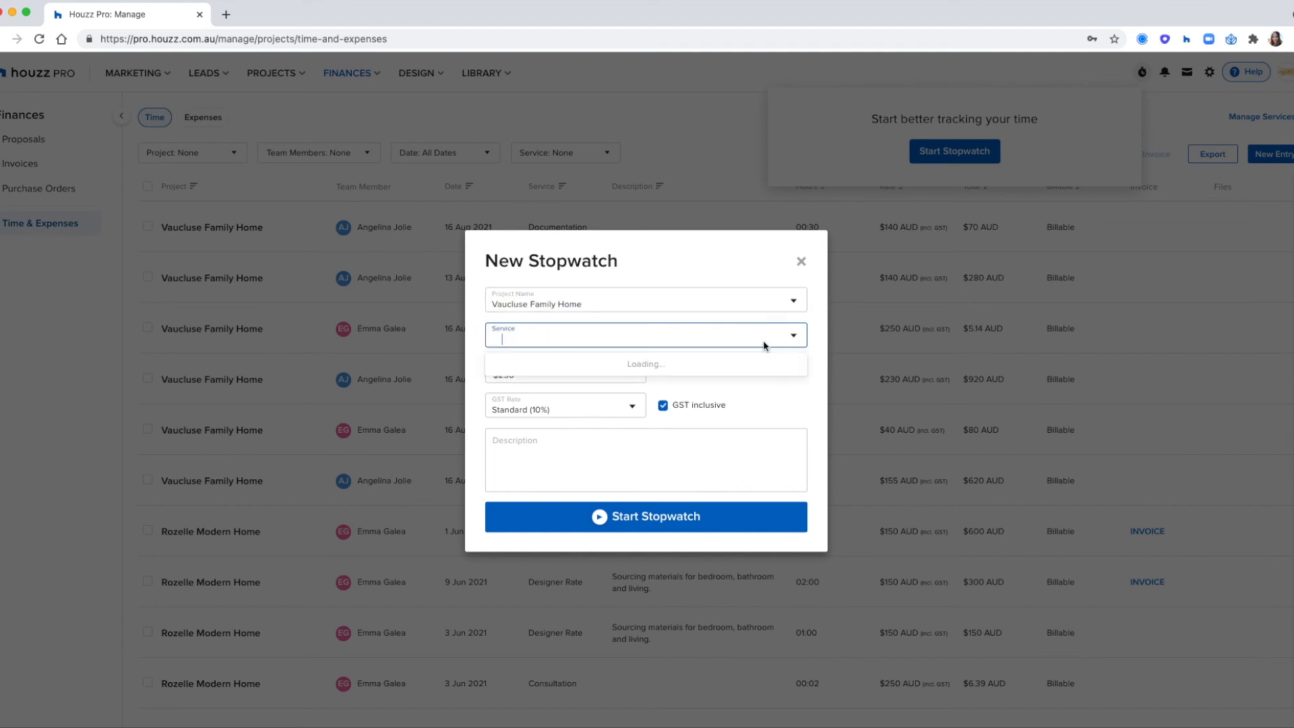
click(806, 364)
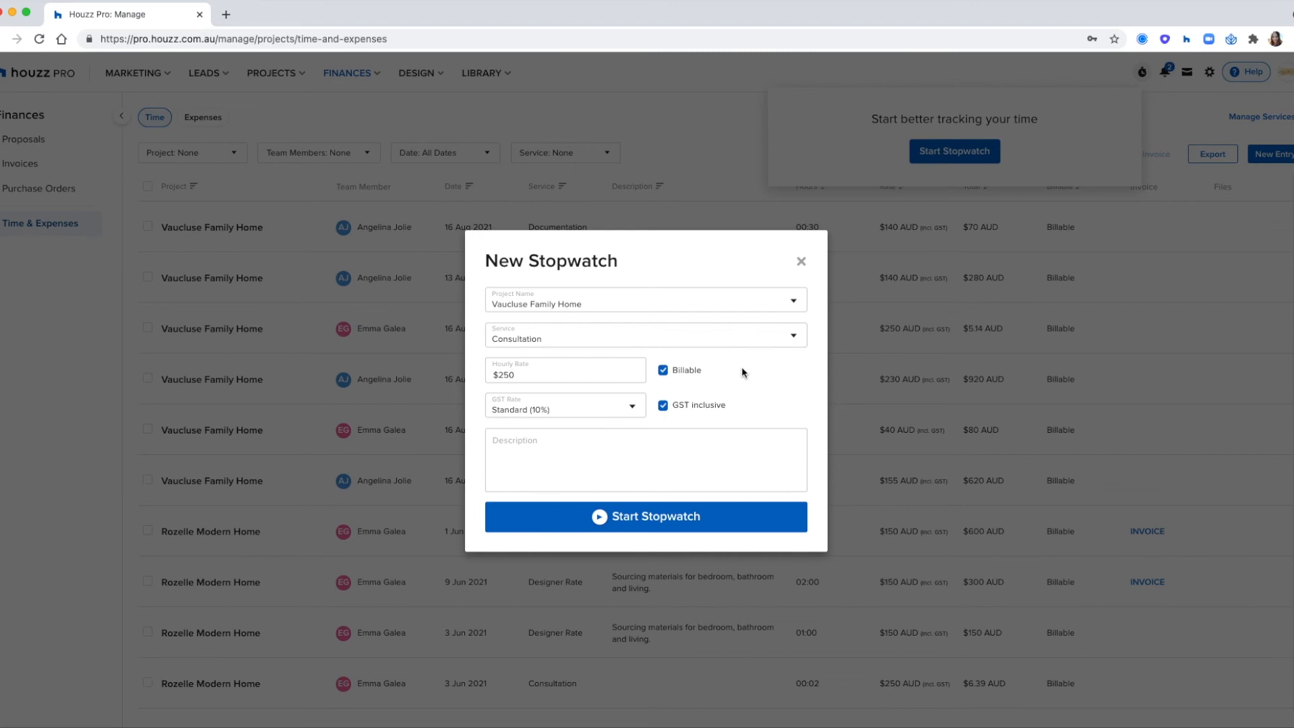
click(682, 373)
- Describe the stopwatch's work as "Organising Samples" and start it
click(738, 460)
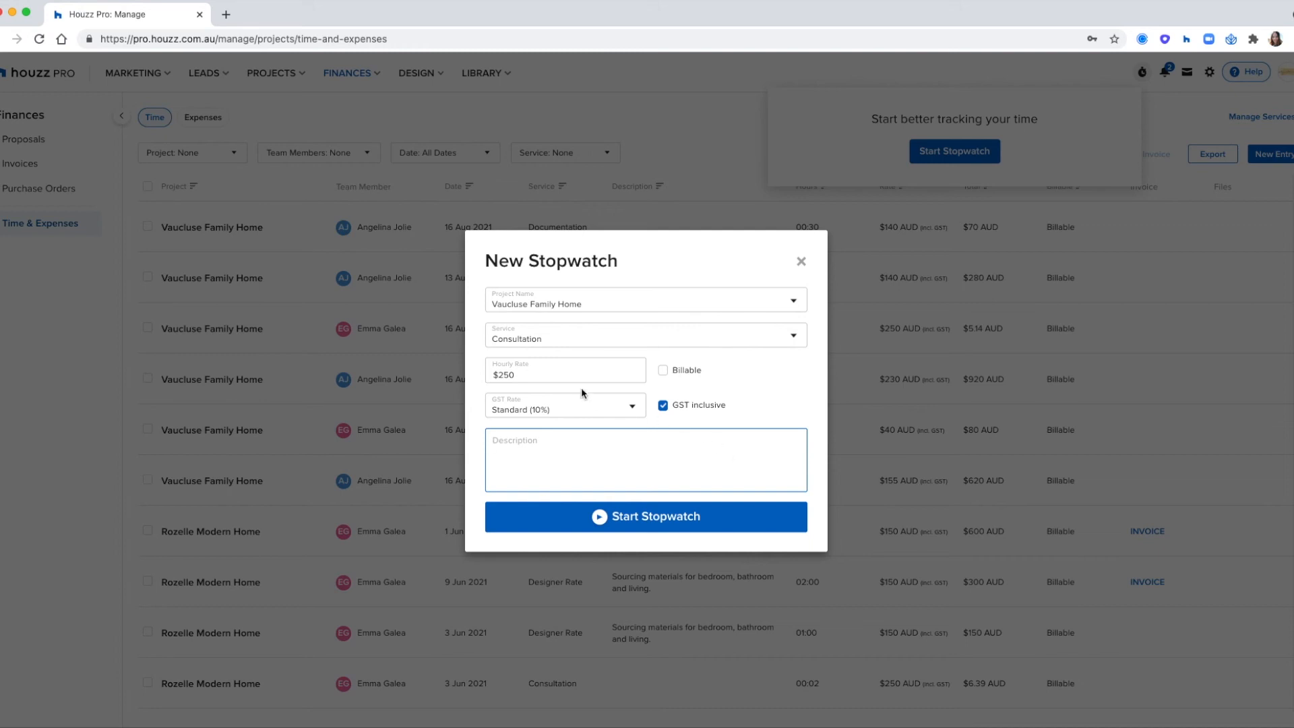
text(Dis)
key(BackSpace)
text(Organising Samples)
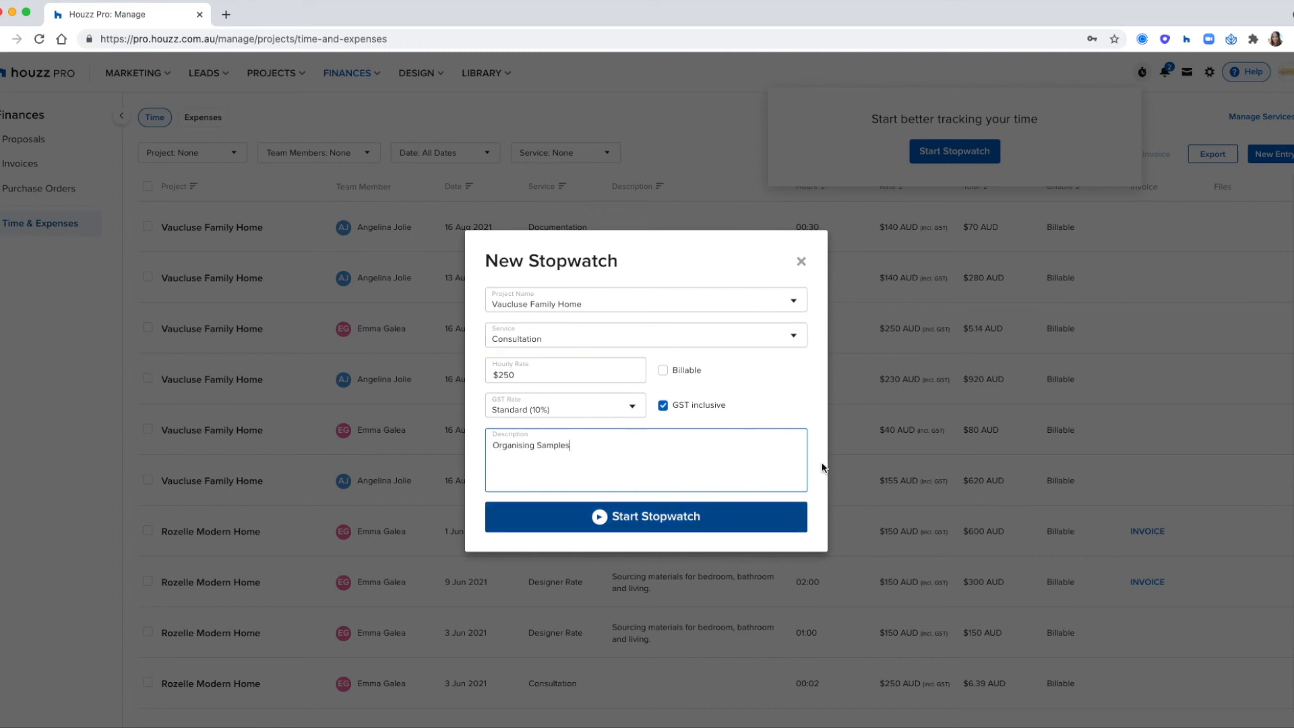
click(640, 526)
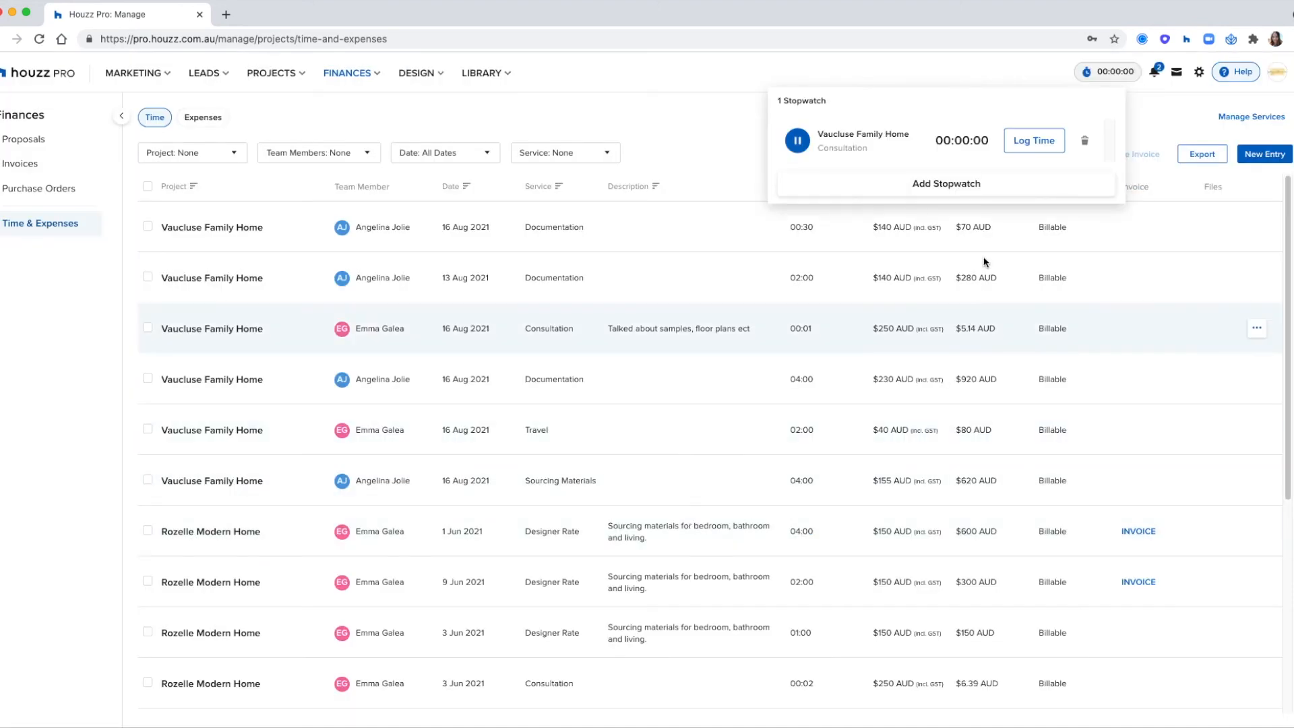
- Check the running stopwatch and its options for logging time or adding another stopwatch
click(977, 77)
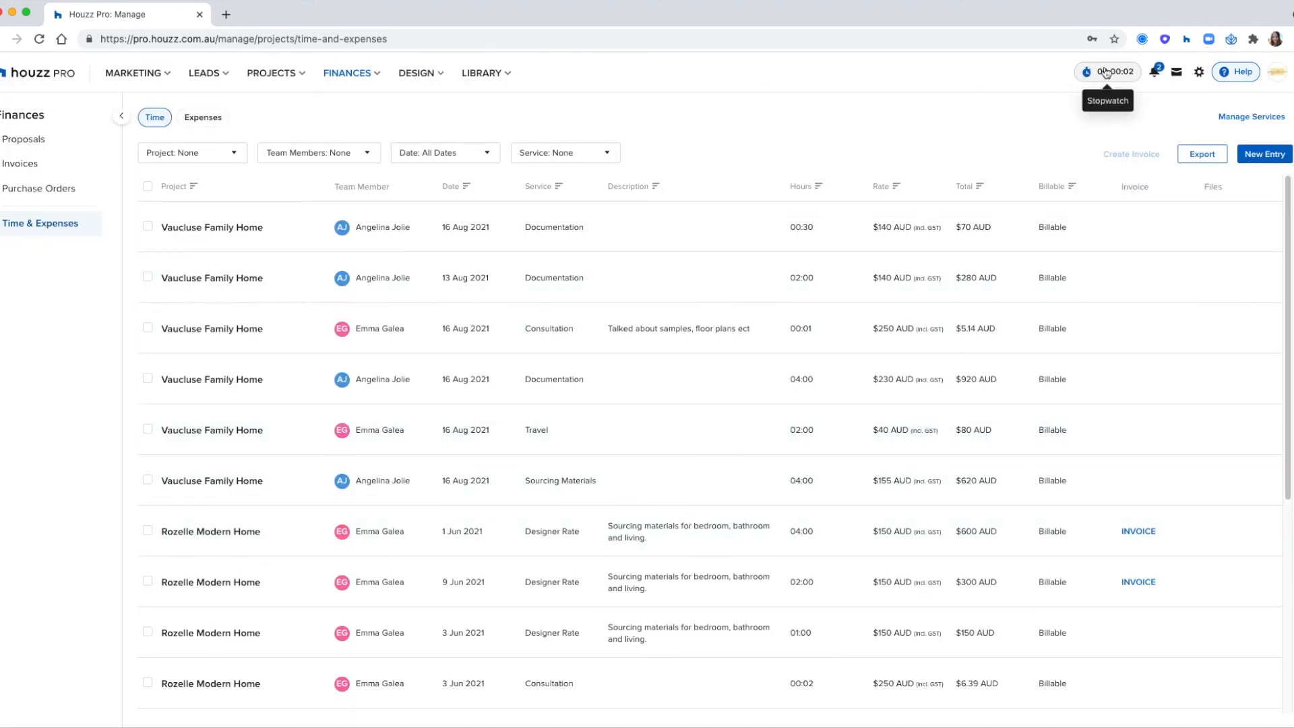
click(1106, 73)
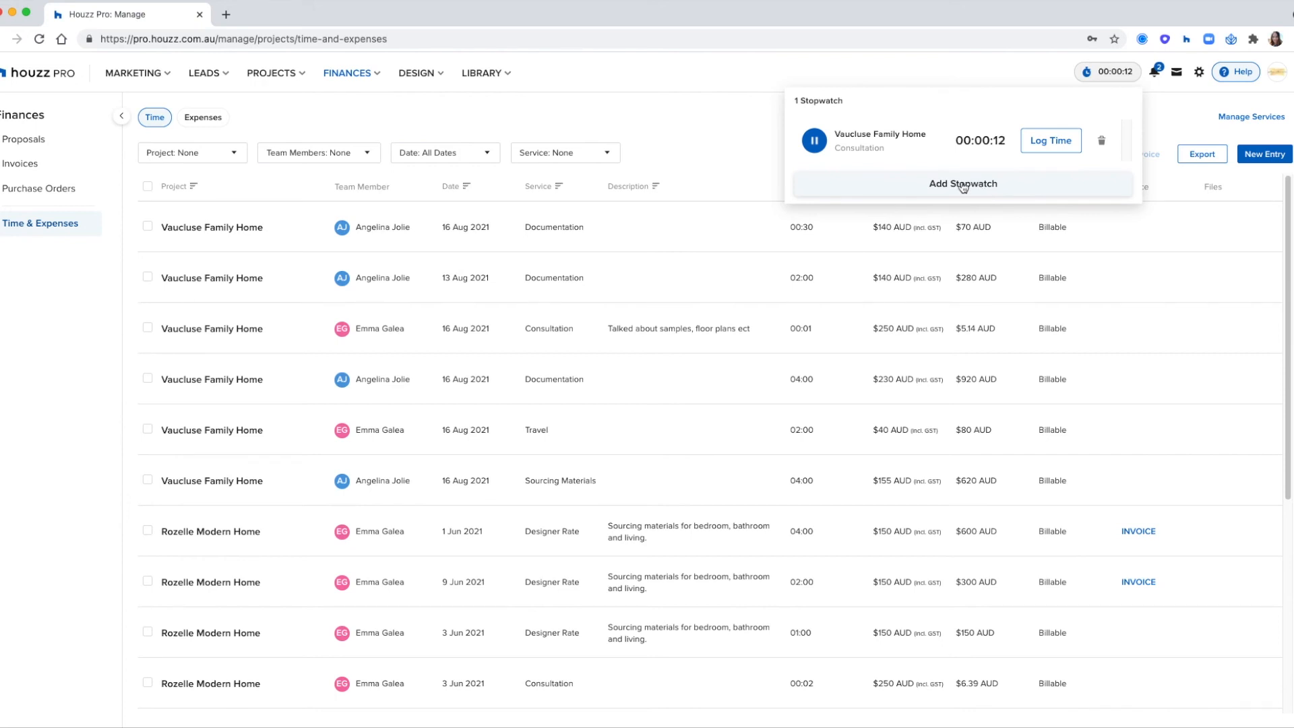
click(743, 134)
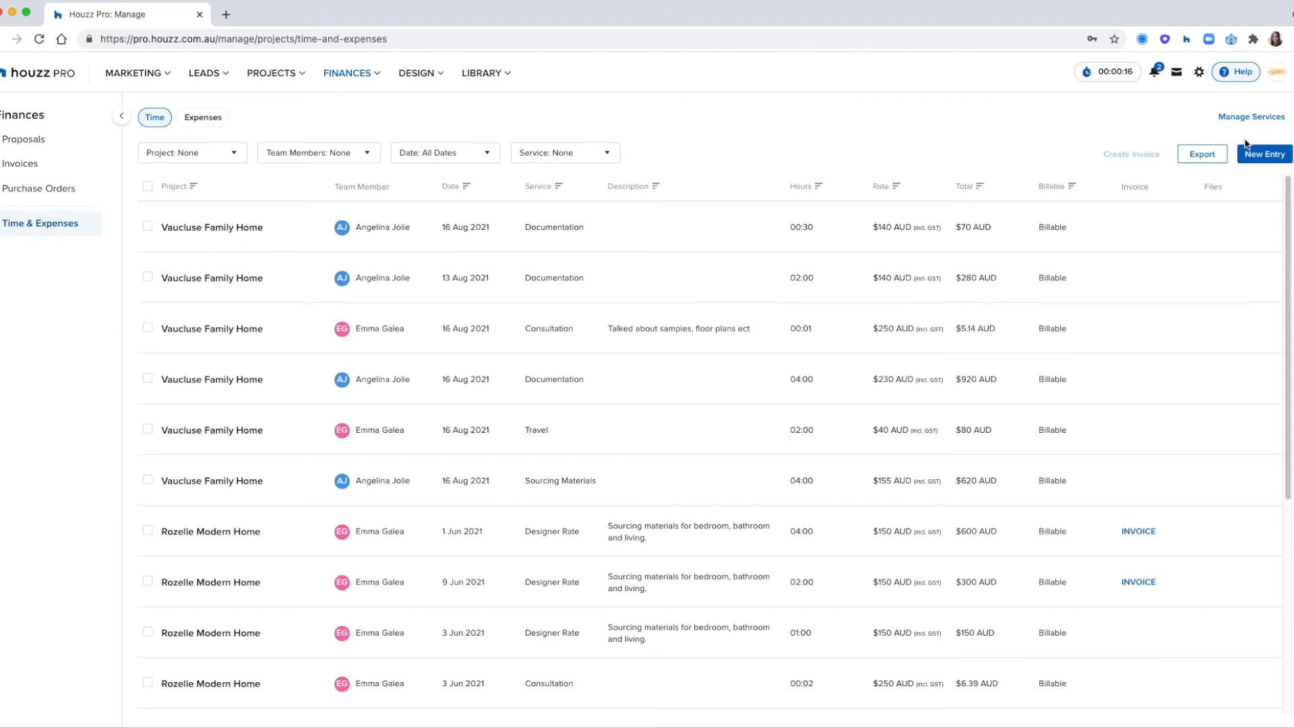
- Start a new time entry for Rozelle Modern Home, choosing the second listed team member and the Travel service
click(1264, 155)
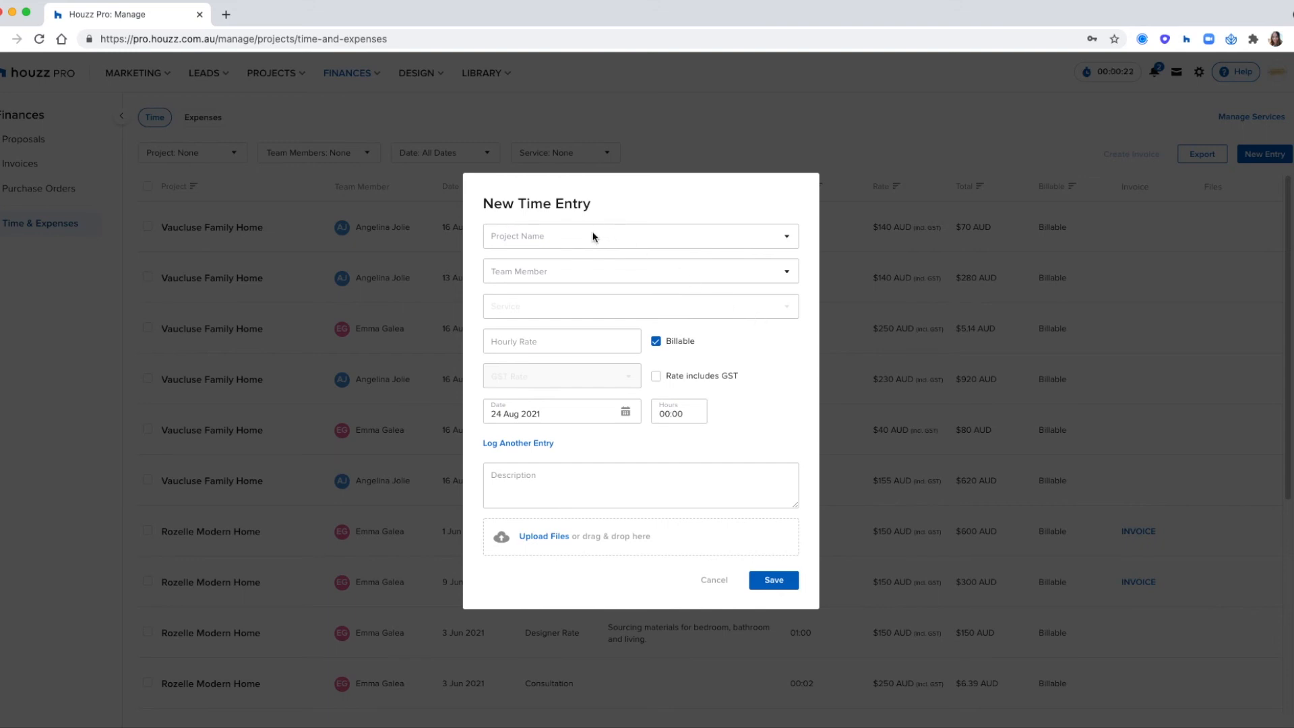
click(595, 237)
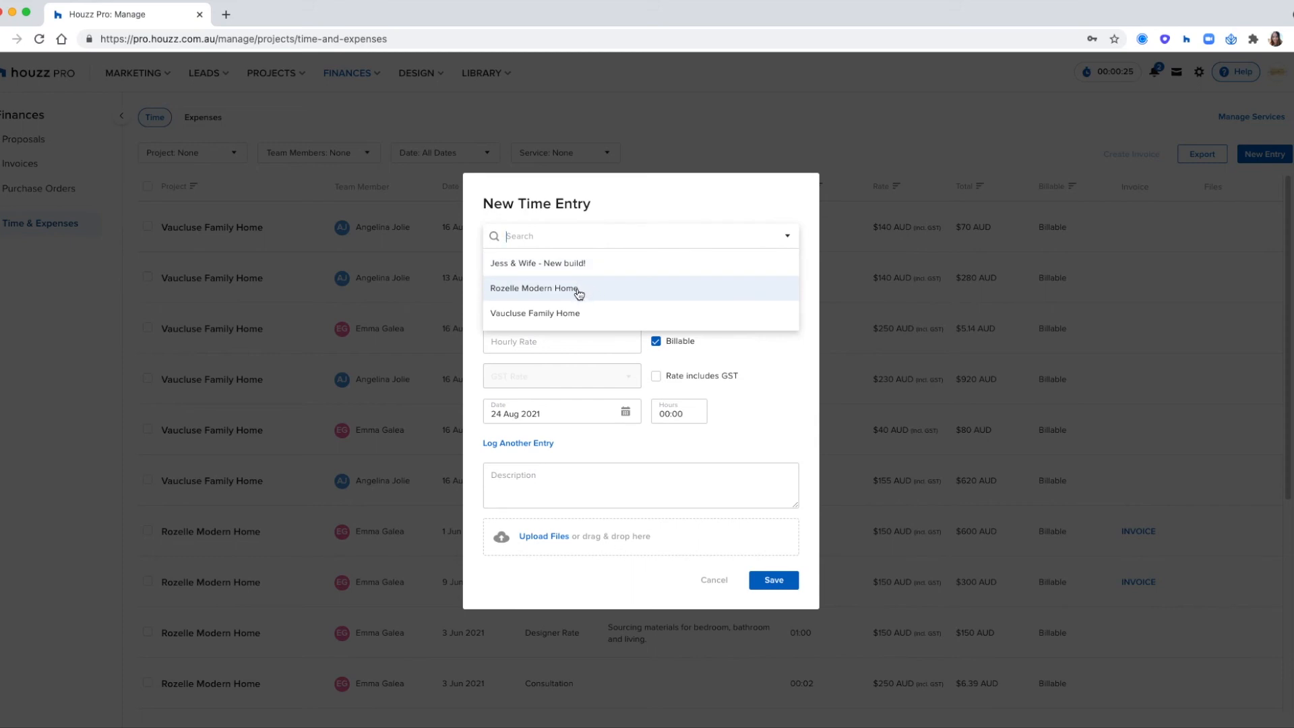
click(581, 291)
click(577, 271)
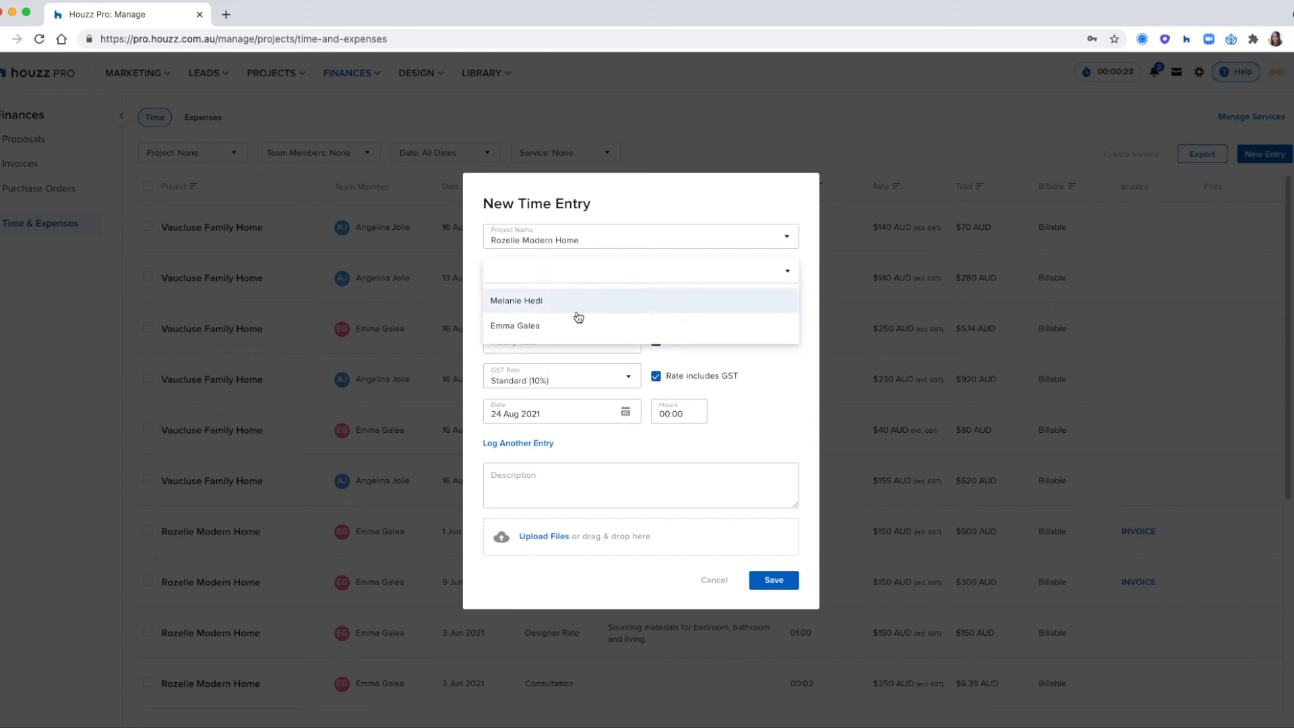
click(560, 335)
click(556, 312)
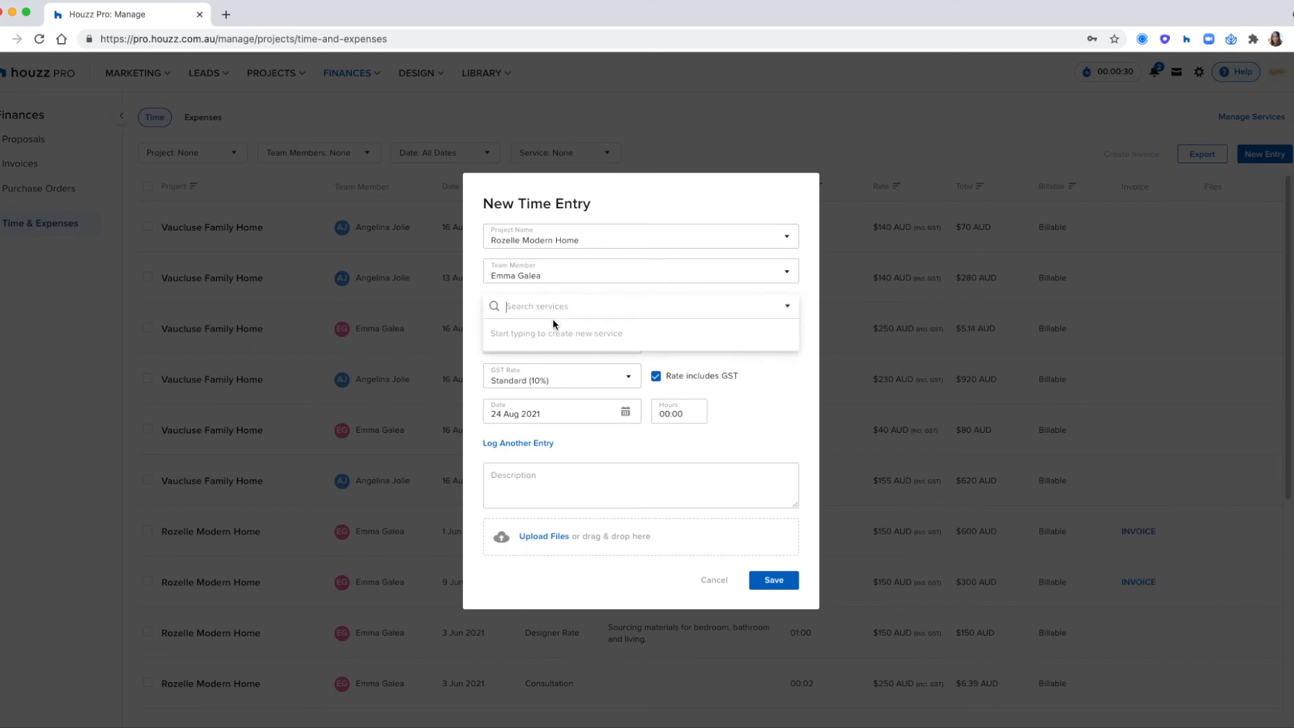
click(556, 363)
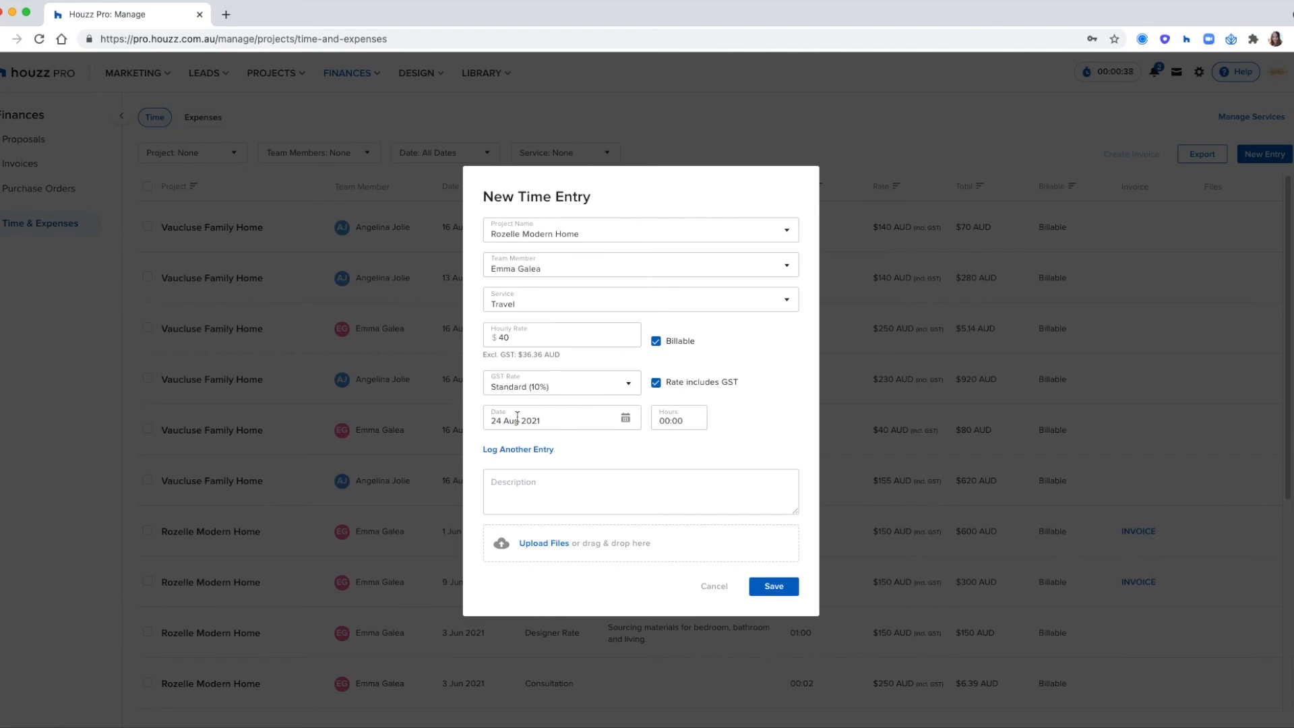
- Date the time entry 20 Aug 2021 and set its hours to 3:00
click(625, 419)
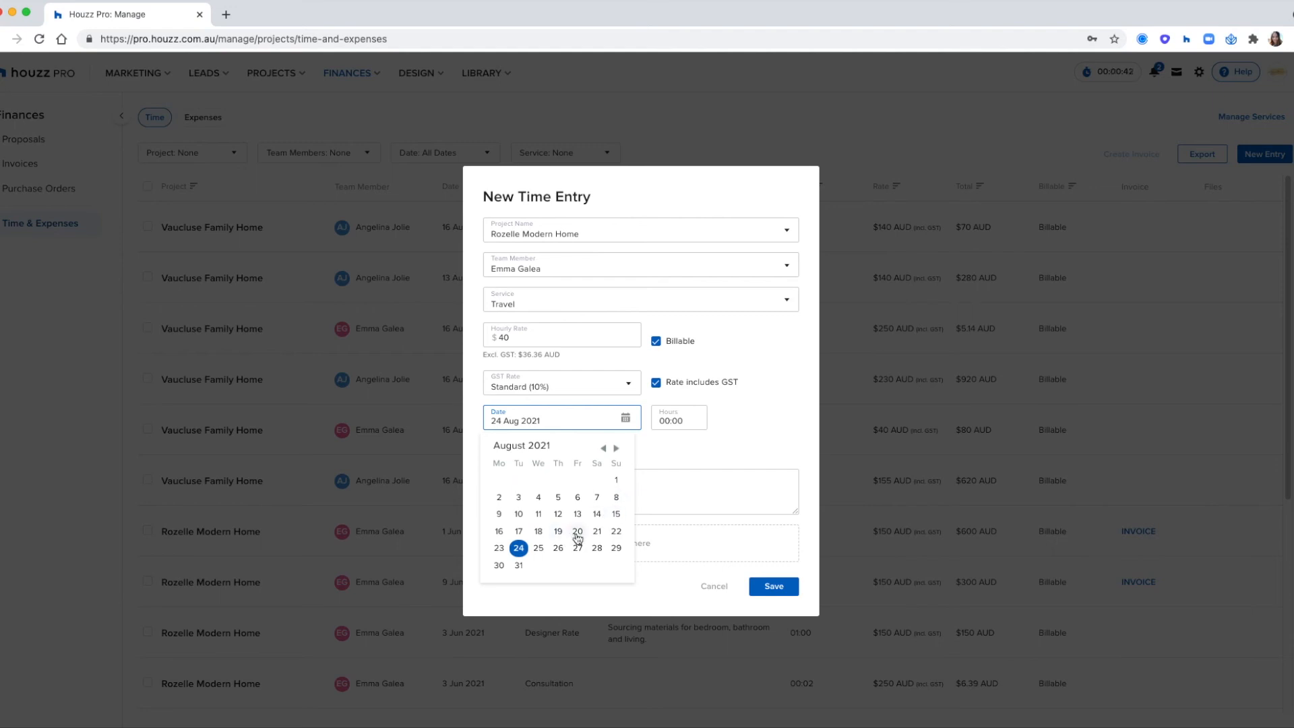
click(578, 532)
click(652, 418)
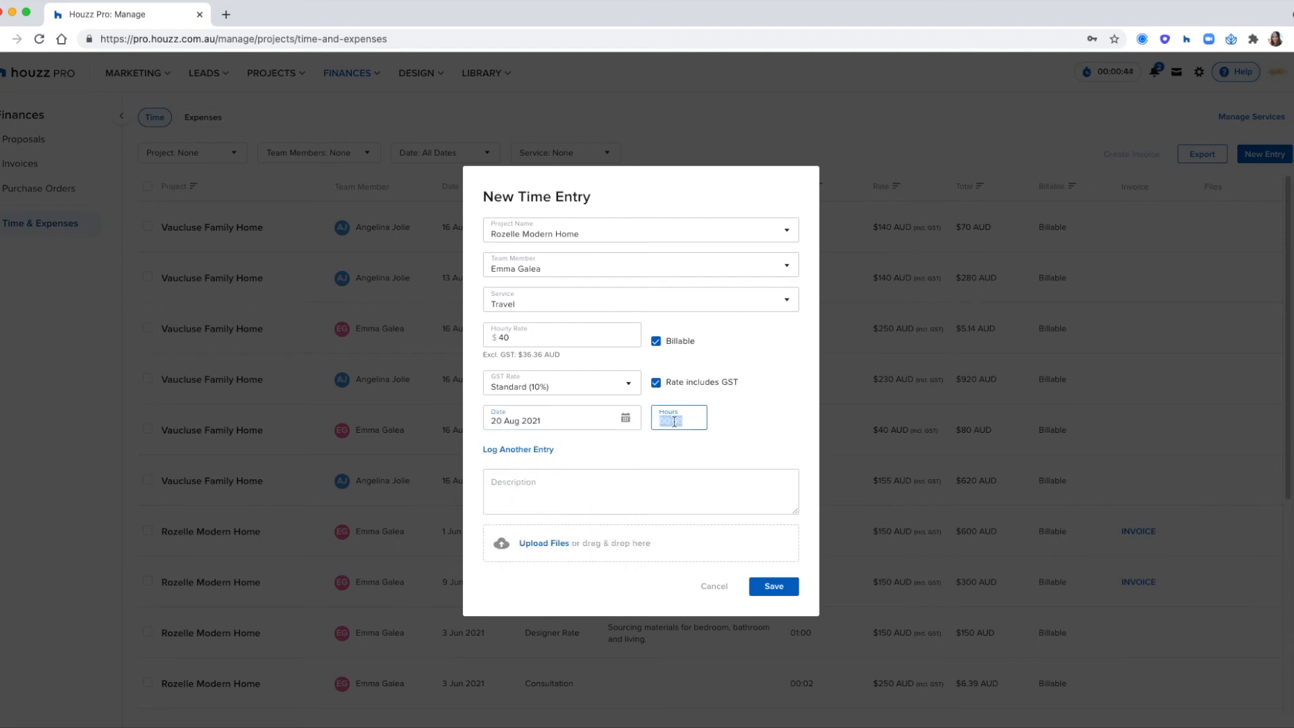
text(3:00)
- Log another entry dated 31 Aug 2021 in the same form, leaving its hours empty, and save both
click(544, 450)
click(627, 437)
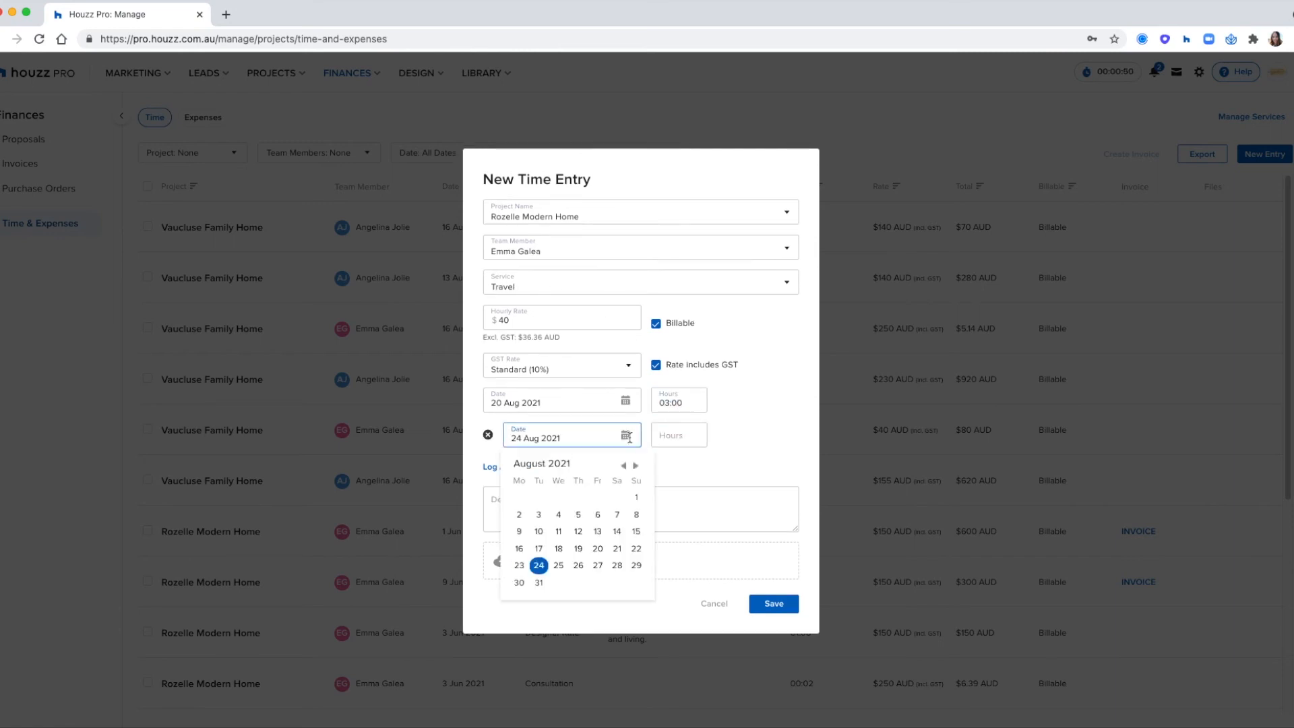
click(539, 583)
click(675, 438)
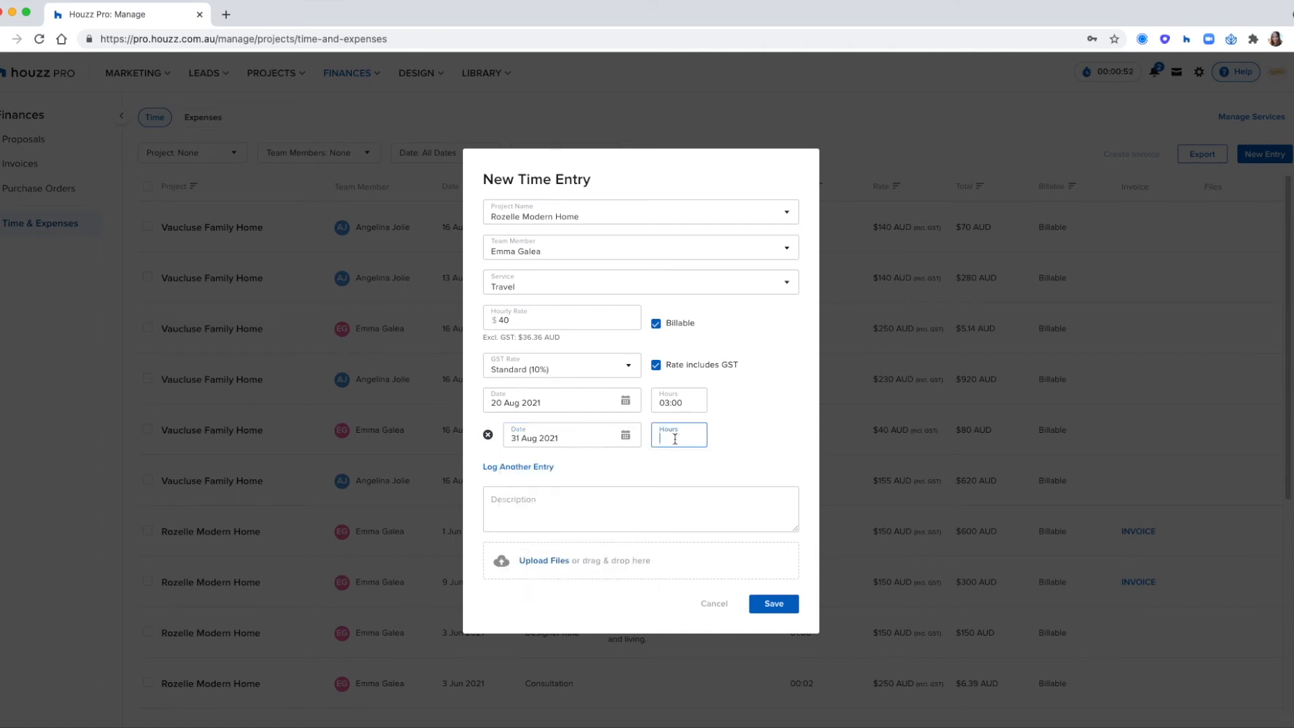
click(626, 462)
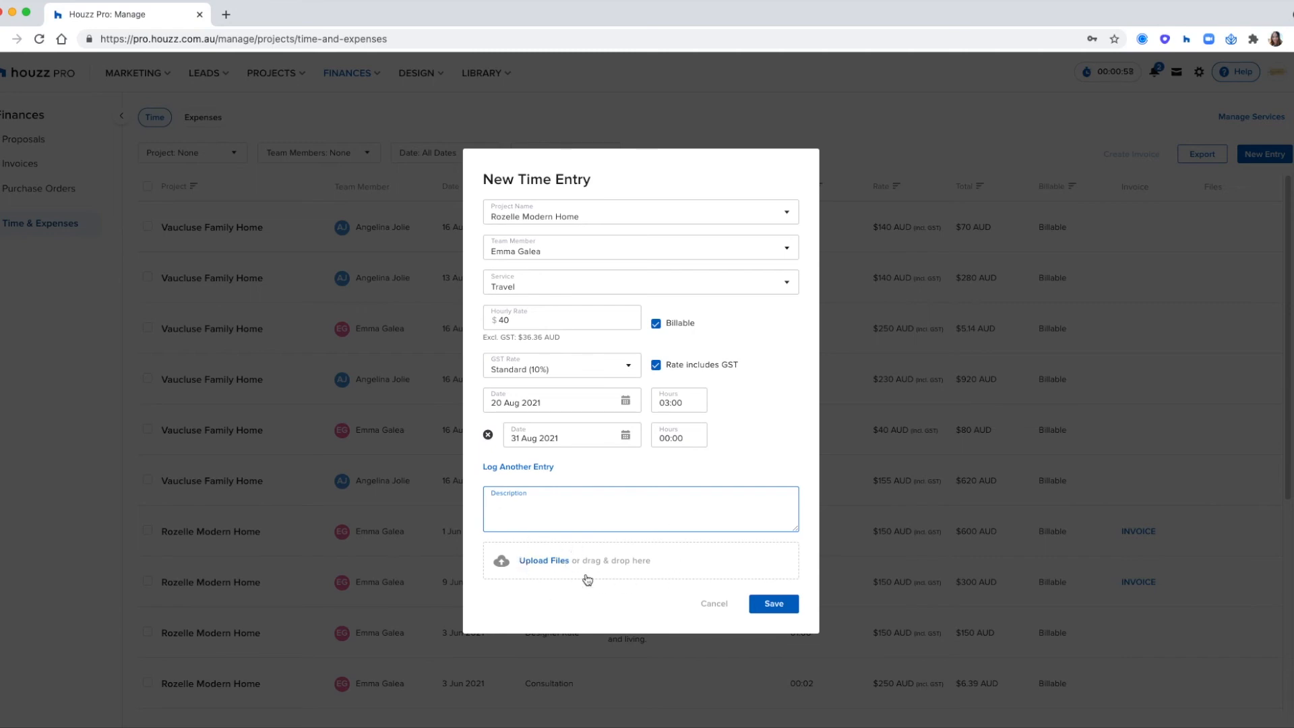
click(768, 610)
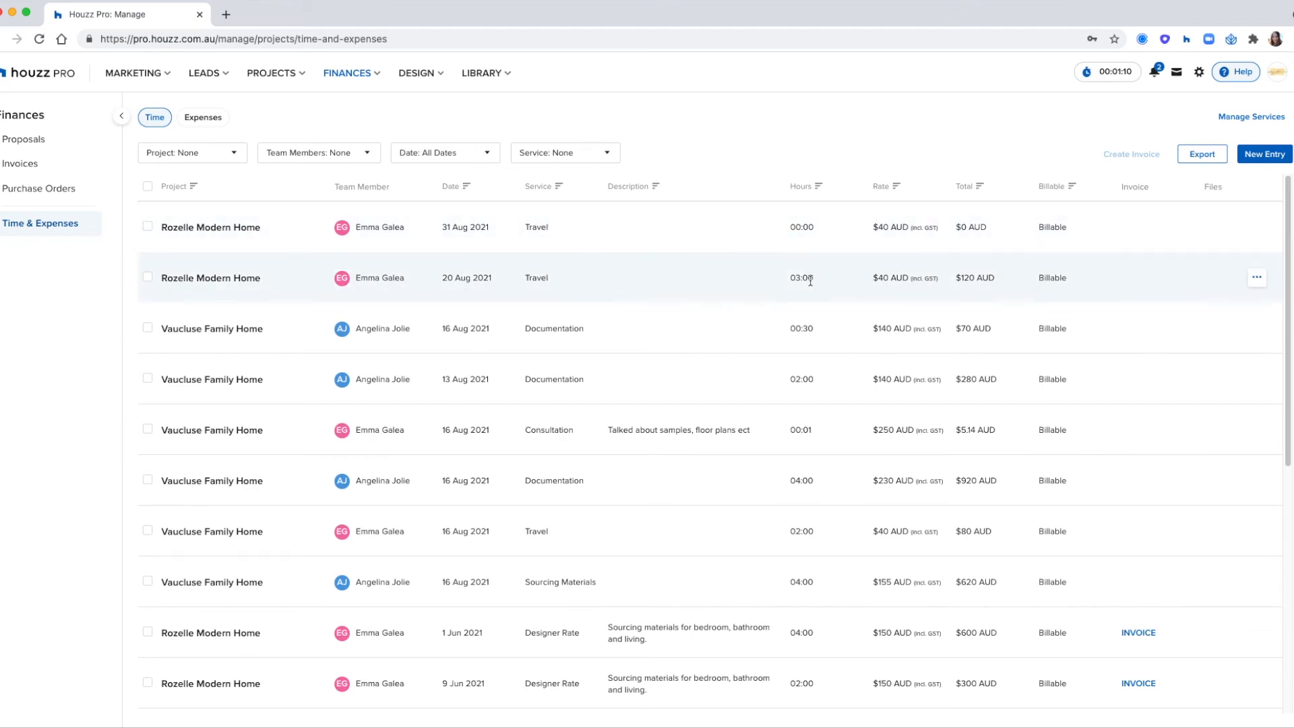
- Select the two new Rozelle Modern Home entries and filter the time list by the team member who logged them
click(149, 276)
click(149, 225)
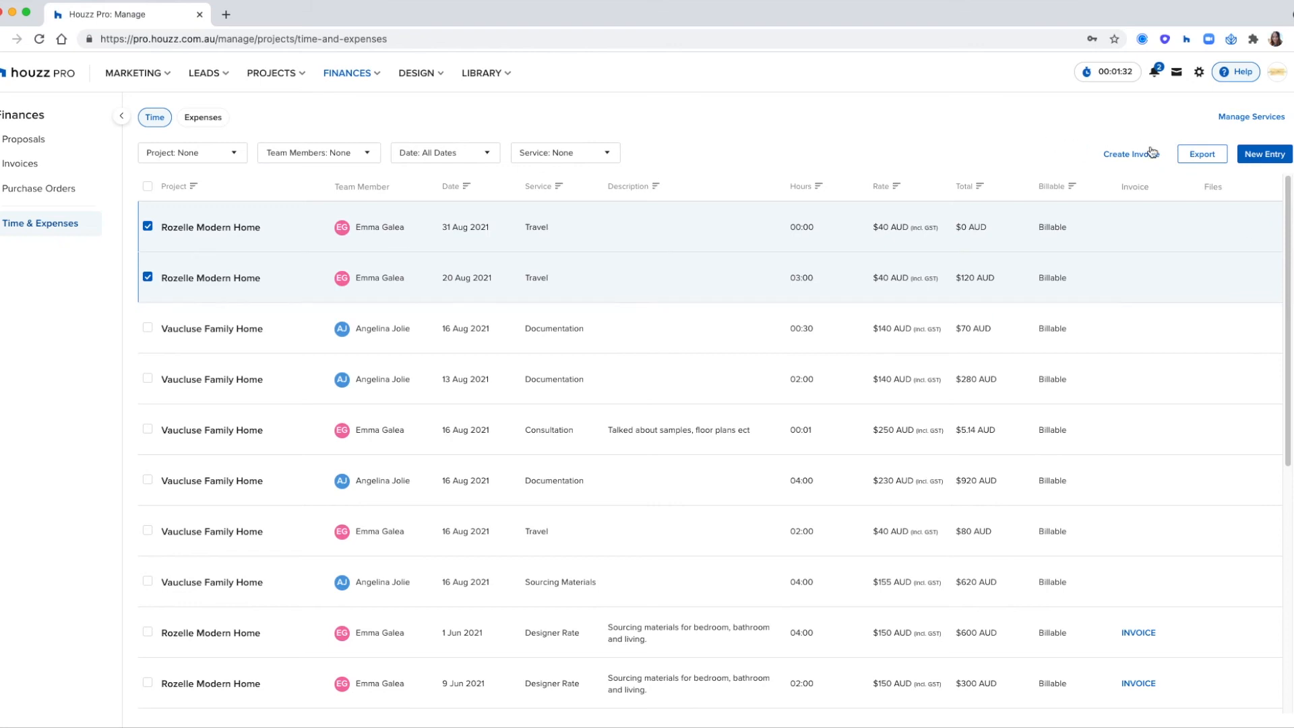
click(317, 152)
click(271, 196)
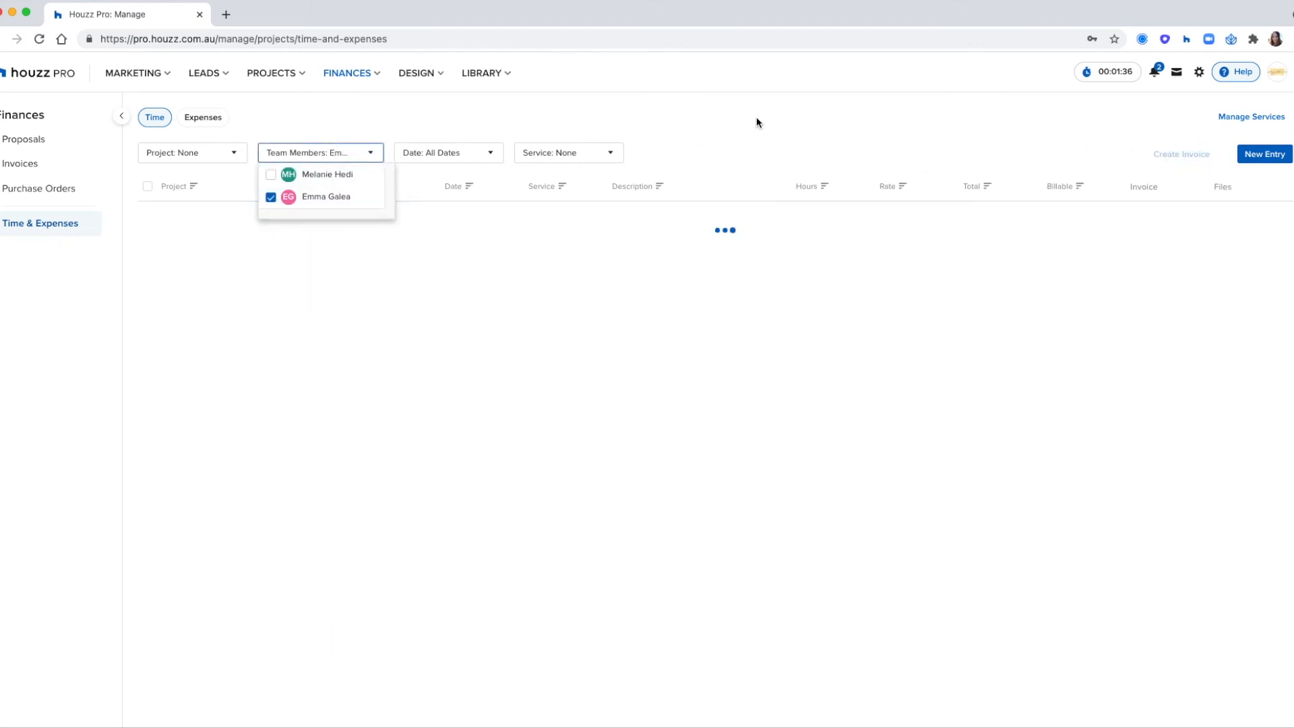
click(757, 121)
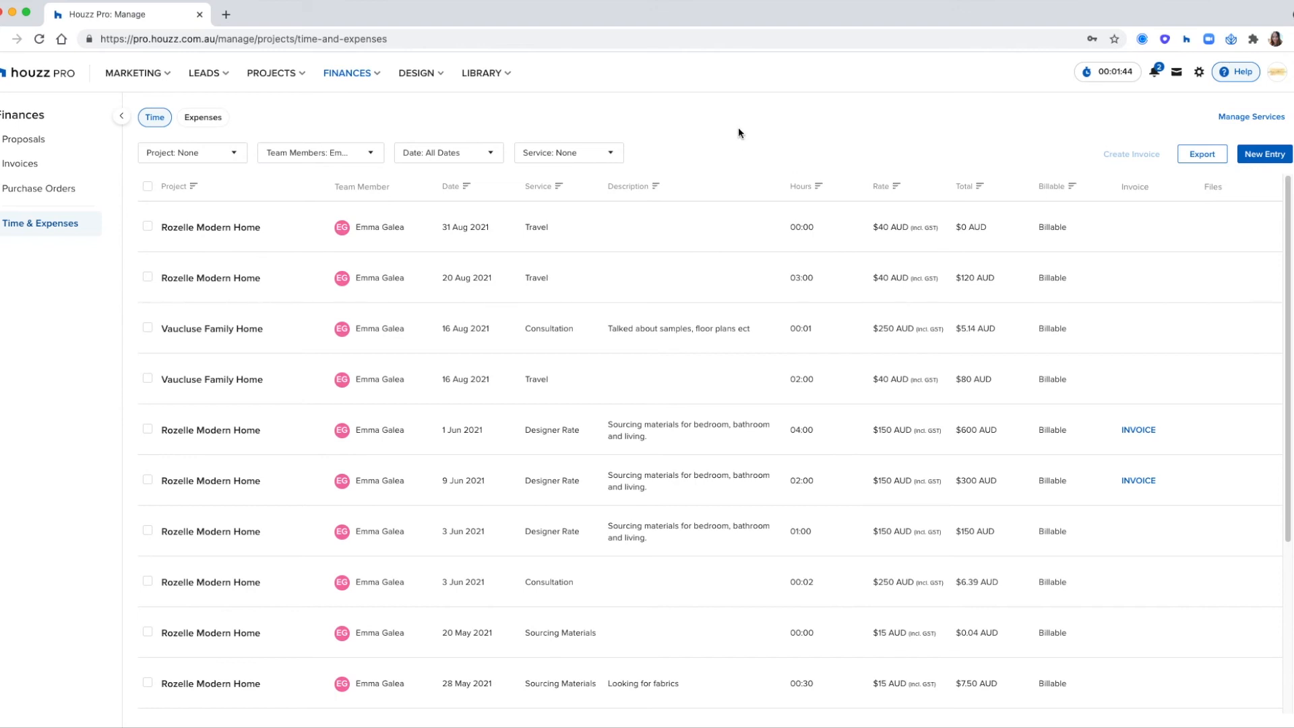
- Delete the running Vaucluse Family Home stopwatch
click(1088, 73)
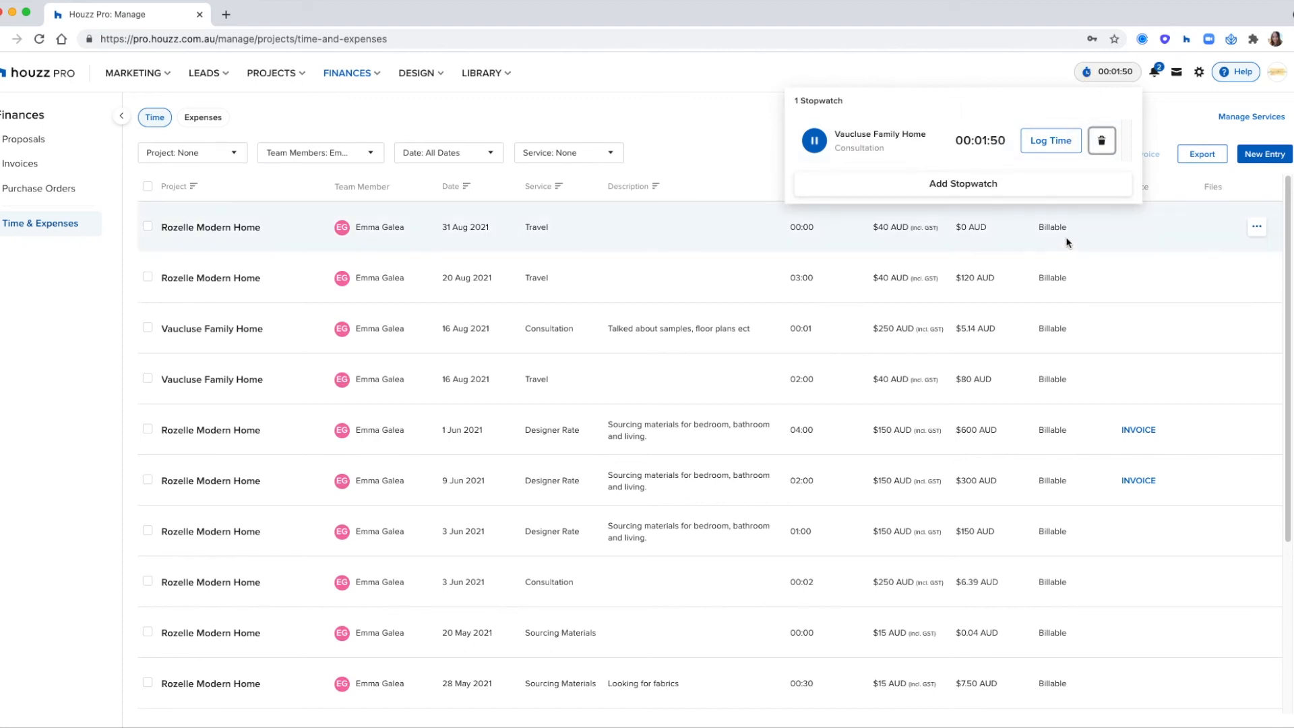
click(1101, 144)
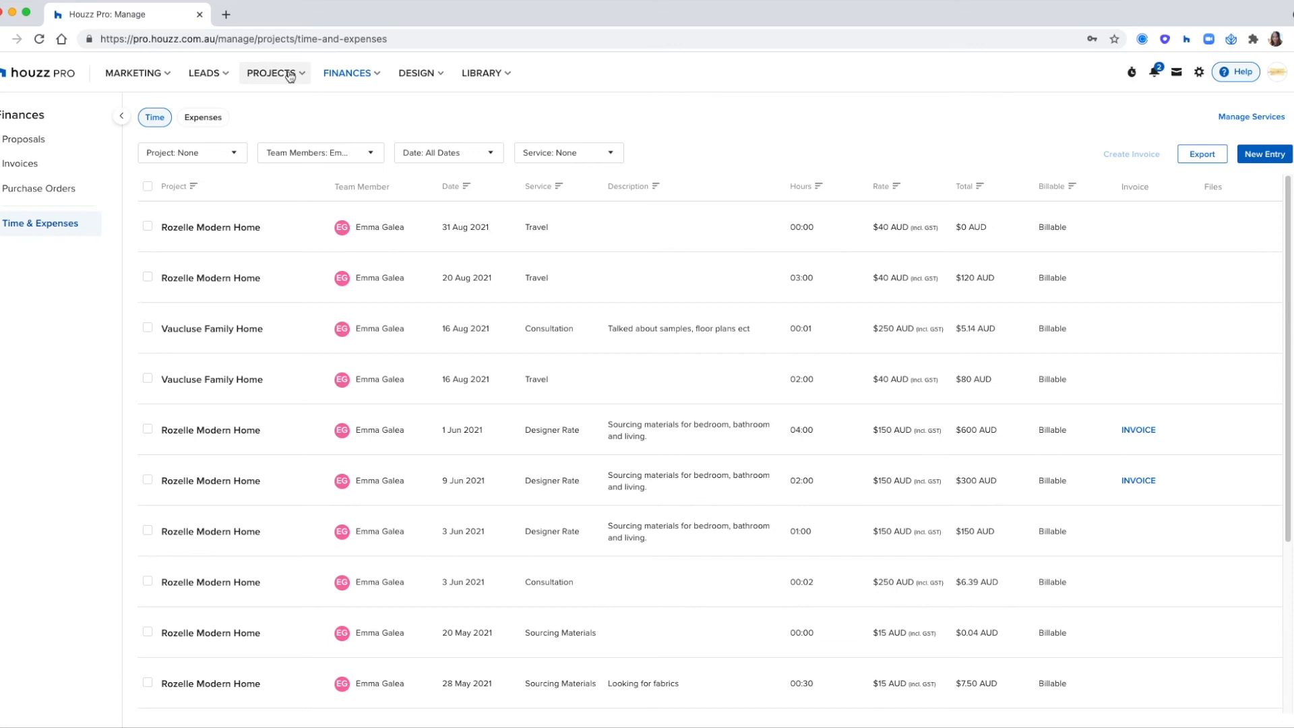
- Open the daily logs of the Vaucluse Family Home project and collapse the side navigation
click(284, 117)
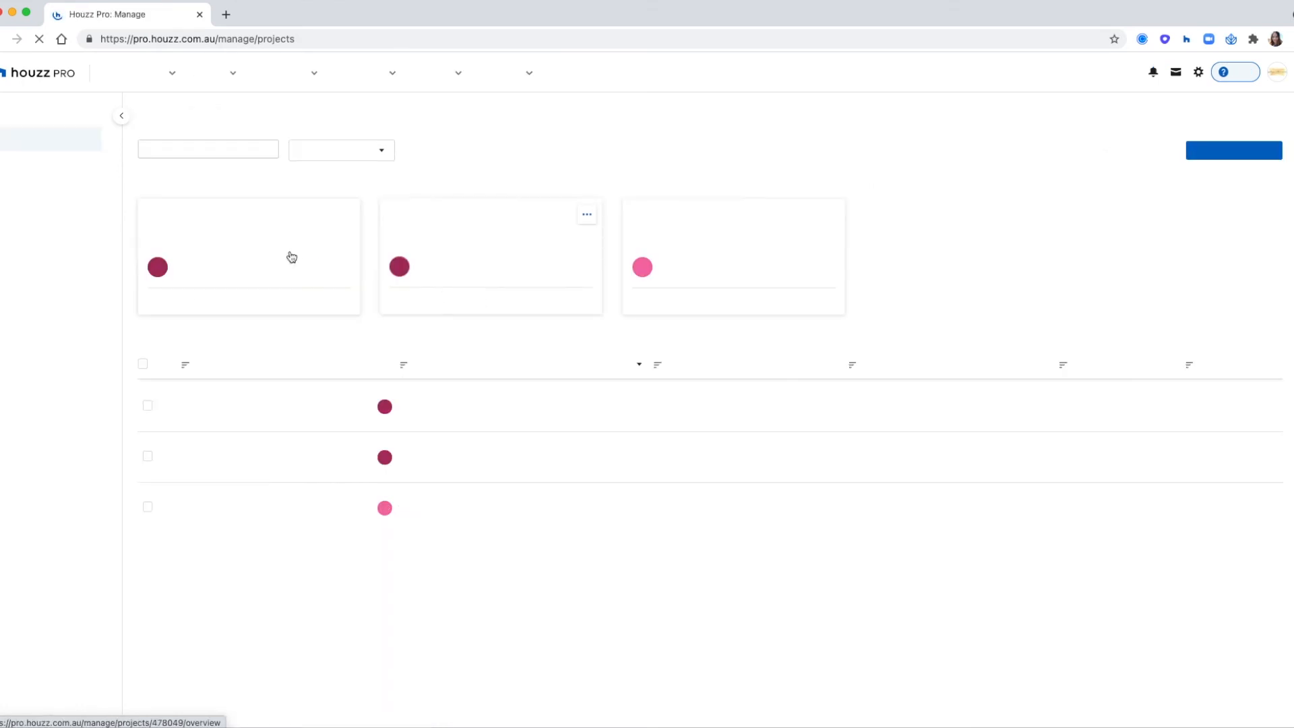
click(291, 257)
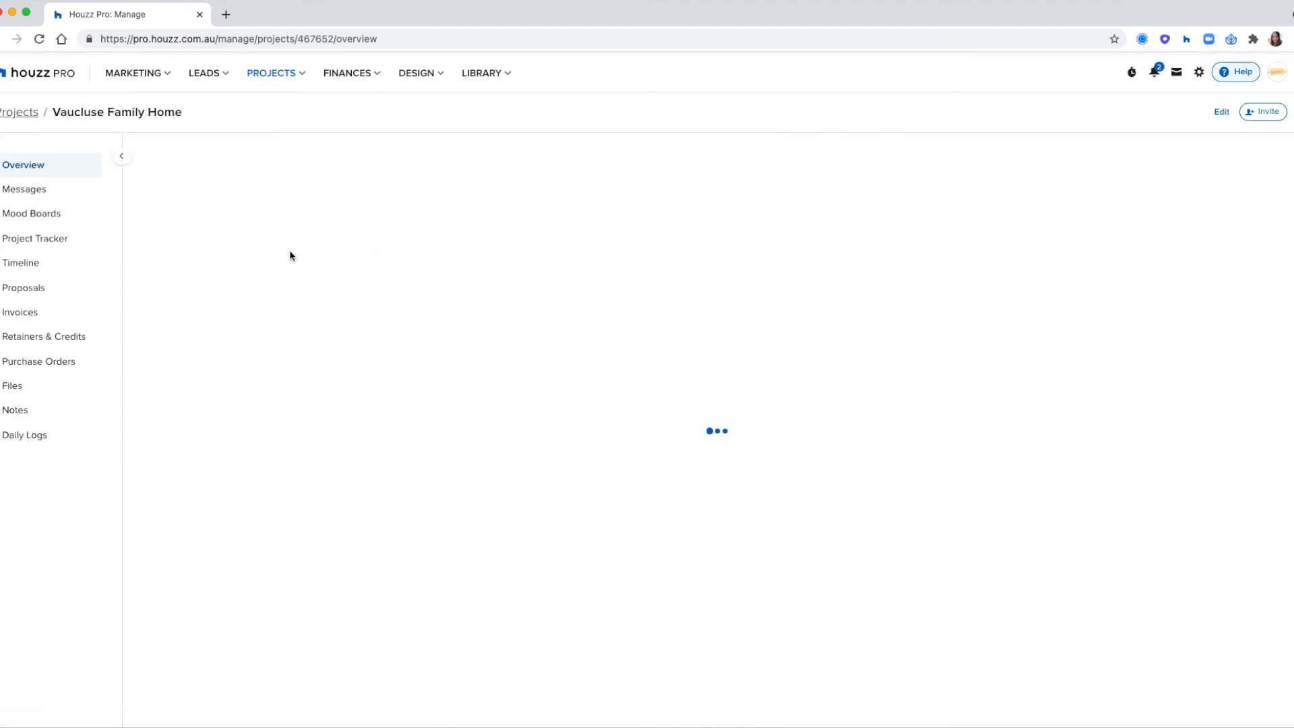
click(37, 437)
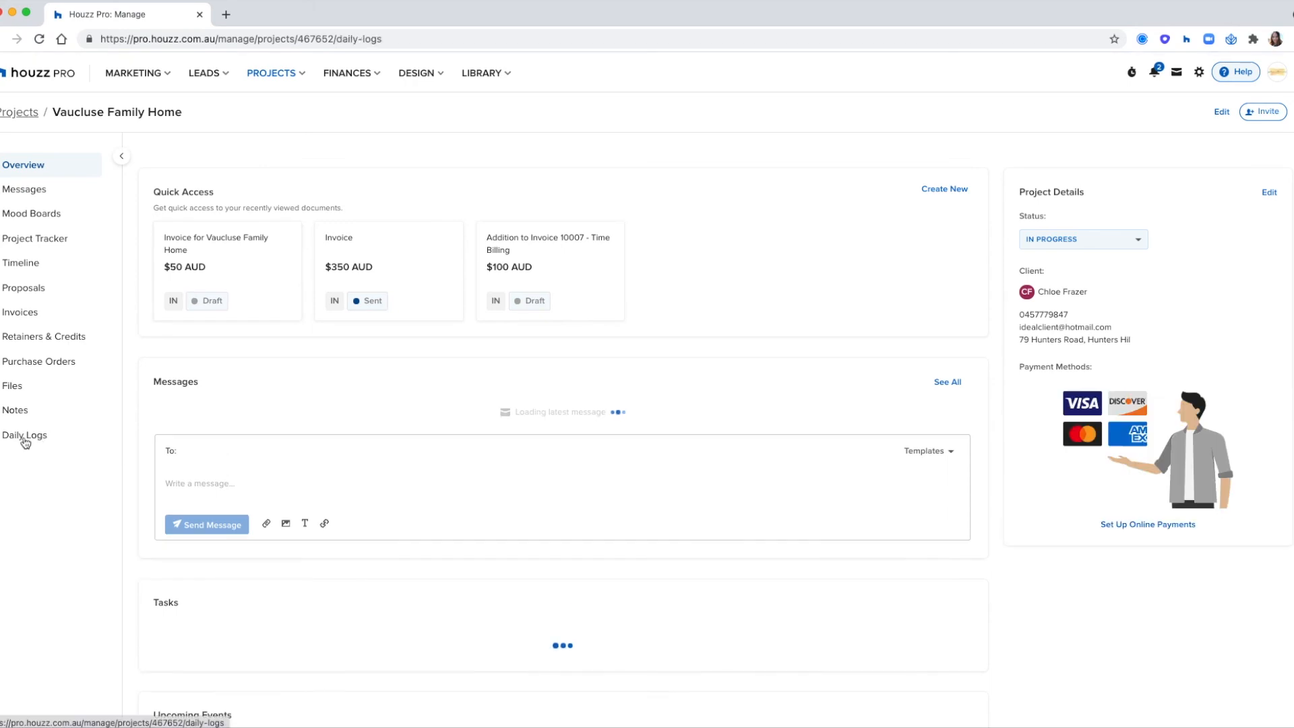
click(121, 156)
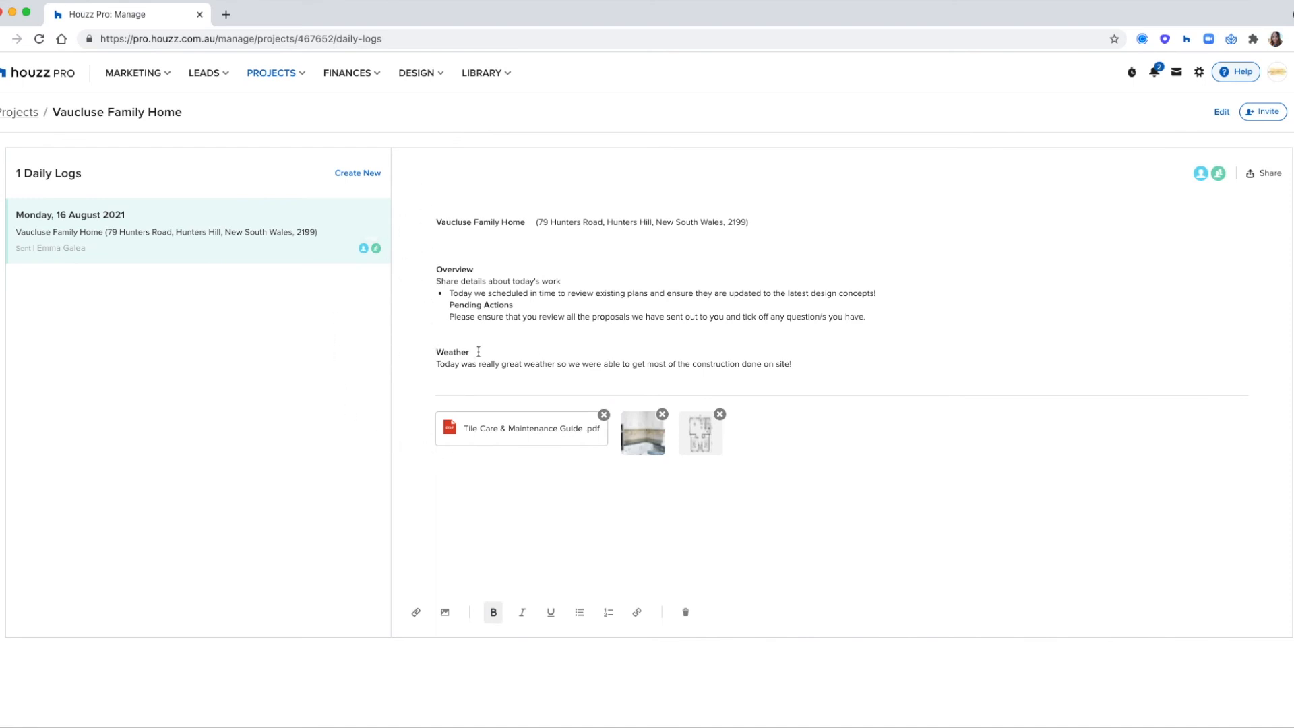
- Create a blank daily log for Vaucluse Family Home and check who has access to it by default
click(349, 174)
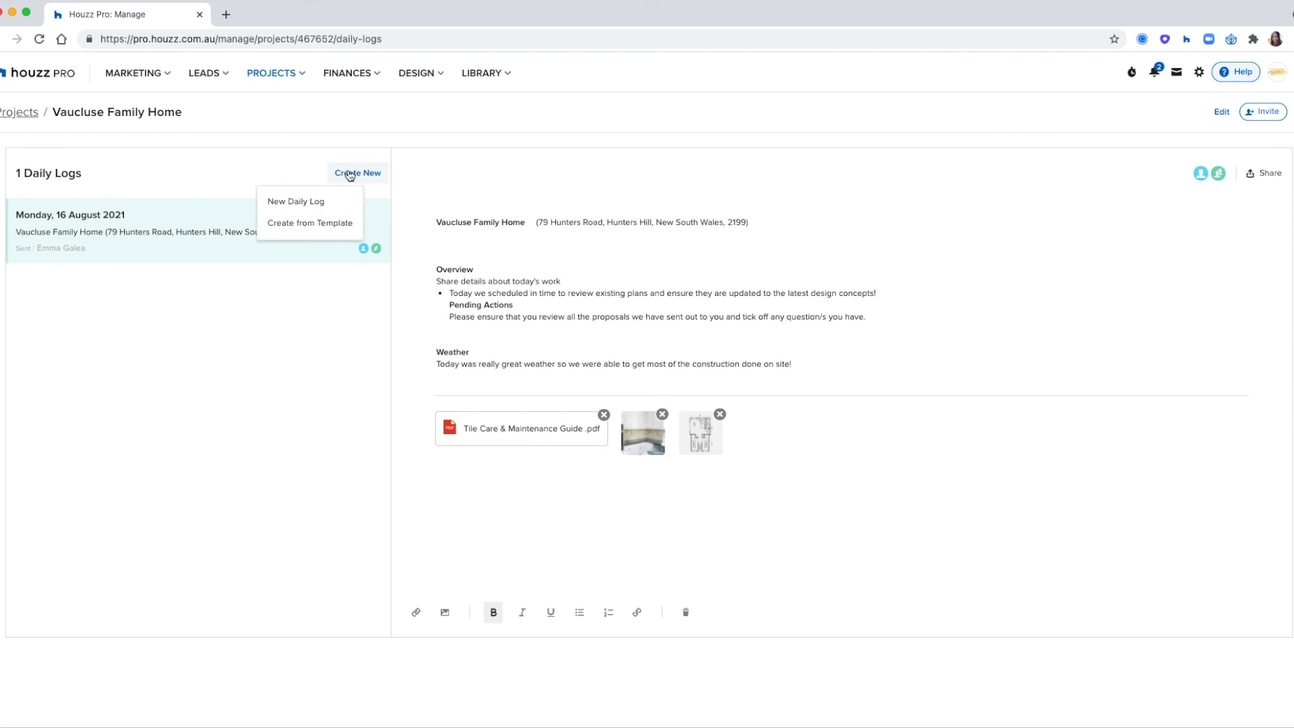
click(326, 206)
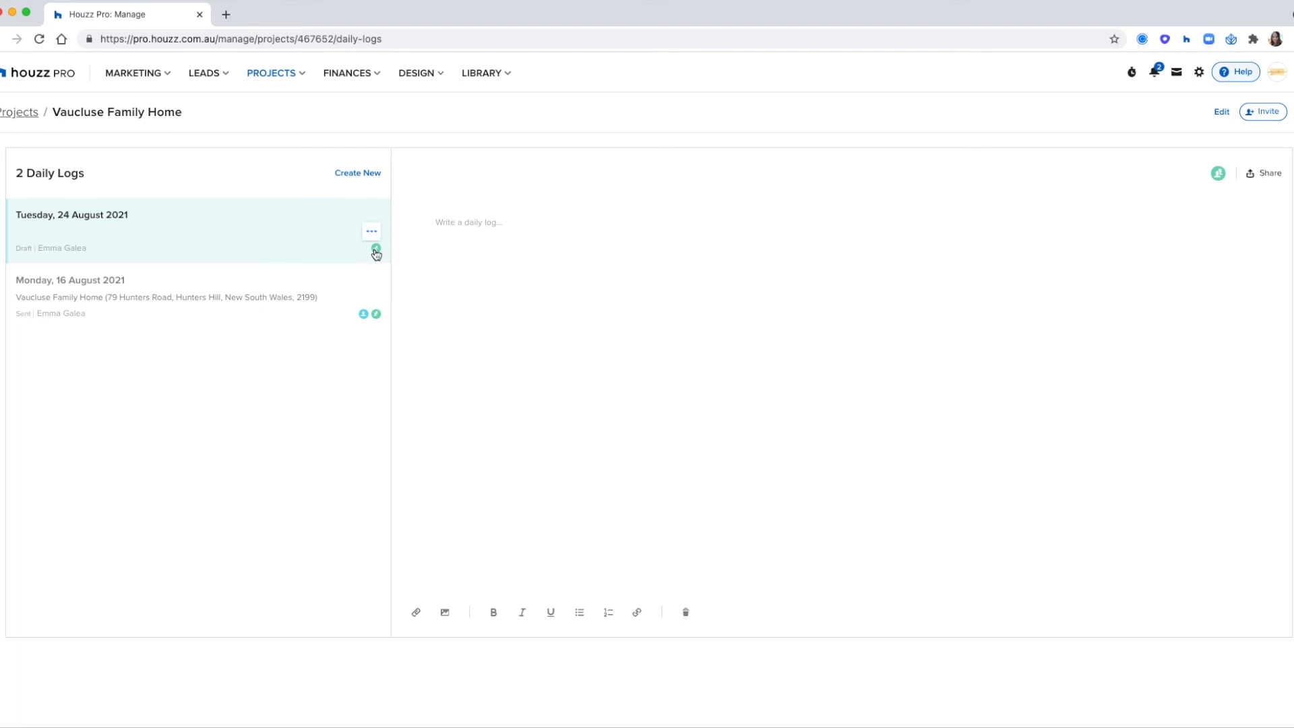
mouse_move(1219, 174)
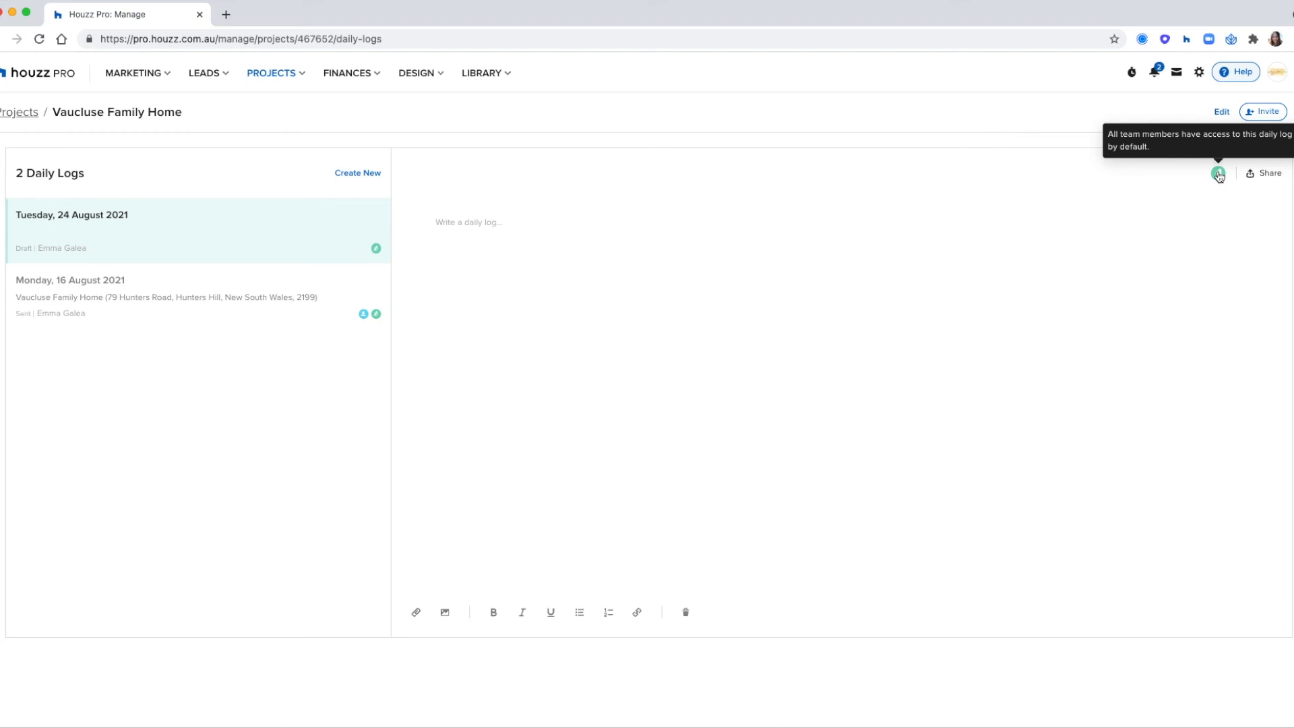
- Share the Tuesday, 24 August 2021 daily log with the client dashboard view, keeping subs/suppliers at No Access
click(1265, 176)
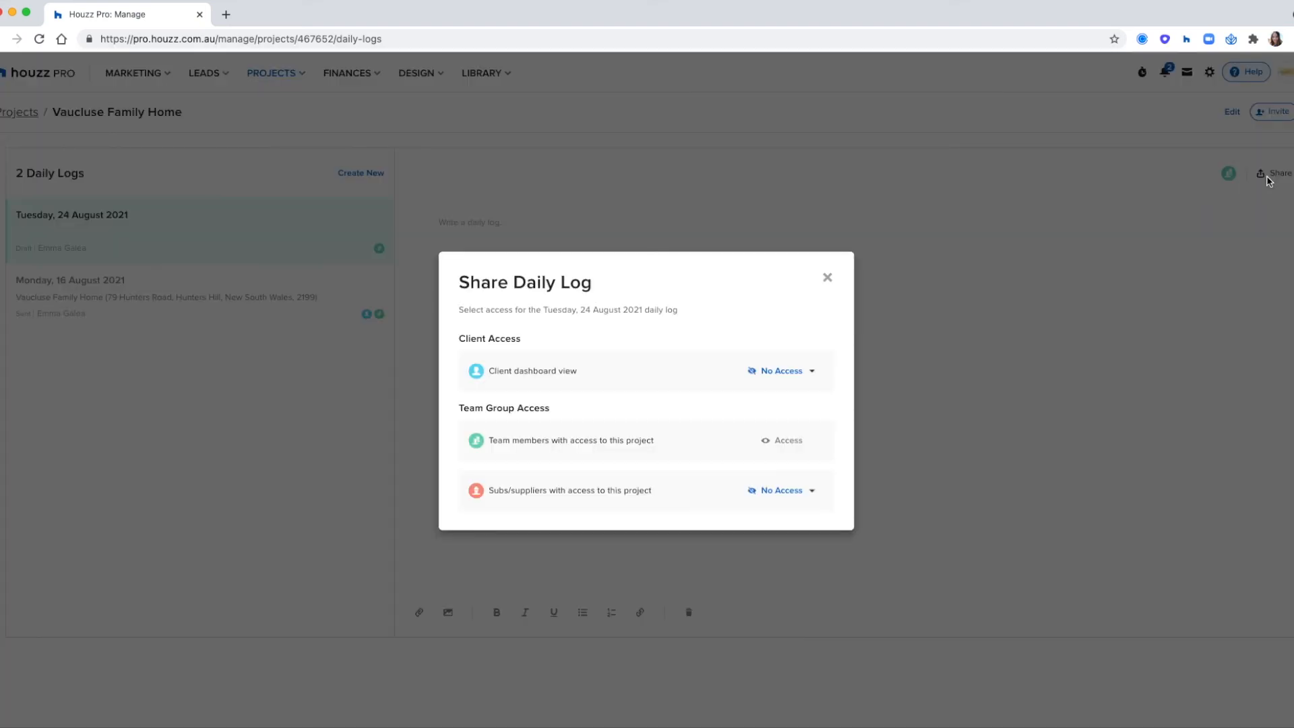
click(800, 372)
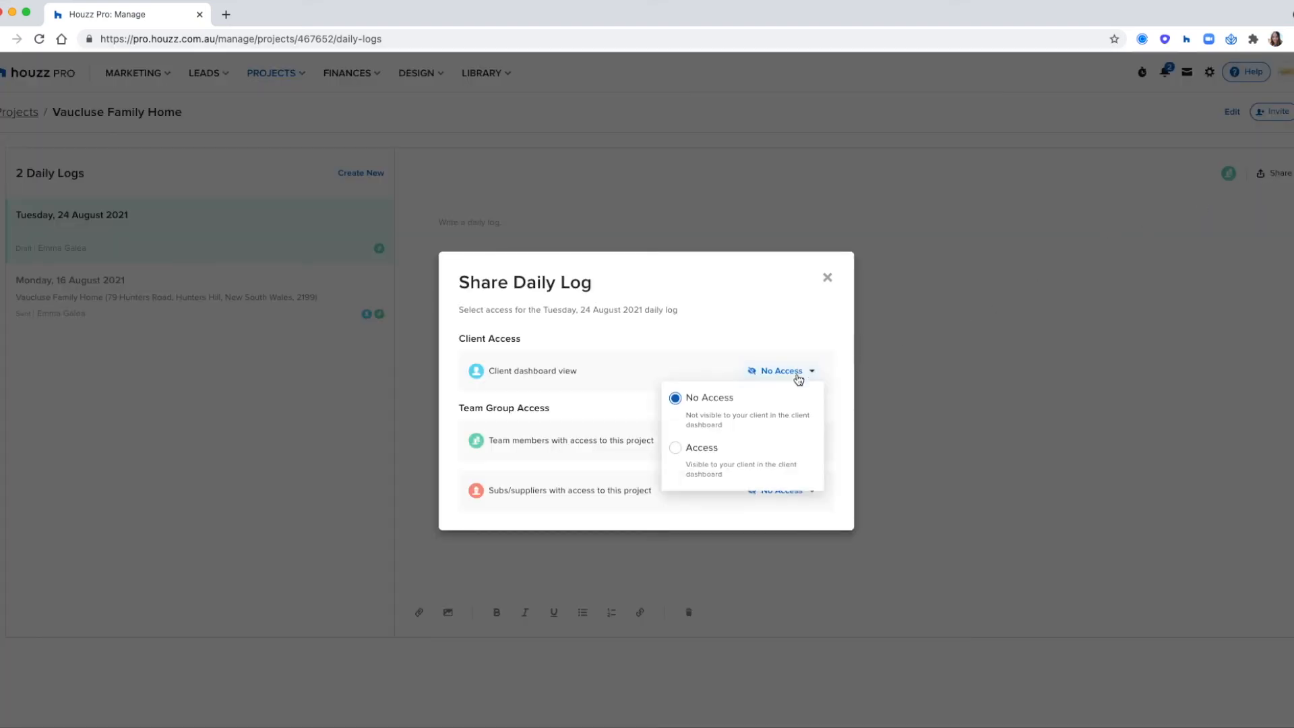
click(779, 449)
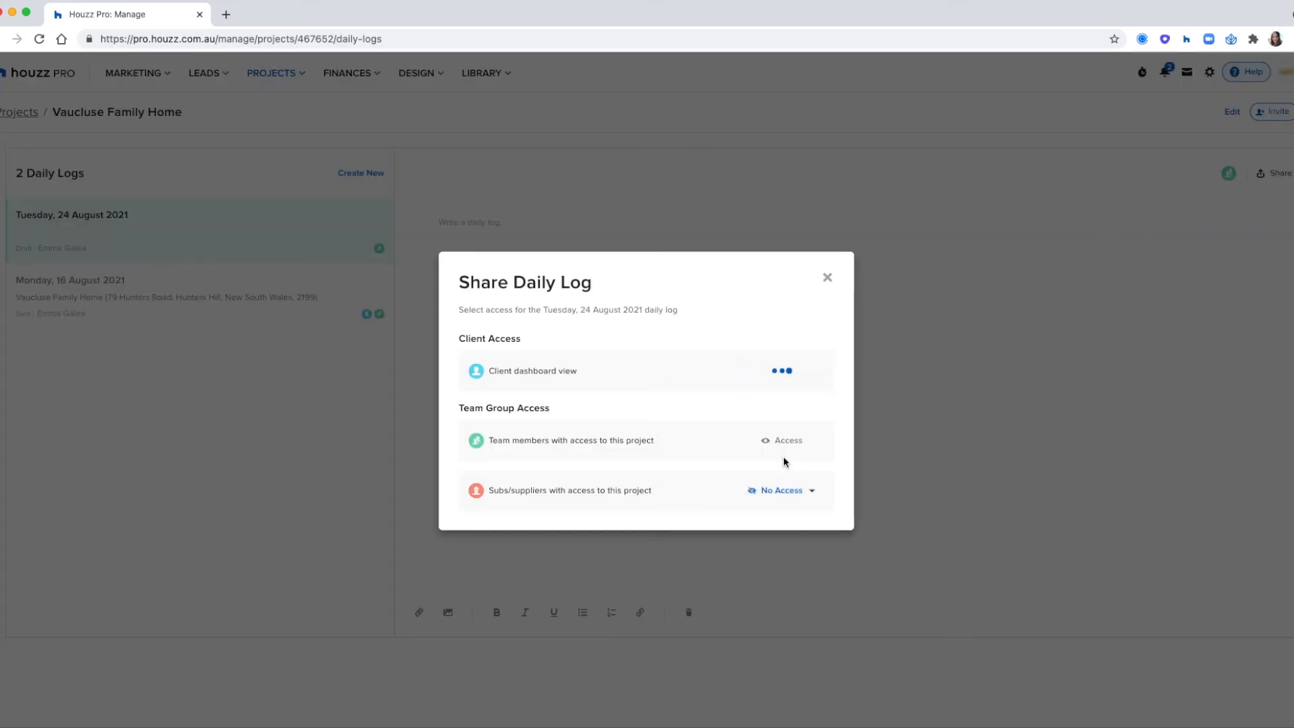
click(791, 496)
click(781, 532)
click(828, 277)
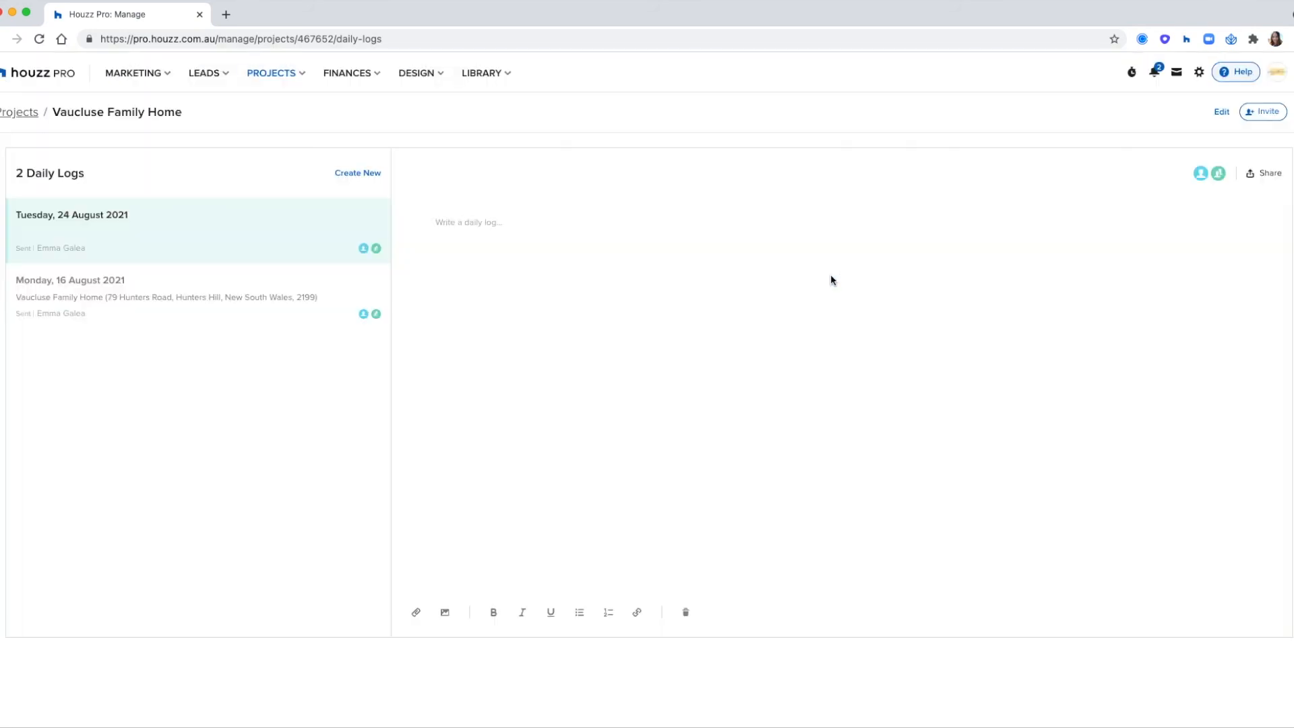
- Review the Monday, 16 August 2021 daily log and the project's options for inviting a client or subcontractor/supplier
click(319, 296)
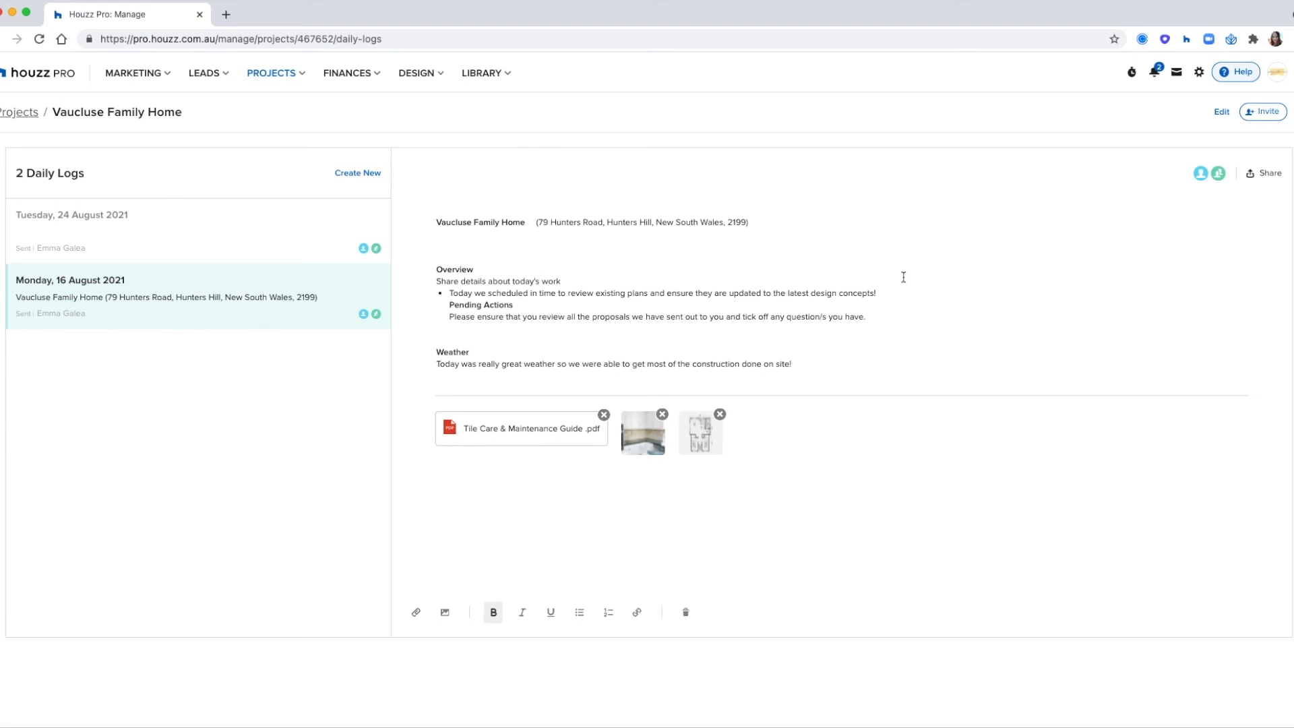
click(1257, 115)
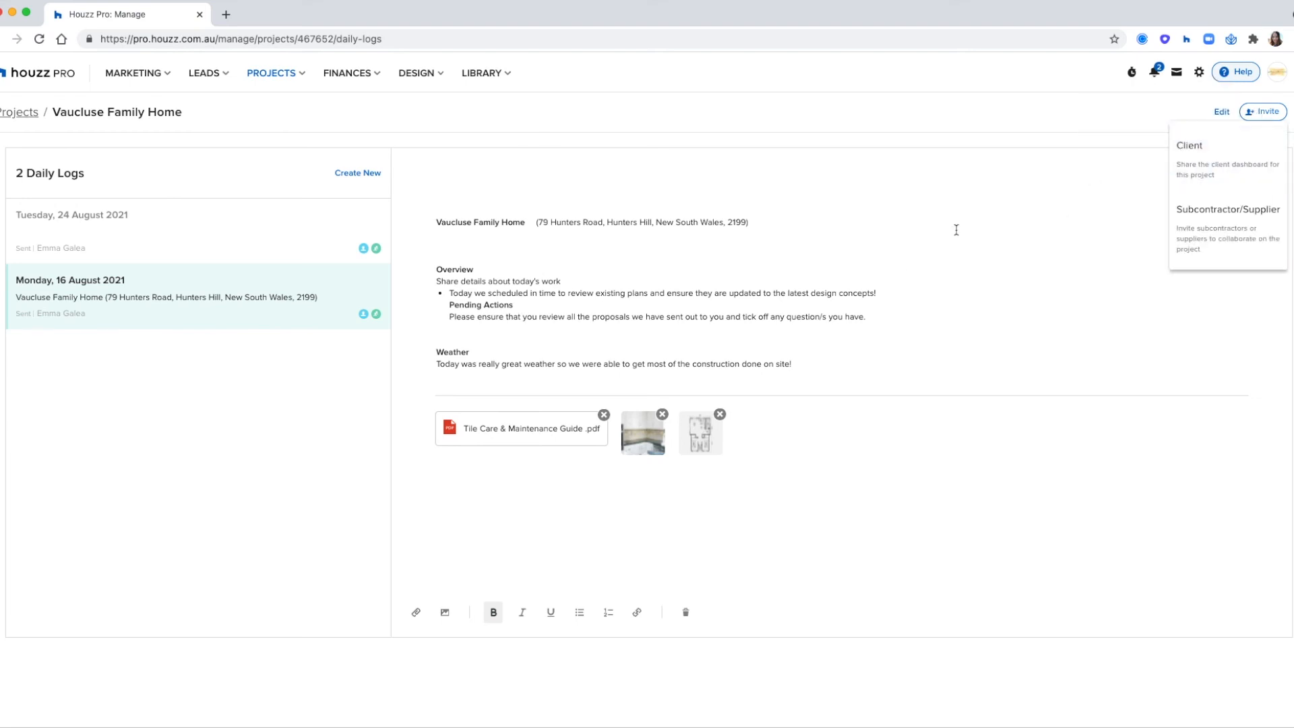
click(786, 255)
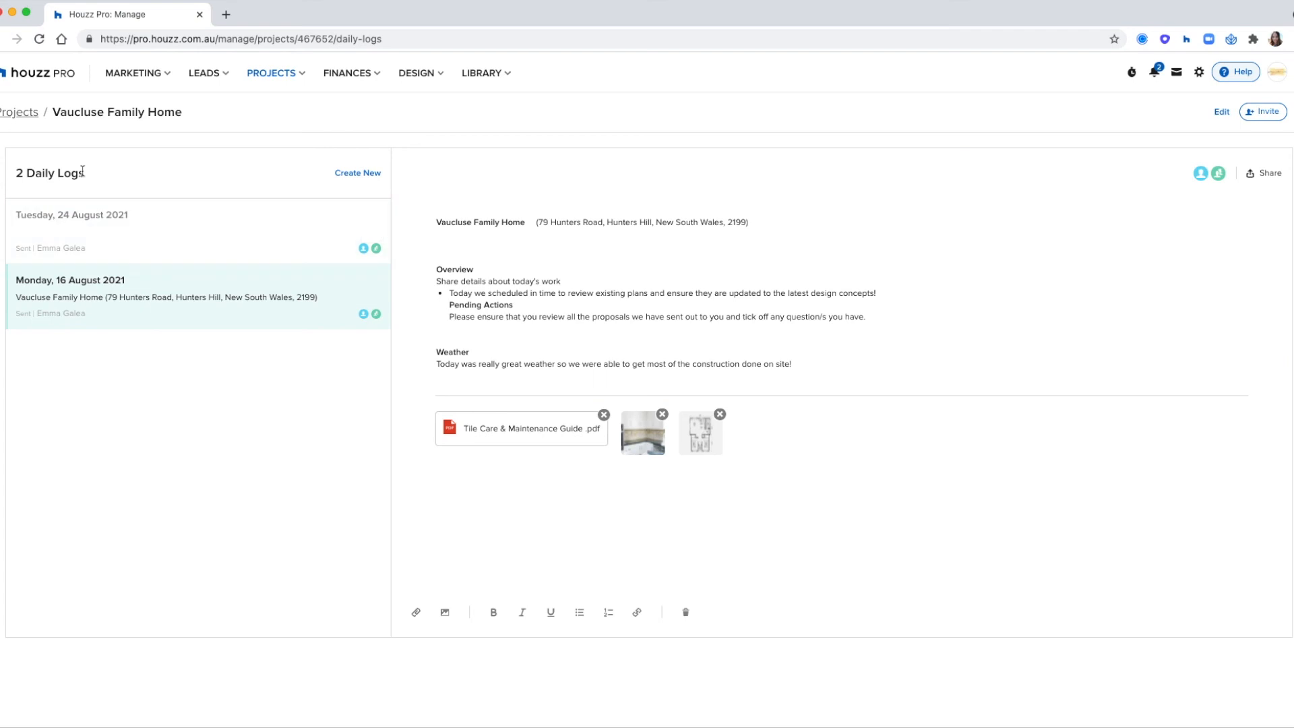
- Leave Vaucluse Family Home and open the client invitation with the dashboard preview for the kitchen project
click(22, 118)
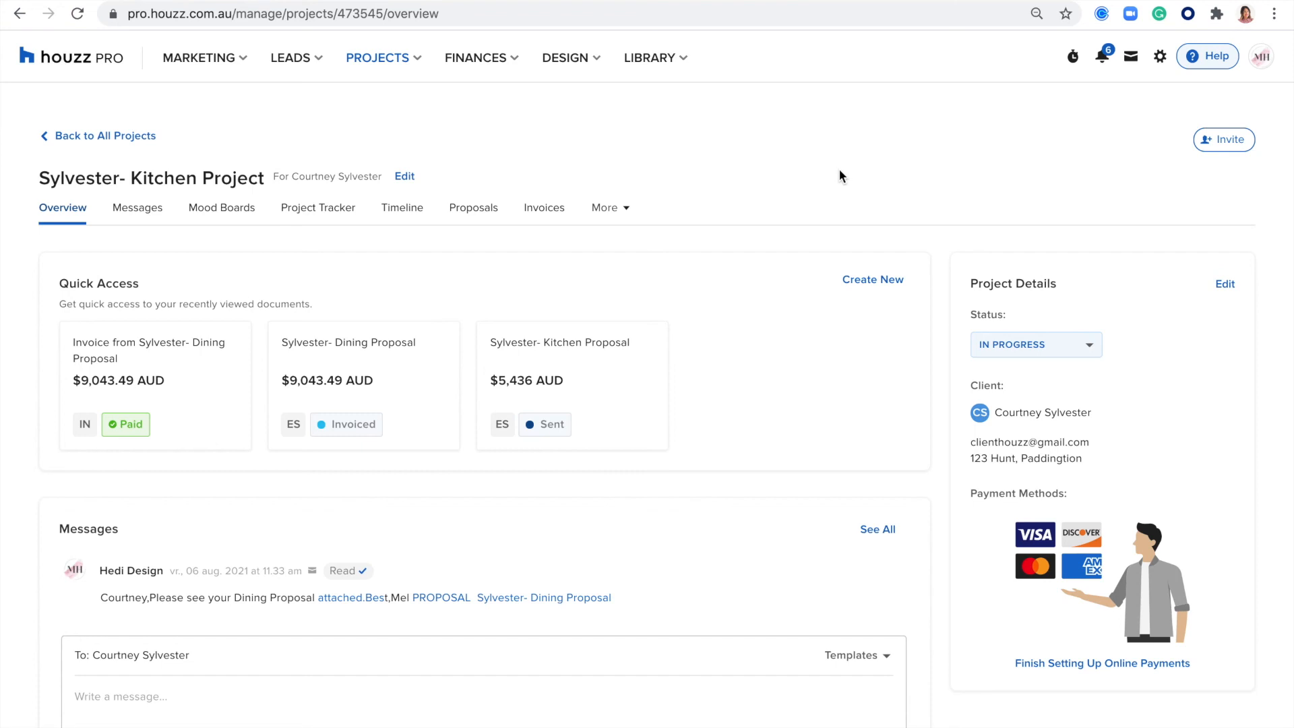
click(1224, 142)
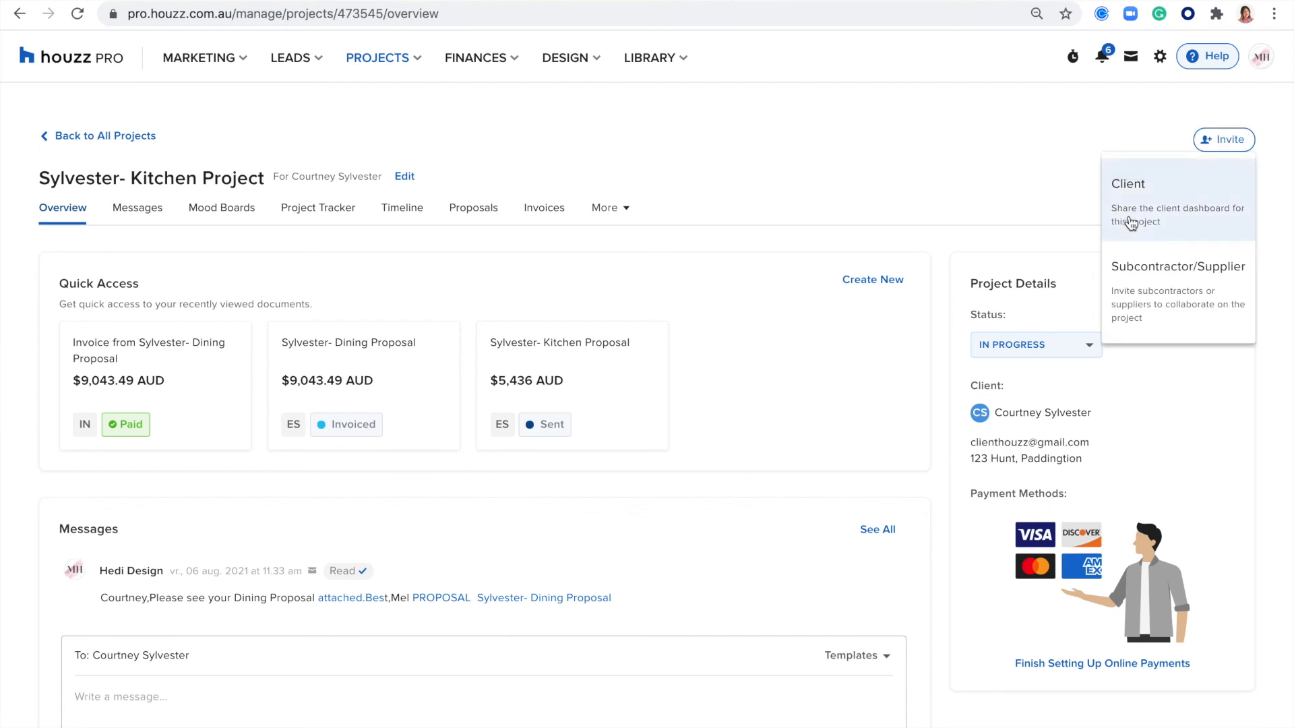
click(1174, 197)
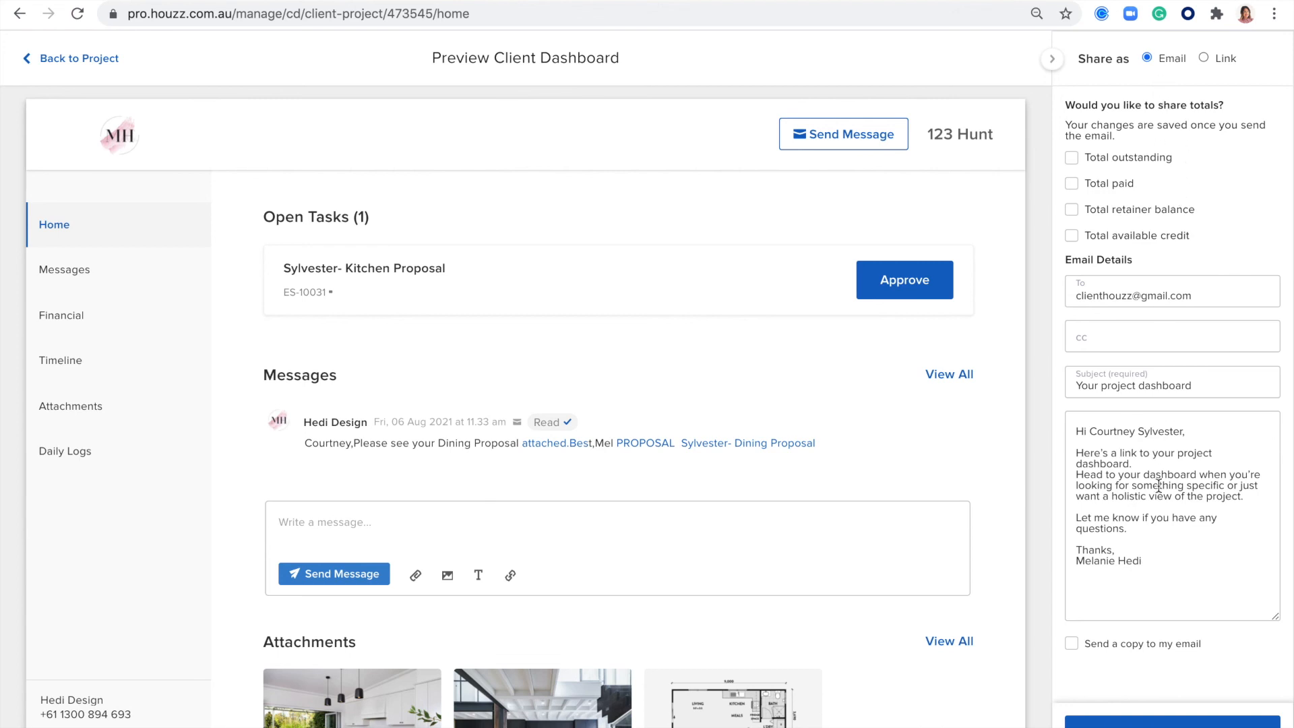
- Switch the client dashboard sharing from email to link and select the sharing URL
double_click(1174, 57)
click(1203, 57)
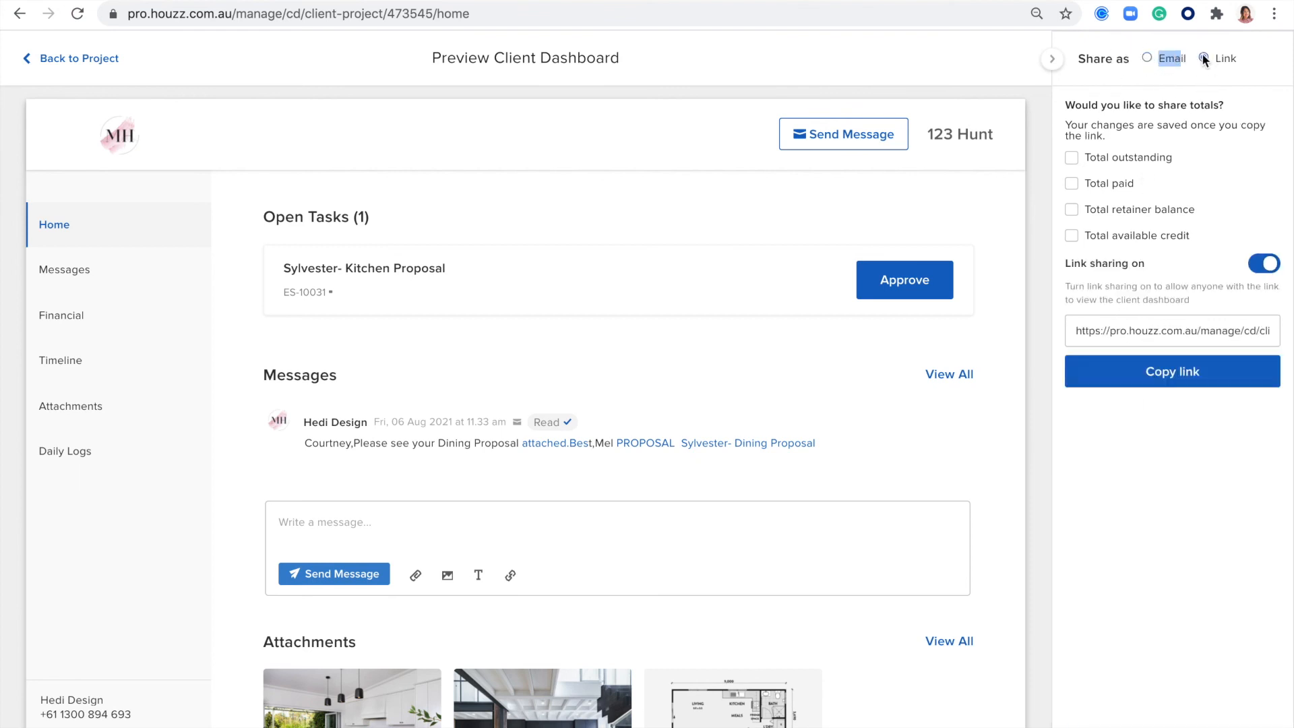
click(1111, 333)
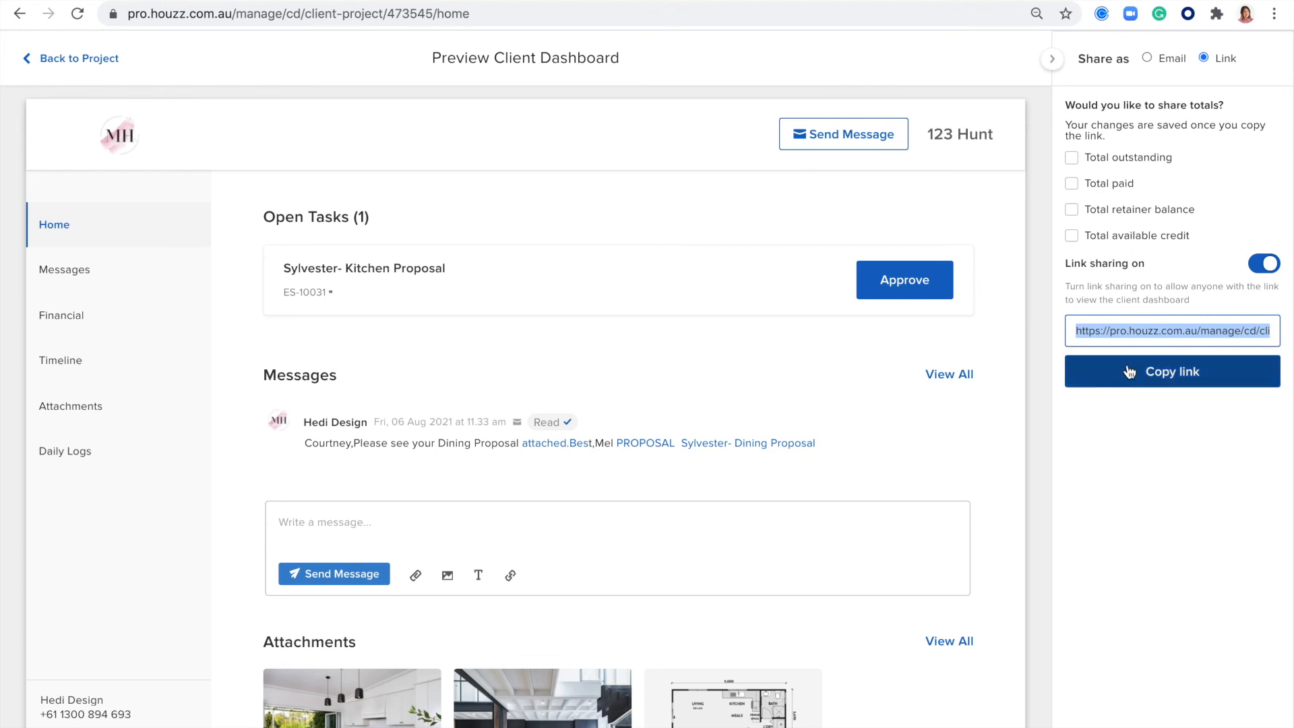
- Switch the client dashboard sharing back to email and include the total outstanding, total paid and total retainer balance
click(1146, 56)
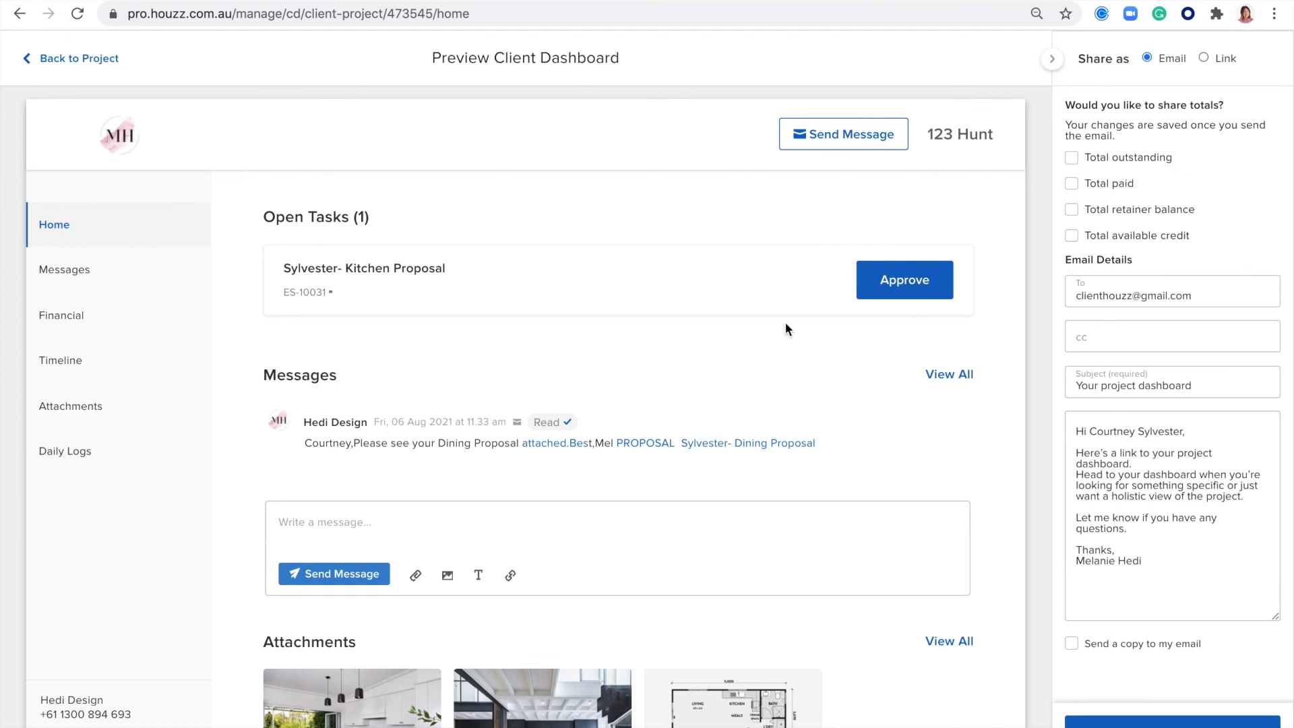
scroll(786, 323, down, 1)
scroll(786, 322, up, 1)
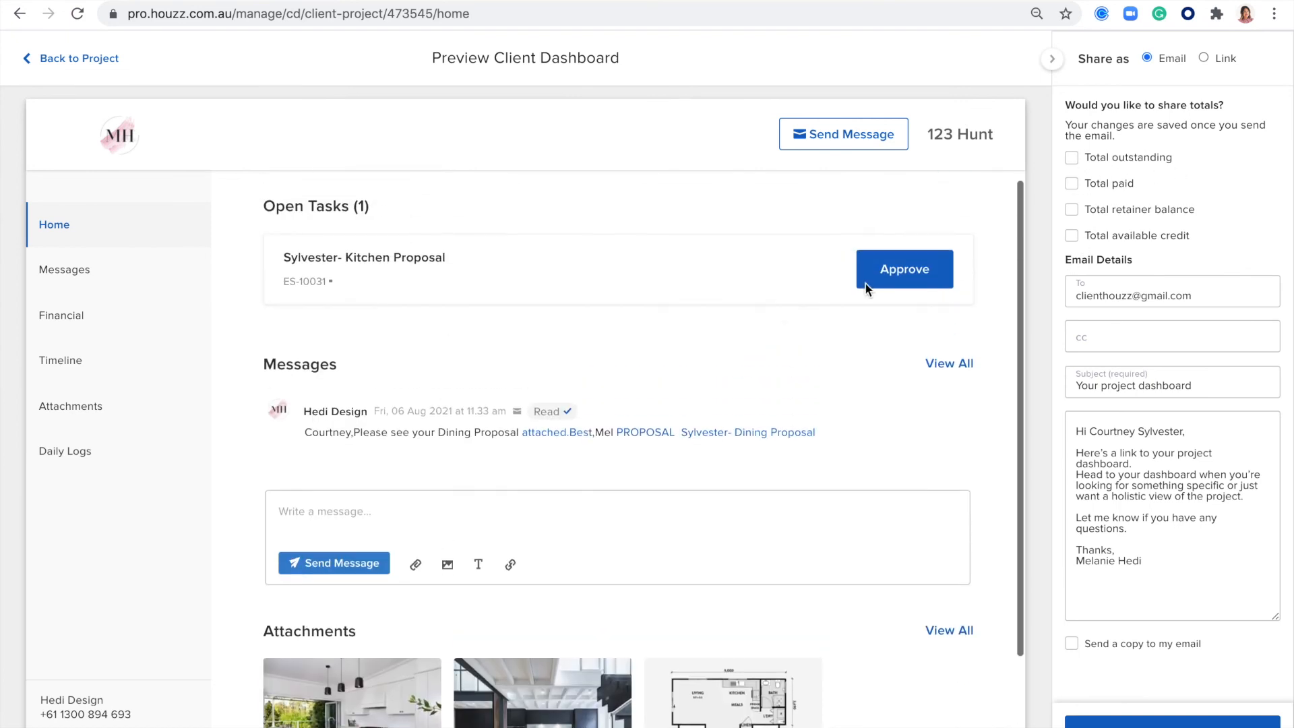
click(1072, 159)
click(1073, 185)
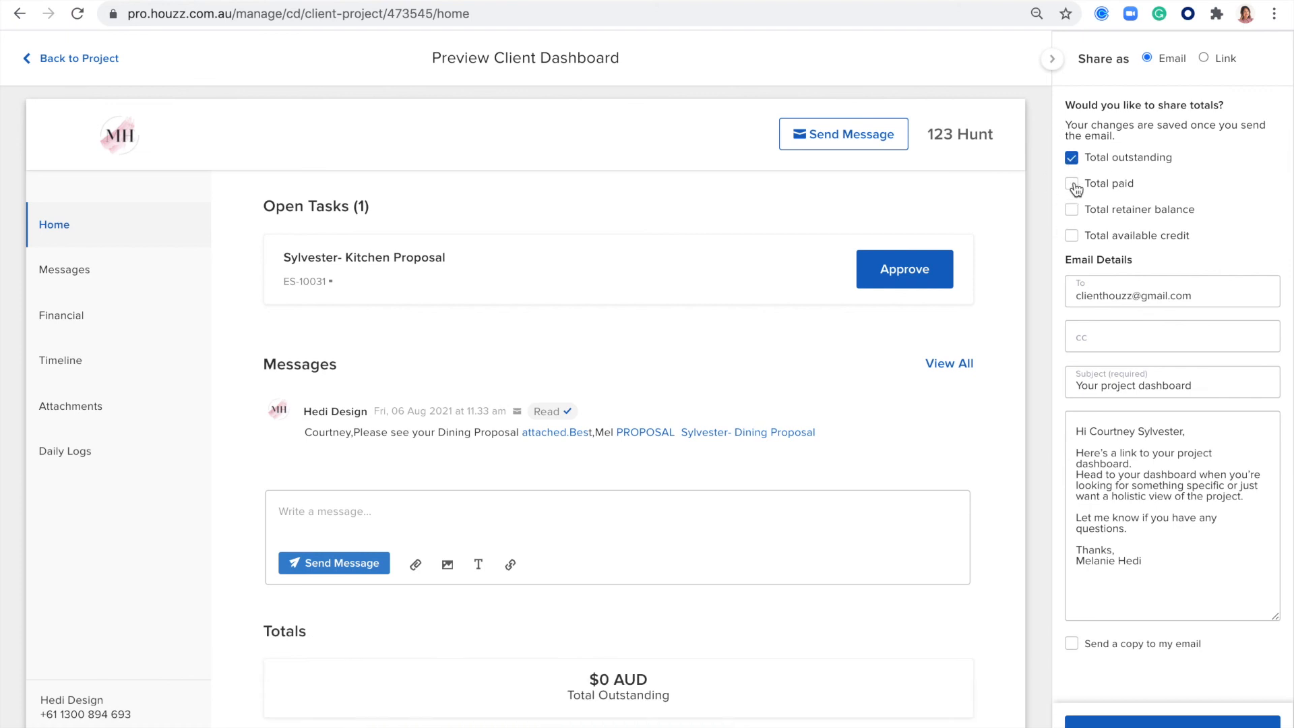
click(1073, 211)
click(1072, 235)
click(1071, 235)
scroll(767, 458, down, 2)
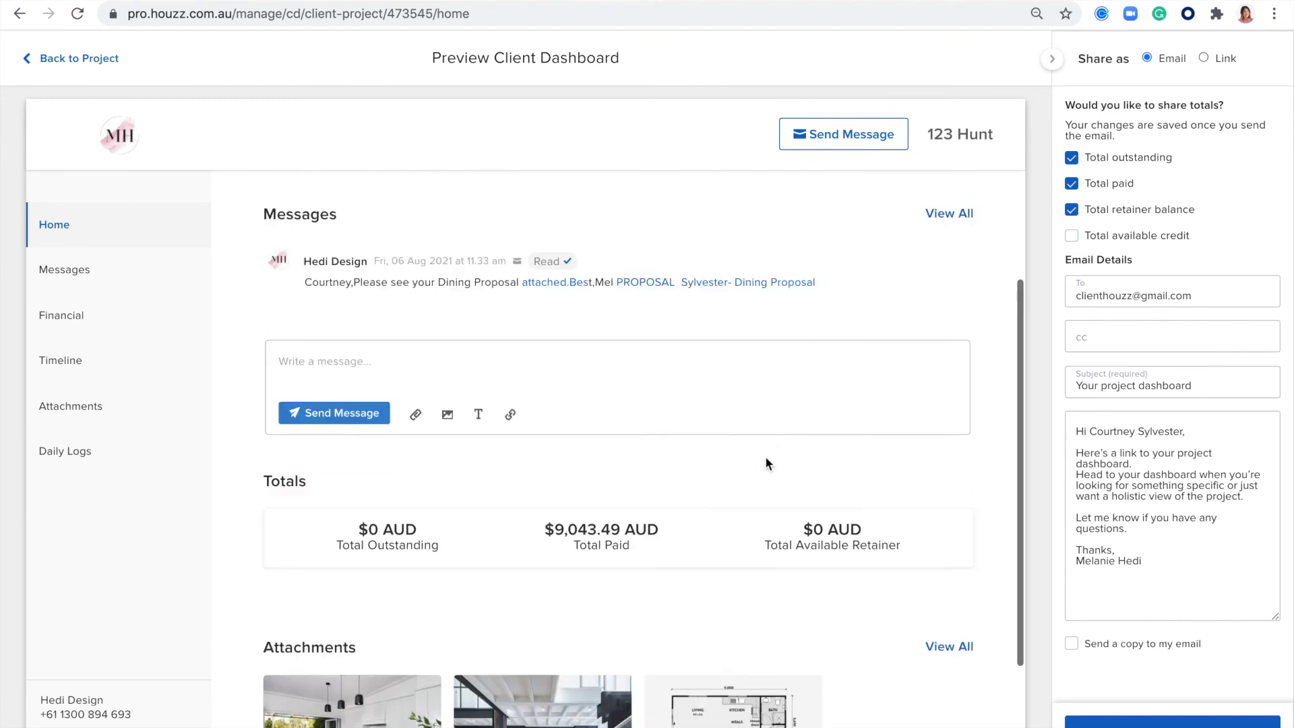
scroll(767, 463, down, 2)
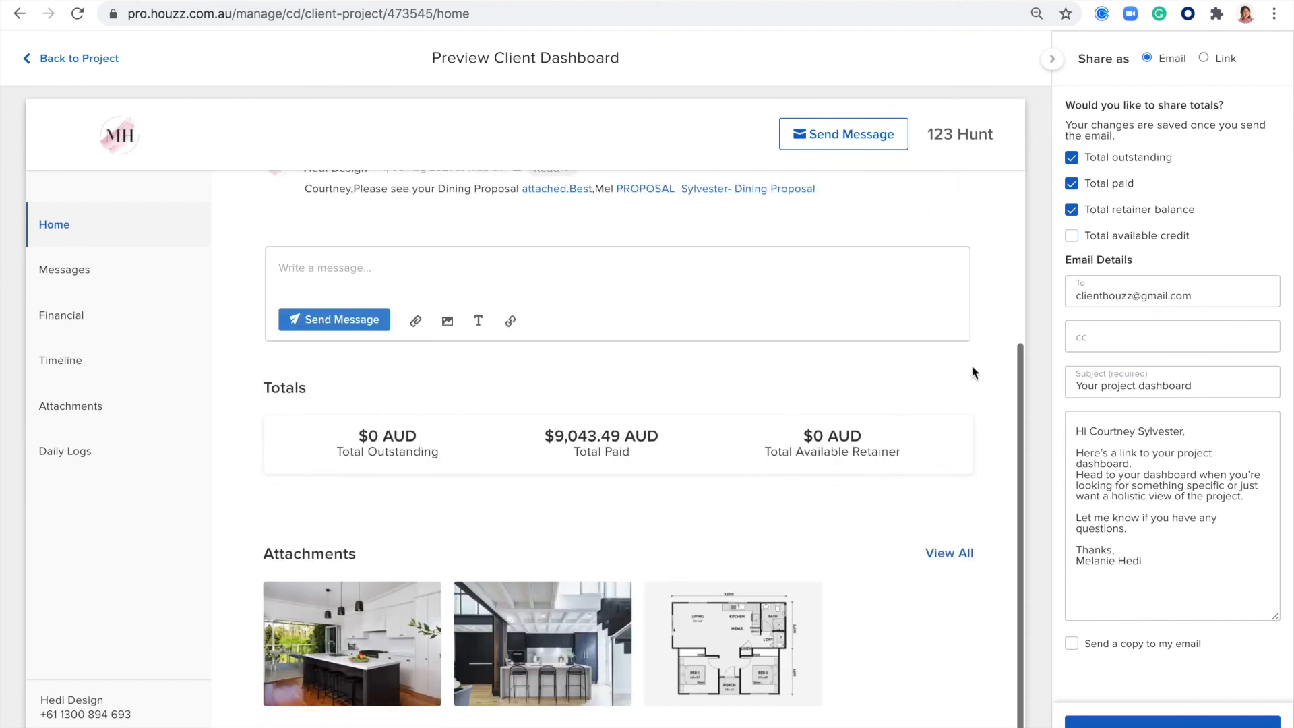
click(1072, 183)
click(1072, 184)
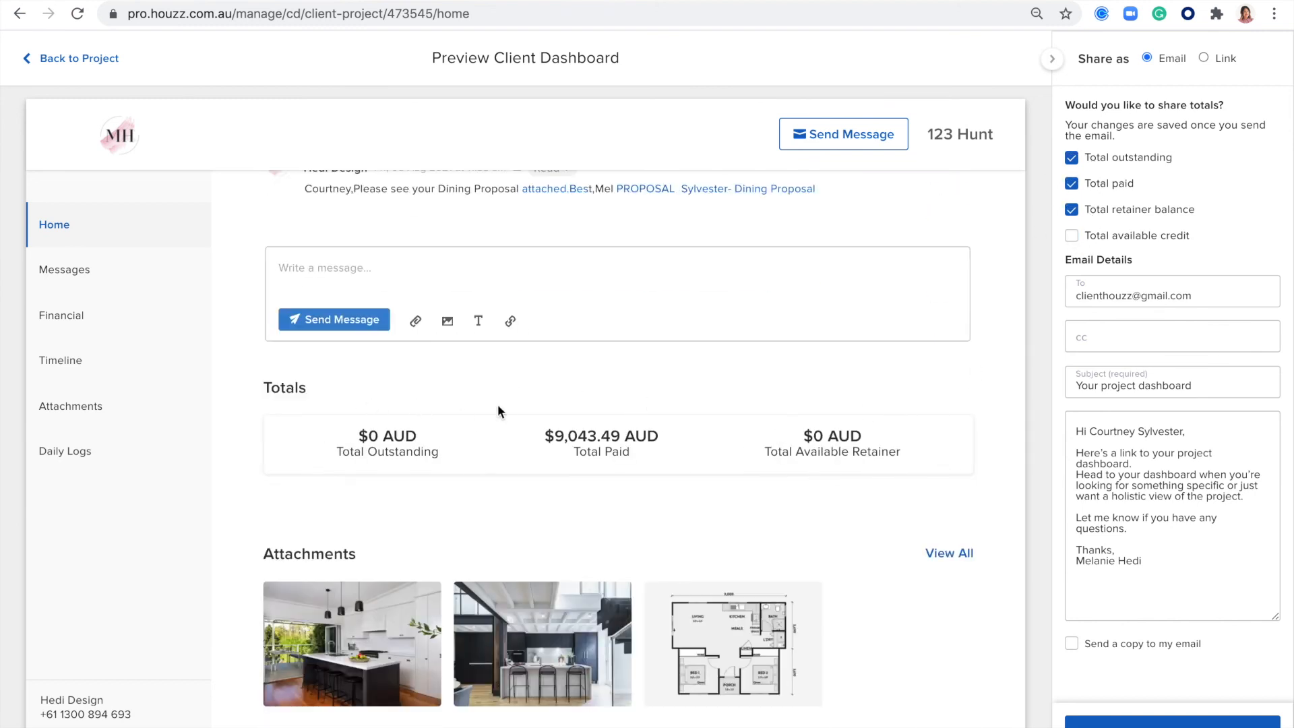
- Examine the client dashboard's home page, including open tasks, messages, totals and attachments
scroll(783, 468, up, 4)
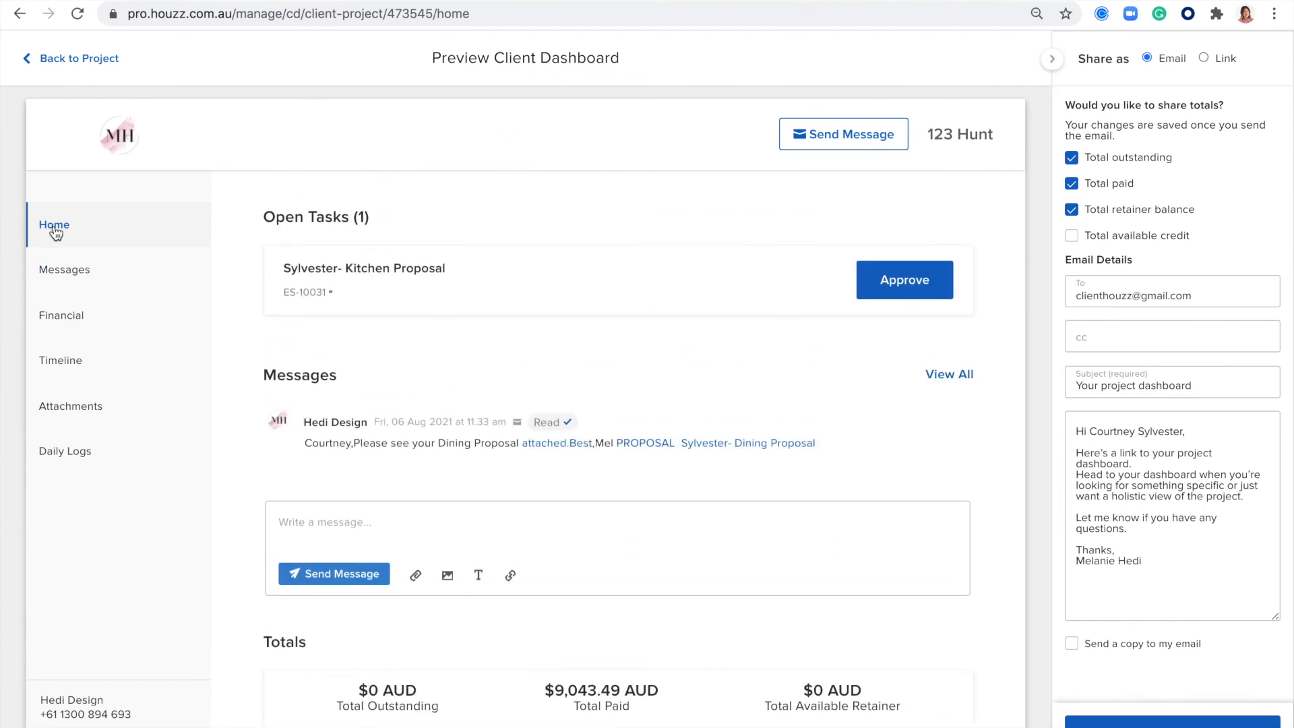
scroll(452, 279, down, 1)
scroll(455, 279, up, 1)
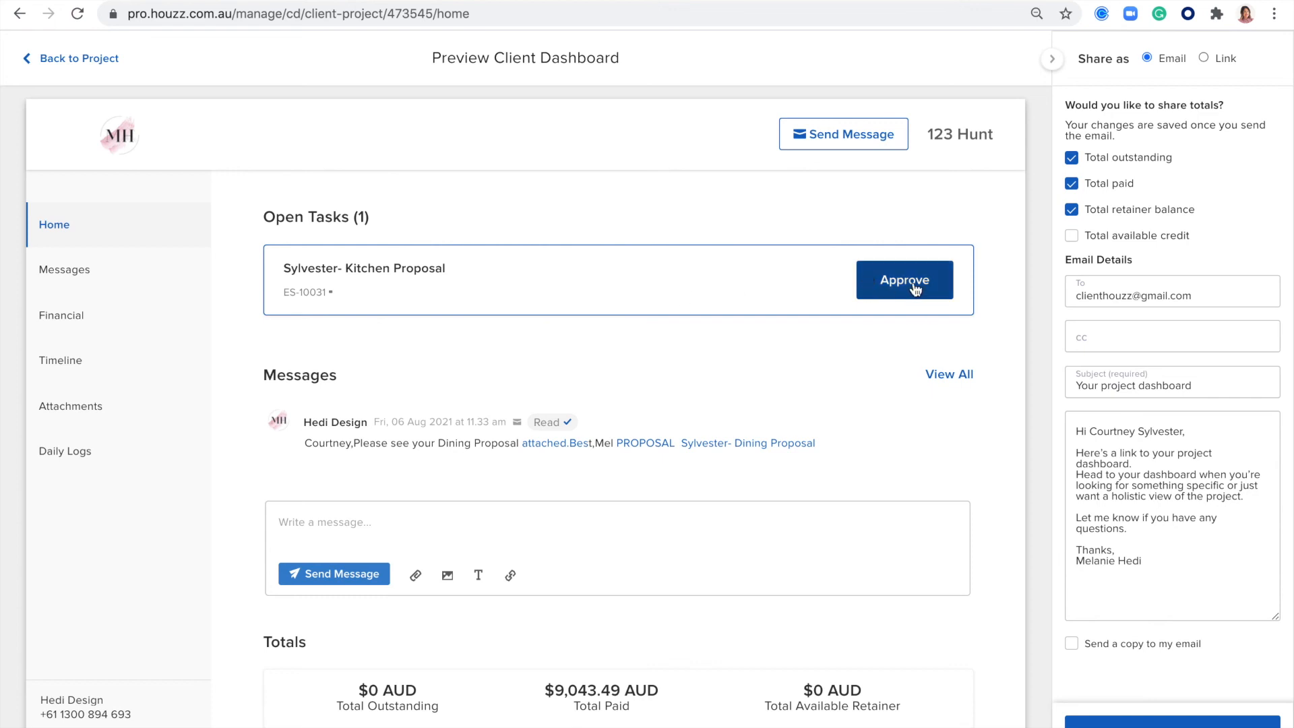
scroll(890, 295, down, 2)
scroll(890, 295, down, 1)
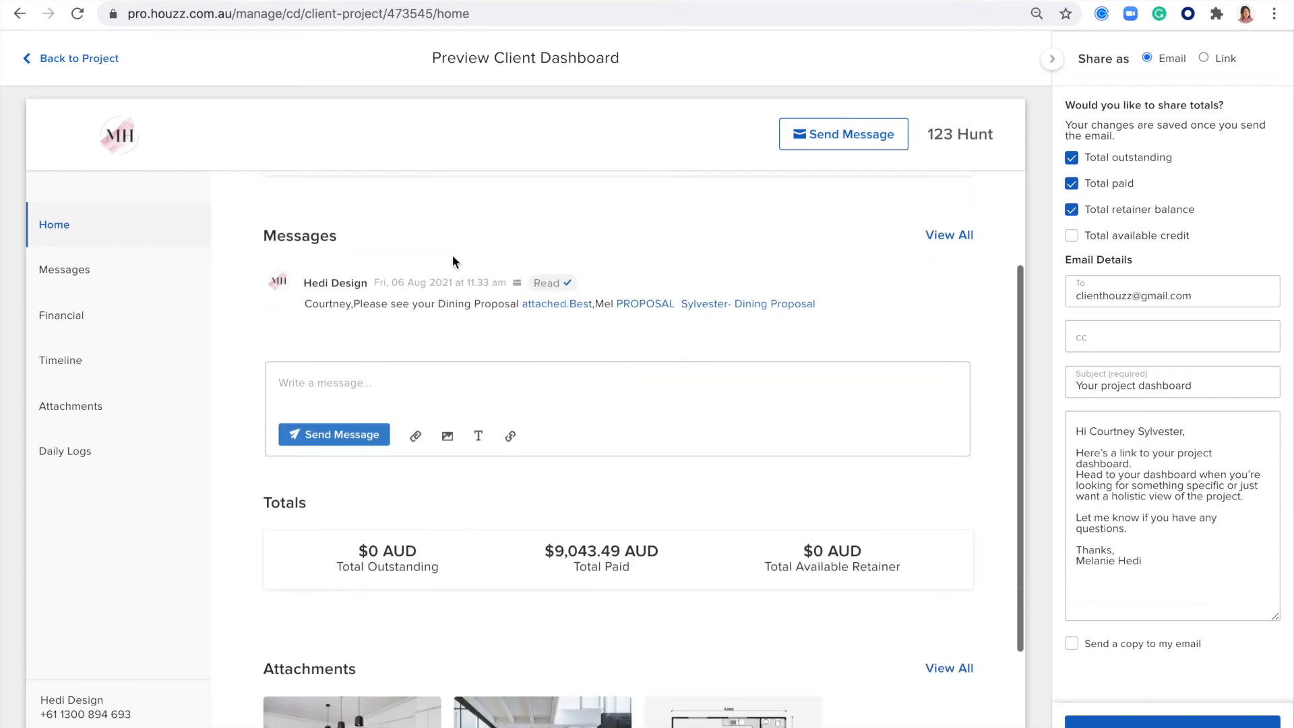
scroll(396, 300, down, 3)
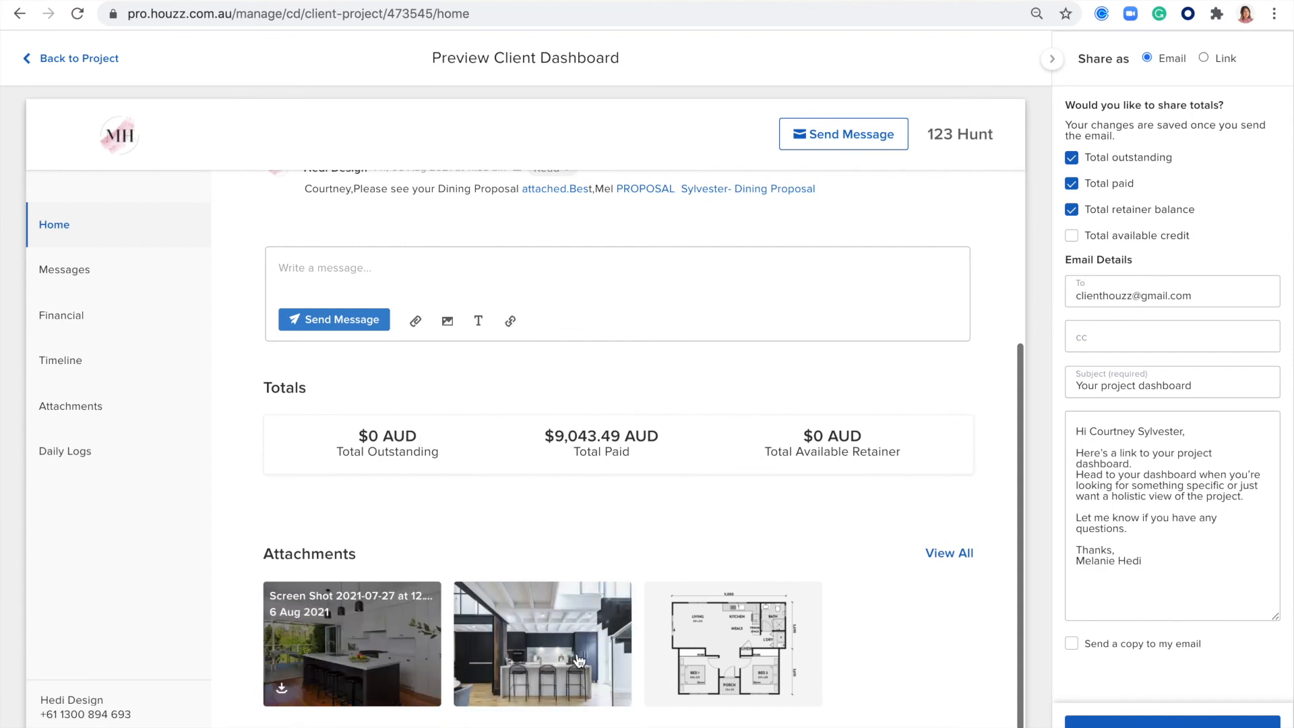
- Review the client dashboard's messages and its financial page with the proposals and invoices expanded
click(60, 273)
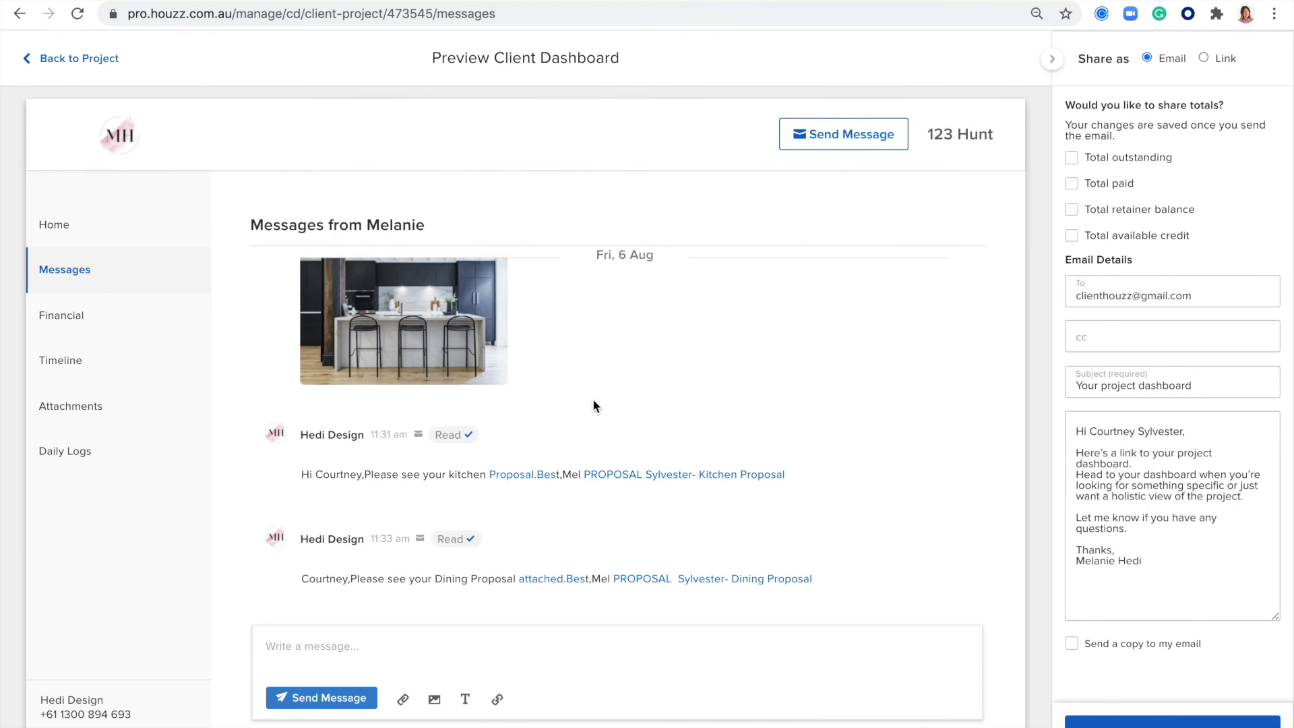
click(88, 315)
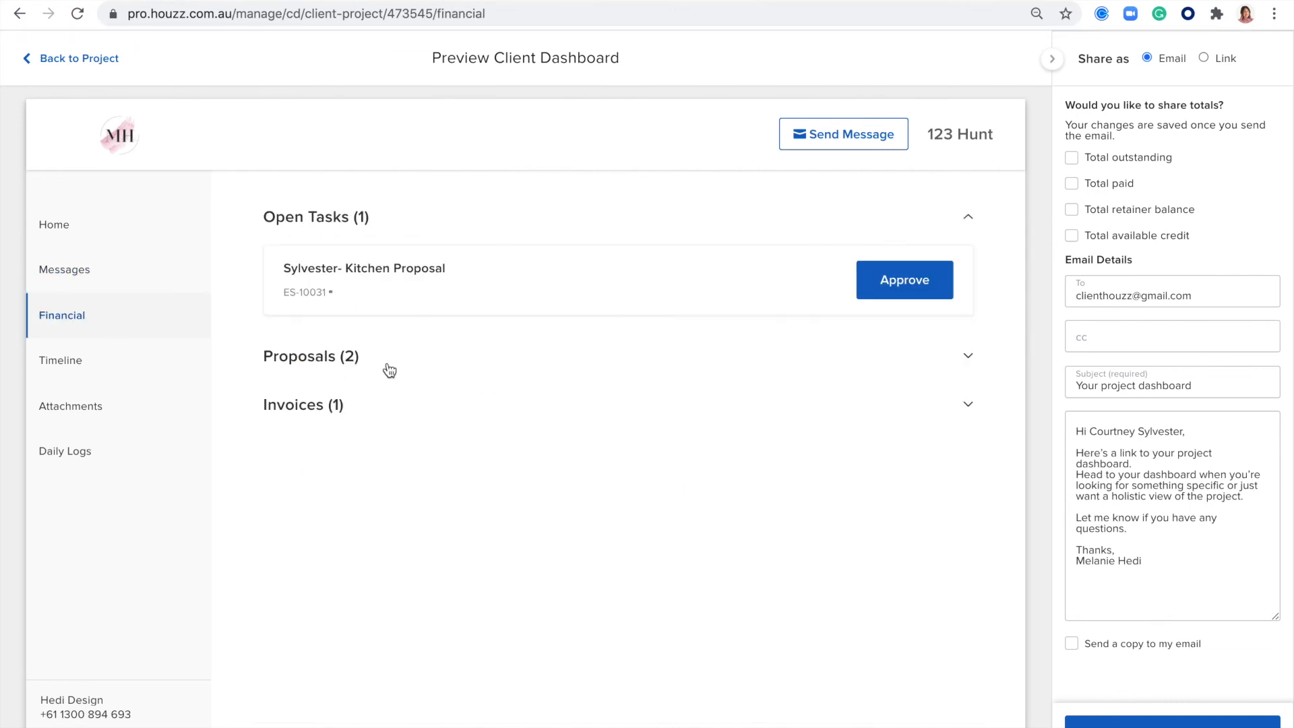
click(968, 357)
click(968, 587)
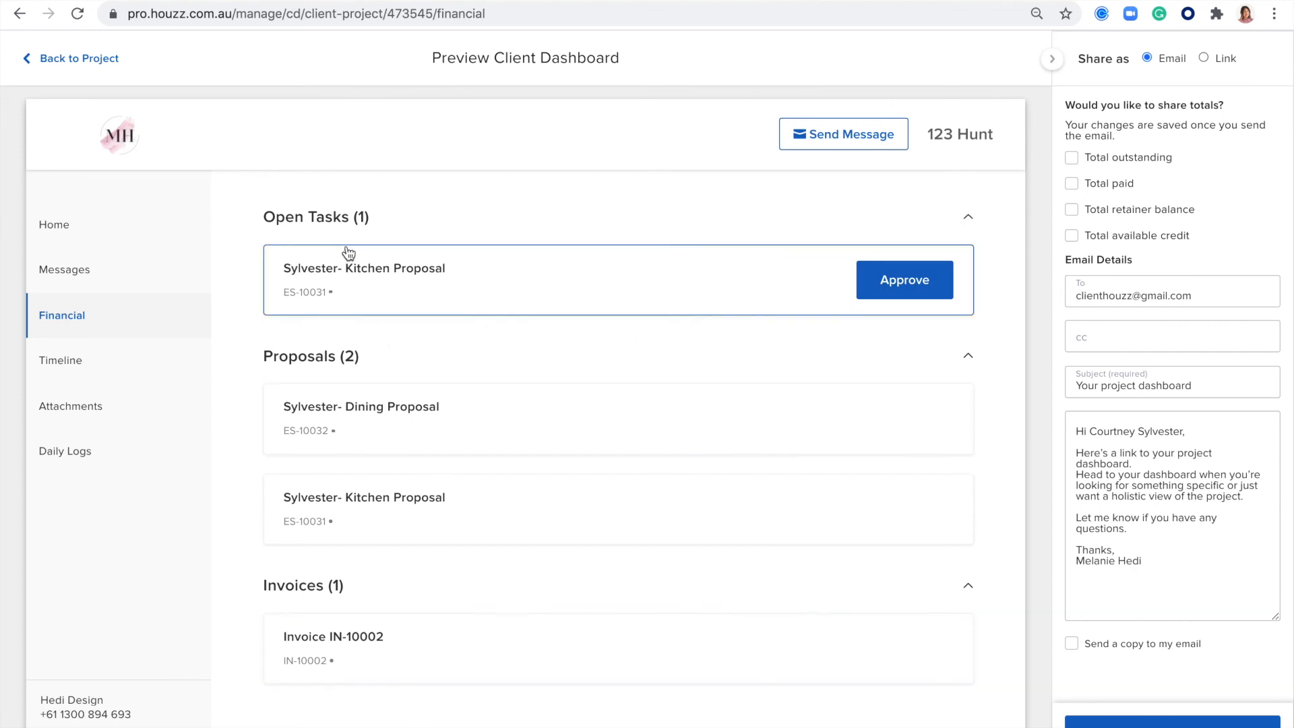
- Review the client dashboard's project timeline, attachments and the full Friday, 6 August 2021 daily log
click(74, 360)
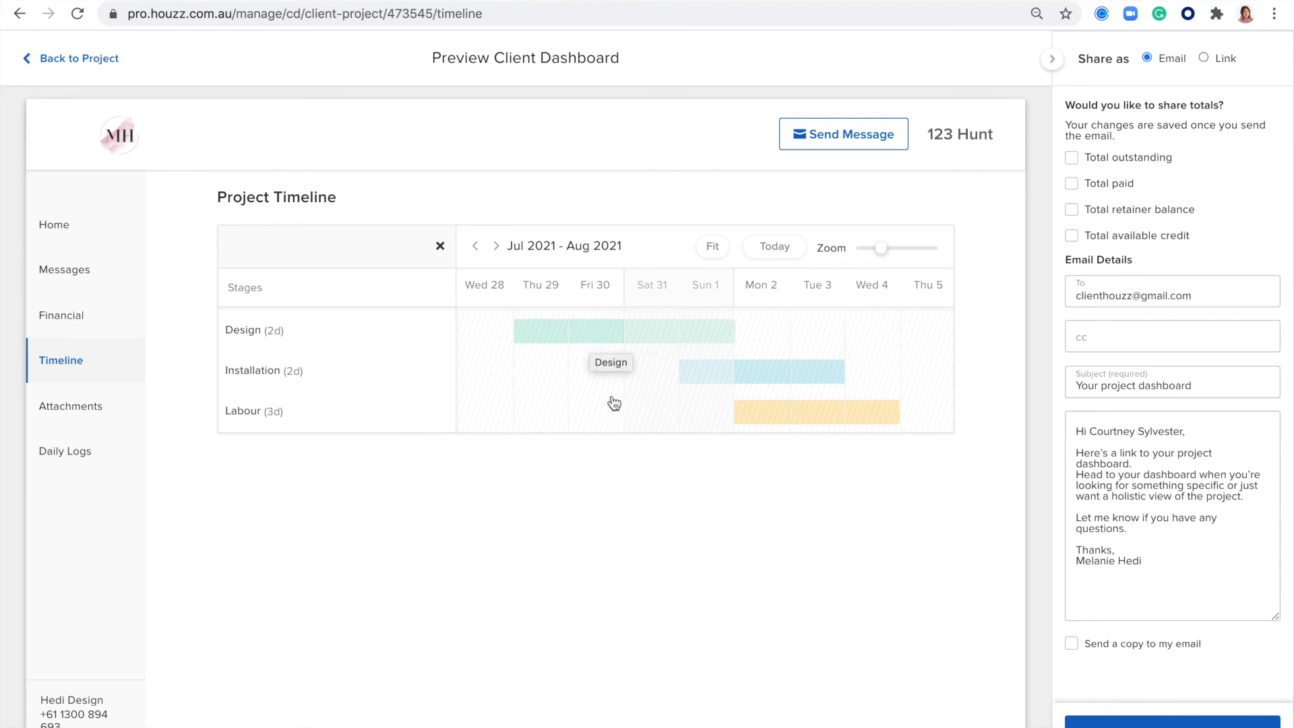
click(75, 398)
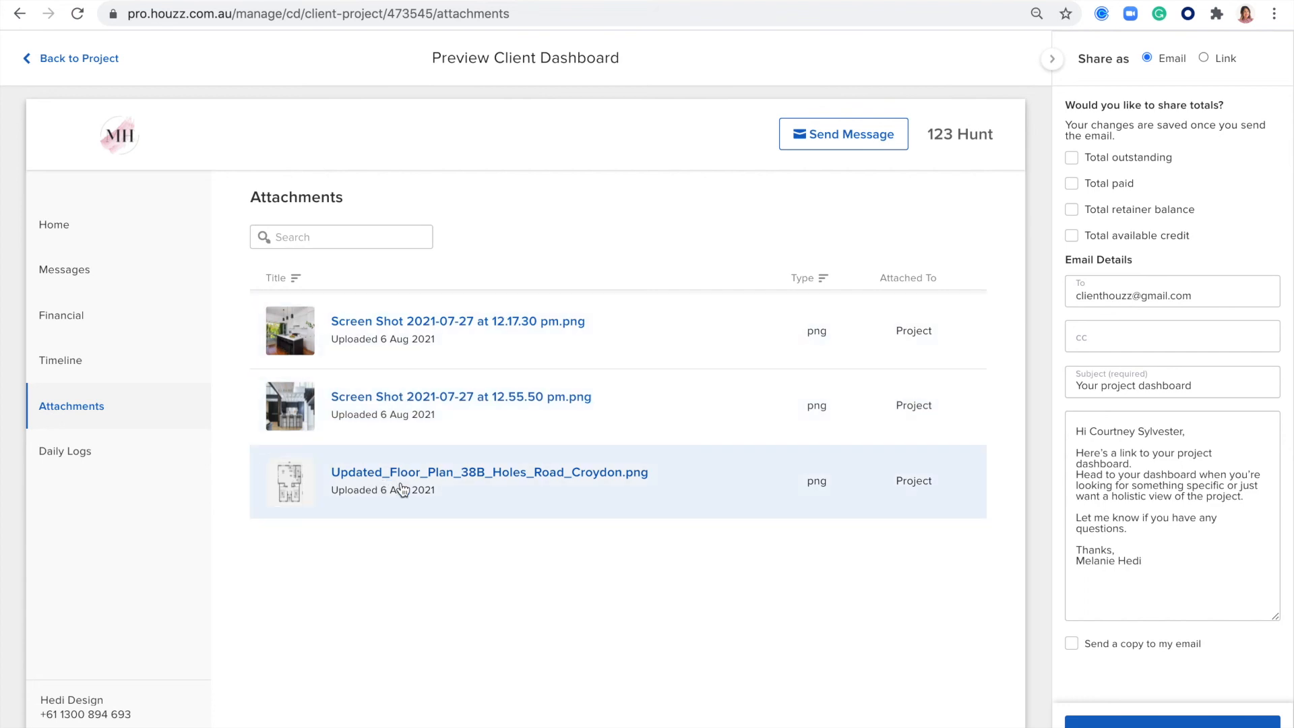
click(79, 453)
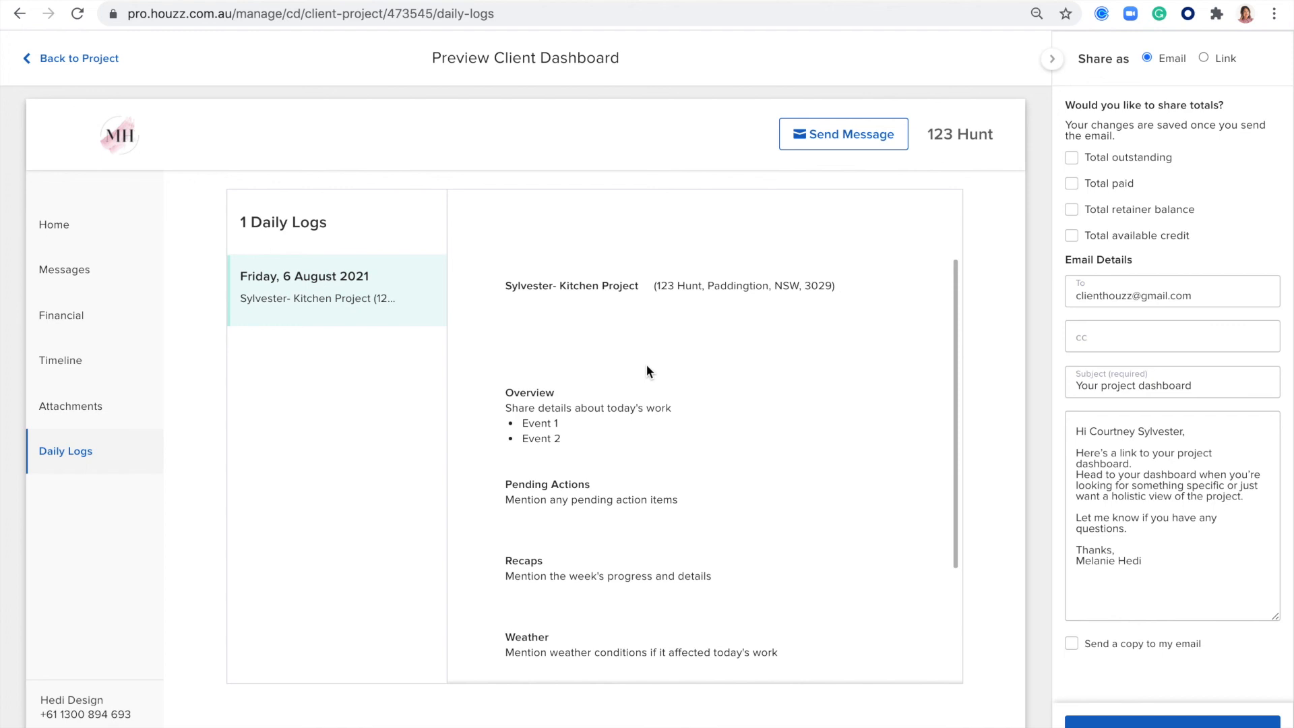
scroll(646, 365, down, 2)
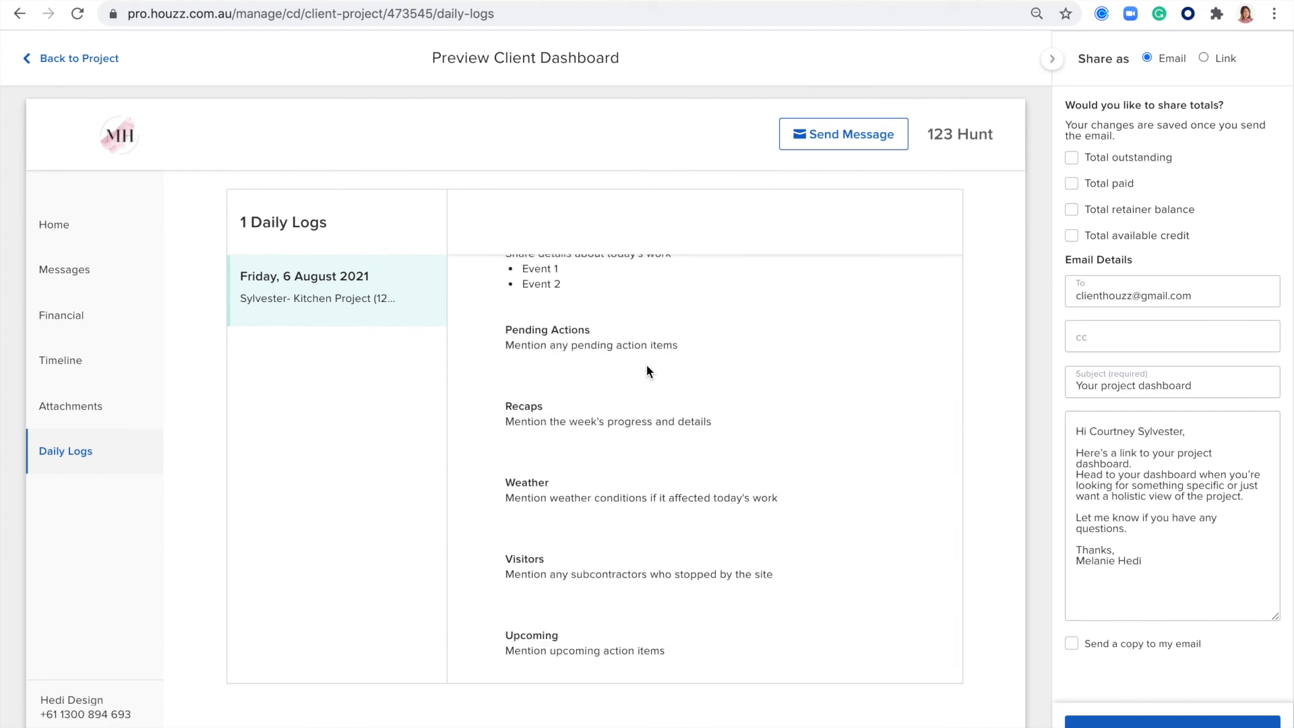
scroll(655, 392, down, 1)
scroll(713, 470, up, 3)
scroll(713, 470, down, 3)
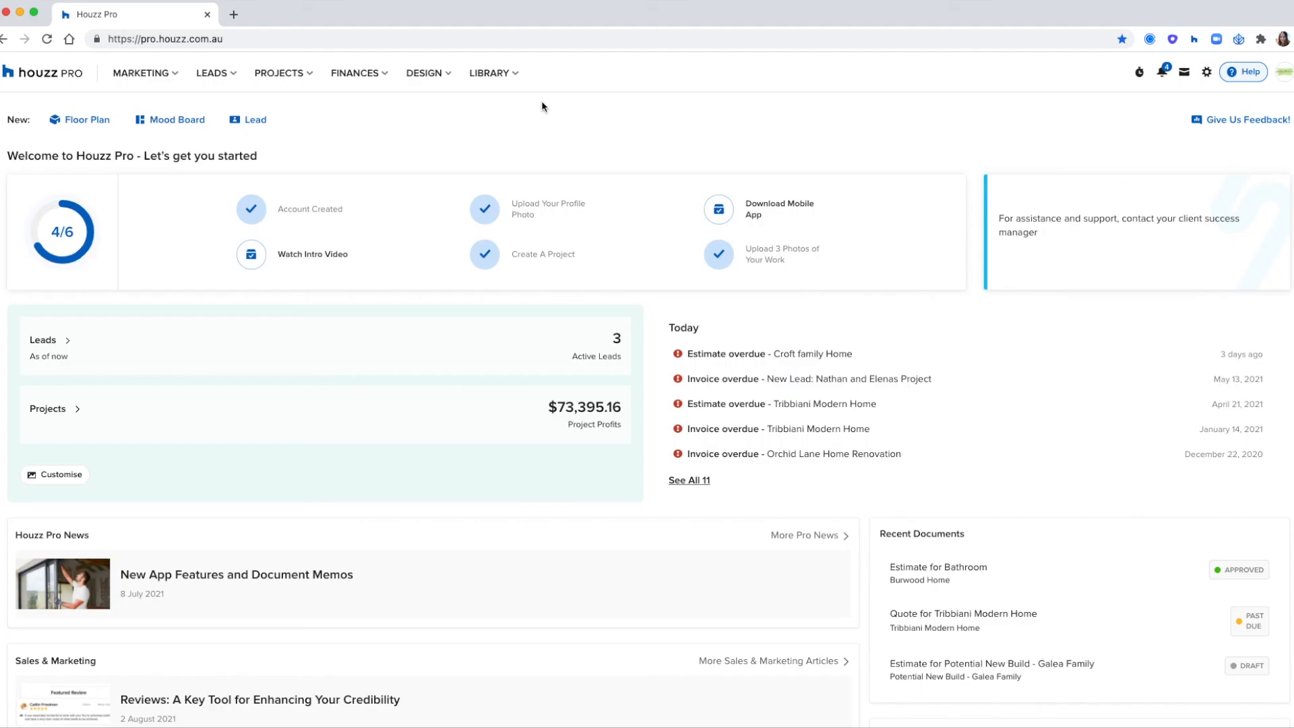
- Open the Mood Boards list among the designs
click(432, 72)
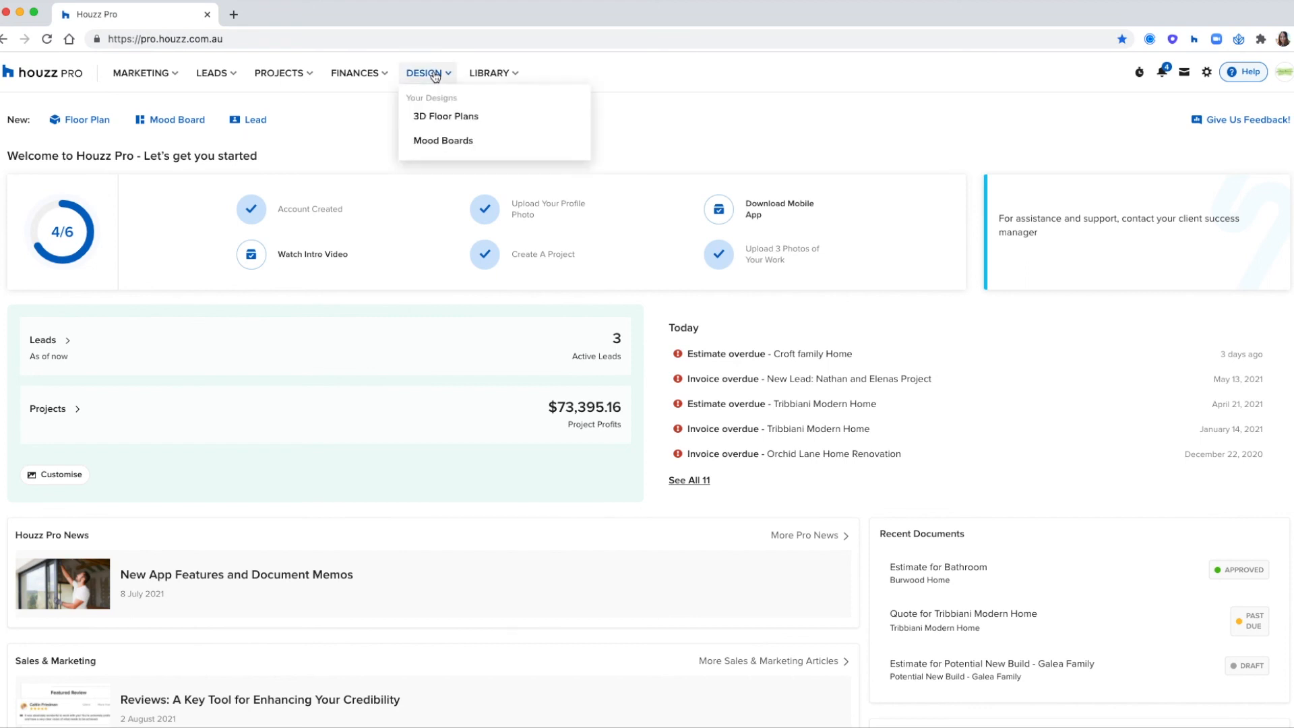
click(443, 141)
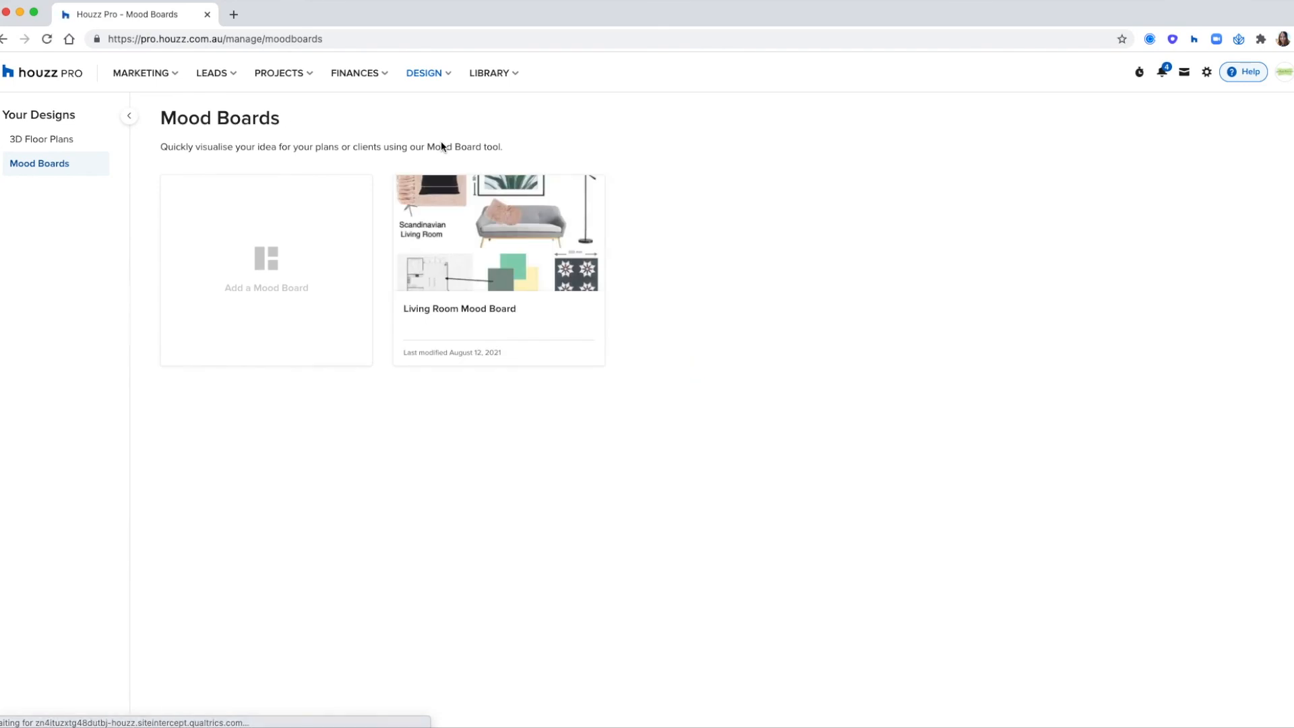
click(438, 73)
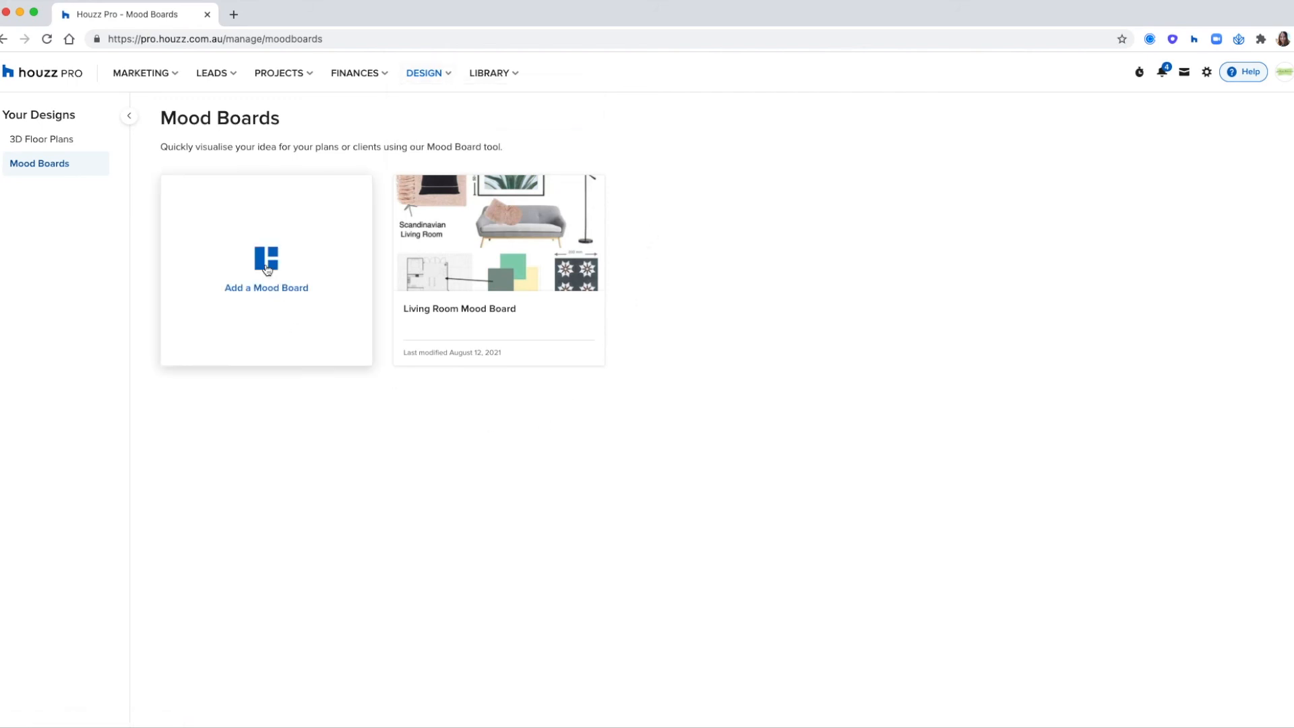
click(236, 297)
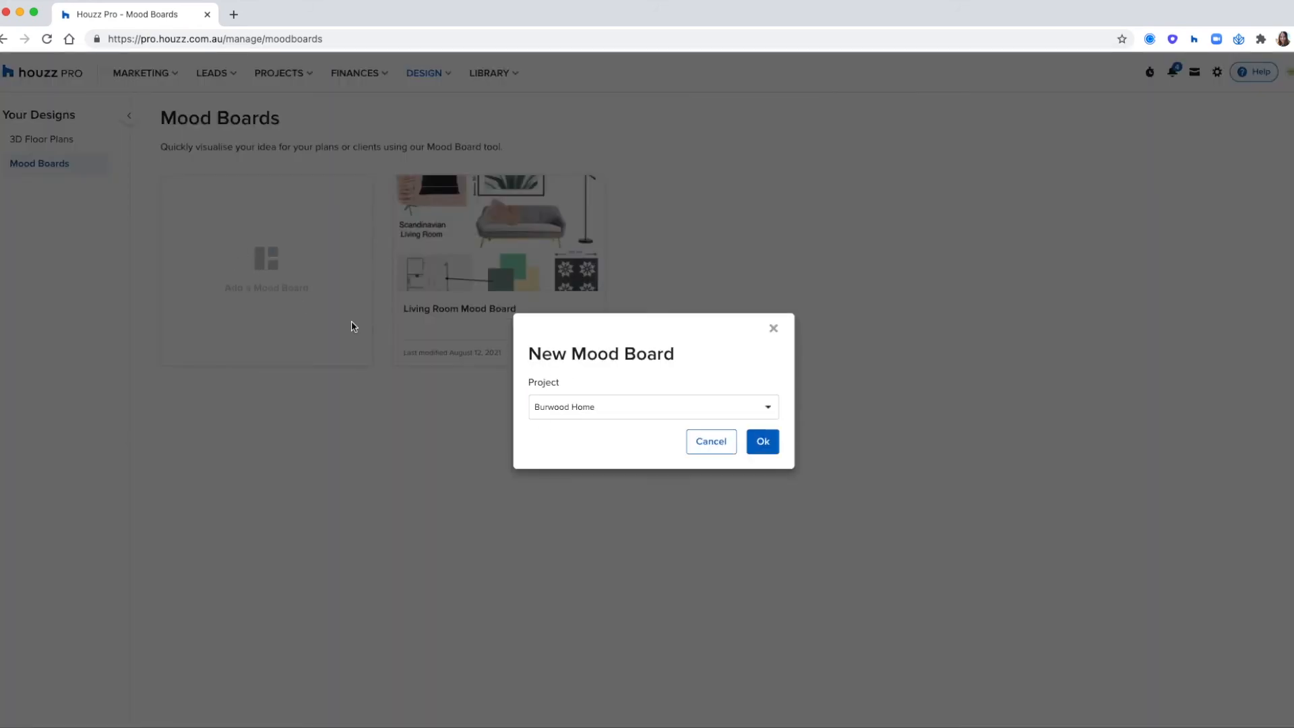
click(593, 406)
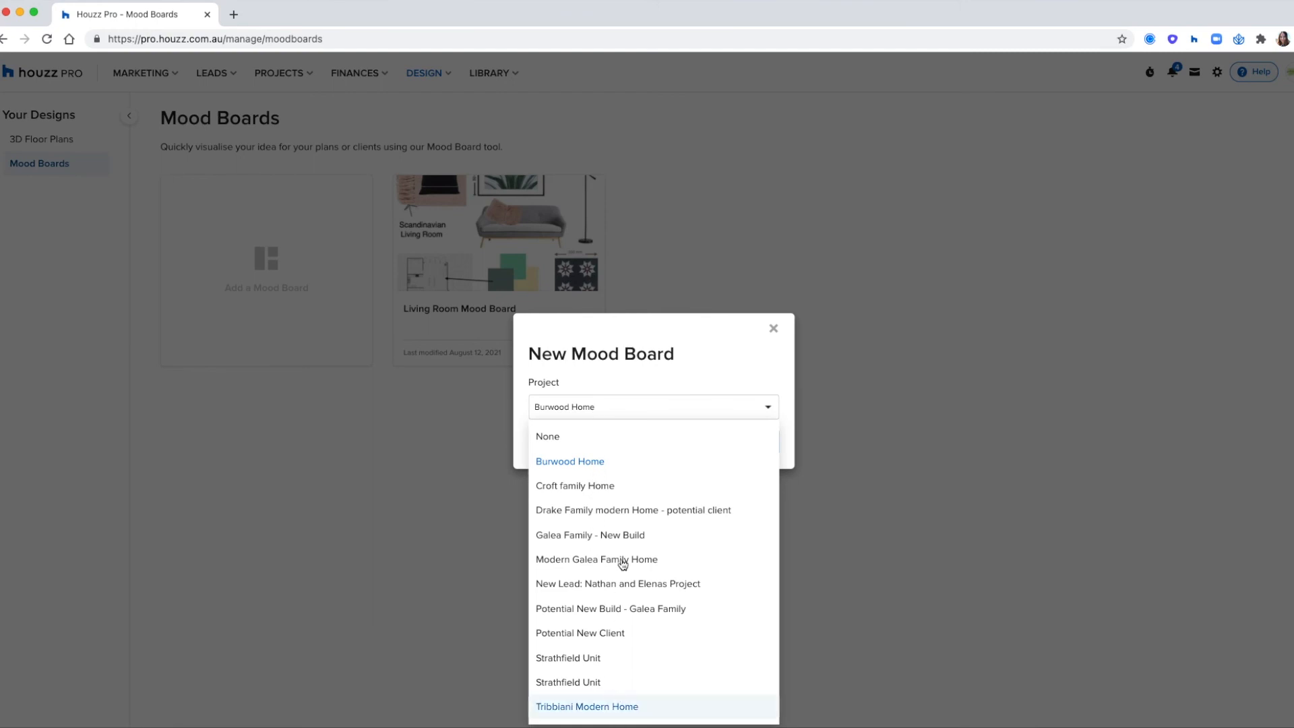
click(734, 365)
click(773, 330)
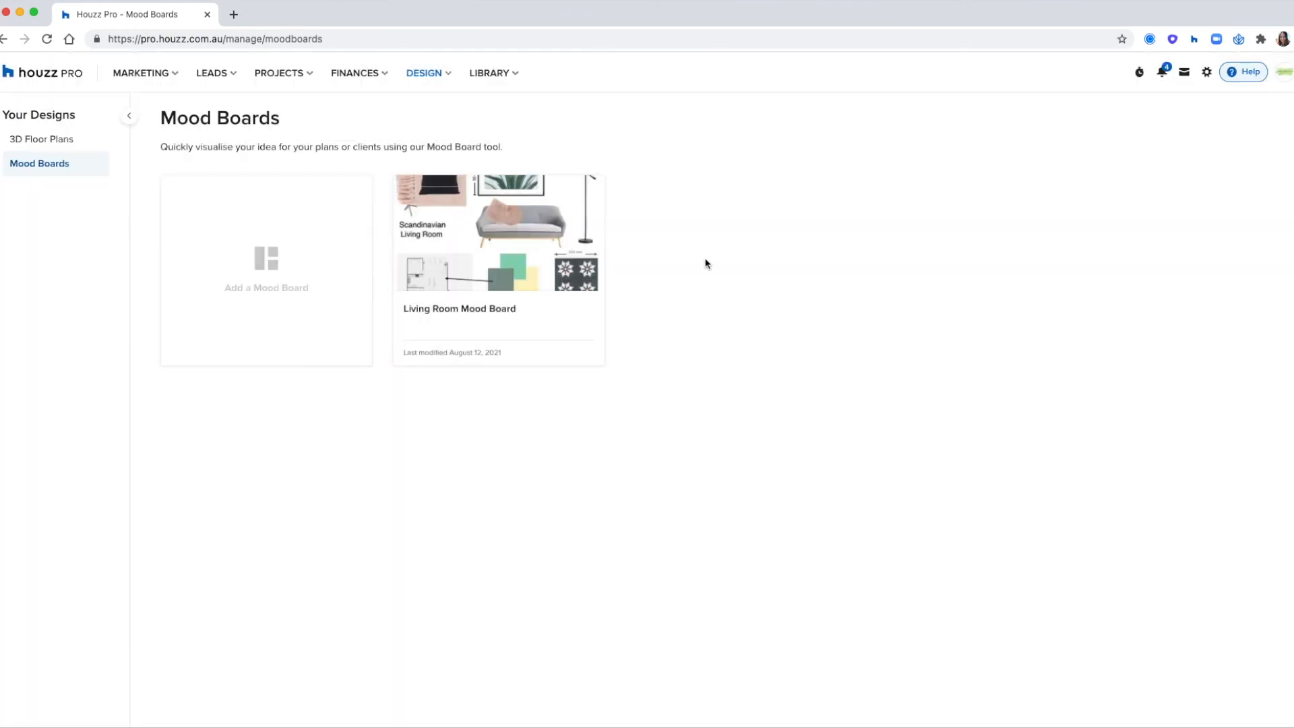
- Open the Living Room Mood Board and review the upload and ideabook options for adding a photo
click(482, 250)
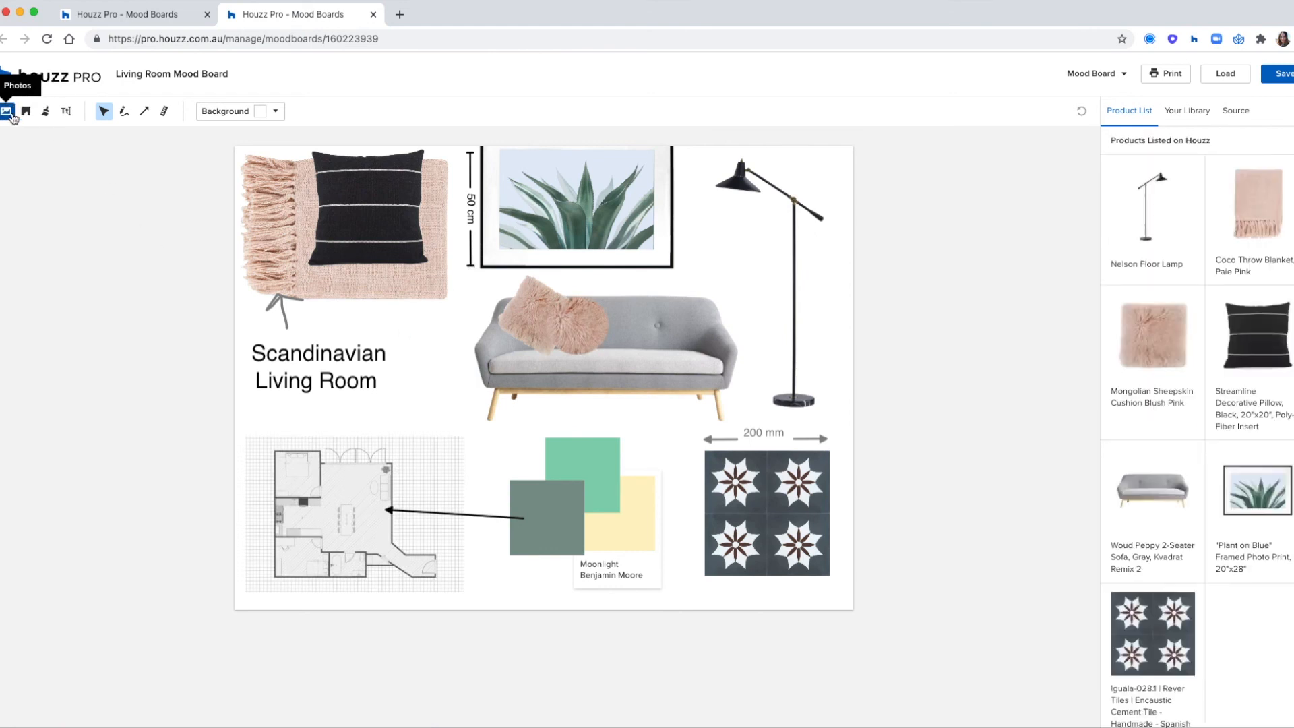
click(7, 112)
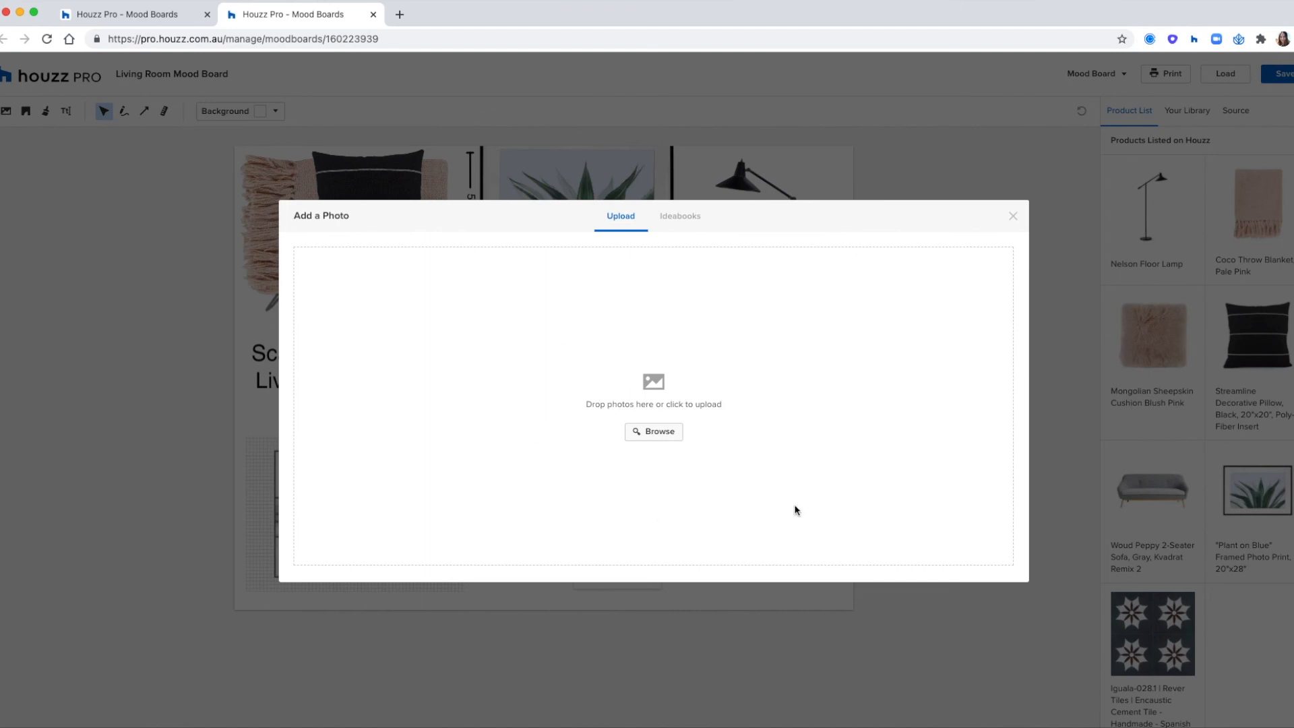
click(680, 216)
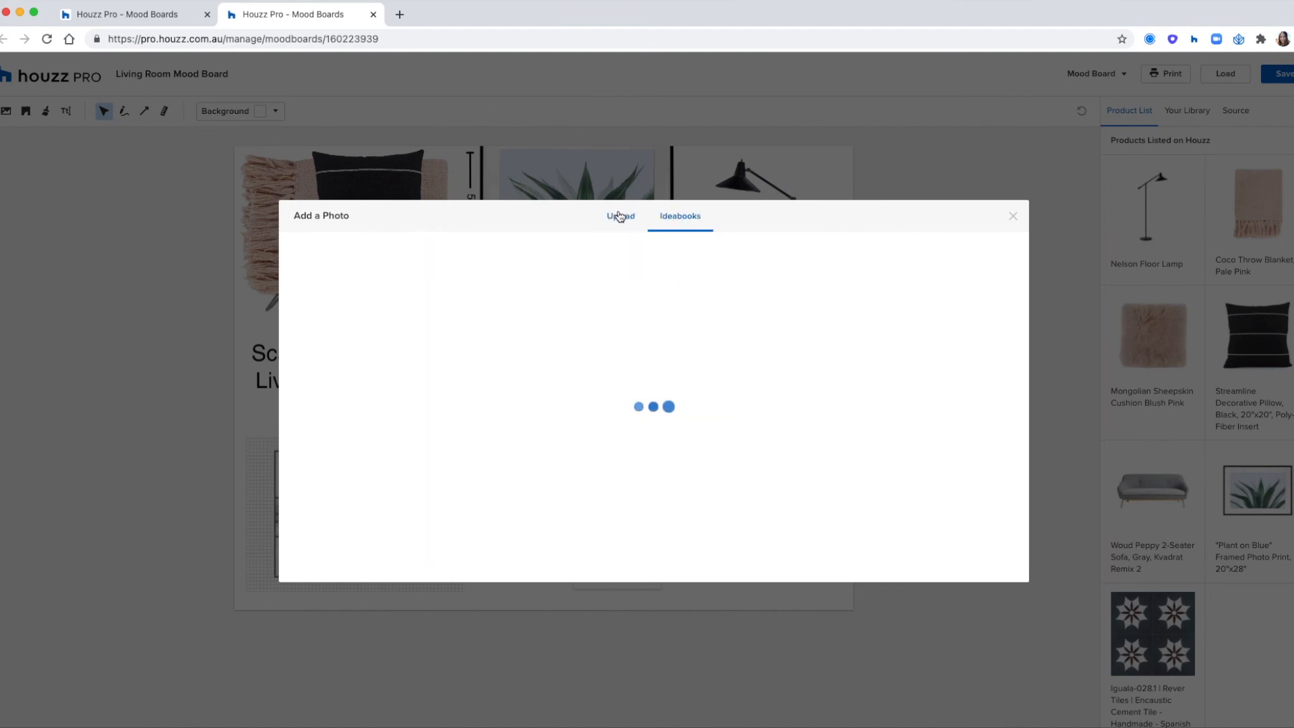
click(620, 215)
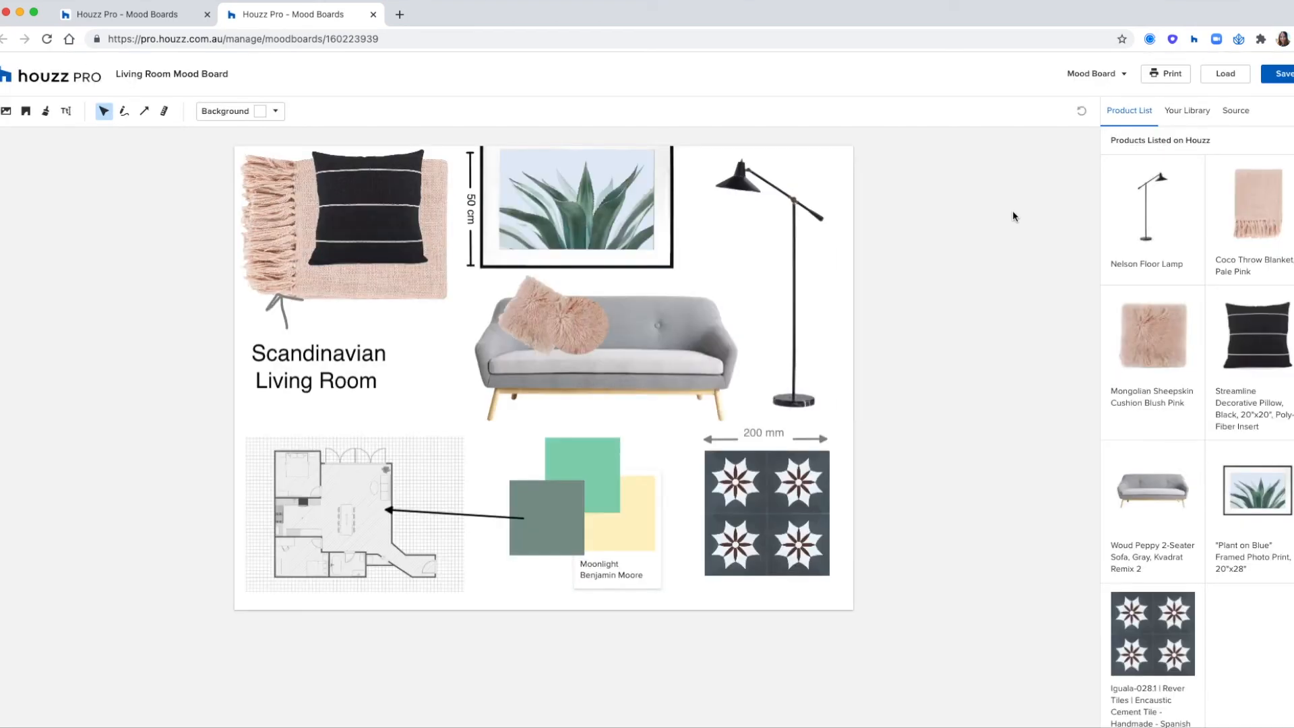
- Nudge the black floor lamp beside the sofa slightly, flip it and flip it back, and select the patterned tile
click(669, 387)
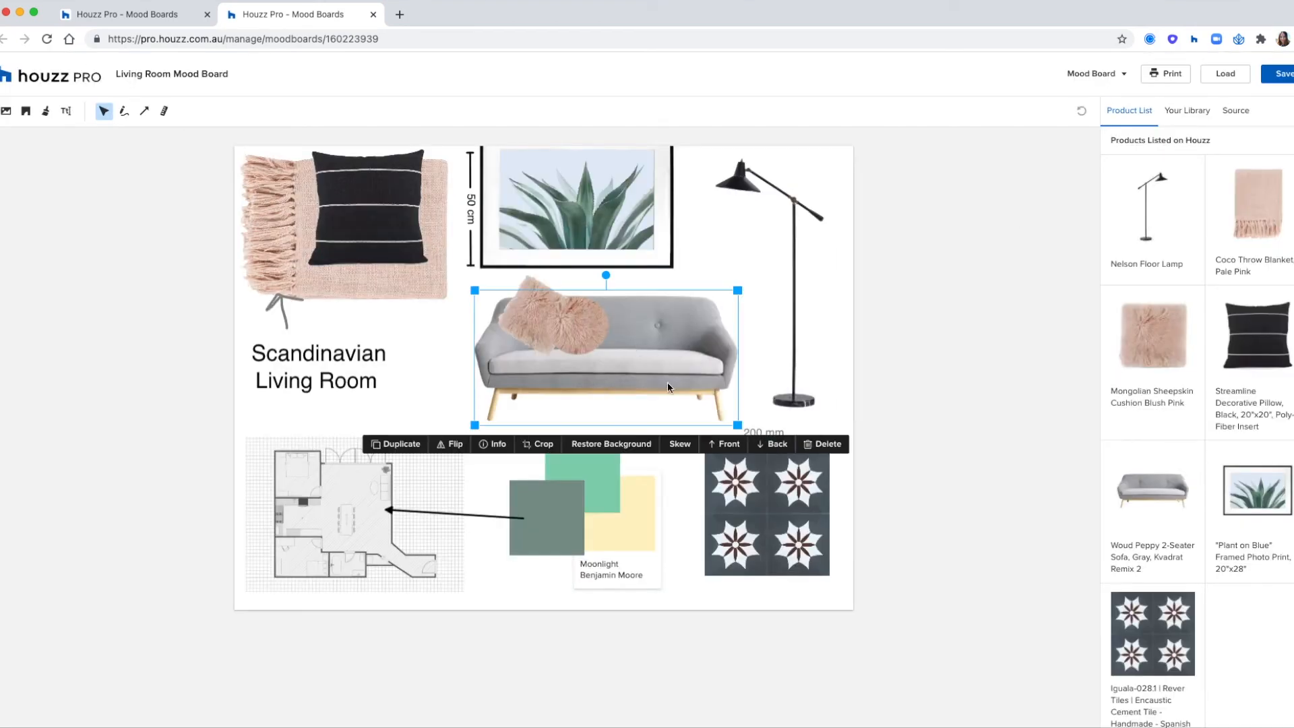
mouse_move(739, 297)
mouse_down()
mouse_move(800, 229)
mouse_move(741, 308)
mouse_move(748, 291)
mouse_up()
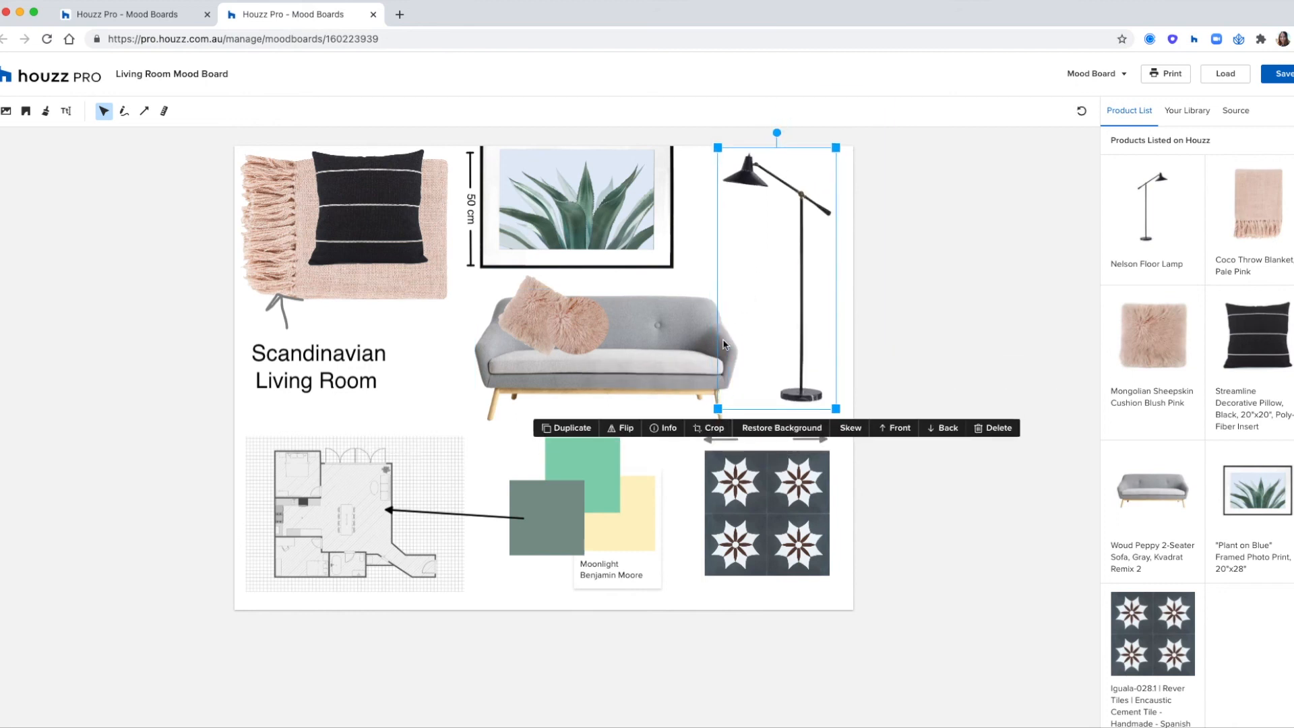
click(626, 429)
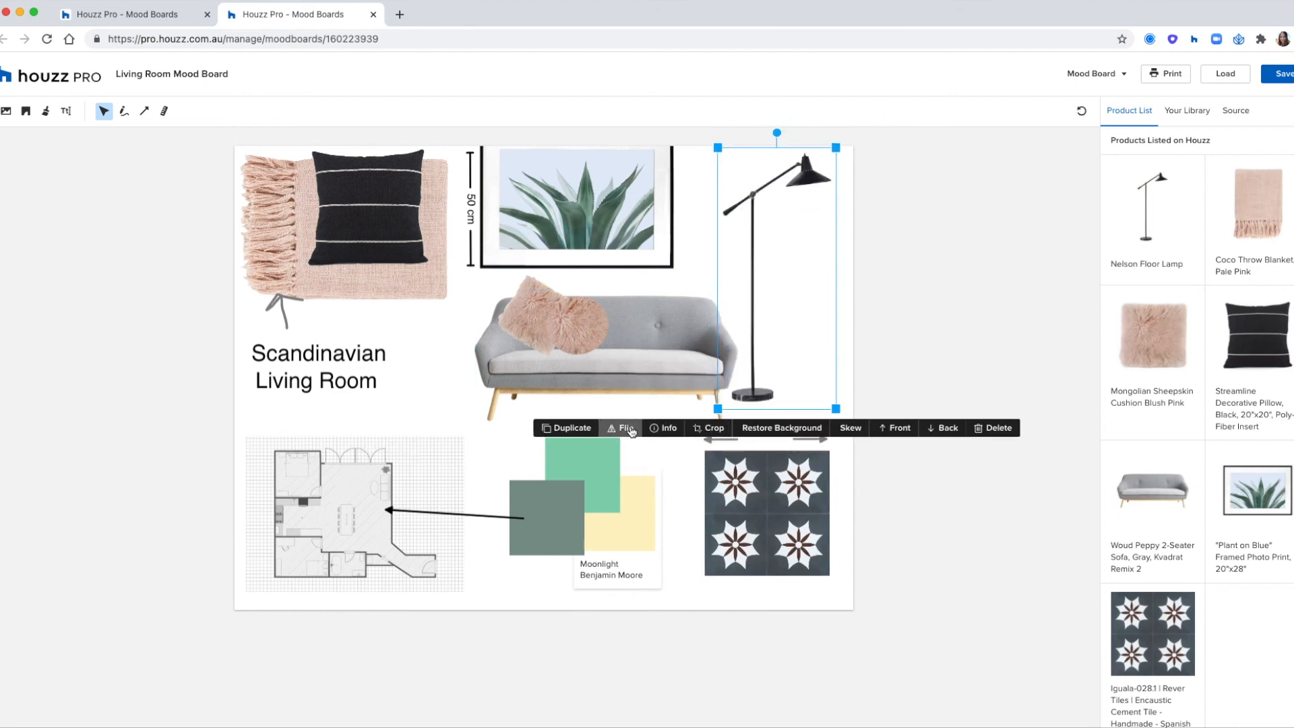
click(631, 432)
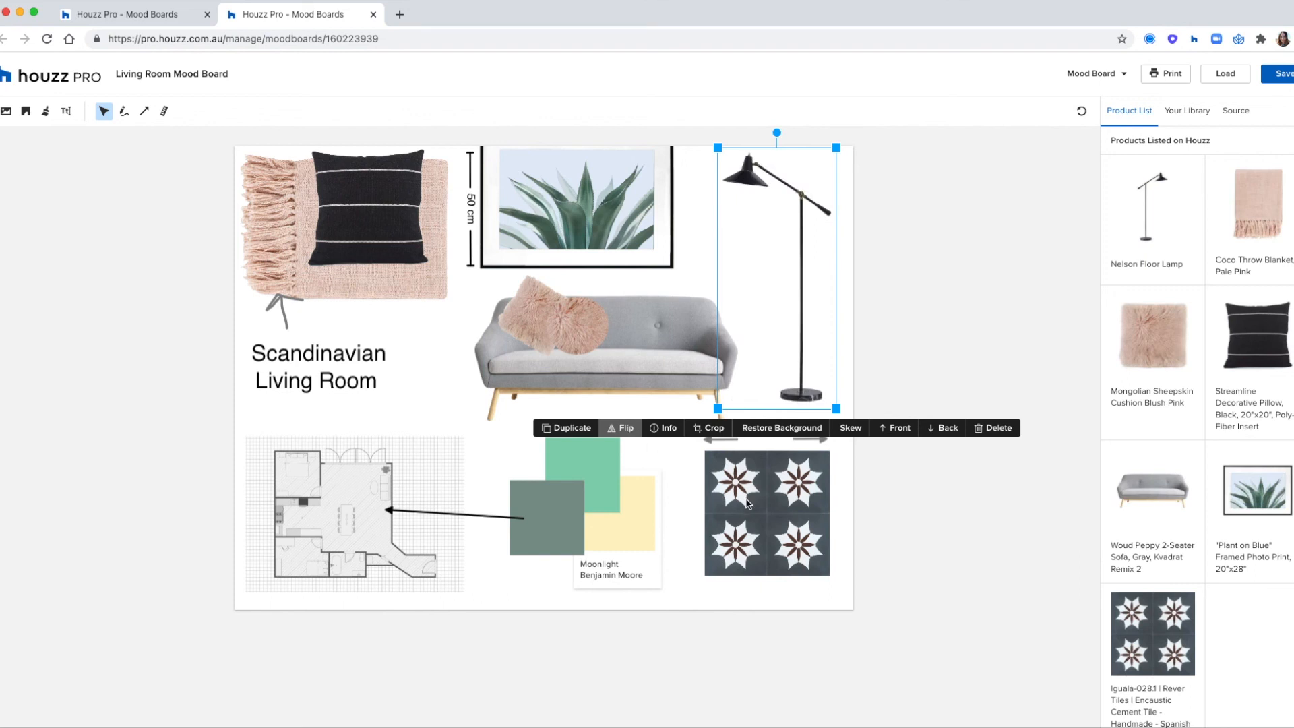
click(747, 503)
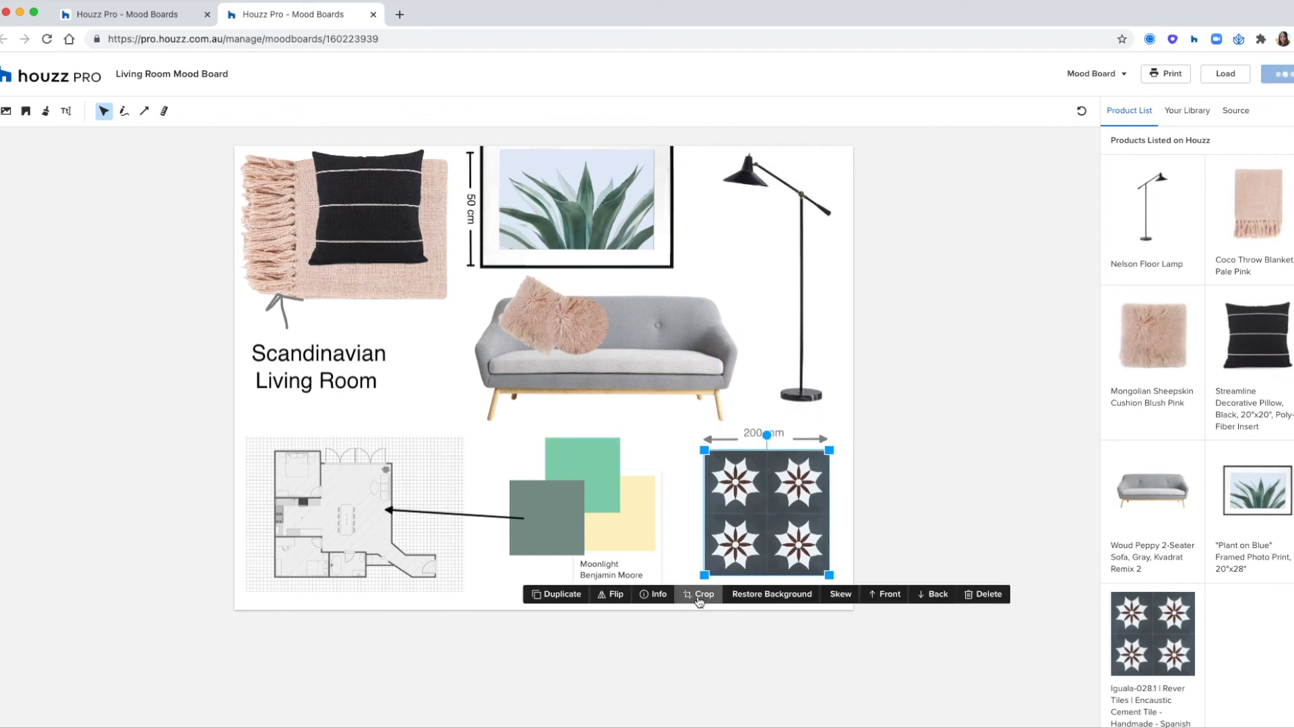
- Enlarge the oval crop of the round pink sheepskin cushion on the sofa
click(572, 343)
click(523, 374)
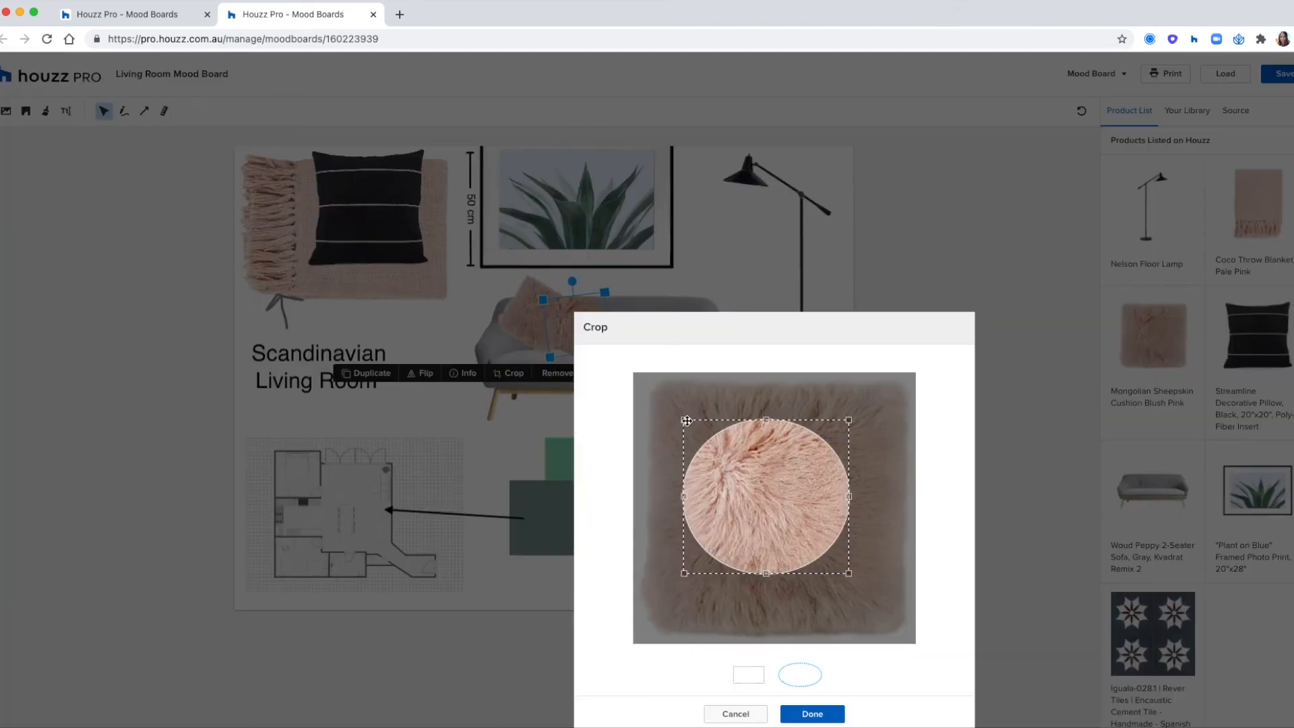
drag(730, 443, 769, 493)
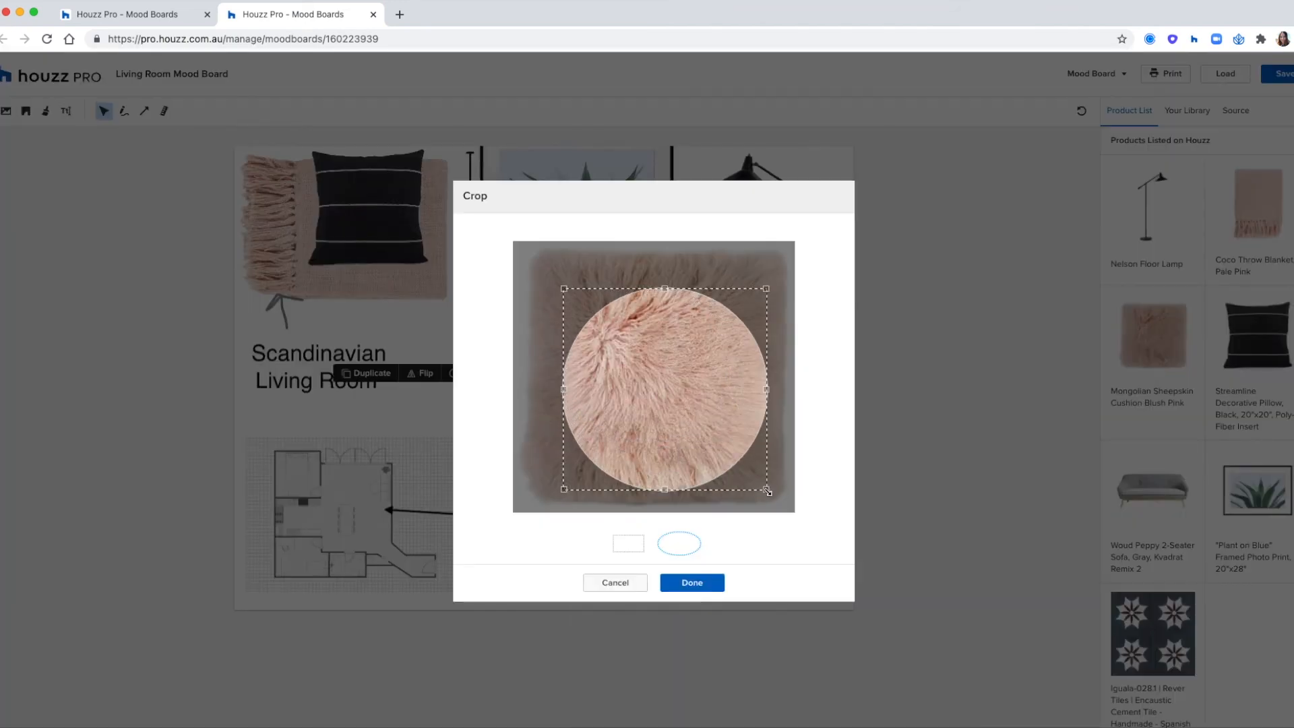
click(692, 582)
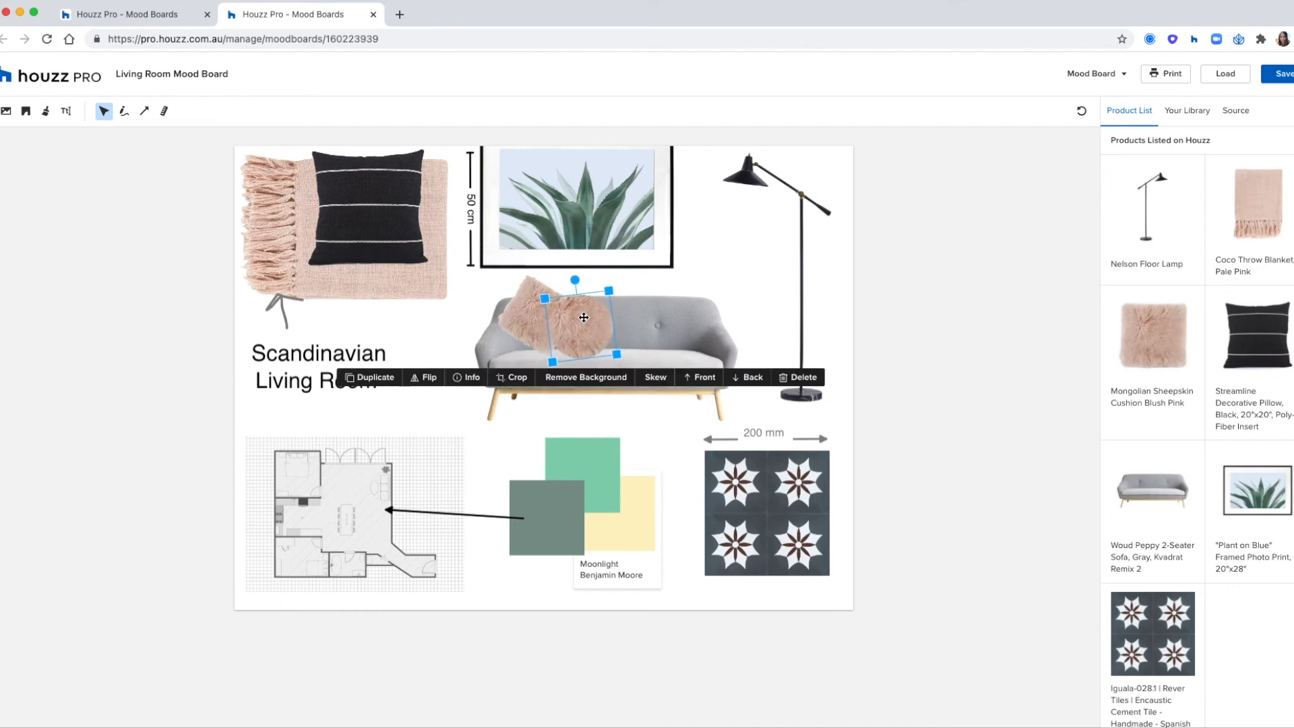
- Restore the grey sofa's background and shift the sofa slightly up and to the right
click(630, 414)
click(616, 444)
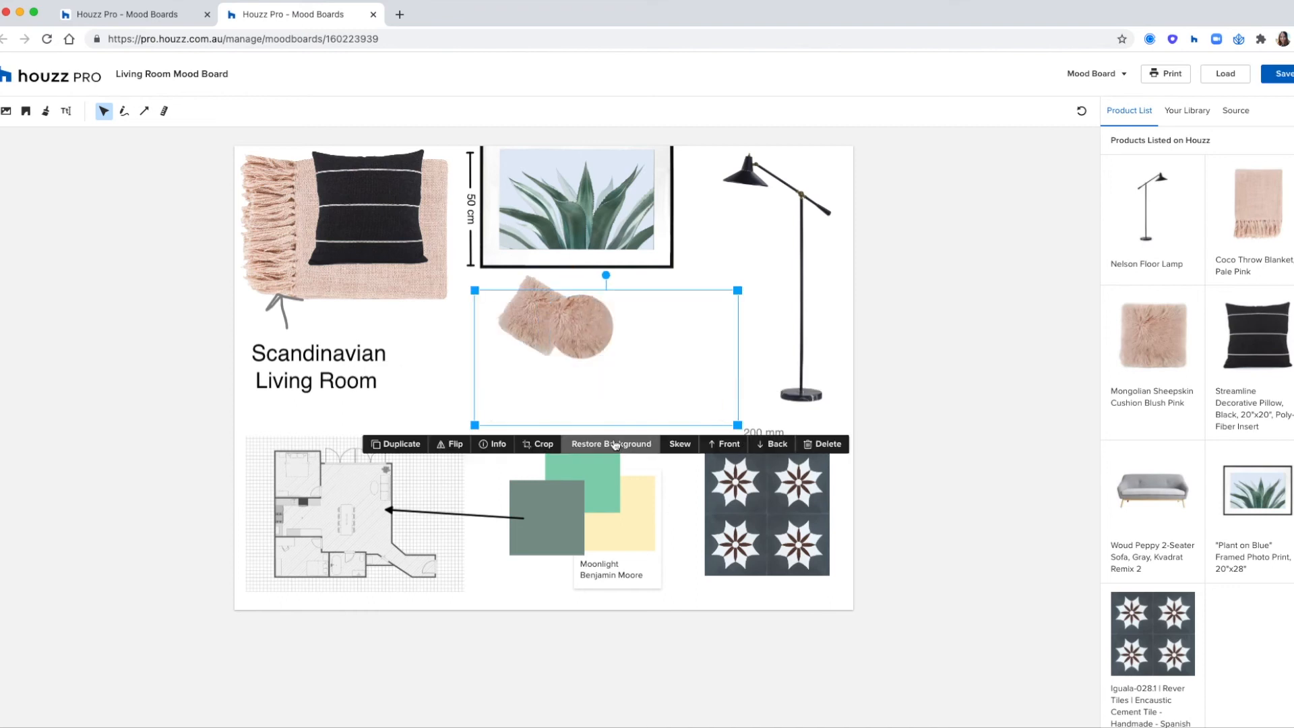
drag(674, 380, 678, 309)
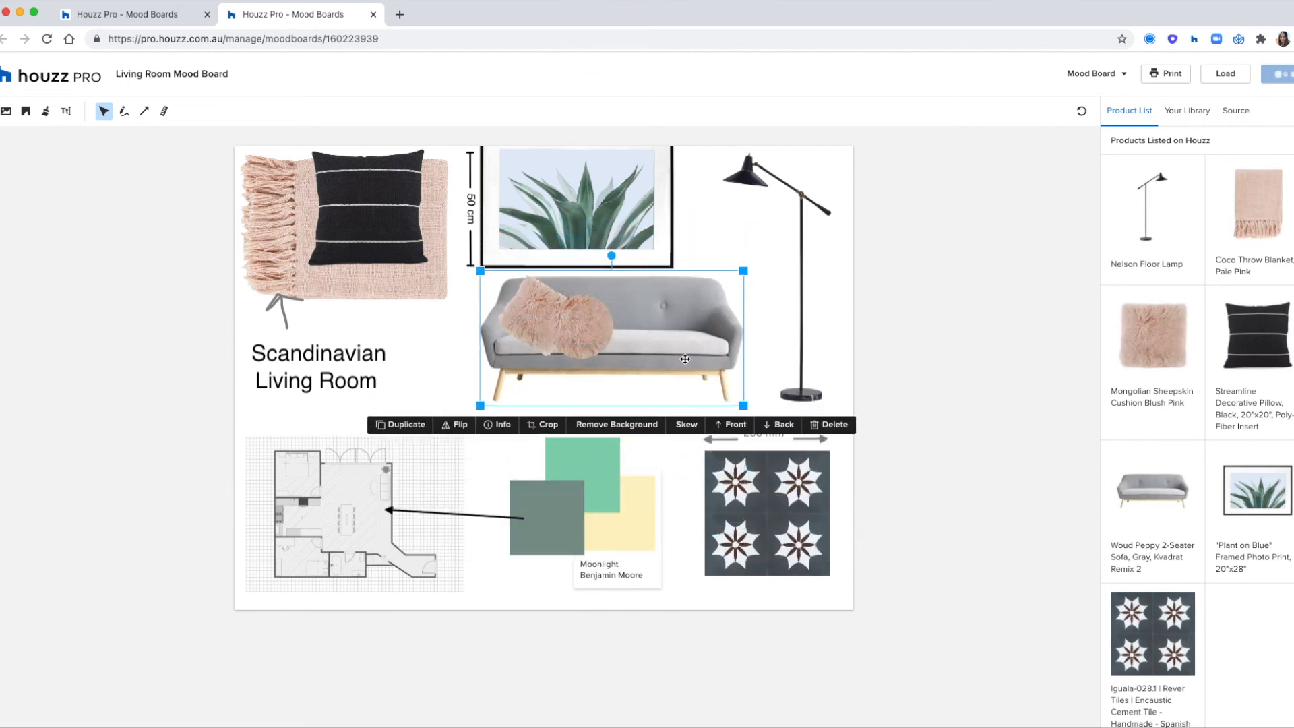
click(872, 350)
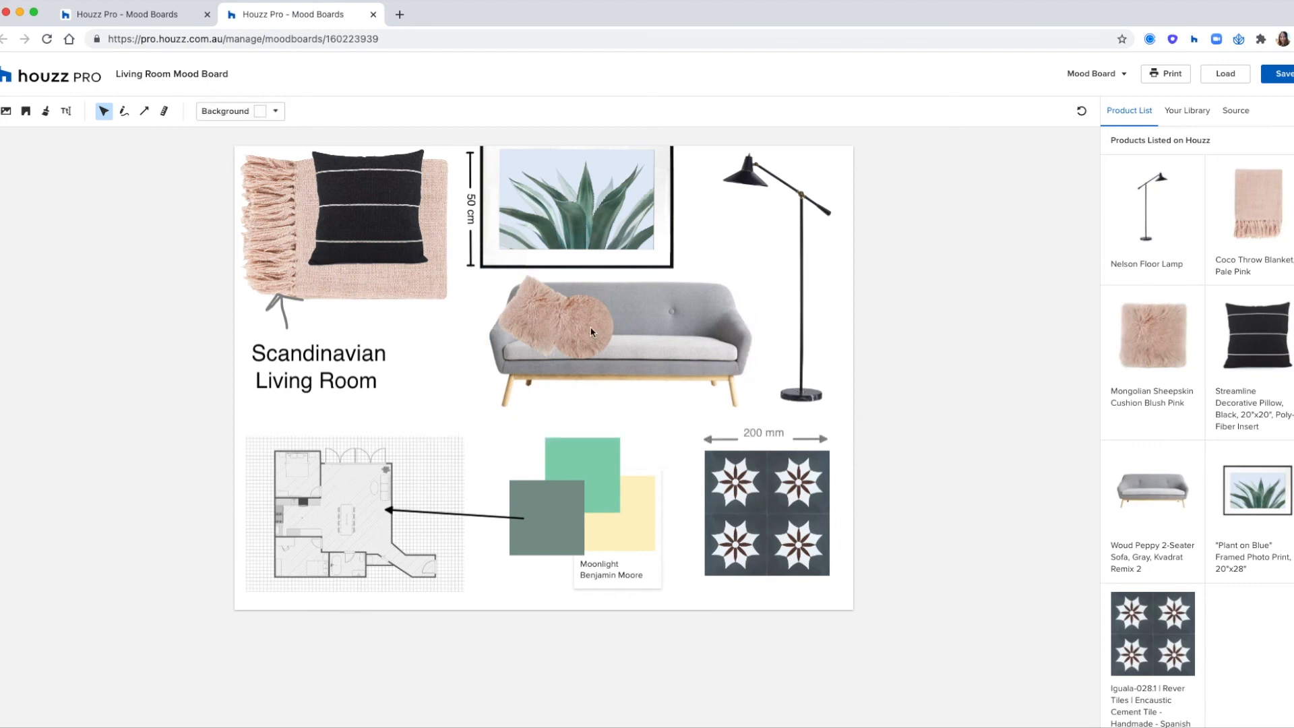
- Move the black striped pillow lower on the pink throw, then restore and remove its background again
drag(369, 223, 397, 256)
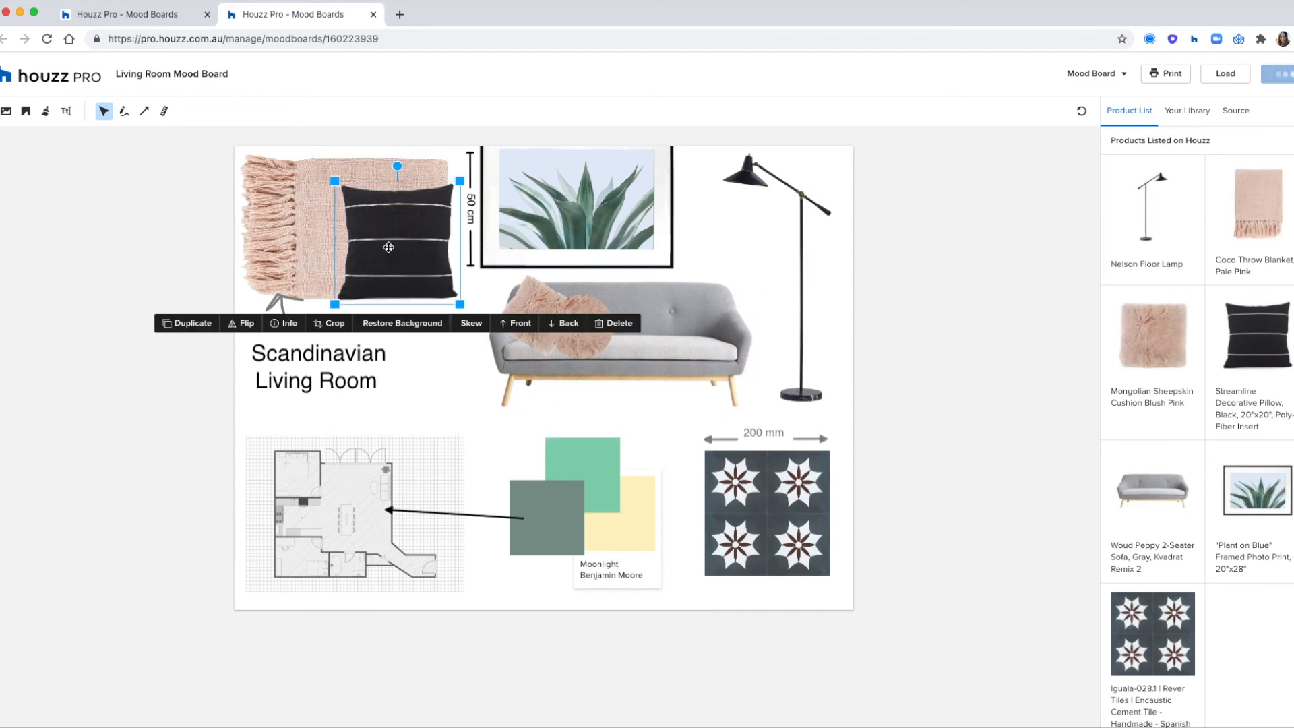
click(393, 316)
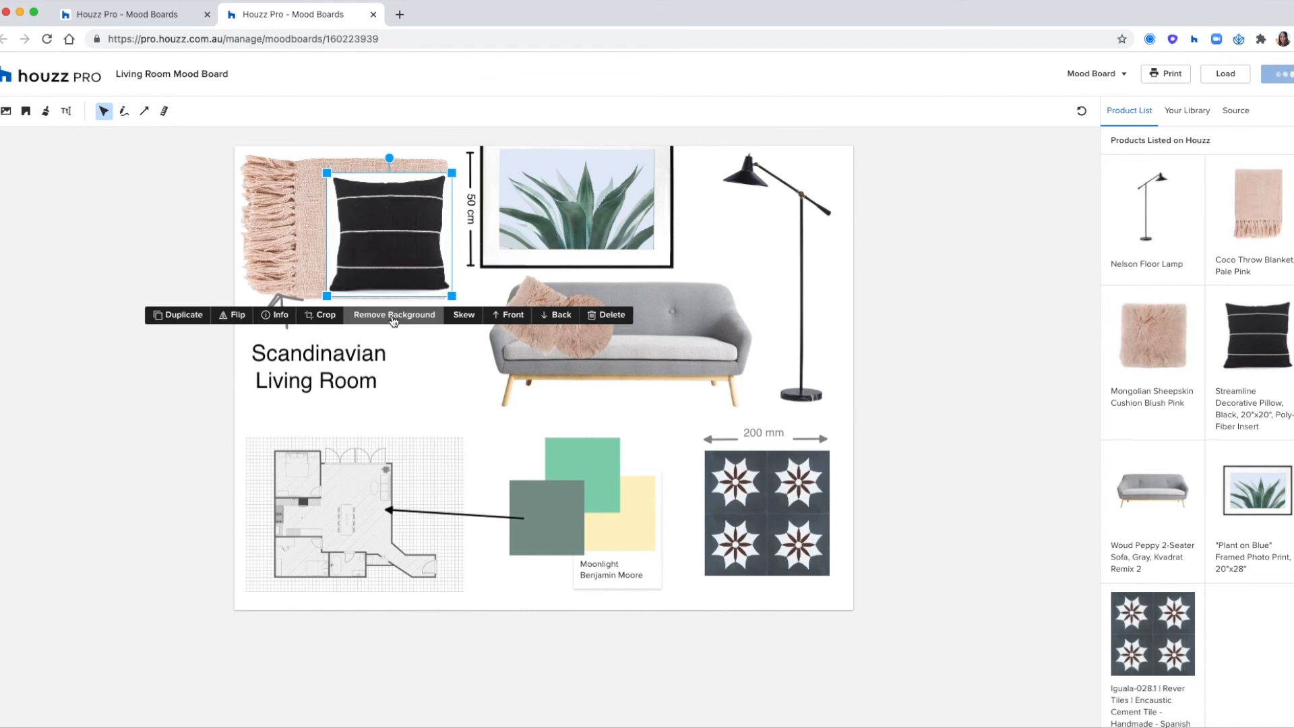
click(394, 320)
- Add another Strathfield Unit floor plan, try it over the existing plan, and delete it
click(27, 112)
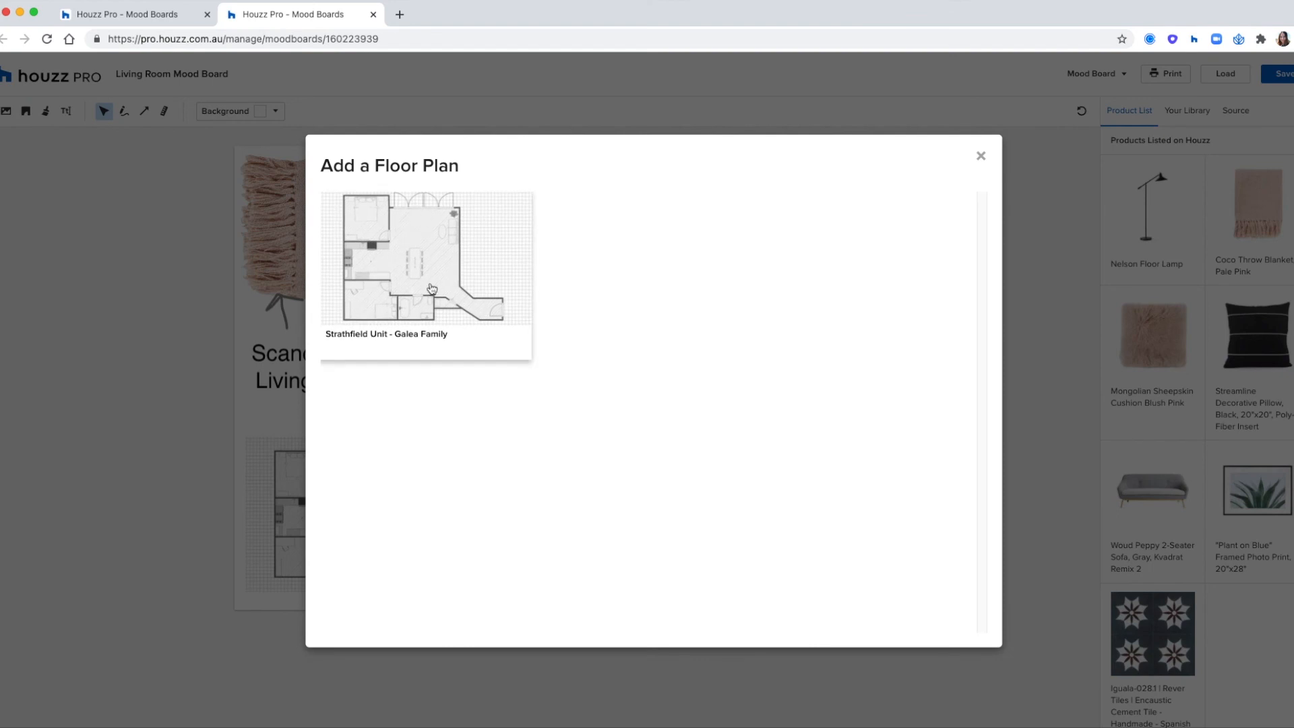
click(420, 259)
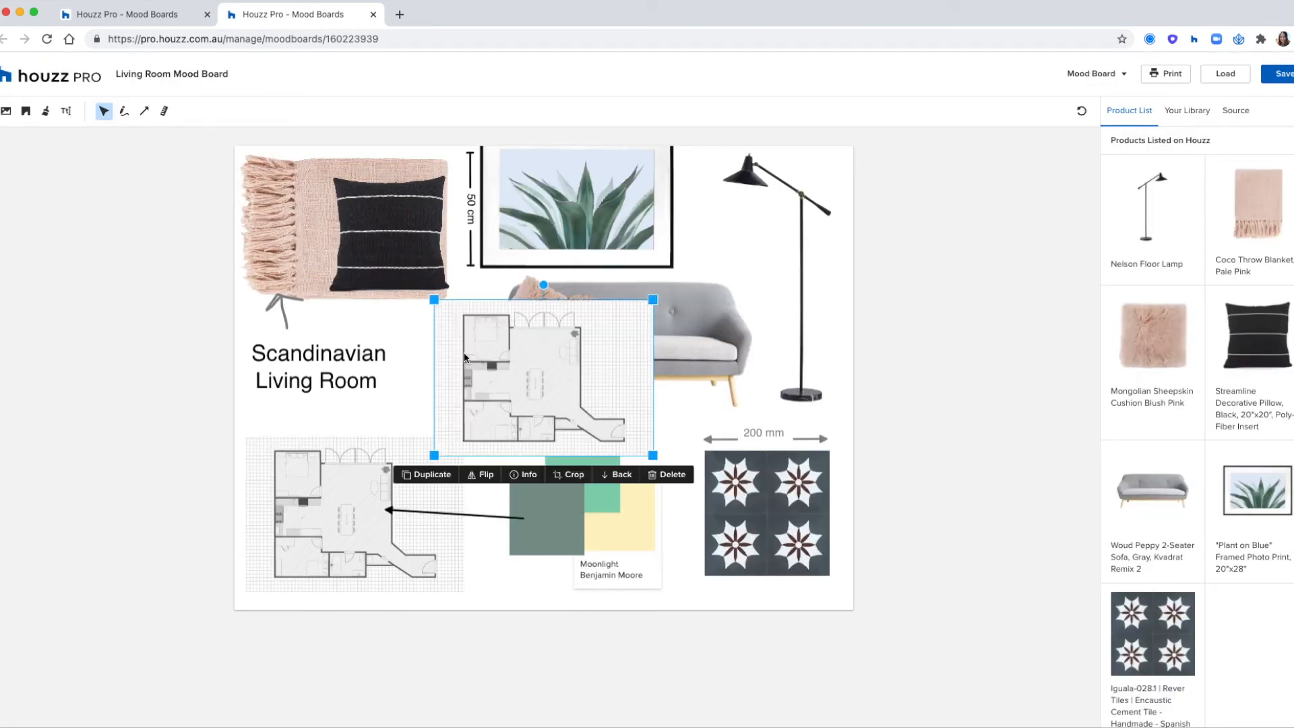
drag(556, 376, 375, 506)
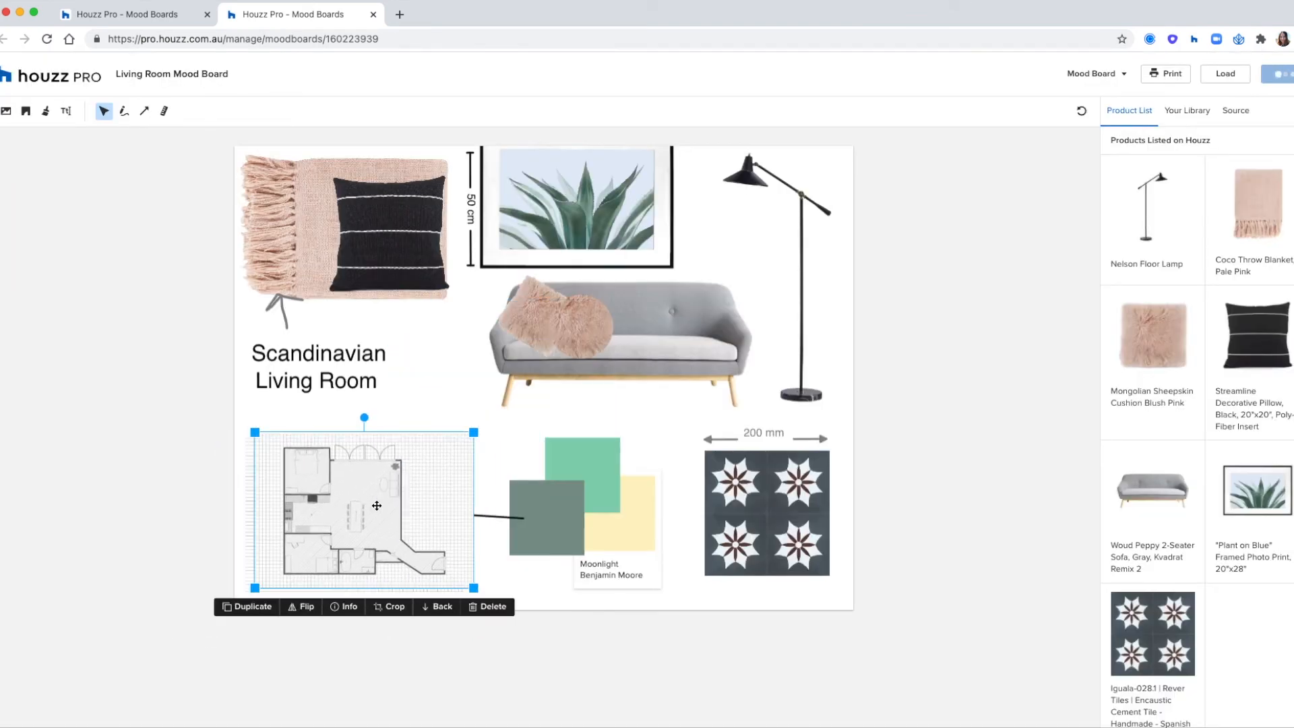
click(245, 607)
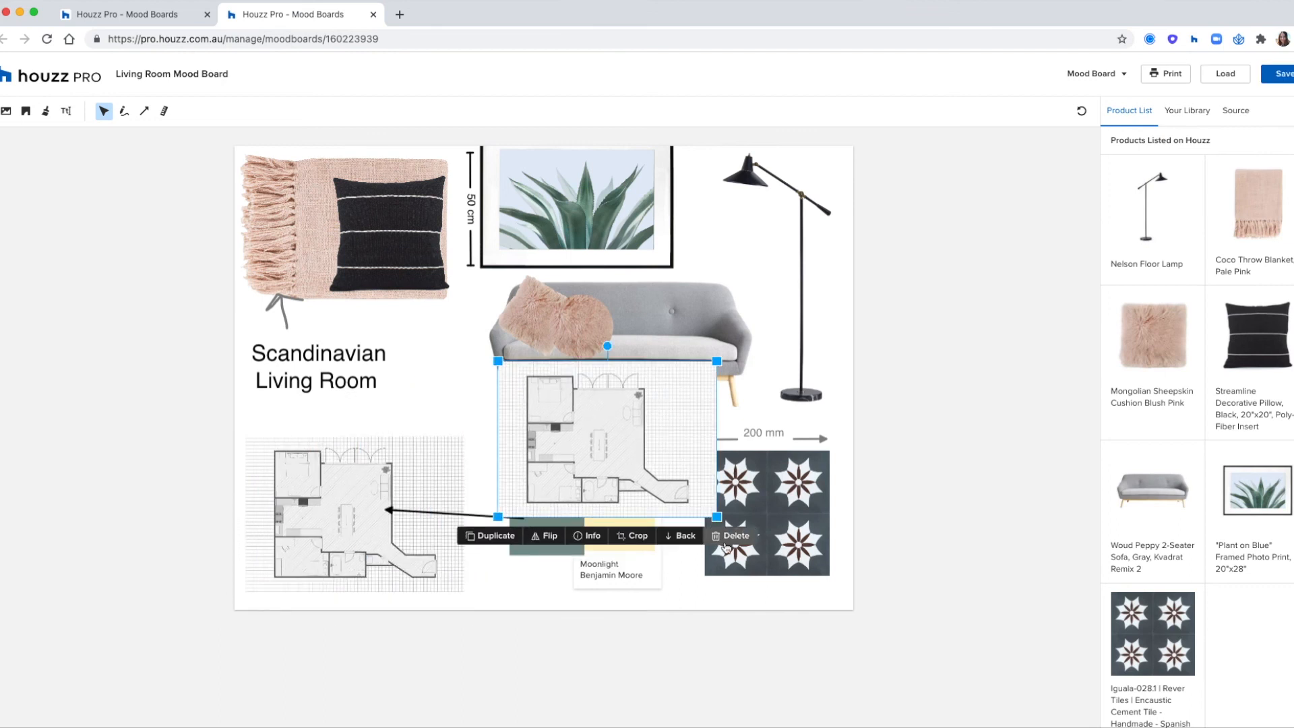
click(730, 540)
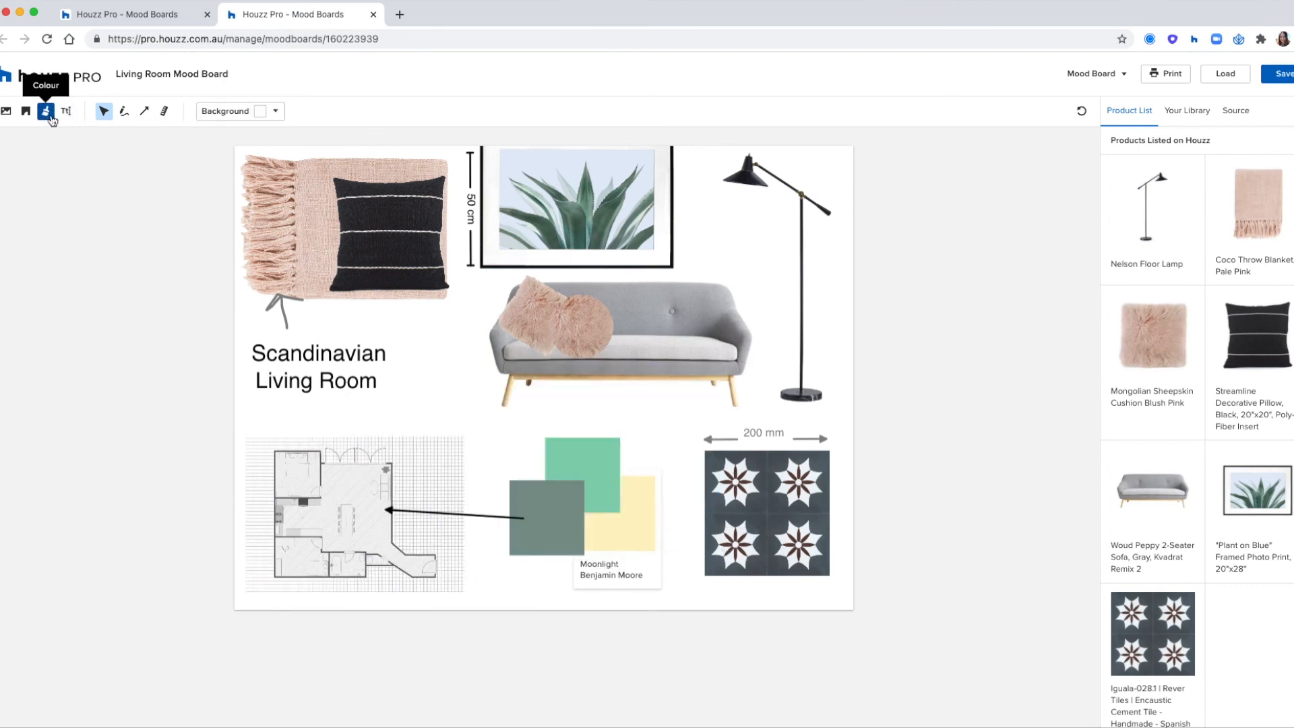
- Inspect the board's paint swatches and toggle the Moonlight swatch's detail off and on
click(625, 548)
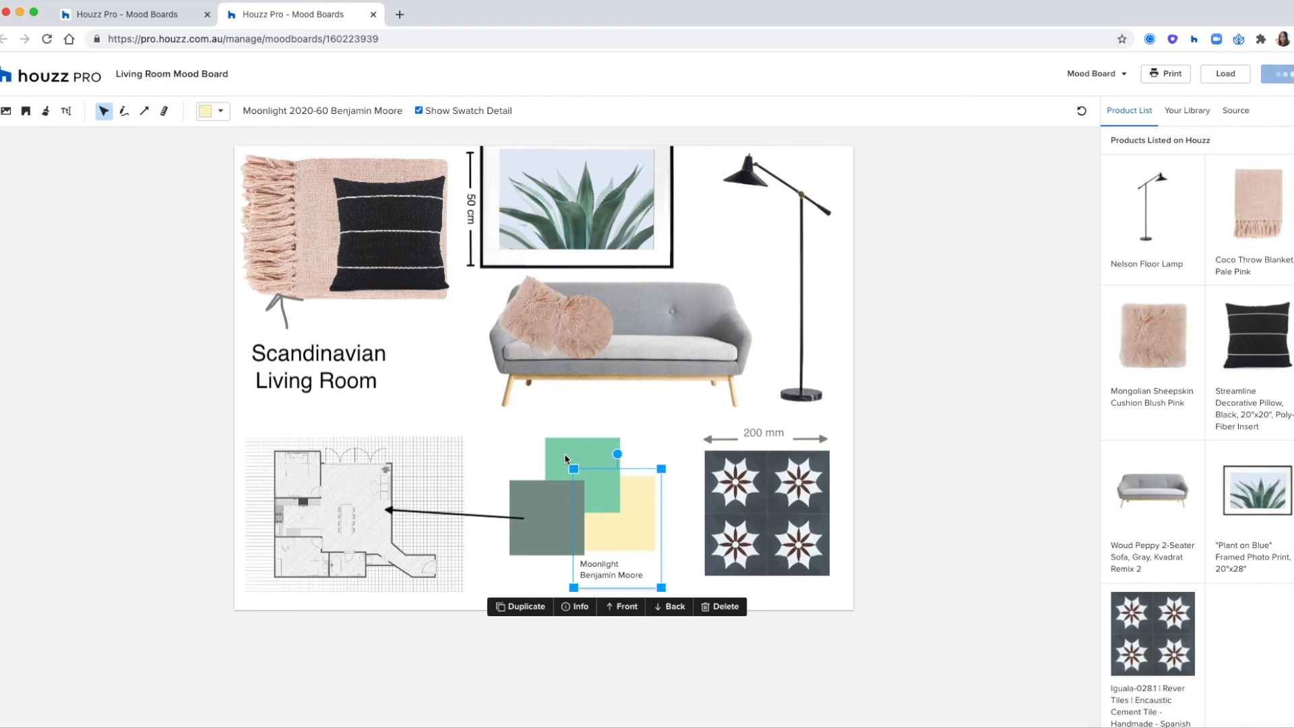
click(566, 460)
click(532, 492)
click(597, 474)
click(627, 544)
click(419, 110)
click(418, 110)
click(125, 179)
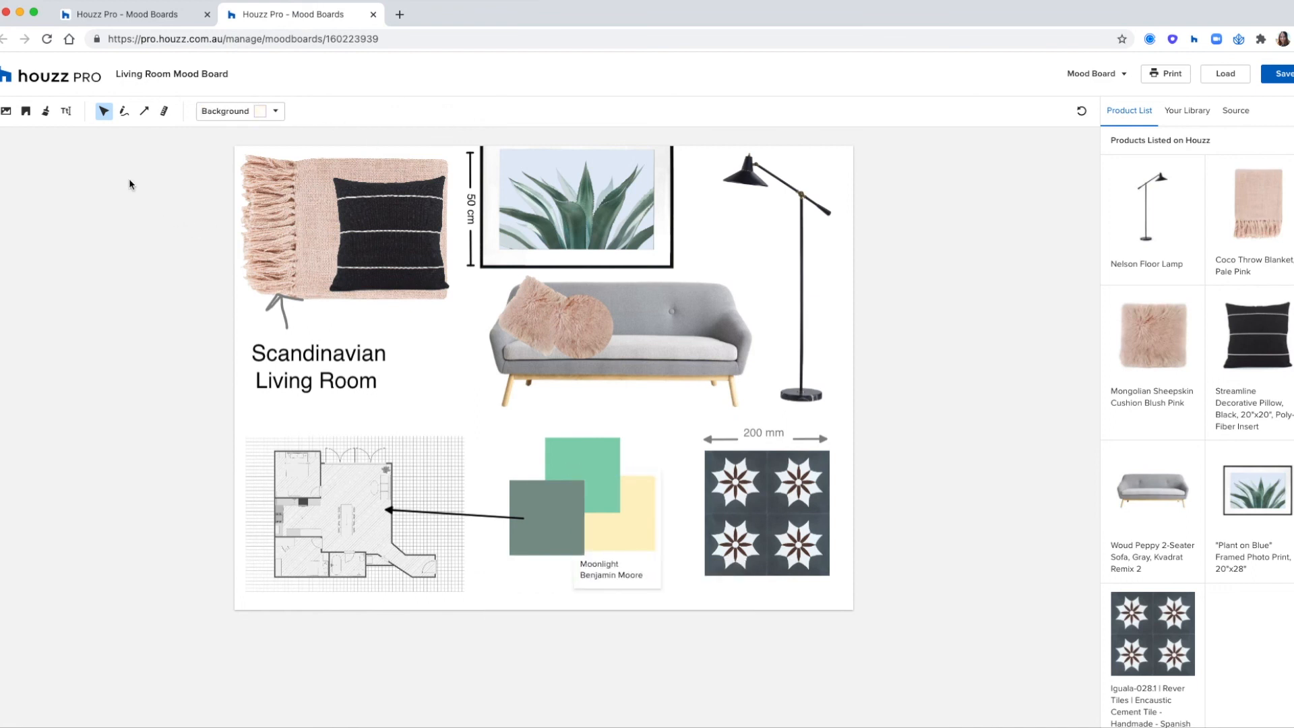
- Check the text formatting options, draw an orange freehand stroke near the floor lamp and undo it
click(66, 112)
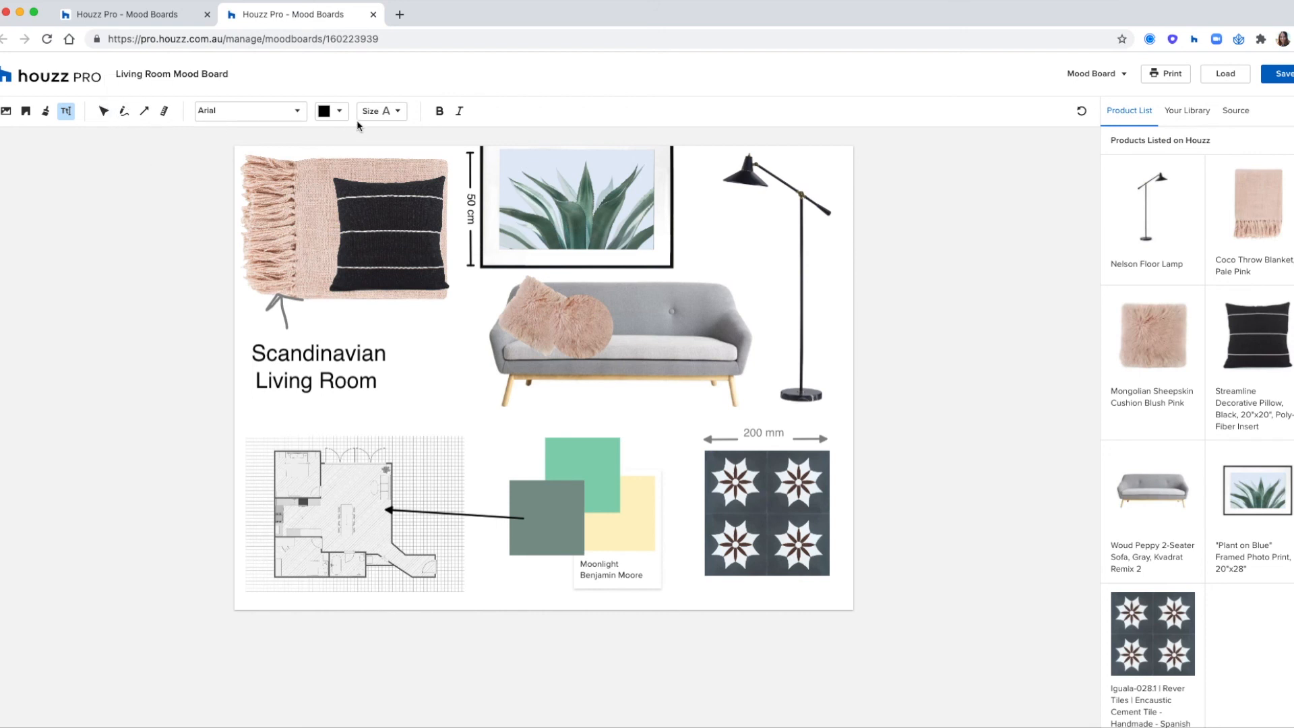
click(123, 114)
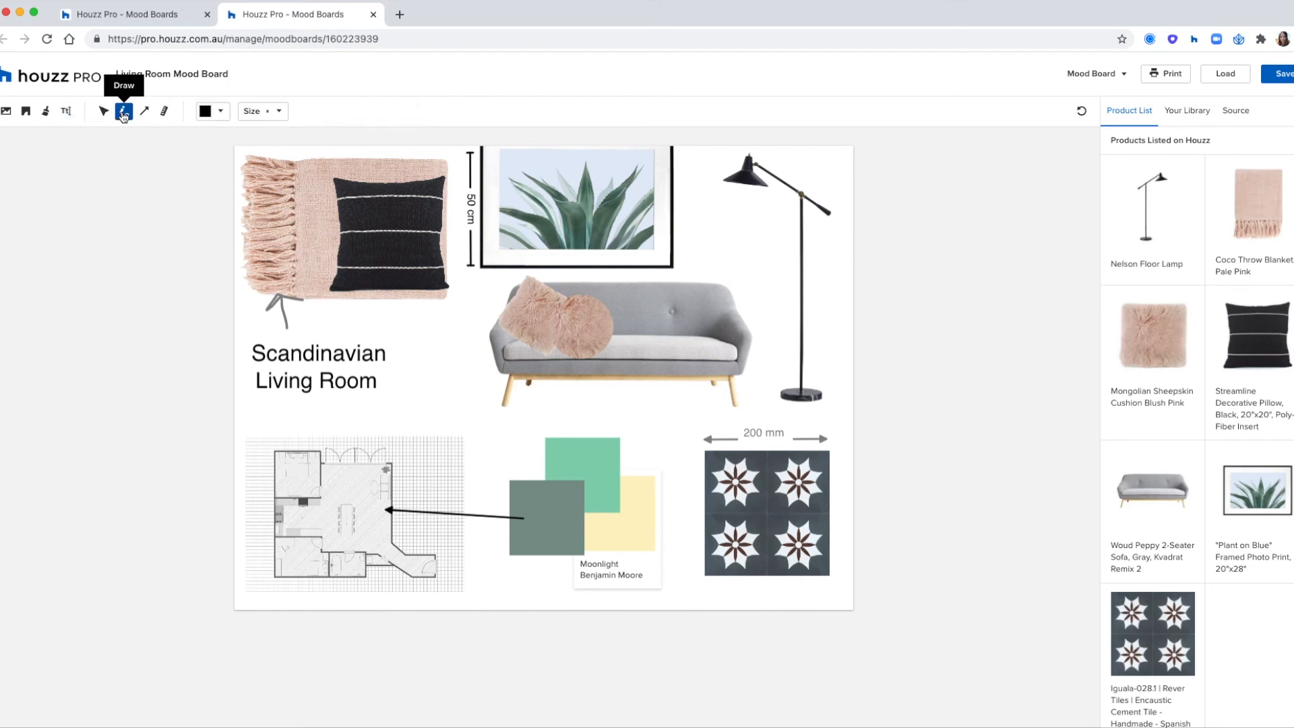
click(205, 112)
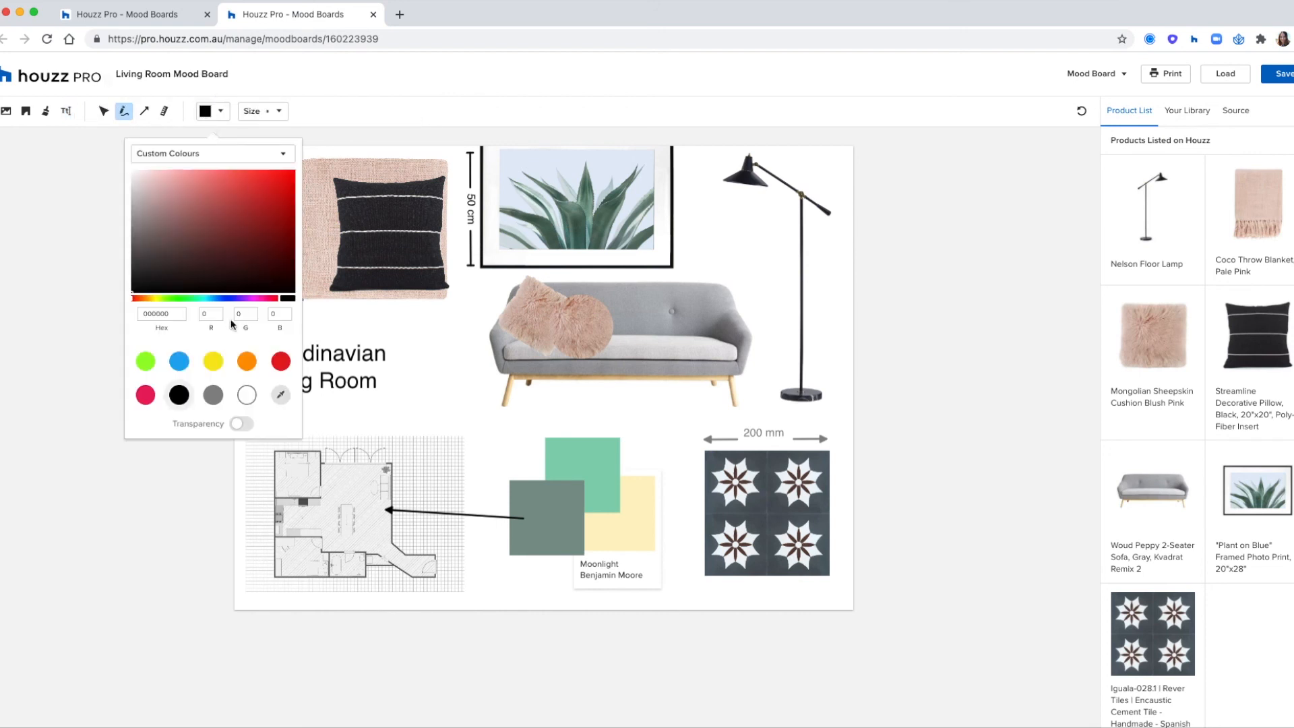
click(247, 360)
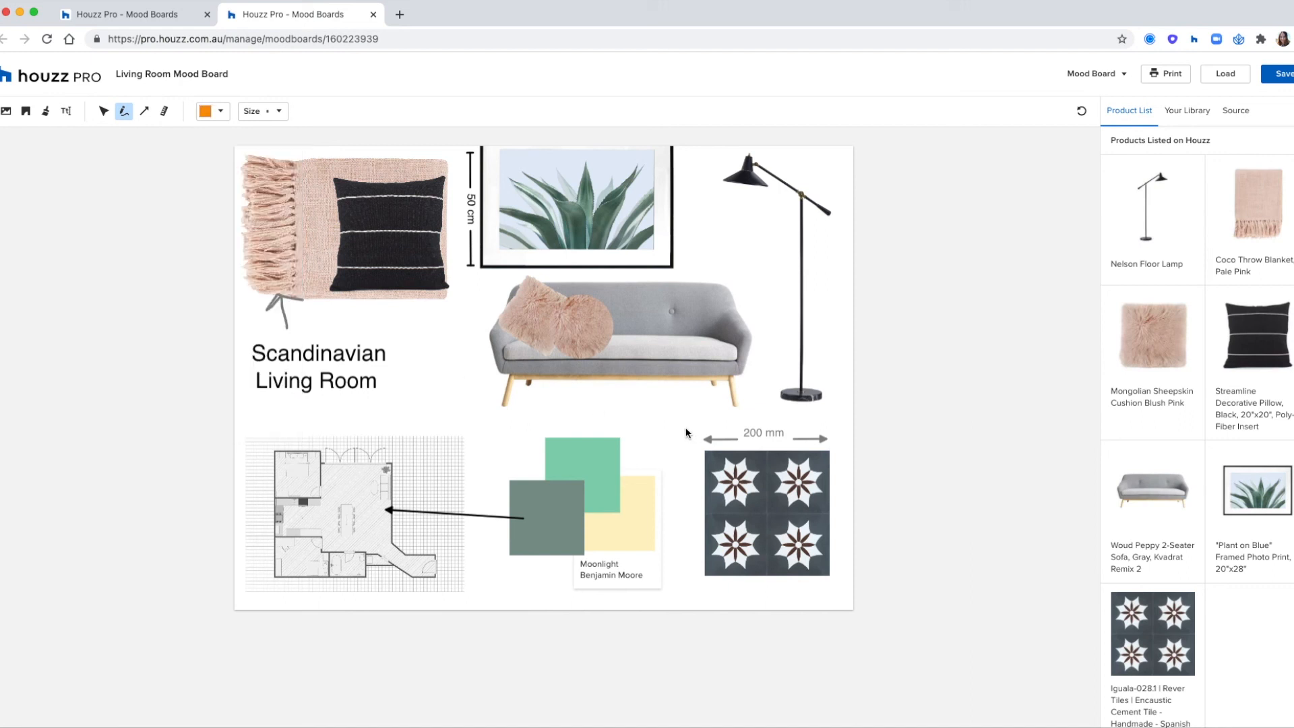
drag(756, 229, 775, 341)
key(super+z)
- Examine the available arrow and line shapes and select the arrow running from the green-grey swatch to the floor plan
click(143, 112)
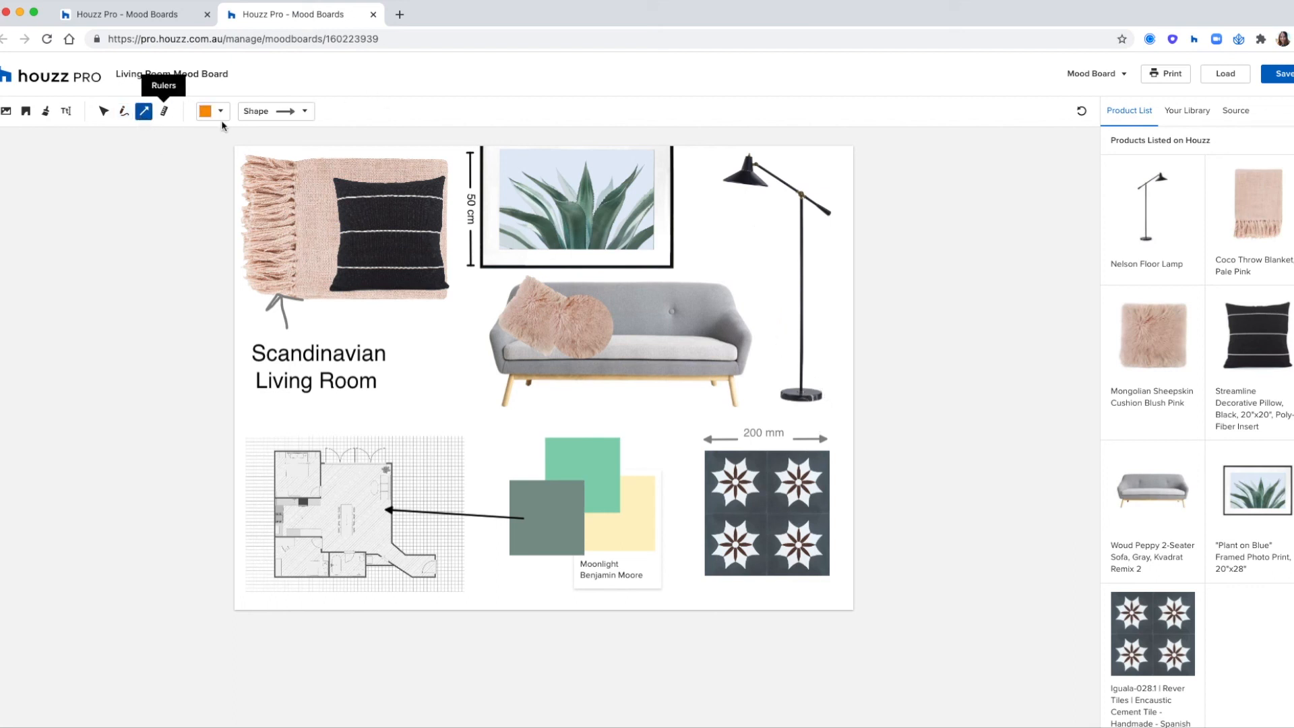
click(258, 113)
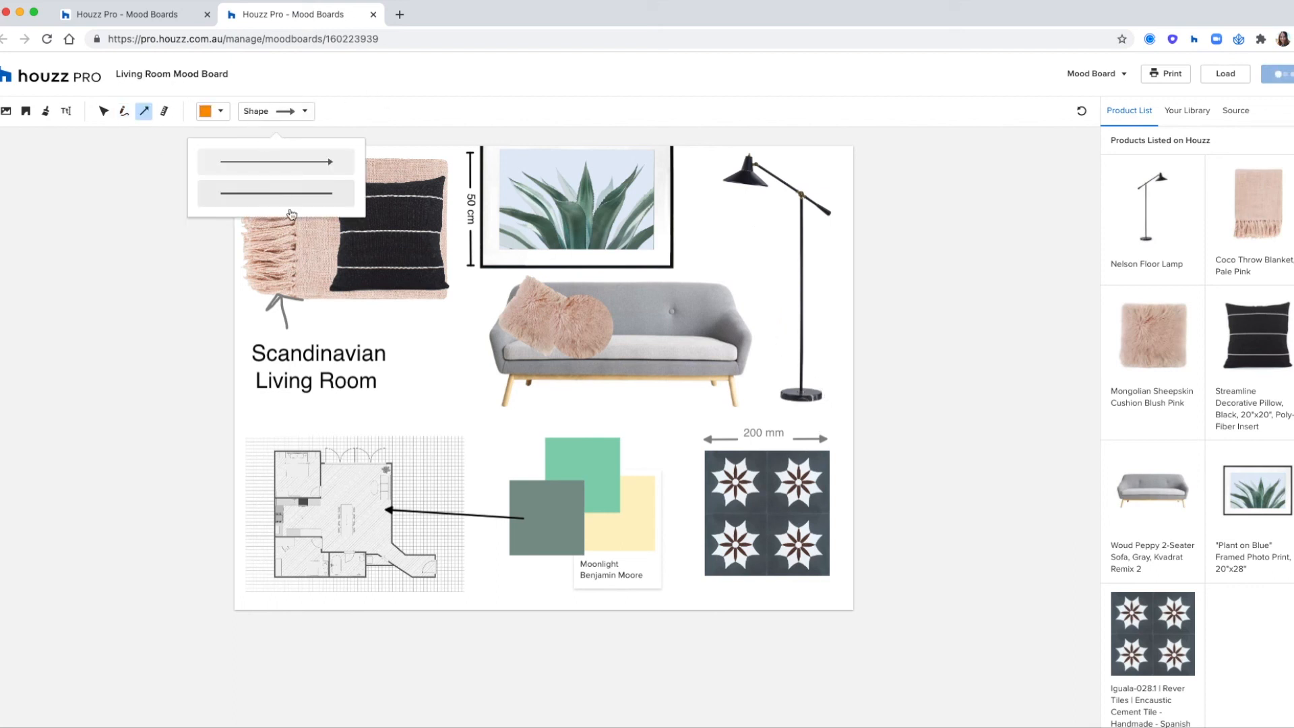
click(412, 511)
click(412, 511)
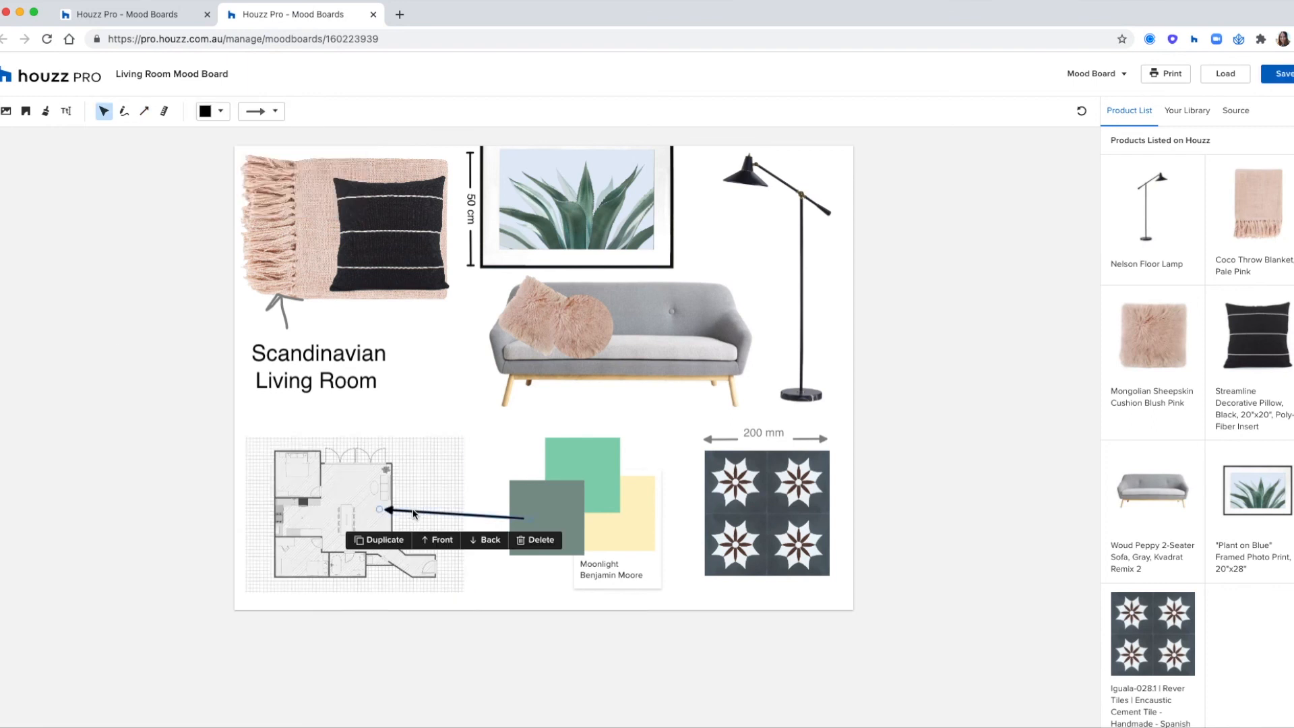
- With grey and the solid bar-ended style picked, draw a vertical ruler beside the sofa's left side labelled 50 cm
click(163, 110)
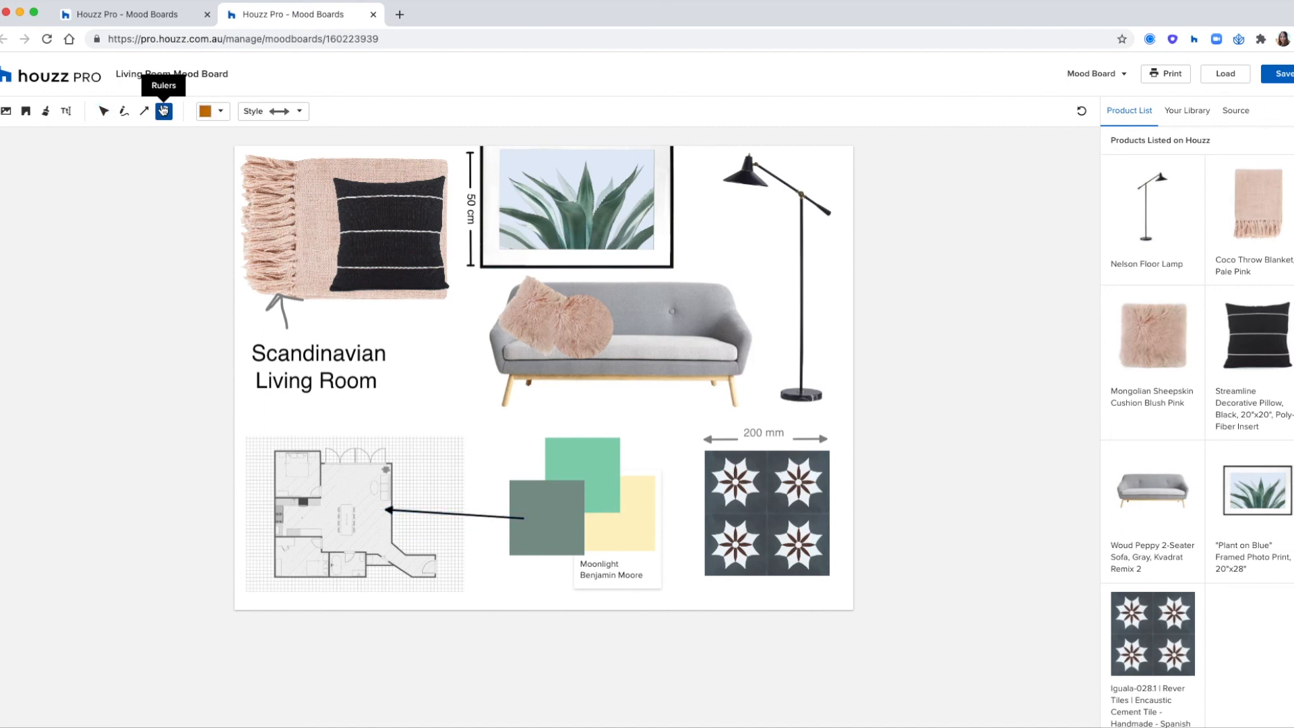
click(206, 111)
click(213, 395)
click(286, 110)
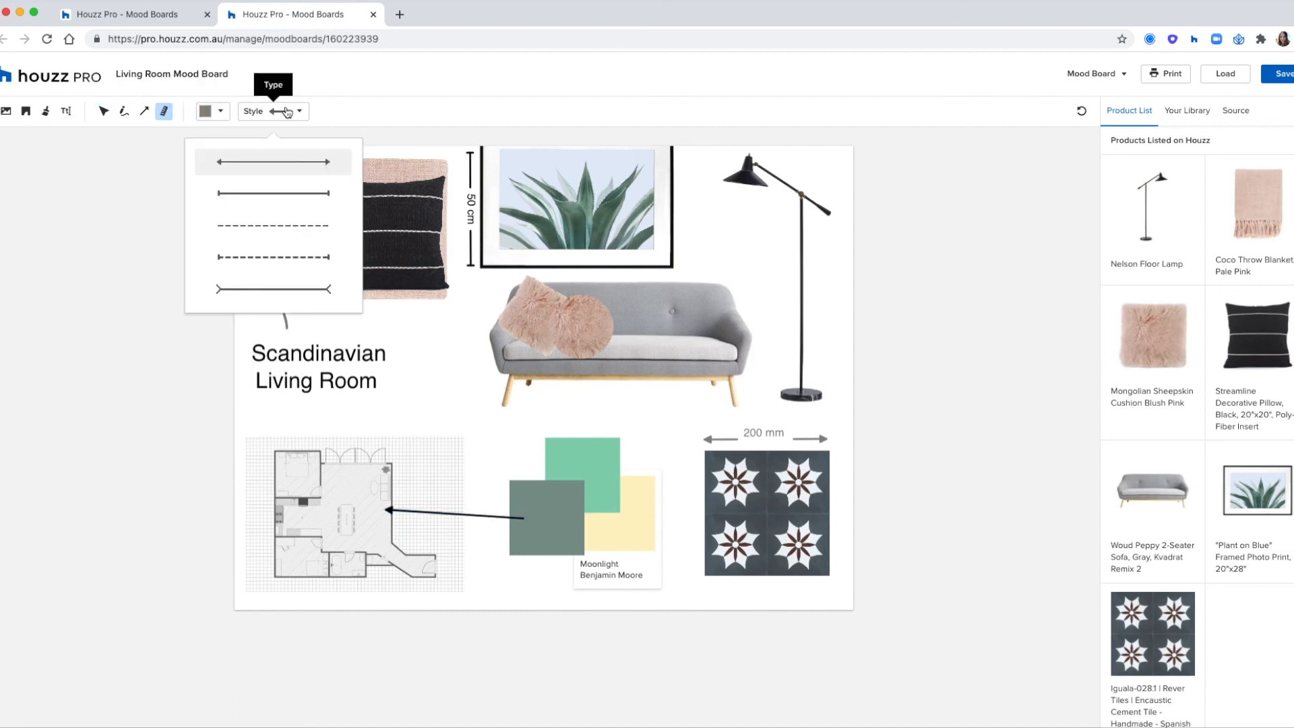
click(295, 198)
drag(479, 405, 482, 284)
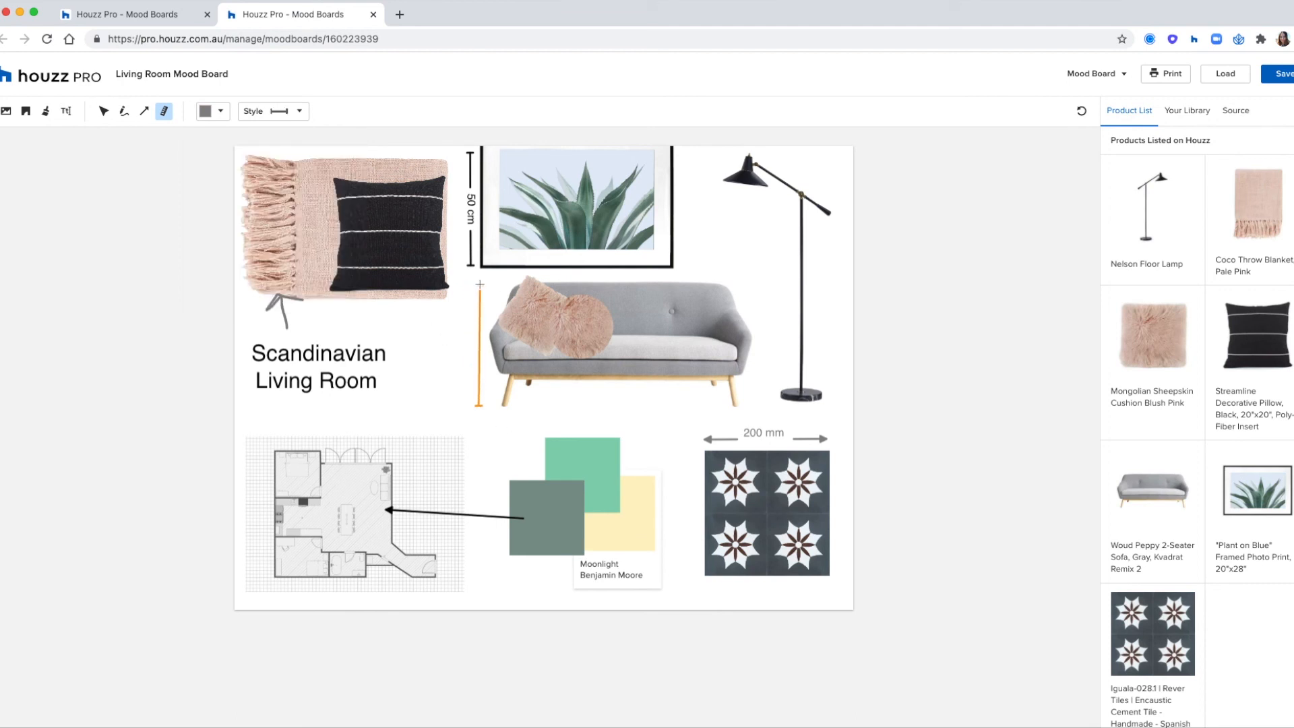
click(660, 413)
text(50)
click(692, 449)
- Replace the round pink cushion on the sofa with the dark grey ByTHERS Button cushion from the Source products
click(1227, 113)
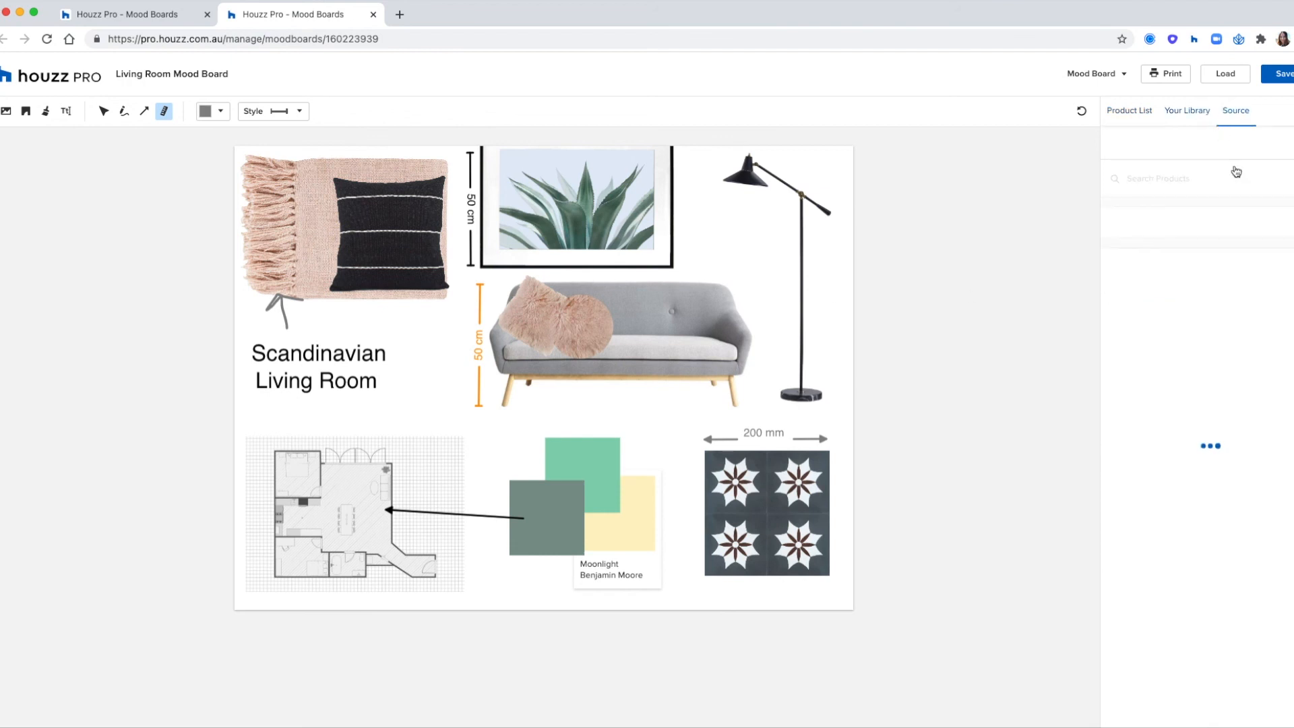
scroll(1242, 410, down, 3)
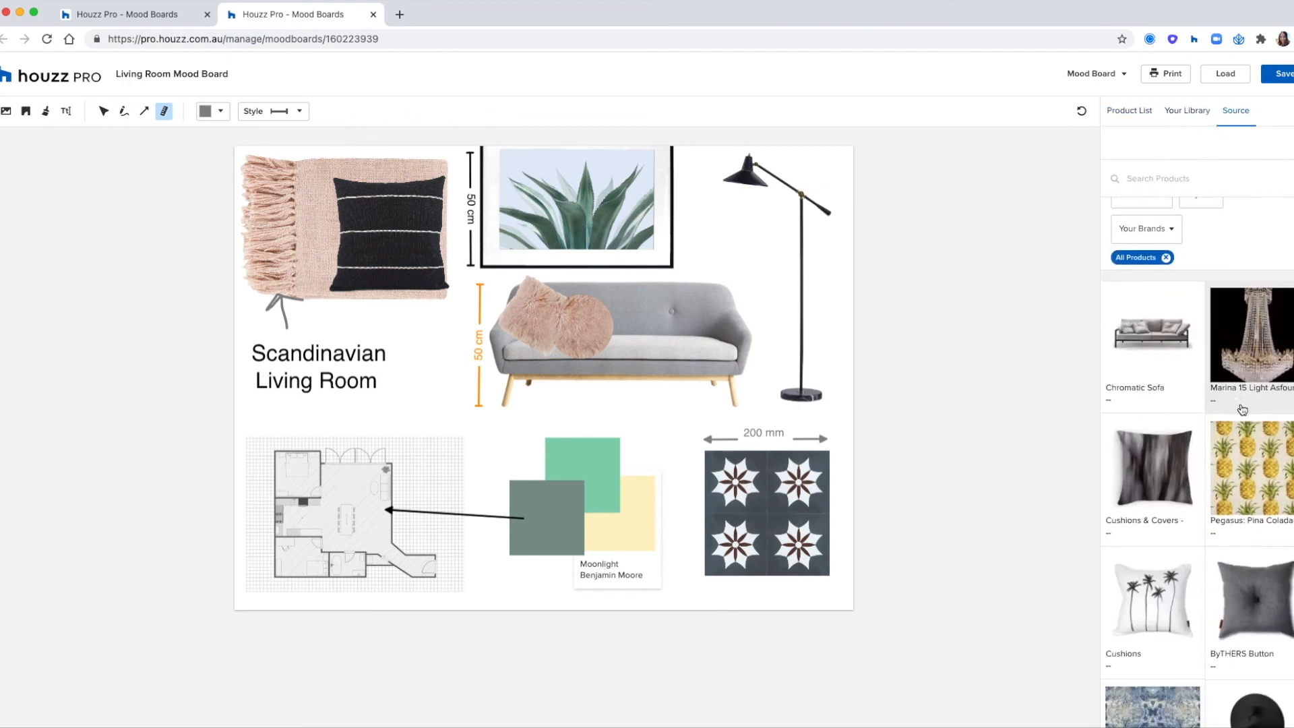
scroll(1242, 409, down, 3)
click(603, 330)
click(786, 377)
click(1244, 419)
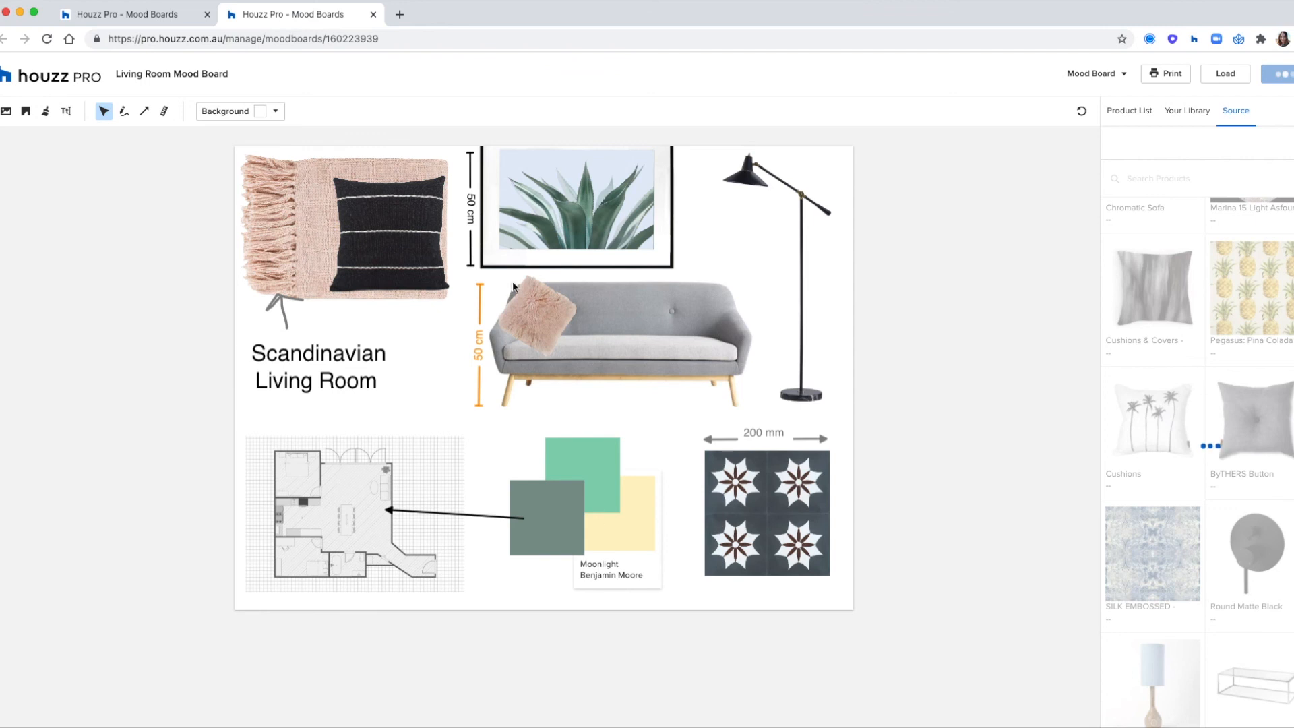
drag(651, 490, 571, 323)
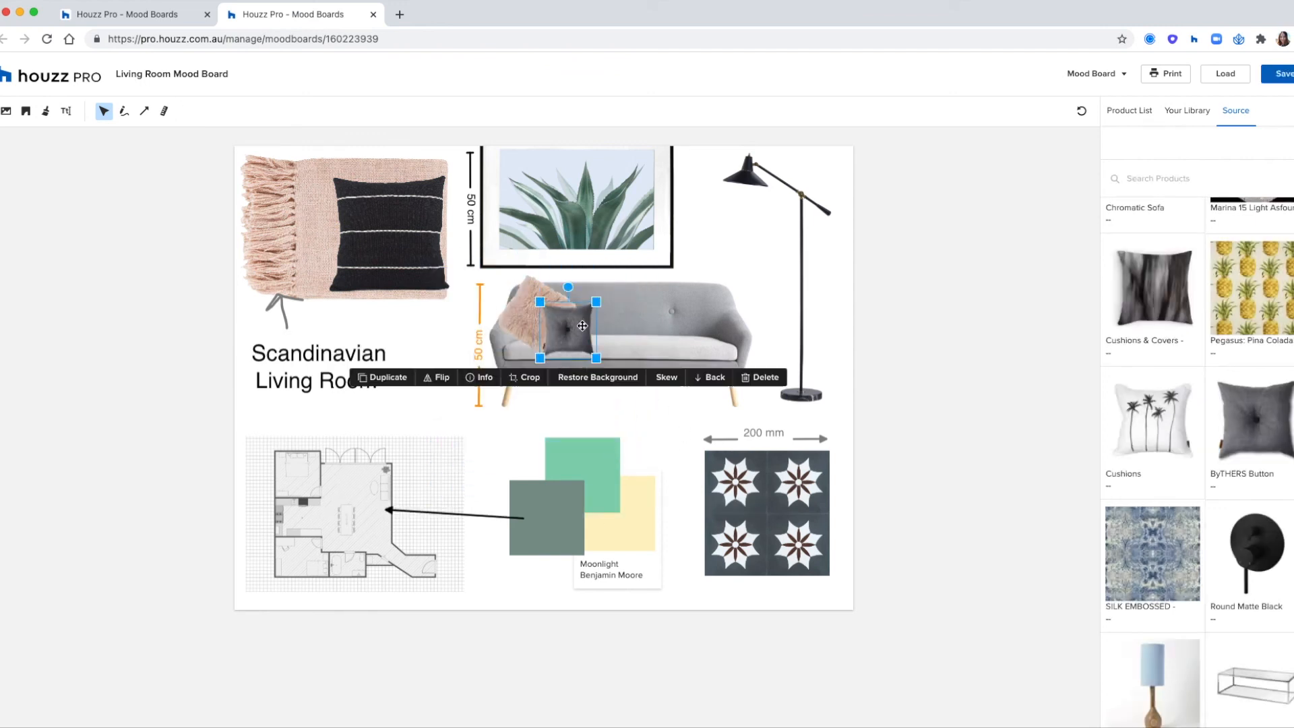
click(1026, 360)
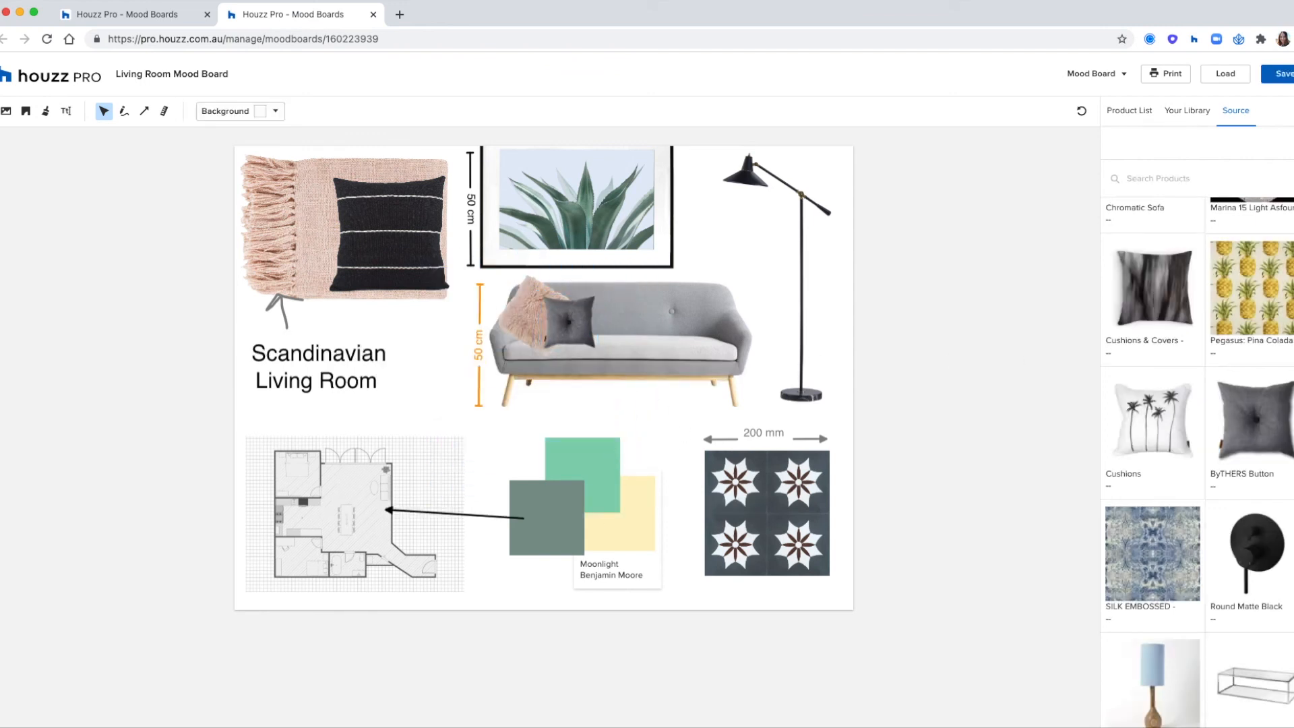
- Review the board's product list, including the added dark grey cushion, and save the mood board
click(1143, 111)
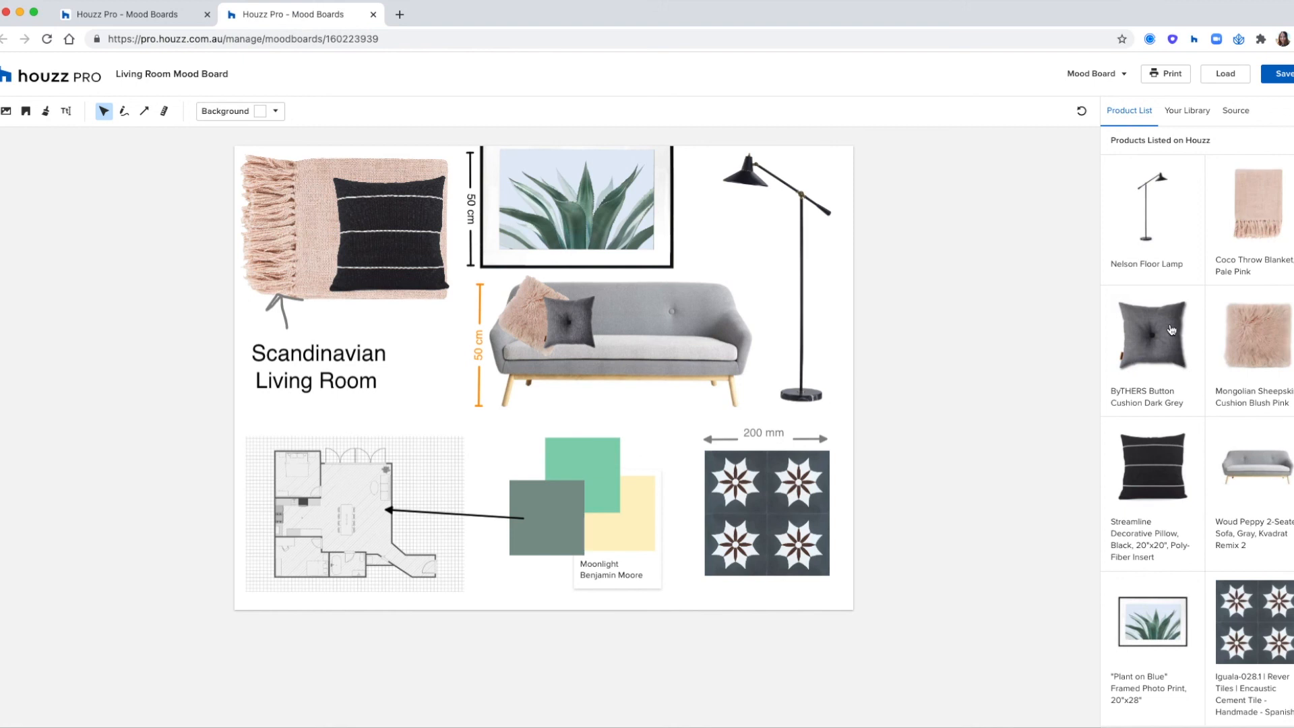
scroll(1171, 331, down, 5)
scroll(1159, 323, up, 5)
click(1271, 74)
- Preview the mood board's print layout, close it without saving a PDF, and open the Mood Board options
click(1162, 75)
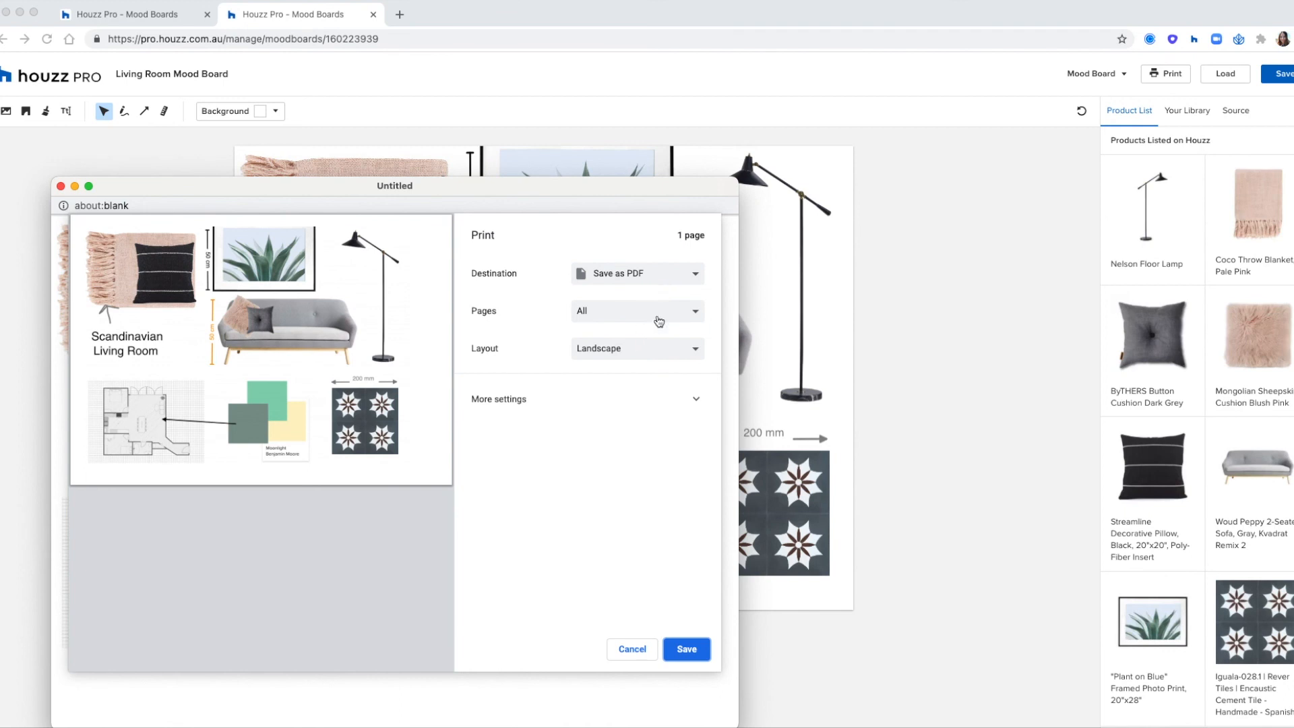
click(649, 647)
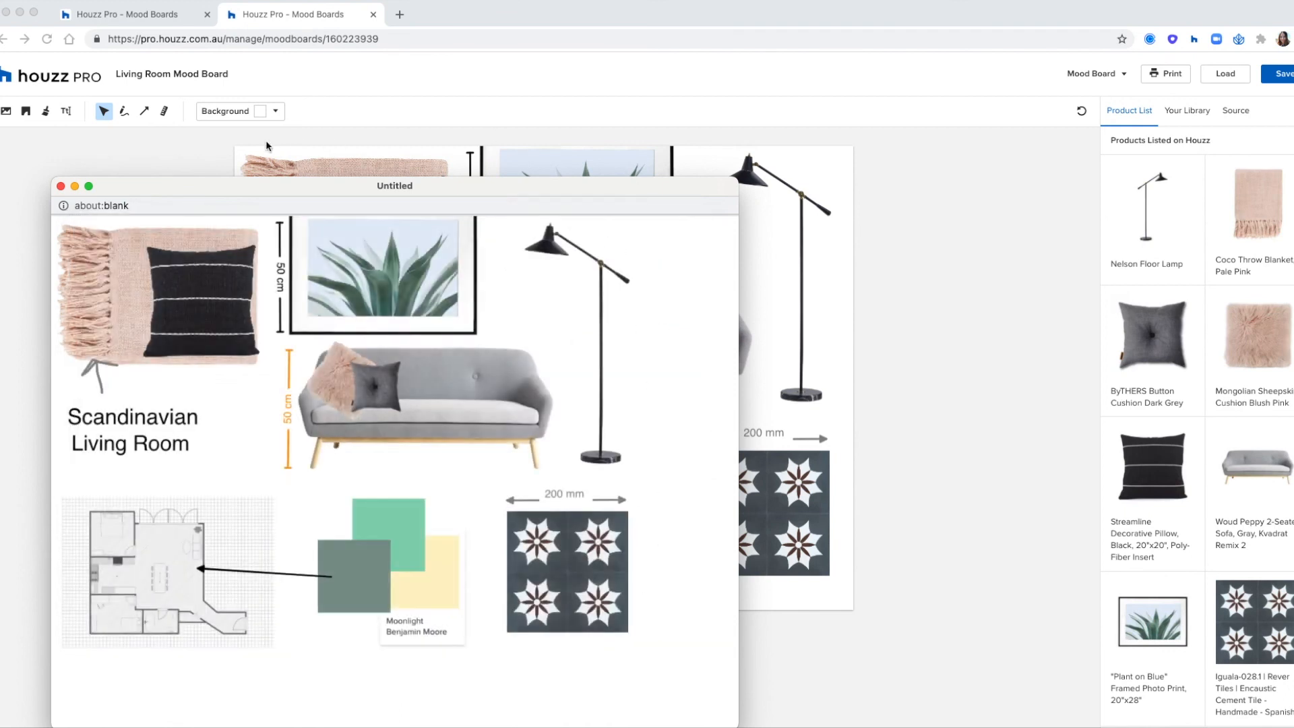
click(61, 186)
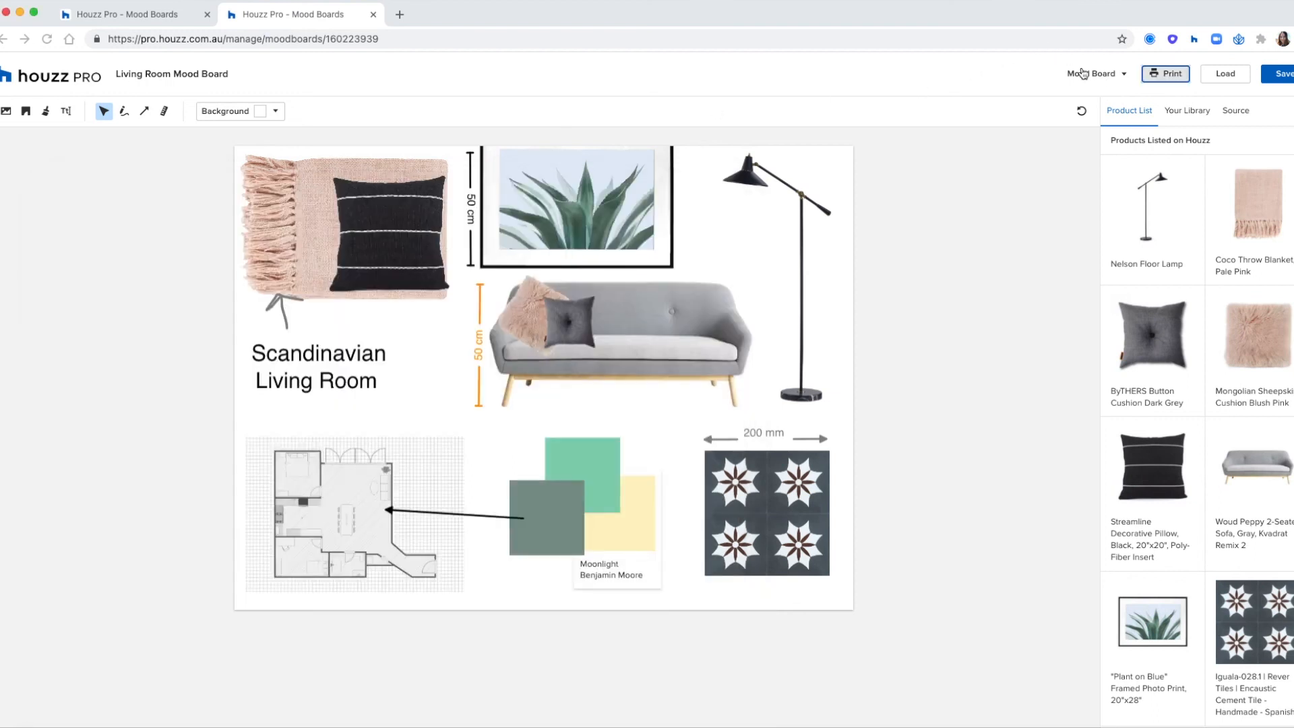
click(1109, 76)
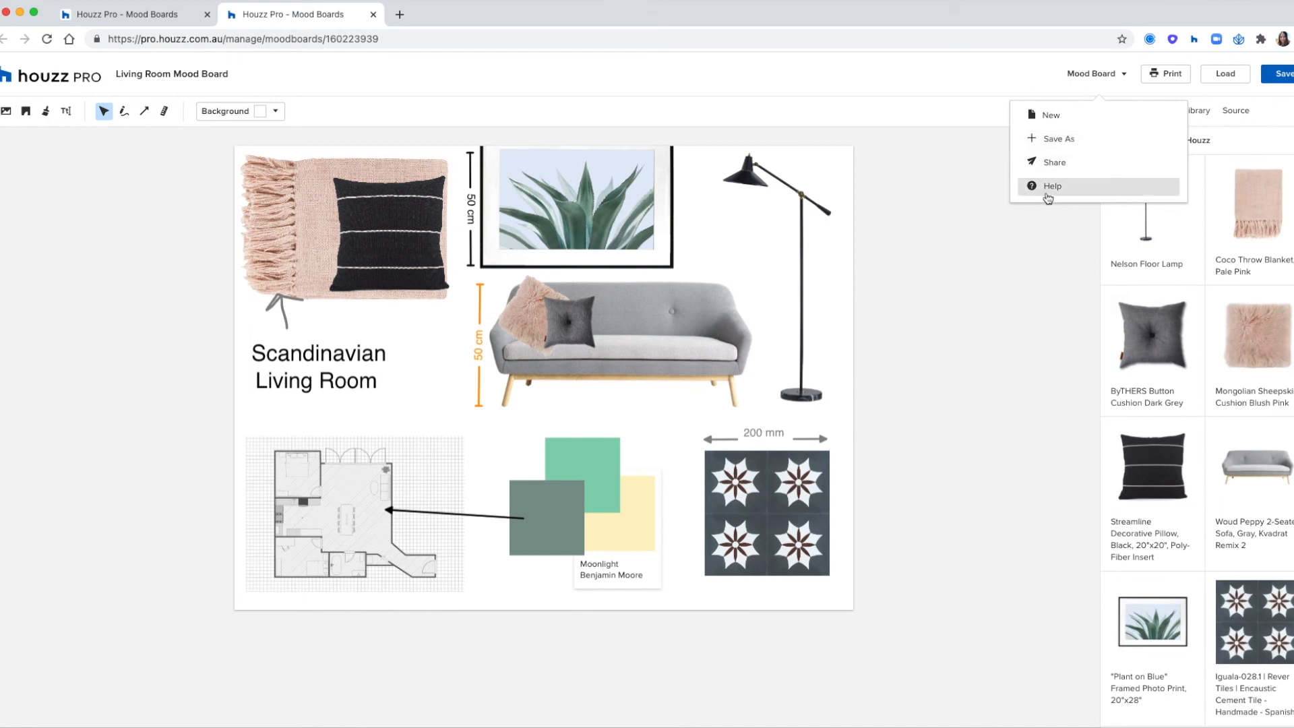
- Close the Mood Board options, return to the mood board list and open the Living Room Mood Board's options there
click(1038, 255)
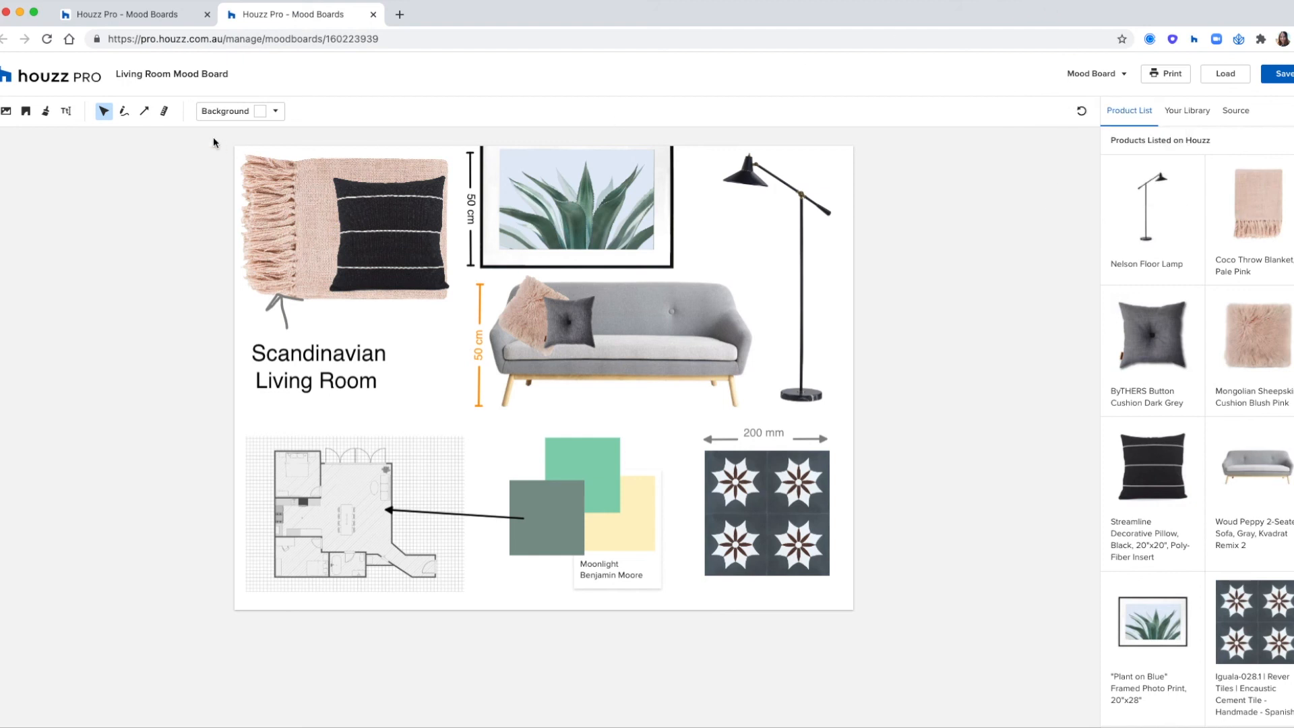
click(168, 20)
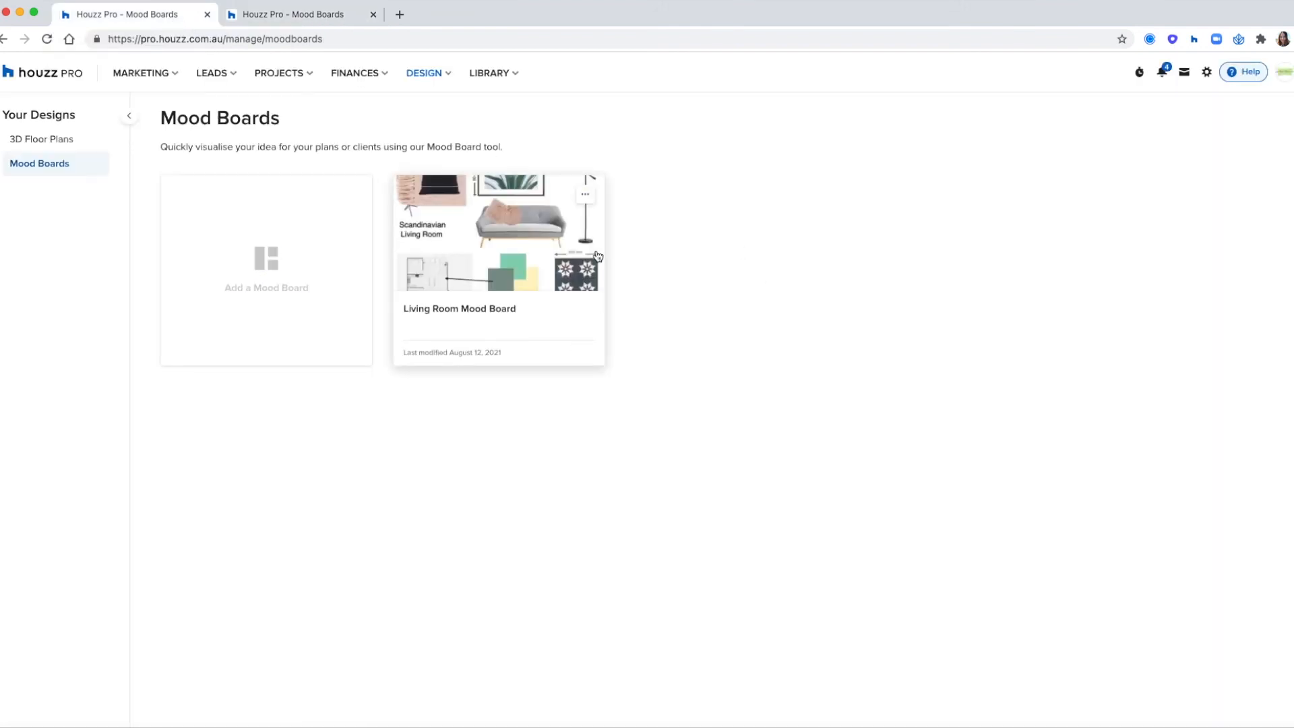
click(585, 195)
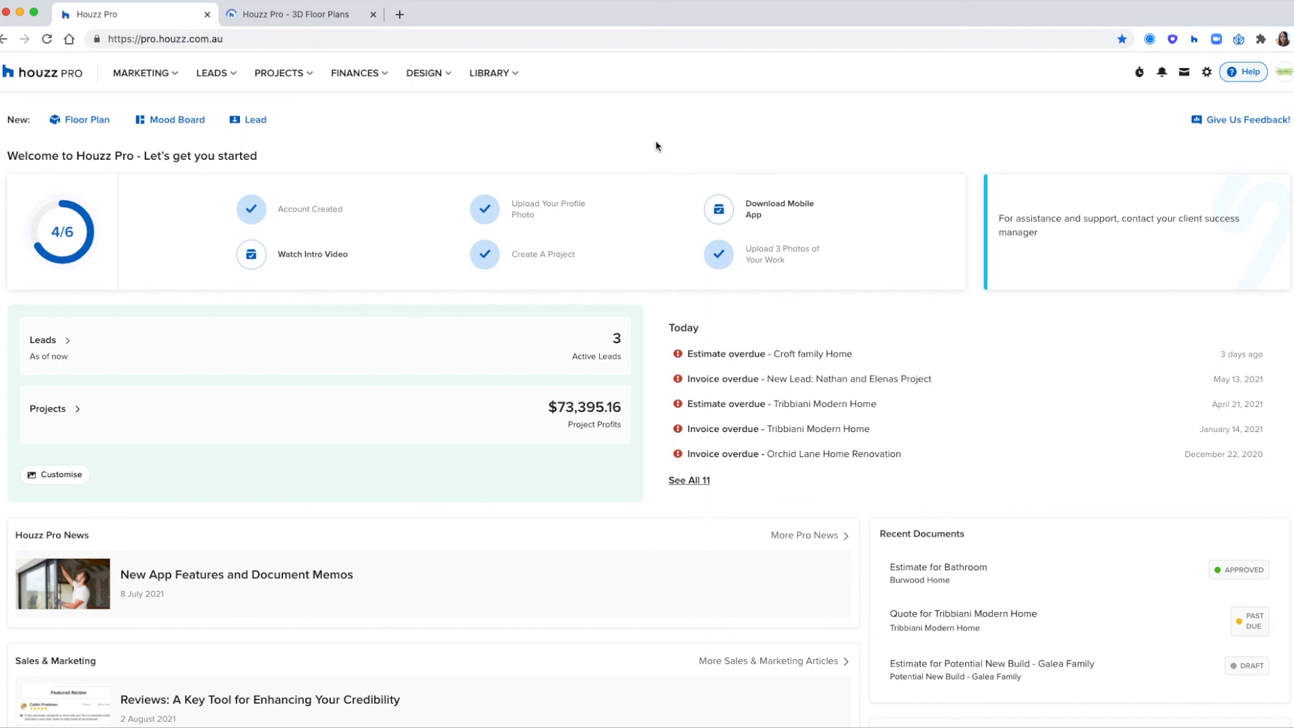
- Create a new floor plan in the 3D Floor Planner and title it "Bedroom for" followed by the client's first name
click(433, 80)
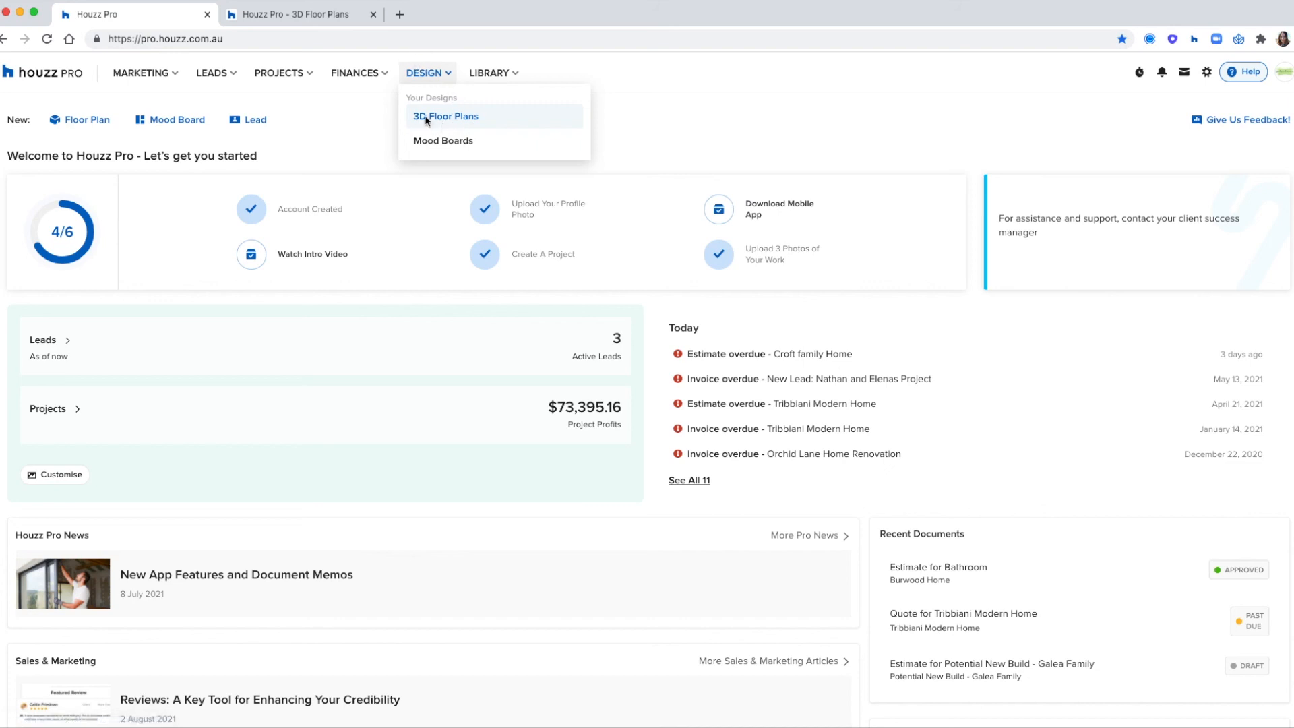
click(434, 120)
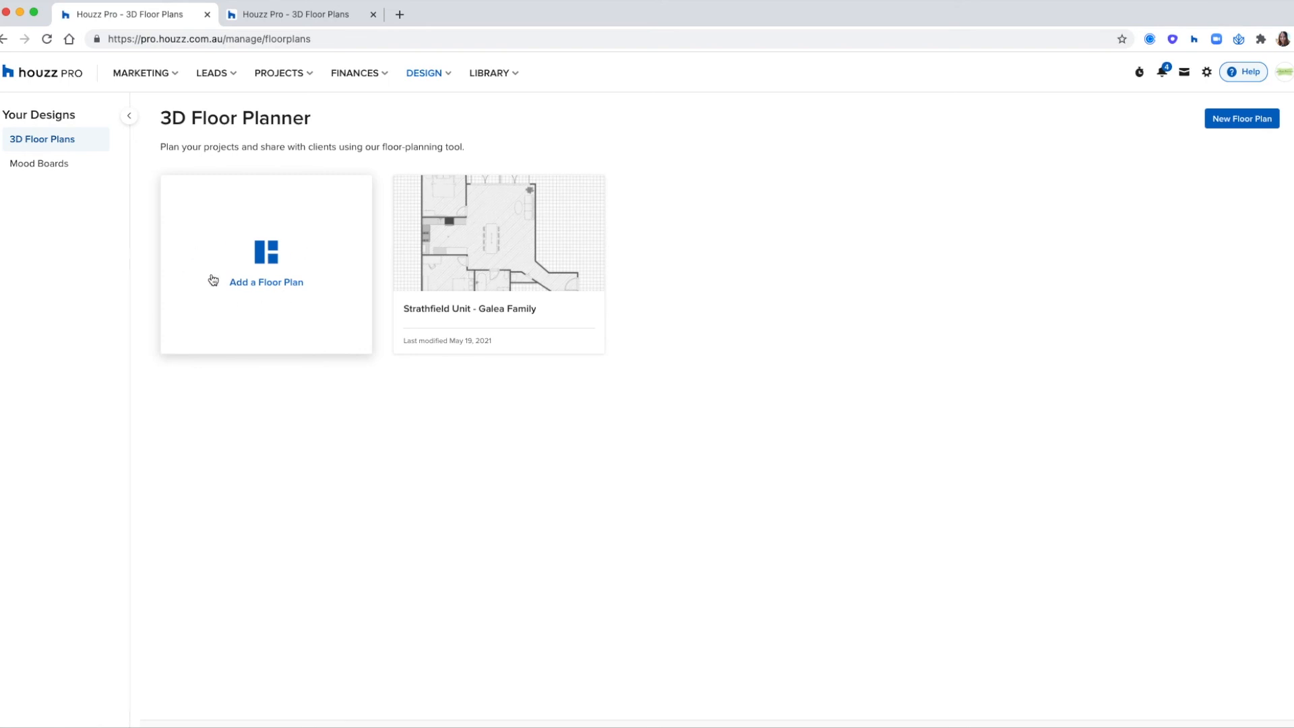
click(255, 243)
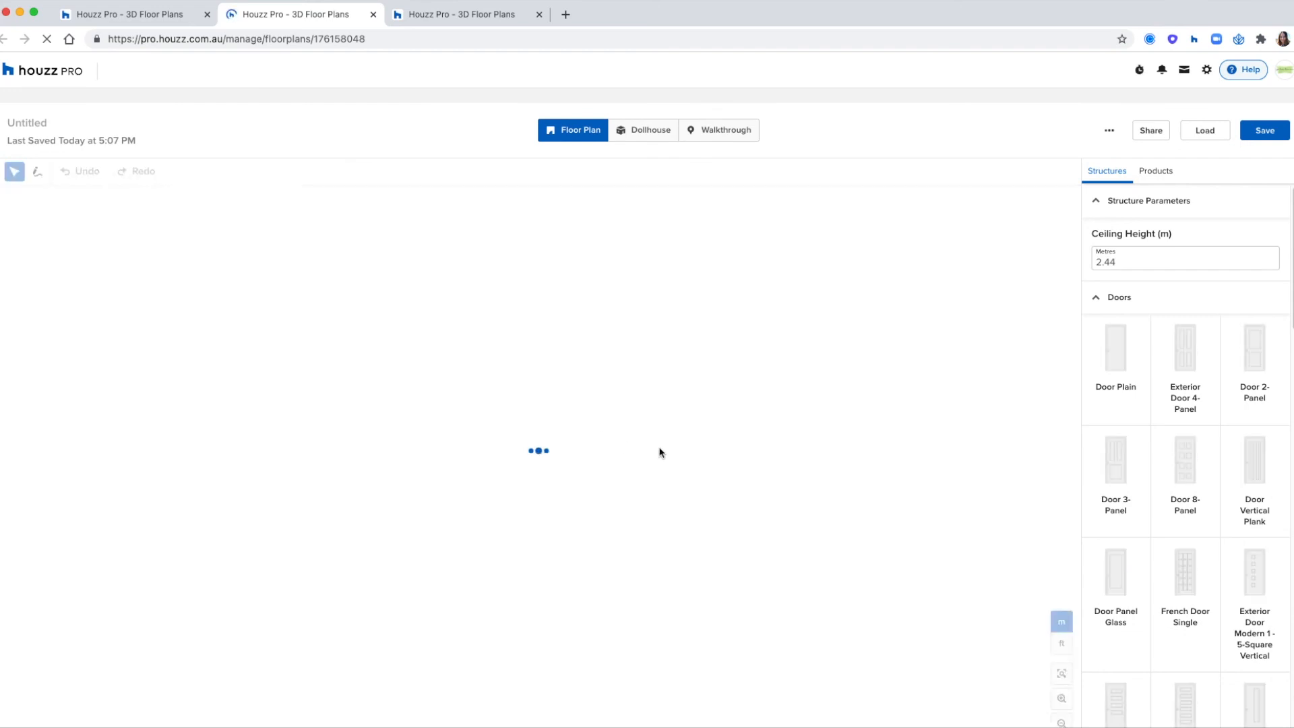
click(38, 120)
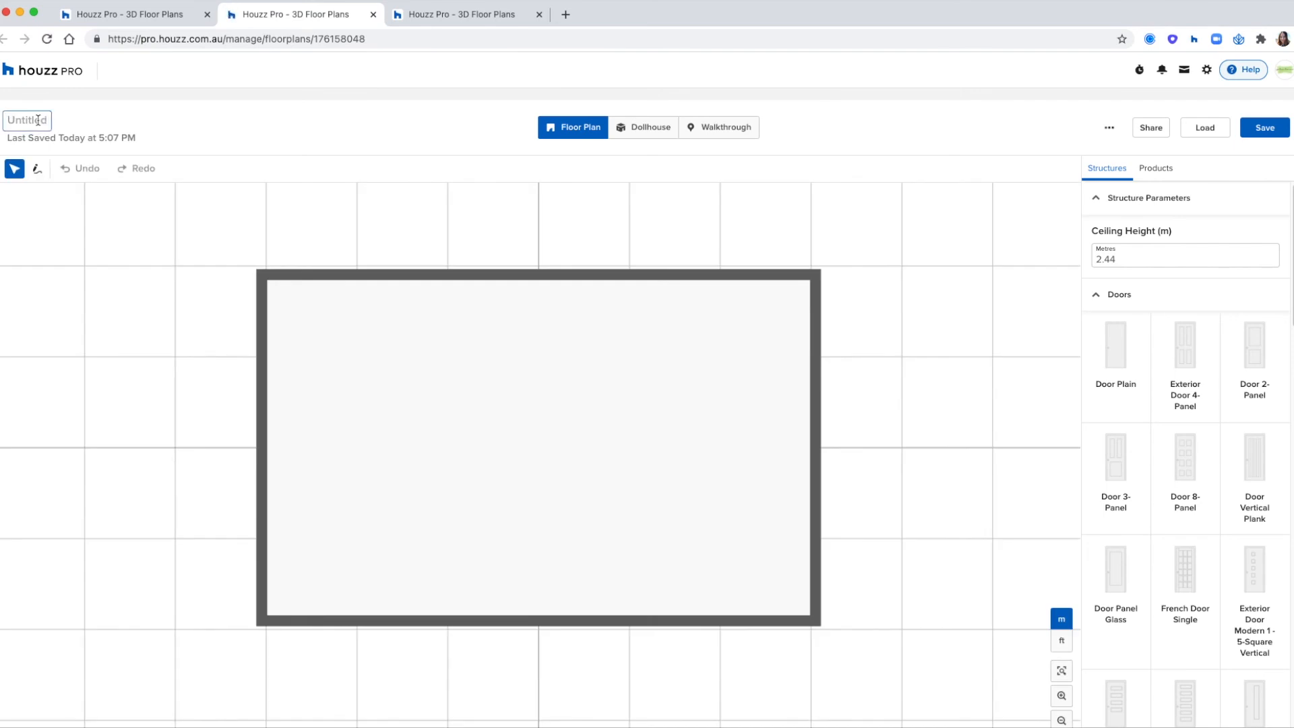
text(Bedroom)
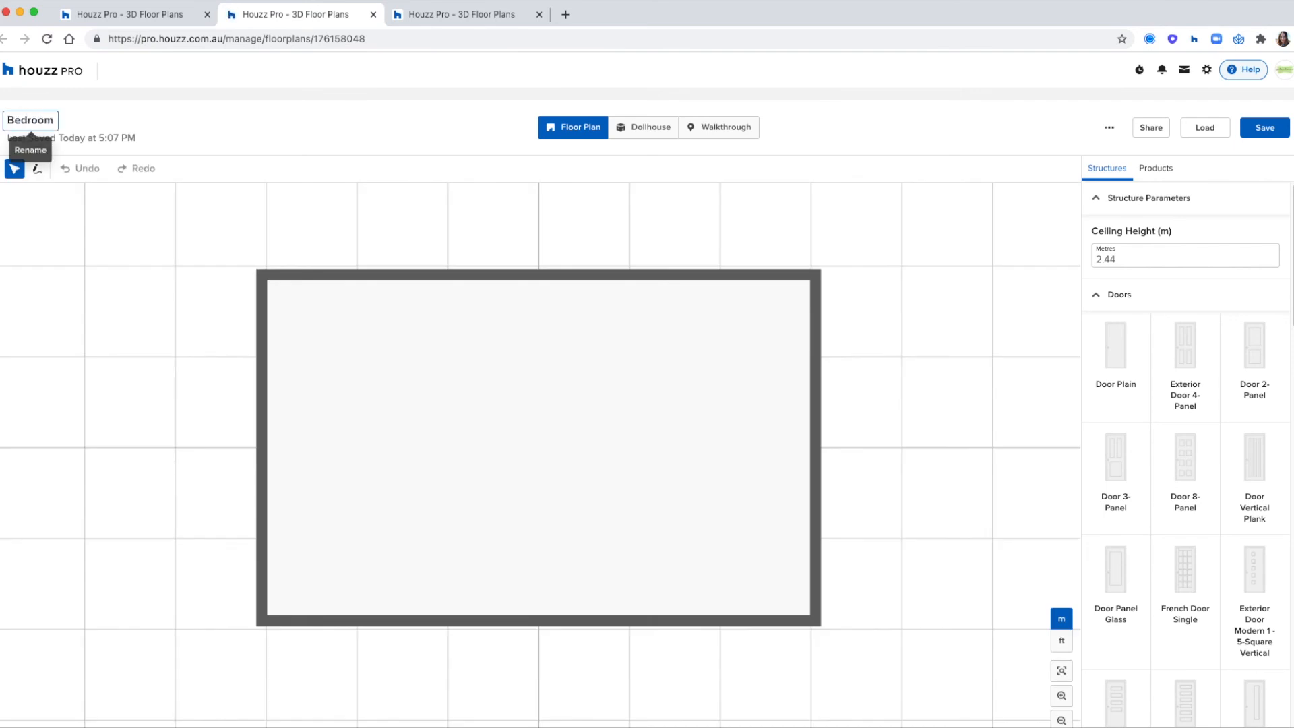
text( for Emma)
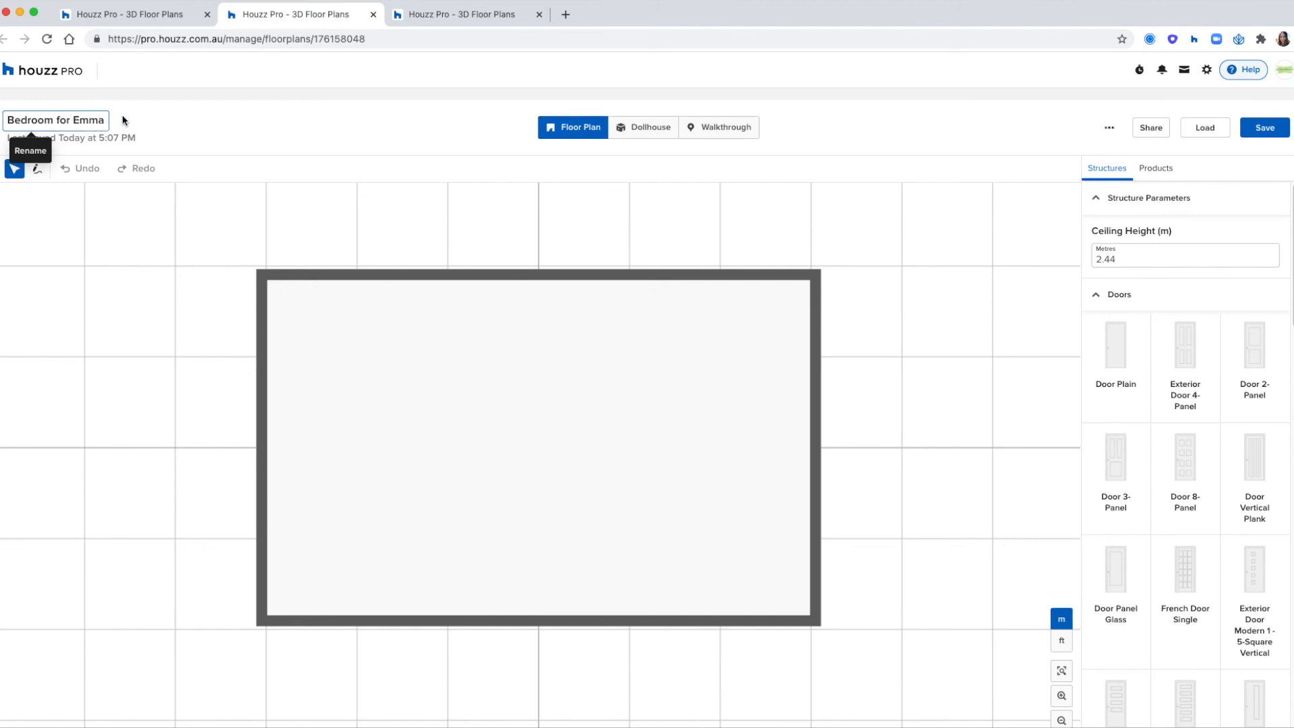
key(Return)
- Delete the upper and right walls of the default rectangular room together
click(387, 384)
click(493, 320)
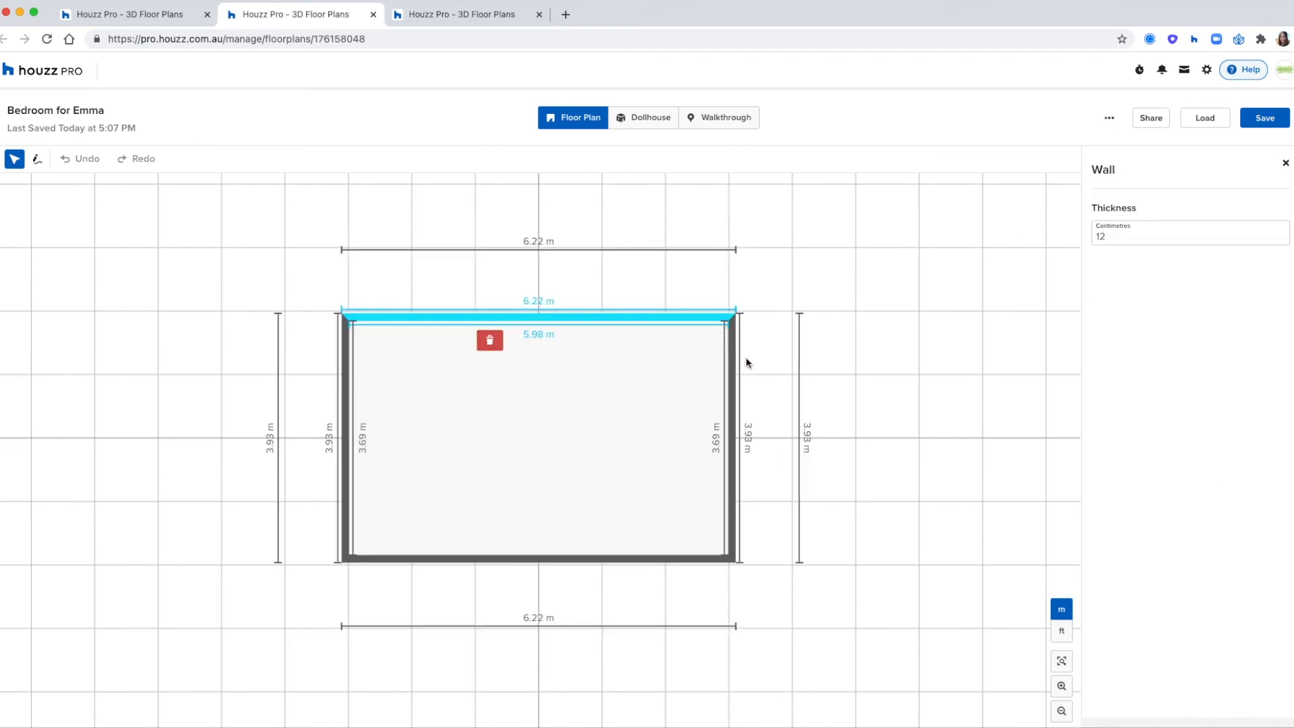
shift+click(737, 366)
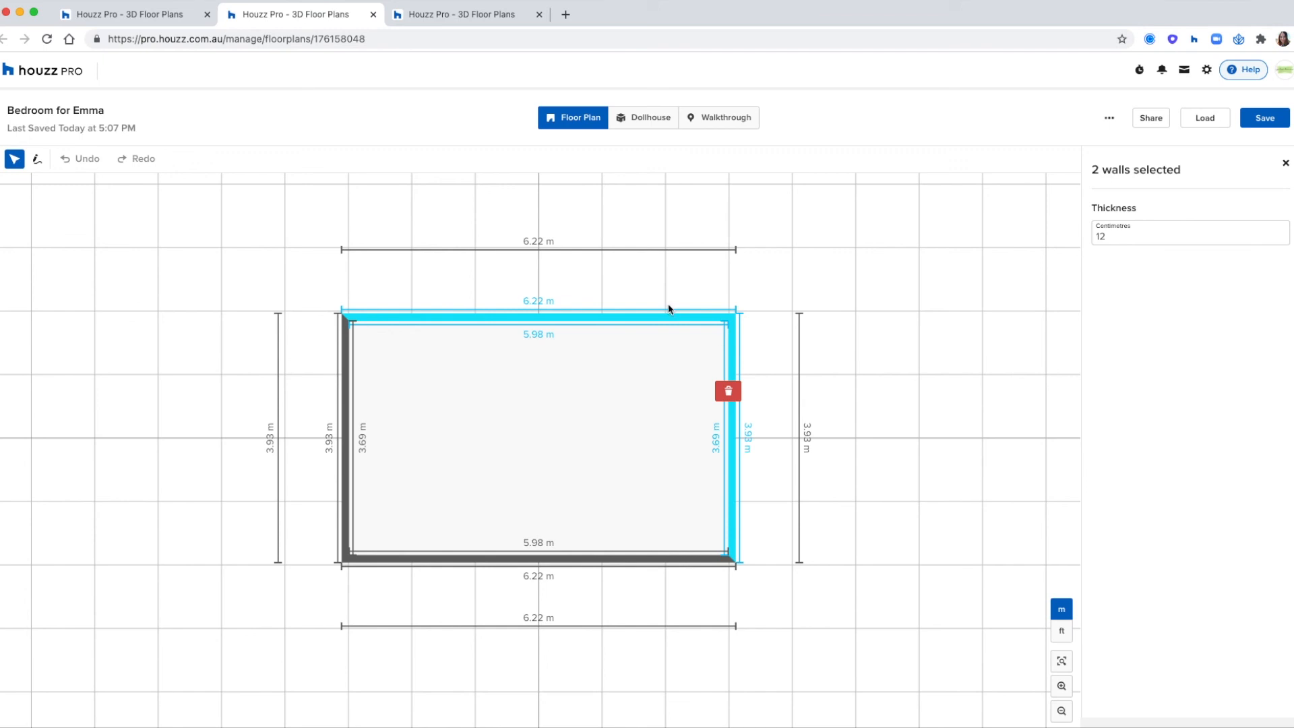
click(729, 391)
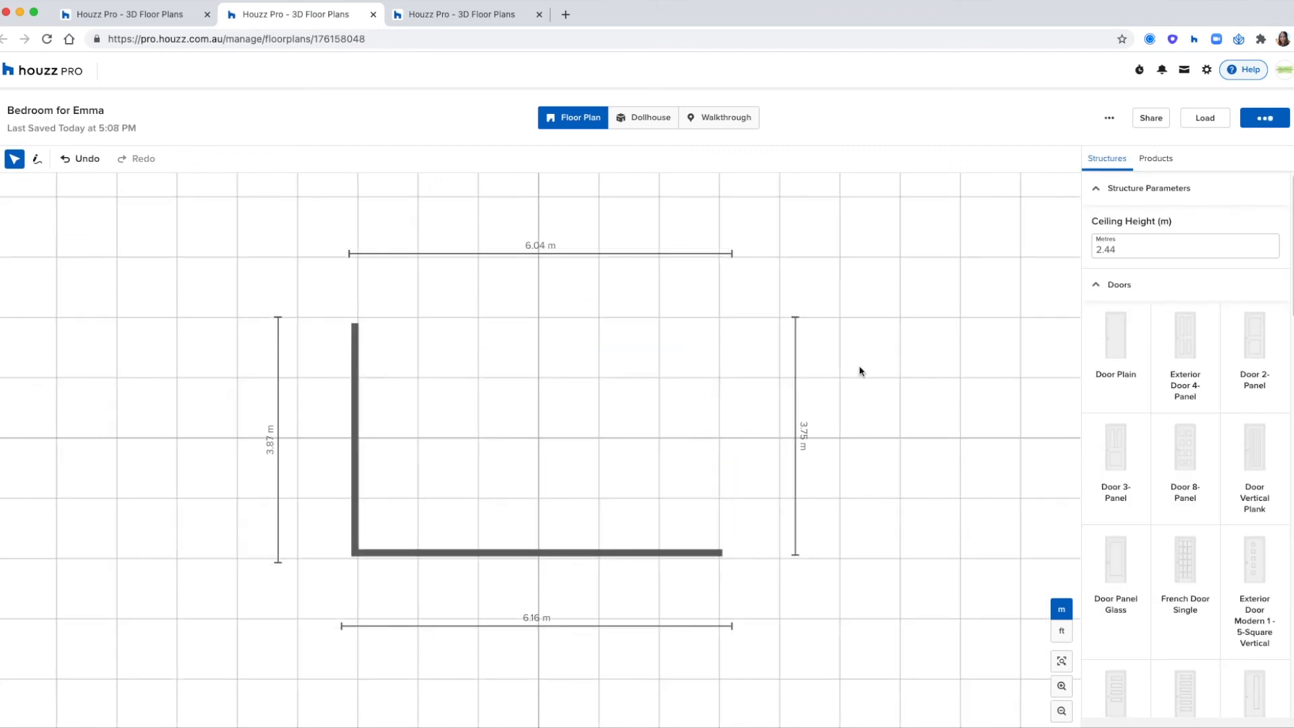
- Draw walls of about 2.1 m, 2.1 m, 4.1 m and 6.05 m that close the room into an L shape with an upper-left recess
click(37, 159)
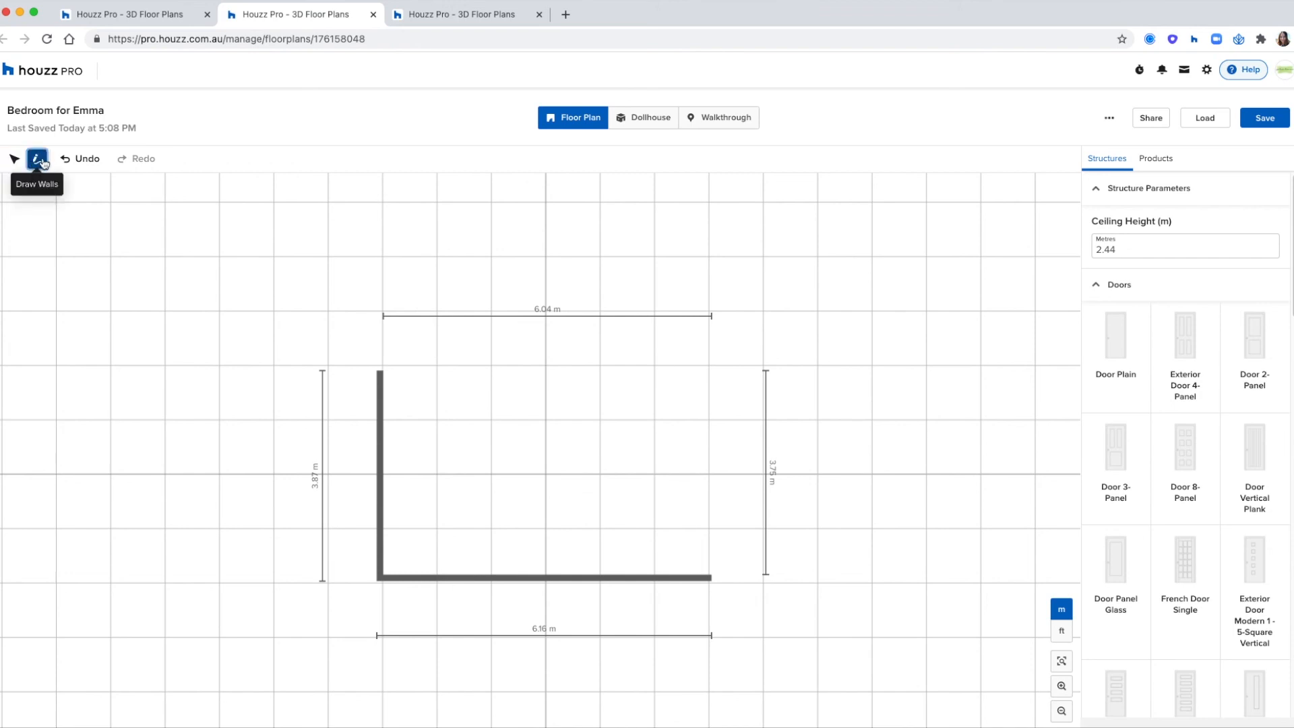
click(380, 370)
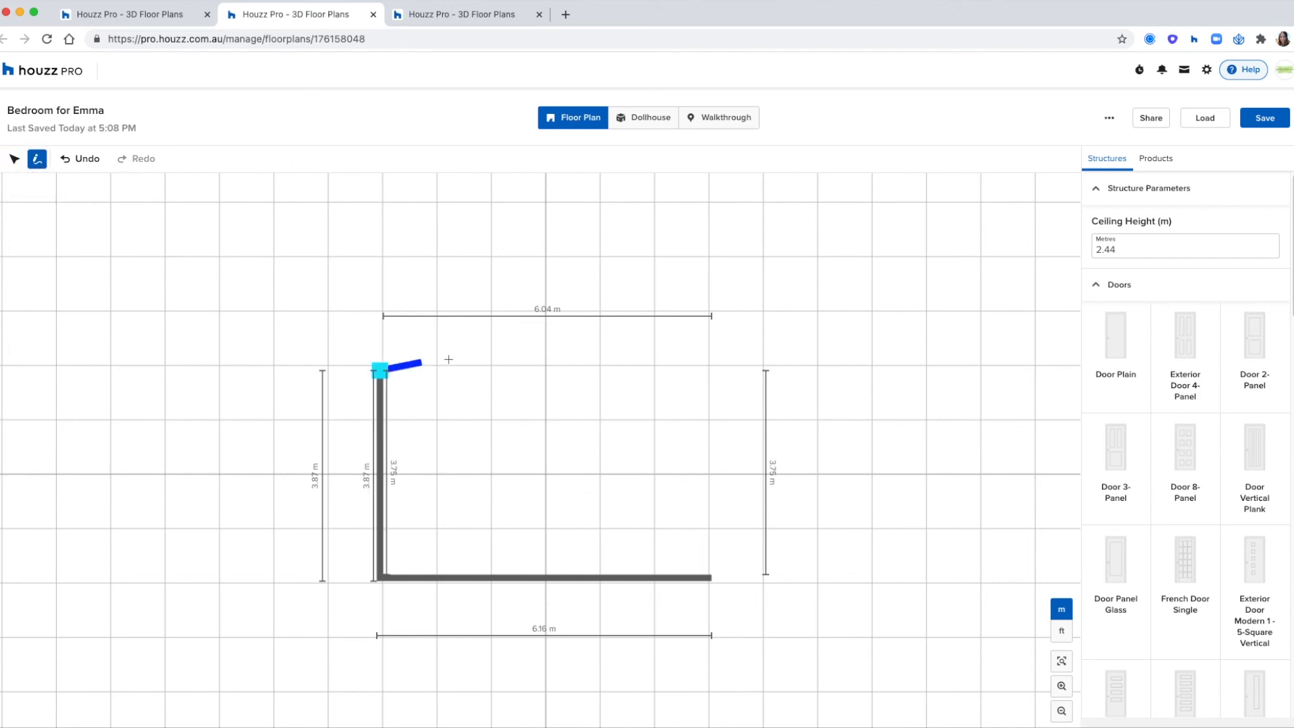
click(491, 370)
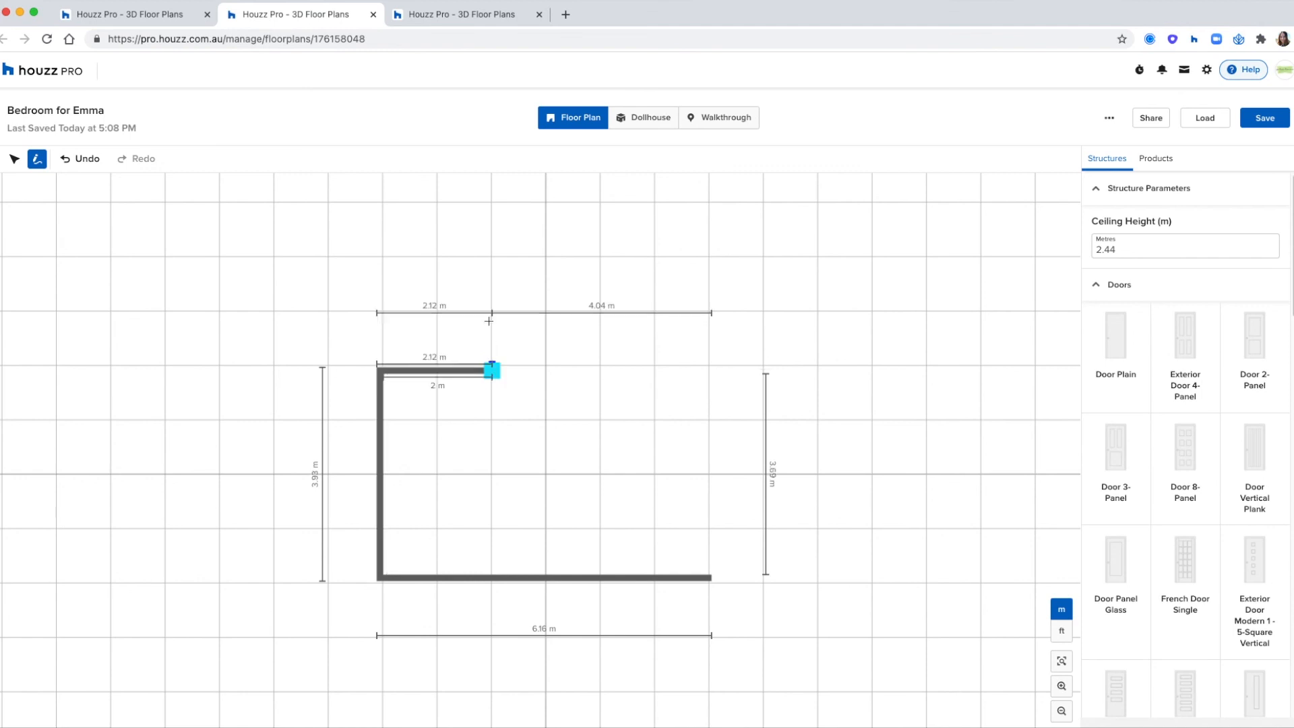
click(492, 256)
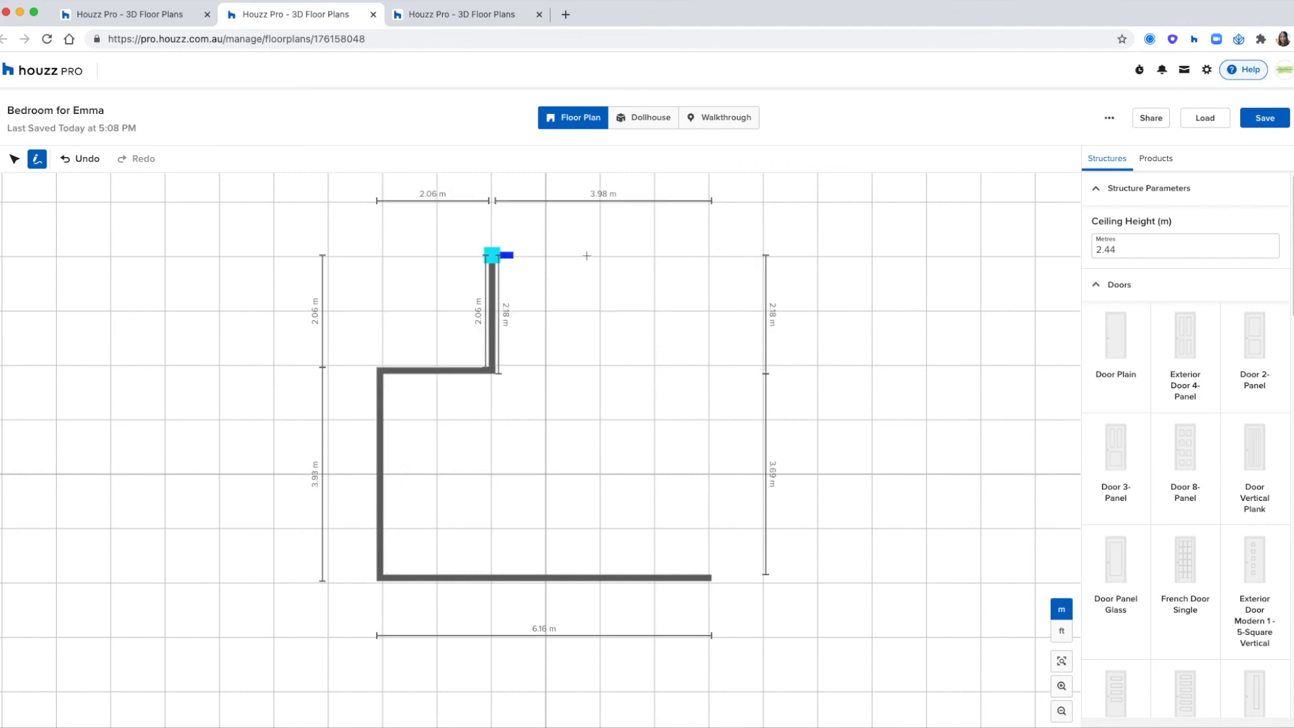
click(708, 256)
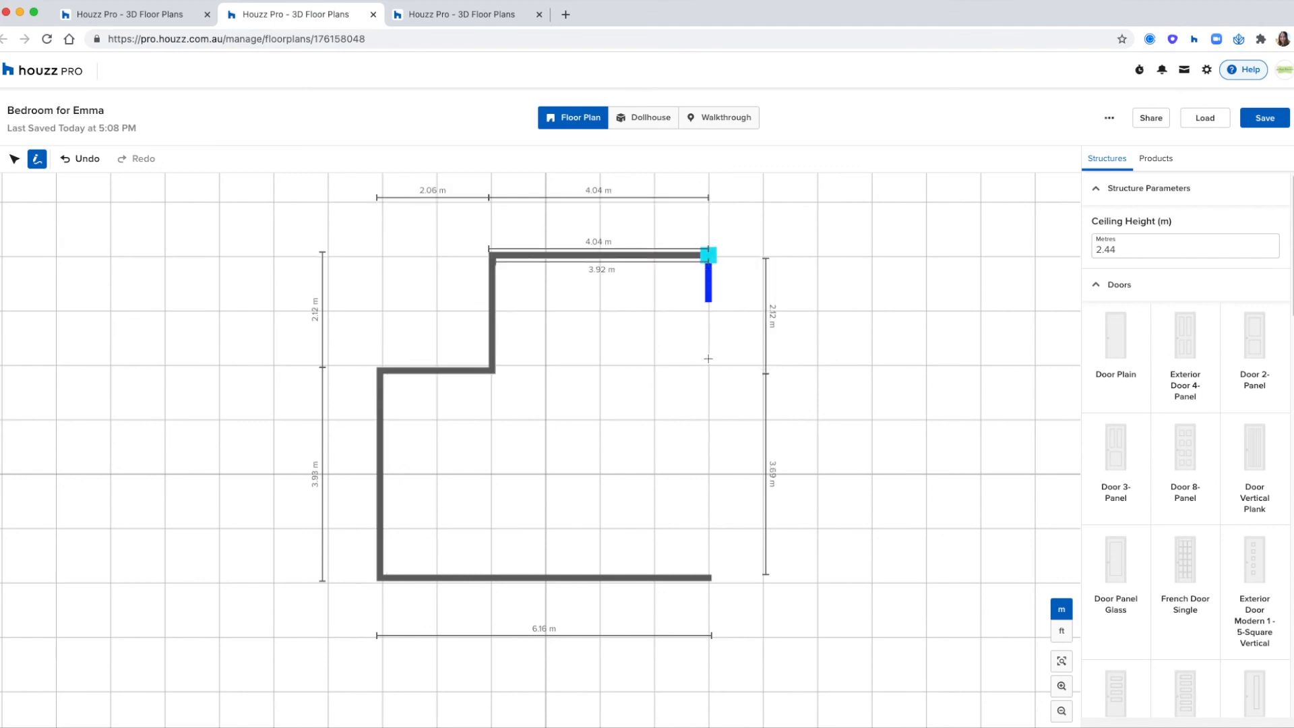
click(711, 575)
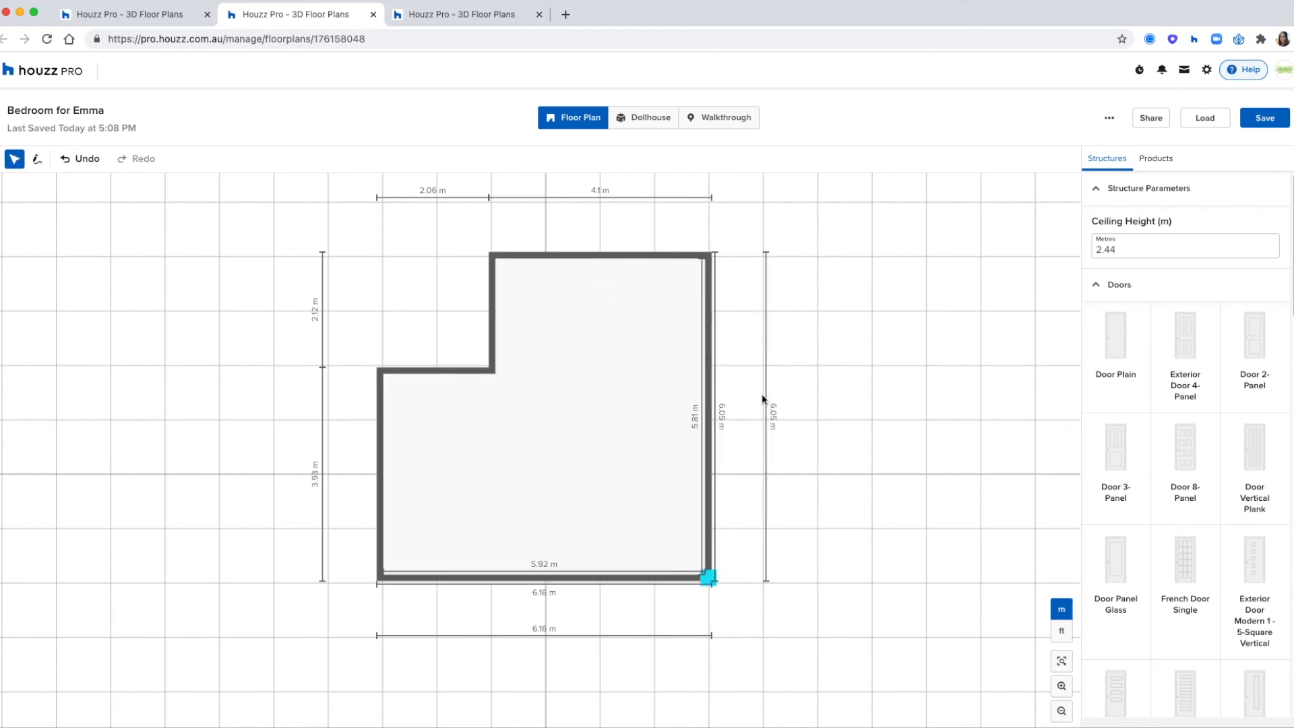
click(782, 411)
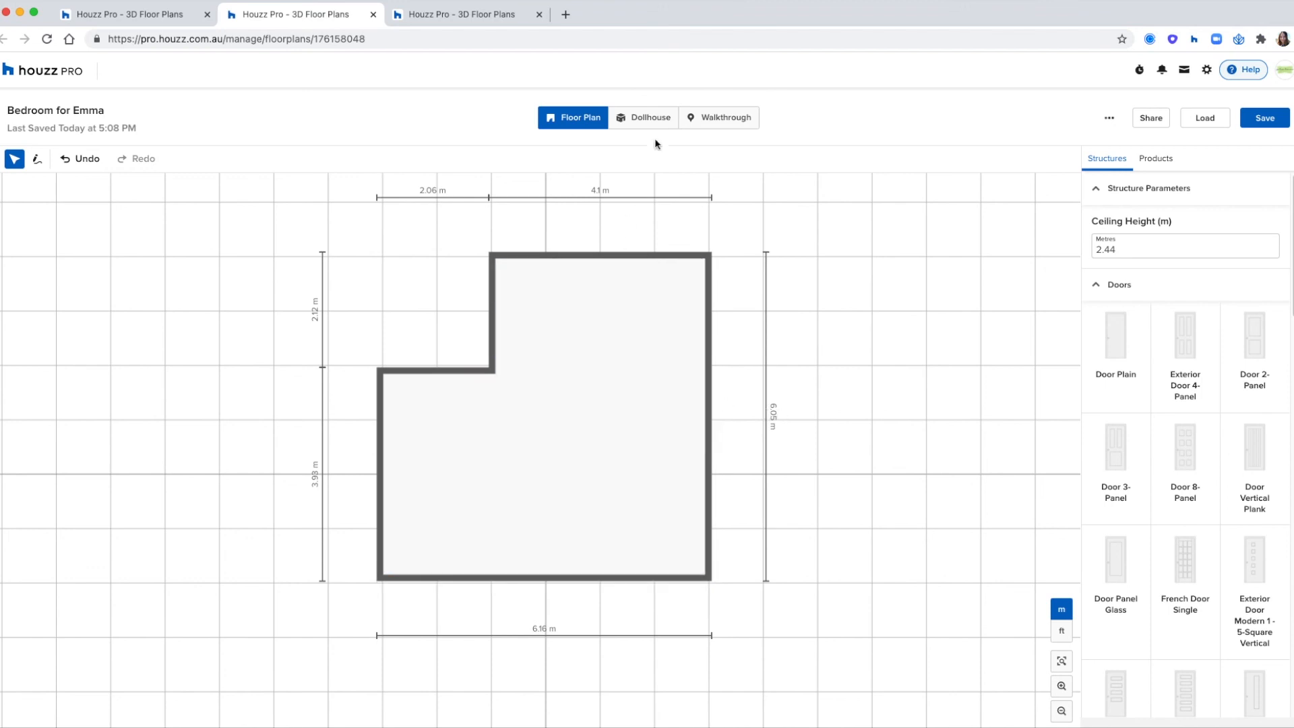
- In the Dollhouse view, set the size of the room's long right-hand wall to 6.0 m
click(651, 118)
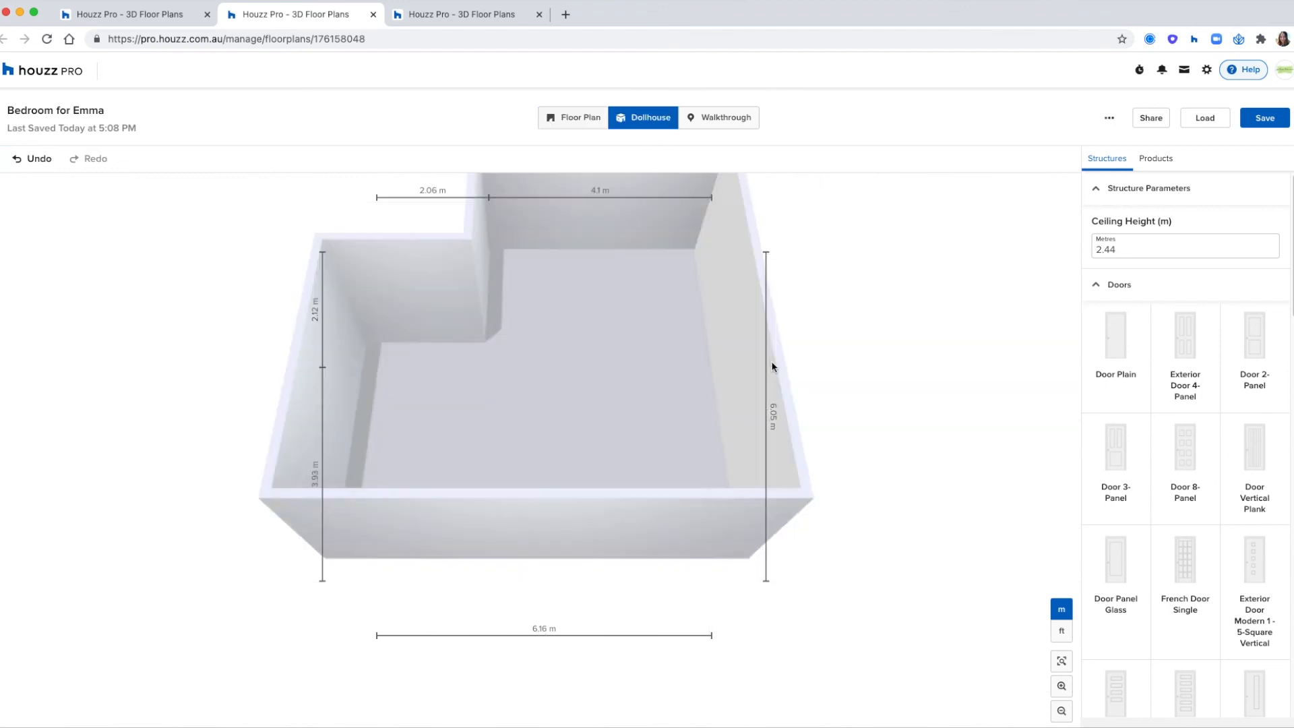
drag(779, 366, 960, 400)
click(539, 298)
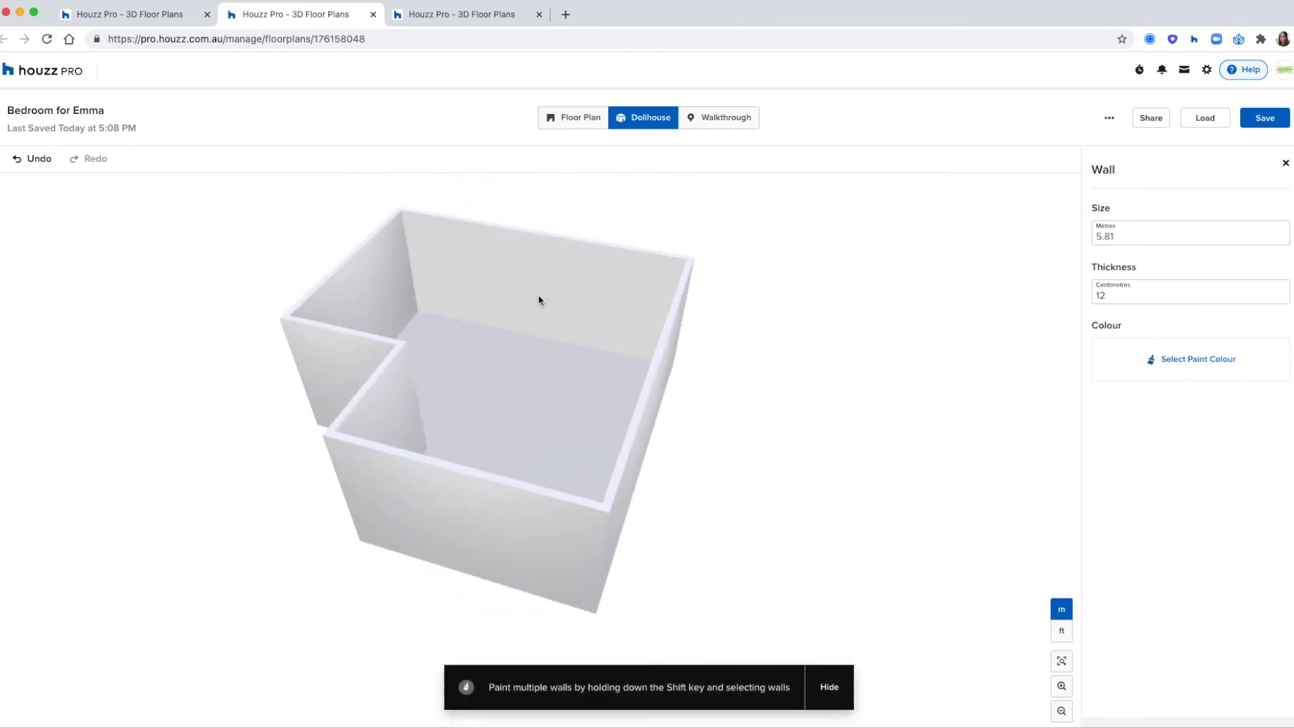
click(1102, 234)
double_click(1102, 234)
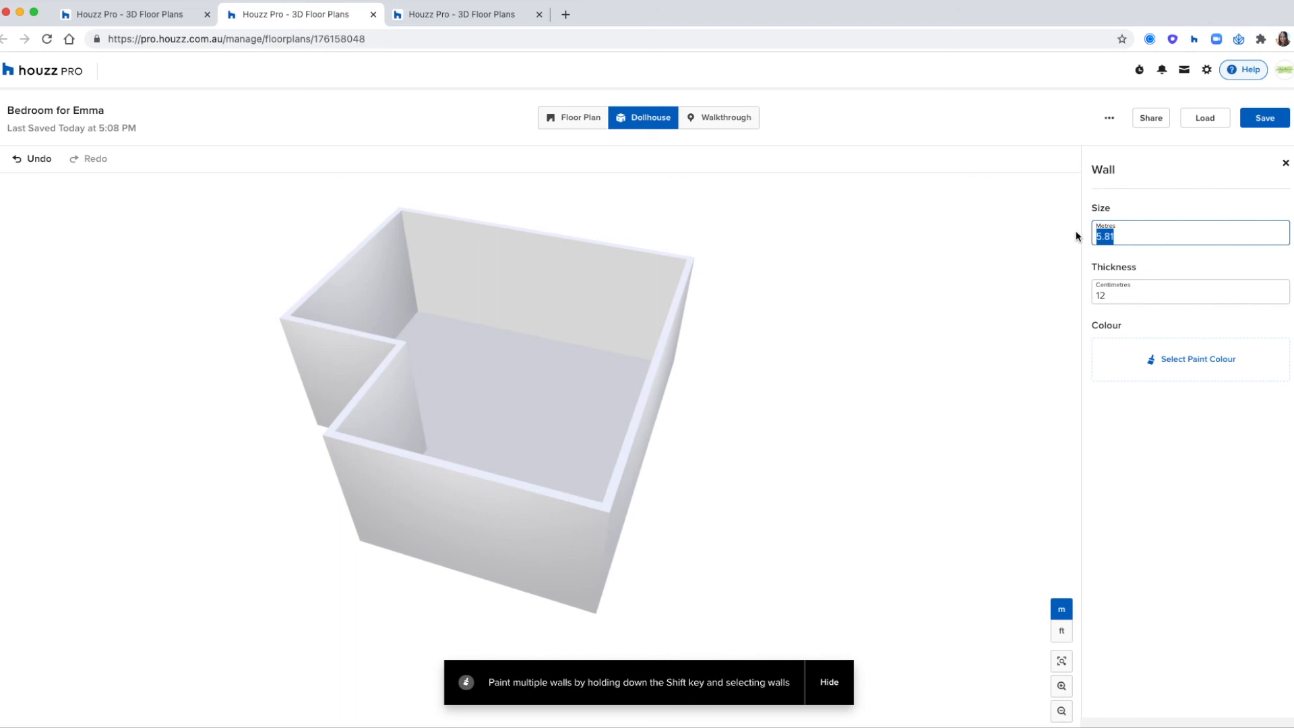
text(6)
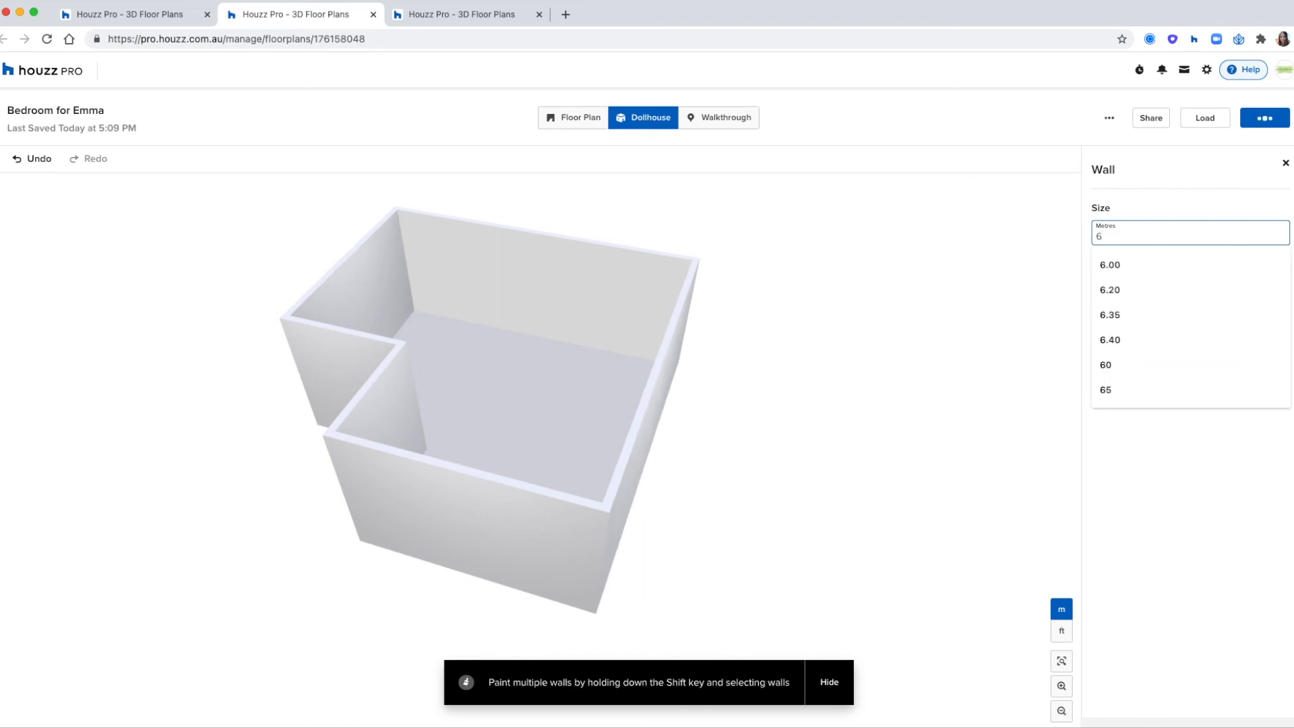
text(.0)
click(985, 250)
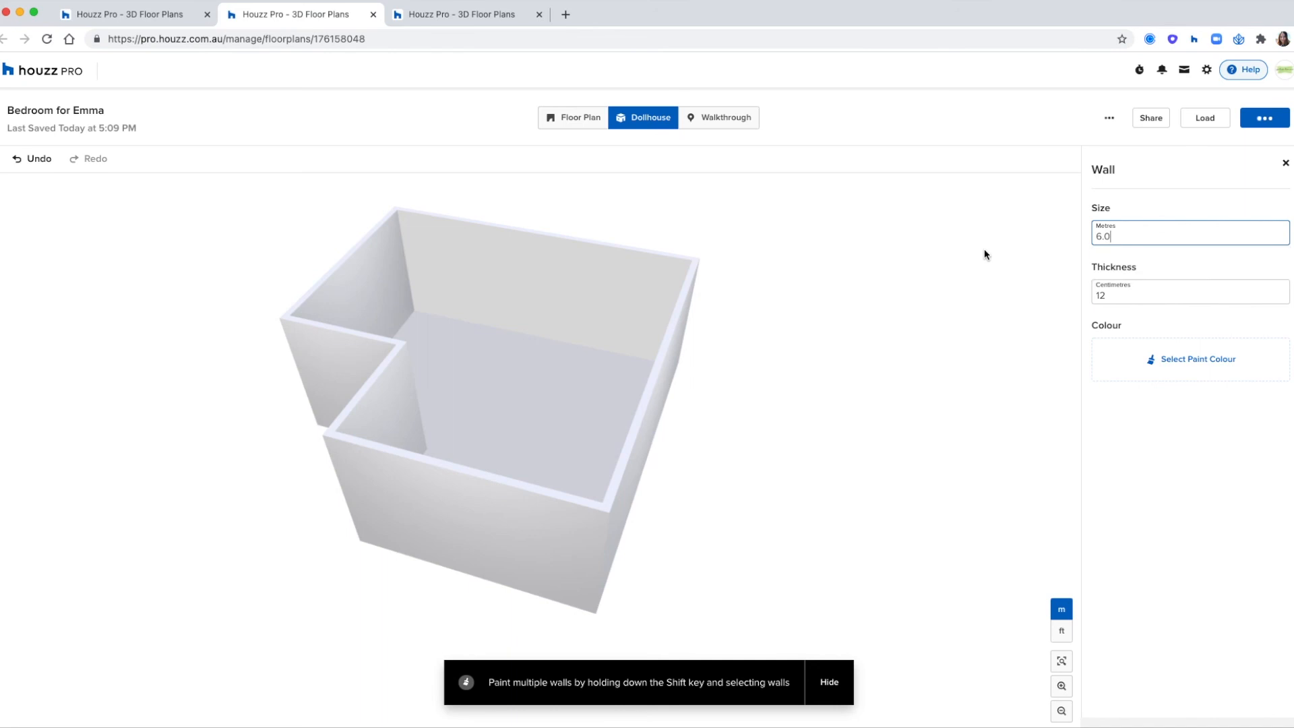
- Inspect the 3D room from several sides and check the size and thickness properties of two walls
drag(965, 294, 797, 265)
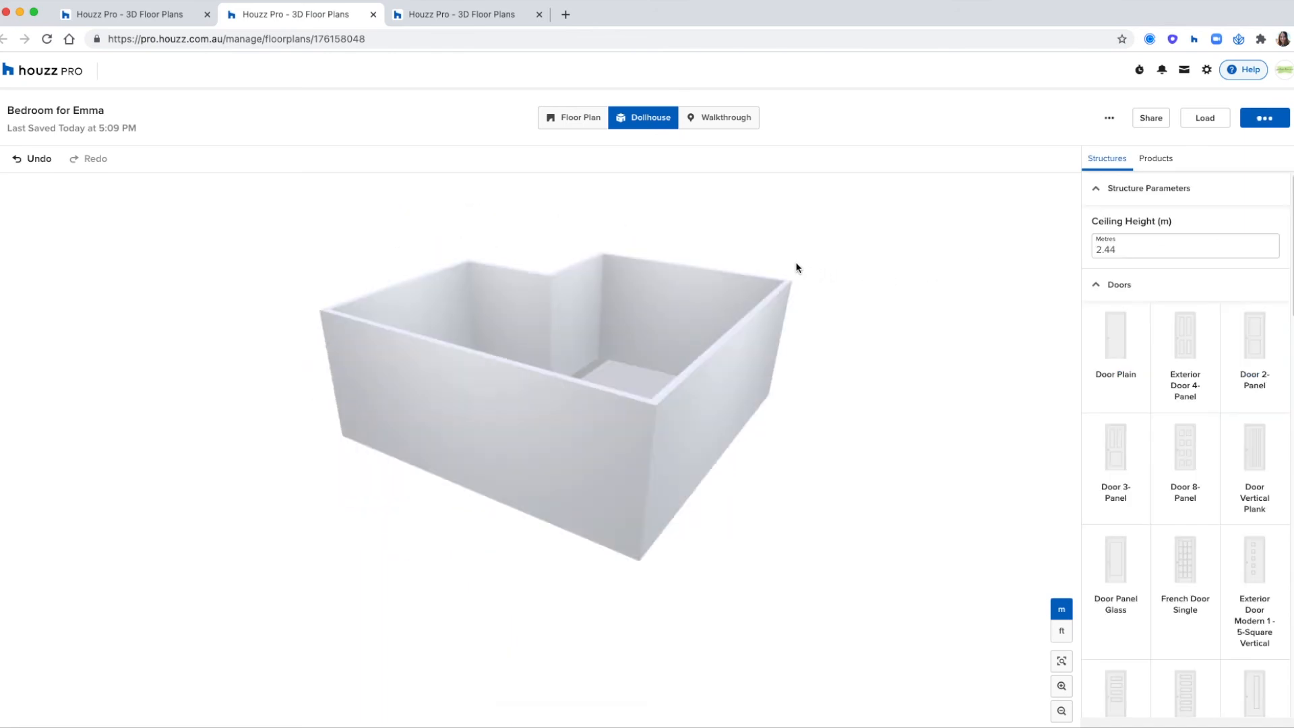
click(663, 317)
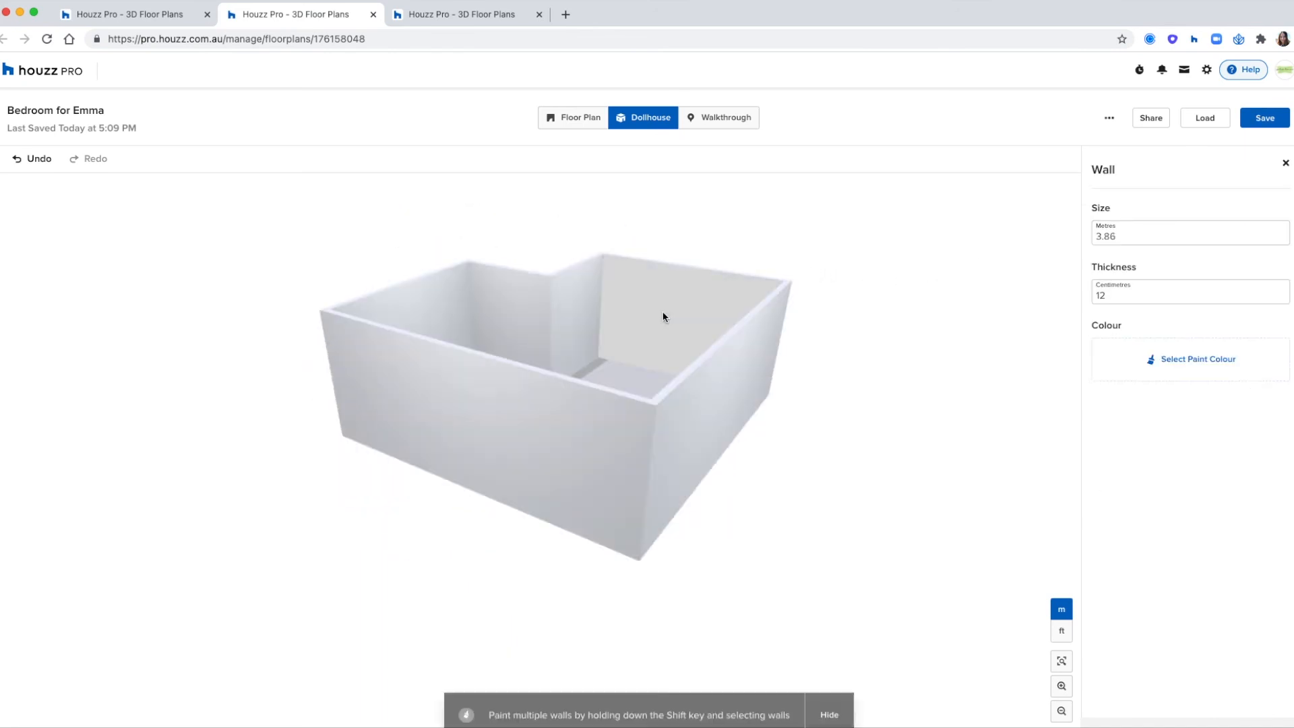
click(732, 387)
drag(760, 436, 850, 524)
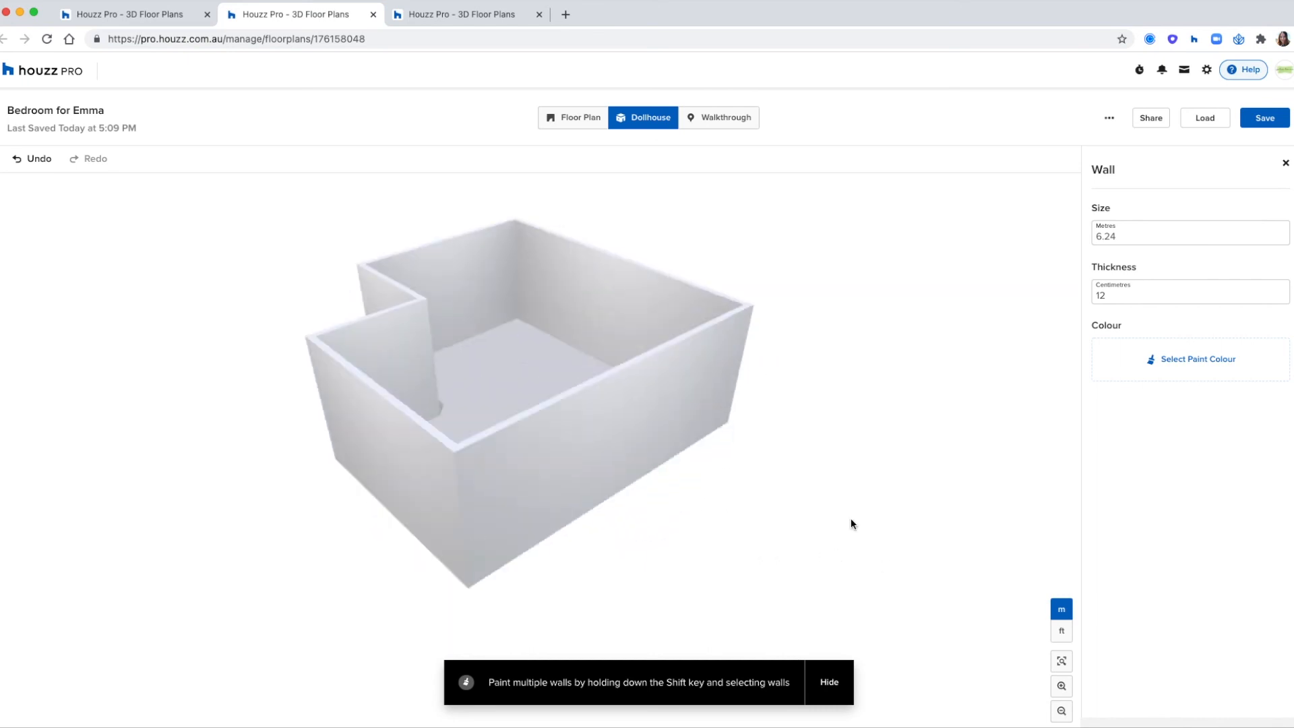
mouse_move(835, 342)
mouse_down()
mouse_move(902, 395)
mouse_move(863, 398)
mouse_up()
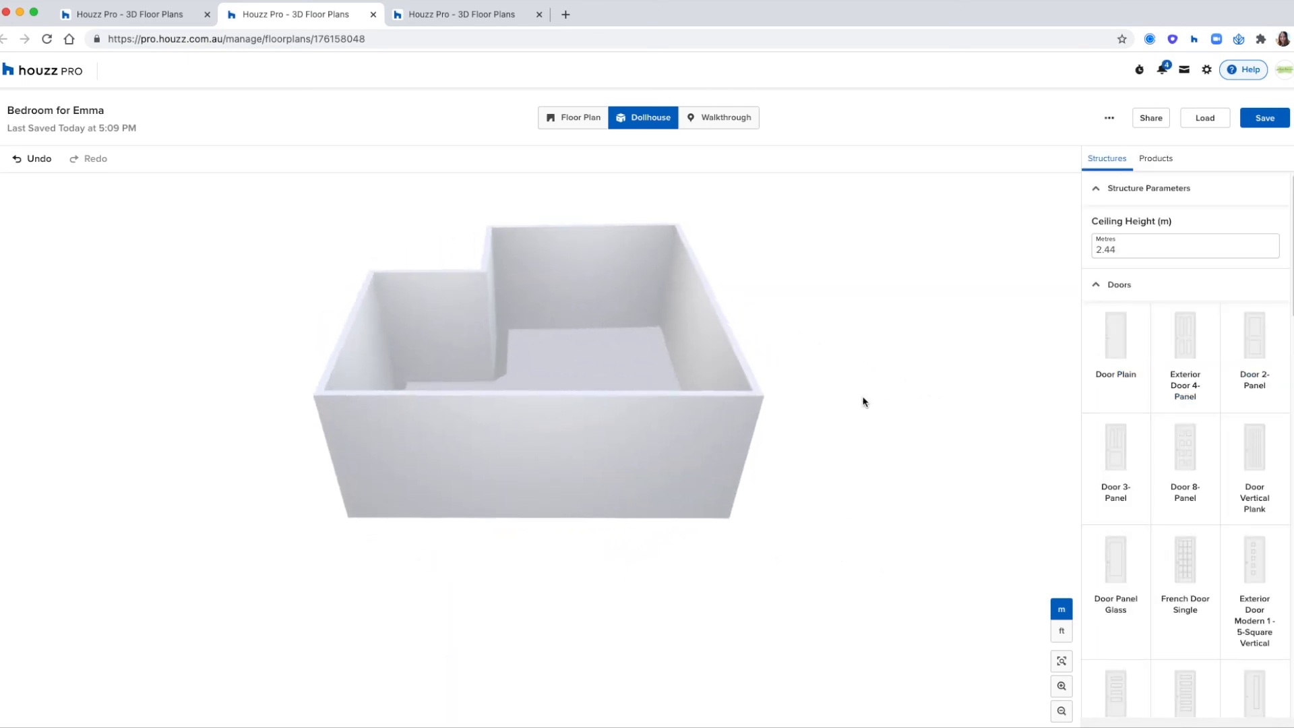
- Return to the Floor Plan view and set the upper wall's thickness to 20 cm
click(598, 127)
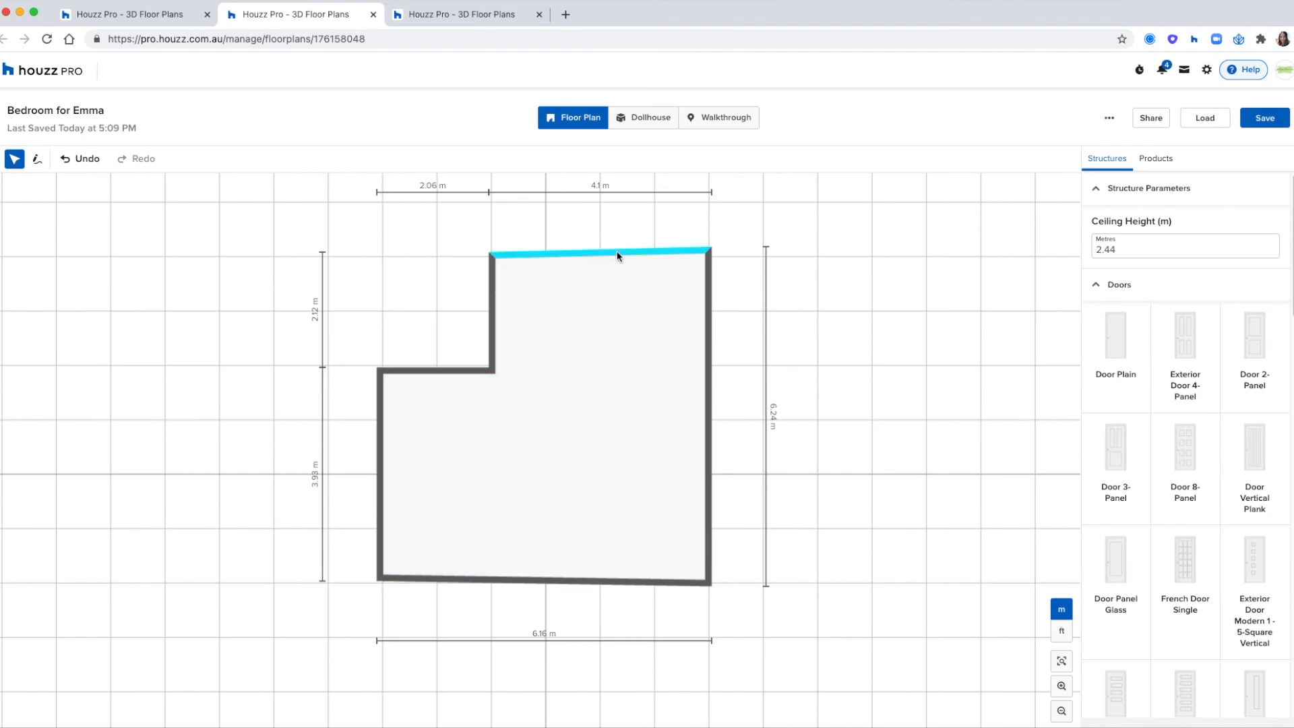
click(618, 255)
double_click(1137, 240)
text(20)
click(974, 358)
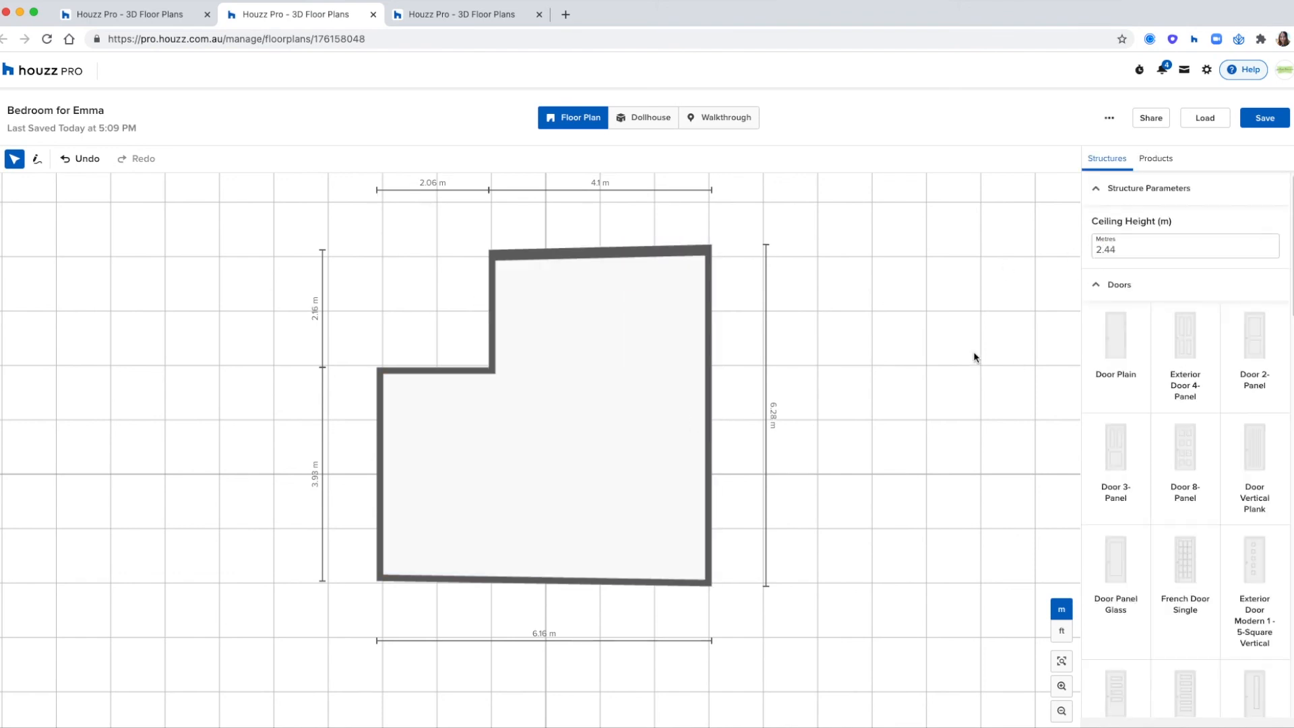
- Leave the ceiling height as it is and place a Door Panel Glass in the short horizontal wall at the recess
drag(1121, 251, 1078, 247)
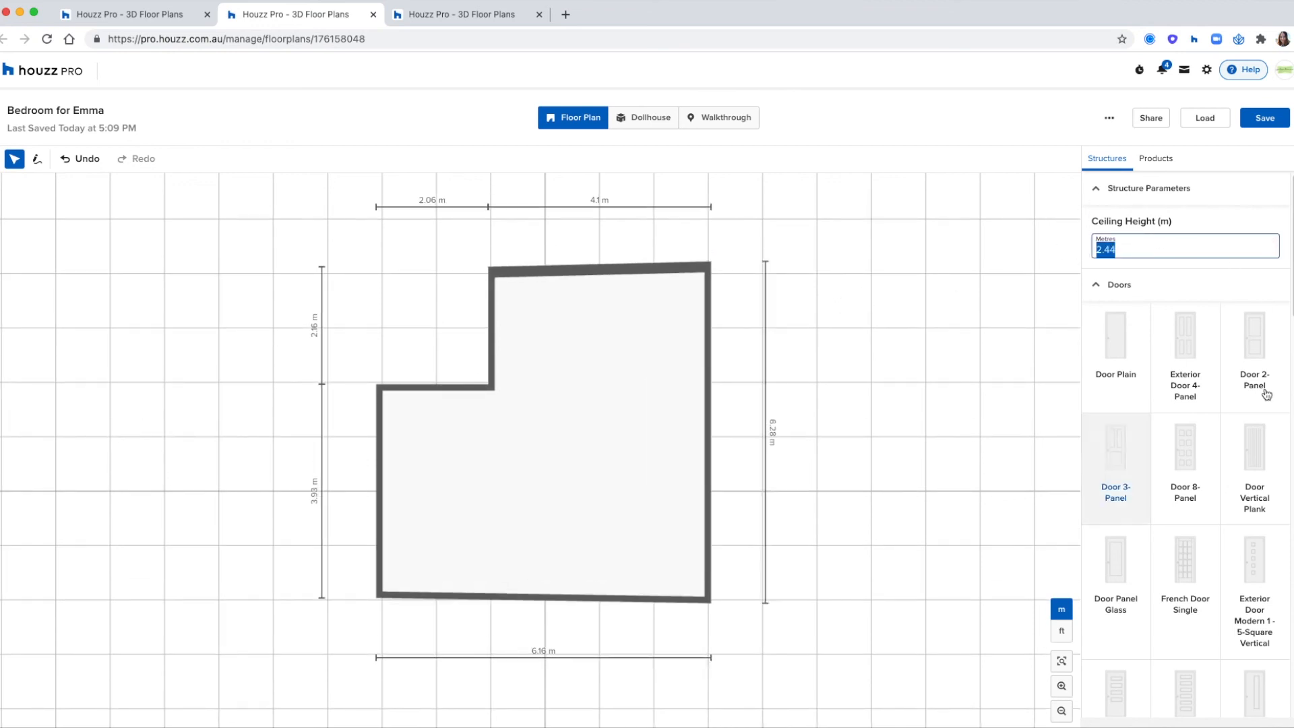
click(1131, 262)
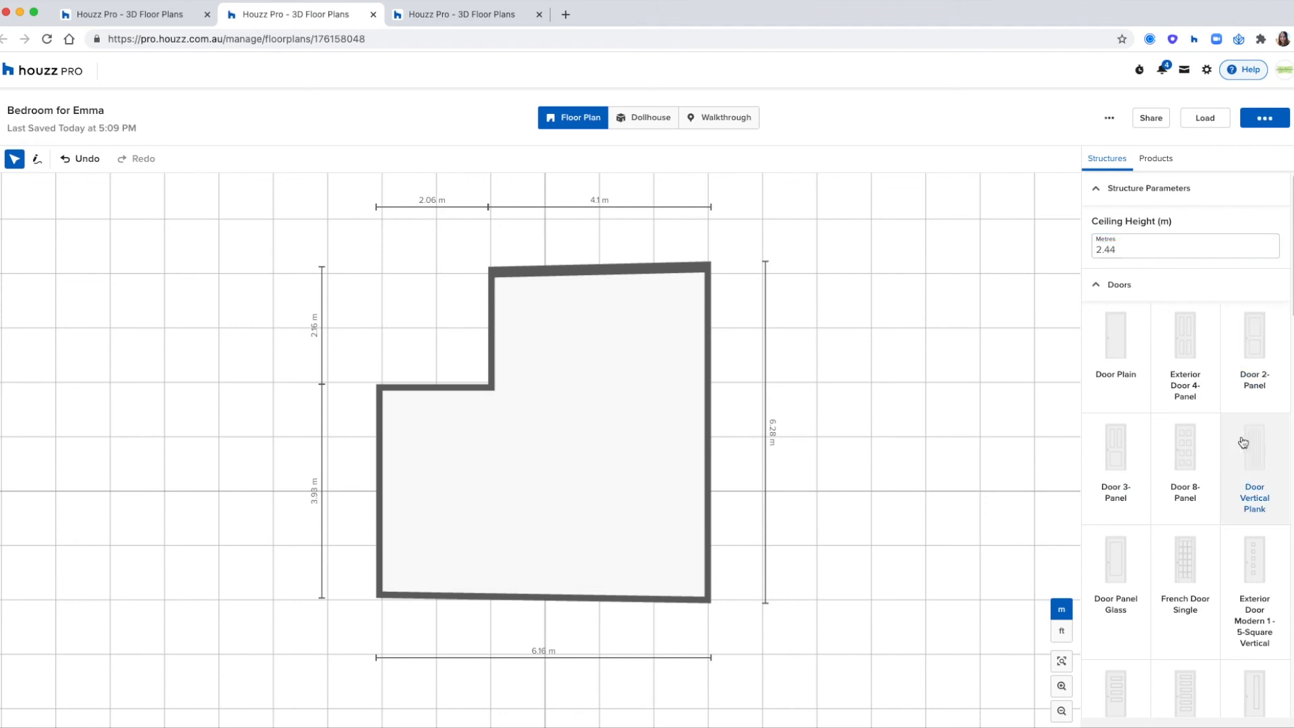
scroll(1244, 442, down, 3)
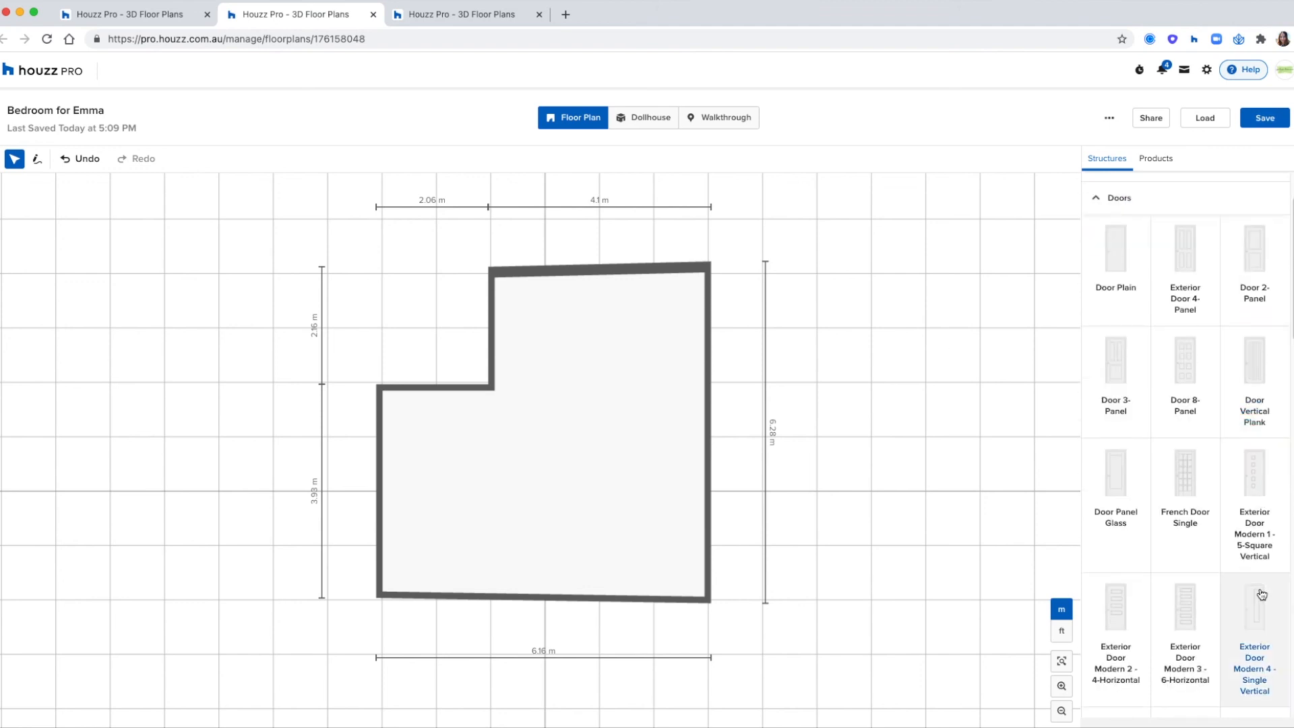
click(1114, 476)
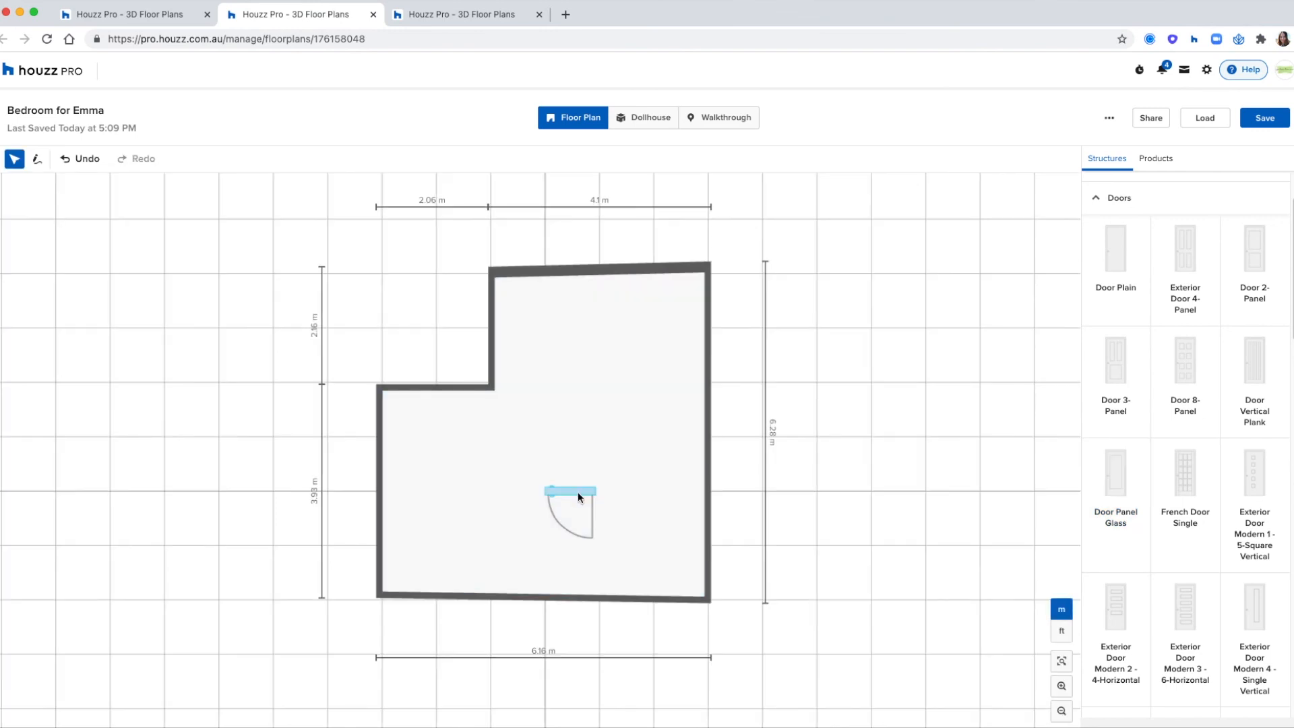
drag(577, 491, 464, 390)
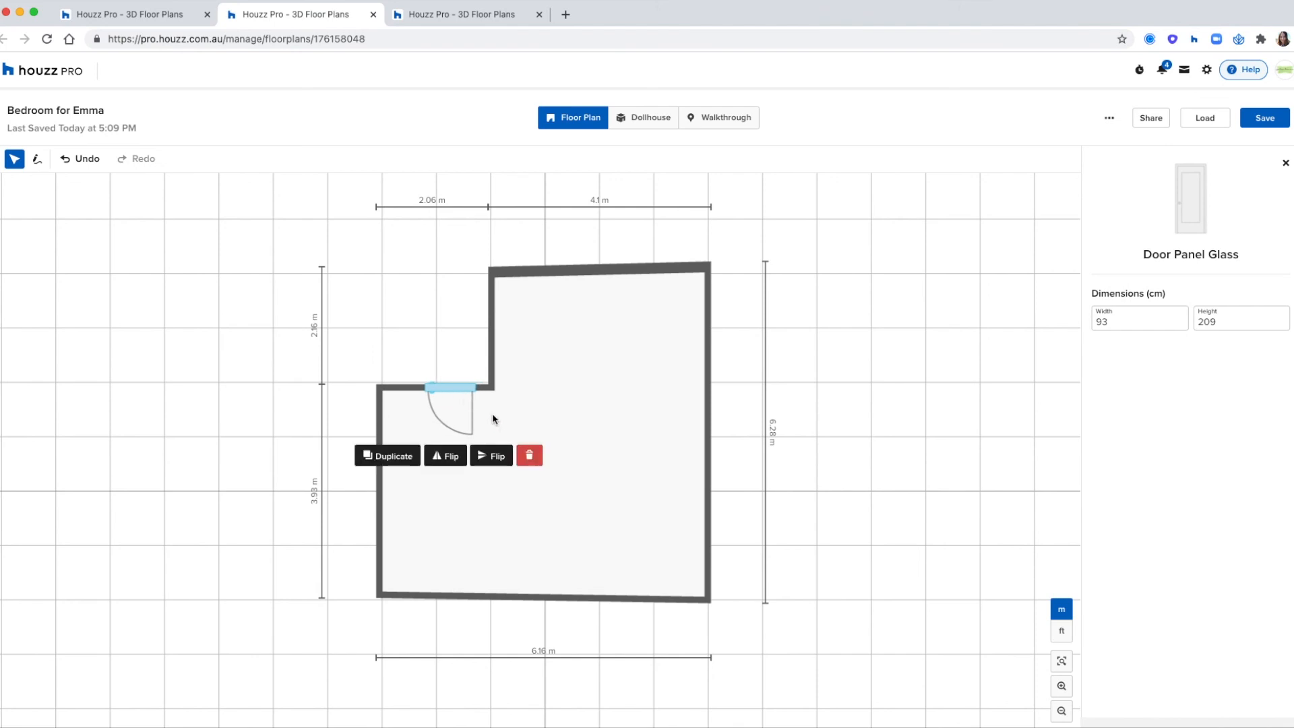
- Flip the swing of the glass panel door in the recess wall and move the door towards the room's outer corner
click(455, 461)
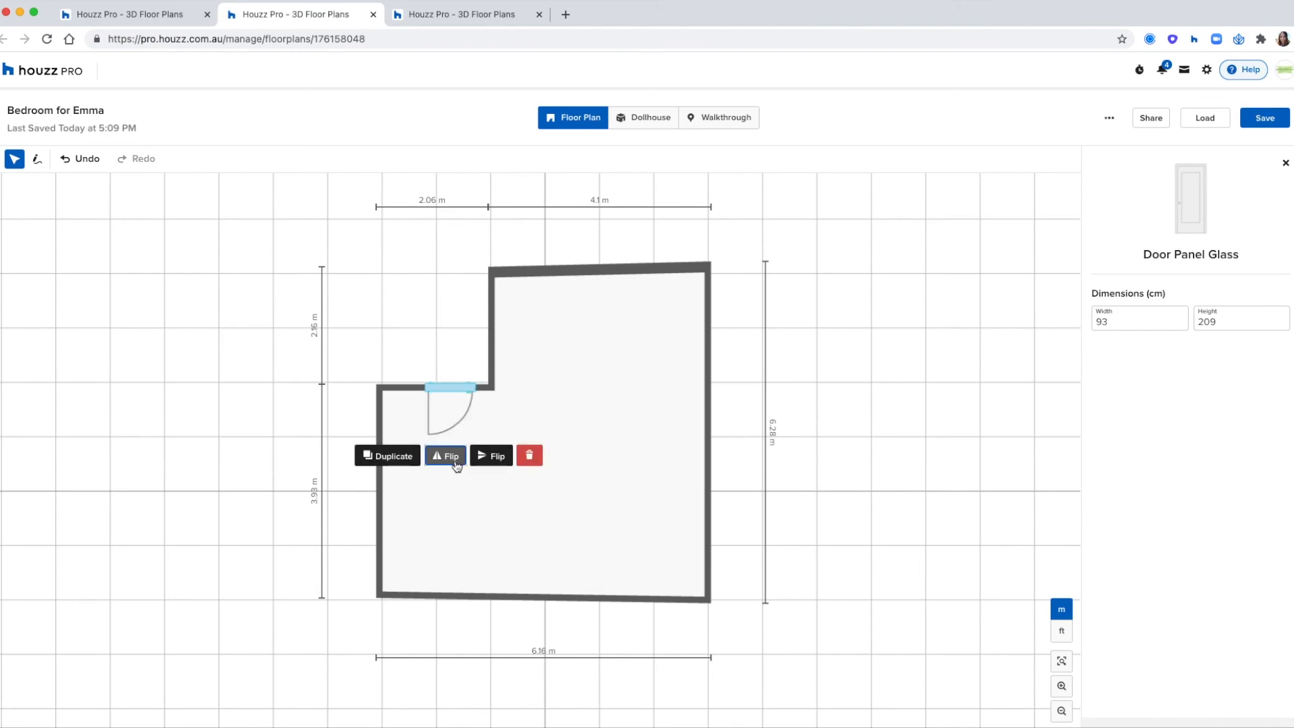
click(488, 467)
click(485, 465)
drag(443, 393, 411, 385)
- Set the glass panel door's width to 100 cm and its height to 126 cm
drag(1152, 321, 1082, 318)
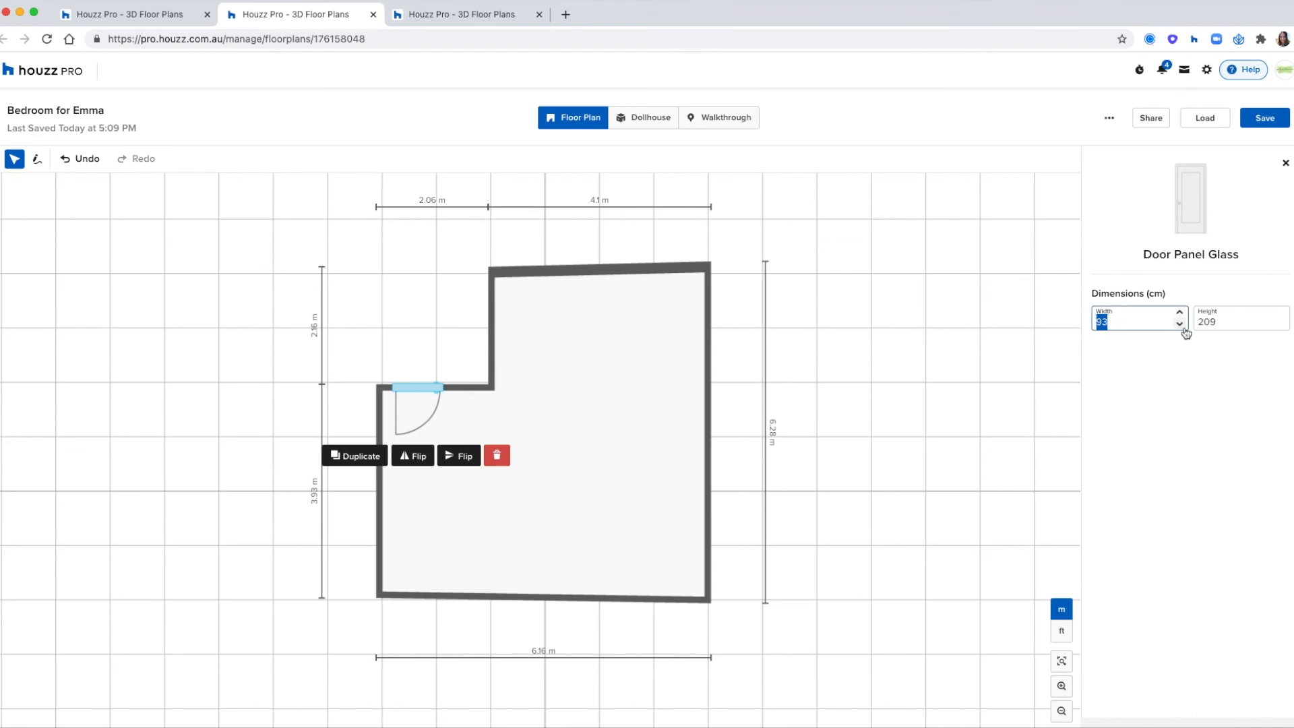
text(100)
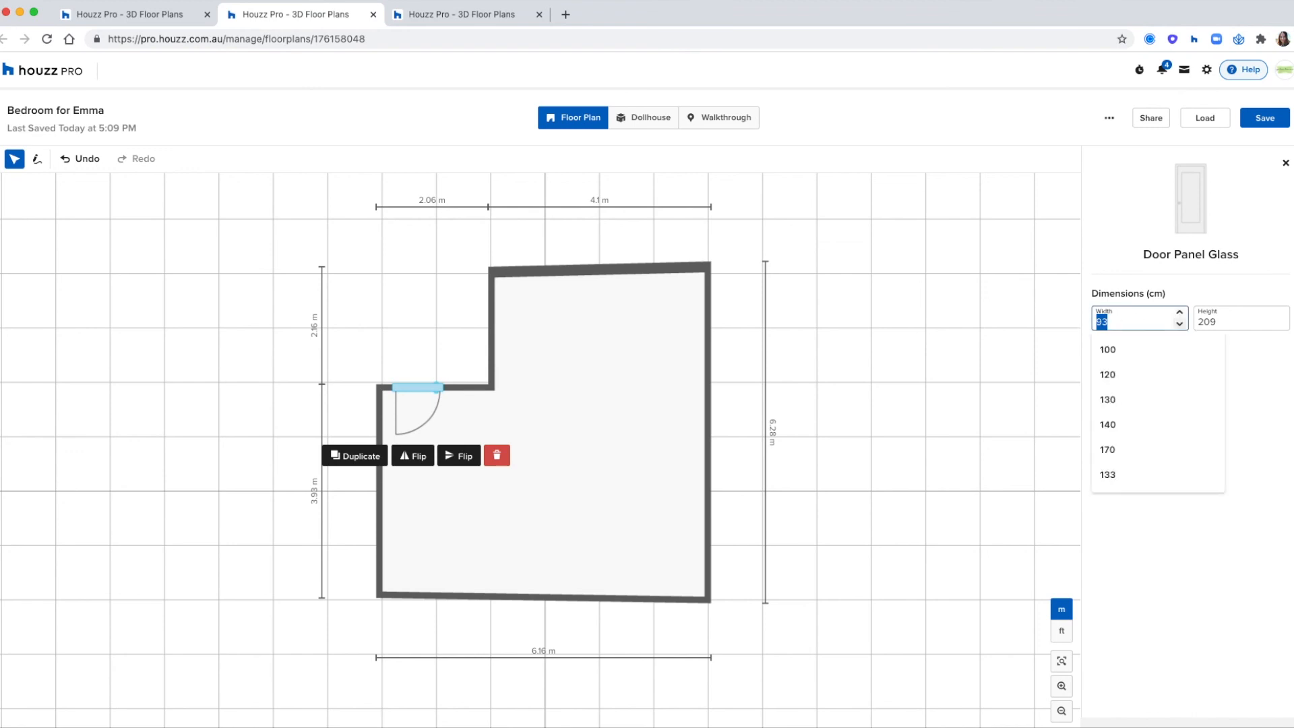
click(1227, 321)
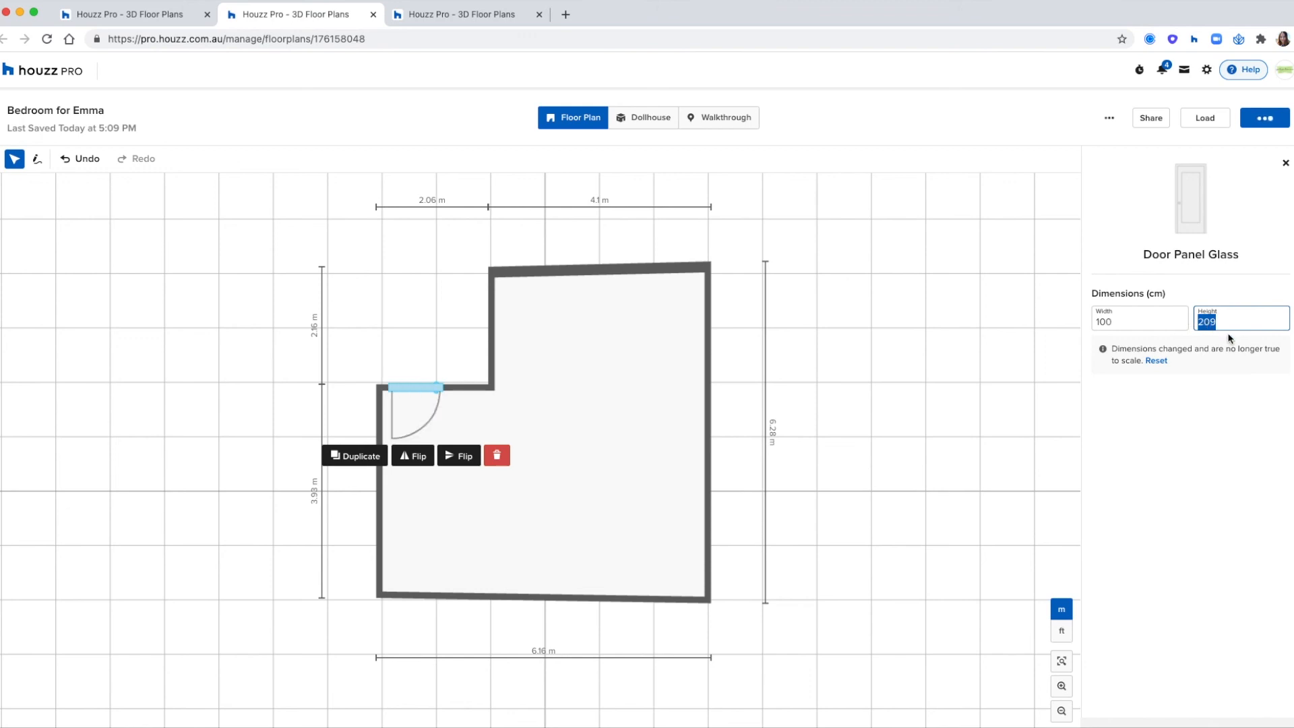
text(2)
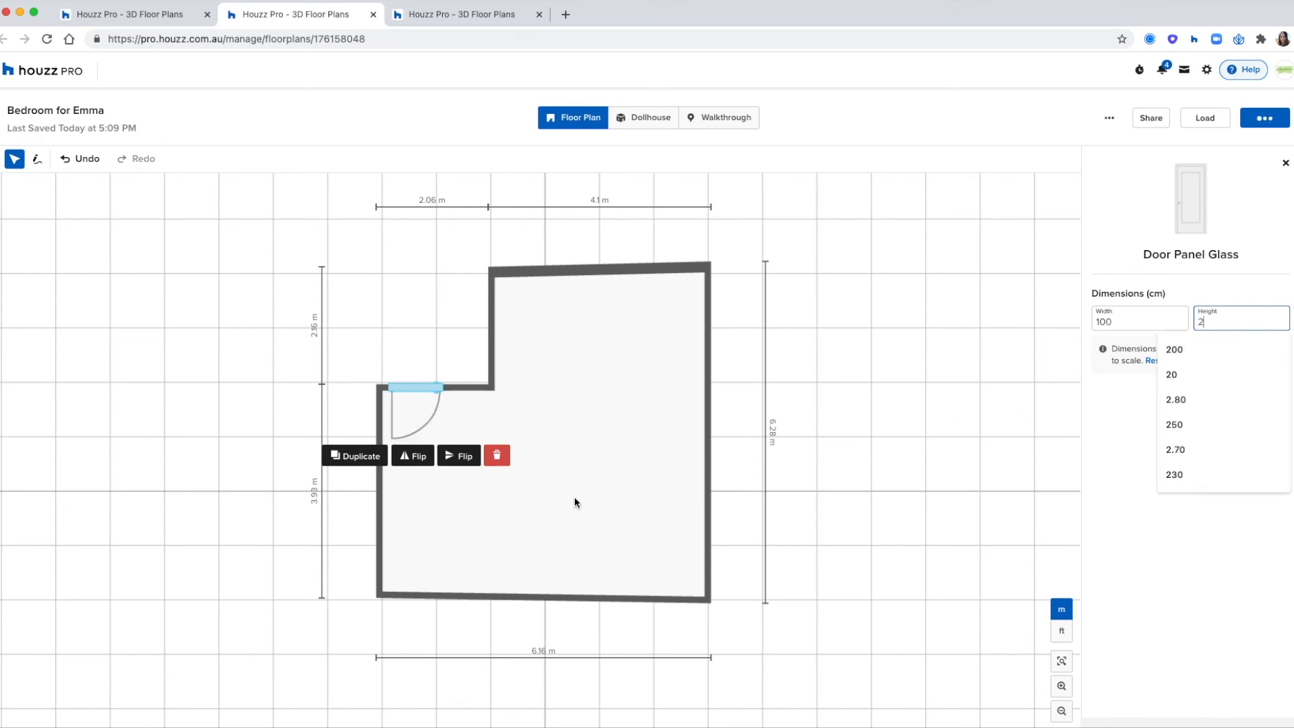
click(804, 469)
- Try duplicating the glass panel door and moving the copy to the room's long right-hand wall, and delete the copy
click(420, 388)
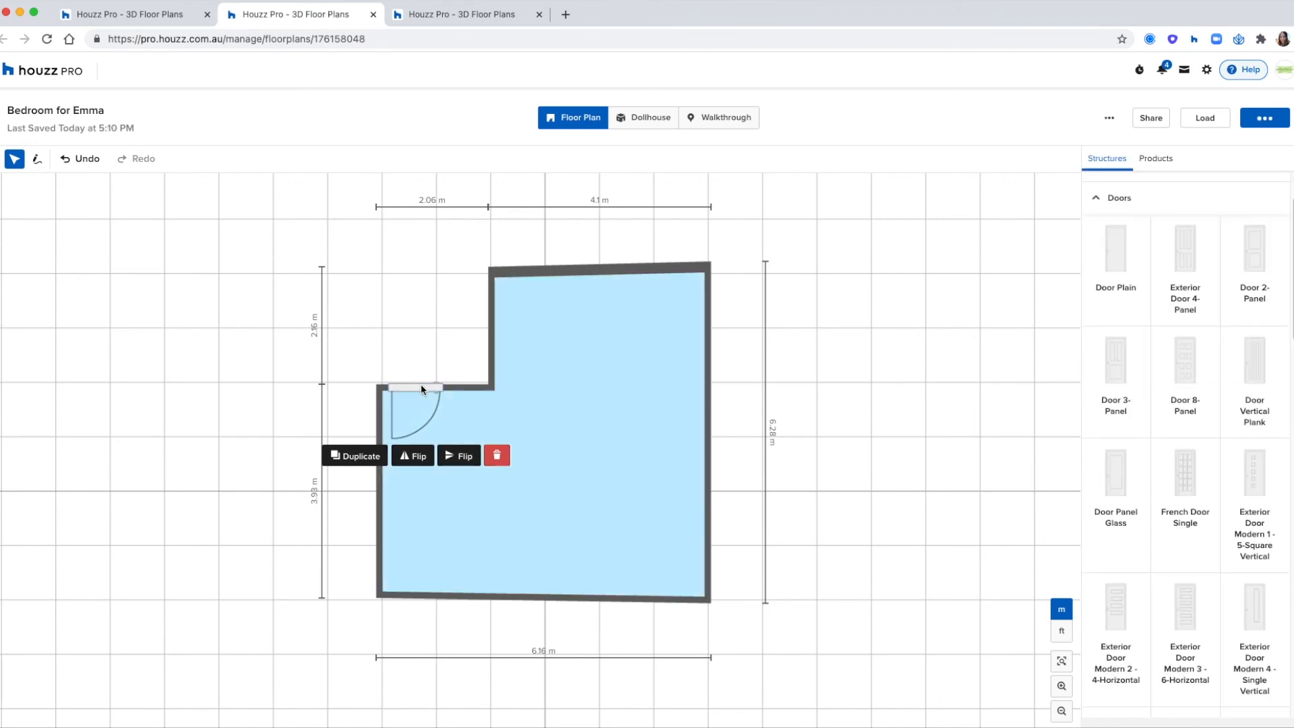
click(355, 457)
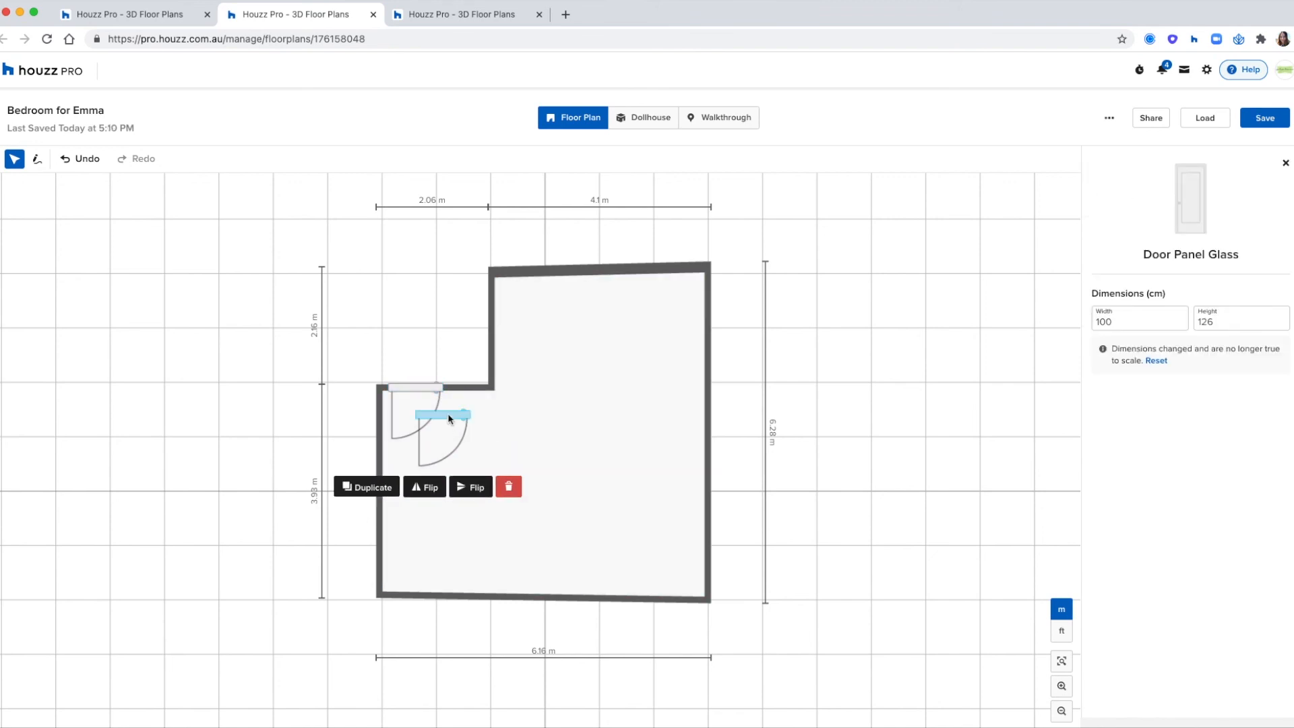
drag(446, 414, 720, 428)
click(764, 475)
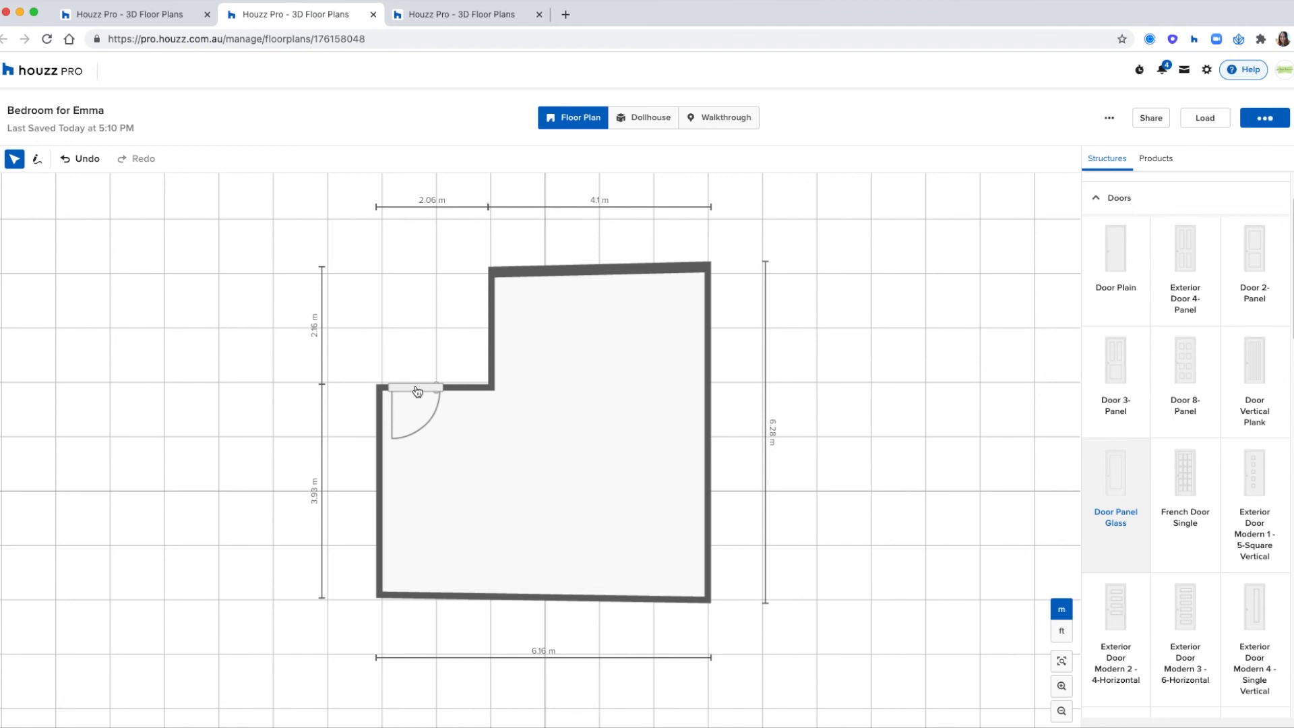
- Try placing a second Door Panel Glass at the lower end of the long right-hand wall, and delete it
drag(667, 420, 580, 490)
drag(1077, 318, 1073, 319)
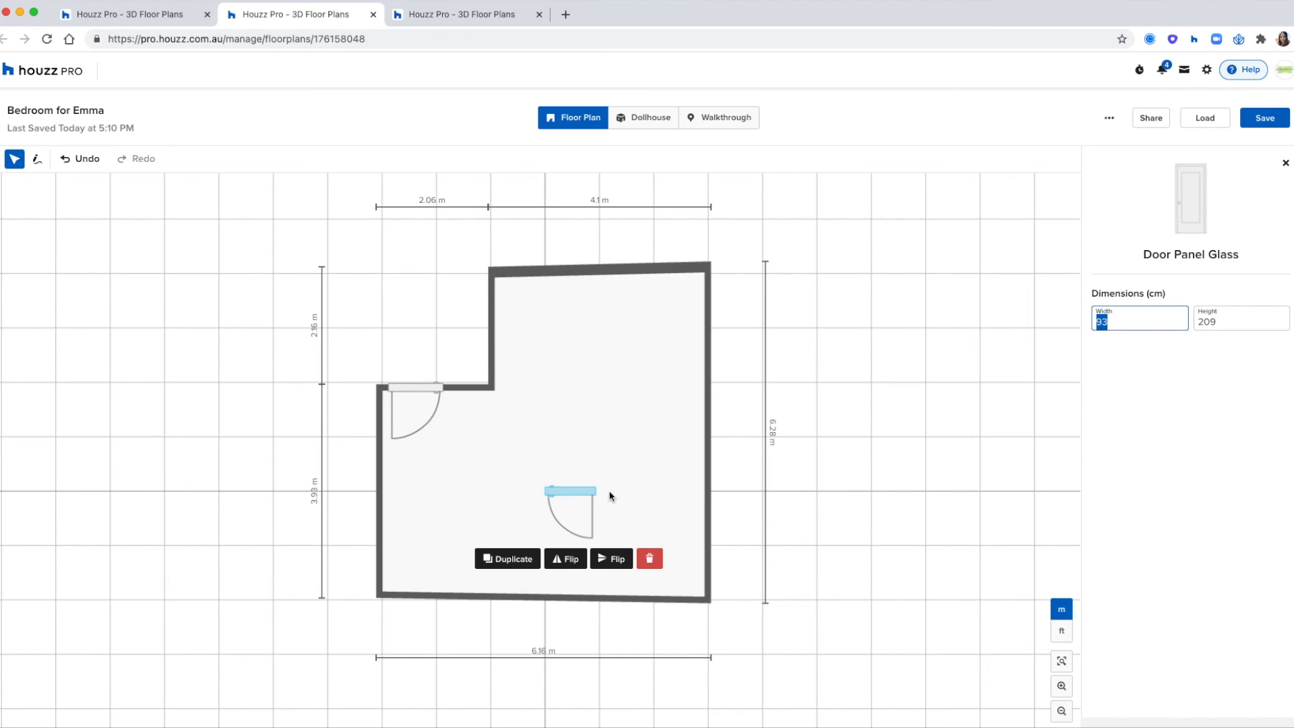
click(675, 493)
click(726, 475)
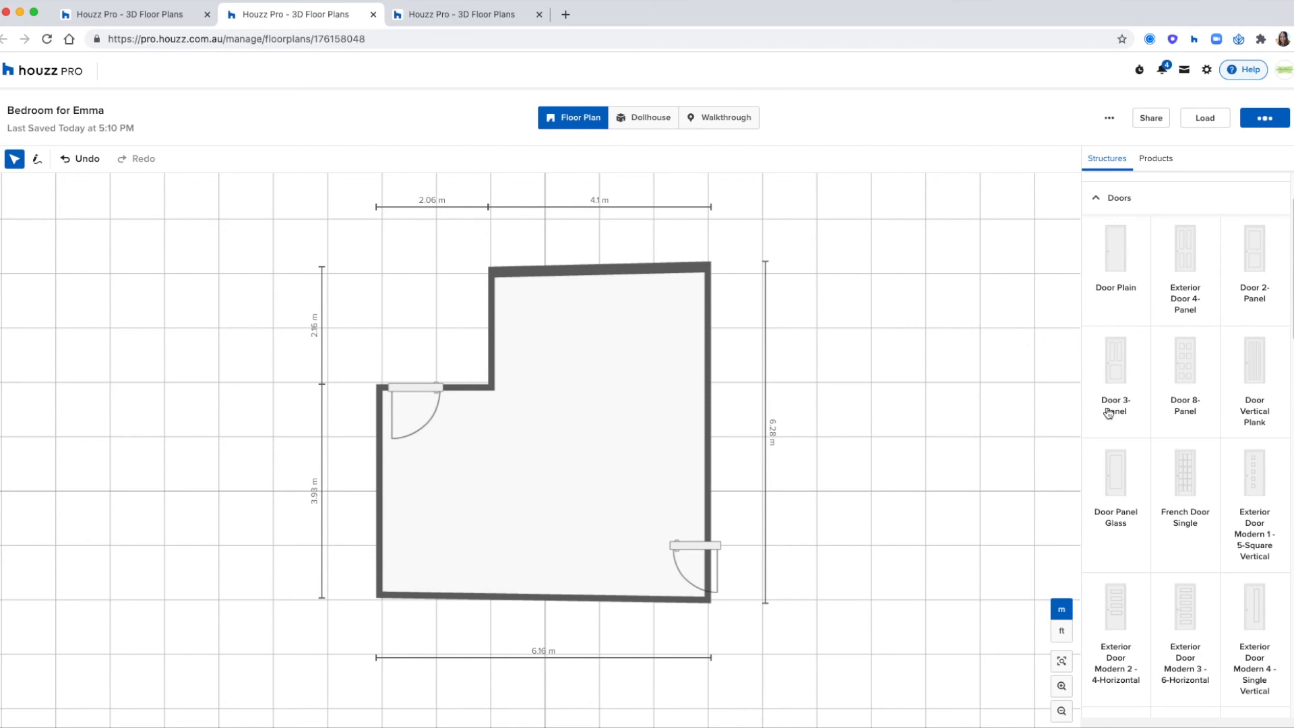
scroll(1114, 409, down, 7)
scroll(1113, 409, down, 10)
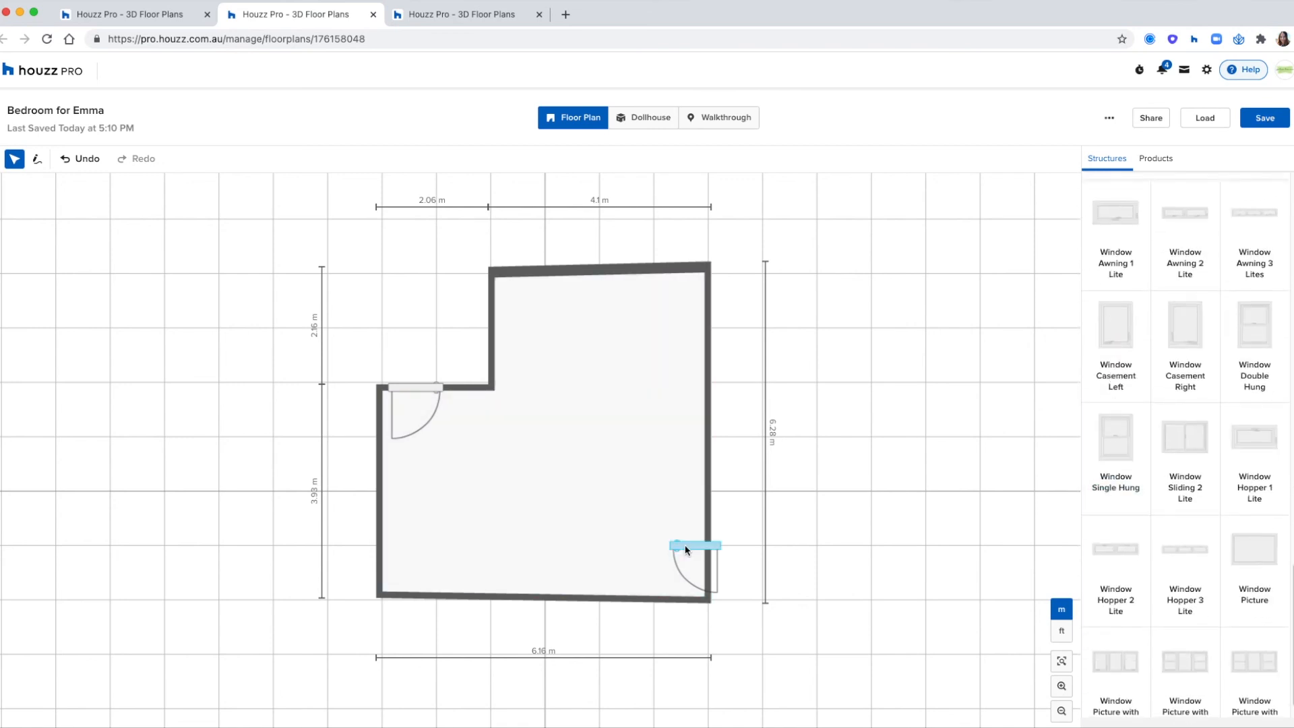
click(691, 545)
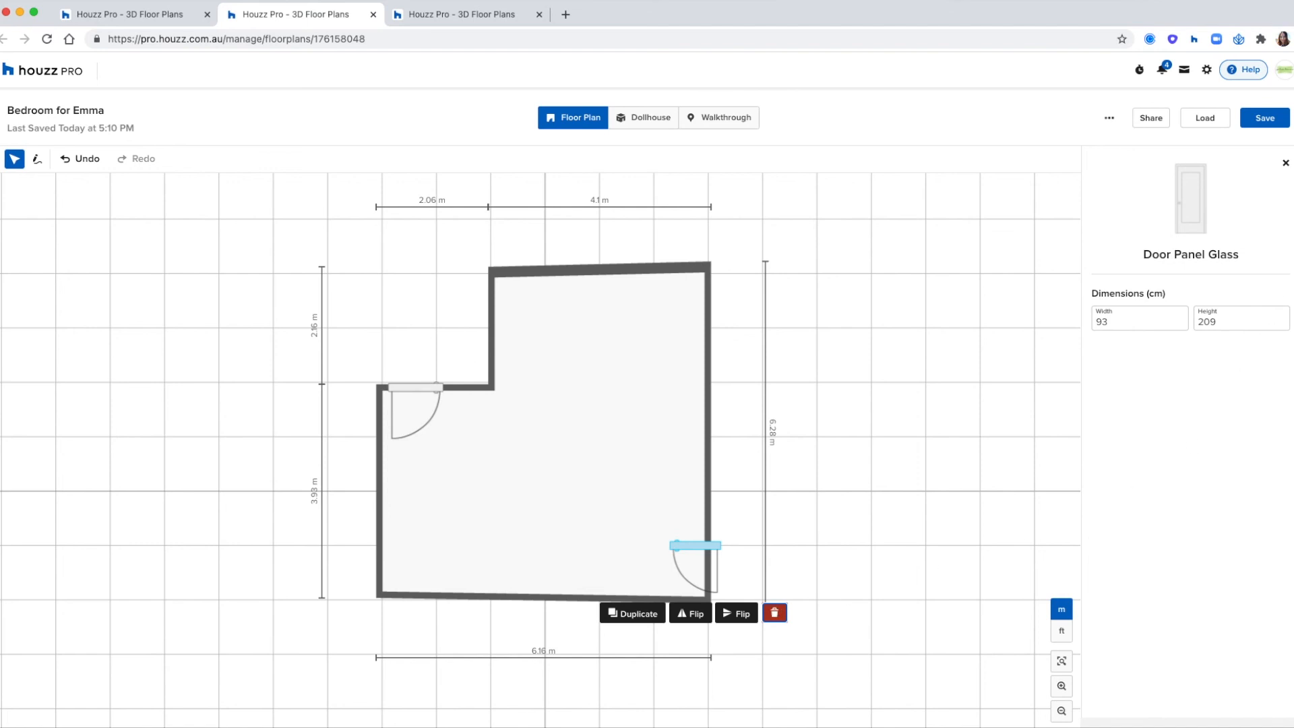
click(774, 612)
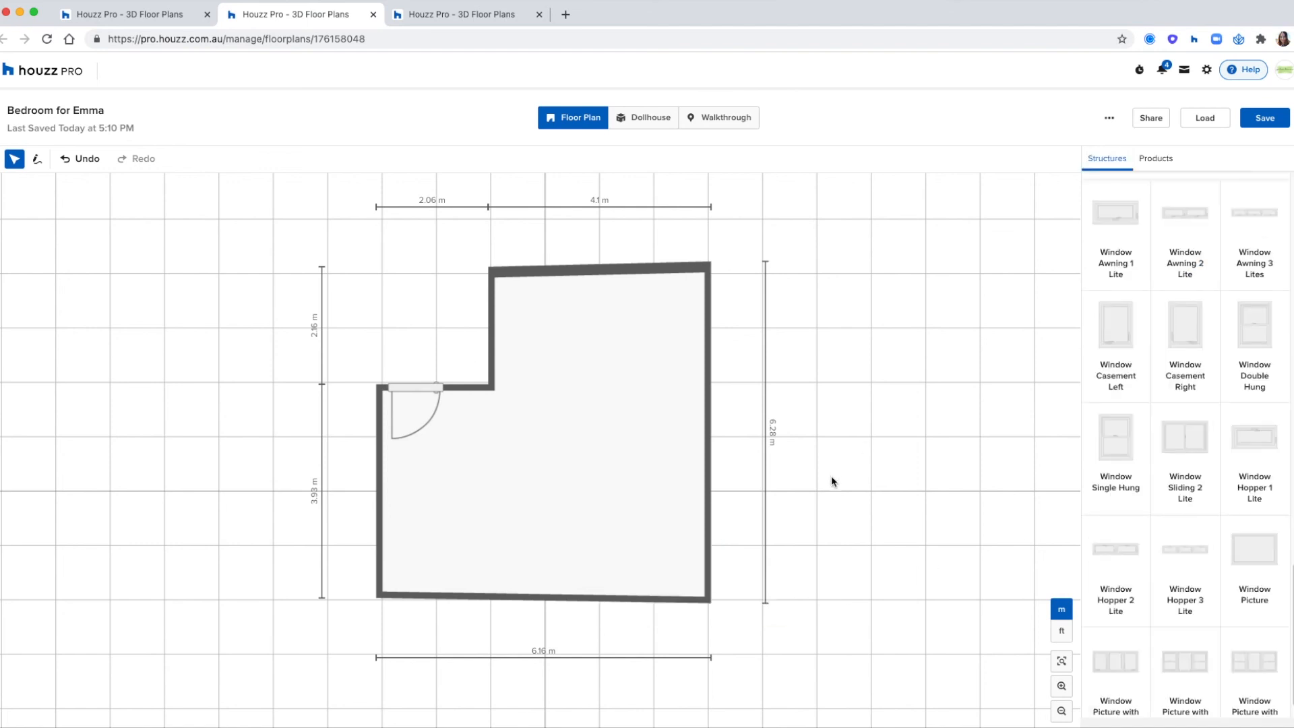
- Place a Window Single Hung in the upper wall, 90 cm from the floor and 120 cm wide
click(1129, 455)
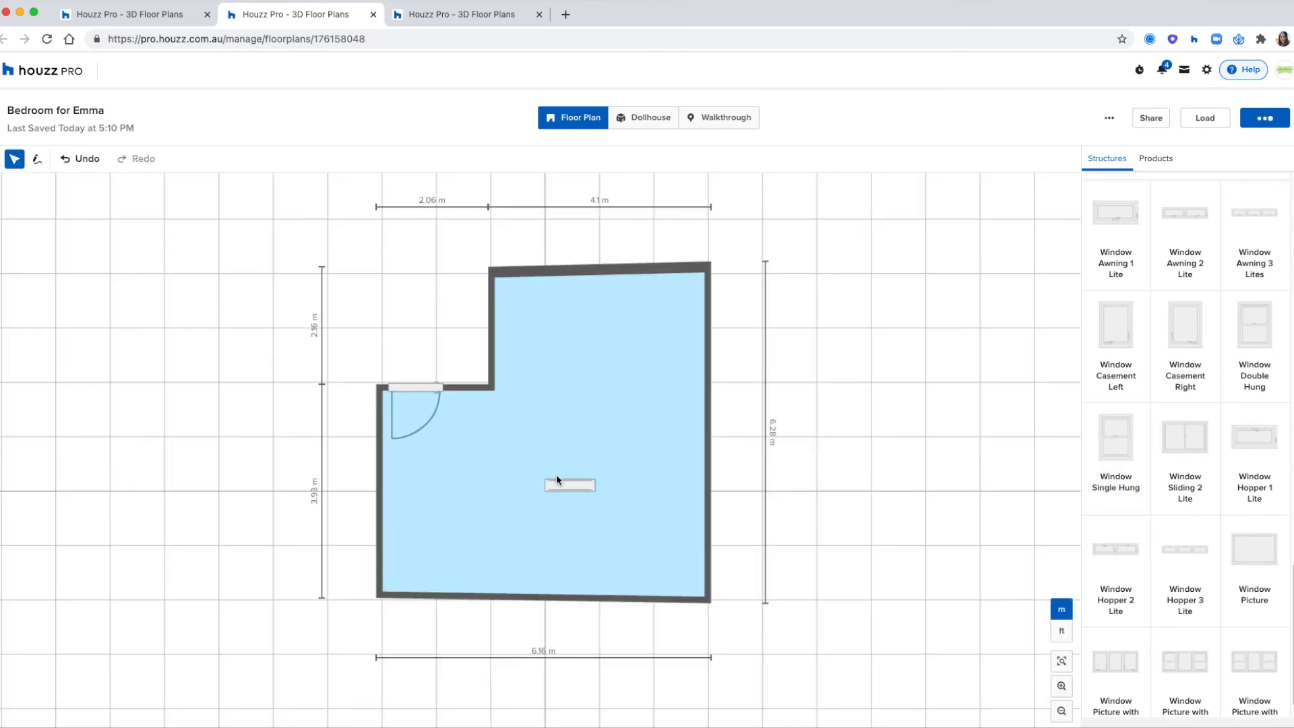
drag(711, 500, 584, 263)
drag(1139, 381, 1094, 375)
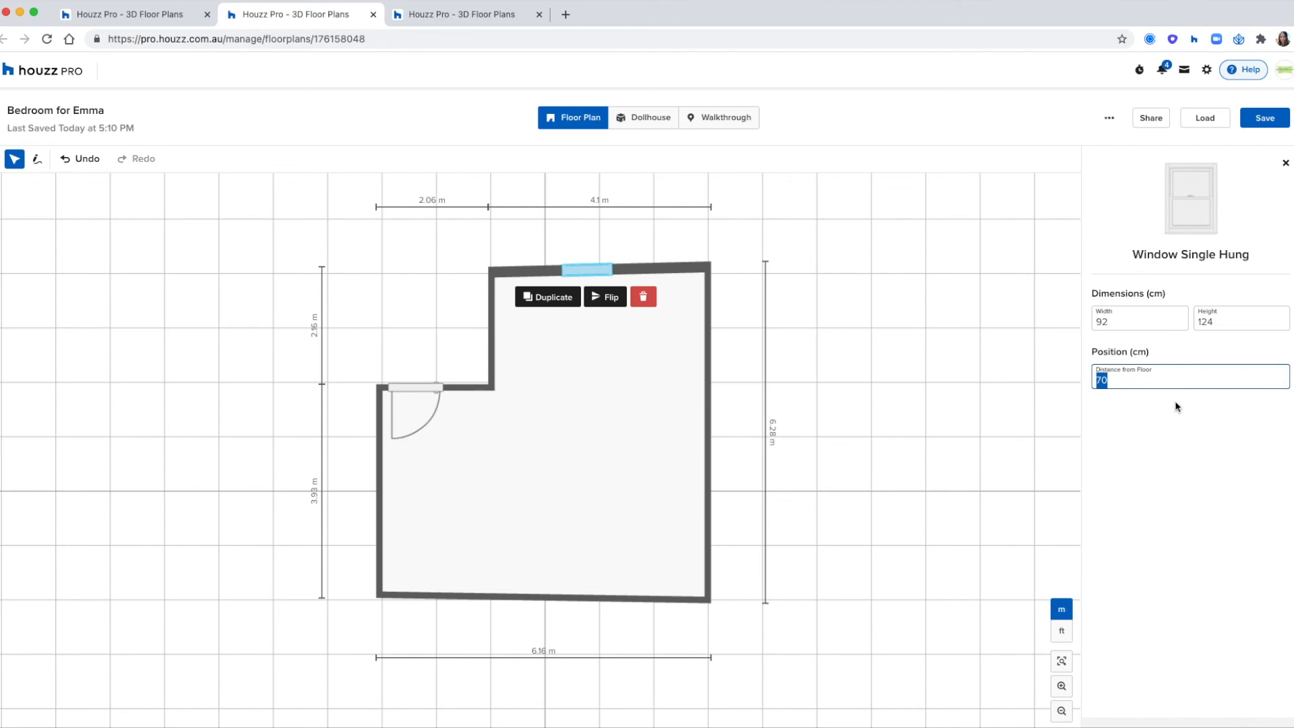
text(90)
double_click(1097, 323)
text(120)
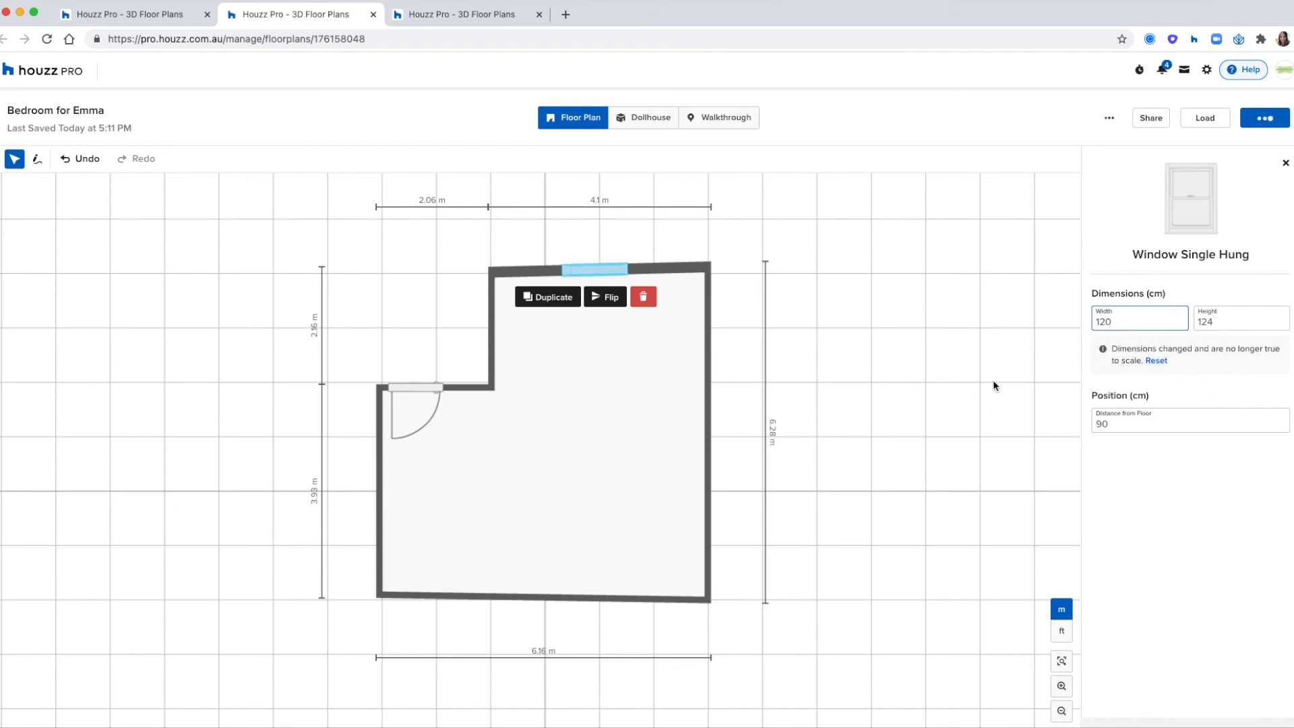
click(888, 371)
- Inspect the window and the glass panel door's proportions in the Dollhouse view and return to the Floor Plan view
click(671, 113)
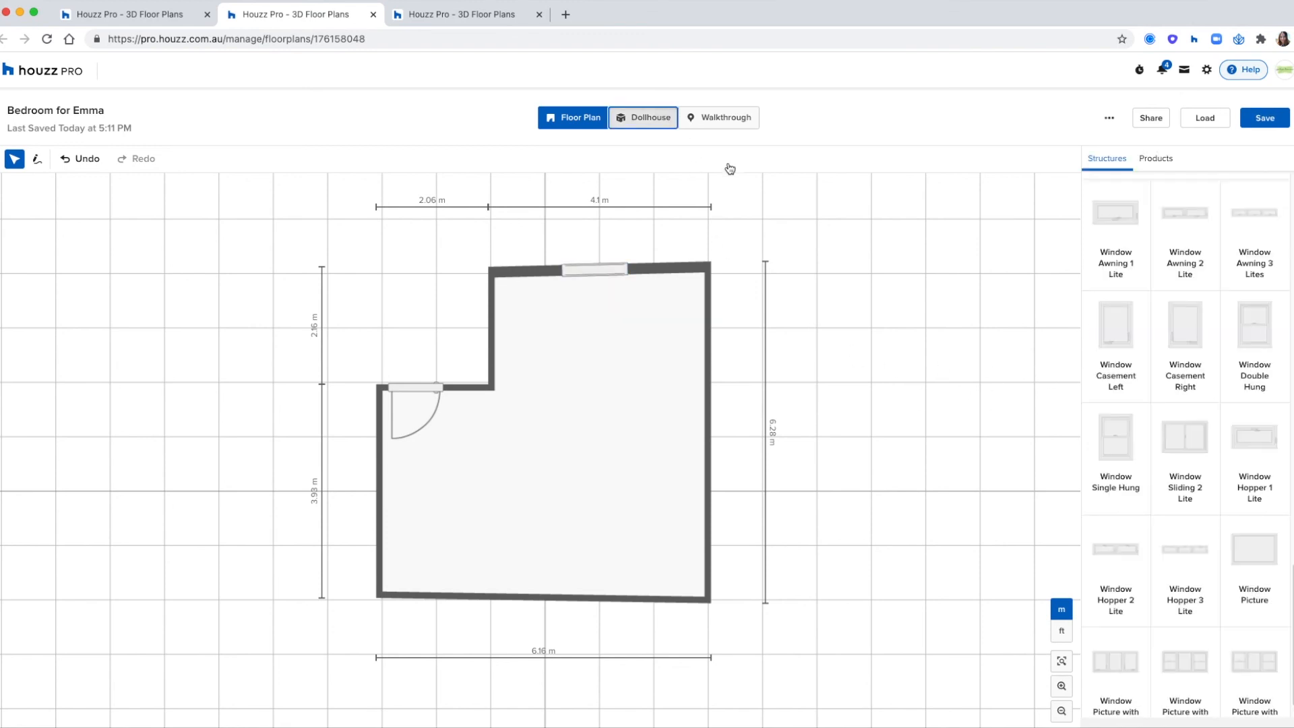
drag(855, 424, 782, 422)
click(426, 350)
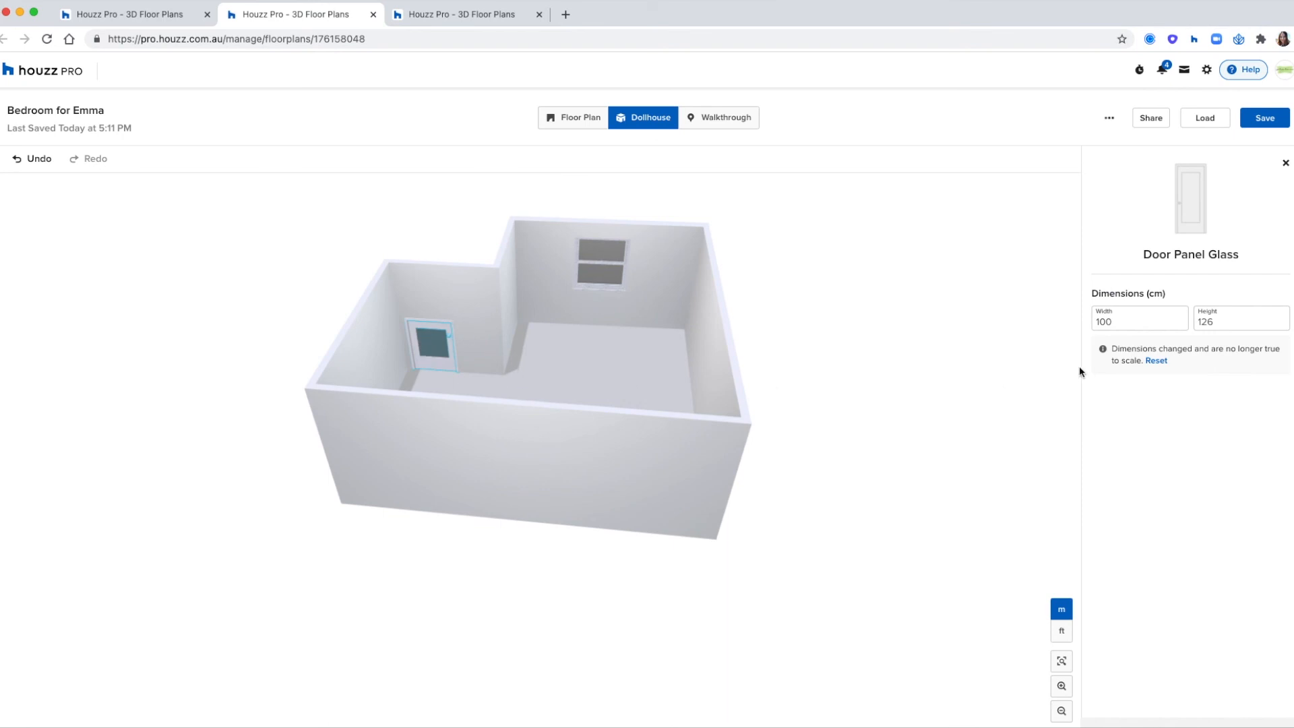
click(876, 285)
click(576, 120)
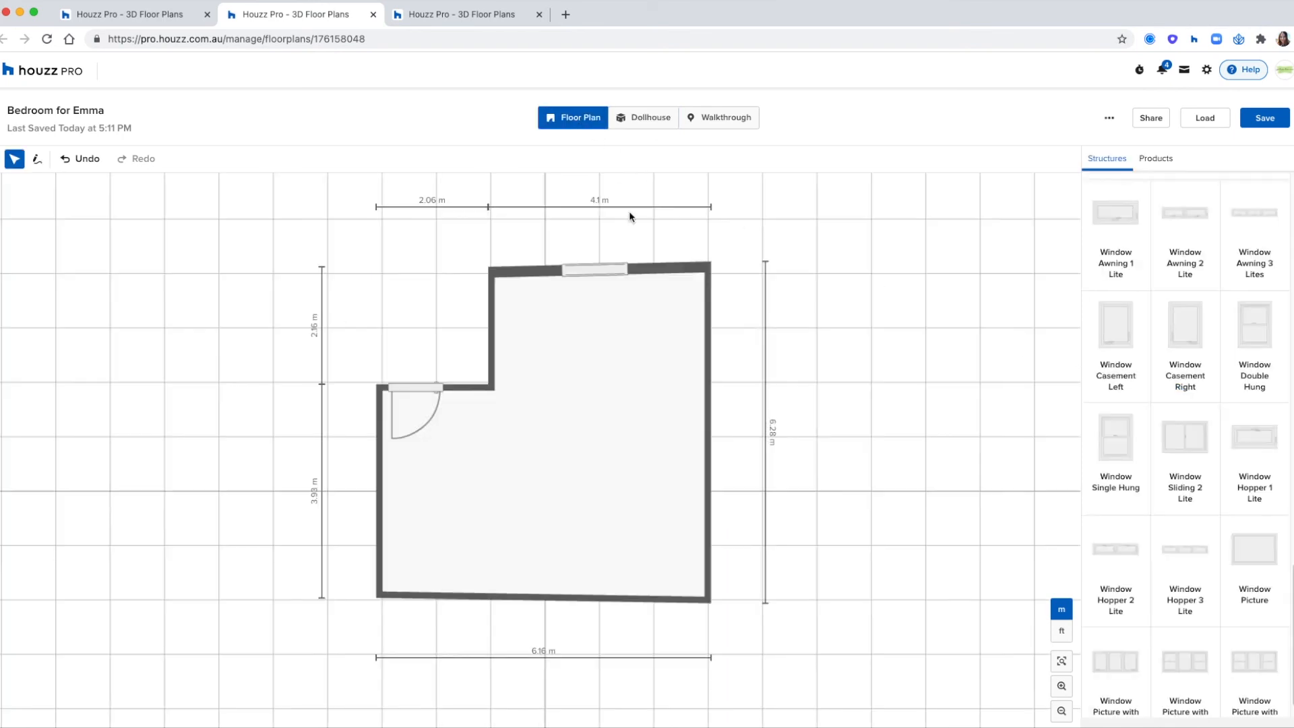
- Replace the glass panel door in the recess wall with an Exterior Door Modern 2 - 4-Horizontal
click(432, 388)
click(496, 461)
scroll(1151, 384, up, 5)
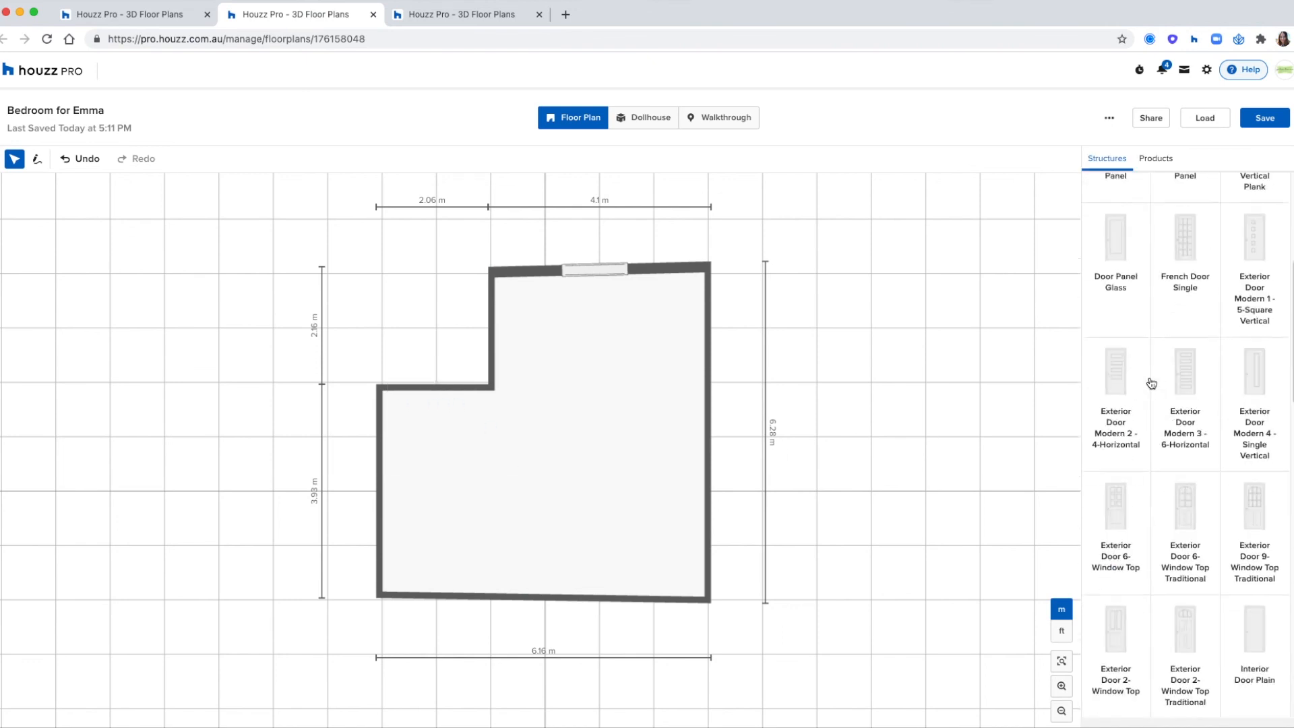
click(1116, 398)
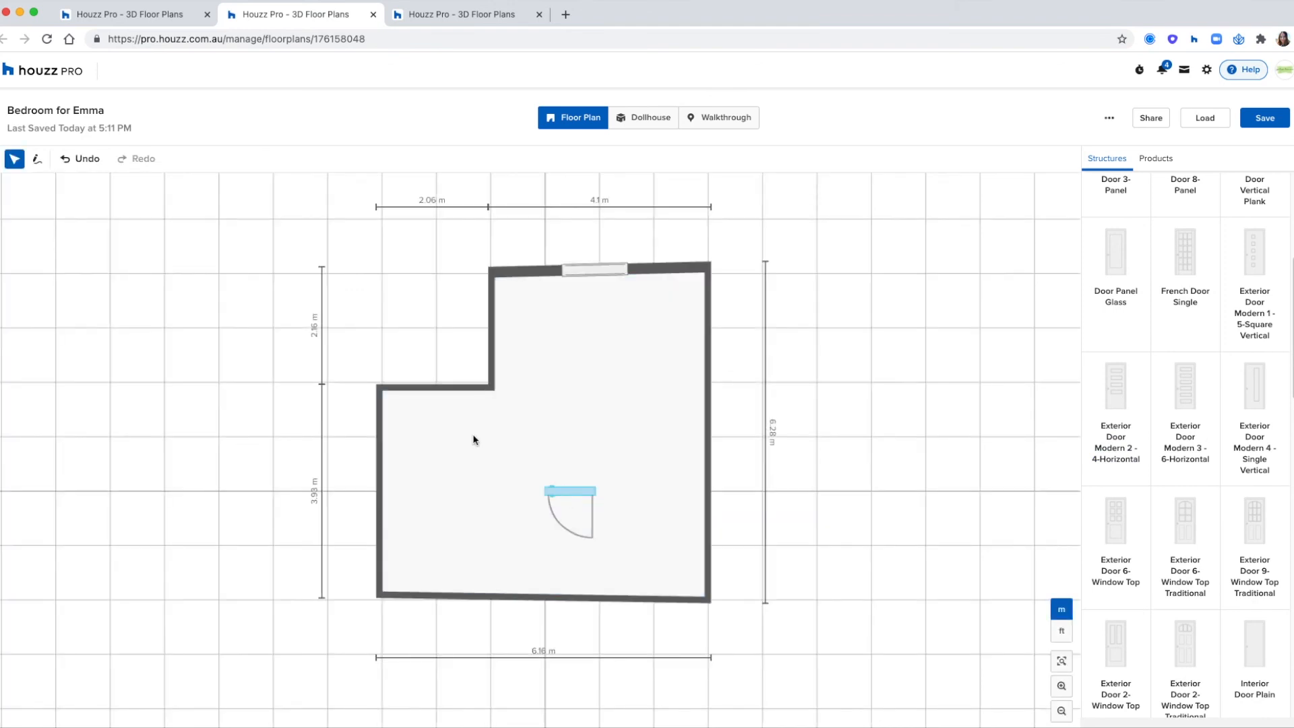
click(427, 390)
- Check the new exterior door from another side in the Dollhouse view and return to the Floor Plan view
click(644, 117)
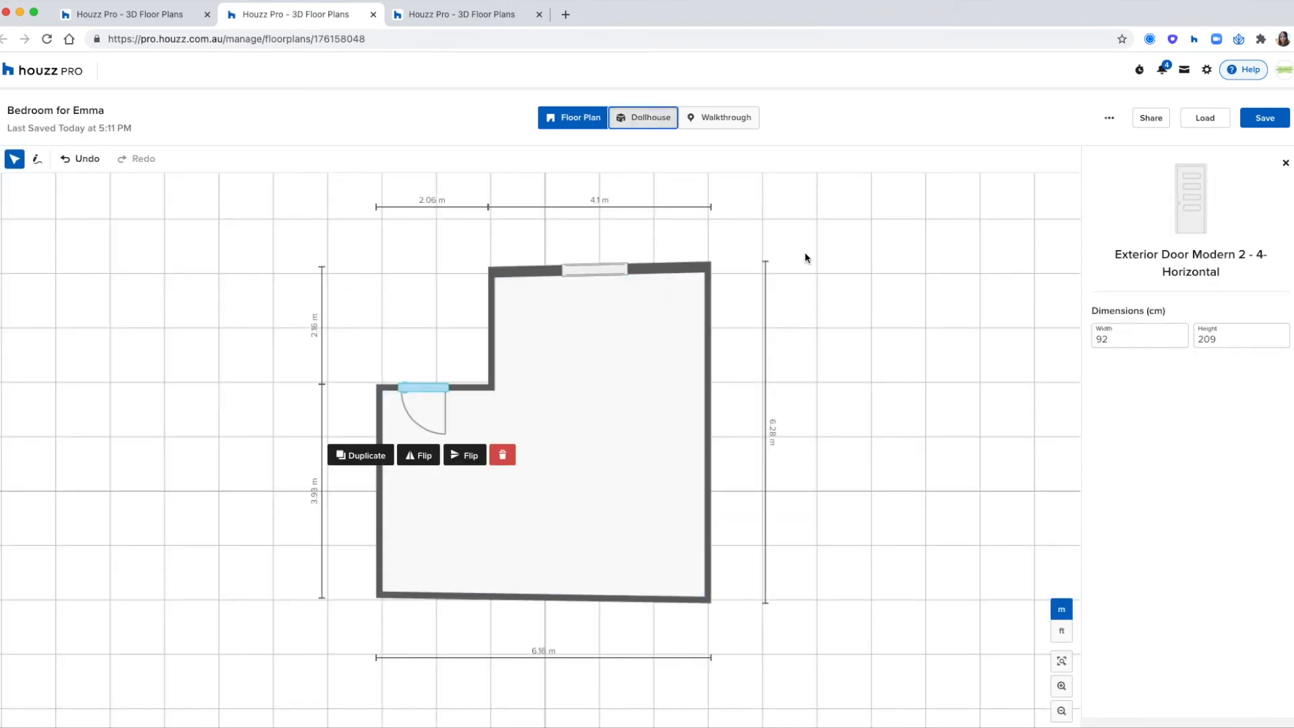
click(902, 382)
drag(841, 433, 649, 226)
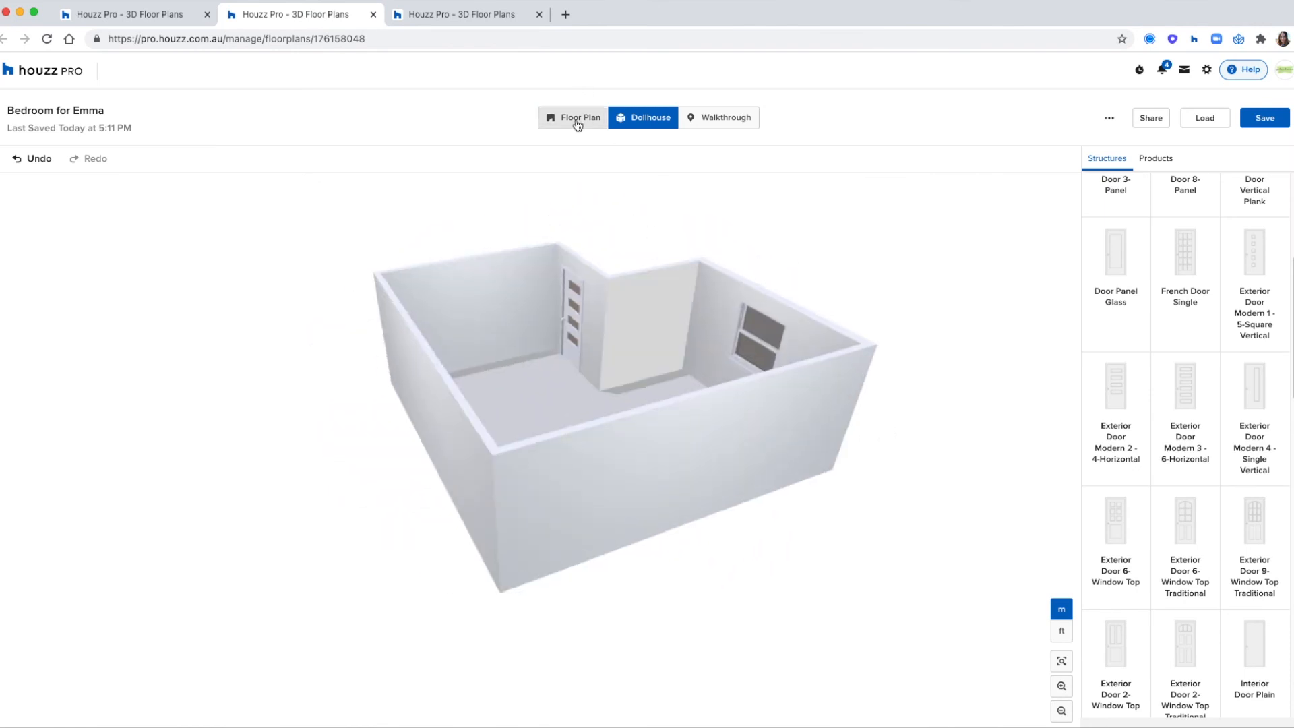
click(577, 120)
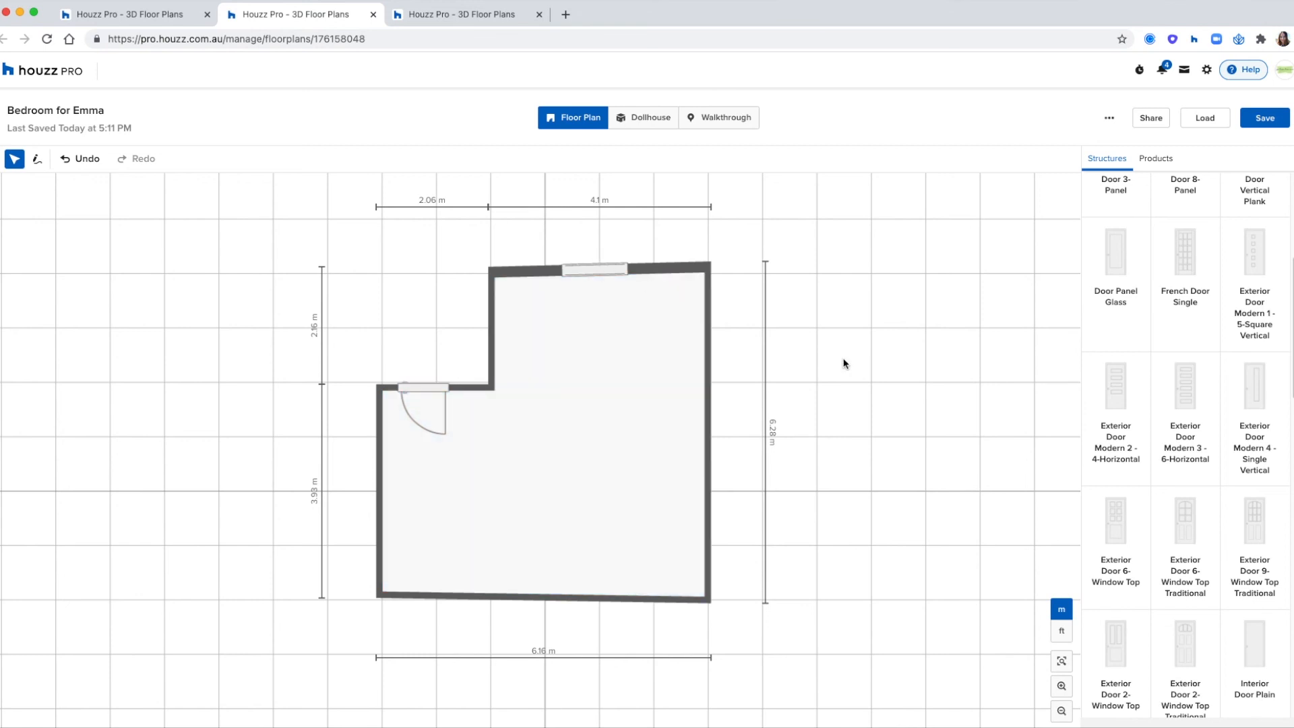
- Add a Double Bed from Bedroom Furniture with its head under the upper wall's window and set its width to 200 cm
click(1154, 159)
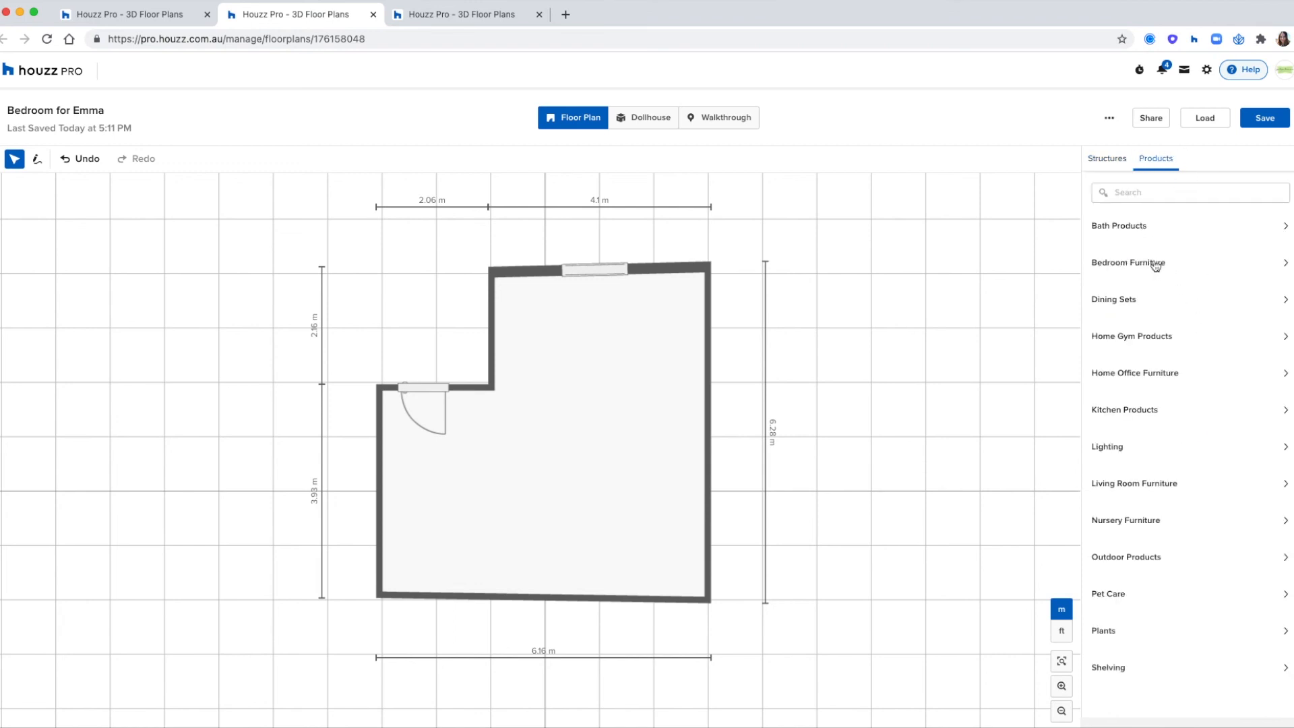
click(1132, 264)
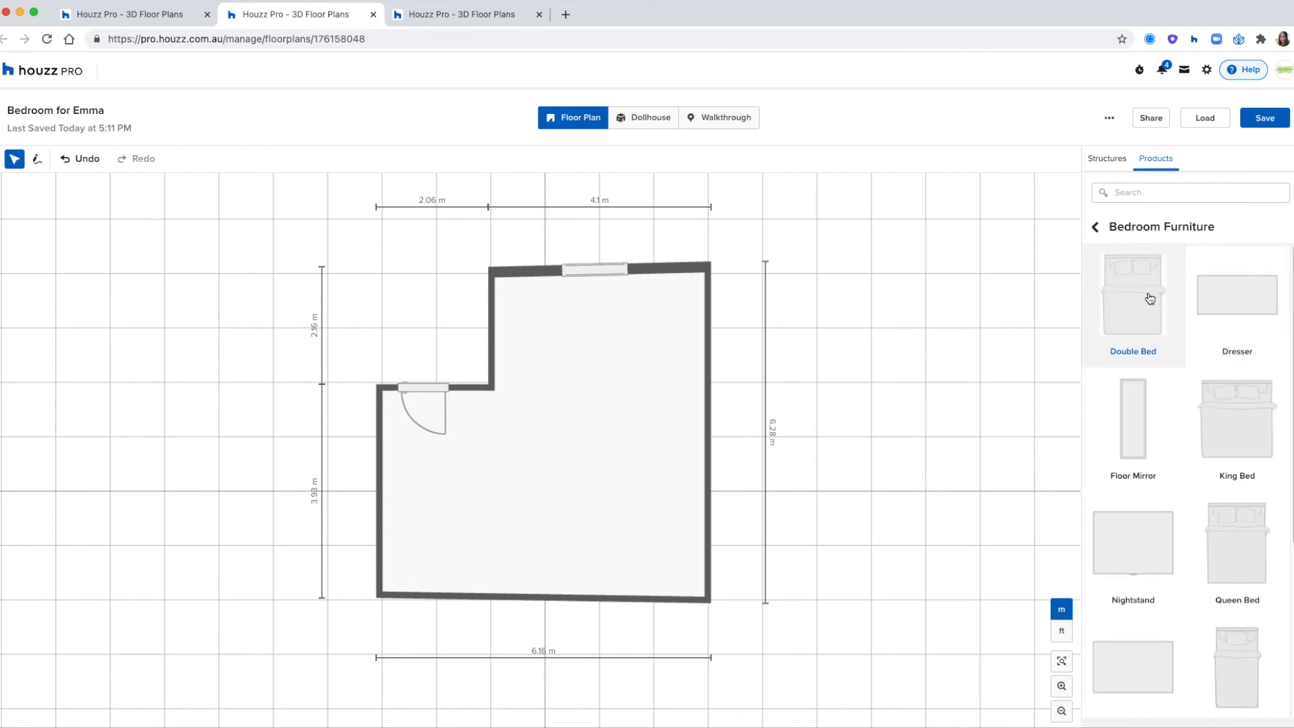
click(1150, 299)
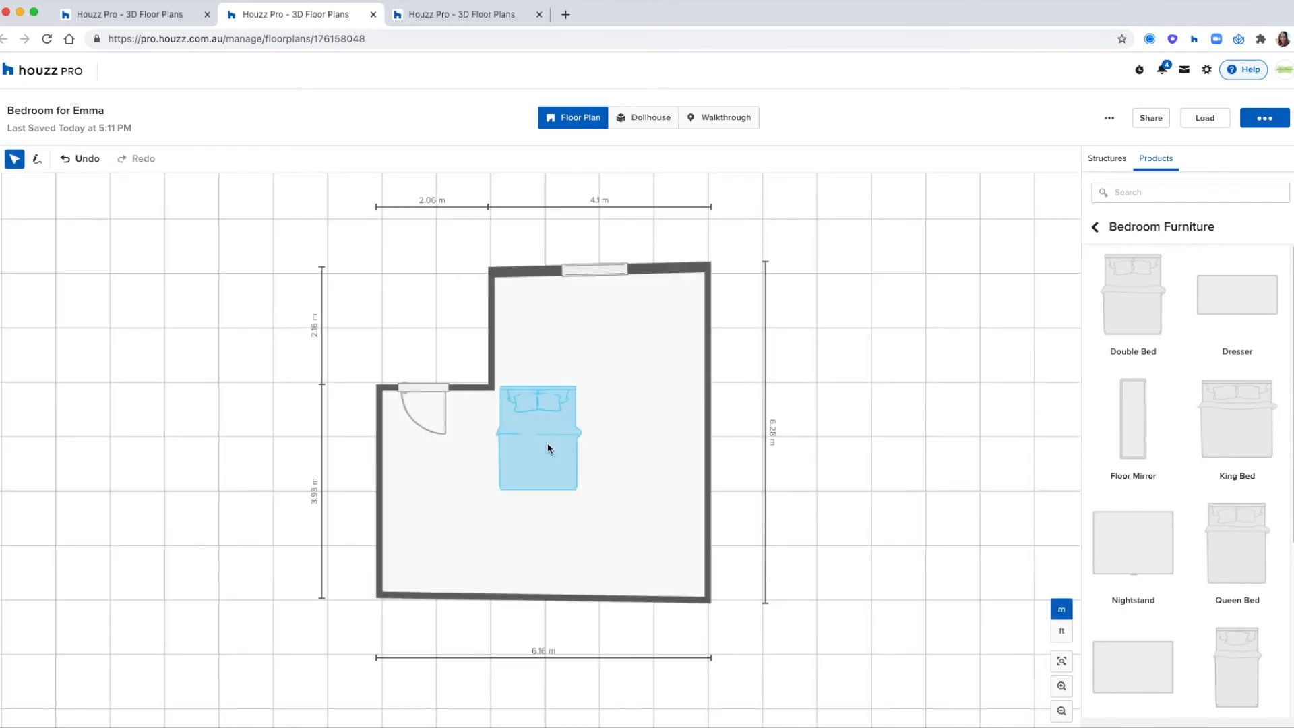
drag(557, 441, 604, 333)
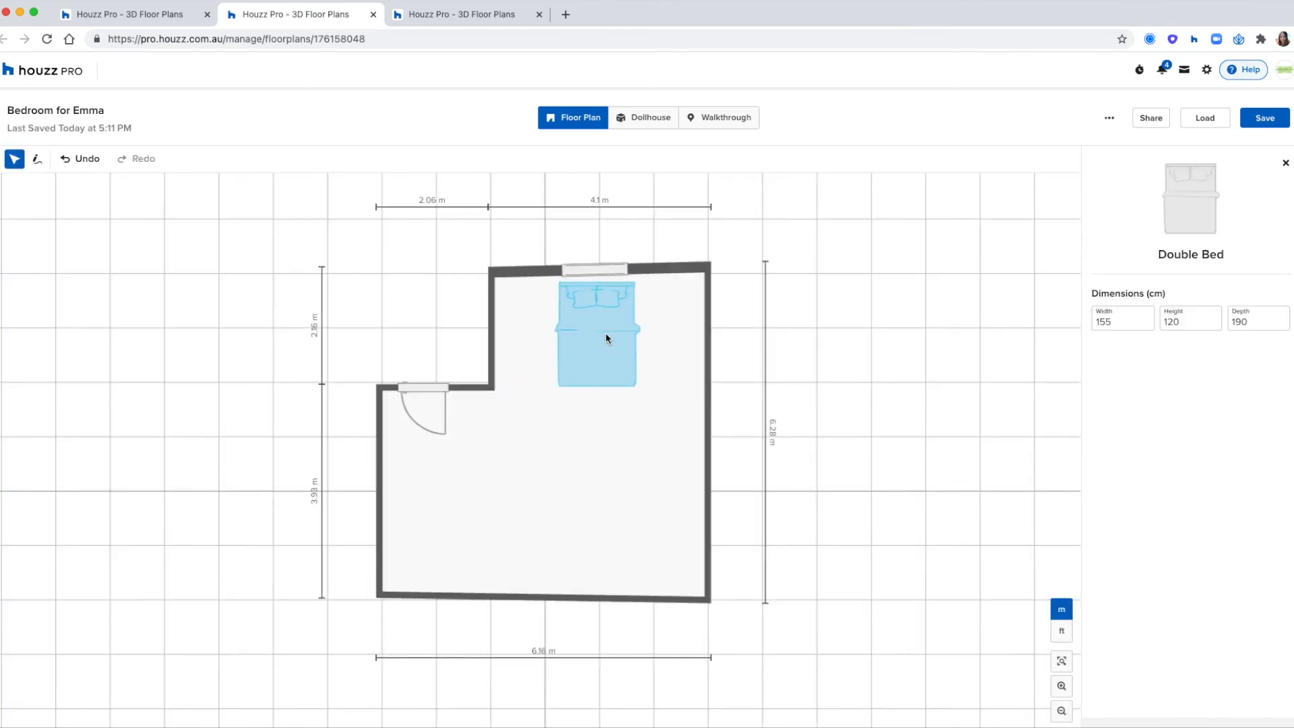
drag(1128, 328, 1086, 325)
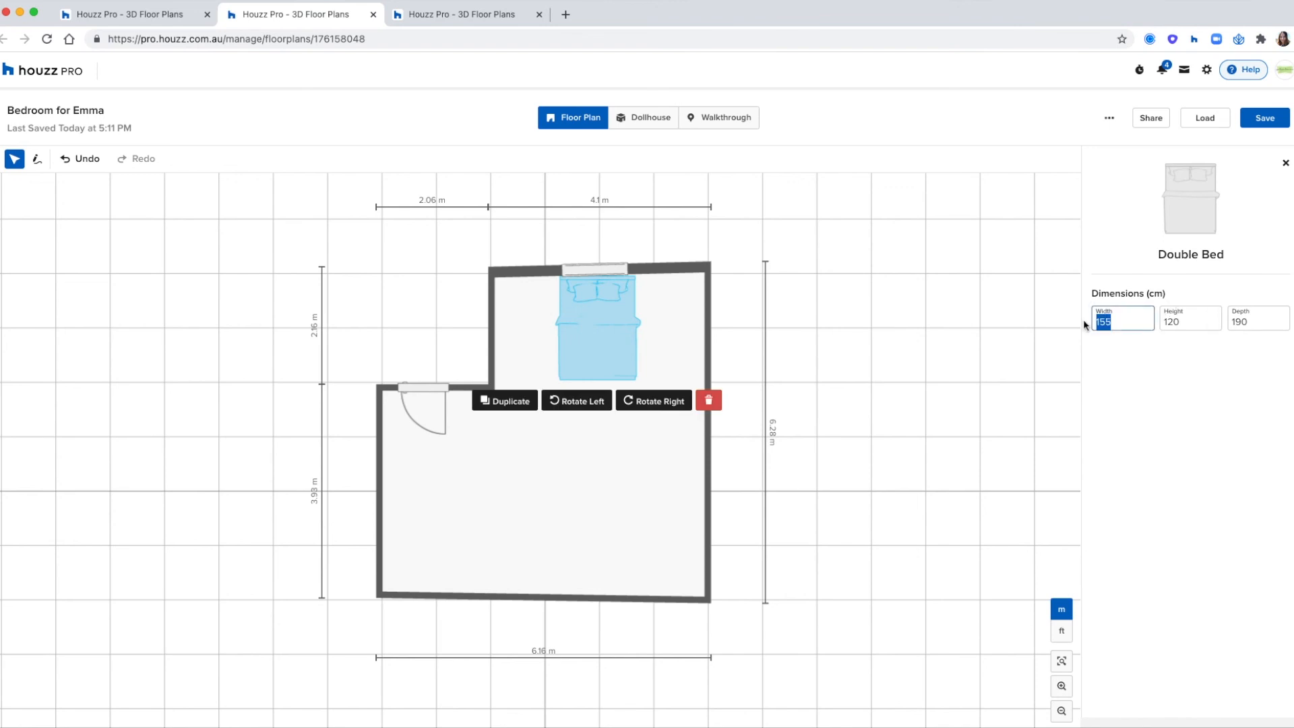
text(200)
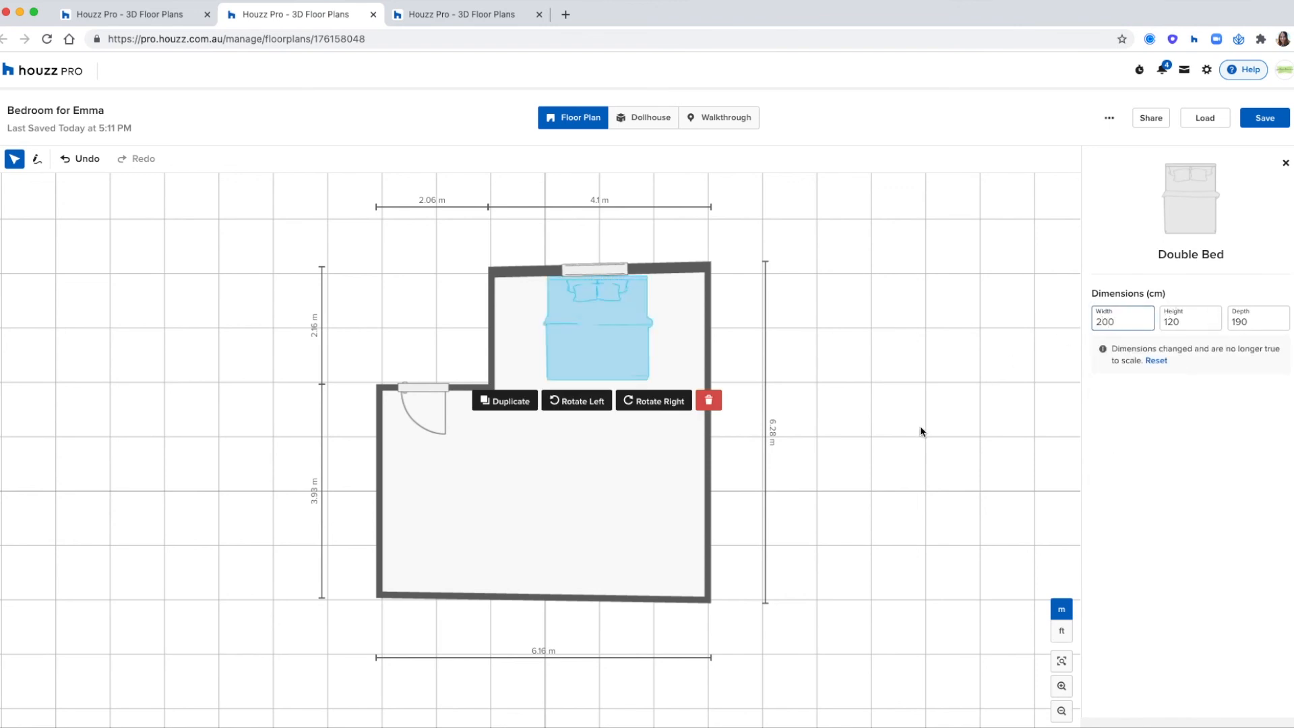
click(920, 425)
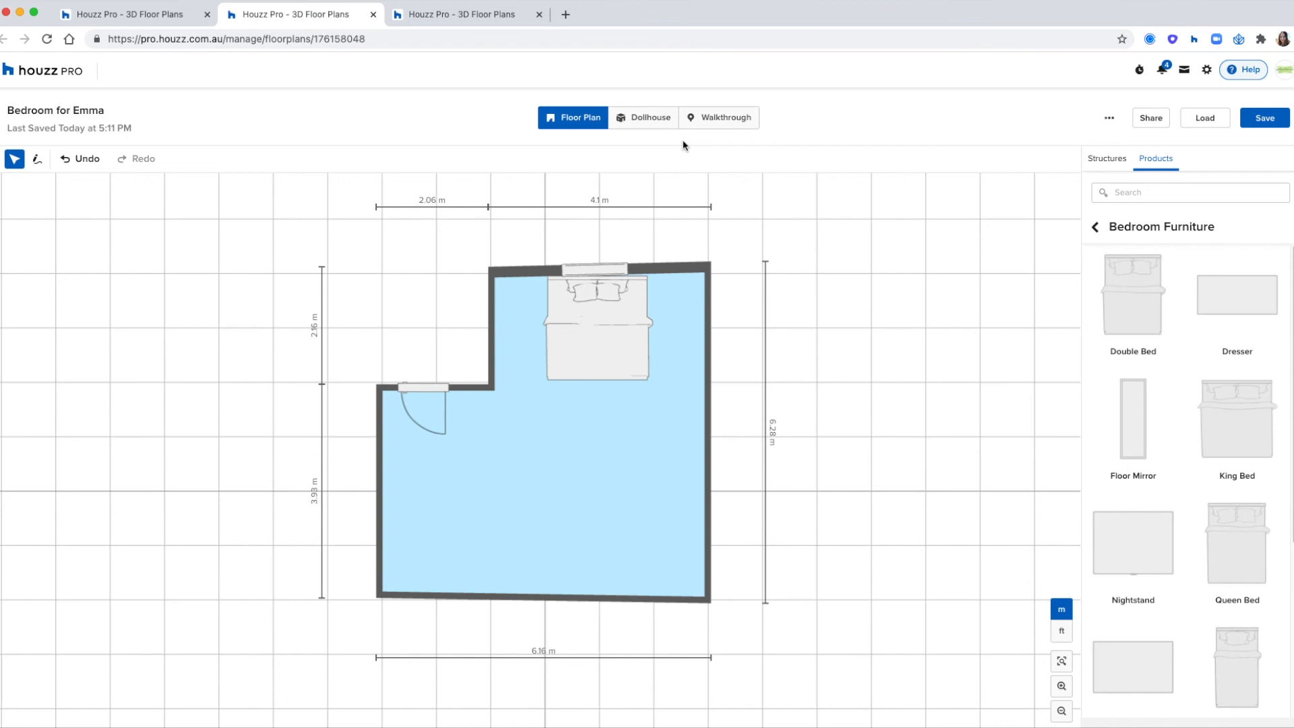
- Add Floating Shelves from the Shelving products and place them against the upper wall between the bed and the recess wall
click(1096, 229)
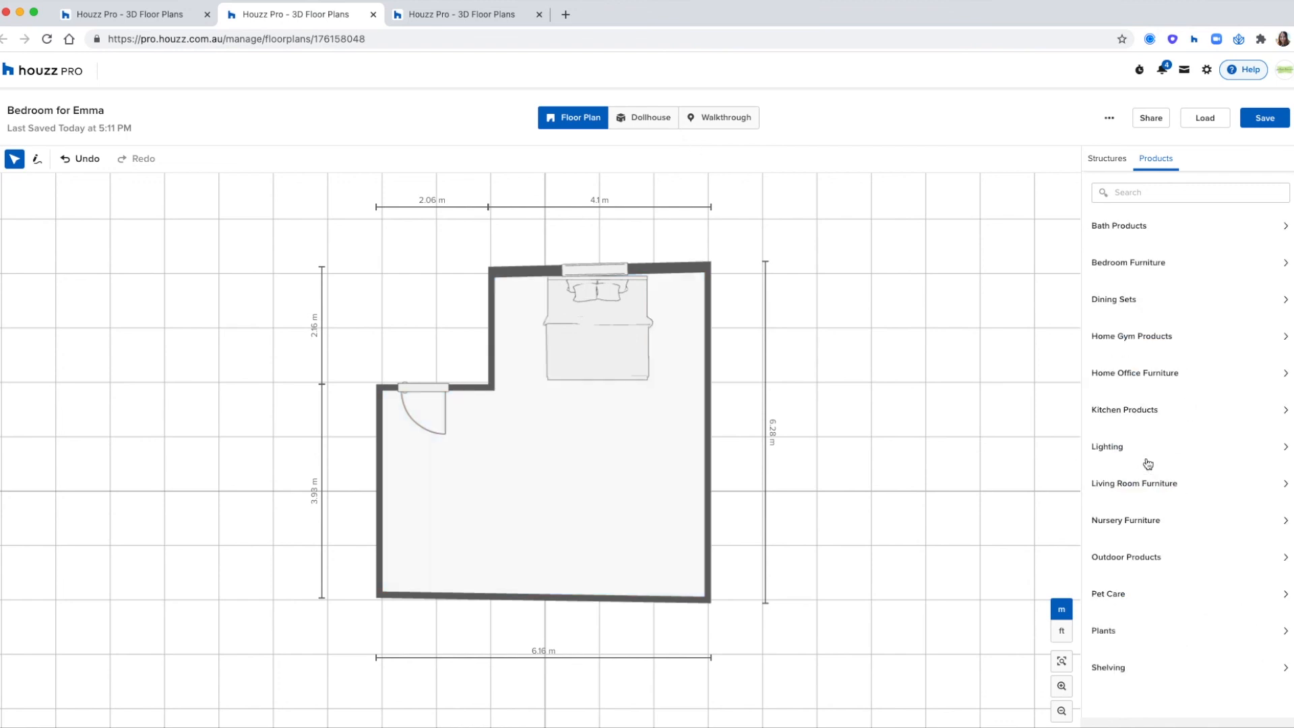
click(1140, 668)
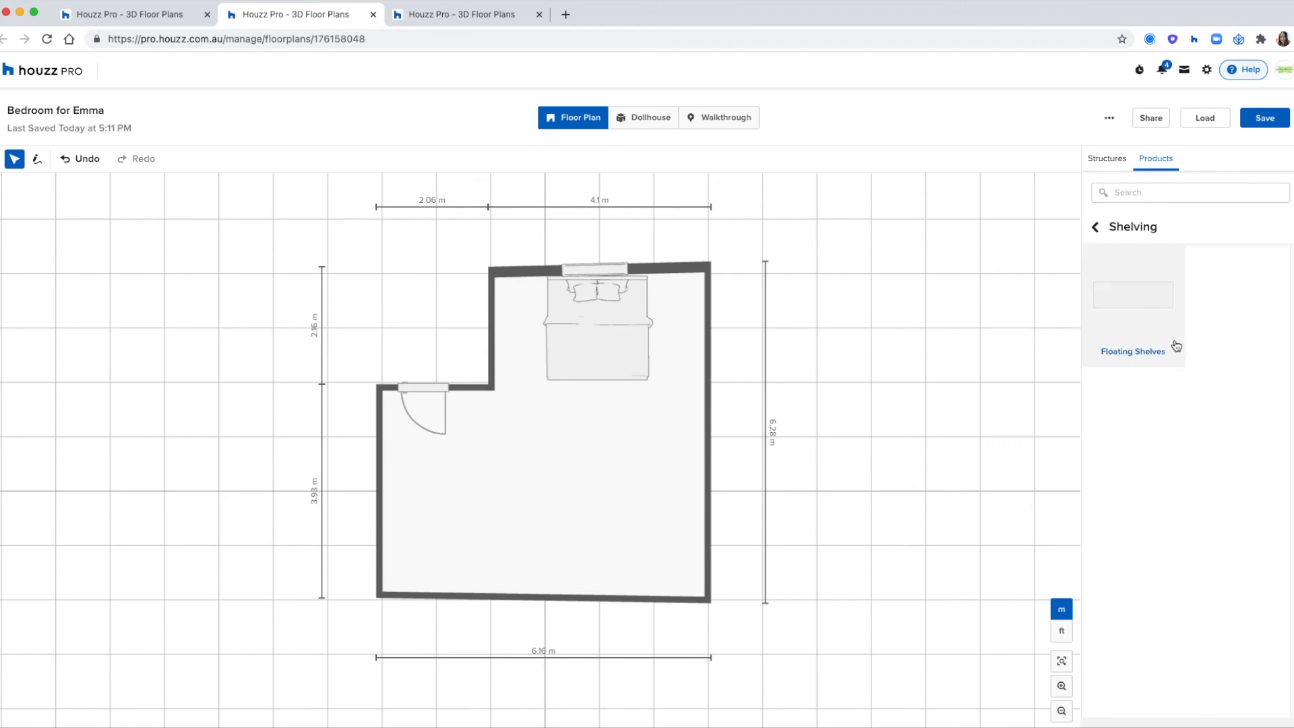
drag(1139, 317, 494, 503)
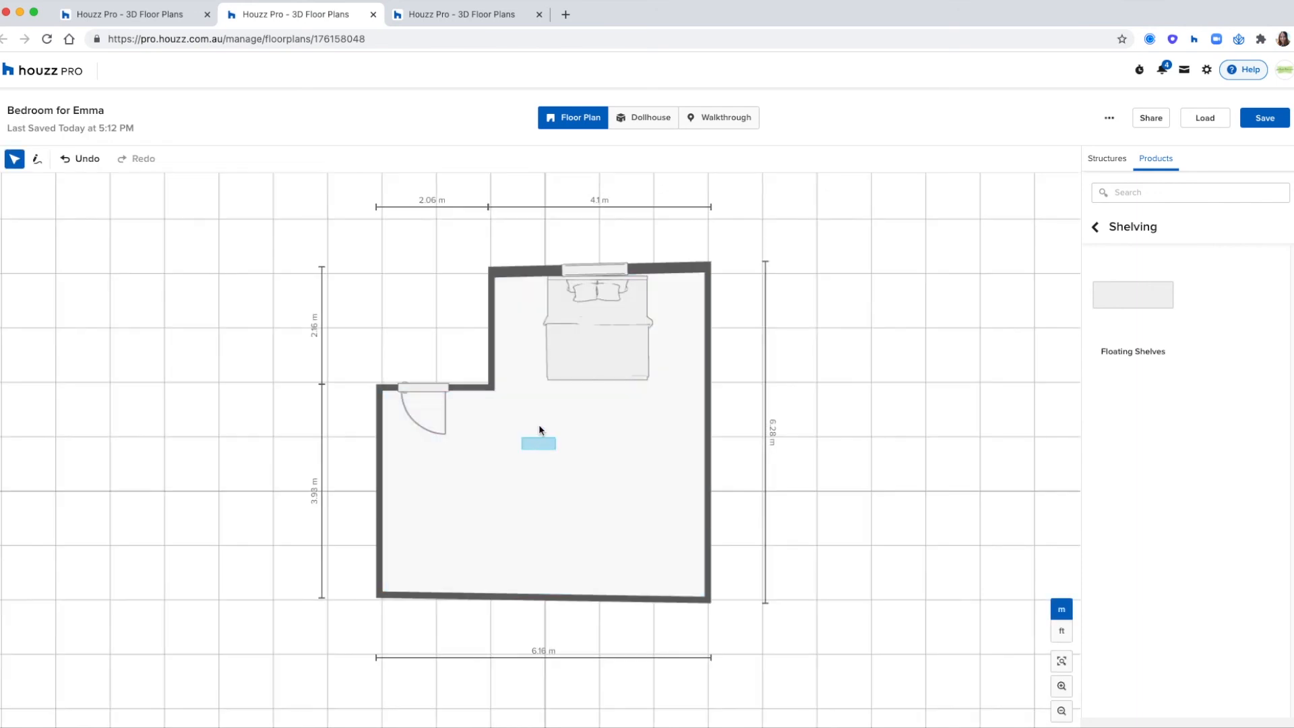
drag(525, 291, 522, 283)
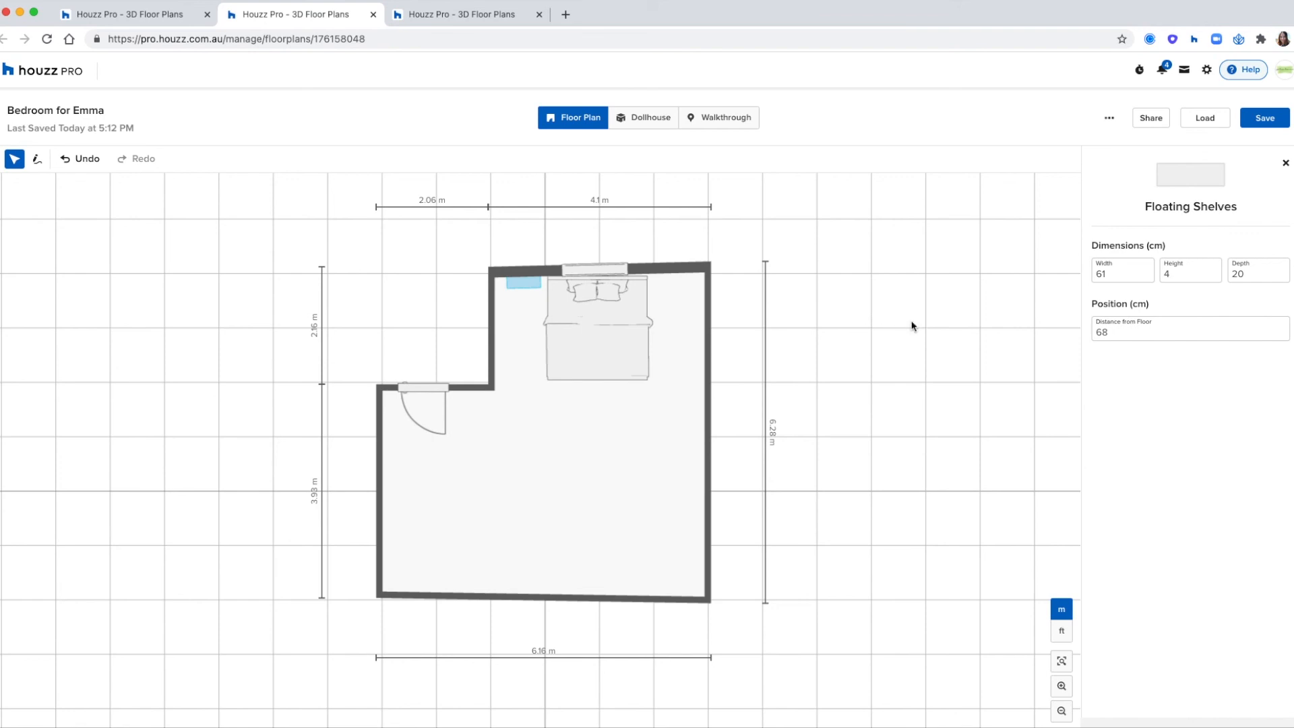
- Check the bed and floating shelves from different angles in the Dollhouse view and return to the Floor Plan view
key(space)
drag(831, 507, 882, 505)
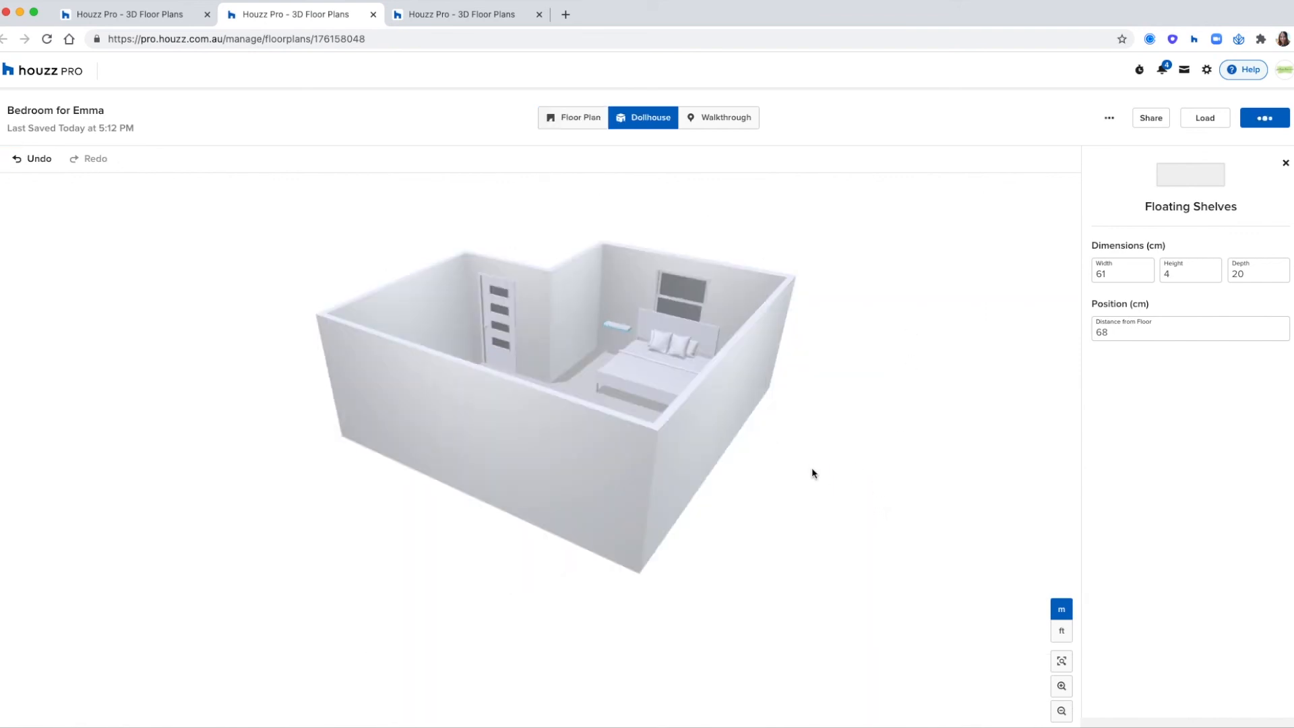
drag(812, 474, 832, 476)
click(830, 475)
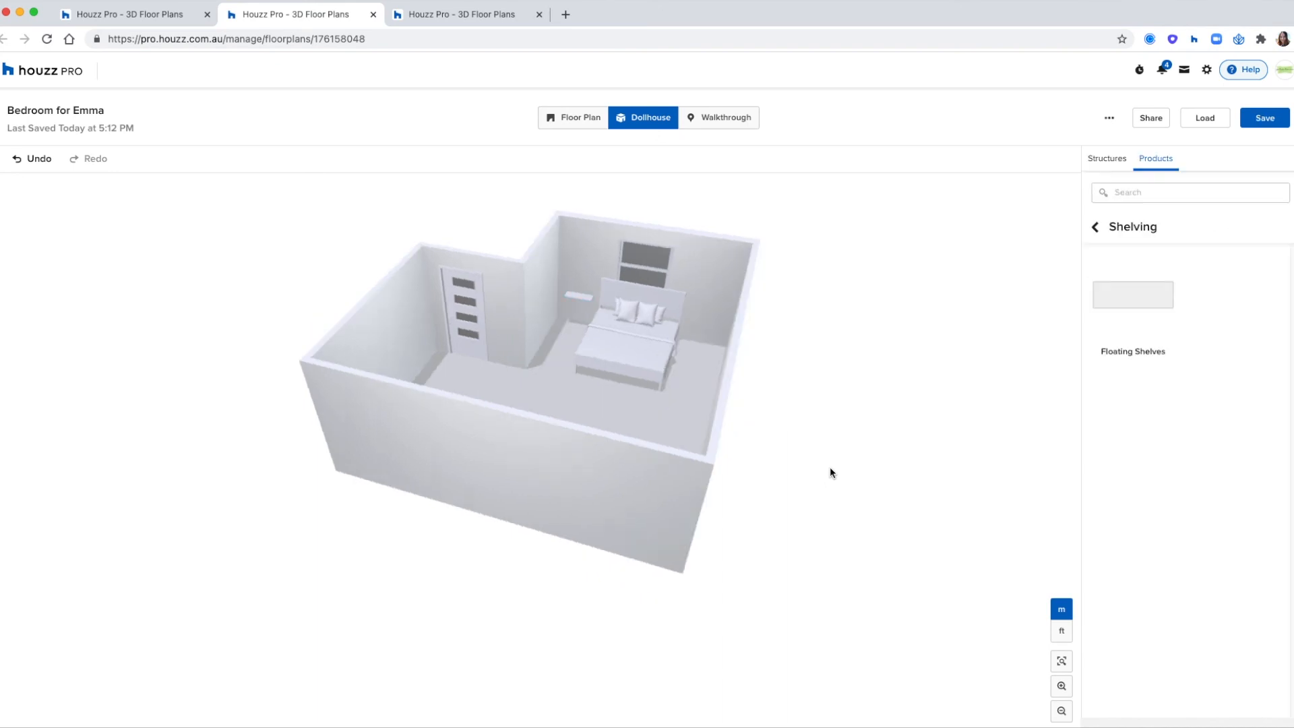
click(573, 120)
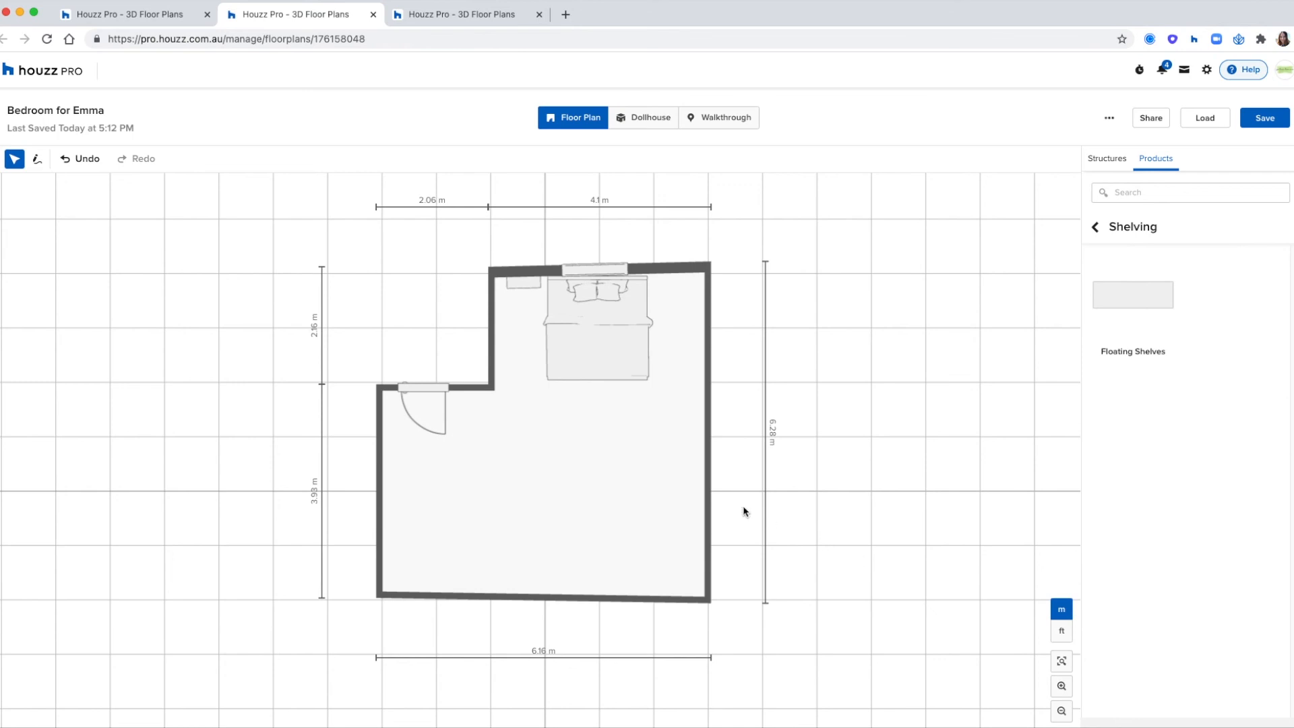
- Apply a reddish-brown wood plank finish from the Flooring Library to the bedroom floor and show the room in the Dollhouse view
click(624, 480)
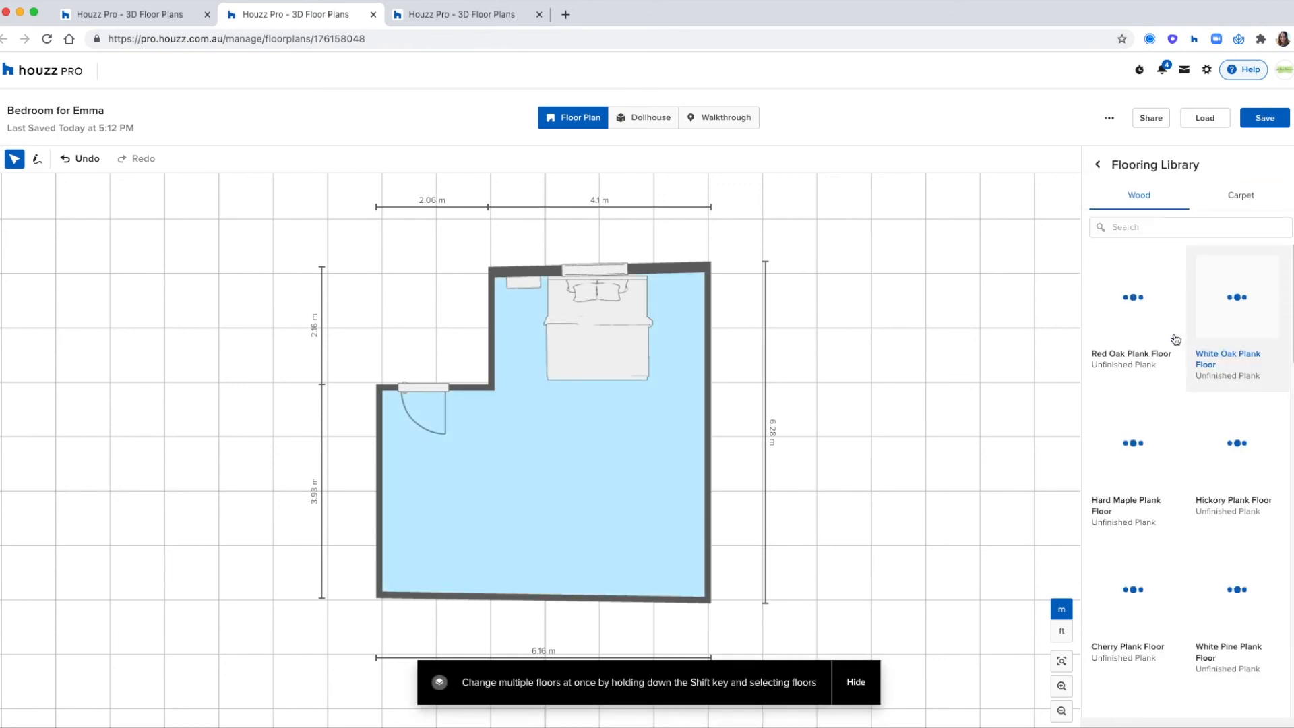
scroll(1243, 389, down, 4)
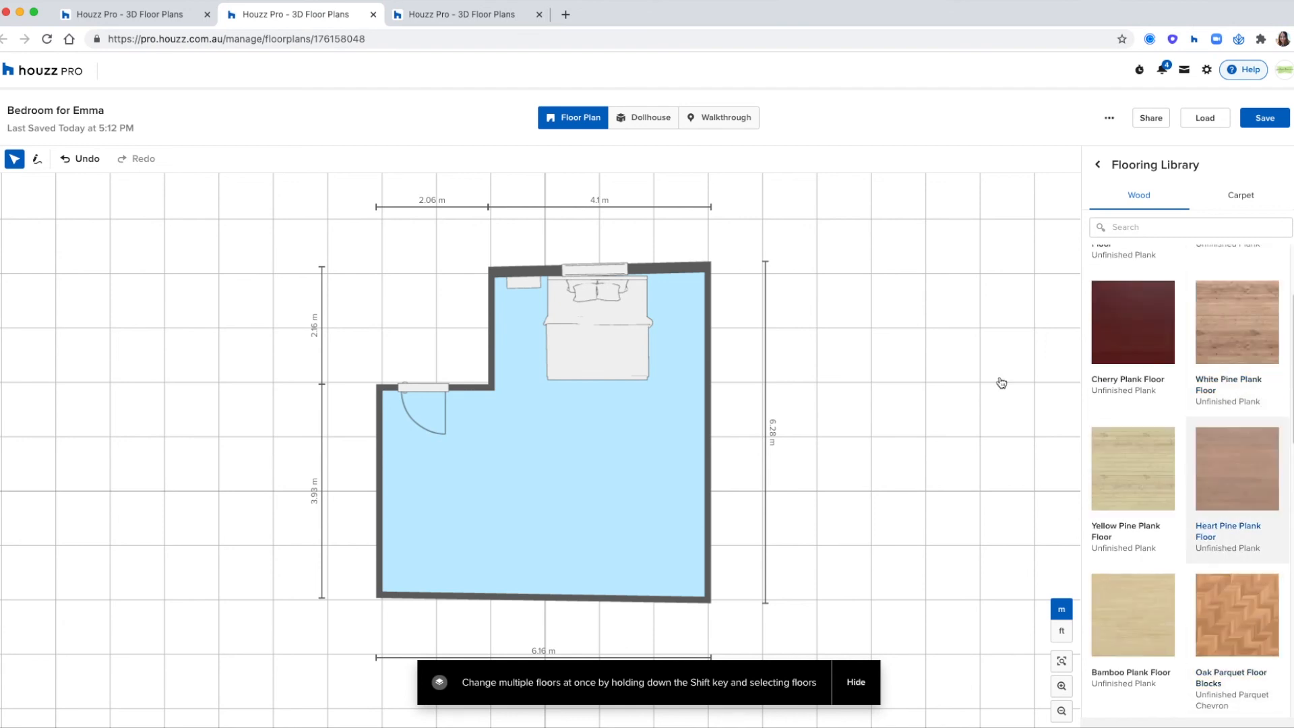
click(650, 116)
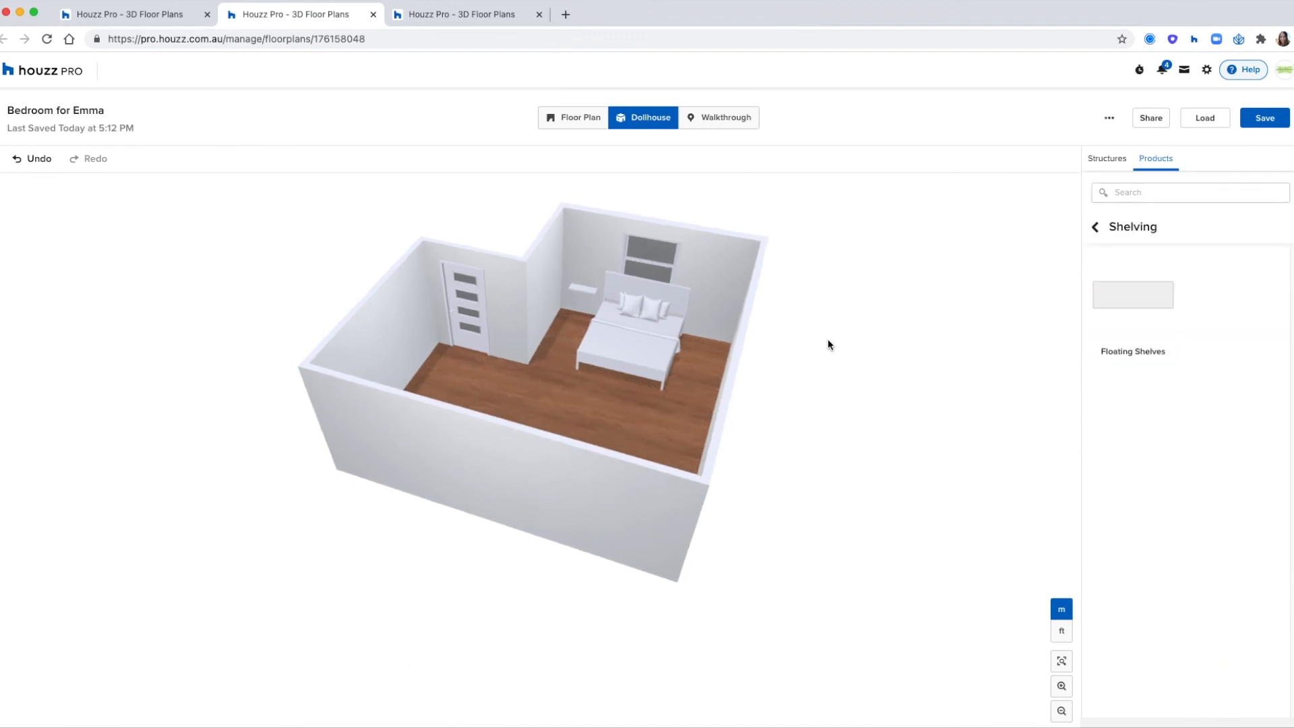
- Select the bedroom's inner walls together and paint them Cliffside Gray HC-180 by Benjamin Moore from the Greys
click(733, 280)
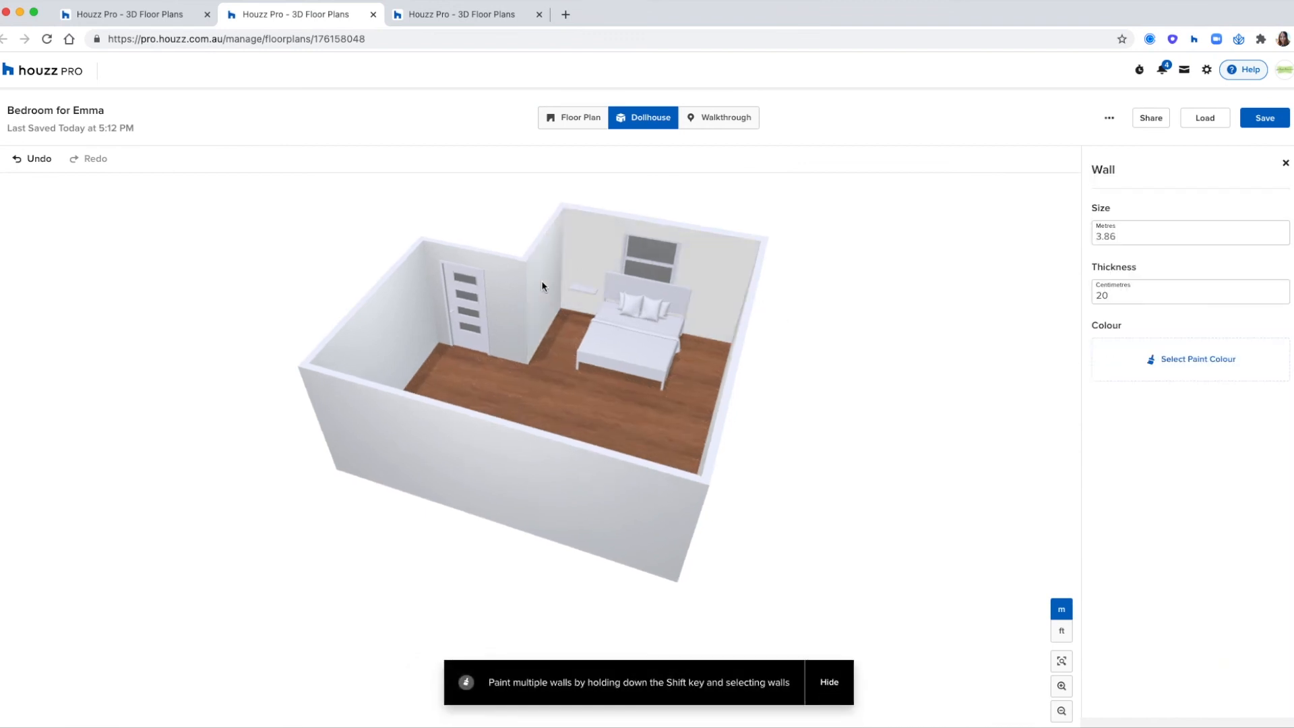
shift+click(543, 286)
shift+click(402, 332)
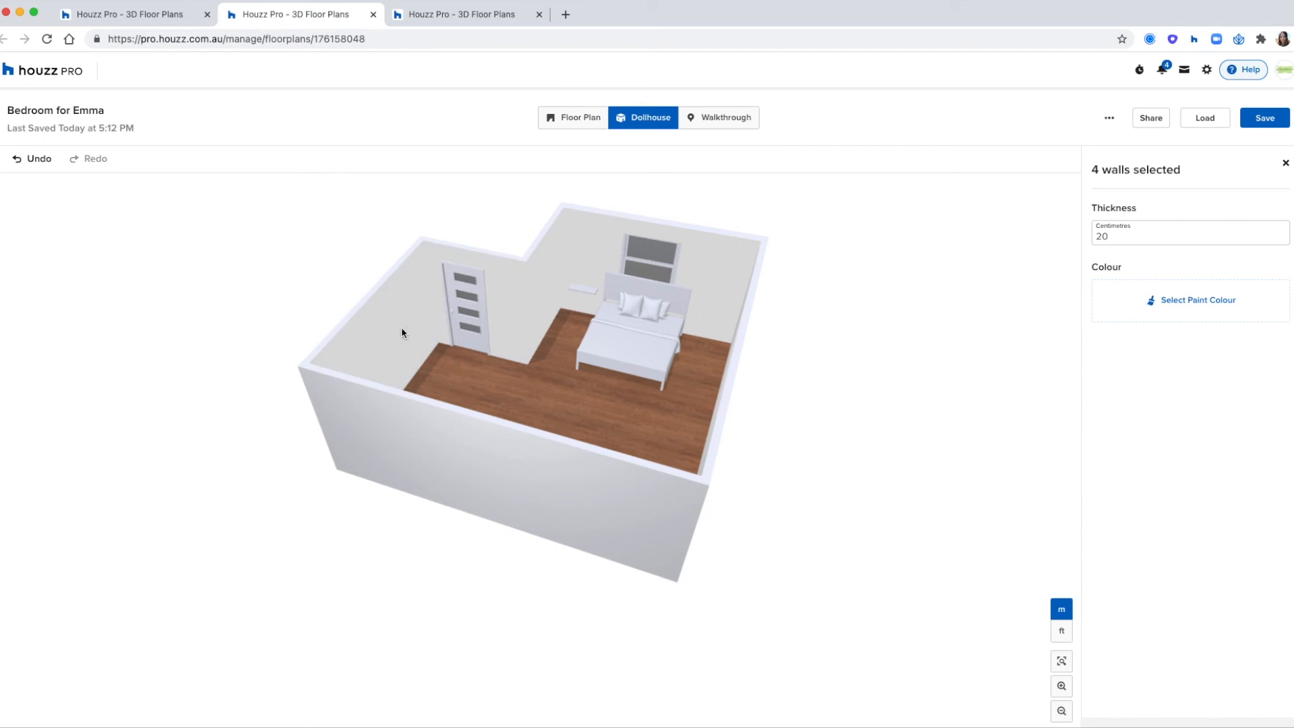
drag(232, 305, 456, 283)
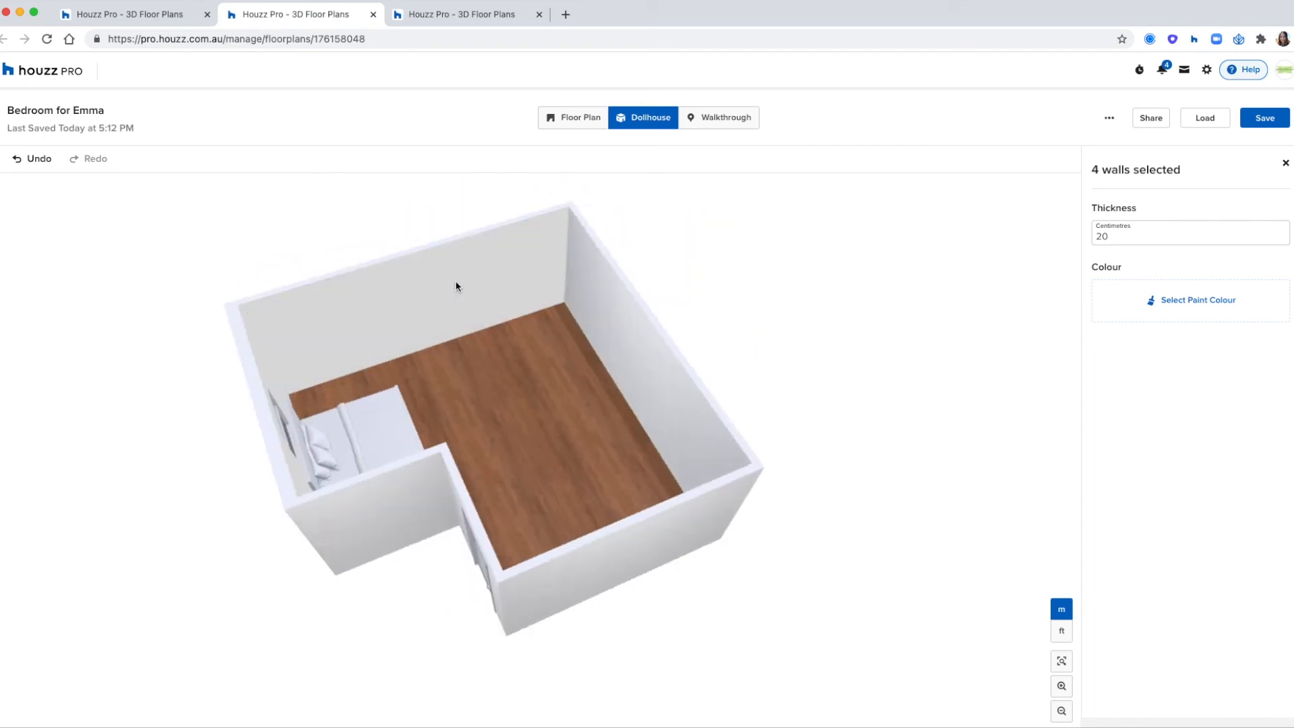
shift+click(593, 321)
shift+click(603, 315)
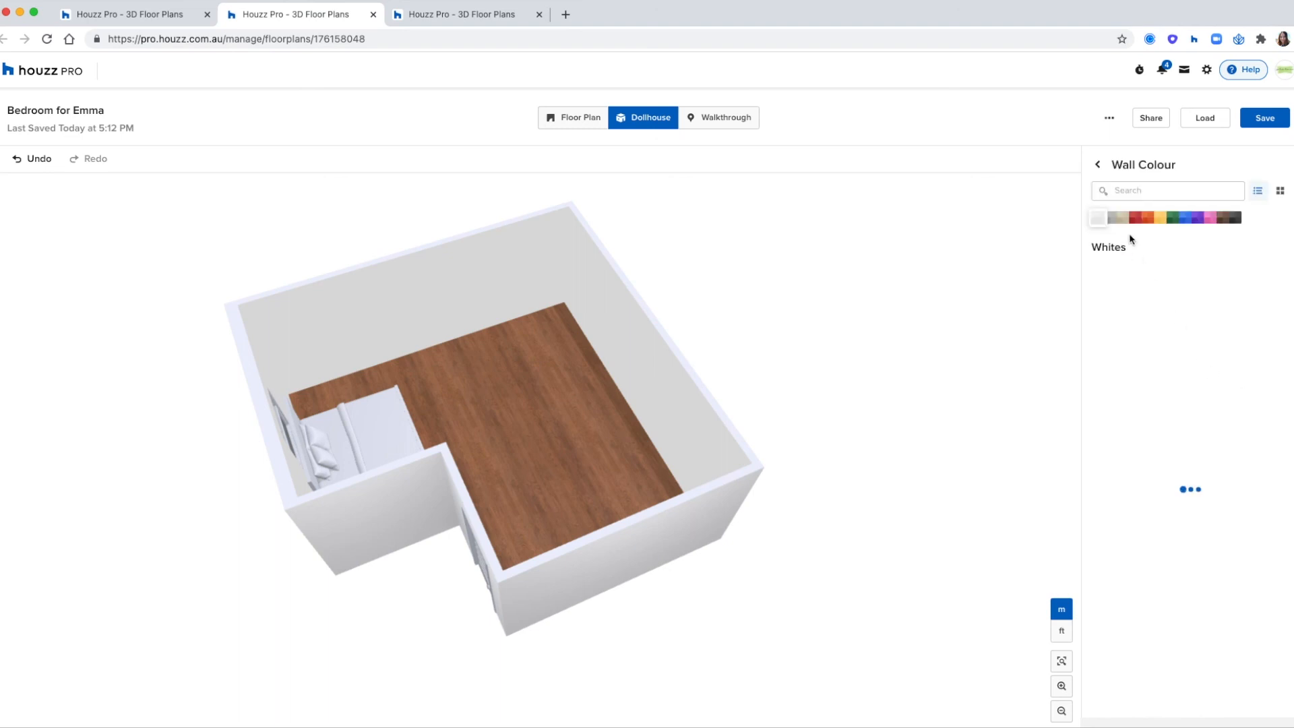
scroll(1190, 372, down, 10)
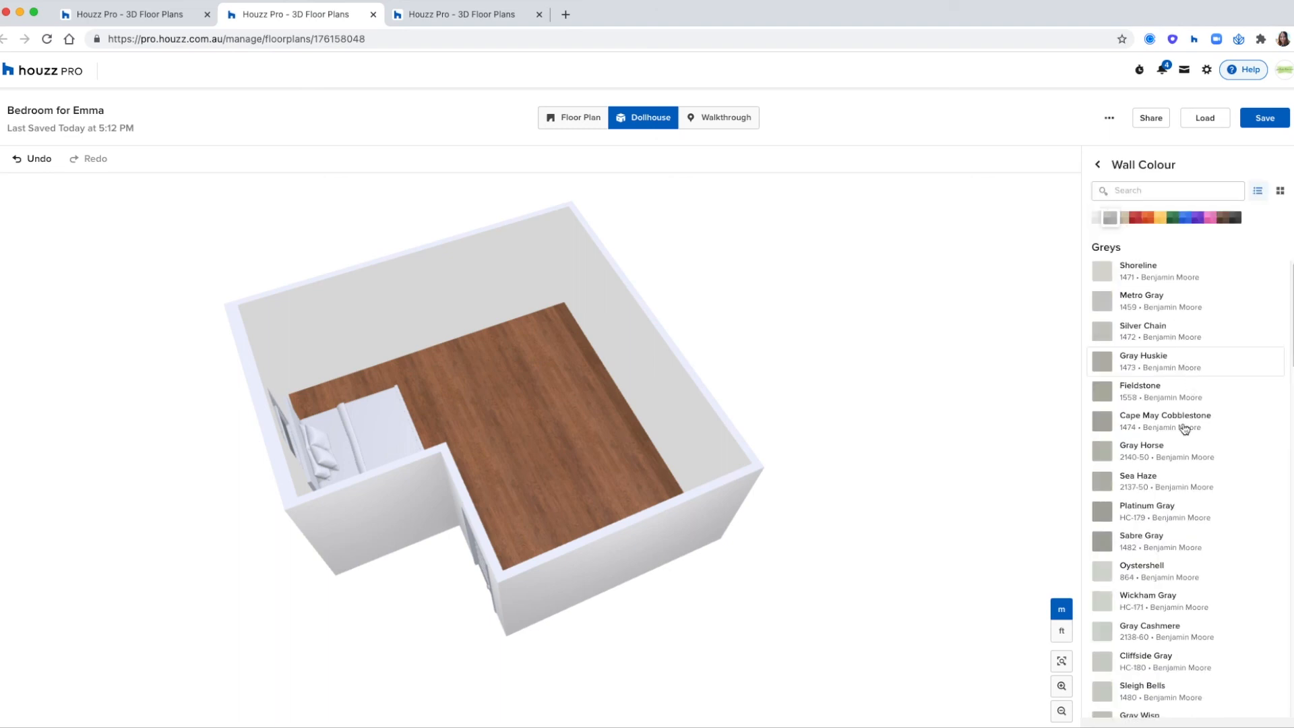
click(1173, 463)
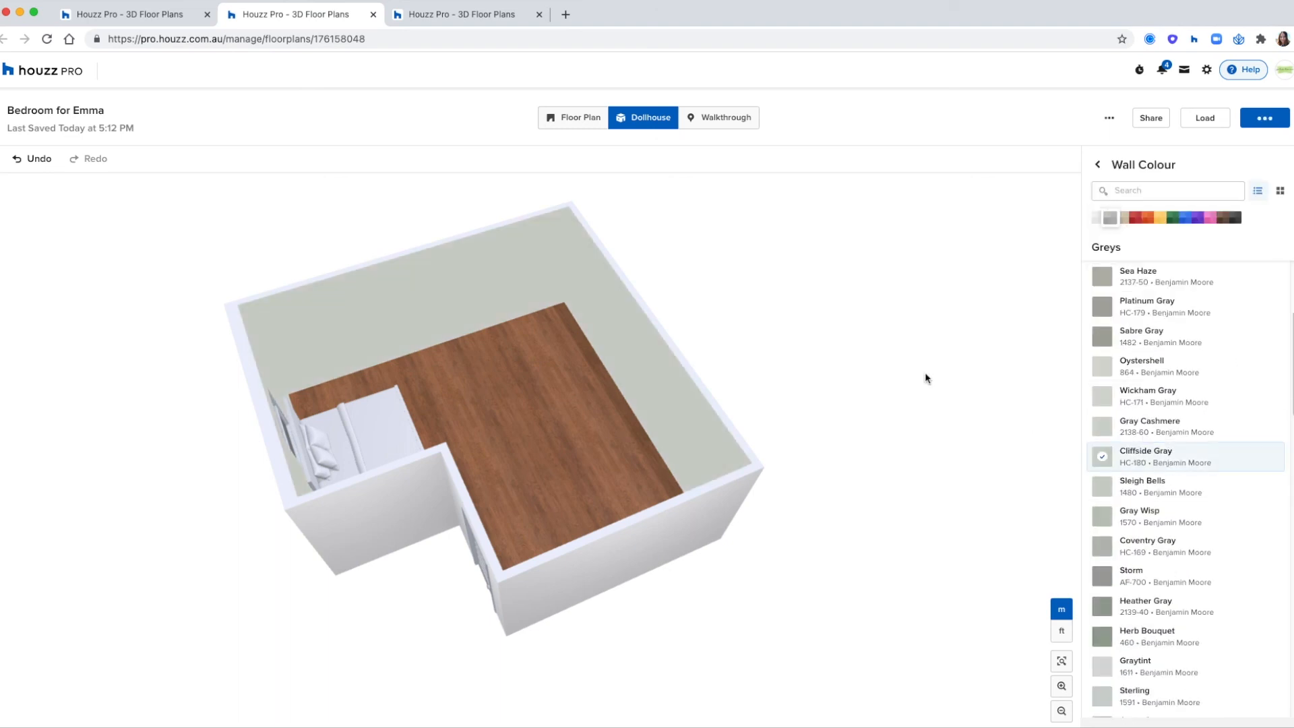
drag(923, 388, 688, 373)
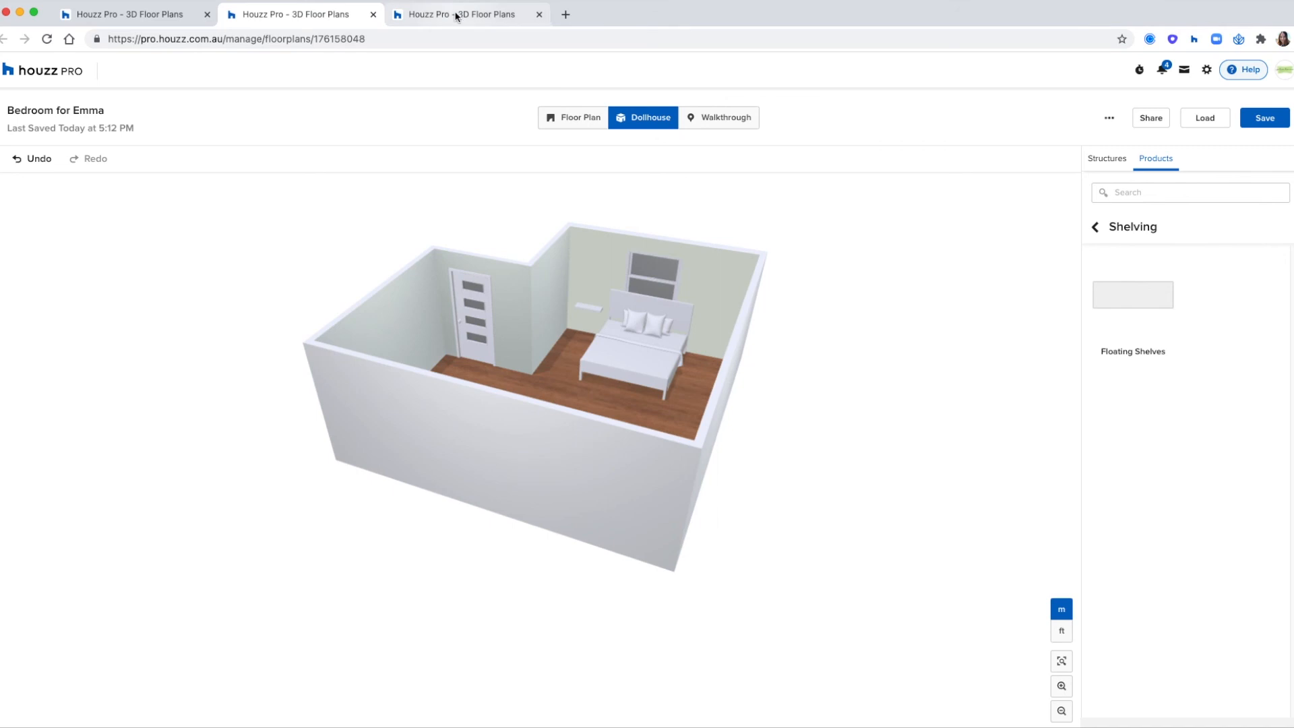
- Switch to the Strathfield Unit floor plan and centre the whole layout with its dimensions in view
key(ctrl+Tab)
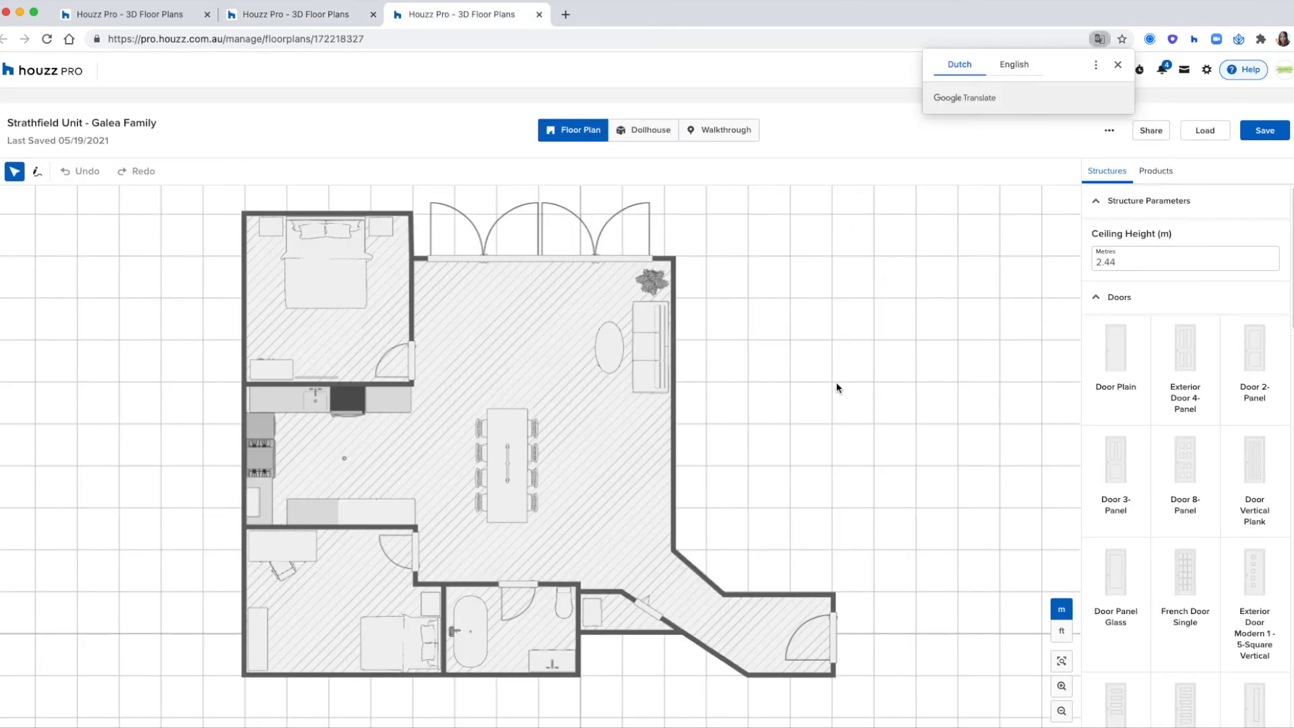
click(834, 383)
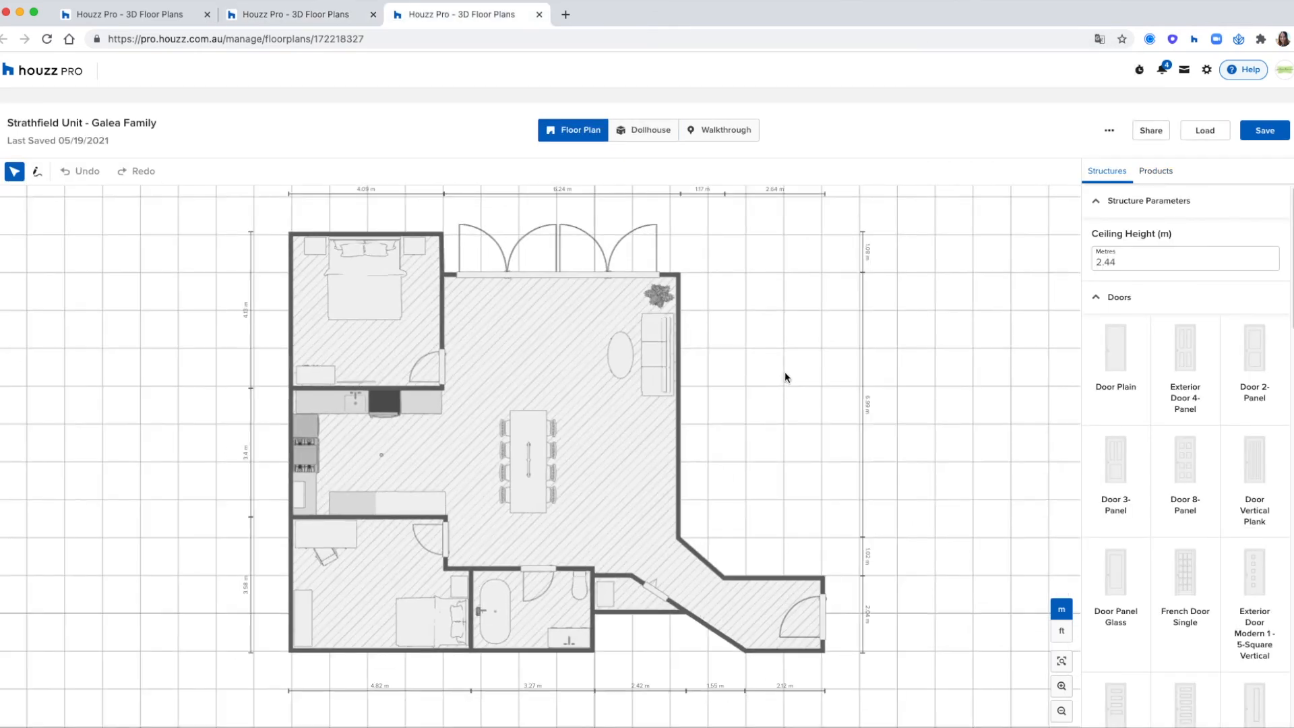
drag(786, 377, 821, 367)
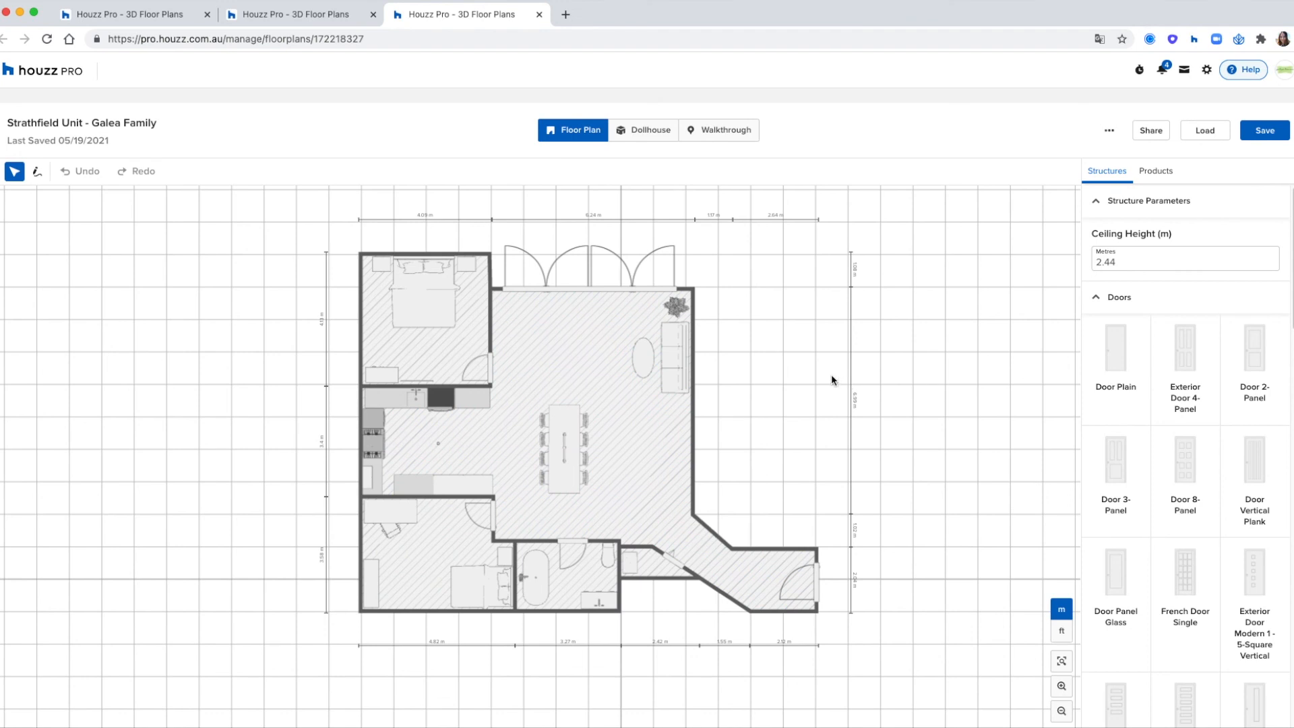
drag(803, 376, 828, 382)
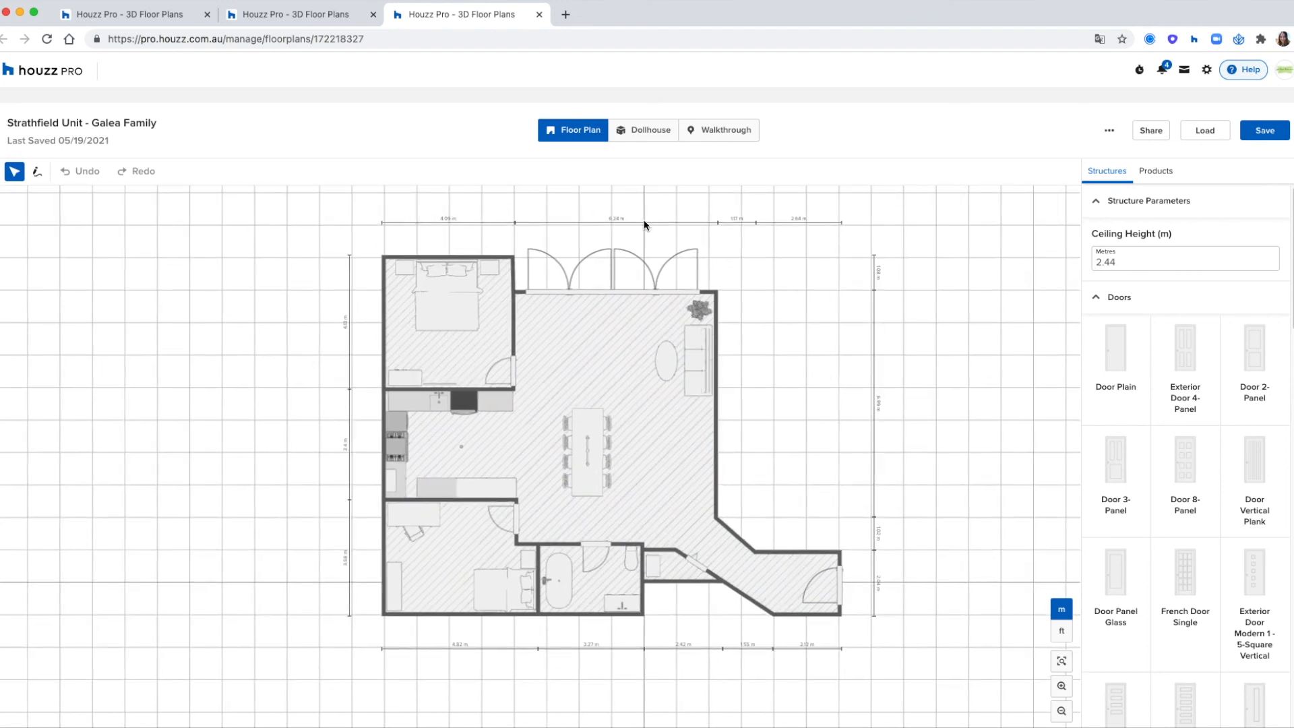
- Examine the Strathfield Unit's furnished rooms from several sides in the Dollhouse view
click(643, 130)
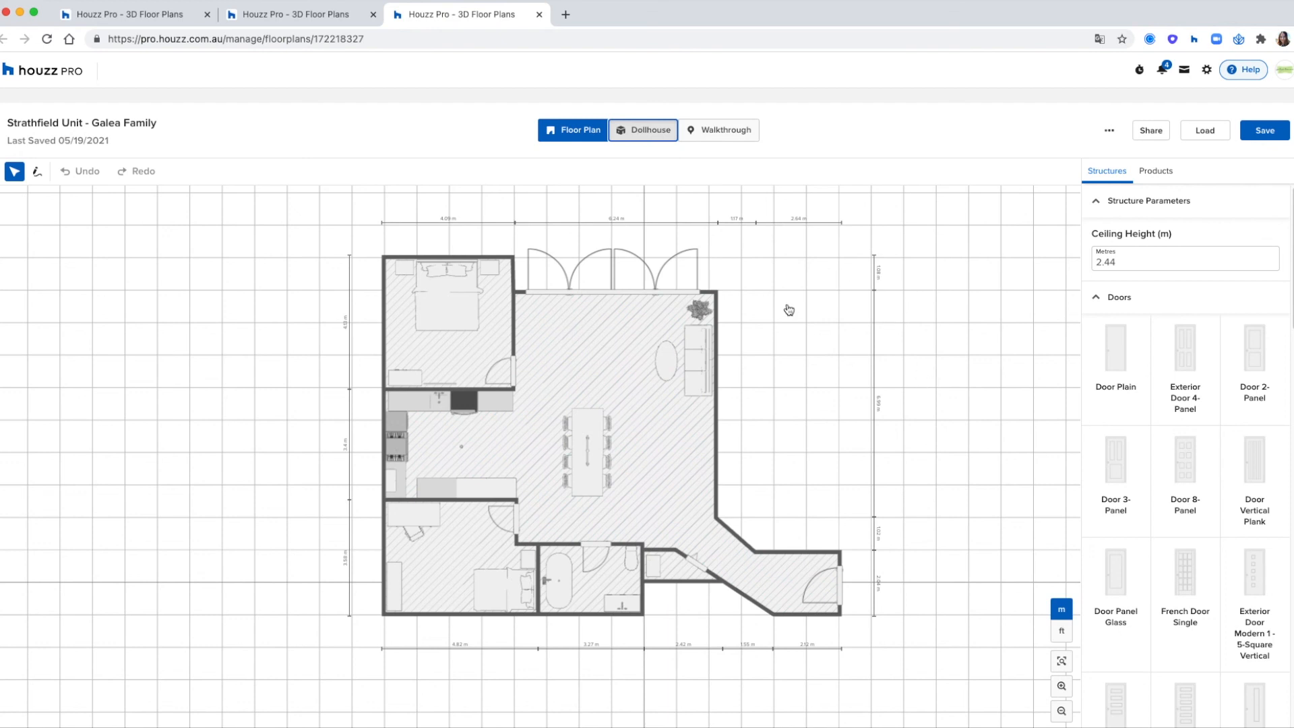
click(649, 133)
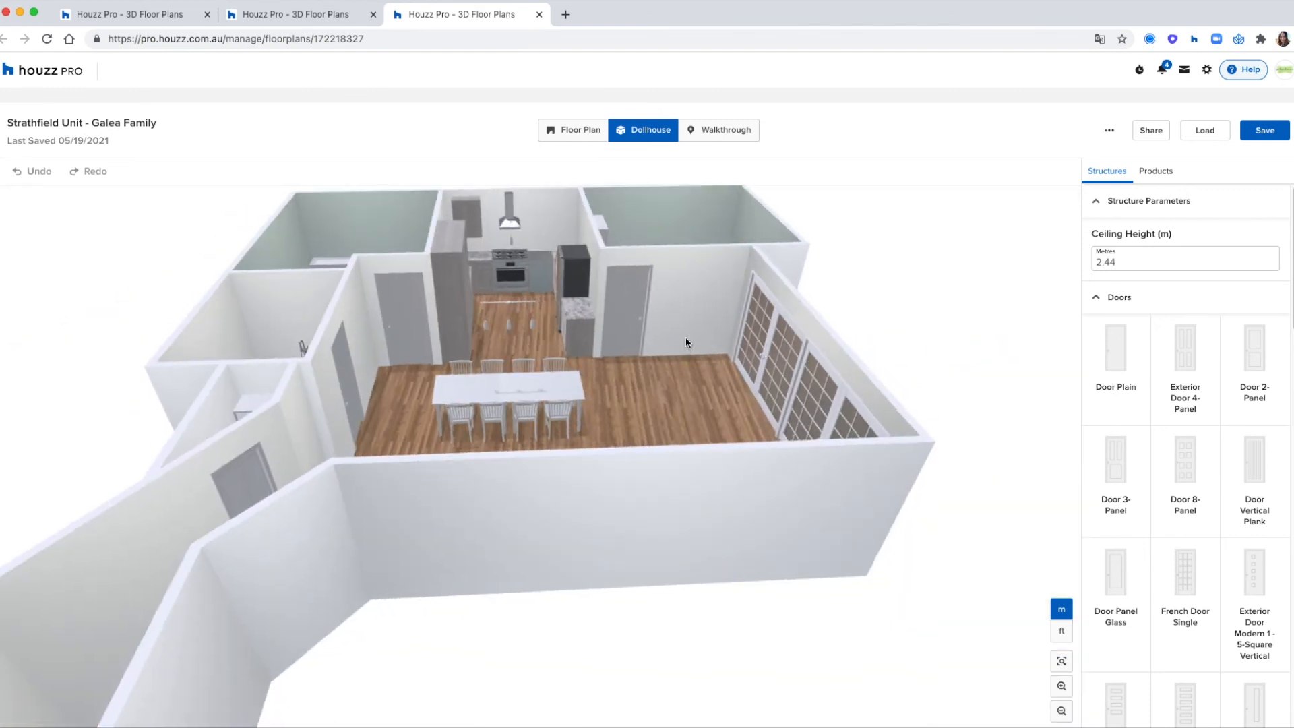
drag(685, 337, 686, 334)
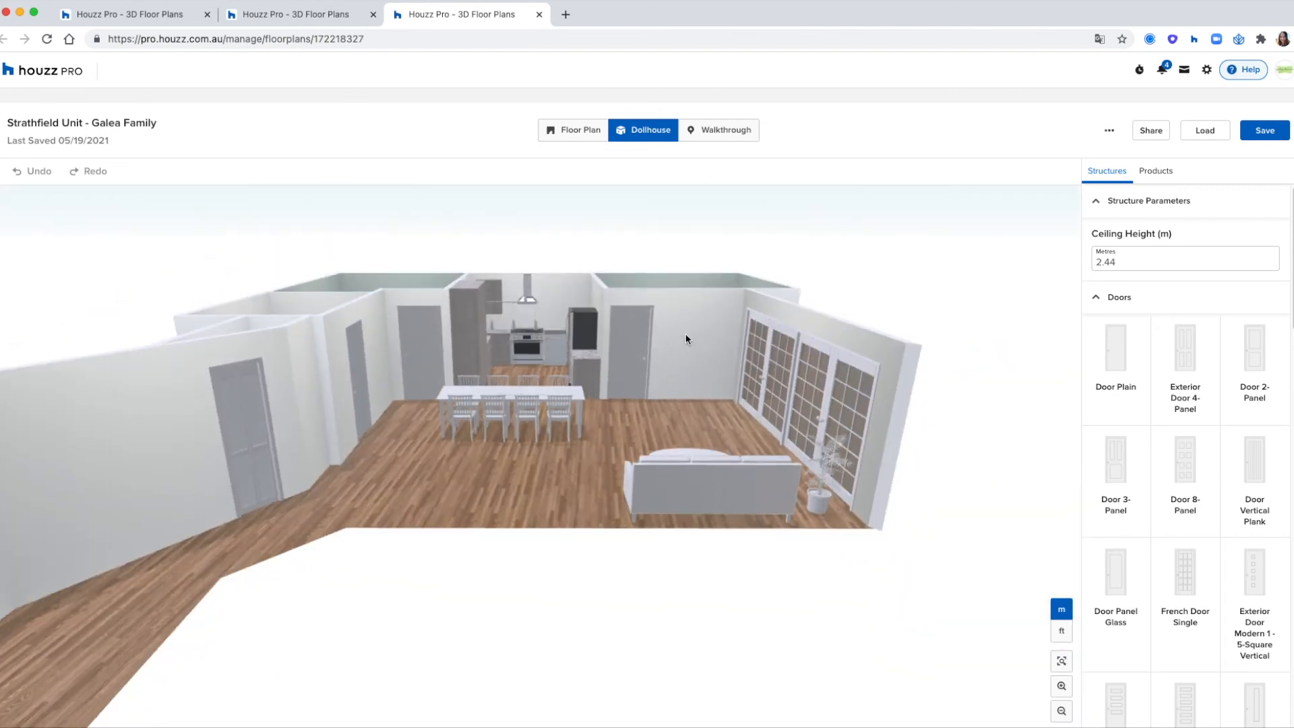
- Explore the Strathfield Unit's living area, dining area and kitchen in the Walkthrough view
click(733, 131)
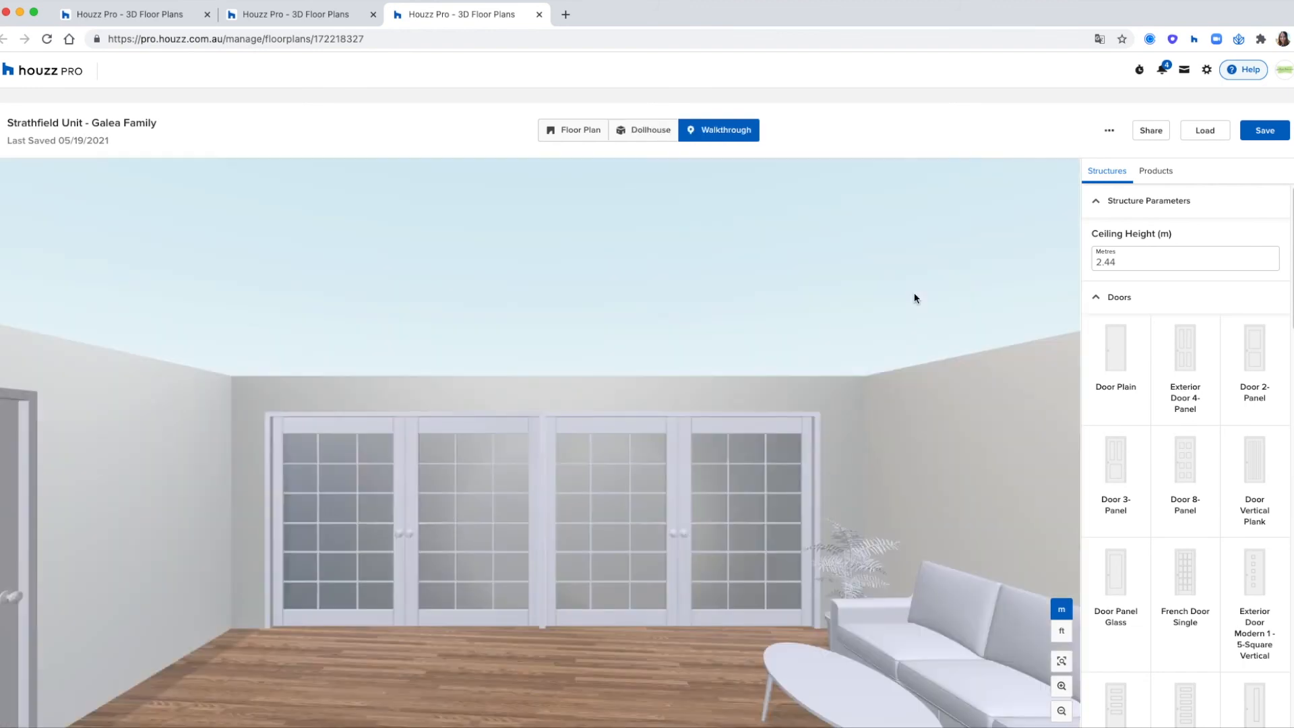
click(696, 654)
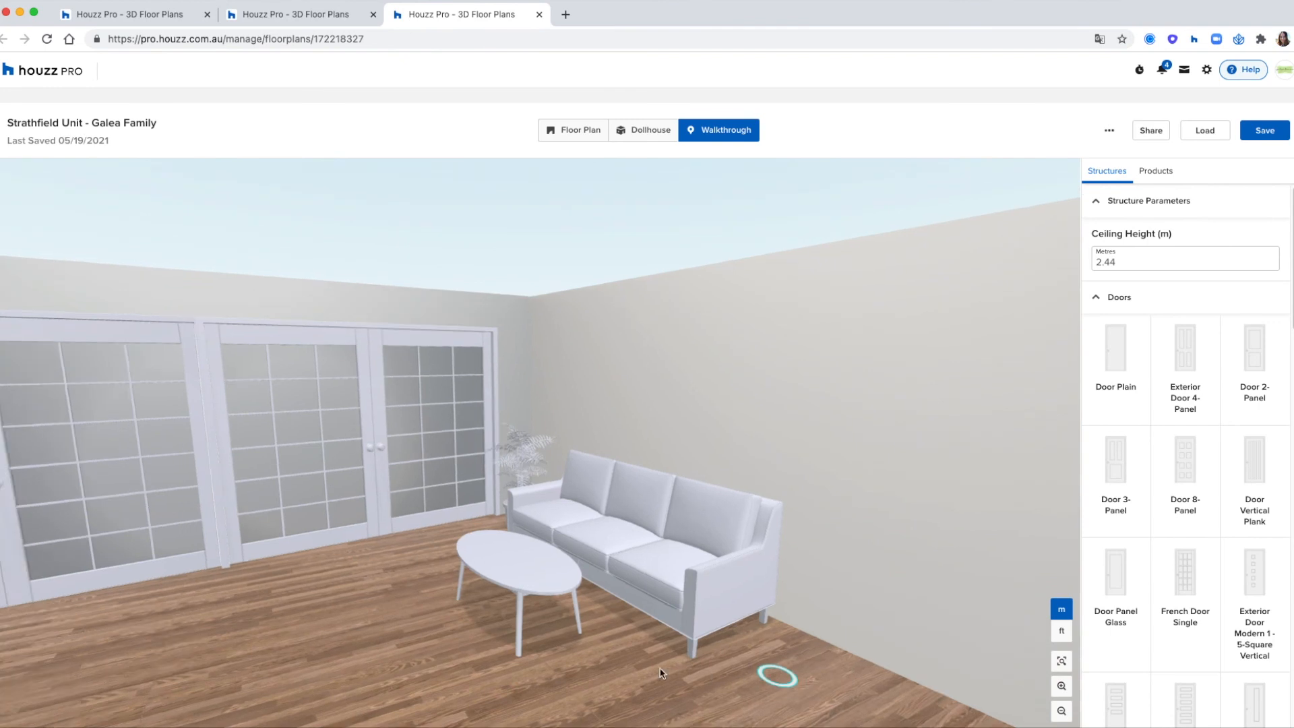
drag(661, 673, 496, 670)
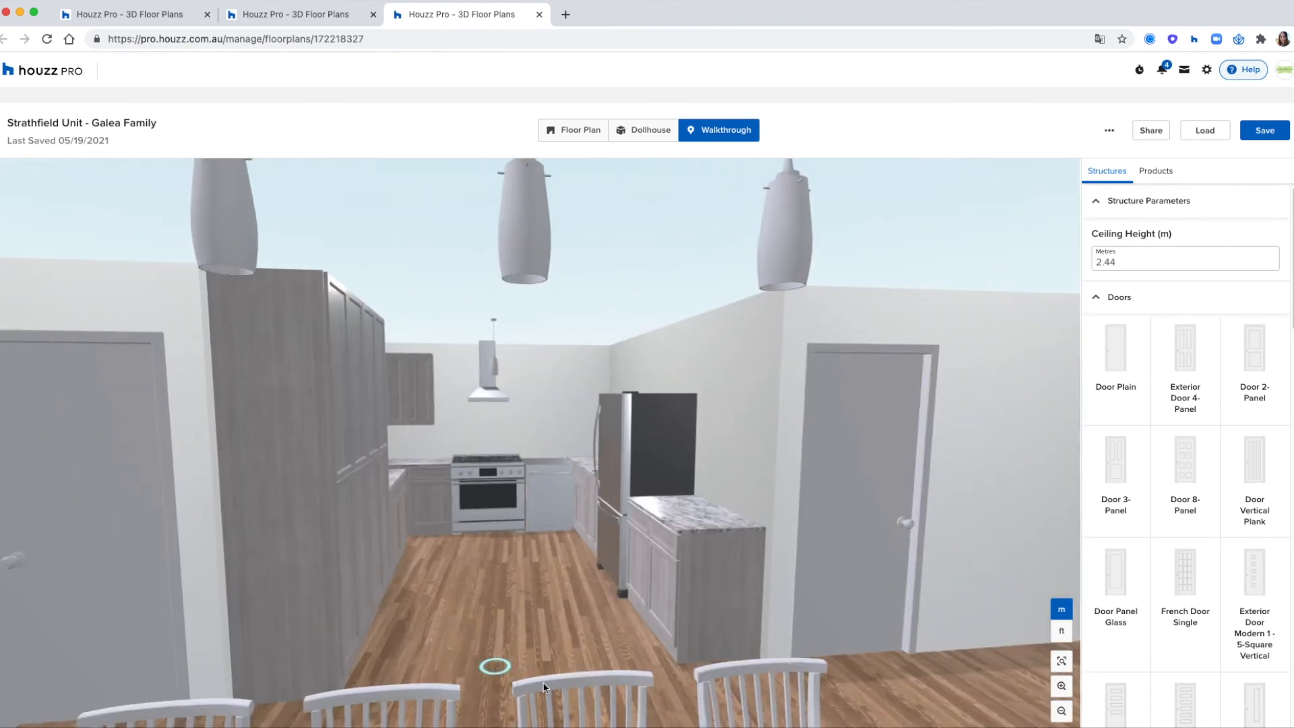
click(548, 686)
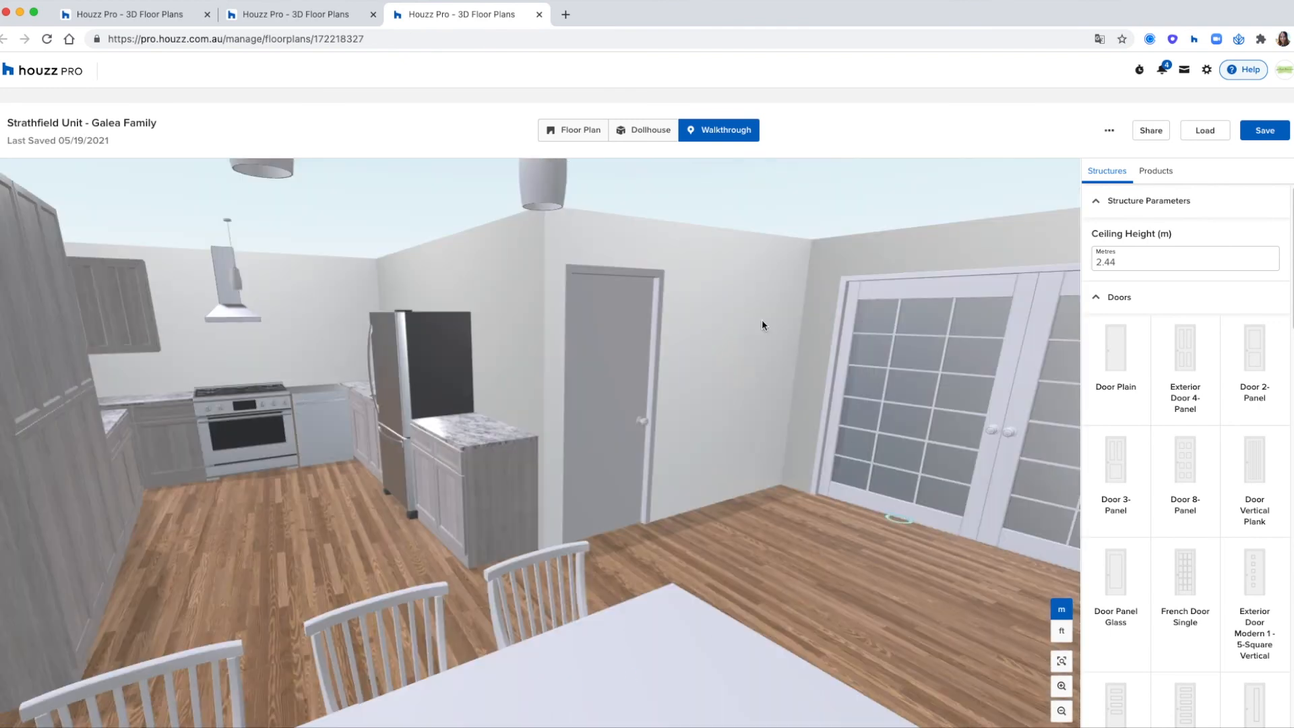
- Return to the Floor Plan view, look at the plan's shareable link and cancel the share dialog
click(599, 145)
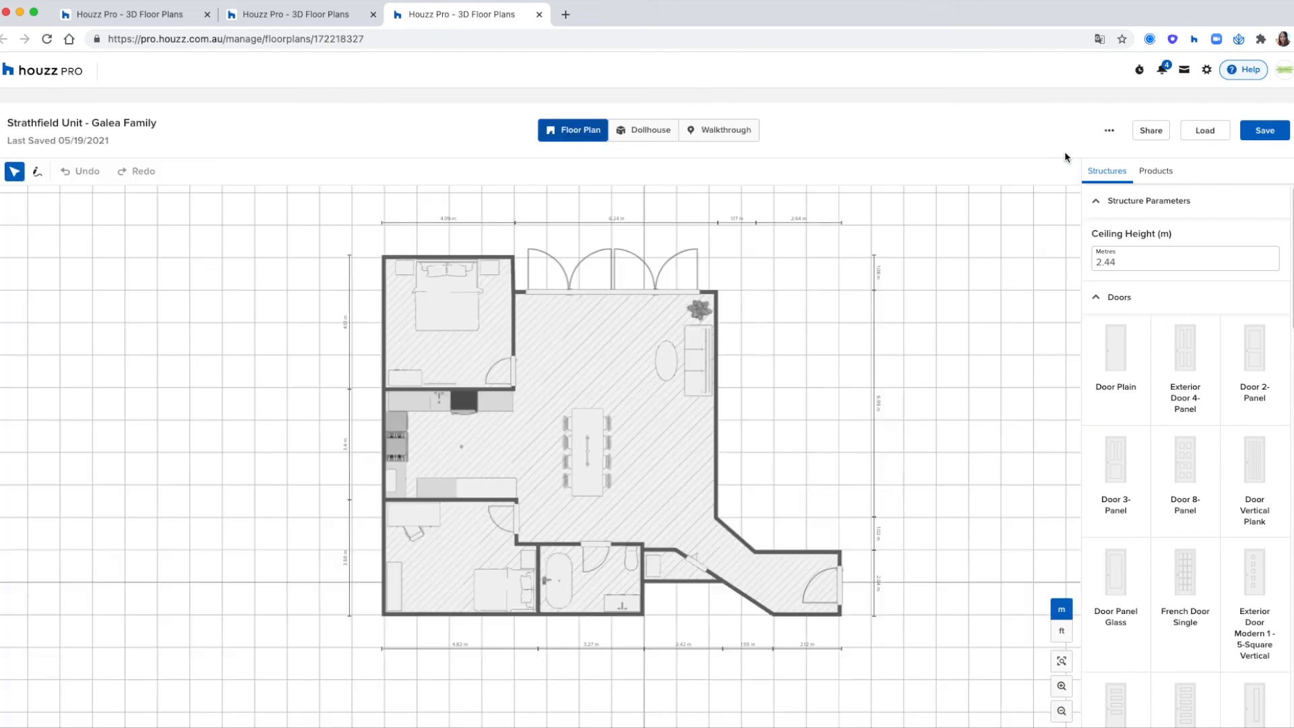
click(1147, 134)
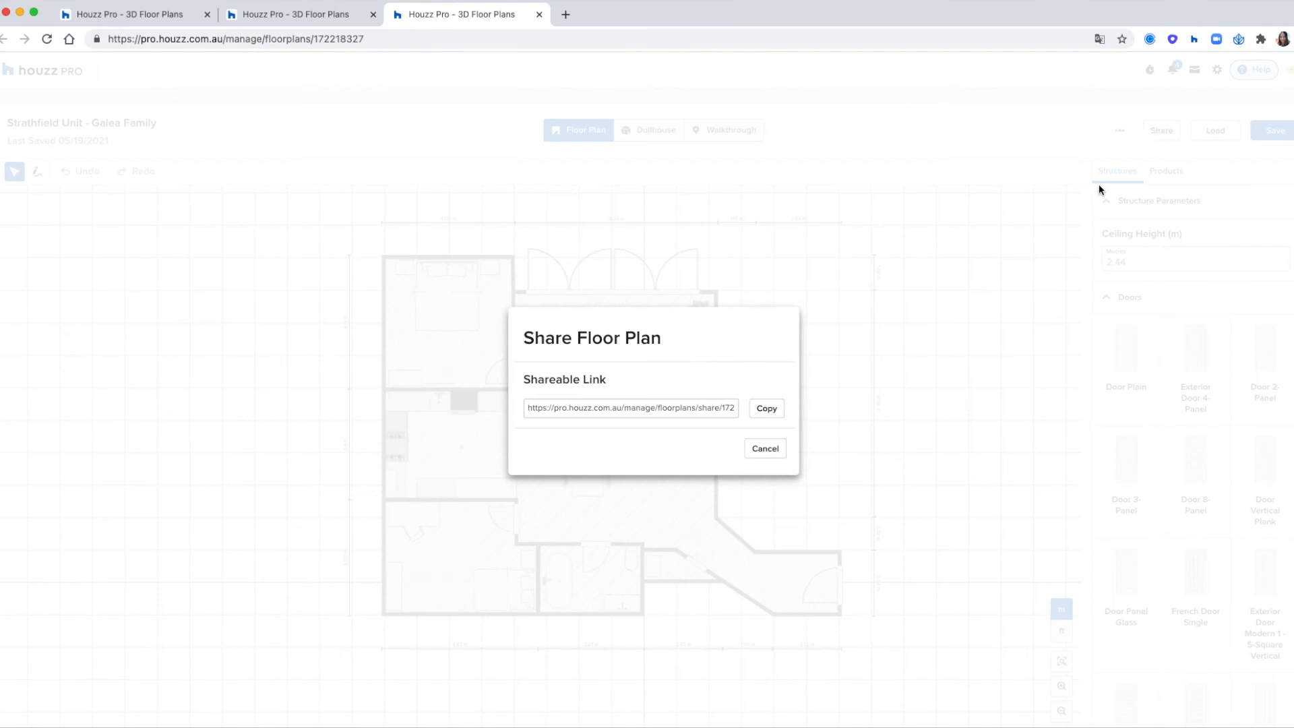
click(719, 413)
click(755, 447)
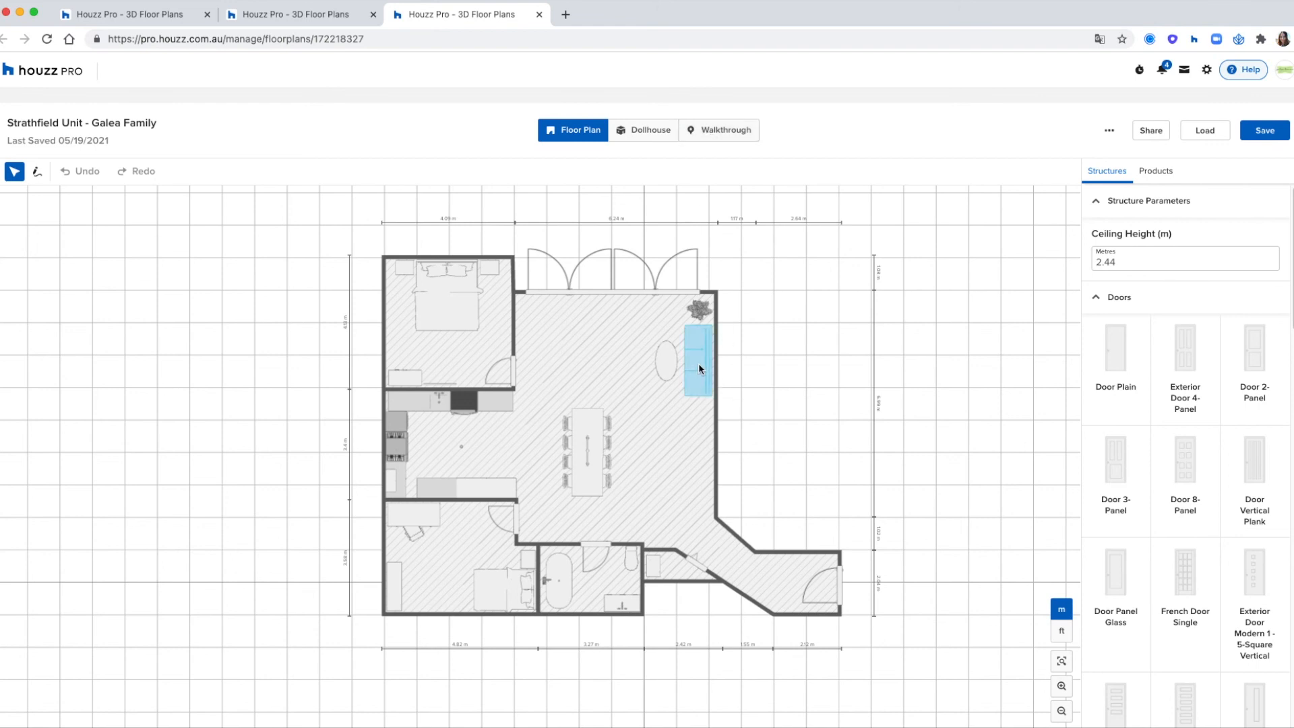
- Look at the plan's Duplicate, Rename and Delete options and the 3D Floor Planner overview of saved plans
click(757, 398)
click(1109, 132)
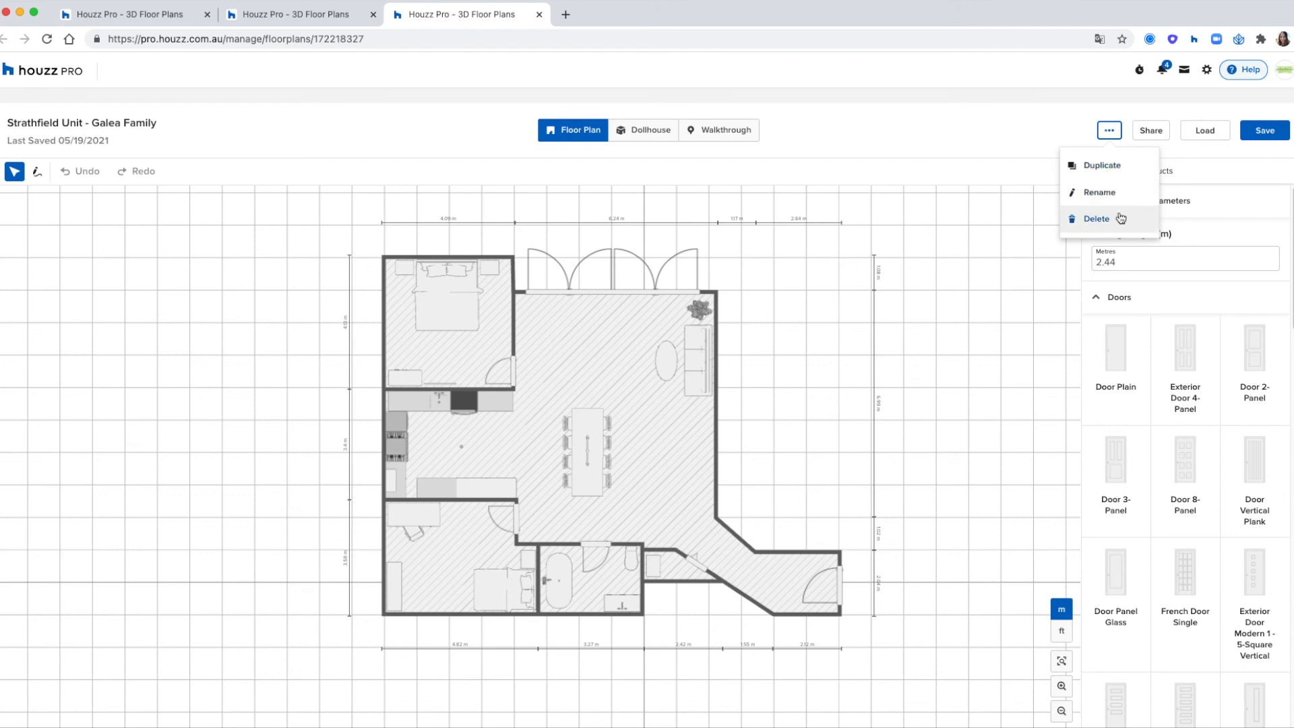
click(945, 134)
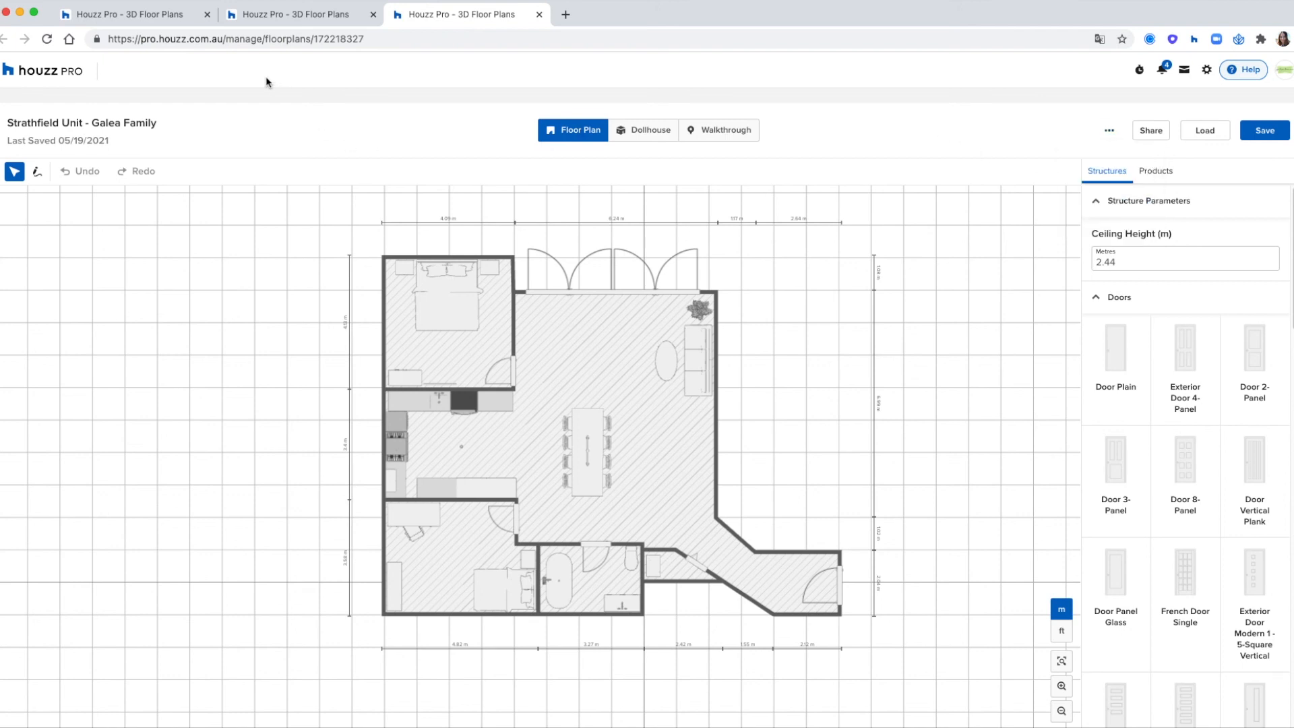
click(186, 21)
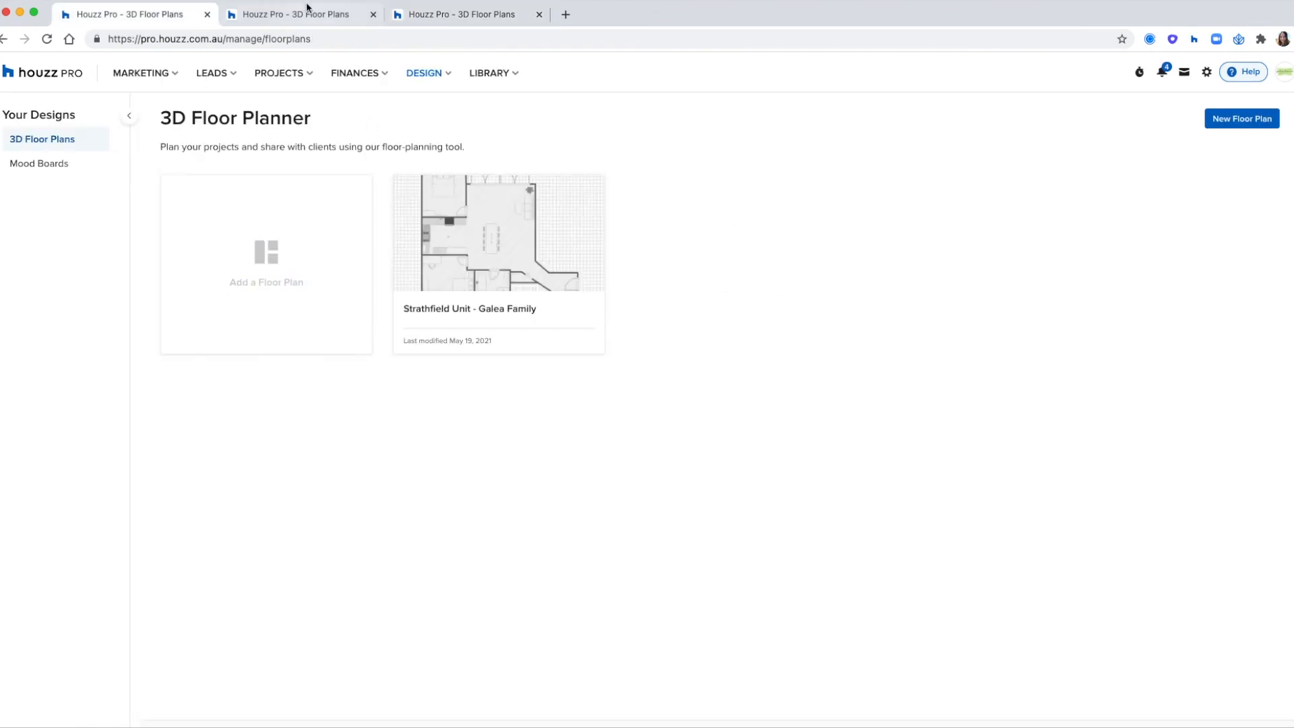
click(440, 22)
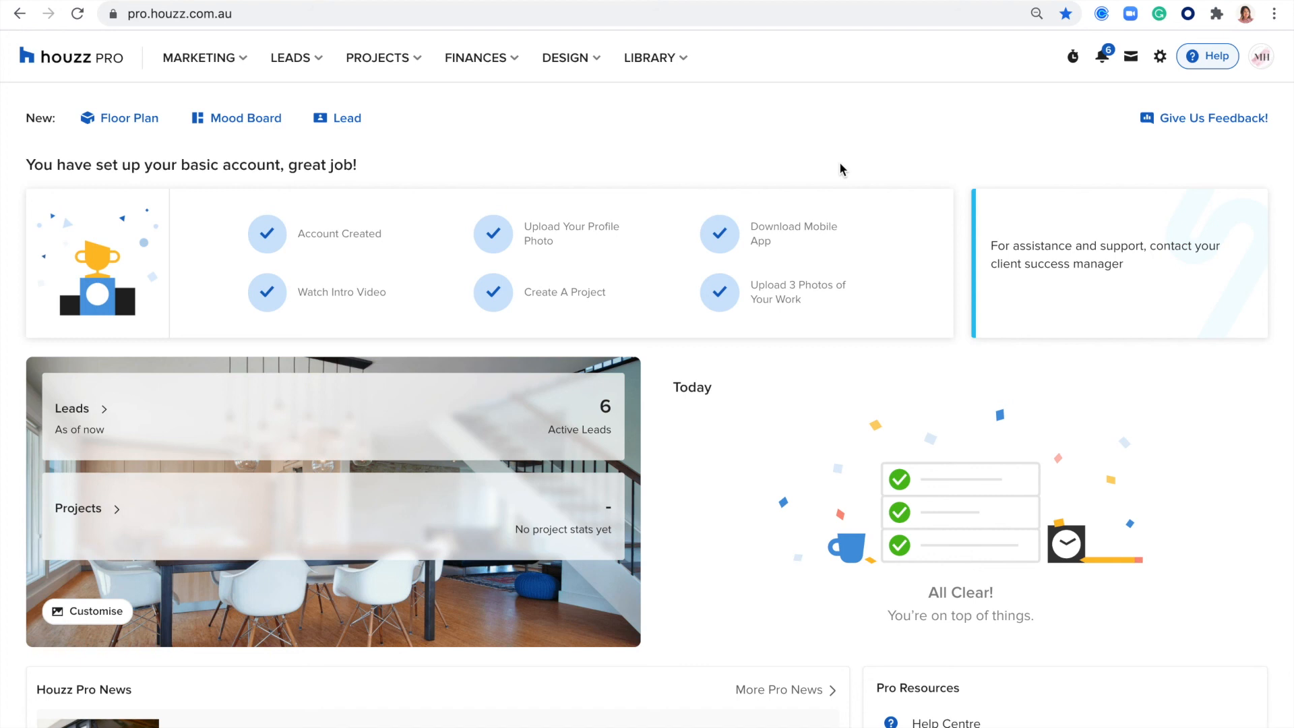
- Open the support enquiry form, choose Mood Boards as the topic and close the form
click(1210, 58)
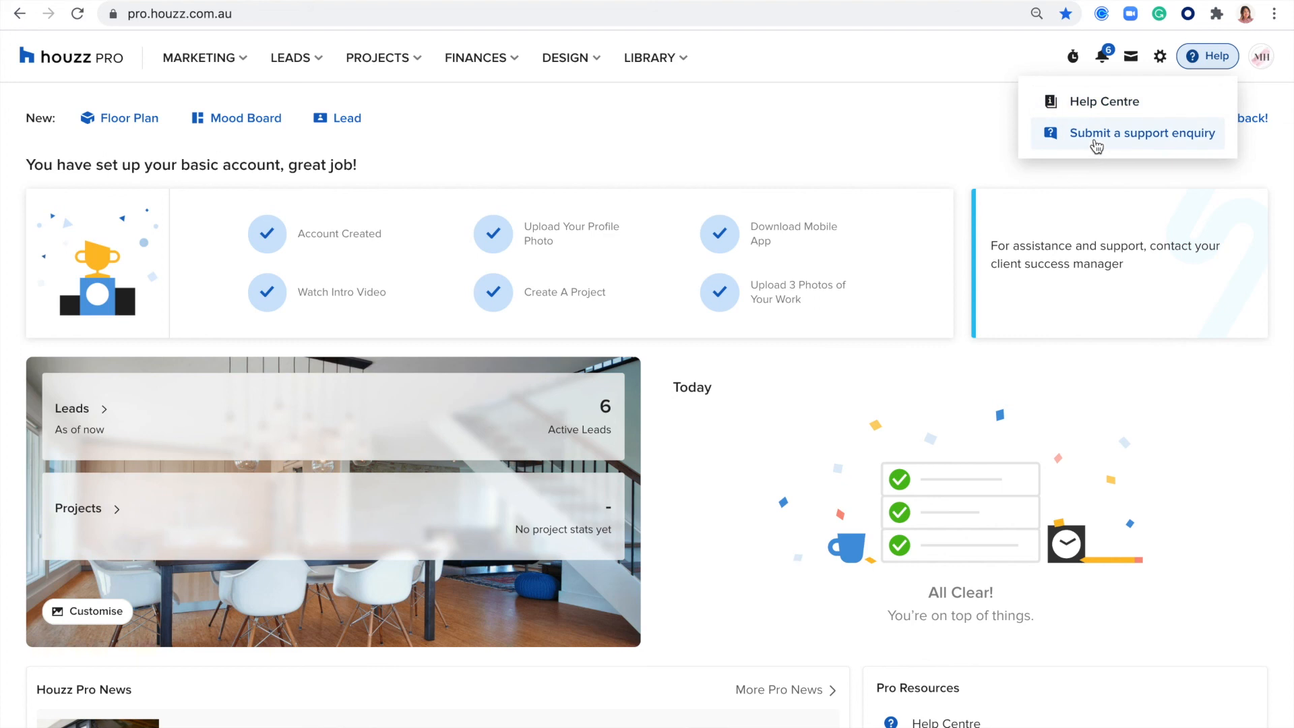
click(1096, 140)
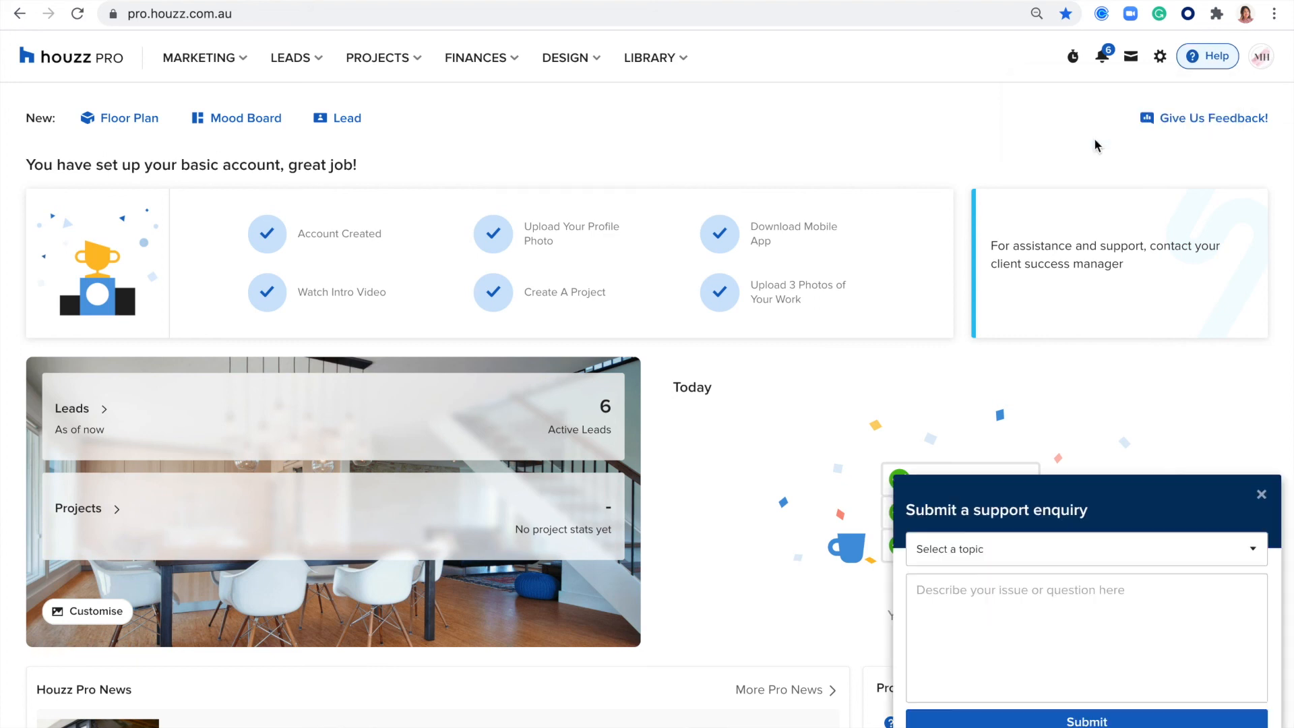
click(970, 549)
click(950, 591)
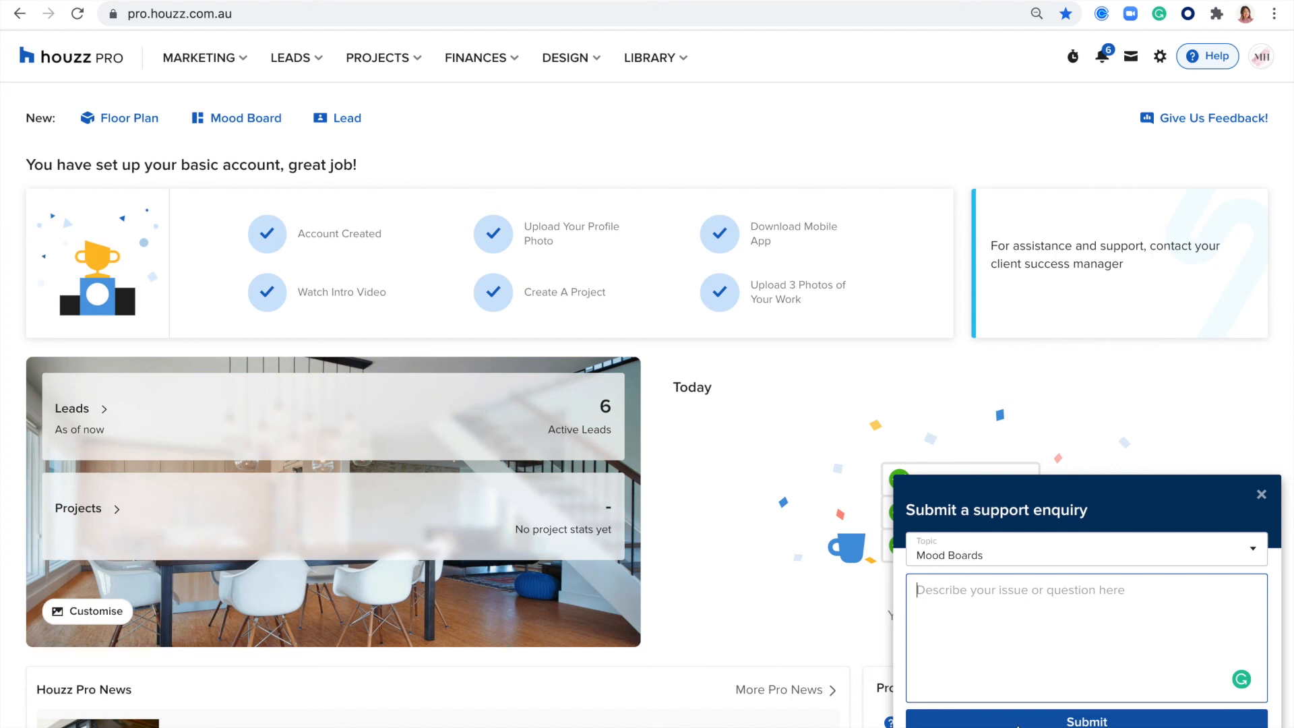
click(1019, 722)
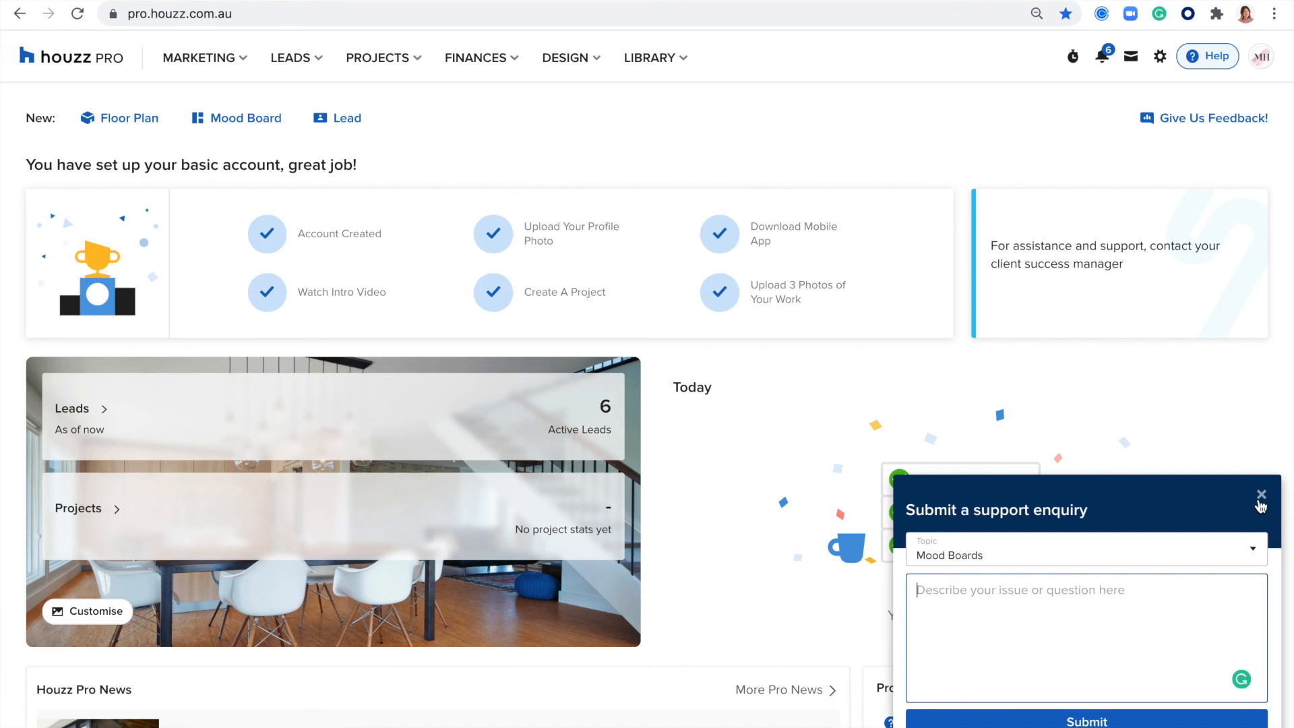
click(1261, 478)
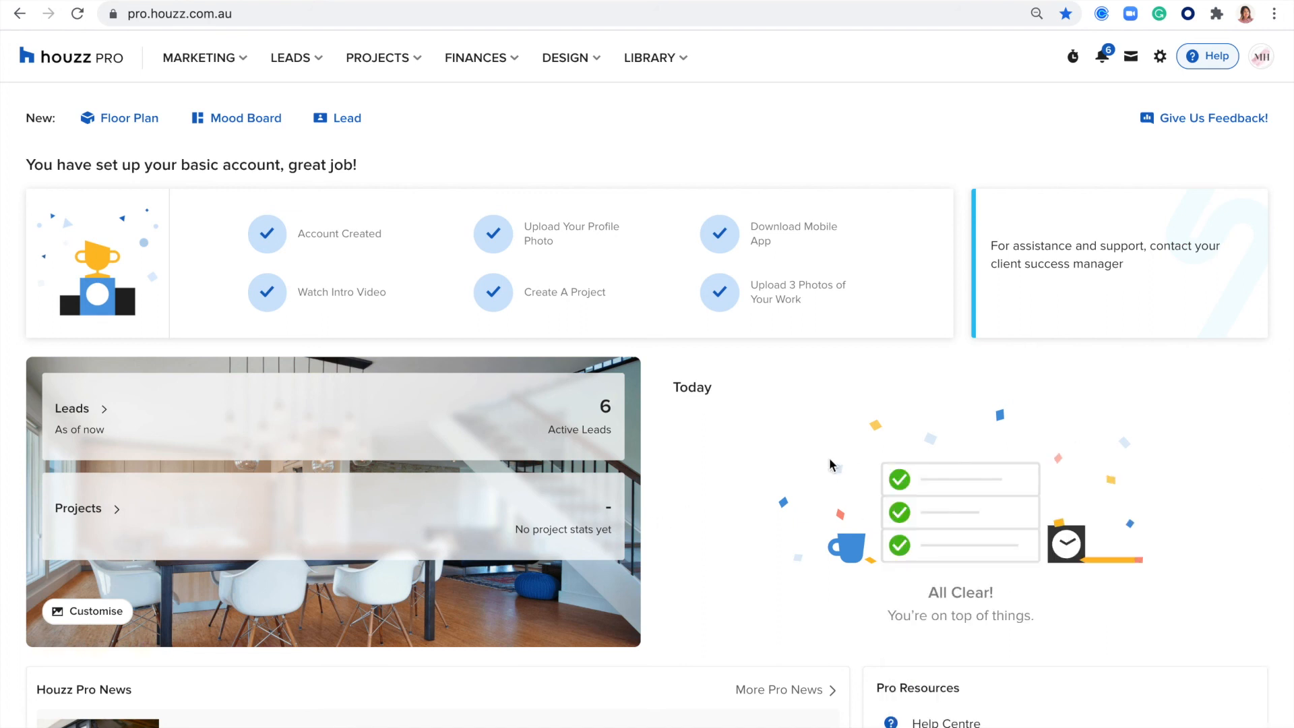